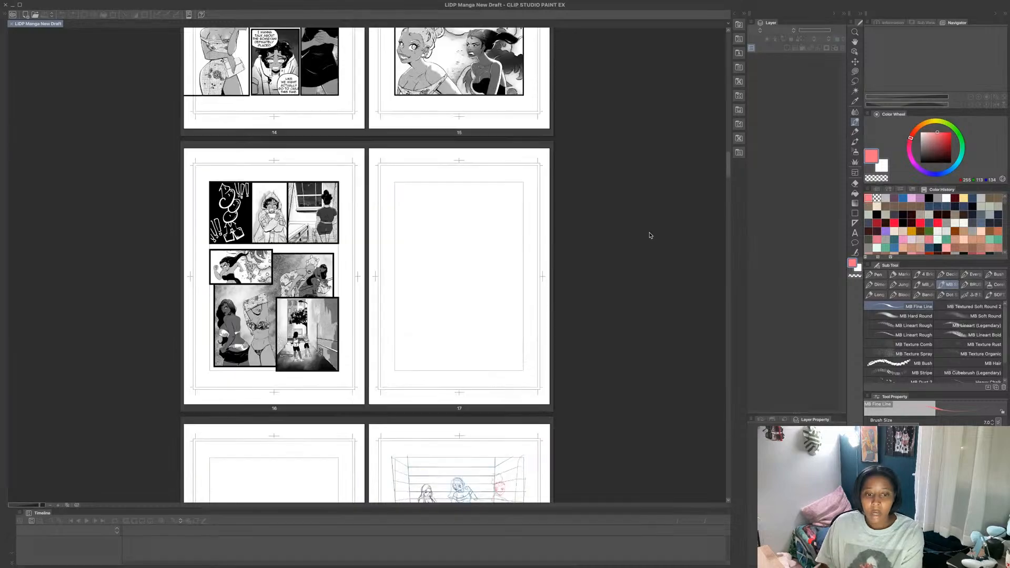
scroll(651, 235, up, 4)
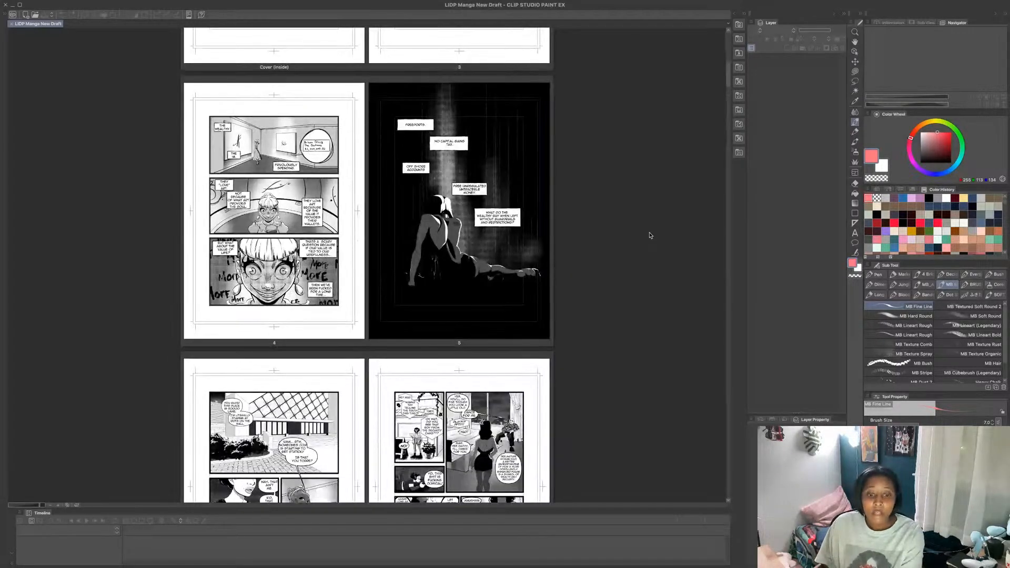
- Review the manga's page spreads from the opening pages through page 16
scroll(651, 235, down, 15)
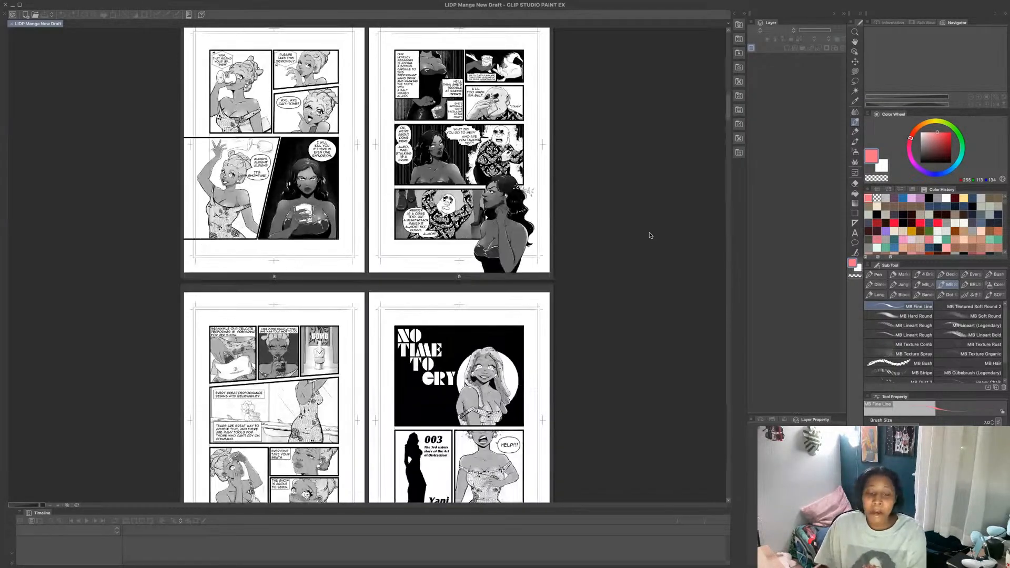
scroll(650, 236, down, 15)
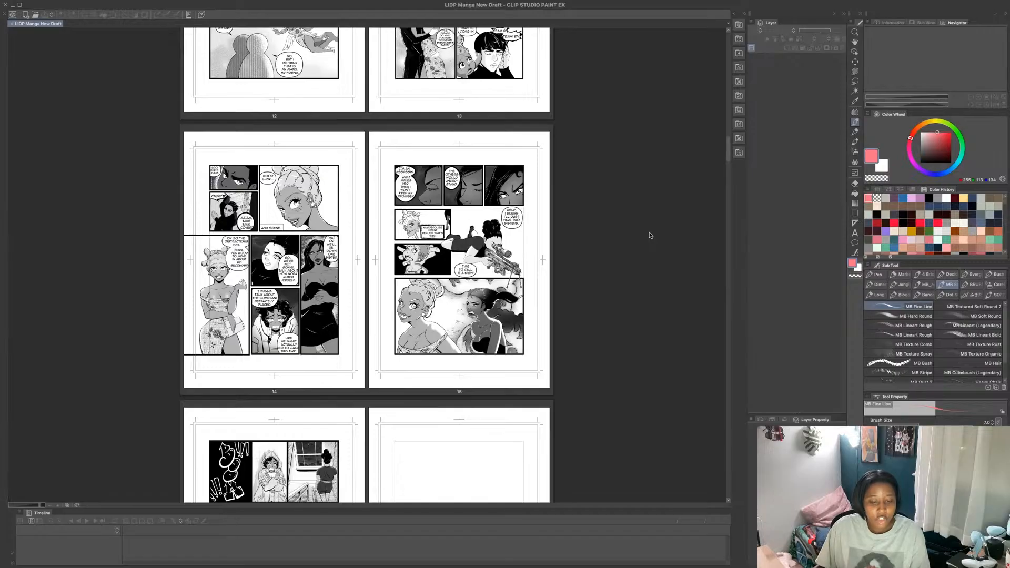
scroll(650, 236, down, 5)
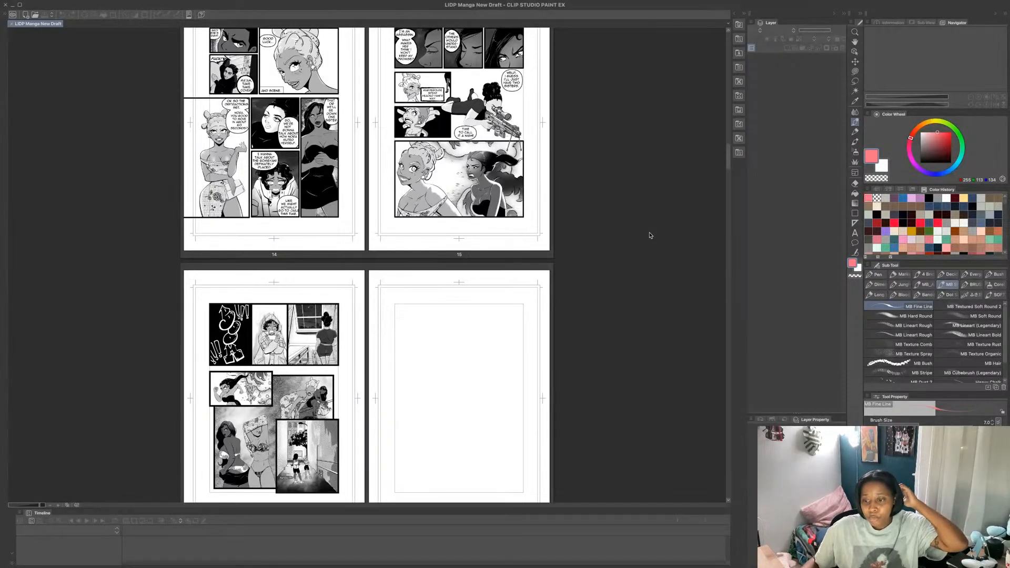
scroll(651, 236, up, 3)
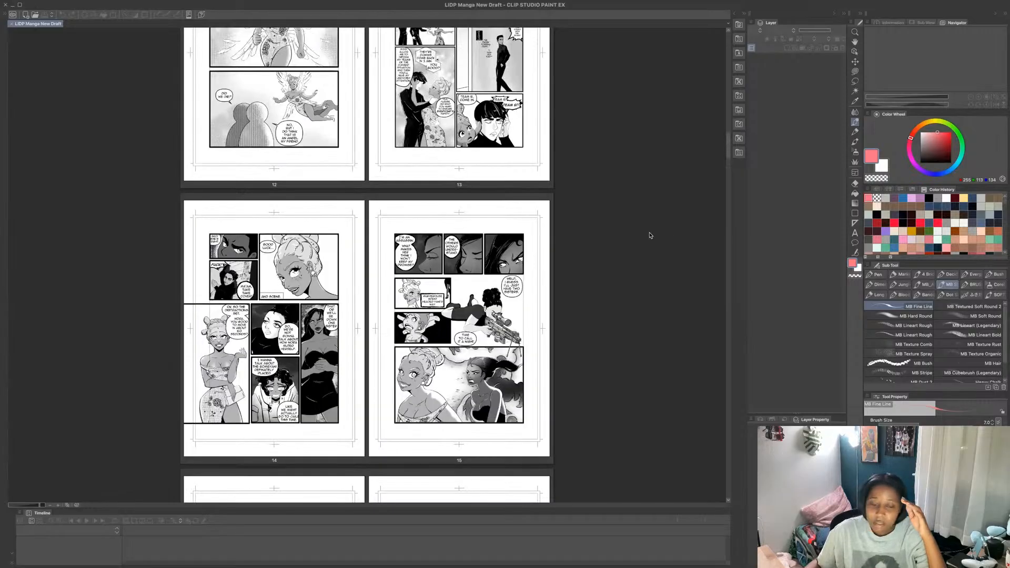
scroll(650, 236, up, 2)
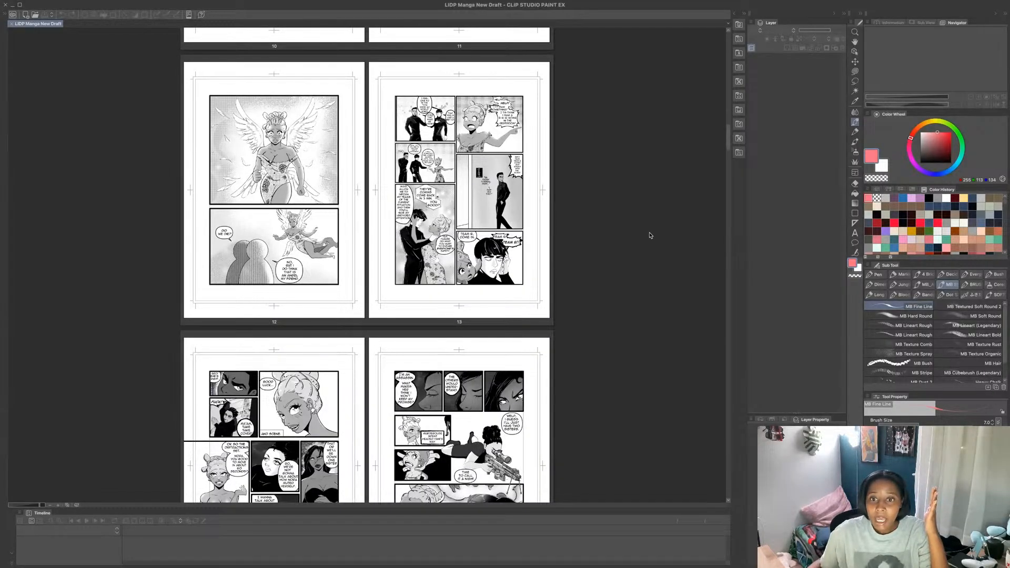
scroll(651, 235, up, 3)
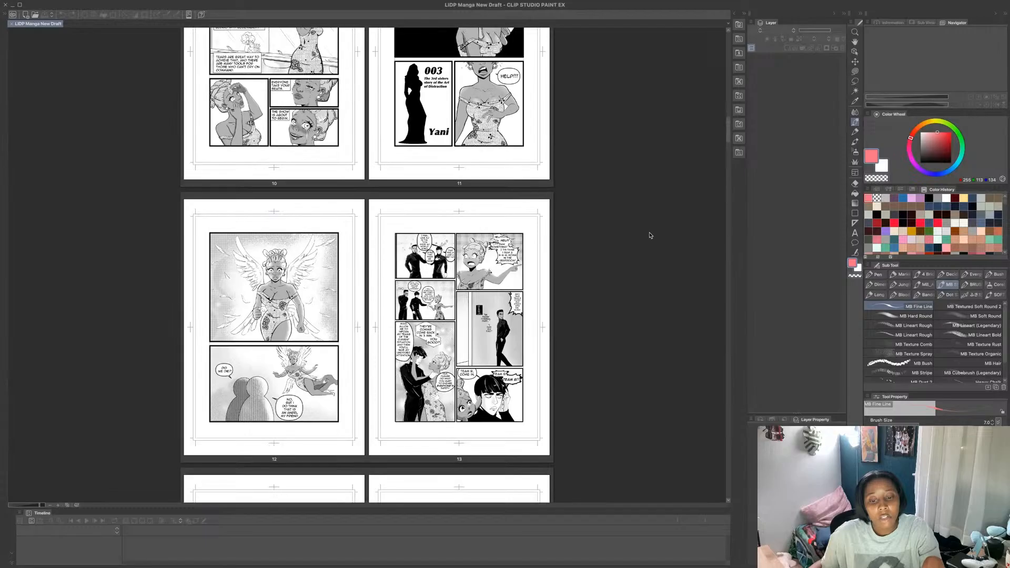
scroll(650, 235, up, 3)
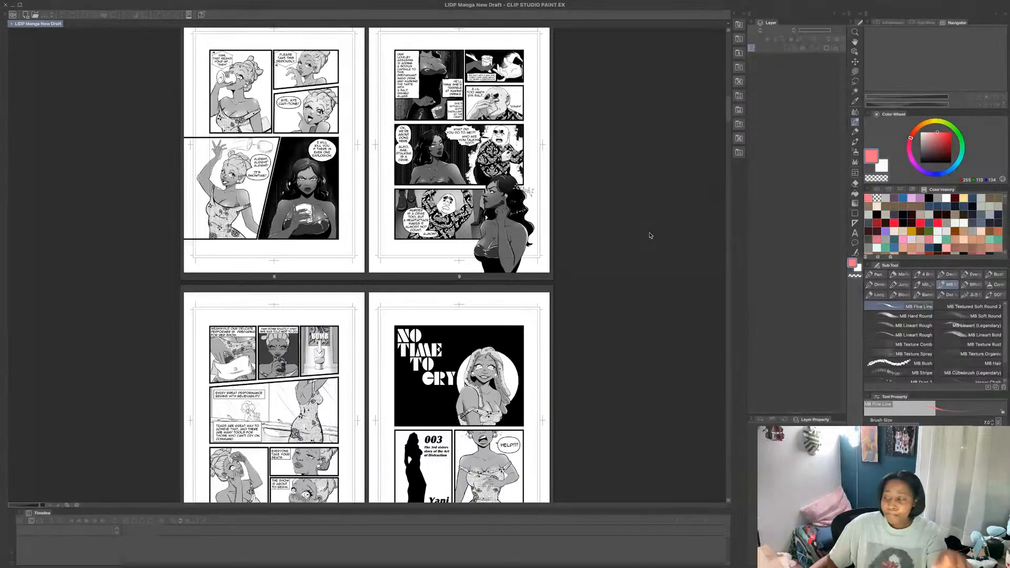
scroll(651, 235, up, 3)
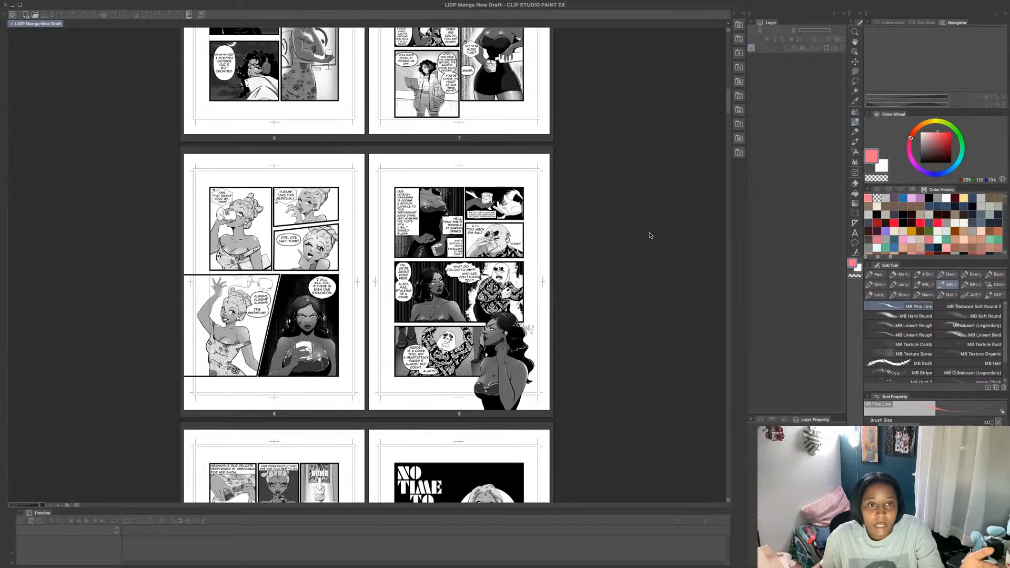
scroll(651, 235, up, 3)
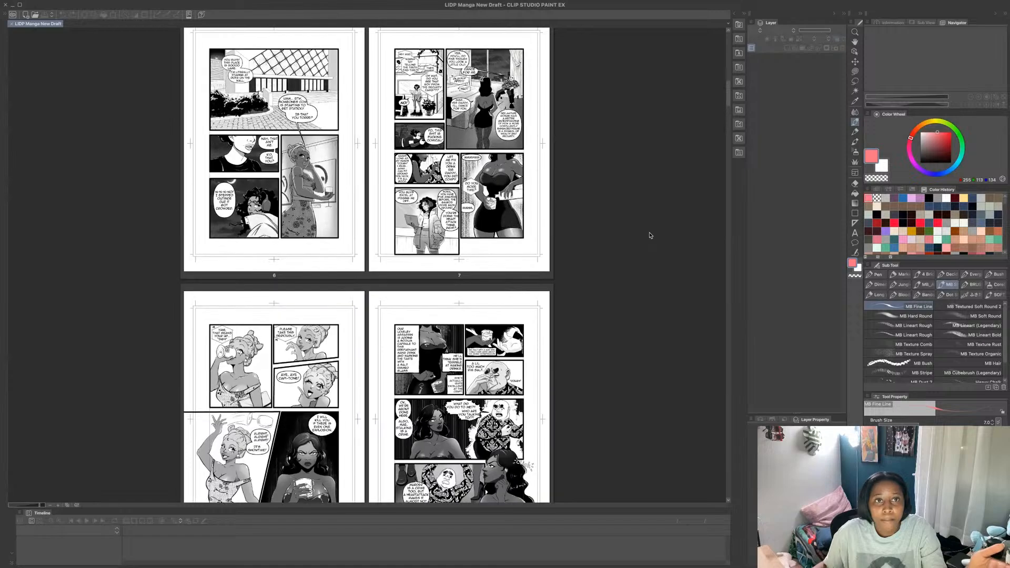
scroll(650, 235, down, 20)
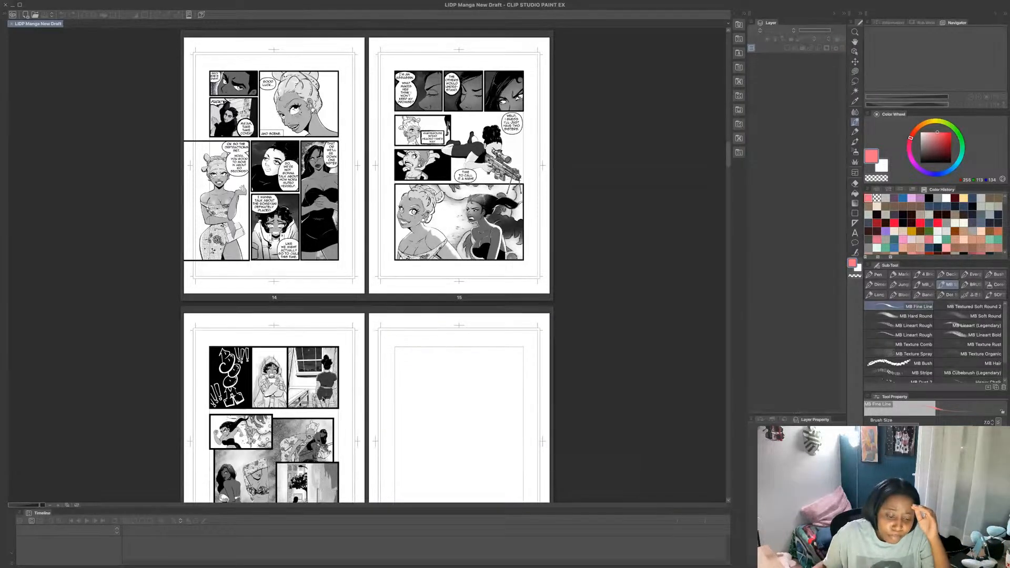
- Open page 16 and add a rounded balloon in black beside the hooded character in the top-row middle panel
click(322, 400)
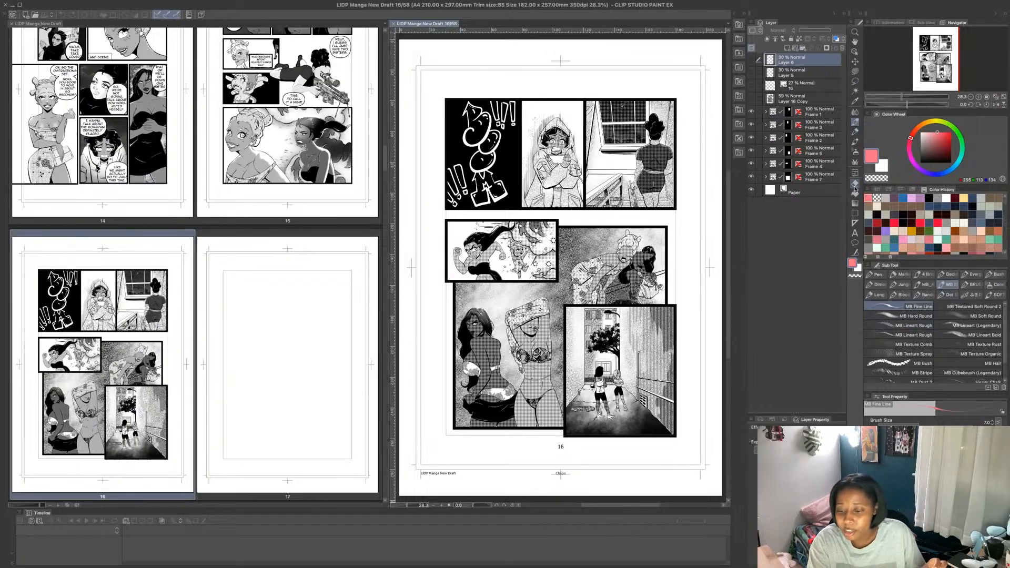
click(855, 242)
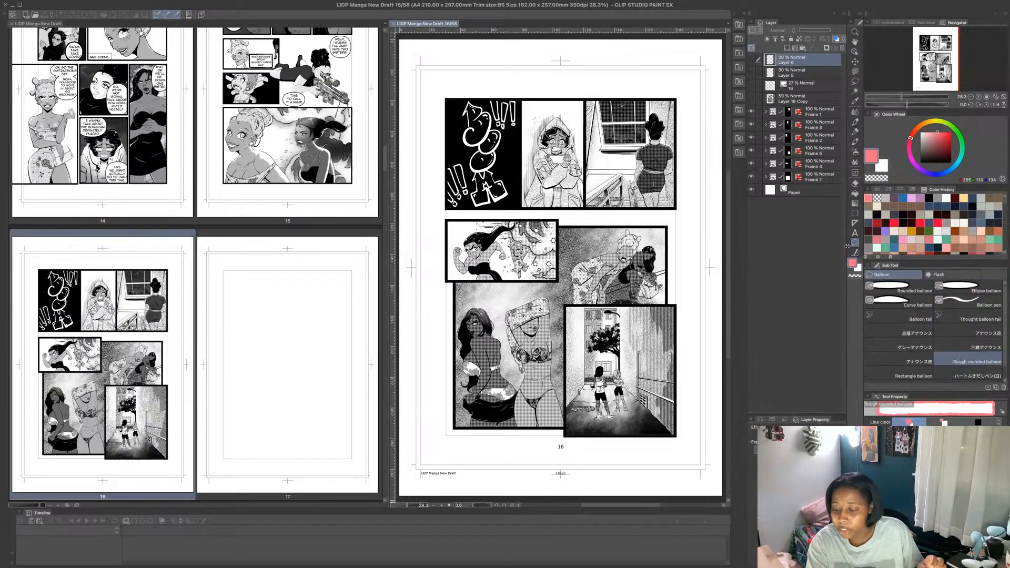
click(894, 286)
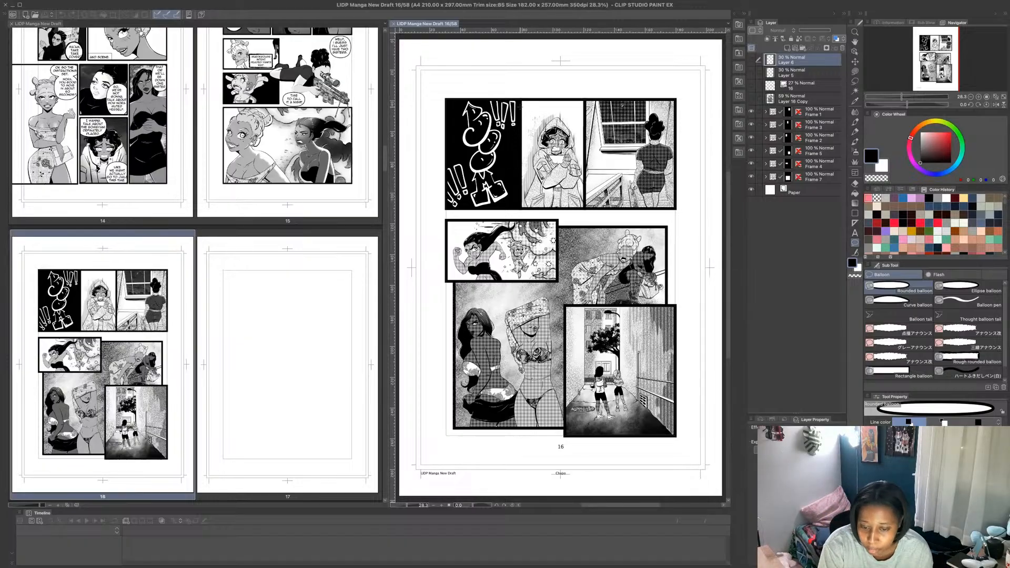
drag(517, 106, 531, 126)
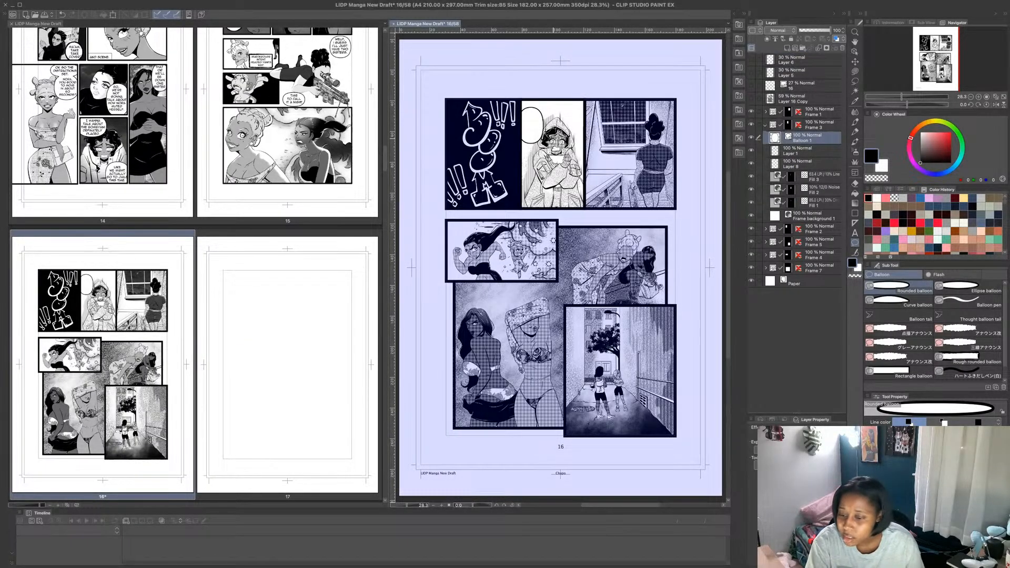
- Letter the balloon with "OH MY GOD!!!" on three centred lines at a reduced text size
click(855, 233)
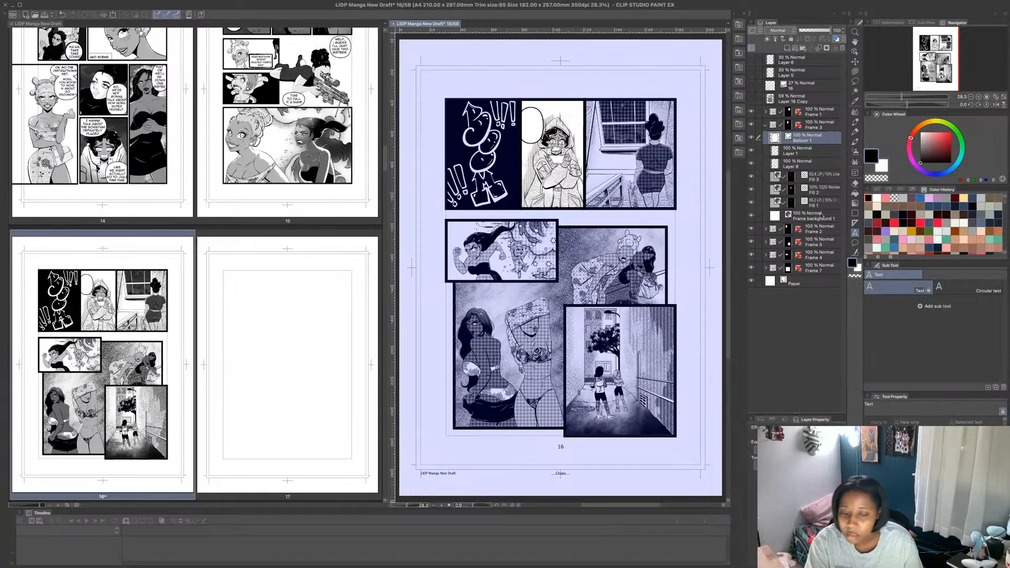
click(527, 116)
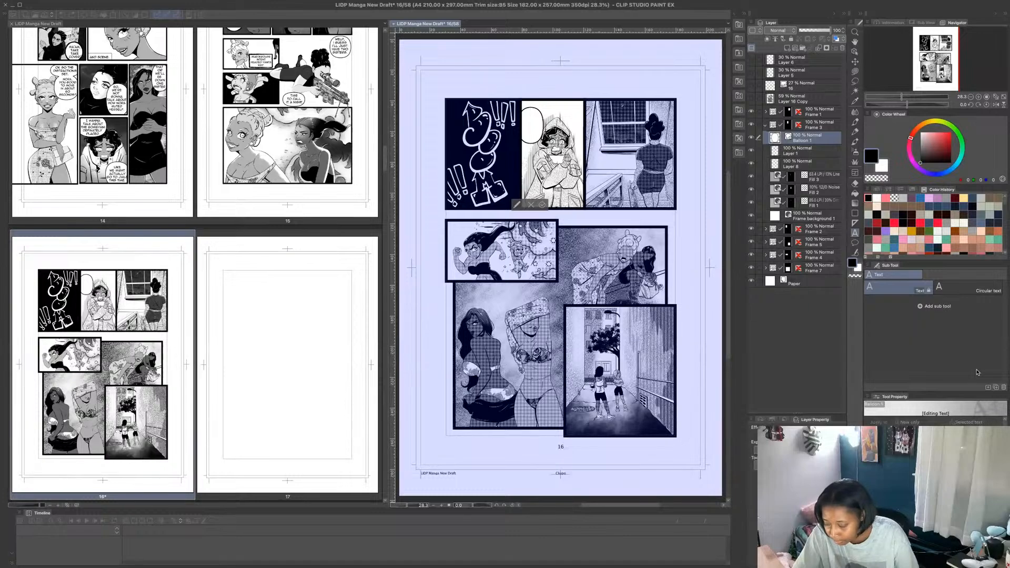
click(963, 446)
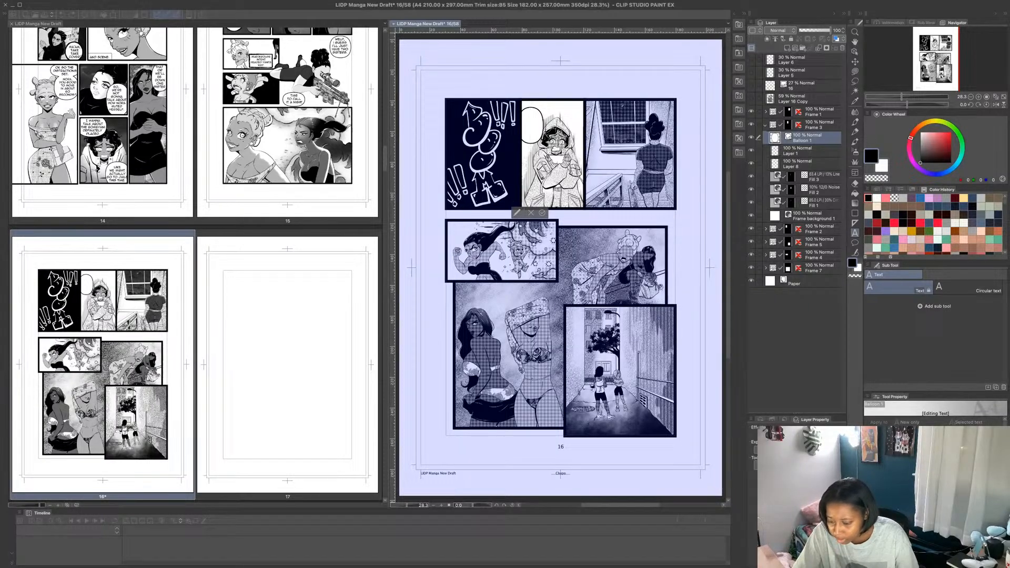
key(Return)
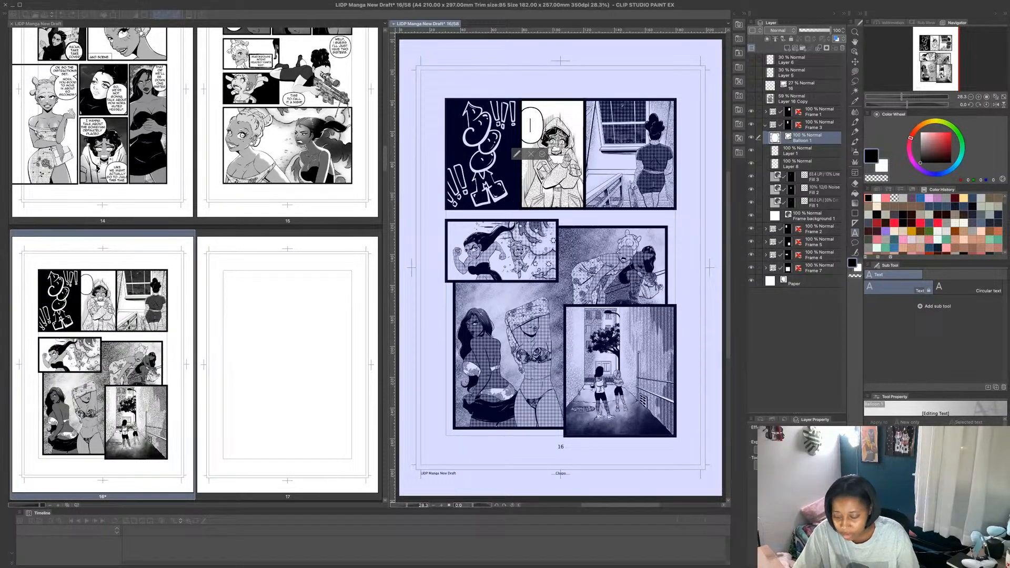
drag(948, 446, 937, 446)
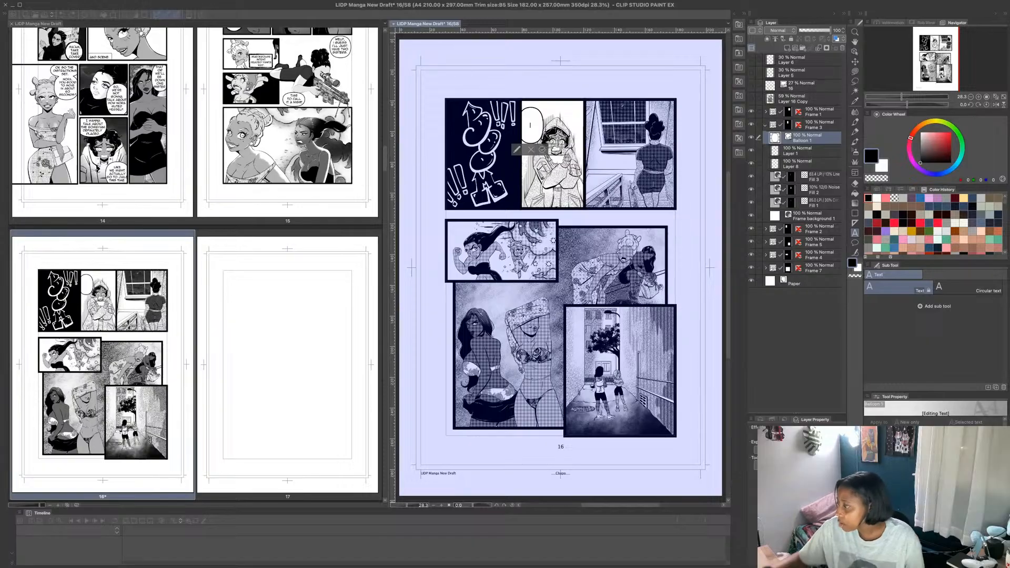
text(OH!)
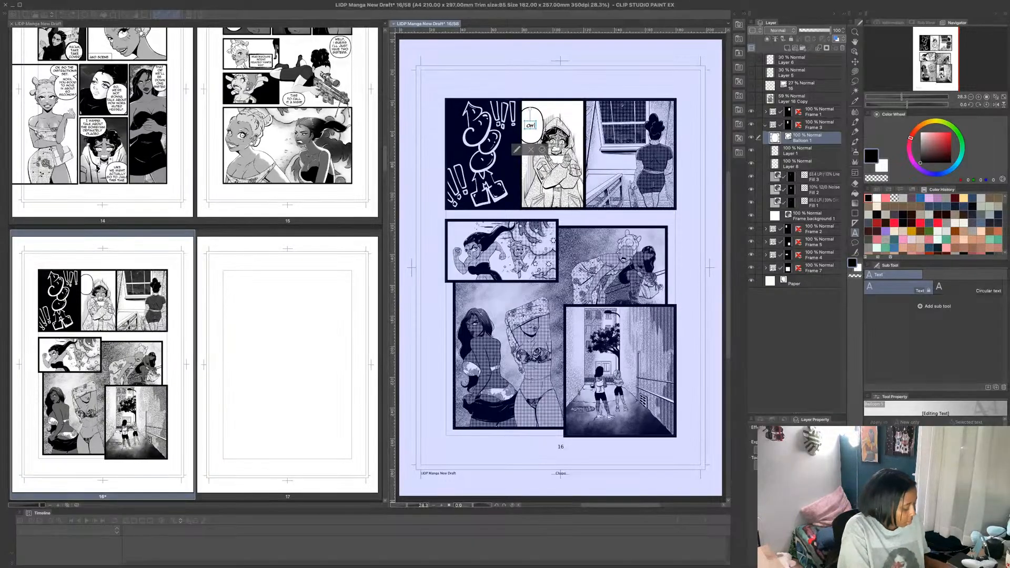
key(Return)
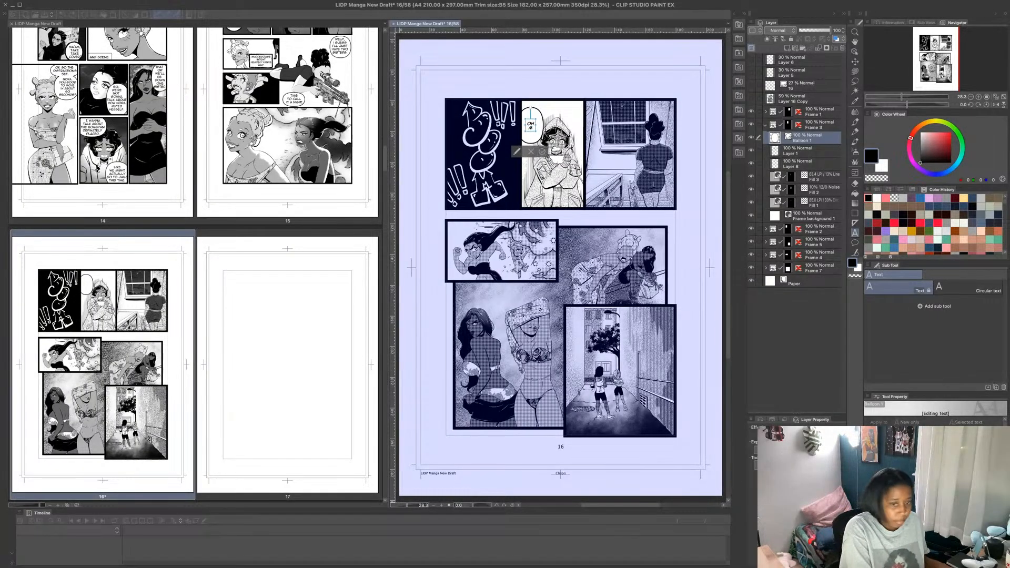
text(MY)
key(Return)
text(GO)
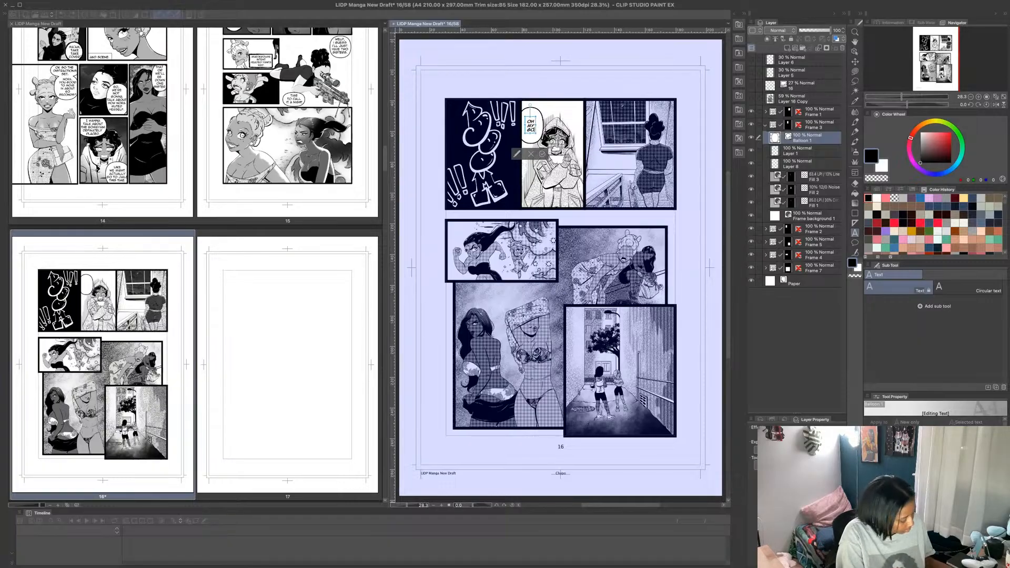
text(D!!!)
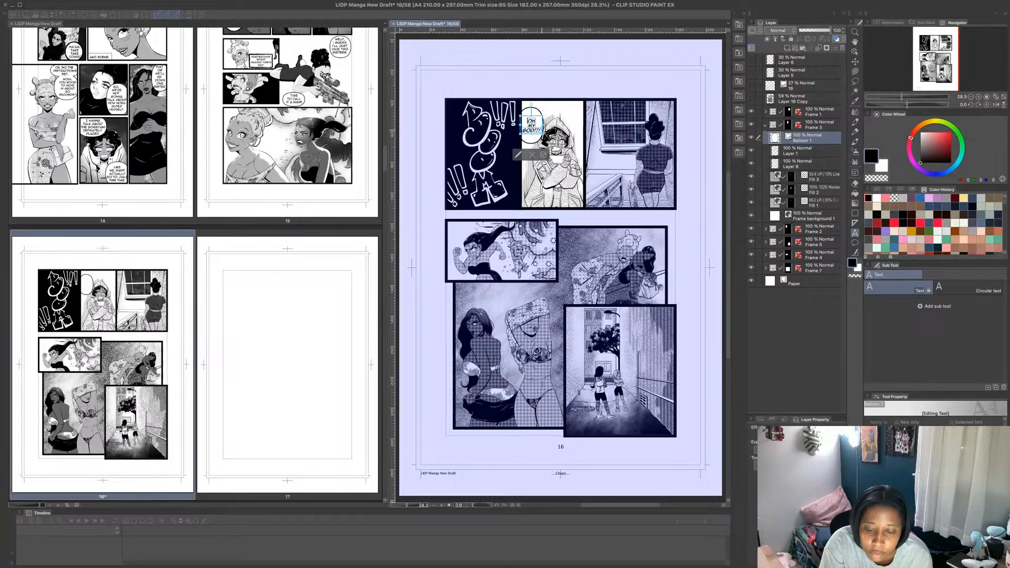
- Centre the text inside the balloon and move the lettered balloon up into the panel's upper-left corner
drag(531, 113, 532, 115)
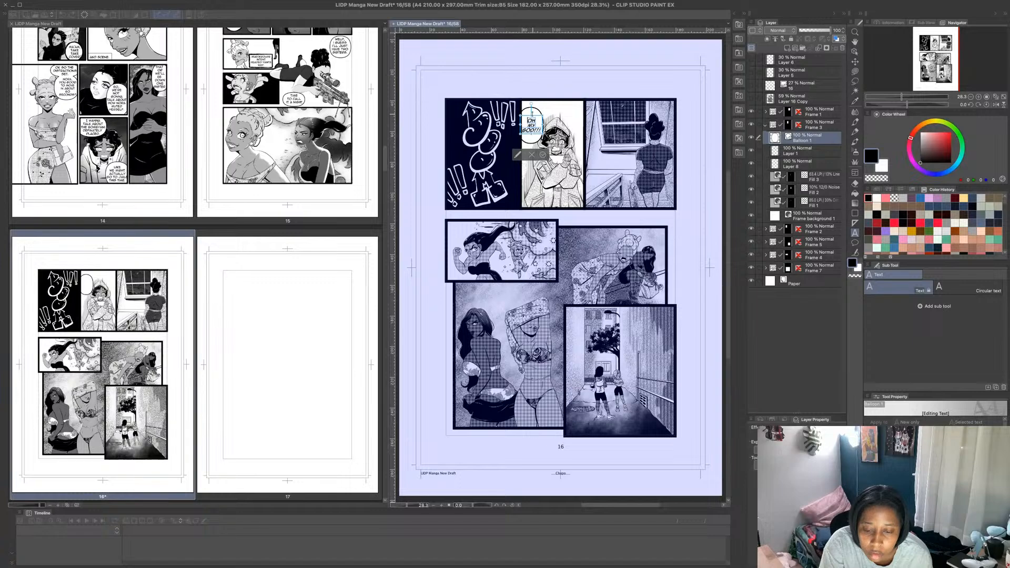
click(543, 155)
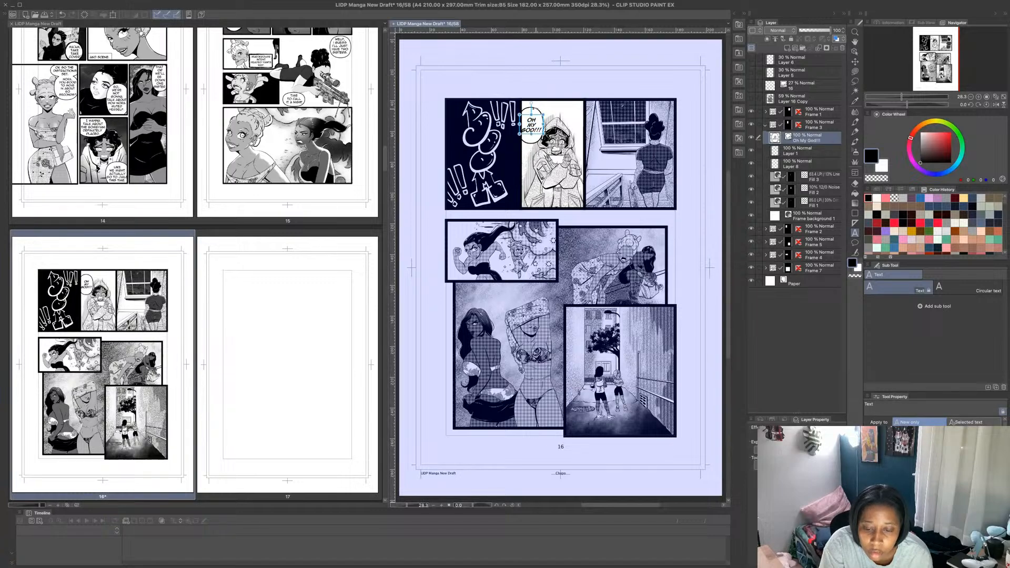
click(855, 62)
drag(537, 111, 539, 103)
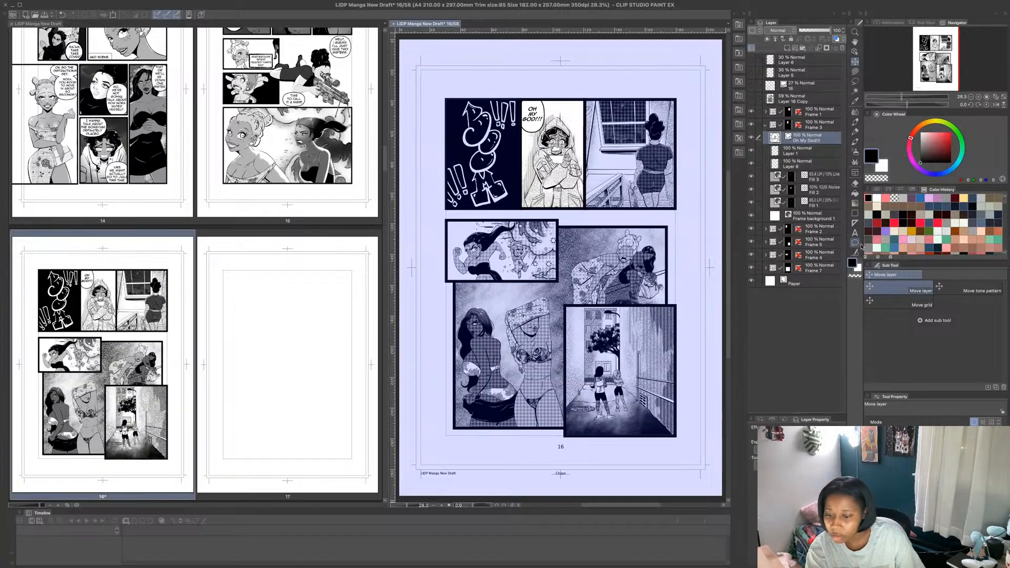
- Add a second rounded balloon at the lower-right corner of the hooded character's panel
click(856, 243)
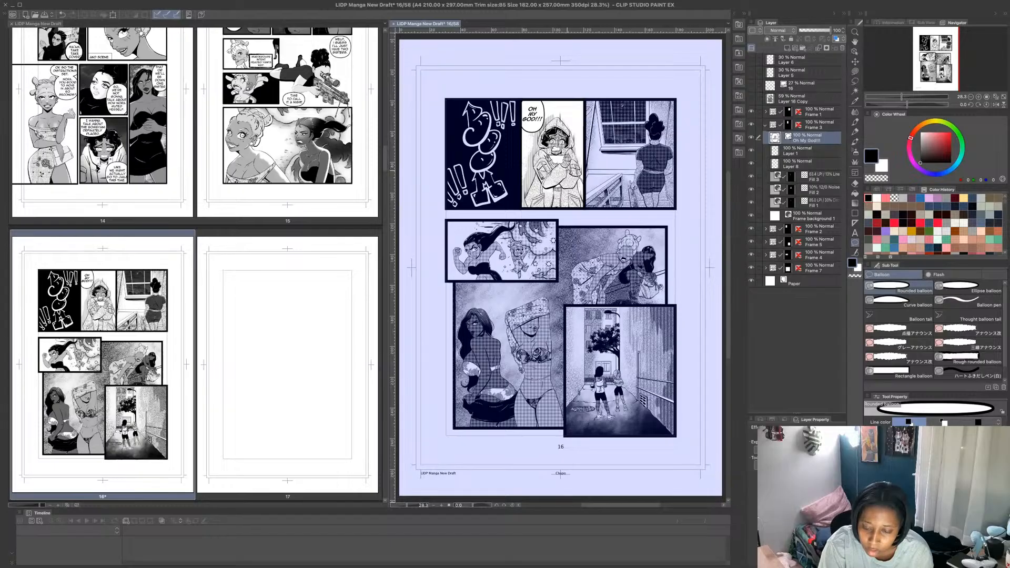
drag(566, 170, 595, 207)
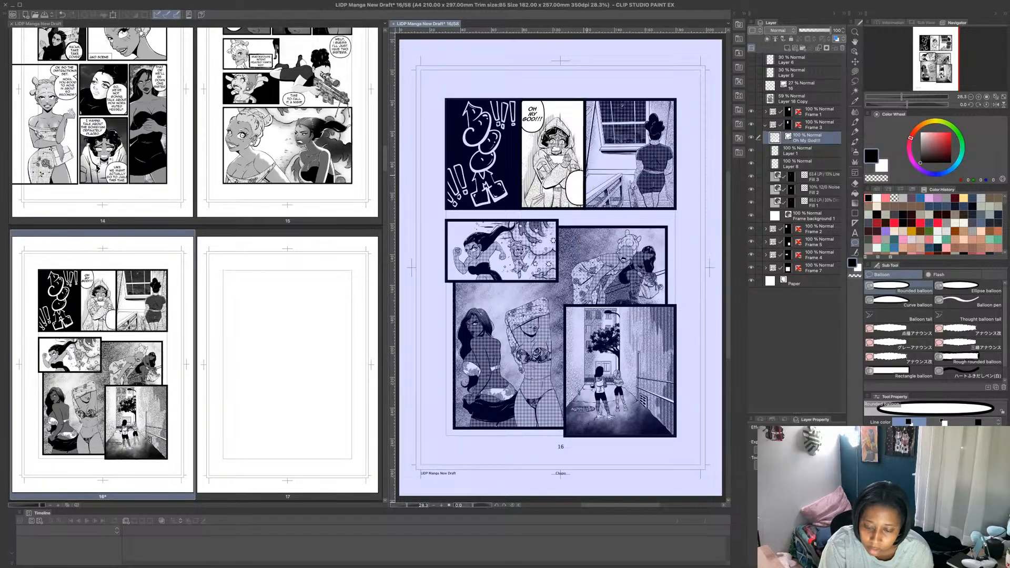
- Try to reposition the new empty balloon with the Move layer tool
click(855, 52)
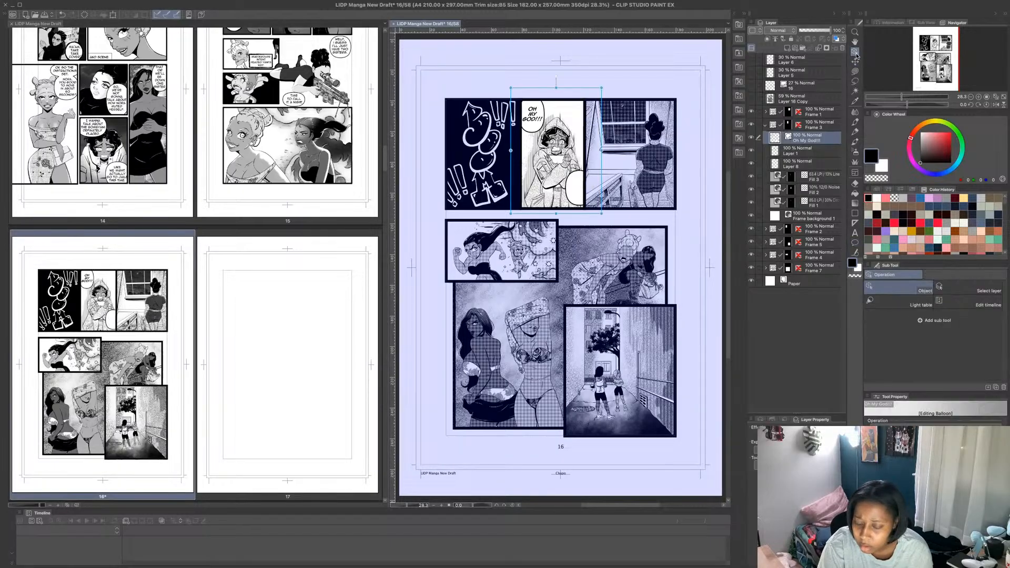
click(855, 62)
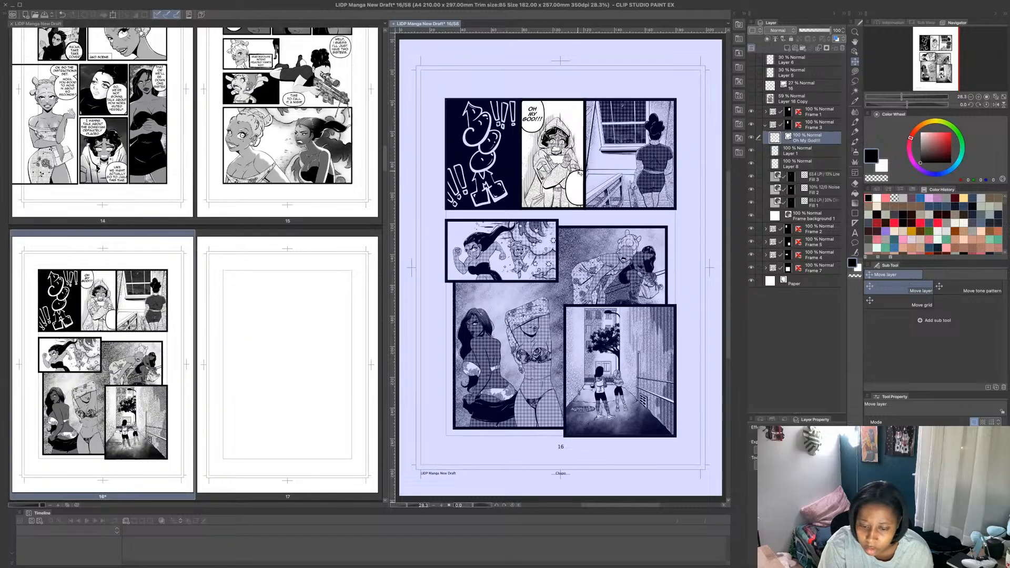
drag(579, 173, 574, 193)
key(super+z)
key(super+z)
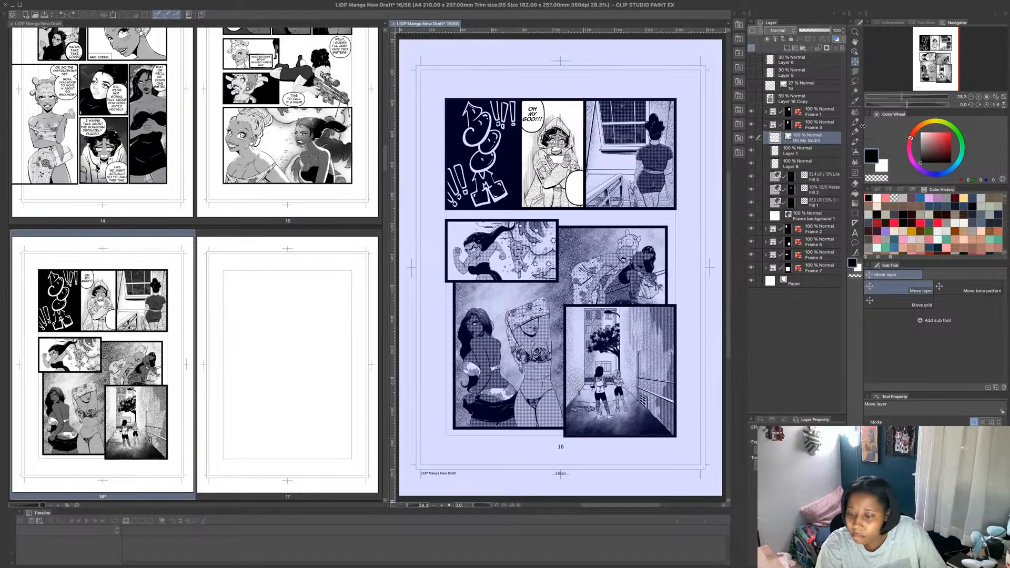
- Letter the empty balloon in the hooded character's panel with "THAT WAS DEFINITELY A BOMB" on four lines
click(855, 234)
click(576, 177)
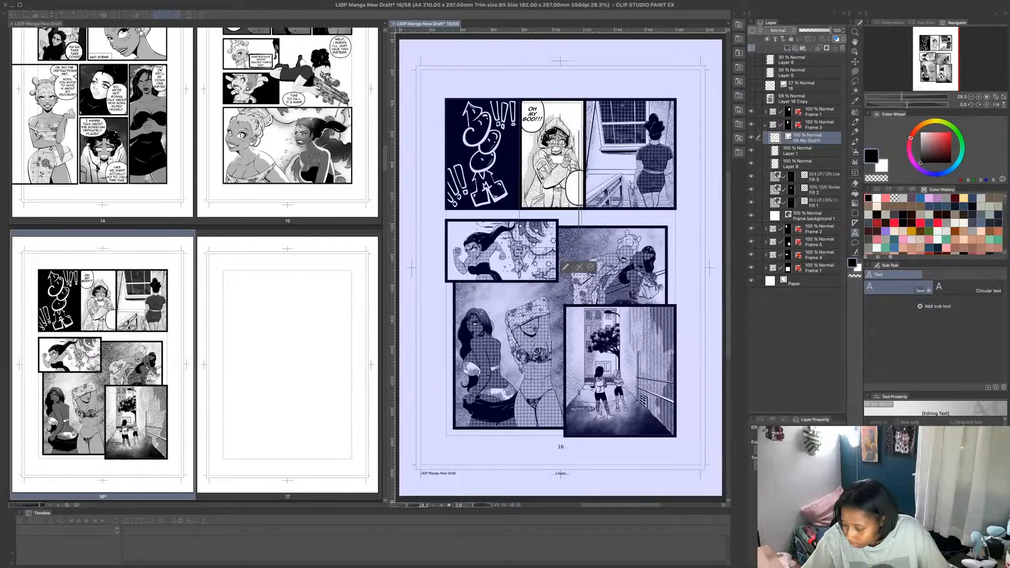
key(Return)
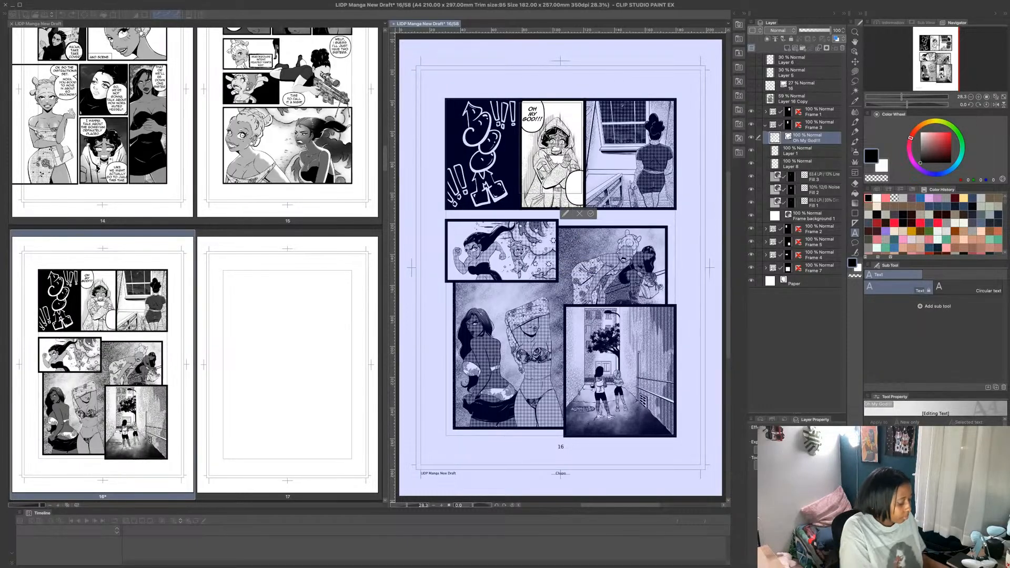
text(THAT)
key(Return)
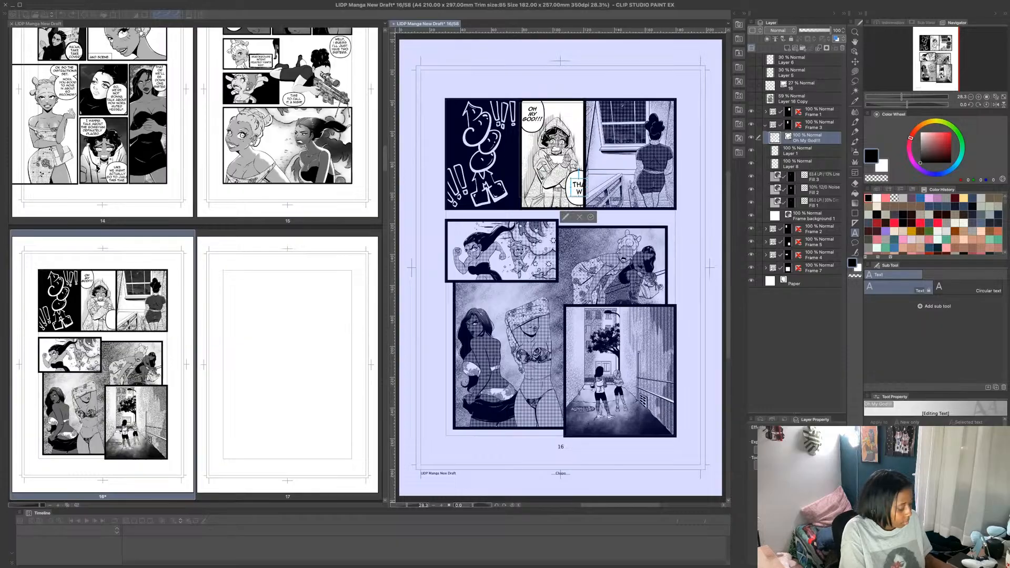
text(WAS)
key(BackSpace)
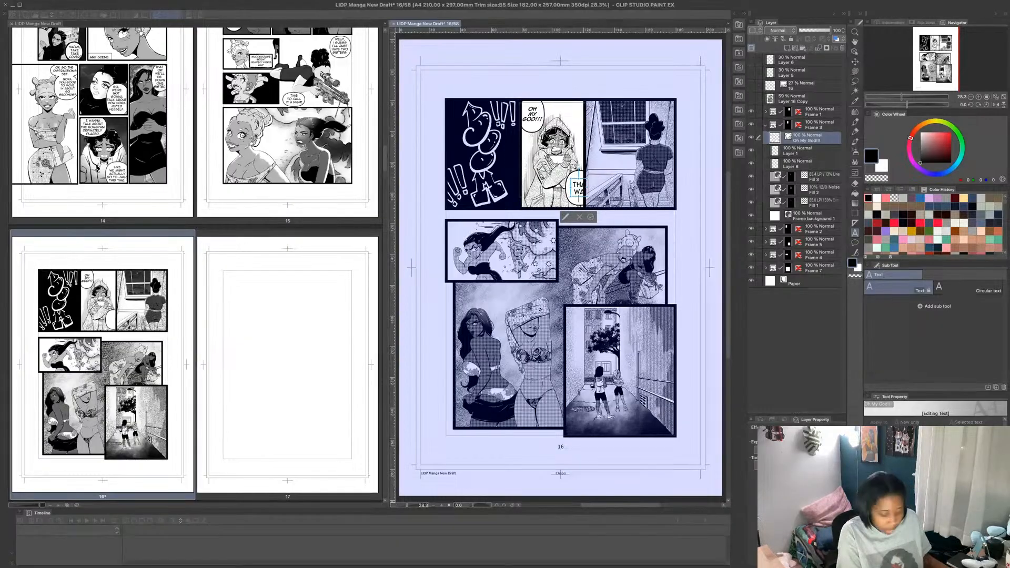
key(Return)
text(DEFF)
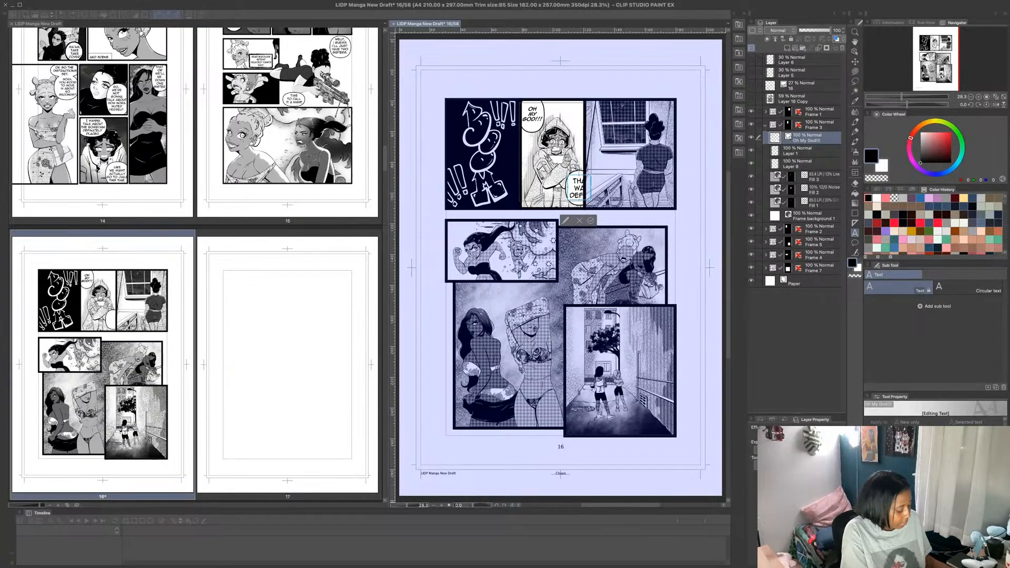
text(INA)
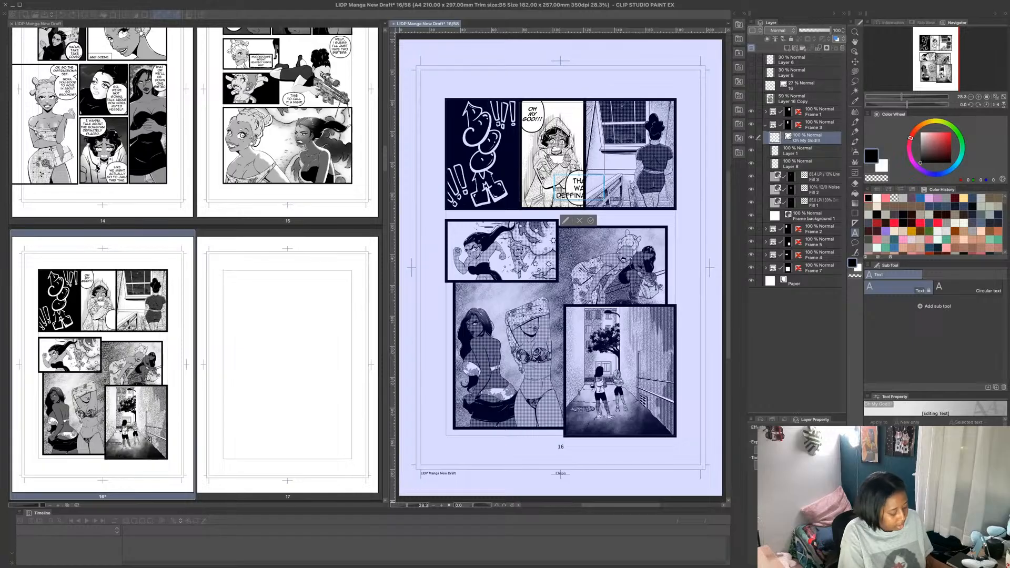
key(Return)
text(A BO)
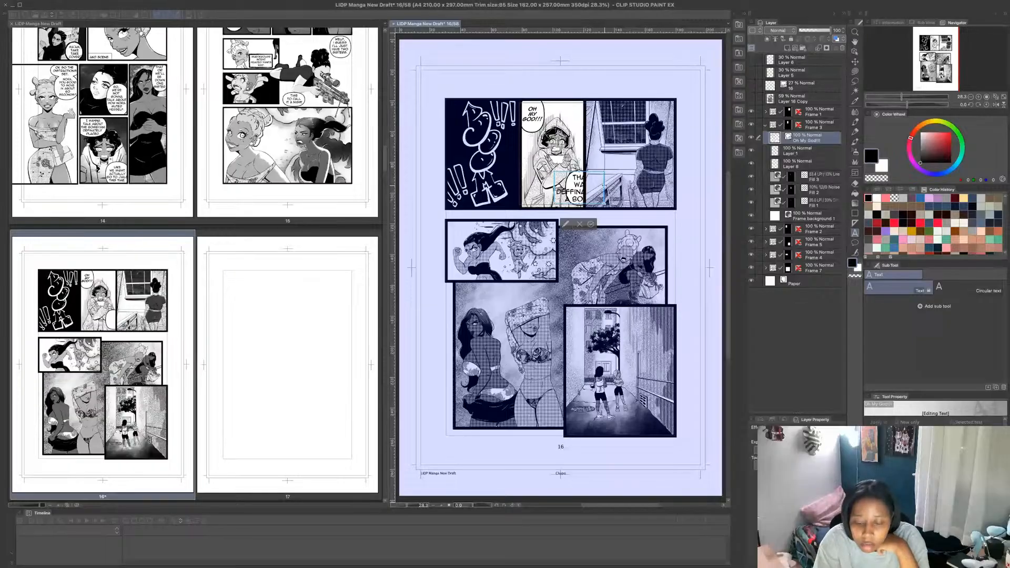
text(M)
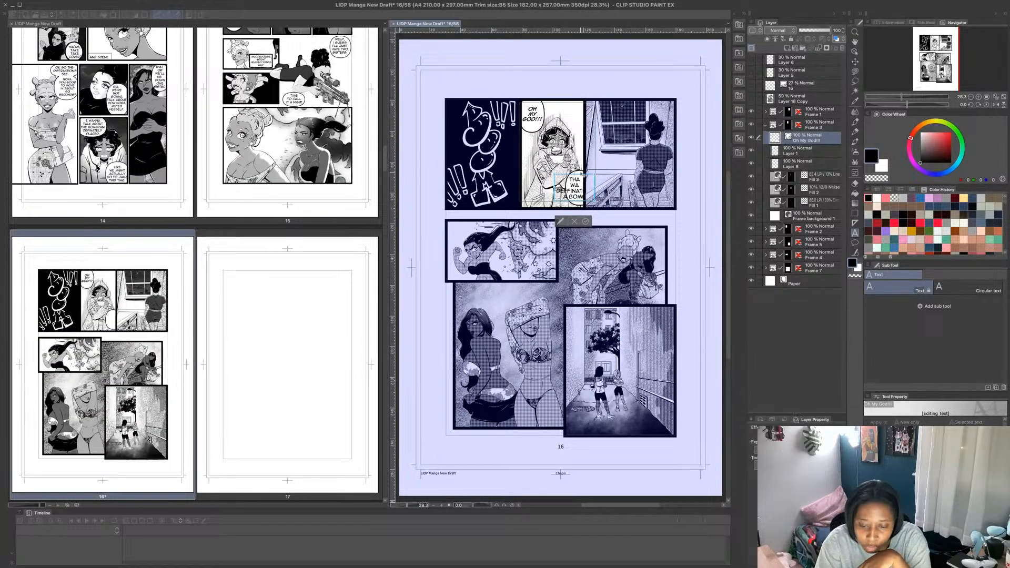
- Nudge the new lettering slightly upward and correct the spelling of its third line to "DEFINITELY"
drag(582, 176, 583, 173)
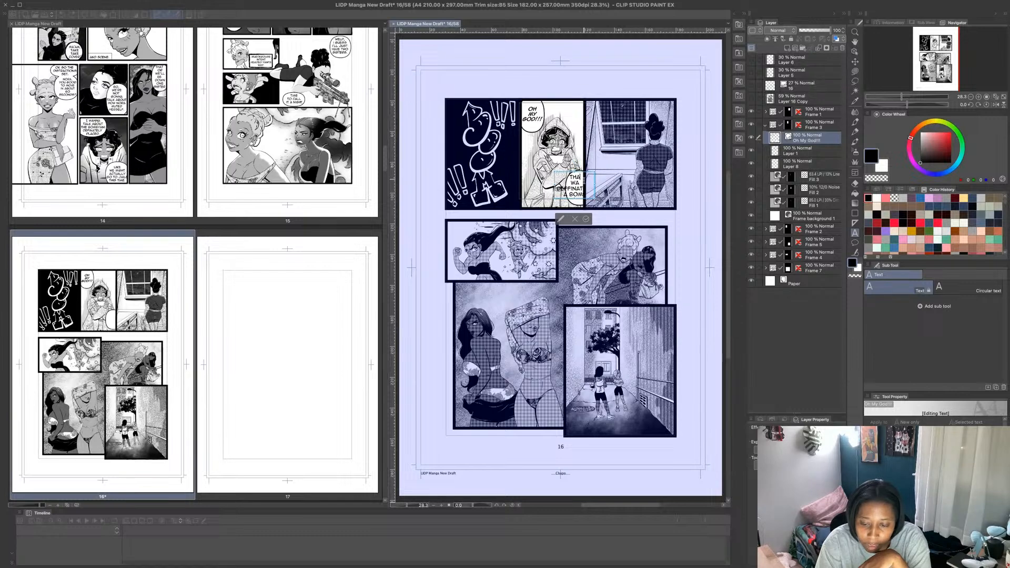
text(T)
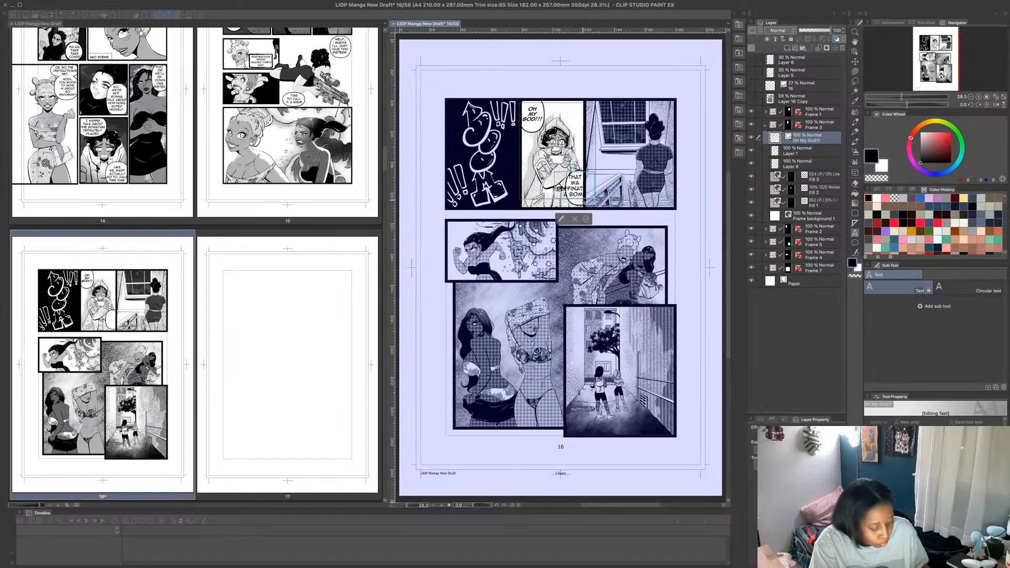
key(BackSpace)
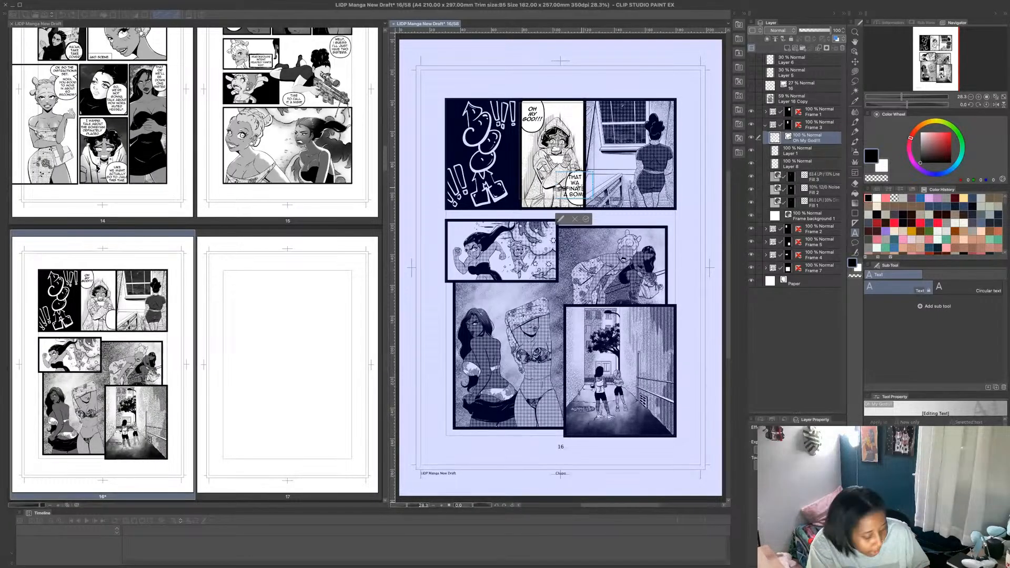
key(BackSpace)
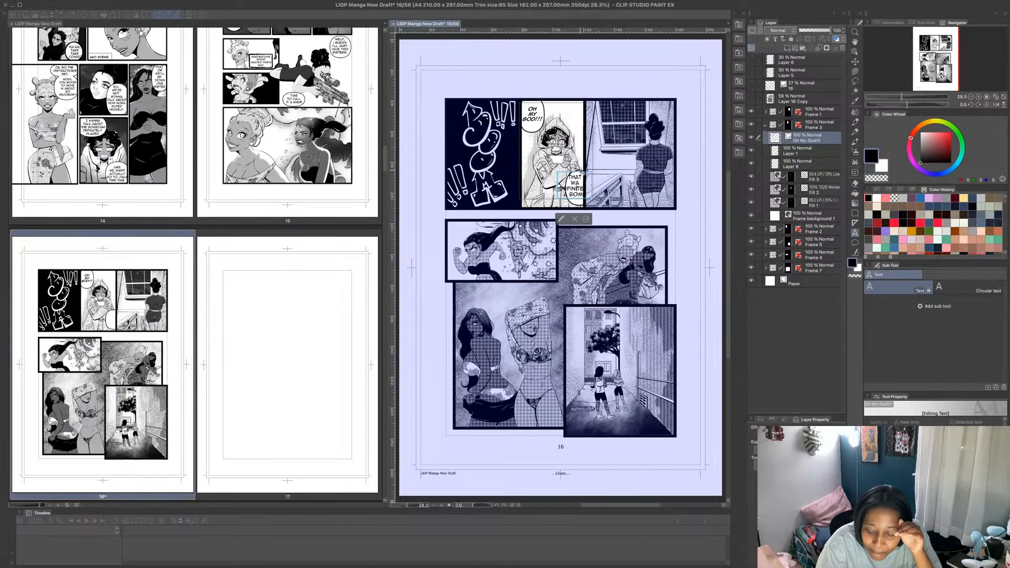
- Move the lettering left, clear of the balloon, and split its long word over two lines as "DEFI-" and "NITELY"
drag(582, 174, 556, 170)
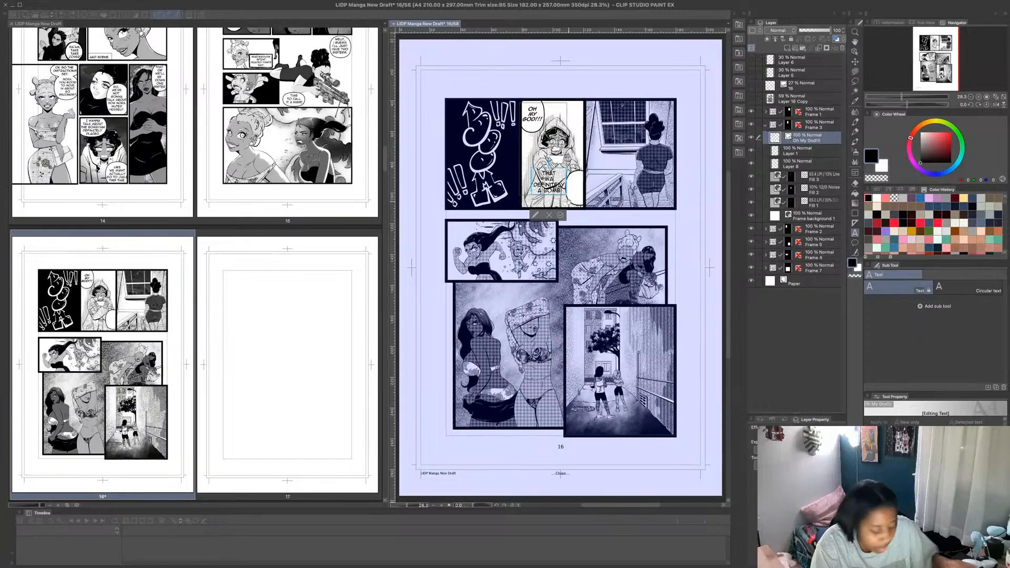
text(s)
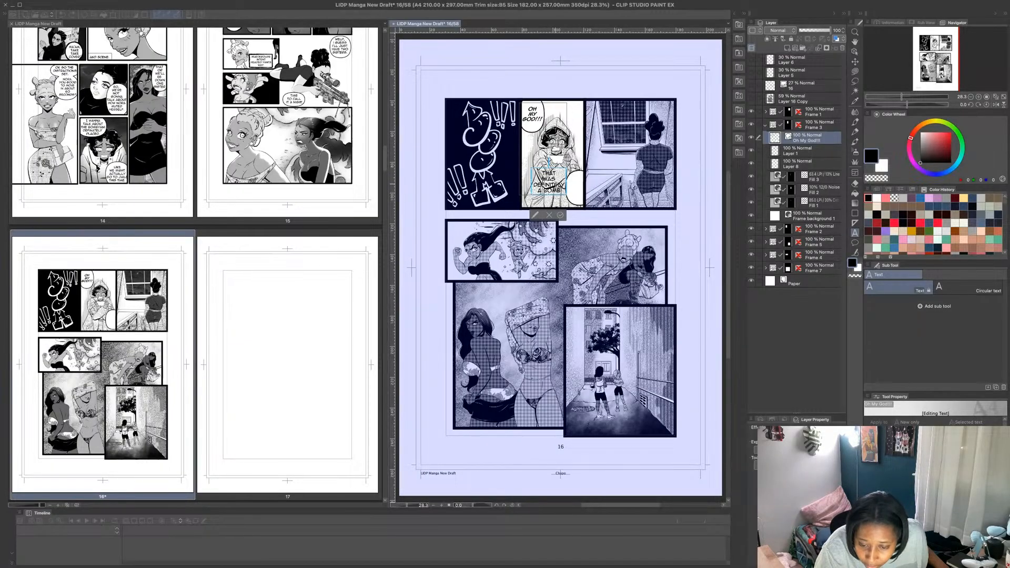
key(BackSpace)
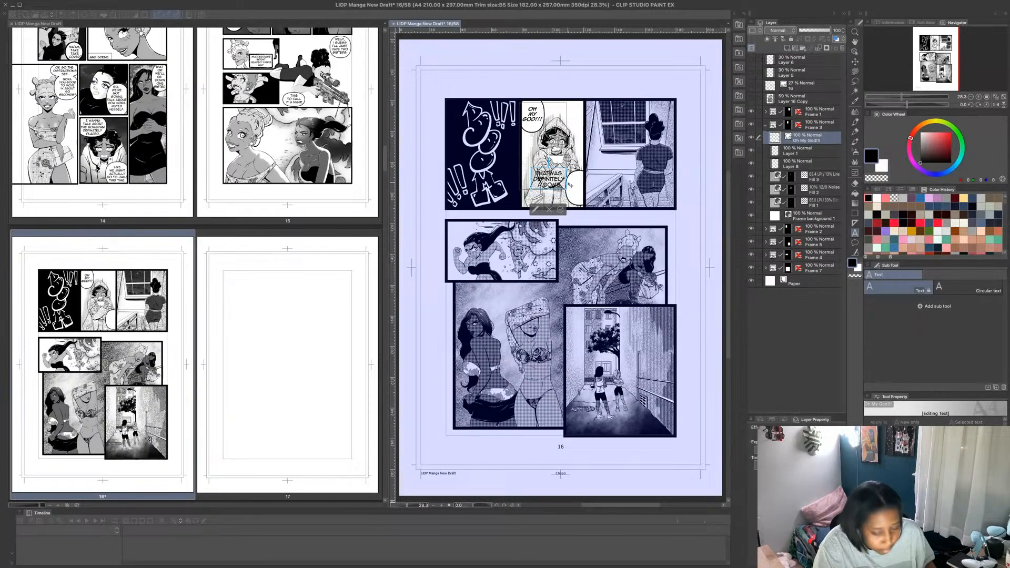
key(Return)
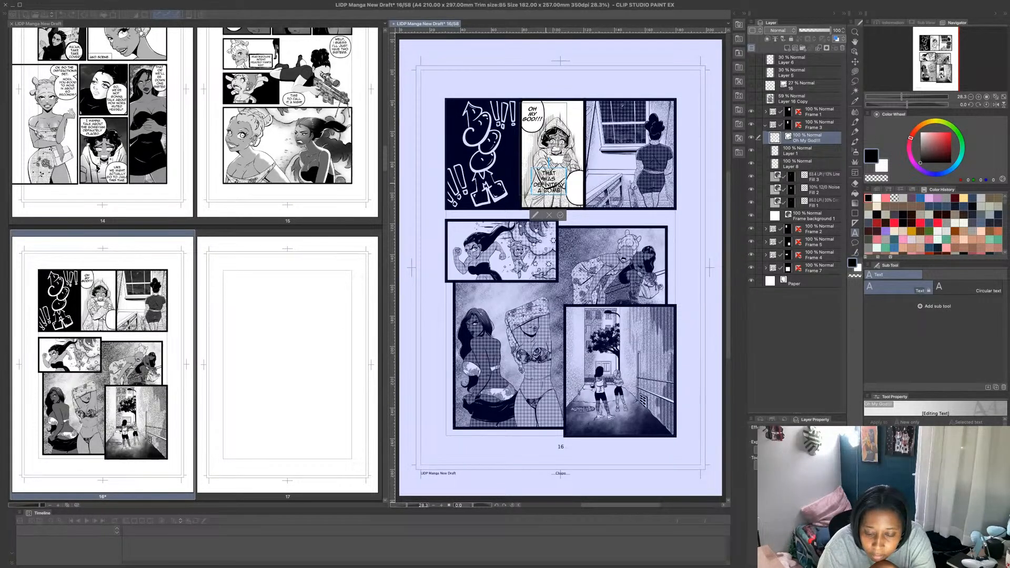
text(-)
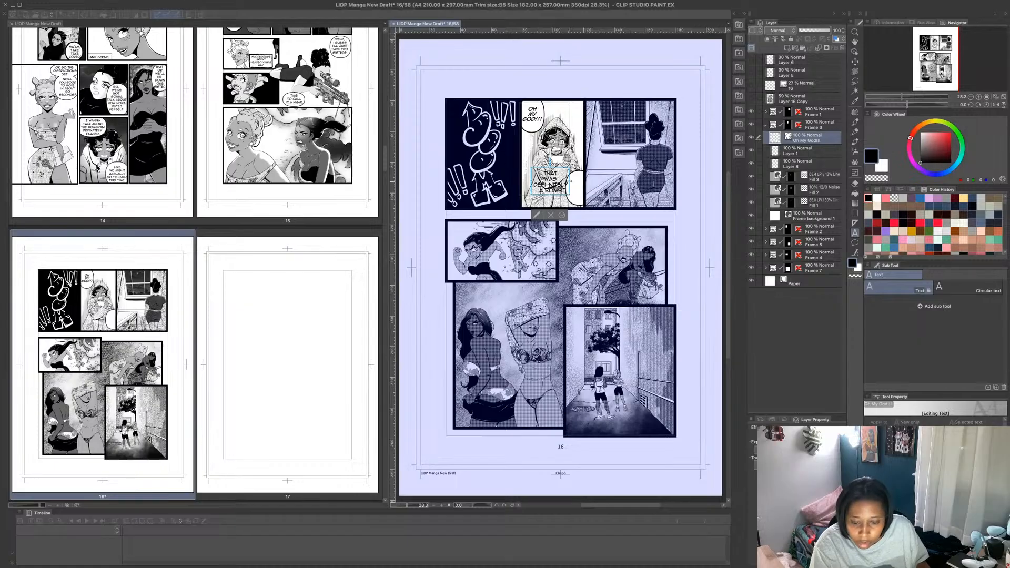
key(Return)
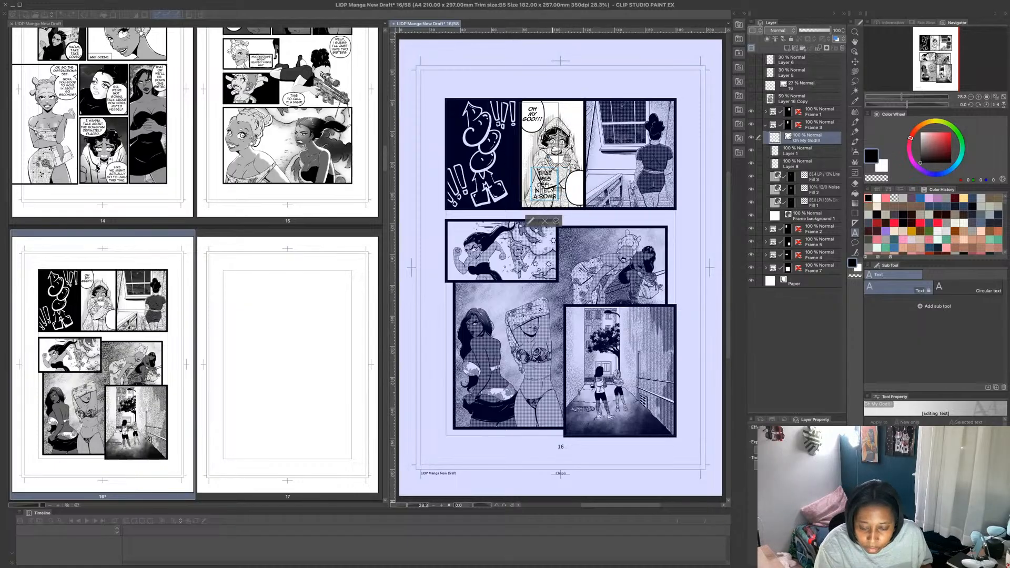
- Move the lettering back over the lower-right balloon and end it with an exclamation mark
drag(556, 170, 582, 171)
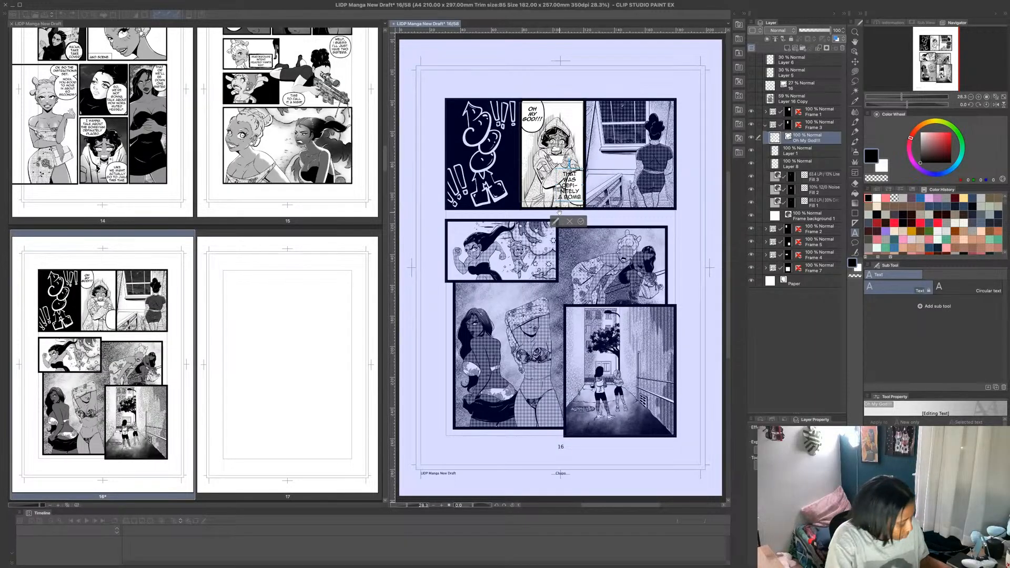
text(!)
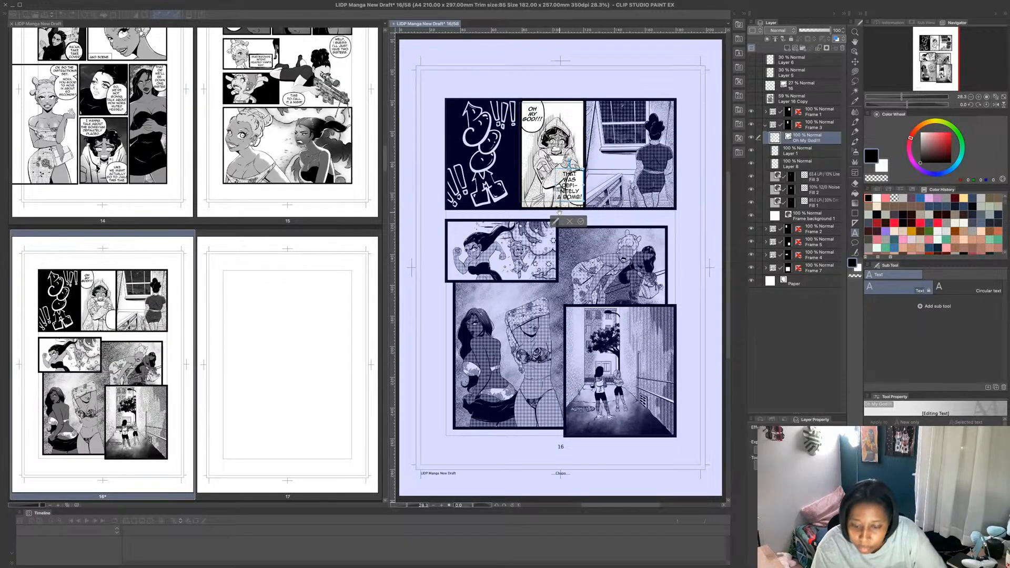
click(581, 222)
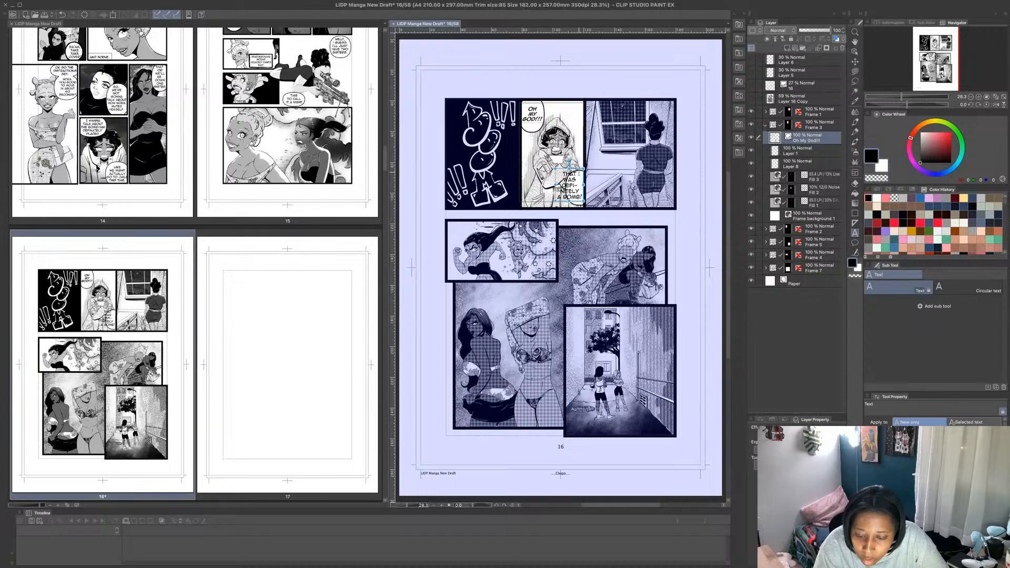
click(580, 174)
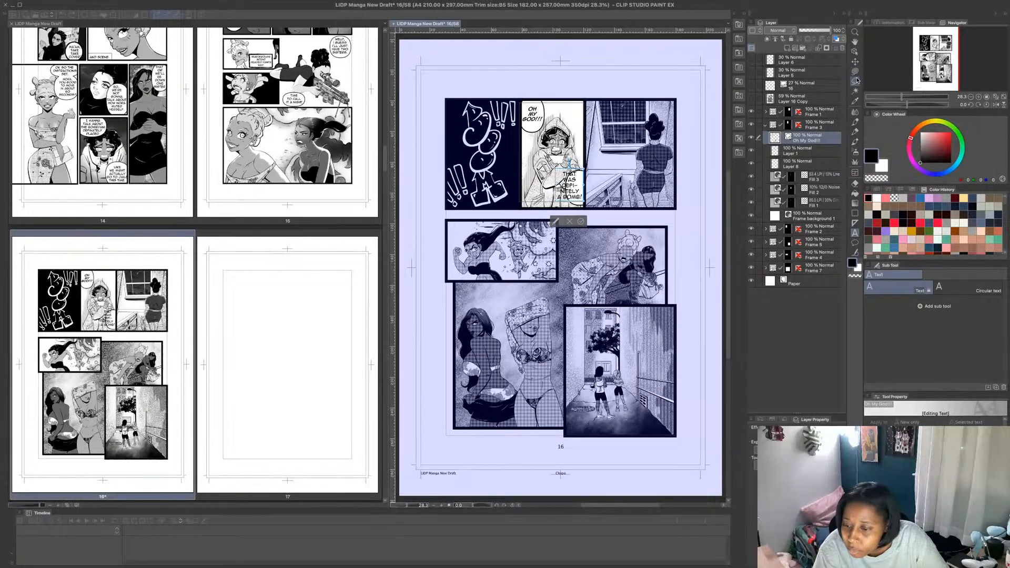
- Move the second balloon to the lower-left corner of the hooded character's panel and fit its lettering inside
click(855, 61)
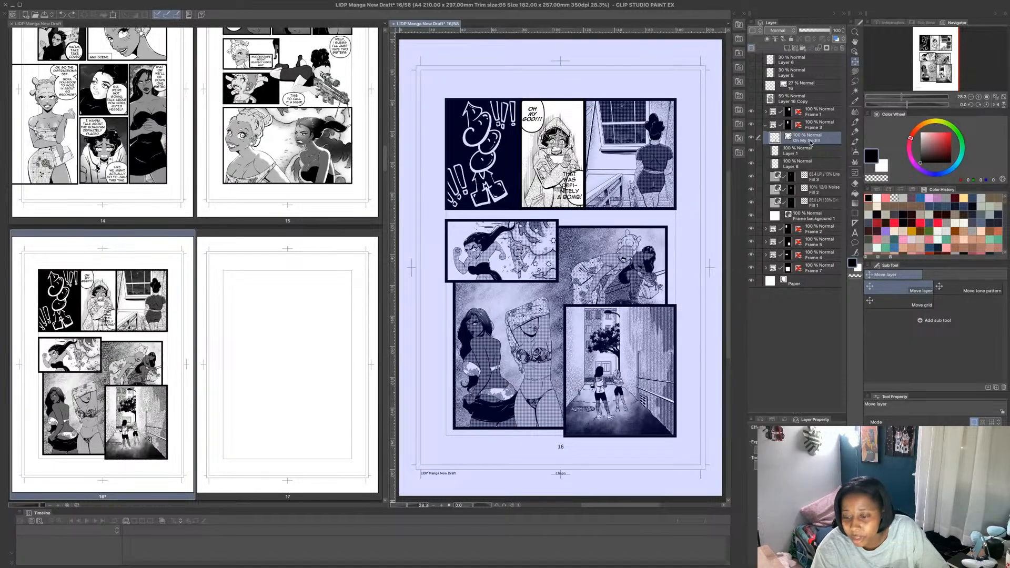
click(855, 52)
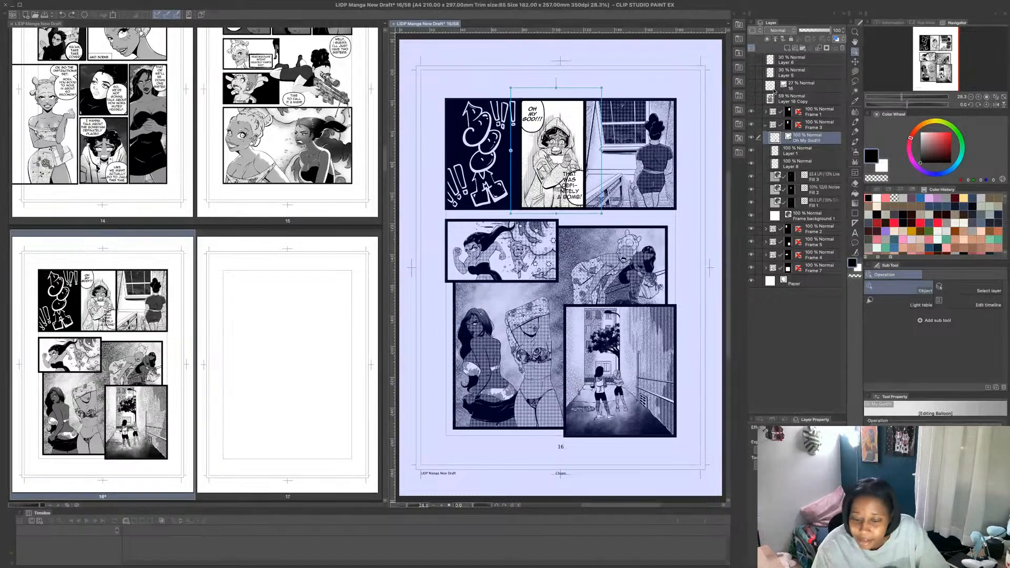
click(579, 202)
drag(589, 174, 543, 195)
click(530, 196)
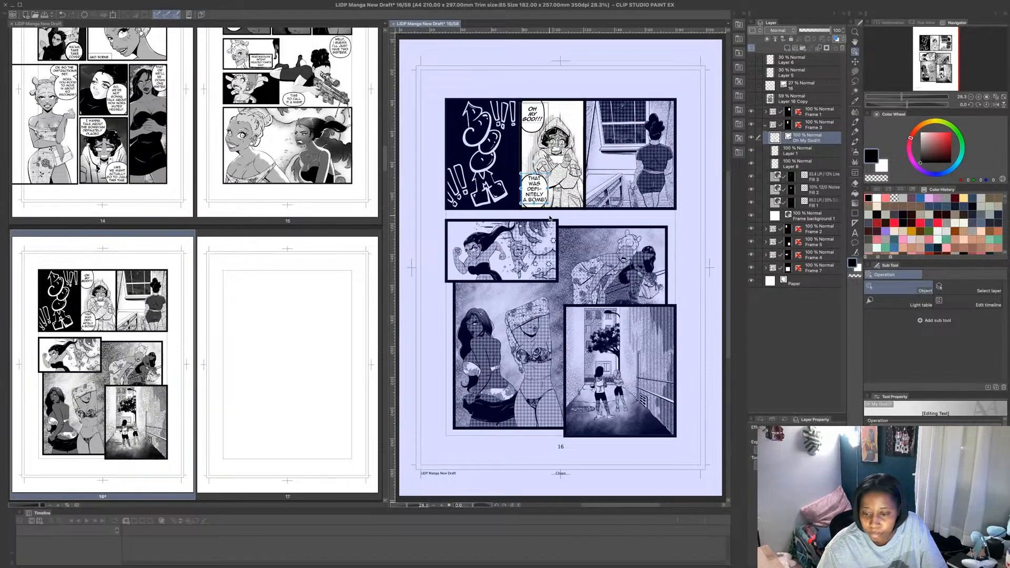
- Add a tall rounded balloon in front of the window in the top row's last panel, beside the standing character
click(813, 61)
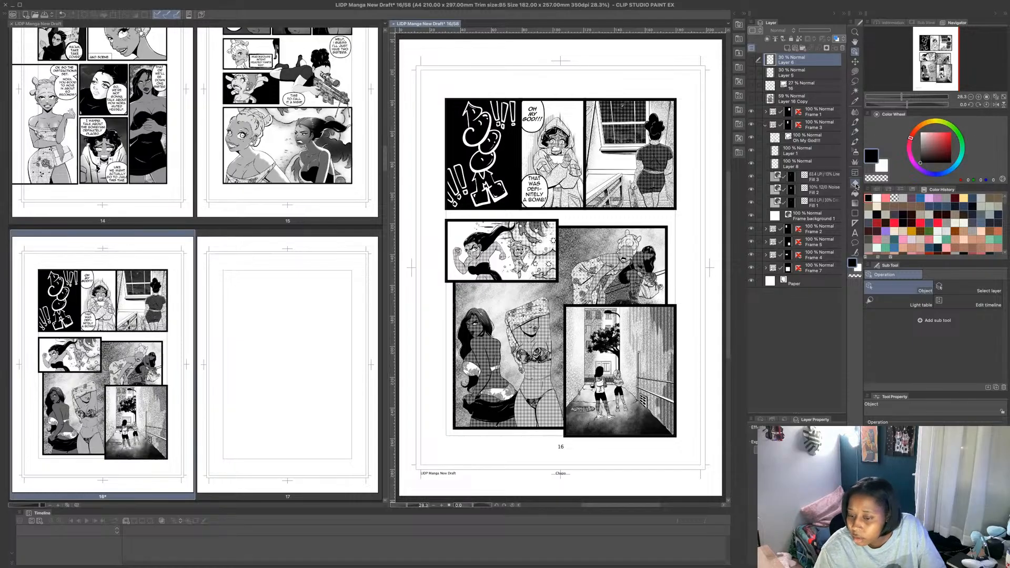
click(855, 242)
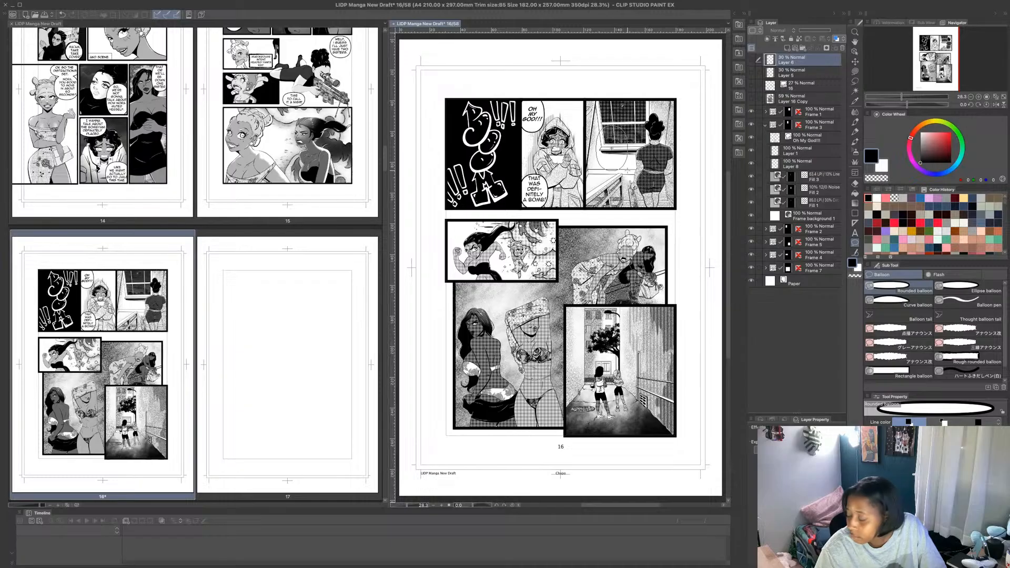
drag(597, 128, 626, 168)
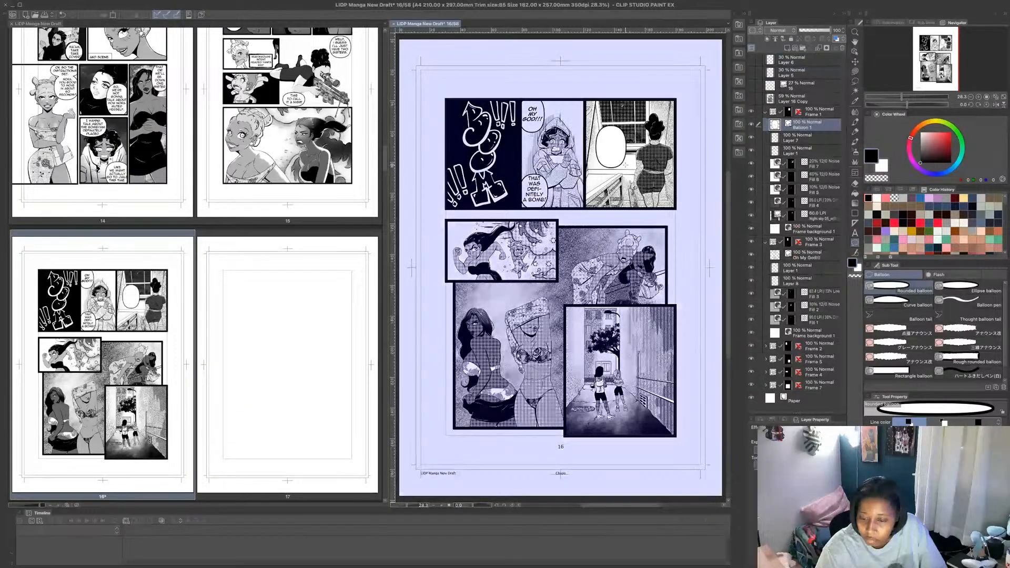
- Letter the balloon in front of the window with "JAIL...", "WE'RE", "GOING" and "TO JAIL" on separate lines
click(855, 233)
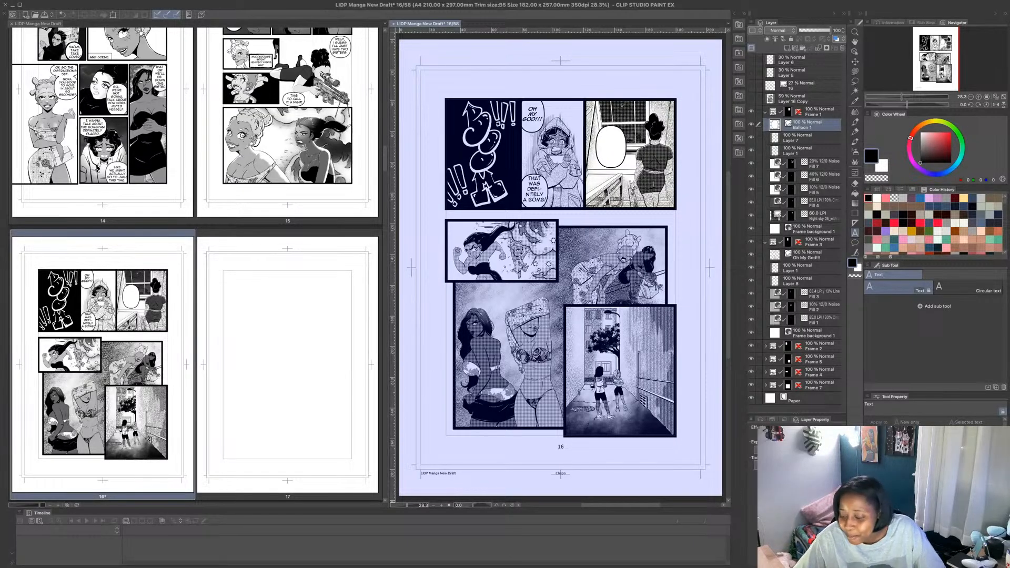
click(608, 140)
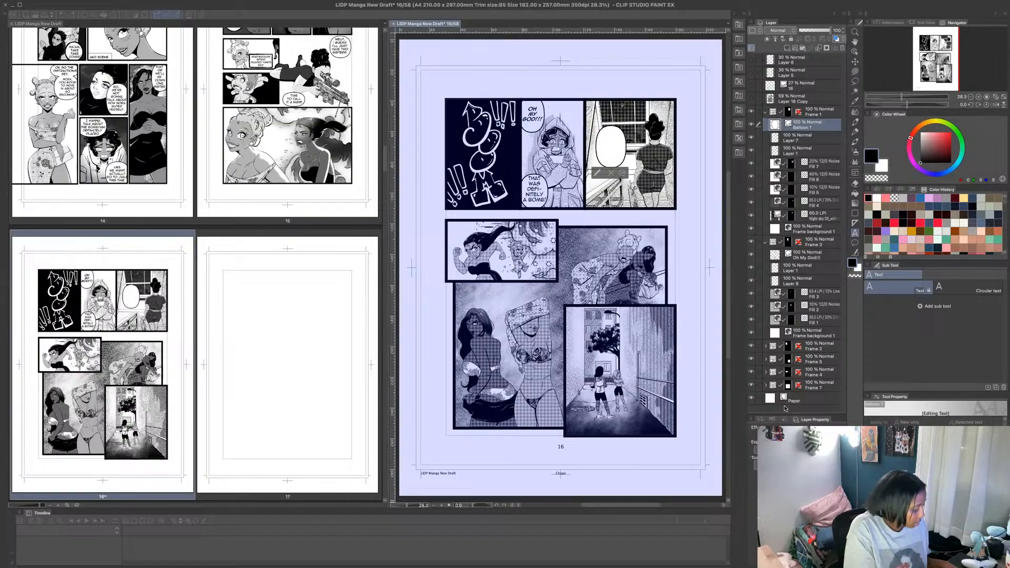
text(JAIL)
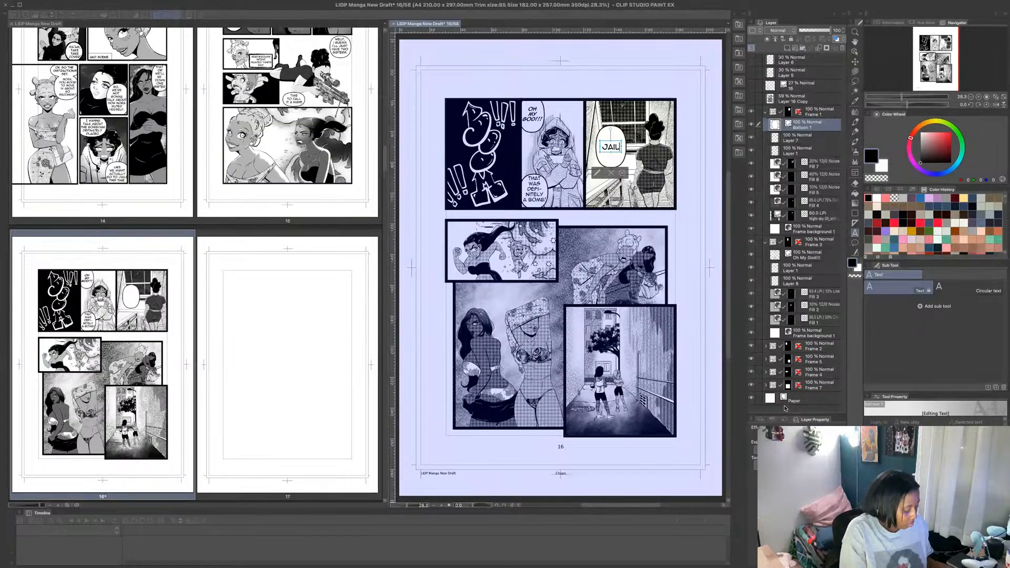
text(...)
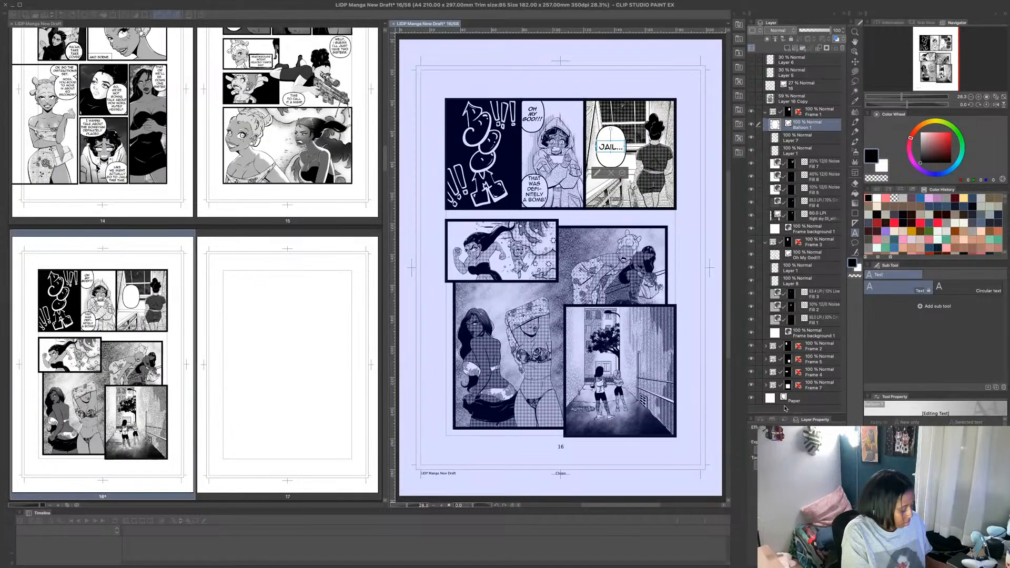
key(Return)
text(WE'RE)
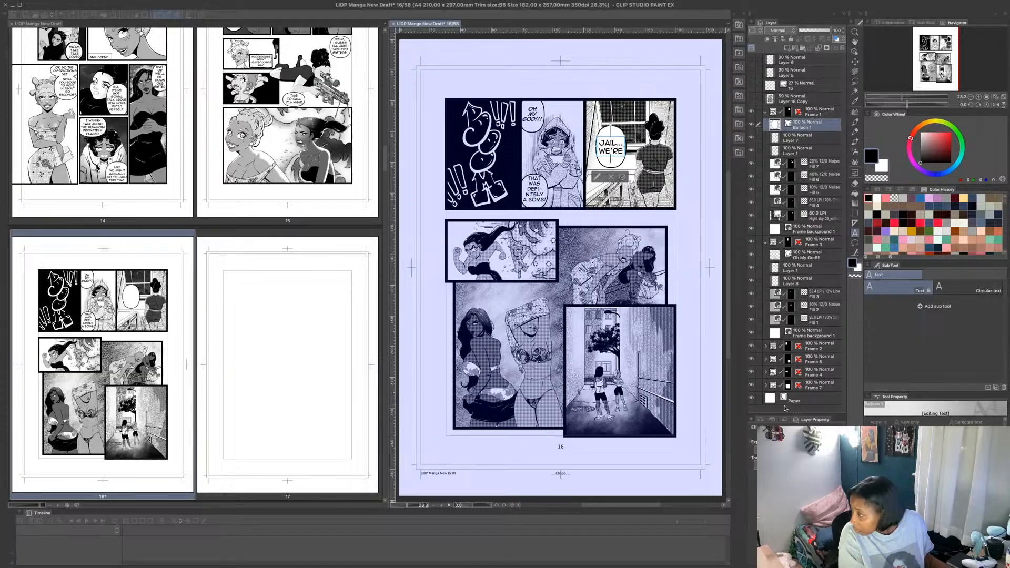
key(Return)
text(GOING)
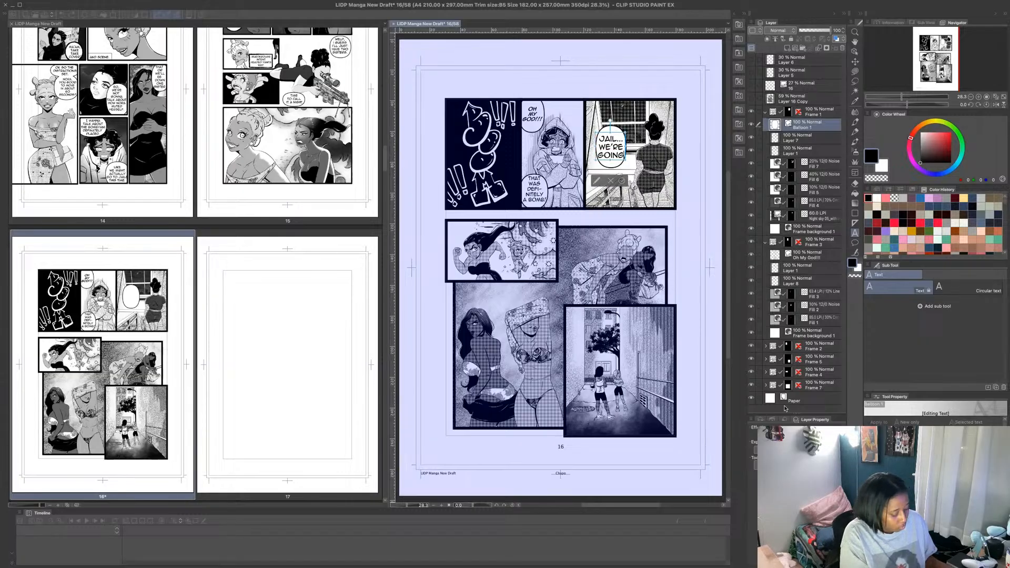
key(Return)
text(TO)
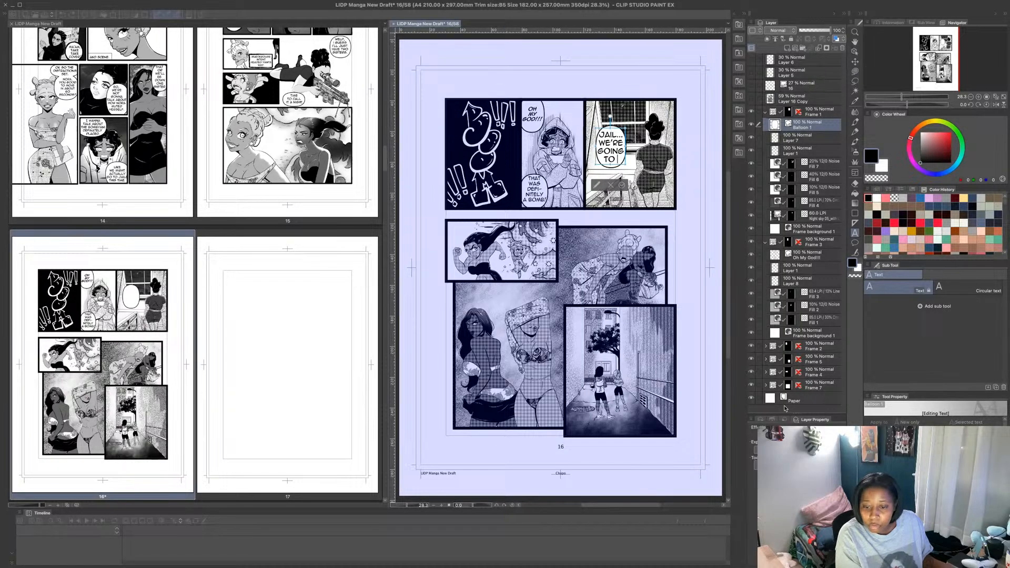
text( JAIL)
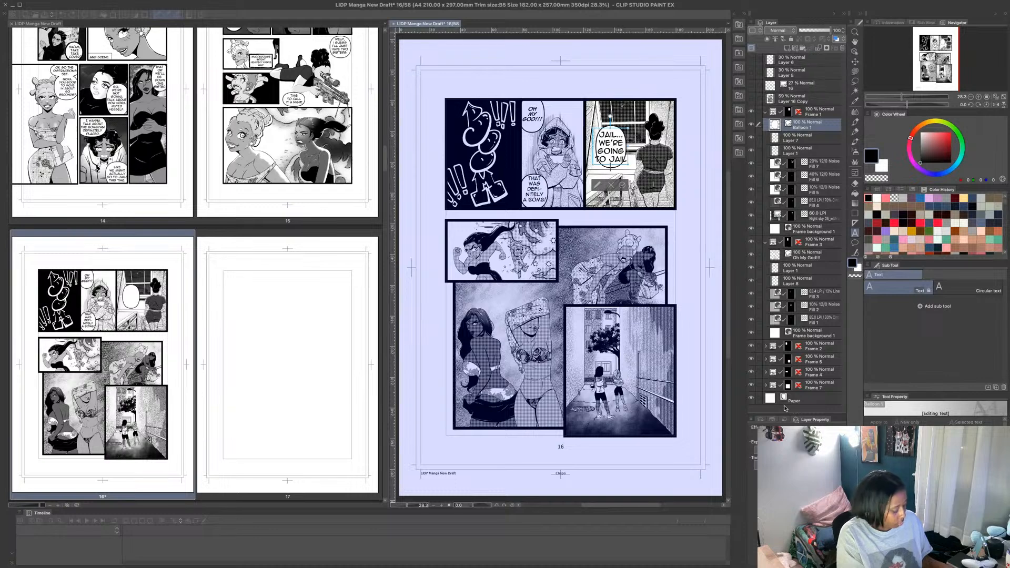
- Extend the lettering with the lines "FOR", "SURE", "THIS" and "TIME", and shift the whole text up slightly
key(Return)
text(FOR)
key(Return)
text(S)
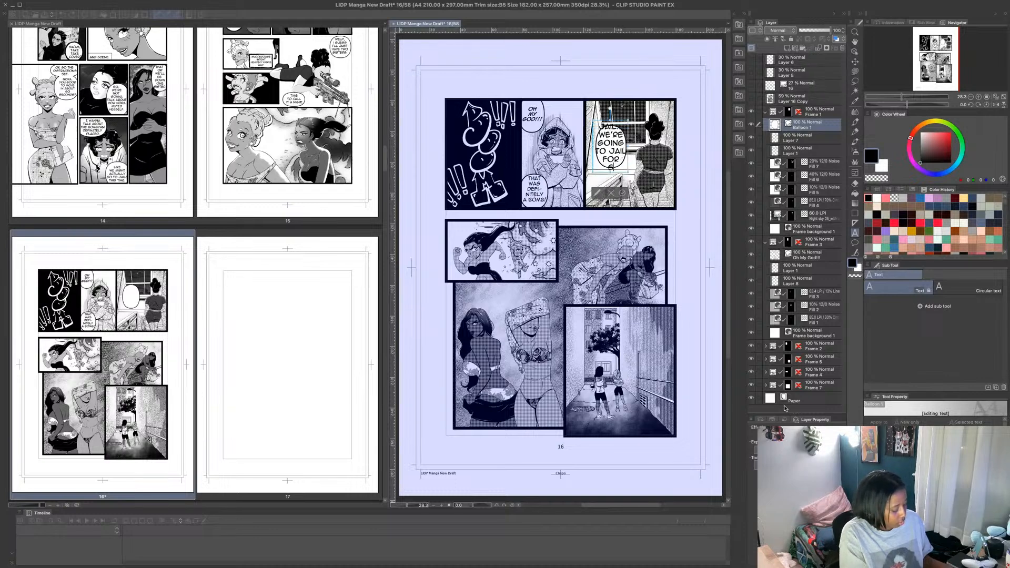
text(URE)
key(Return)
text(THIS)
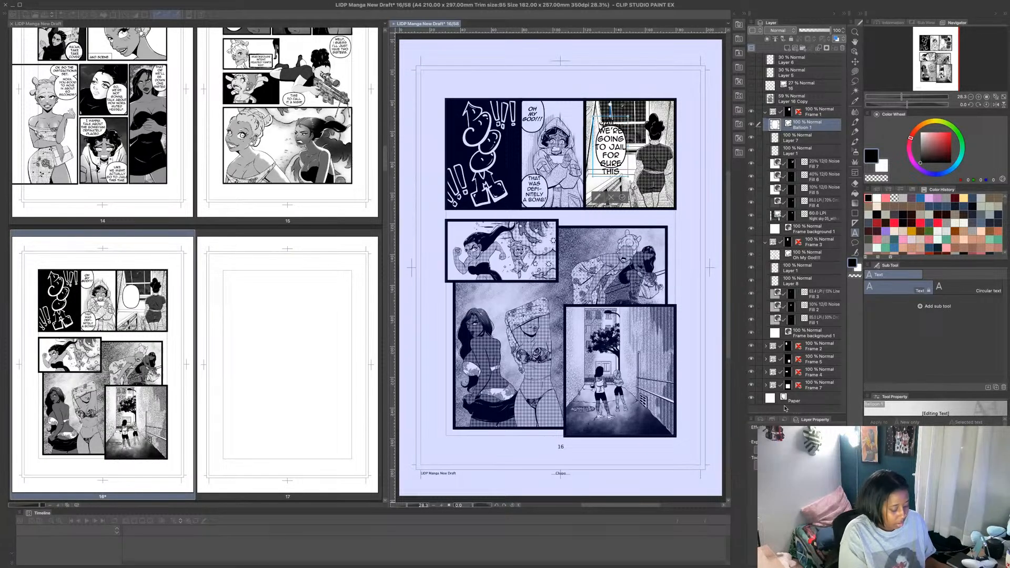
key(Return)
text(TIME)
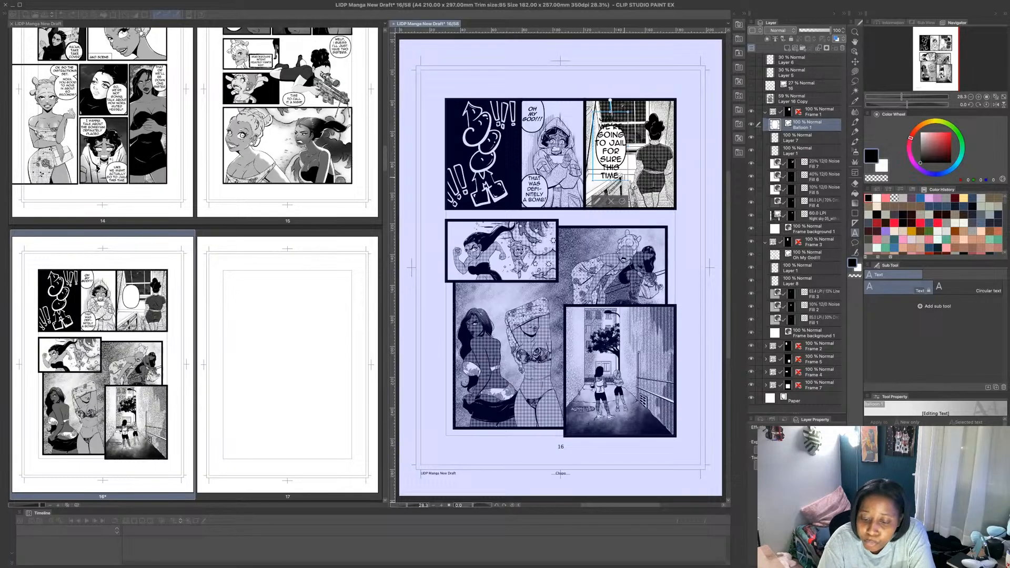
drag(628, 181, 623, 169)
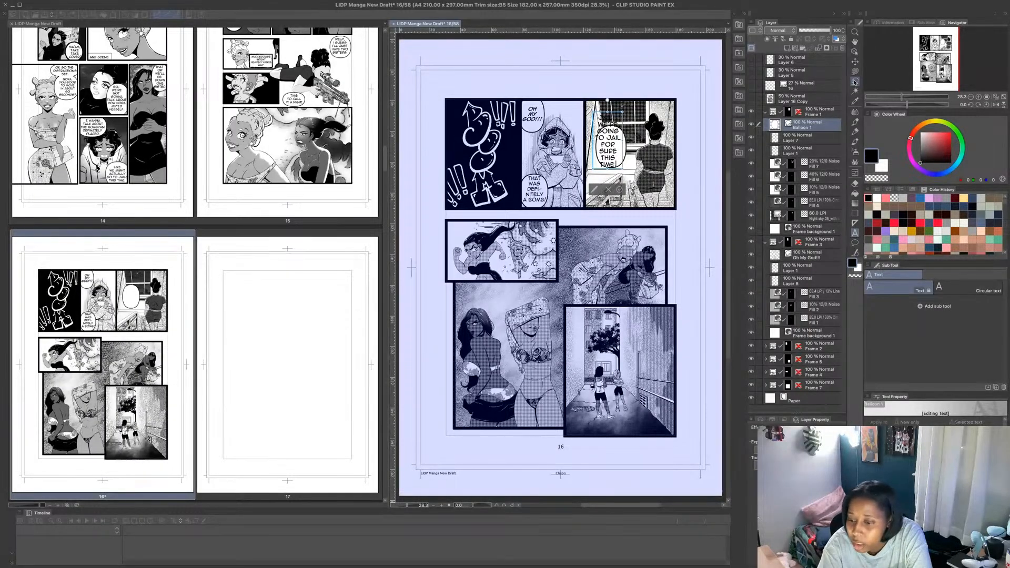
- Try to stretch the balloon's upper edge upward over the first lines of lettering
click(855, 51)
click(625, 146)
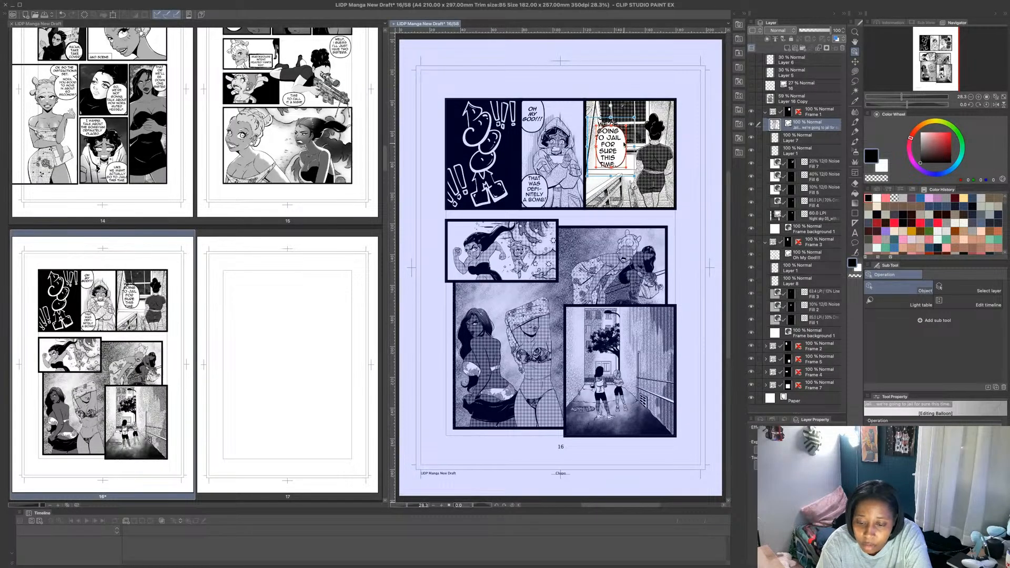
drag(612, 125, 612, 115)
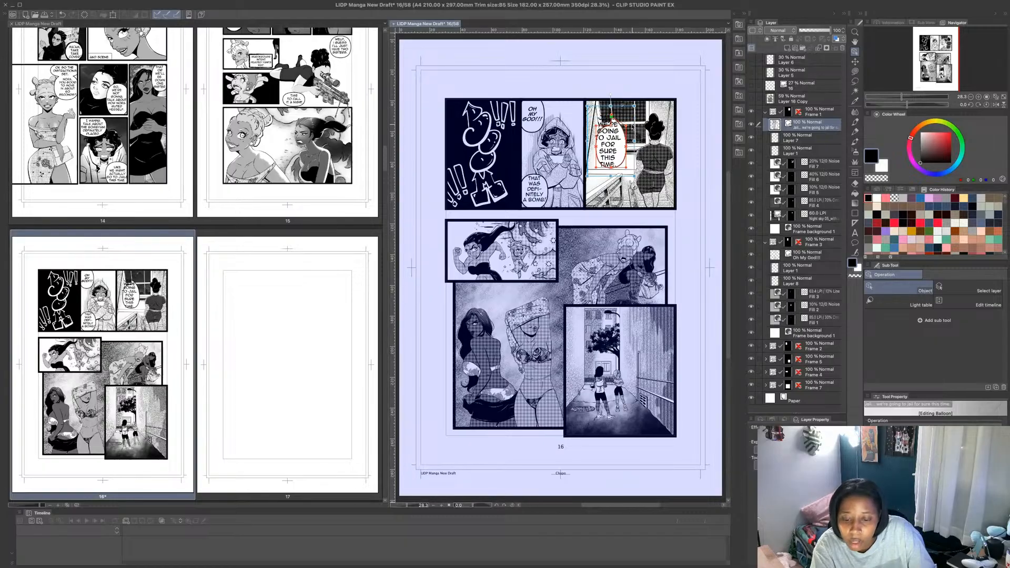
key(super+z)
- Replace the small balloon behind the lettering with a taller rounded balloon that encloses all the lines
click(625, 152)
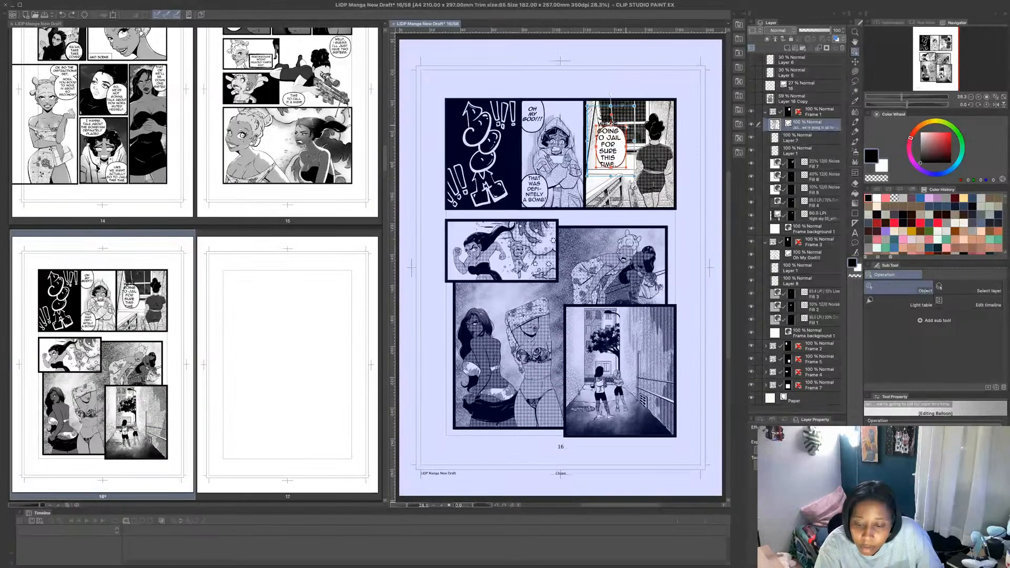
click(626, 127)
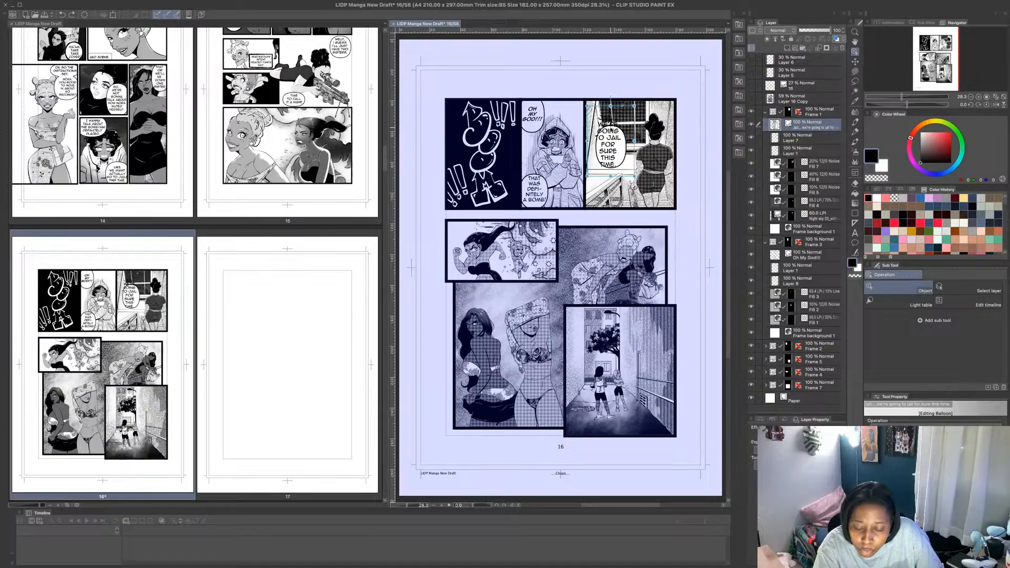
click(611, 124)
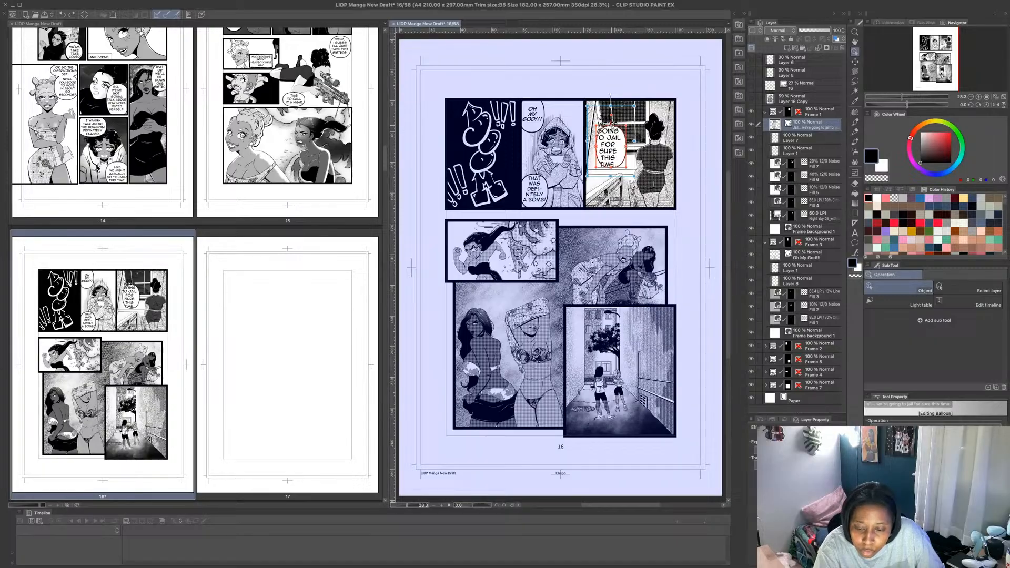
double_click(624, 158)
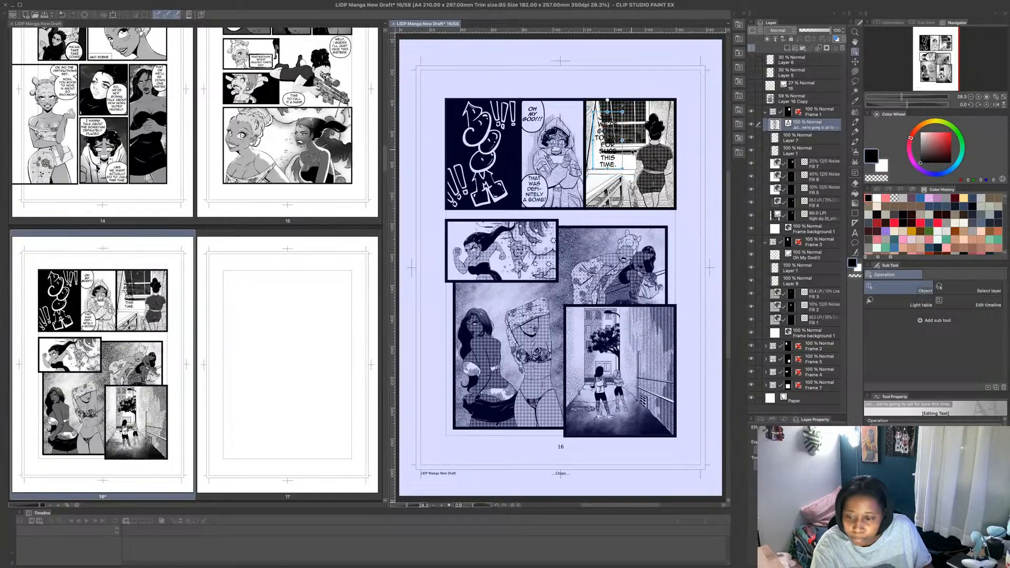
click(855, 243)
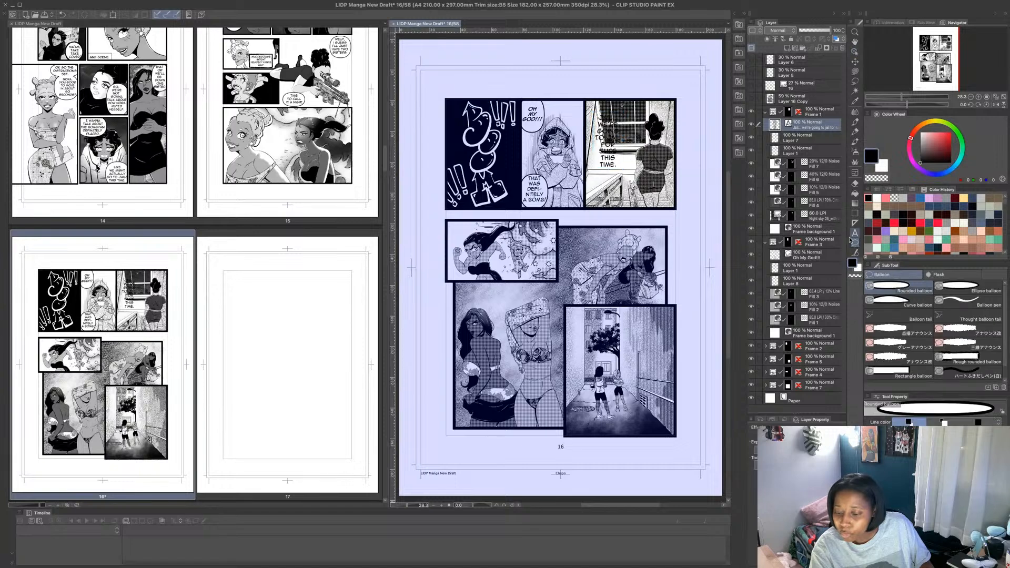
drag(589, 107, 626, 175)
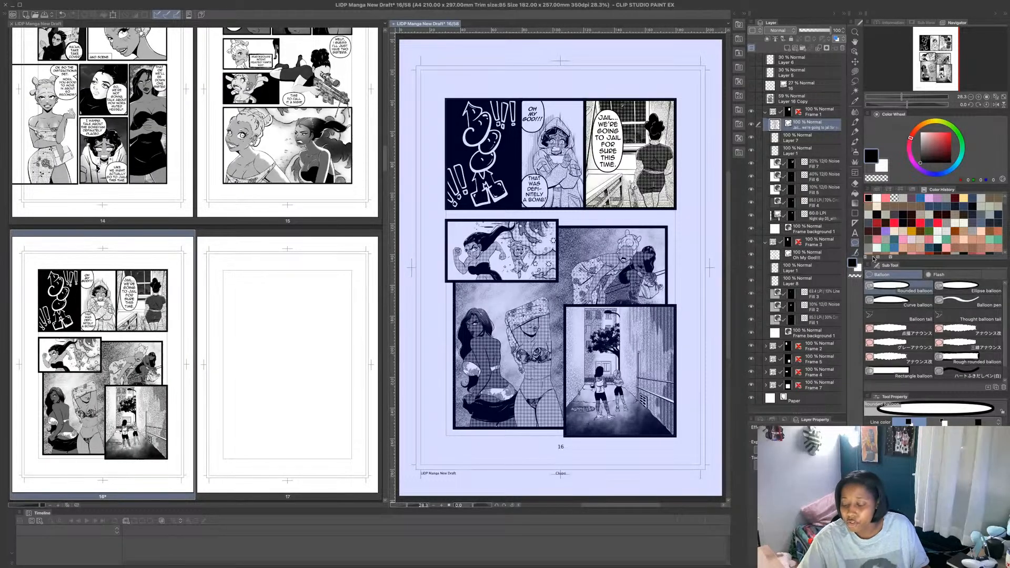
- Add a short straight tail from the balloon toward the standing character, and collapse the Frame 1 and Frame 3 folders
click(895, 315)
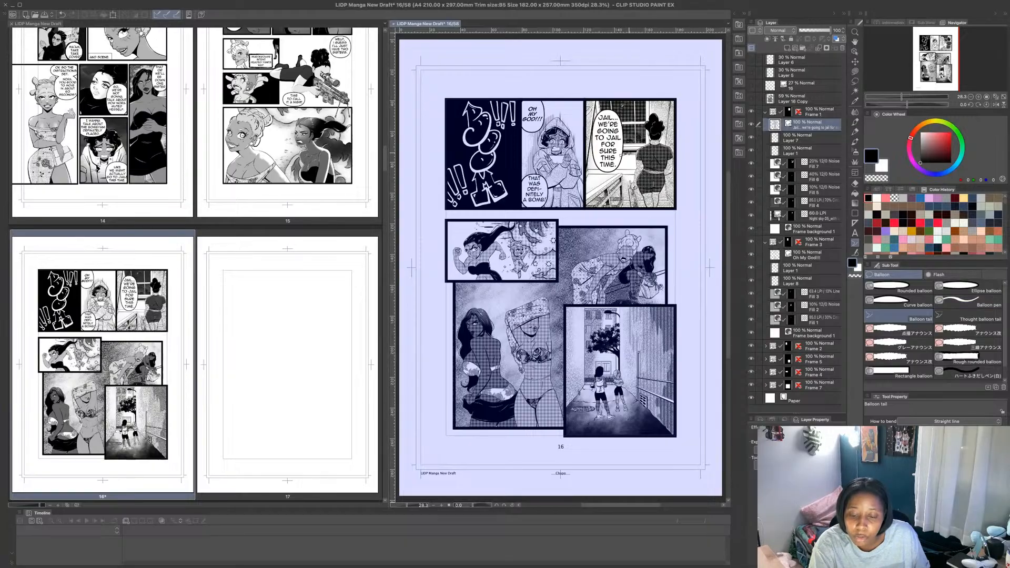
drag(621, 156, 634, 154)
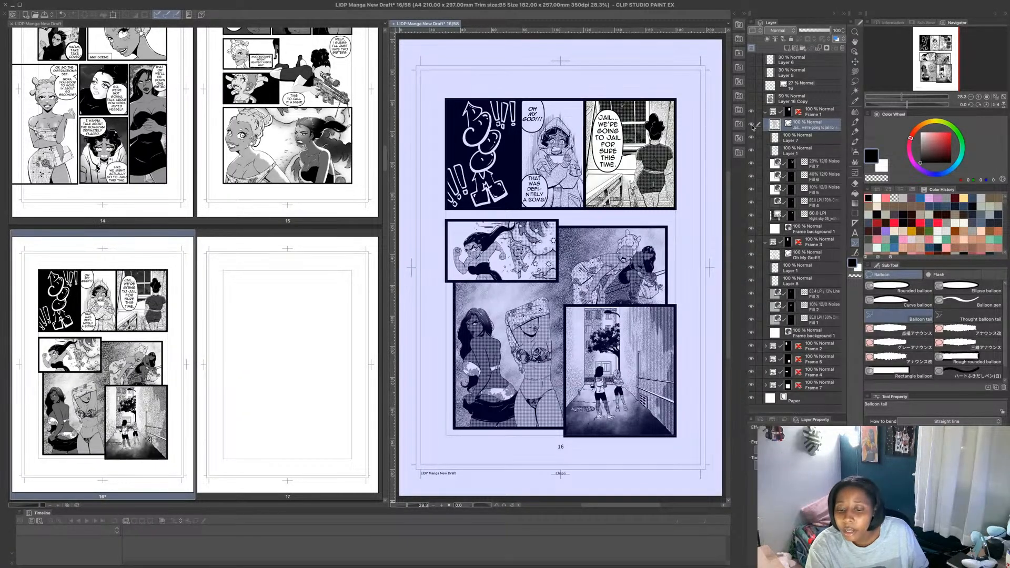
click(766, 112)
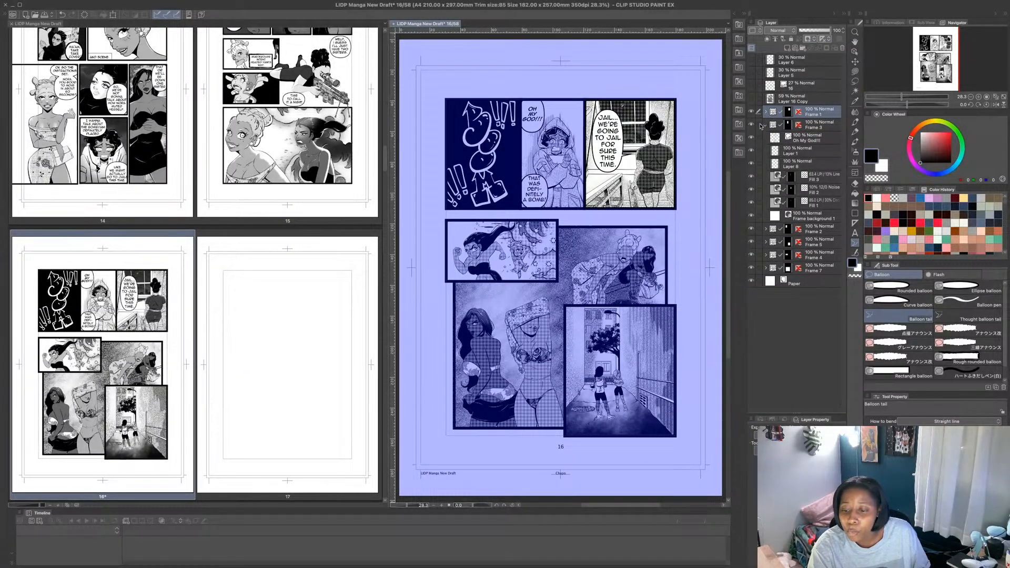
click(766, 125)
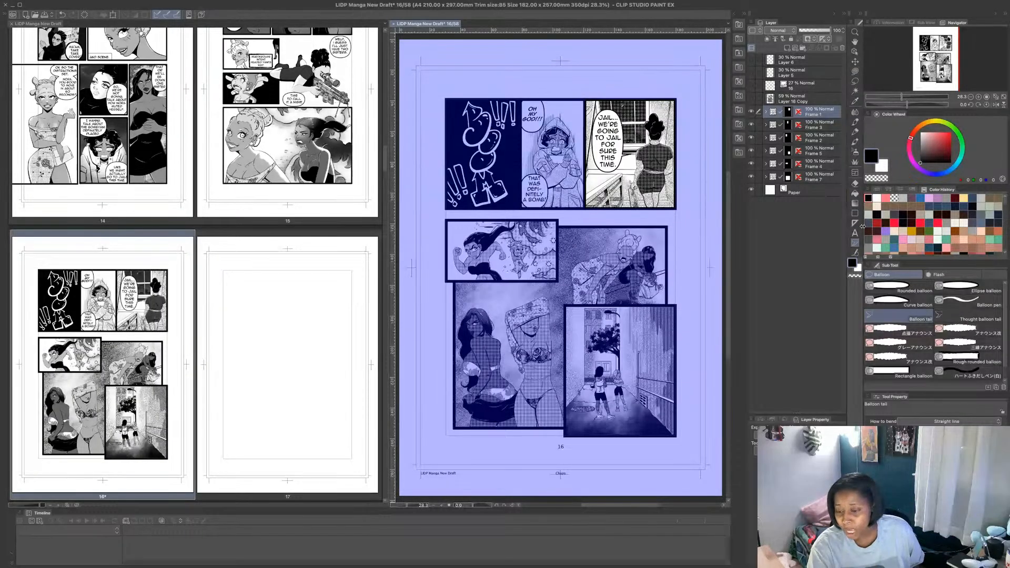
- Try a small rough rounded balloon above the right-hand figure in the alley panel and shift it up toward the tree
click(871, 288)
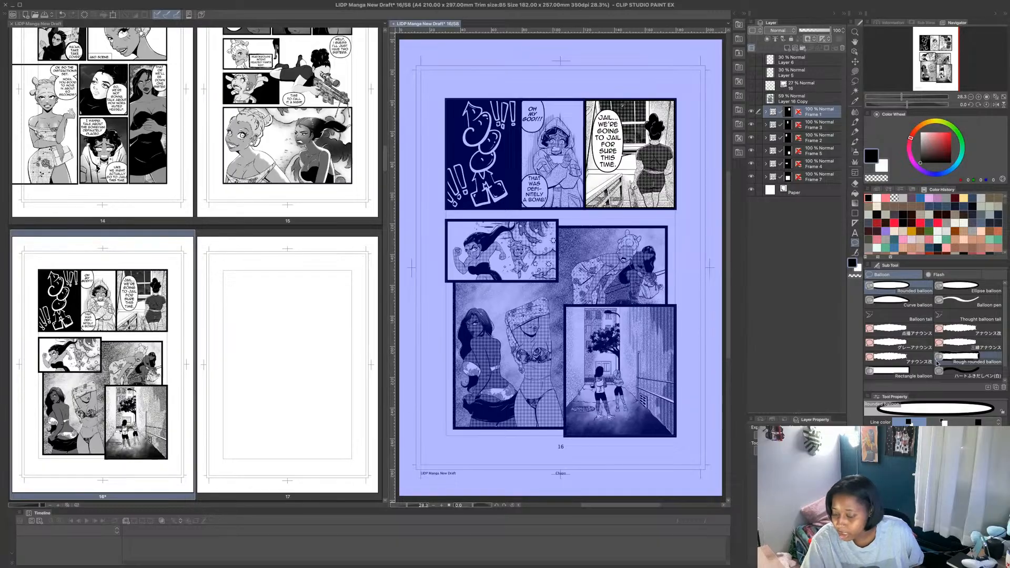
click(970, 360)
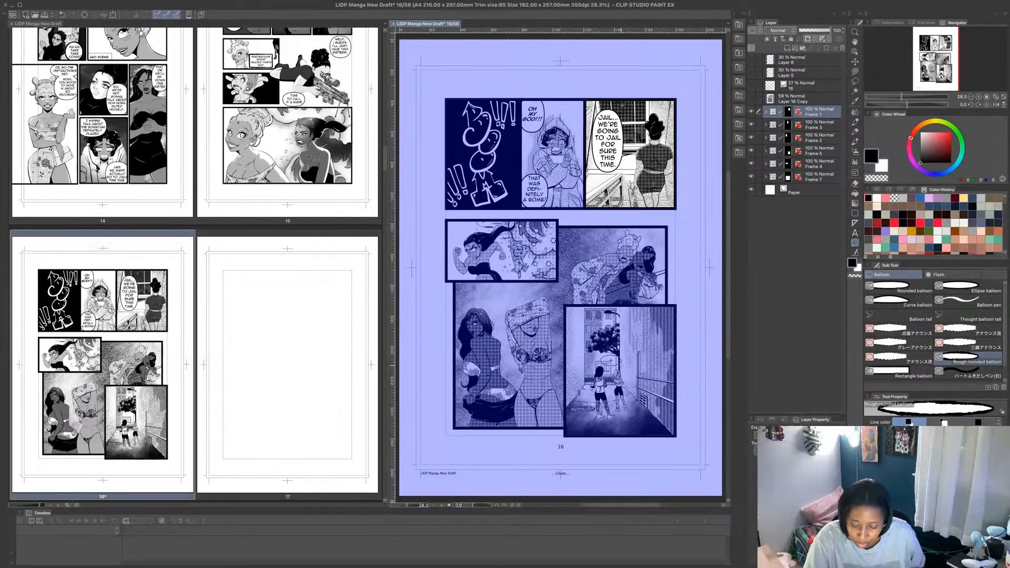
drag(600, 357, 621, 366)
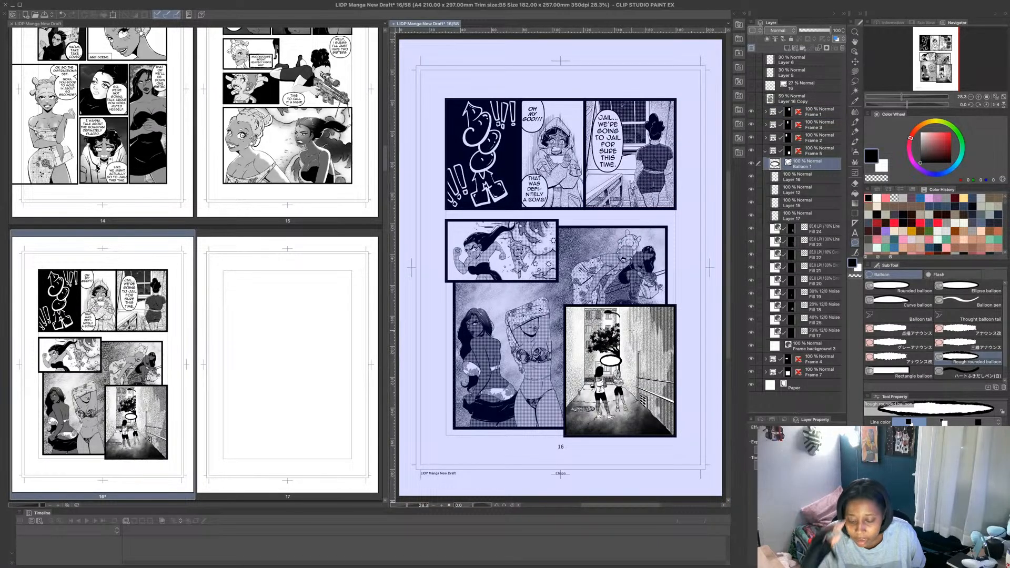
click(901, 315)
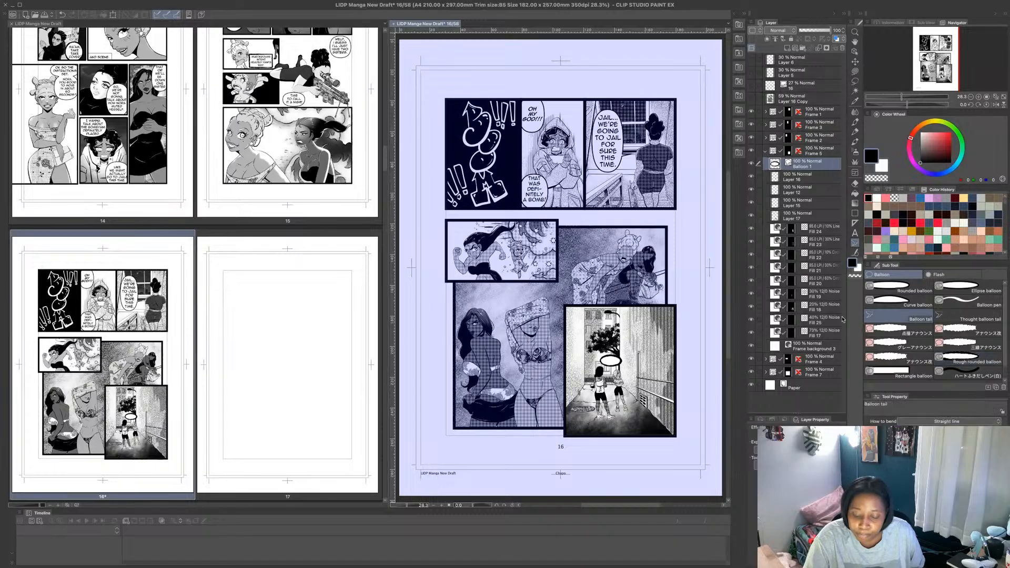
scroll(624, 408, up, 3)
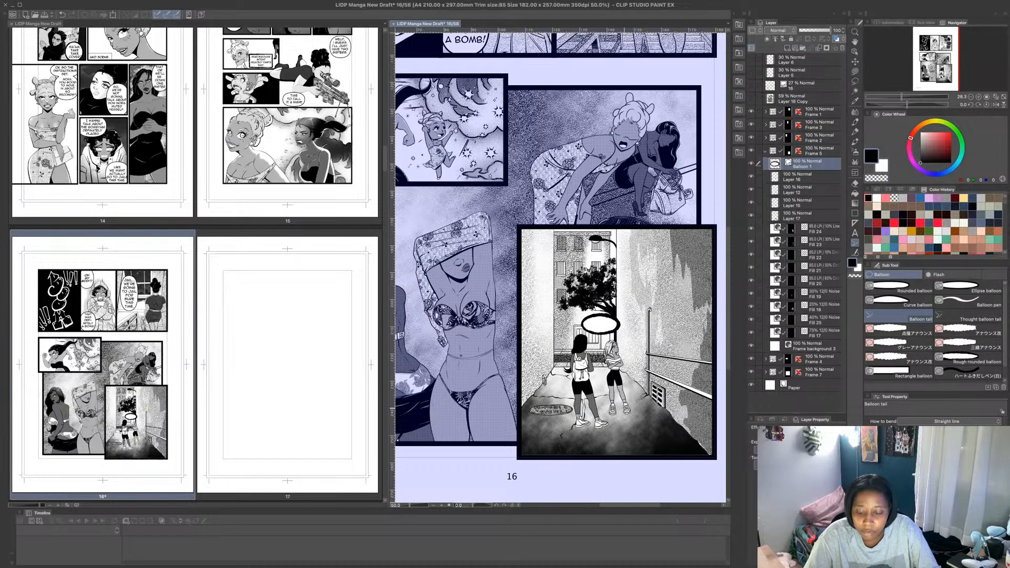
click(855, 62)
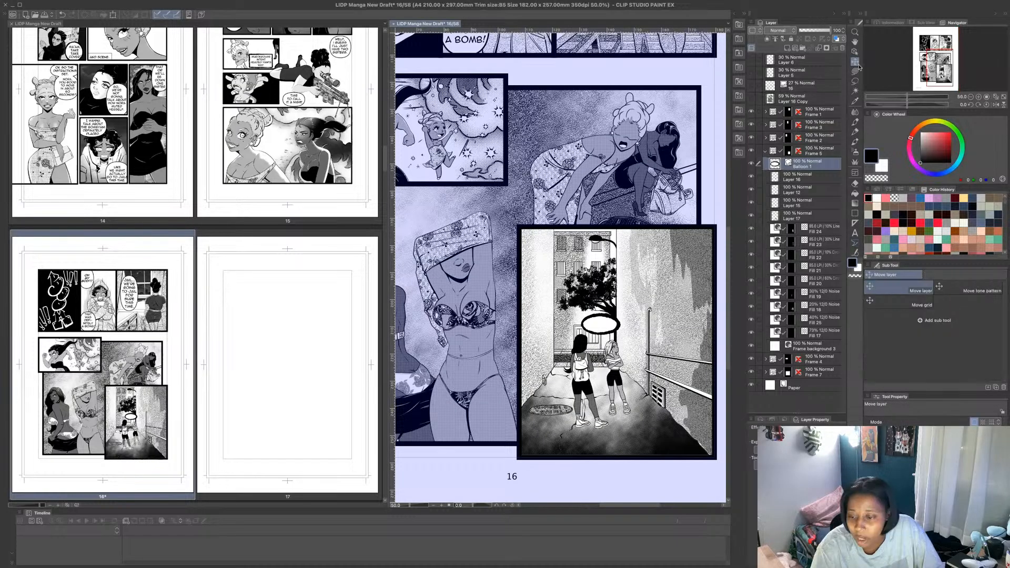
drag(600, 324, 596, 312)
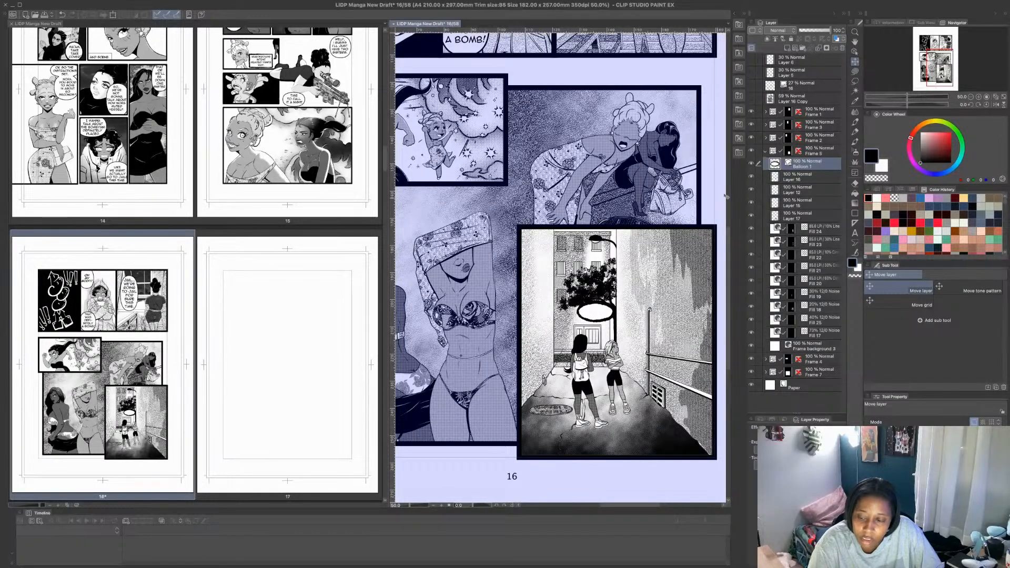
key(ctrl+z)
key(ctrl+z)
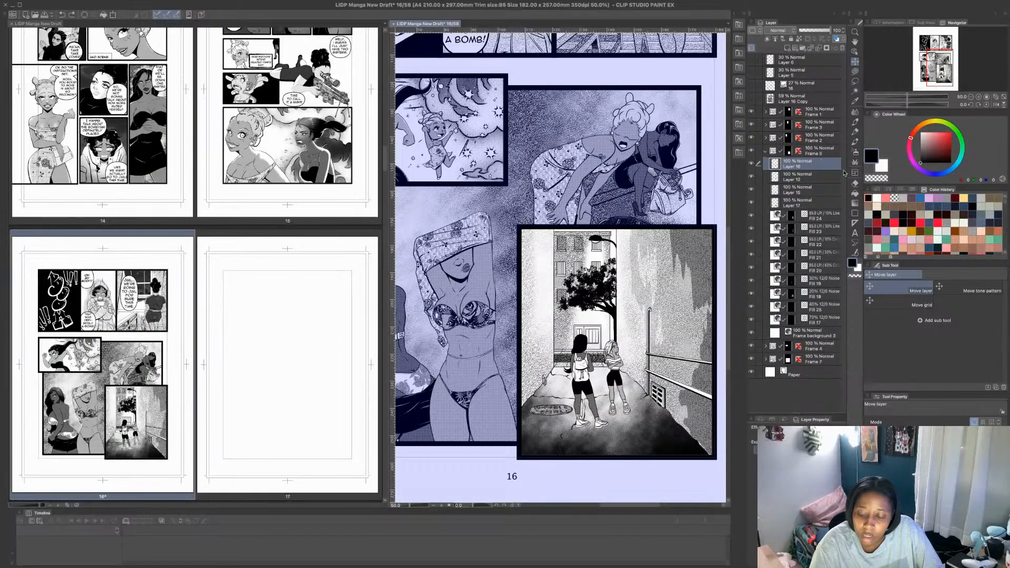
- Draw a wider, flat rough rounded balloon just above the two figures in the alley panel
click(855, 243)
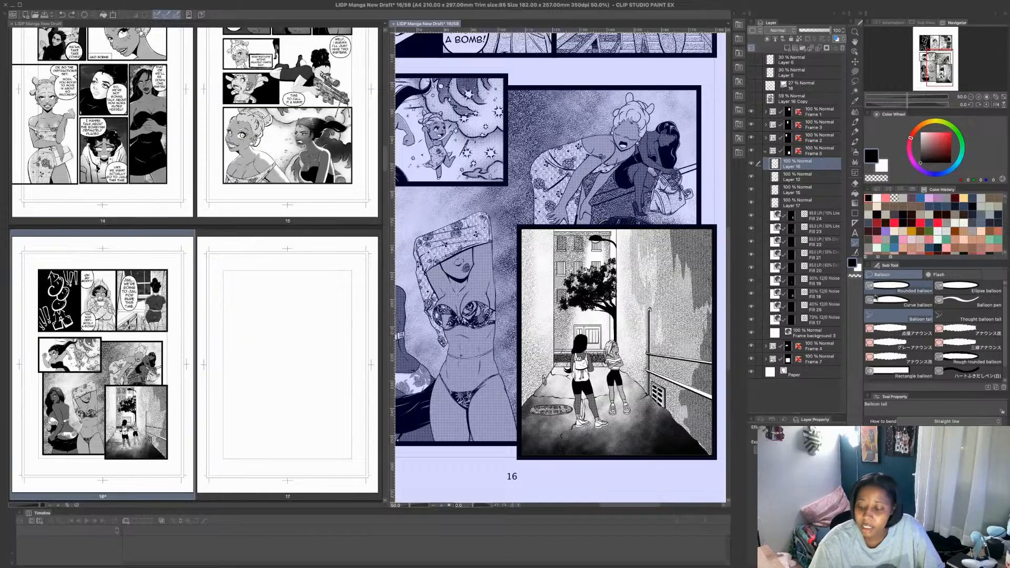
click(970, 359)
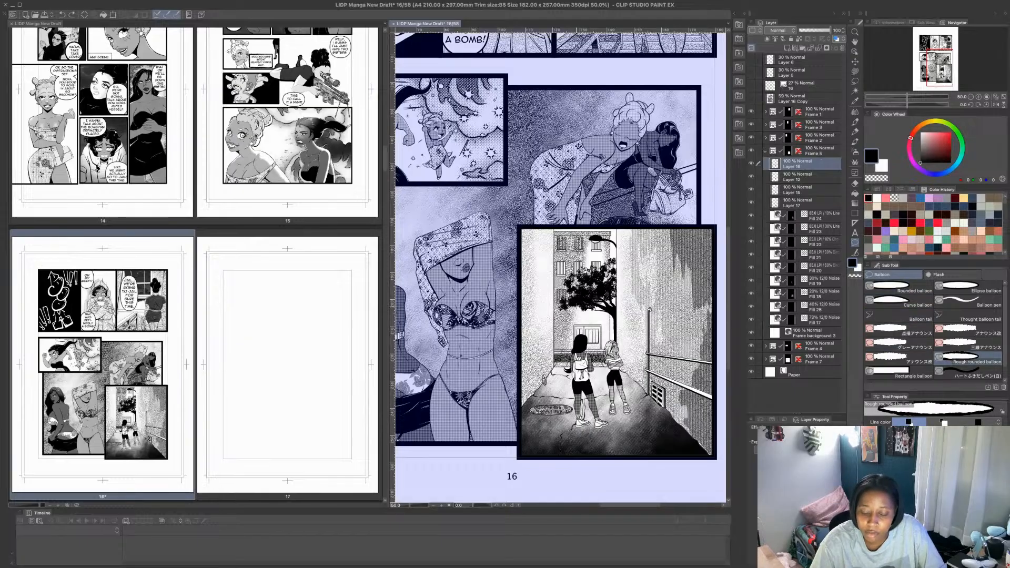
drag(593, 314, 618, 324)
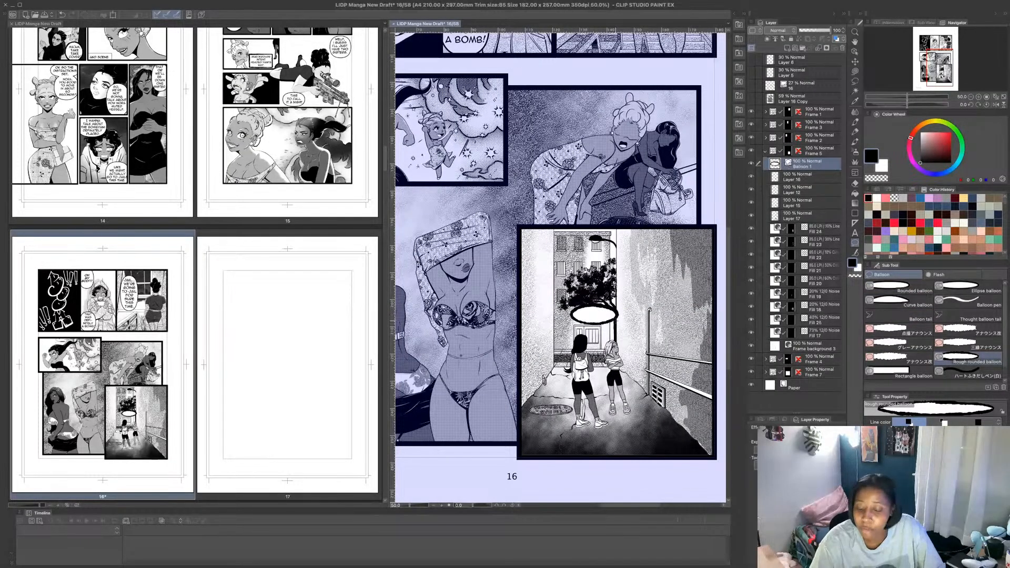
- Add short straight tails from the alley panel's balloon toward both figures and letter "*#%?/!*" inside it
click(910, 314)
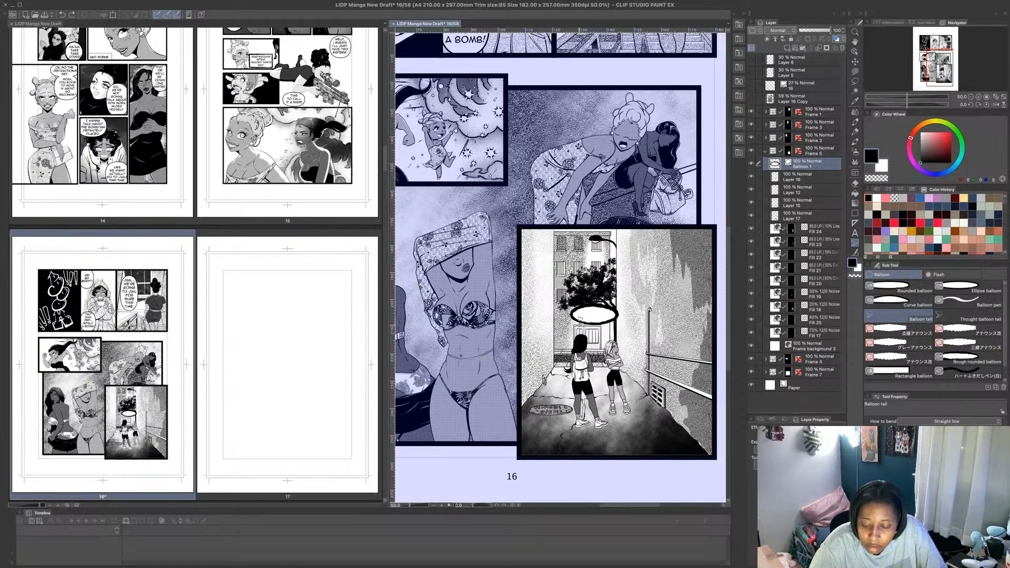
drag(580, 318, 579, 330)
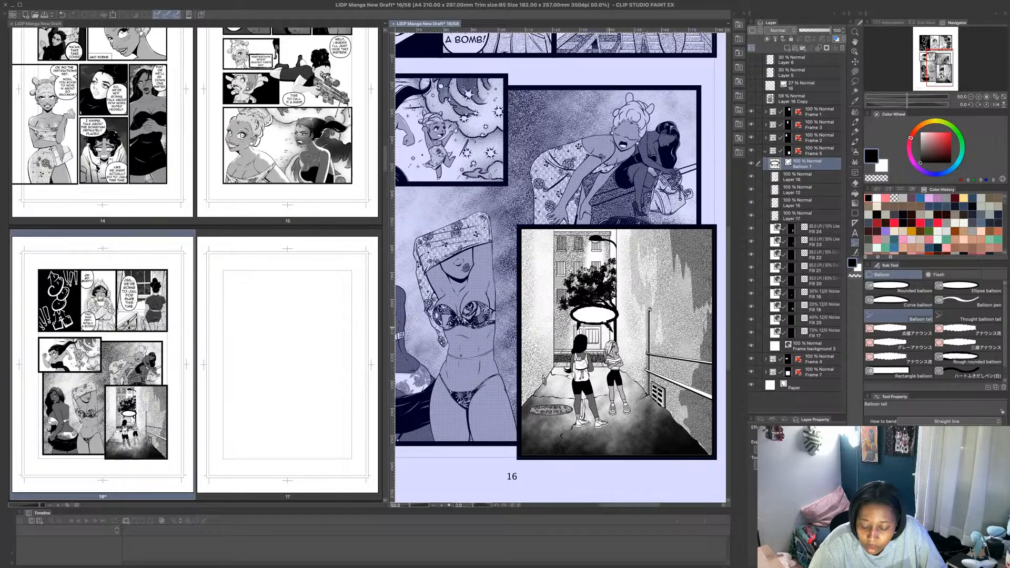
key(t)
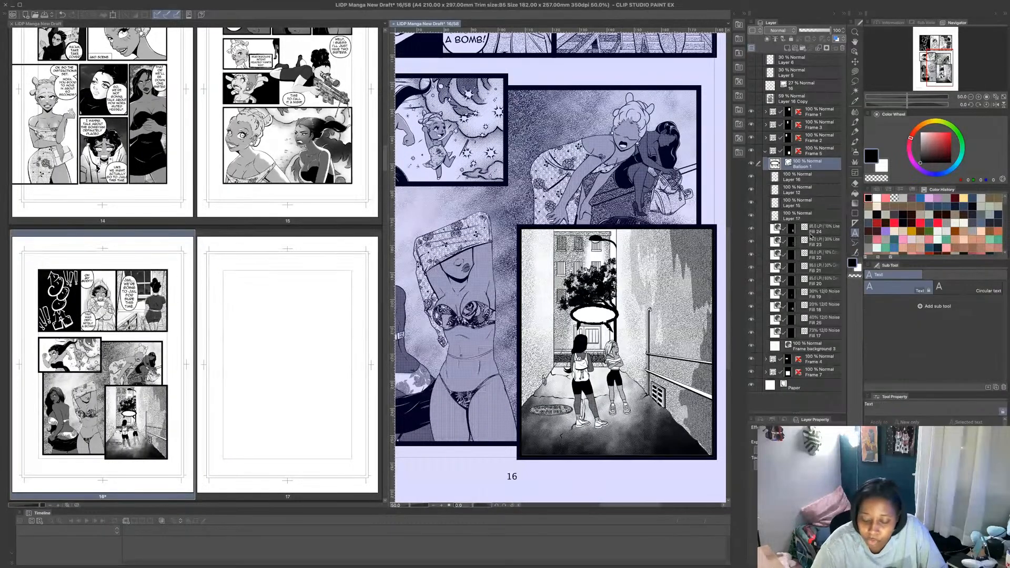
click(581, 314)
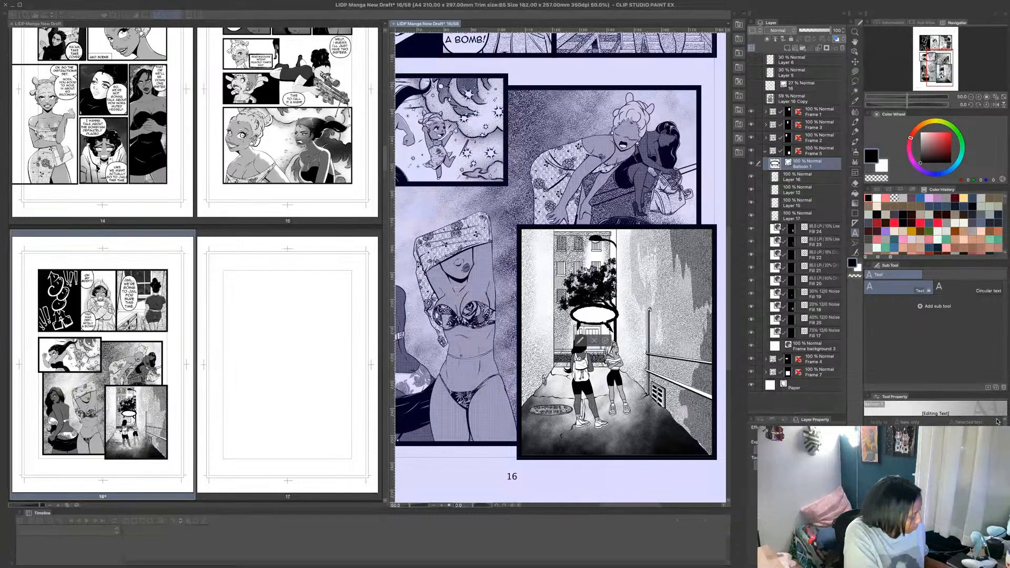
text(#)
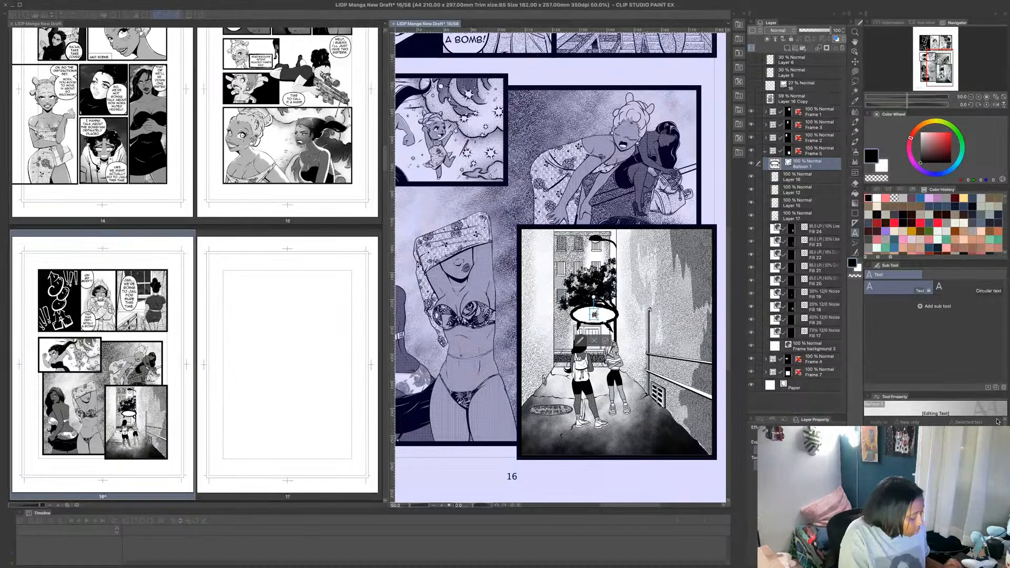
text(%)
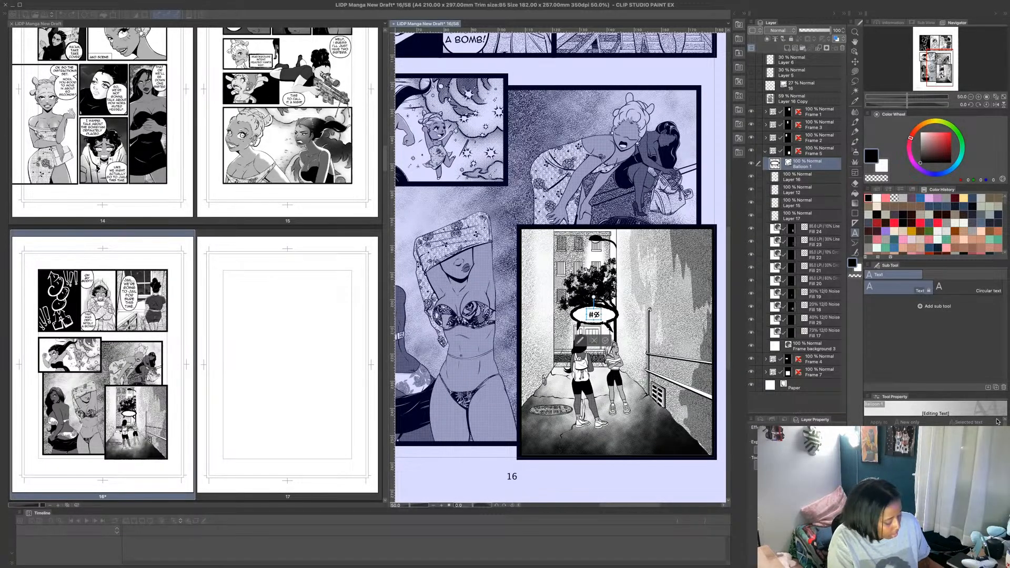
text(?/)
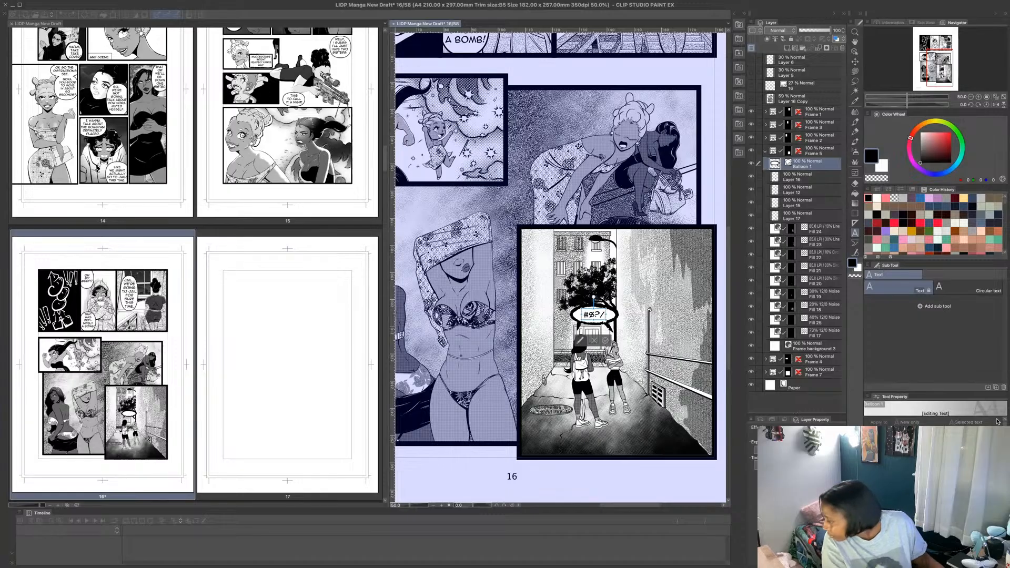
text(!)
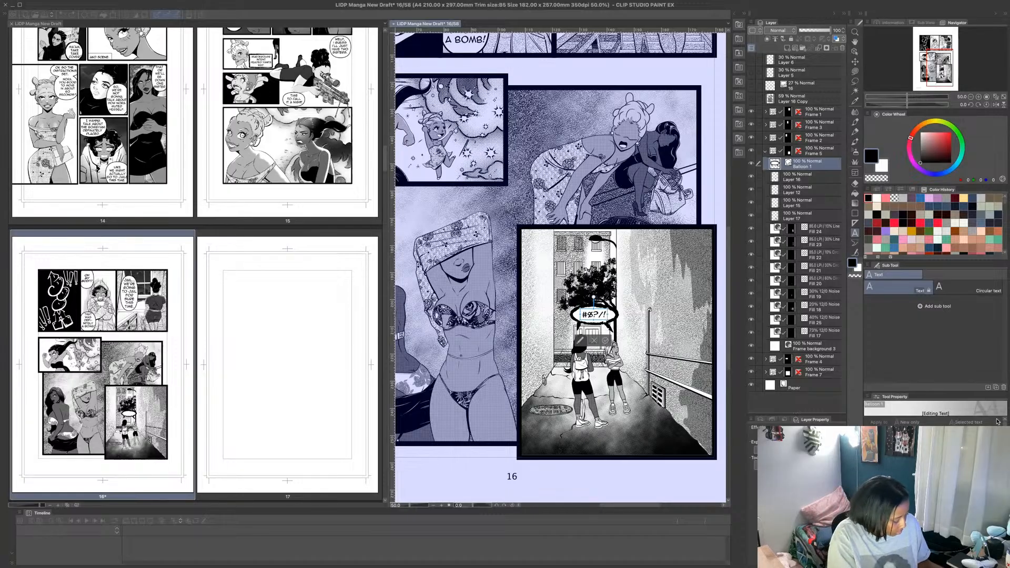
text(*)
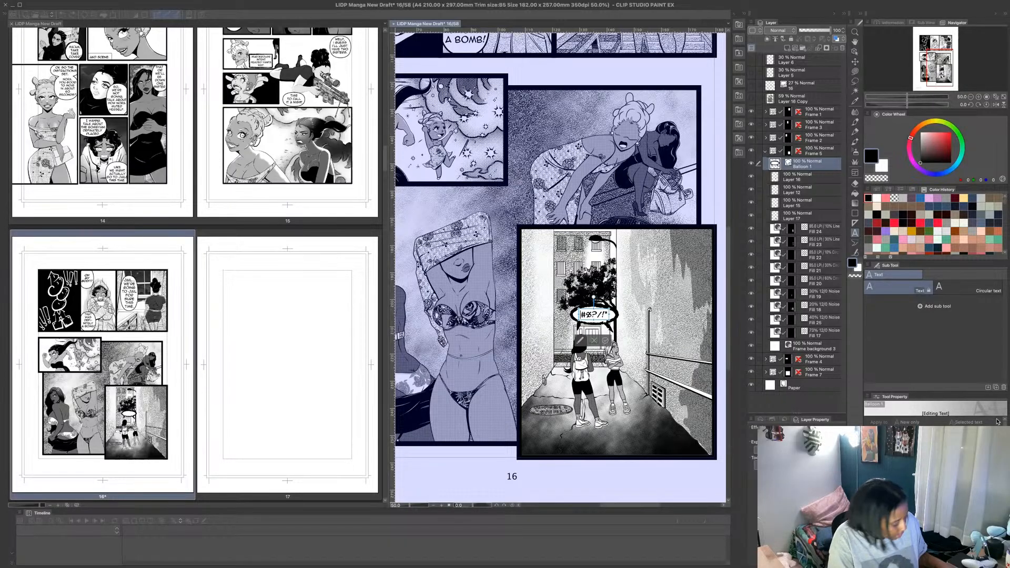
text(*)
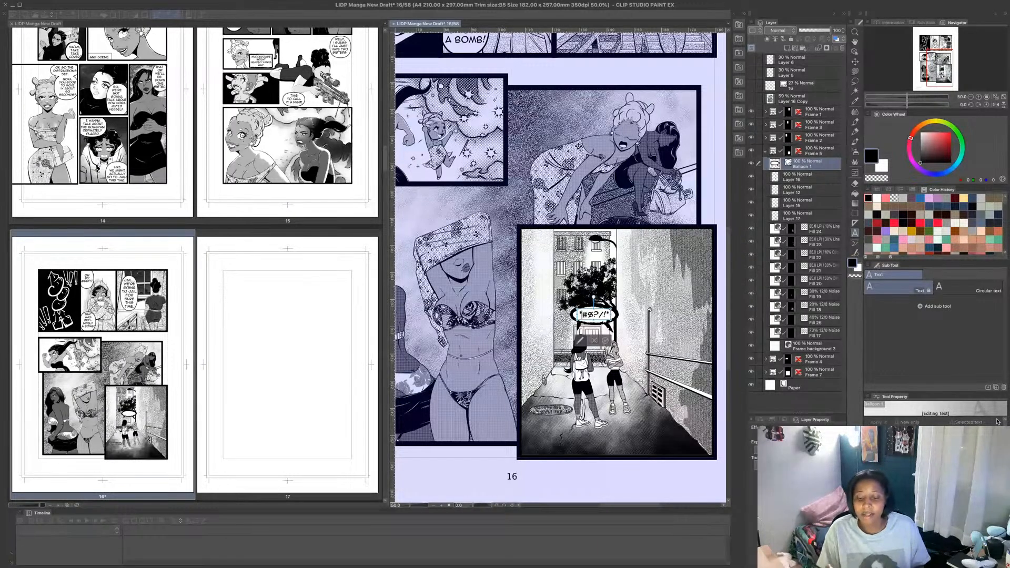
click(605, 341)
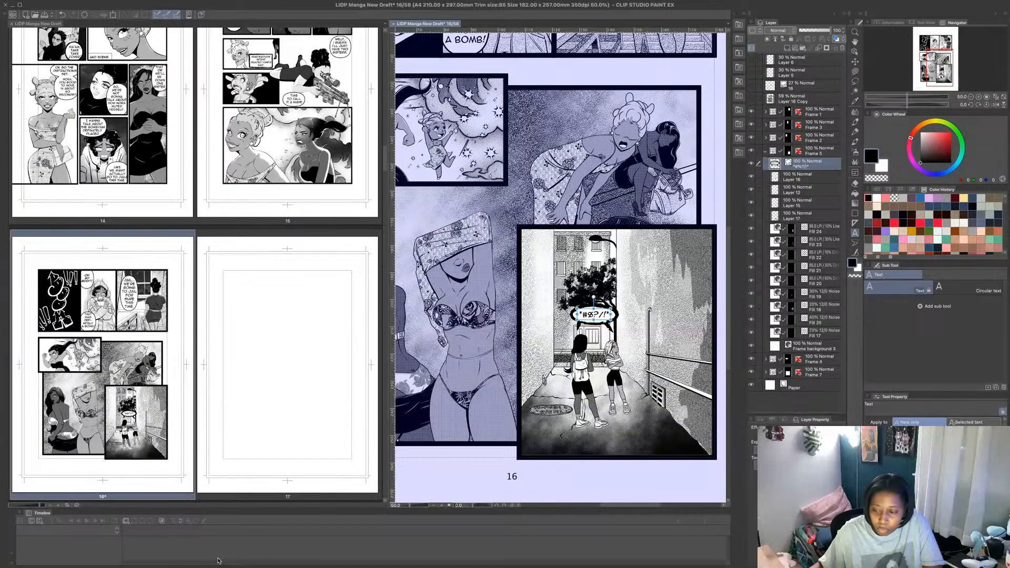
- Look through the decoration brush groups and add the ねおき吐息ブラシ breath brush to the Effect group
click(855, 162)
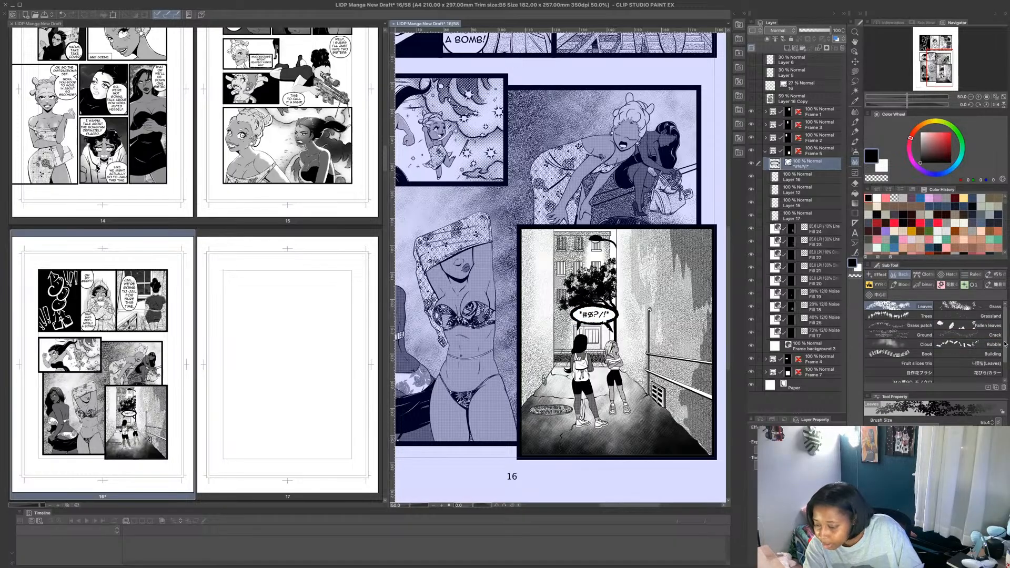
scroll(1003, 355, down, 2)
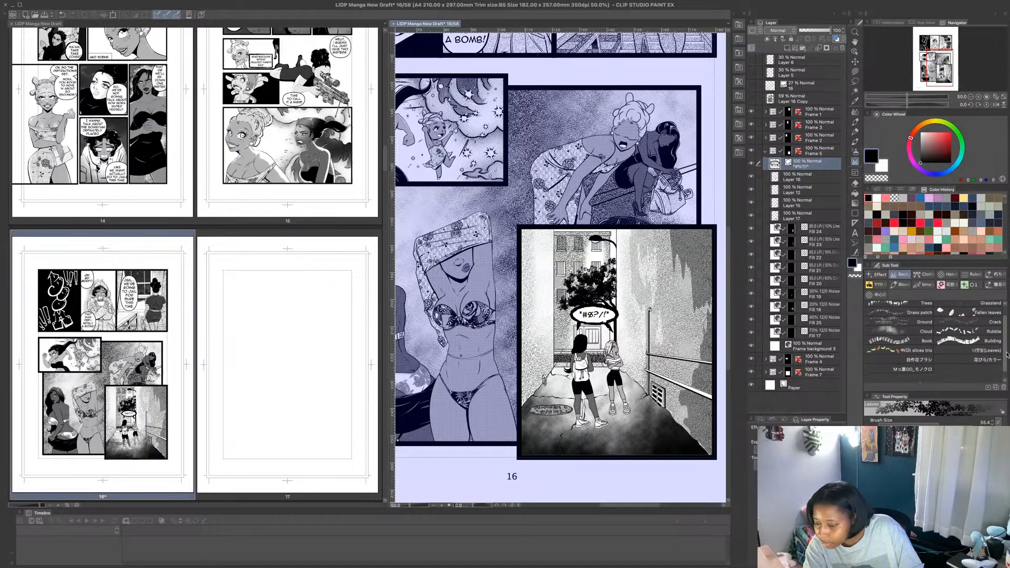
click(973, 285)
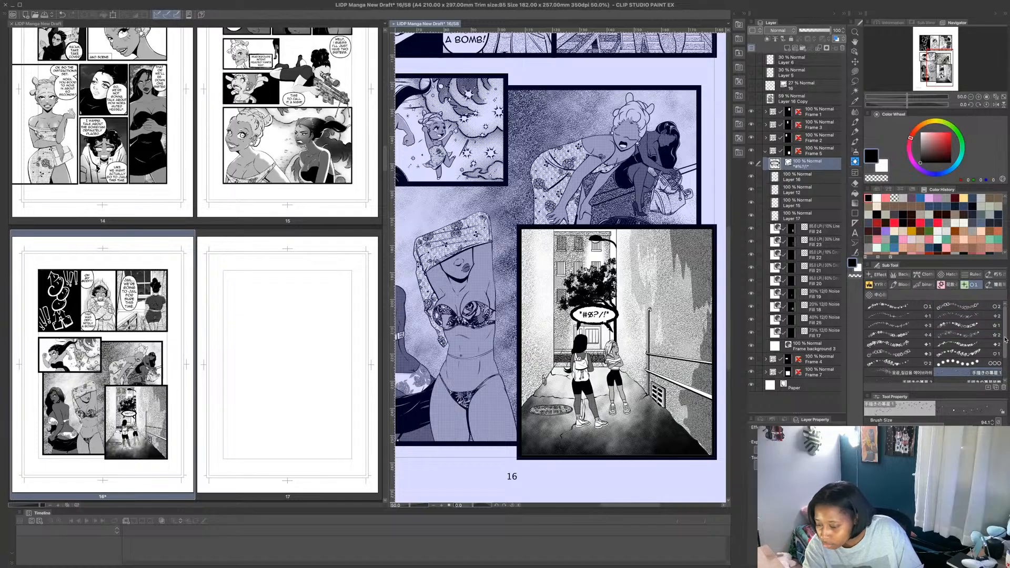
drag(1006, 345, 1005, 358)
click(997, 285)
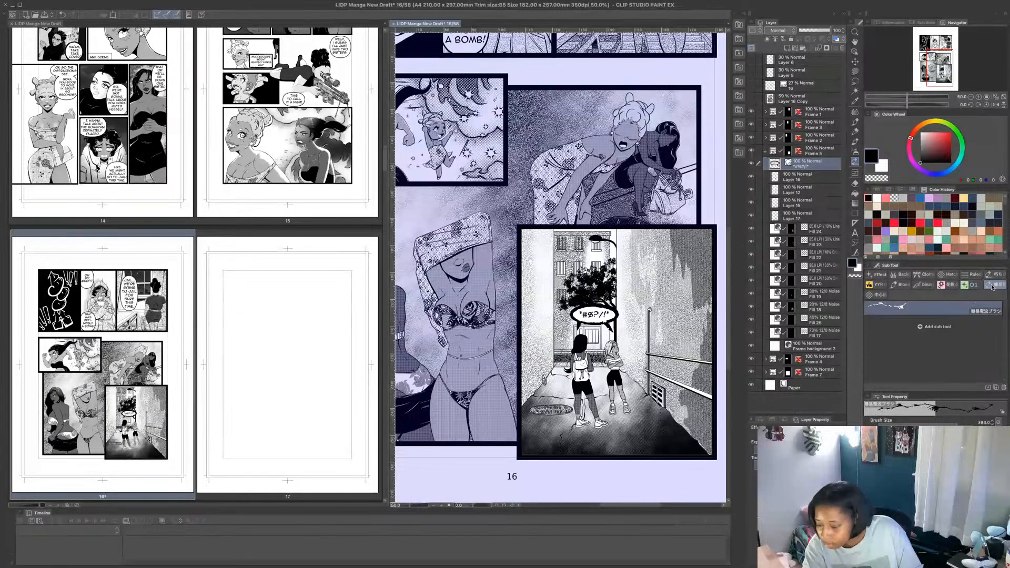
click(884, 294)
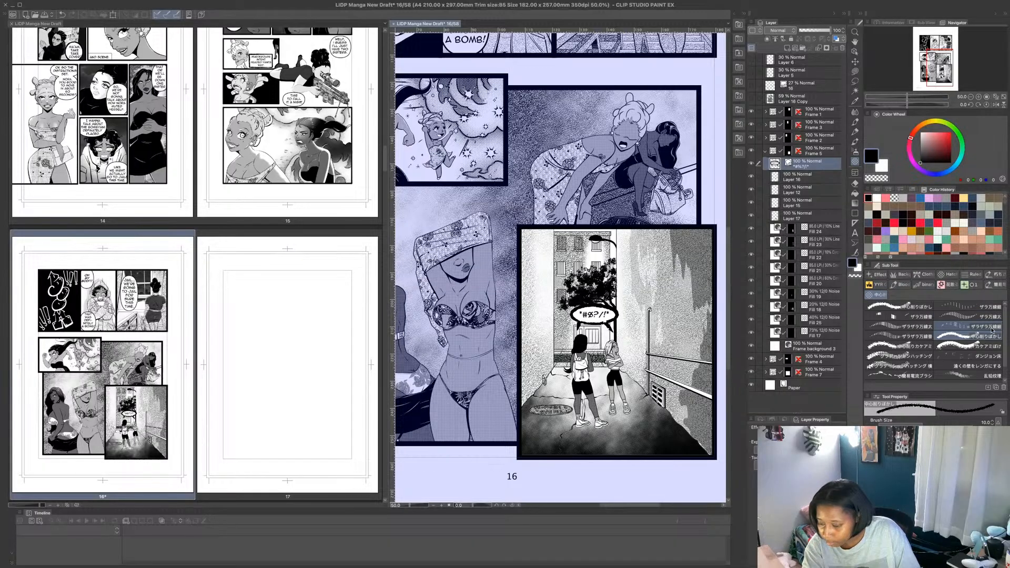
click(878, 274)
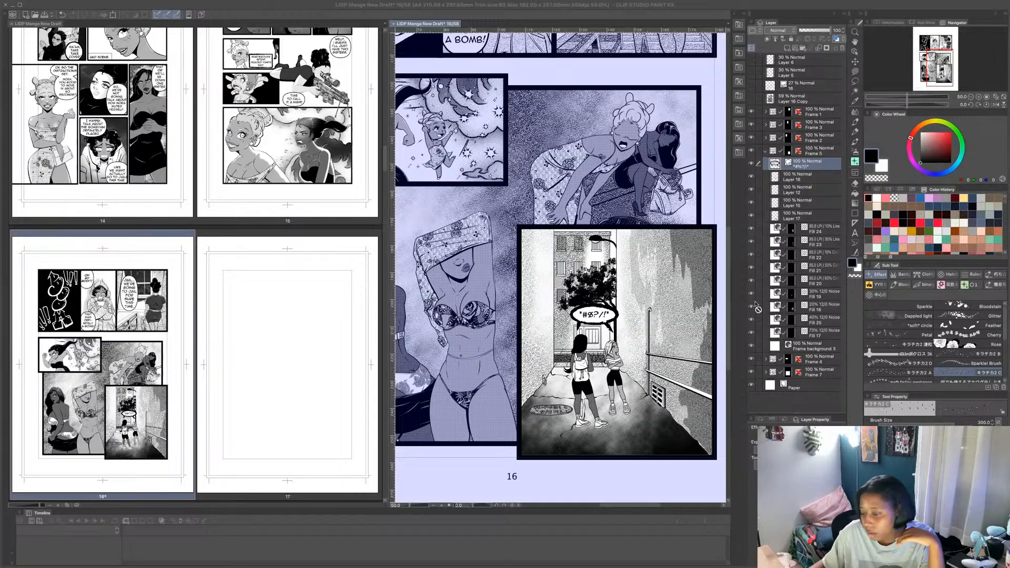
scroll(972, 382, down, 5)
click(972, 383)
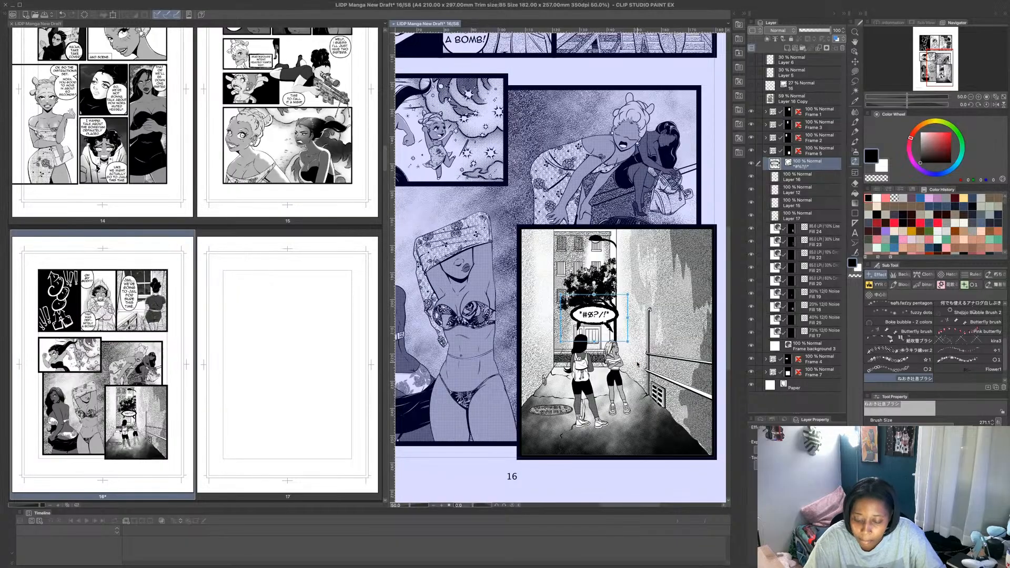
- Add a new layer directly beneath the balloon layer in Frame 5 and choose the MB Fine Line pen
scroll(638, 364, up, 1)
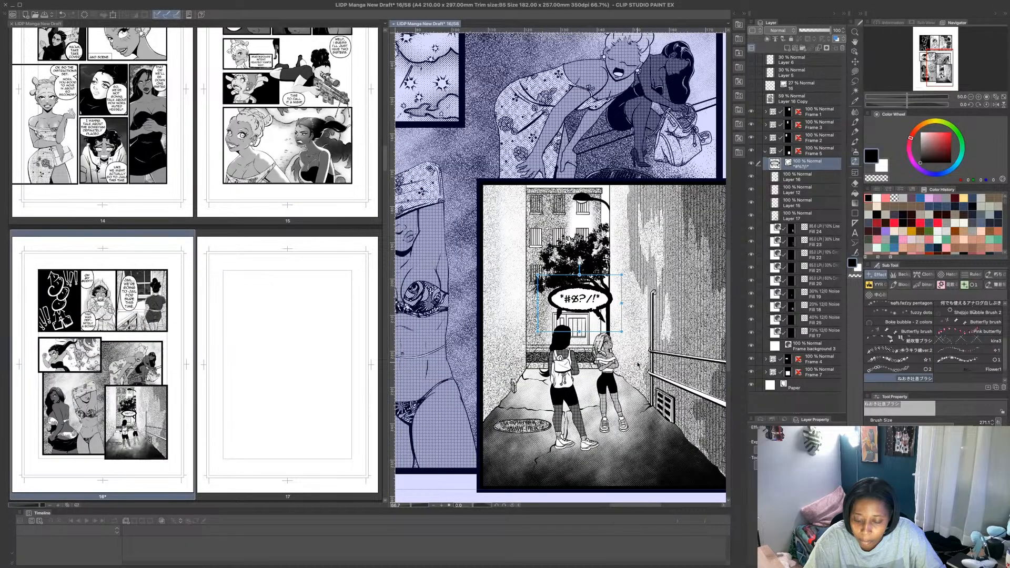
scroll(638, 363, up, 1)
click(819, 176)
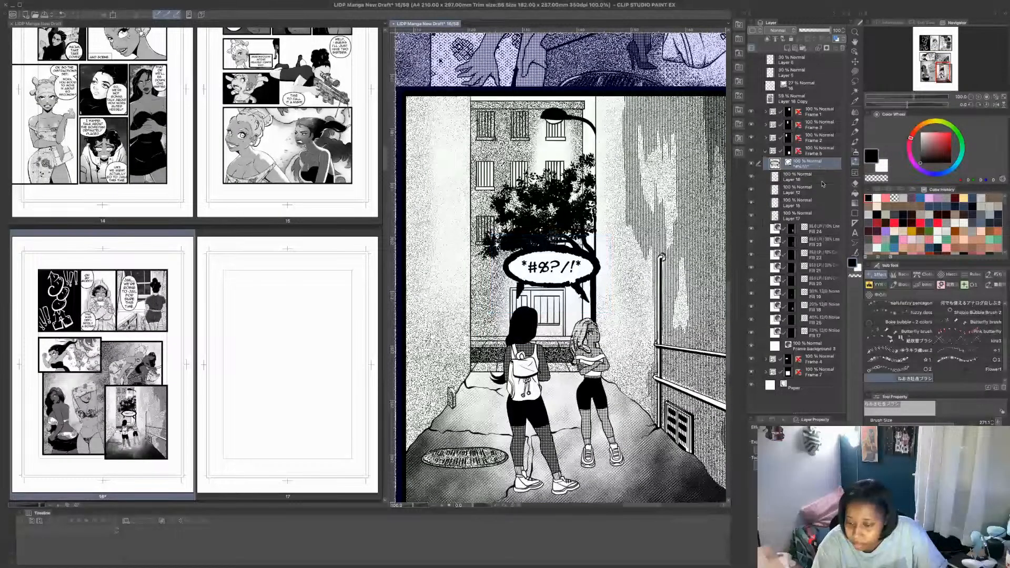
click(788, 48)
click(855, 122)
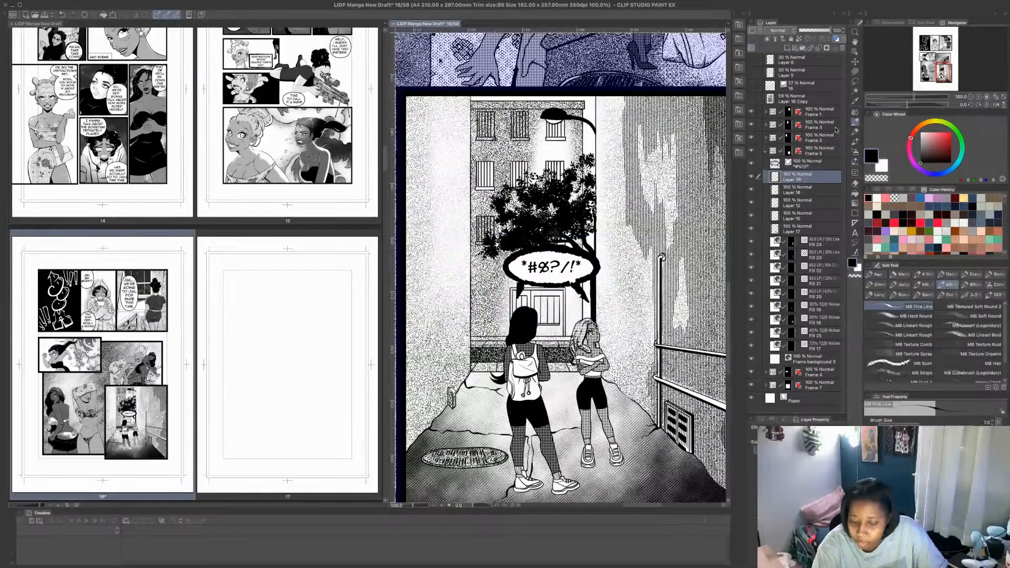
- Collapse the Frame 5 folder, open Frame 7 and add a new layer above its topmost layer
scroll(603, 300, down, 2)
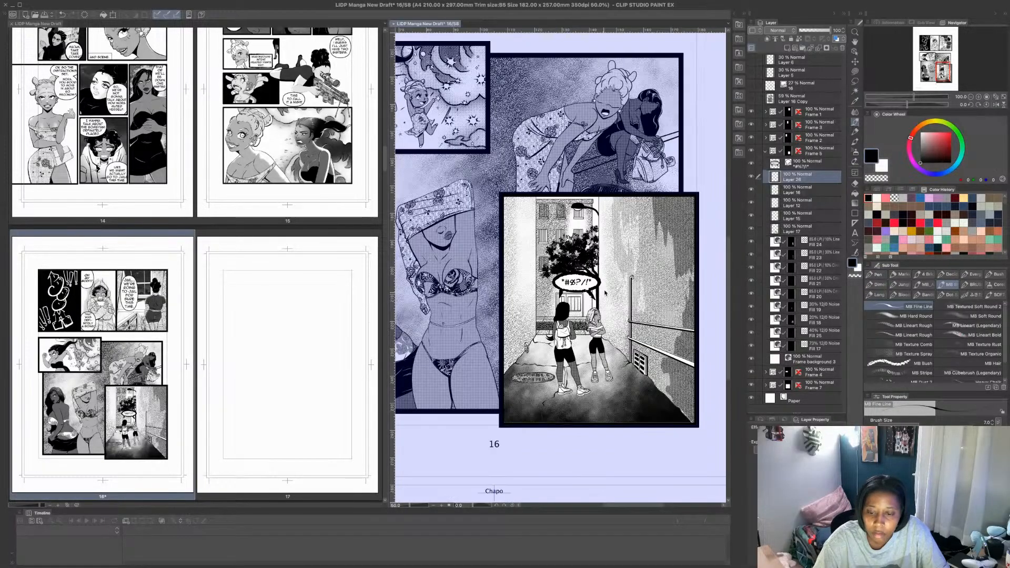
click(766, 151)
shift+click(820, 140)
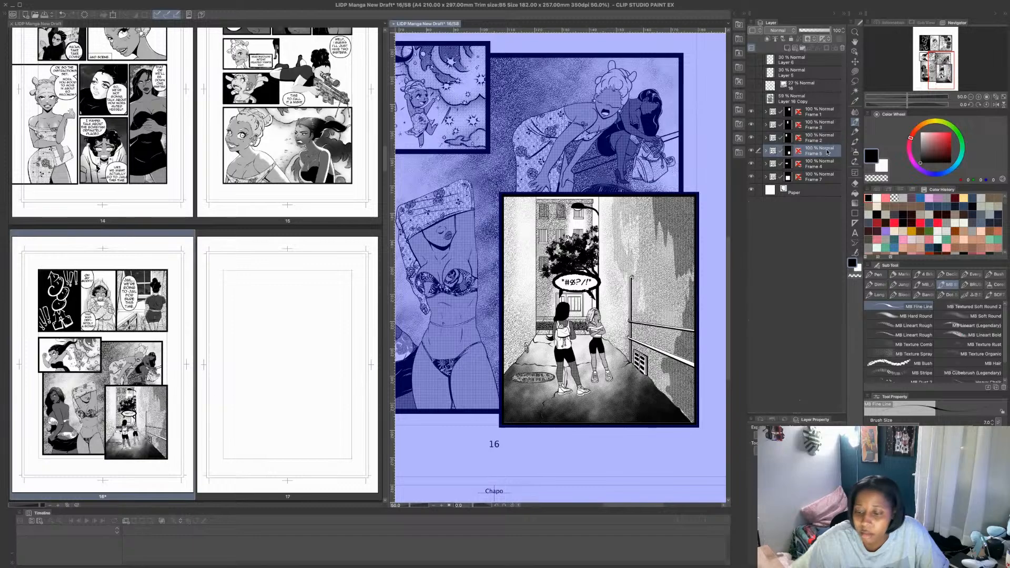
click(824, 165)
click(824, 177)
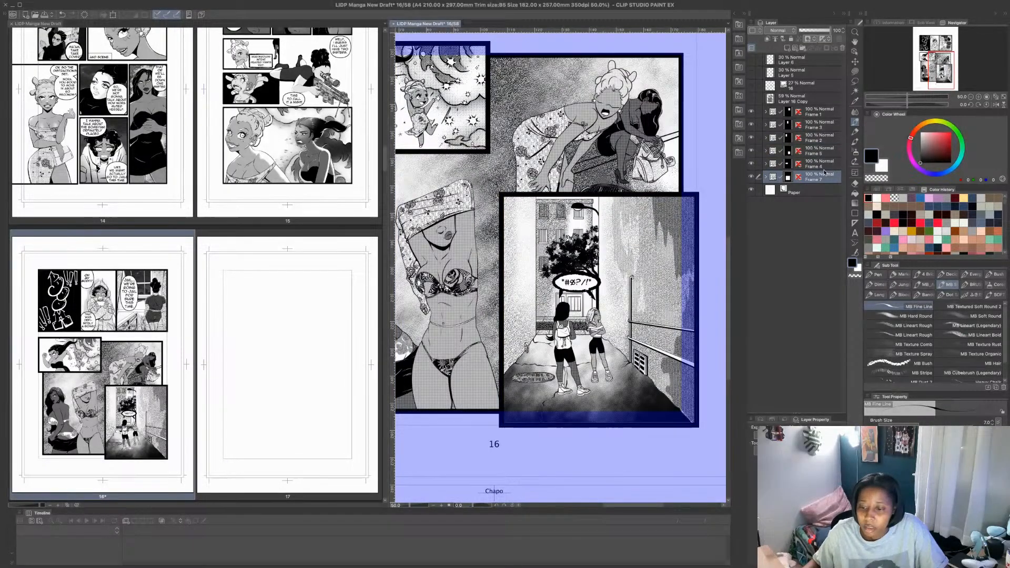
click(766, 177)
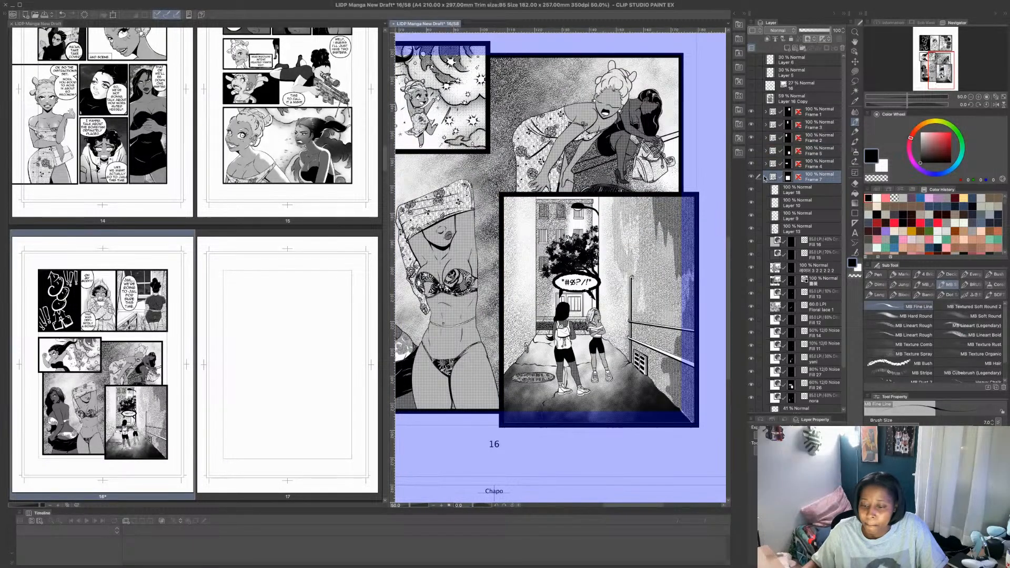
click(756, 190)
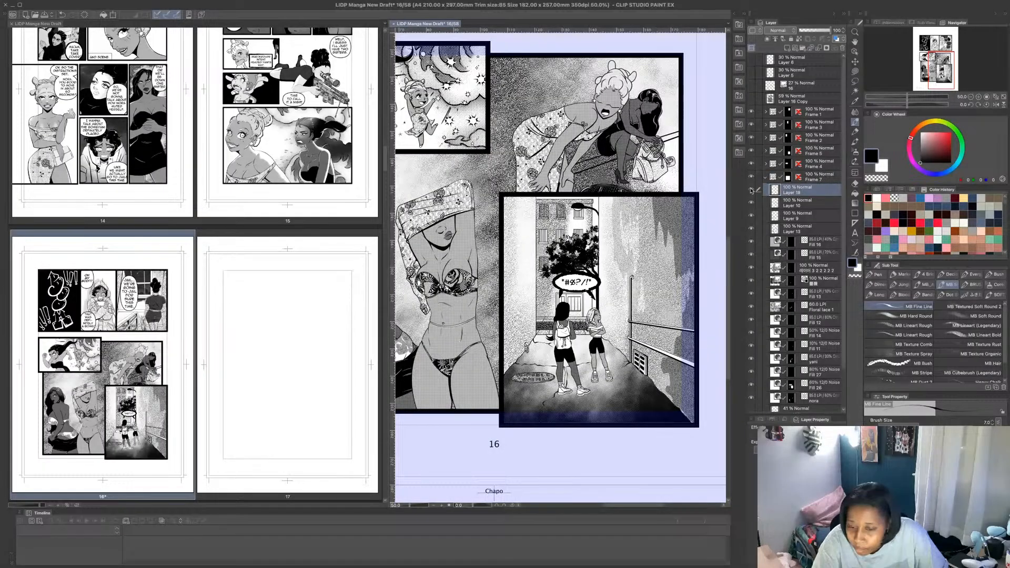
click(787, 48)
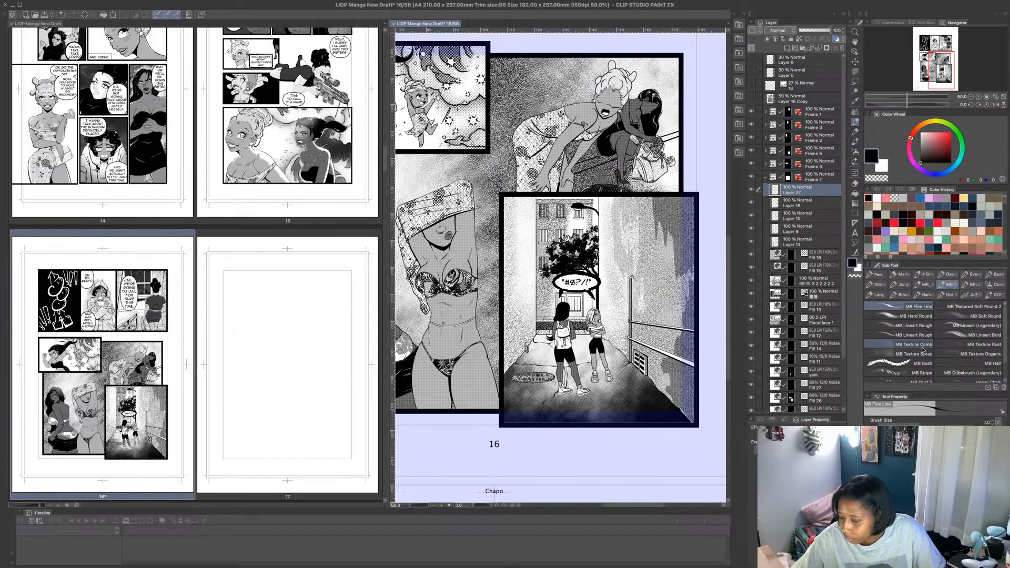
- Set the ねおき吐息ブラシ brush to size 128.3 and stamp small white puffs beside the head of the bending blonde character
click(856, 160)
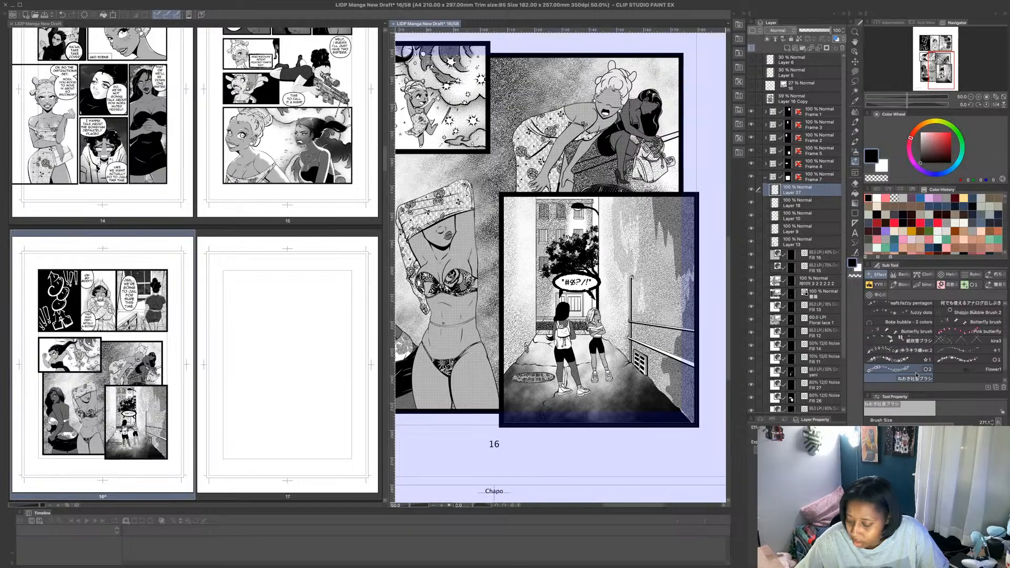
click(950, 423)
drag(950, 423, 946, 423)
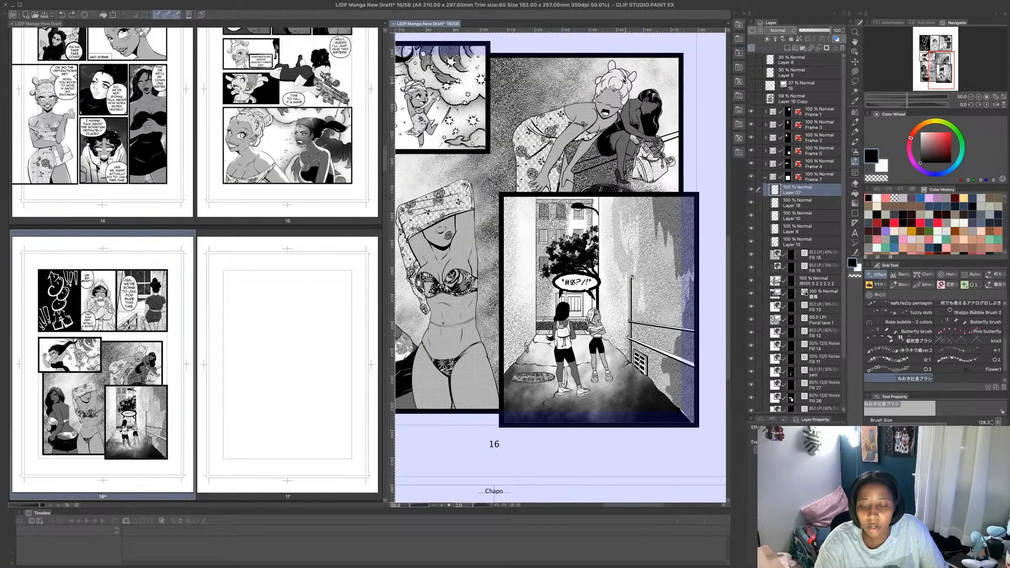
scroll(592, 47, up, 1)
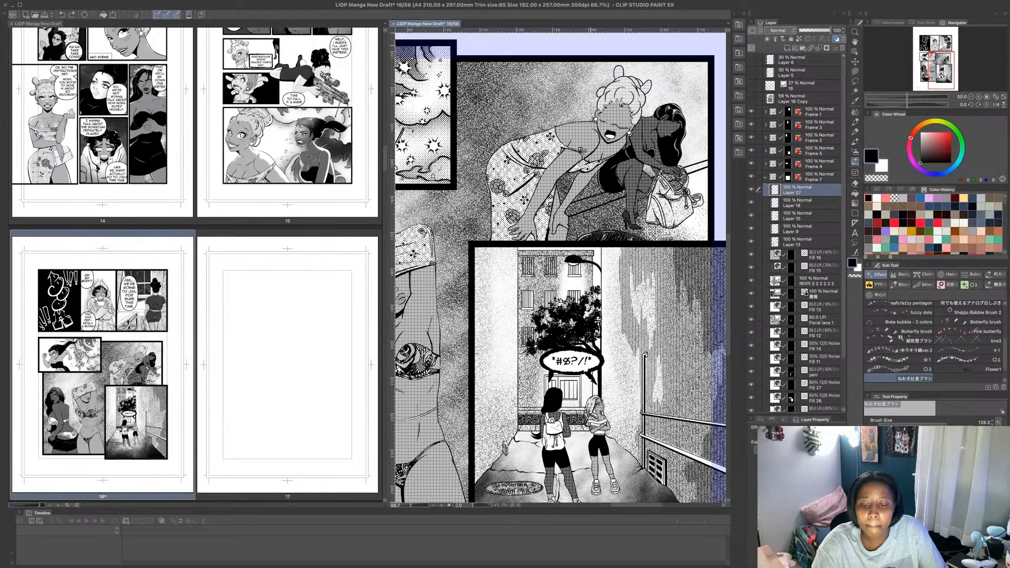
drag(577, 118, 571, 90)
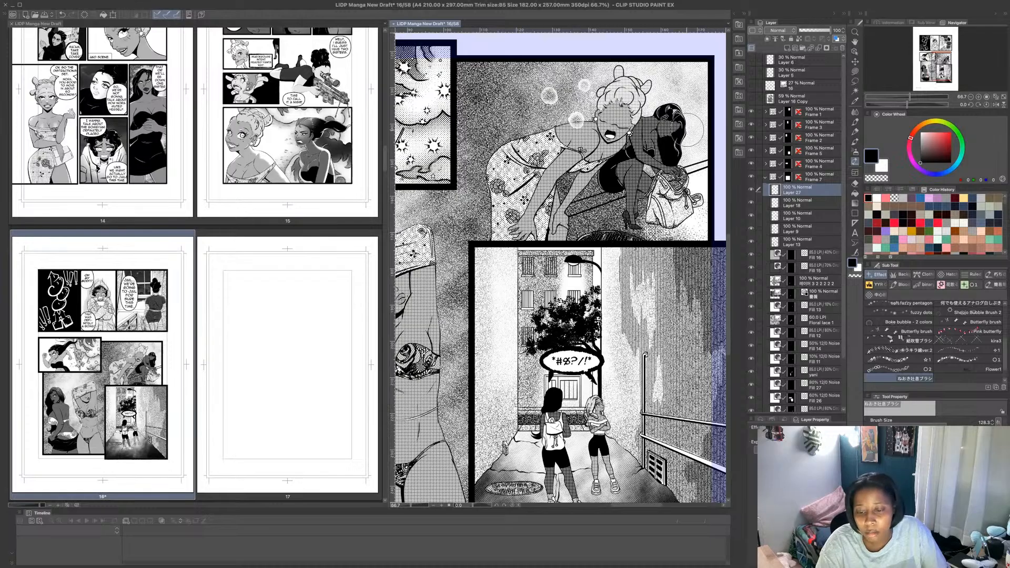
scroll(644, 130, down, 3)
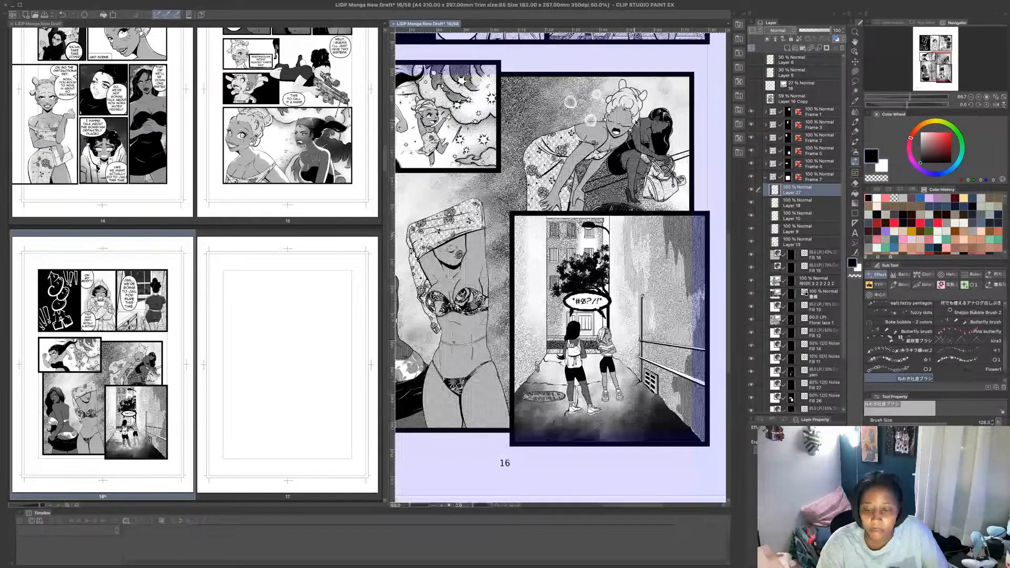
scroll(714, 101, up, 2)
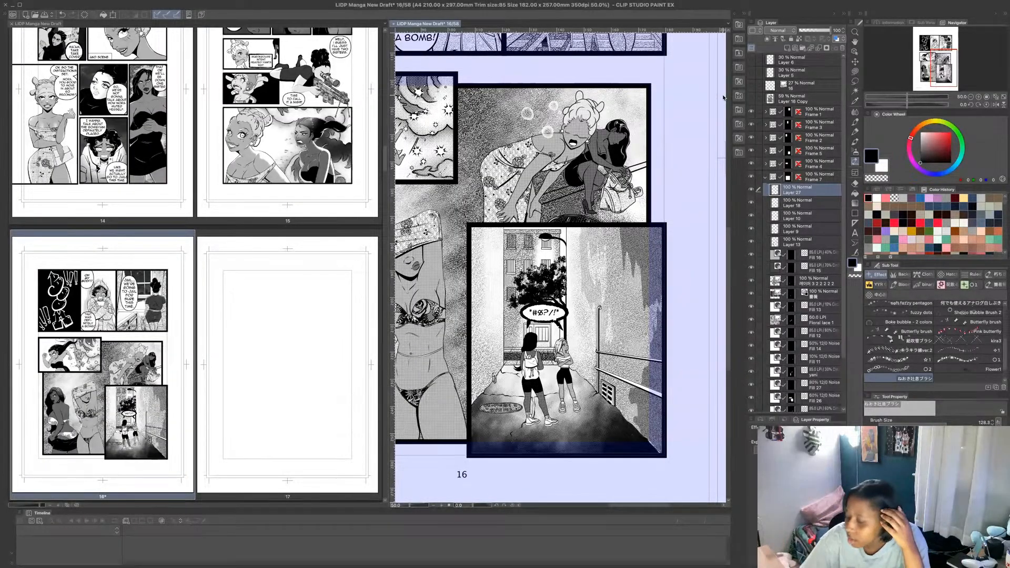
click(857, 121)
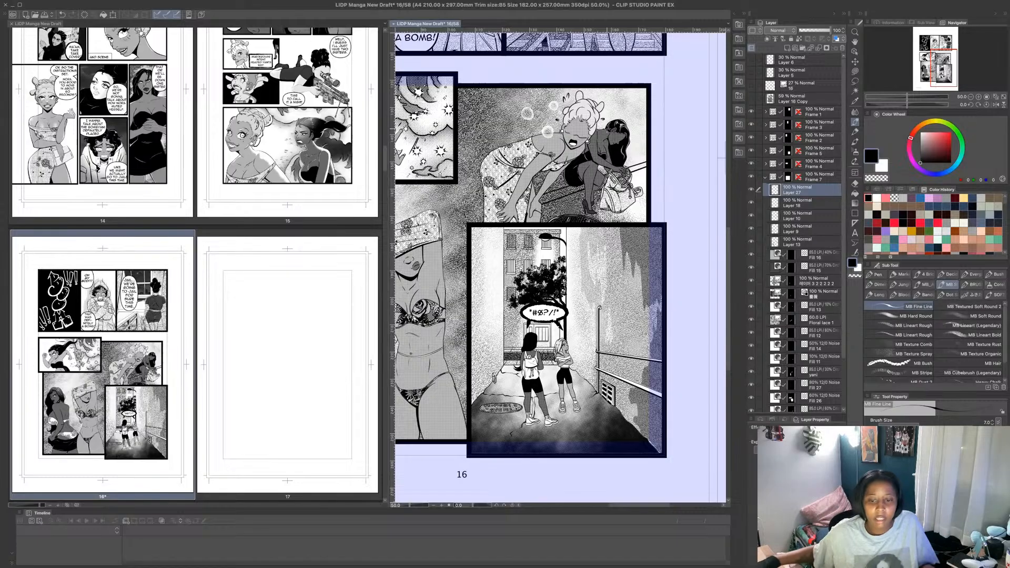
scroll(583, 128, down, 2)
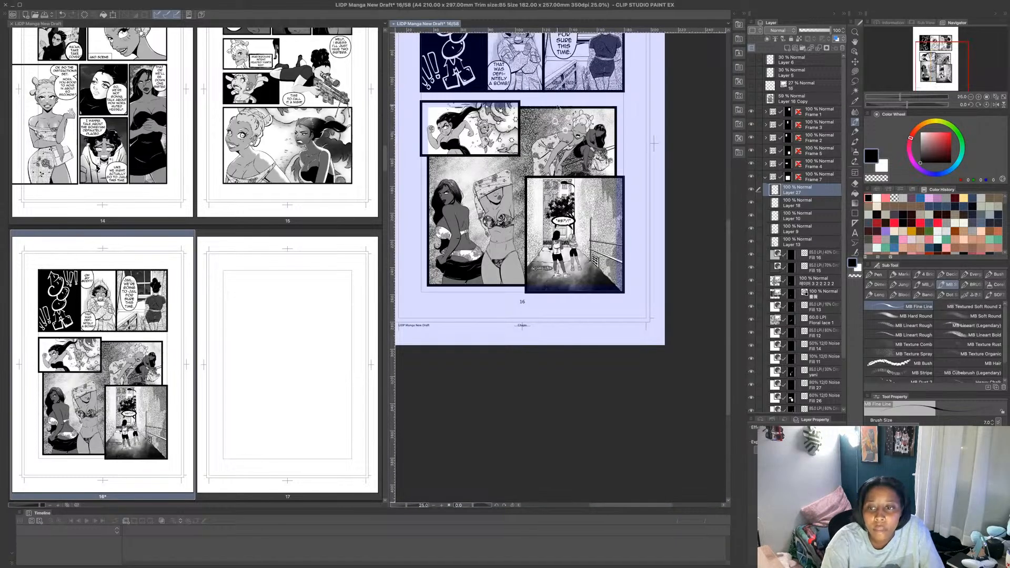
- Close page 16 and open the Cover page from the beginning of the manga's page list
scroll(547, 68, up, 1)
scroll(559, 56, down, 1)
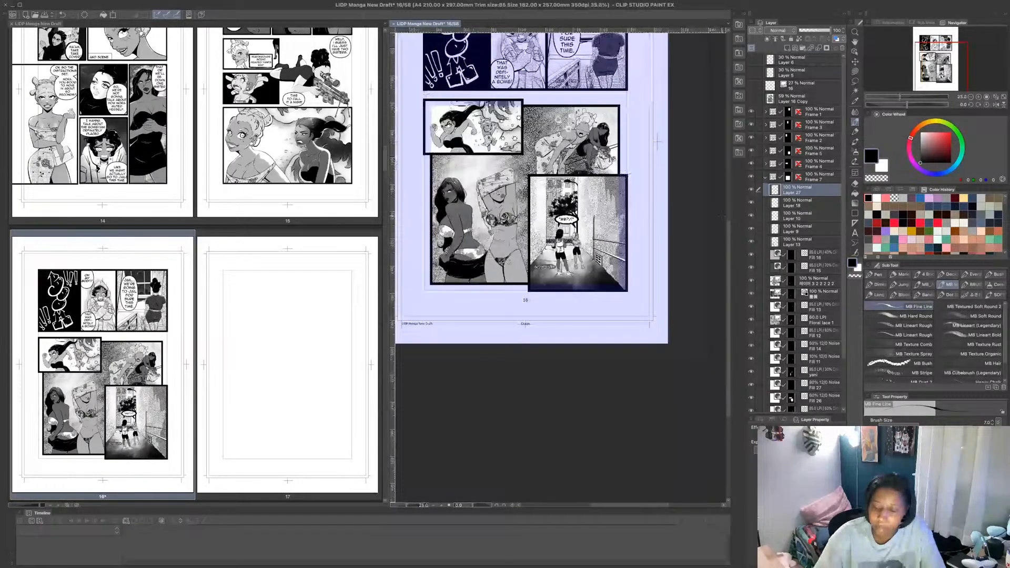
drag(728, 242, 728, 165)
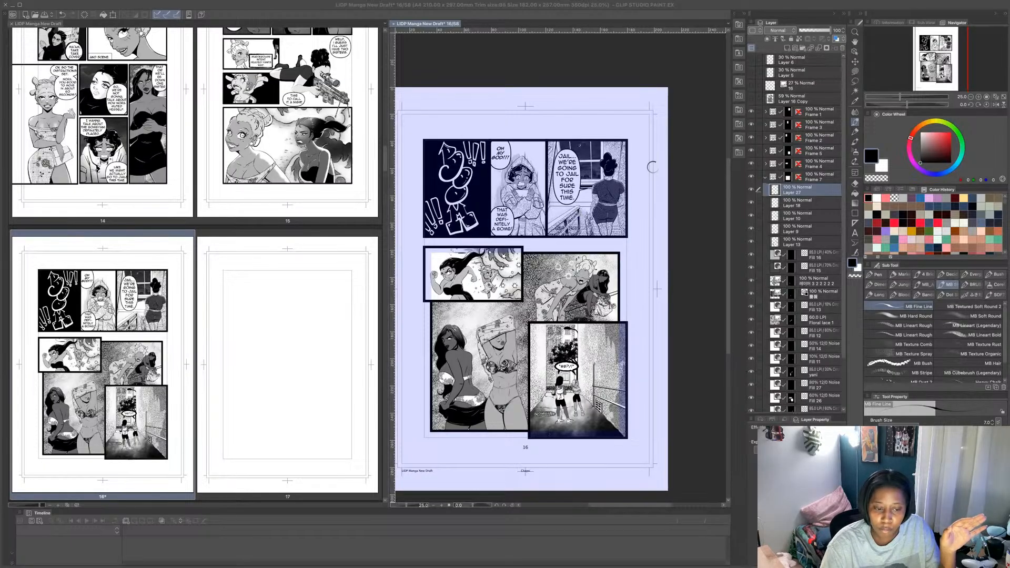
key(ctrl+w)
drag(728, 157, 730, 43)
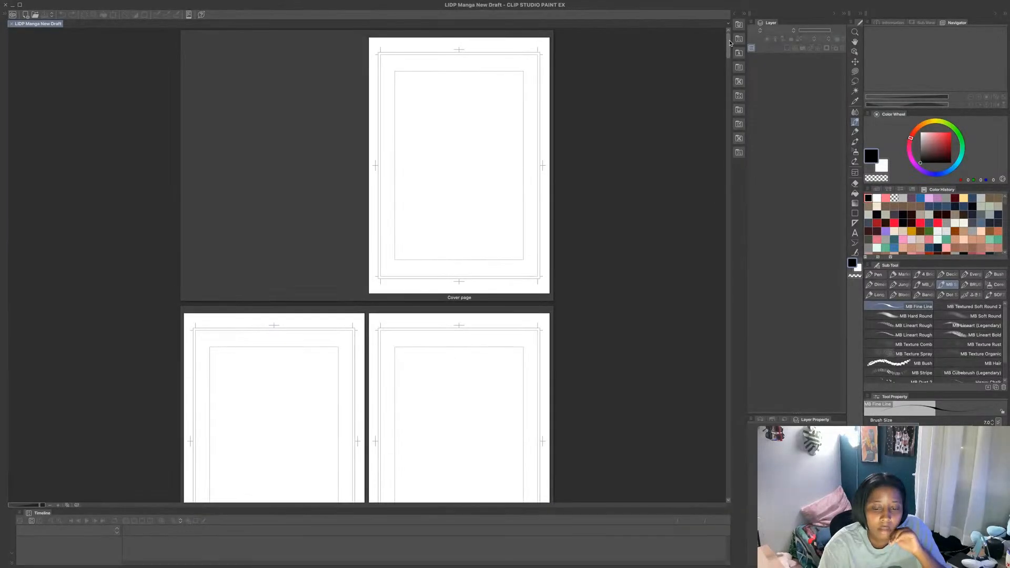
click(516, 186)
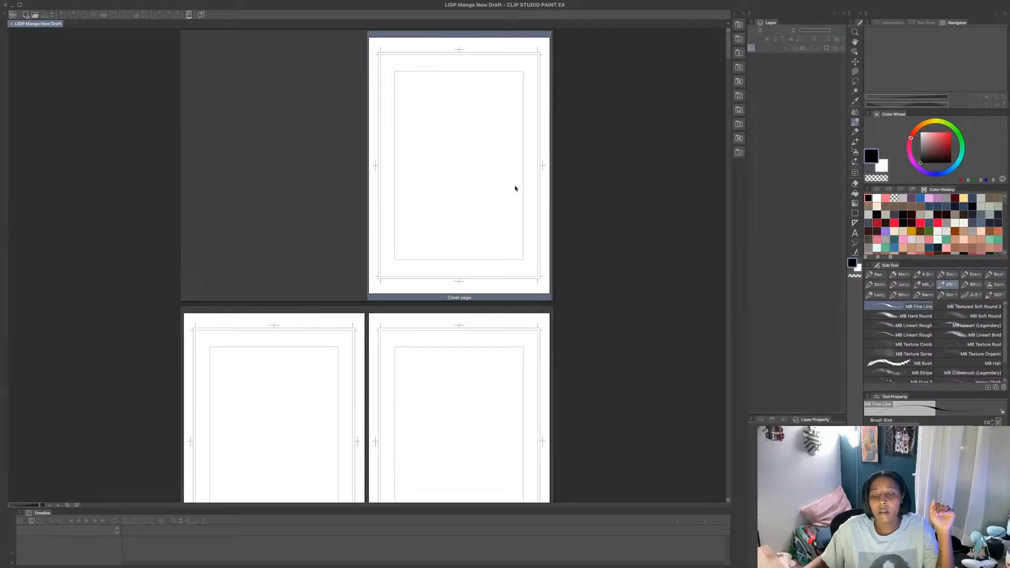
double_click(469, 196)
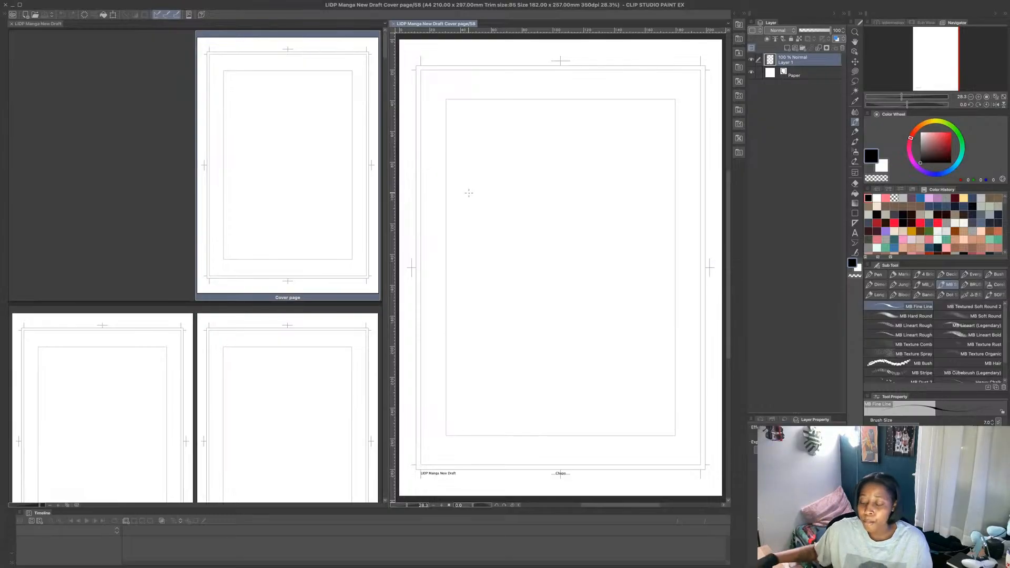
- Sketch a tilted head with jaw and center guideline in pink on the lower part of the cover, using MB Fine Line at size 9.0
click(886, 198)
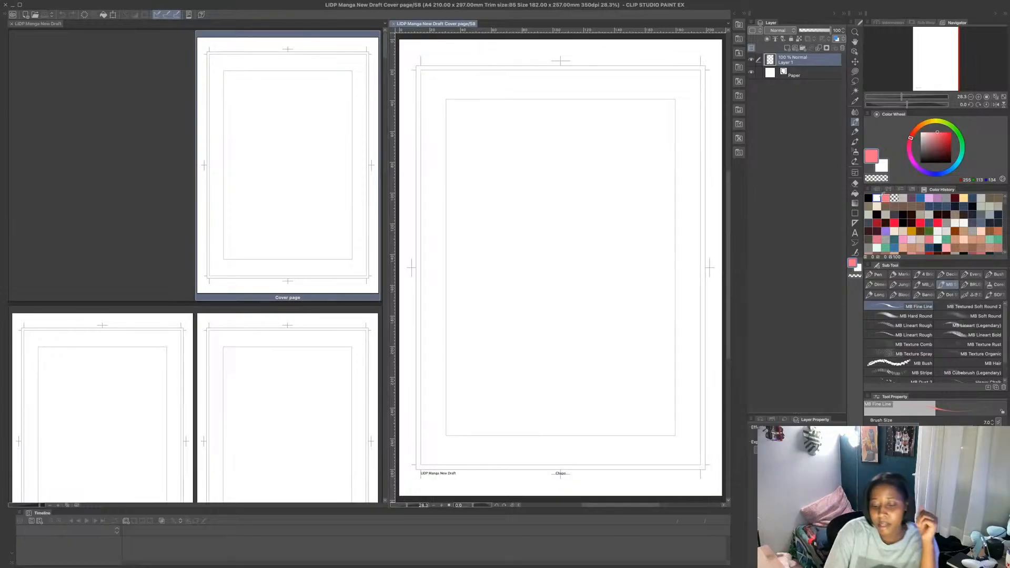
click(992, 420)
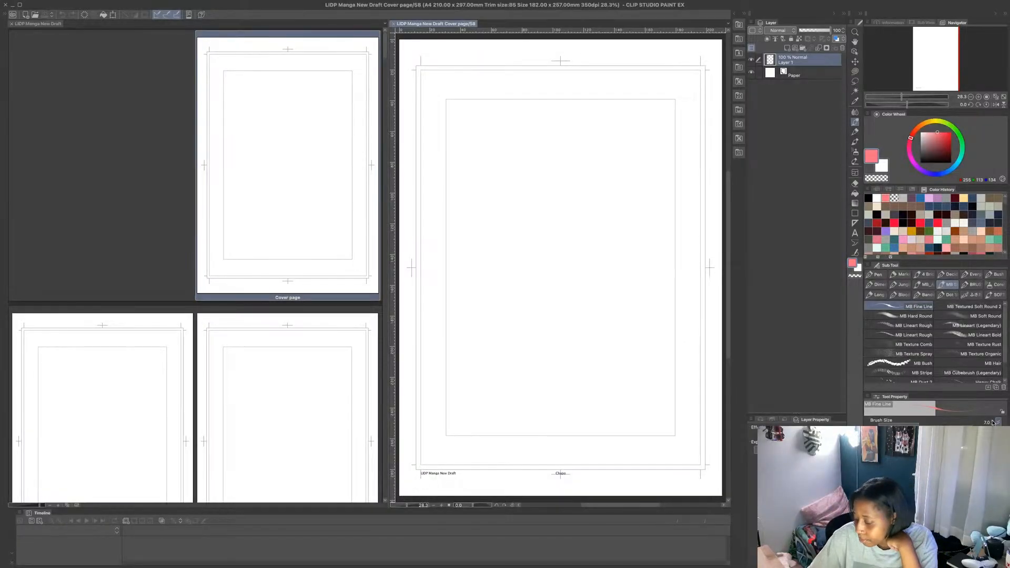
click(993, 421)
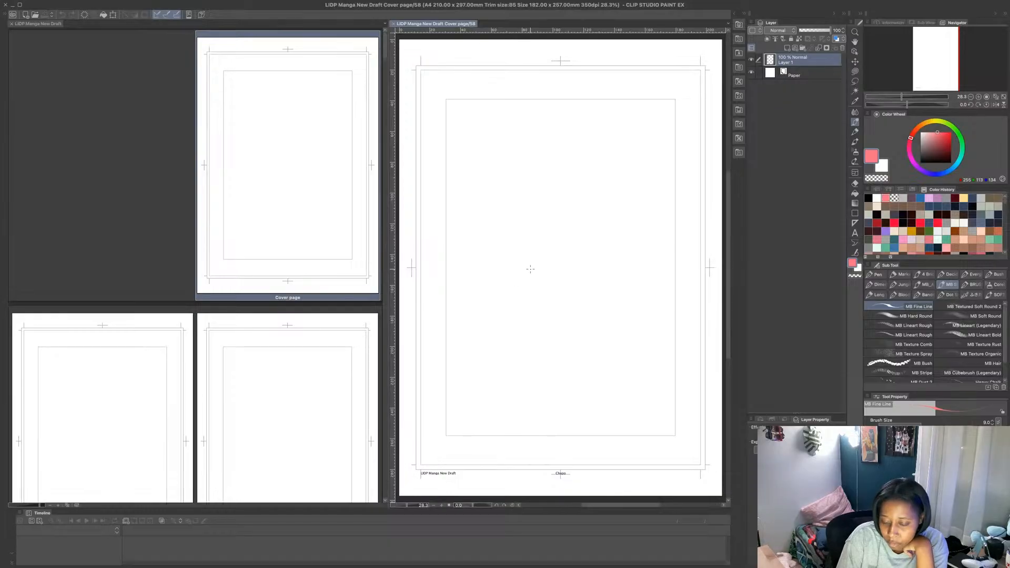
drag(502, 332, 563, 319)
drag(553, 273, 505, 339)
drag(574, 295, 500, 326)
mouse_move(570, 316)
mouse_down()
mouse_move(555, 284)
mouse_move(549, 340)
mouse_move(515, 286)
mouse_move(551, 288)
mouse_move(515, 345)
mouse_up()
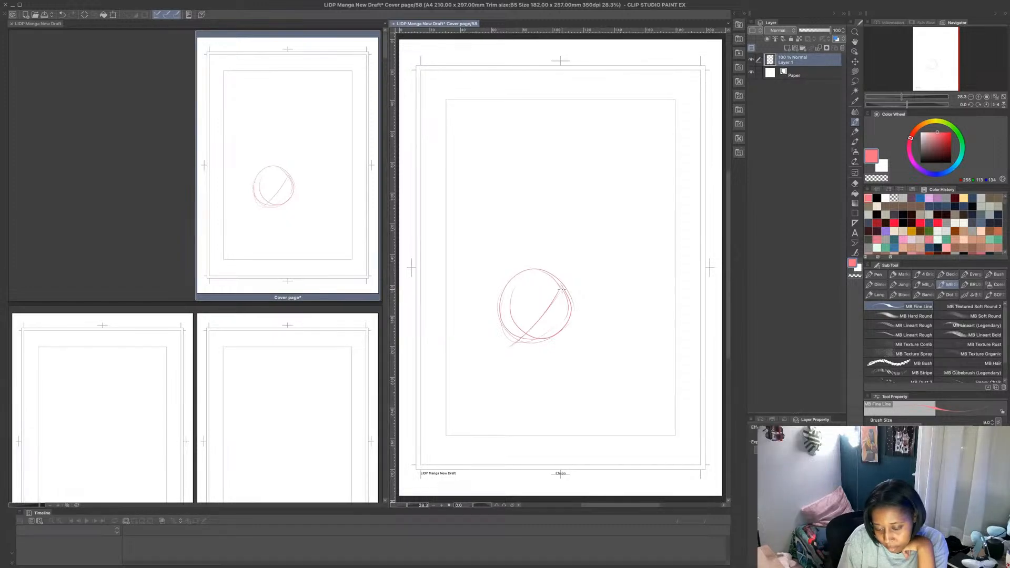
drag(561, 290, 499, 353)
mouse_move(500, 293)
mouse_down()
mouse_move(487, 322)
mouse_move(497, 297)
mouse_move(489, 315)
mouse_move(495, 355)
mouse_move(545, 341)
mouse_up()
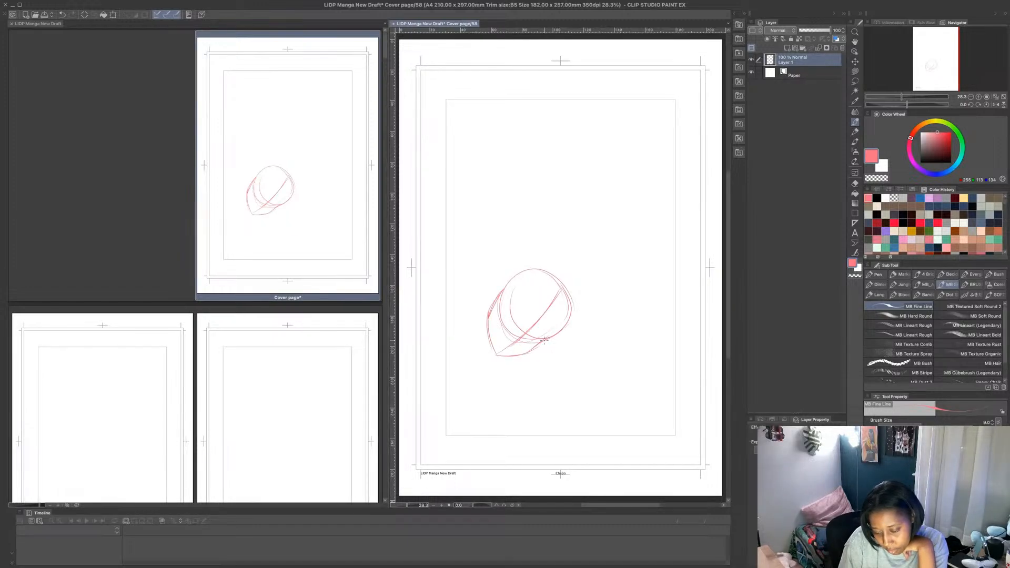
drag(572, 298, 539, 345)
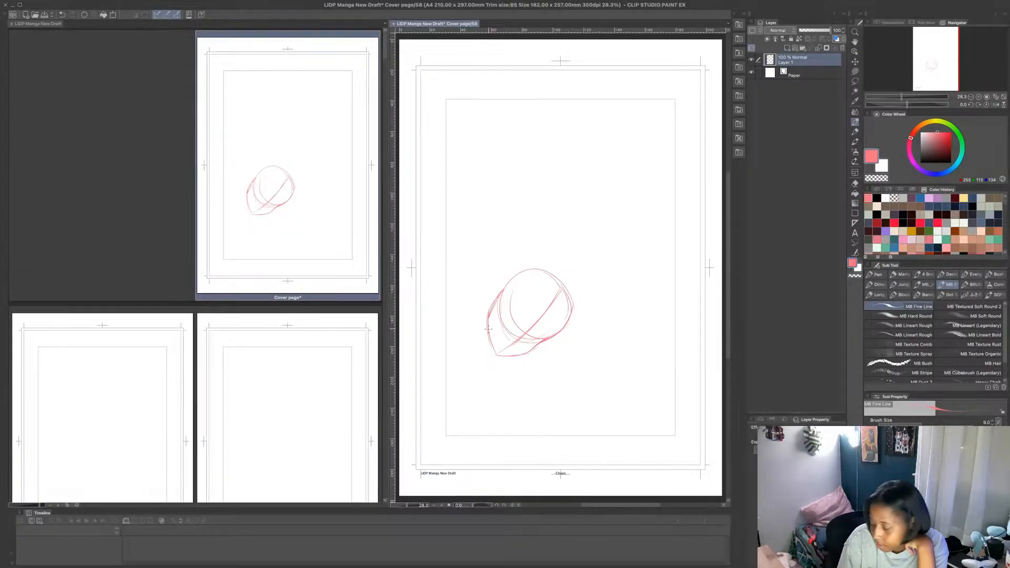
- Sketch shoulder lines running outward from the first head's jaw and a long curved outer-arm line for a second figure beside it
mouse_move(494, 306)
mouse_down()
mouse_move(490, 357)
mouse_move(523, 360)
mouse_move(513, 343)
mouse_move(441, 365)
mouse_up()
drag(518, 357, 562, 385)
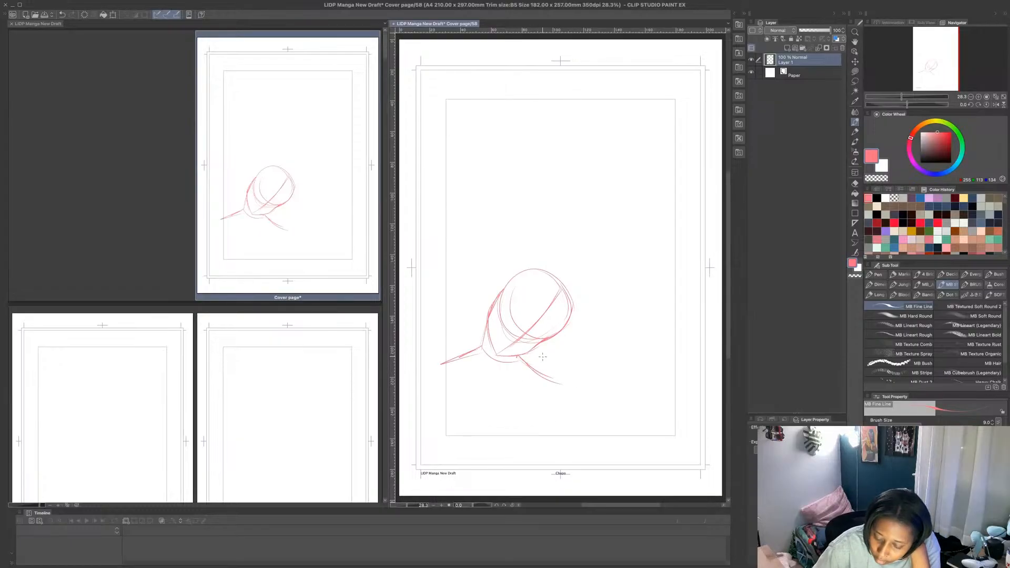
mouse_move(550, 338)
mouse_down()
mouse_move(538, 358)
mouse_move(551, 418)
mouse_up()
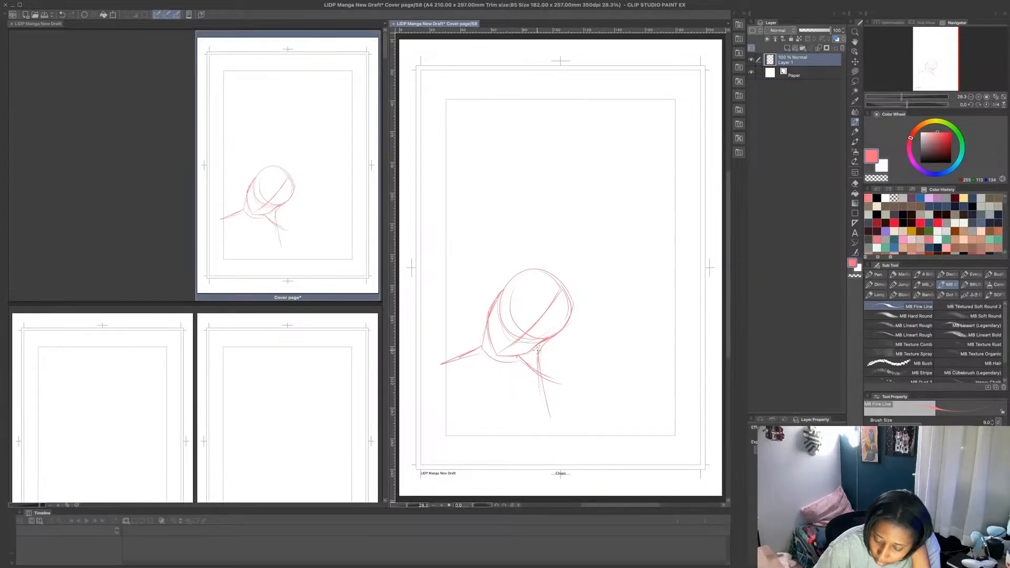
mouse_move(546, 334)
mouse_down()
mouse_move(572, 335)
mouse_move(539, 356)
mouse_move(556, 428)
mouse_up()
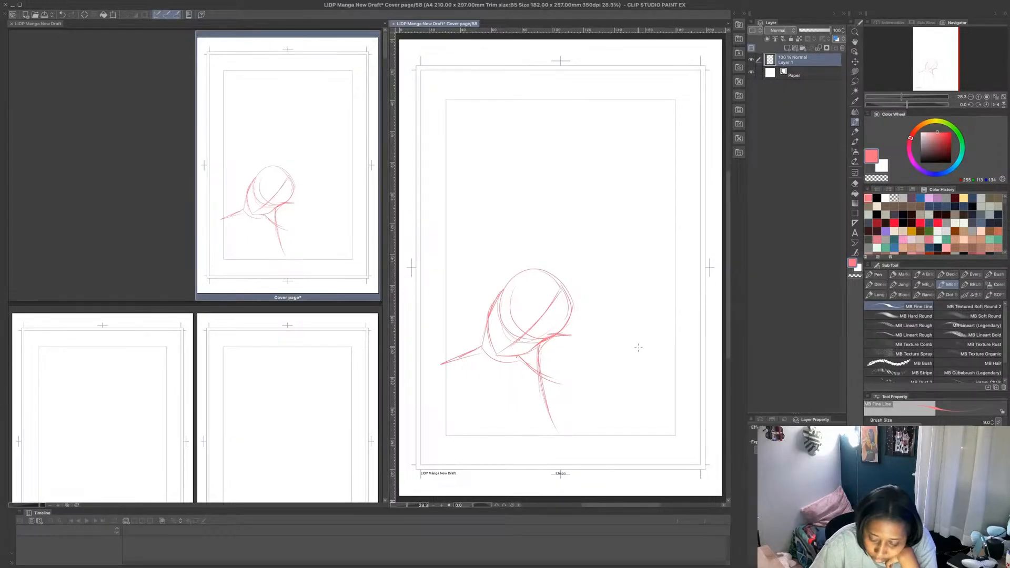
- Sketch the second figure's torso in pink, with the far shoulder and arm, chest curves and a small V at the center
mouse_move(619, 341)
mouse_down()
mouse_move(646, 348)
mouse_move(650, 401)
mouse_up()
mouse_move(564, 372)
mouse_down()
mouse_move(550, 426)
mouse_move(555, 405)
mouse_up()
drag(555, 414, 565, 433)
drag(557, 384, 551, 418)
drag(557, 420, 574, 423)
drag(595, 377, 605, 398)
mouse_move(604, 389)
mouse_down()
mouse_move(609, 377)
mouse_move(644, 421)
mouse_move(623, 428)
mouse_up()
drag(634, 383, 647, 415)
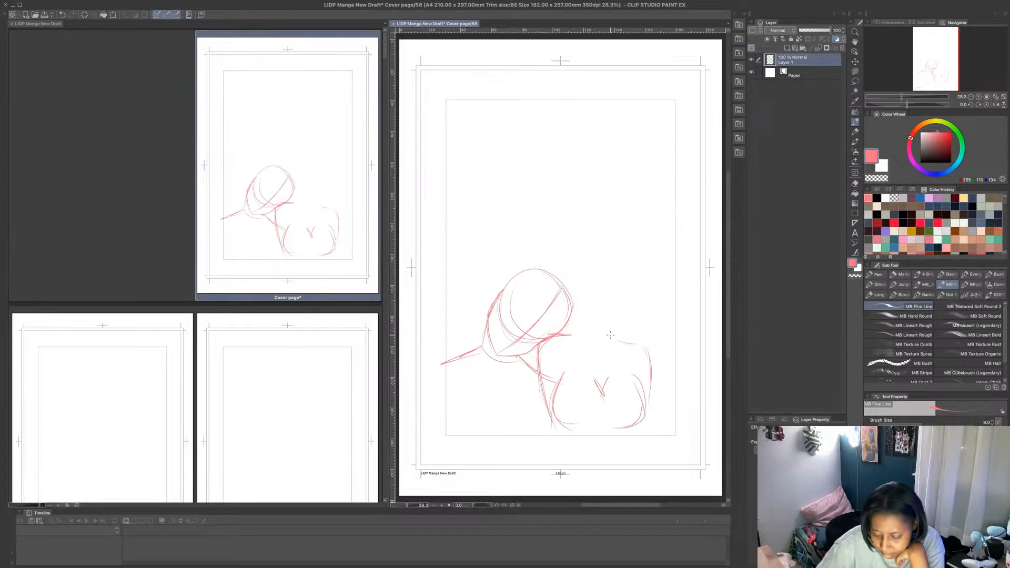
mouse_move(629, 341)
mouse_down()
mouse_move(617, 312)
mouse_move(582, 312)
mouse_move(631, 343)
mouse_up()
- Sketch the second figure's round head, jaw and neck above the torso, touching the first head, and join the neck to the shoulders
drag(616, 309, 614, 323)
mouse_move(552, 262)
mouse_down()
mouse_move(583, 322)
mouse_move(599, 321)
mouse_move(618, 293)
mouse_move(616, 263)
mouse_move(574, 297)
mouse_move(563, 247)
mouse_move(579, 300)
mouse_move(568, 297)
mouse_up()
drag(593, 241, 615, 296)
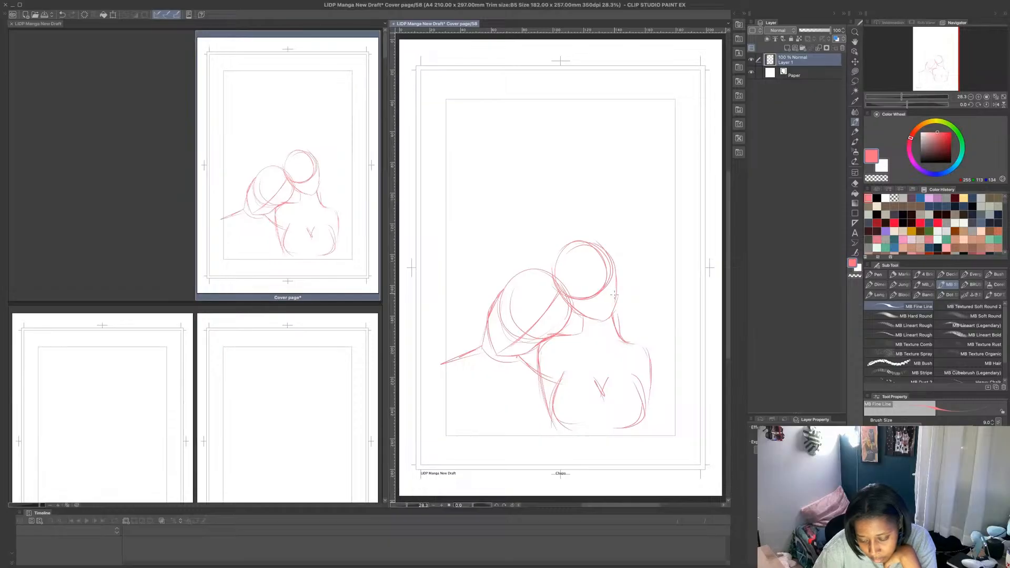
mouse_move(571, 333)
mouse_down()
mouse_move(577, 312)
mouse_move(585, 333)
mouse_up()
mouse_move(614, 301)
mouse_down()
mouse_move(618, 333)
mouse_move(614, 312)
mouse_move(626, 342)
mouse_move(648, 346)
mouse_move(648, 395)
mouse_up()
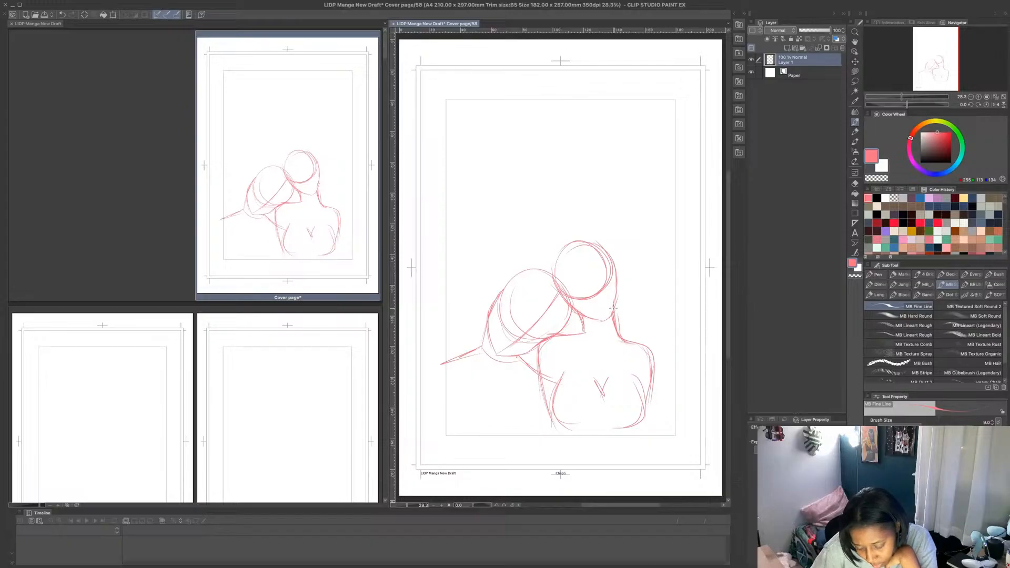
- Clean up the second figure's neck with a transparent Lasso fill, and add collarbones and firmer contour lines with MB Fine Line
mouse_move(616, 337)
mouse_down()
mouse_move(638, 346)
mouse_move(615, 308)
mouse_move(627, 336)
mouse_move(648, 342)
mouse_move(640, 295)
mouse_move(615, 297)
mouse_up()
click(855, 72)
click(876, 179)
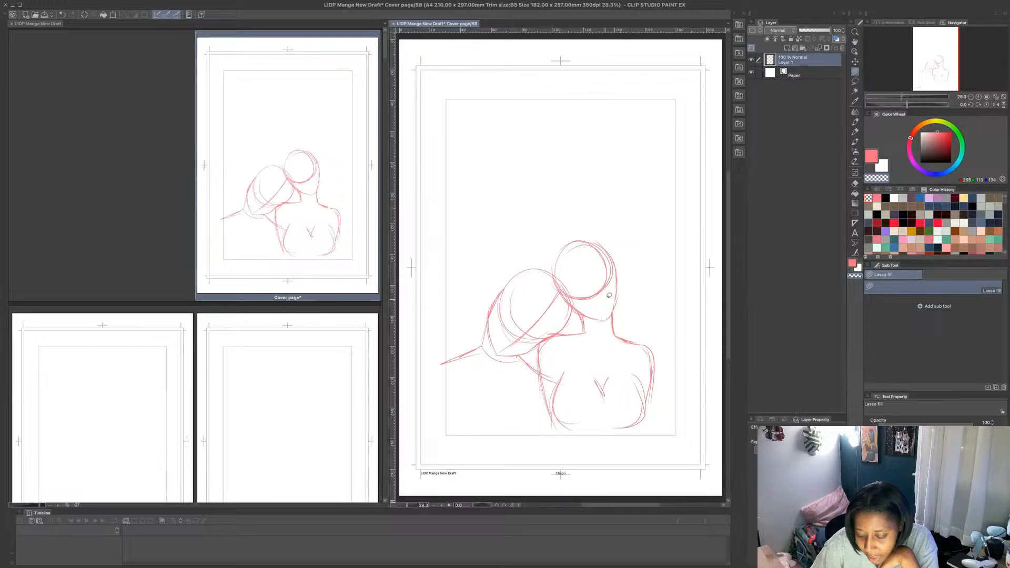
key(p)
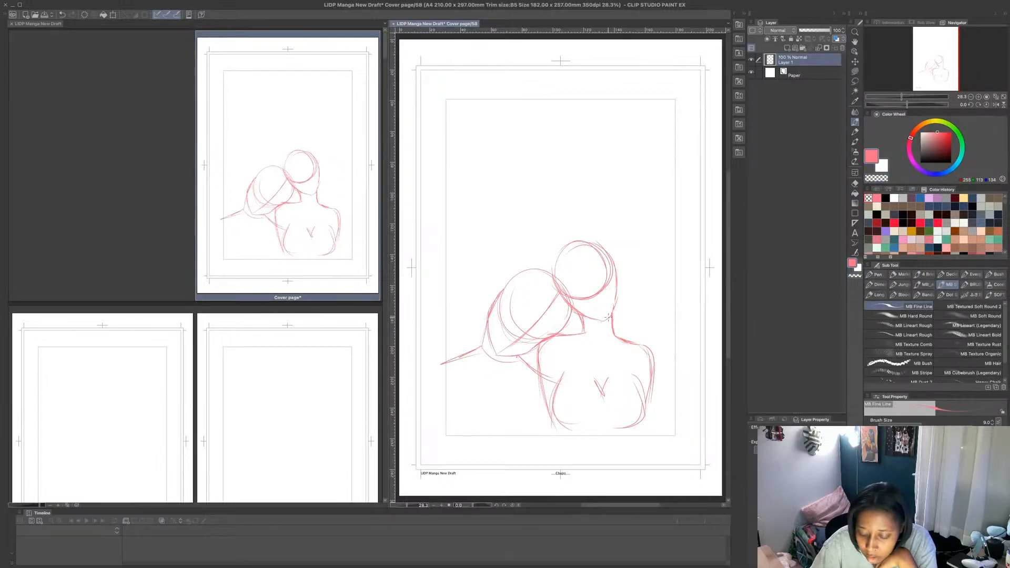
mouse_move(615, 318)
mouse_down()
mouse_move(616, 276)
mouse_move(612, 298)
mouse_up()
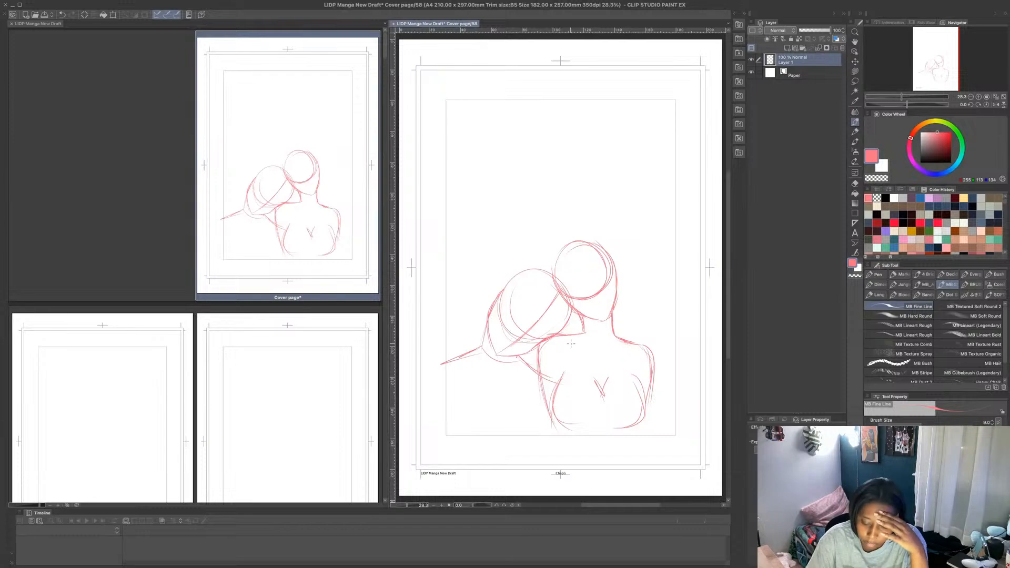
mouse_move(570, 343)
mouse_down()
mouse_move(600, 357)
mouse_move(637, 346)
mouse_up()
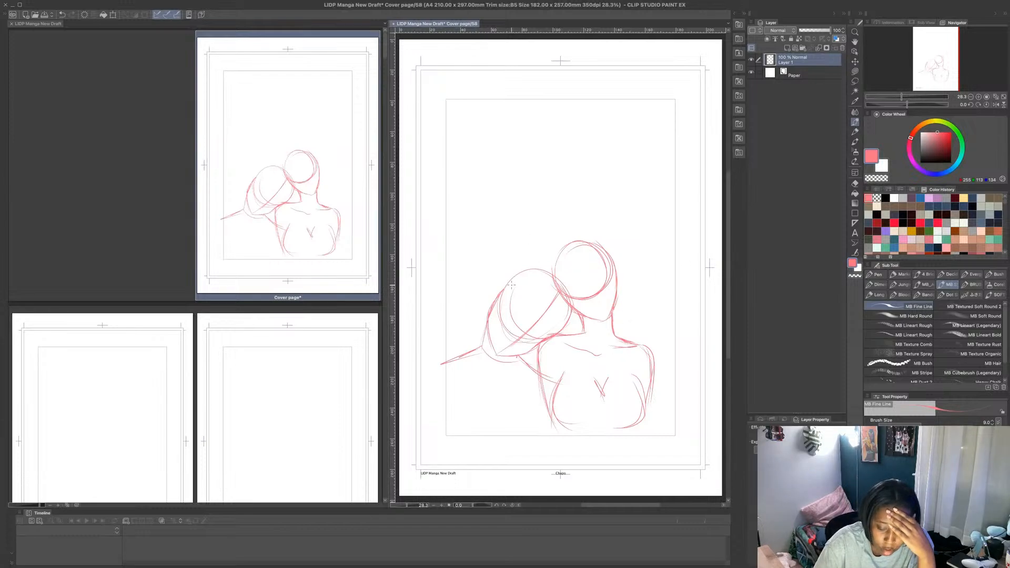
mouse_move(508, 282)
mouse_down()
mouse_move(561, 283)
mouse_move(529, 273)
mouse_move(555, 293)
mouse_up()
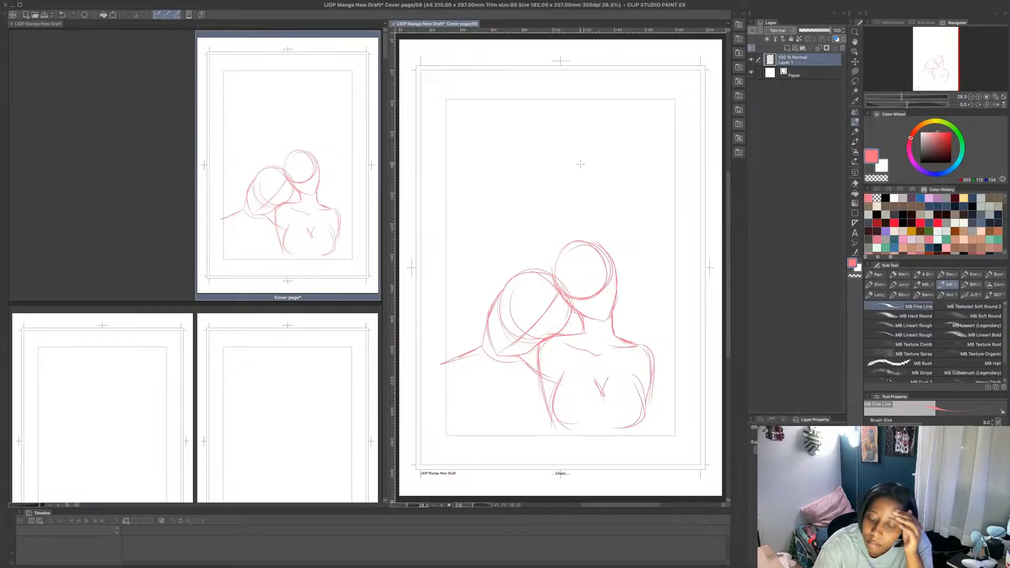
mouse_move(600, 150)
mouse_down()
mouse_move(629, 180)
mouse_move(573, 174)
mouse_move(616, 200)
mouse_up()
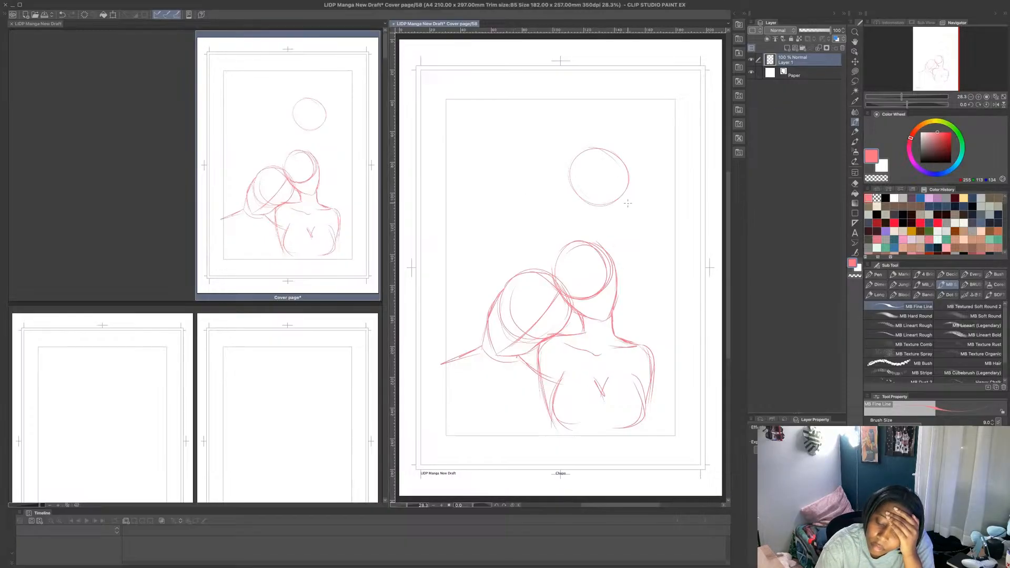
mouse_move(592, 153)
mouse_down()
mouse_move(629, 208)
mouse_move(606, 217)
mouse_move(631, 218)
mouse_move(627, 169)
mouse_move(634, 198)
mouse_up()
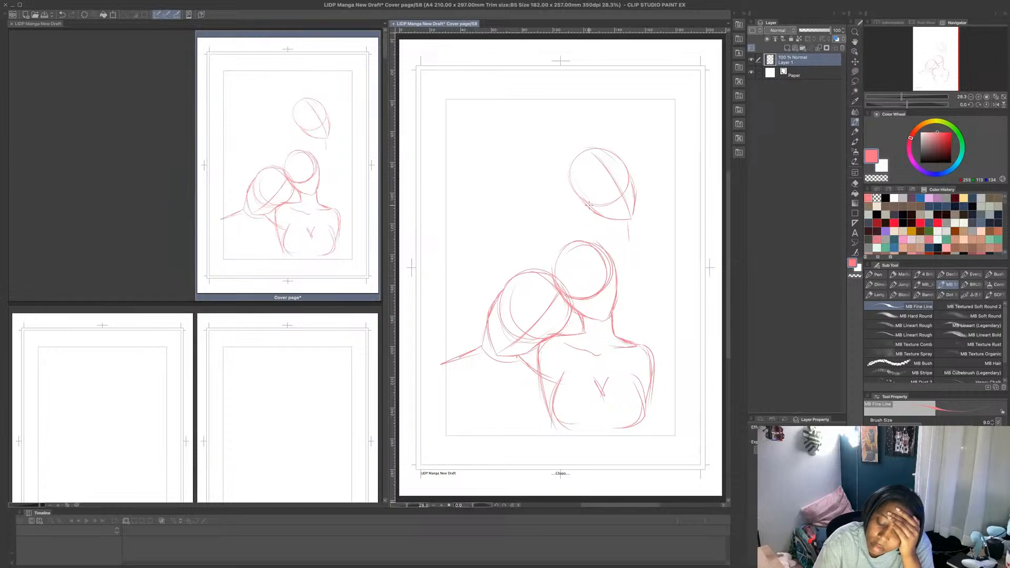
drag(591, 210, 598, 230)
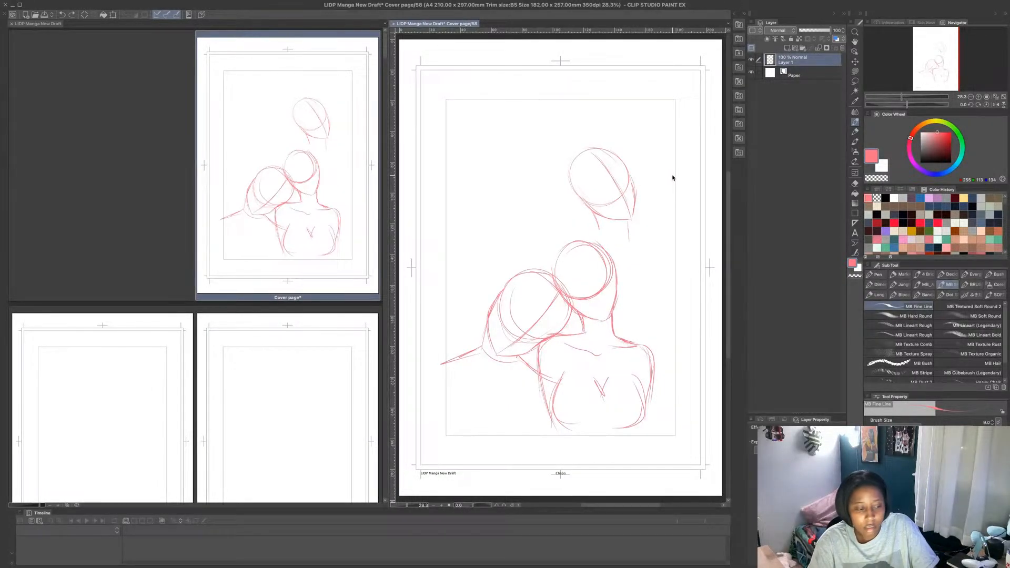
key(ctrl+z)
key(ctrl+z)
click(855, 72)
click(876, 179)
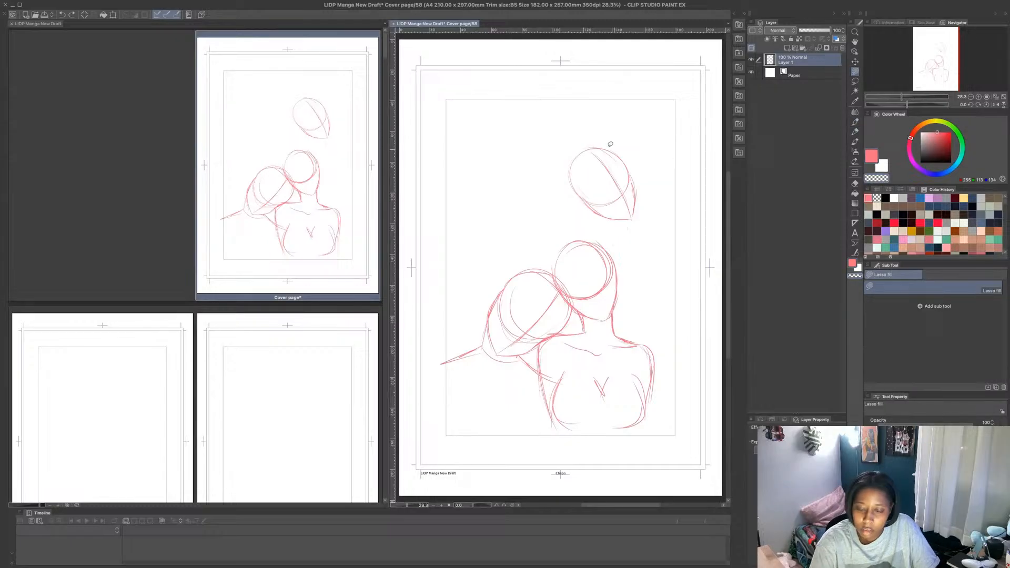
mouse_move(610, 144)
mouse_down()
mouse_move(556, 170)
mouse_move(666, 220)
mouse_move(573, 119)
mouse_up()
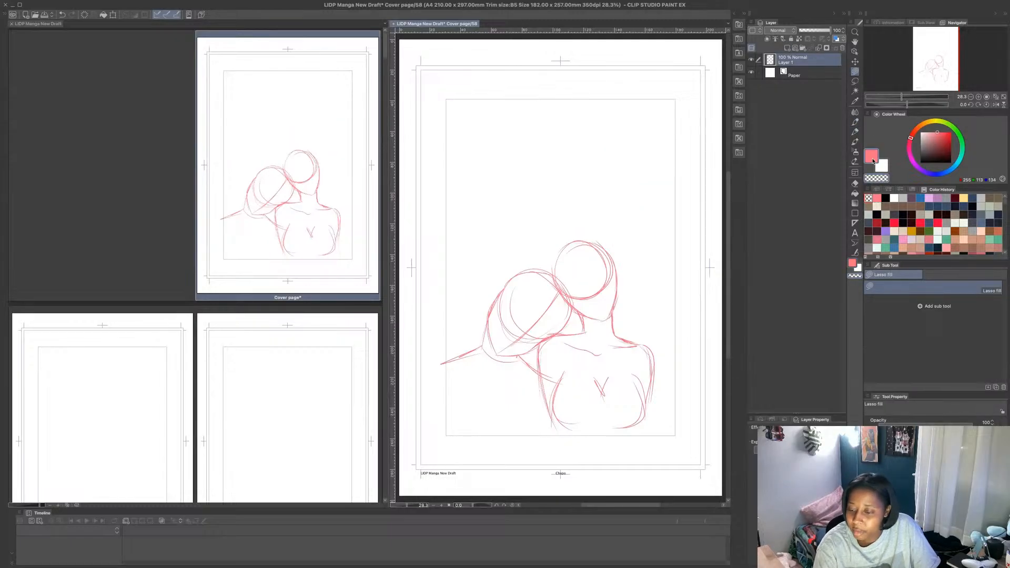
- Sketch a third tilted head with jaw and center guideline in blue above the two pink figures, using MB Fine Line
click(871, 156)
click(855, 121)
click(920, 197)
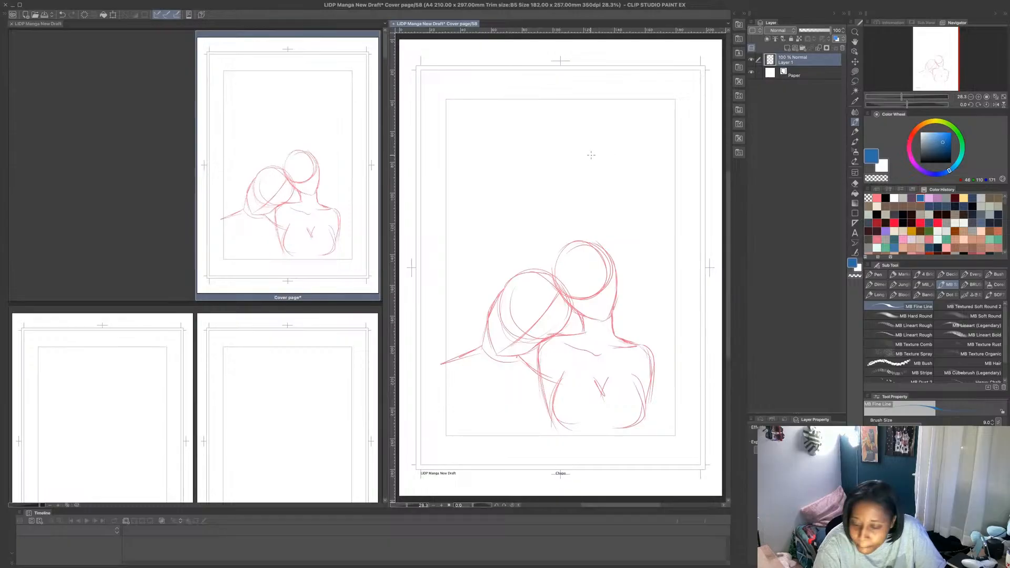
mouse_move(626, 151)
mouse_down()
mouse_move(580, 168)
mouse_move(638, 189)
mouse_move(613, 149)
mouse_up()
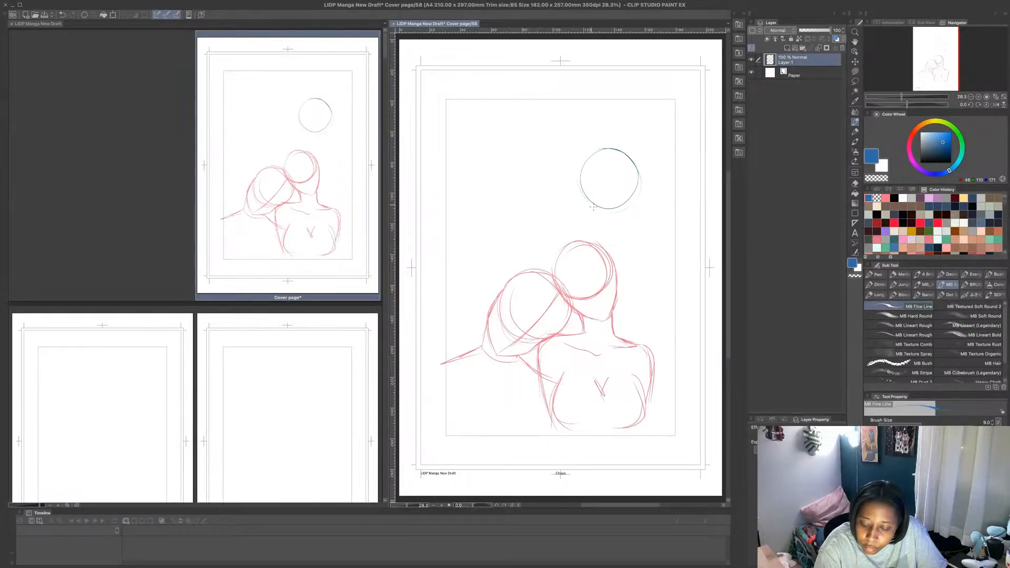
mouse_move(625, 203)
mouse_down()
mouse_move(634, 177)
mouse_move(617, 169)
mouse_move(638, 208)
mouse_move(601, 208)
mouse_move(653, 221)
mouse_move(646, 195)
mouse_up()
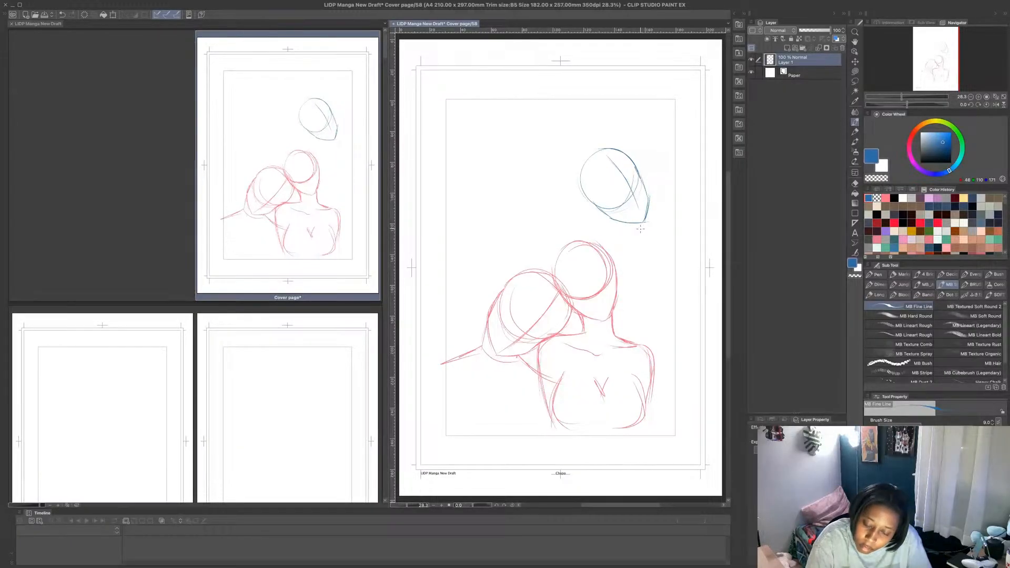
mouse_move(608, 225)
mouse_down()
mouse_move(613, 237)
mouse_move(585, 237)
mouse_move(572, 274)
mouse_up()
drag(570, 241, 594, 236)
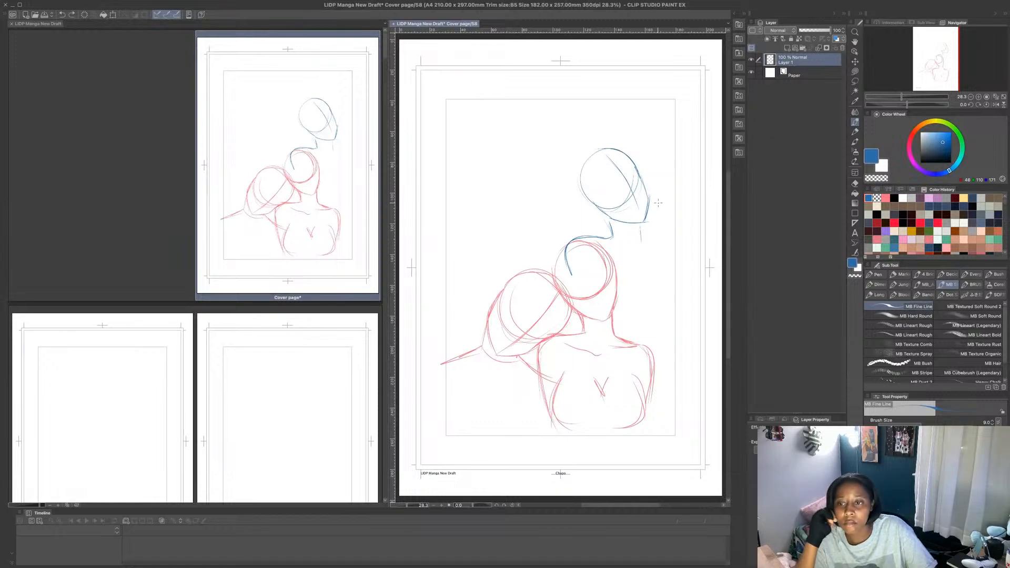
key(ctrl+z)
key(ctrl+z)
key(ctrl+z)
key(ctrl+z)
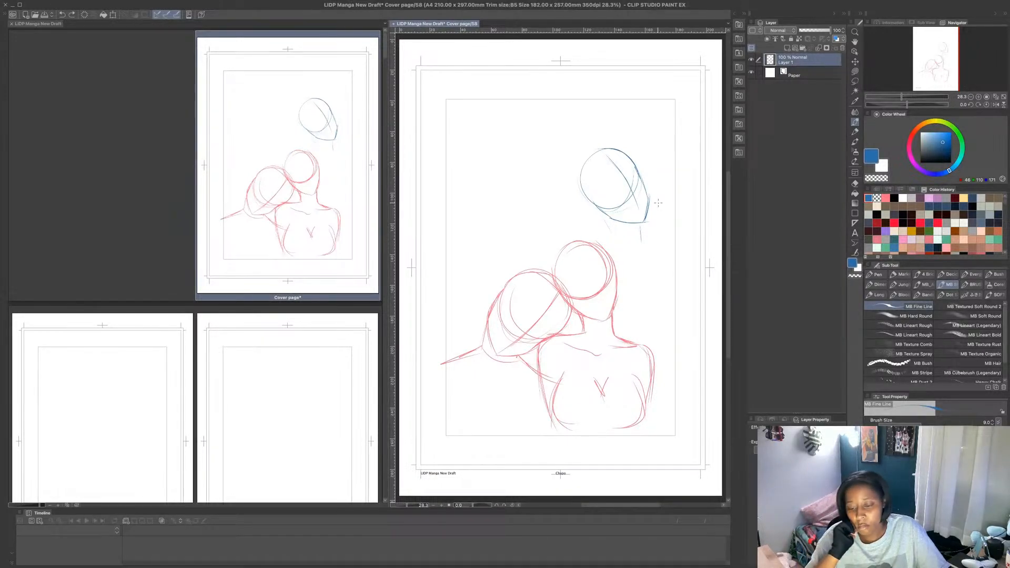
mouse_move(633, 225)
mouse_down()
mouse_move(634, 248)
mouse_move(602, 219)
mouse_move(607, 247)
mouse_up()
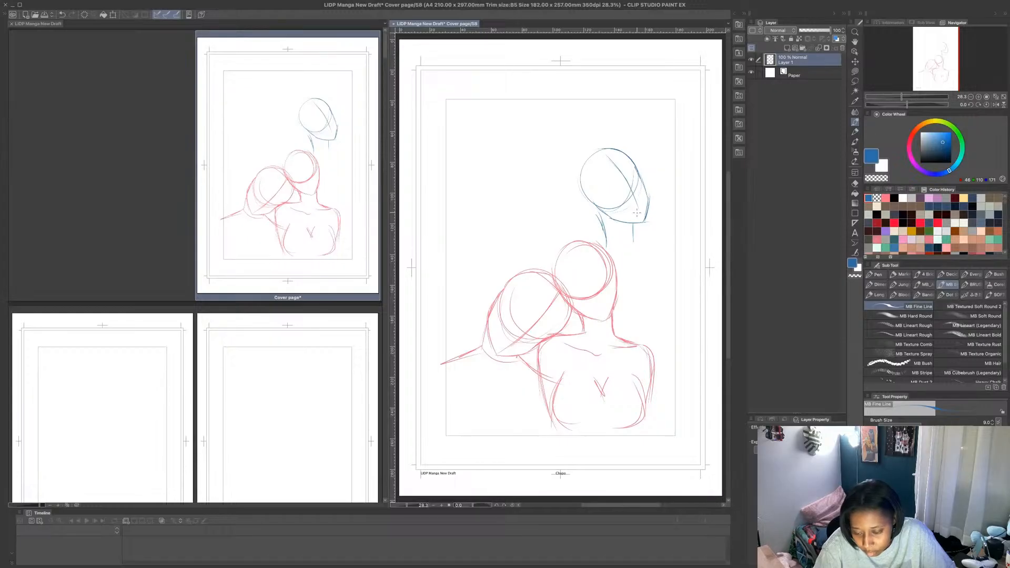
key(ctrl+z)
key(ctrl+z)
key(ctrl+z)
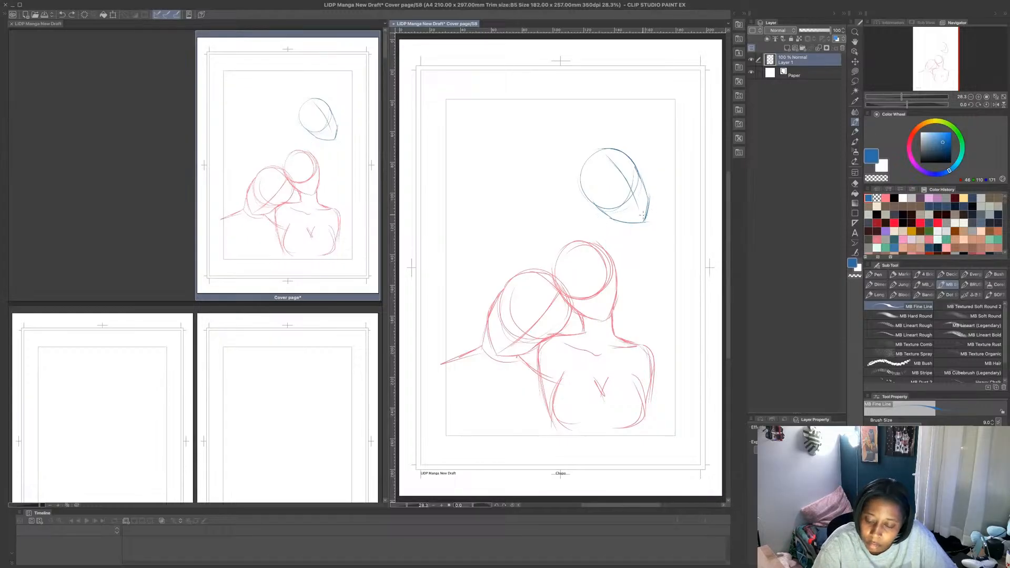
- Sketch the third figure's neck, shoulders, back contour and arm in blue below its head, overlapping the second figure's head
drag(643, 217, 625, 235)
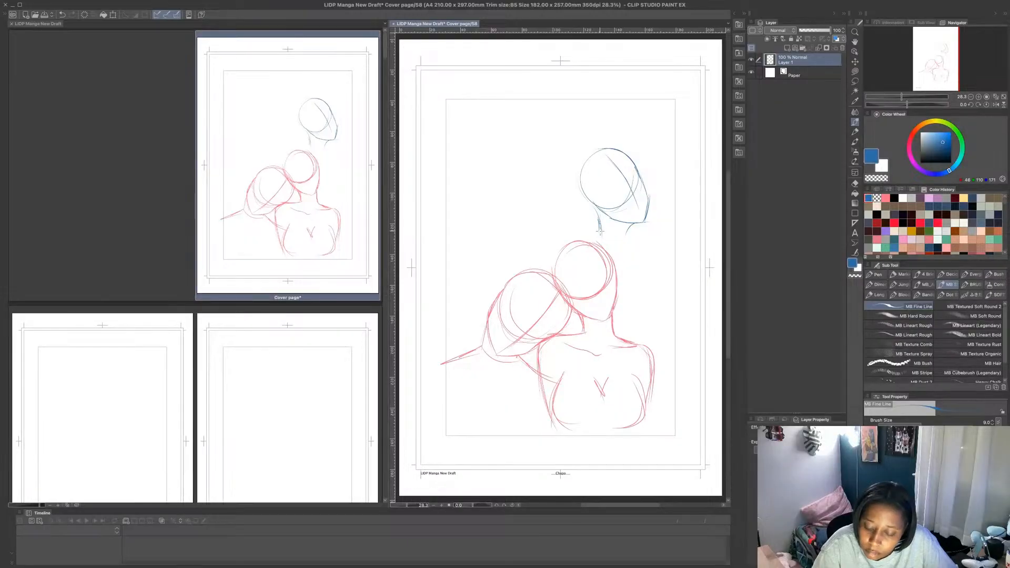
mouse_move(600, 225)
mouse_down()
mouse_move(574, 253)
mouse_move(600, 254)
mouse_move(604, 304)
mouse_up()
mouse_move(602, 251)
mouse_down()
mouse_move(612, 267)
mouse_move(604, 299)
mouse_up()
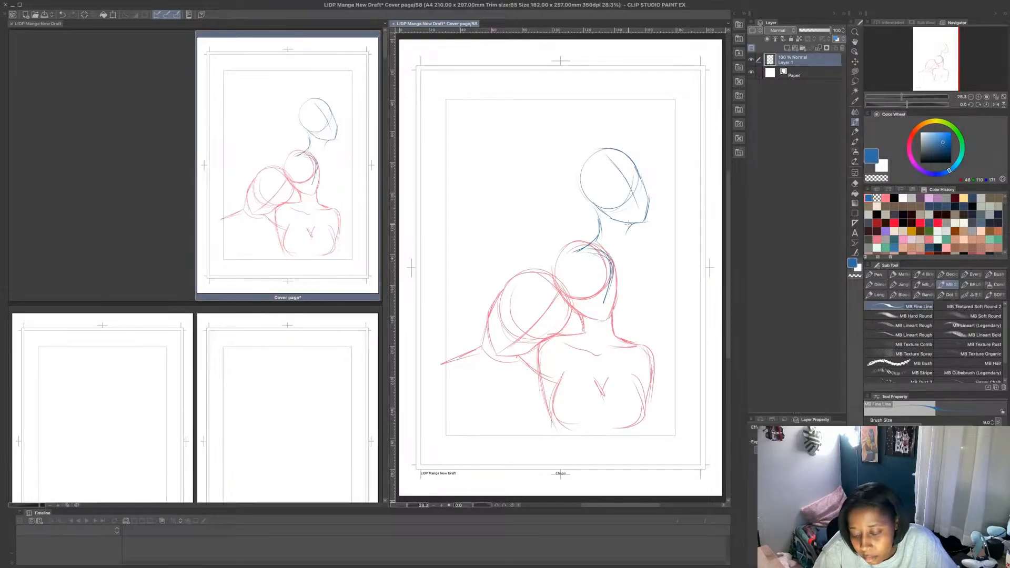
drag(634, 222, 625, 269)
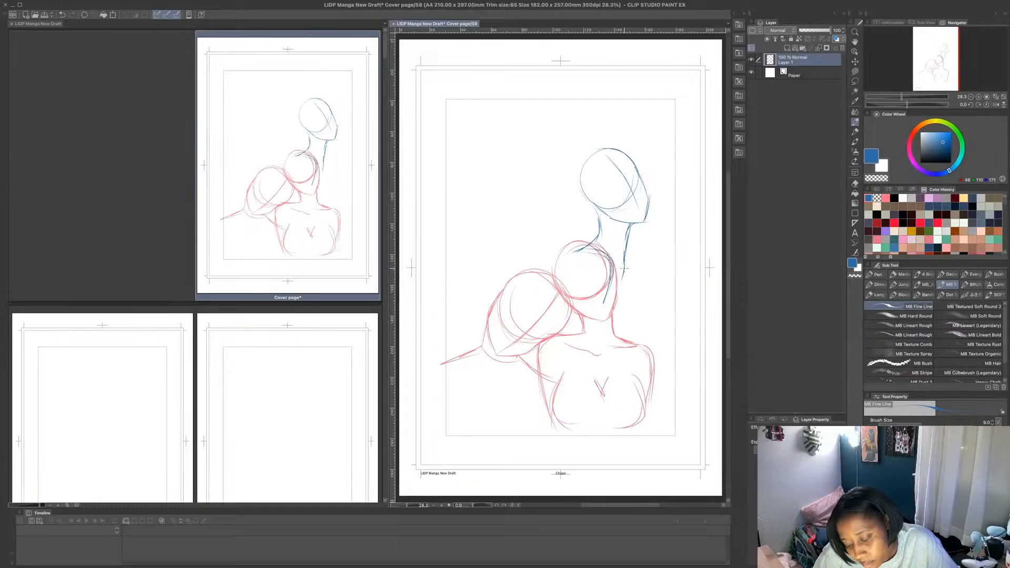
drag(646, 324, 637, 342)
drag(632, 301, 640, 335)
drag(578, 280, 569, 334)
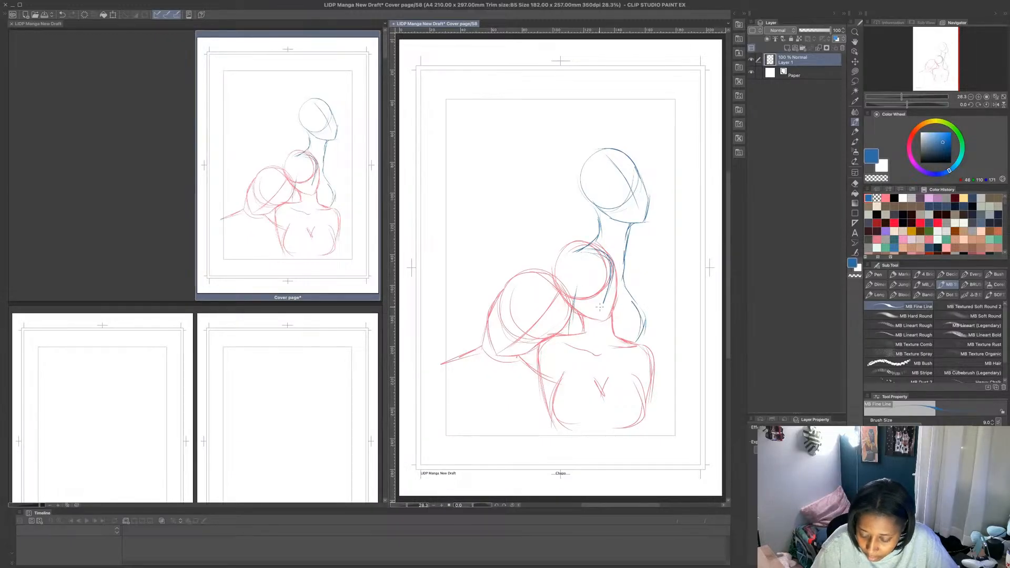
mouse_move(604, 302)
mouse_down()
mouse_move(592, 336)
mouse_move(612, 264)
mouse_move(644, 311)
mouse_move(639, 342)
mouse_up()
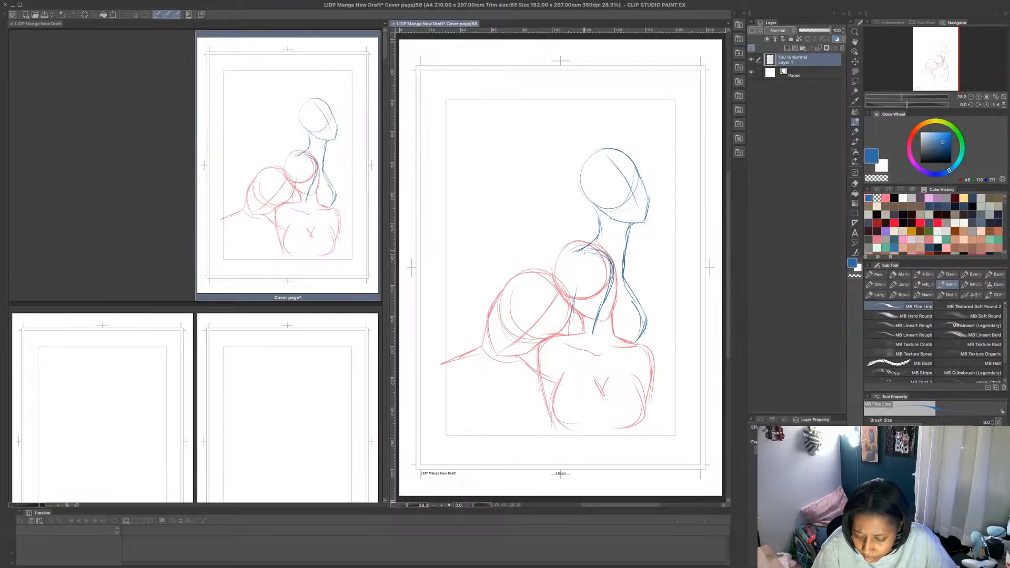
mouse_move(585, 243)
mouse_down()
mouse_move(564, 304)
mouse_move(564, 281)
mouse_move(565, 324)
mouse_move(575, 255)
mouse_up()
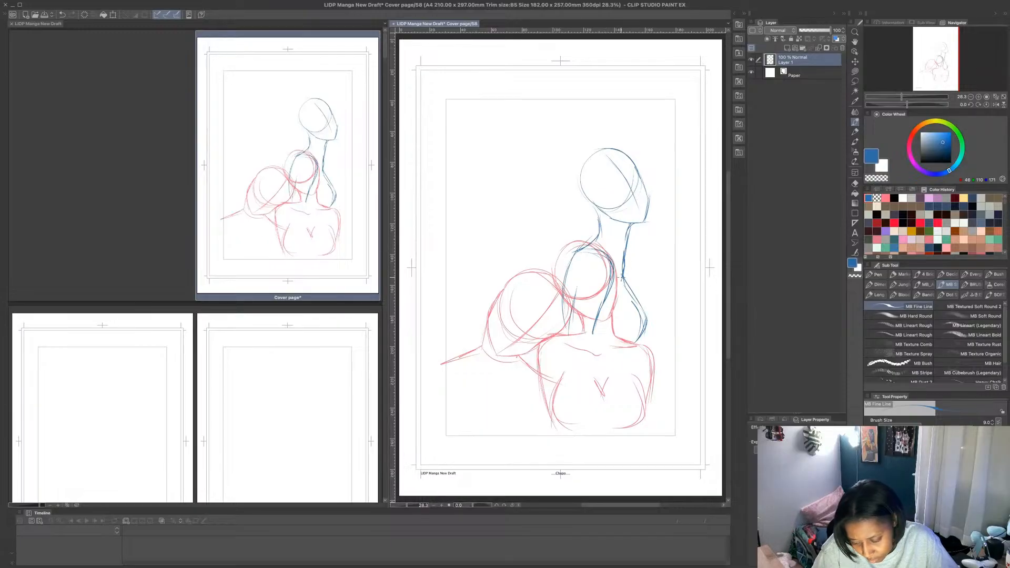
- Try moving the third figure's head slightly down toward its neck with a Lasso selection
click(855, 81)
mouse_move(588, 214)
mouse_down()
mouse_move(582, 201)
mouse_move(586, 212)
mouse_up()
click(652, 262)
drag(648, 210, 647, 219)
click(643, 269)
click(641, 248)
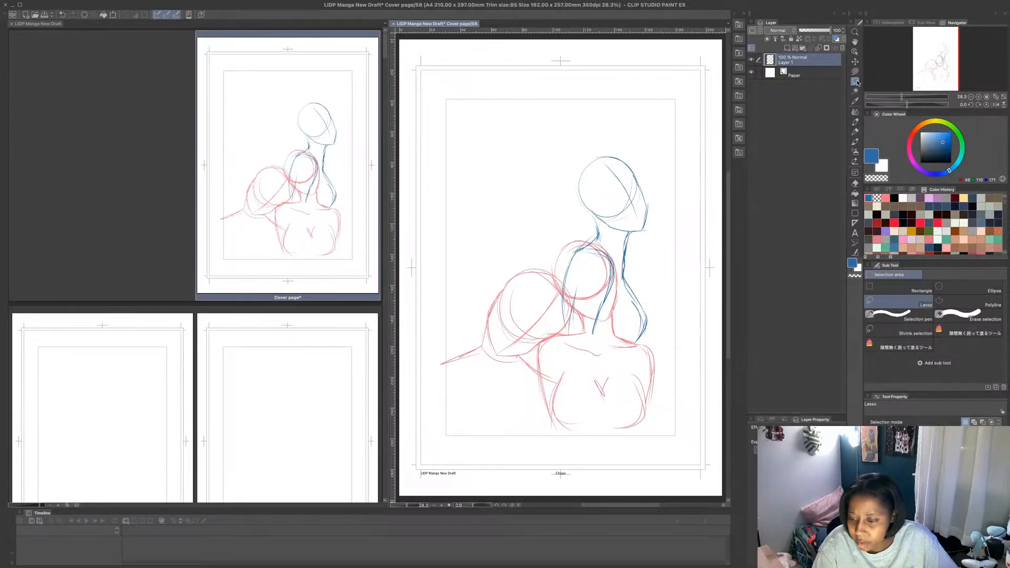
- Undo the head move and all of the third figure's blue strokes, from the torso back to the head
key(ctrl+z)
key(ctrl+z)
key(ctrl+z)
key(ctrl+z)
key(ctrl+z)
key(ctrl+z)
key(ctrl+z)
key(ctrl+z)
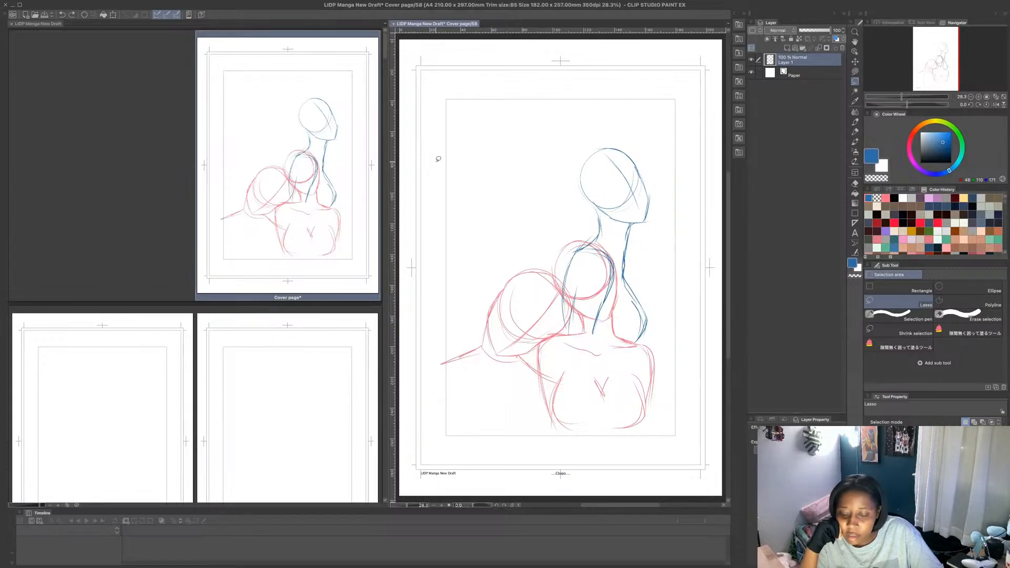
key(ctrl+z)
key(ctrl+z)
key(ctrl+z)
key(ctrl+z)
key(ctrl+z)
key(ctrl+z)
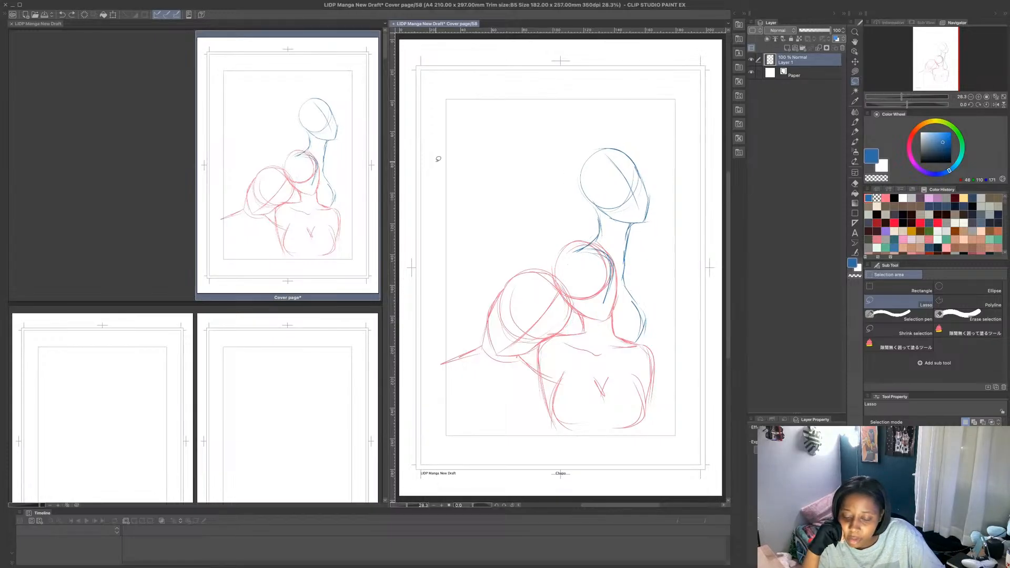
key(ctrl+z)
key(ctrl+z)
key(ctrl+z)
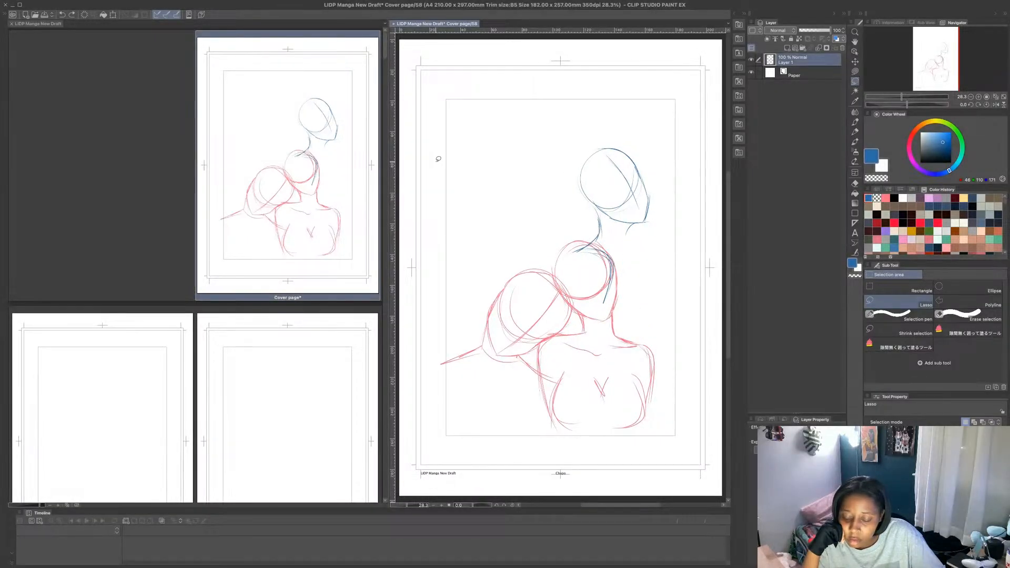
key(ctrl+z)
key(ctrl+z)
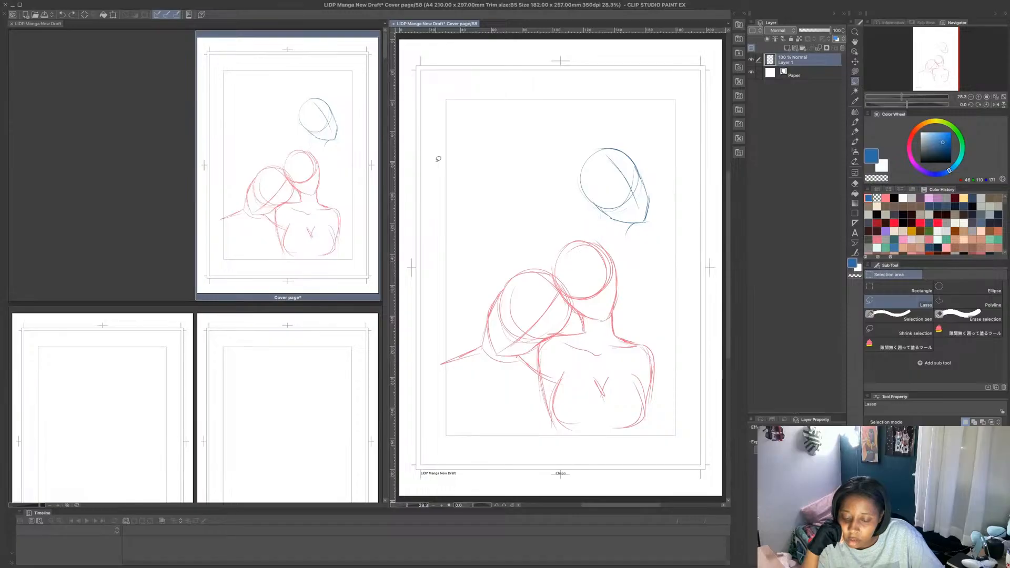
key(ctrl+z)
key(ctrl+z)
key(ctrl+z)
key(ctrl+z)
key(ctrl+z)
key(ctrl+z)
key(ctrl+z)
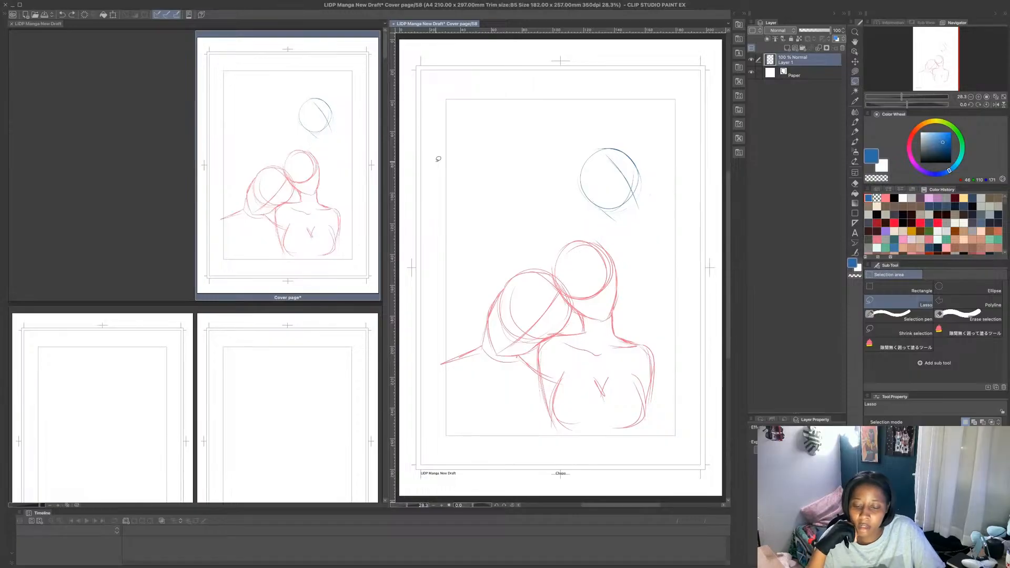
key(ctrl+z)
key(ctrl+z)
key(ctrl+z)
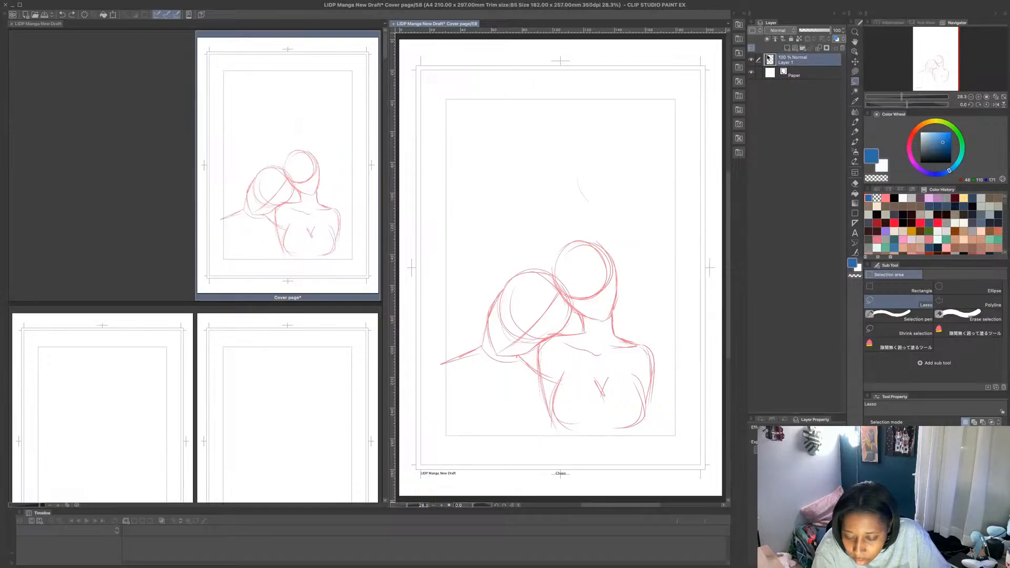
- Add a new layer above the pink figures and sketch the third figure's head, jaw and tilted guideline in blue with MB Fine Line
click(788, 47)
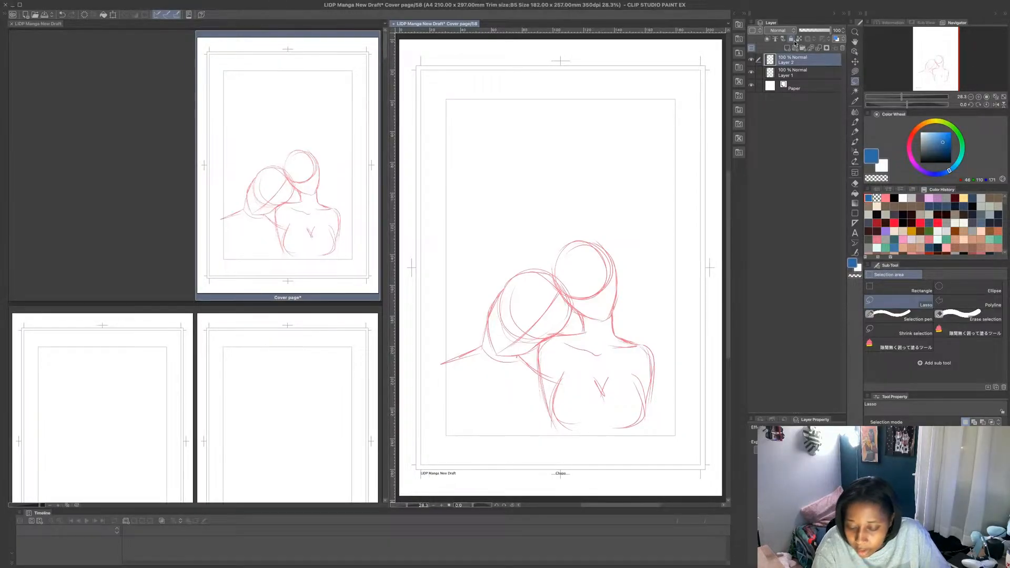
key(p)
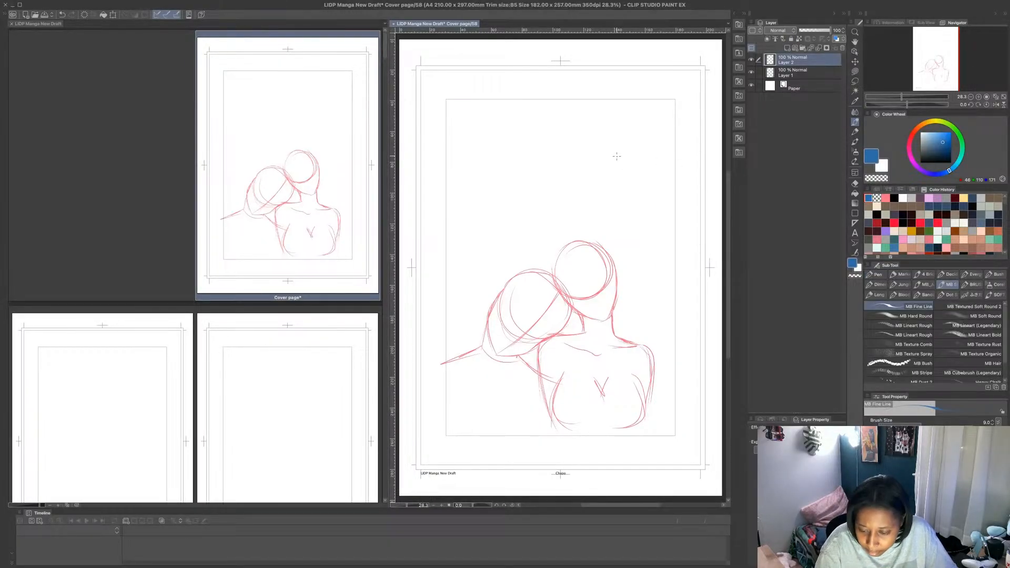
mouse_move(598, 161)
mouse_down()
mouse_move(614, 208)
mouse_move(635, 154)
mouse_move(587, 173)
mouse_move(647, 186)
mouse_move(603, 152)
mouse_move(597, 201)
mouse_move(634, 226)
mouse_up()
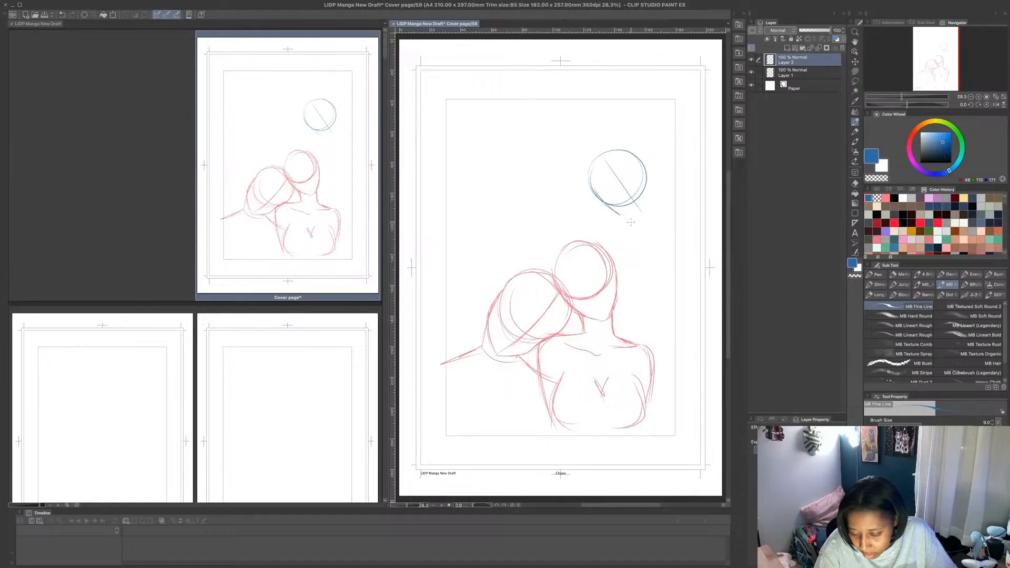
mouse_move(592, 187)
mouse_down()
mouse_move(640, 225)
mouse_move(619, 218)
mouse_move(647, 210)
mouse_up()
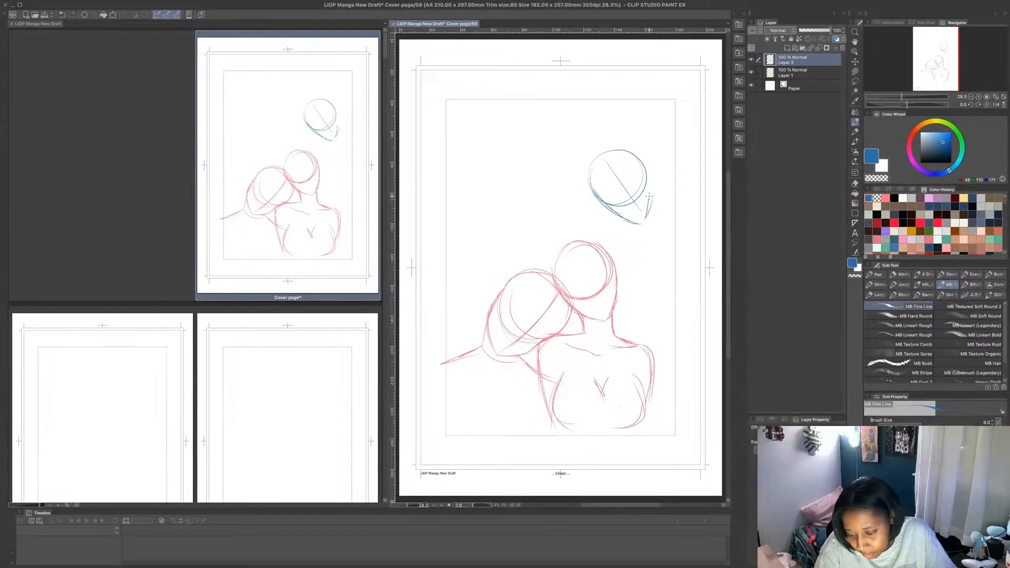
drag(646, 171, 642, 223)
mouse_move(605, 205)
mouse_down()
mouse_move(649, 217)
mouse_move(626, 242)
mouse_up()
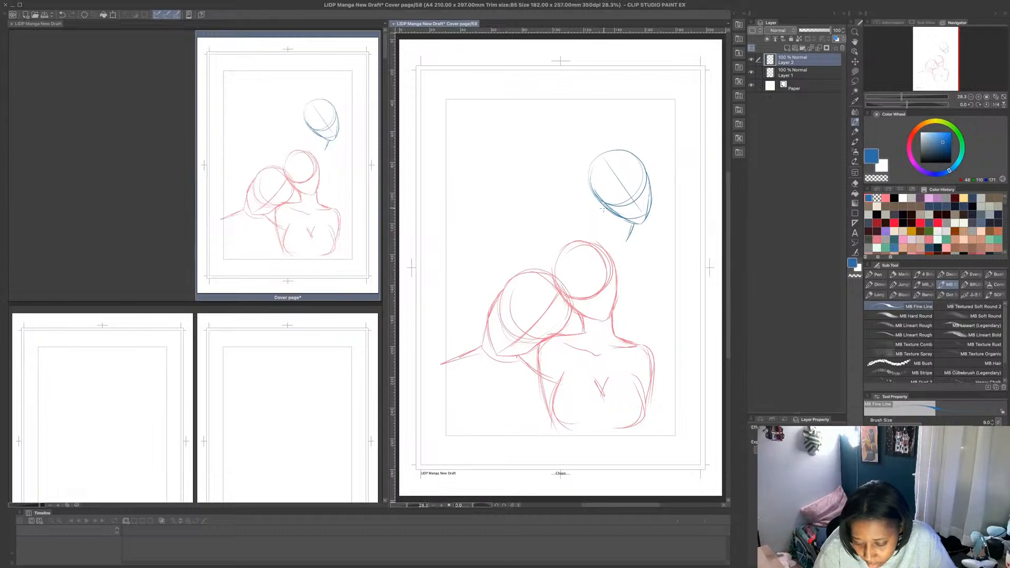
- Sketch the third figure's neck, sloping shoulder, curved chest and arm in blue, and reinforce the contours with repeated strokes
mouse_move(608, 205)
mouse_down()
mouse_move(598, 236)
mouse_move(581, 237)
mouse_move(576, 273)
mouse_up()
drag(588, 235, 575, 248)
mouse_move(635, 231)
mouse_down()
mouse_move(627, 267)
mouse_move(647, 318)
mouse_move(612, 351)
mouse_up()
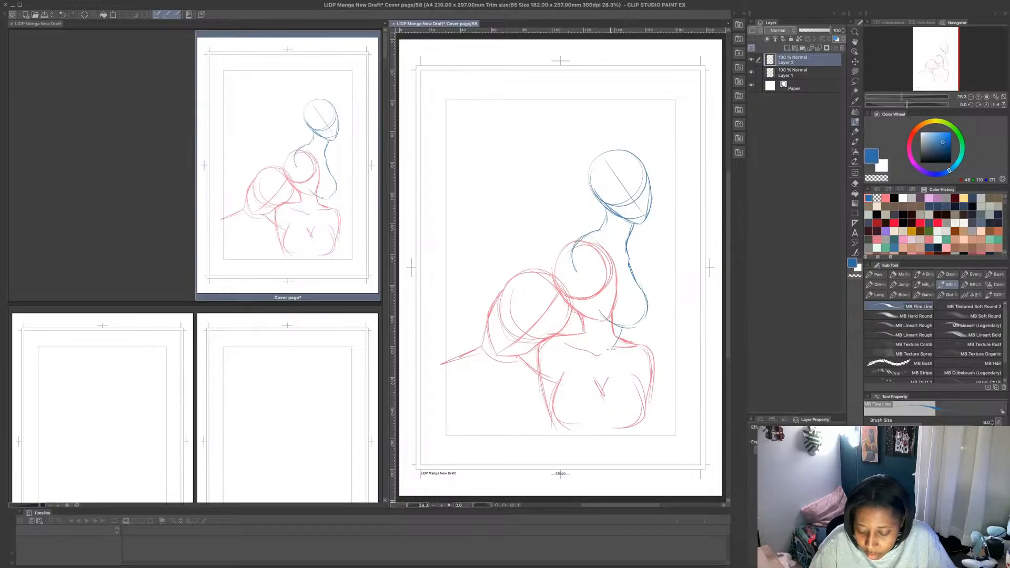
drag(604, 252, 610, 335)
mouse_move(574, 269)
mouse_down()
mouse_move(591, 340)
mouse_move(577, 314)
mouse_move(579, 332)
mouse_up()
mouse_move(571, 297)
mouse_down()
mouse_move(575, 316)
mouse_move(562, 334)
mouse_up()
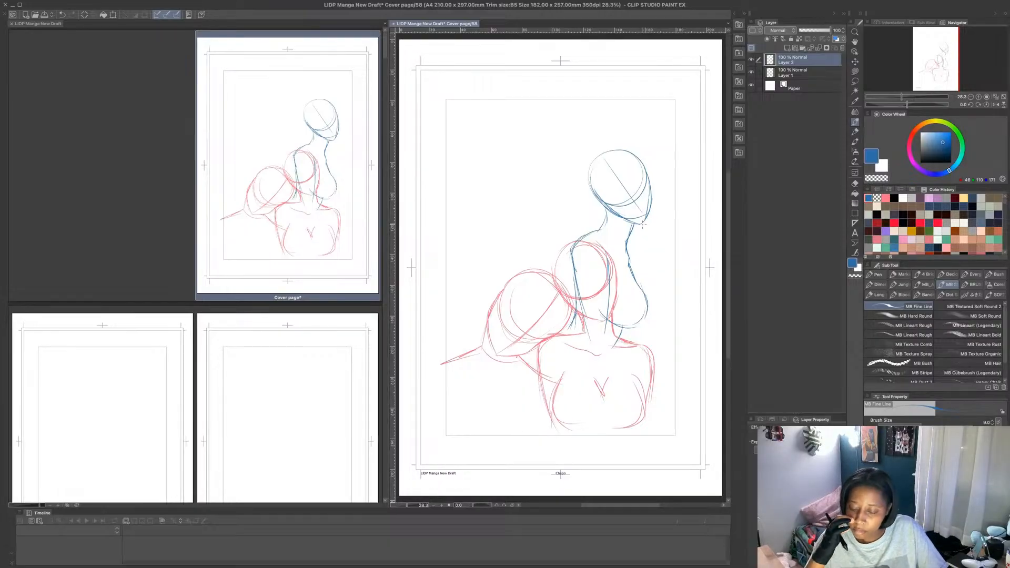
mouse_move(597, 231)
mouse_down()
mouse_move(610, 210)
mouse_move(593, 231)
mouse_move(626, 247)
mouse_move(648, 312)
mouse_move(635, 326)
mouse_up()
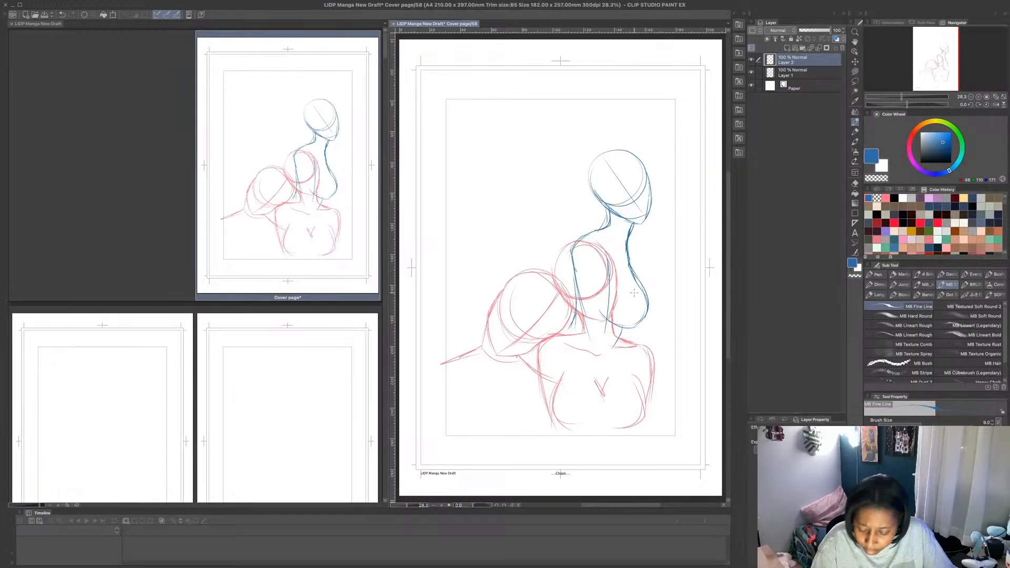
drag(603, 246, 610, 281)
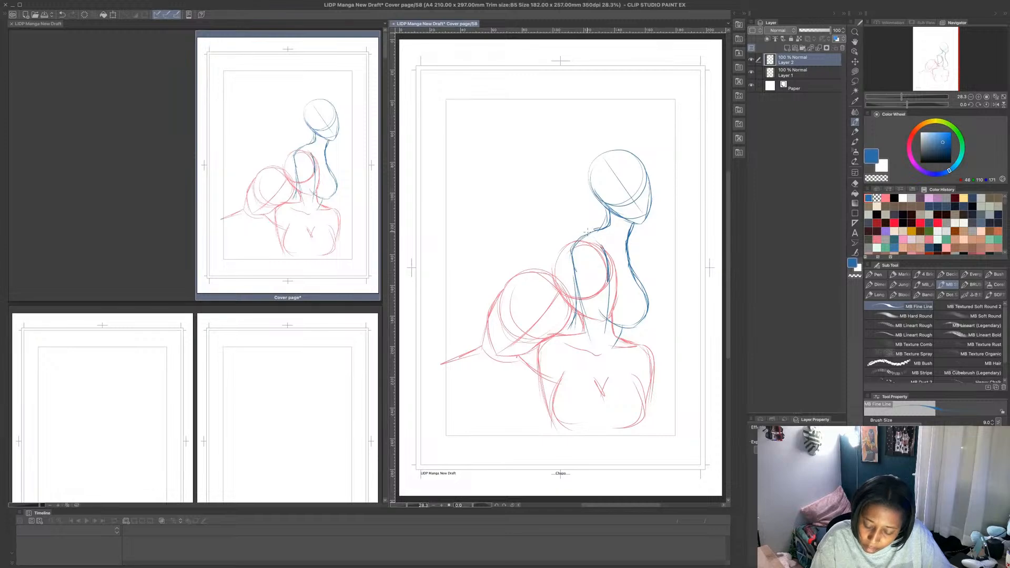
mouse_move(592, 229)
mouse_down()
mouse_move(575, 261)
mouse_move(581, 316)
mouse_move(608, 324)
mouse_up()
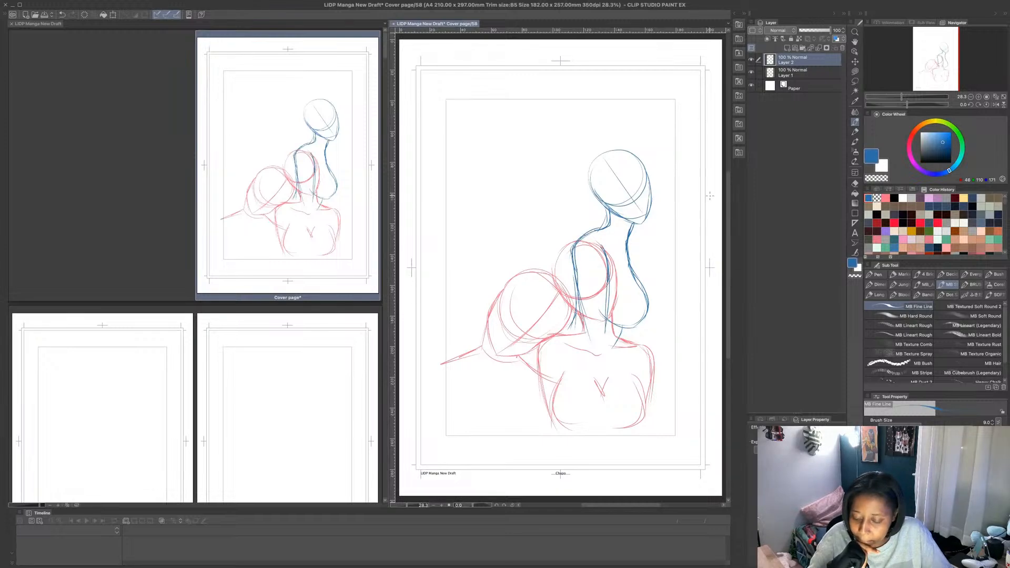
- Erase the blue figure with a transparent Lasso fill and redraw its head, pointed jaw and center guideline with MB Fine Line
click(855, 71)
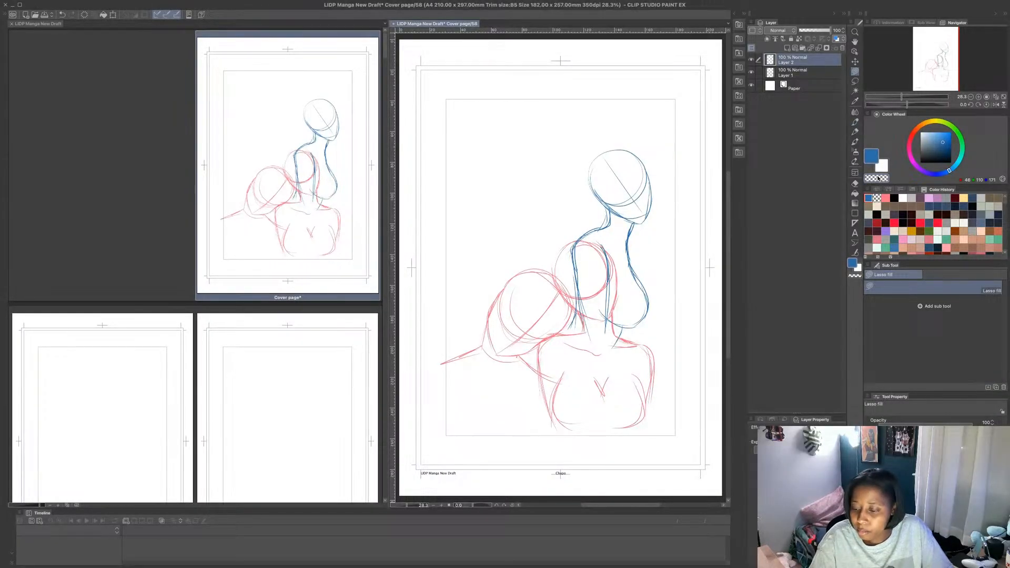
mouse_move(671, 165)
mouse_down()
mouse_move(622, 120)
mouse_move(674, 286)
mouse_move(672, 170)
mouse_up()
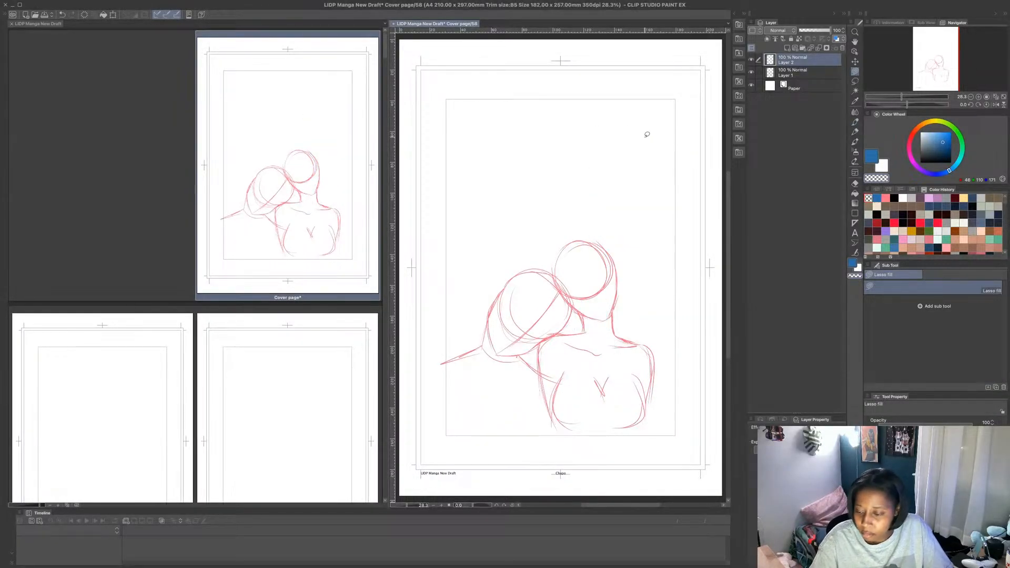
click(856, 122)
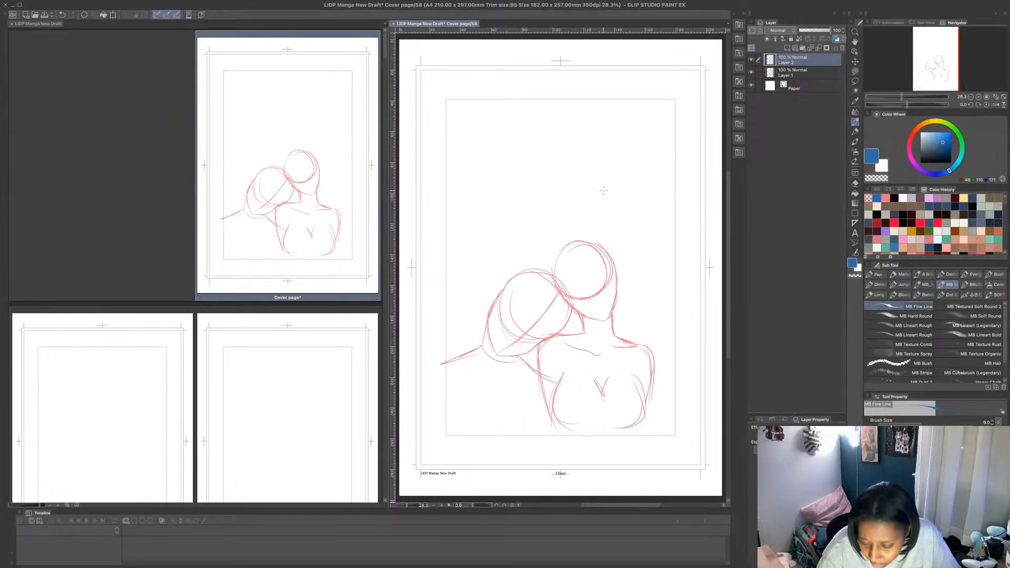
drag(595, 183, 619, 211)
mouse_move(602, 205)
mouse_down()
mouse_move(650, 193)
mouse_move(624, 161)
mouse_move(636, 225)
mouse_up()
mouse_move(595, 193)
mouse_down()
mouse_move(632, 230)
mouse_move(610, 215)
mouse_move(638, 231)
mouse_move(650, 190)
mouse_move(636, 211)
mouse_move(594, 192)
mouse_move(609, 219)
mouse_move(645, 224)
mouse_up()
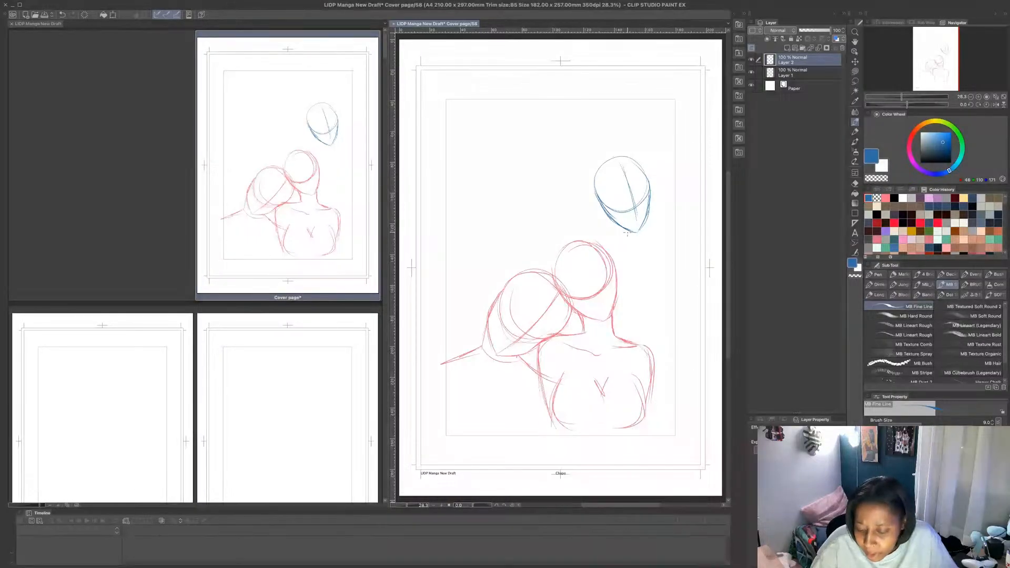
- Sketch the third figure's neck, shoulder, arm and torso contours in blue, running down behind the second figure's head
mouse_move(628, 232)
mouse_down()
mouse_move(620, 245)
mouse_move(600, 230)
mouse_move(568, 247)
mouse_move(567, 287)
mouse_up()
drag(567, 247, 568, 287)
drag(596, 256, 592, 297)
mouse_move(619, 241)
mouse_down()
mouse_move(635, 328)
mouse_move(618, 343)
mouse_move(593, 324)
mouse_up()
drag(626, 284, 635, 321)
drag(626, 285, 630, 325)
drag(598, 264, 593, 335)
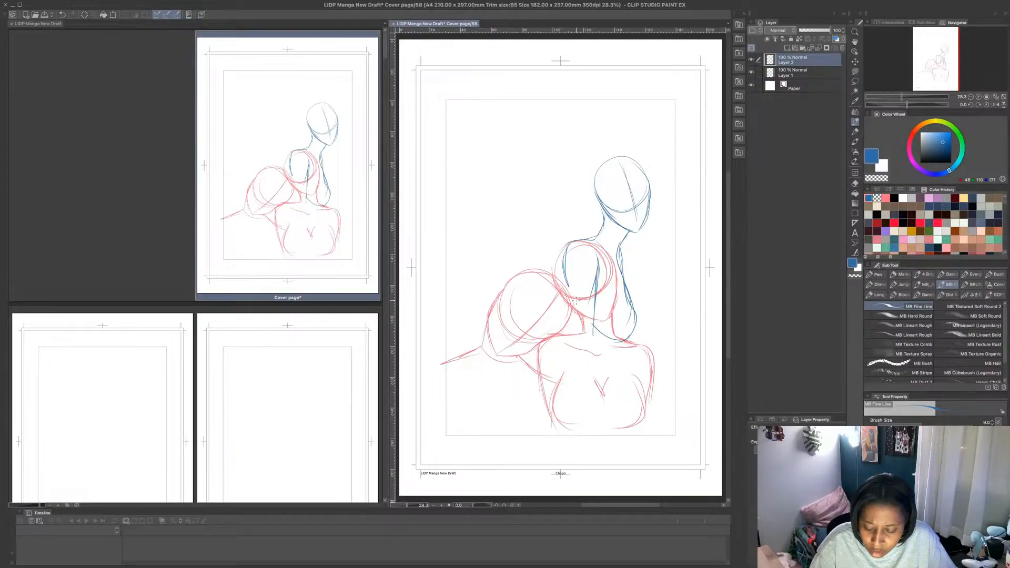
mouse_move(567, 297)
mouse_down()
mouse_move(566, 266)
mouse_move(568, 339)
mouse_up()
mouse_move(565, 271)
mouse_down()
mouse_move(559, 356)
mouse_move(557, 318)
mouse_move(609, 363)
mouse_up()
- Transform the blue figure's layer to move it up and to the right, clear of the second figure's face
click(113, 15)
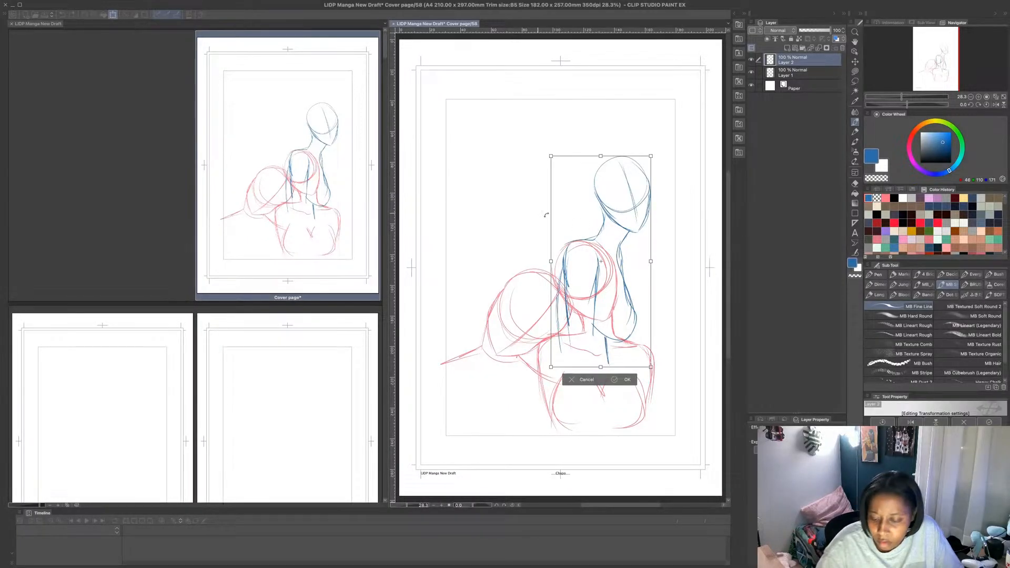
drag(639, 251, 660, 220)
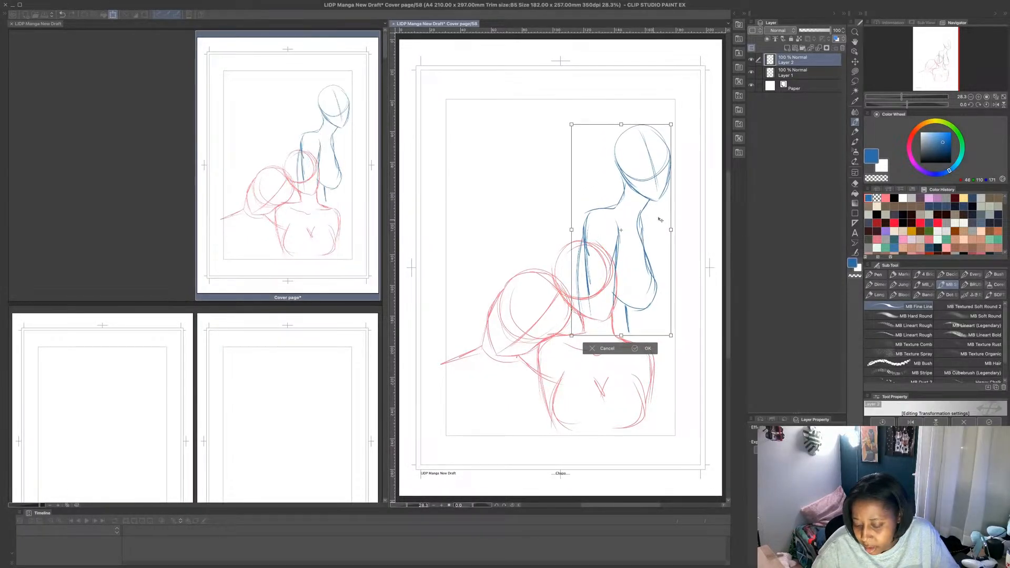
key(ctrl+z)
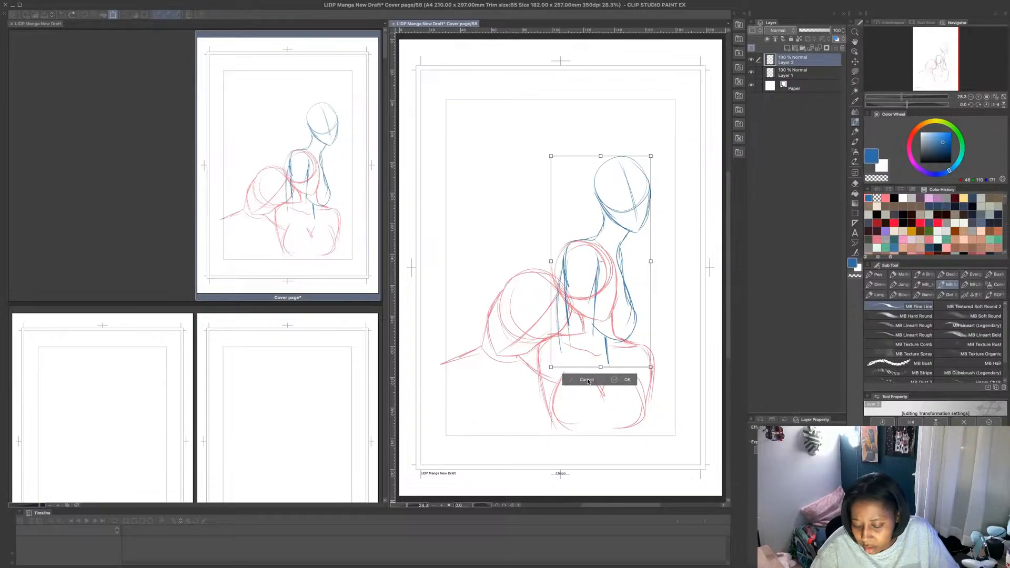
drag(589, 381, 618, 342)
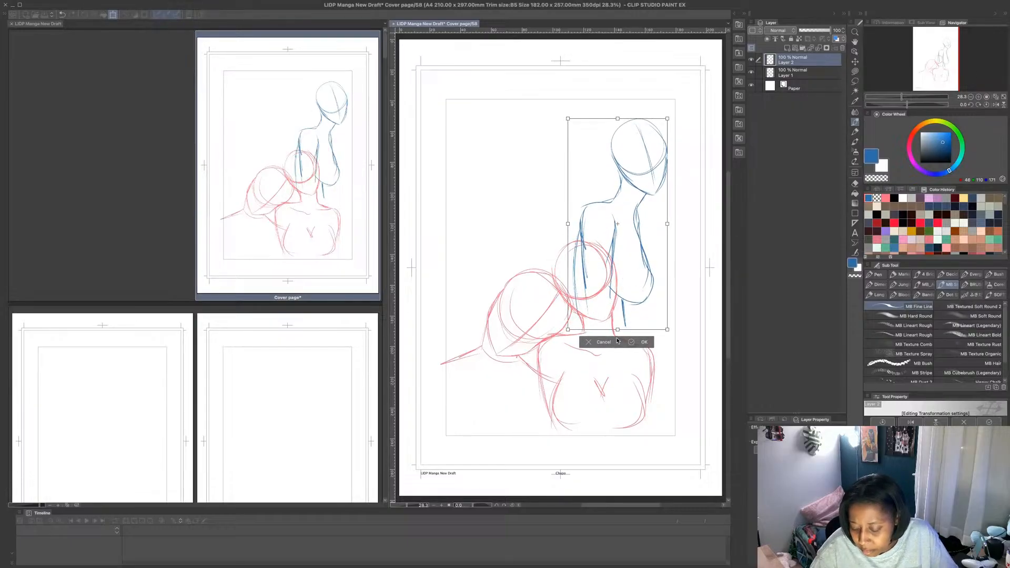
click(642, 342)
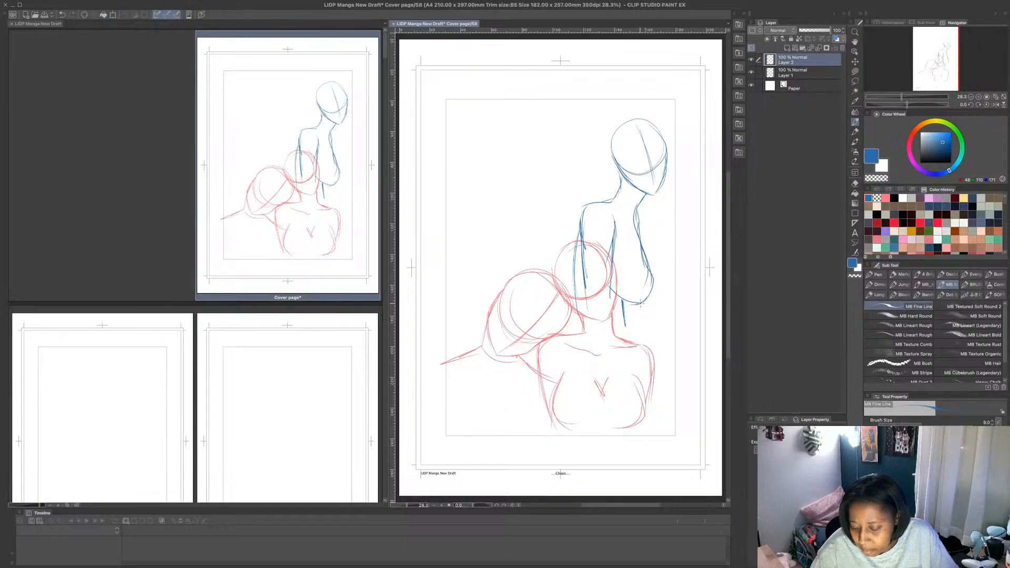
- Erase the blue figure's shoulders, arm and torso with a transparent Lasso fill, keeping its head and neck lines, and return to MB Fine Line
click(855, 71)
mouse_move(638, 224)
mouse_down()
mouse_move(667, 305)
mouse_move(579, 210)
mouse_up()
drag(651, 228, 635, 221)
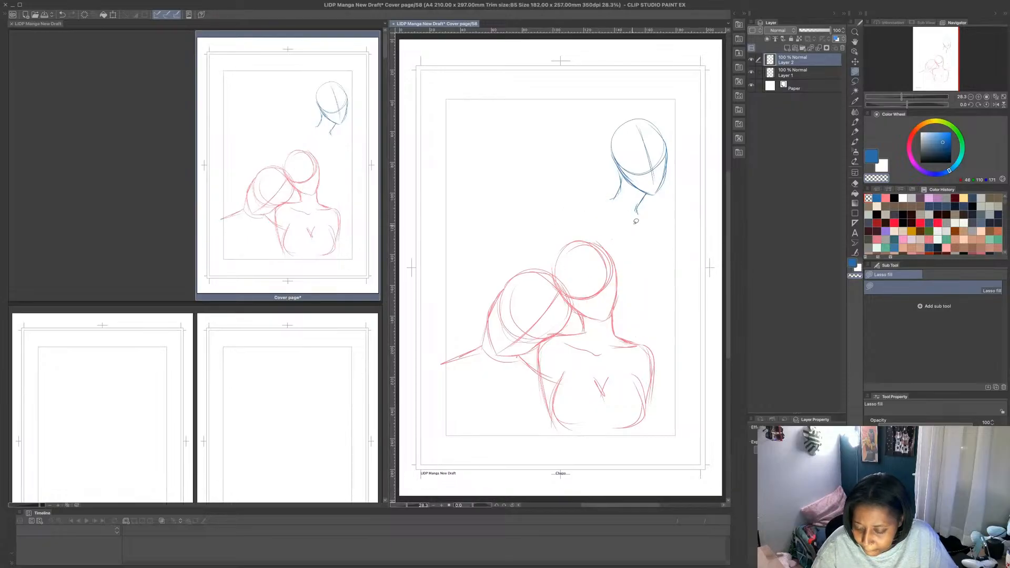
click(856, 122)
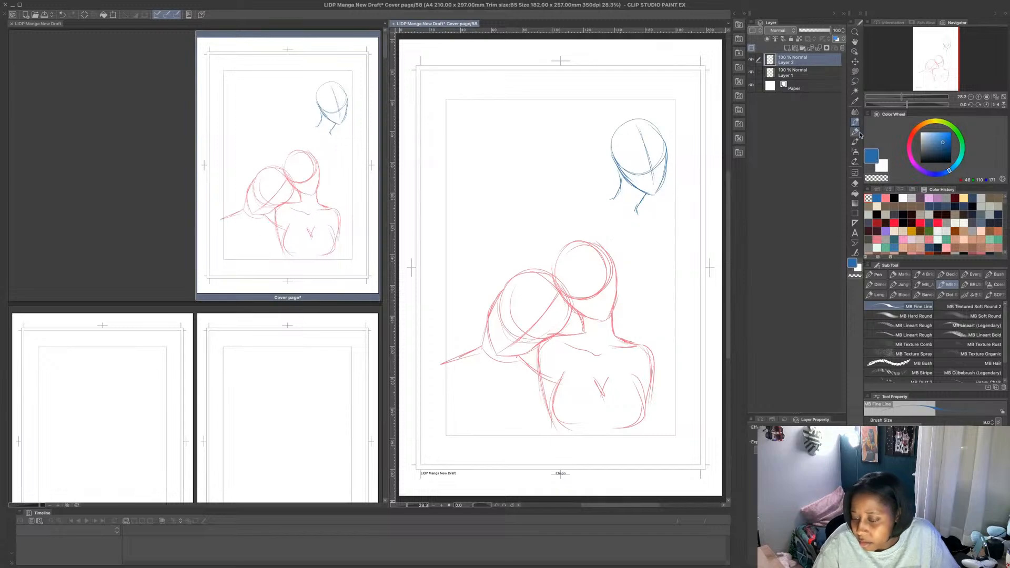
mouse_move(631, 215)
mouse_down()
mouse_move(598, 318)
mouse_move(610, 299)
mouse_up()
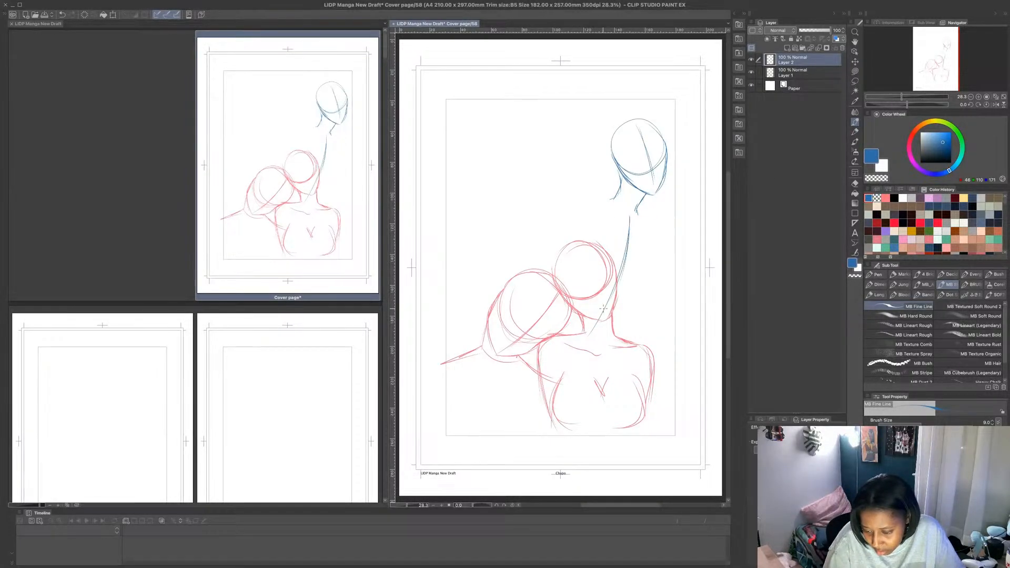
key(ctrl+z)
key(ctrl+z)
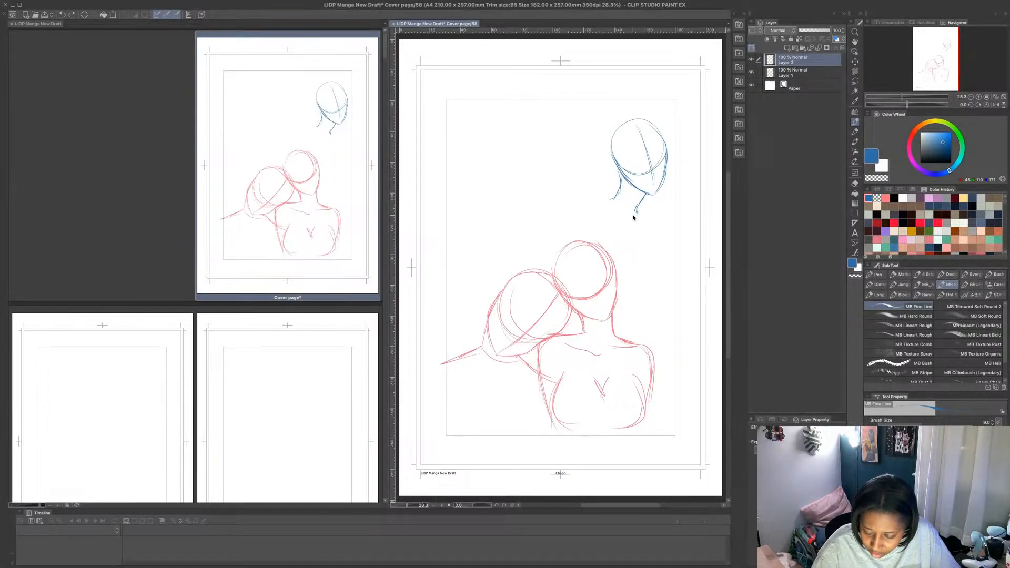
- Sketch the blue figure's oval ribcage below the neck, with chest, back and inner arm contours running behind the red head
drag(639, 222, 631, 298)
mouse_move(604, 207)
mouse_down()
mouse_move(586, 236)
mouse_move(646, 243)
mouse_move(640, 270)
mouse_up()
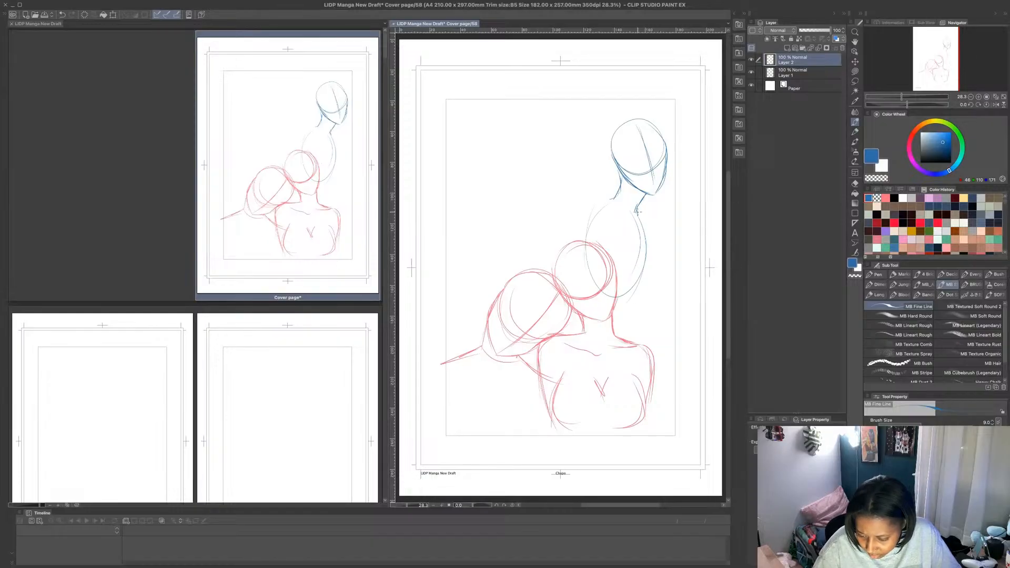
mouse_move(637, 212)
mouse_down()
mouse_move(659, 263)
mouse_move(652, 285)
mouse_move(664, 266)
mouse_move(650, 284)
mouse_up()
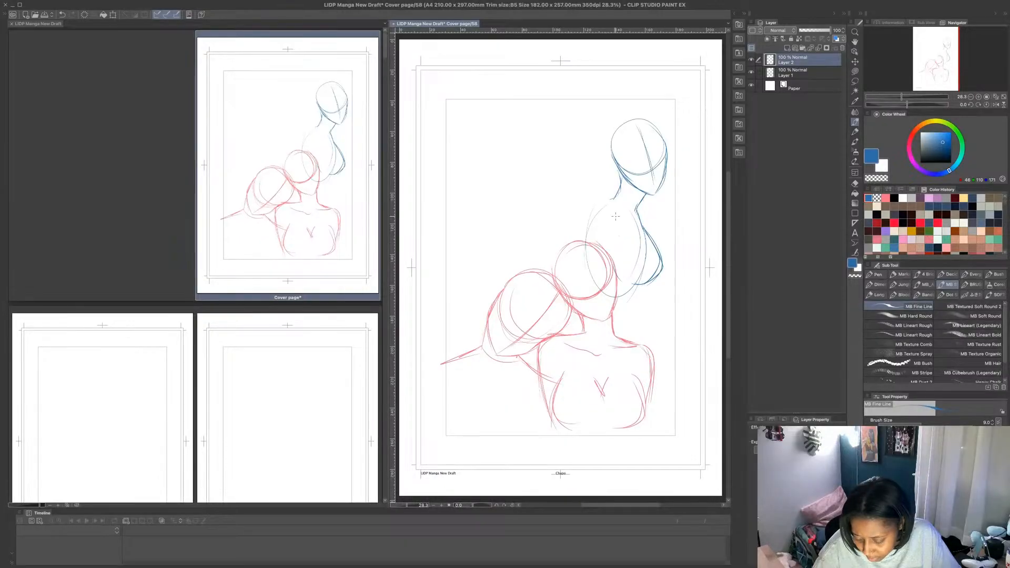
mouse_move(613, 202)
mouse_down()
mouse_move(622, 234)
mouse_move(602, 289)
mouse_up()
mouse_move(594, 221)
mouse_down()
mouse_move(581, 281)
mouse_move(633, 283)
mouse_move(615, 316)
mouse_up()
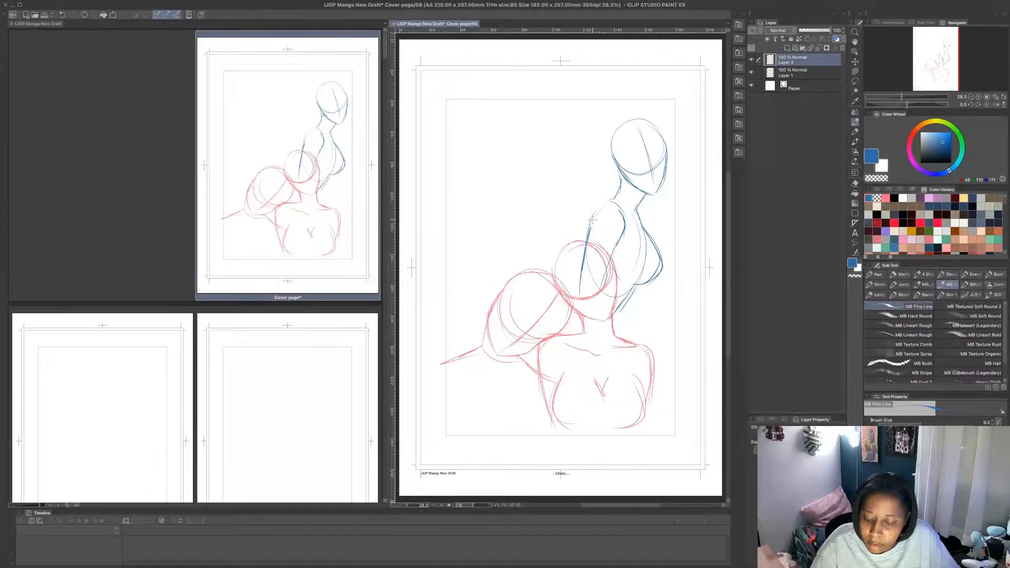
- Outline the blue figure's shoulder and outer upper arm, and strengthen the neck line running into the chest
mouse_move(615, 194)
mouse_down()
mouse_move(588, 223)
mouse_move(591, 213)
mouse_up()
mouse_move(592, 212)
mouse_down()
mouse_move(588, 254)
mouse_move(587, 242)
mouse_up()
drag(618, 191, 595, 212)
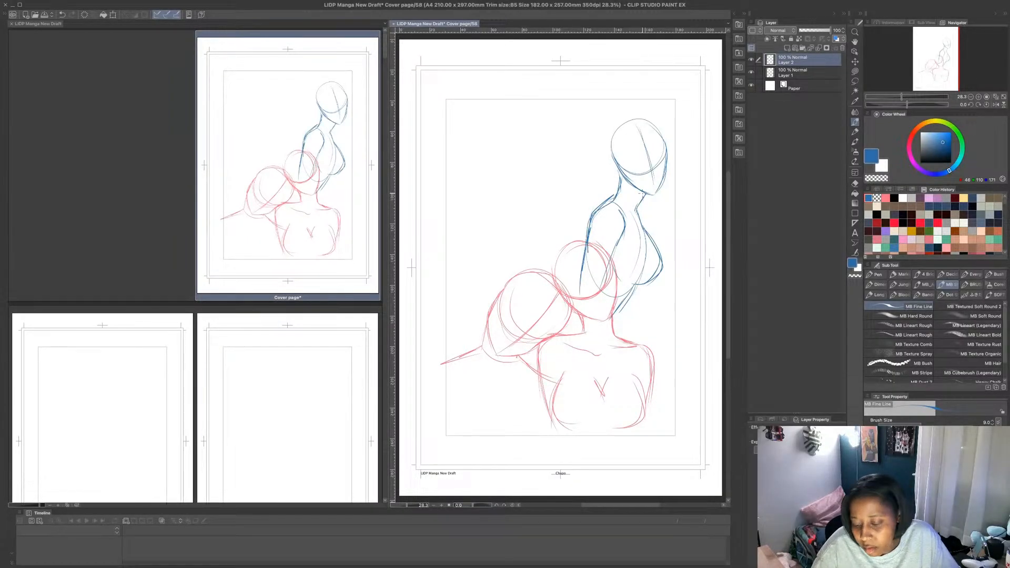
mouse_move(651, 190)
mouse_down()
mouse_move(638, 206)
mouse_move(645, 227)
mouse_up()
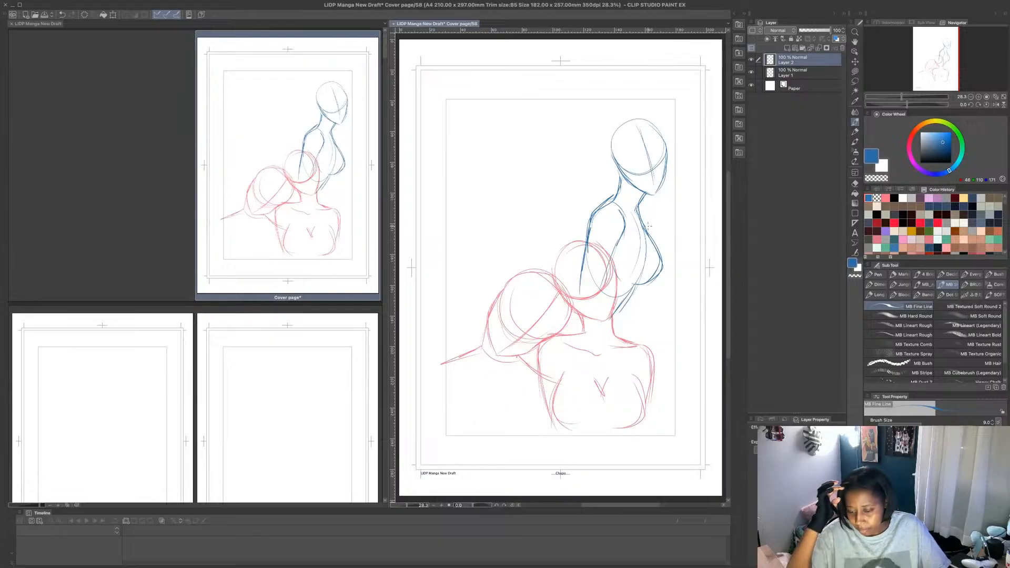
- Add a new layer and sketch a fourth figure's head and neck in dark purple, above the leaning red figure
click(920, 198)
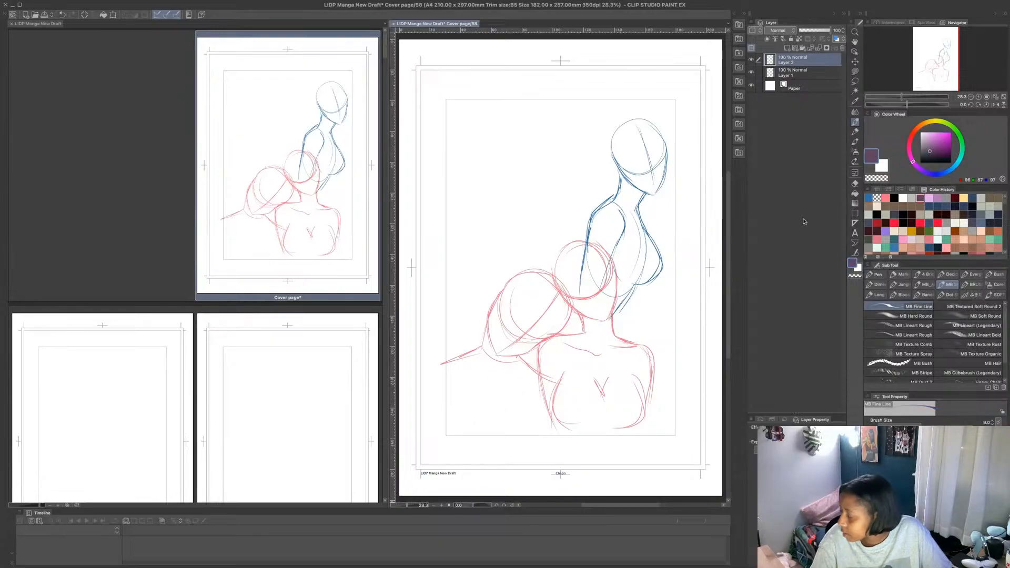
click(796, 48)
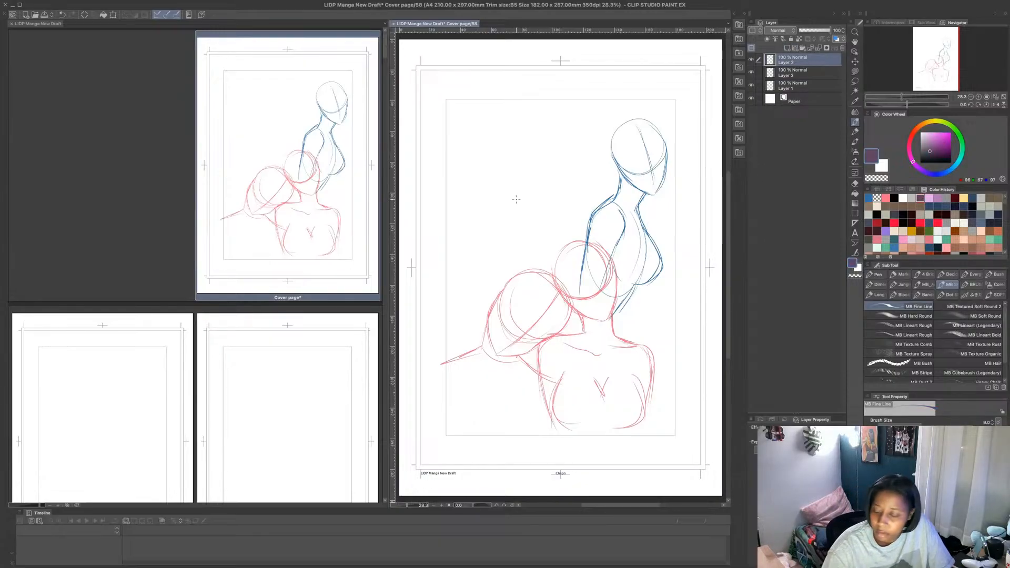
mouse_move(503, 181)
mouse_down()
mouse_move(514, 232)
mouse_move(514, 223)
mouse_move(533, 231)
mouse_move(553, 205)
mouse_move(548, 172)
mouse_move(512, 164)
mouse_move(513, 217)
mouse_move(520, 160)
mouse_up()
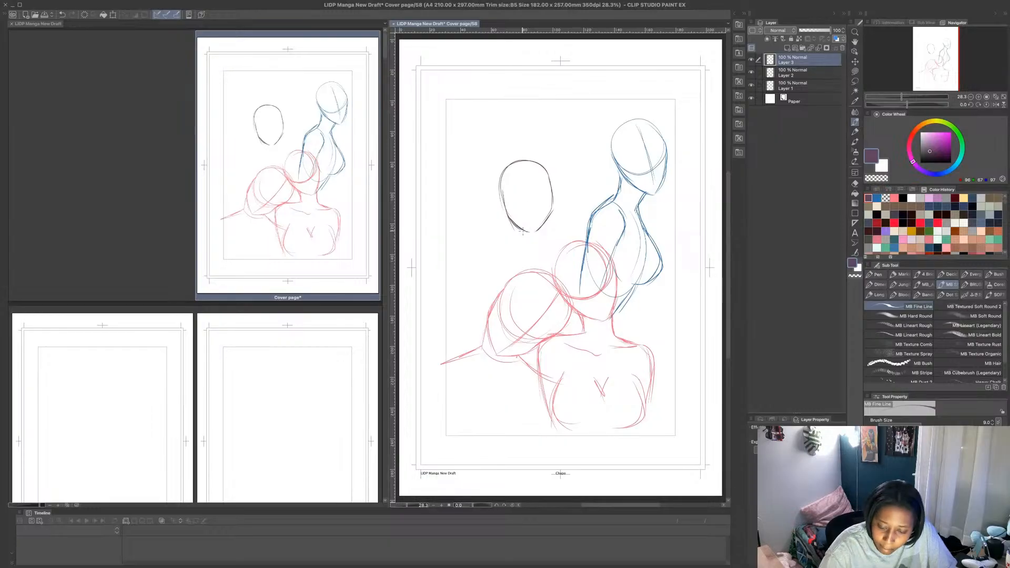
drag(519, 225, 527, 245)
mouse_move(522, 228)
mouse_down()
mouse_move(521, 239)
mouse_move(543, 245)
mouse_up()
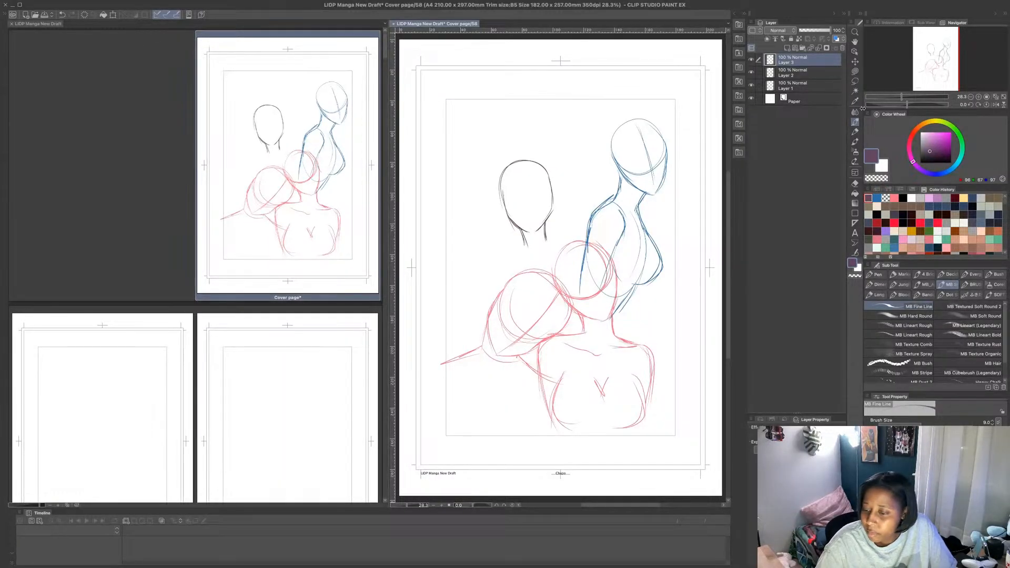
- Transform the purple head's layer to move it up and slightly to the left
click(113, 14)
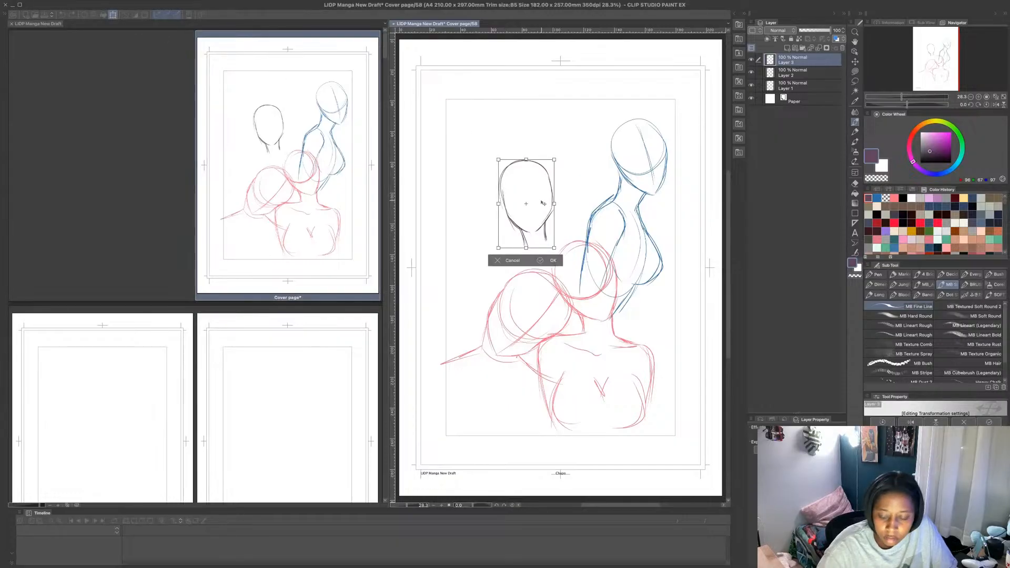
drag(543, 203, 530, 167)
key(Return)
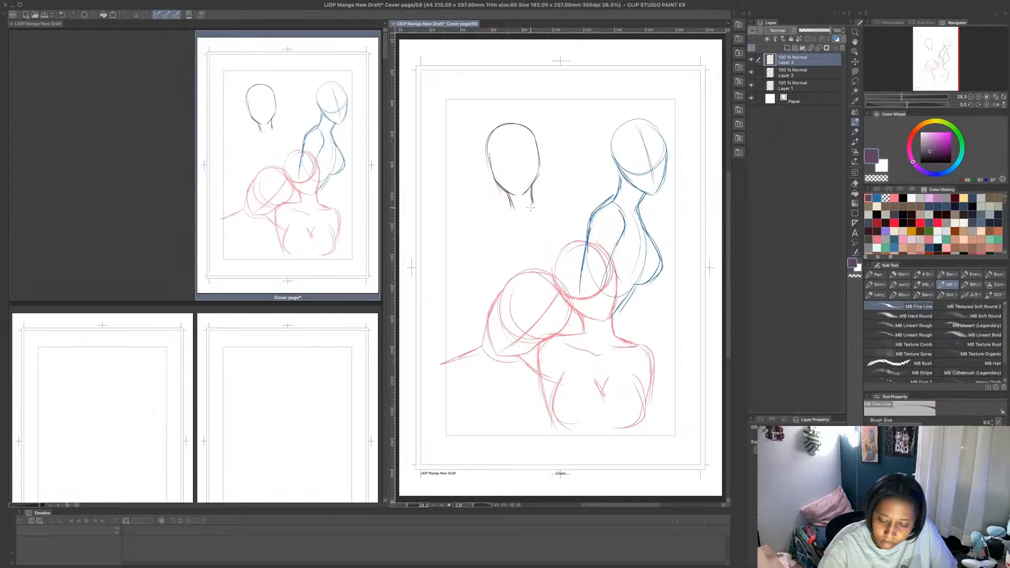
- Sketch the purple figure's ribcage, shoulder joints and bent arm, with its hand on top of the second red figure's head
mouse_move(531, 208)
mouse_down()
mouse_move(509, 221)
mouse_move(559, 259)
mouse_move(529, 202)
mouse_move(553, 295)
mouse_move(534, 201)
mouse_move(550, 294)
mouse_move(542, 210)
mouse_move(508, 215)
mouse_up()
mouse_move(535, 210)
mouse_down()
mouse_move(545, 201)
mouse_move(542, 211)
mouse_up()
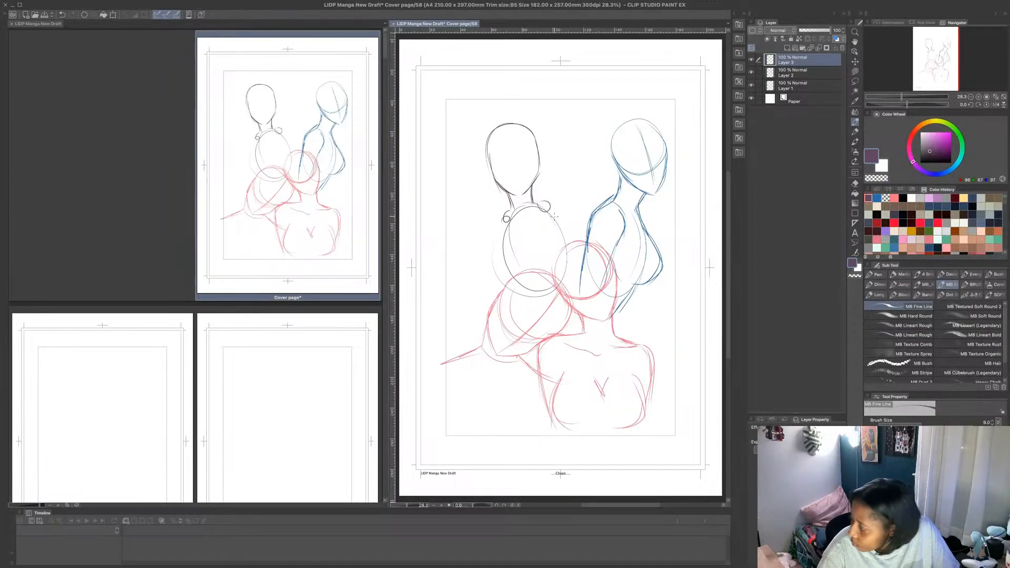
mouse_move(556, 207)
mouse_down()
mouse_move(634, 266)
mouse_move(569, 238)
mouse_move(556, 247)
mouse_move(579, 257)
mouse_move(585, 242)
mouse_move(623, 258)
mouse_up()
mouse_move(556, 266)
mouse_down()
mouse_move(571, 256)
mouse_move(553, 277)
mouse_move(562, 259)
mouse_up()
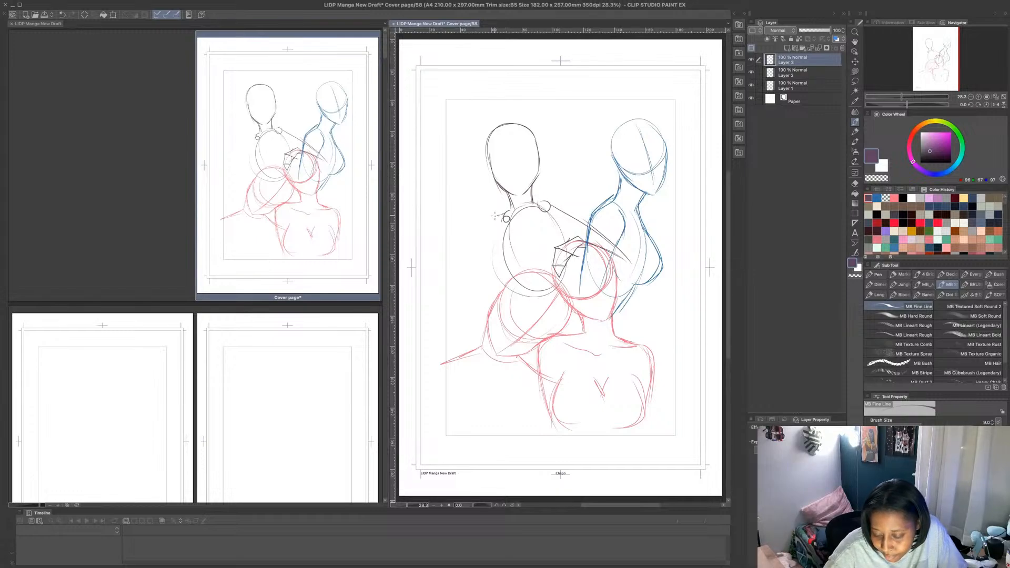
- Sketch the purple figure's other arm as a long line down beside the leaning red figure, ending in a blocky hand
drag(495, 216, 470, 292)
drag(486, 258, 447, 352)
mouse_move(456, 330)
mouse_down()
mouse_move(475, 292)
mouse_move(468, 307)
mouse_move(483, 240)
mouse_move(509, 212)
mouse_up()
mouse_move(449, 354)
mouse_down()
mouse_move(441, 365)
mouse_move(471, 348)
mouse_move(463, 383)
mouse_move(440, 364)
mouse_move(464, 354)
mouse_up()
drag(466, 351, 464, 386)
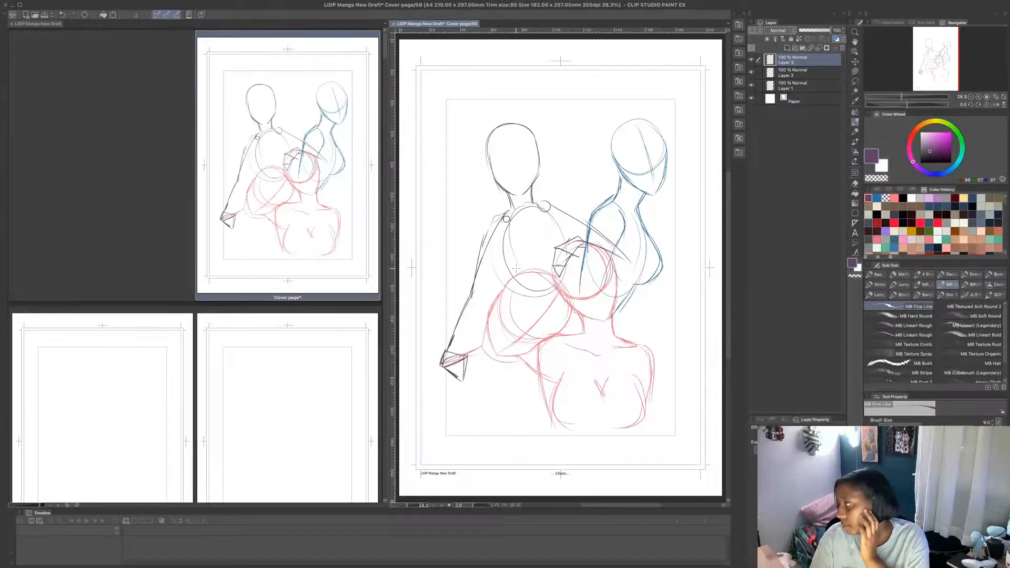
- Outline both of the purple figure's shoulders and the upper contour of its bent arm
drag(497, 212, 483, 213)
mouse_move(483, 212)
mouse_down()
mouse_move(479, 254)
mouse_move(481, 223)
mouse_up()
mouse_move(532, 202)
mouse_down()
mouse_move(558, 190)
mouse_move(624, 251)
mouse_up()
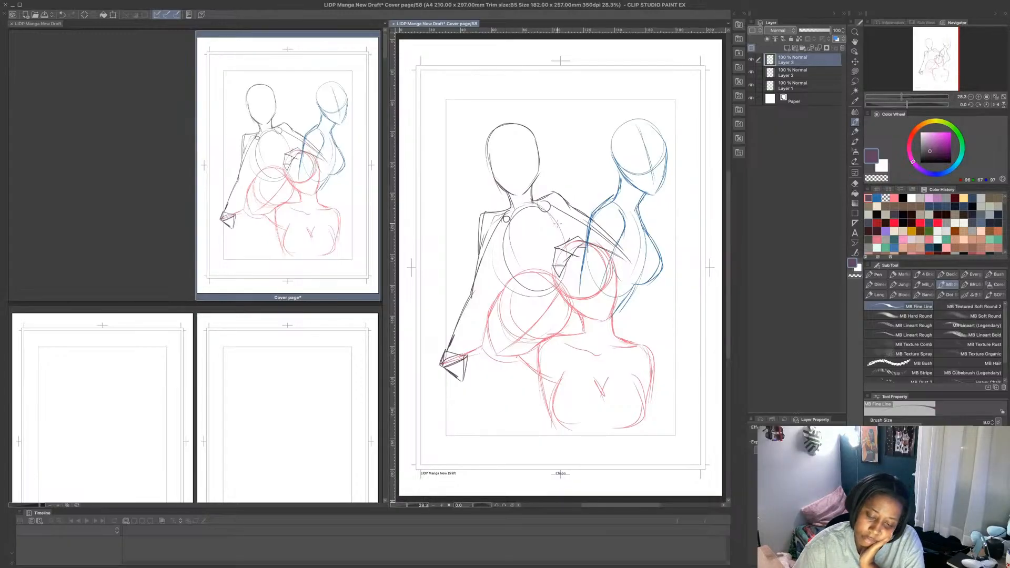
- Outline the lower edge of the purple figure's bent arm, its elbow and its forearm above the red head
mouse_move(557, 224)
mouse_down()
mouse_move(598, 246)
mouse_move(619, 236)
mouse_move(595, 247)
mouse_up()
mouse_move(595, 251)
mouse_down()
mouse_move(625, 265)
mouse_move(633, 237)
mouse_up()
drag(590, 241, 633, 238)
mouse_move(607, 241)
mouse_down()
mouse_move(626, 233)
mouse_move(612, 234)
mouse_up()
drag(606, 230, 618, 237)
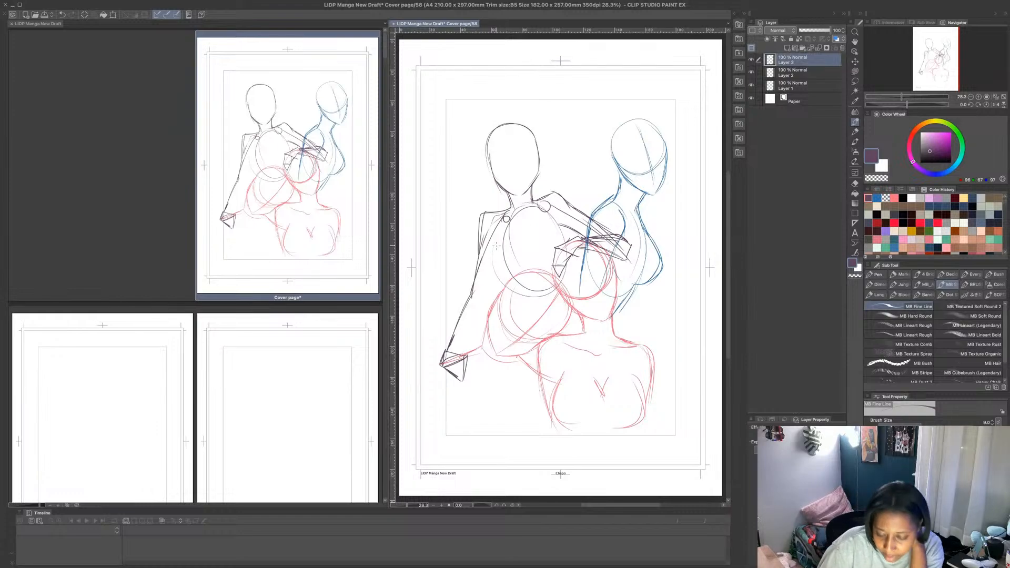
- Erase the purple figure's lowered arm, hand and nearby construction lines with a transparent Lasso fill, and return to MB Fine Line
click(855, 72)
click(869, 180)
mouse_move(512, 209)
mouse_down()
mouse_move(473, 363)
mouse_move(473, 251)
mouse_move(508, 207)
mouse_up()
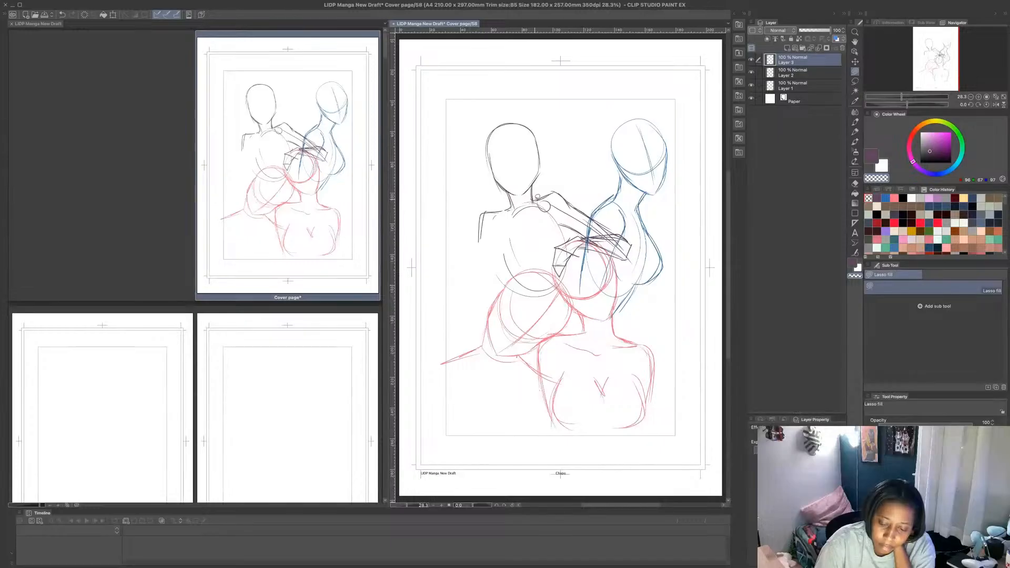
click(855, 121)
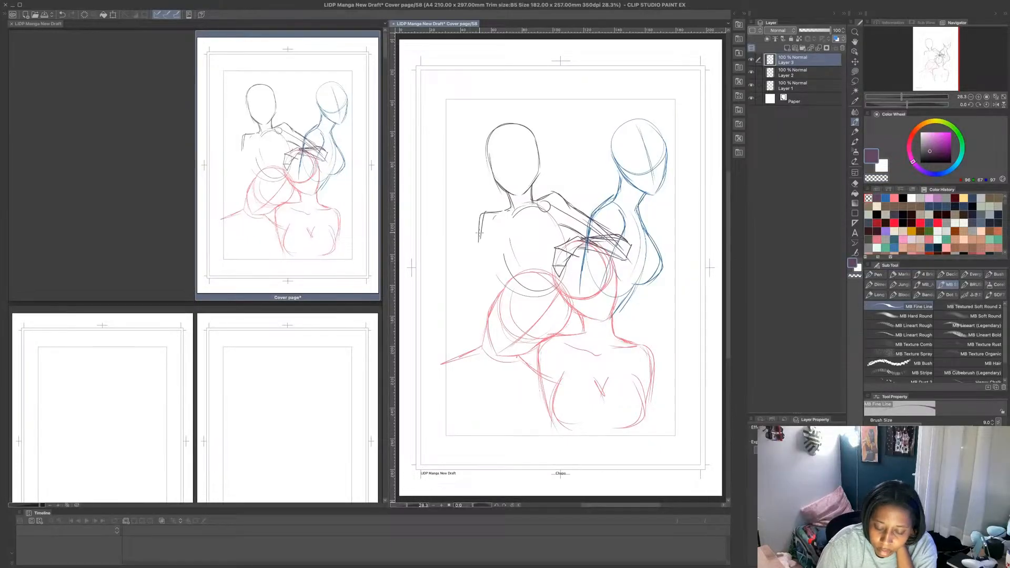
- Redraw the purple figure's lowered arm with a resting hand, and add the side contours of its torso
drag(482, 222, 480, 245)
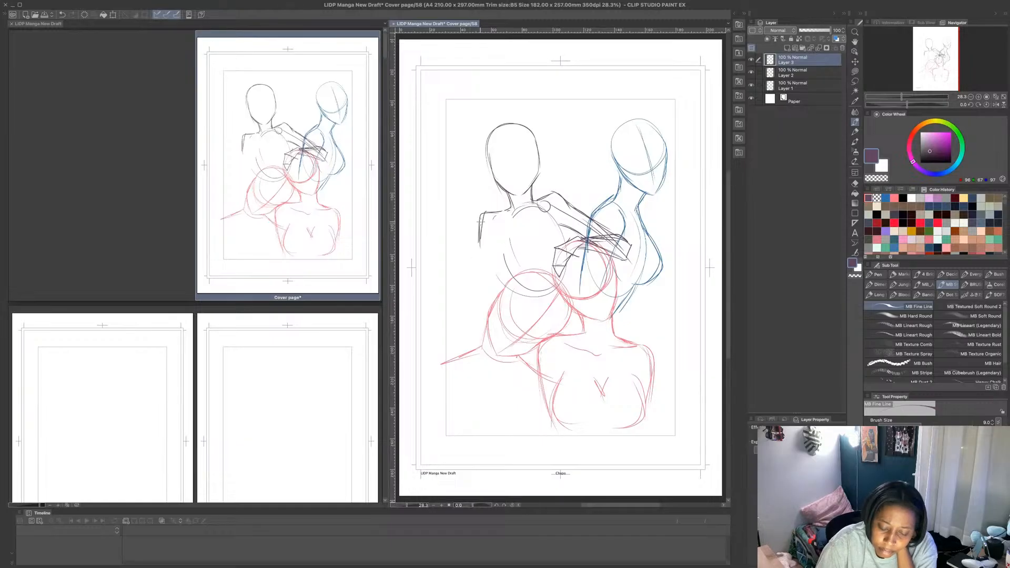
mouse_move(483, 246)
mouse_down()
mouse_move(481, 281)
mouse_move(455, 345)
mouse_move(441, 354)
mouse_move(441, 375)
mouse_move(456, 356)
mouse_up()
drag(453, 363, 468, 353)
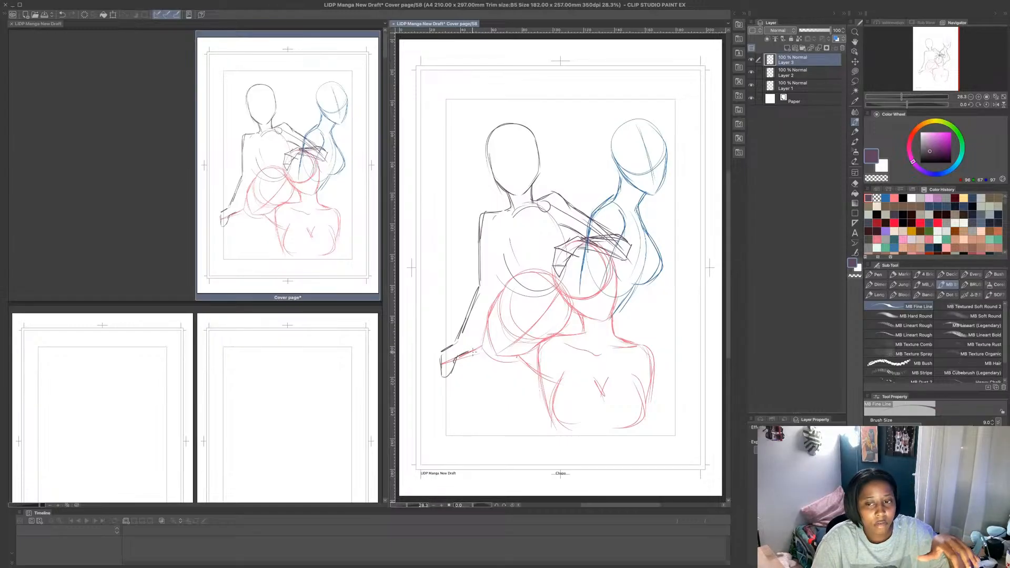
mouse_move(472, 345)
mouse_down()
mouse_move(483, 342)
mouse_move(472, 355)
mouse_move(490, 312)
mouse_move(481, 326)
mouse_up()
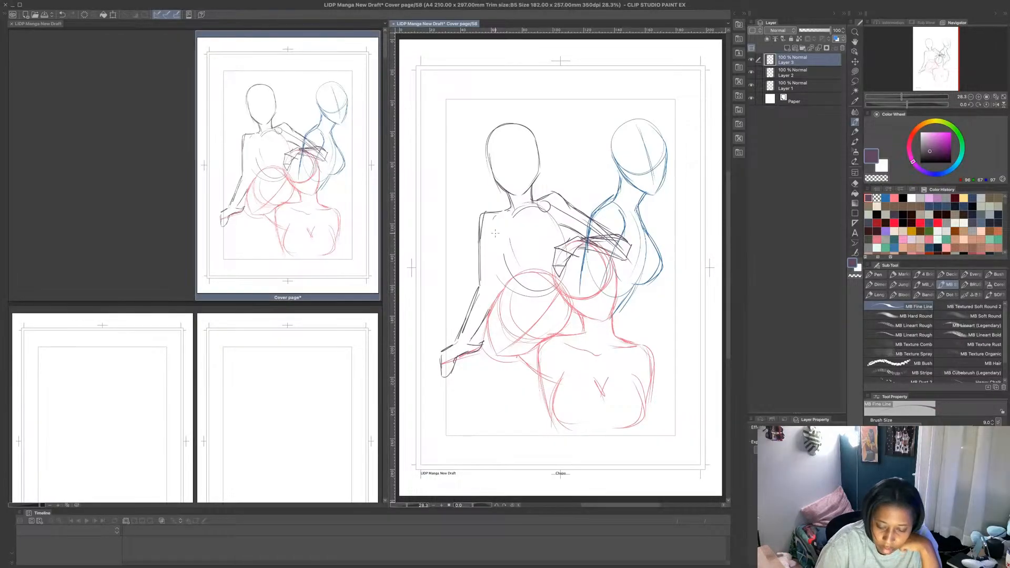
drag(496, 240, 509, 283)
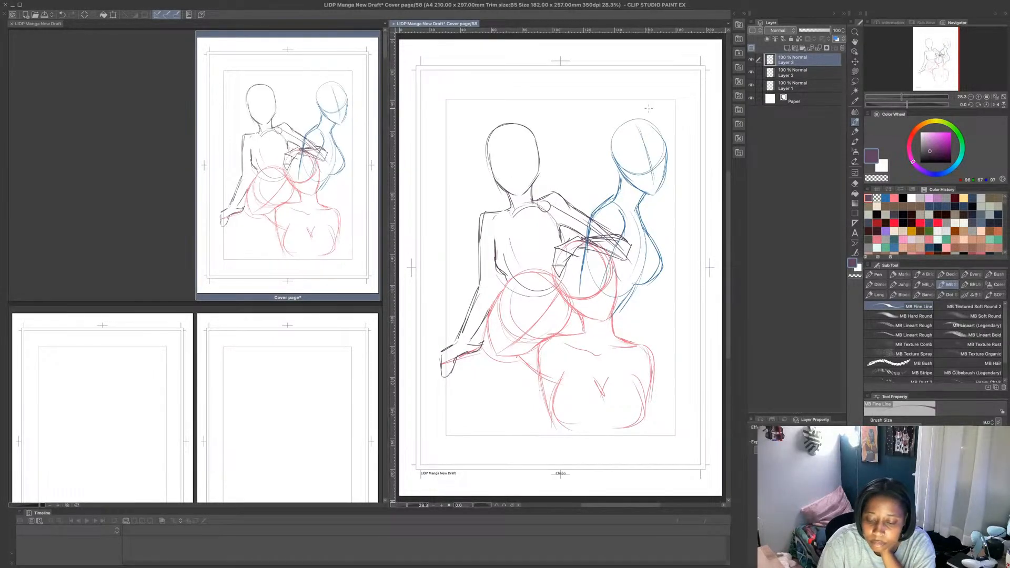
- Hide Layer 2, add a new layer above it, and sketch a new blue head and jaw turned toward the purple figure
click(800, 76)
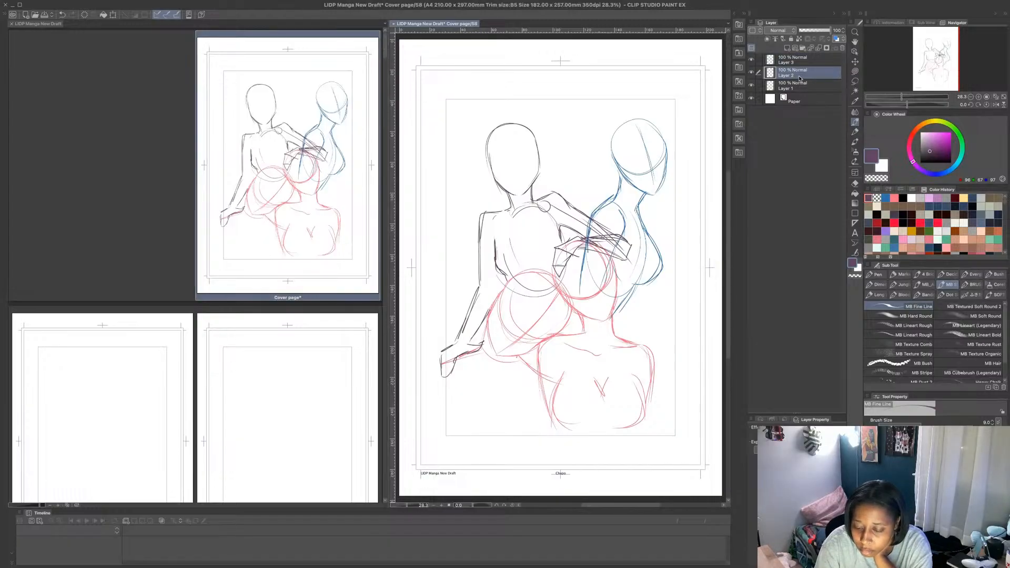
click(752, 72)
click(787, 48)
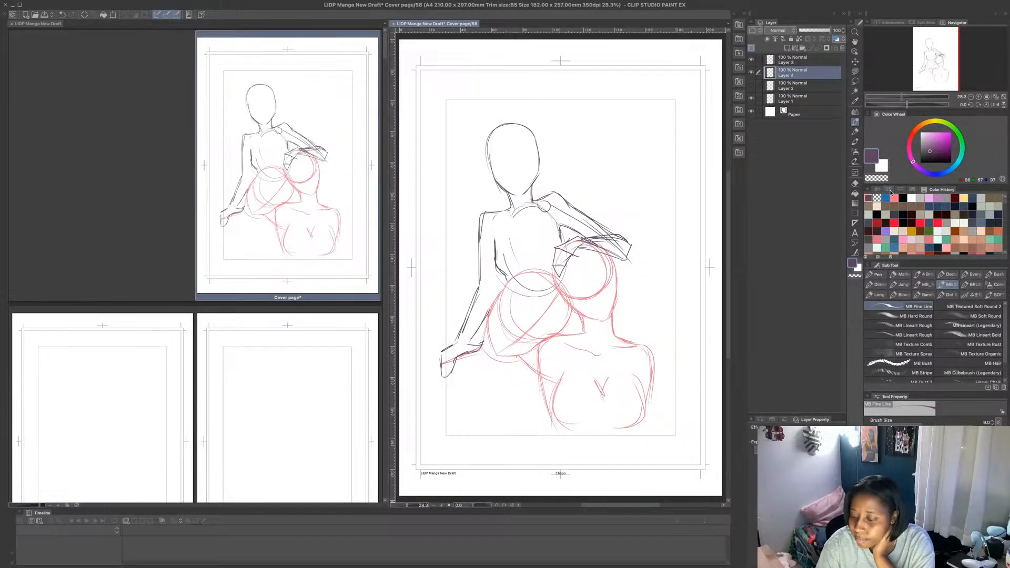
click(886, 198)
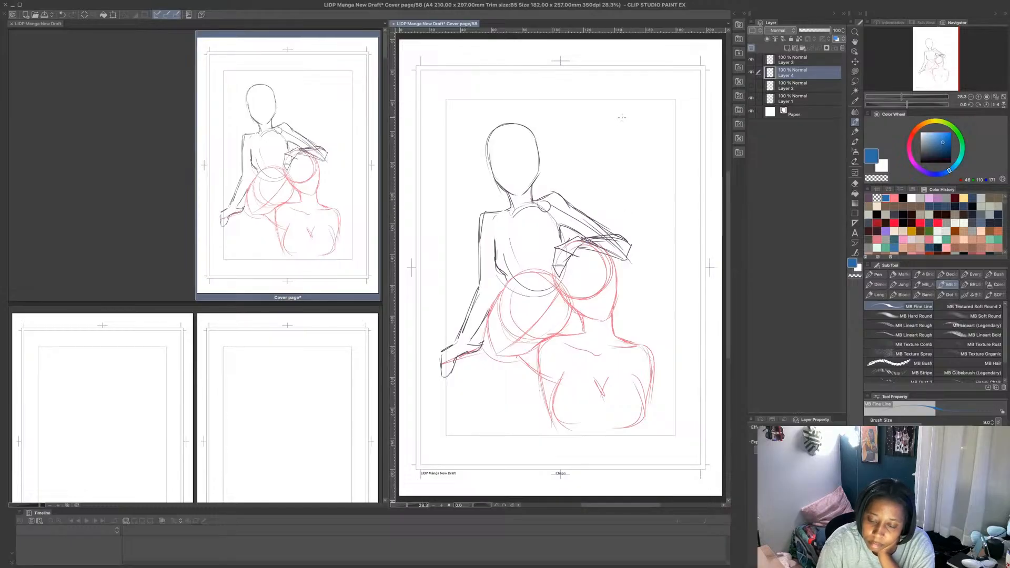
mouse_move(622, 112)
mouse_down()
mouse_move(599, 153)
mouse_move(611, 112)
mouse_move(634, 164)
mouse_move(604, 176)
mouse_move(603, 149)
mouse_move(594, 178)
mouse_move(626, 171)
mouse_move(595, 180)
mouse_move(626, 186)
mouse_move(606, 187)
mouse_up()
- Hide Layers 1 and 3 and sketch a tilted oval ribcage beneath the new blue head
click(751, 98)
click(751, 60)
mouse_move(583, 236)
mouse_down()
mouse_move(608, 270)
mouse_move(627, 188)
mouse_move(597, 277)
mouse_move(641, 209)
mouse_move(602, 187)
mouse_move(572, 274)
mouse_up()
drag(595, 210, 576, 273)
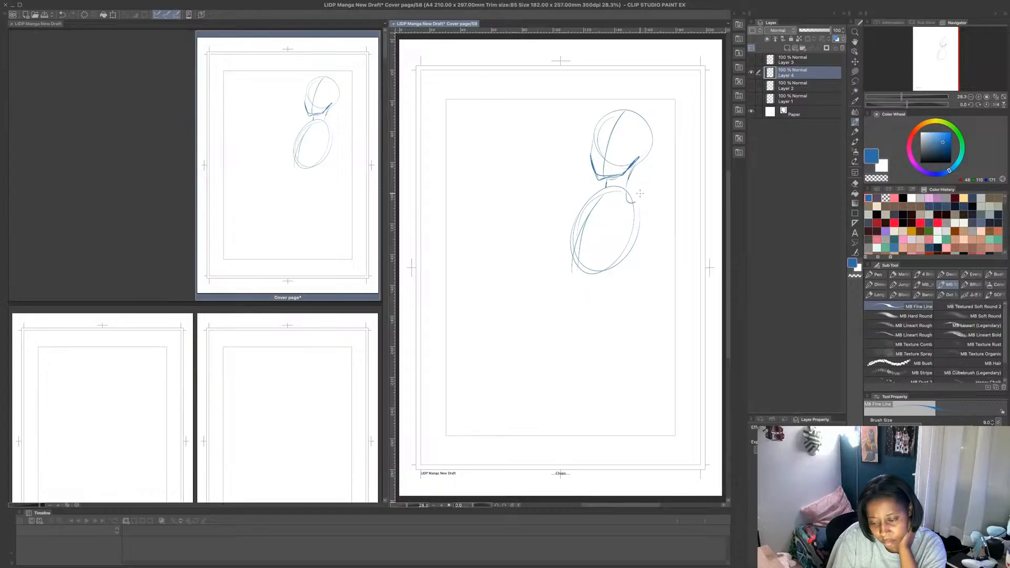
- Sketch the blue figure's near shoulder joint and the construction lines of both arms folded across the chest
mouse_move(640, 194)
mouse_down()
mouse_move(632, 200)
mouse_move(655, 260)
mouse_up()
mouse_move(644, 213)
mouse_down()
mouse_move(653, 268)
mouse_move(583, 245)
mouse_up()
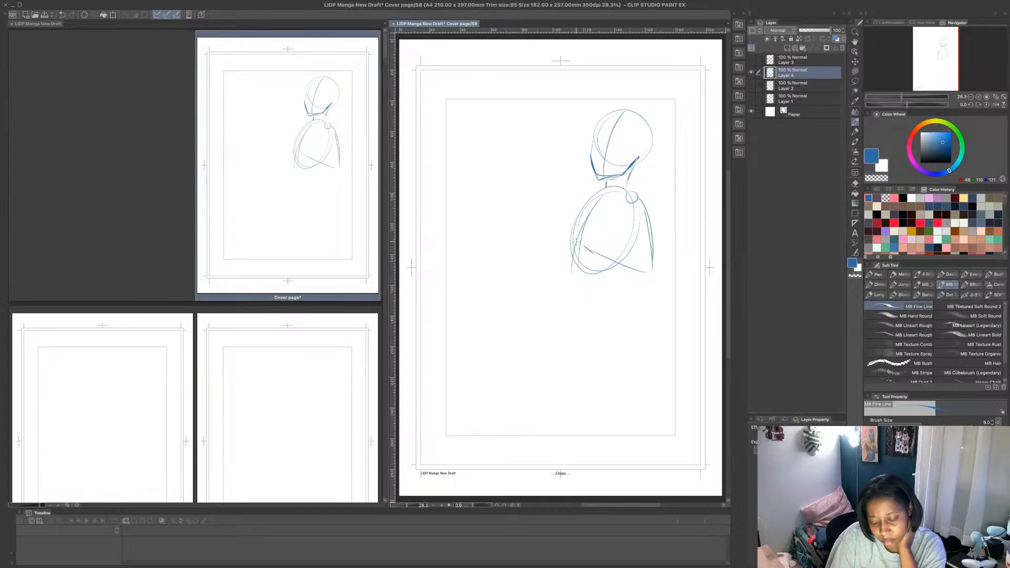
mouse_move(578, 198)
mouse_down()
mouse_move(550, 250)
mouse_move(564, 258)
mouse_move(631, 247)
mouse_up()
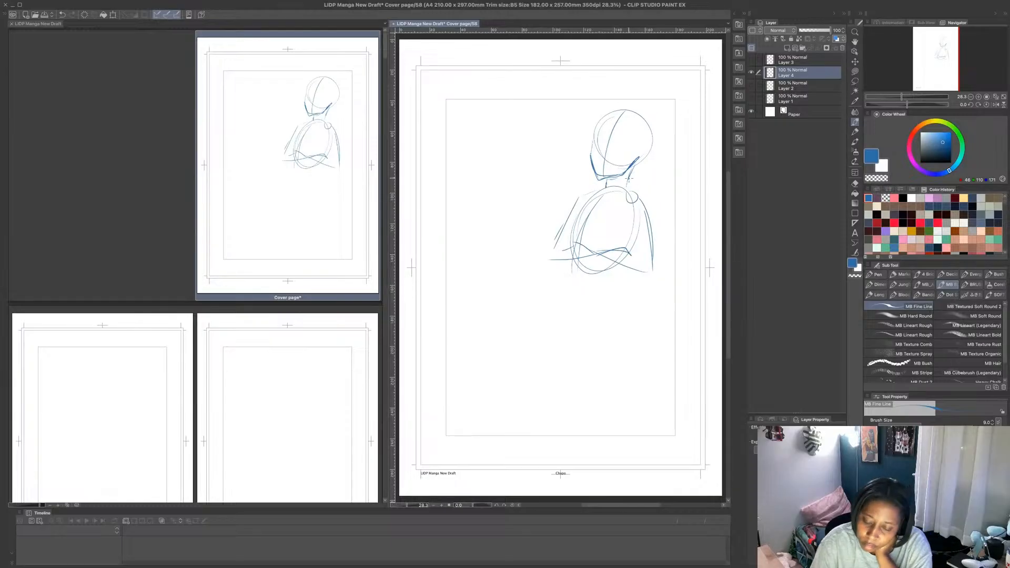
- Outline the blue figure's near shoulder, upper arm, elbow and folded forearm
drag(631, 188, 662, 193)
drag(662, 199, 658, 277)
drag(585, 248, 648, 278)
drag(588, 243, 648, 260)
drag(643, 260, 639, 226)
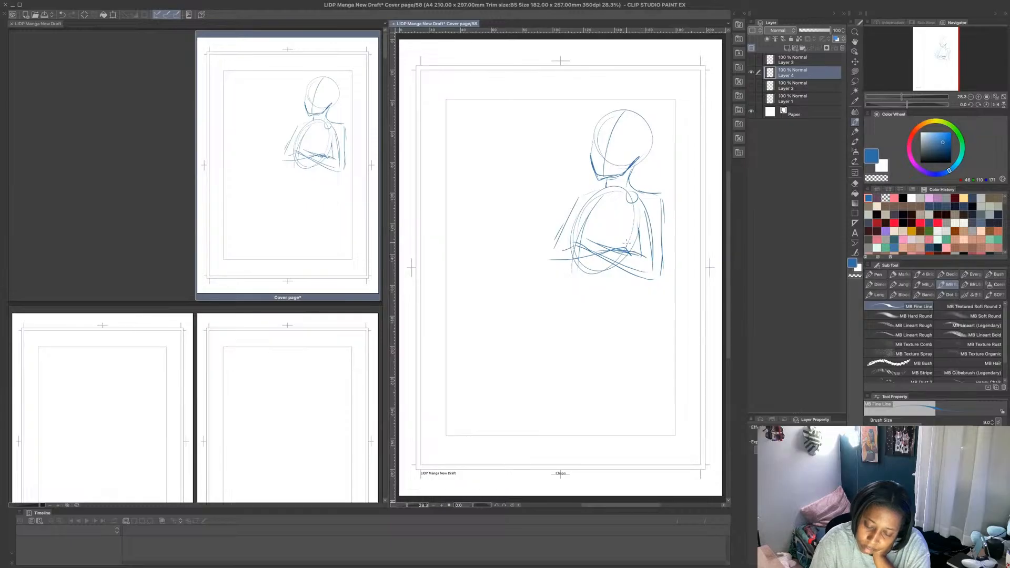
- Outline the blue figure's far elbow and the forearm crossing over the chest
drag(554, 248, 584, 237)
drag(579, 237, 625, 246)
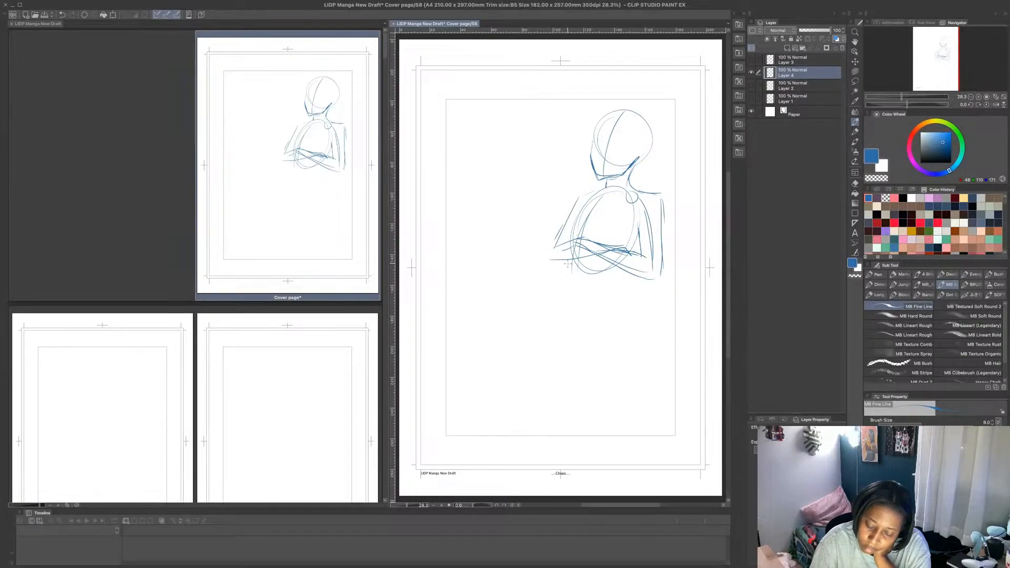
drag(565, 263, 587, 262)
- Add the blue figure's far upper arm contours and waist lines, and show Layers 1 and 3 again
mouse_move(572, 202)
mouse_down()
mouse_move(553, 243)
mouse_move(584, 199)
mouse_move(562, 247)
mouse_move(610, 201)
mouse_move(628, 248)
mouse_move(617, 297)
mouse_up()
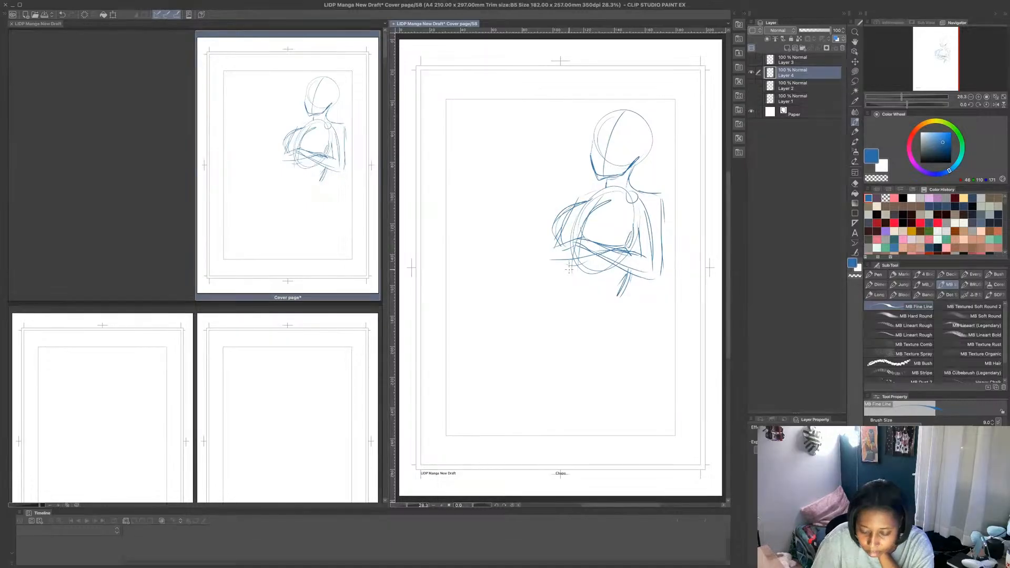
drag(570, 265, 566, 279)
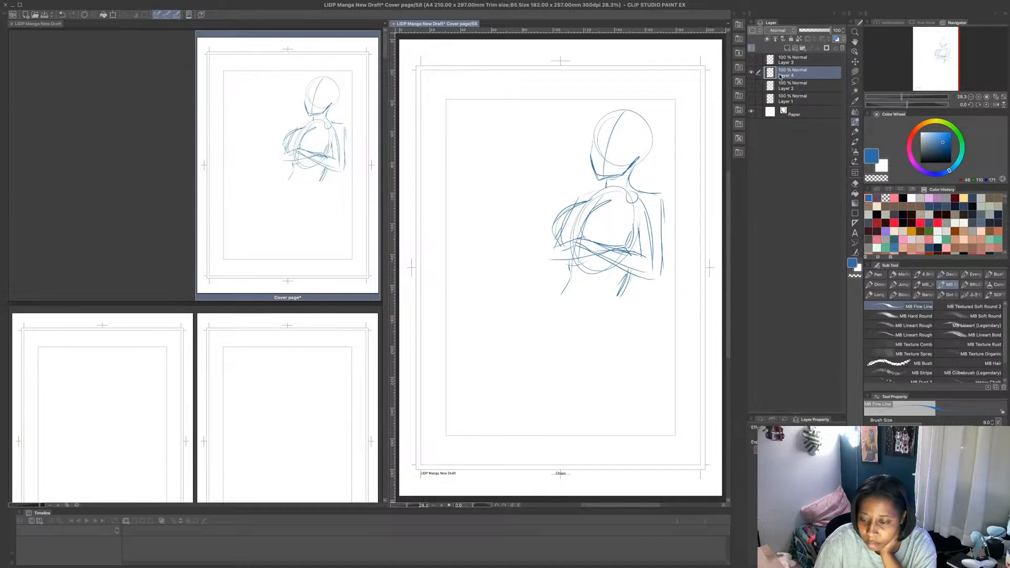
click(752, 98)
click(751, 59)
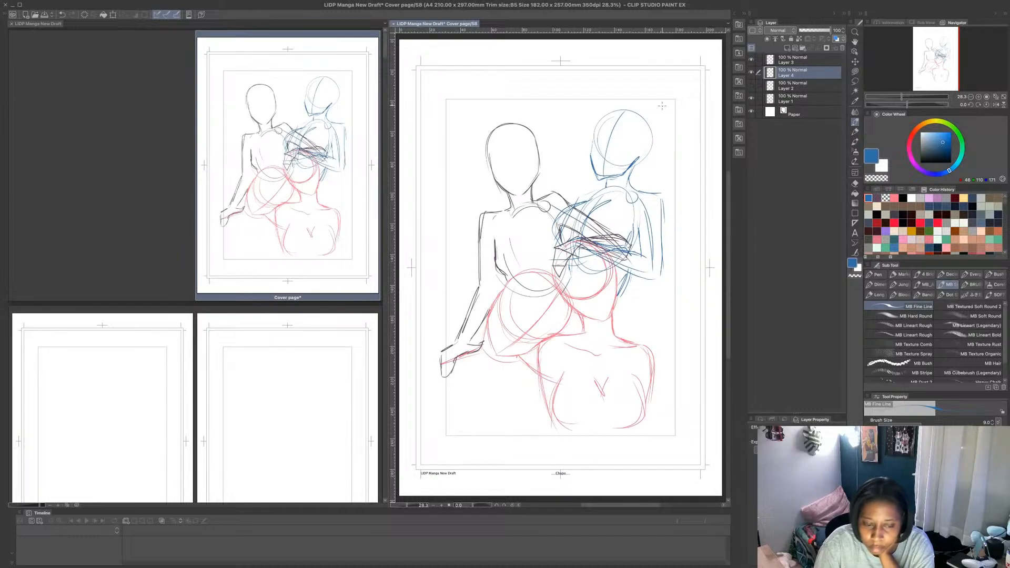
- Transform the blue figure, shifting it to the right of the black figure and enlarging it slightly
click(112, 14)
mouse_move(648, 187)
mouse_down()
mouse_move(651, 212)
mouse_move(657, 187)
mouse_up()
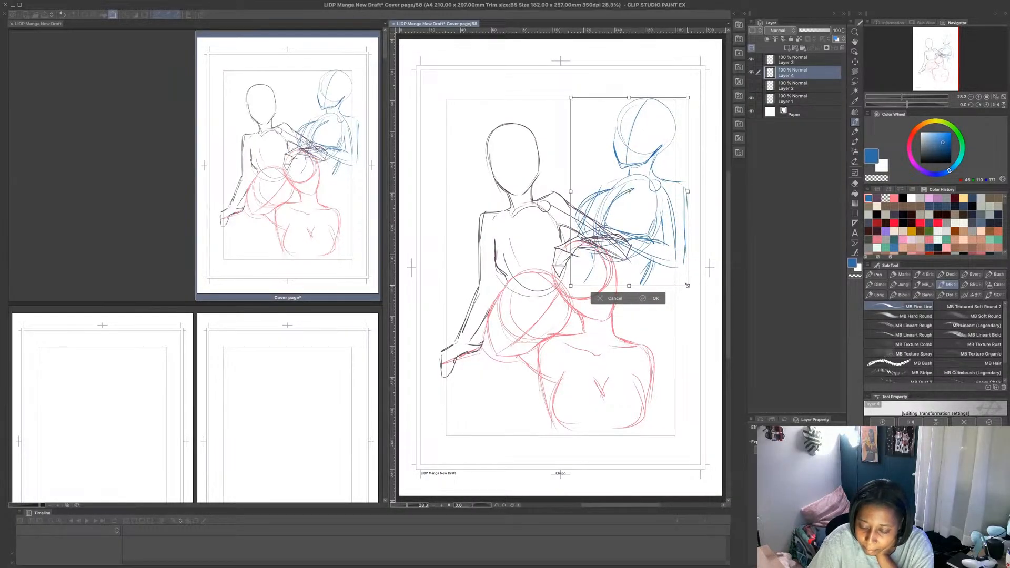
drag(687, 285, 695, 297)
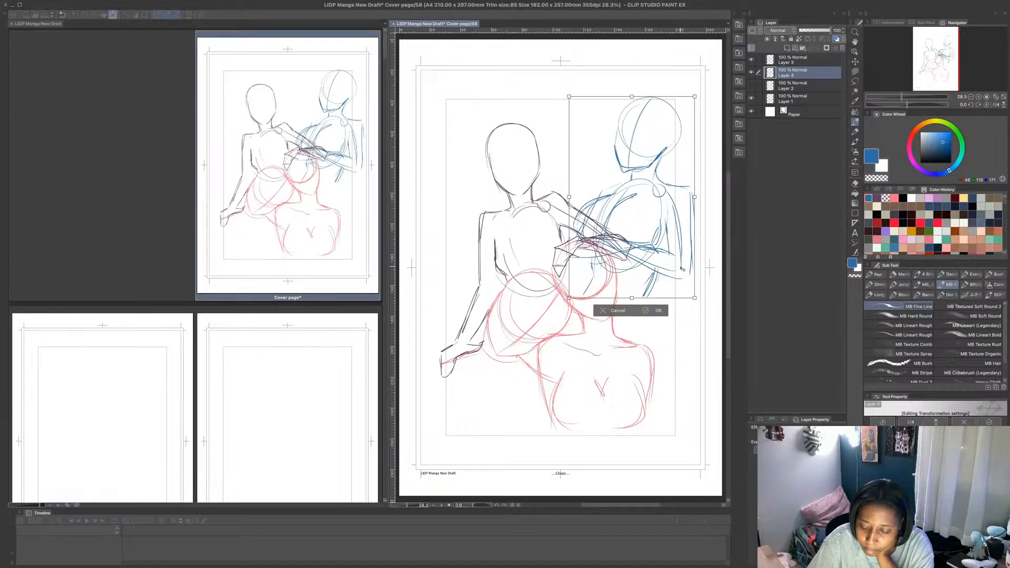
click(646, 310)
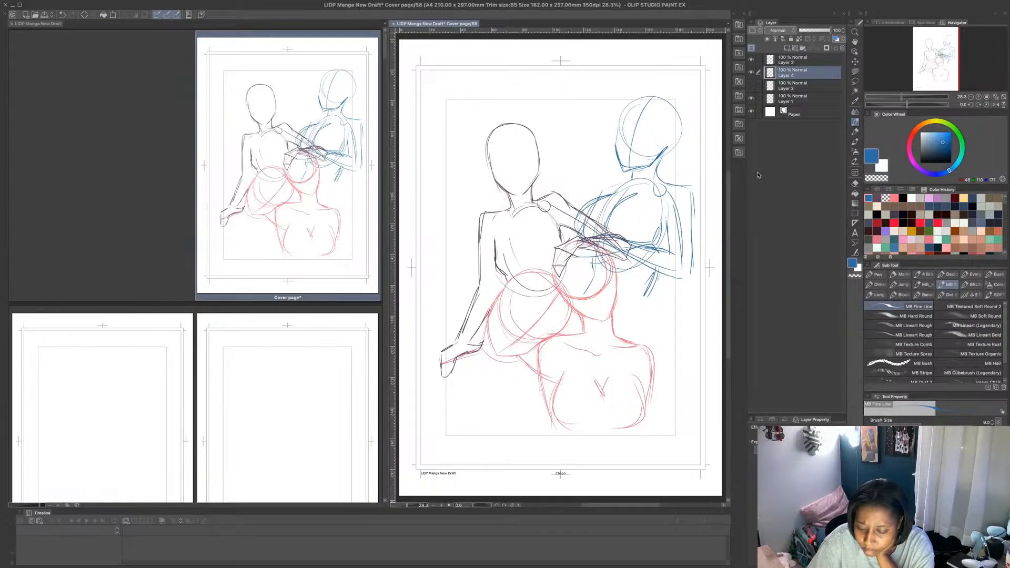
- Sketch the blue figure's waist and hip contour down beside the pink figure, and add a small mark on the face
mouse_move(658, 269)
mouse_down()
mouse_move(648, 303)
mouse_move(651, 287)
mouse_up()
mouse_move(647, 289)
mouse_down()
mouse_move(668, 262)
mouse_move(647, 305)
mouse_move(669, 340)
mouse_move(672, 382)
mouse_up()
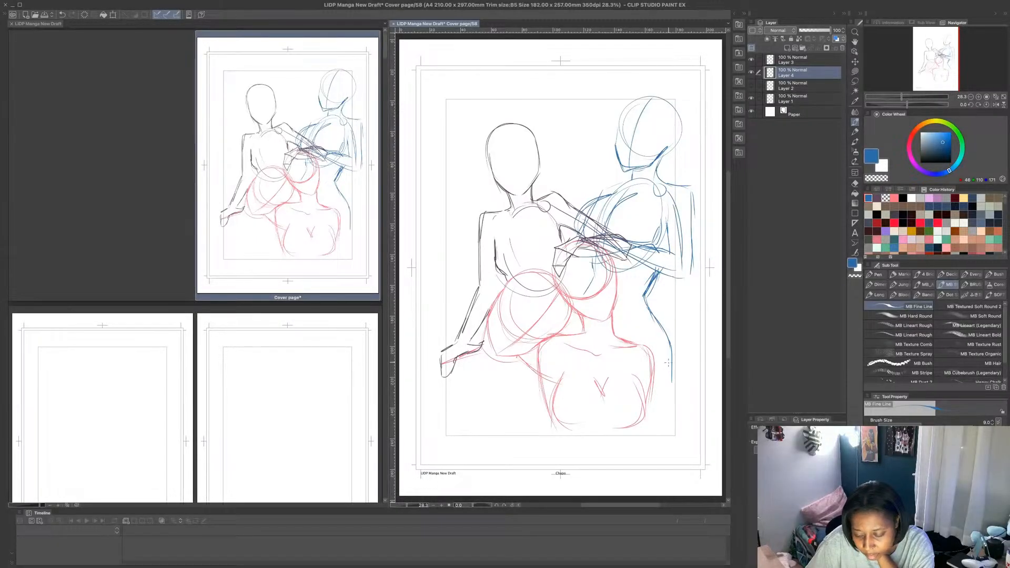
drag(668, 347, 672, 384)
drag(648, 314, 667, 351)
mouse_move(639, 303)
mouse_down()
mouse_move(662, 323)
mouse_move(672, 378)
mouse_up()
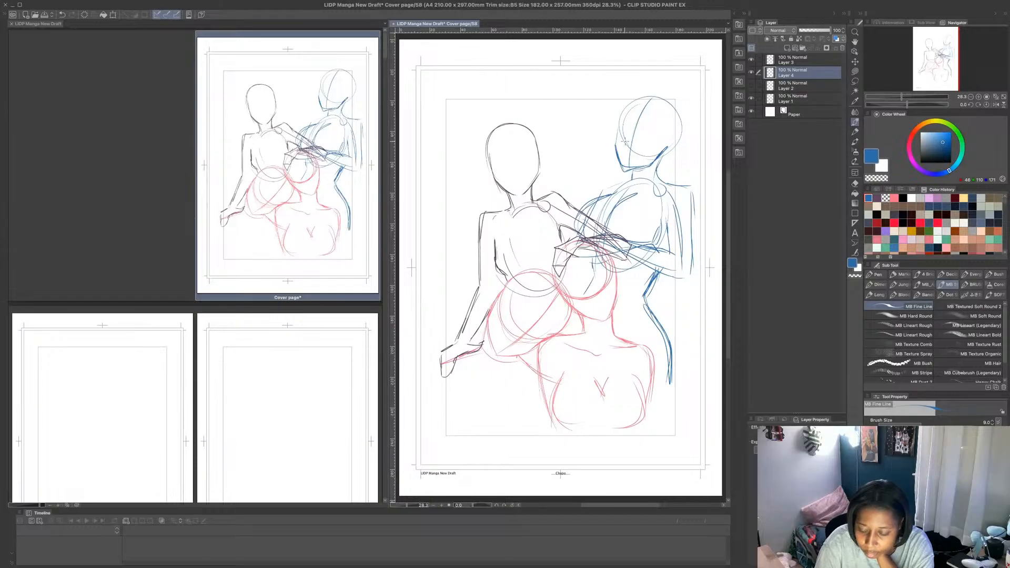
drag(623, 138, 624, 147)
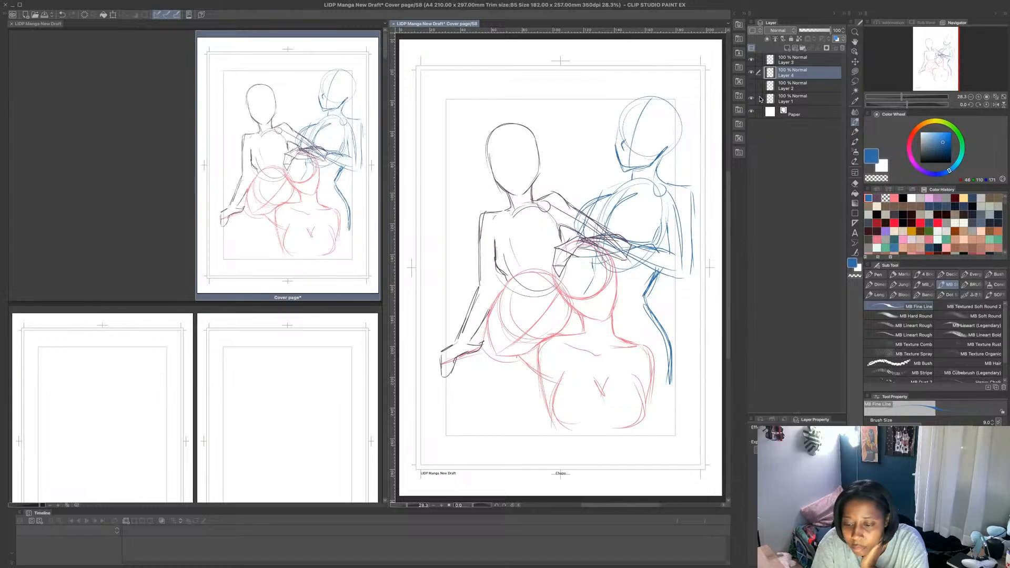
- Scale down the drawings on Layers 1, 3 and 4 together toward the lower right of the inner frame
click(760, 99)
click(759, 62)
click(113, 15)
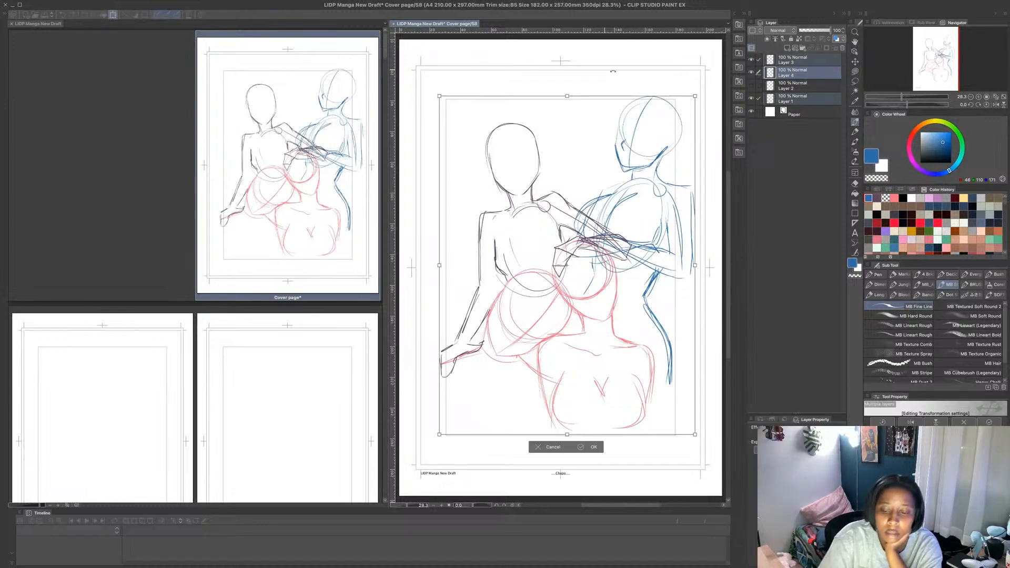
drag(567, 96, 566, 131)
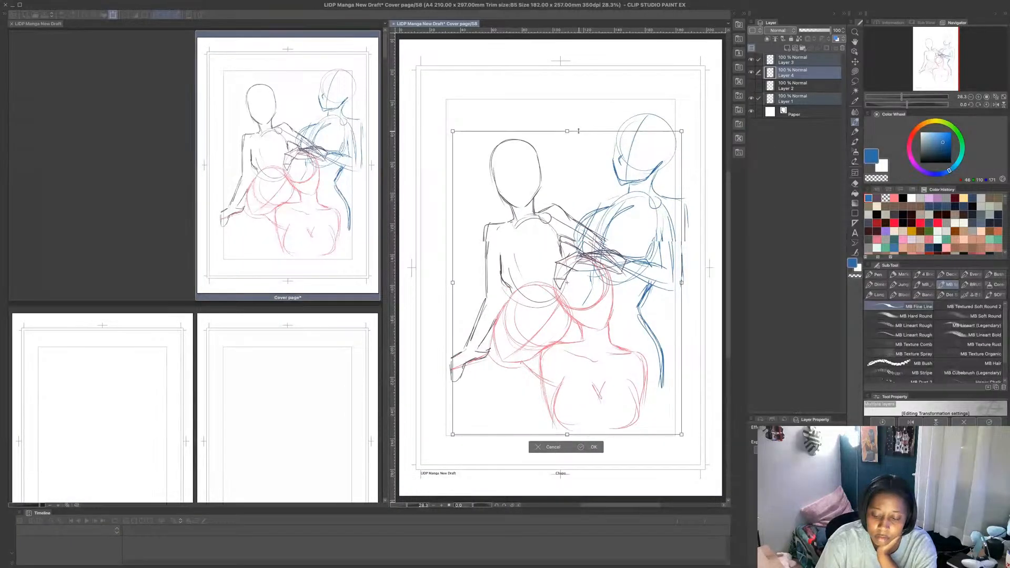
drag(453, 131, 478, 165)
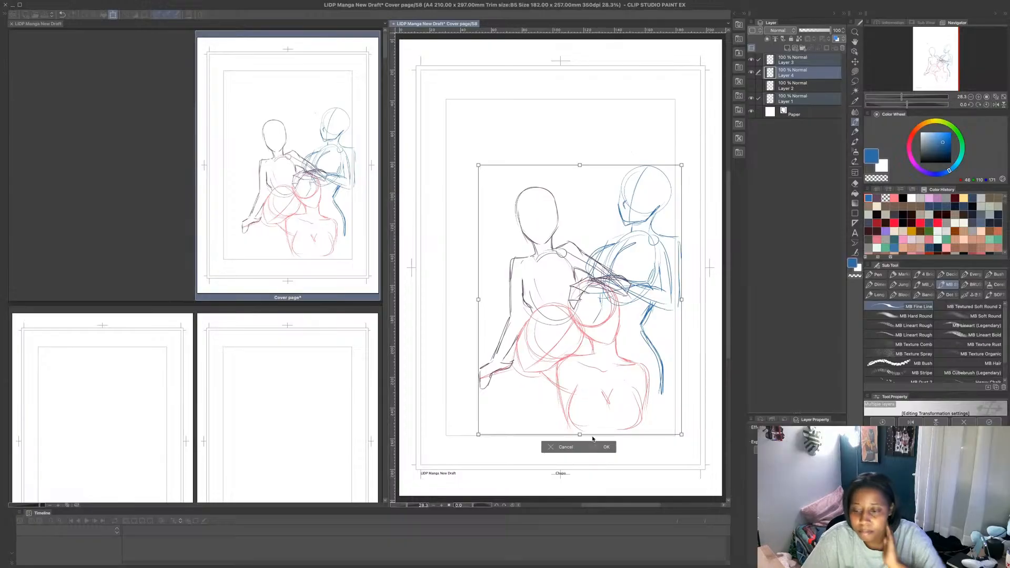
key(Return)
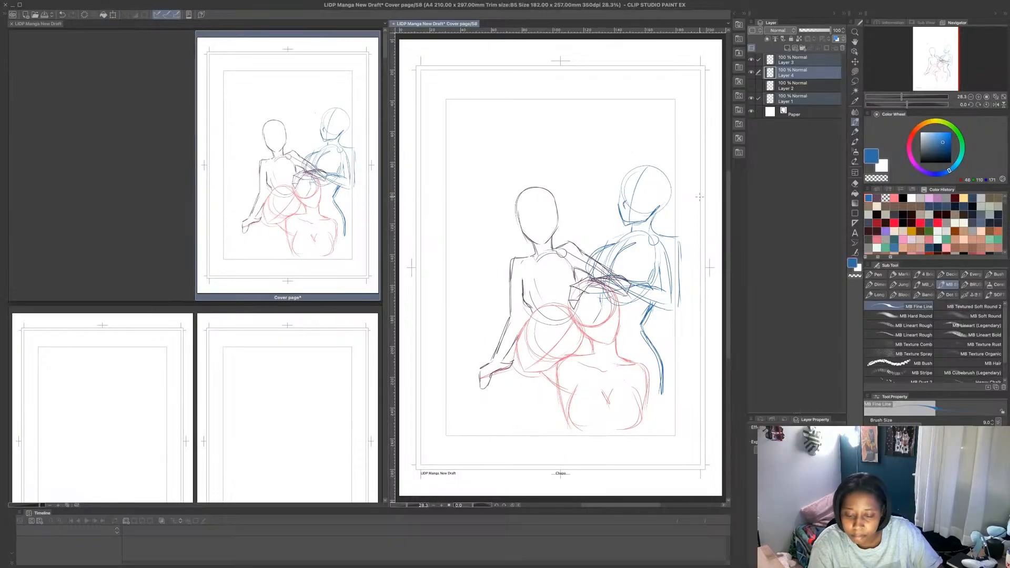
- On a new top layer, hand-letter the title "Love In Dark Places" in pink above the figures with brush size 28.7
click(792, 58)
click(789, 48)
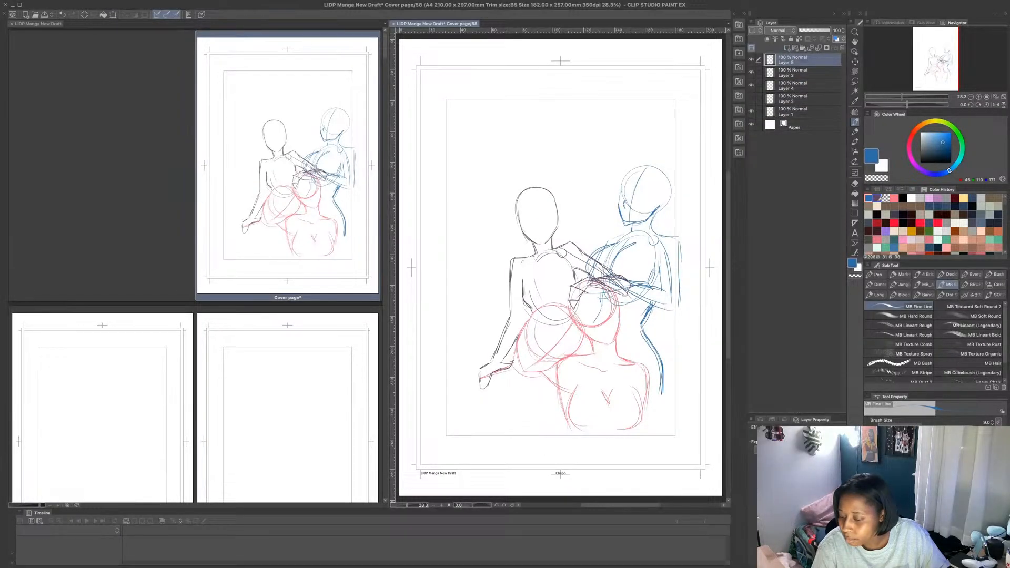
click(894, 199)
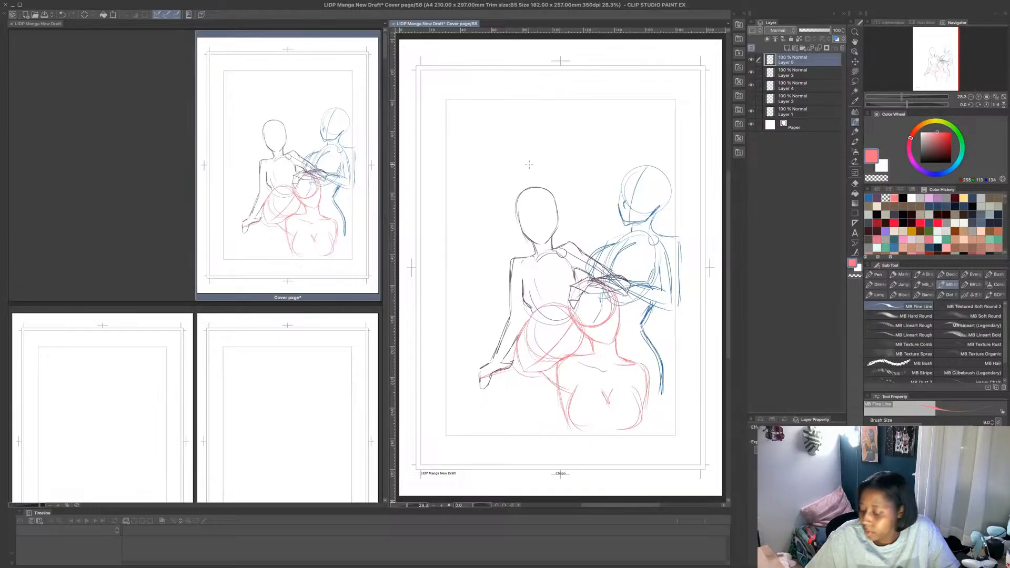
click(932, 424)
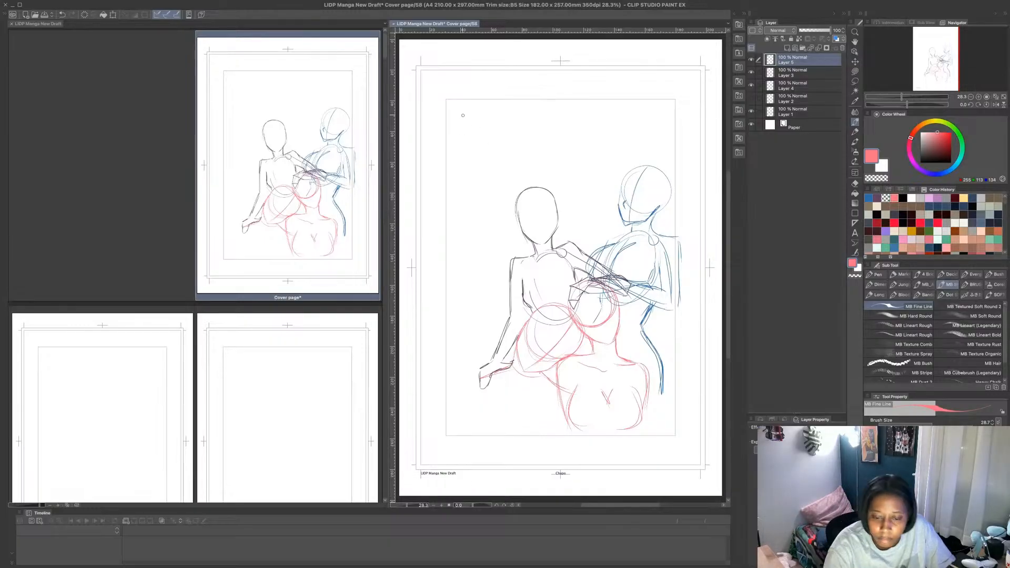
mouse_move(453, 110)
mouse_down()
mouse_move(477, 105)
mouse_move(493, 119)
mouse_move(504, 109)
mouse_move(499, 121)
mouse_move(524, 116)
mouse_move(536, 123)
mouse_move(522, 147)
mouse_up()
drag(508, 148, 549, 130)
mouse_move(477, 152)
mouse_down()
mouse_move(477, 177)
mouse_move(497, 157)
mouse_move(523, 170)
mouse_up()
mouse_move(524, 152)
mouse_down()
mouse_move(525, 170)
mouse_move(541, 168)
mouse_up()
mouse_move(537, 151)
mouse_down()
mouse_move(555, 146)
mouse_move(545, 161)
mouse_up()
mouse_move(561, 146)
mouse_down()
mouse_move(562, 167)
mouse_move(580, 167)
mouse_up()
drag(584, 163, 595, 165)
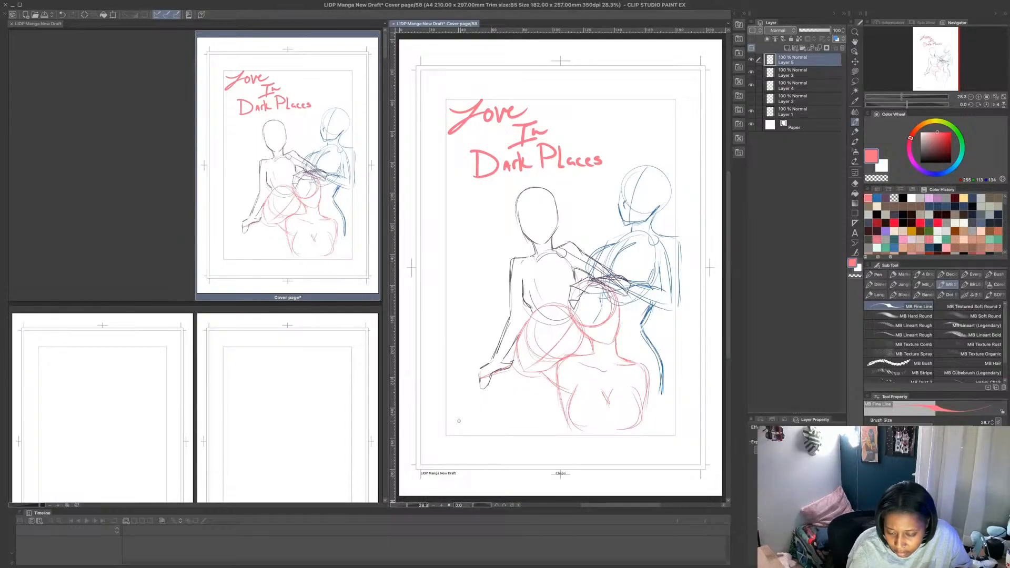
- Hand-letter the author's first and last name vertically in two staggered columns beside the lower left of the figures
drag(455, 319, 455, 376)
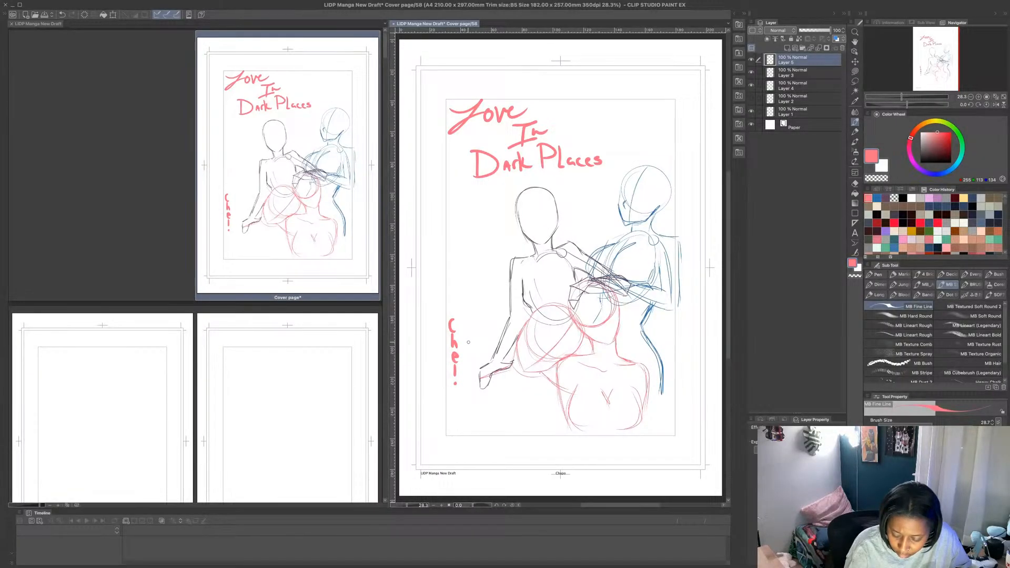
drag(470, 353, 473, 402)
drag(469, 407, 471, 415)
drag(467, 419, 477, 441)
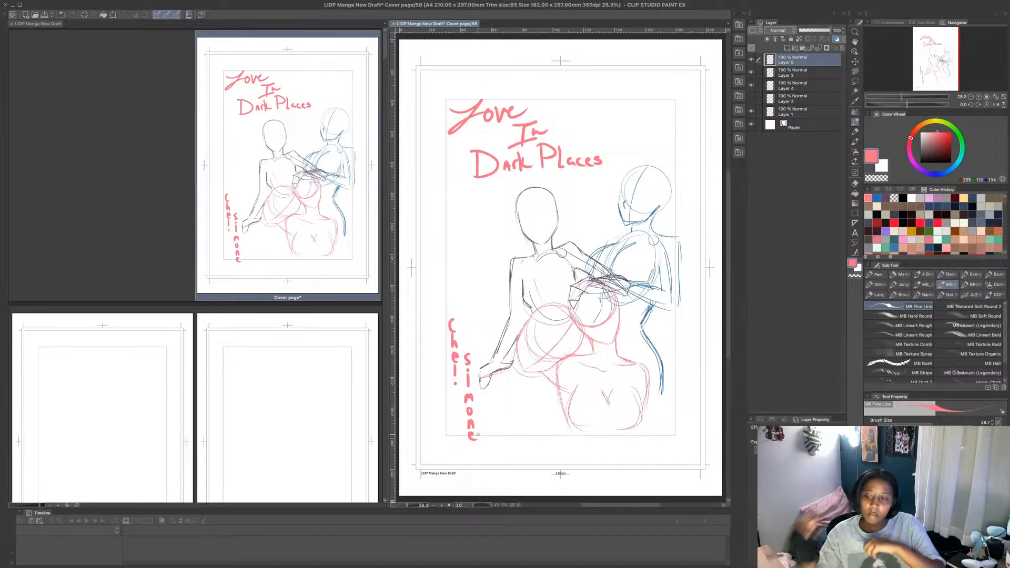
- Lasso the vertical author name and move it up slightly so it sits inside the inner frame, then deselect it
key(m)
mouse_move(437, 310)
mouse_down()
mouse_move(477, 321)
mouse_move(486, 398)
mouse_move(454, 452)
mouse_move(438, 313)
mouse_up()
key(ctrl+t)
drag(477, 430, 476, 423)
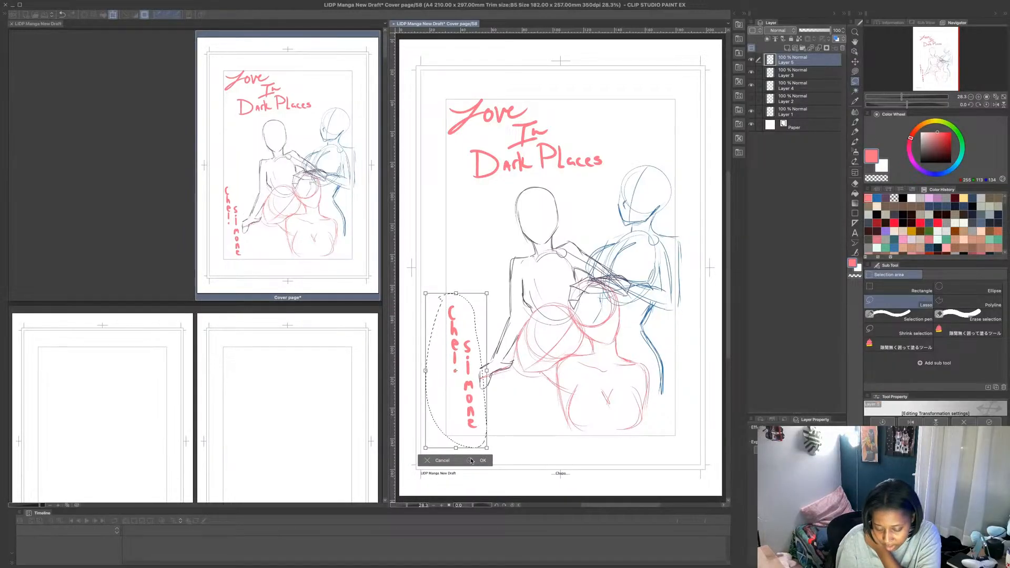
click(482, 461)
click(482, 467)
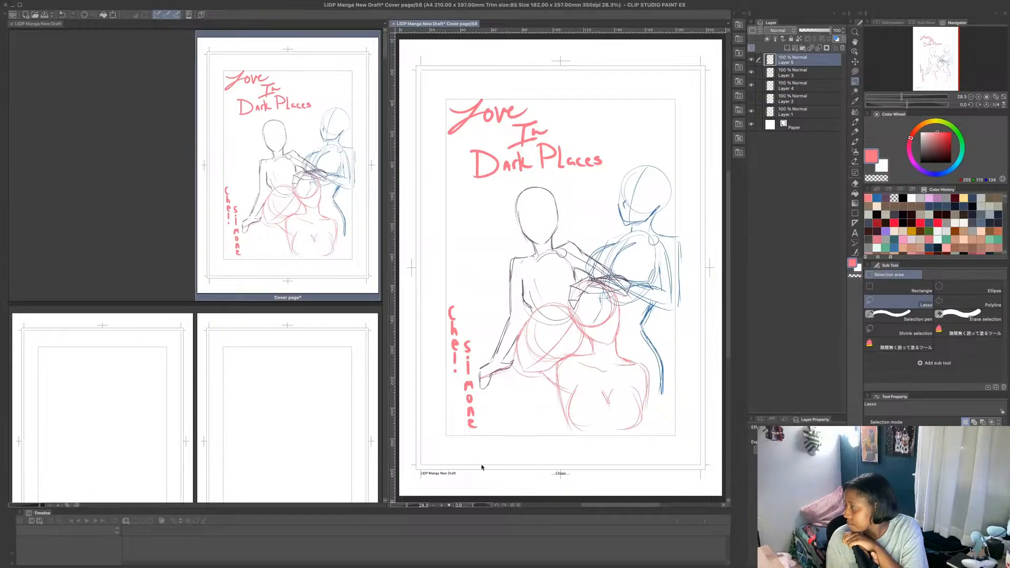
- Hide Layers 3 and 4, lower Layer 1's opacity to 28%, and add a new layer on top for refined lines
click(751, 85)
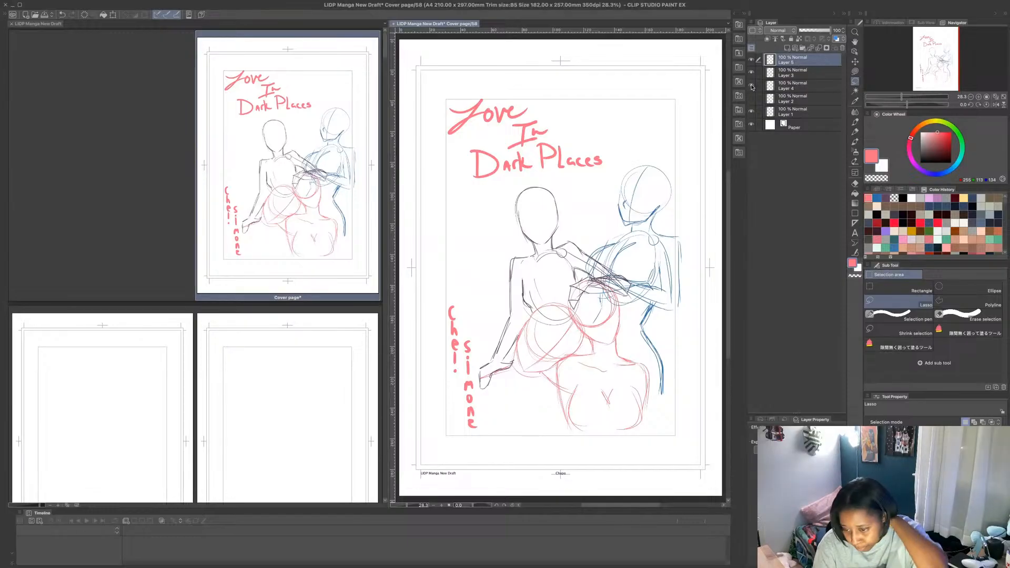
click(751, 73)
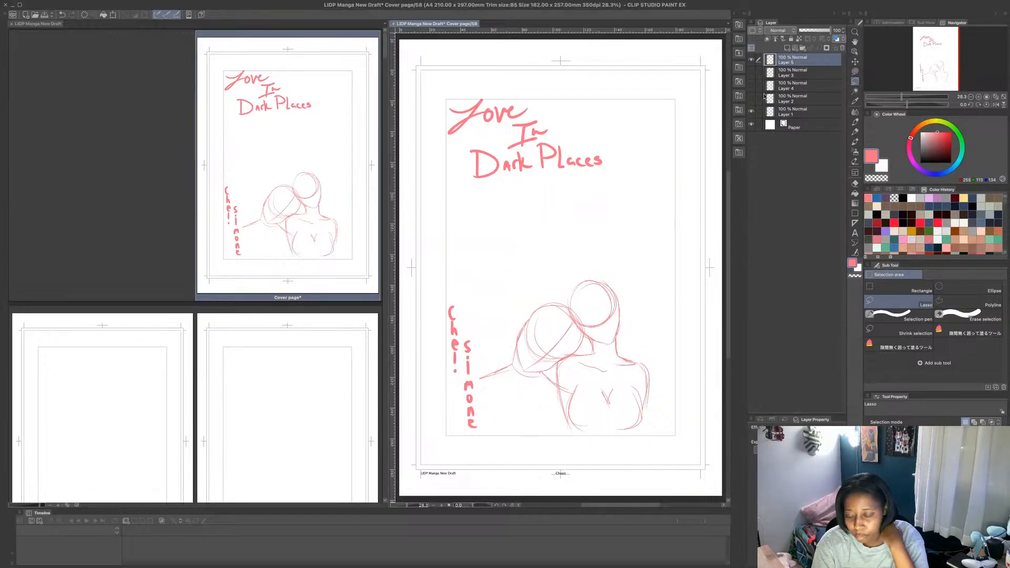
click(799, 111)
drag(830, 30, 809, 39)
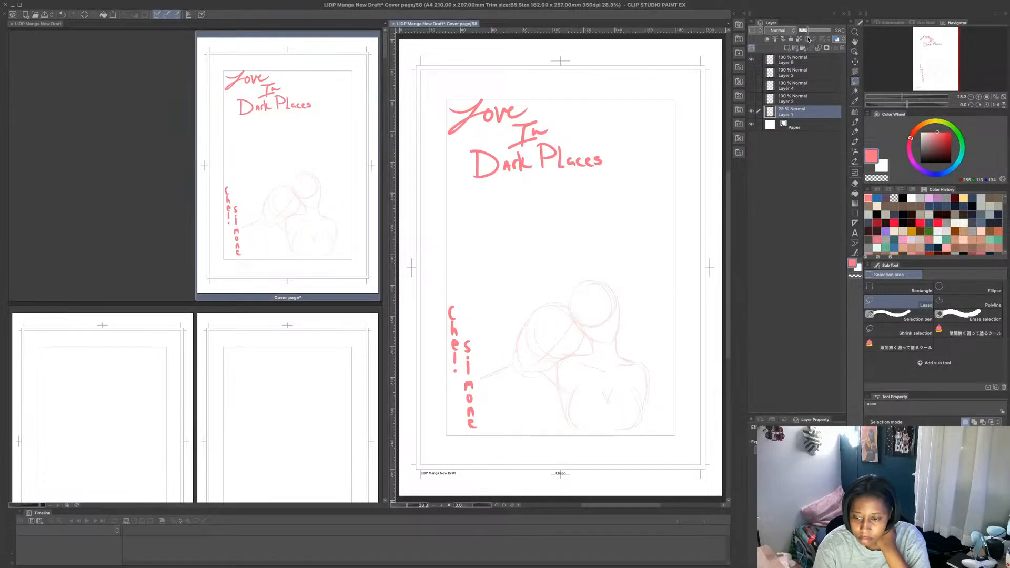
click(795, 48)
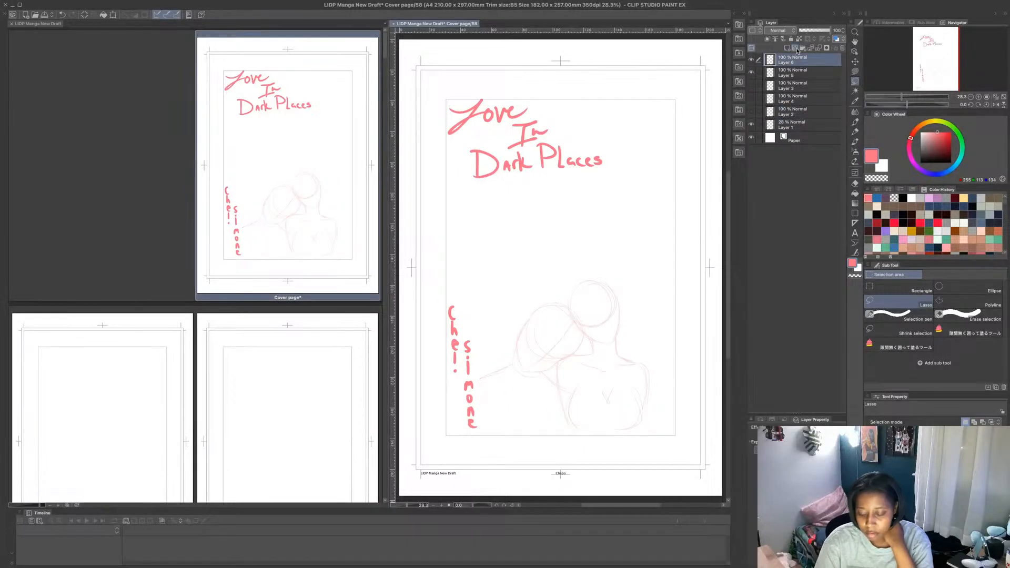
- Widen the canvas pane around the faded pink figures and set the MB Fine Line brush size to 15.0
drag(728, 226, 728, 237)
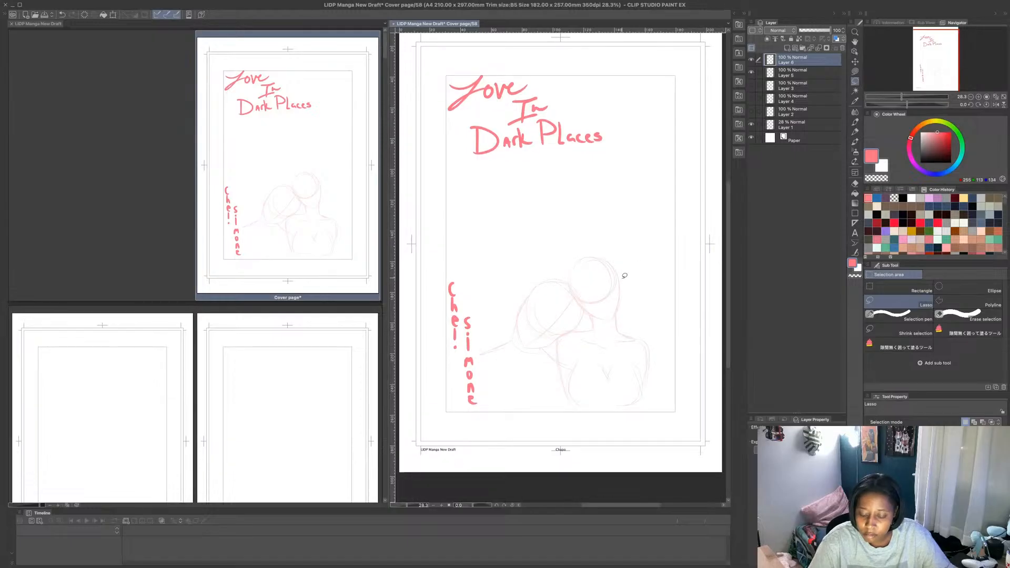
scroll(625, 307, up, 1)
scroll(624, 305, up, 1)
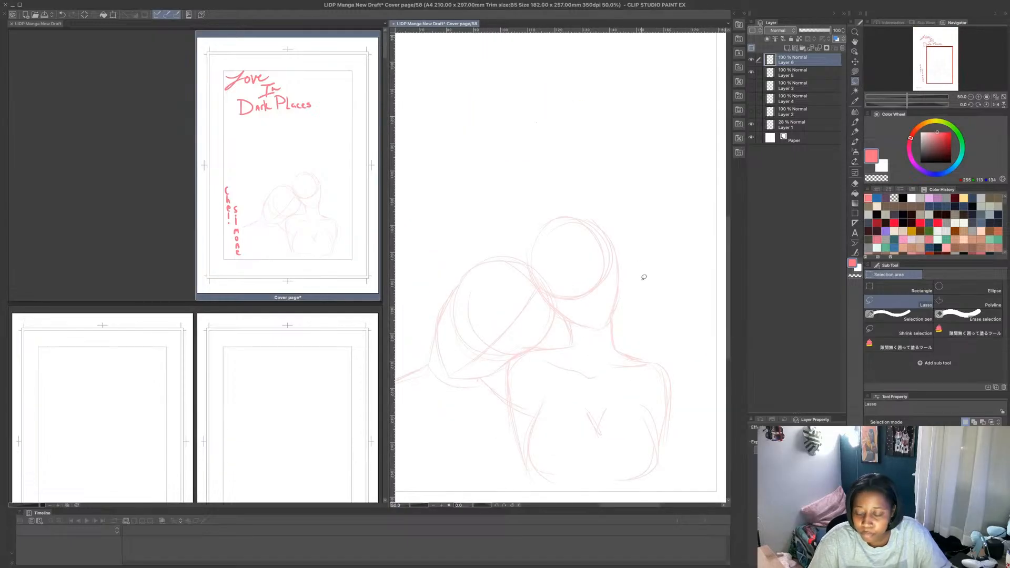
drag(389, 268, 289, 268)
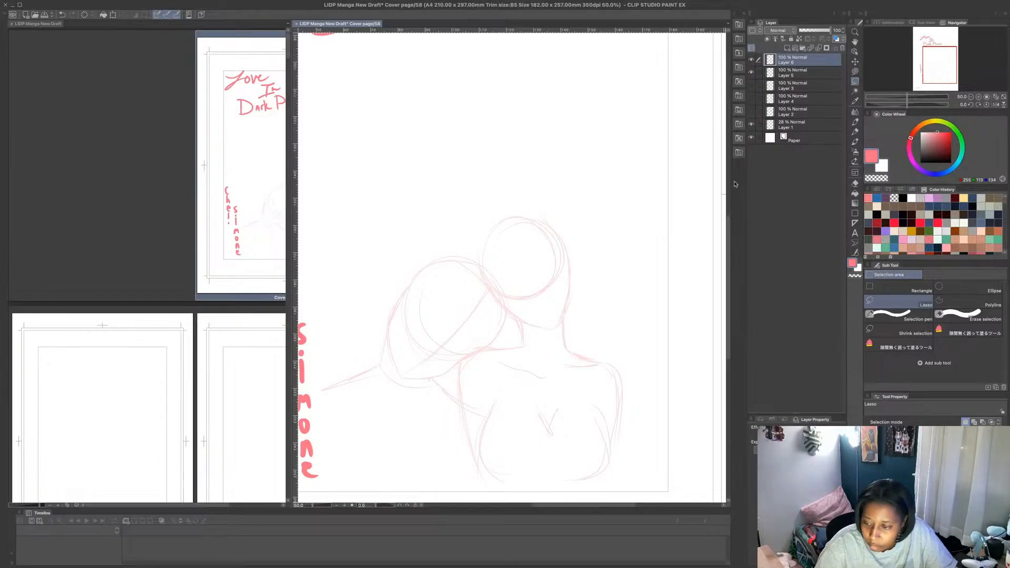
click(855, 122)
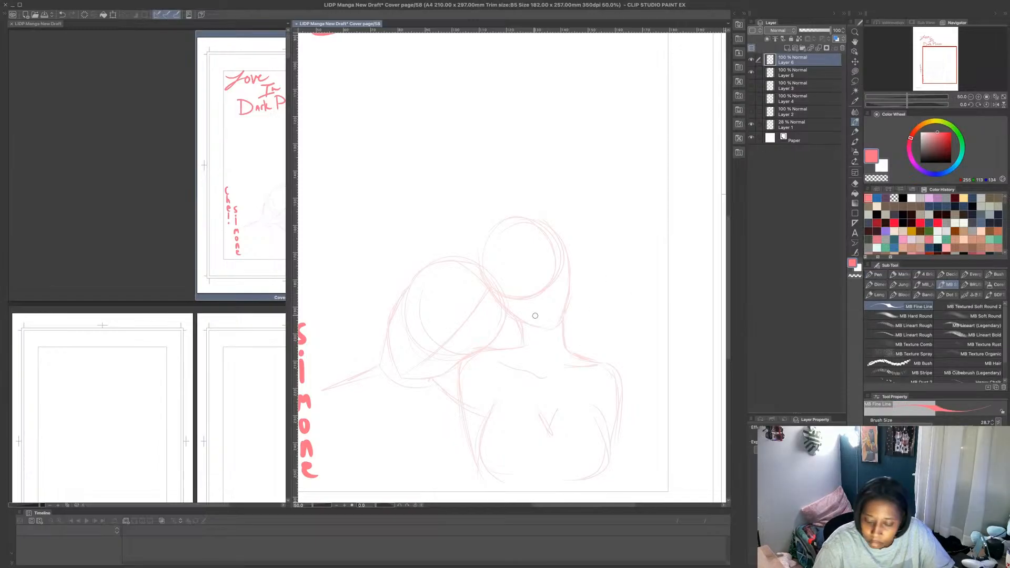
click(929, 423)
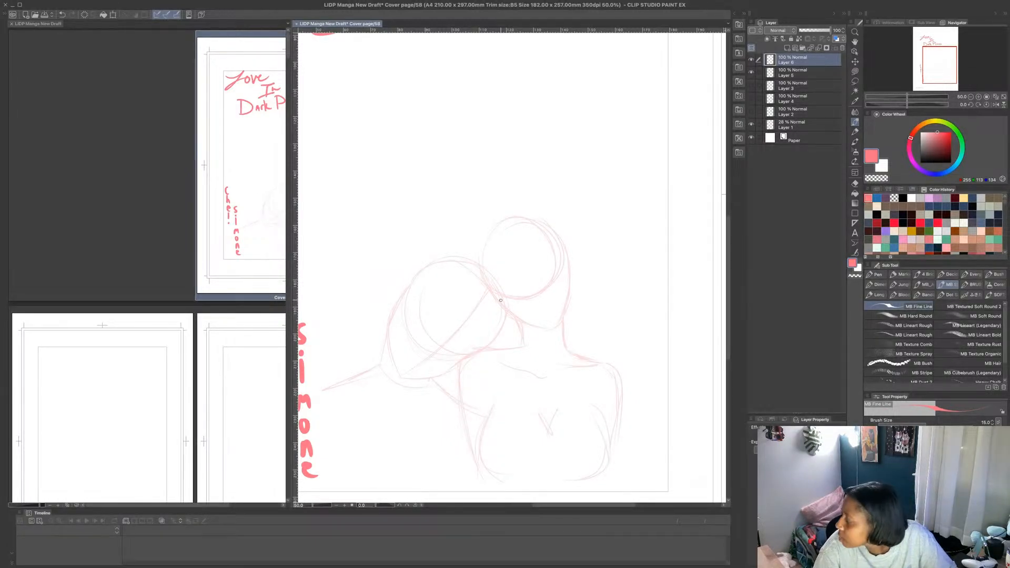
- Place a symmetrical ruler on the new layer along the tilted centre axis of the right pink figure's head, from chin to crown
scroll(517, 168, down, 3)
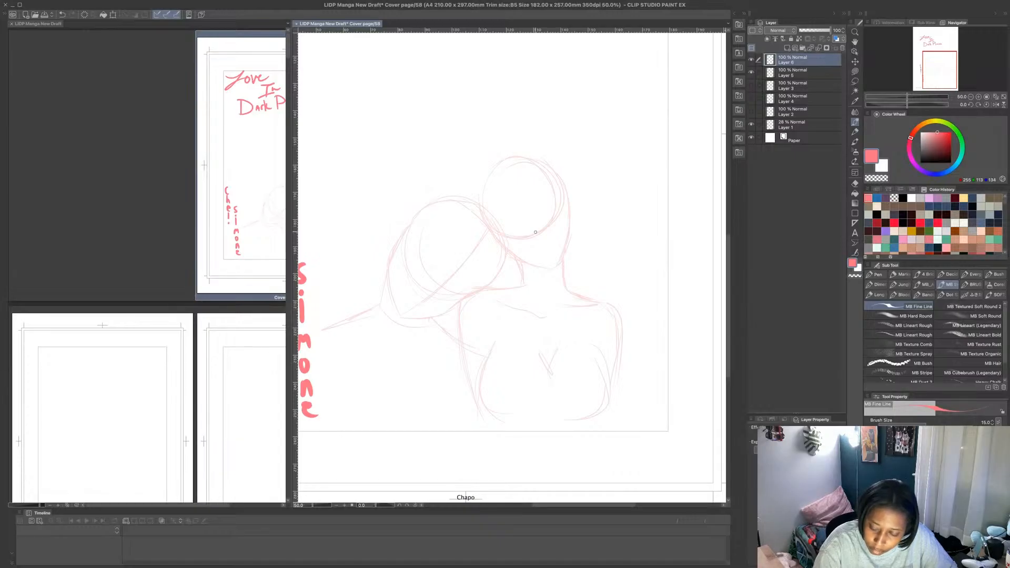
click(855, 223)
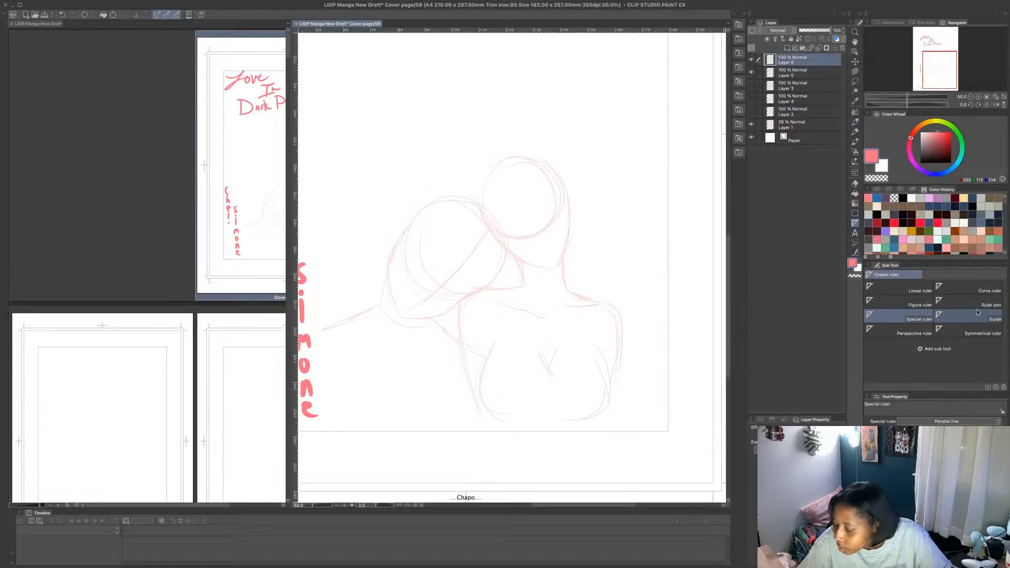
click(988, 332)
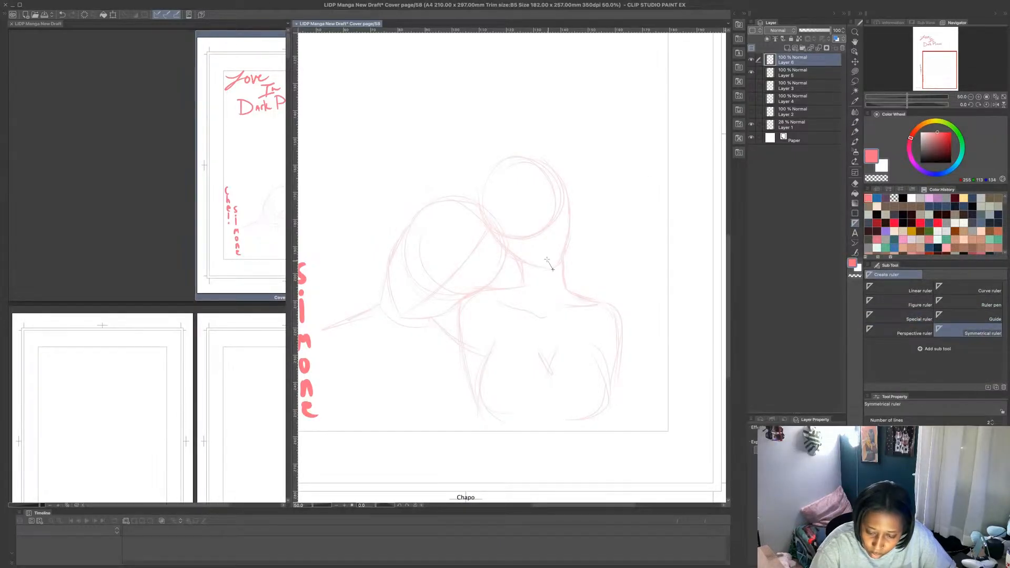
drag(552, 268, 507, 161)
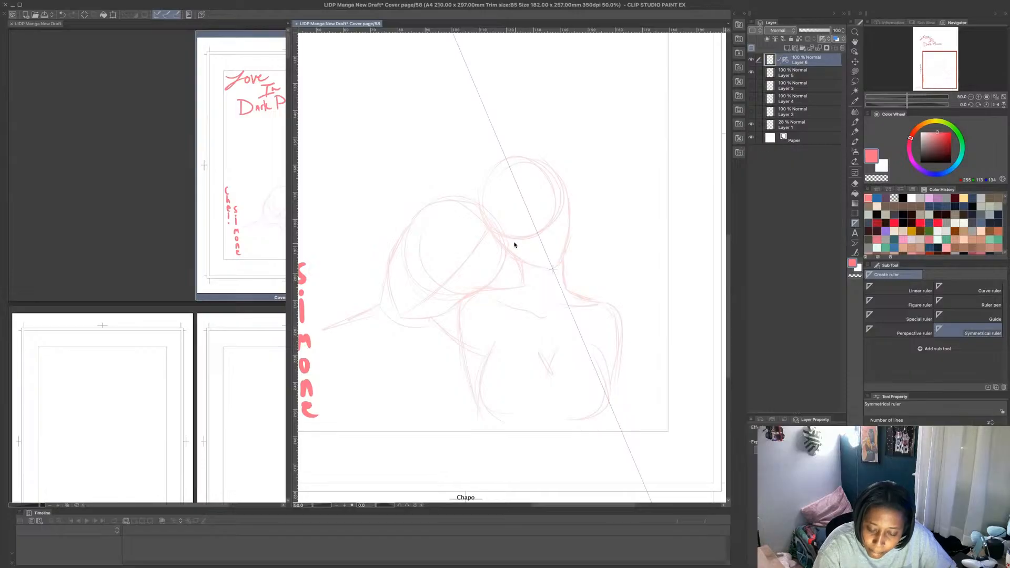
key(p)
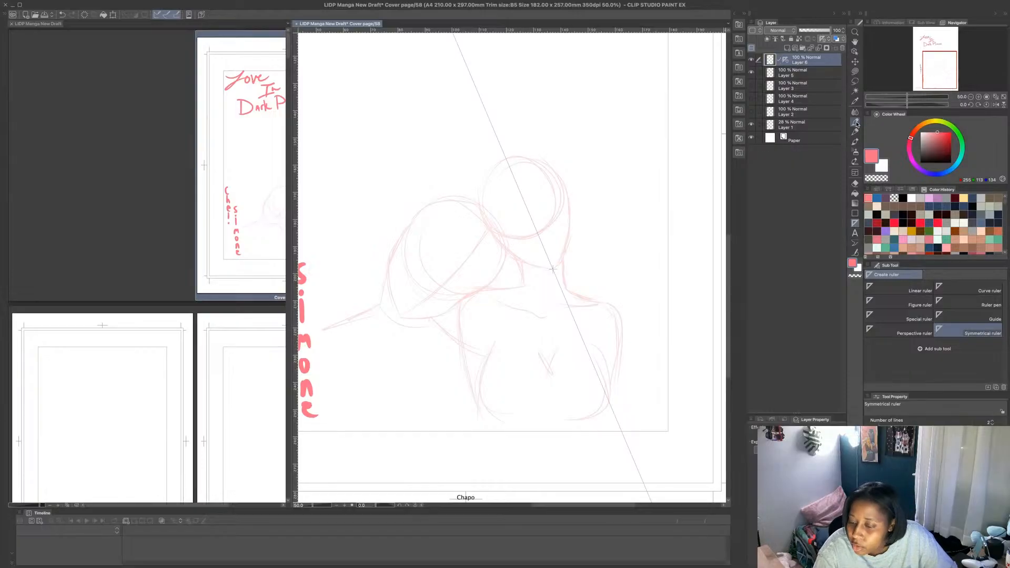
shift+super+click(495, 234)
key(super+z)
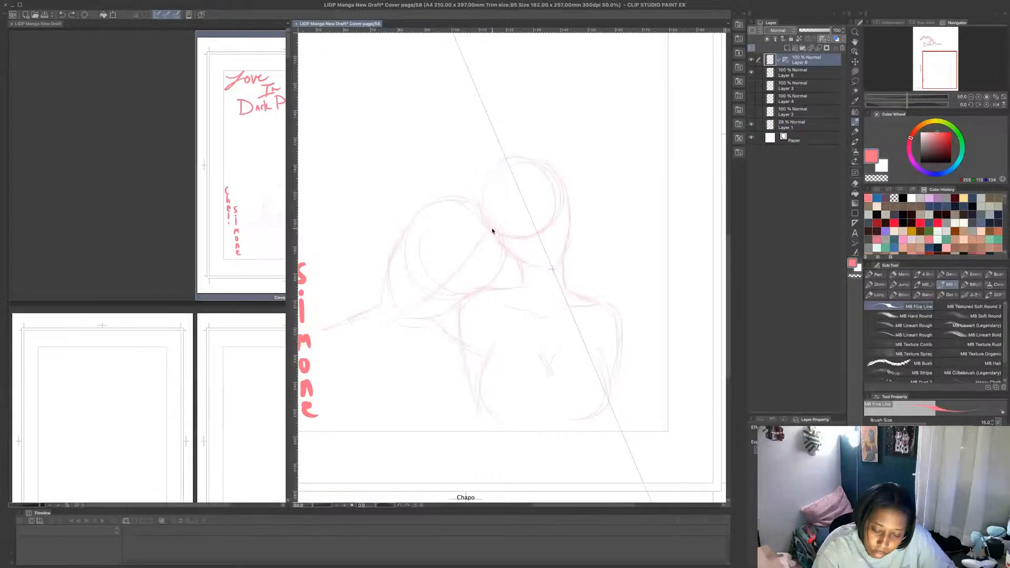
drag(492, 228, 505, 250)
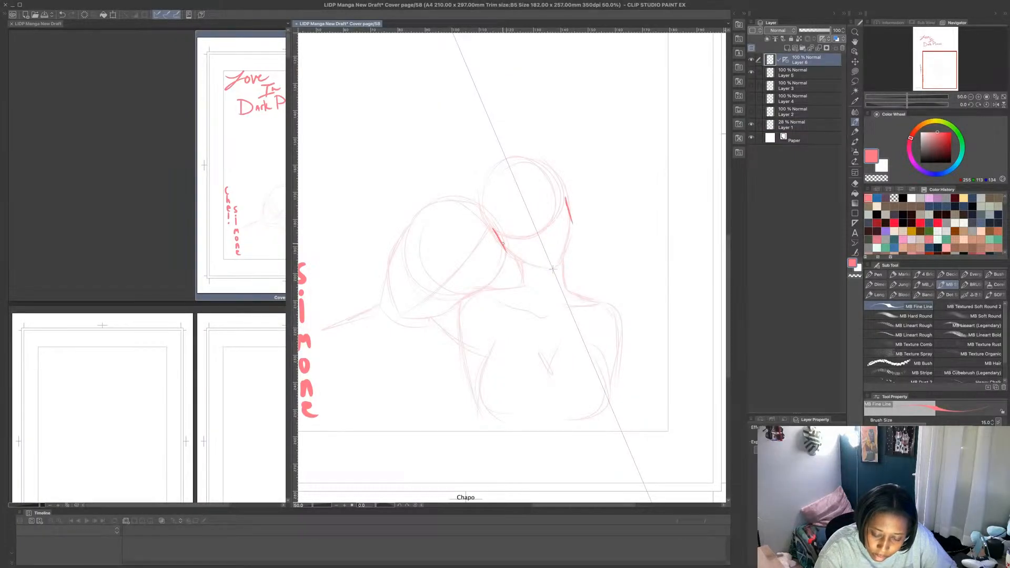
key(super+z)
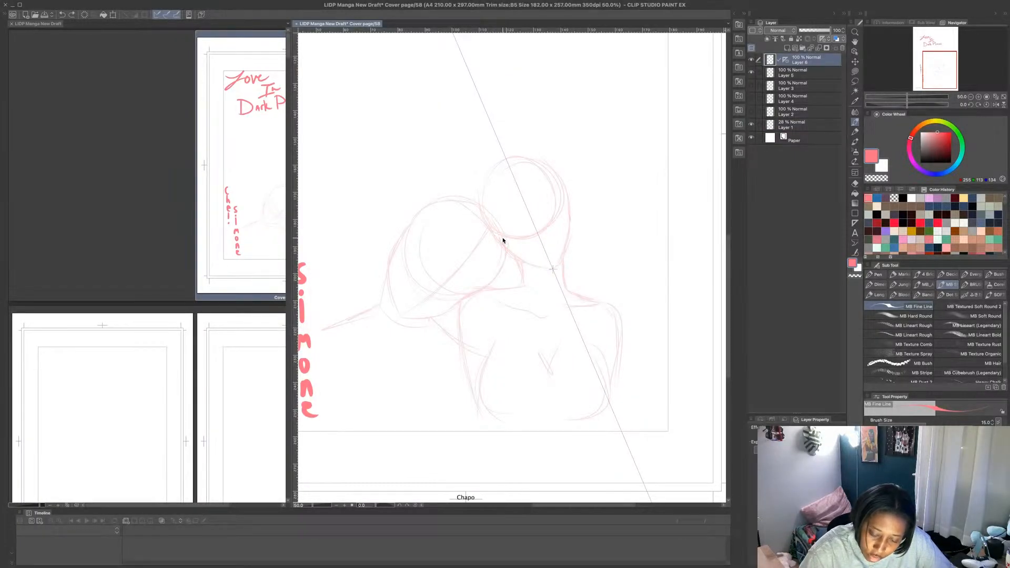
- Draw the right figure's tilted head outline, jaw and ears as mirrored strokes along the symmetrical ruler
mouse_move(495, 230)
mouse_down()
mouse_move(519, 260)
mouse_move(551, 266)
mouse_move(482, 230)
mouse_move(504, 169)
mouse_move(477, 188)
mouse_up()
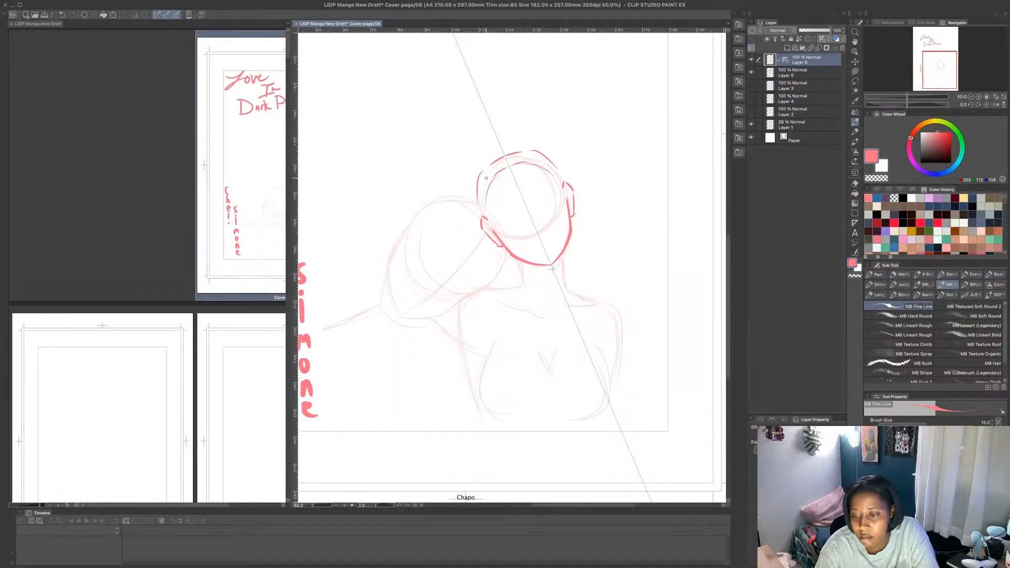
click(786, 60)
click(843, 48)
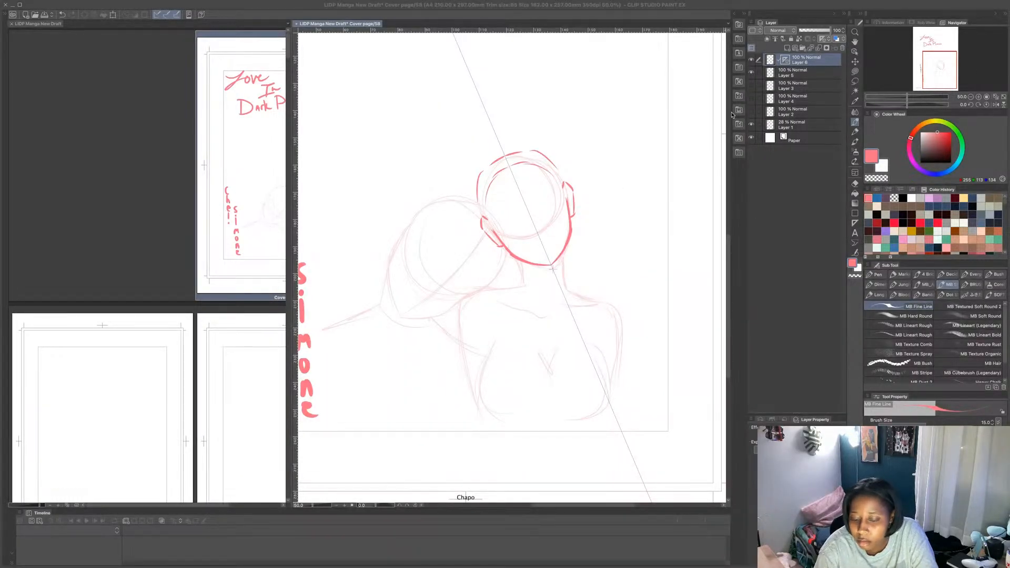
key(Return)
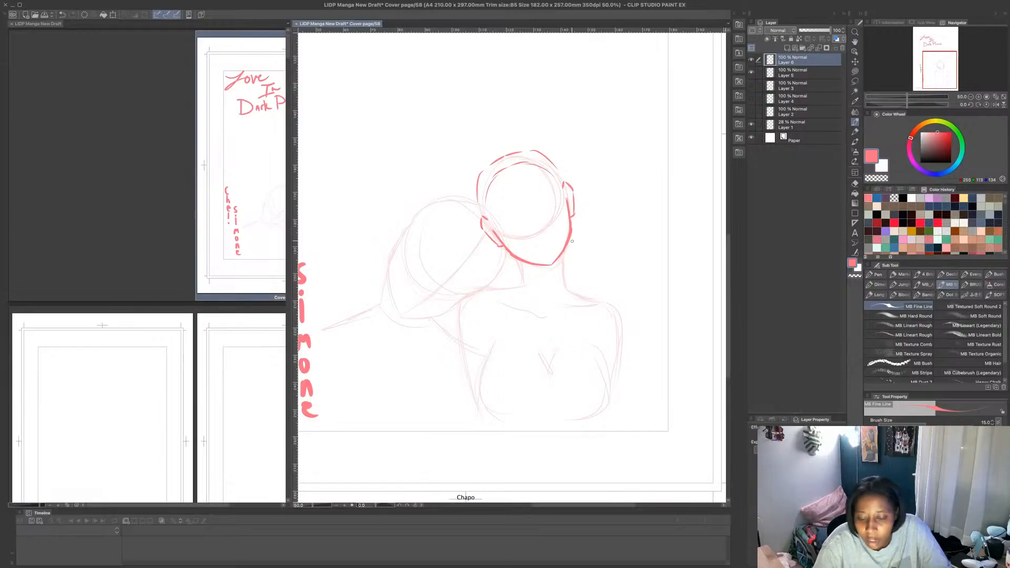
key(ctrl+z)
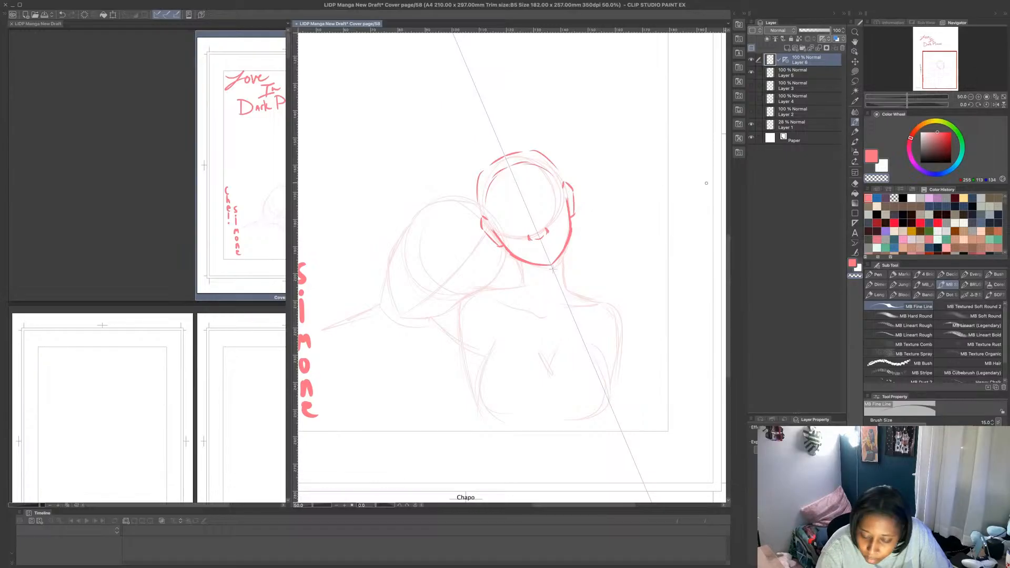
- Draw the right figure's small nose and full lips mirrored across the ruler, trimming the nose lines with transparent colour
drag(531, 234, 533, 240)
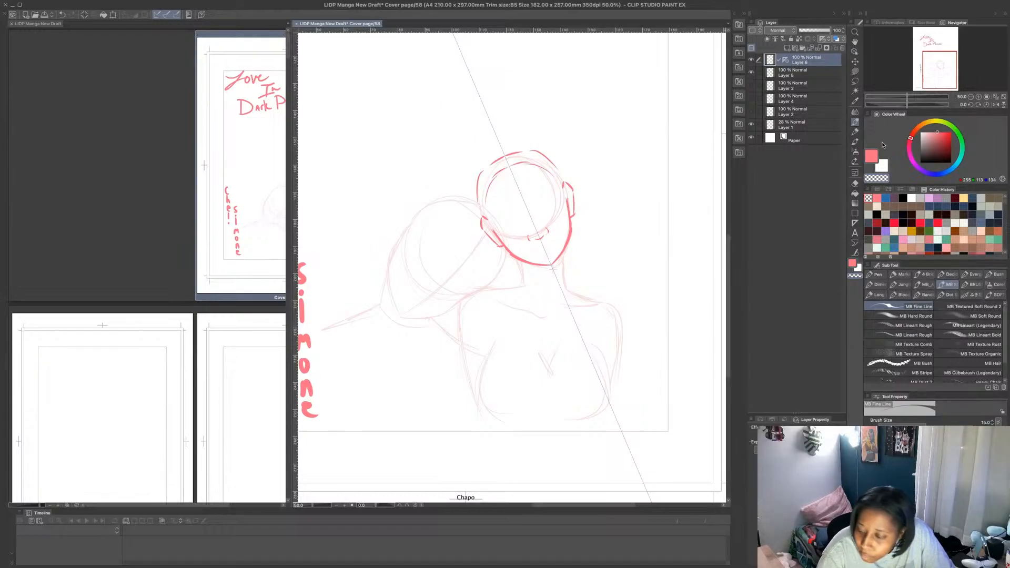
click(882, 166)
key(c)
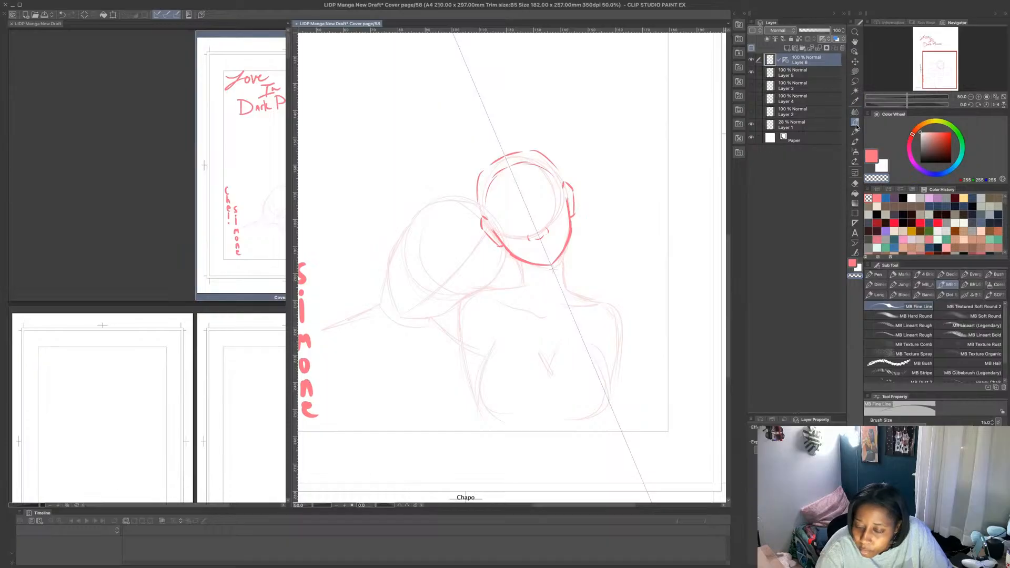
key(c)
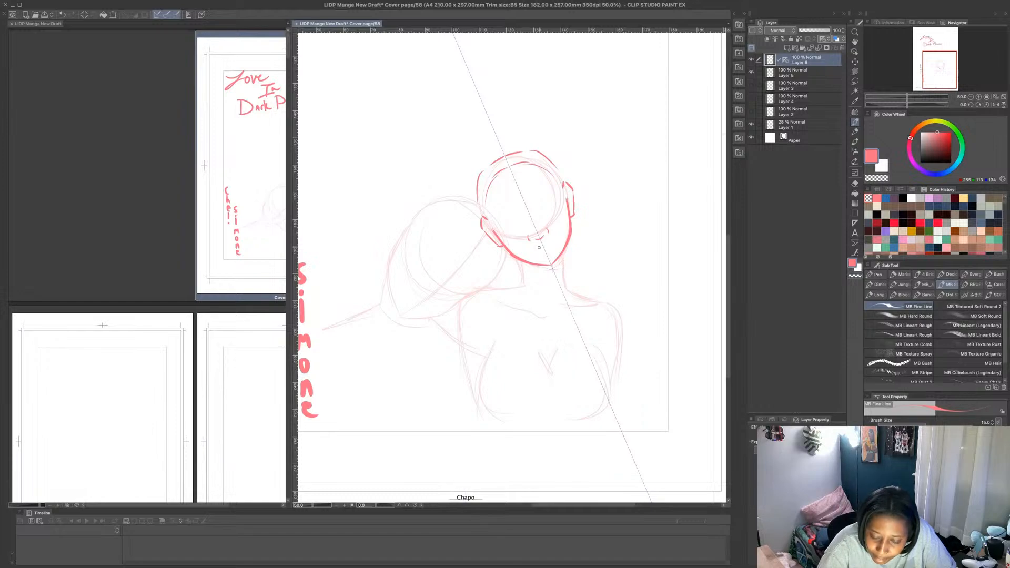
drag(538, 244, 526, 251)
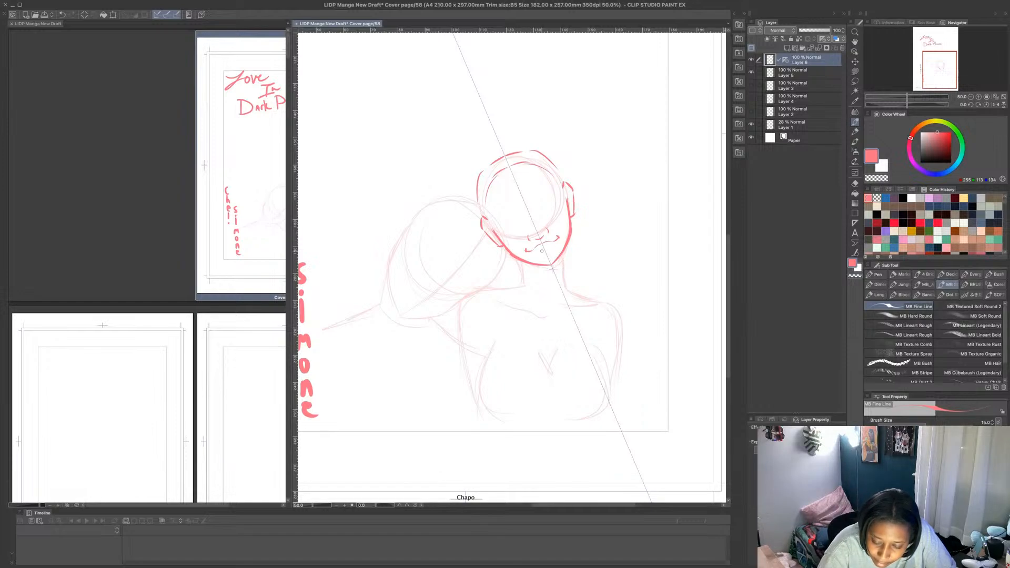
drag(530, 253, 556, 251)
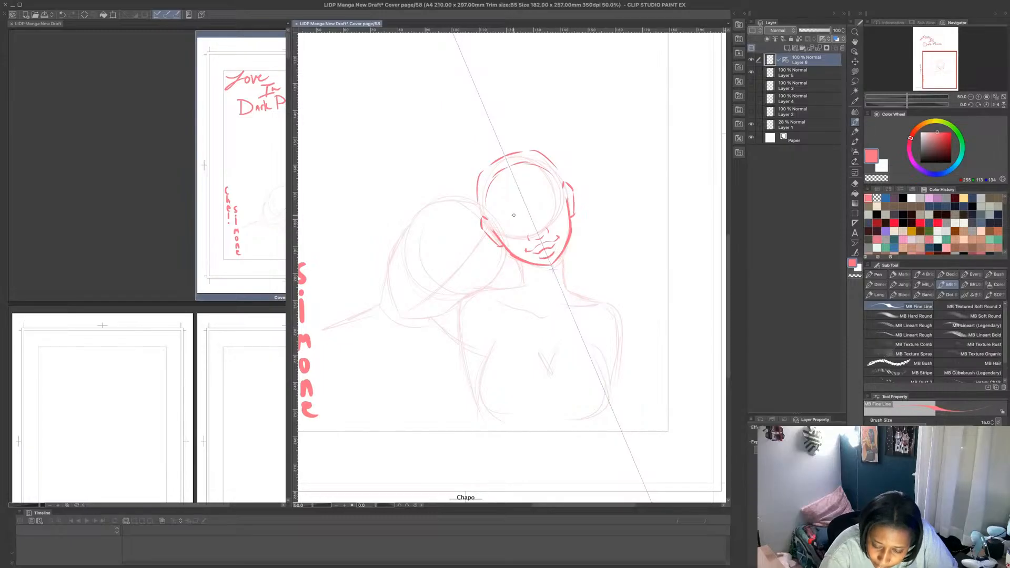
- Try to draw the right figure's mirrored eyes with curved upper lids and lashes above the nose
drag(515, 218, 522, 218)
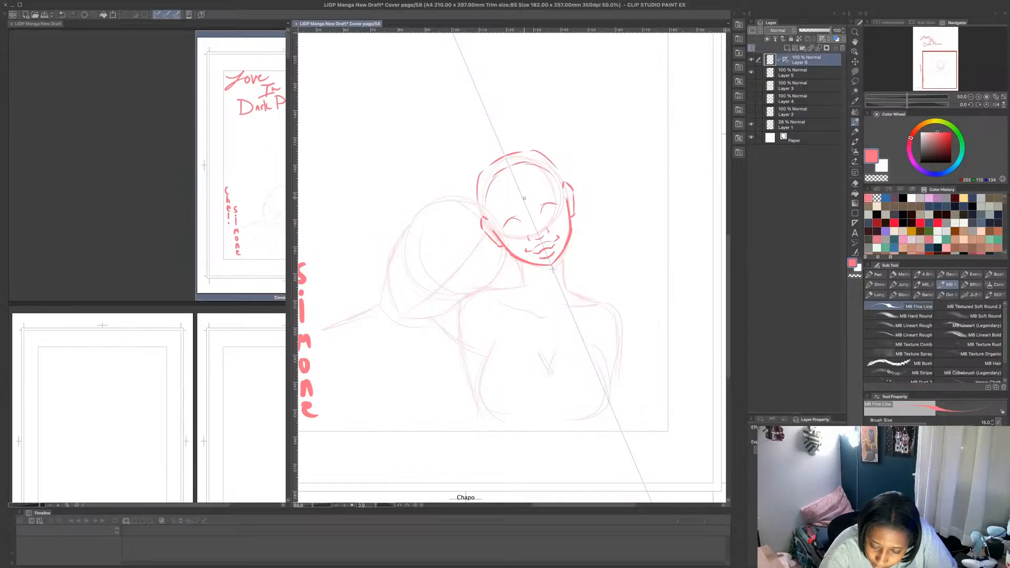
key(ctrl+z)
key(ctrl+z)
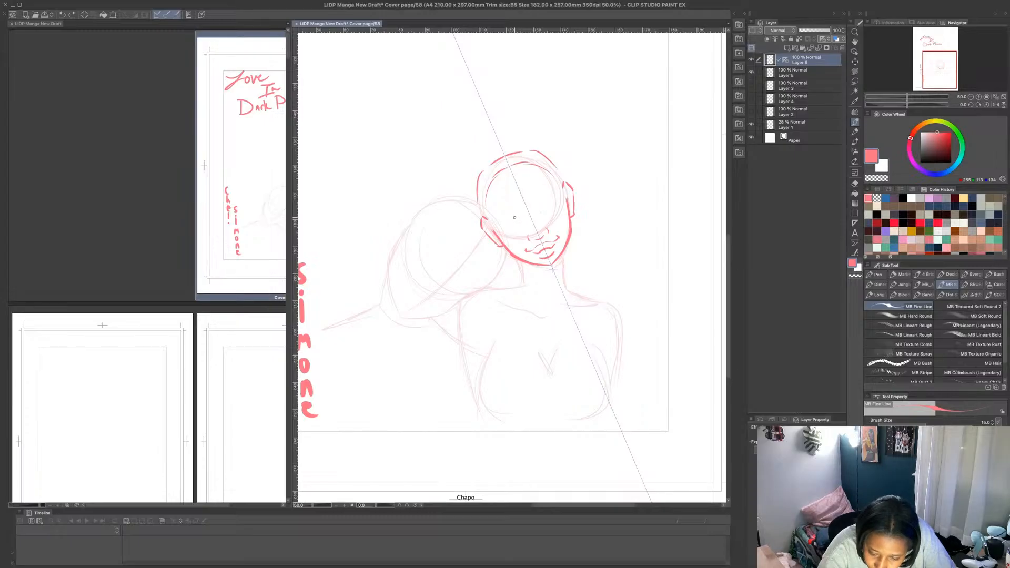
drag(522, 218, 503, 227)
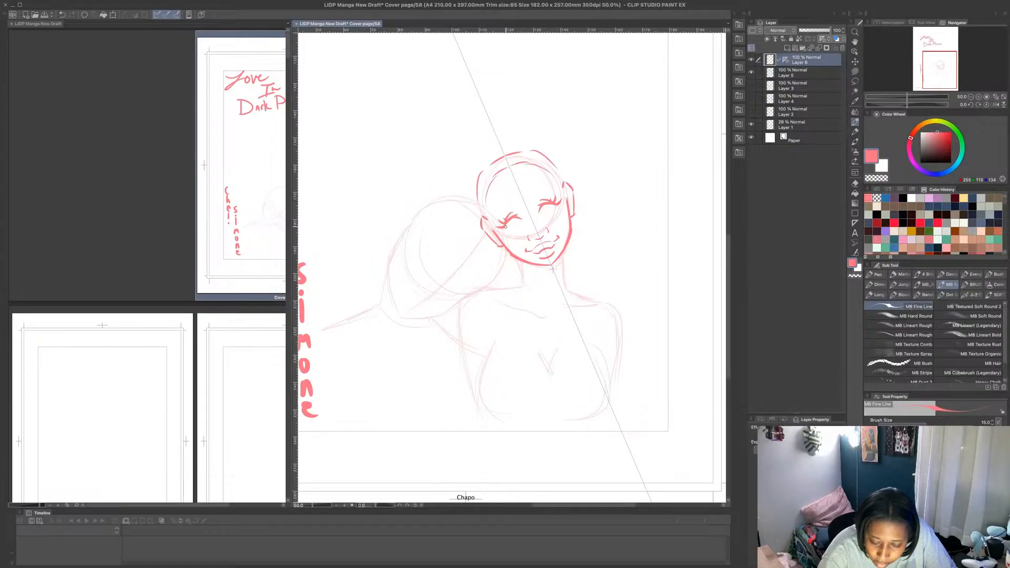
drag(506, 227, 516, 229)
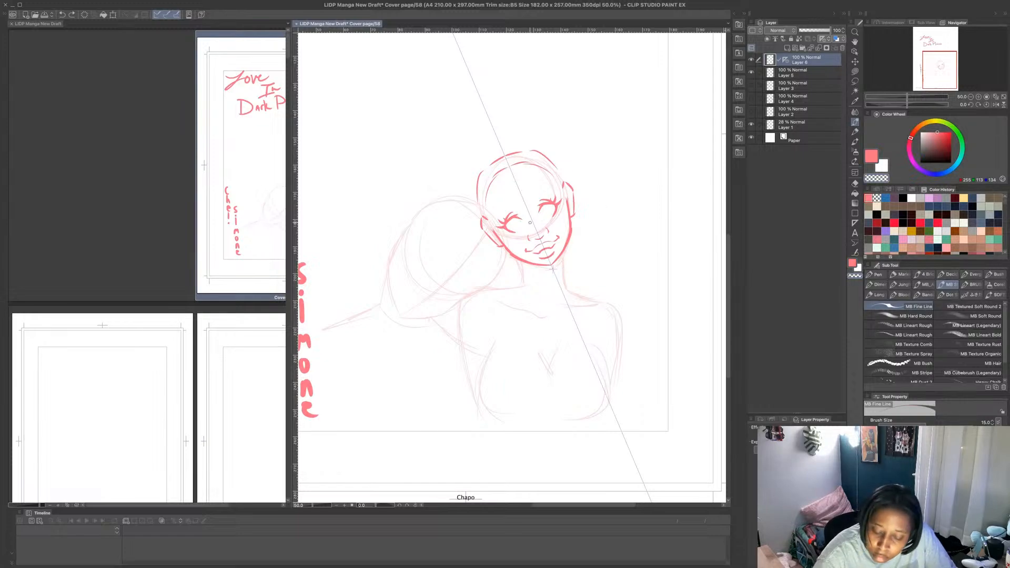
drag(520, 219, 515, 220)
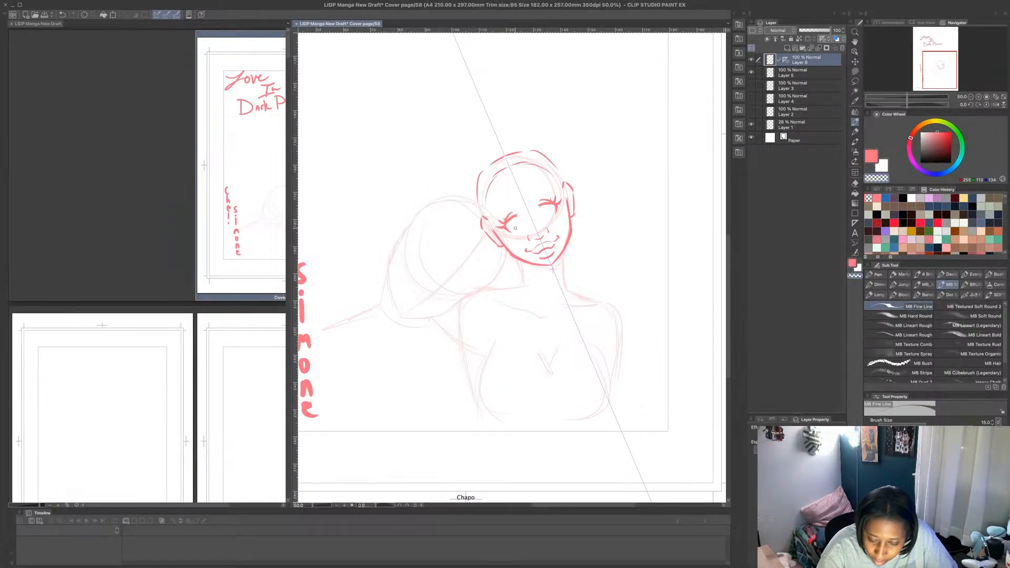
key(c)
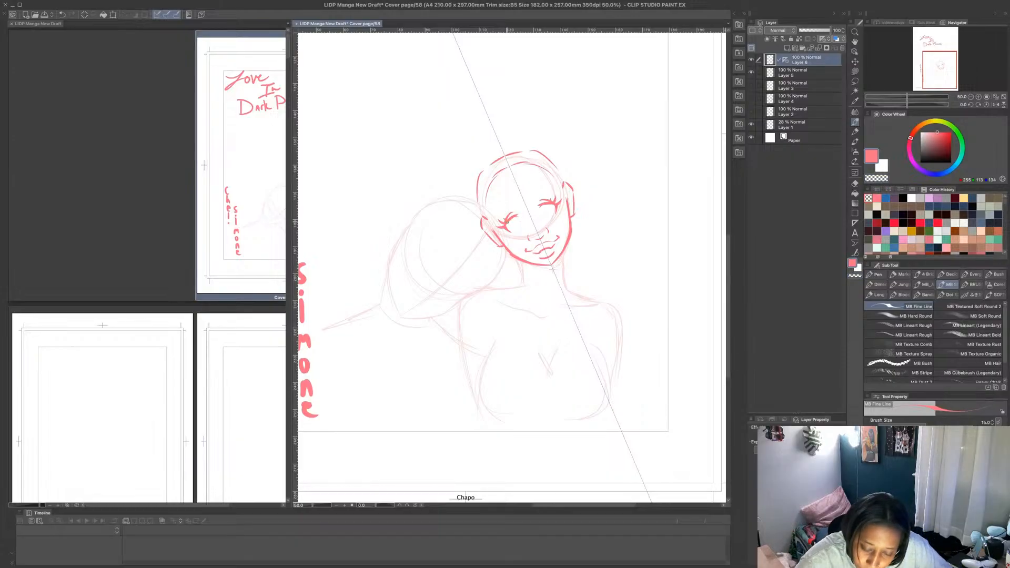
drag(507, 222, 524, 215)
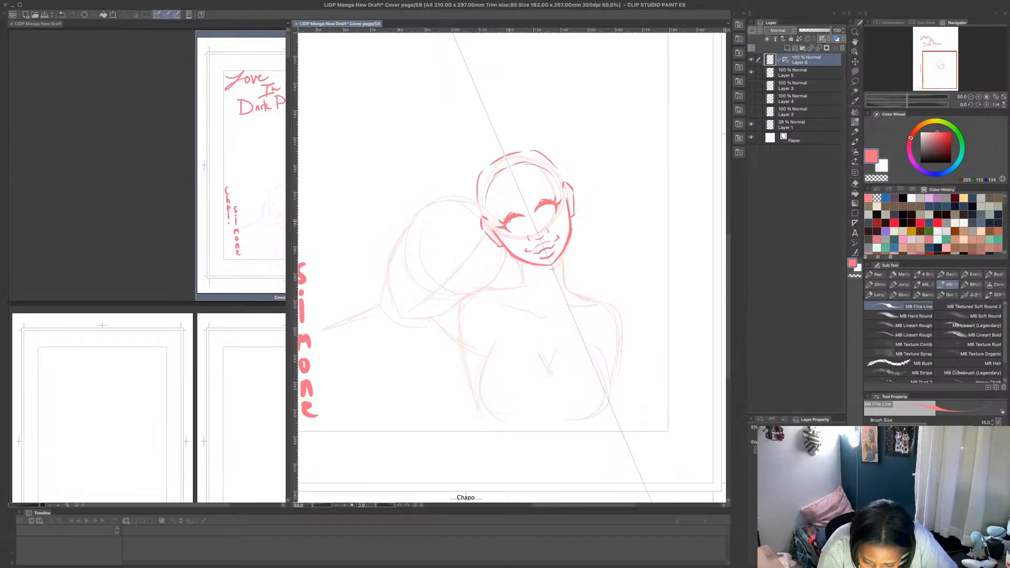
drag(515, 230, 525, 229)
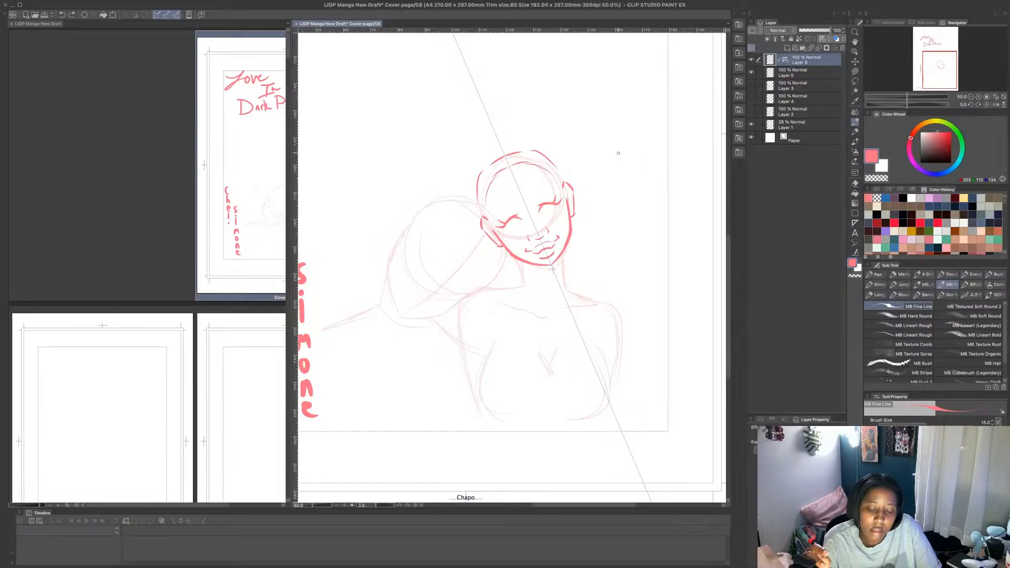
key(super+z)
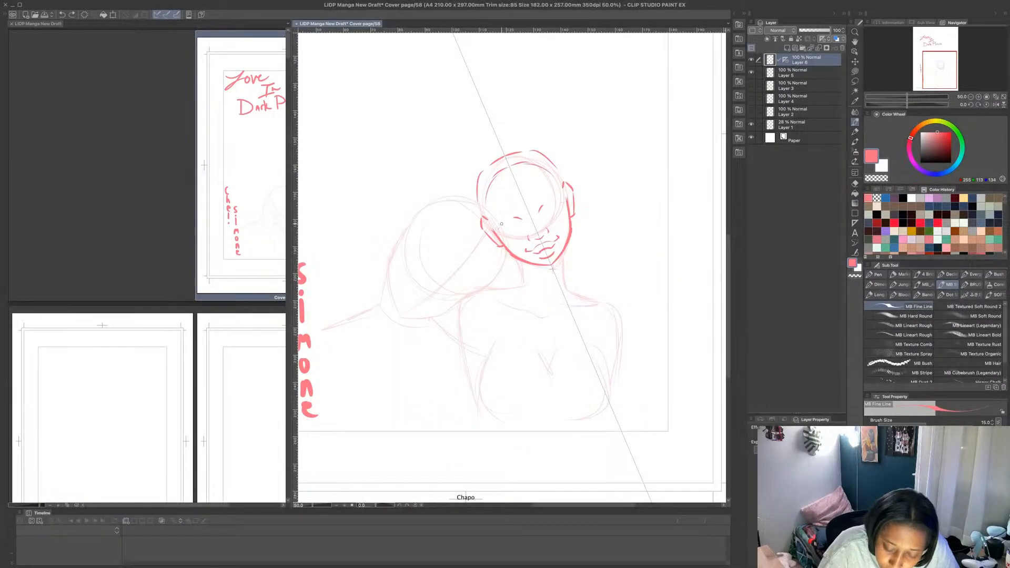
- Draw the mirrored eyes with slanted upper lids, lashes and short lower lids, and add a beauty mark under each eye
mouse_move(501, 225)
mouse_down()
mouse_move(525, 219)
mouse_move(512, 235)
mouse_up()
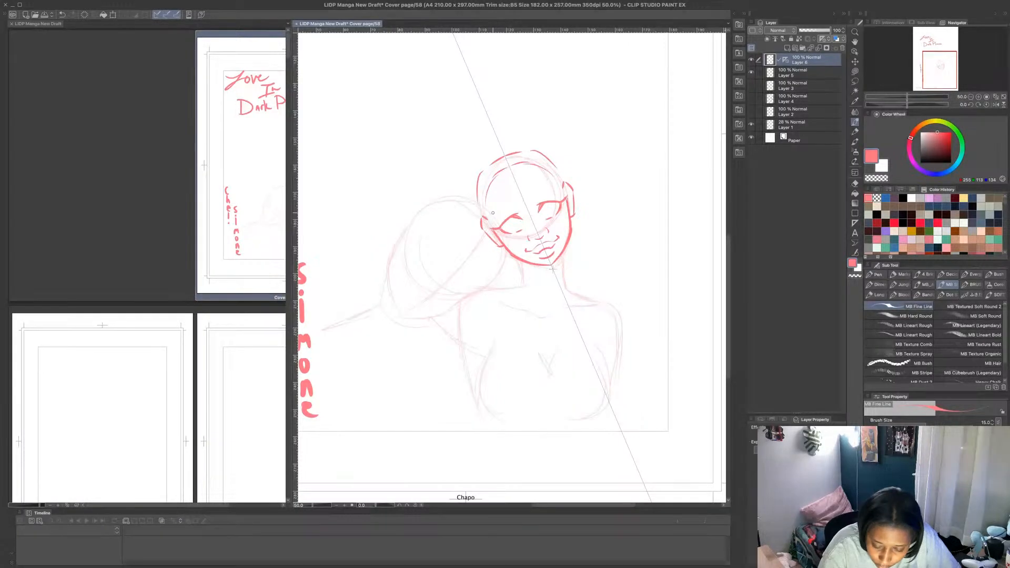
drag(501, 227, 508, 213)
key(ctrl+z)
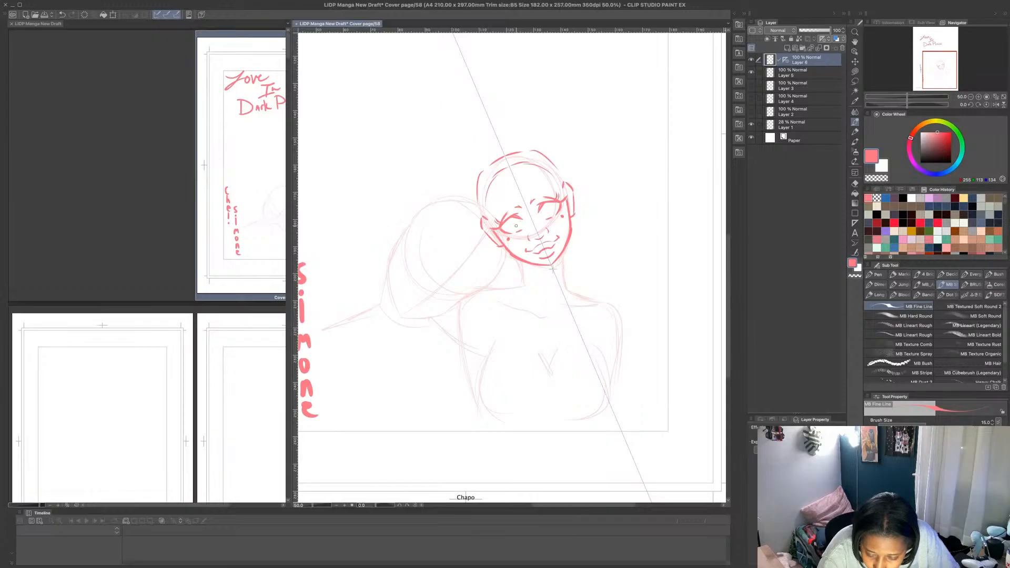
drag(512, 233, 515, 237)
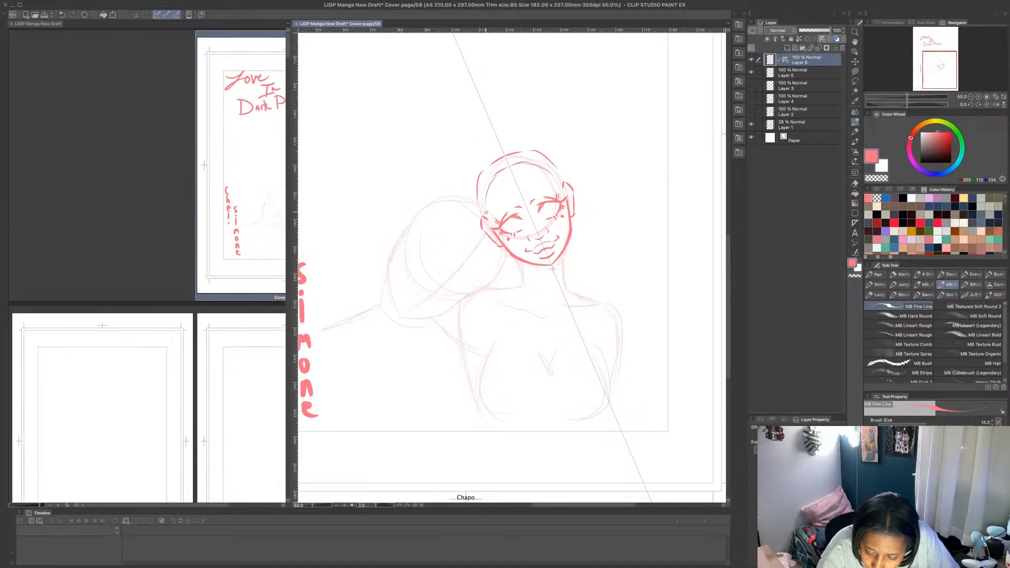
- Draw thin arched eyebrows above both eyes, redoing the strokes until the mirrored arches fit the face
drag(490, 212, 512, 194)
key(ctrl+z)
key(ctrl+z)
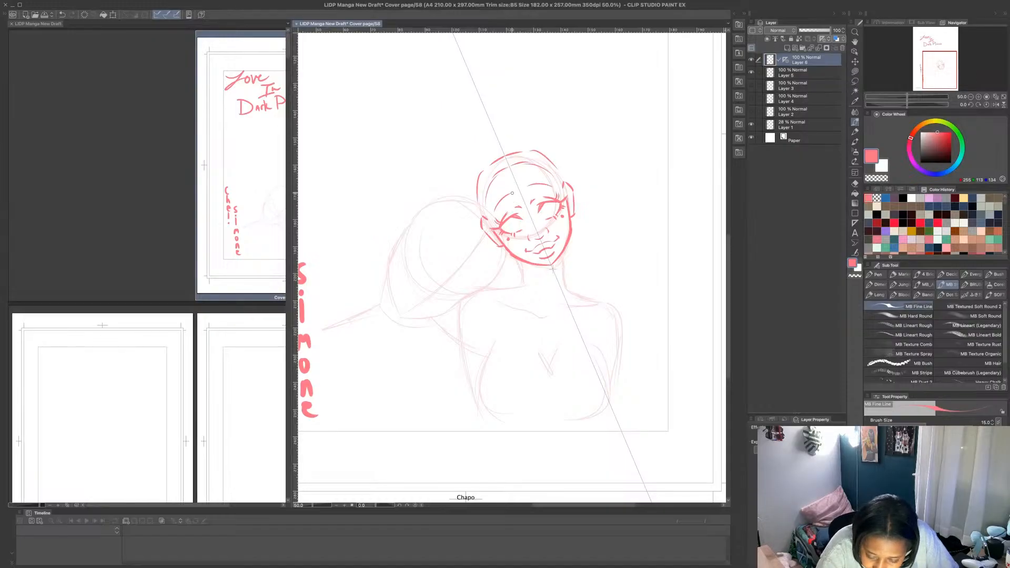
key(ctrl+z)
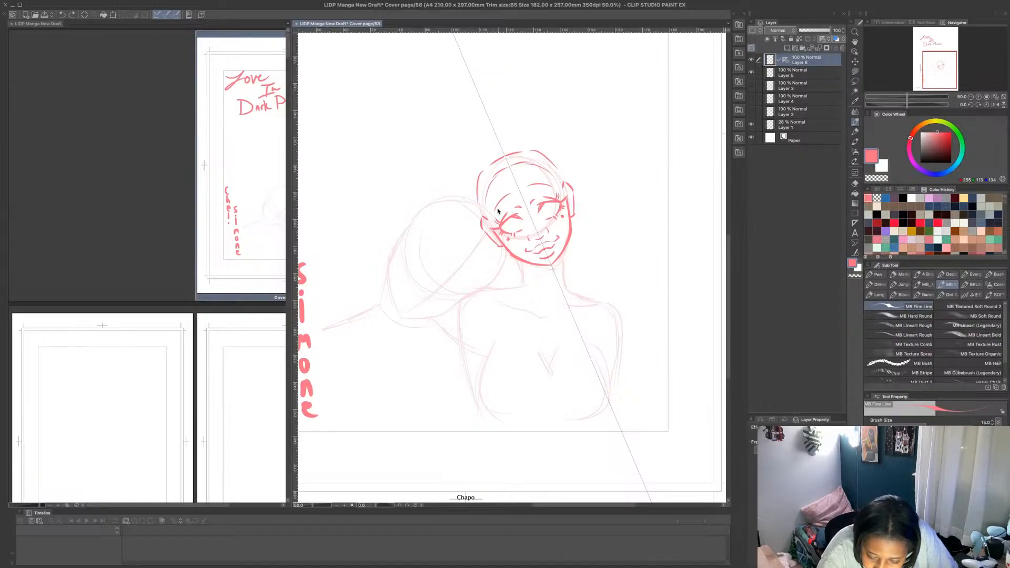
drag(496, 210, 513, 195)
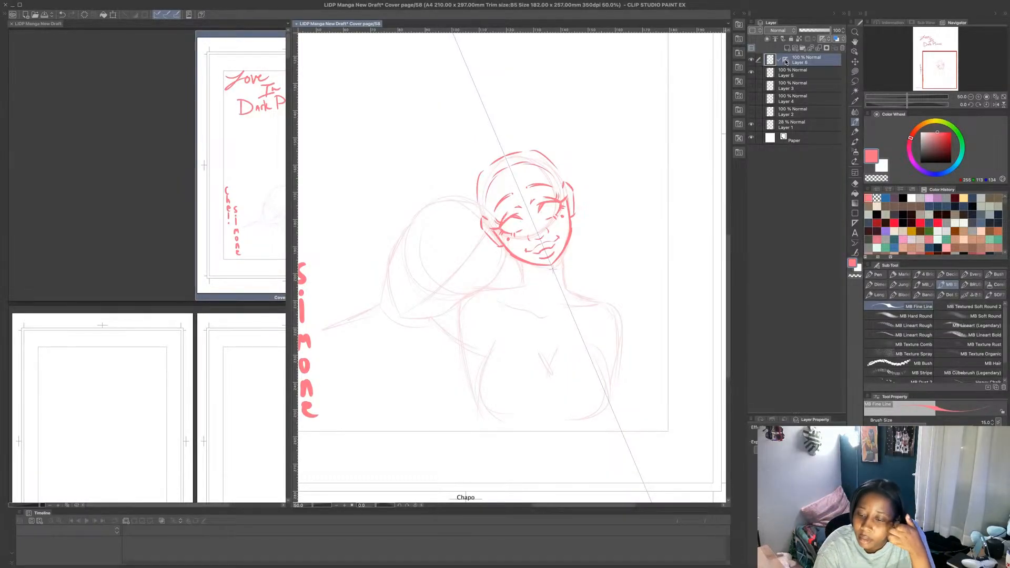
- Delete the symmetrical ruler from the active layer and draw the irises and pupils in both eyes freehand
drag(787, 62, 843, 48)
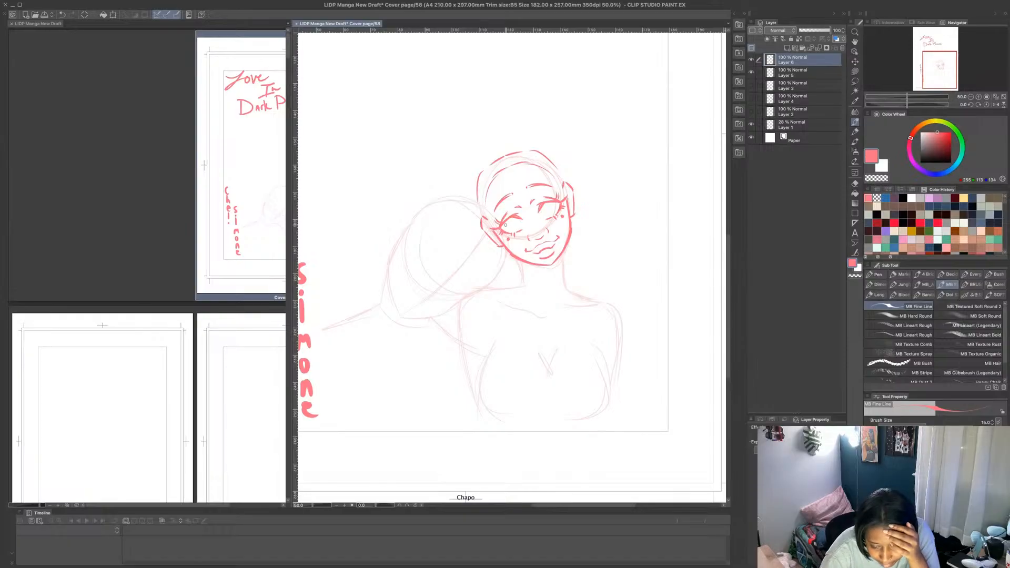
mouse_move(518, 226)
mouse_down()
mouse_move(509, 229)
mouse_move(554, 212)
mouse_move(545, 205)
mouse_move(512, 225)
mouse_up()
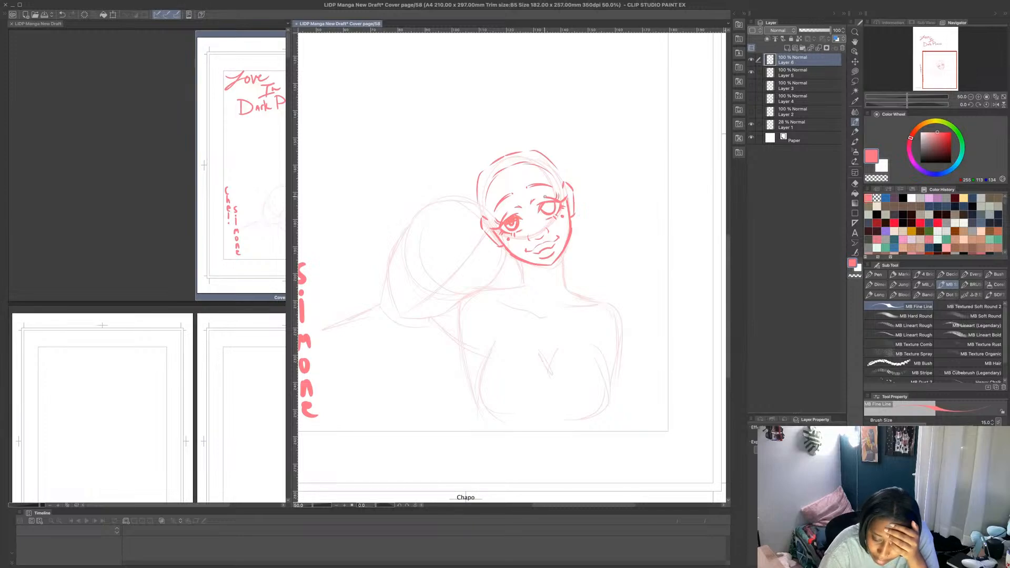
drag(547, 204, 553, 210)
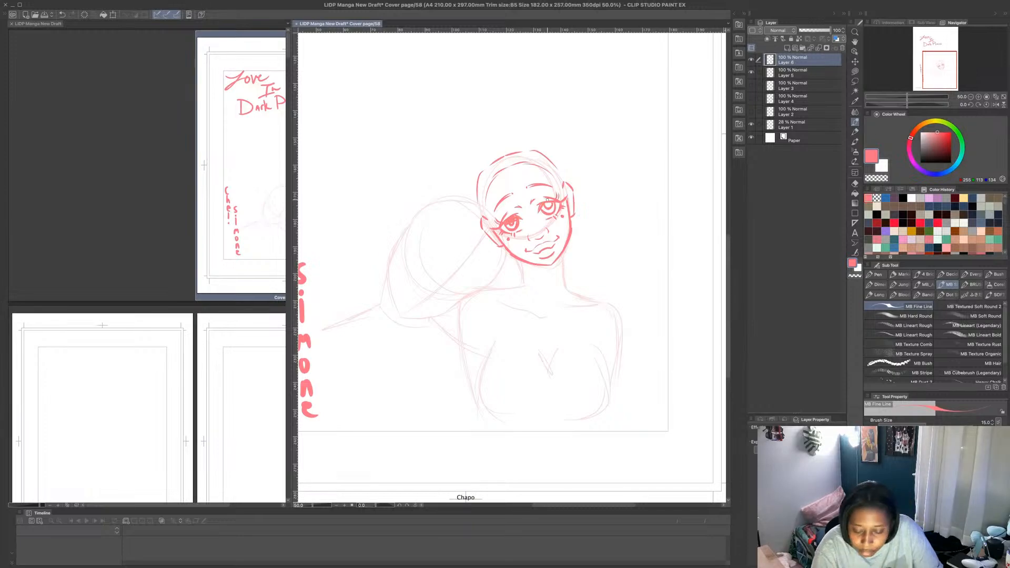
key(ctrl+z)
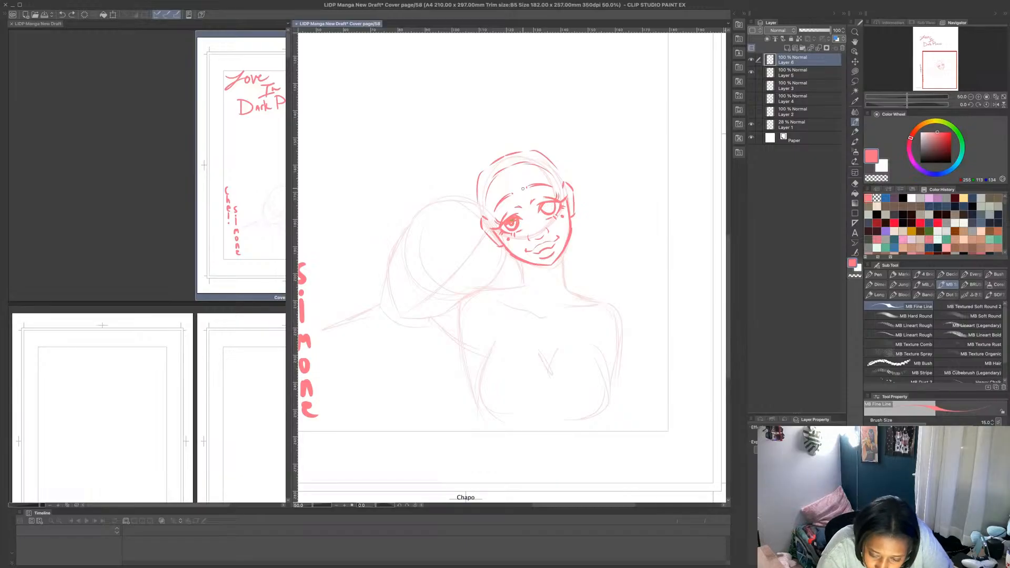
drag(543, 205, 552, 209)
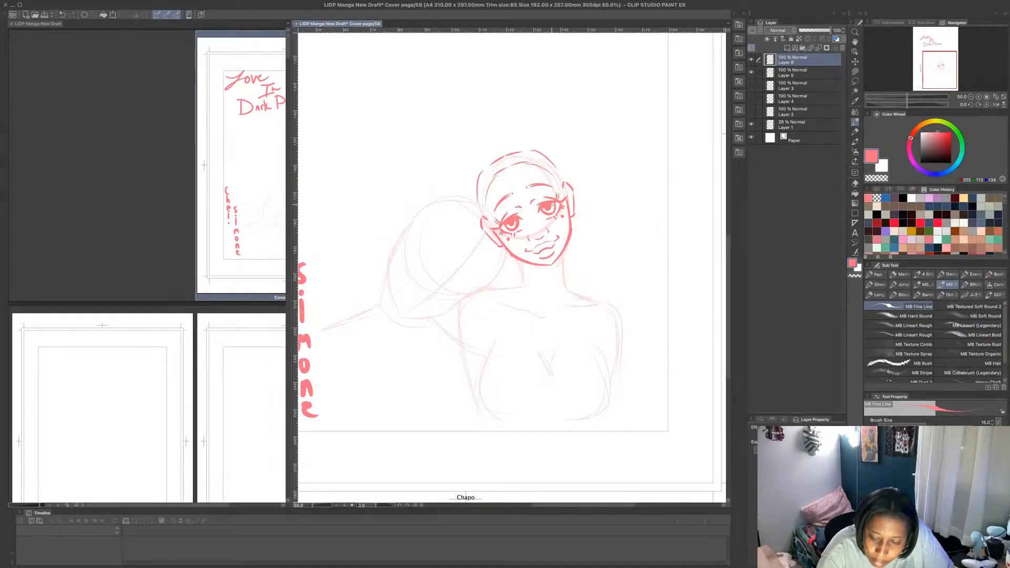
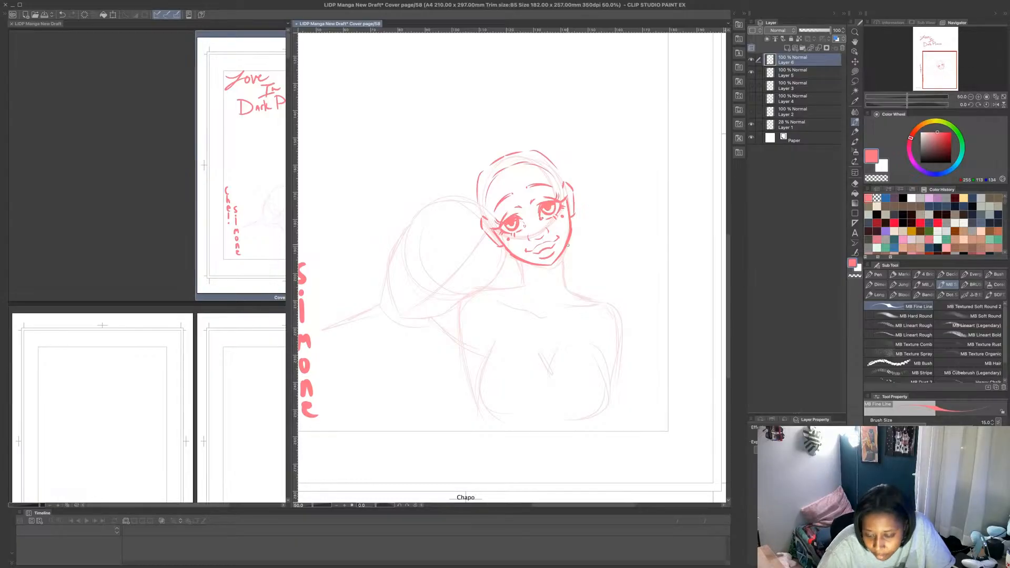
- Draw the right figure's neck, both shoulder lines, the outer upper arm and the collarbones over the rough sketch
mouse_move(568, 245)
mouse_down()
mouse_move(564, 282)
mouse_move(495, 290)
mouse_up()
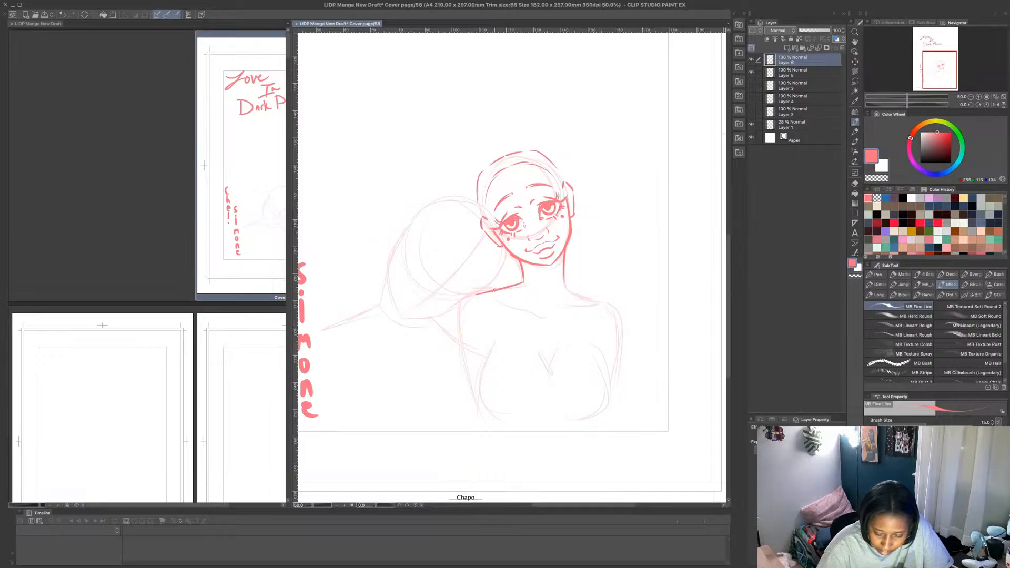
mouse_move(564, 279)
mouse_down()
mouse_move(623, 306)
mouse_move(608, 300)
mouse_move(626, 312)
mouse_move(629, 352)
mouse_up()
drag(628, 321, 610, 302)
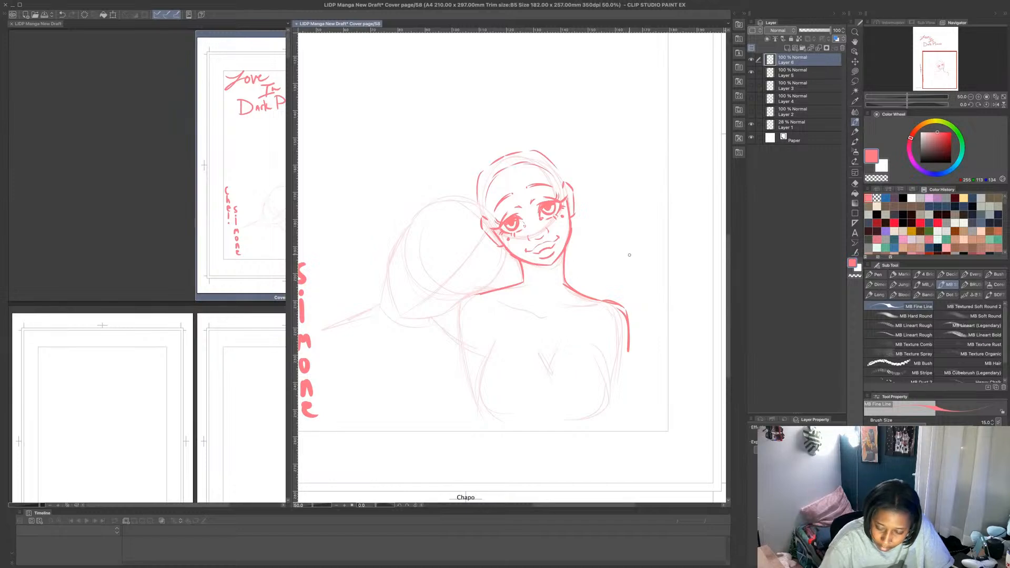
drag(499, 299, 521, 305)
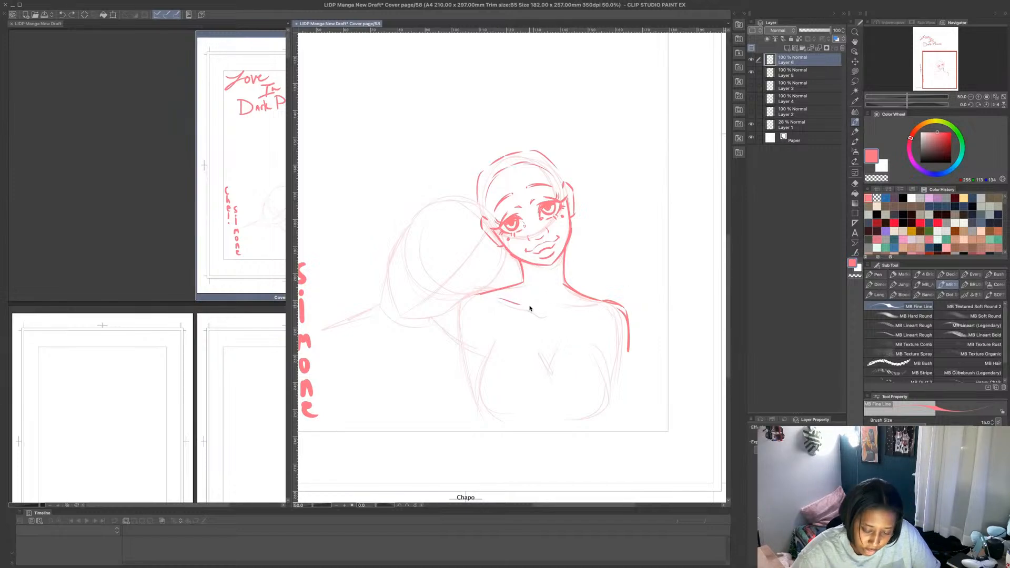
drag(528, 308, 598, 303)
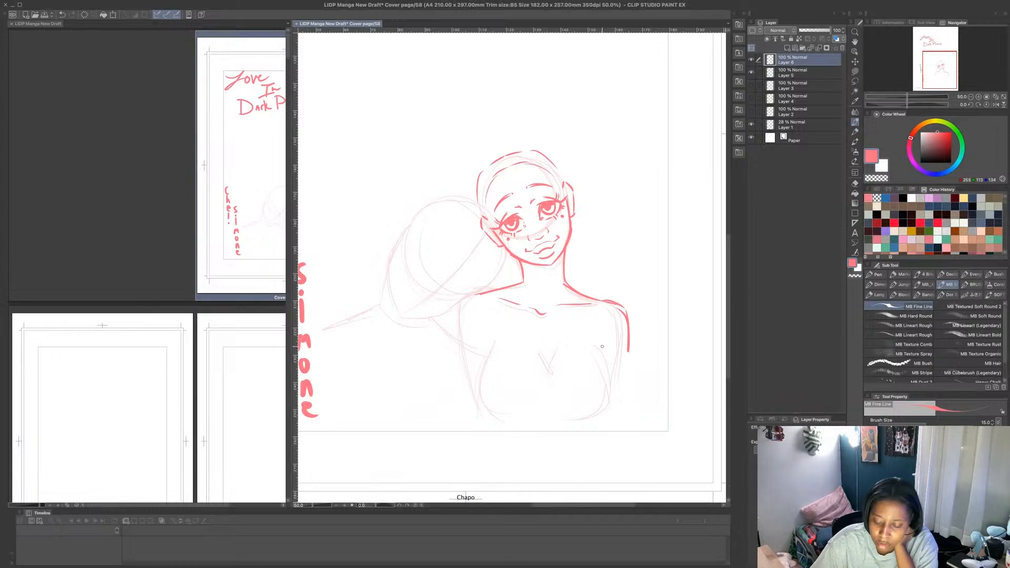
- Outline the right figure's chest with curved side contours and a lower edge, following the rough sketch
mouse_move(592, 333)
mouse_down()
mouse_move(615, 377)
mouse_move(612, 366)
mouse_up()
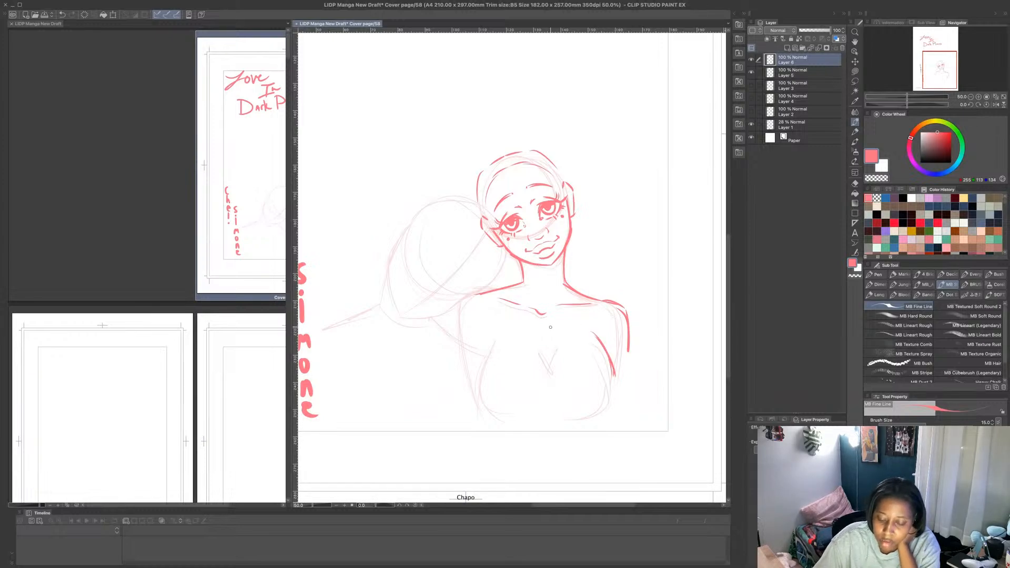
drag(495, 332, 475, 383)
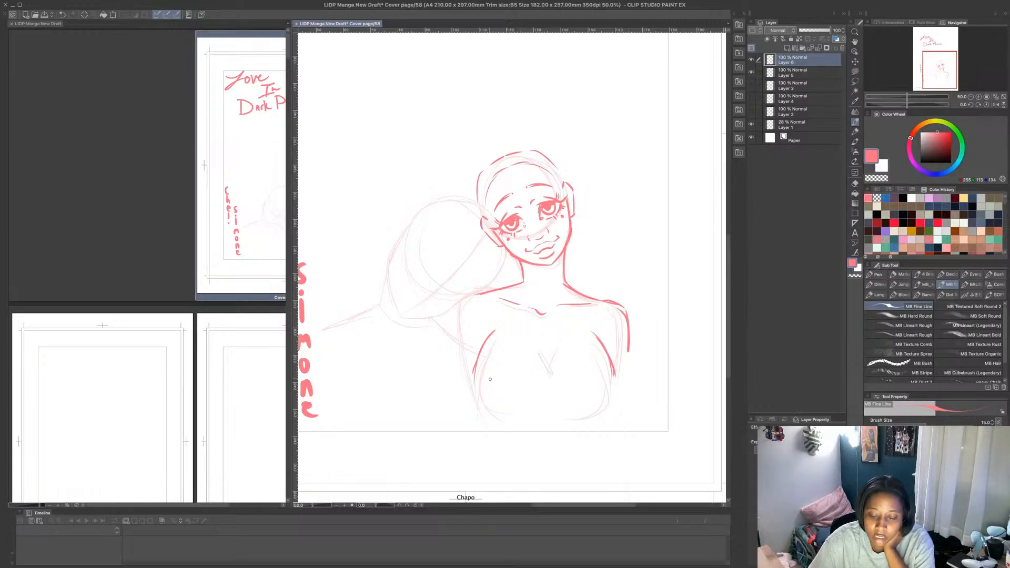
mouse_move(476, 365)
mouse_down()
mouse_move(474, 392)
mouse_move(493, 413)
mouse_move(472, 383)
mouse_move(504, 414)
mouse_move(610, 408)
mouse_move(591, 408)
mouse_up()
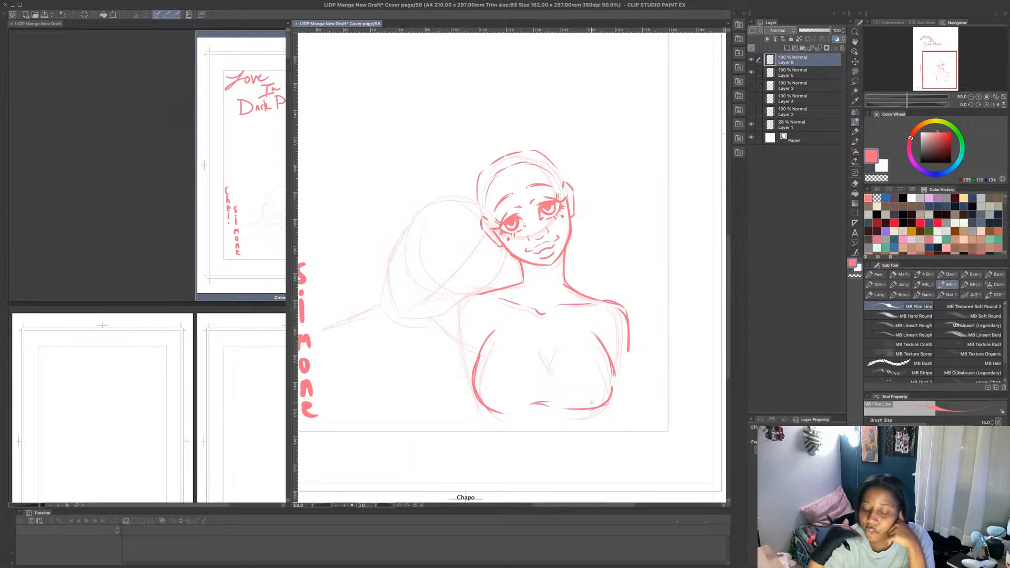
- Add a new layer above Layer 6 and rough out a hand resting against the right figure's cheek
click(787, 48)
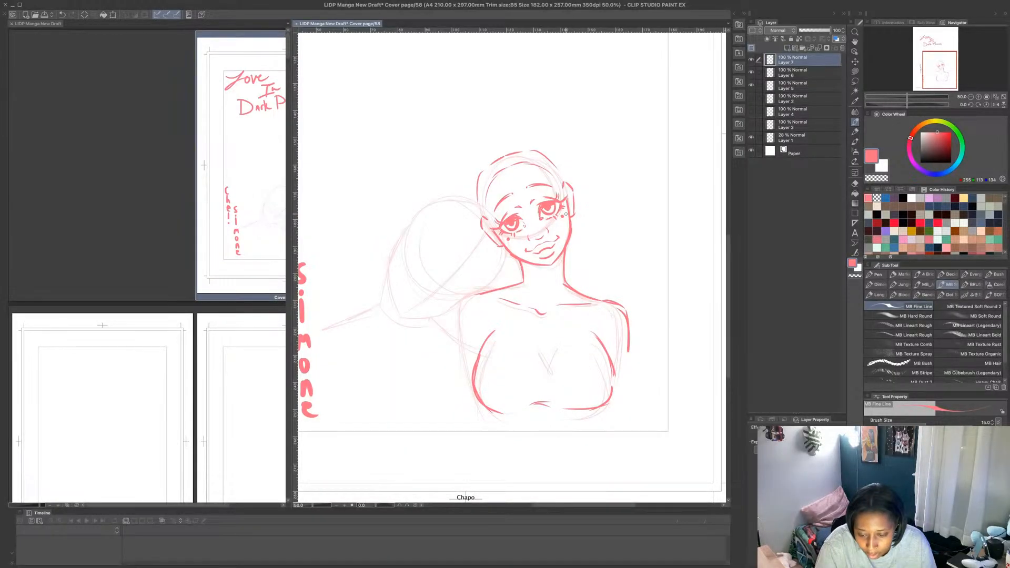
drag(565, 210, 569, 228)
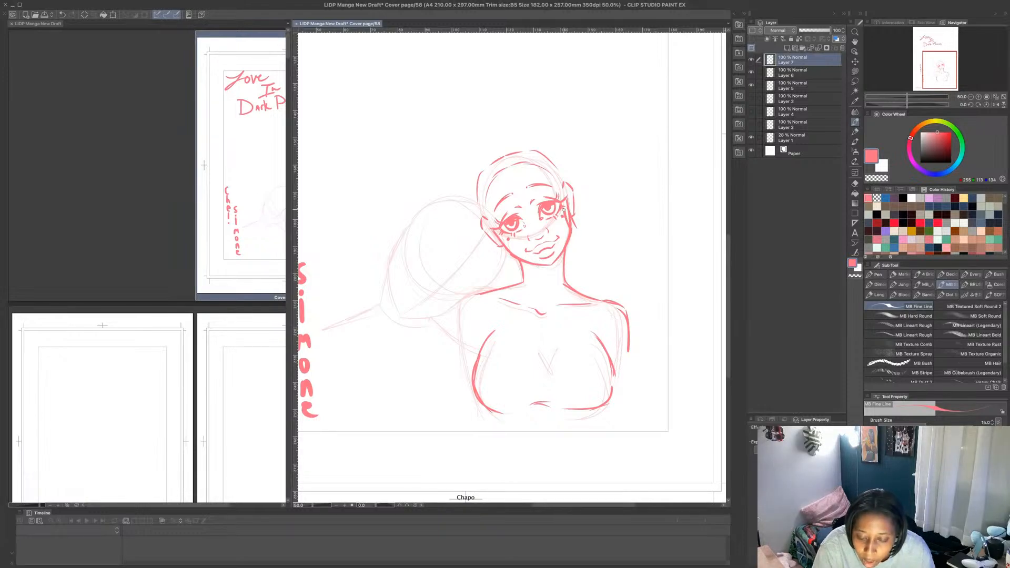
drag(572, 220, 588, 235)
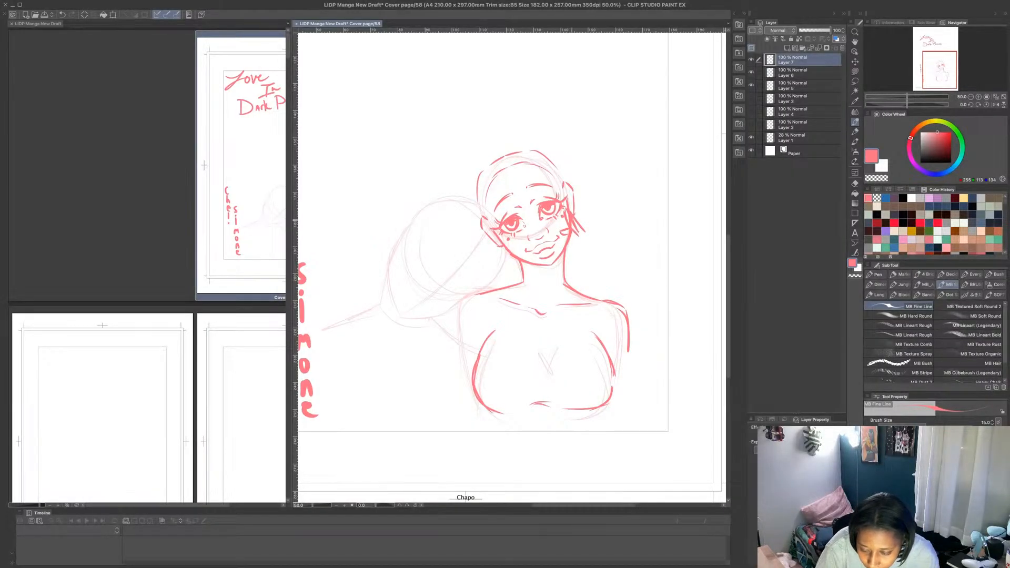
mouse_move(576, 224)
mouse_down()
mouse_move(581, 244)
mouse_move(567, 248)
mouse_move(580, 250)
mouse_up()
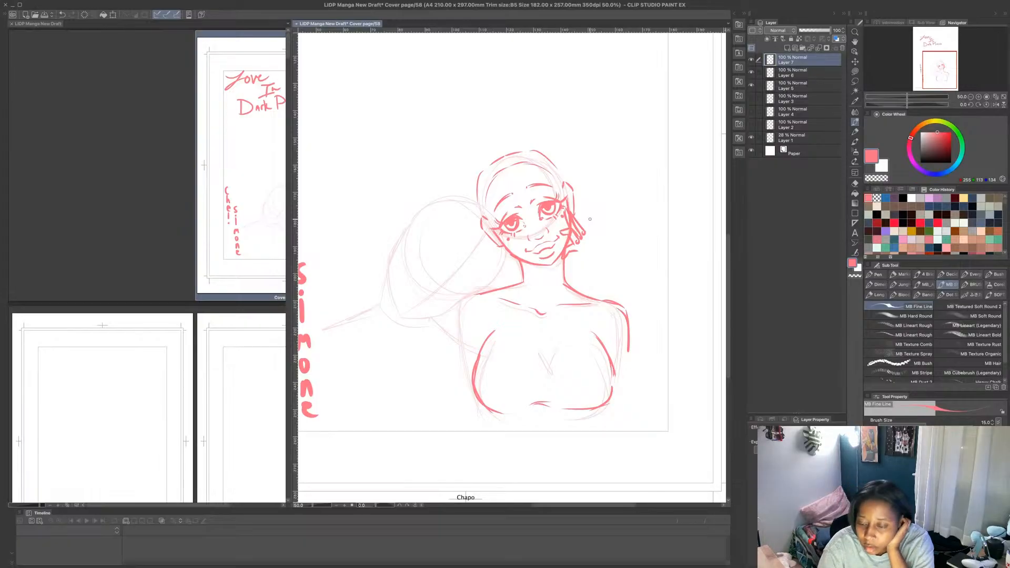
- Lower the opacity of Layer 6 to 28% and Layer 7 to 34%, and add a new layer above them
click(752, 72)
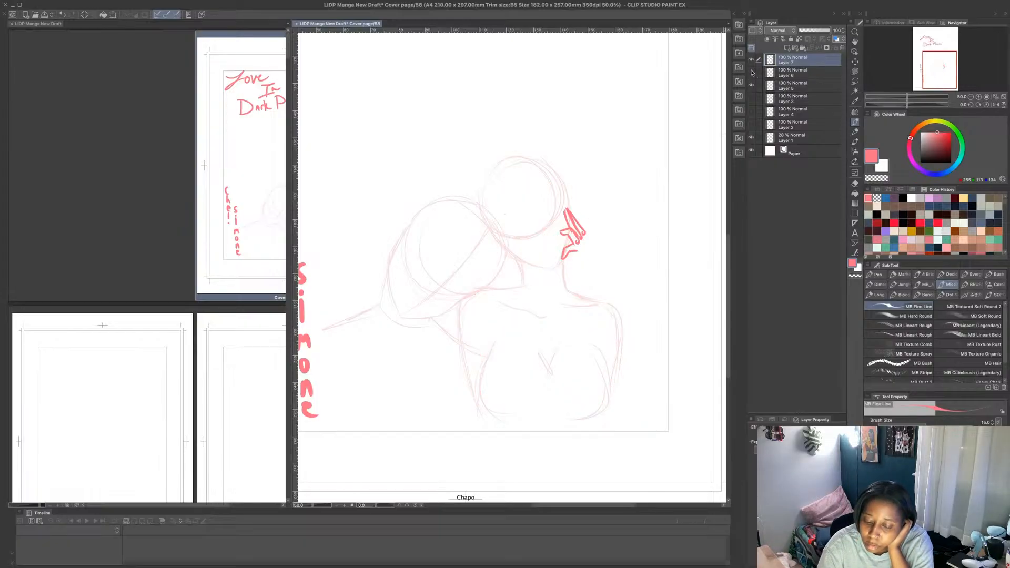
click(753, 72)
click(792, 72)
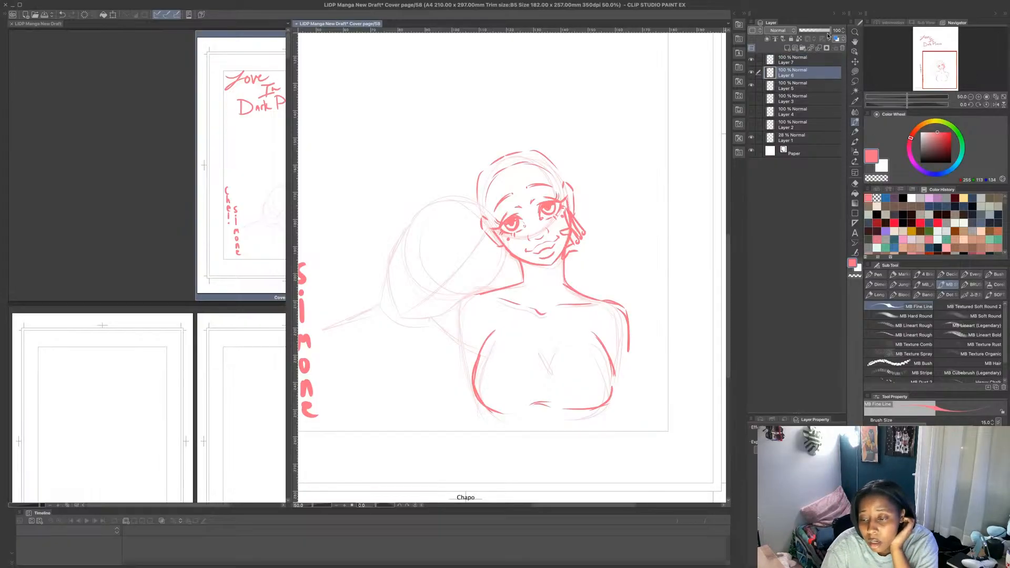
drag(829, 31, 810, 34)
click(805, 60)
click(786, 48)
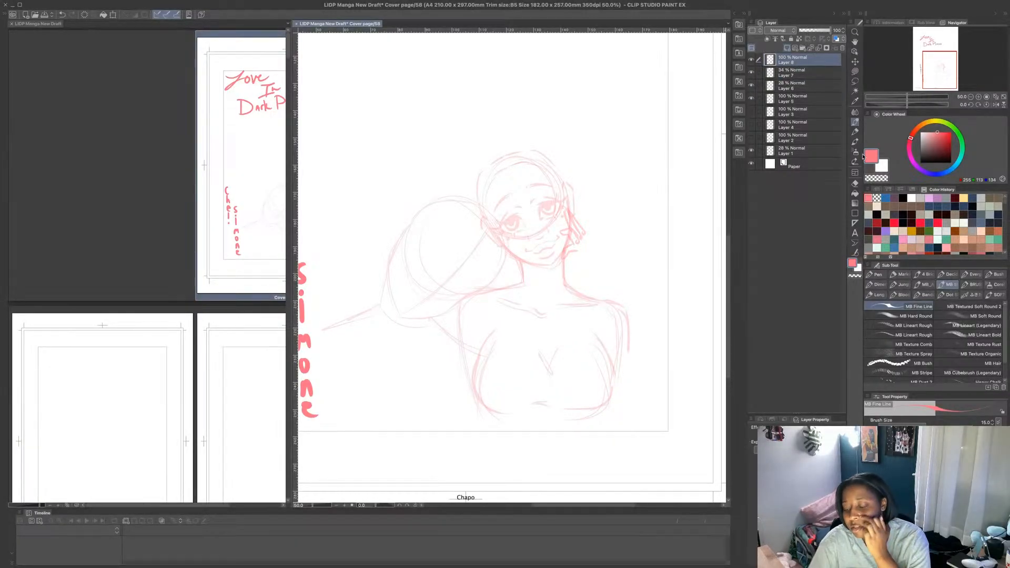
- Try to draw the hand's edge along the jaw on the new layer with a smaller brush, and undo the strokes
key(bracketleft)
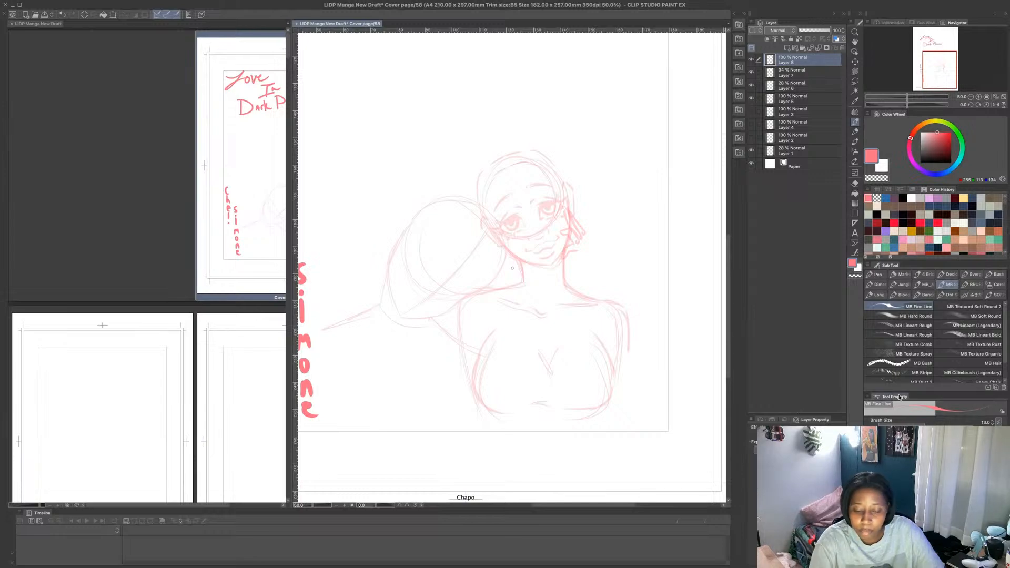
scroll(575, 232, up, 2)
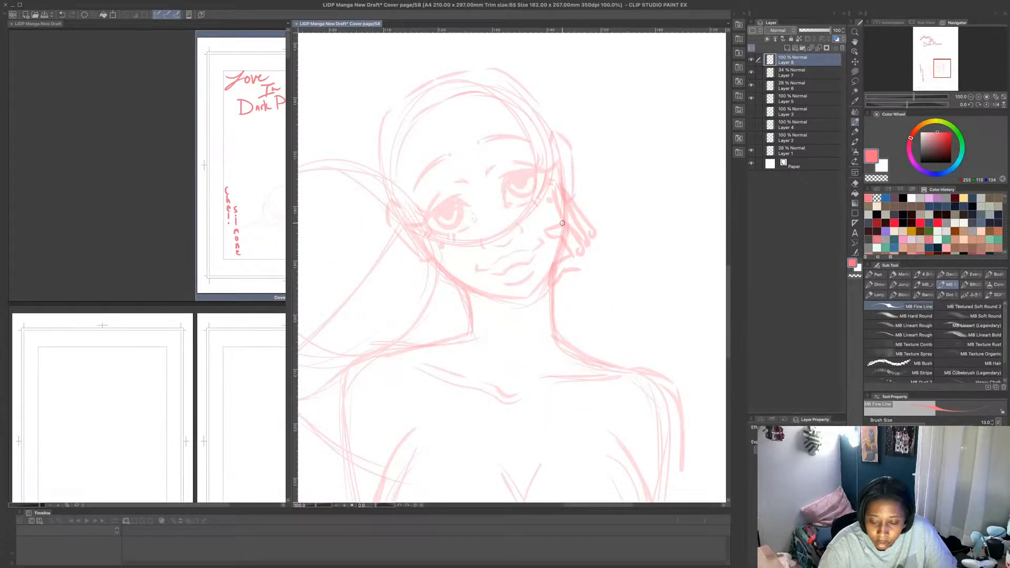
mouse_move(565, 222)
mouse_down()
mouse_move(544, 230)
mouse_move(564, 235)
mouse_up()
key(super+z)
key(super+z)
key(super+z)
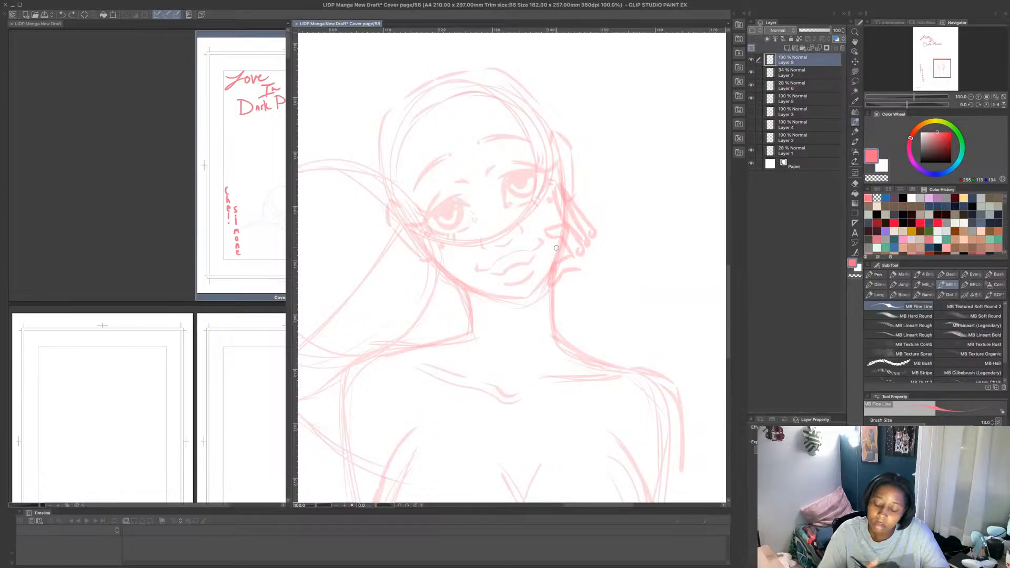
drag(552, 270, 562, 249)
key(ctrl+z)
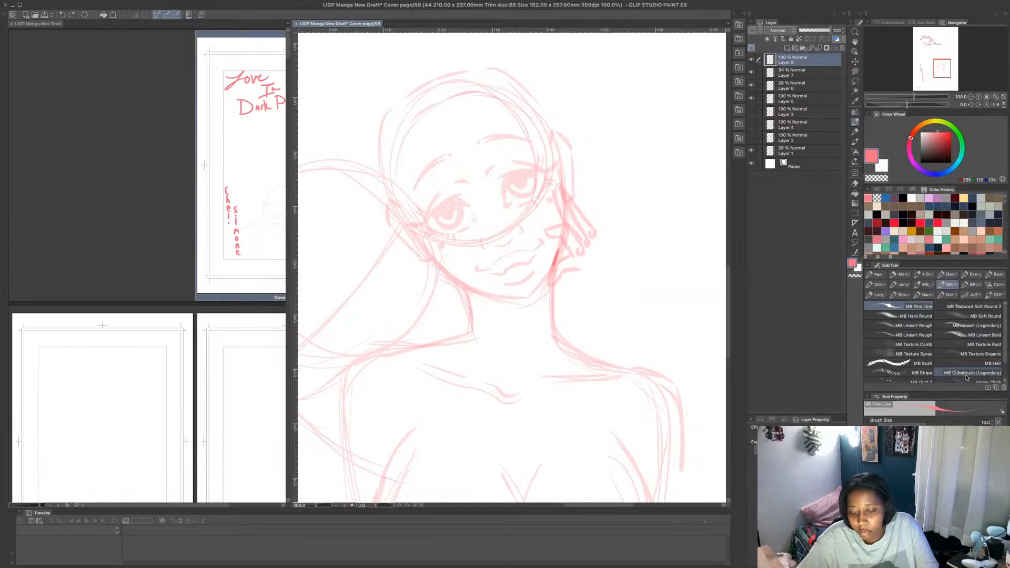
key(ctrl+z)
- Reduce the MB Fine Line brush size to 9
click(993, 424)
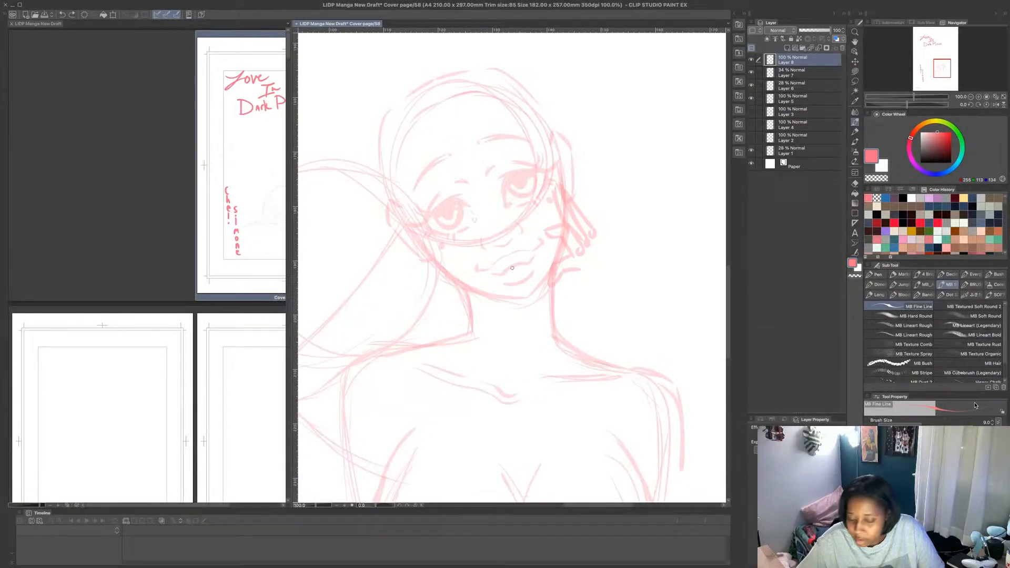
click(992, 424)
- Try to draw the hand's palm and short curled fingers beside the mouth, redoing individual strokes
mouse_move(558, 252)
mouse_down()
mouse_move(552, 268)
mouse_move(563, 255)
mouse_up()
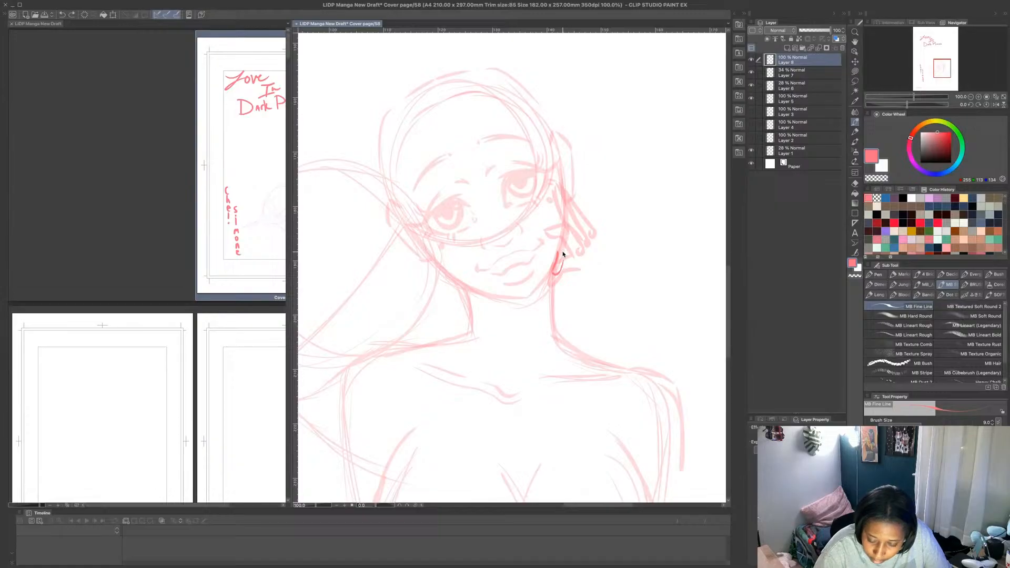
key(ctrl+z)
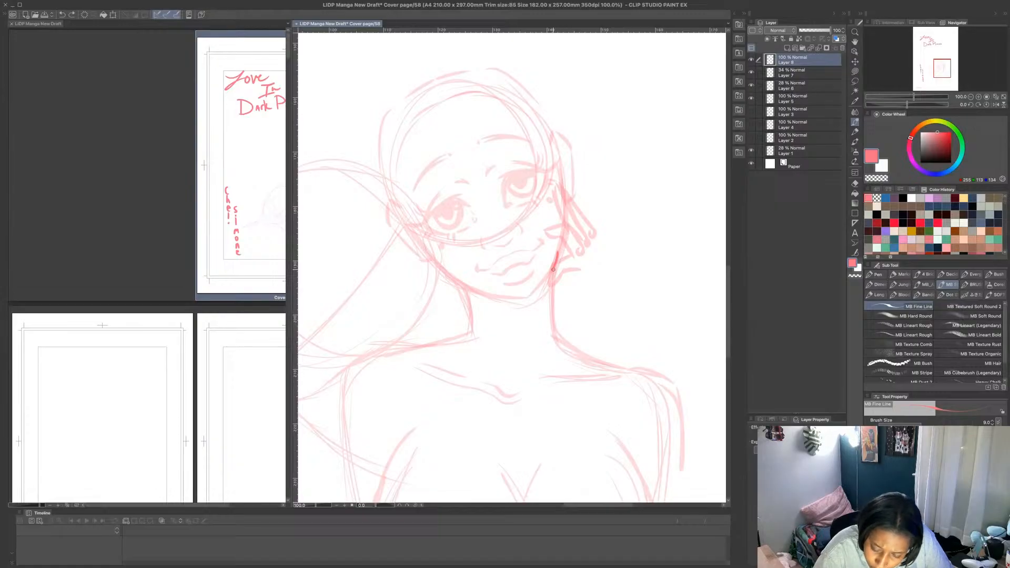
mouse_move(556, 274)
mouse_down()
mouse_move(565, 248)
mouse_move(568, 269)
mouse_up()
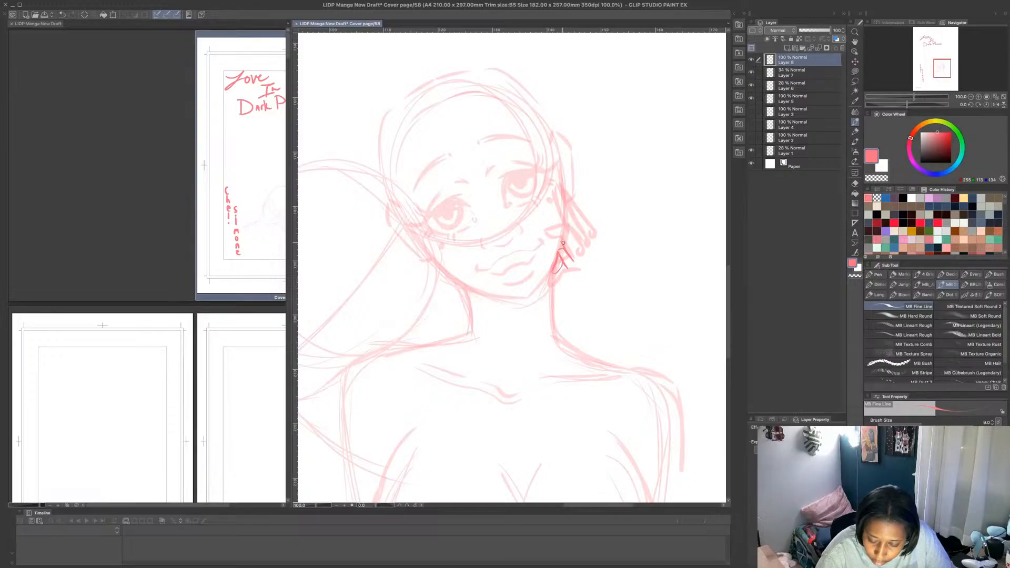
drag(545, 245, 545, 246)
key(ctrl+z)
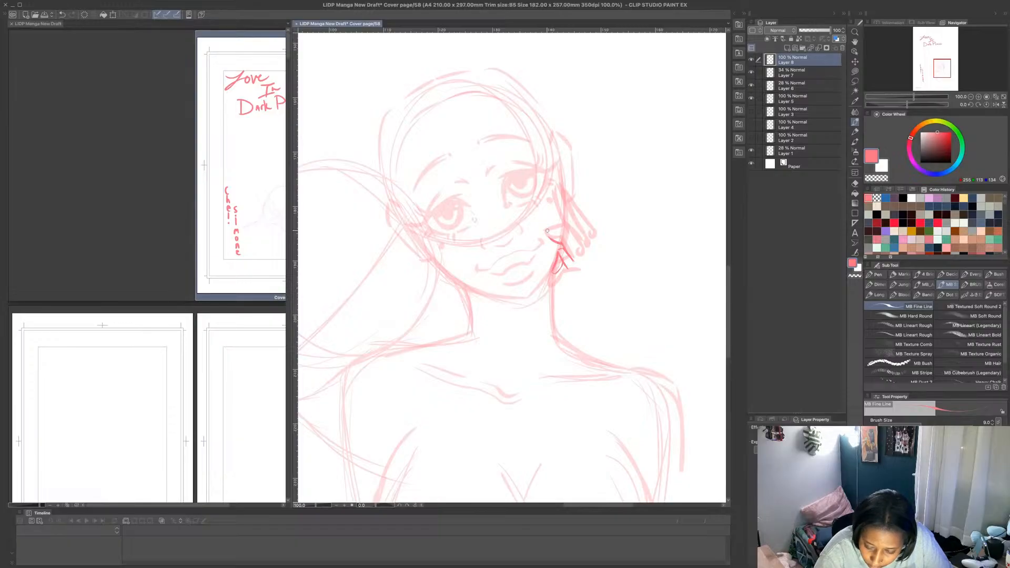
key(ctrl+z)
mouse_move(561, 241)
mouse_down()
mouse_move(548, 246)
mouse_move(559, 237)
mouse_up()
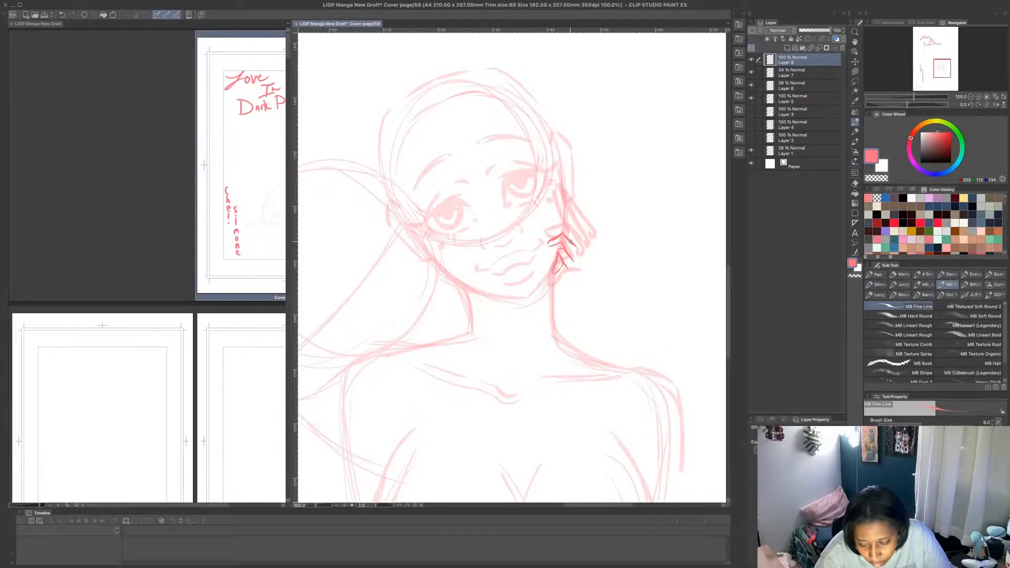
key(ctrl+z)
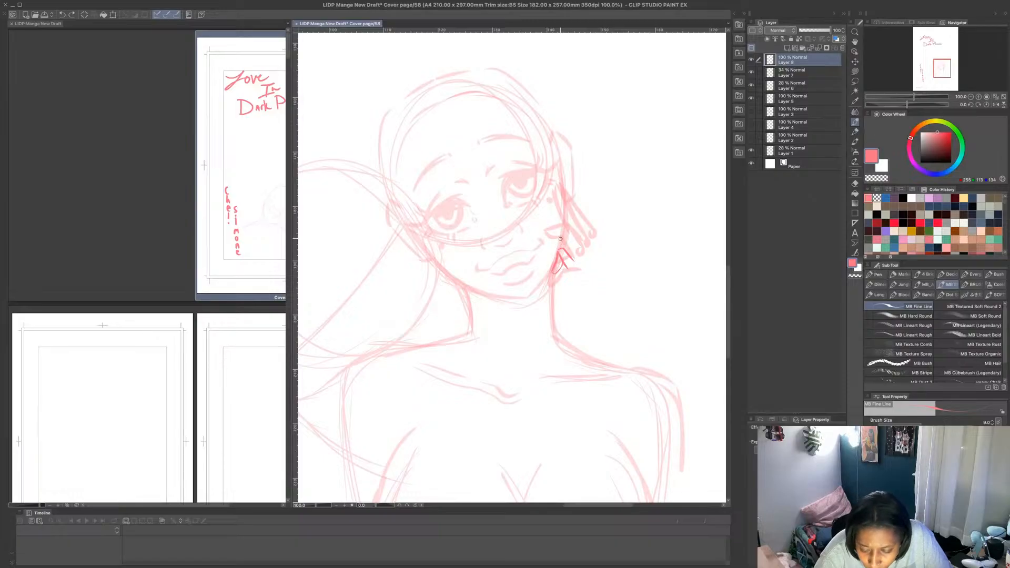
mouse_move(560, 239)
mouse_down()
mouse_move(545, 246)
mouse_move(556, 251)
mouse_up()
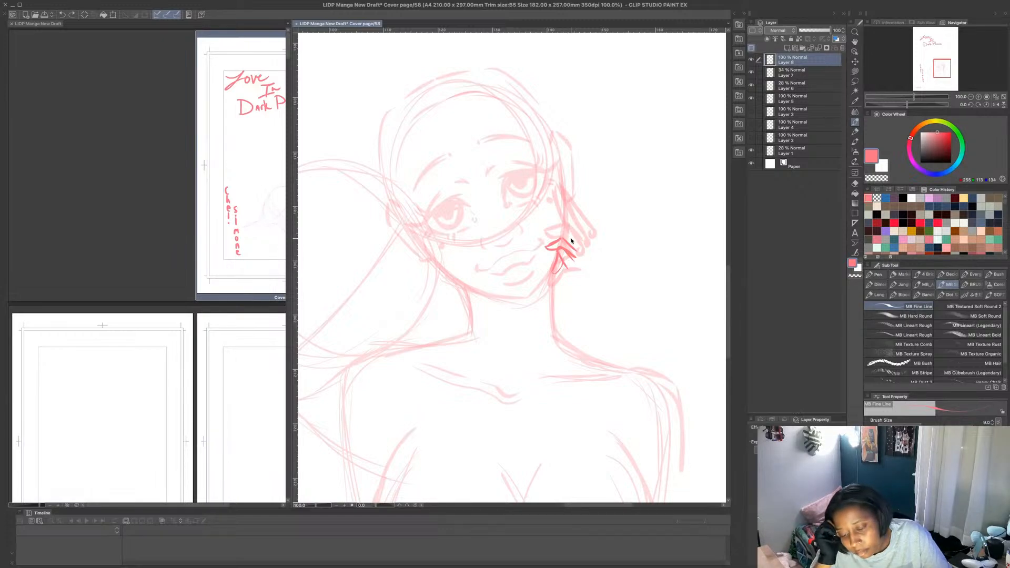
- Undo all the hand strokes on the new layer
key(ctrl+z)
key(ctrl+z)
key(ctrl+z)
key(ctrl+z)
key(ctrl+z)
key(ctrl+z)
key(ctrl+z)
key(ctrl+z)
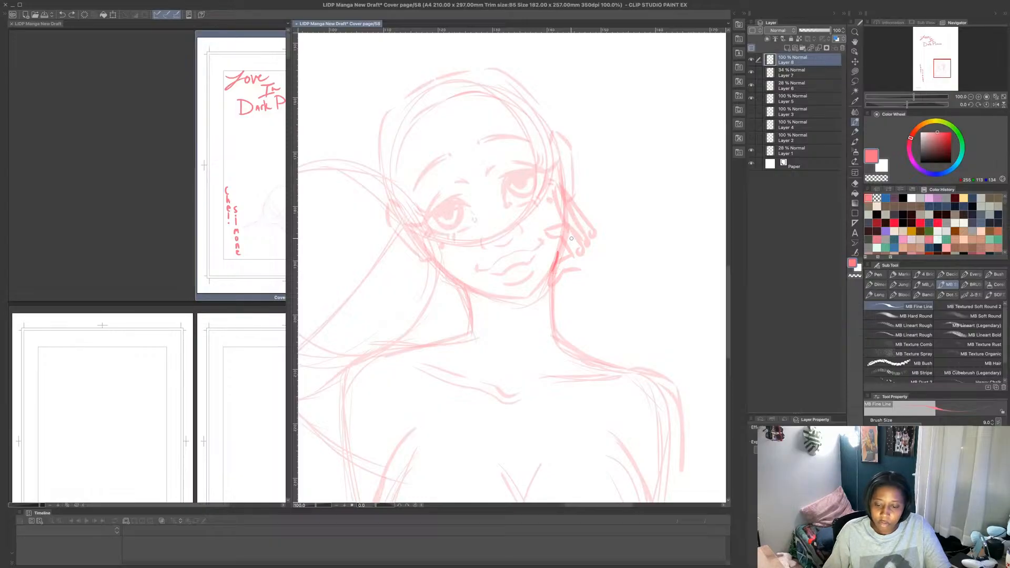
key(ctrl+z)
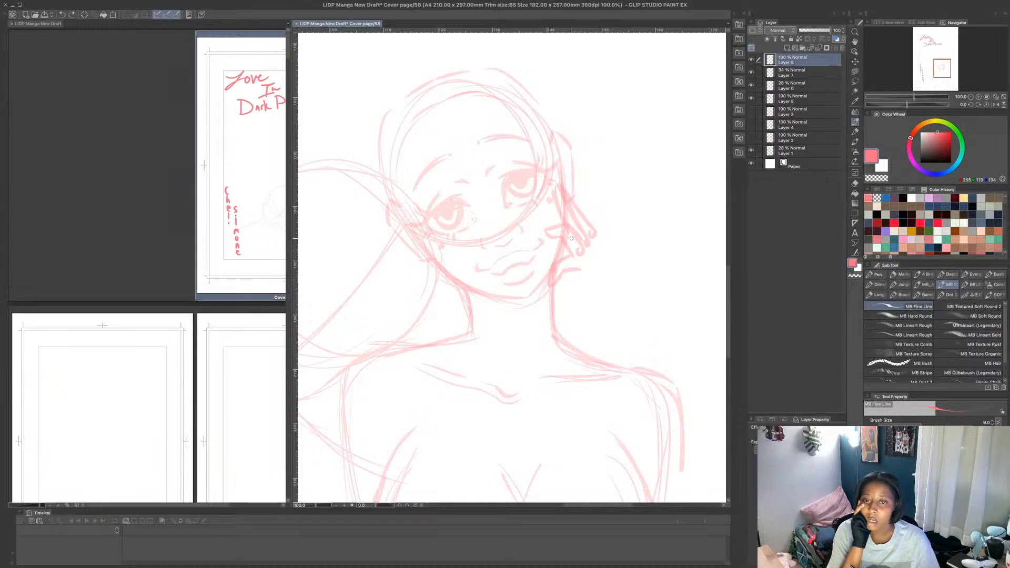
- Draw the hand against the right figure's cheek, with palm, heel at the jaw, curled fingers and long fingers raised toward the eye
mouse_move(561, 248)
mouse_down()
mouse_move(552, 273)
mouse_move(557, 251)
mouse_move(567, 287)
mouse_move(583, 261)
mouse_move(575, 243)
mouse_up()
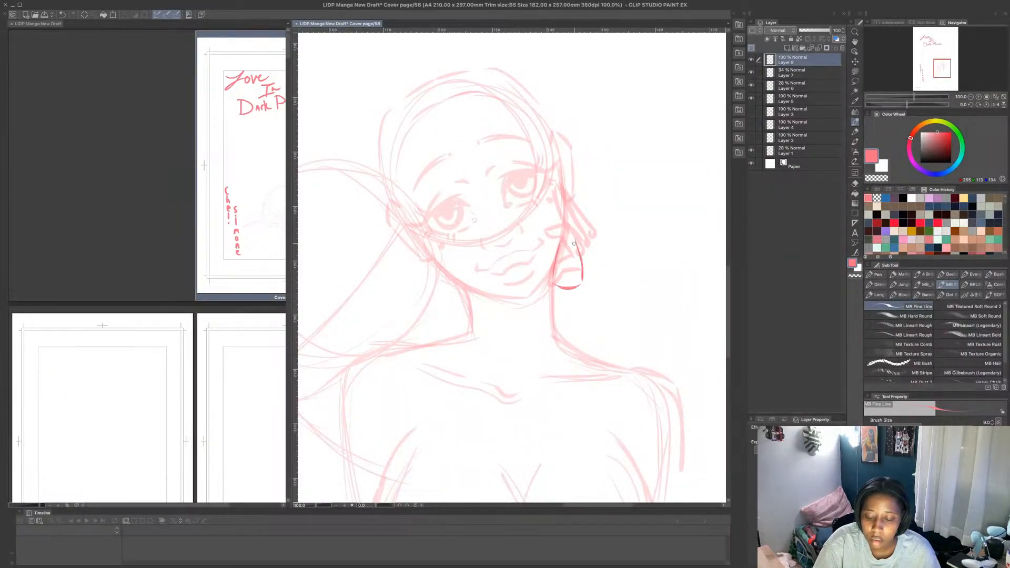
mouse_move(549, 277)
mouse_down()
mouse_move(541, 286)
mouse_move(554, 299)
mouse_move(541, 287)
mouse_move(576, 242)
mouse_move(556, 227)
mouse_move(548, 251)
mouse_move(568, 235)
mouse_up()
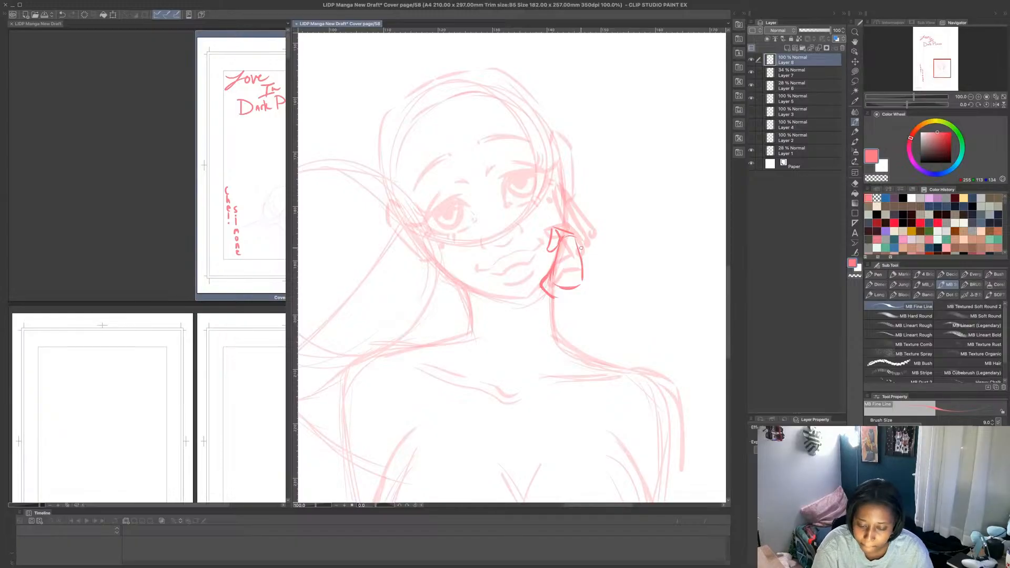
mouse_move(583, 276)
mouse_down()
mouse_move(577, 225)
mouse_move(561, 213)
mouse_move(536, 223)
mouse_move(563, 228)
mouse_up()
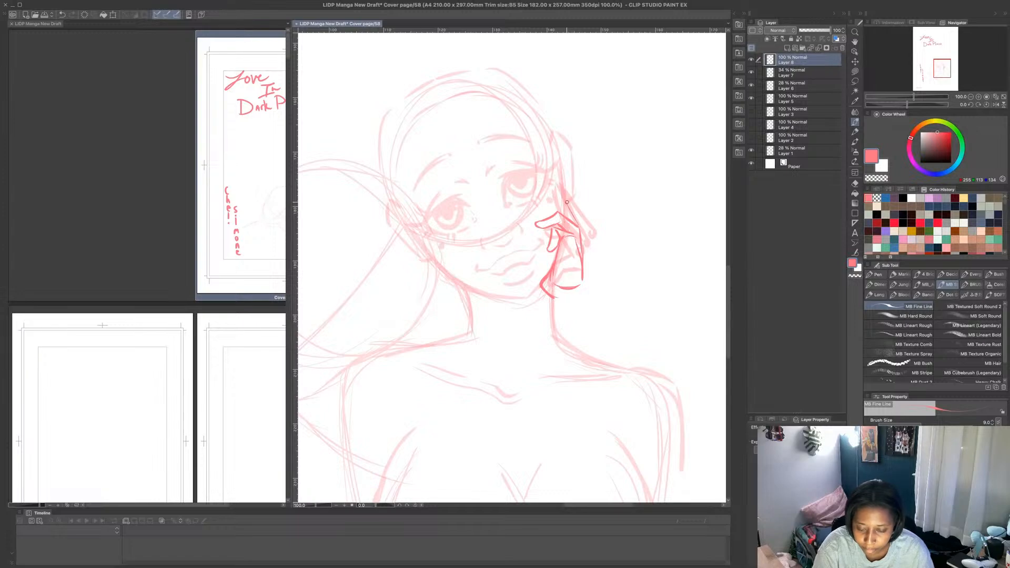
mouse_move(553, 174)
mouse_down()
mouse_move(561, 214)
mouse_move(559, 189)
mouse_move(576, 212)
mouse_up()
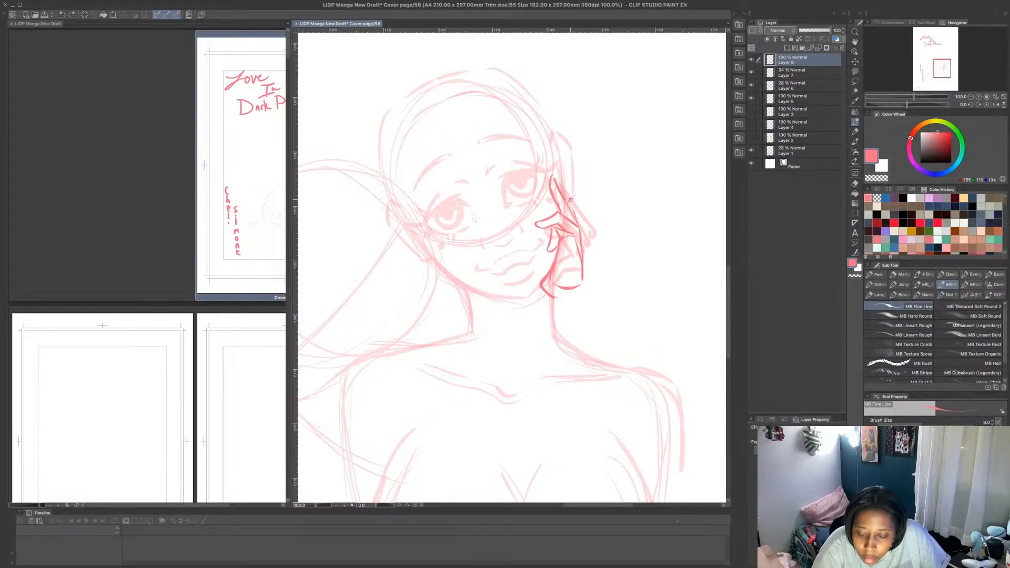
mouse_move(571, 202)
mouse_down()
mouse_move(563, 176)
mouse_move(560, 193)
mouse_up()
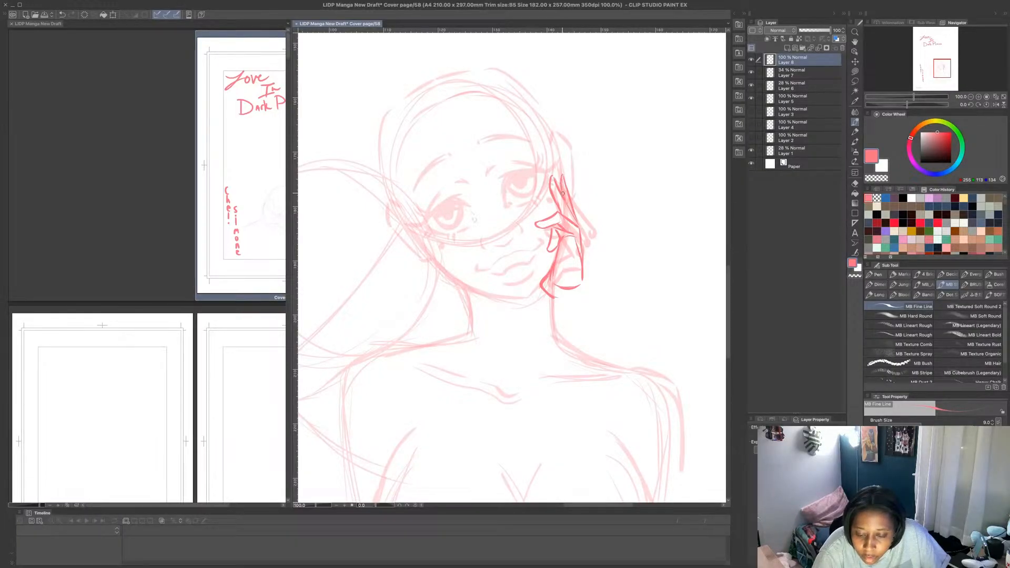
- Erase the palm's outer edge line using the transparent colour and switch back to the pink drawing colour
key(c)
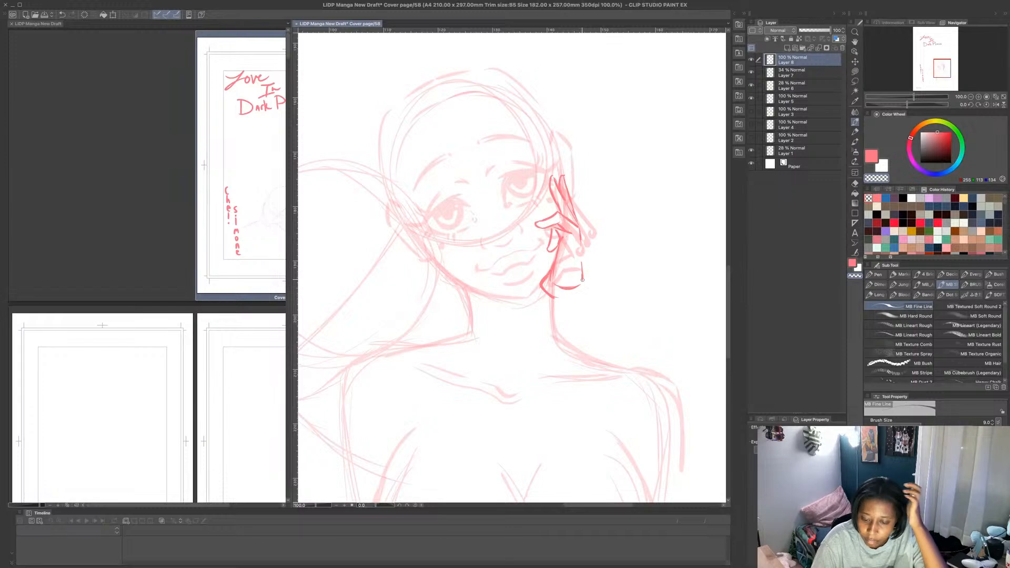
drag(583, 280, 583, 264)
click(871, 156)
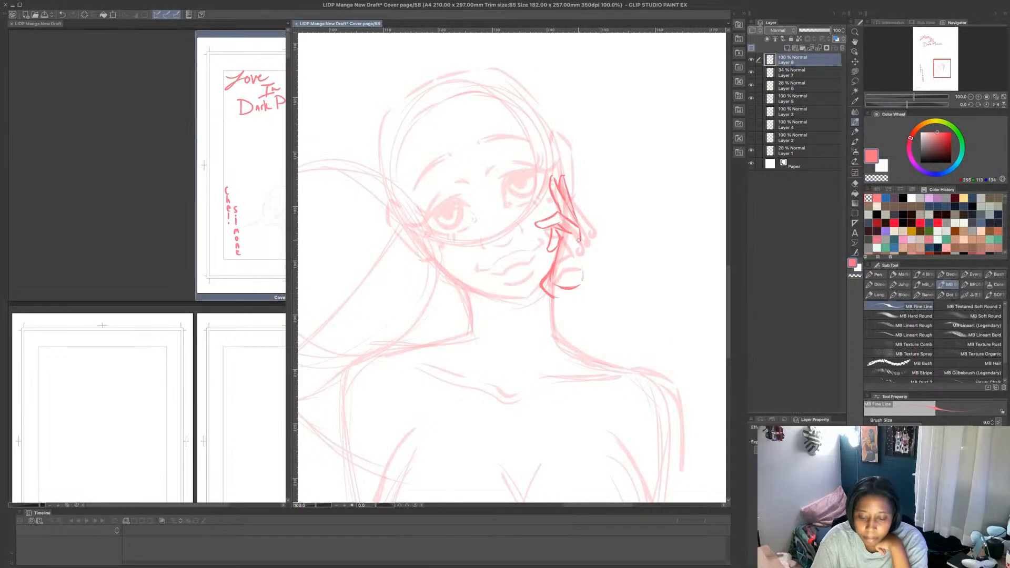
- Redraw the palm's outer edge as a single line from the base of the fingers down to the wrist
drag(581, 227, 583, 281)
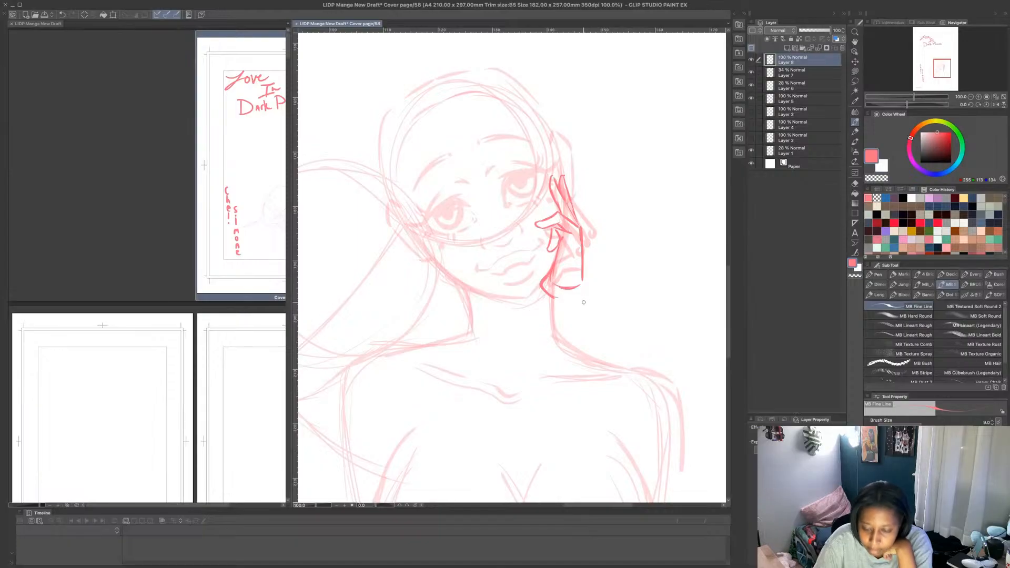
scroll(589, 259, down, 3)
scroll(627, 243, up, 1)
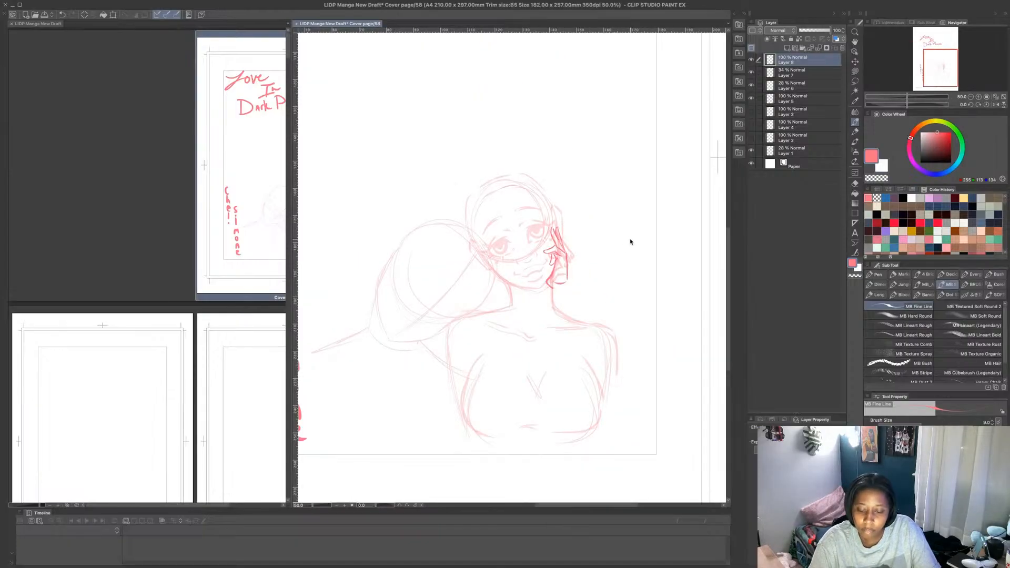
- Transform the hand drawing, tilting it slightly clockwise and positioning it against the figure's cheek and jaw
key(ctrl+t)
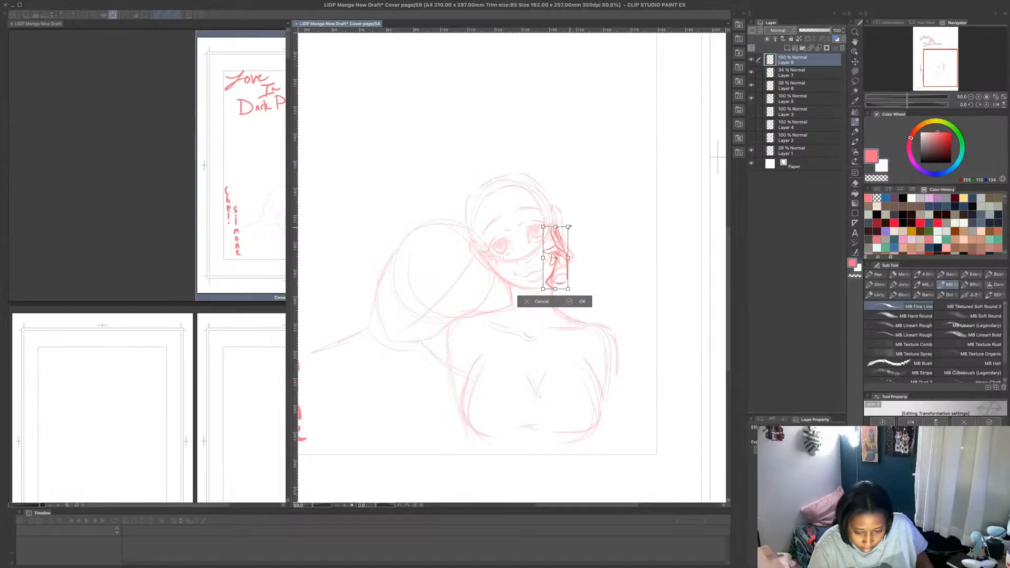
mouse_move(567, 227)
mouse_down()
mouse_move(575, 217)
mouse_move(570, 259)
mouse_up()
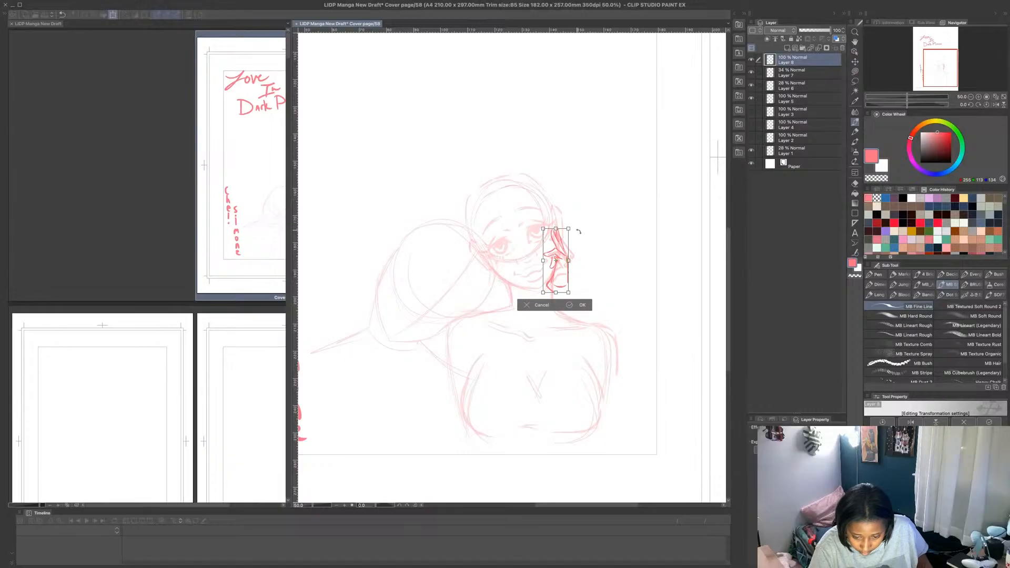
drag(579, 232, 589, 248)
scroll(589, 237, up, 2)
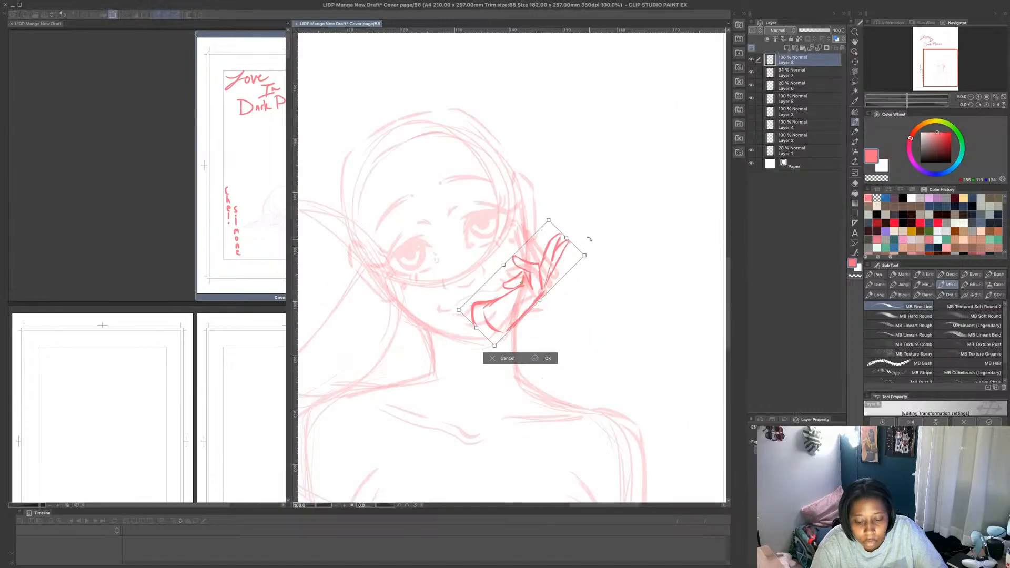
key(ctrl+z)
drag(551, 215, 559, 221)
drag(534, 282, 536, 293)
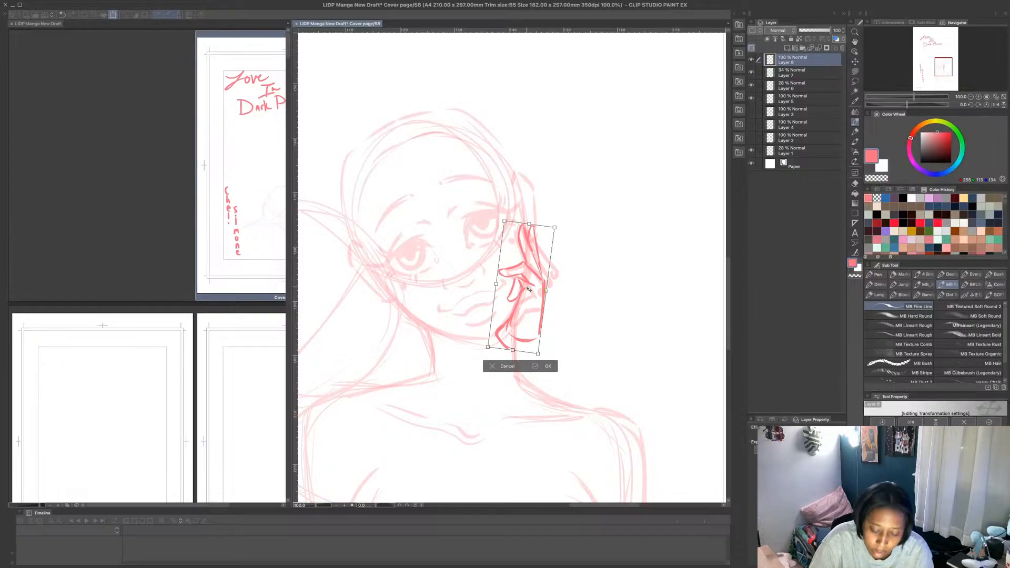
- Stretch the hand downward, tilt it a little further clockwise, enlarge it slightly and apply the transformation
drag(513, 350, 512, 363)
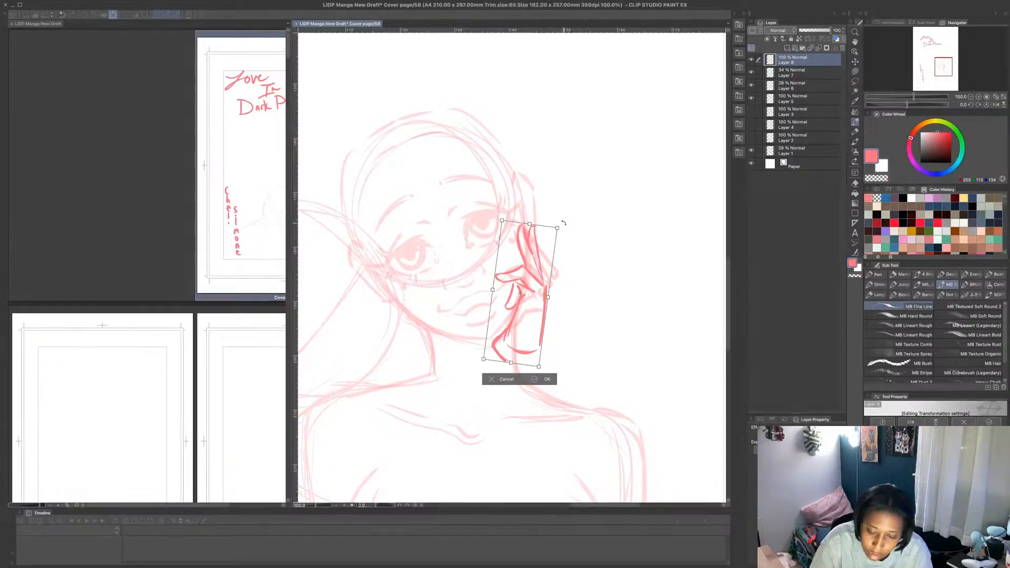
drag(564, 221, 570, 227)
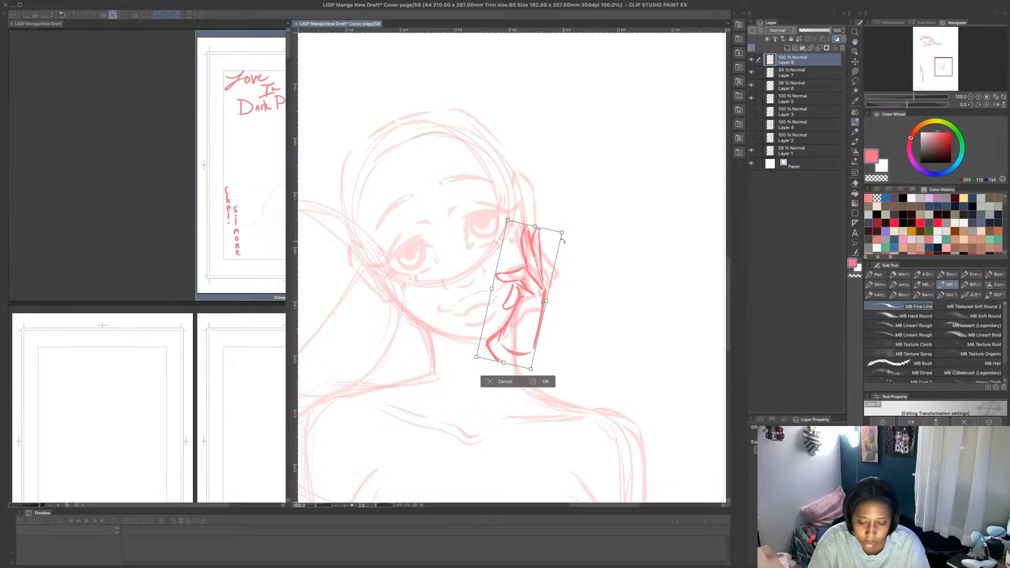
drag(476, 357, 475, 360)
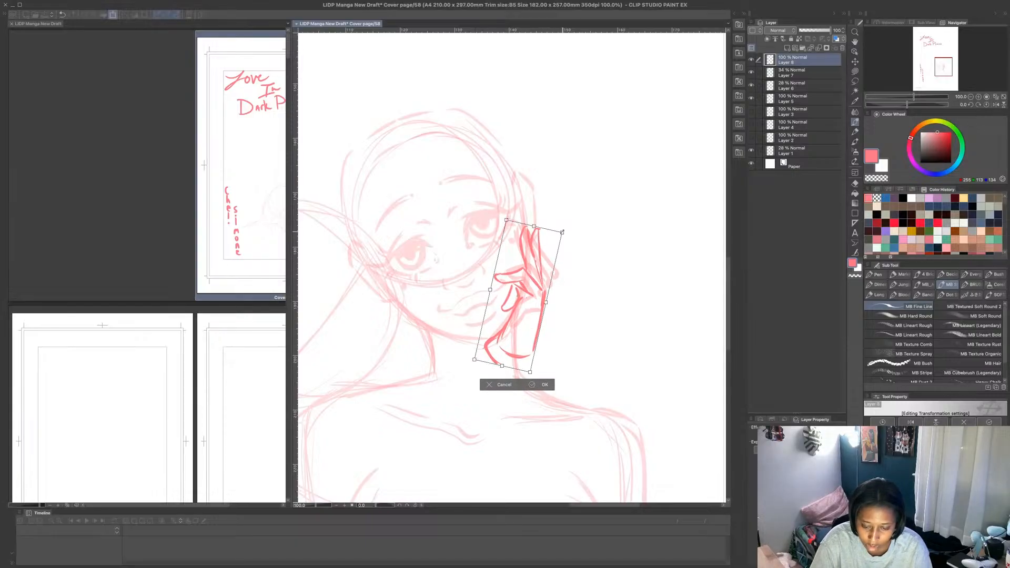
drag(562, 232, 564, 230)
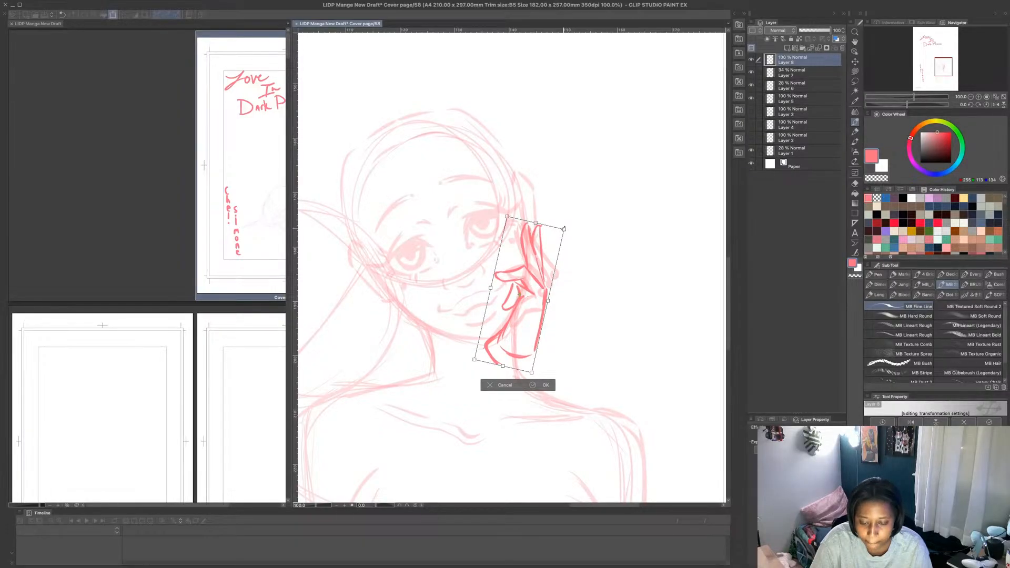
click(542, 385)
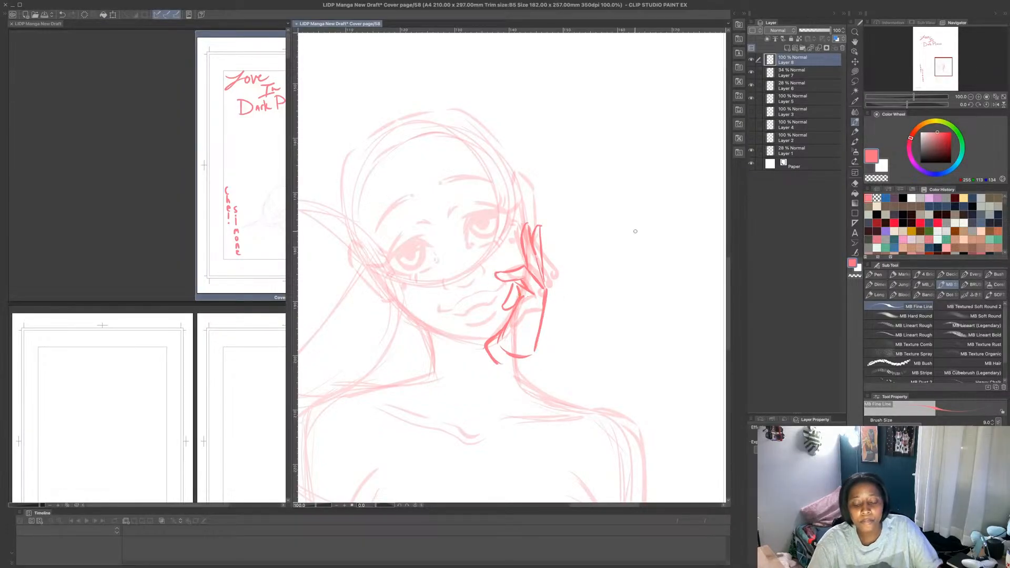
- Draw a short curved wrist line closing the base of the hand below the jaw
scroll(578, 290, down, 2)
scroll(592, 367, down, 2)
scroll(588, 365, up, 1)
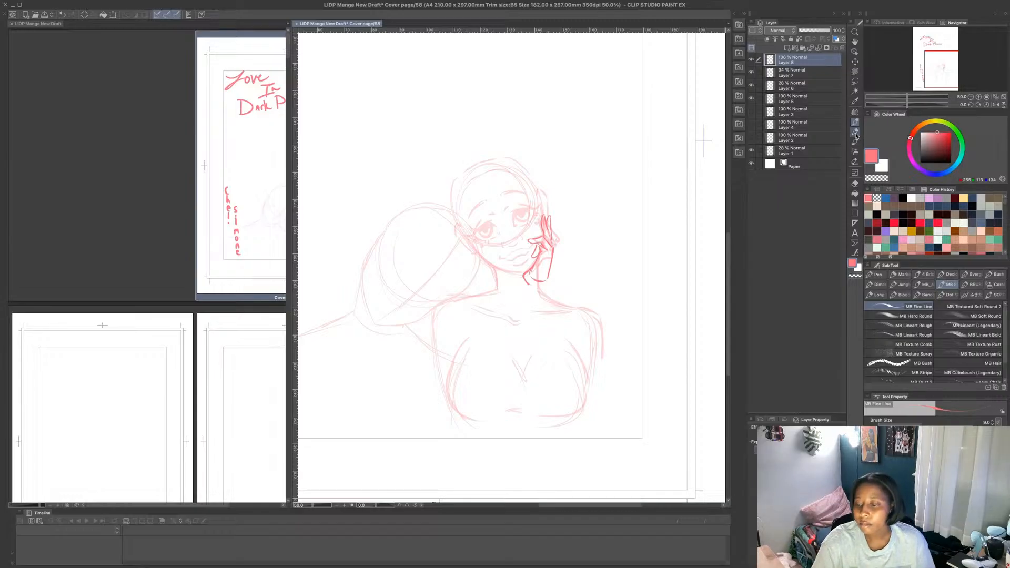
drag(533, 287, 546, 285)
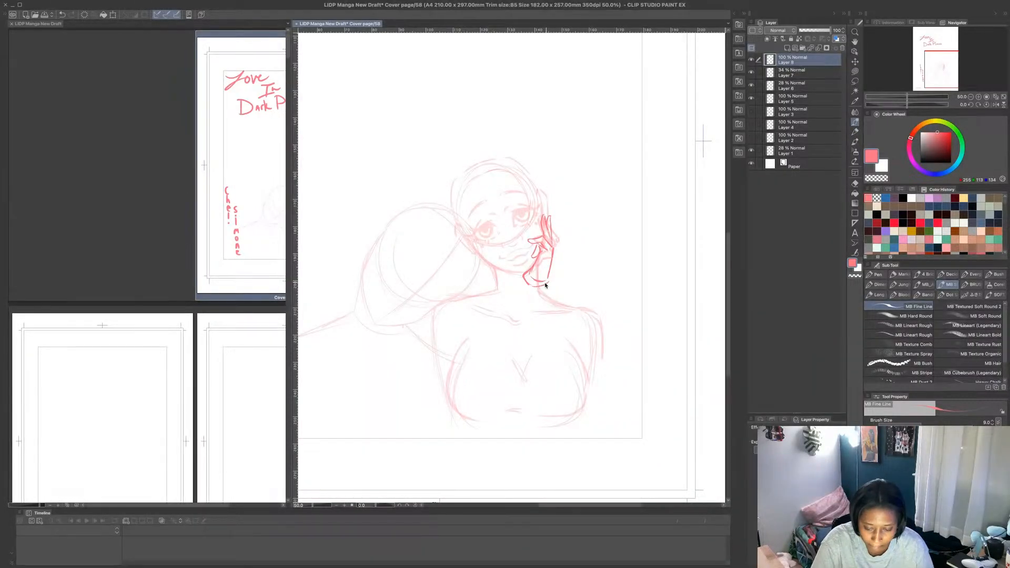
key(super+z)
key(super+z)
key(super+z)
key(super+shift+z)
key(super+shift+z)
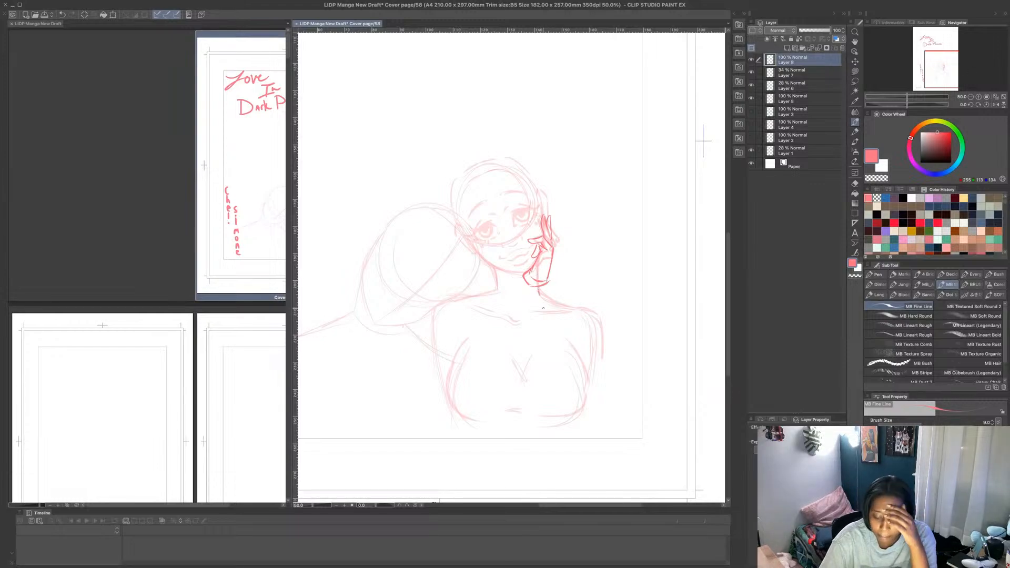
- Sketch two straight forearm guide lines slanting down from the wrist and a short line marking the elbow
mouse_move(538, 289)
mouse_down()
mouse_move(578, 399)
mouse_move(559, 359)
mouse_up()
drag(532, 287, 559, 390)
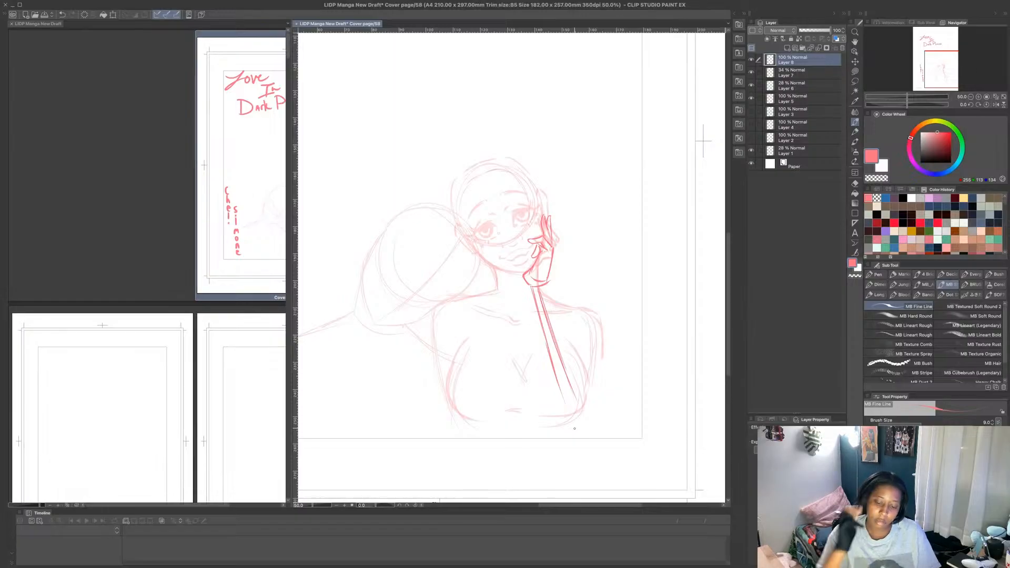
drag(572, 414, 586, 412)
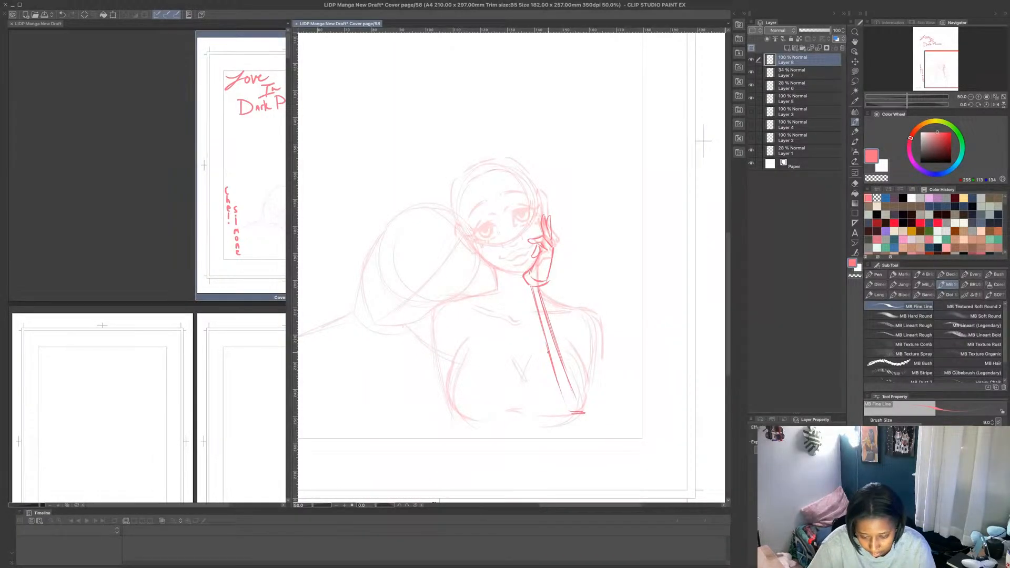
- Outline the raised forearm from wrist to rounded elbow around the guide lines, redoing the outer edge
mouse_move(532, 290)
mouse_down()
mouse_move(554, 388)
mouse_move(568, 413)
mouse_move(582, 414)
mouse_up()
drag(569, 411, 538, 320)
mouse_move(548, 281)
mouse_down()
mouse_move(562, 330)
mouse_move(557, 321)
mouse_up()
drag(570, 348, 556, 324)
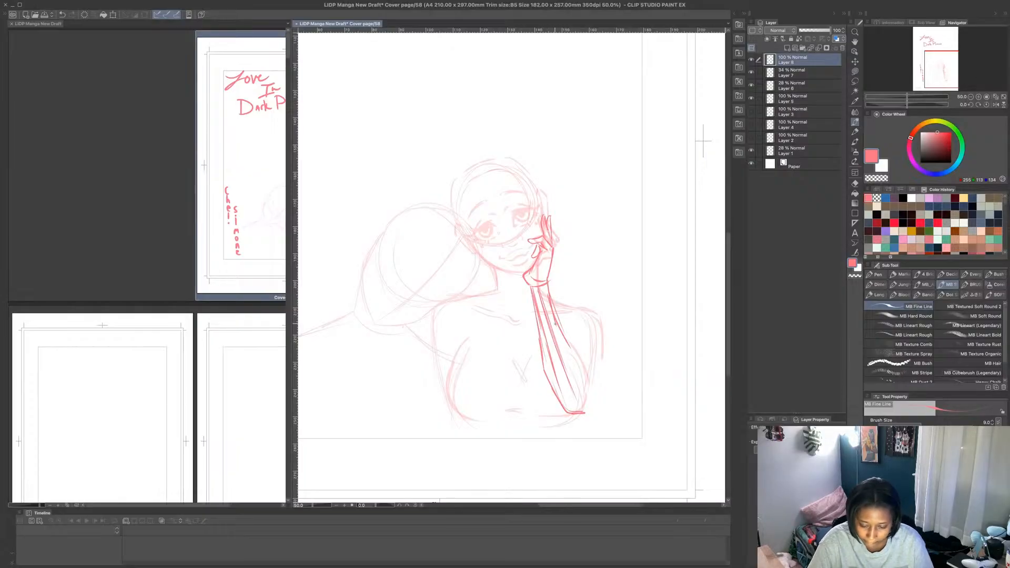
key(super+z)
key(super+z)
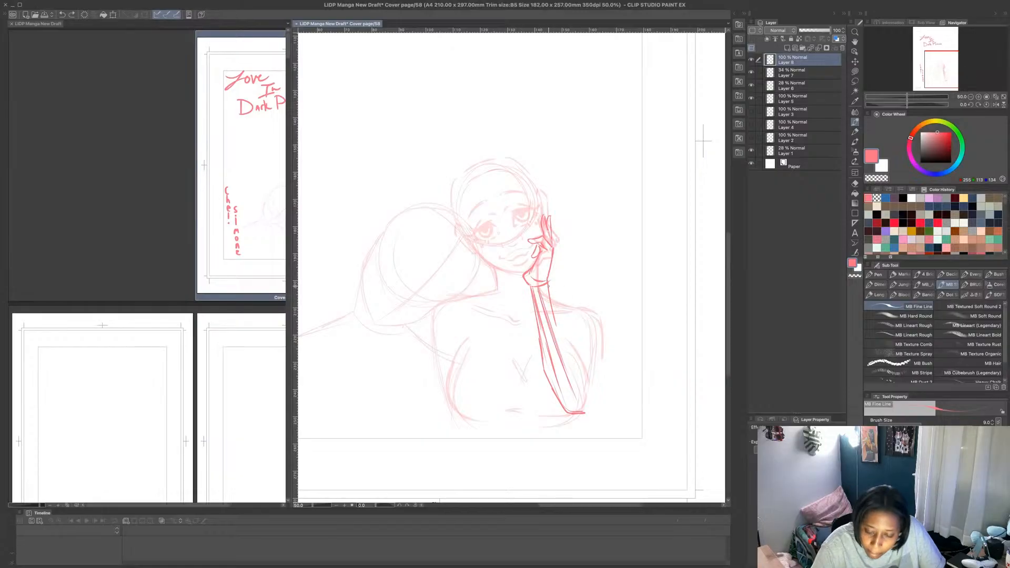
key(super+z)
mouse_move(548, 287)
mouse_down()
mouse_move(587, 376)
mouse_move(587, 406)
mouse_move(587, 373)
mouse_move(547, 280)
mouse_move(587, 366)
mouse_move(586, 414)
mouse_up()
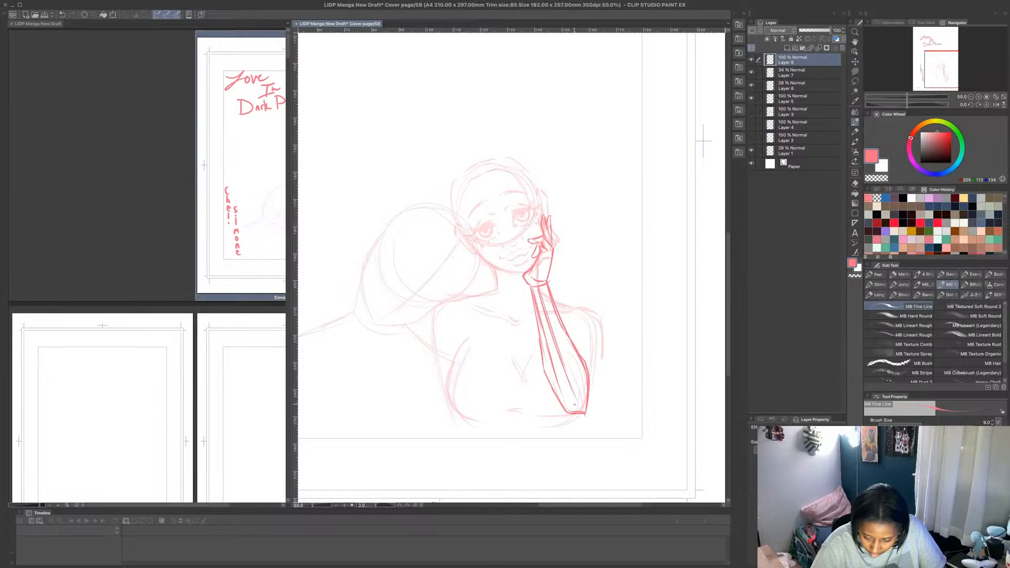
drag(529, 279, 574, 416)
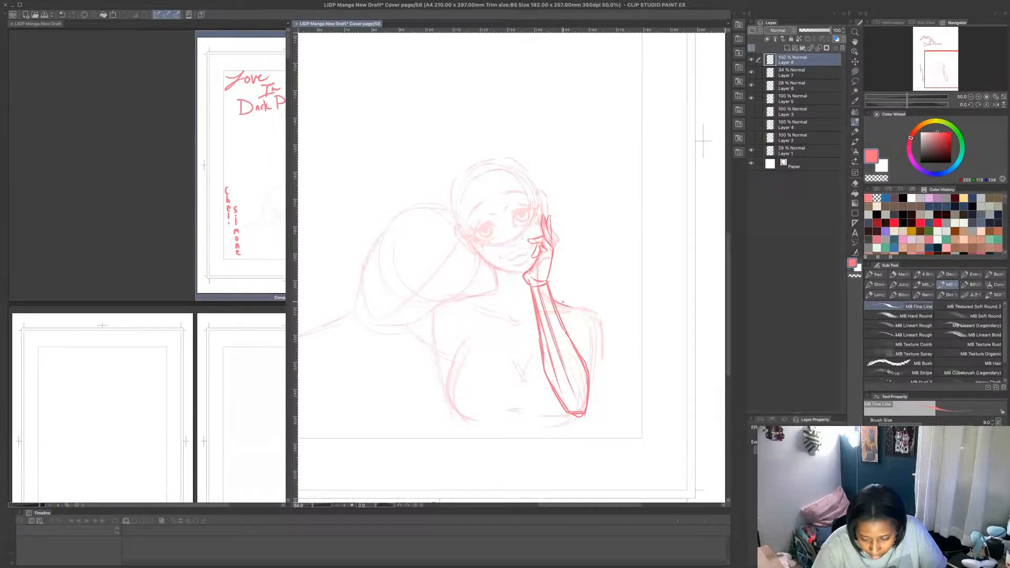
- Draw the shoulder and upper arm behind the raised forearm, and the neck, shoulder and upper arm on the opposite side
drag(592, 314, 587, 399)
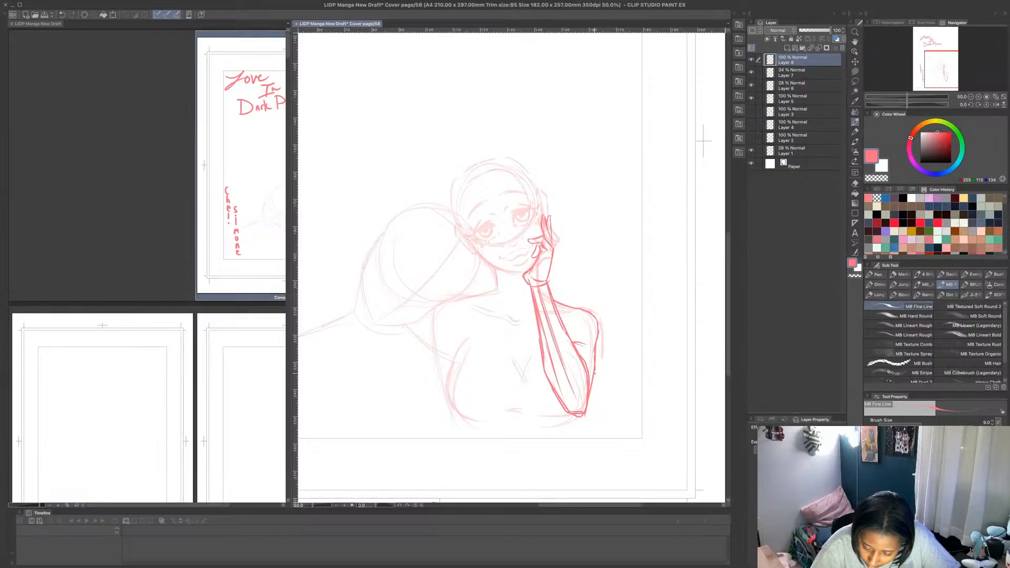
drag(596, 369, 593, 386)
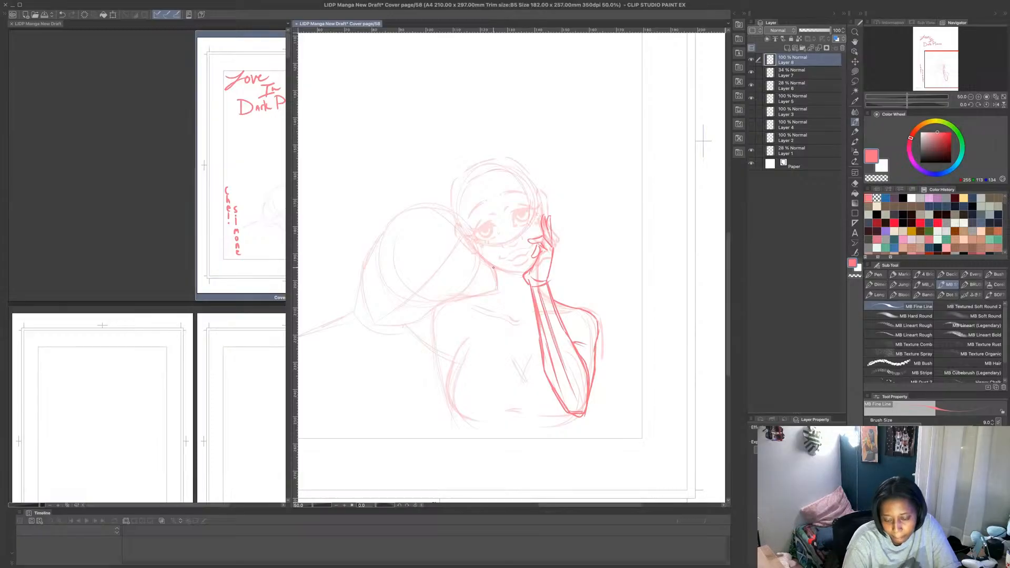
mouse_move(494, 266)
mouse_down()
mouse_move(511, 276)
mouse_move(492, 294)
mouse_move(497, 285)
mouse_move(442, 304)
mouse_move(441, 364)
mouse_up()
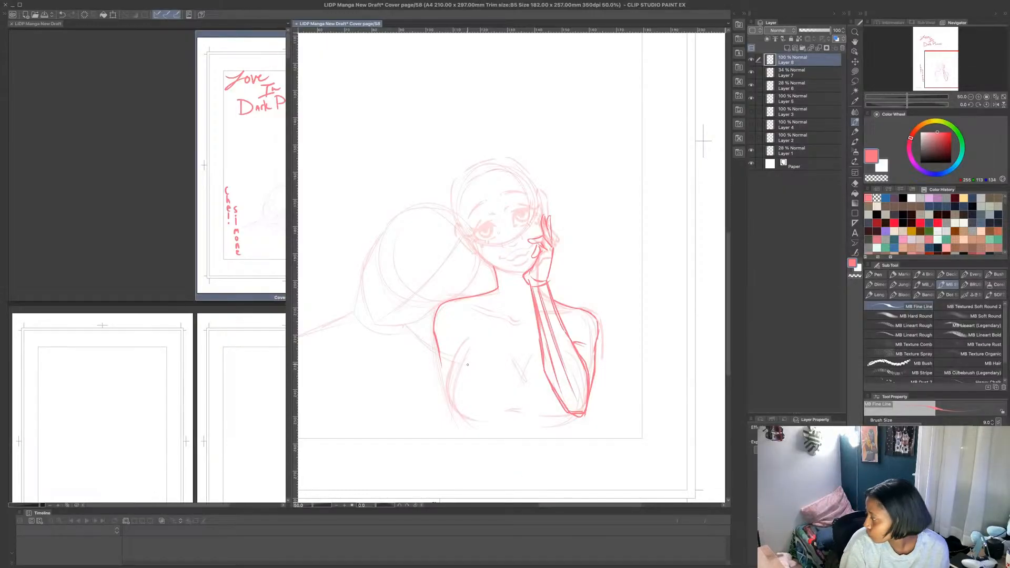
- Try to draw the bust's left contour from the armpit to the underside in several strokes
drag(477, 333, 449, 402)
drag(456, 365, 450, 384)
drag(450, 390, 489, 420)
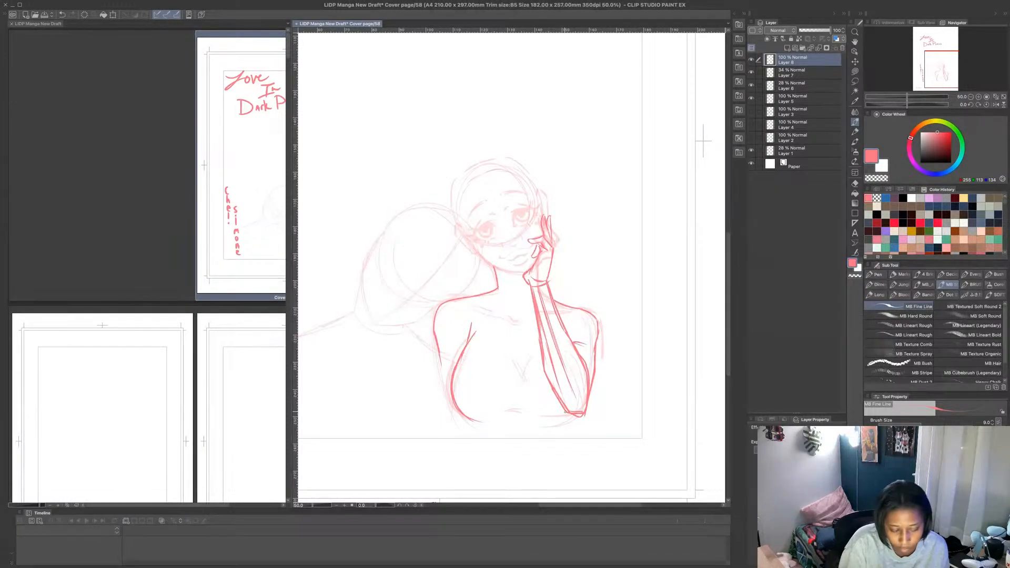
key(ctrl+z)
key(ctrl+z)
key(ctrl+z)
key(ctrl+z)
key(ctrl+z)
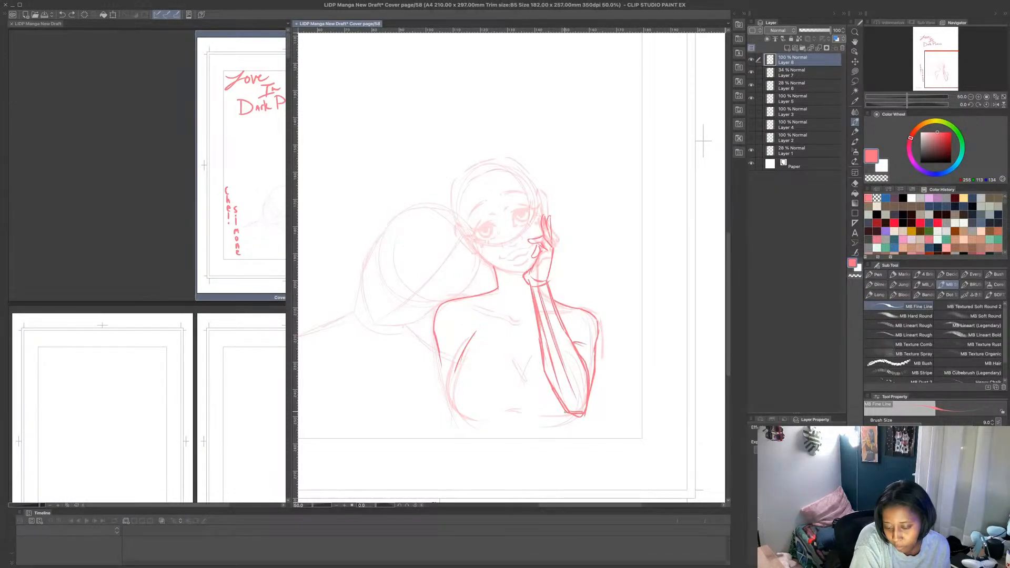
- Draw the bust's left contour, the underbust line running to the elbow and a V-shaped cleavage mark, redoing the cleavage strokes
mouse_move(471, 340)
mouse_down()
mouse_move(455, 362)
mouse_move(466, 342)
mouse_move(456, 396)
mouse_move(477, 416)
mouse_move(452, 390)
mouse_move(558, 409)
mouse_up()
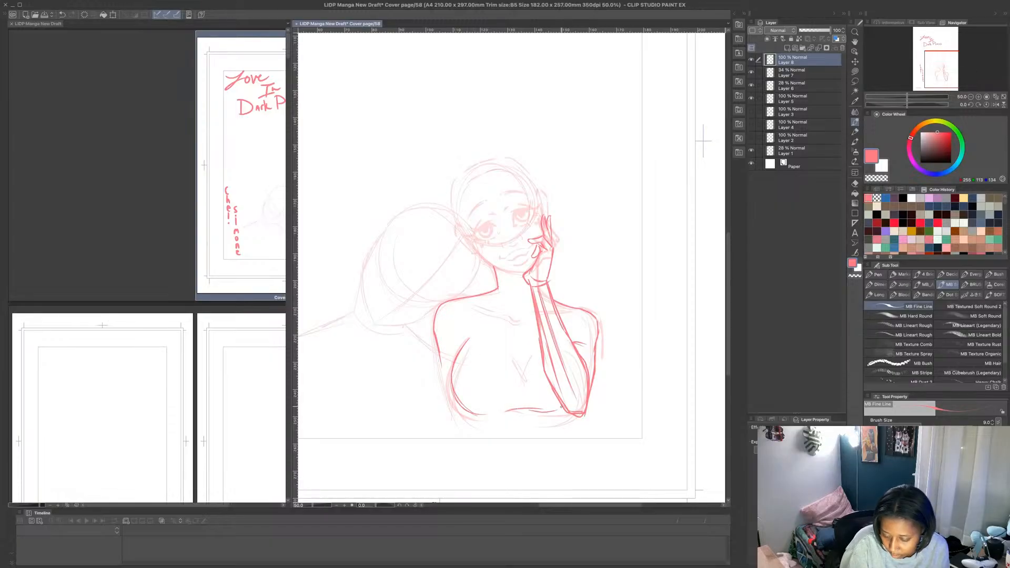
mouse_move(473, 326)
mouse_down()
mouse_move(466, 345)
mouse_move(471, 331)
mouse_move(523, 360)
mouse_move(535, 347)
mouse_move(519, 353)
mouse_up()
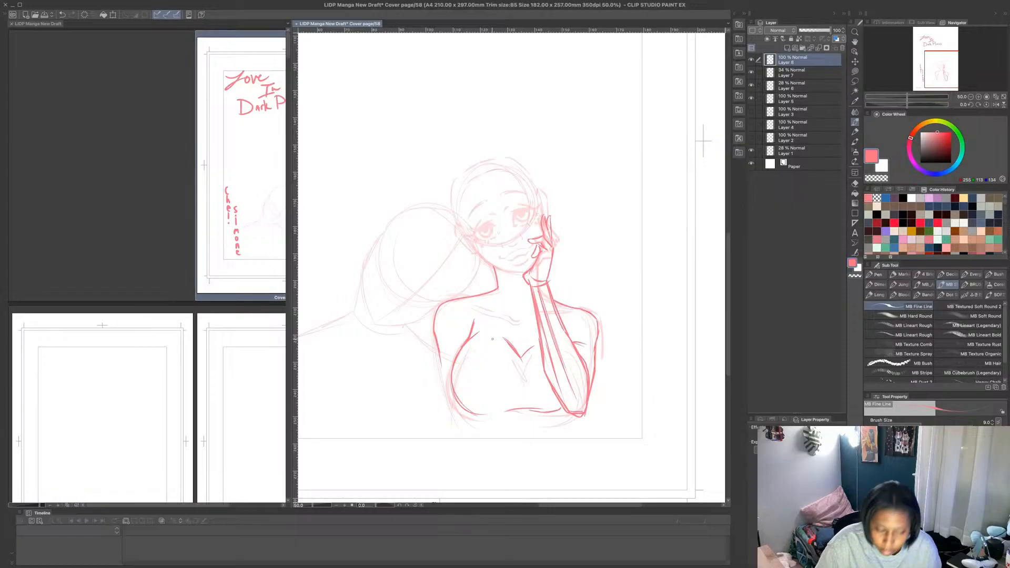
key(ctrl+z)
key(ctrl+z)
key(ctrl+z)
key(ctrl+z)
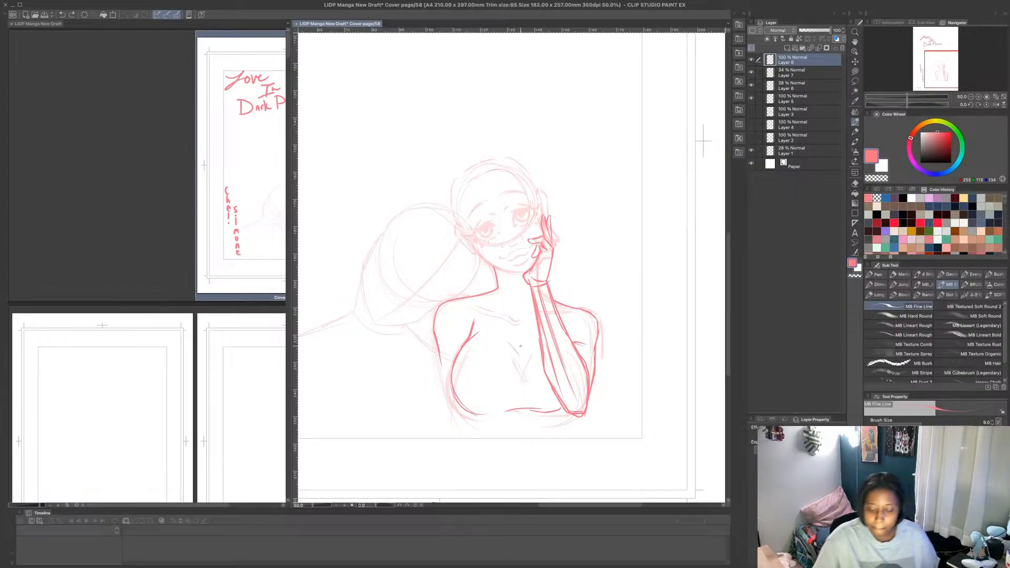
mouse_move(504, 338)
mouse_down()
mouse_move(518, 361)
mouse_move(525, 341)
mouse_up()
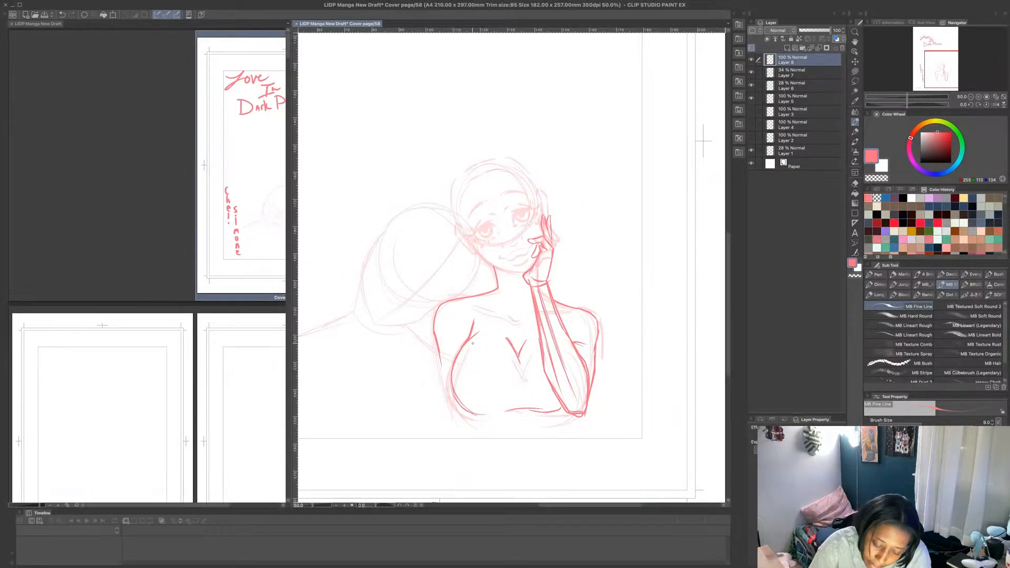
- Draw the tank top's scooped neckline and both shoulder straps, and add the collarbone line between them
drag(472, 343, 541, 357)
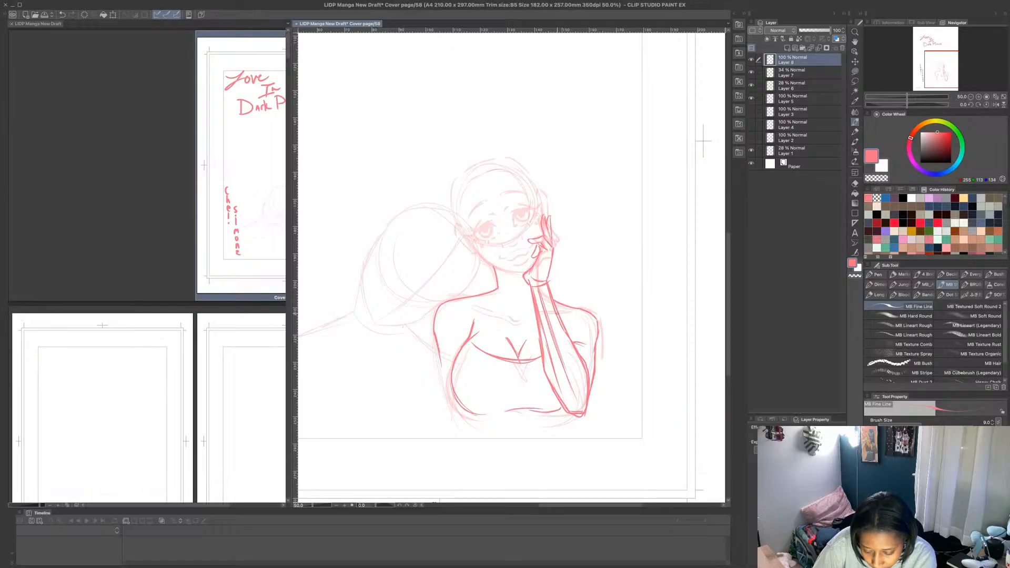
drag(562, 304, 567, 333)
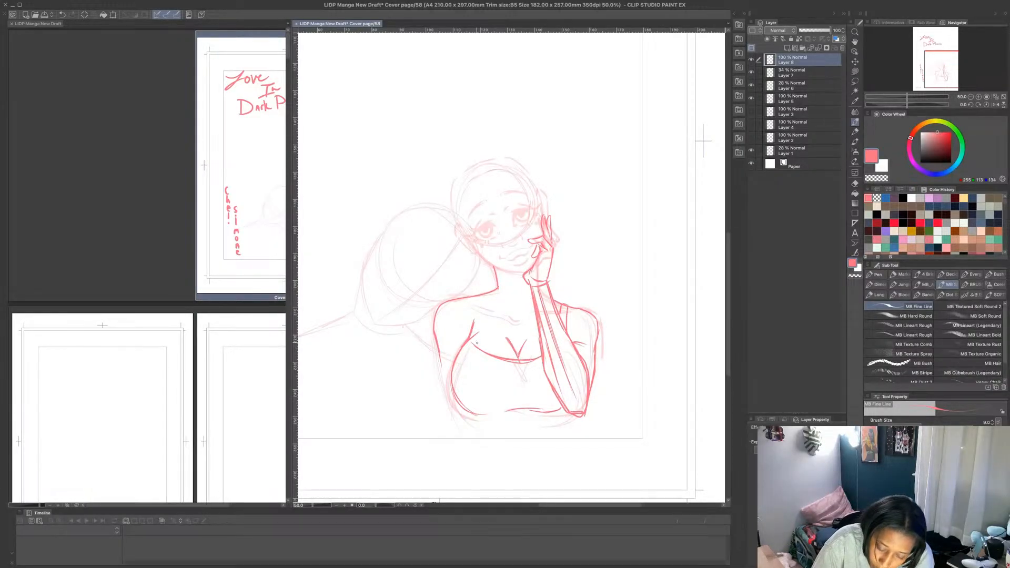
drag(477, 346, 484, 318)
drag(488, 302, 483, 335)
mouse_move(490, 292)
mouse_down()
mouse_move(484, 318)
mouse_move(479, 309)
mouse_up()
drag(484, 297, 481, 351)
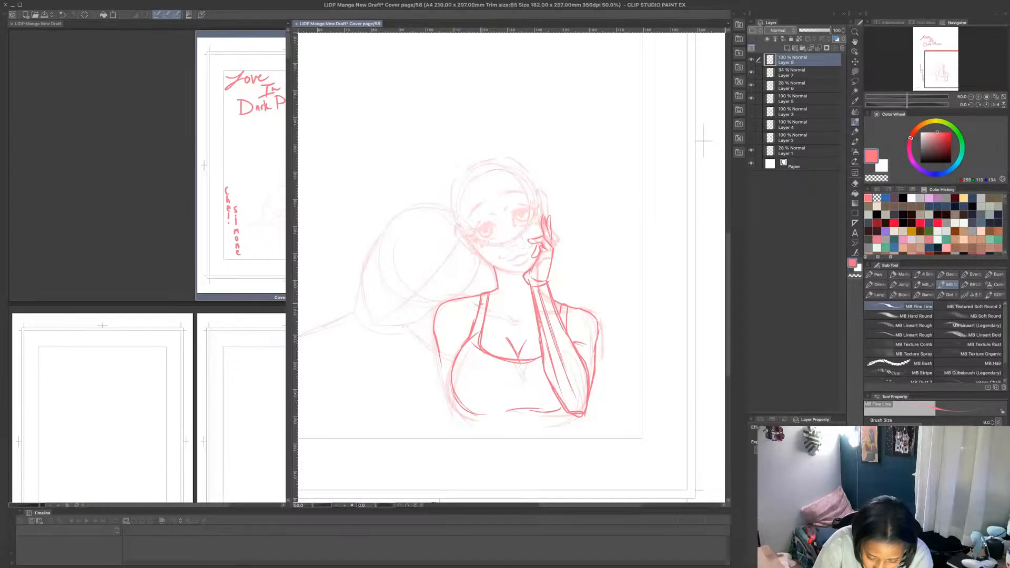
mouse_move(485, 306)
mouse_down()
mouse_move(521, 318)
mouse_move(535, 312)
mouse_up()
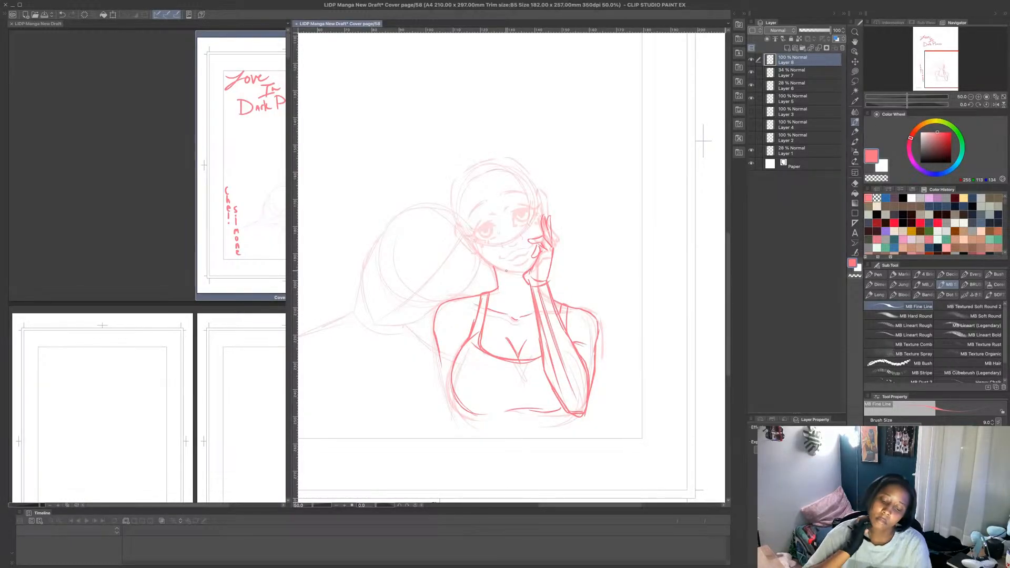
- Clear the construction lines inside the raised forearm using Lasso fill with the transparent colour
click(855, 72)
click(877, 179)
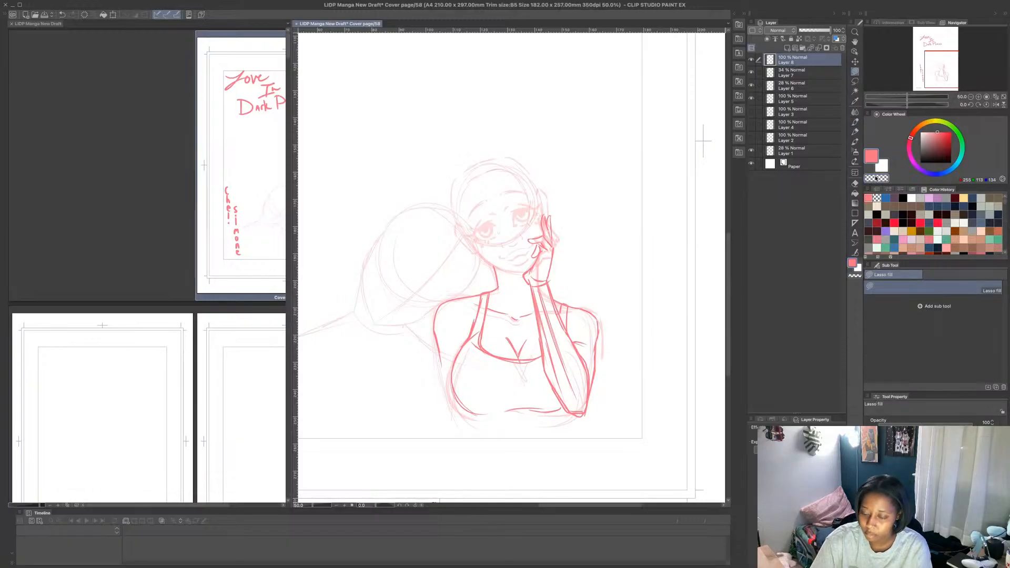
mouse_move(542, 285)
mouse_down()
mouse_move(584, 409)
mouse_move(548, 366)
mouse_move(533, 280)
mouse_move(545, 279)
mouse_move(583, 357)
mouse_move(583, 413)
mouse_move(552, 375)
mouse_move(545, 309)
mouse_move(585, 361)
mouse_move(585, 386)
mouse_up()
mouse_move(570, 343)
mouse_down()
mouse_move(590, 377)
mouse_move(563, 319)
mouse_move(583, 375)
mouse_move(566, 332)
mouse_up()
drag(567, 332, 567, 322)
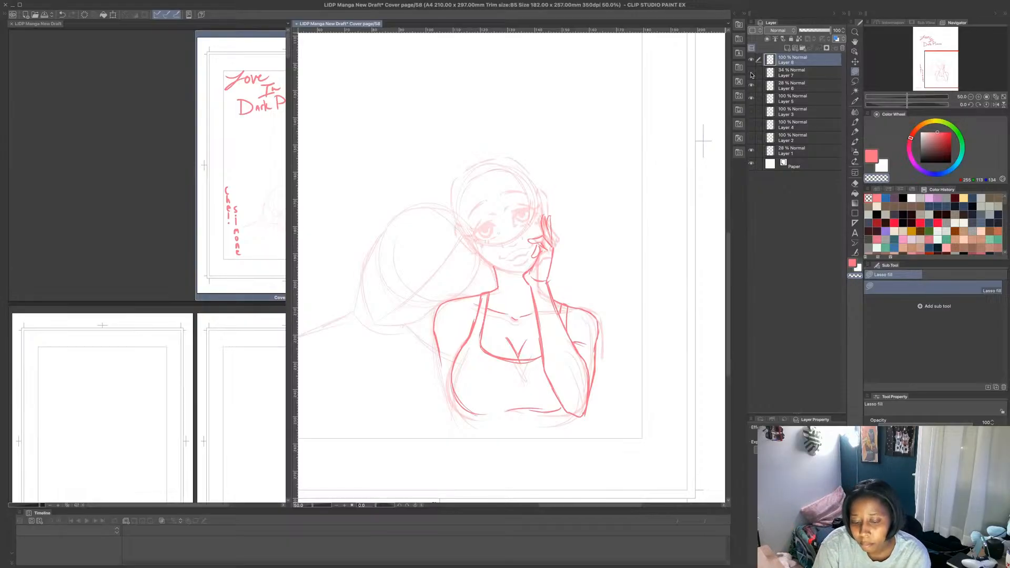
- Delete Layer 7 with the faint rough sketch of the raised hand
click(805, 73)
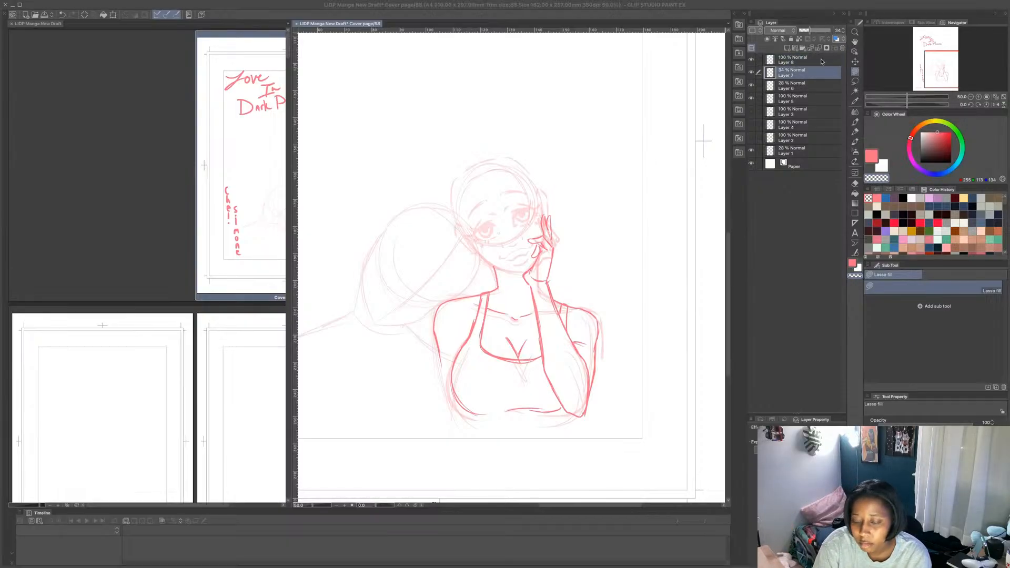
click(558, 210)
click(814, 85)
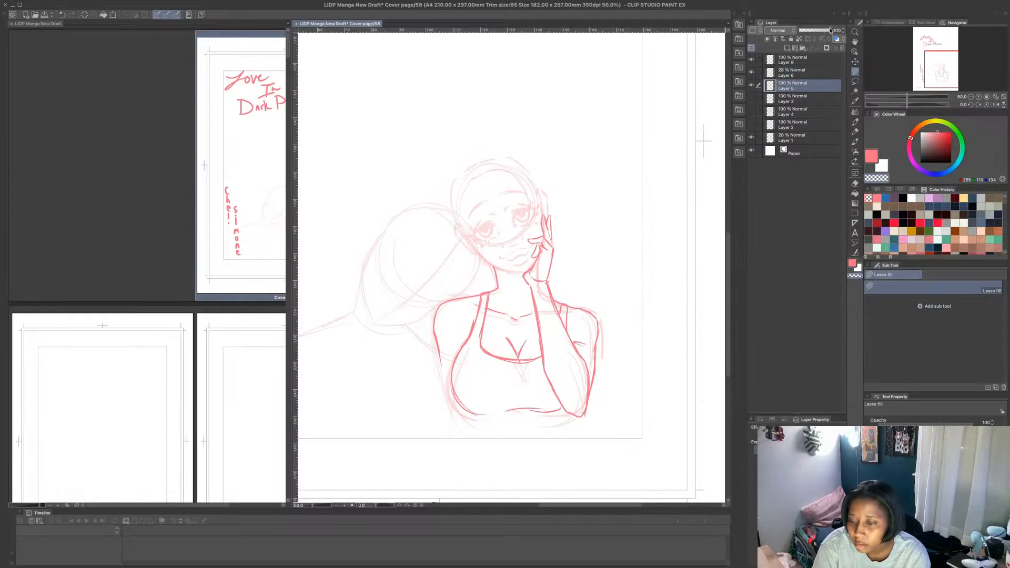
mouse_move(826, 31)
mouse_down()
mouse_move(814, 37)
mouse_move(837, 35)
mouse_move(813, 39)
mouse_up()
- Clear the stray line beside the woman's outer upper arm on Layer 6 with Lasso fill and set the layer's opacity to 100%
click(800, 72)
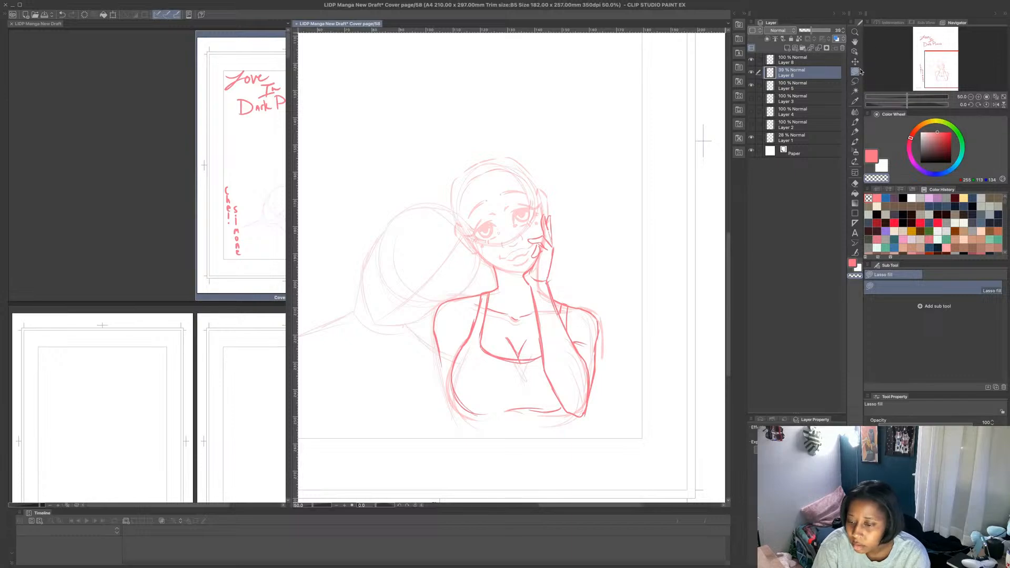
mouse_move(581, 288)
mouse_down()
mouse_move(428, 428)
mouse_move(591, 283)
mouse_up()
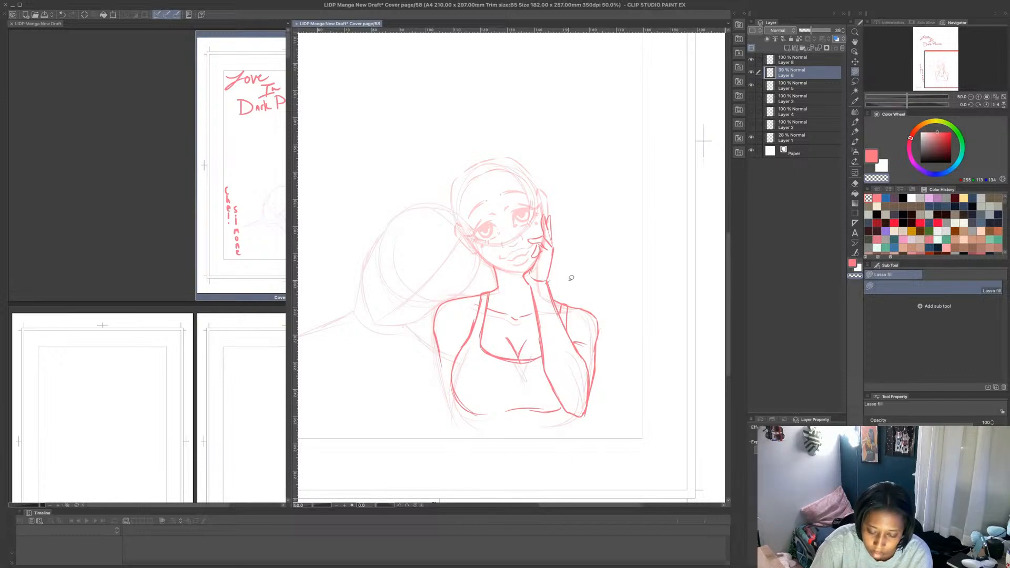
drag(811, 29, 842, 29)
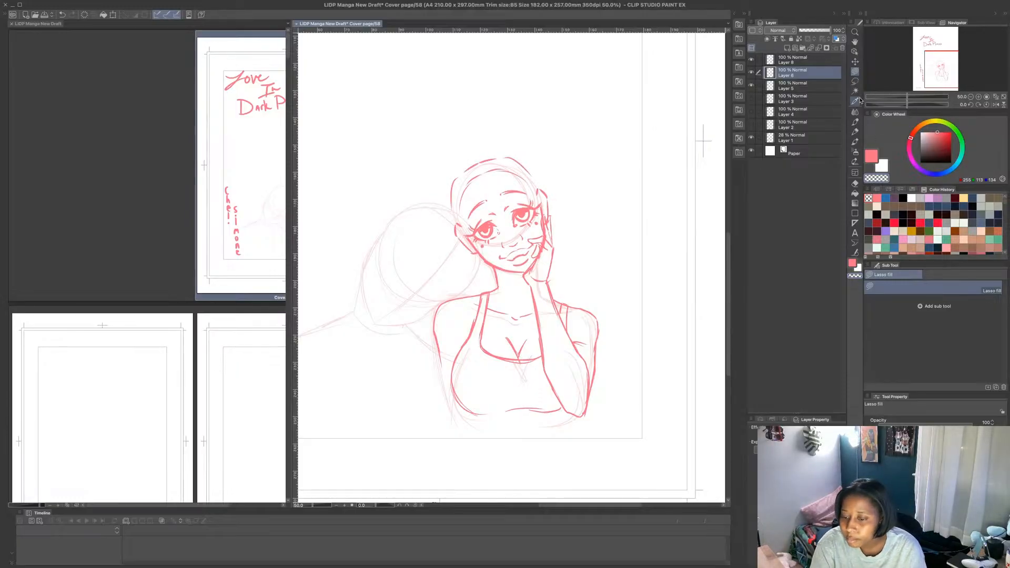
- Merge Layer 8 and Layer 6 into a single layer
ctrl+click(797, 63)
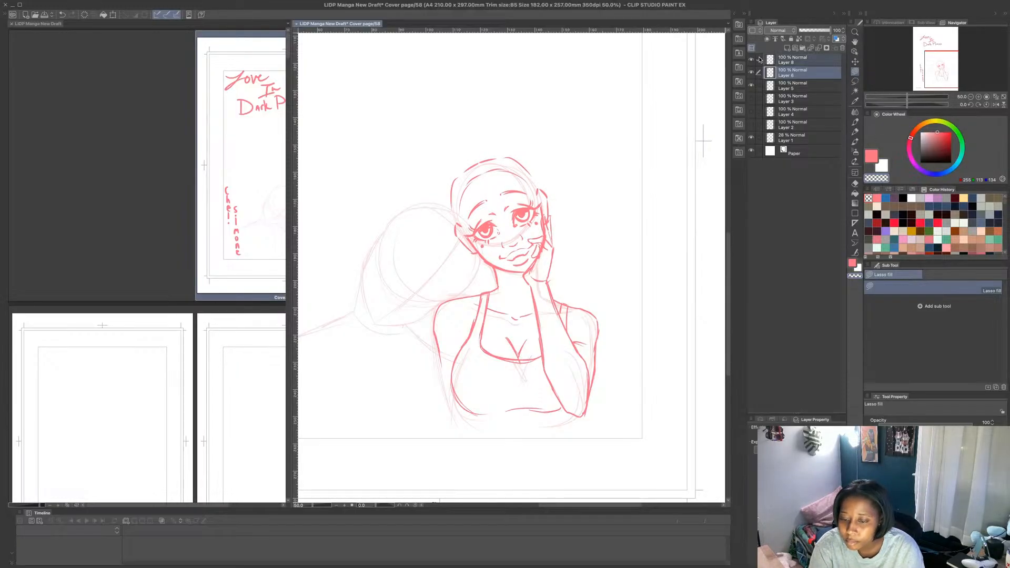
ctrl+click(798, 63)
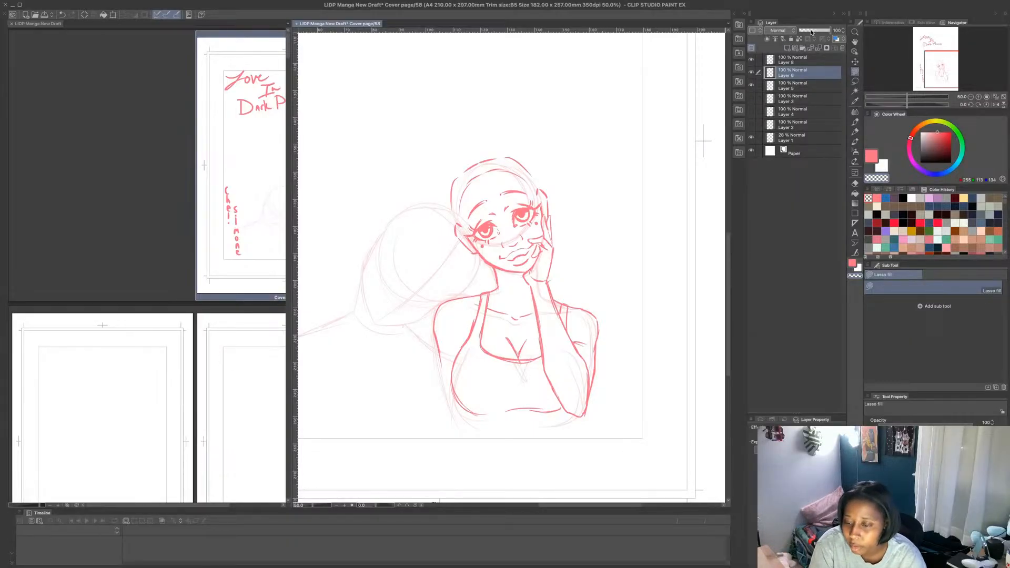
click(759, 61)
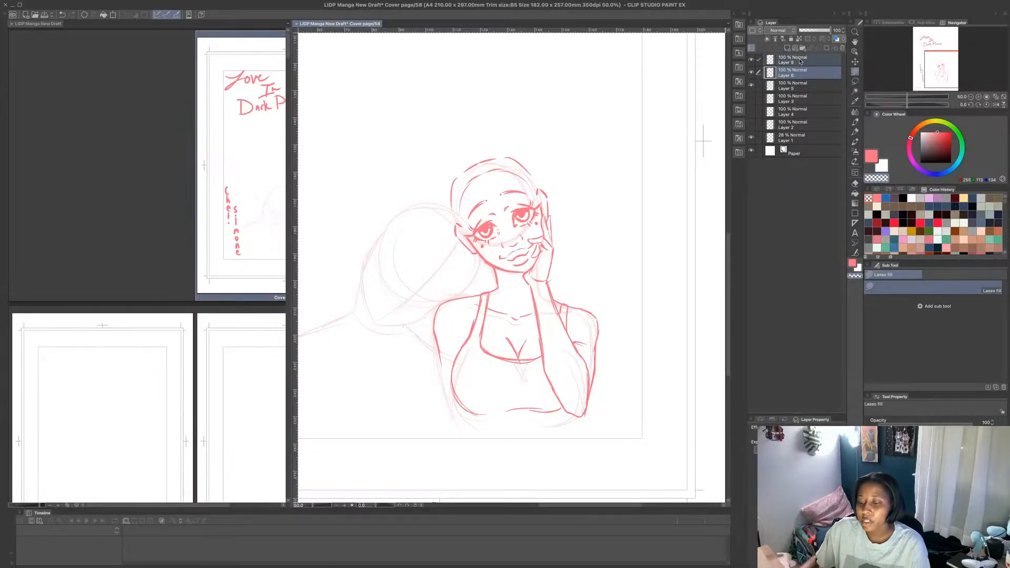
key(shift+alt+e)
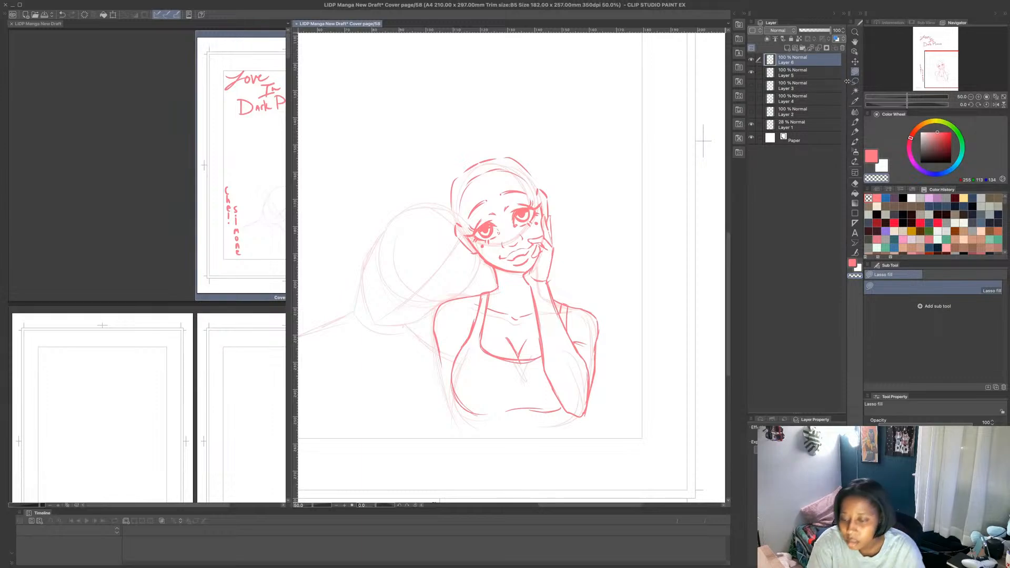
- Retrace the underbust line and the bust's left contour with the MB Fine Line brush
click(855, 121)
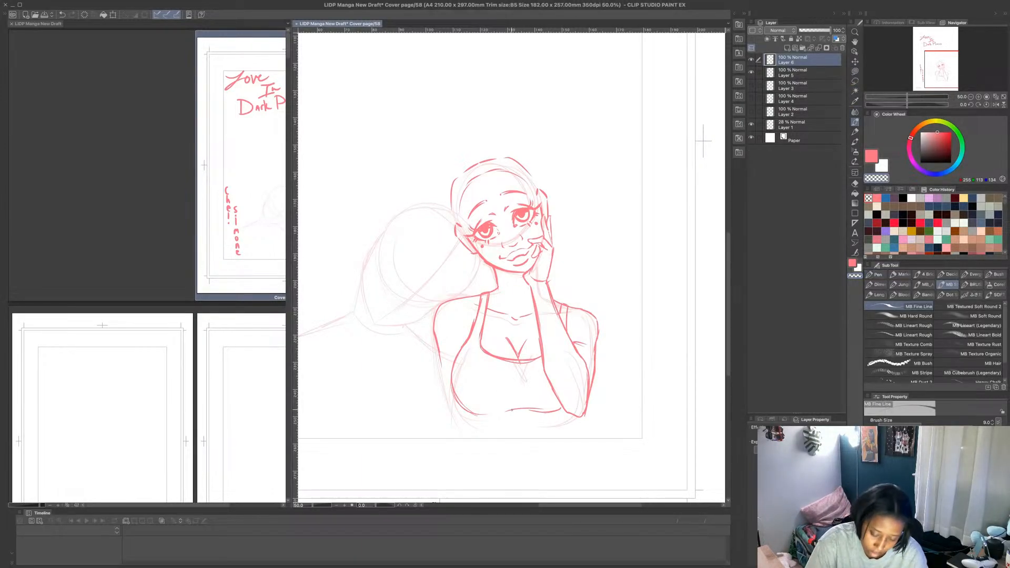
mouse_move(512, 410)
mouse_down()
mouse_move(562, 411)
mouse_move(520, 411)
mouse_up()
key(c)
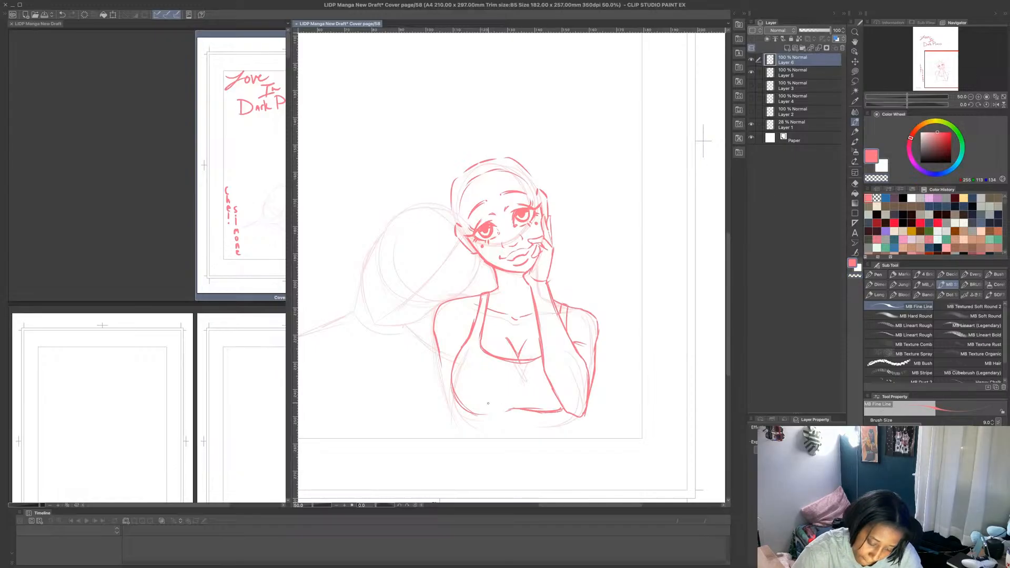
mouse_move(452, 371)
mouse_down()
mouse_move(484, 416)
mouse_move(498, 408)
mouse_up()
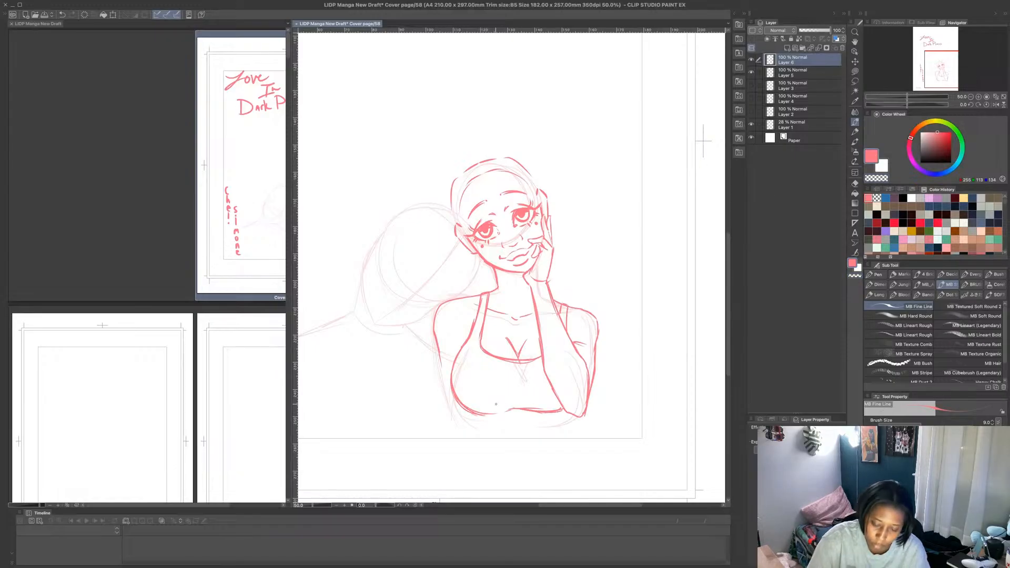
drag(459, 358, 456, 394)
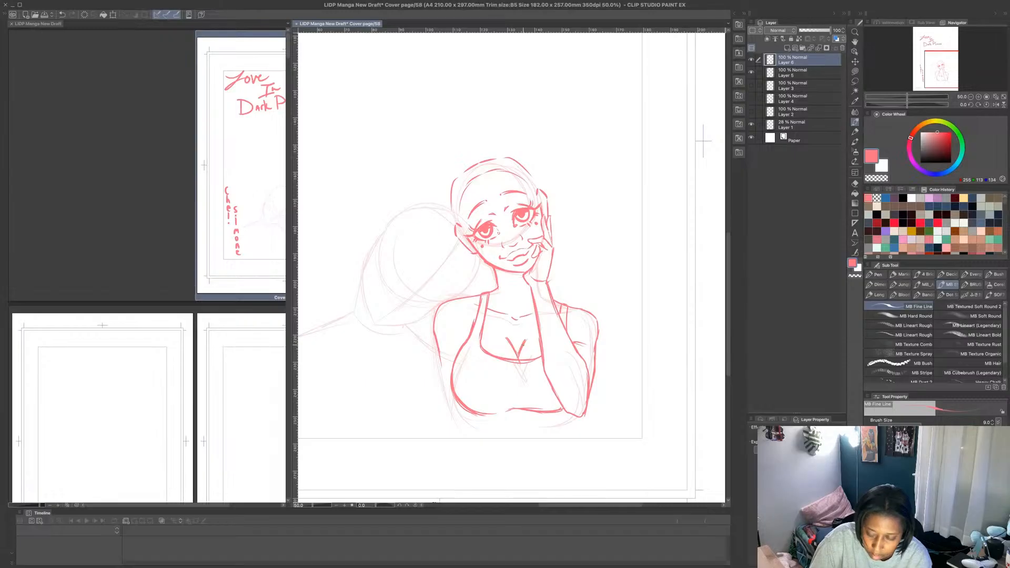
- Erase the right cleavage stroke with transparent Lasso fill and redraw it in pink with the fine line brush
click(855, 71)
mouse_move(527, 335)
mouse_down()
mouse_move(517, 351)
mouse_move(526, 334)
mouse_up()
click(870, 161)
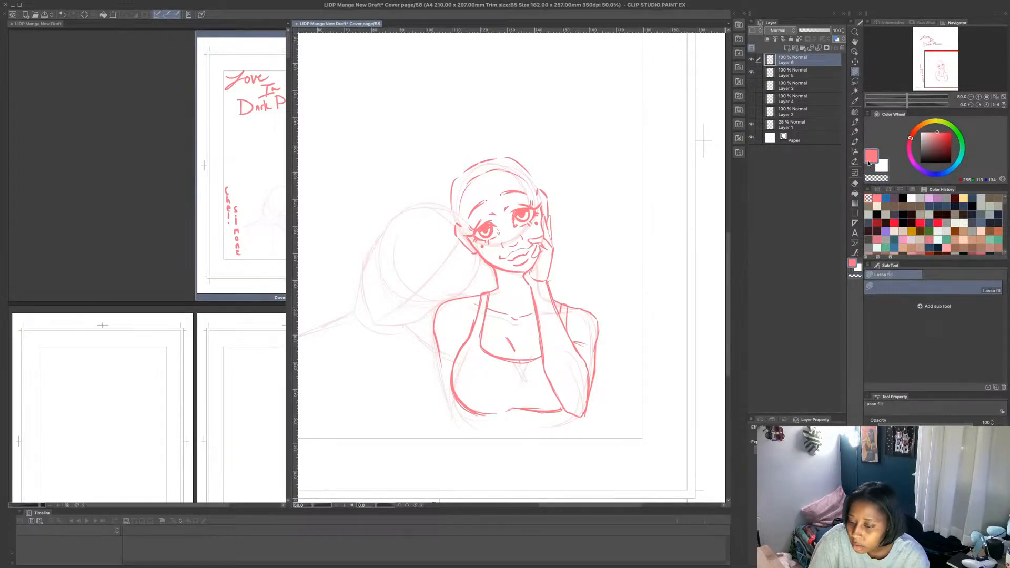
click(855, 122)
mouse_move(515, 352)
mouse_down()
mouse_move(530, 333)
mouse_move(517, 351)
mouse_move(522, 344)
mouse_up()
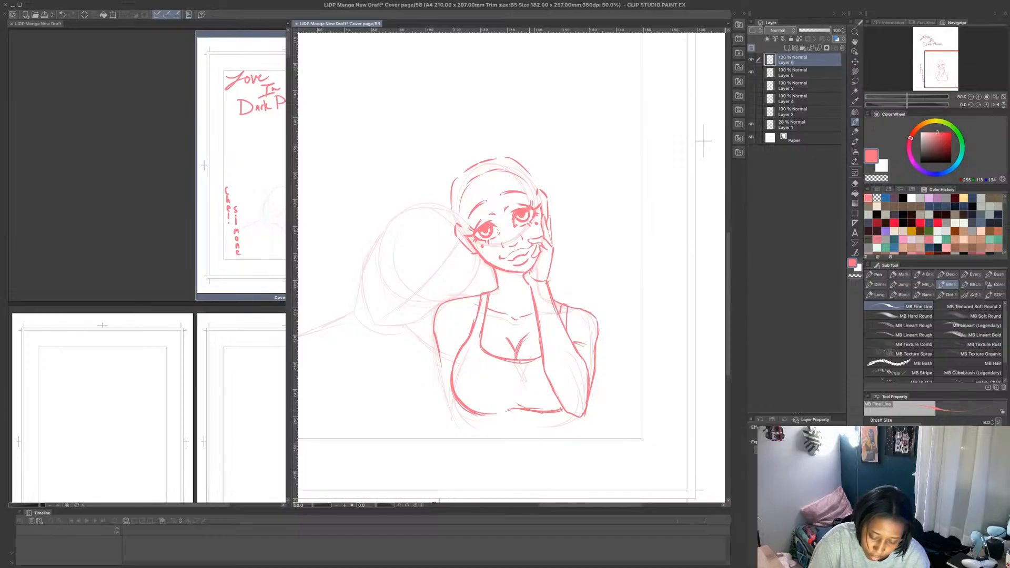
- Thicken the right underbust line towards the elbow and retrace the right part of the tank top's neckline
drag(513, 400, 545, 411)
drag(514, 401, 532, 409)
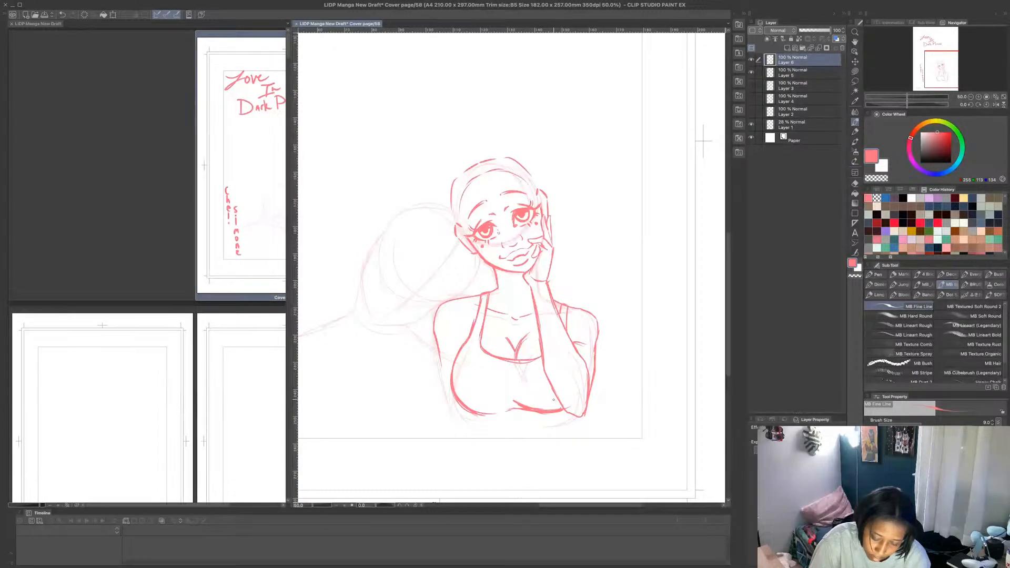
drag(524, 362, 543, 358)
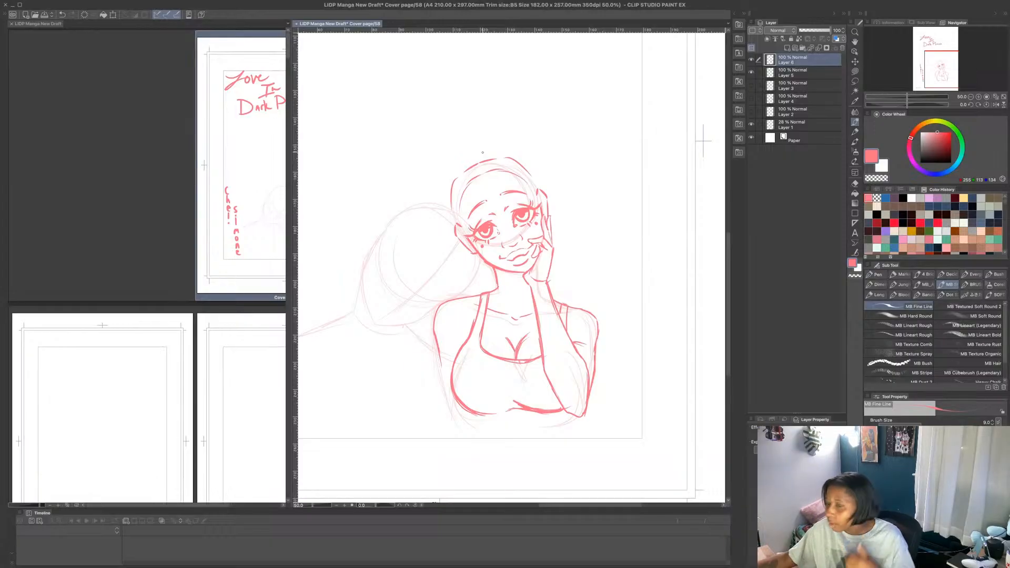
- Compare the blue sketches on Layers 2 and 4, leaving Layer 4 visible and Layer 2 hidden
click(751, 111)
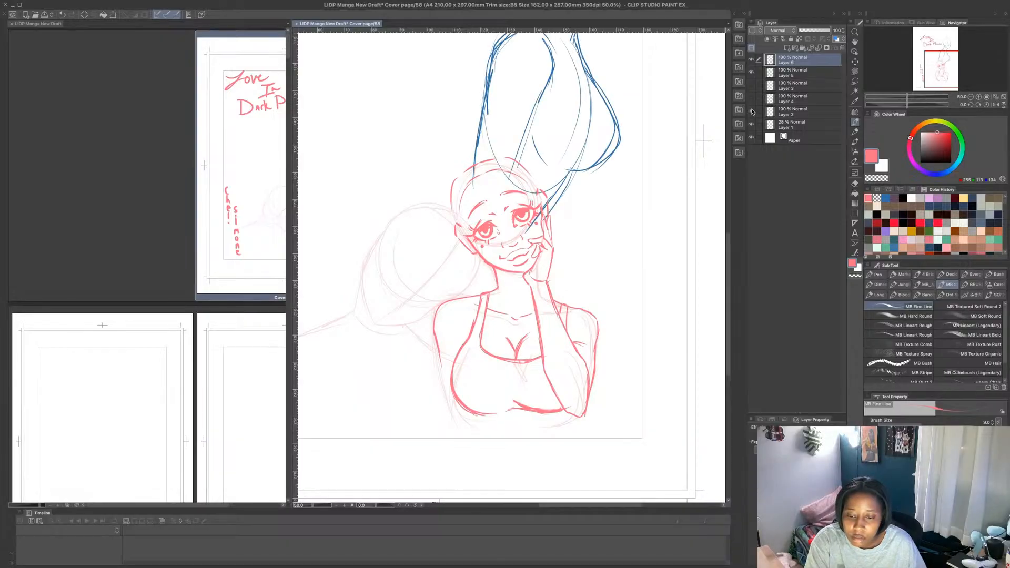
click(752, 99)
click(752, 99)
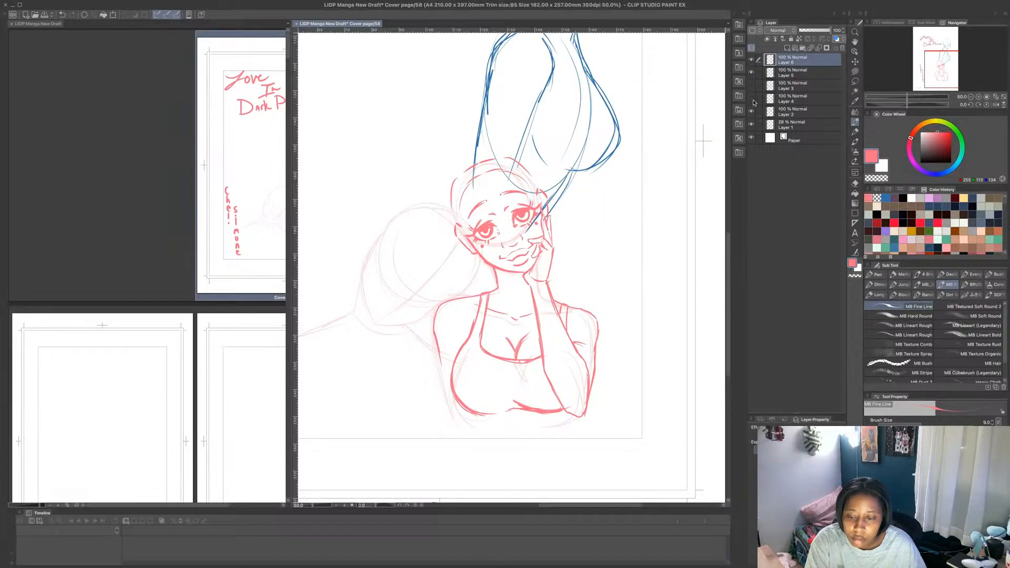
click(751, 111)
click(752, 98)
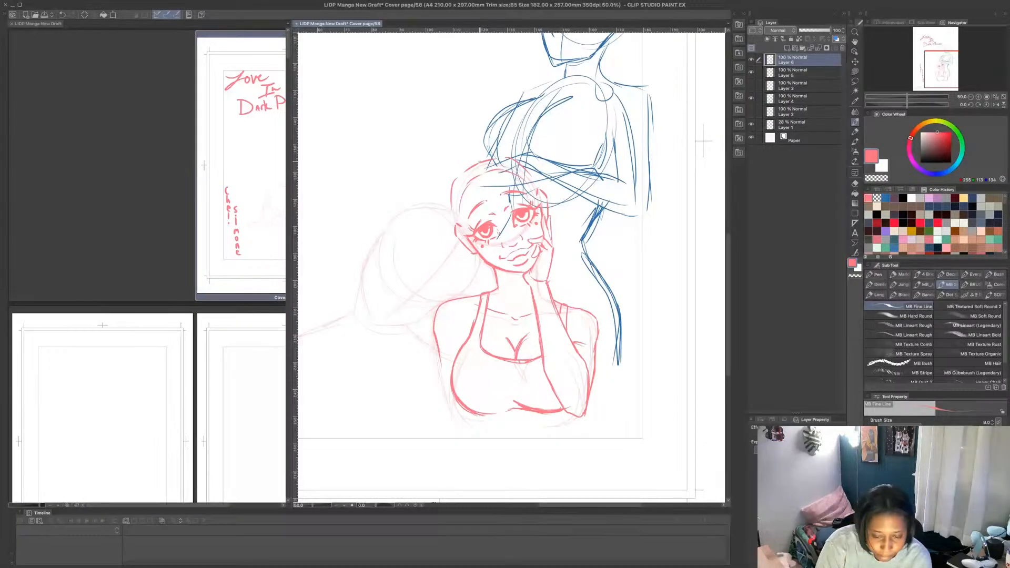
- Draw the hair outline around the left side of the head and a loose strand curling at the base of the neck
mouse_move(479, 164)
mouse_down()
mouse_move(443, 213)
mouse_move(443, 195)
mouse_move(508, 303)
mouse_move(482, 308)
mouse_move(495, 310)
mouse_move(485, 294)
mouse_move(492, 317)
mouse_move(512, 309)
mouse_up()
drag(492, 272, 513, 312)
drag(512, 314, 487, 322)
drag(477, 276, 473, 293)
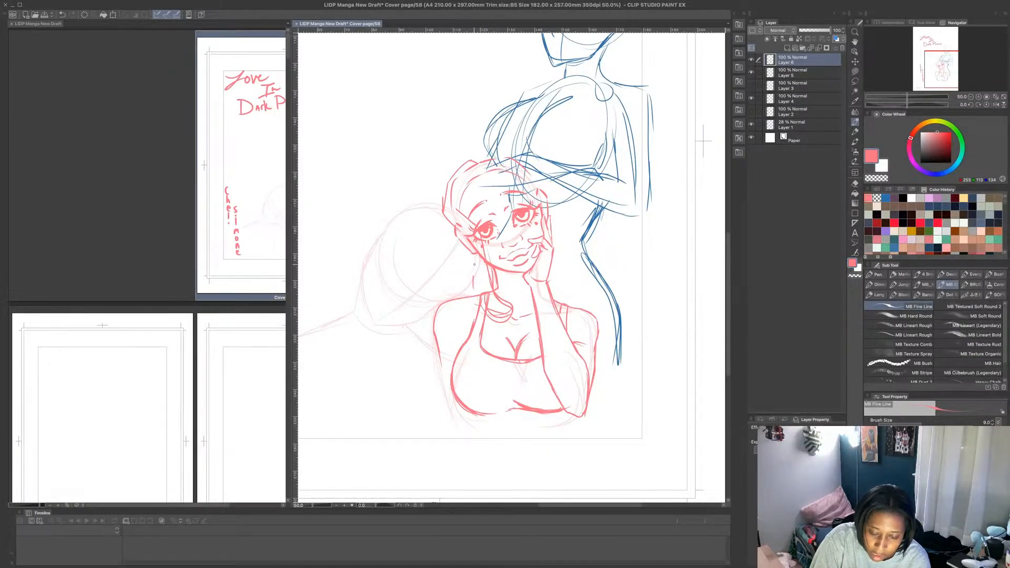
- Draw the outer edge of the loose hair strand from the temple down to the shoulder, redoing the strokes
drag(477, 258, 472, 287)
drag(471, 287, 480, 293)
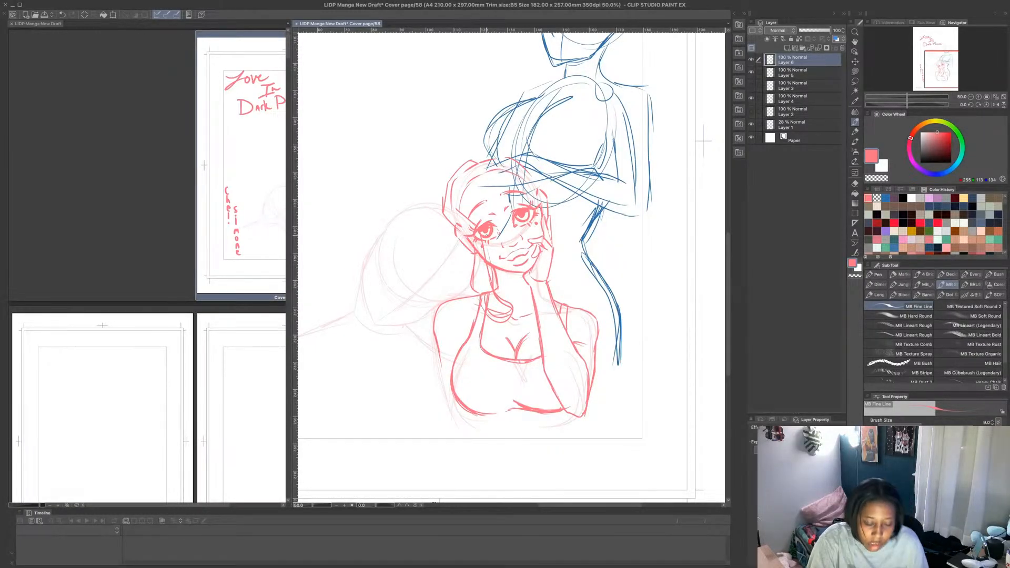
key(ctrl+z)
key(ctrl+z)
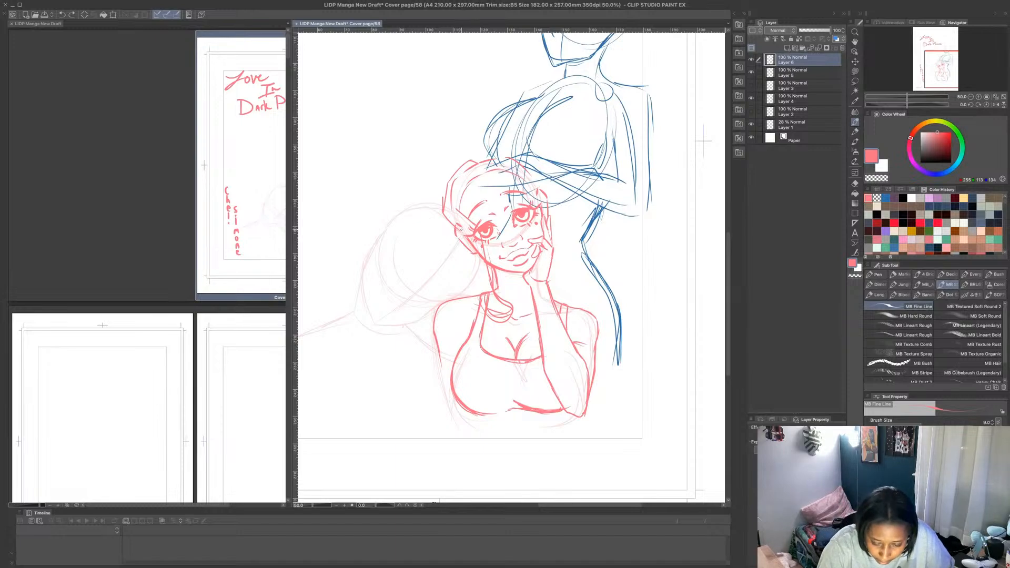
mouse_move(457, 229)
mouse_down()
mouse_move(477, 262)
mouse_move(479, 298)
mouse_up()
mouse_move(480, 262)
mouse_down()
mouse_move(480, 295)
mouse_move(466, 291)
mouse_up()
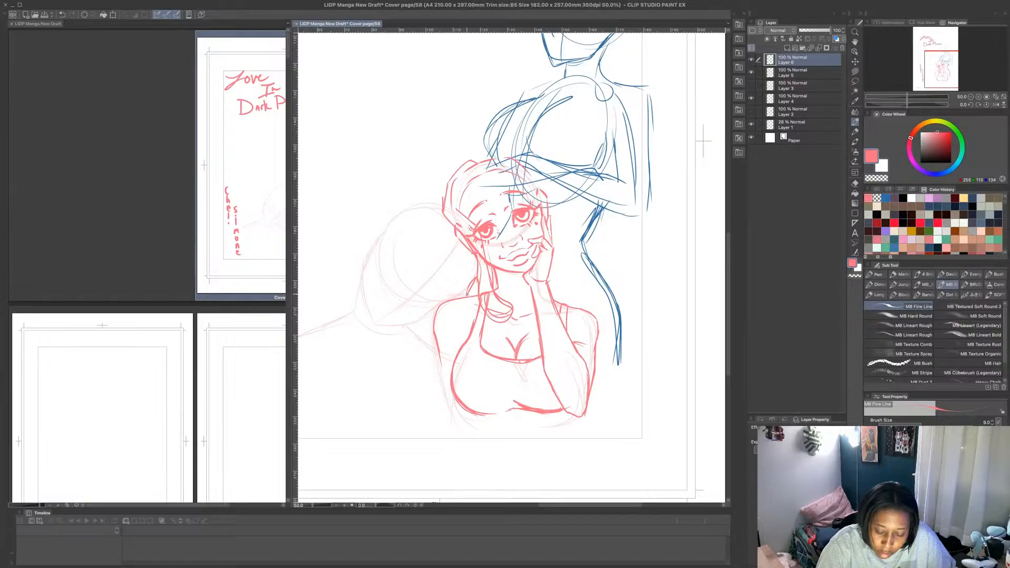
key(ctrl+z)
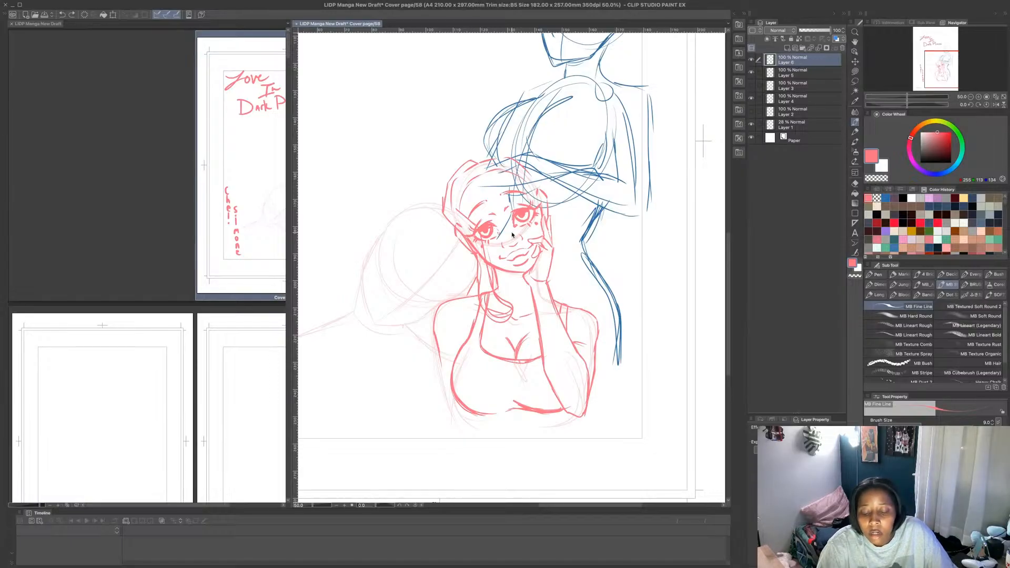
key(ctrl+z)
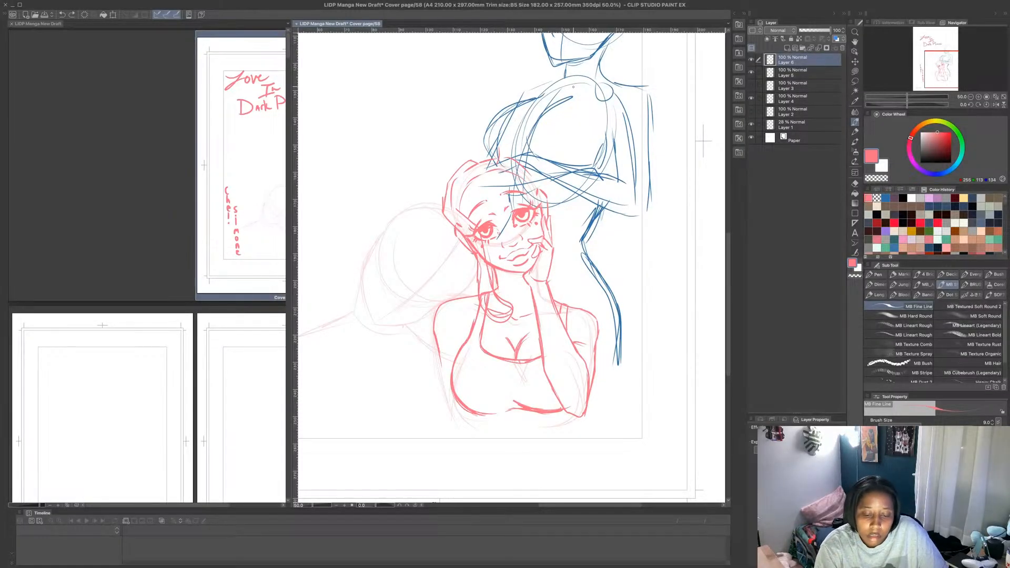
- Add hair lines along the left side of the head and over the crown, undoing the excess crown strokes
drag(469, 160, 444, 198)
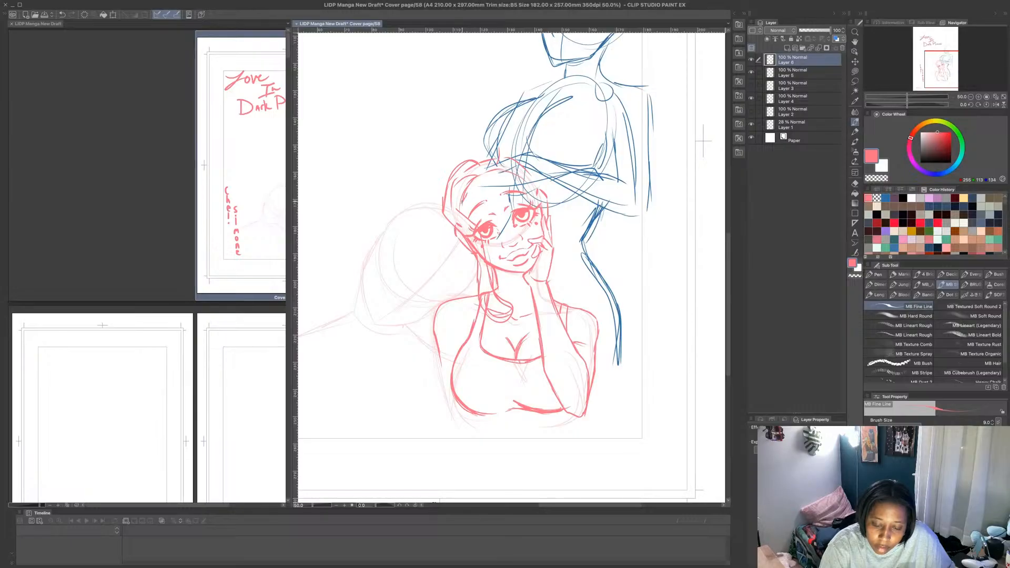
mouse_move(491, 162)
mouse_down()
mouse_move(491, 151)
mouse_move(516, 149)
mouse_up()
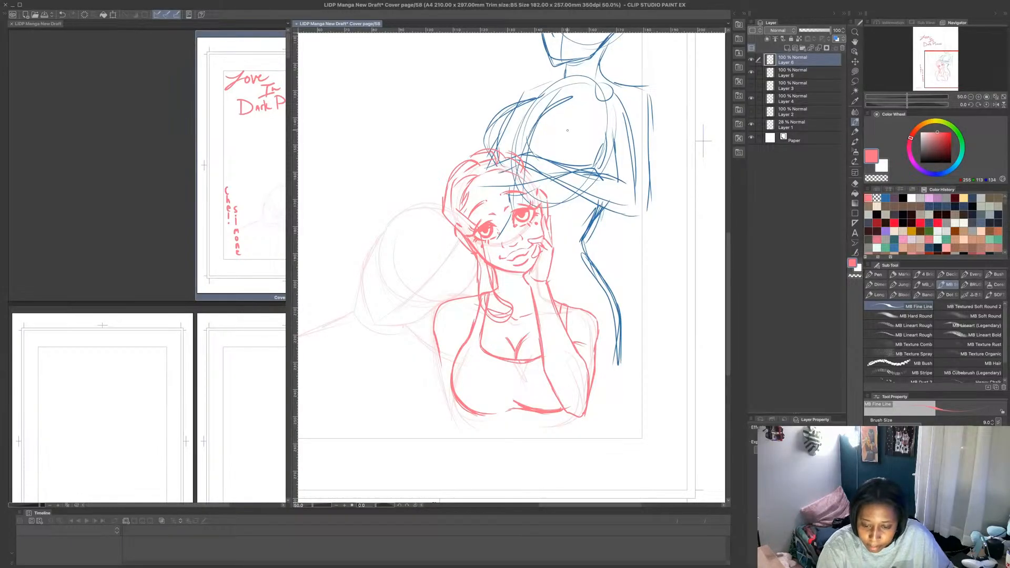
key(super+z)
key(super+z)
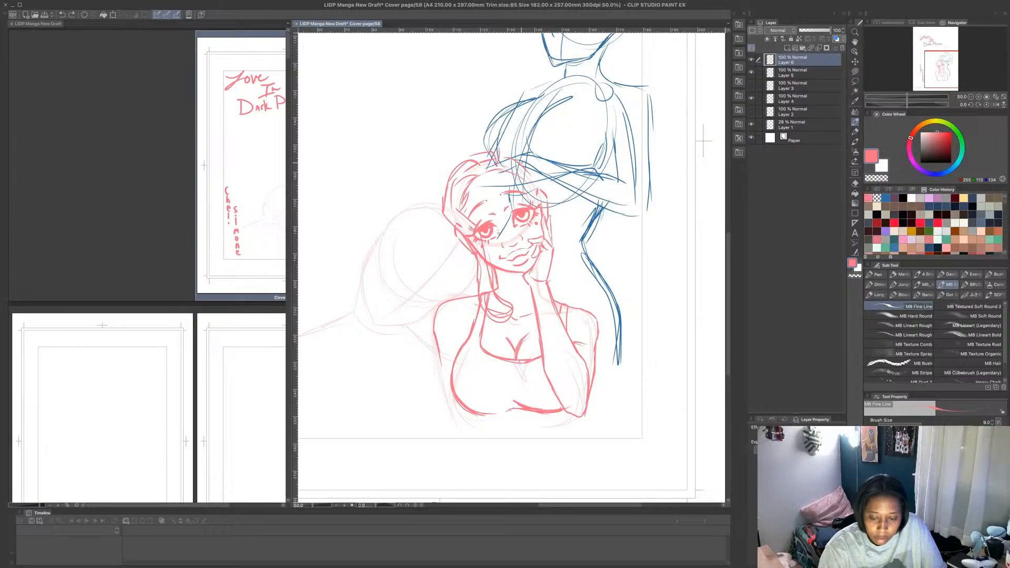
- Try to draw a small curled detail at the front of the crown
mouse_move(496, 170)
mouse_down()
mouse_move(508, 156)
mouse_move(519, 168)
mouse_up()
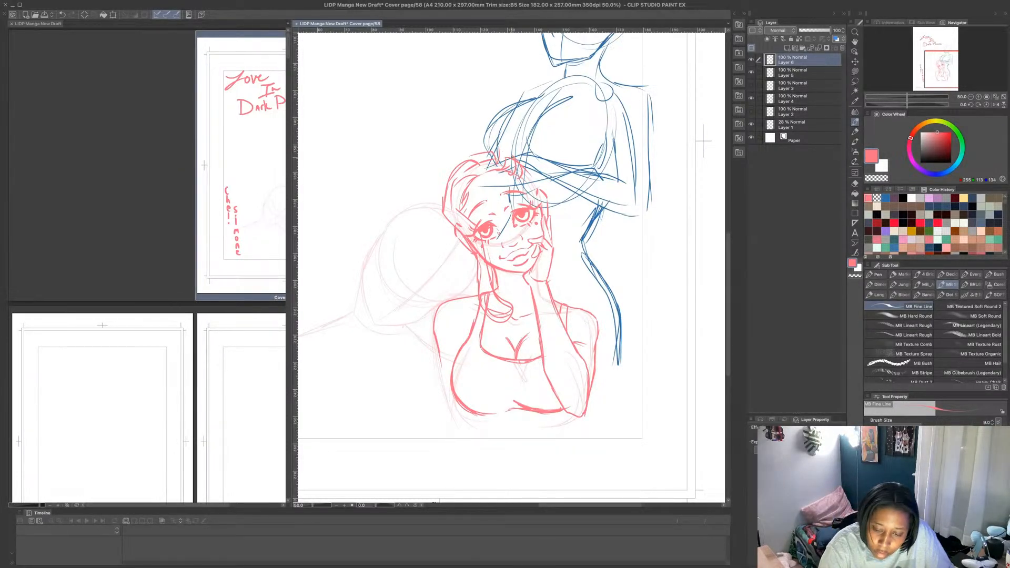
key(ctrl+z)
key(ctrl+z)
key(ctrl+z)
key(ctrl+z)
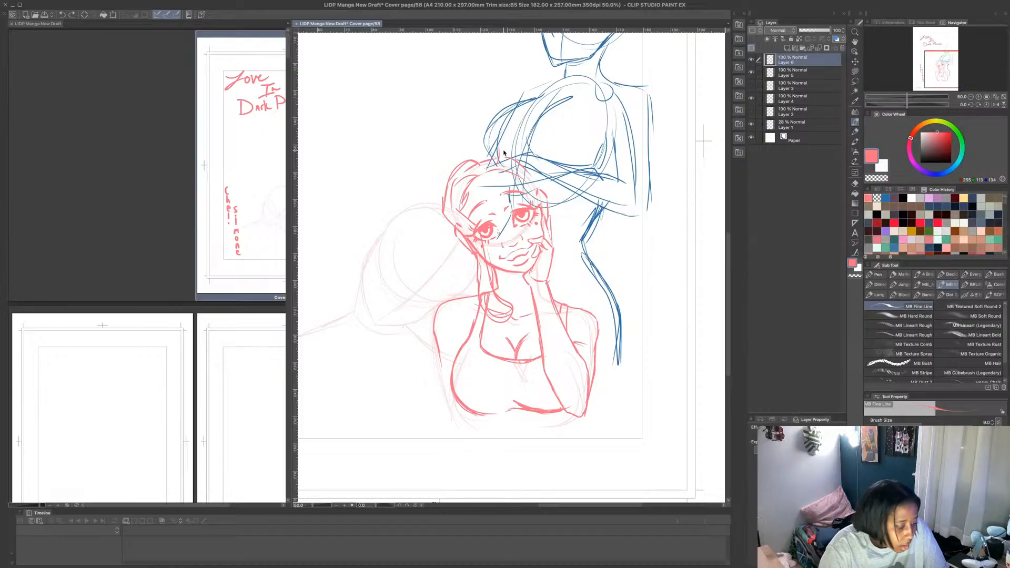
key(ctrl+y)
key(ctrl+y)
key(ctrl+z)
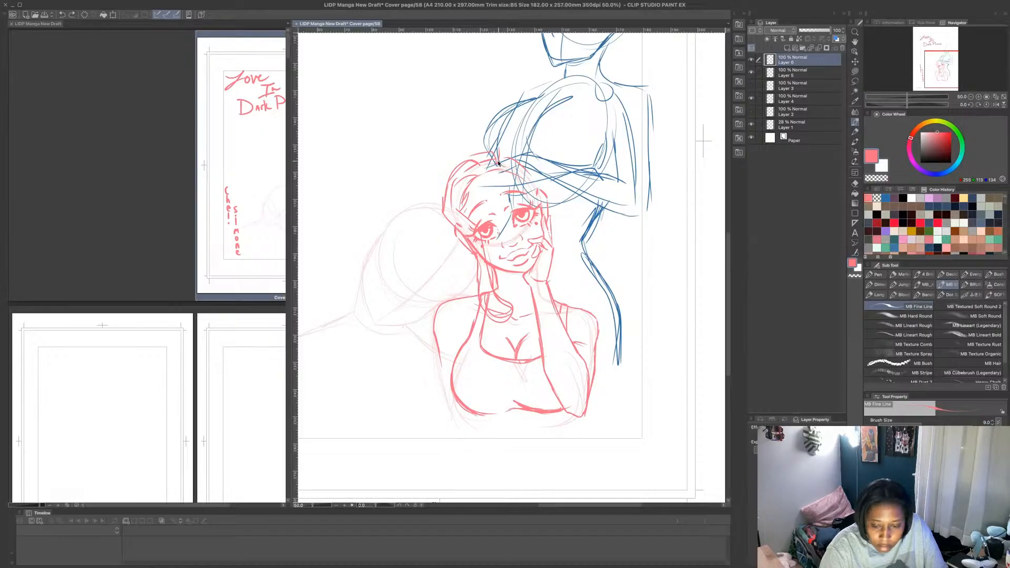
- Draw a bow with two rounded loops on top of the woman's head
drag(498, 154, 499, 165)
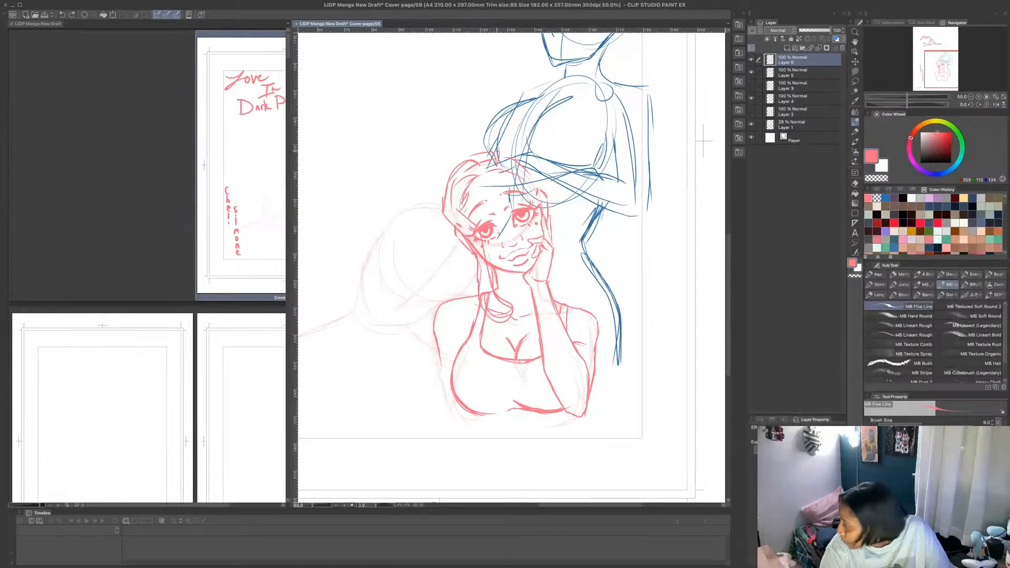
mouse_move(510, 151)
mouse_down()
mouse_move(497, 142)
mouse_move(491, 168)
mouse_move(510, 167)
mouse_move(495, 131)
mouse_move(483, 150)
mouse_move(485, 167)
mouse_move(509, 178)
mouse_up()
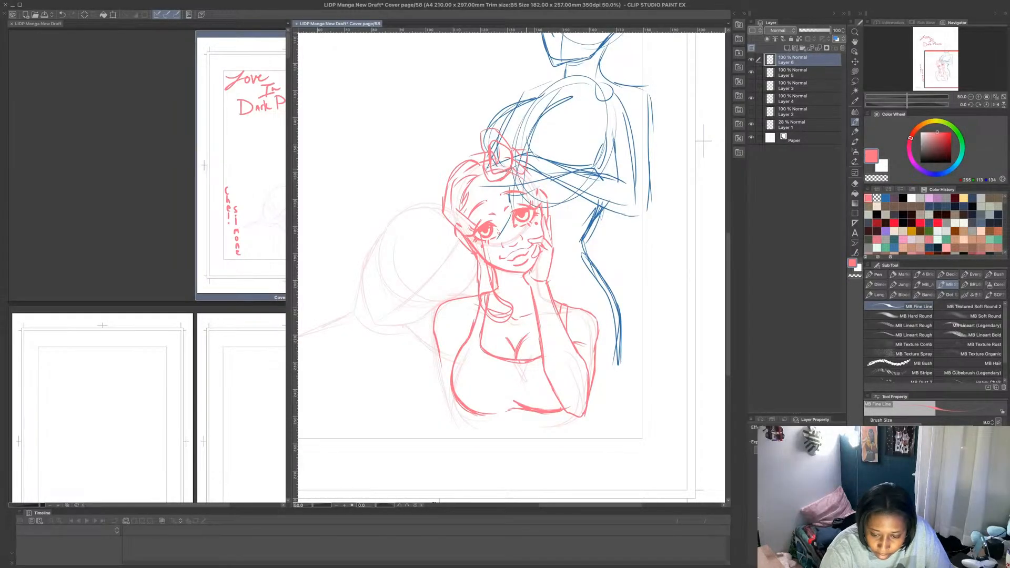
mouse_move(534, 198)
mouse_down()
mouse_move(551, 149)
mouse_move(528, 146)
mouse_move(550, 150)
mouse_move(534, 181)
mouse_move(543, 152)
mouse_move(527, 151)
mouse_move(537, 161)
mouse_move(499, 157)
mouse_up()
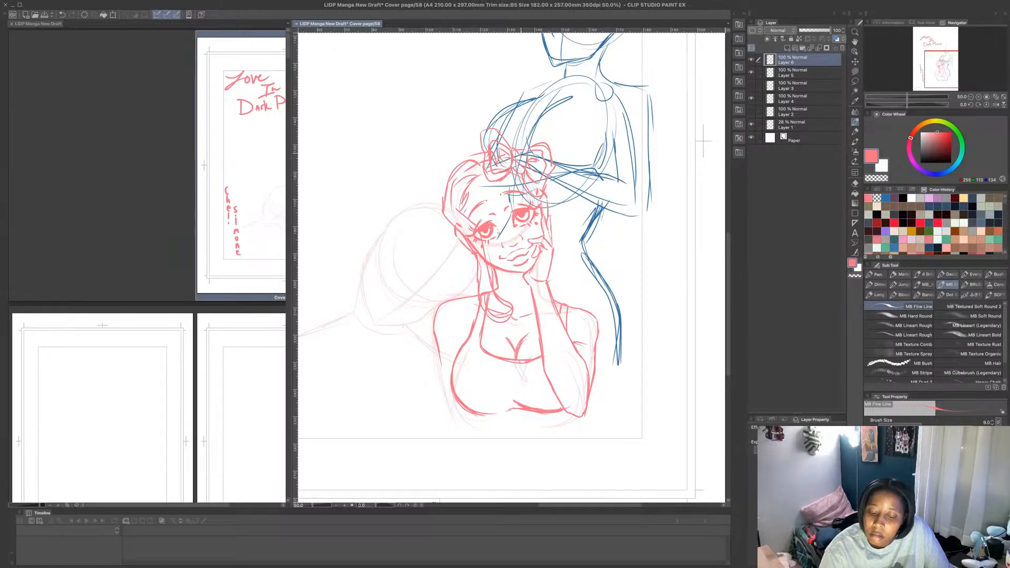
- Hide Layer 4 with the blue figure and try long hair strands from the bow down to the shoulder, undoing them
click(751, 99)
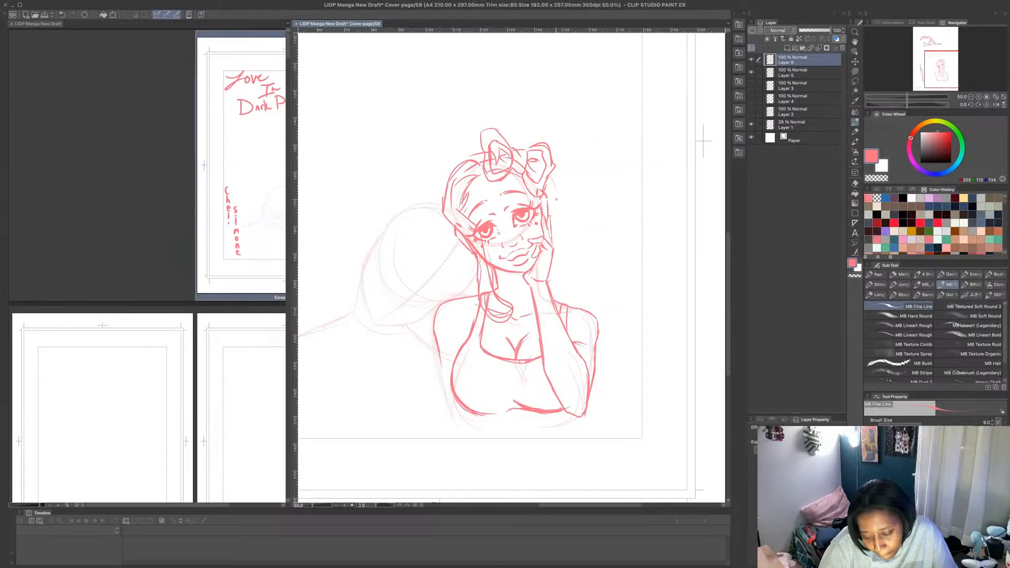
mouse_move(560, 203)
mouse_down()
mouse_move(559, 272)
mouse_move(572, 304)
mouse_up()
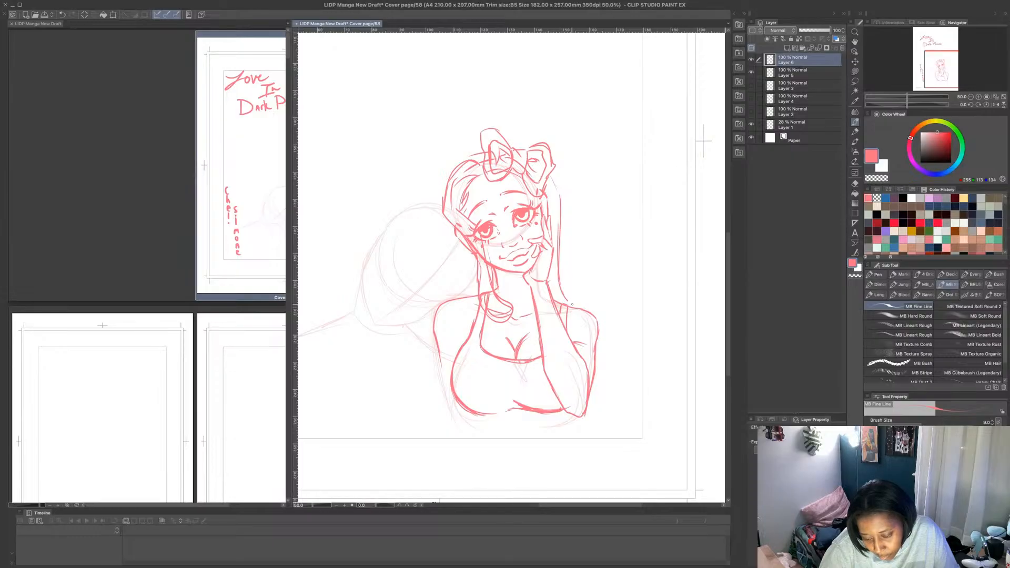
mouse_move(552, 175)
mouse_down()
mouse_move(560, 275)
mouse_move(589, 315)
mouse_up()
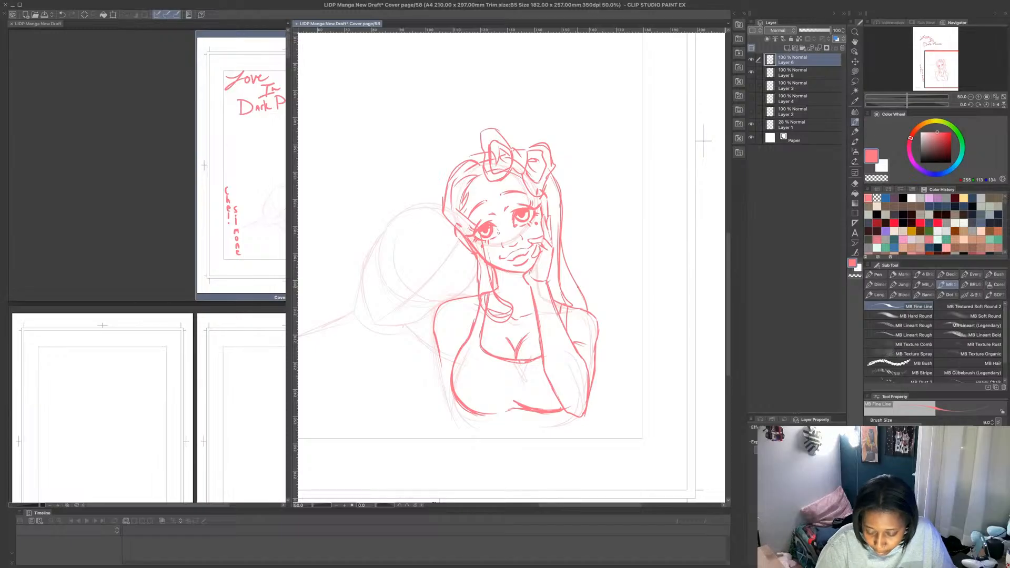
key(ctrl+z)
key(ctrl+z)
key(ctrl+z)
key(ctrl+z)
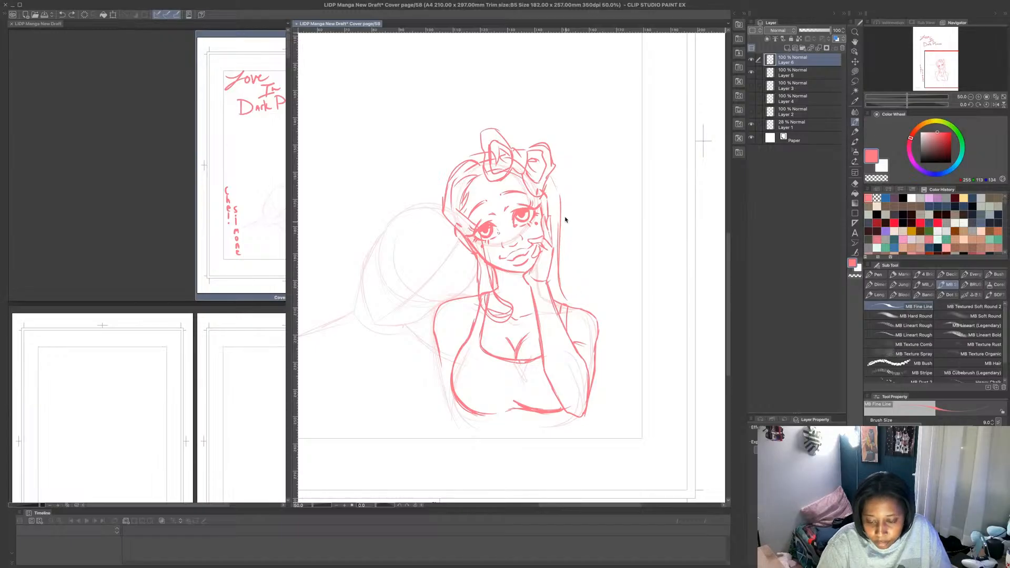
key(ctrl+z)
key(ctrl+z)
key(ctrl+z)
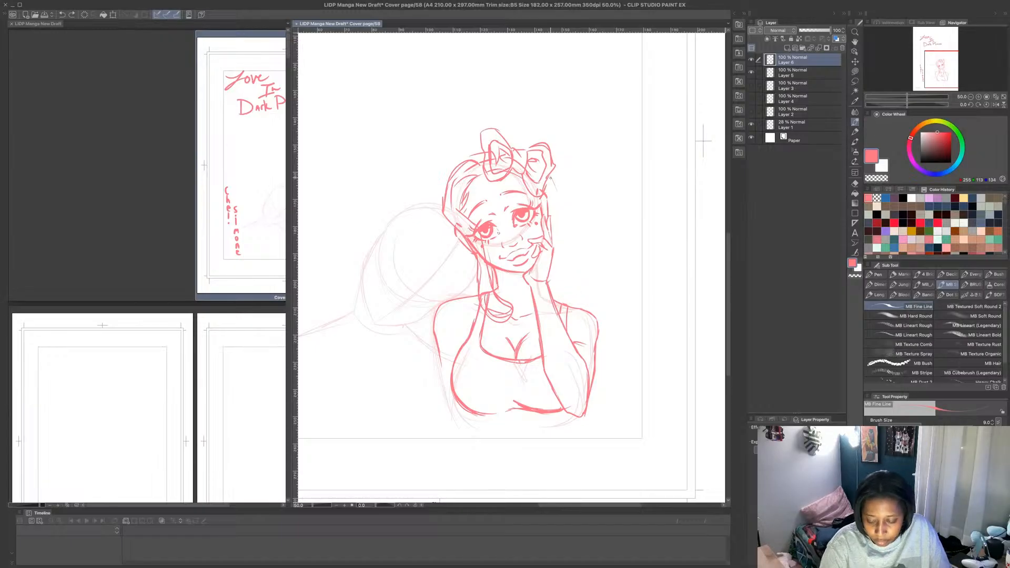
- Try shorter hair strands that flare outward and downward from below the bow
mouse_move(548, 177)
mouse_down()
mouse_move(601, 246)
mouse_move(606, 275)
mouse_up()
key(ctrl+z)
key(ctrl+z)
key(ctrl+z)
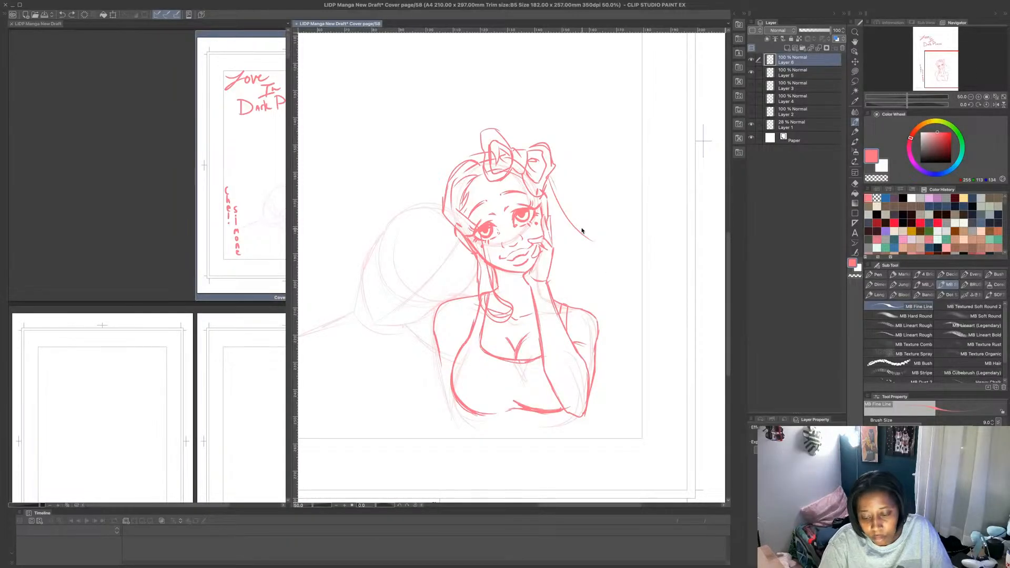
drag(552, 173, 589, 248)
key(ctrl+z)
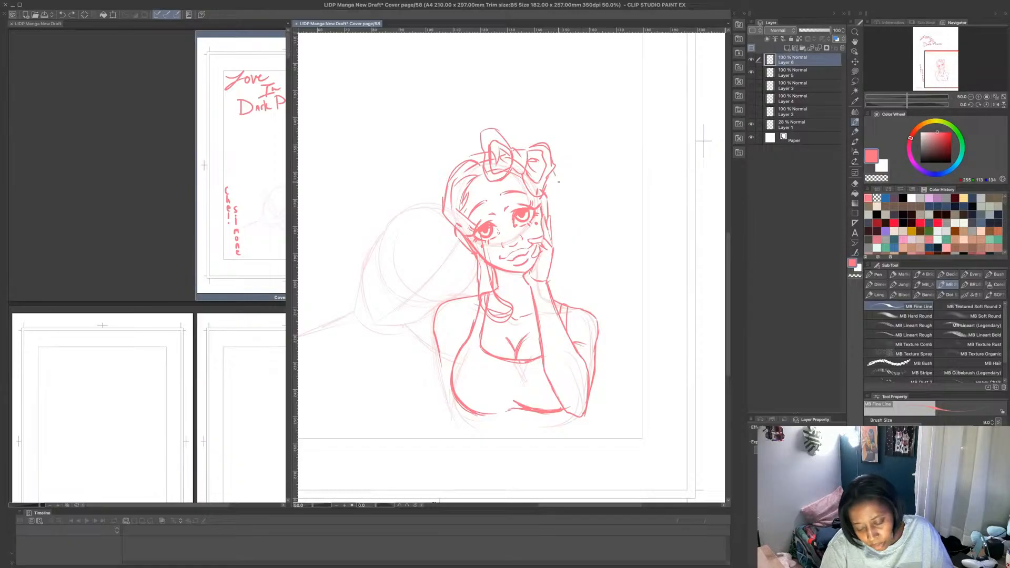
drag(556, 176, 566, 261)
key(ctrl+z)
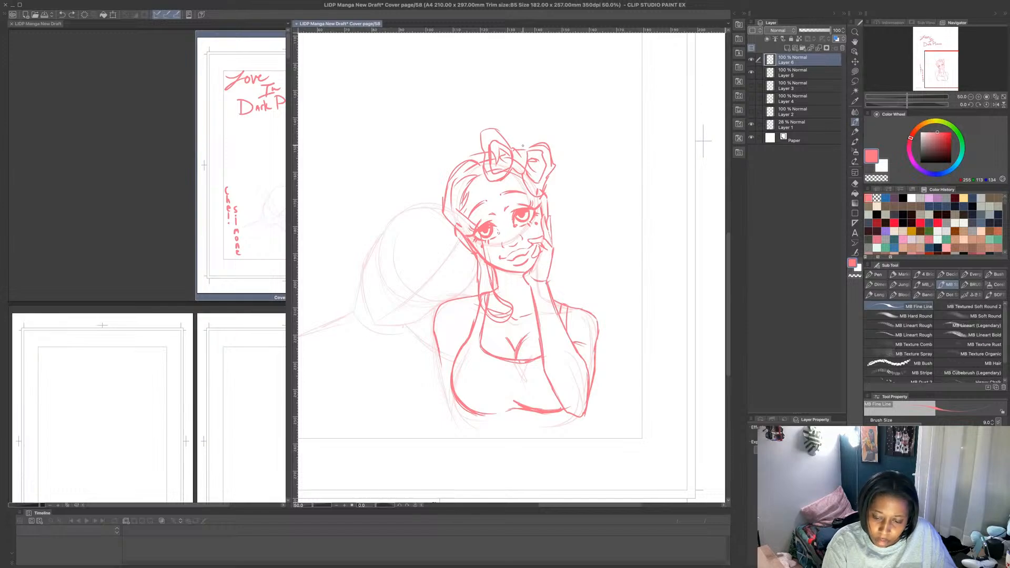
- Check the overlap with the Layer 3 figure and try a straight hair strand beside the raised hand
click(752, 86)
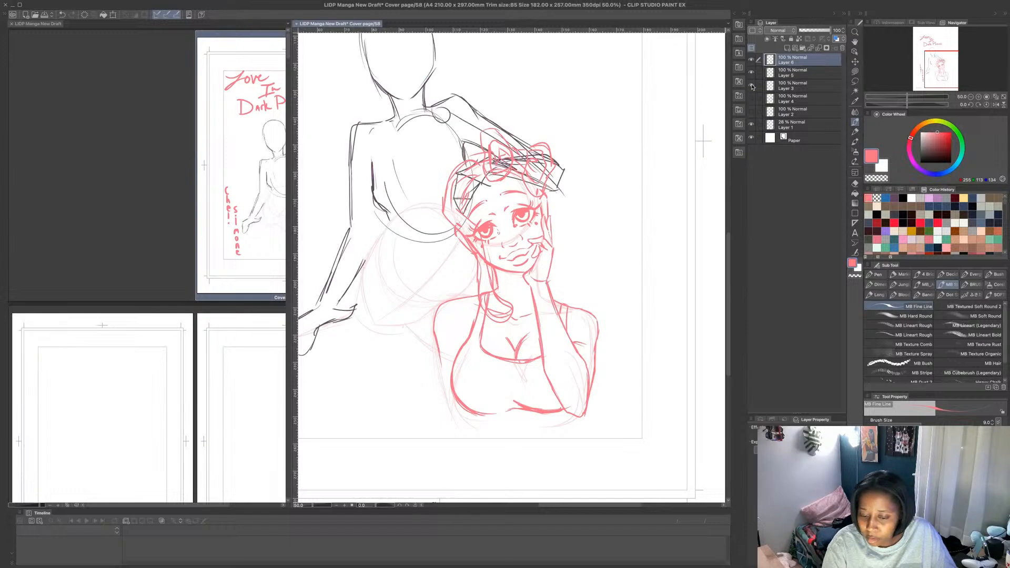
click(752, 85)
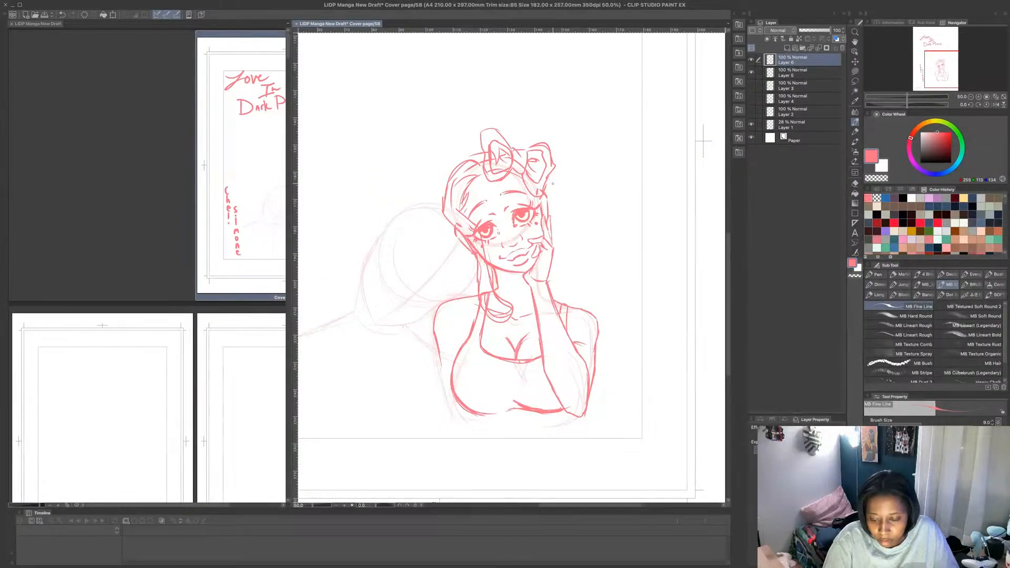
drag(556, 187, 557, 251)
mouse_move(554, 181)
mouse_down()
mouse_move(562, 297)
mouse_move(550, 204)
mouse_up()
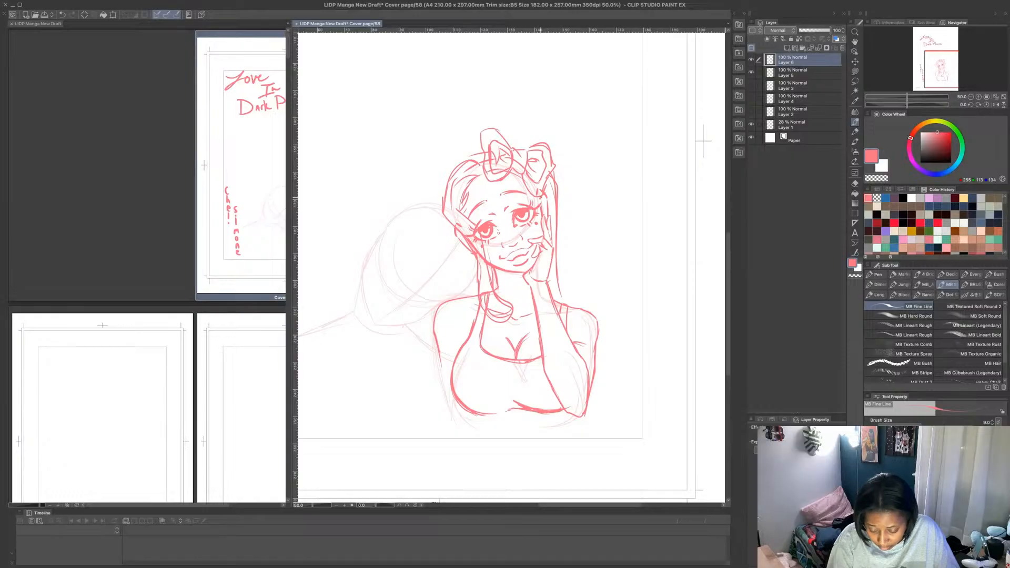
key(ctrl+z)
key(ctrl+z)
key(ctrl+z)
key(ctrl+z)
key(ctrl+z)
key(ctrl+z)
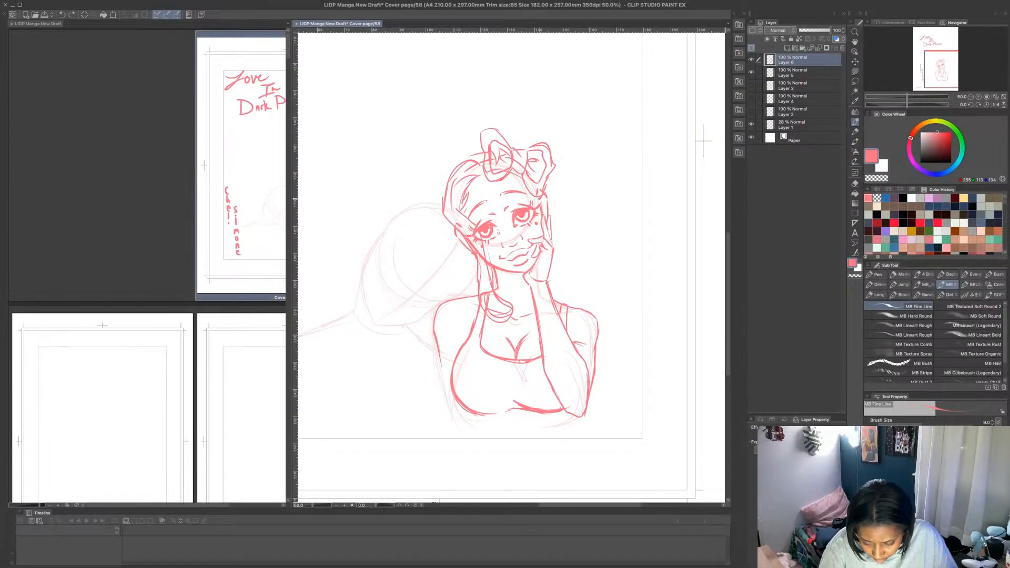
- Draw a long ponytail falling from the bow behind the raised hand, with wavy ends curling over the shoulder
mouse_move(547, 179)
mouse_down()
mouse_move(565, 277)
mouse_move(565, 251)
mouse_move(558, 307)
mouse_move(563, 249)
mouse_move(549, 194)
mouse_move(564, 306)
mouse_up()
drag(552, 174, 566, 235)
drag(568, 280, 605, 317)
drag(575, 262, 568, 289)
mouse_move(550, 175)
mouse_down()
mouse_move(572, 267)
mouse_move(605, 297)
mouse_move(592, 311)
mouse_move(602, 296)
mouse_move(576, 274)
mouse_move(554, 175)
mouse_move(564, 220)
mouse_up()
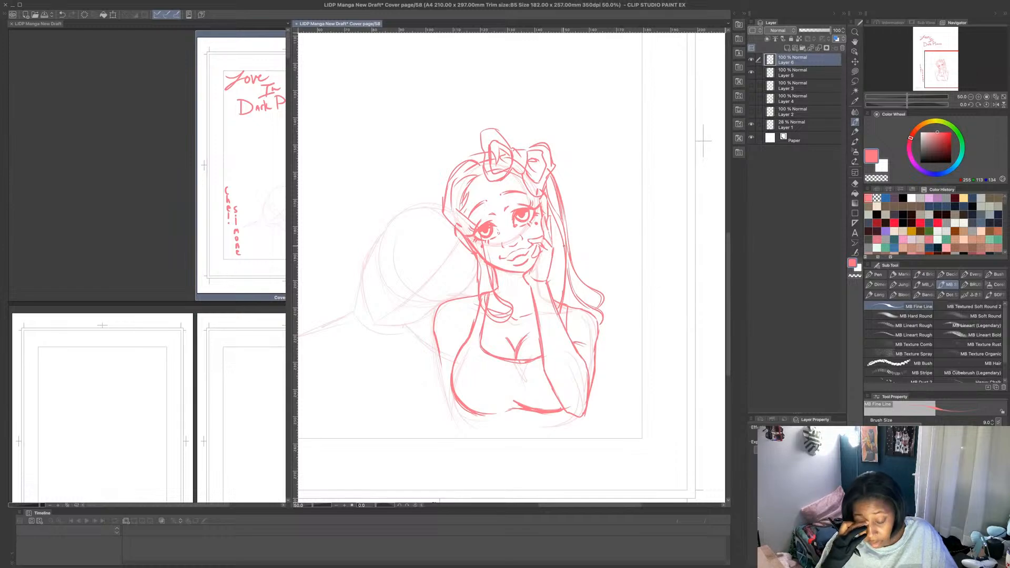
- Darken the top's neckline and extend the body with the lowered arm, waist sides, waistband and upper hip lines
drag(479, 356, 535, 362)
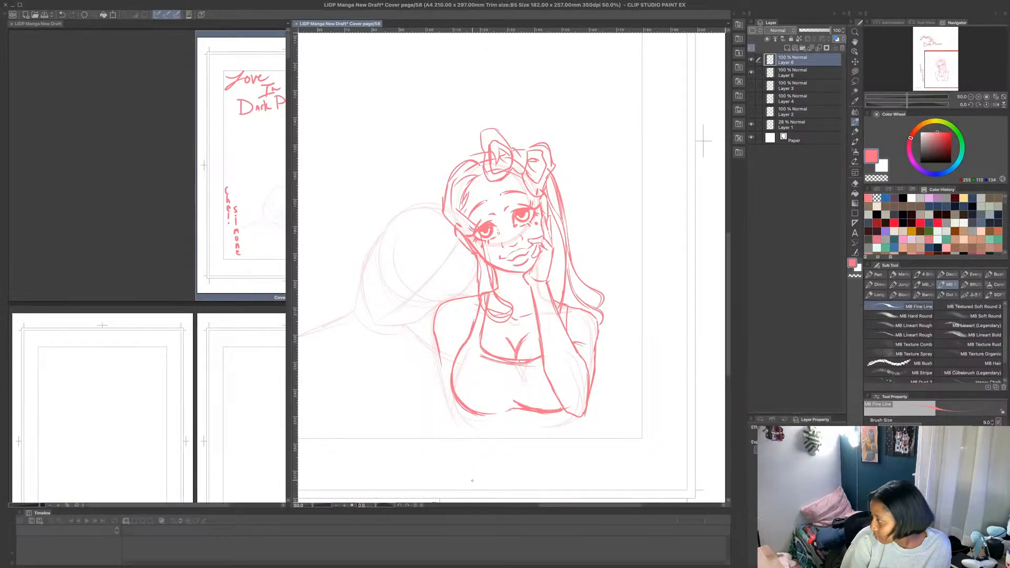
mouse_move(442, 362)
mouse_down()
mouse_move(452, 431)
mouse_move(474, 419)
mouse_move(485, 445)
mouse_up()
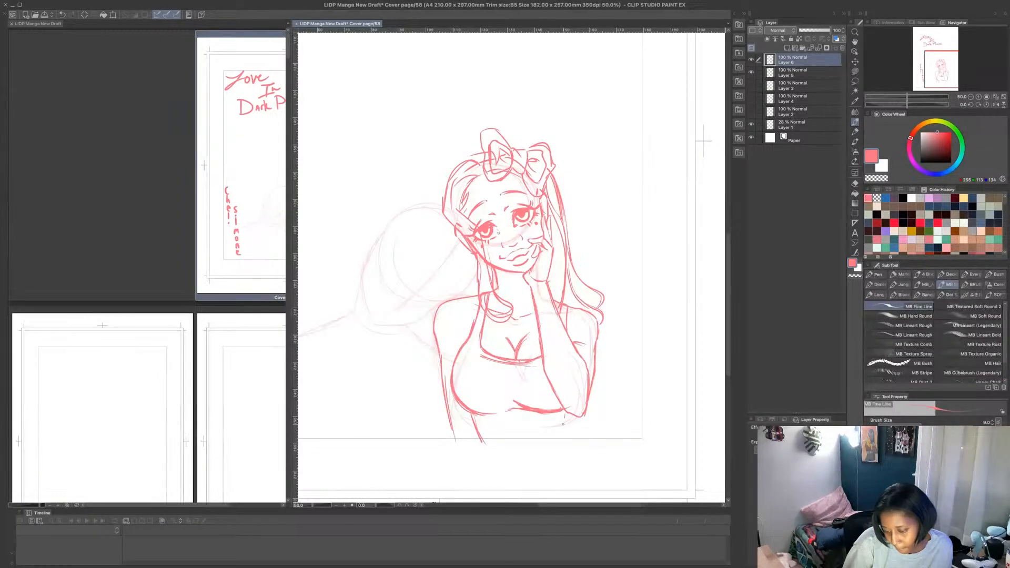
drag(563, 424, 558, 450)
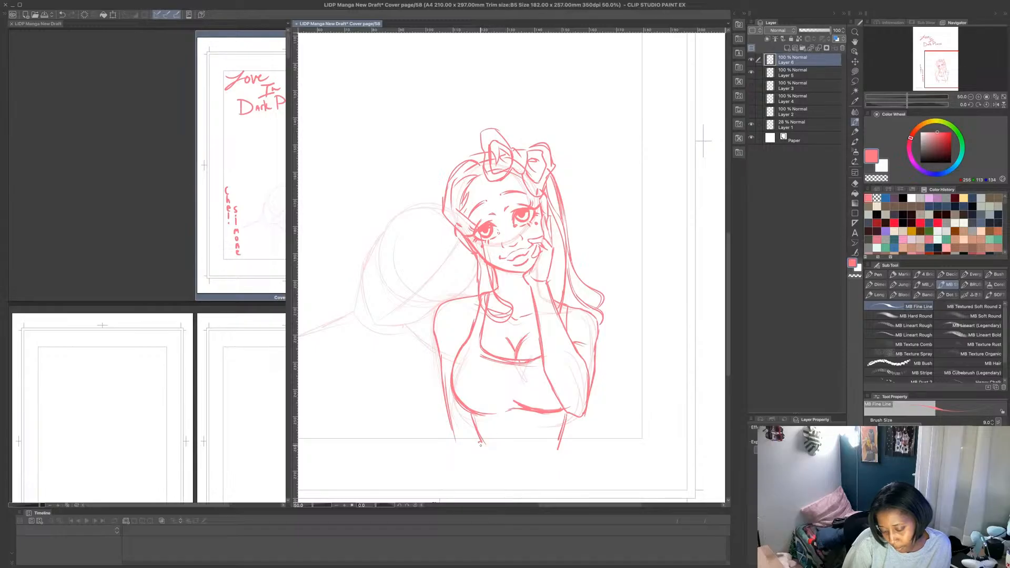
drag(474, 450, 450, 480)
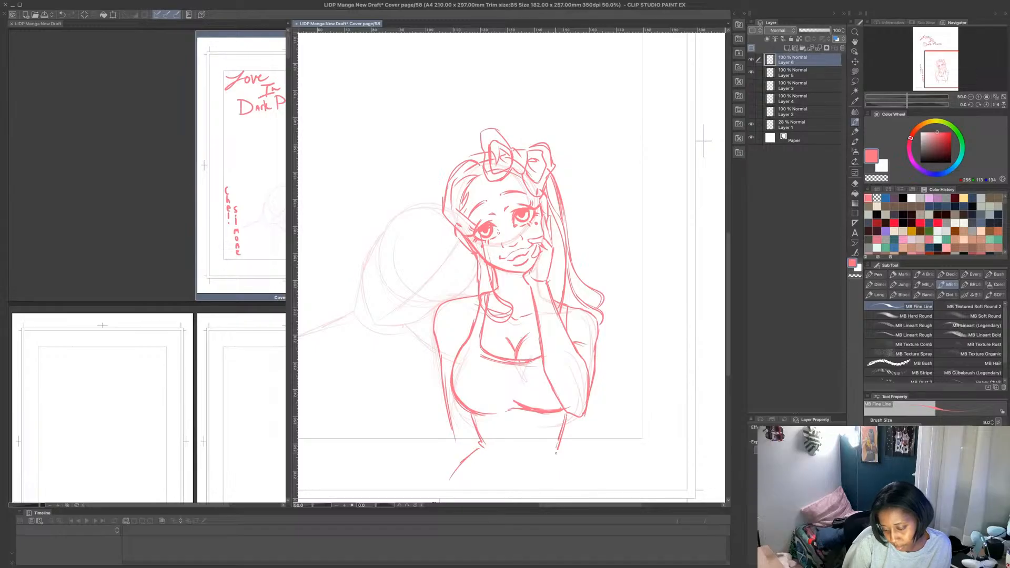
drag(557, 453, 570, 486)
mouse_move(510, 451)
mouse_down()
mouse_move(556, 450)
mouse_move(501, 453)
mouse_up()
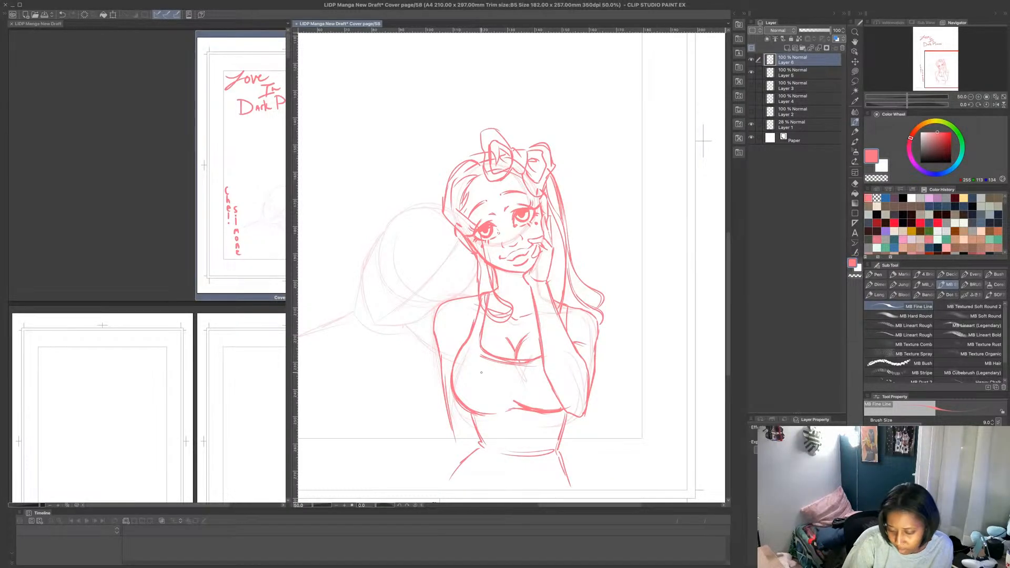
- Add light contour and fold lines on the bust, midriff and upper hip
drag(474, 391, 481, 411)
drag(551, 389, 548, 407)
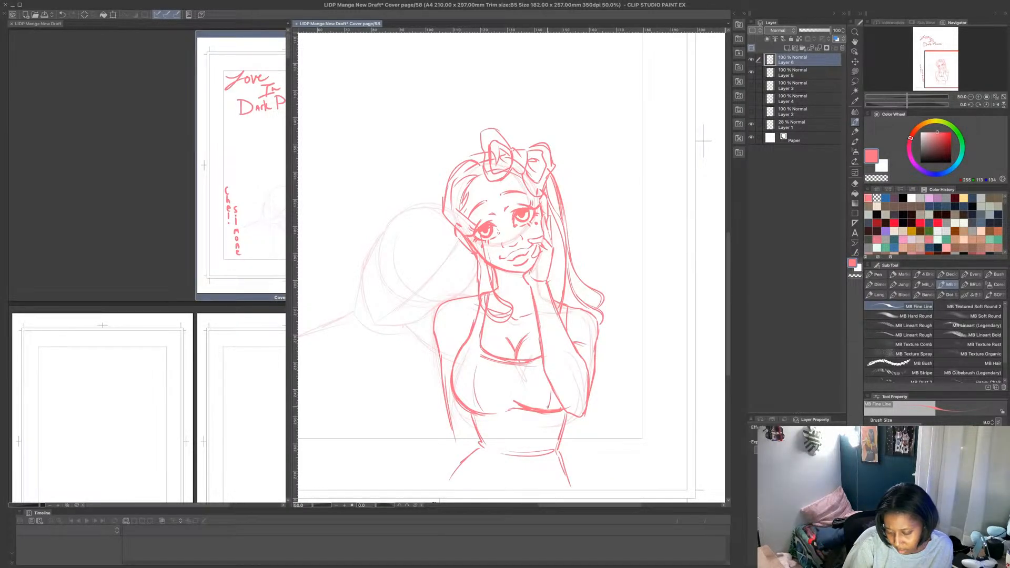
drag(488, 431, 495, 449)
mouse_move(548, 419)
mouse_down()
mouse_move(542, 451)
mouse_move(472, 490)
mouse_up()
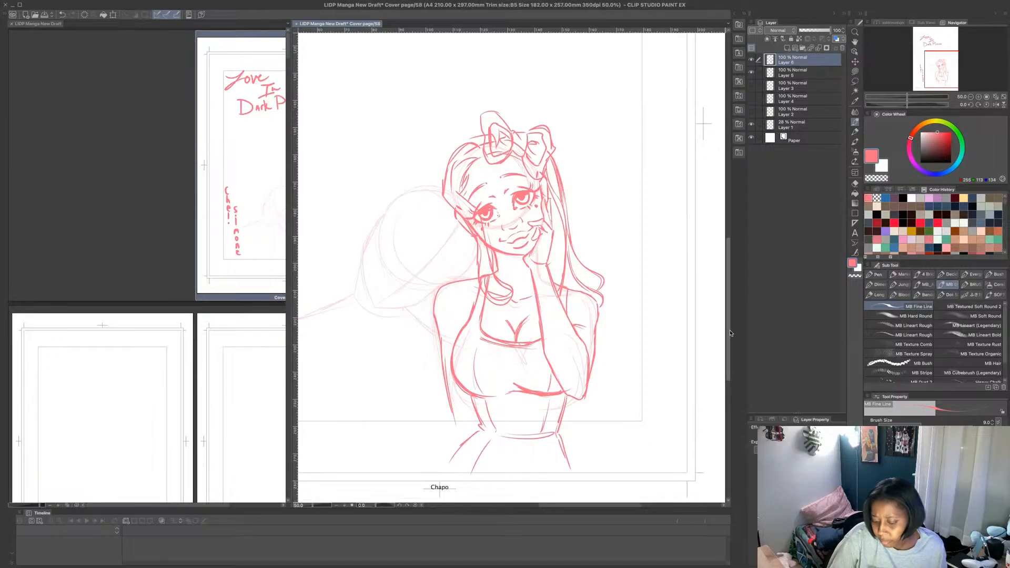
- Extend both outer hip curves from the waistband down to the lower edge of the page
scroll(717, 322, down, 3)
drag(567, 377, 596, 448)
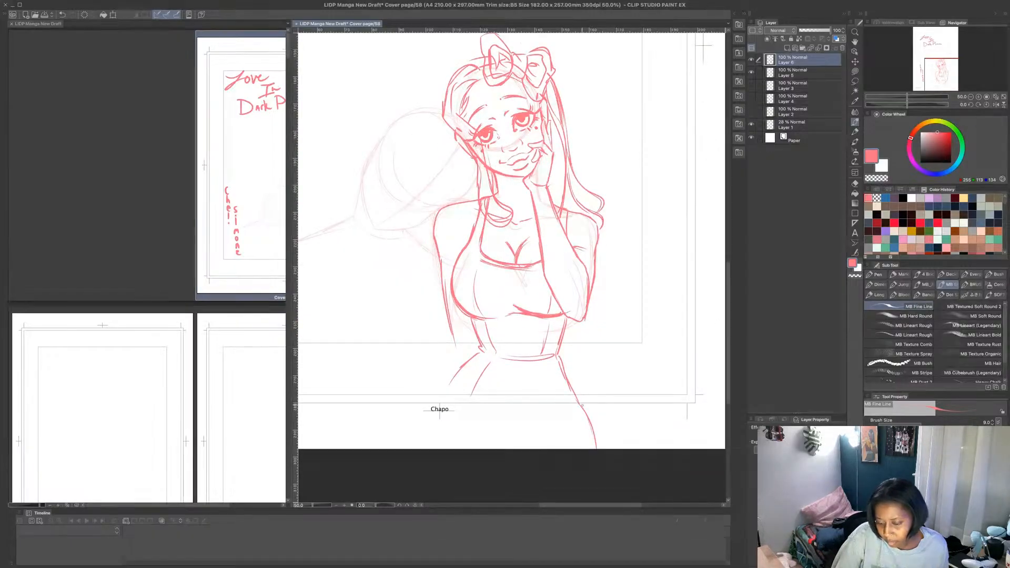
drag(453, 378, 434, 448)
drag(473, 355, 434, 425)
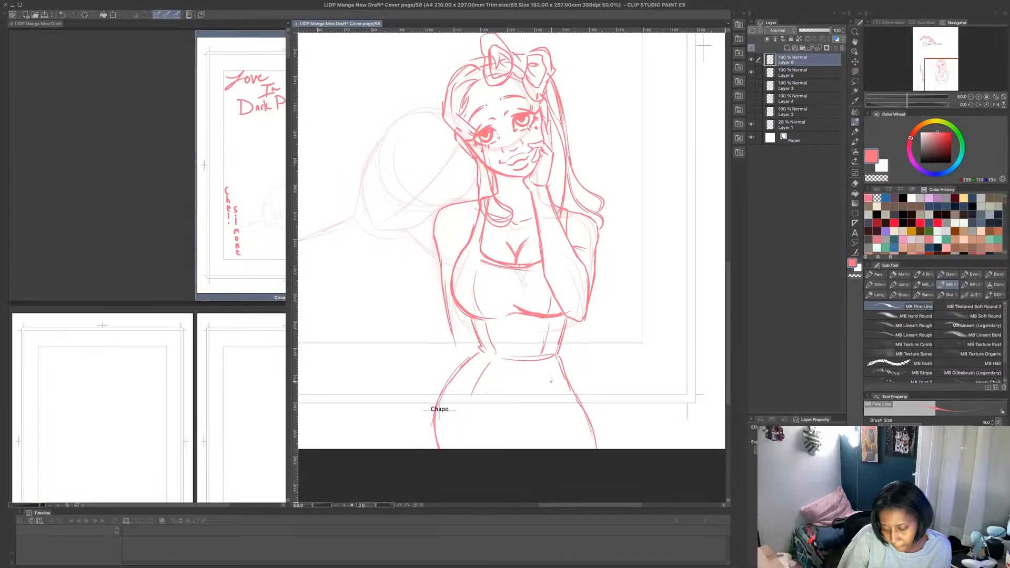
- Add inner vertical contour lines on both thighs and a crease across the front of the skirt
drag(567, 416, 575, 448)
drag(467, 416, 468, 448)
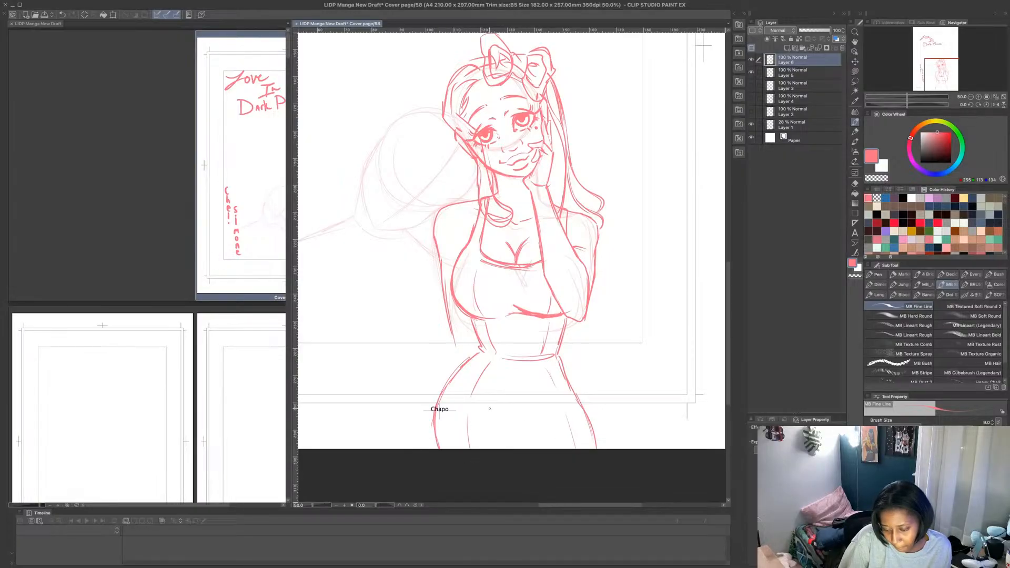
drag(496, 408, 547, 411)
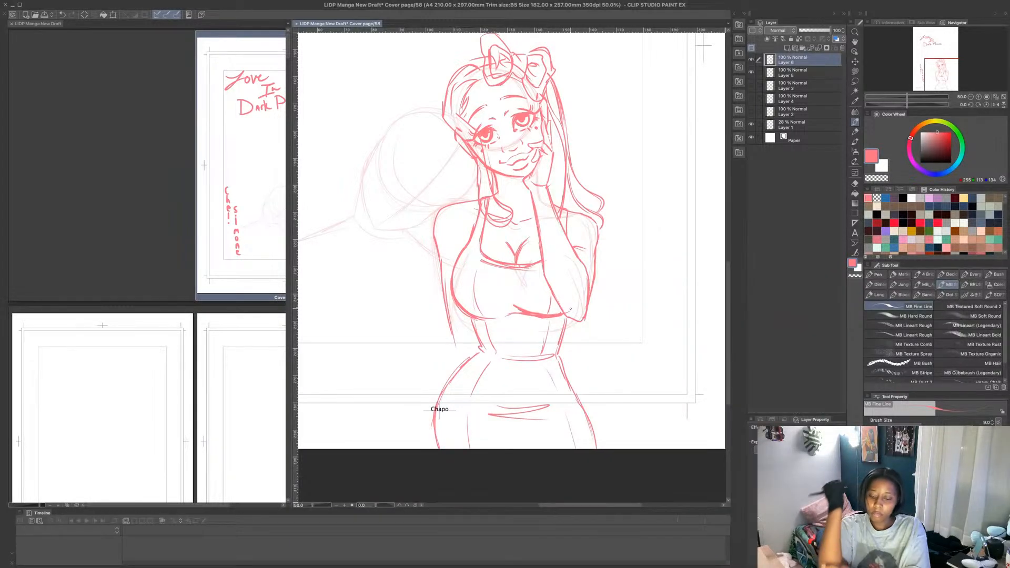
- Try a blocky outline of the second hand around the raised arm's elbow
mouse_move(554, 310)
mouse_down()
mouse_move(571, 299)
mouse_move(578, 324)
mouse_move(542, 334)
mouse_up()
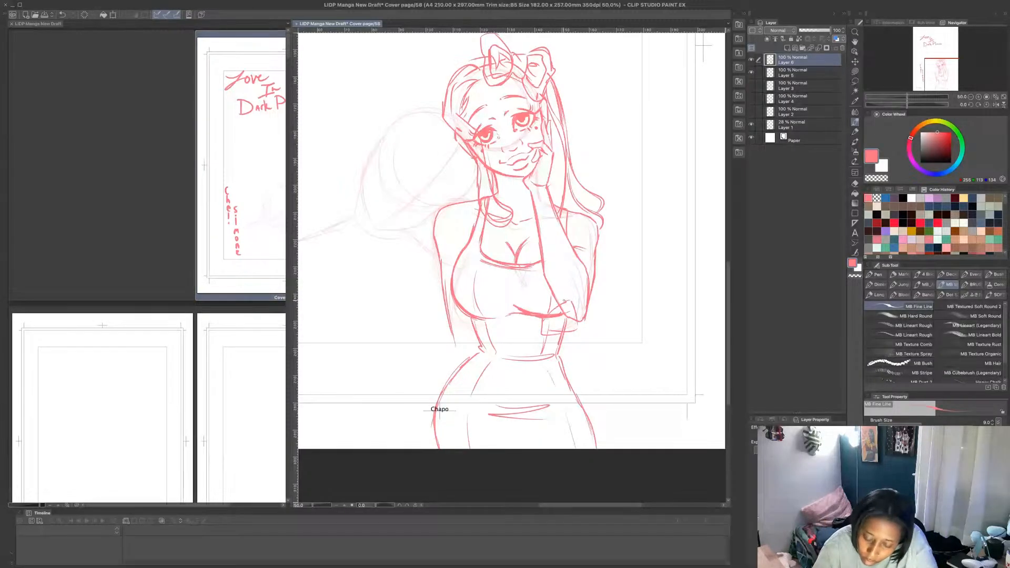
mouse_move(567, 301)
mouse_down()
mouse_move(549, 283)
mouse_move(549, 309)
mouse_up()
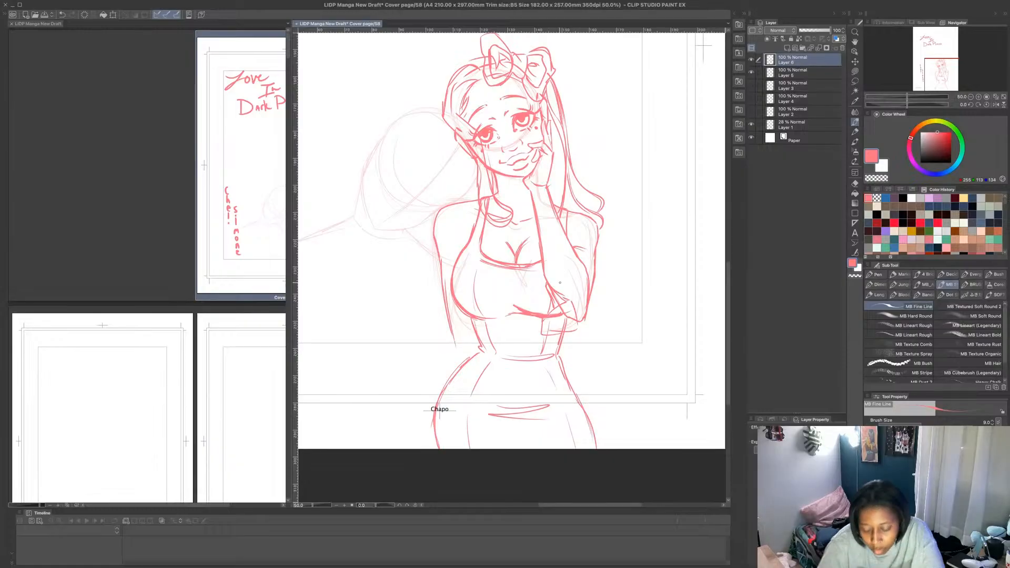
key(ctrl+z)
key(ctrl+z)
key(ctrl+z)
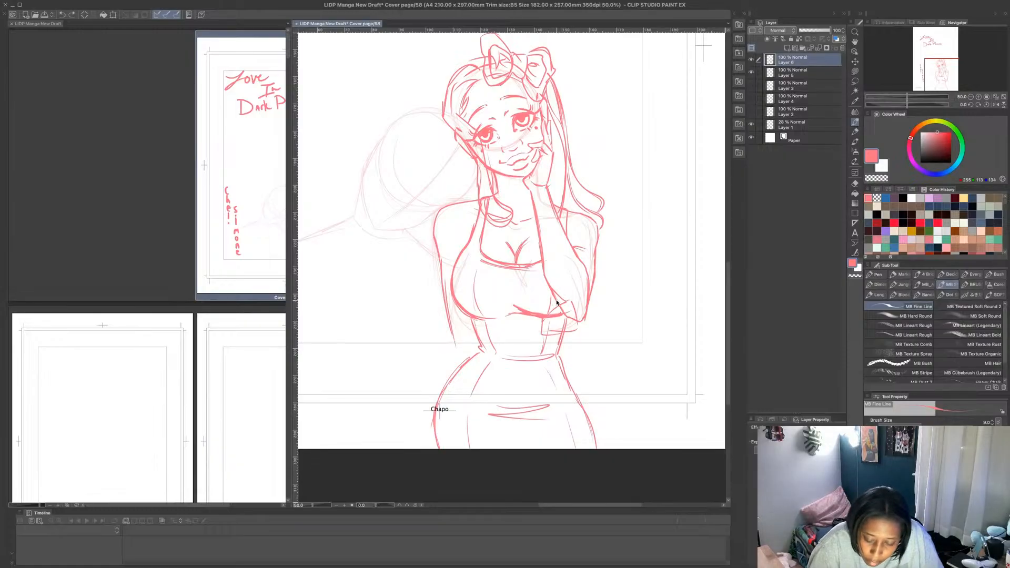
key(ctrl+z)
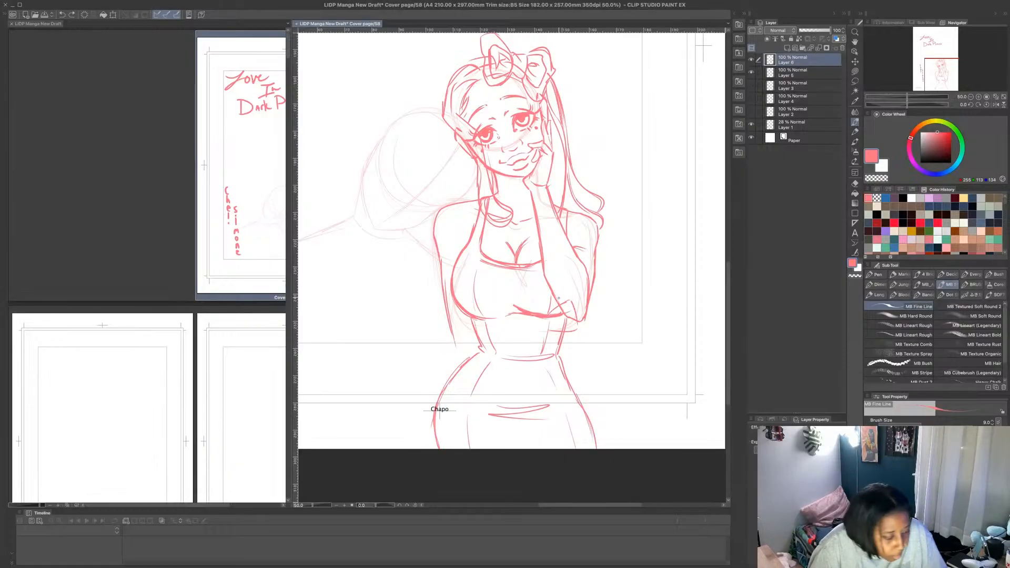
key(ctrl+z)
key(ctrl+z)
key(ctrl+z)
key(ctrl+z)
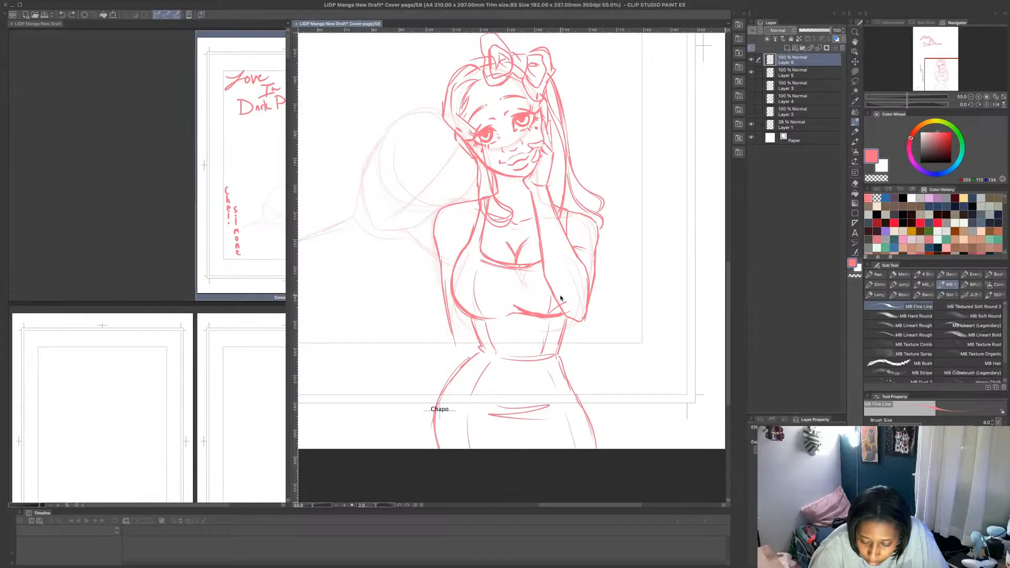
key(ctrl+z)
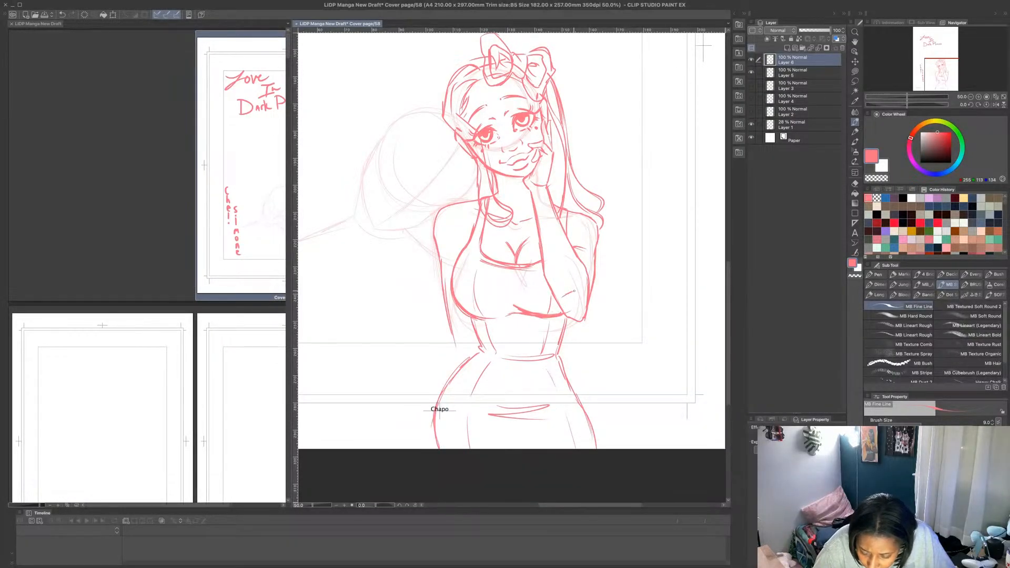
- Draw the second hand's fingers and thumb wrapped around the raised arm's elbow, undoing the stray stroke across the bust
mouse_move(582, 287)
mouse_down()
mouse_move(587, 287)
mouse_move(571, 309)
mouse_move(588, 300)
mouse_move(587, 312)
mouse_move(550, 318)
mouse_up()
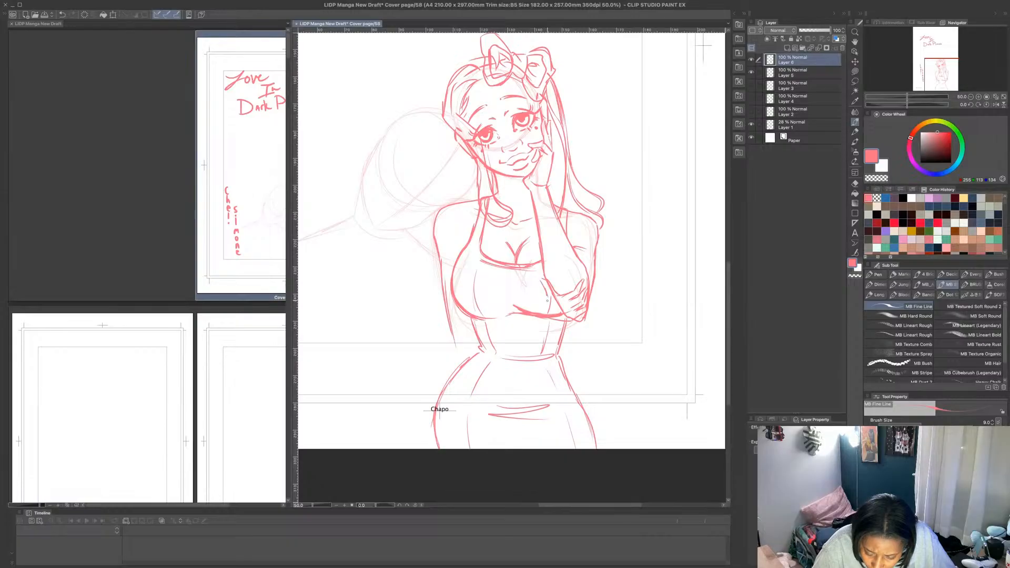
drag(566, 323, 571, 322)
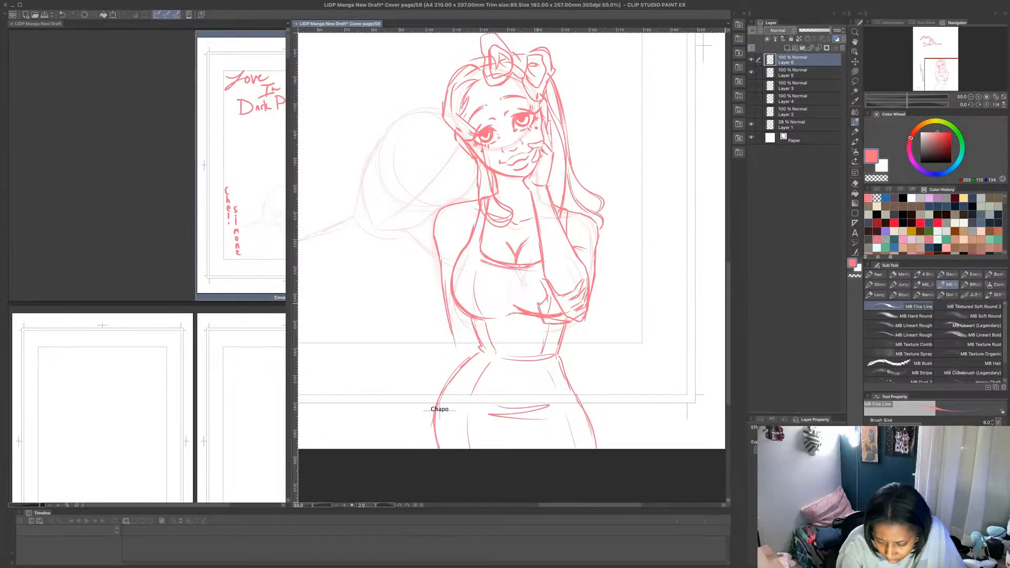
mouse_move(518, 309)
mouse_down()
mouse_move(465, 329)
mouse_move(505, 312)
mouse_up()
key(ctrl+z)
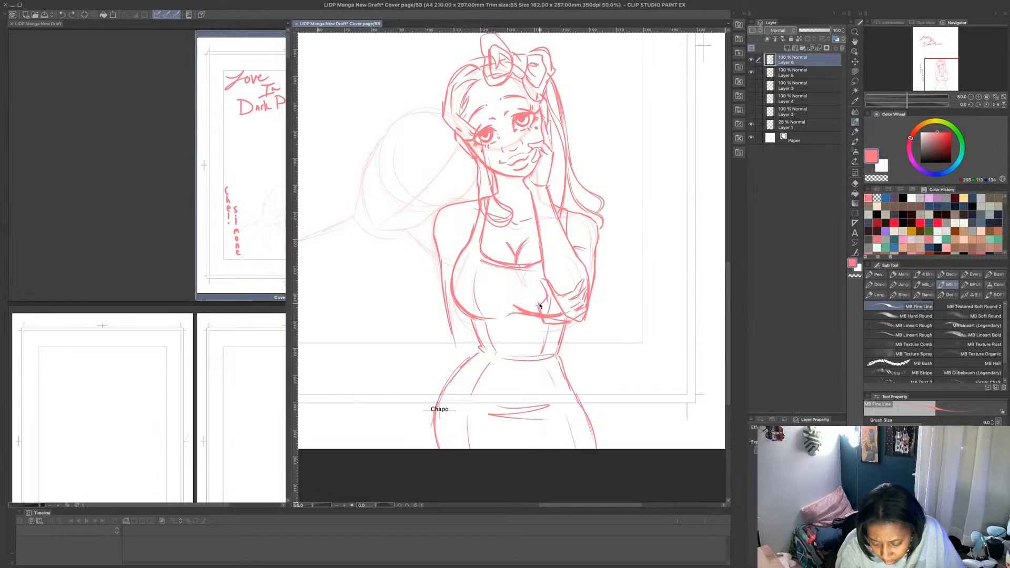
- Draw the wrist edge of the hand holding the elbow, and undo the forearm lines tried across the waist
mouse_move(545, 297)
mouse_down()
mouse_move(536, 309)
mouse_move(543, 329)
mouse_move(567, 323)
mouse_move(489, 323)
mouse_move(457, 340)
mouse_move(537, 318)
mouse_move(513, 342)
mouse_move(453, 358)
mouse_move(543, 329)
mouse_up()
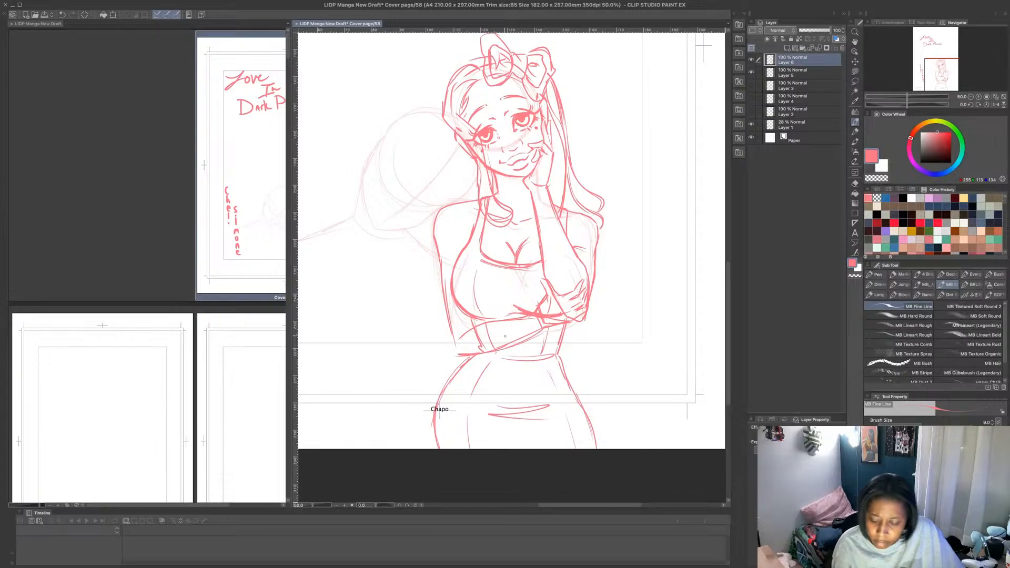
key(ctrl+z)
key(ctrl+z)
key(ctrl+z)
key(ctrl+z)
- Undo the strokes of the hand holding the elbow until only the raised arm's clean outline remains
key(ctrl+z)
key(ctrl+z)
key(ctrl+z)
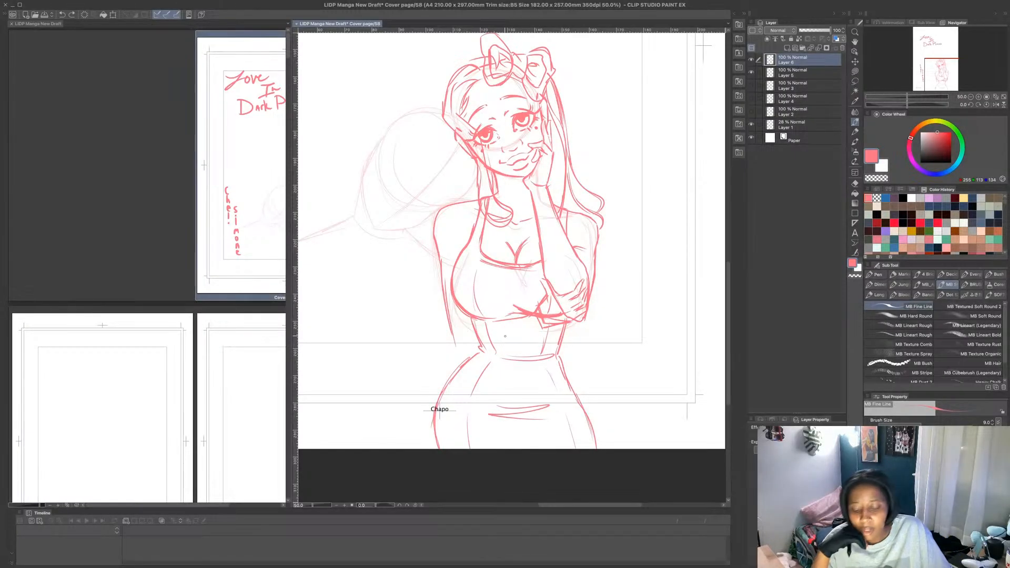
key(ctrl+z)
key(ctrl+z)
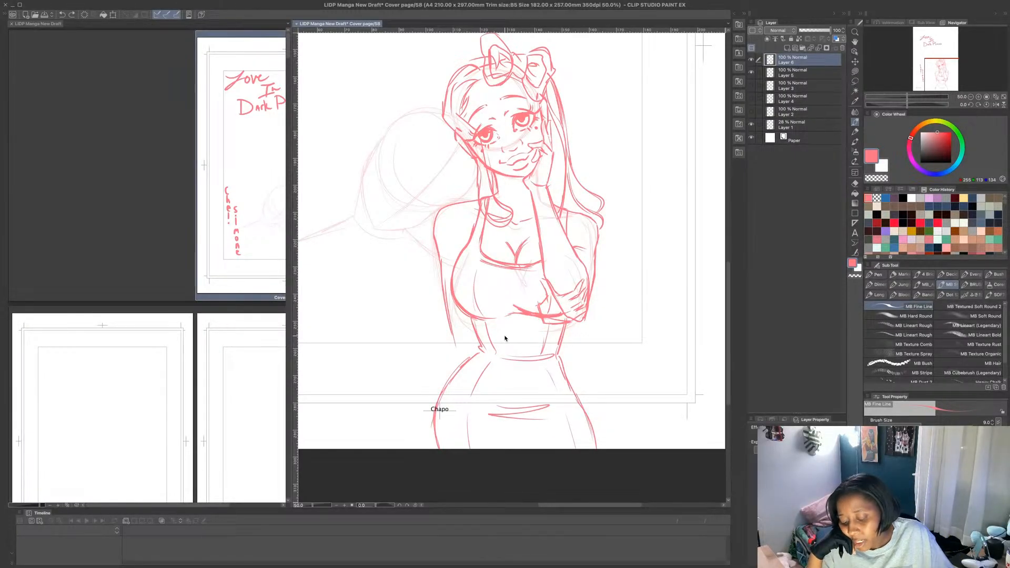
key(ctrl+z)
key(ctrl+z)
key(ctrl+z)
key(ctrl+z)
key(ctrl+z)
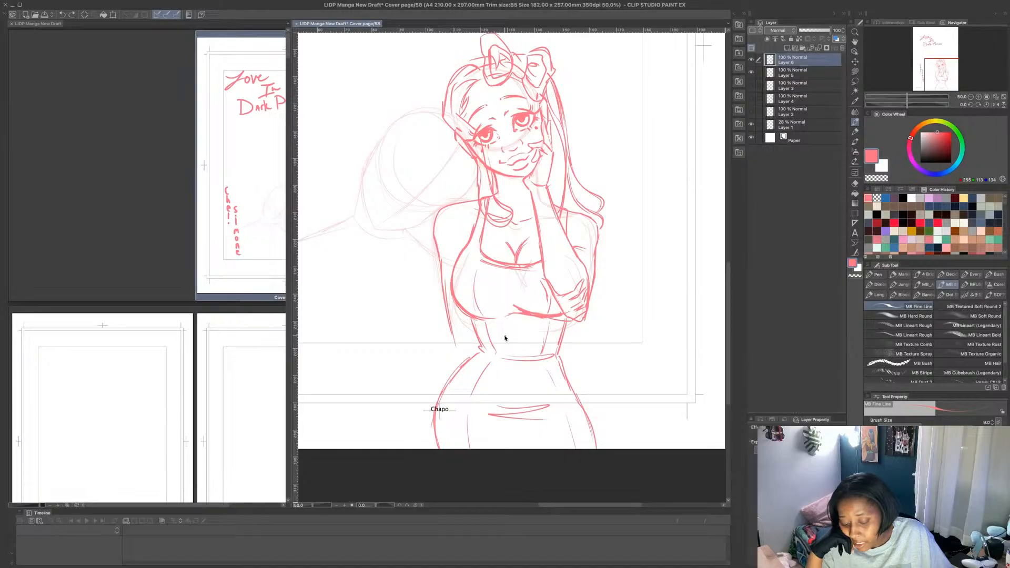
key(ctrl+z)
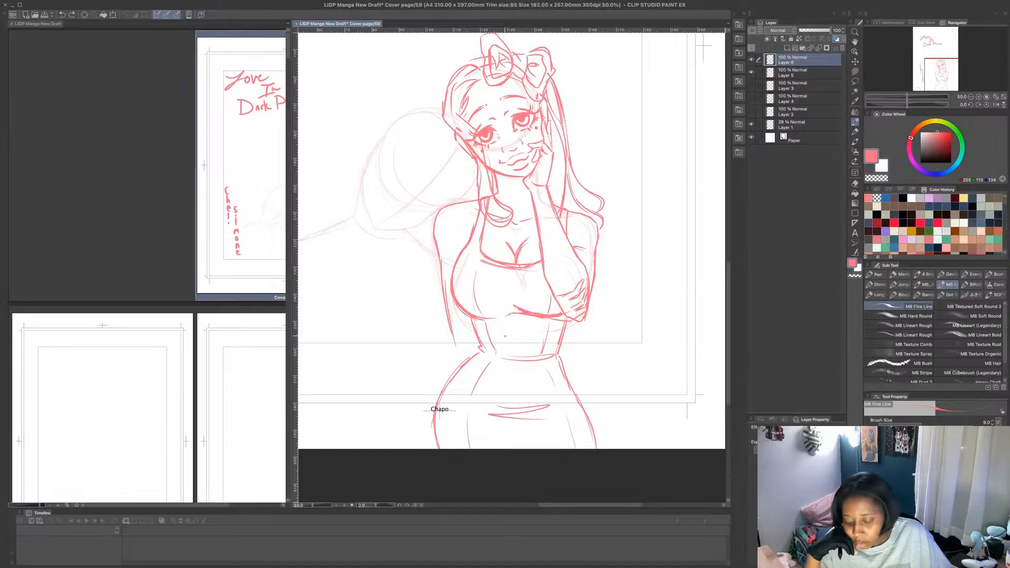
key(ctrl+z)
key(ctrl+z)
key(ctrl+z)
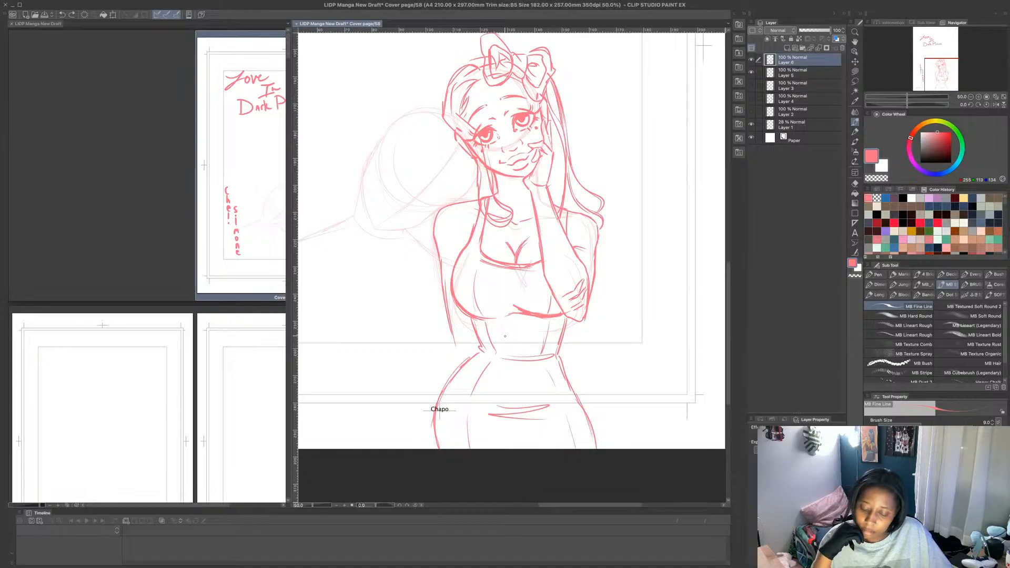
key(ctrl+z)
key(ctrl+z)
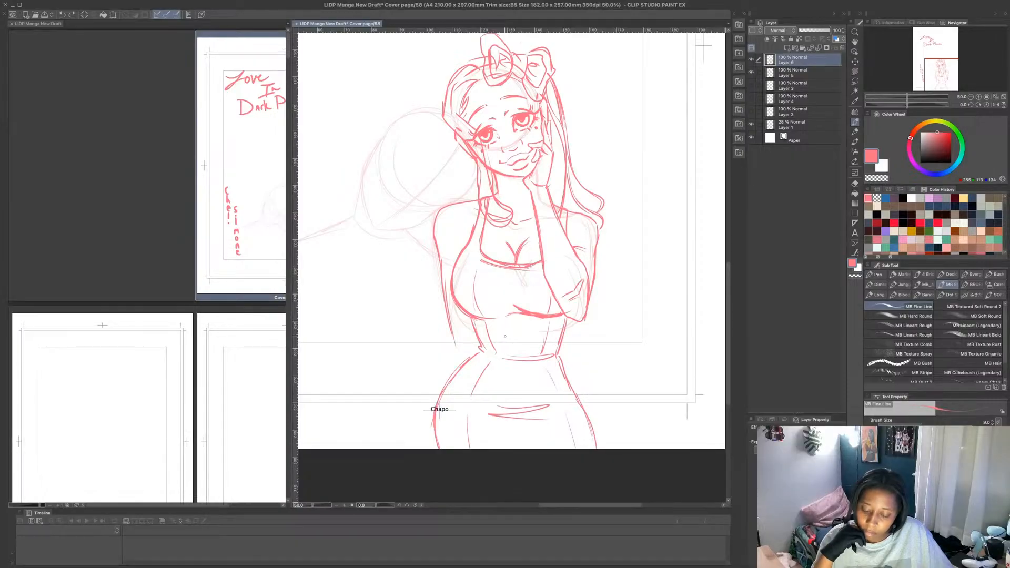
key(ctrl+z)
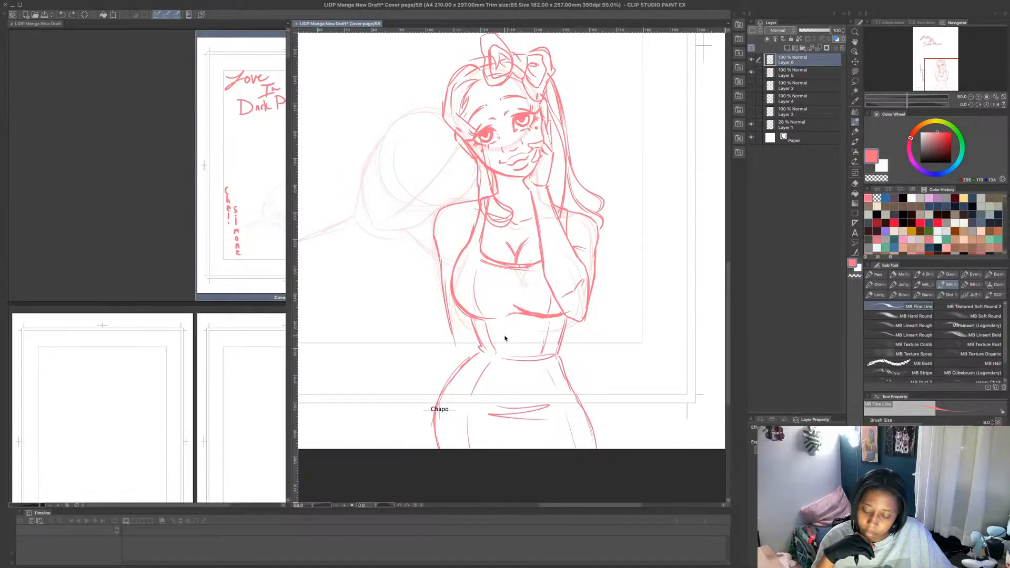
key(ctrl+z)
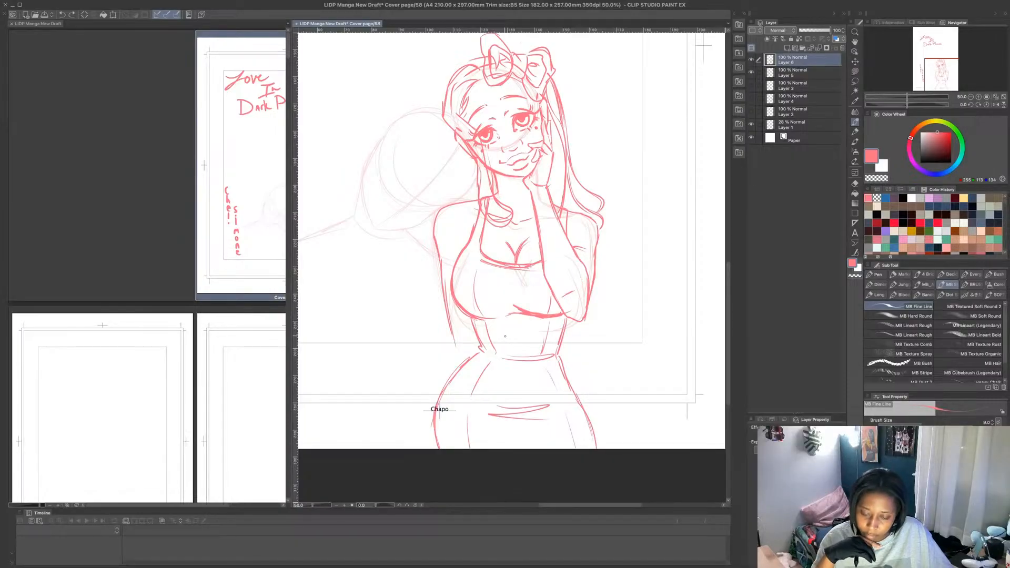
key(ctrl+z)
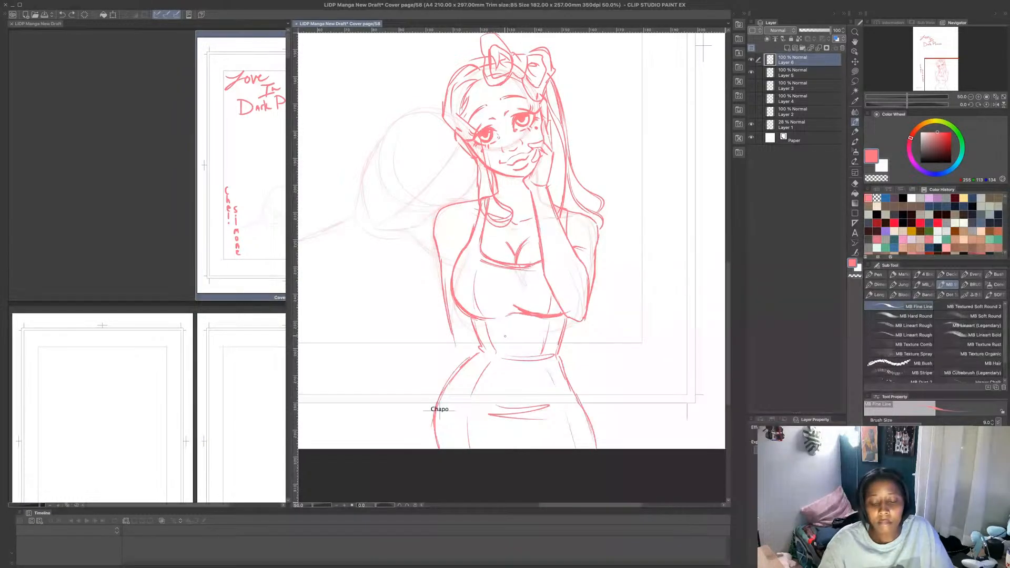
- Hide Layer 5 with the title lettering and add a new layer above the figure's layer
scroll(505, 336, down, 1)
scroll(525, 201, up, 1)
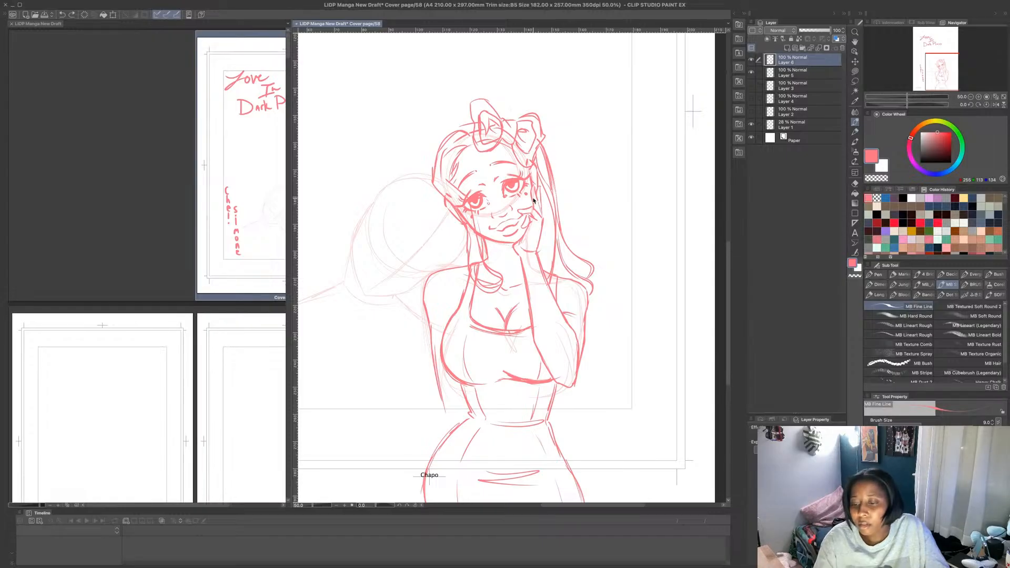
click(752, 72)
click(751, 72)
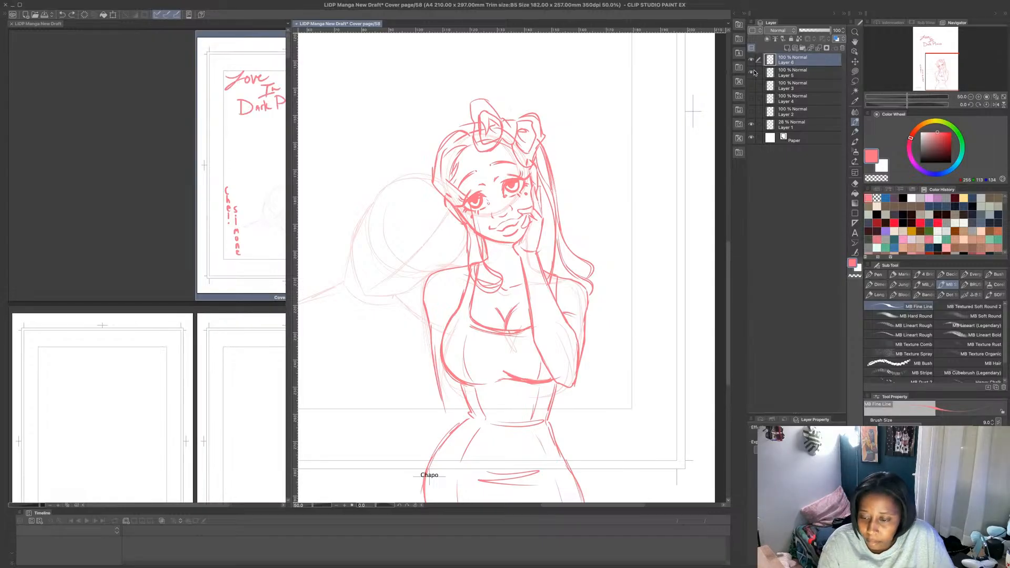
click(752, 72)
click(787, 48)
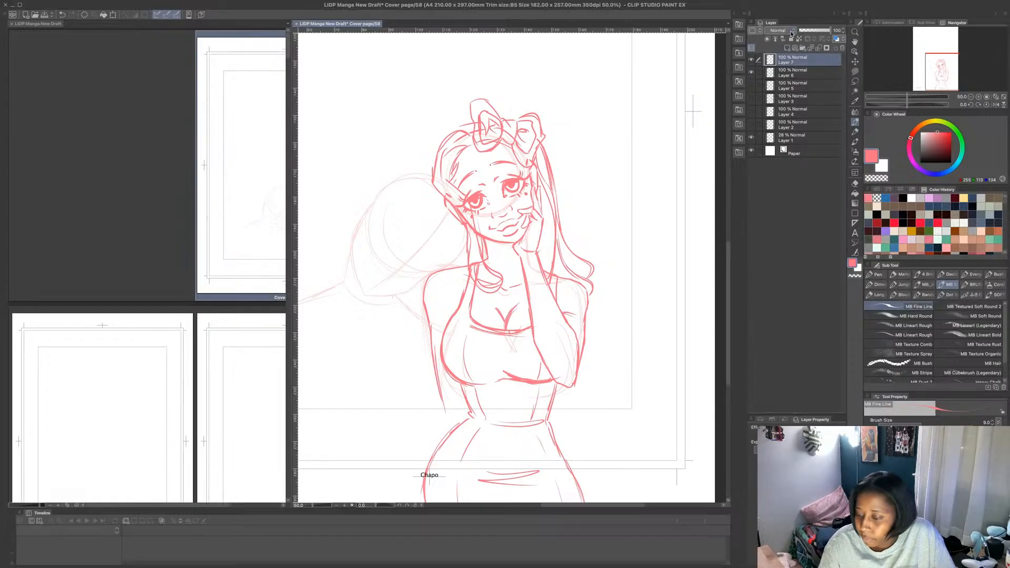
- Sketch a blue guide for the folded arm with upper-arm line, elbow circle, forearm line and wrist oval, undoing the first hand shape
click(887, 198)
drag(907, 104, 908, 102)
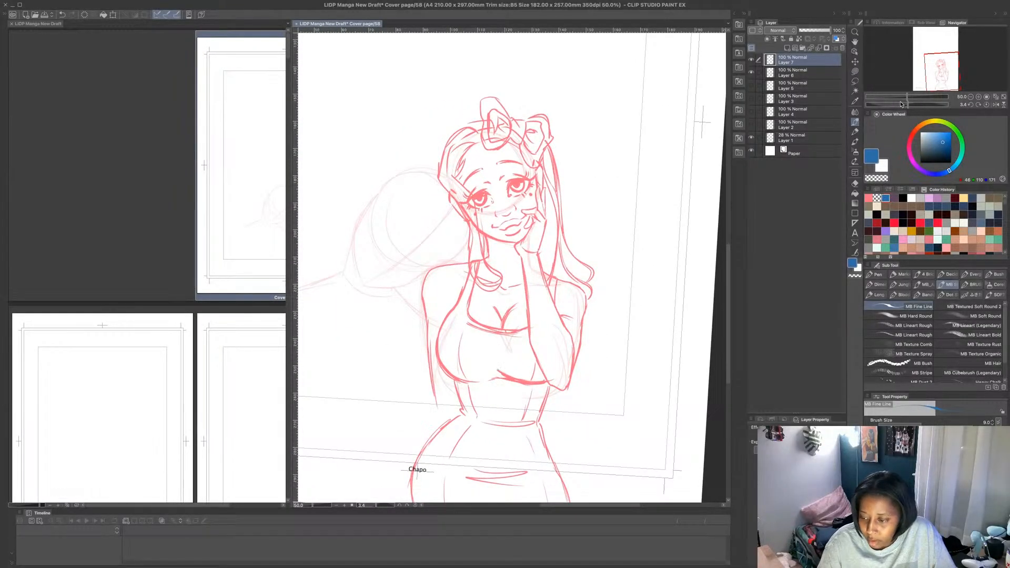
click(986, 104)
scroll(700, 242, down, 3)
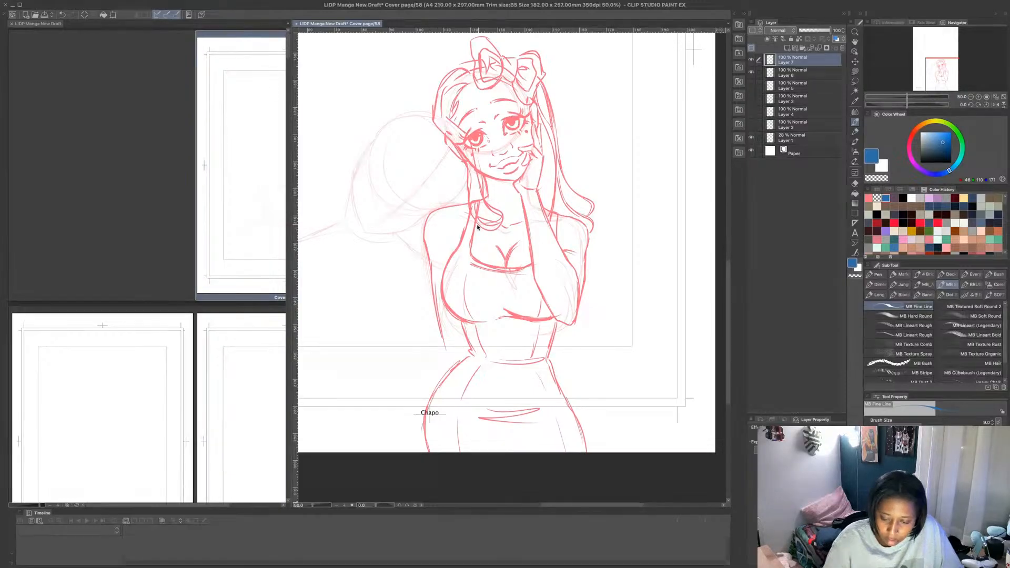
drag(444, 226, 432, 282)
drag(425, 328, 425, 345)
mouse_move(436, 254)
mouse_down()
mouse_move(424, 334)
mouse_move(486, 351)
mouse_move(521, 342)
mouse_up()
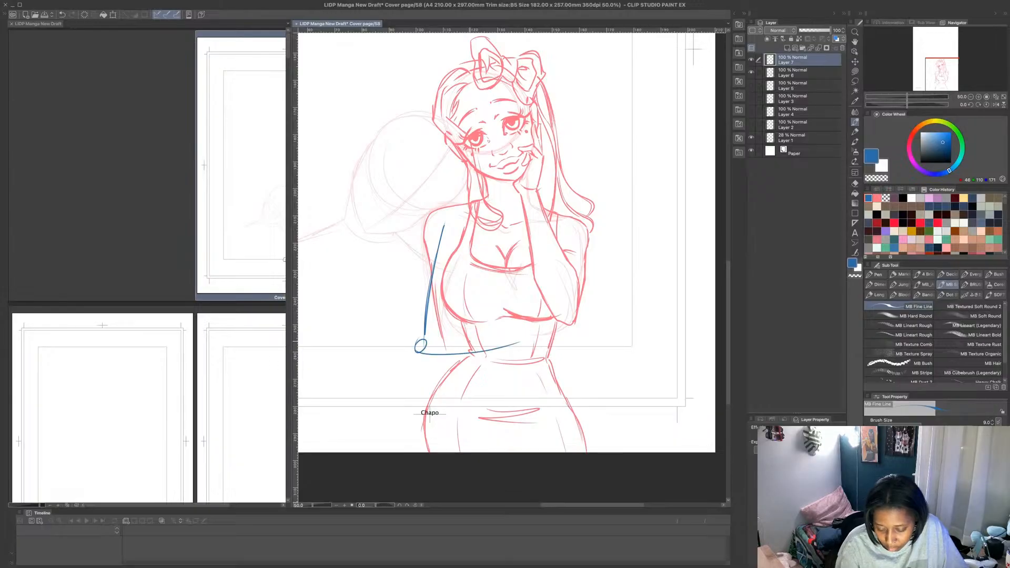
key(ctrl+z)
mouse_move(439, 343)
mouse_down()
mouse_move(541, 327)
mouse_move(567, 298)
mouse_move(572, 323)
mouse_move(542, 328)
mouse_move(563, 326)
mouse_up()
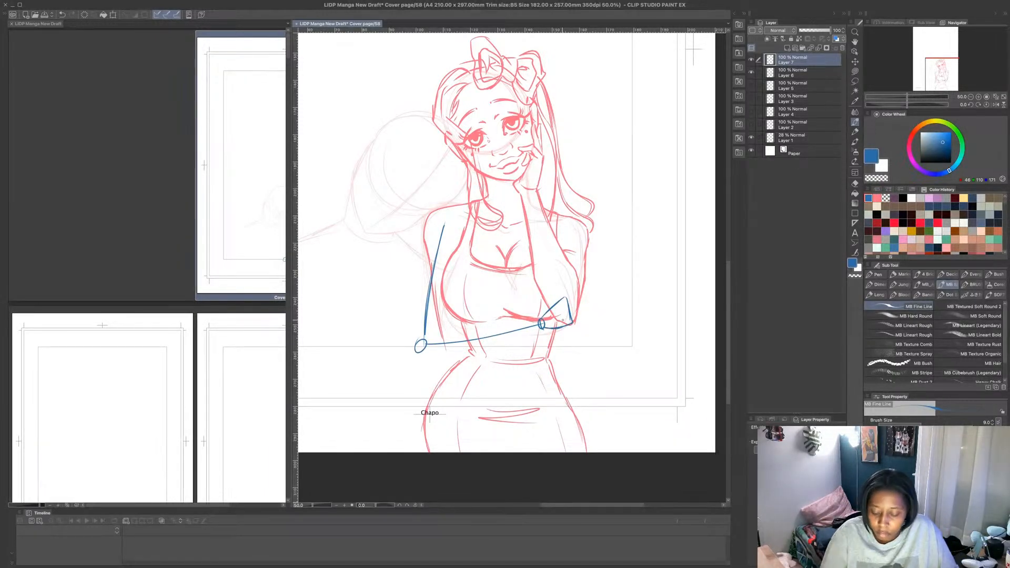
key(ctrl+z)
key(ctrl+z)
key(ctrl+z)
key(ctrl+z)
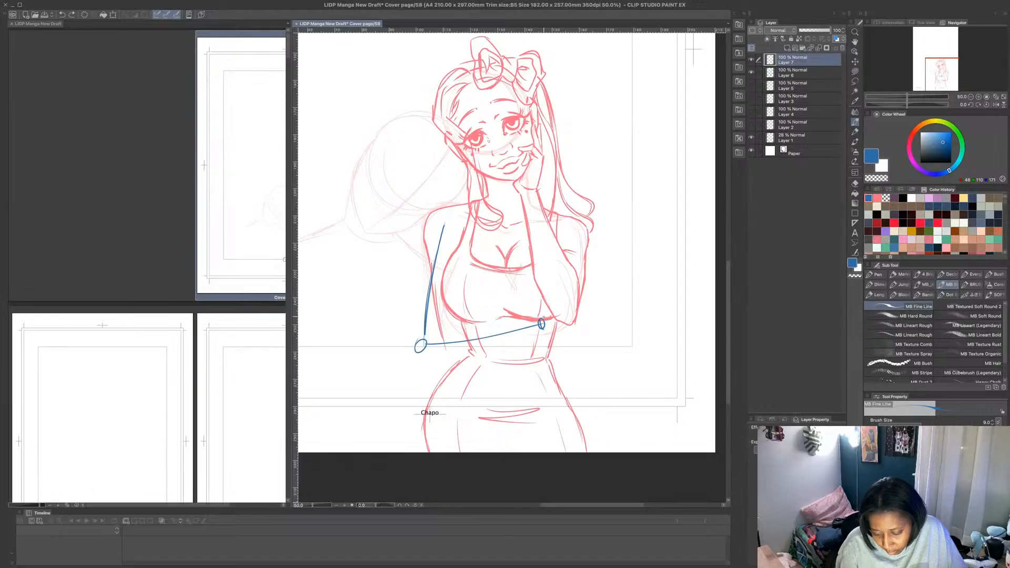
- Block in the folded arm's hand under the raised elbow with a boxy palm, knuckles, curled fingers and an upright thumb
mouse_move(542, 317)
mouse_down()
mouse_move(575, 307)
mouse_move(574, 316)
mouse_up()
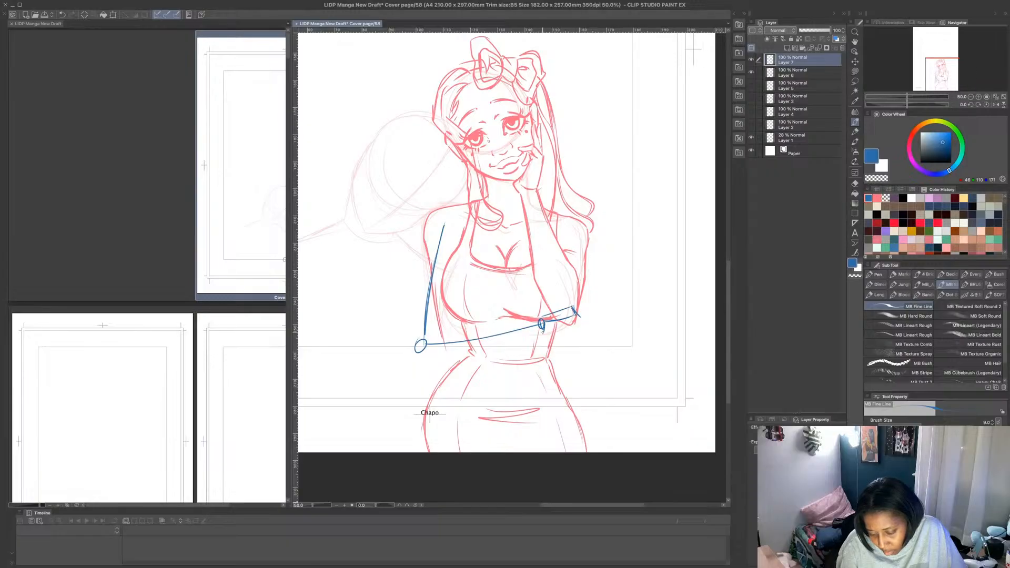
mouse_move(542, 328)
mouse_down()
mouse_move(578, 336)
mouse_move(578, 315)
mouse_up()
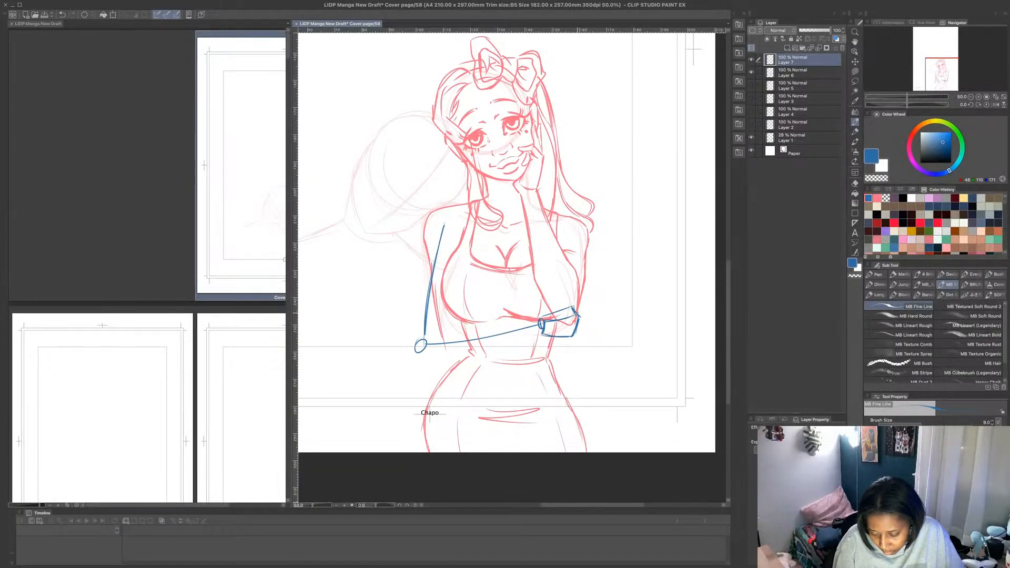
drag(577, 312, 580, 318)
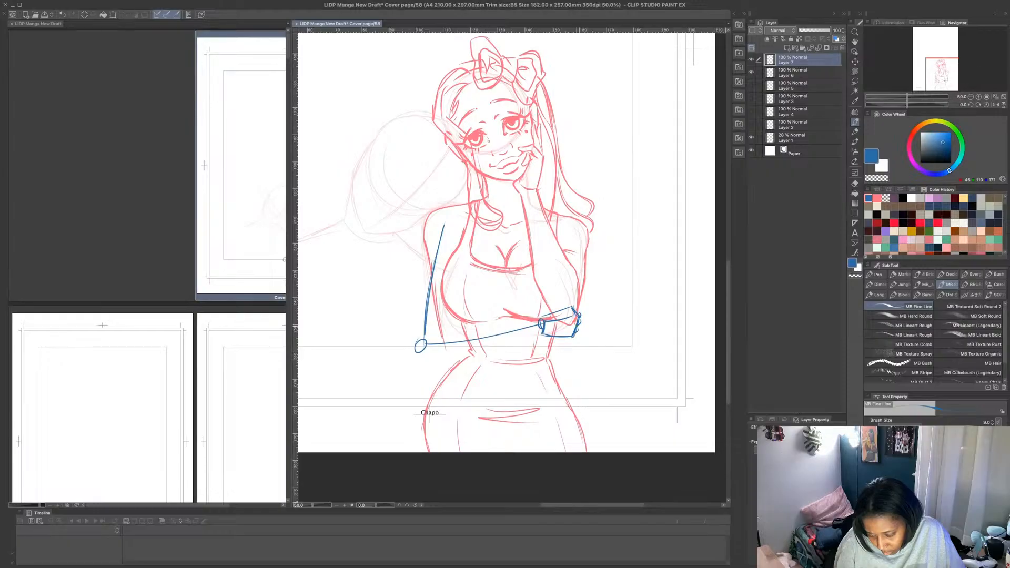
drag(581, 322, 586, 316)
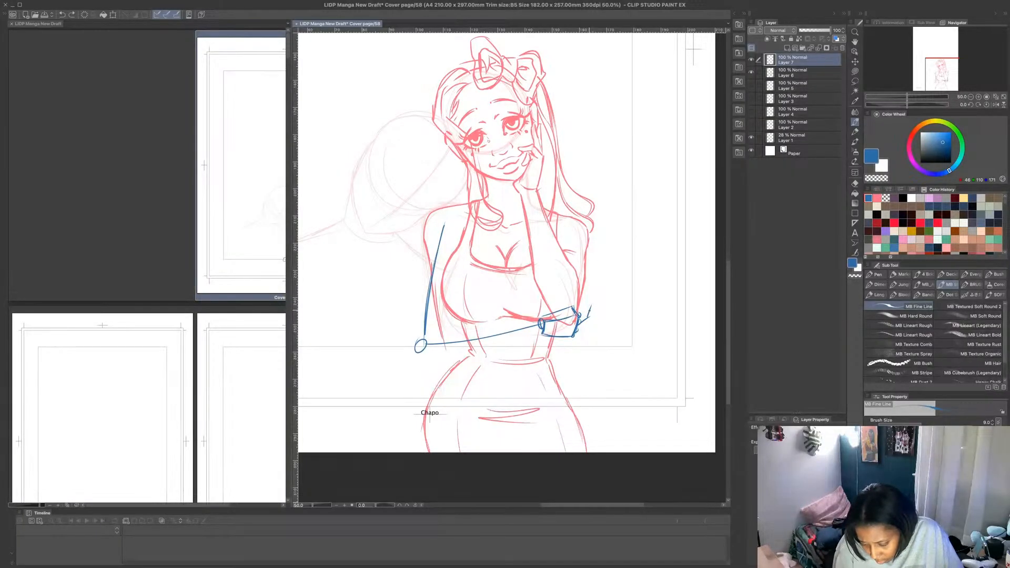
key(ctrl+z)
drag(580, 318, 589, 297)
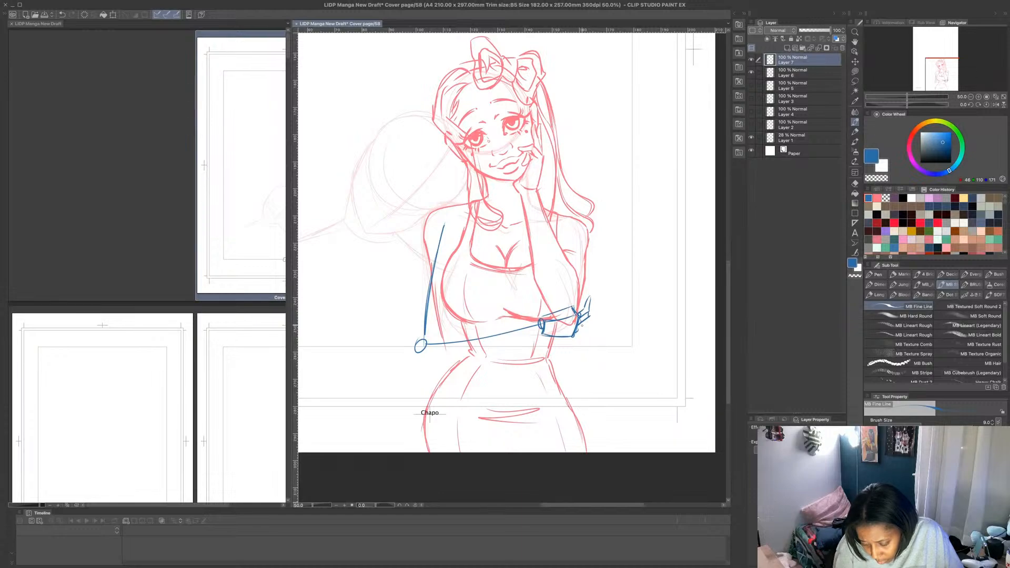
drag(578, 332, 584, 326)
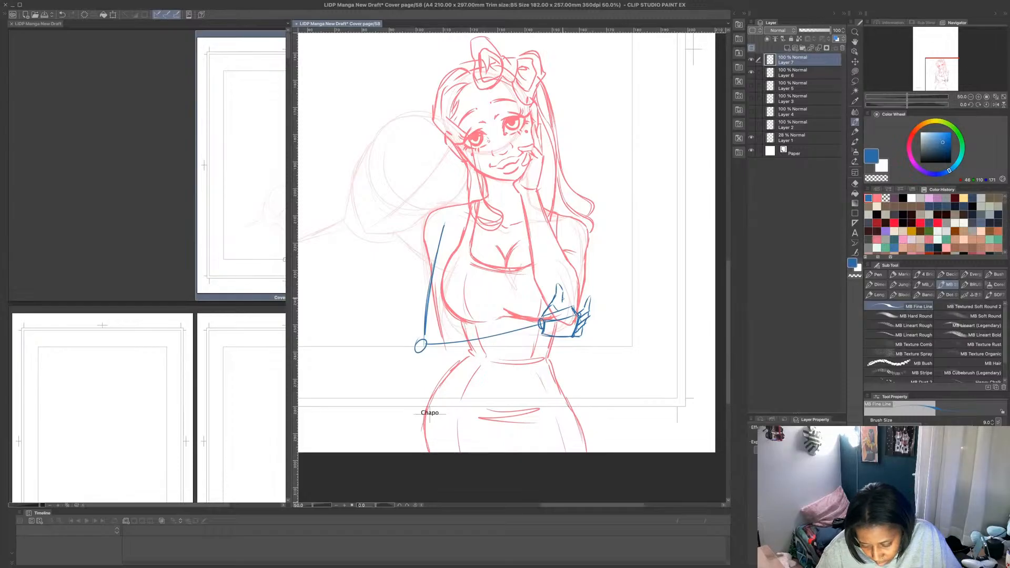
- Lasso the blue hand sketch and shift it slightly up and inward onto the raised arm's elbow
key(m)
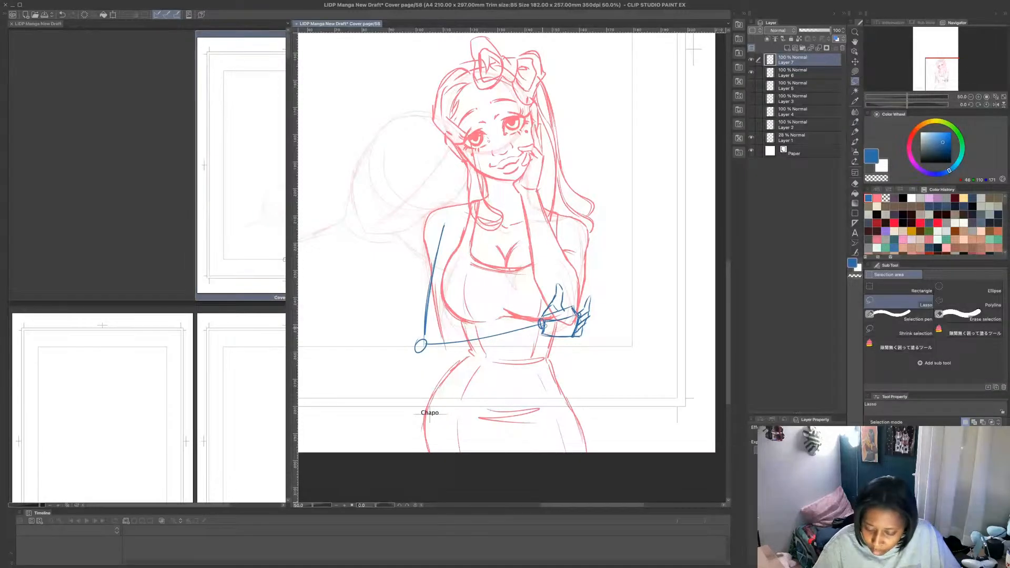
mouse_move(533, 311)
mouse_down()
mouse_move(545, 345)
mouse_move(568, 273)
mouse_move(540, 296)
mouse_up()
key(ctrl+t)
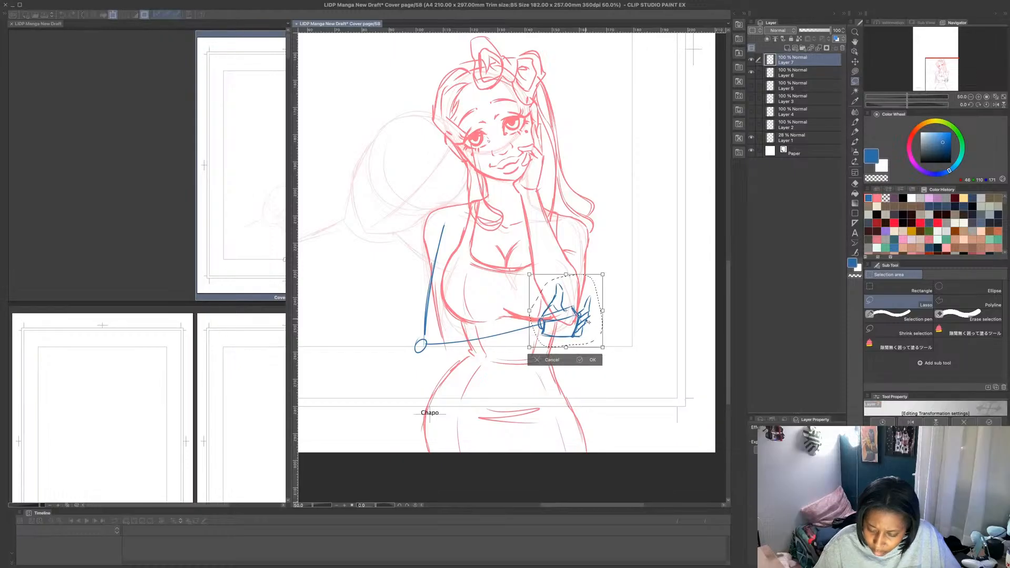
drag(589, 321, 585, 315)
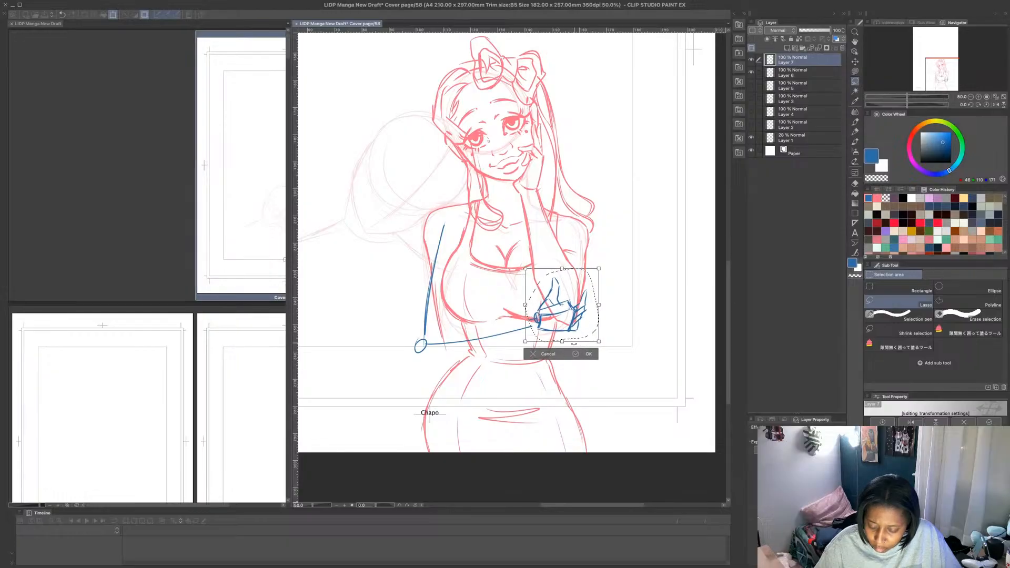
click(579, 353)
- Sketch blue contours of the upper arm, elbow and forearm around the guide lines, joining them to the wrist
click(855, 122)
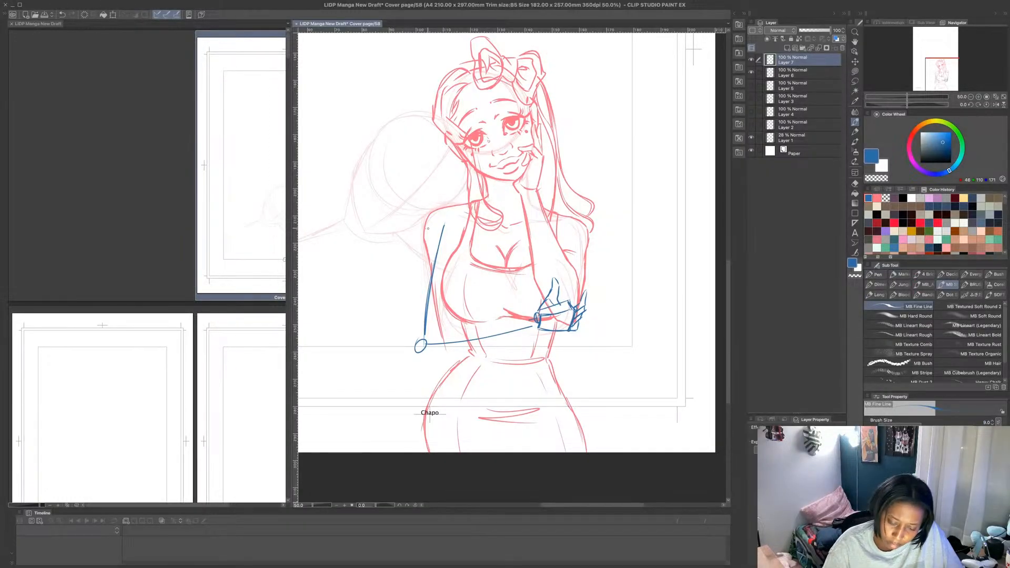
drag(428, 228, 413, 337)
drag(412, 310, 426, 351)
mouse_move(448, 291)
mouse_down()
mouse_move(432, 349)
mouse_move(422, 354)
mouse_up()
mouse_move(415, 303)
mouse_down()
mouse_move(418, 352)
mouse_move(531, 325)
mouse_move(435, 349)
mouse_move(485, 346)
mouse_up()
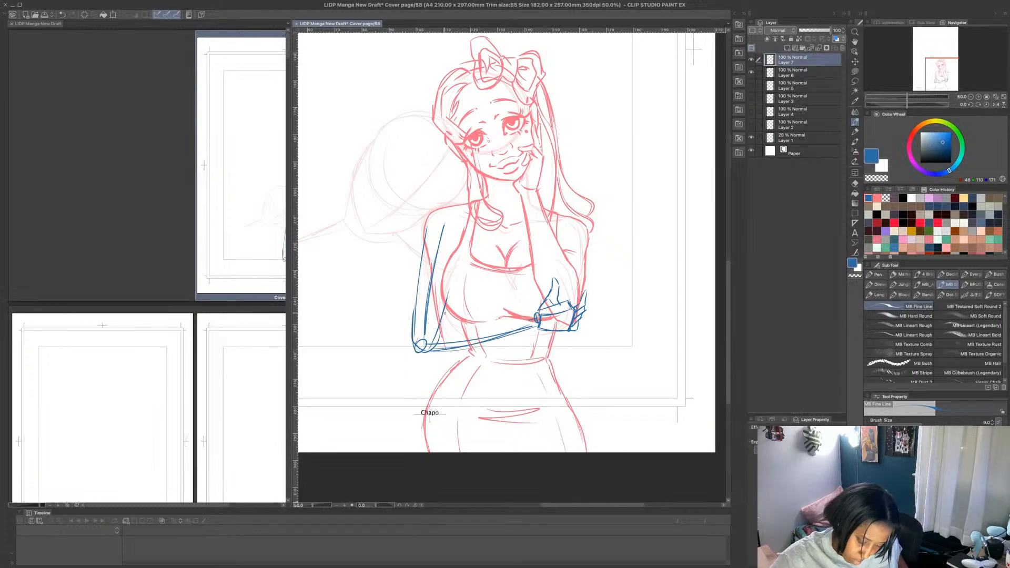
mouse_move(445, 314)
mouse_down()
mouse_move(539, 314)
mouse_move(443, 346)
mouse_move(533, 327)
mouse_up()
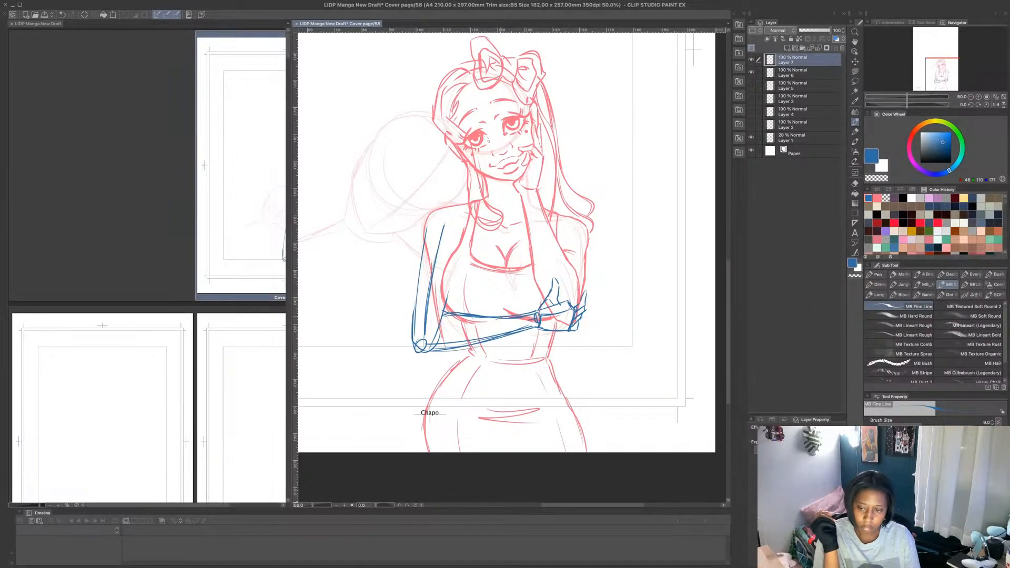
- Lower the blue arm sketch layer's opacity to 31% and add a new layer above it, undoing the first shoulder stroke
drag(830, 33, 810, 36)
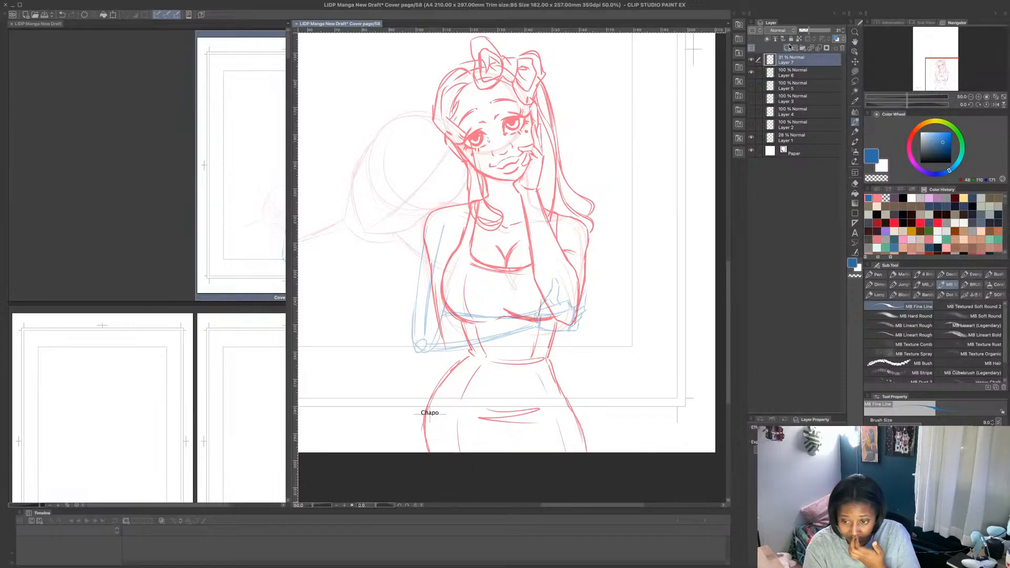
click(788, 48)
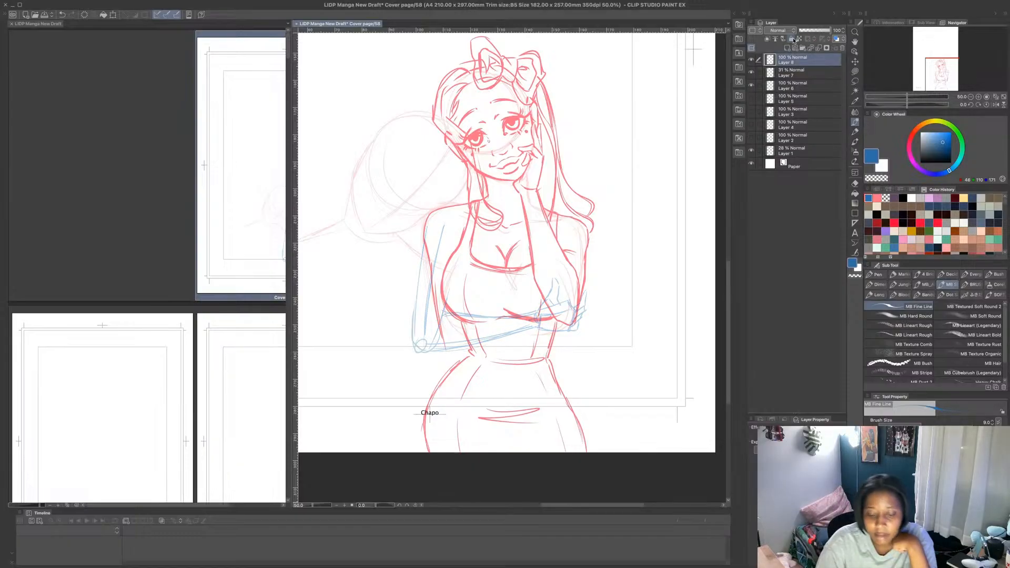
drag(429, 215, 419, 275)
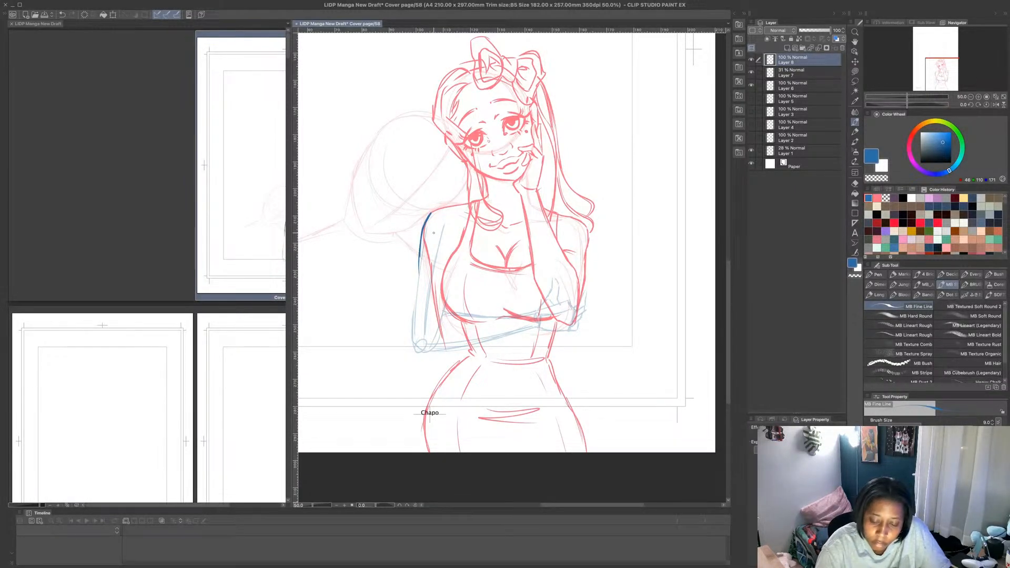
key(ctrl+z)
key(ctrl+z)
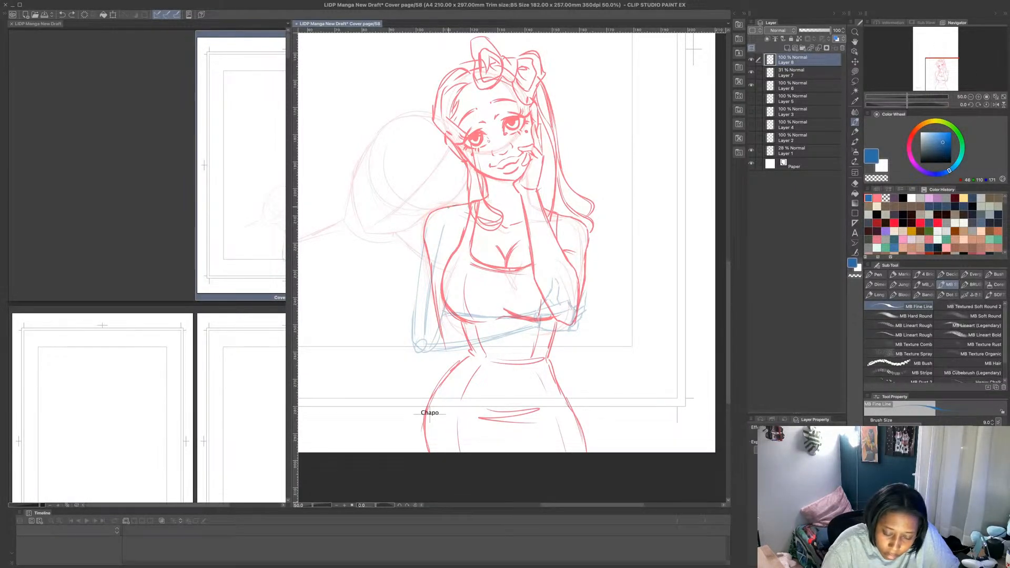
- Draw the clean blue outline from the shoulder down the outer upper arm and around the elbow, redoing the upper-arm line
mouse_move(448, 207)
mouse_down()
mouse_move(428, 220)
mouse_move(413, 340)
mouse_up()
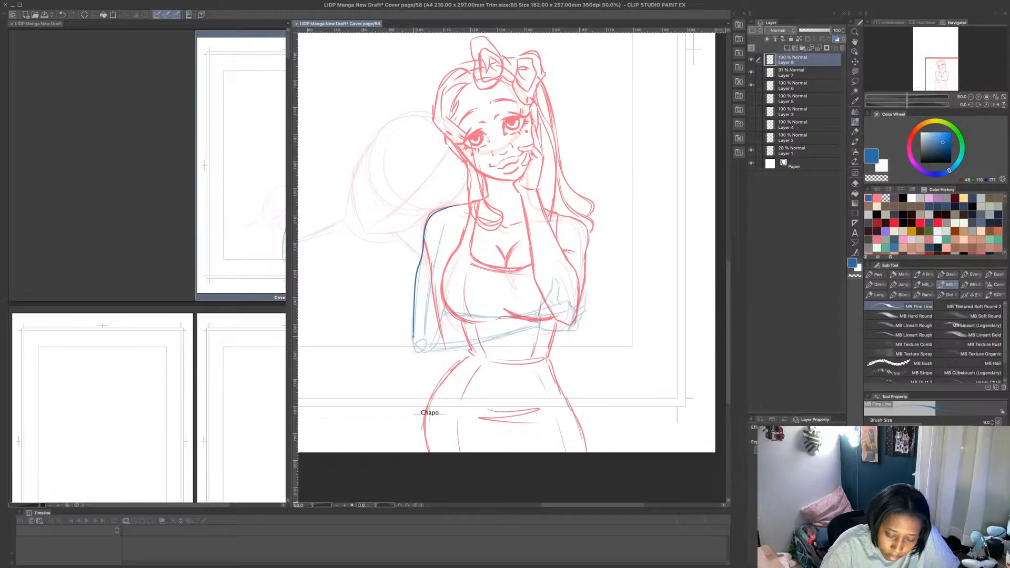
drag(426, 237, 414, 320)
key(ctrl+z)
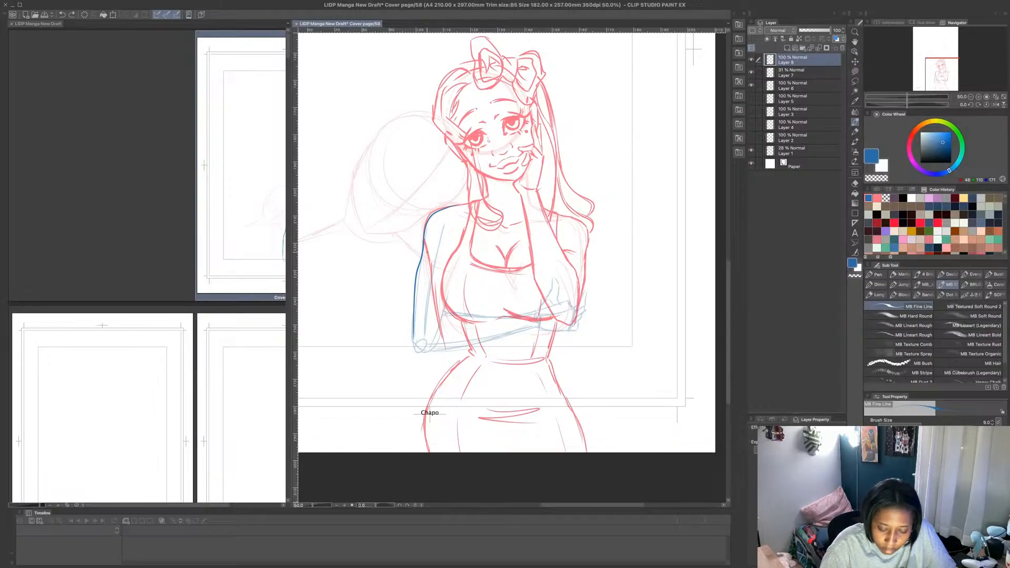
key(ctrl+z)
key(ctrl+z)
drag(424, 238, 410, 345)
drag(411, 299, 410, 331)
mouse_move(423, 248)
mouse_down()
mouse_move(410, 356)
mouse_move(418, 359)
mouse_up()
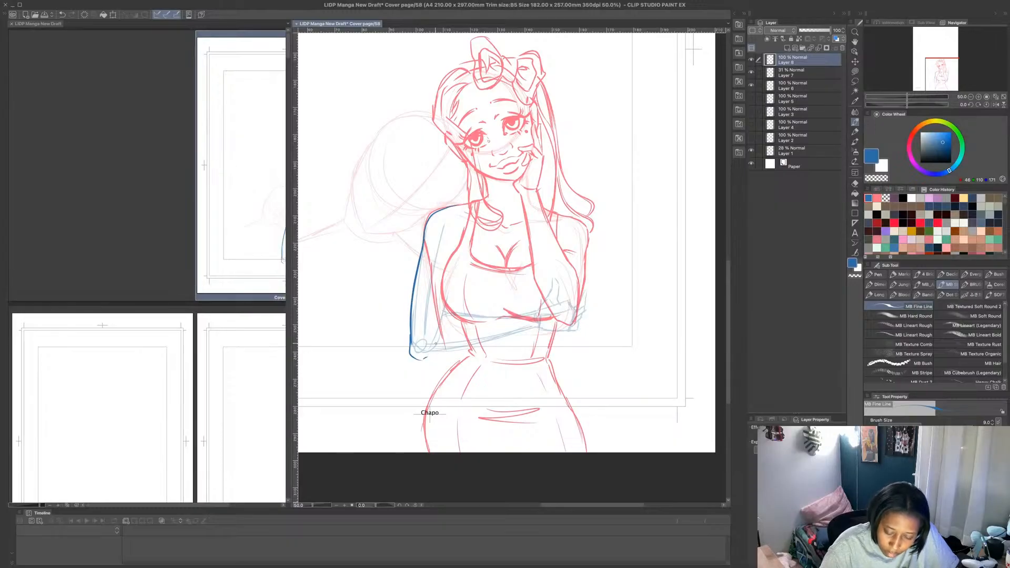
- Draw the clean blue forearm outline, with its lower contour from the elbow and its upper contour across to the wrist
drag(423, 359, 470, 351)
drag(425, 358, 536, 329)
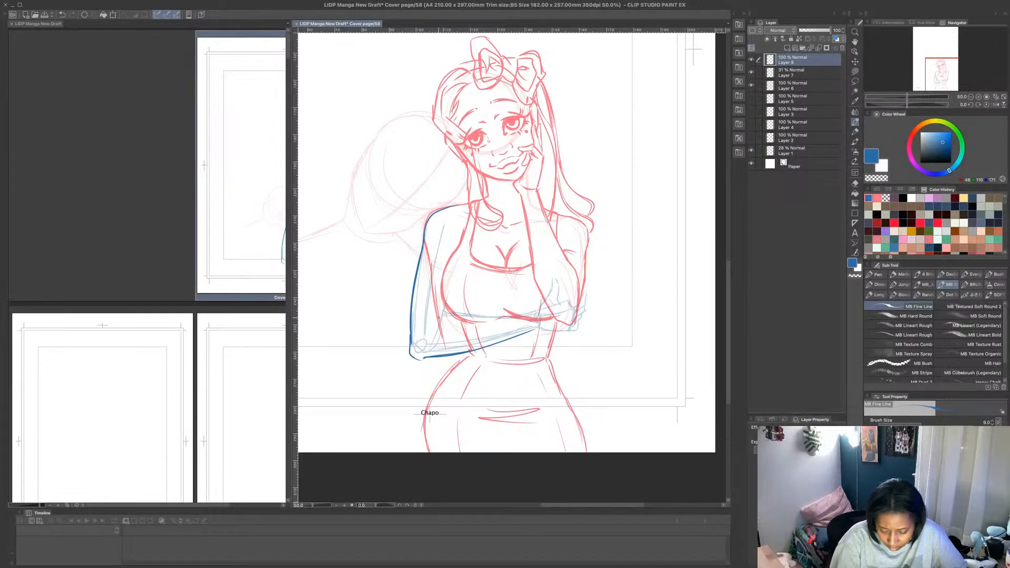
mouse_move(428, 323)
mouse_down()
mouse_move(456, 313)
mouse_move(541, 317)
mouse_move(506, 336)
mouse_move(544, 326)
mouse_move(497, 342)
mouse_move(545, 325)
mouse_up()
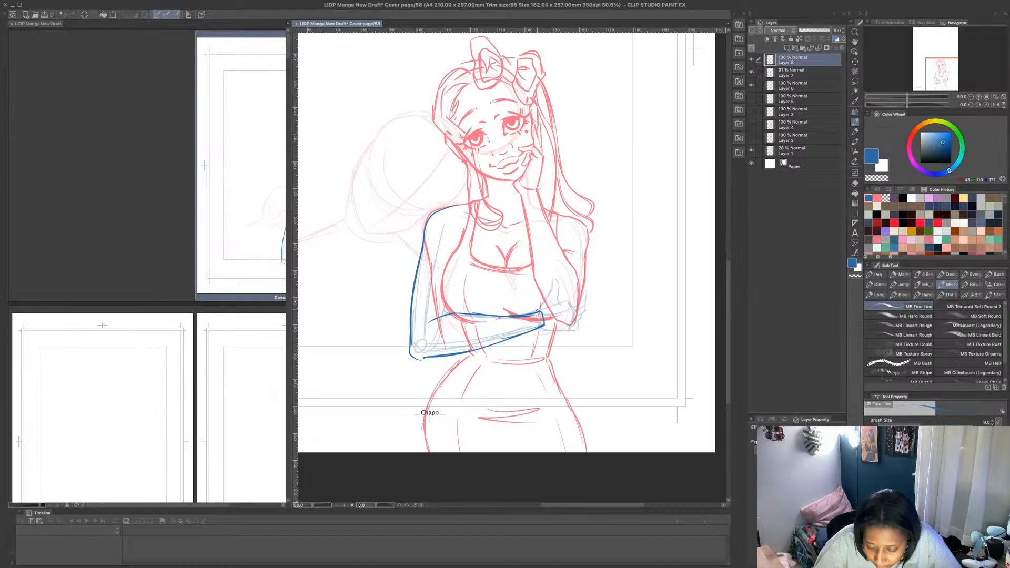
- Draw the clean blue hand holding the raised arm's elbow, with an upright thumb, curled fingers and a lower palm edge
mouse_move(541, 304)
mouse_down()
mouse_move(550, 274)
mouse_move(565, 332)
mouse_move(574, 298)
mouse_up()
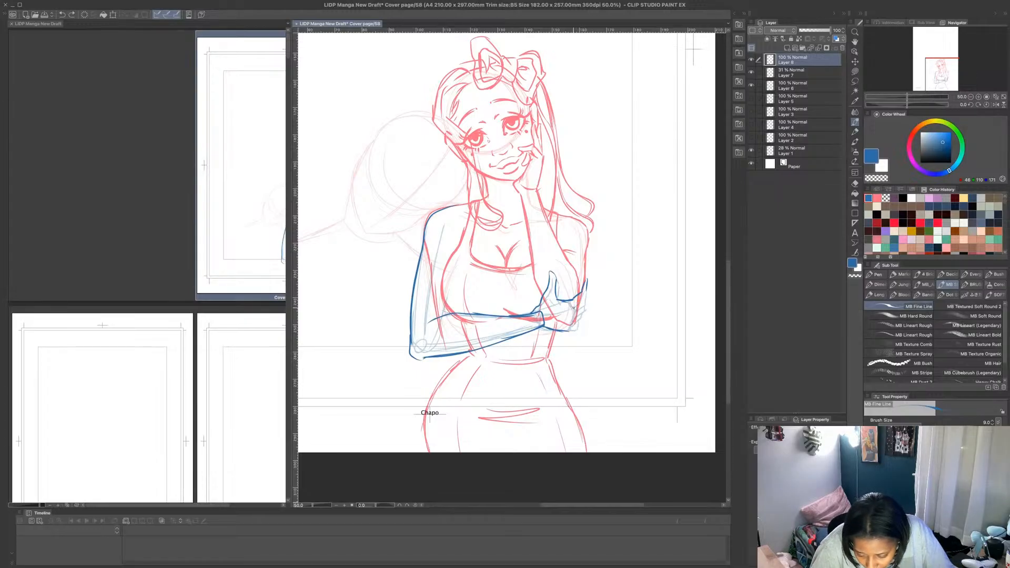
drag(574, 308, 588, 302)
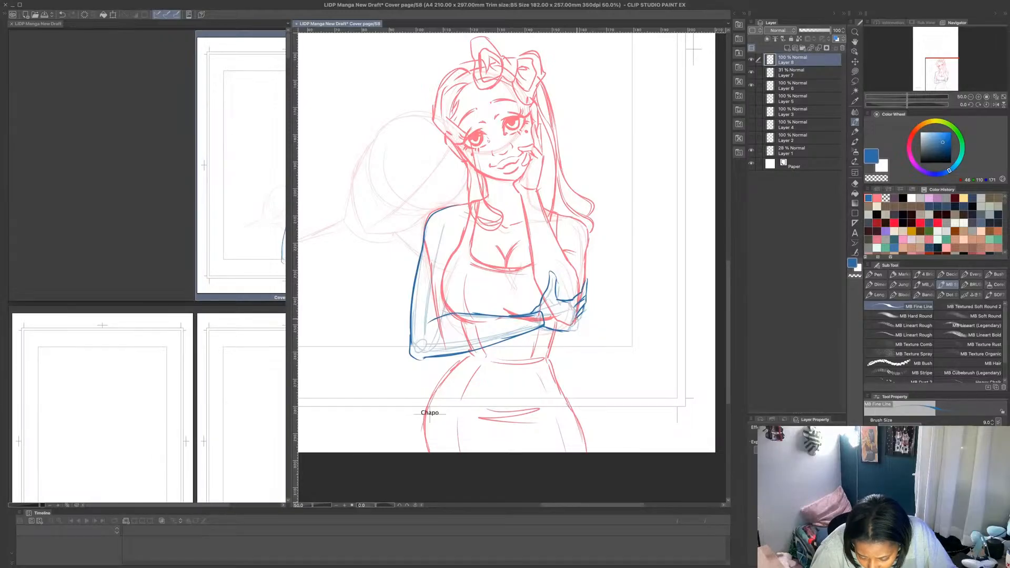
mouse_move(584, 321)
mouse_down()
mouse_move(565, 326)
mouse_move(583, 312)
mouse_up()
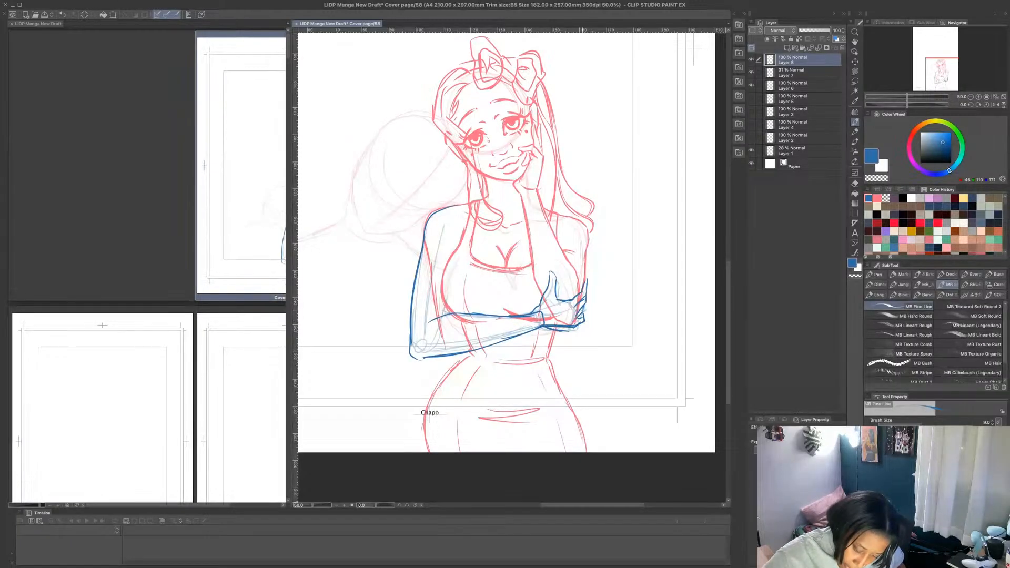
- Erase the overlapping lines beneath the blue hand with a transparent Lasso fill and clean up the wrist line
click(855, 71)
click(877, 178)
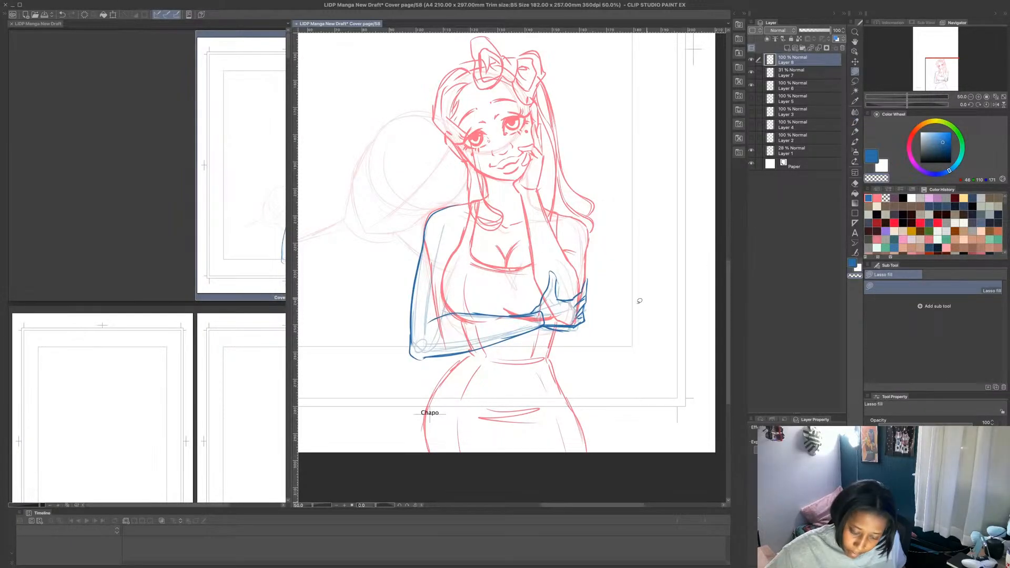
drag(544, 326, 560, 333)
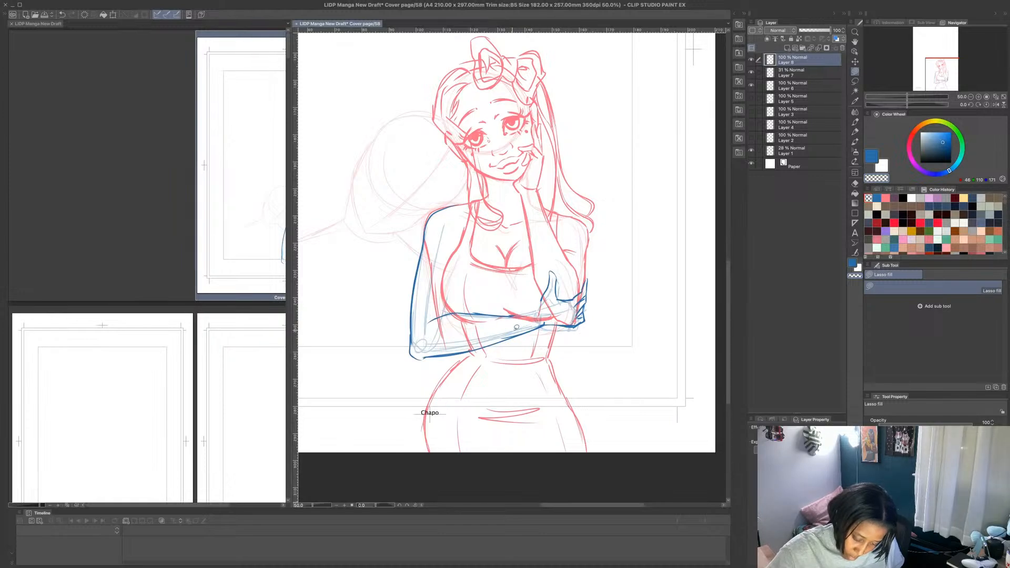
click(856, 122)
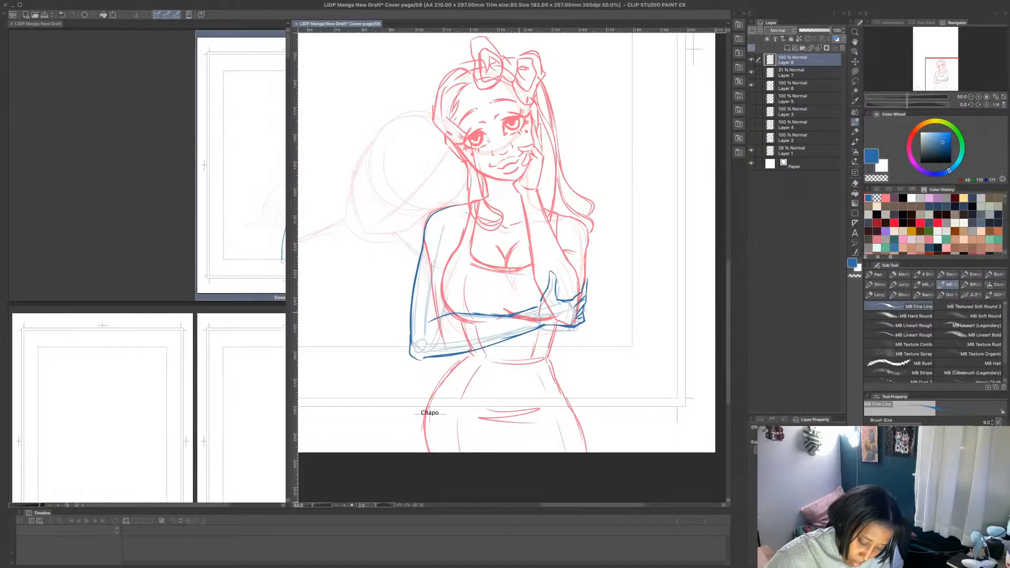
key(ctrl+z)
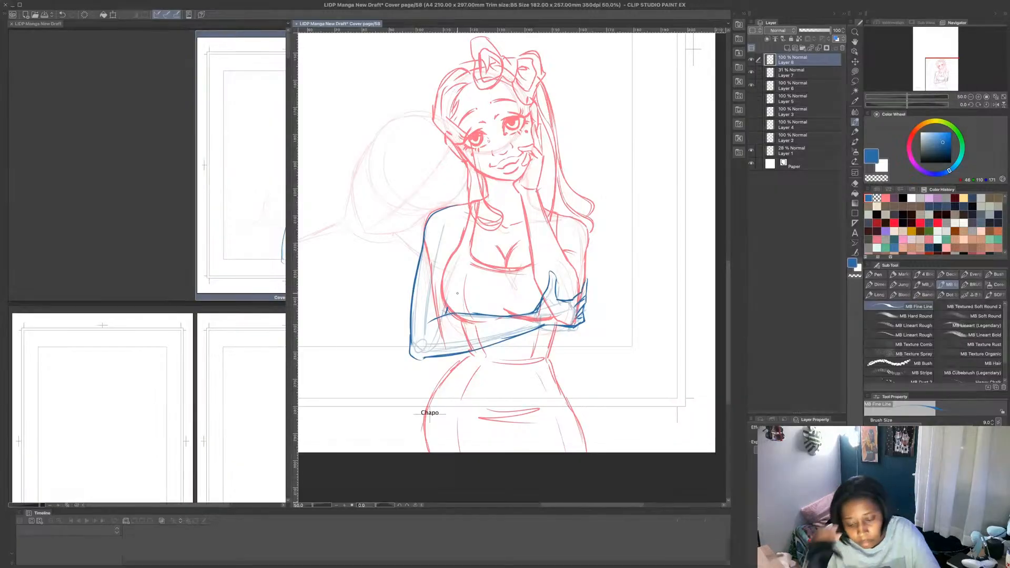
- Reinforce the blue forearm's lower contour and the underside of the wrist, erasing the surplus lines there with a transparent Lasso fill
scroll(457, 294, down, 2)
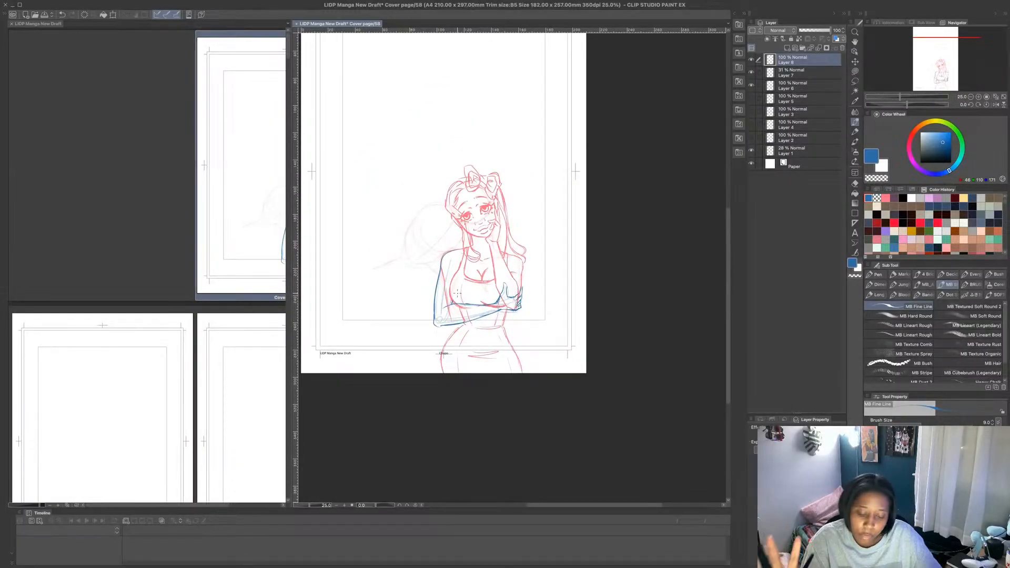
drag(448, 325, 497, 310)
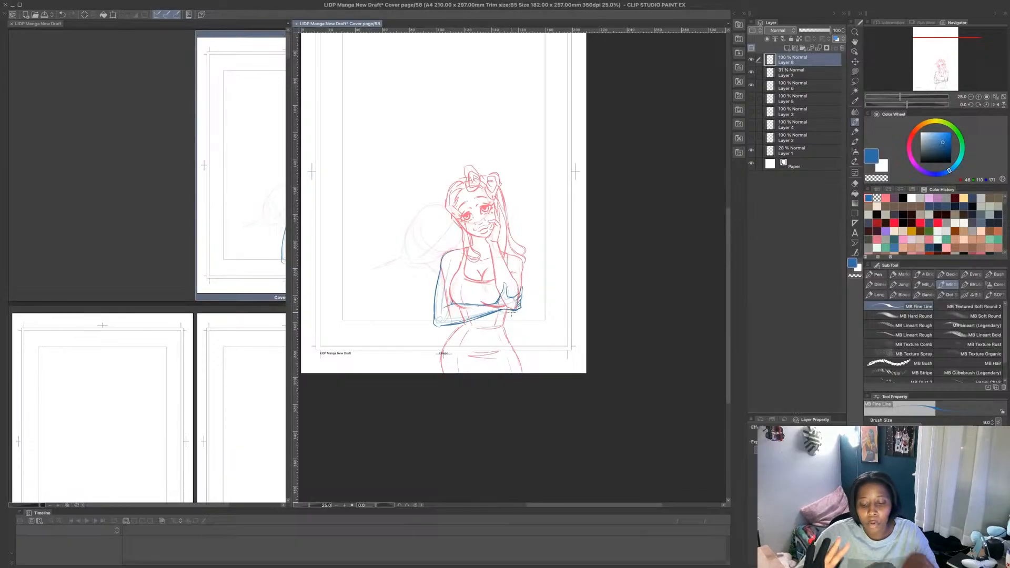
scroll(522, 318, up, 3)
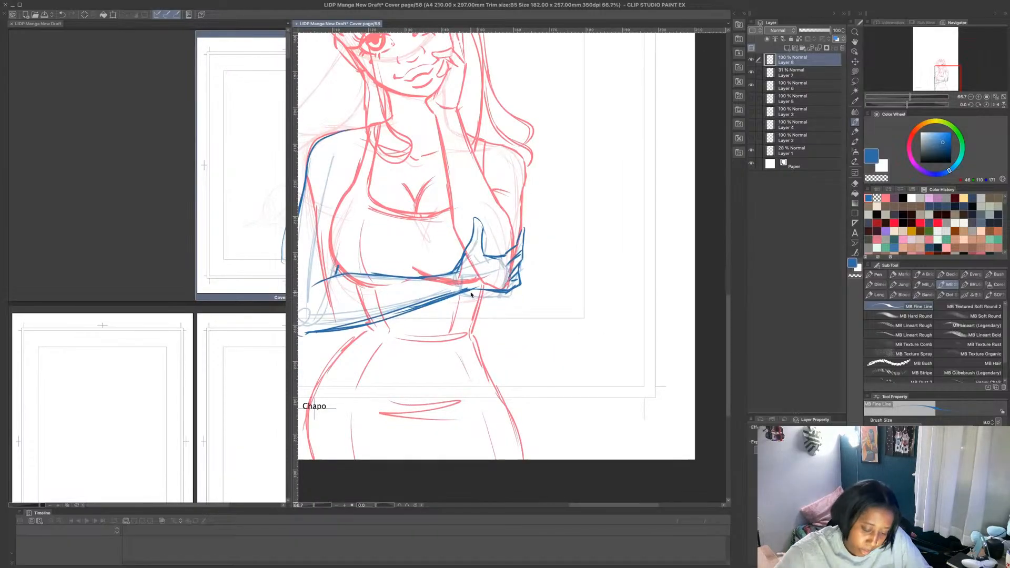
mouse_move(461, 293)
mouse_down()
mouse_move(508, 295)
mouse_move(488, 296)
mouse_up()
click(855, 71)
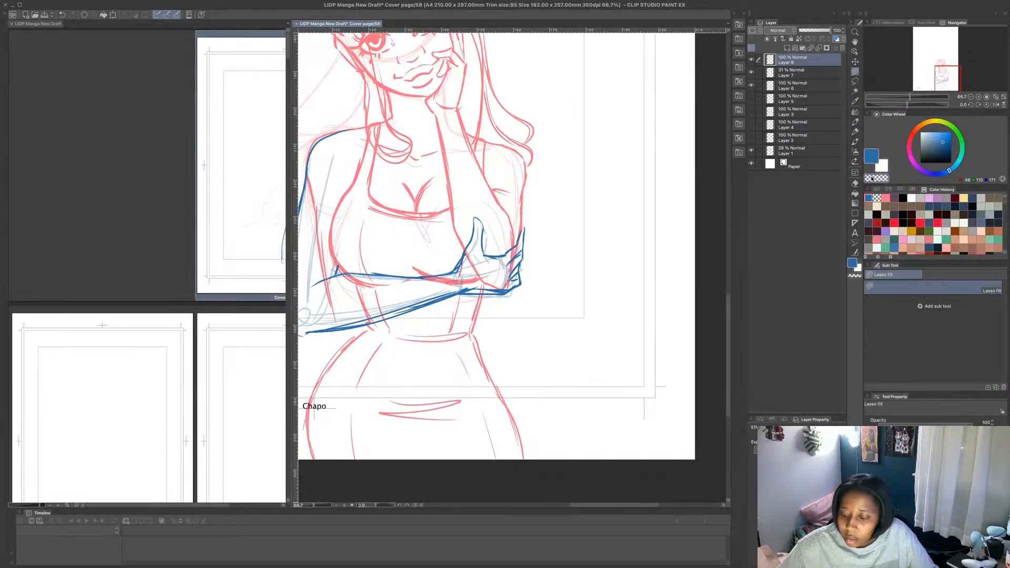
click(876, 178)
mouse_move(458, 290)
mouse_down()
mouse_move(508, 288)
mouse_move(481, 279)
mouse_up()
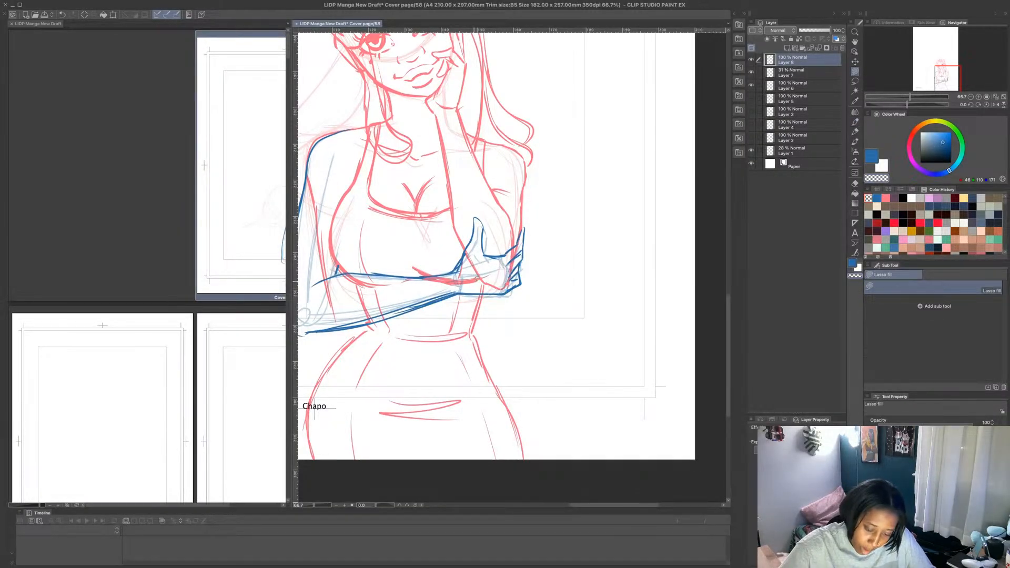
- Undo a trial pink stroke on the skirt and delete the faded 31% blue arm sketch layer
scroll(497, 215, down, 2)
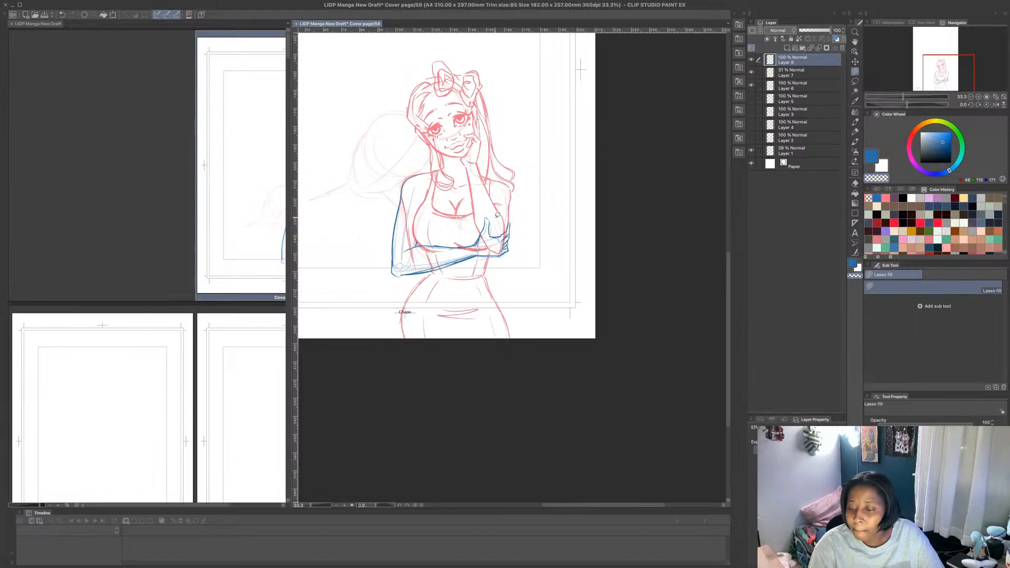
click(815, 74)
alt+click(491, 322)
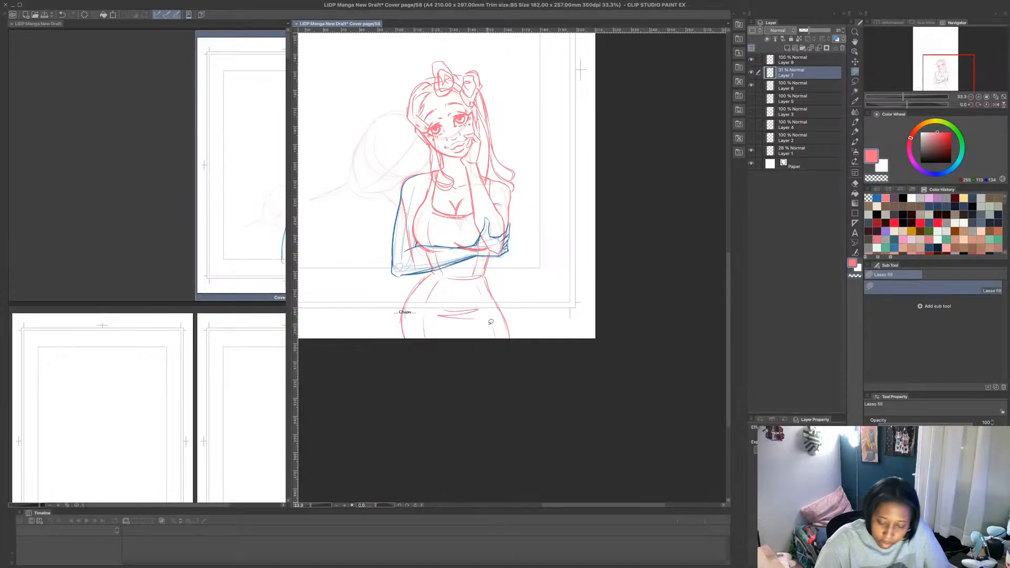
key(p)
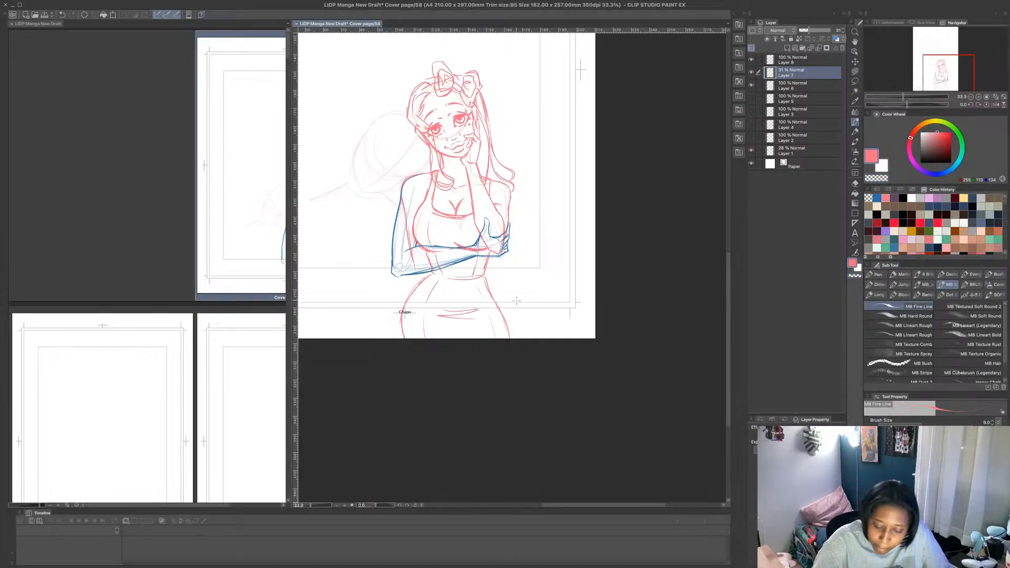
drag(485, 339, 484, 316)
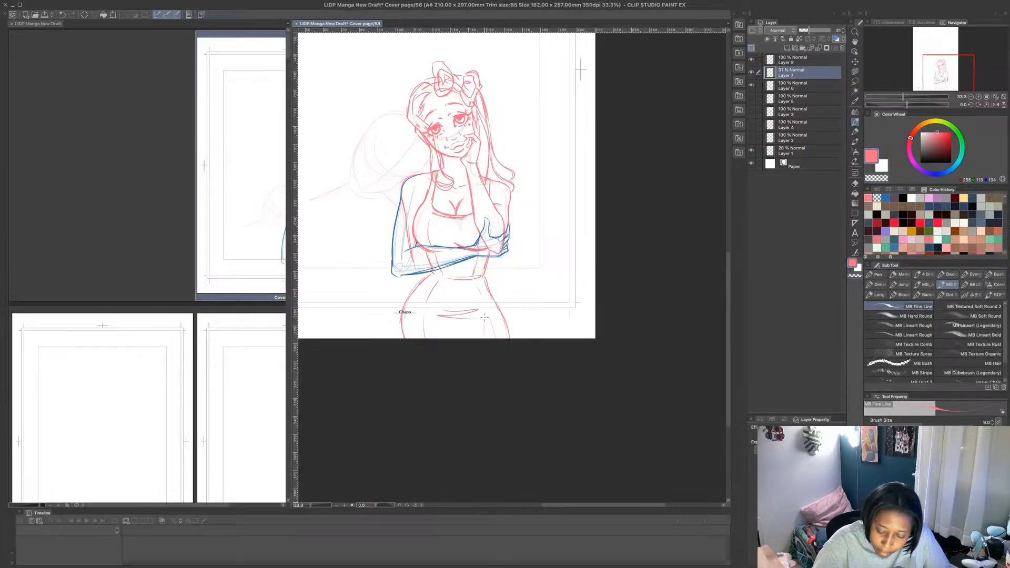
key(super+z)
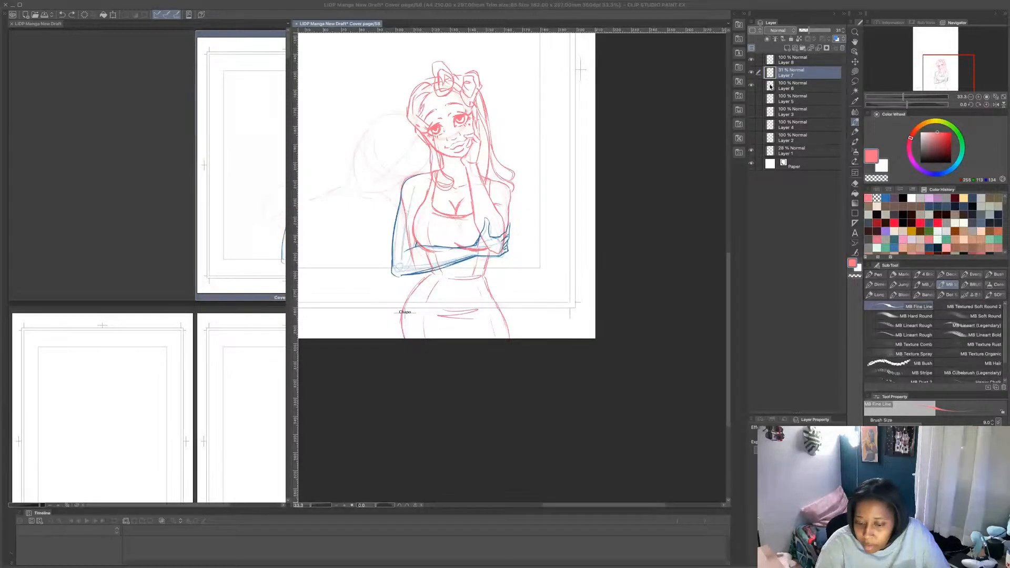
click(843, 48)
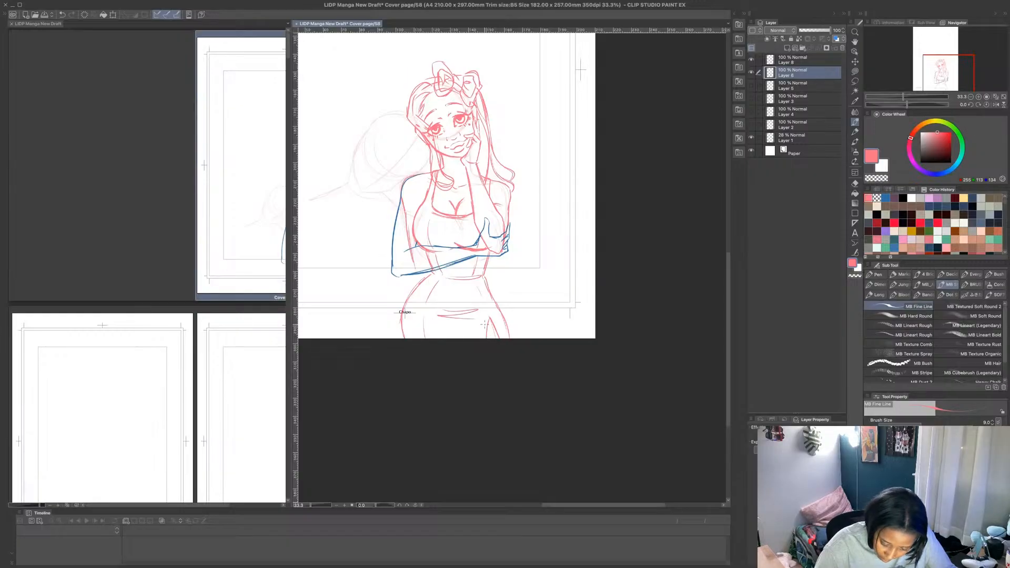
- Draw a pink slit near the skirt's lower hem with crisscrossing lace straps over it on the figure's sketch layer
mouse_move(486, 326)
mouse_down()
mouse_move(500, 330)
mouse_move(496, 314)
mouse_move(498, 334)
mouse_up()
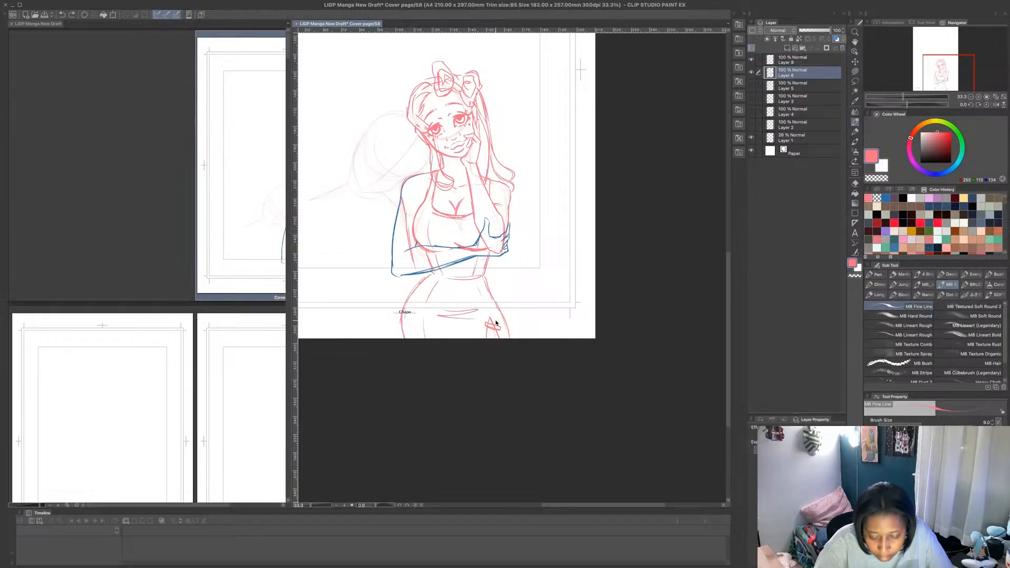
scroll(483, 334, up, 4)
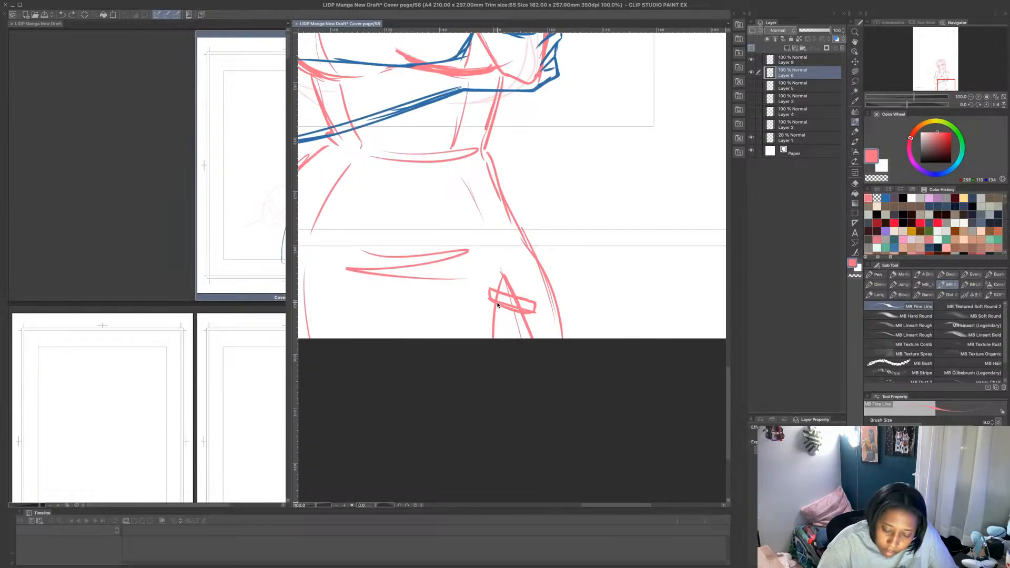
mouse_move(487, 319)
mouse_down()
mouse_move(519, 282)
mouse_move(524, 292)
mouse_move(490, 324)
mouse_up()
mouse_move(488, 327)
mouse_down()
mouse_move(542, 340)
mouse_move(490, 327)
mouse_move(488, 340)
mouse_move(510, 303)
mouse_move(527, 325)
mouse_move(516, 332)
mouse_move(538, 328)
mouse_up()
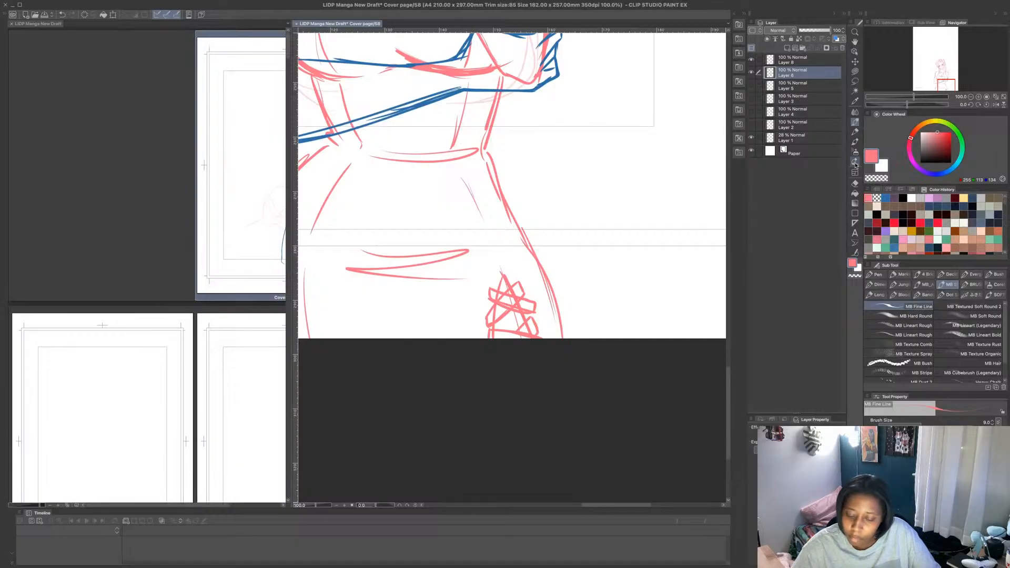
- Clear the overlapping lines inside the skirt's lace straps with a transparent Lasso fill, undoing the first fill on the diagonal strap
click(856, 73)
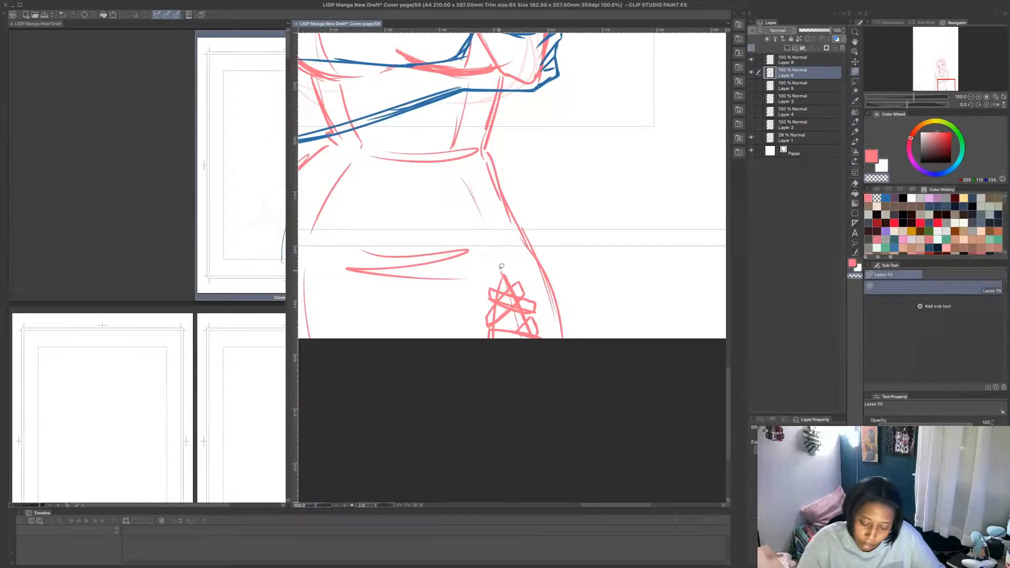
mouse_move(495, 302)
mouse_down()
mouse_move(490, 320)
mouse_move(521, 289)
mouse_up()
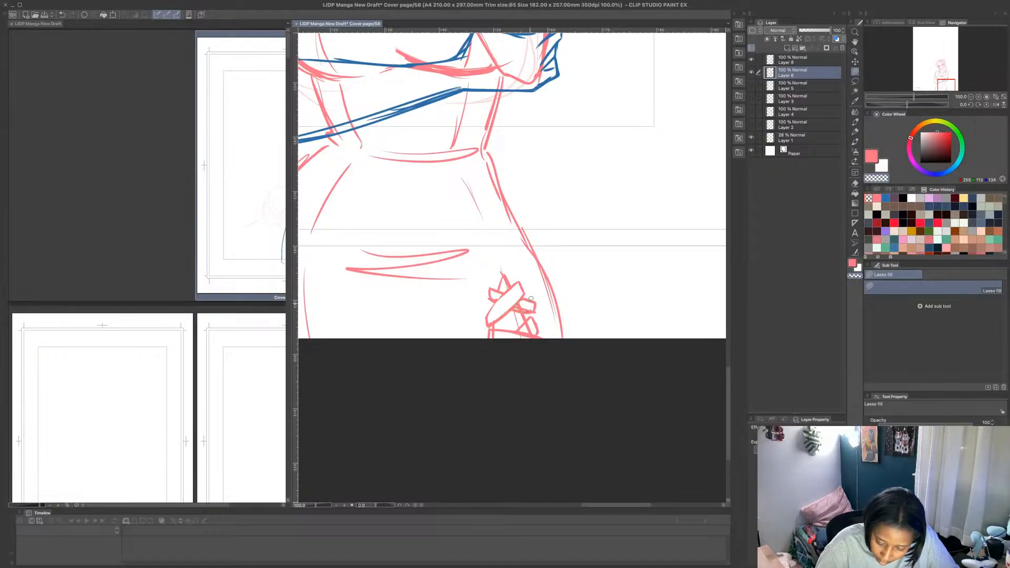
key(ctrl+z)
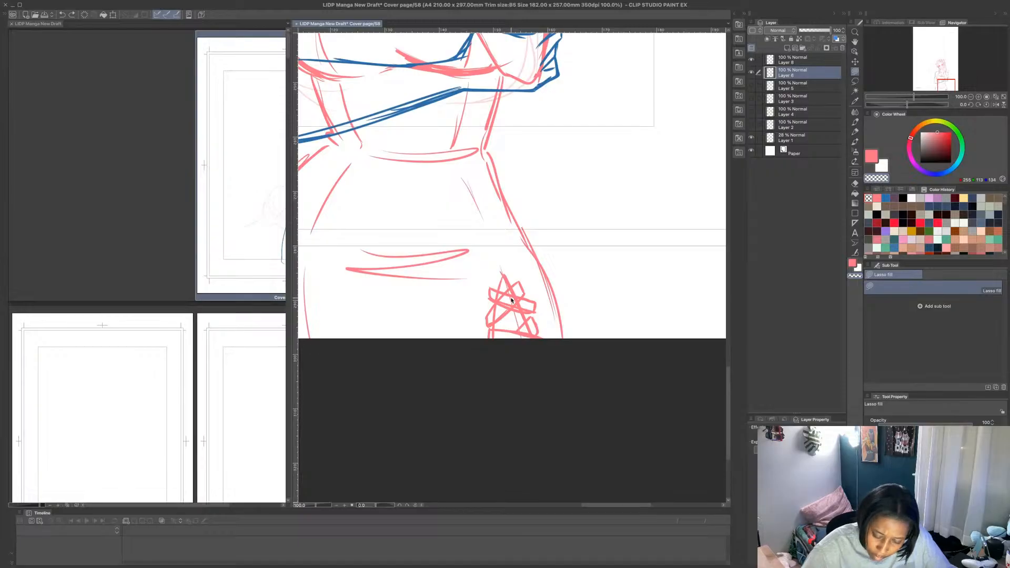
mouse_move(525, 303)
mouse_down()
mouse_move(534, 308)
mouse_move(495, 294)
mouse_move(523, 293)
mouse_up()
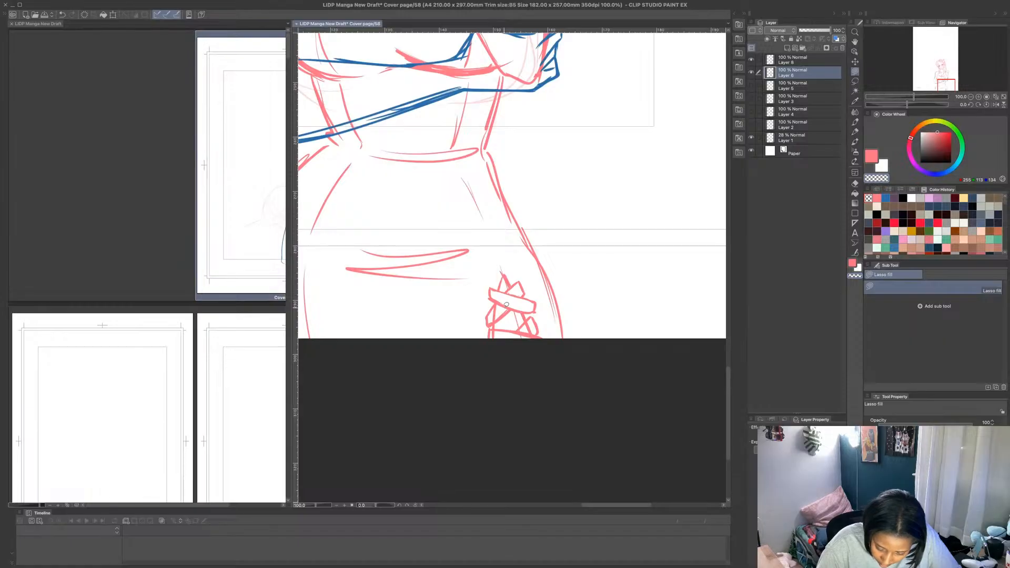
mouse_move(507, 306)
mouse_down()
mouse_move(493, 335)
mouse_move(533, 331)
mouse_move(530, 318)
mouse_up()
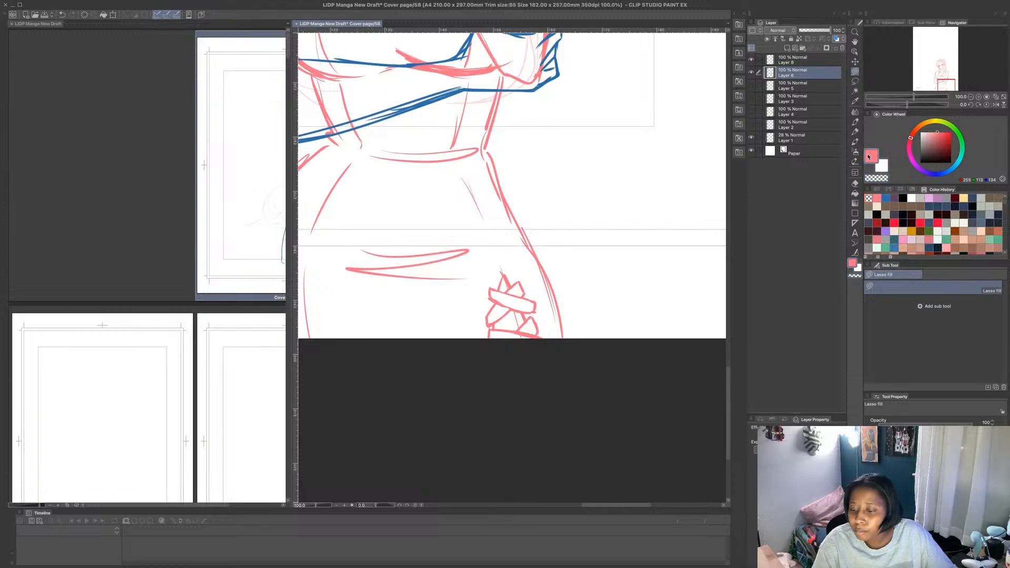
- Draw the pink seam line up from the laced slit toward the waist, with a short crossing stroke at hip height
key(p)
drag(503, 275, 484, 226)
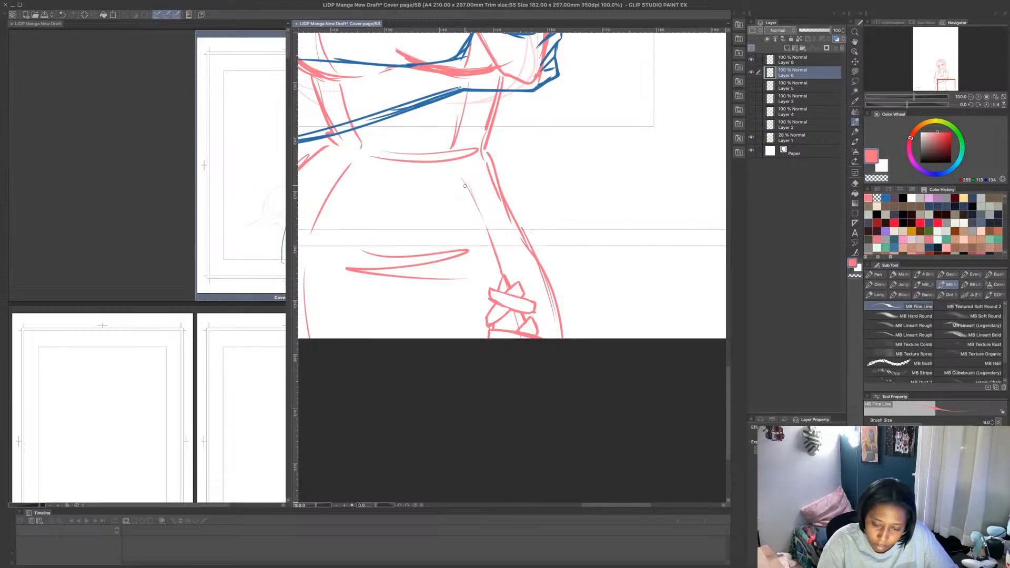
drag(463, 178, 490, 239)
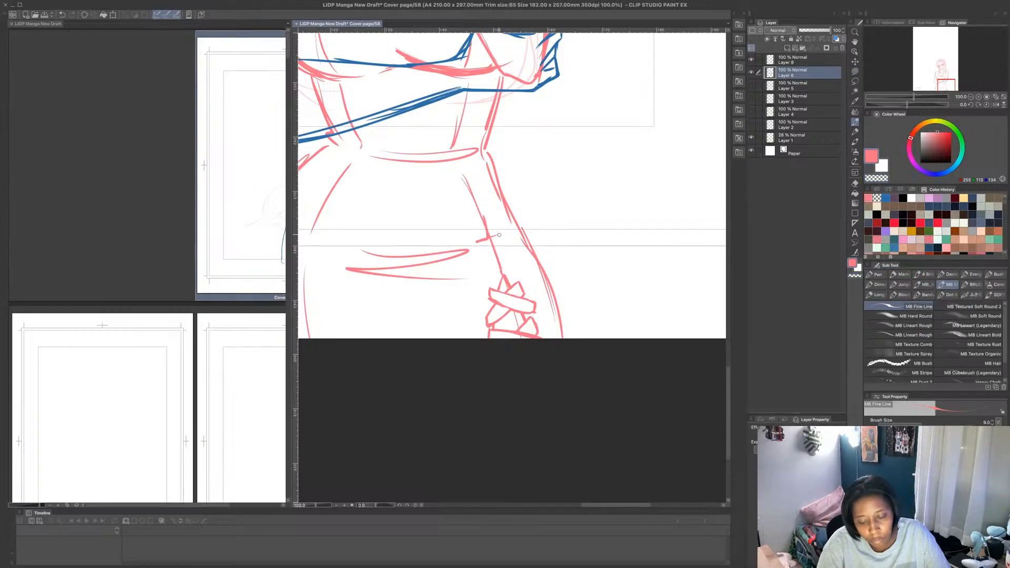
- Erase the old pink upper-arm lines inside the blue arm outline with a transparent Lasso fill
scroll(505, 240, down, 3)
scroll(459, 77, down, 3)
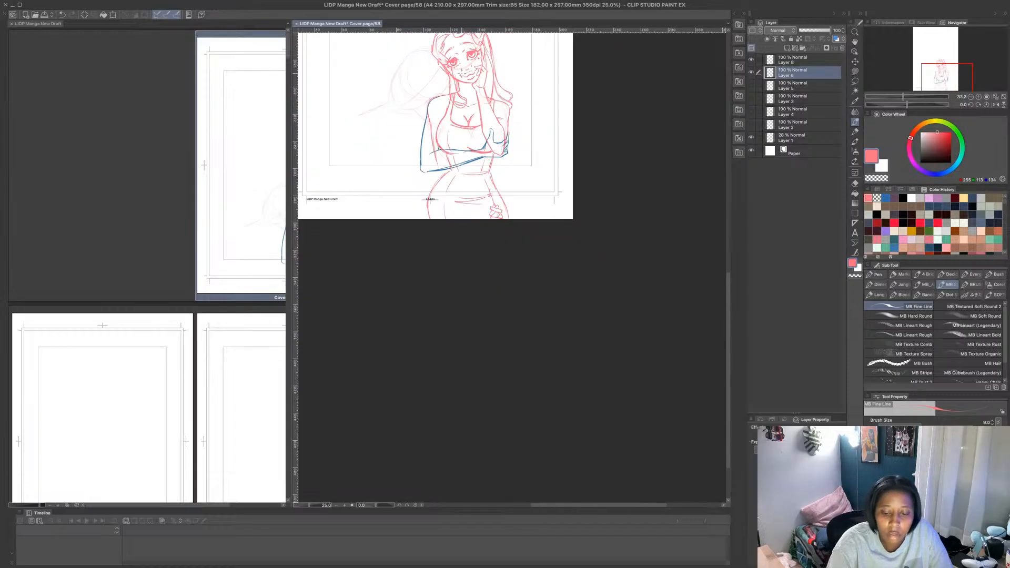
scroll(457, 51, up, 3)
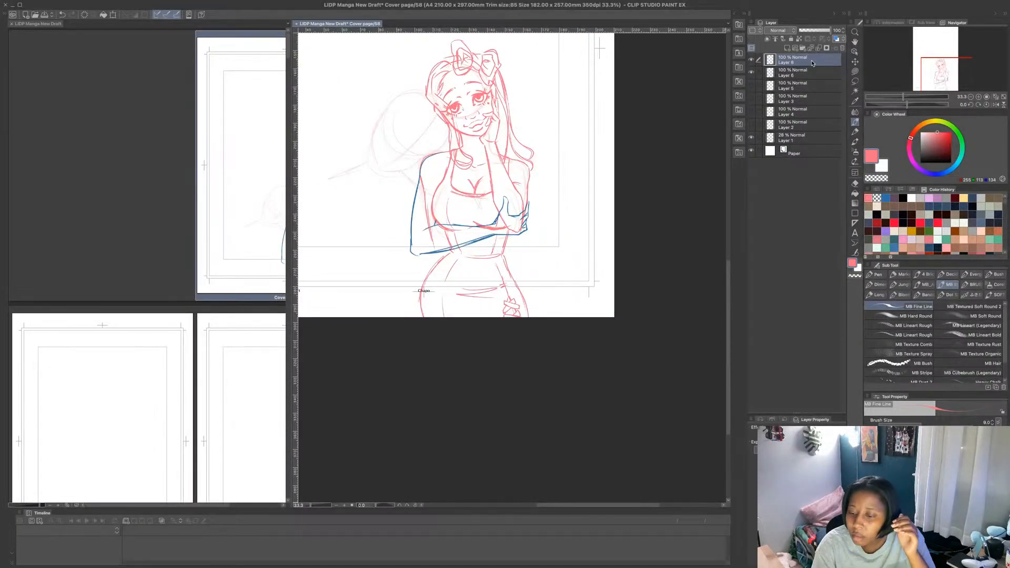
click(856, 94)
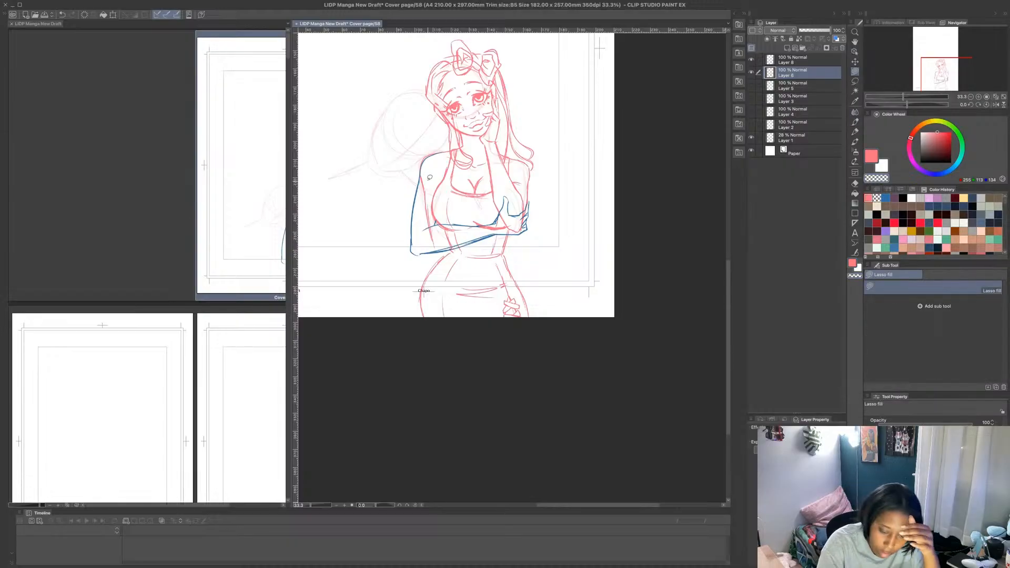
mouse_move(424, 174)
mouse_down()
mouse_move(440, 245)
mouse_move(435, 186)
mouse_up()
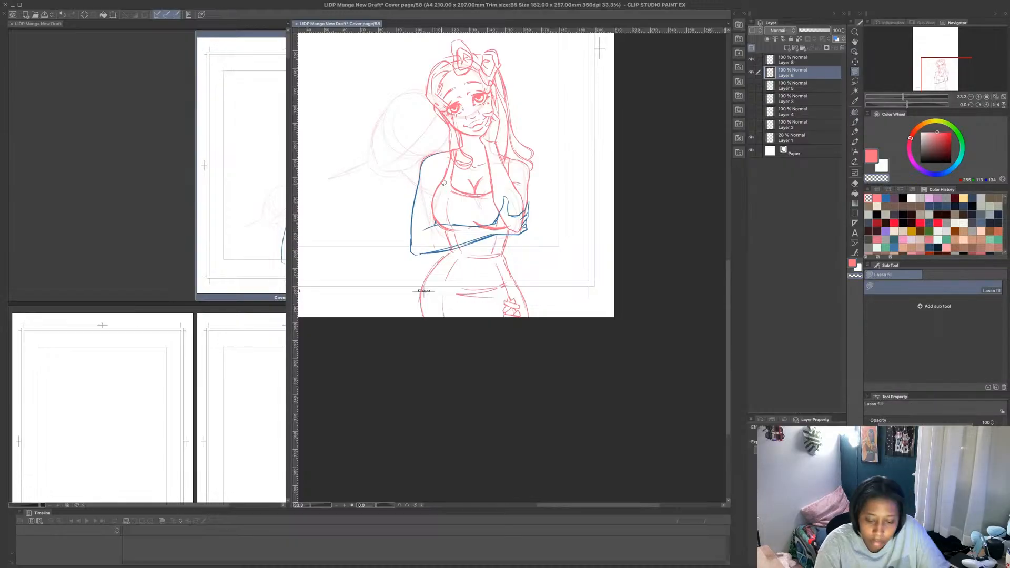
- Erase the old pink lines inside the blue forearm and hand outline on Layer 6 with transparent Lasso fills
click(805, 60)
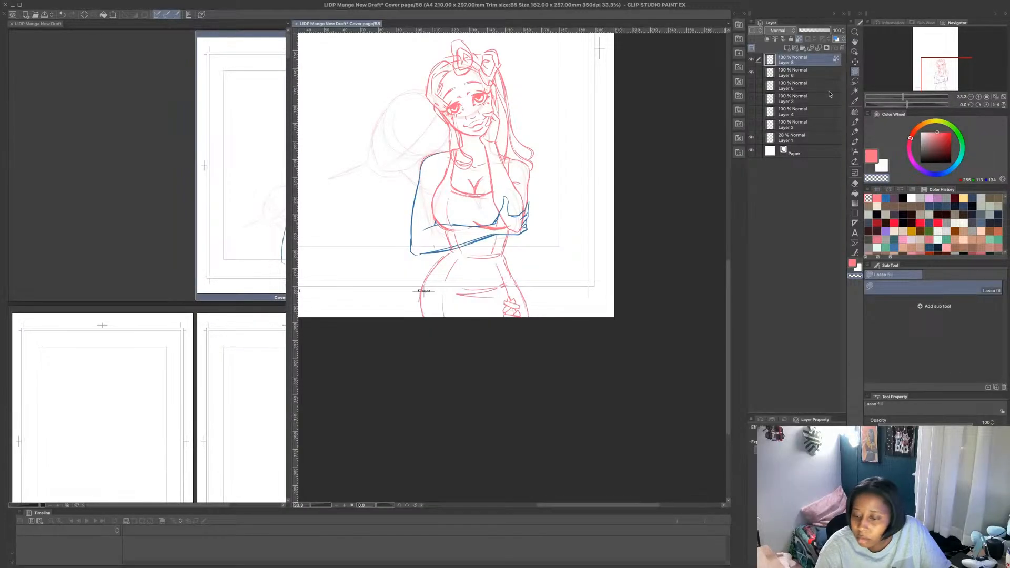
click(840, 72)
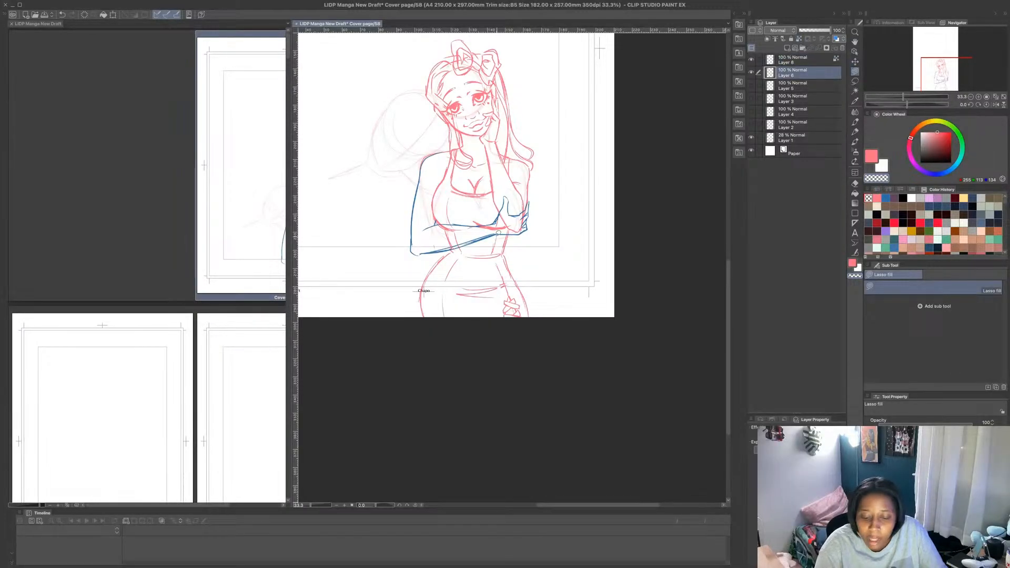
scroll(531, 209, up, 2)
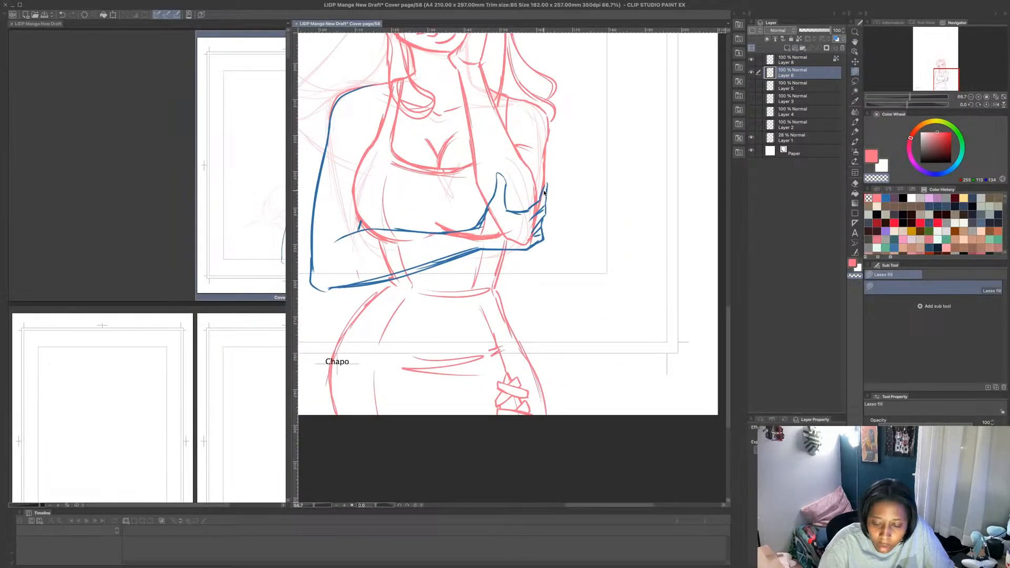
mouse_move(545, 189)
mouse_down()
mouse_move(525, 210)
mouse_move(494, 202)
mouse_move(476, 225)
mouse_move(446, 230)
mouse_move(479, 251)
mouse_move(542, 235)
mouse_up()
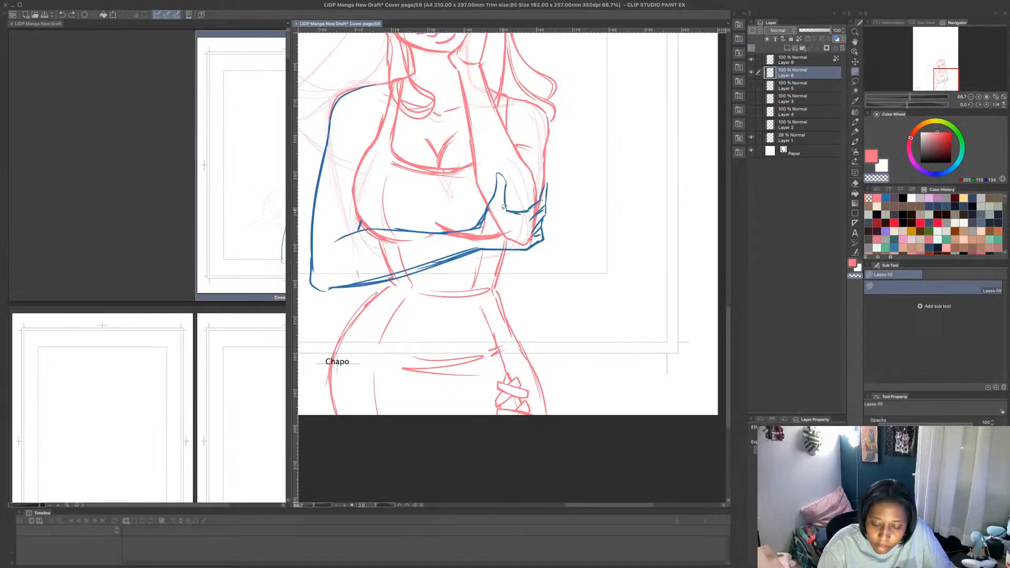
mouse_move(504, 207)
mouse_down()
mouse_move(450, 232)
mouse_move(534, 244)
mouse_move(542, 226)
mouse_up()
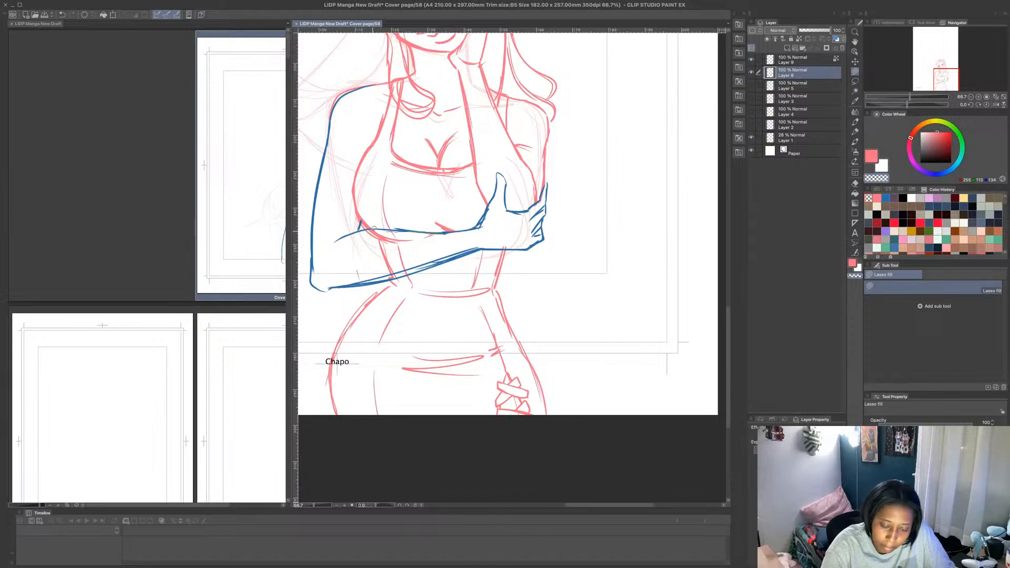
mouse_move(373, 229)
mouse_down()
mouse_move(361, 276)
mouse_move(421, 234)
mouse_up()
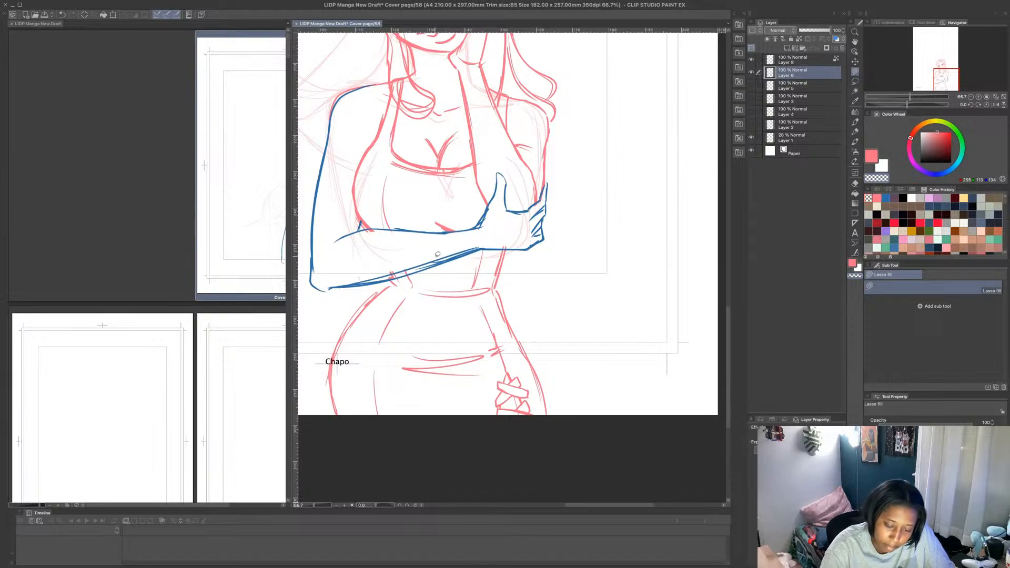
- Recolor the blue arm lines on Layer 8 pink and merge that layer with Layer 6
click(810, 59)
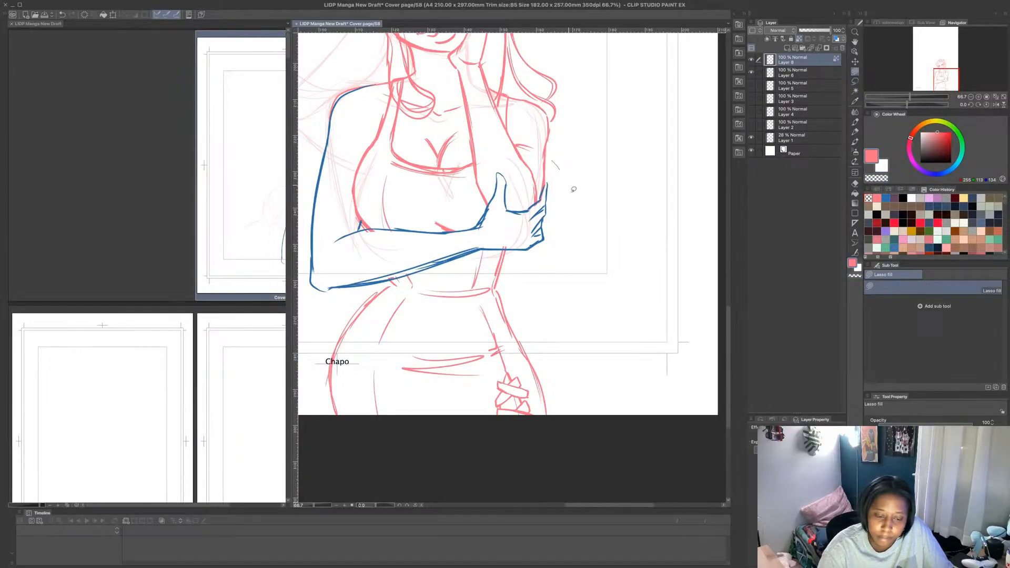
mouse_move(574, 190)
mouse_down()
mouse_move(308, 102)
mouse_move(521, 106)
mouse_move(625, 205)
mouse_up()
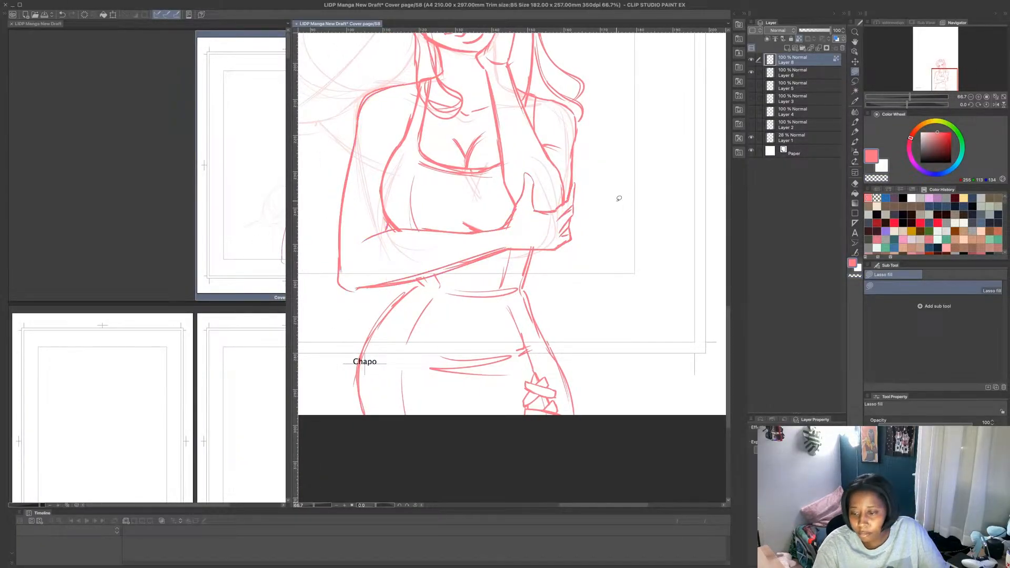
click(803, 69)
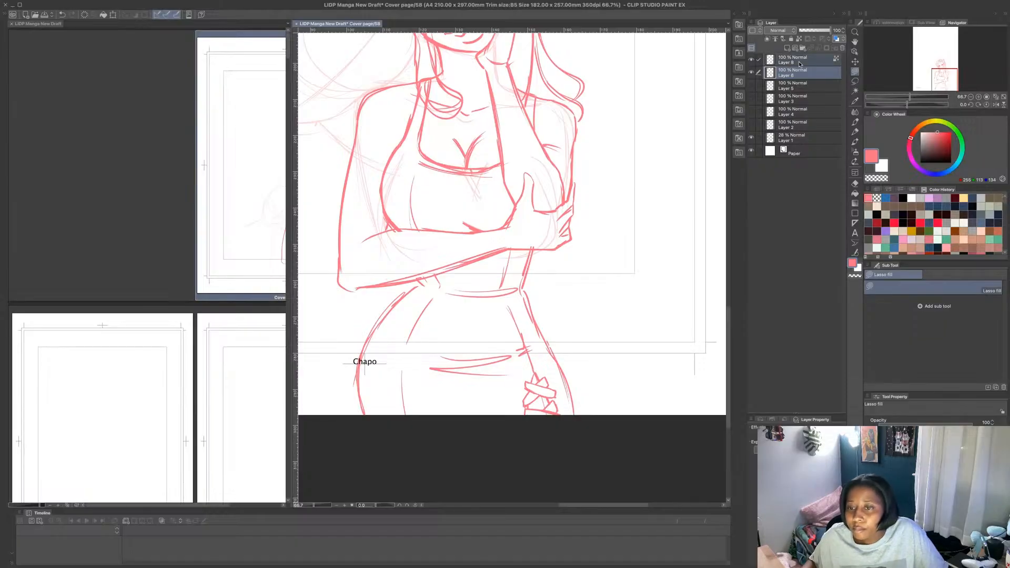
key(shift+alt+e)
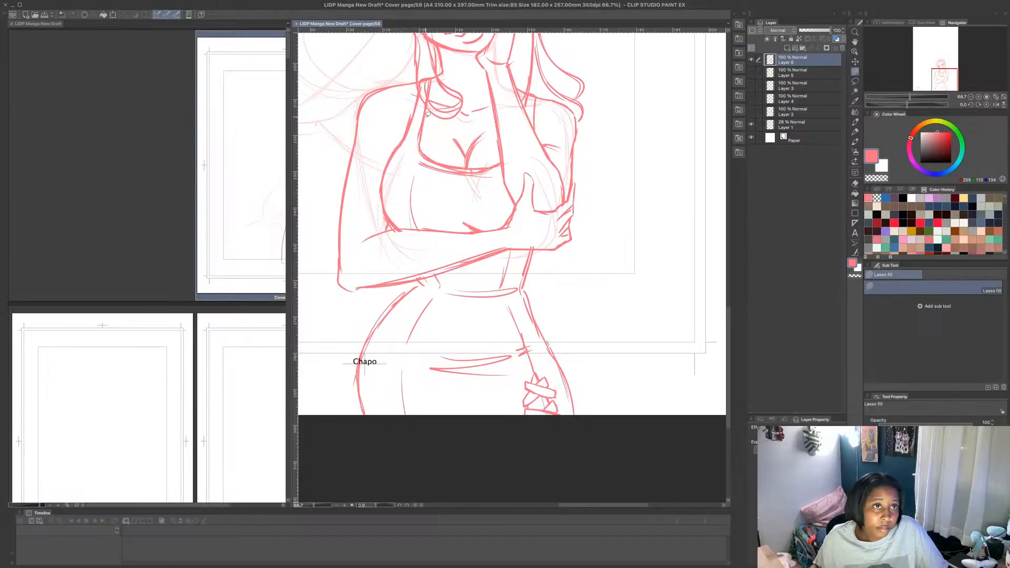
- Add a new layer above the woman's sketch and set up the MB Fine Line brush in blue
scroll(553, 207, down, 5)
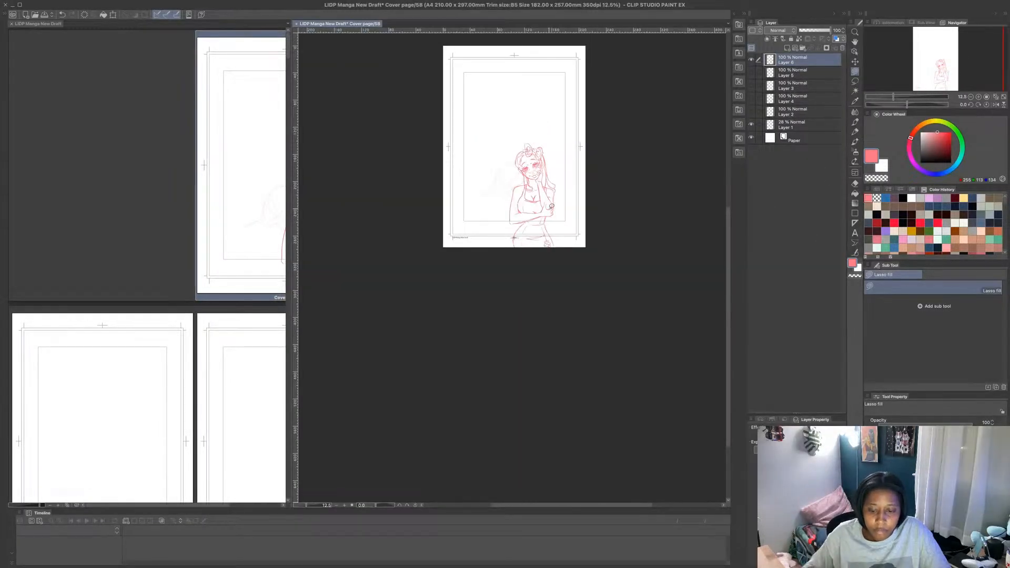
scroll(551, 207, up, 4)
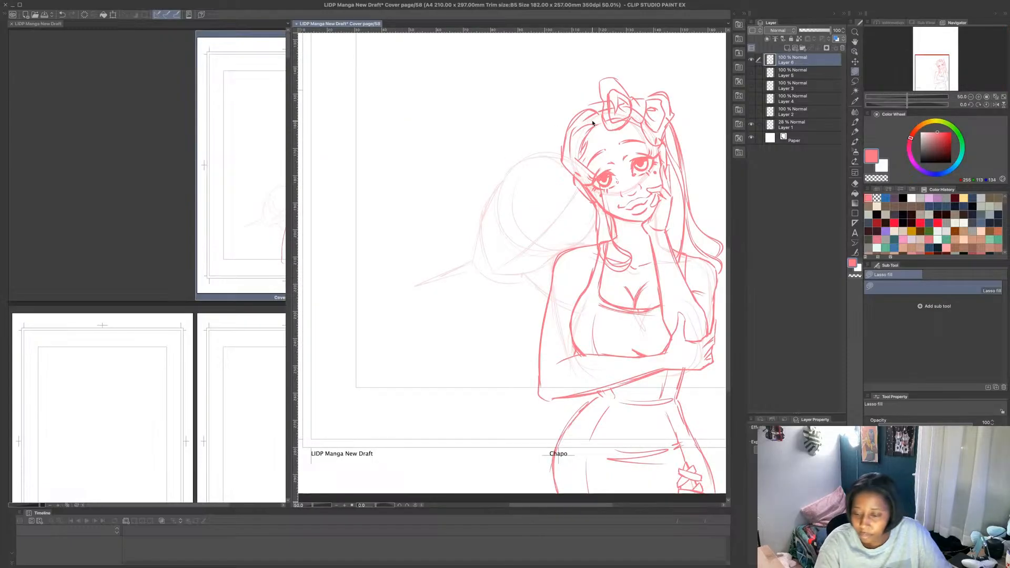
click(788, 49)
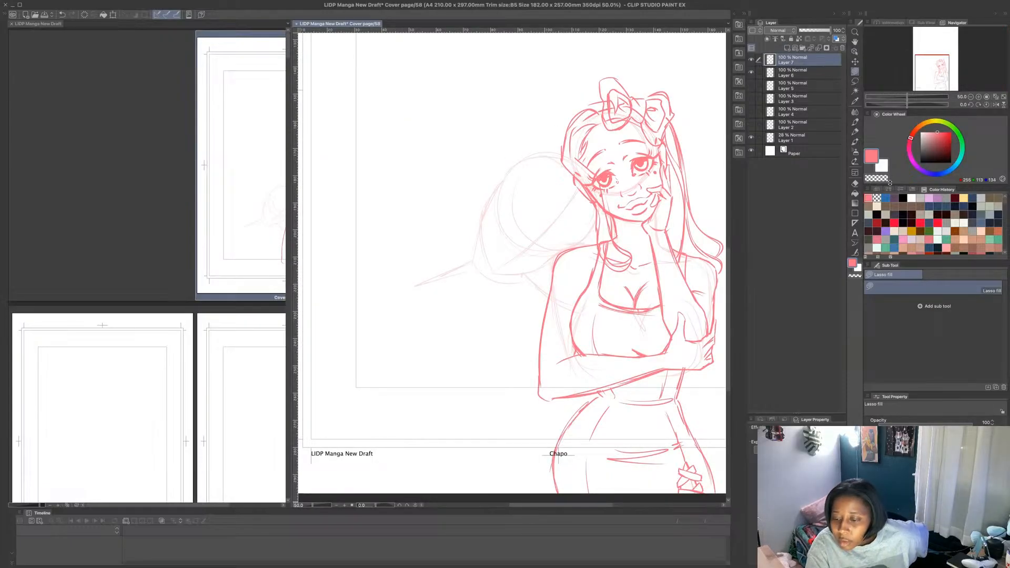
click(886, 199)
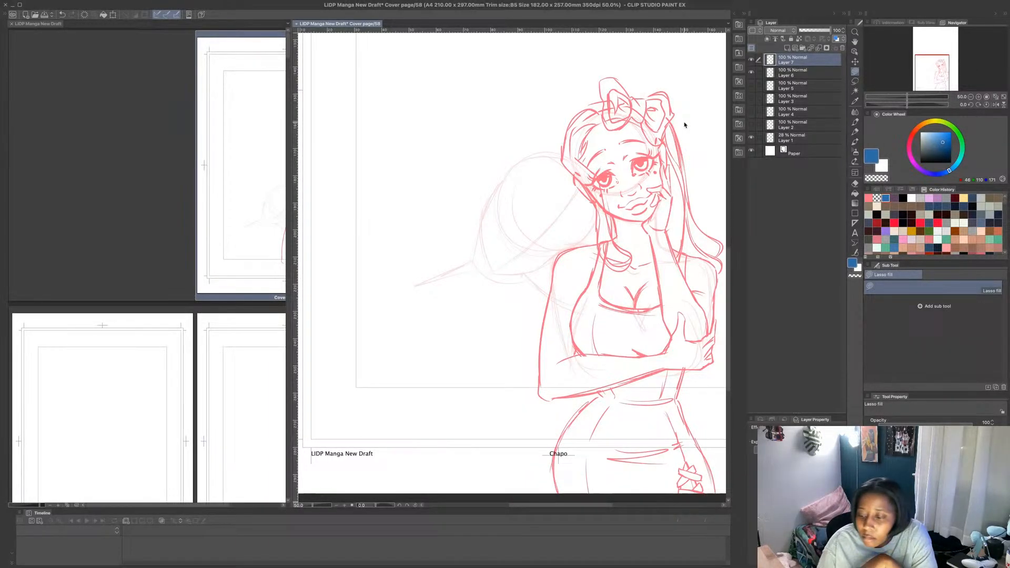
click(855, 122)
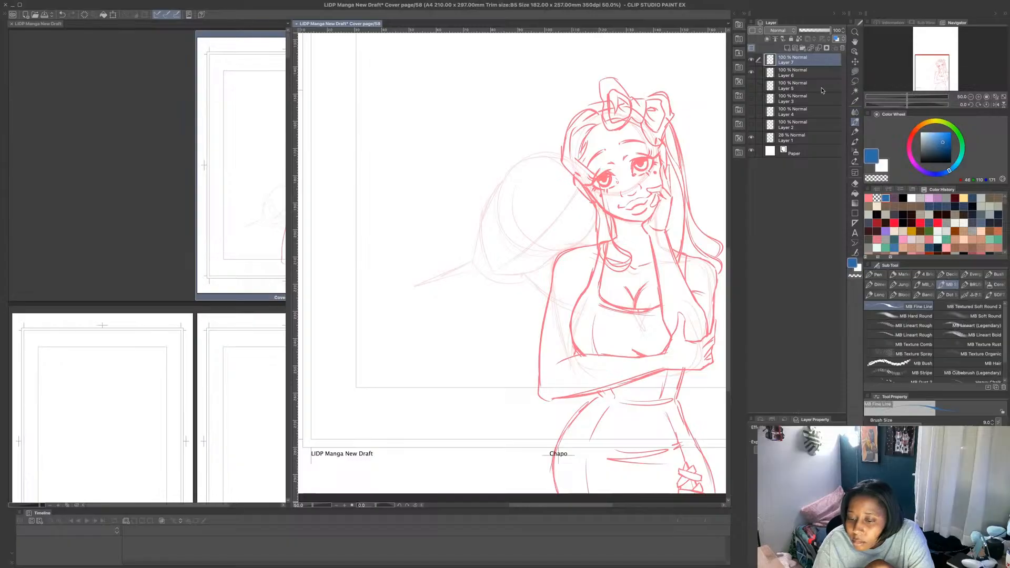
click(752, 73)
click(751, 73)
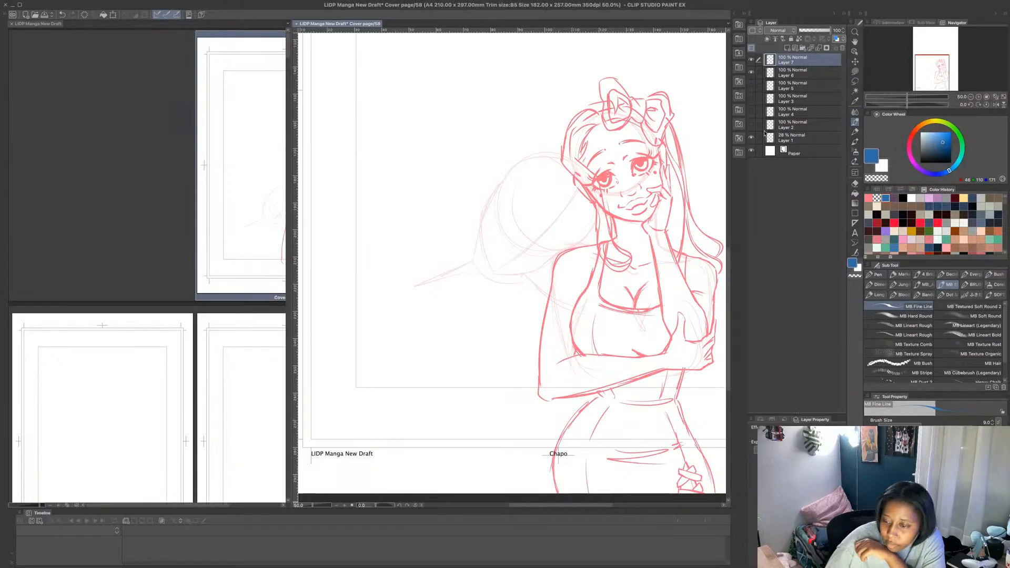
- Lower the opacity of Layer 6 to 54% and make the new layer above it active again
ctrl+click(813, 74)
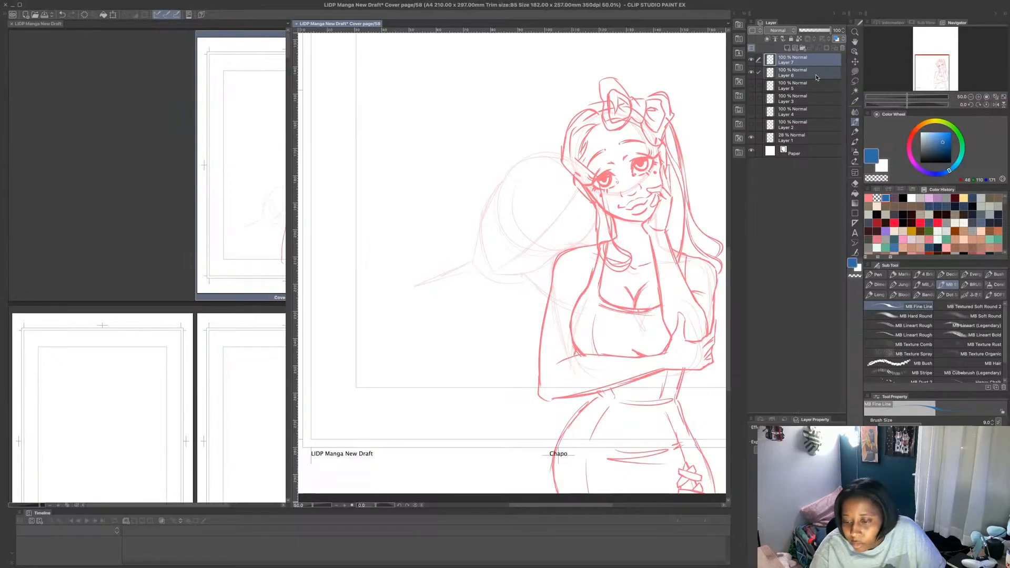
click(816, 75)
drag(830, 31, 815, 33)
click(819, 65)
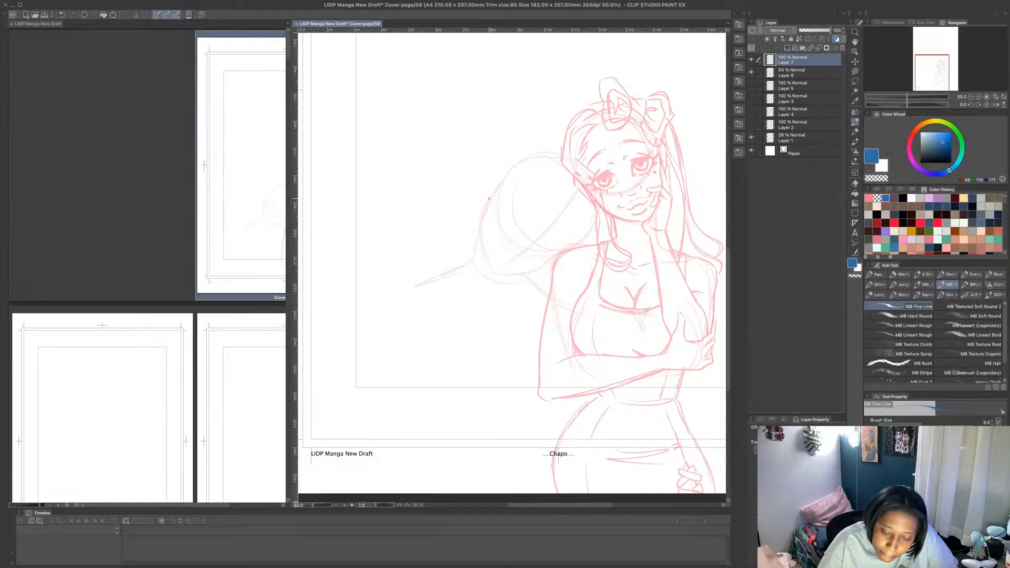
- Draw the second figure's jaw and cheek contour in blue over the faint head sketch, and add the ear with its inner folds
mouse_move(496, 188)
mouse_down()
mouse_move(480, 220)
mouse_move(485, 262)
mouse_move(527, 272)
mouse_move(562, 252)
mouse_up()
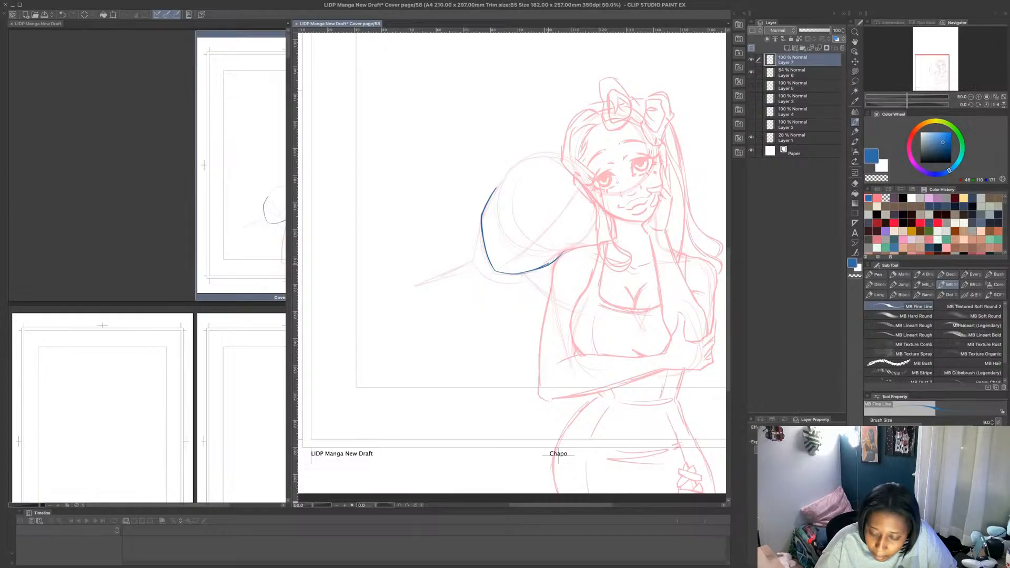
drag(565, 250, 590, 212)
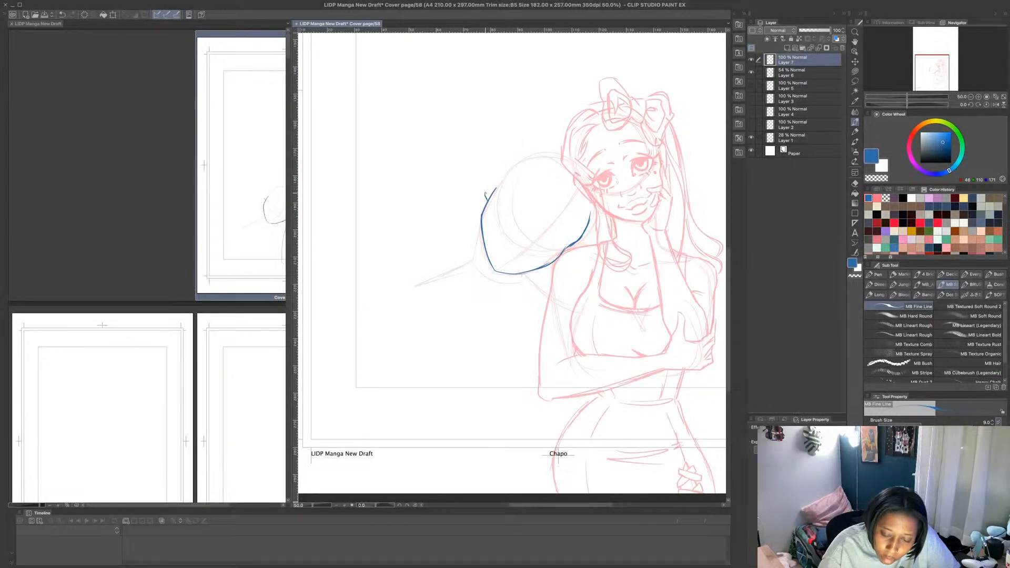
mouse_move(488, 198)
mouse_down()
mouse_move(498, 164)
mouse_move(506, 176)
mouse_up()
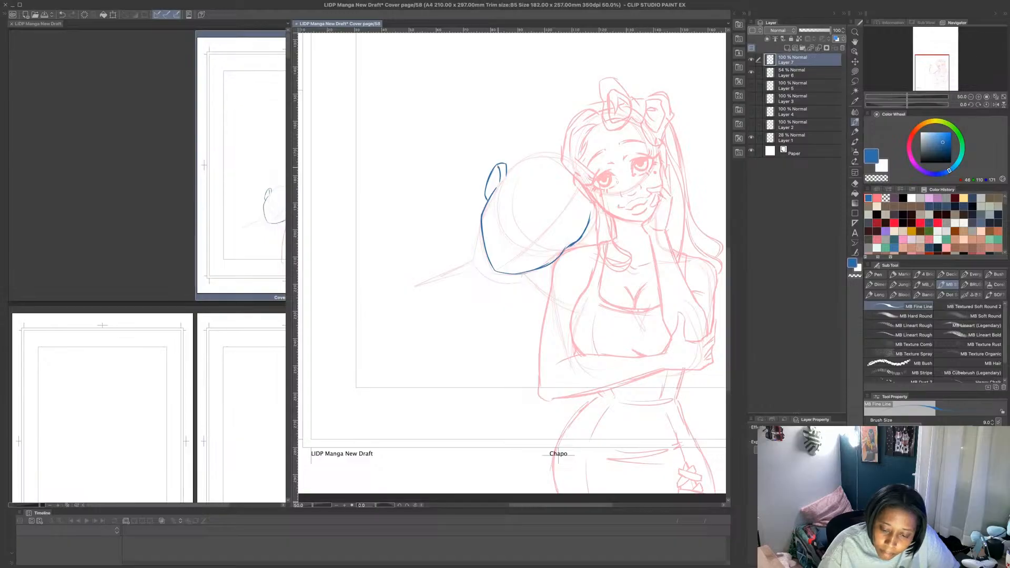
drag(497, 173, 491, 187)
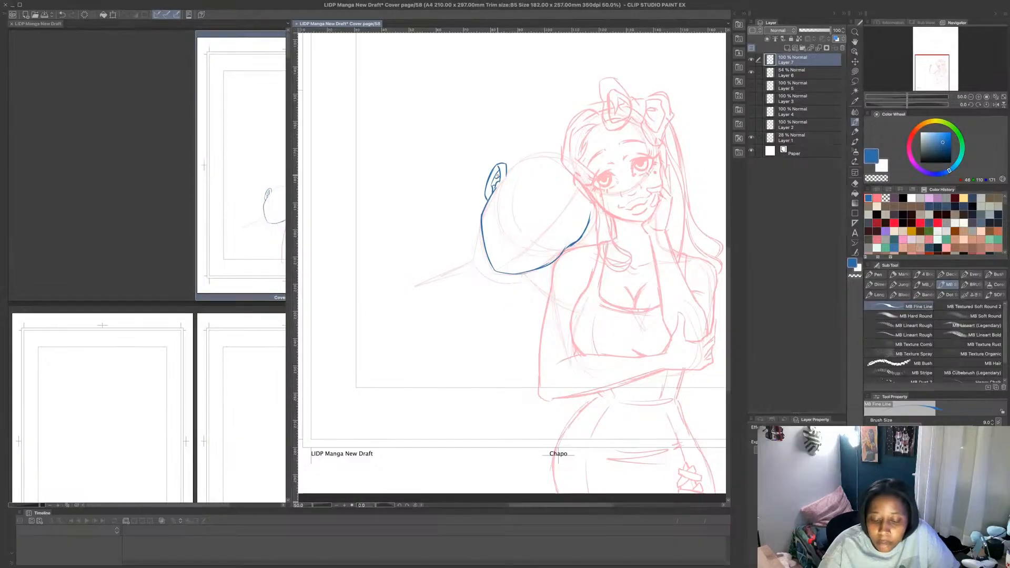
- Draw the second figure's neck and both shoulder lines in blue below the jaw, curving the outer shoulder down into the upper arm
mouse_move(481, 219)
mouse_down()
mouse_move(474, 260)
mouse_move(523, 281)
mouse_up()
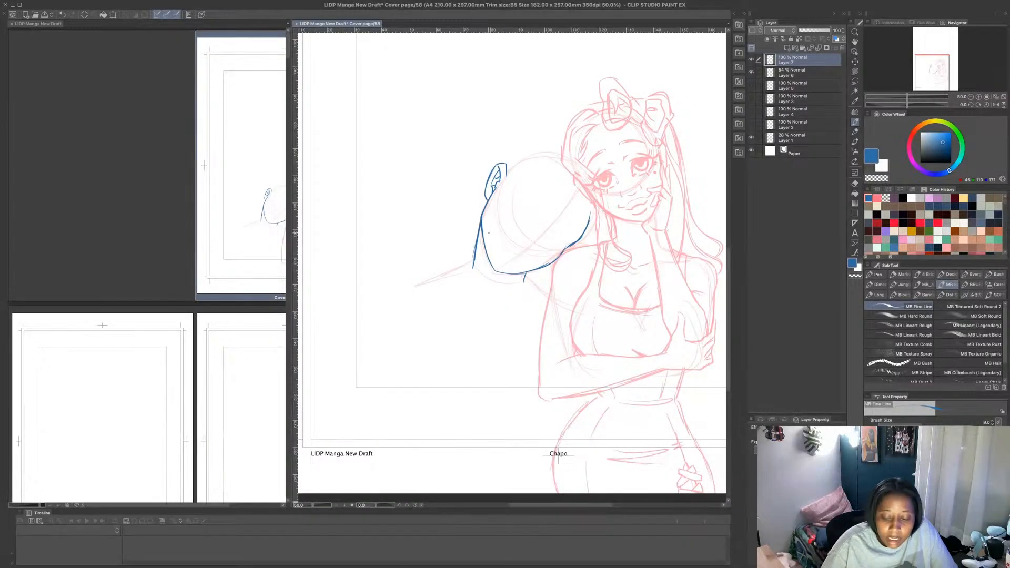
key(ctrl+z)
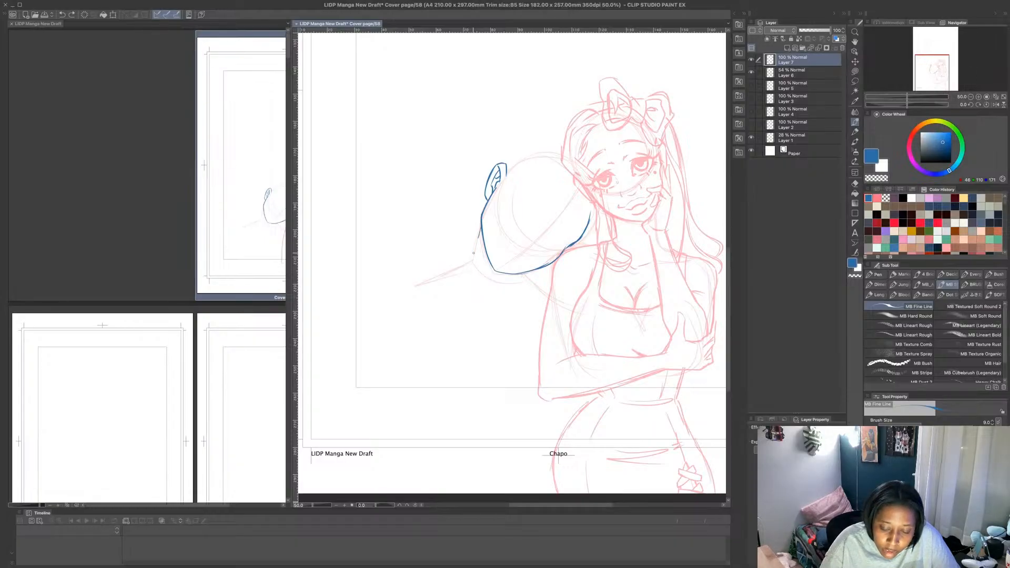
drag(473, 268, 483, 221)
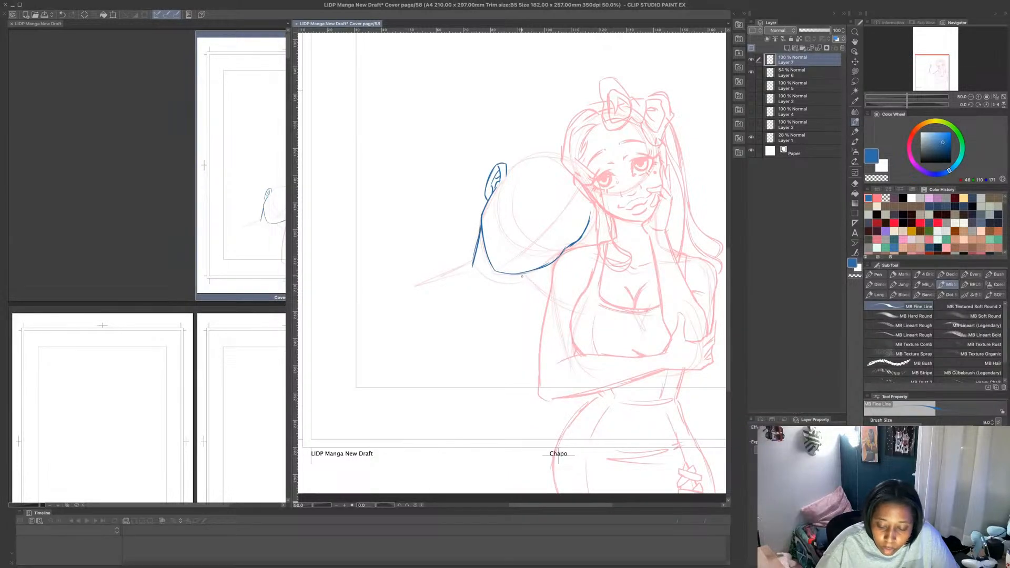
mouse_move(521, 274)
mouse_down()
mouse_move(518, 284)
mouse_move(449, 275)
mouse_up()
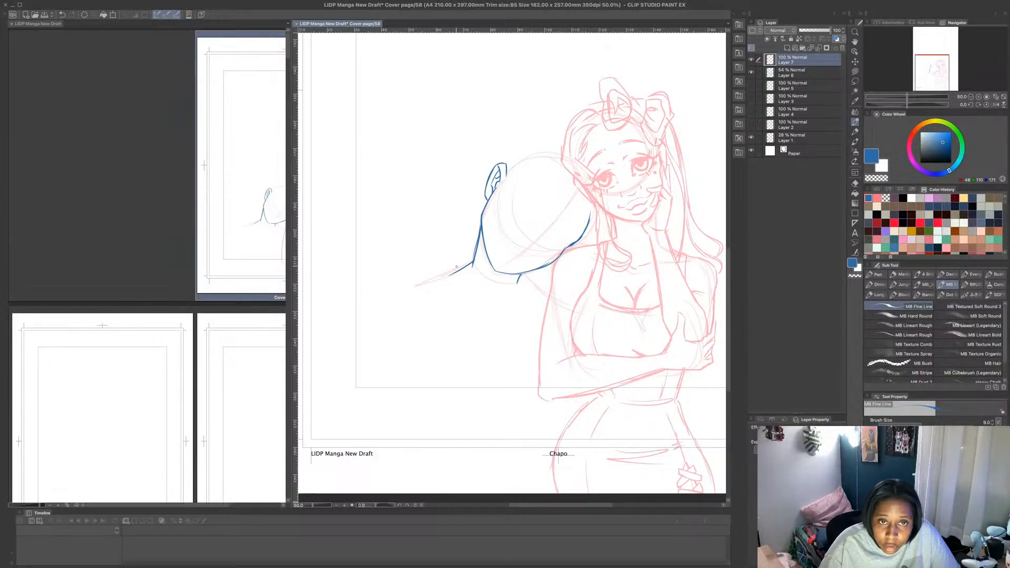
mouse_move(470, 265)
mouse_down()
mouse_move(415, 284)
mouse_move(404, 306)
mouse_up()
key(ctrl+z)
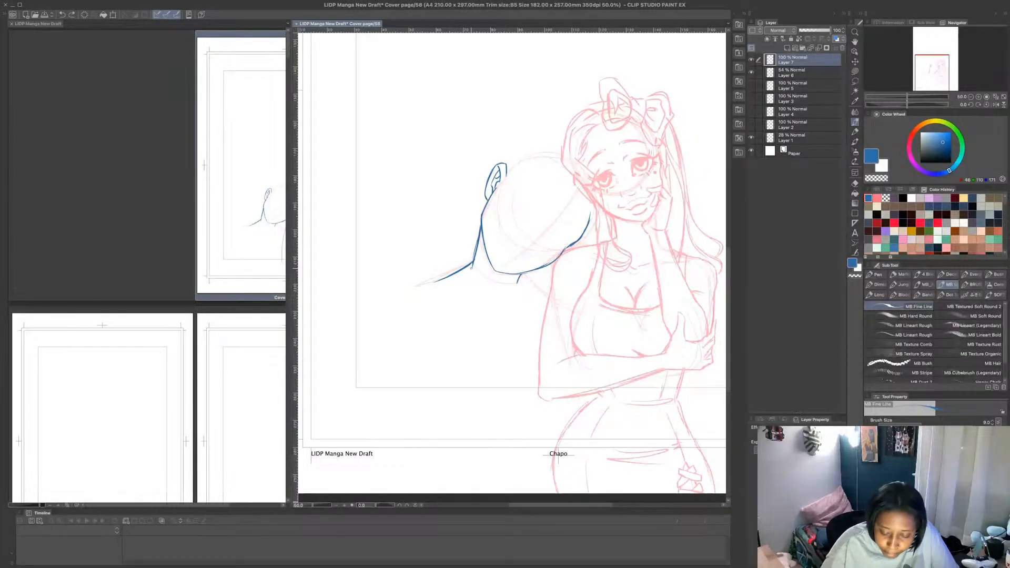
mouse_move(456, 273)
mouse_down()
mouse_move(392, 292)
mouse_move(377, 337)
mouse_up()
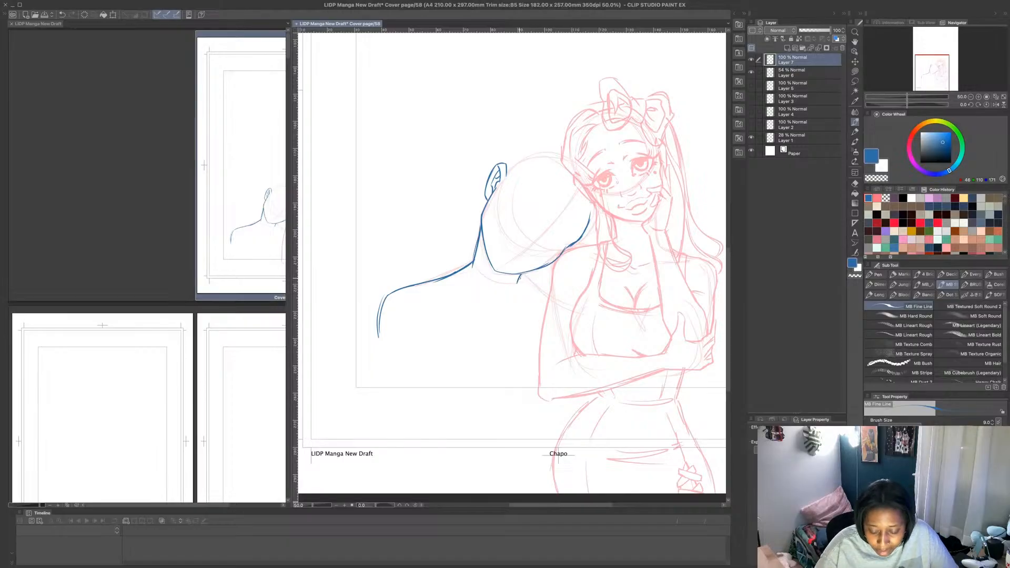
drag(519, 281, 551, 298)
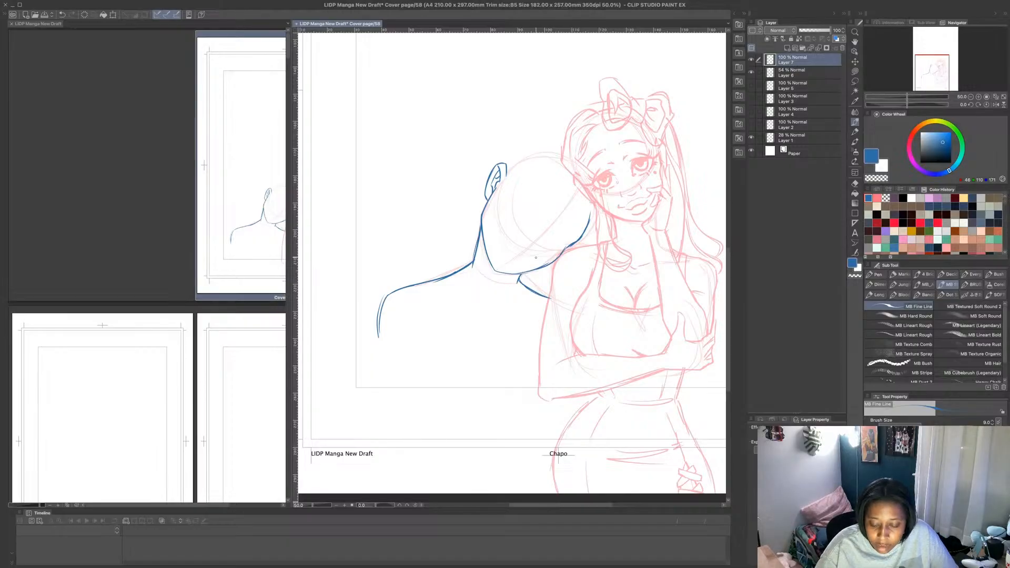
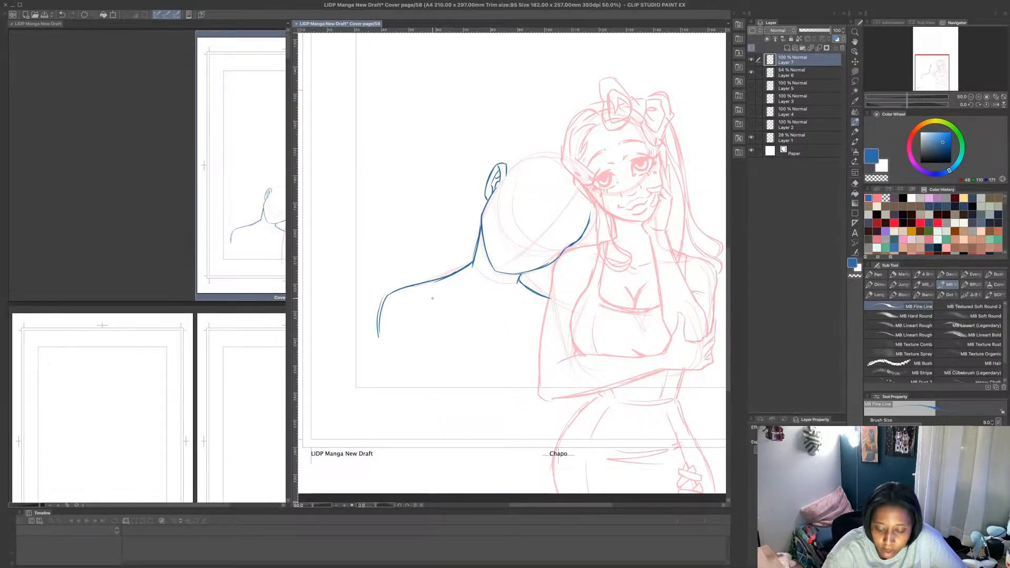
- Lasso the second figure's outer shoulder and upper arm line, shift it slightly outward, and redraw the gap in the shoulder line
key(m)
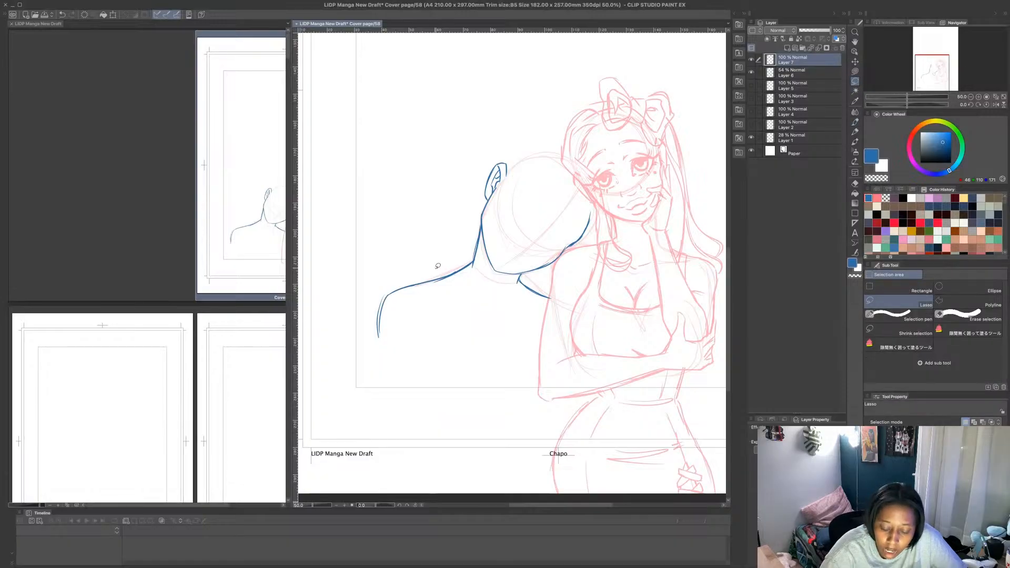
mouse_move(436, 269)
mouse_down()
mouse_move(397, 375)
mouse_move(424, 265)
mouse_up()
key(ctrl+t)
drag(437, 331, 426, 334)
key(Return)
key(ctrl+d)
key(p)
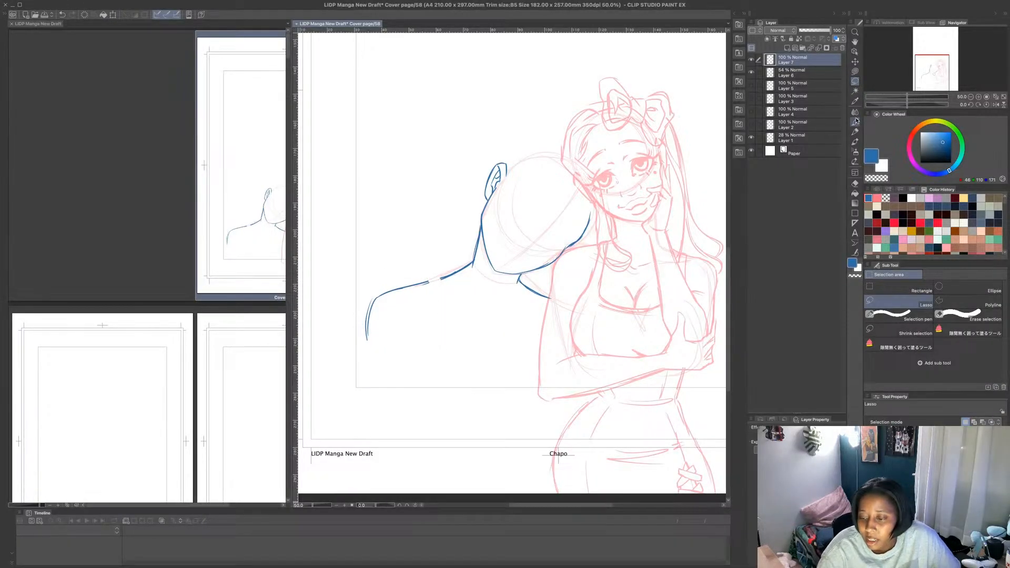
drag(453, 275, 418, 284)
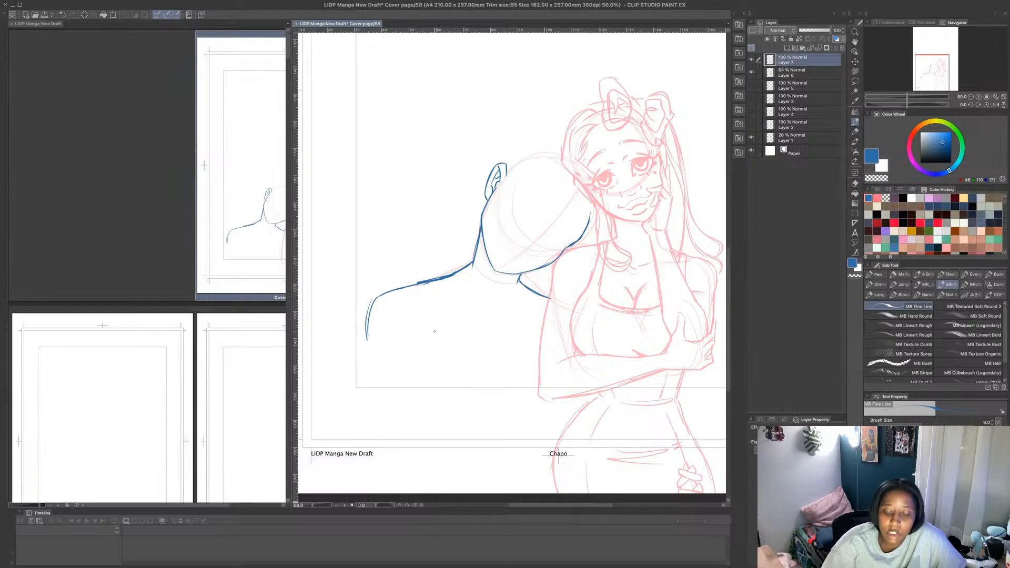
drag(413, 342, 417, 409)
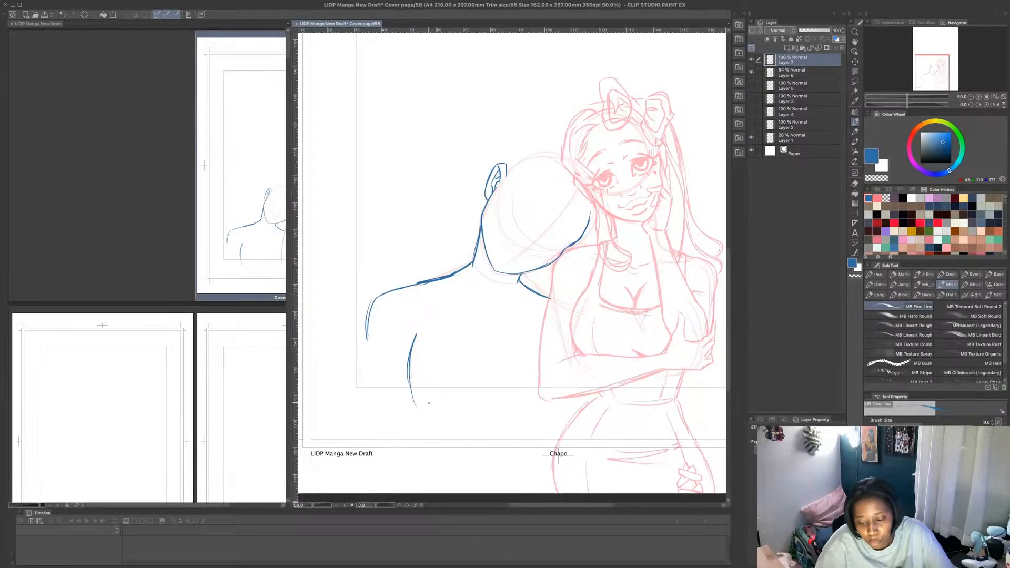
key(ctrl+z)
- Draw the second figure's torso side in blue, curving from the armpit out around the chest and in to the waist
key(ctrl+z)
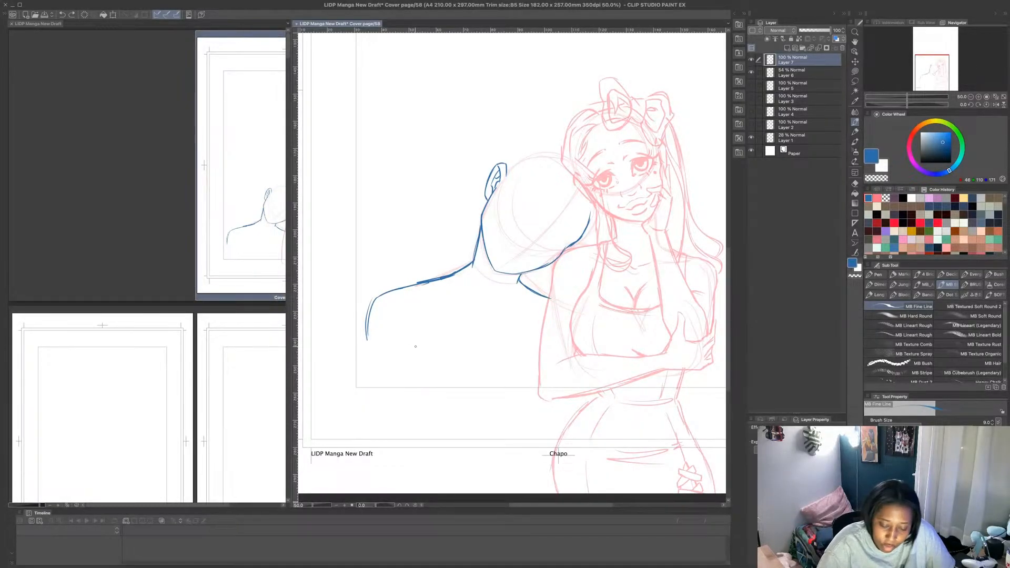
mouse_move(416, 335)
mouse_down()
mouse_move(401, 377)
mouse_move(410, 351)
mouse_move(403, 378)
mouse_move(417, 410)
mouse_up()
drag(401, 367, 409, 406)
mouse_move(411, 344)
mouse_down()
mouse_move(403, 368)
mouse_move(415, 418)
mouse_up()
key(ctrl+z)
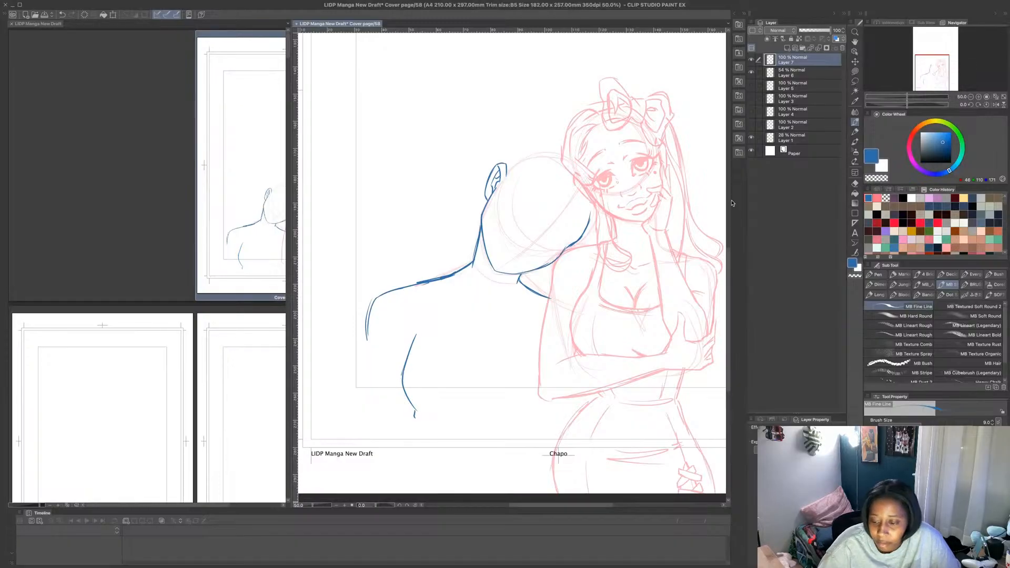
- Draw a short line under the second figure's chest and the far side of the waist beside the woman
scroll(729, 237, down, 2)
mouse_move(448, 362)
mouse_down()
mouse_move(496, 357)
mouse_move(551, 370)
mouse_up()
drag(551, 368, 562, 350)
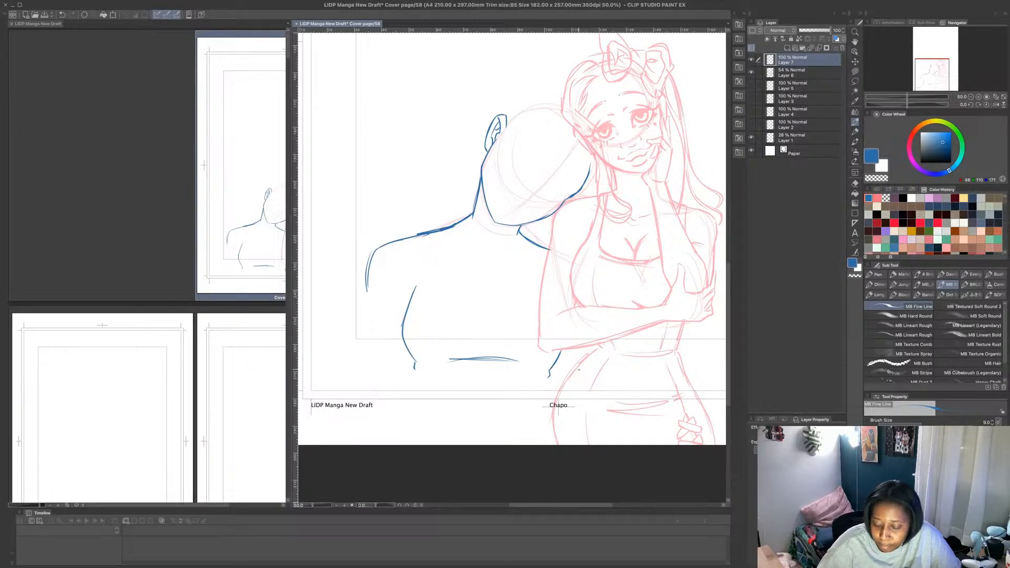
drag(548, 395, 550, 423)
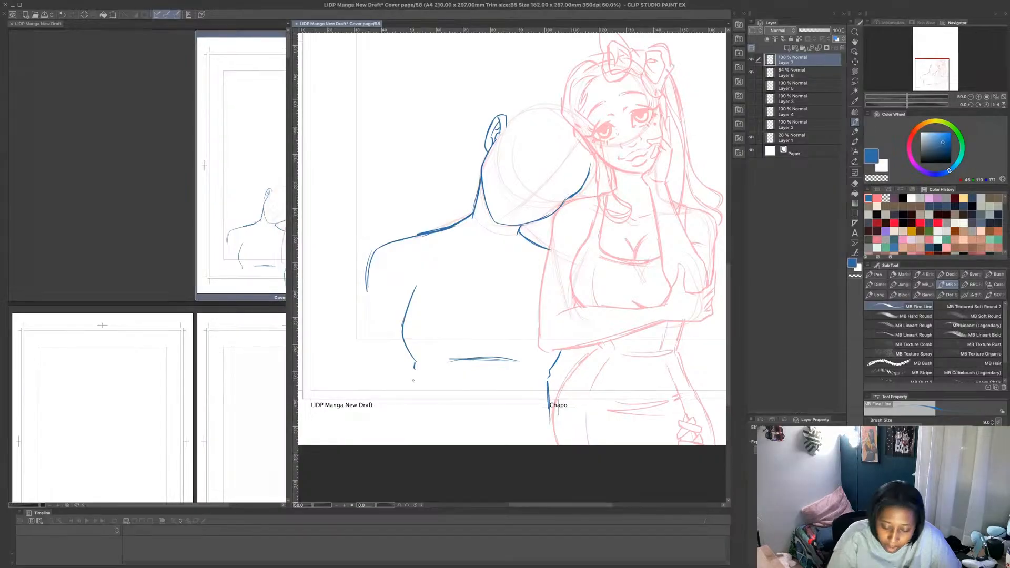
- Draw the second figure's near waist line and a steep hip line flaring outward down to the page edge
mouse_move(414, 381)
mouse_down()
mouse_move(415, 404)
mouse_move(362, 440)
mouse_up()
drag(401, 408, 362, 445)
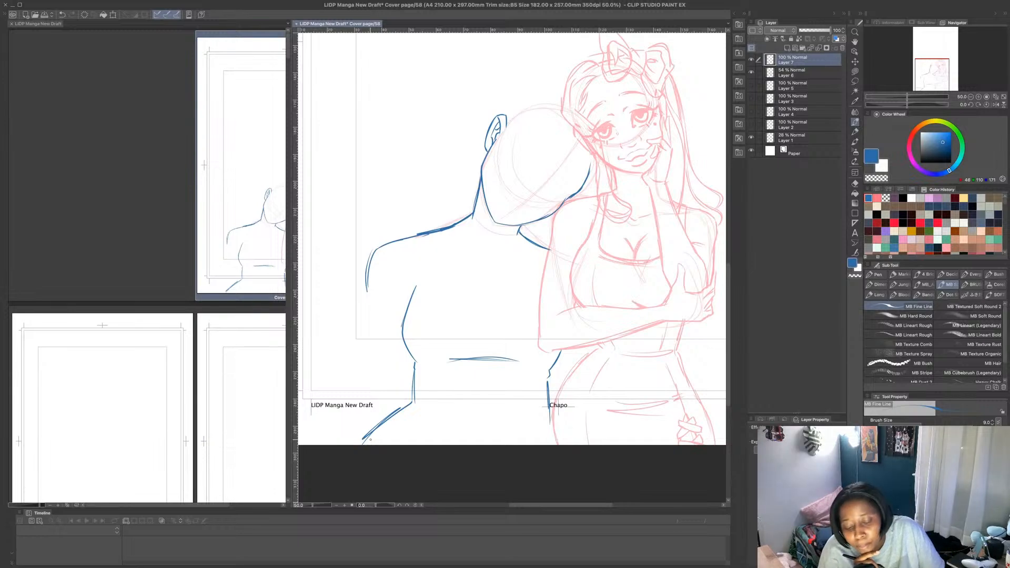
key(ctrl+z)
key(ctrl+z)
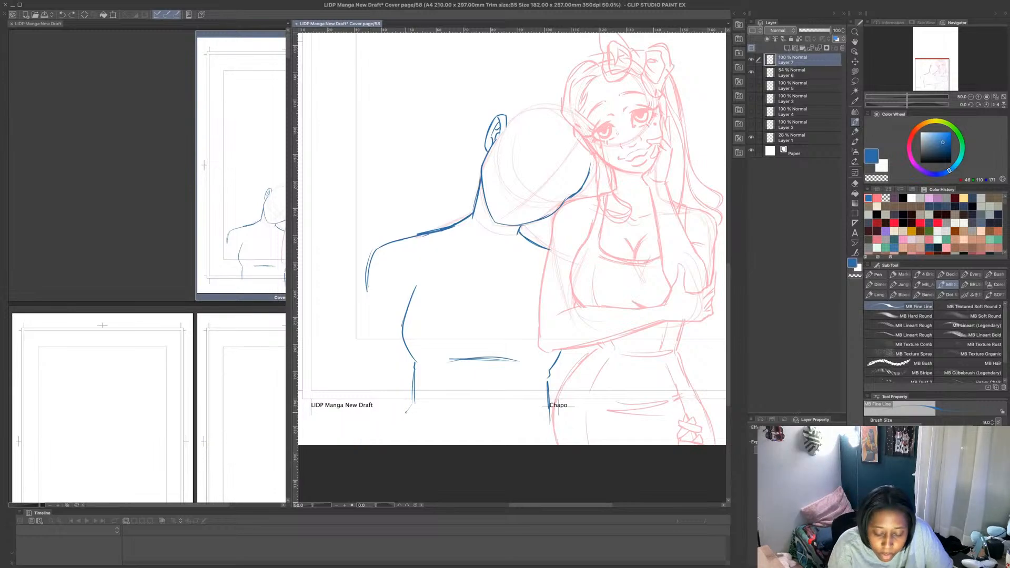
drag(414, 399, 380, 445)
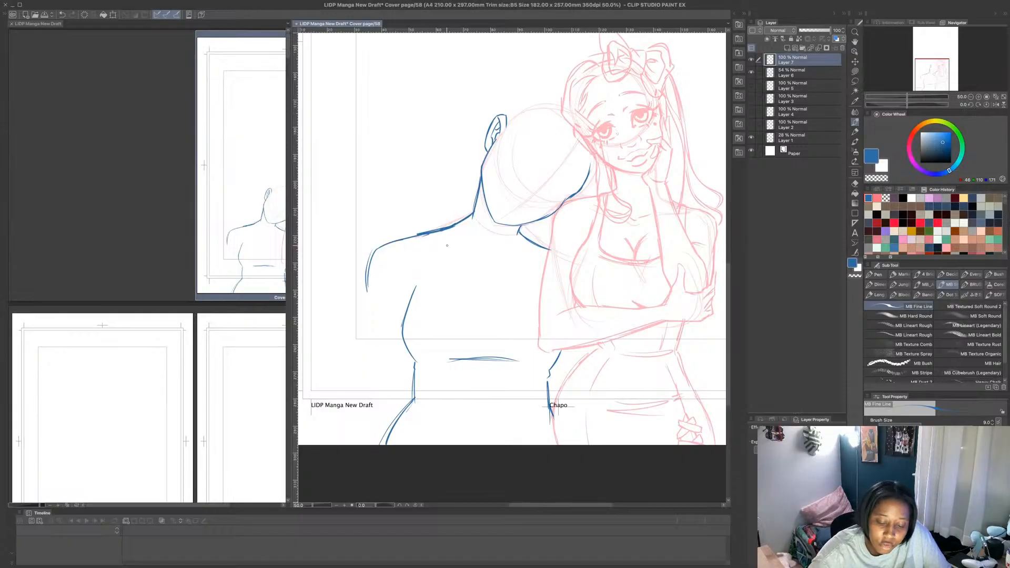
- Sketch the second figure's collarbones with the notch between them, and work on the top of the torso's side line
mouse_move(430, 240)
mouse_down()
mouse_move(490, 260)
mouse_move(541, 253)
mouse_up()
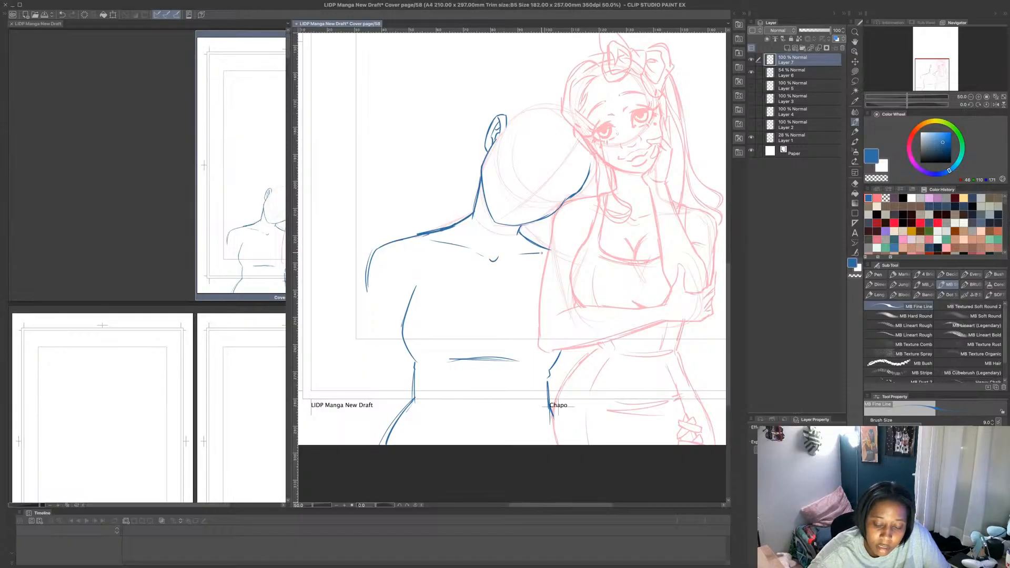
mouse_move(415, 289)
mouse_down()
mouse_move(429, 235)
mouse_move(415, 302)
mouse_move(424, 278)
mouse_up()
key(super+z)
key(super+z)
drag(401, 324, 438, 232)
drag(440, 230, 433, 263)
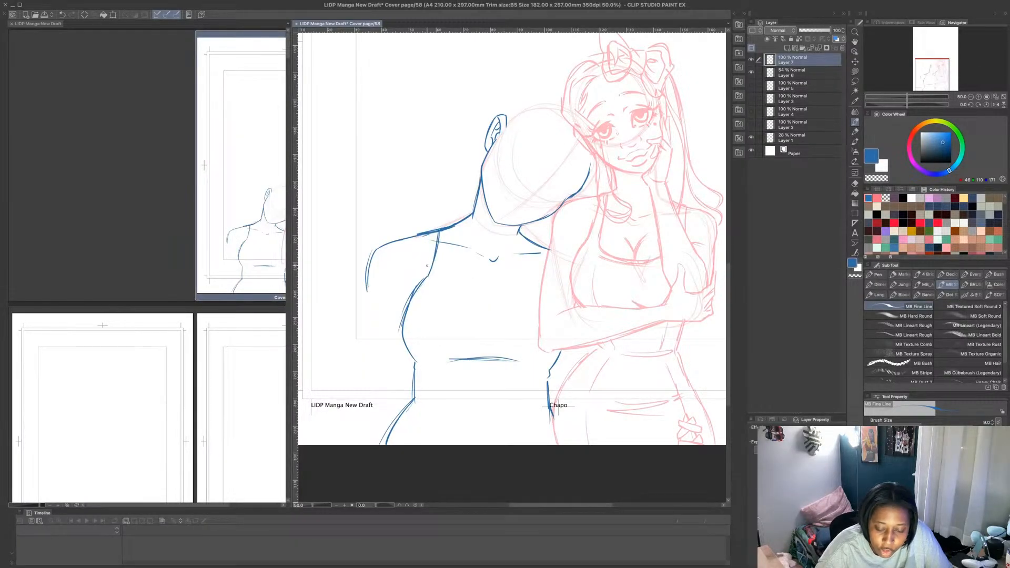
drag(453, 226, 454, 286)
mouse_move(453, 228)
mouse_down()
mouse_move(461, 291)
mouse_move(540, 302)
mouse_up()
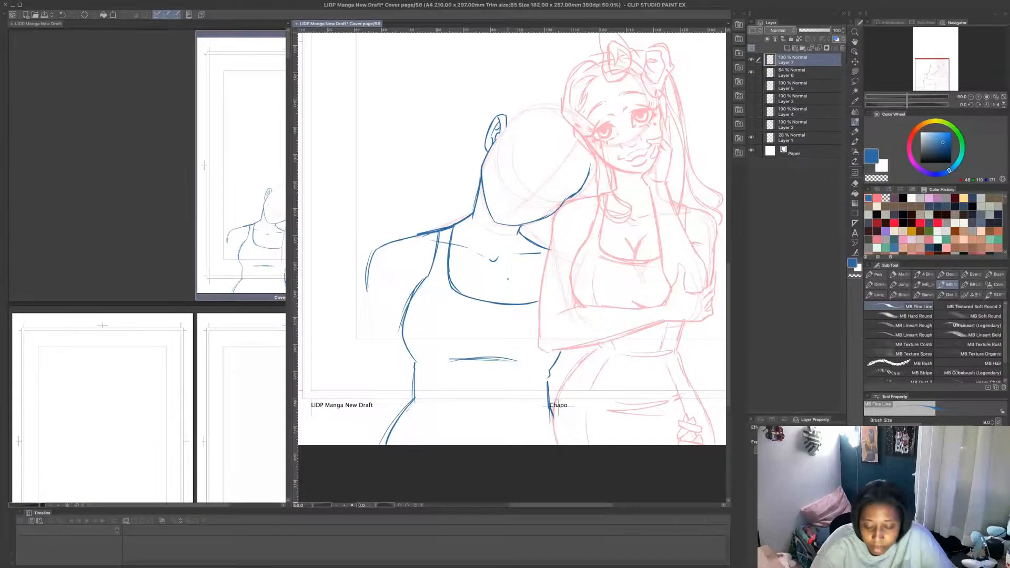
key(ctrl+z)
key(ctrl+z)
key(ctrl+z)
key(ctrl+z)
key(ctrl+z)
key(ctrl+z)
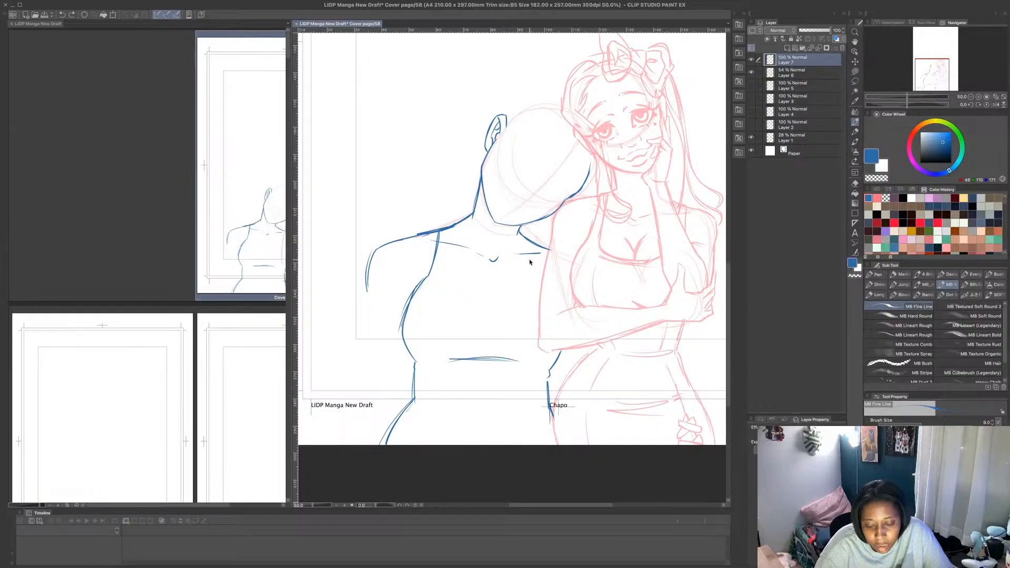
key(ctrl+z)
key(ctrl+z)
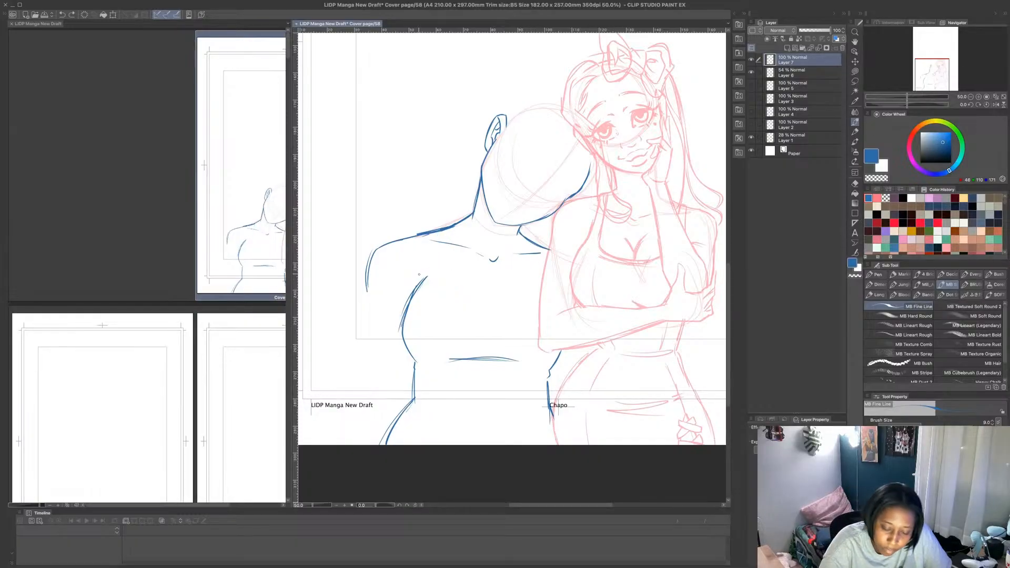
- Draw the armhole seam, a scooped neckline with straps, and the far shoulder seam of the second figure's top
mouse_move(423, 281)
mouse_down()
mouse_move(426, 234)
mouse_move(447, 286)
mouse_move(510, 304)
mouse_move(498, 308)
mouse_move(536, 293)
mouse_move(530, 243)
mouse_up()
drag(534, 294, 529, 301)
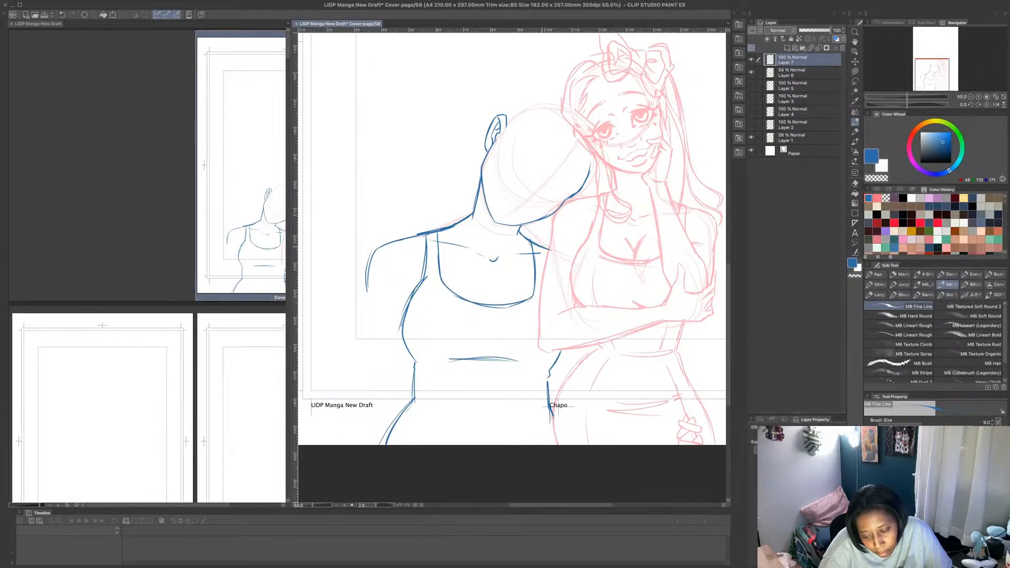
drag(544, 249, 546, 258)
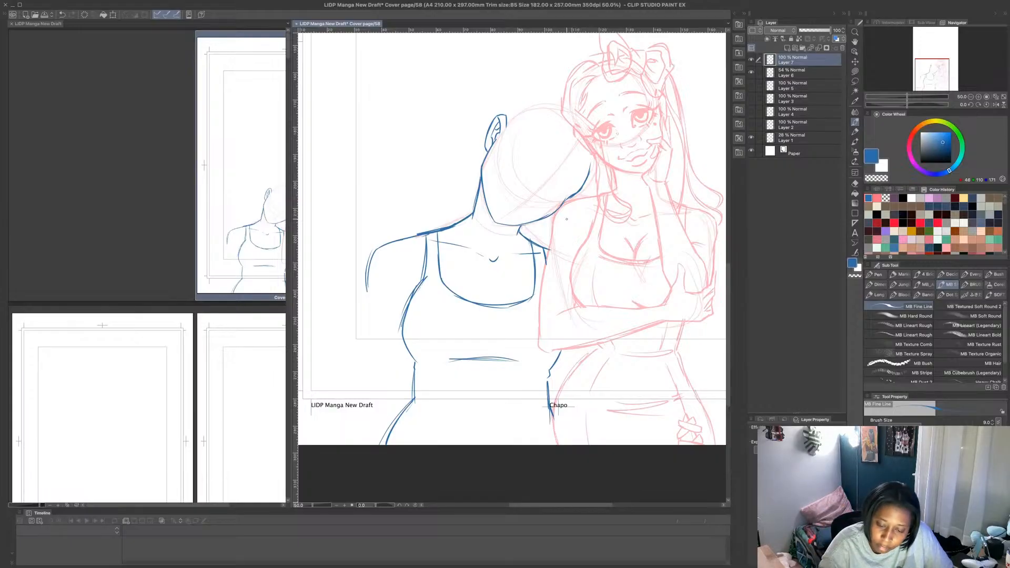
- Erase the collarbones inside the neckline and the torso's side line down to the waist using a transparent Lasso fill
click(856, 71)
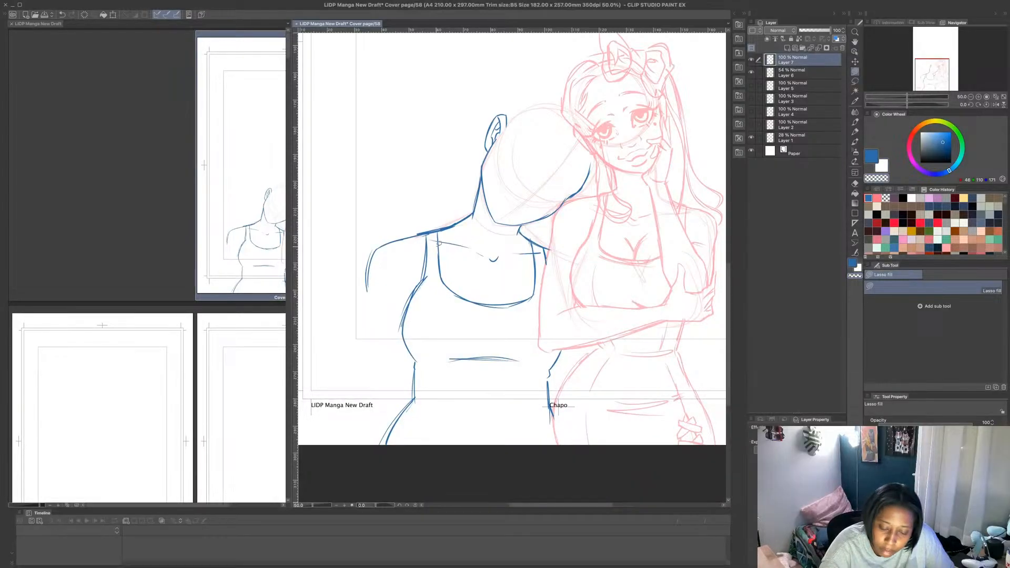
mouse_move(440, 242)
mouse_down()
mouse_move(526, 271)
mouse_move(511, 232)
mouse_up()
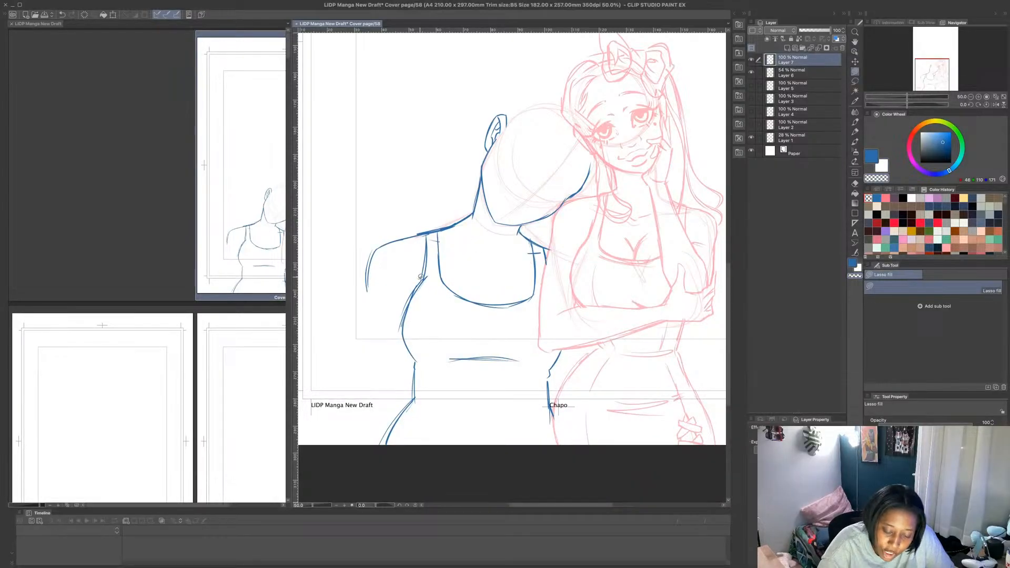
mouse_move(420, 278)
mouse_down()
mouse_move(406, 353)
mouse_move(397, 341)
mouse_move(406, 314)
mouse_move(415, 354)
mouse_move(403, 307)
mouse_move(409, 340)
mouse_up()
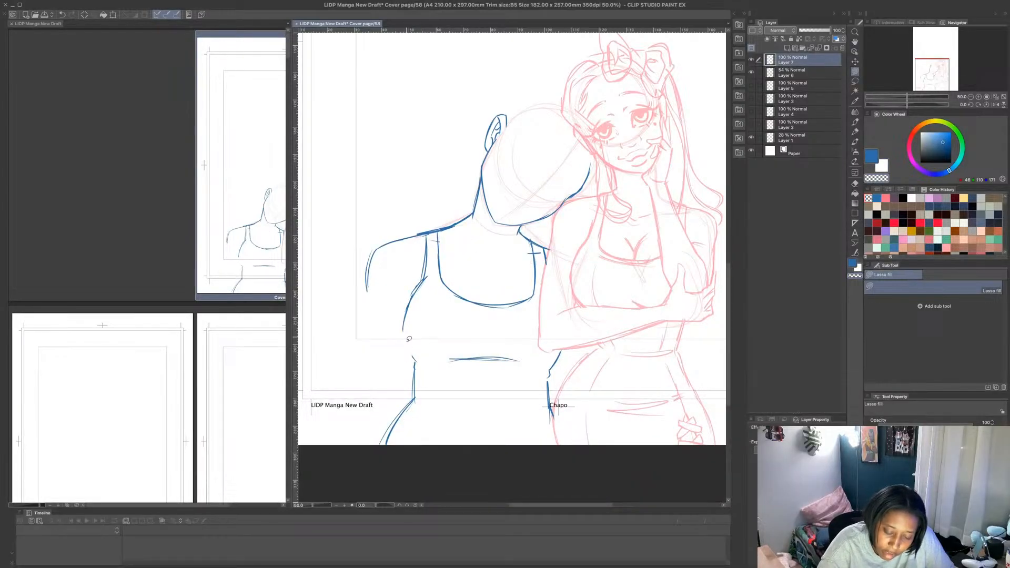
mouse_move(423, 279)
mouse_down()
mouse_move(407, 343)
mouse_move(416, 281)
mouse_up()
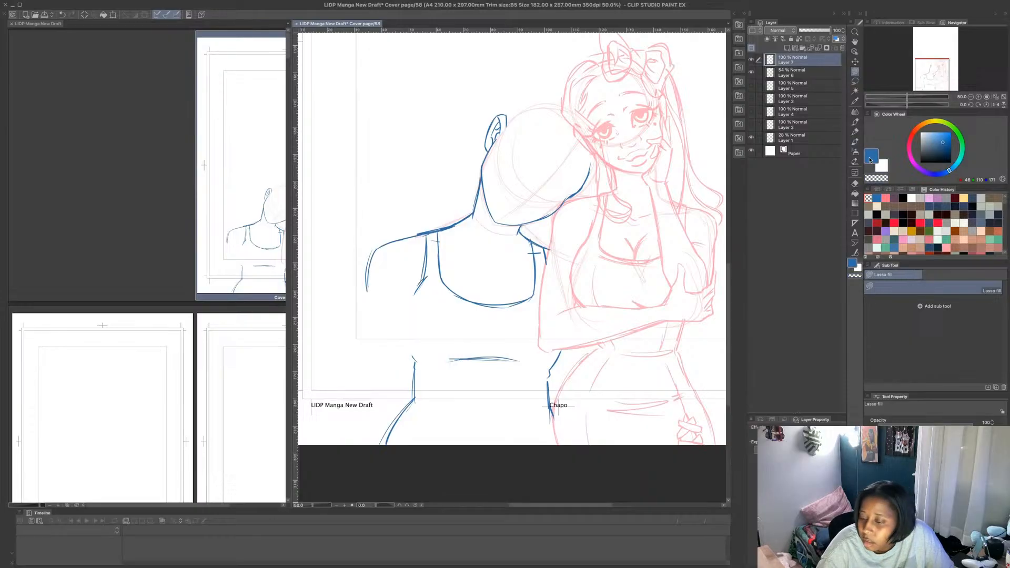
- Redraw the second figure's torso side from the armpit to the waist with a slimmer curve using the MB Fine Line brush
click(855, 123)
drag(410, 344, 415, 361)
drag(408, 311, 413, 355)
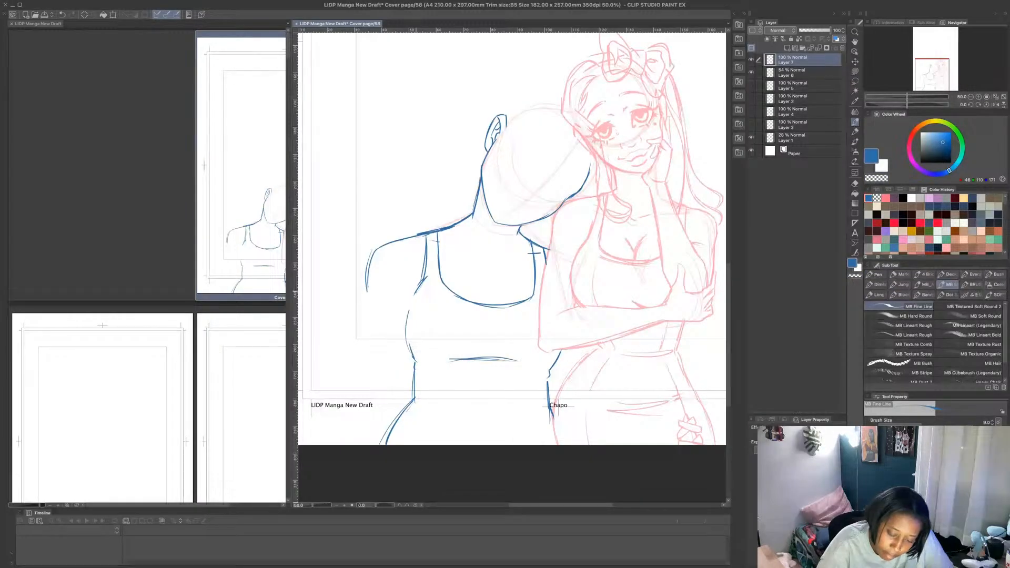
mouse_move(424, 282)
mouse_down()
mouse_move(408, 322)
mouse_move(410, 368)
mouse_up()
drag(422, 284, 404, 335)
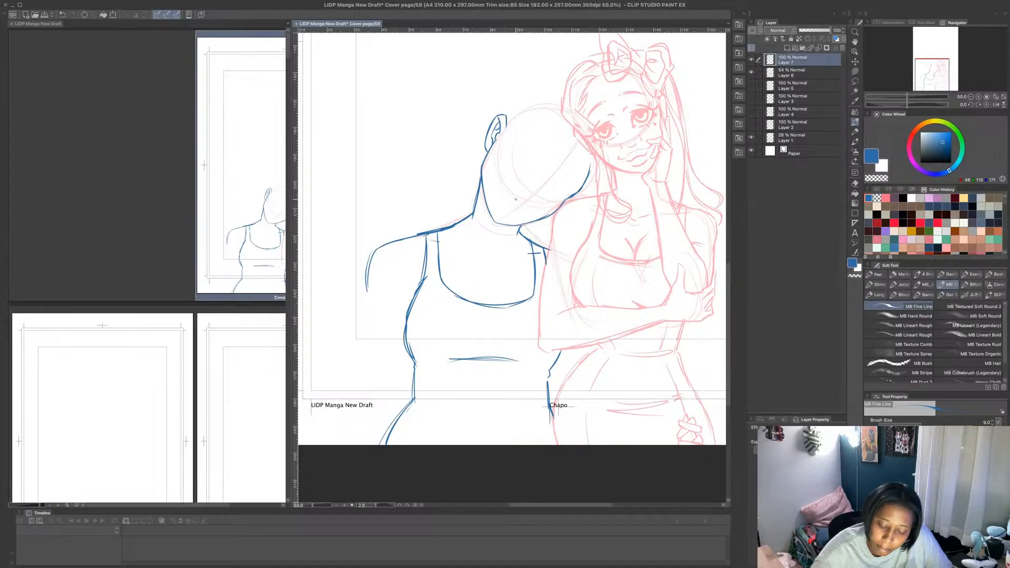
- Add a ribbed inner collar below the neck, crease lines around the scooped neckline, and a hem closing off the sleeve
drag(456, 304, 509, 307)
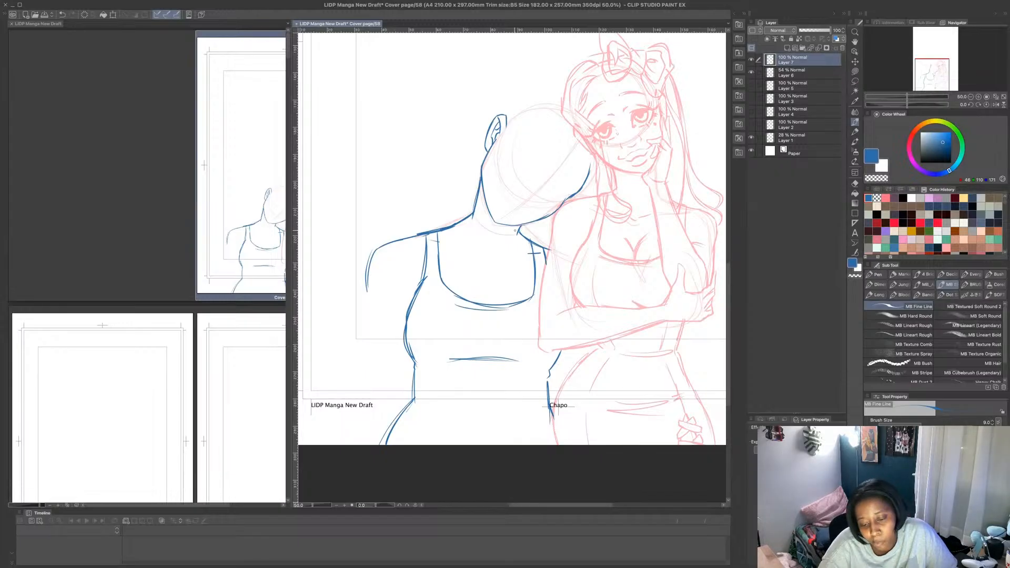
mouse_move(457, 228)
mouse_down()
mouse_move(529, 245)
mouse_move(487, 252)
mouse_move(459, 237)
mouse_up()
mouse_move(451, 227)
mouse_down()
mouse_move(456, 239)
mouse_move(531, 248)
mouse_up()
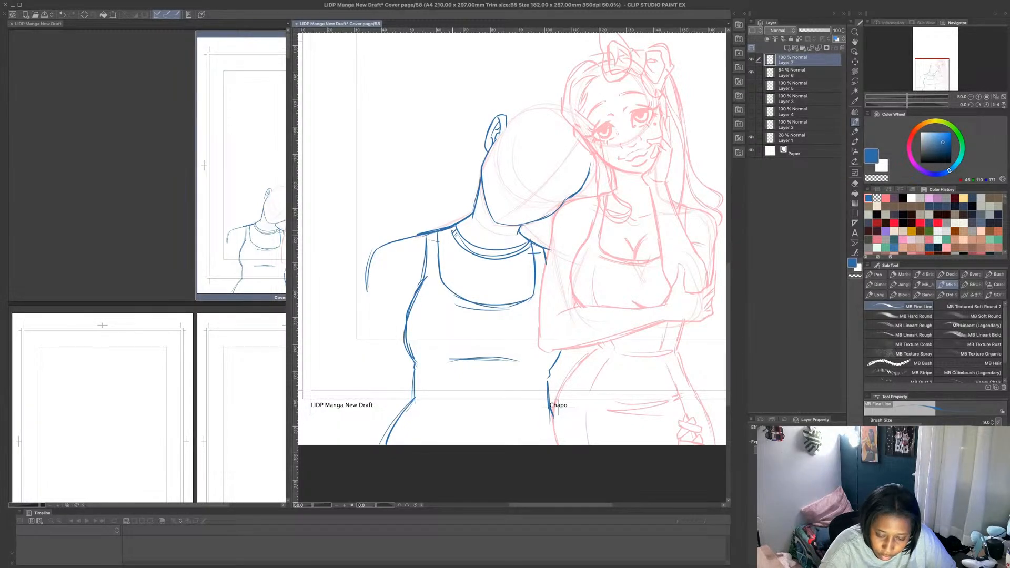
drag(518, 279, 478, 278)
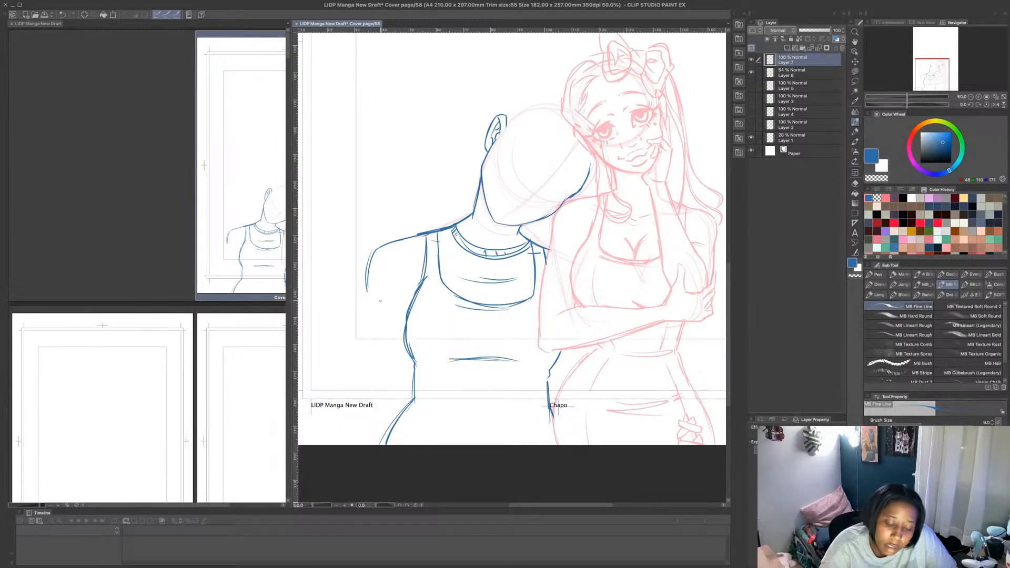
drag(366, 290, 404, 309)
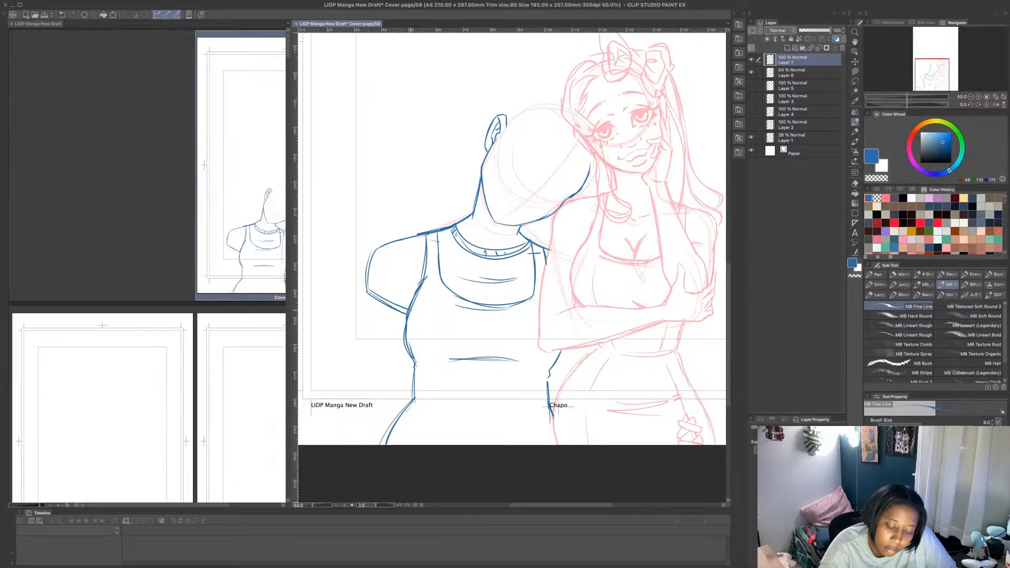
drag(451, 242, 479, 260)
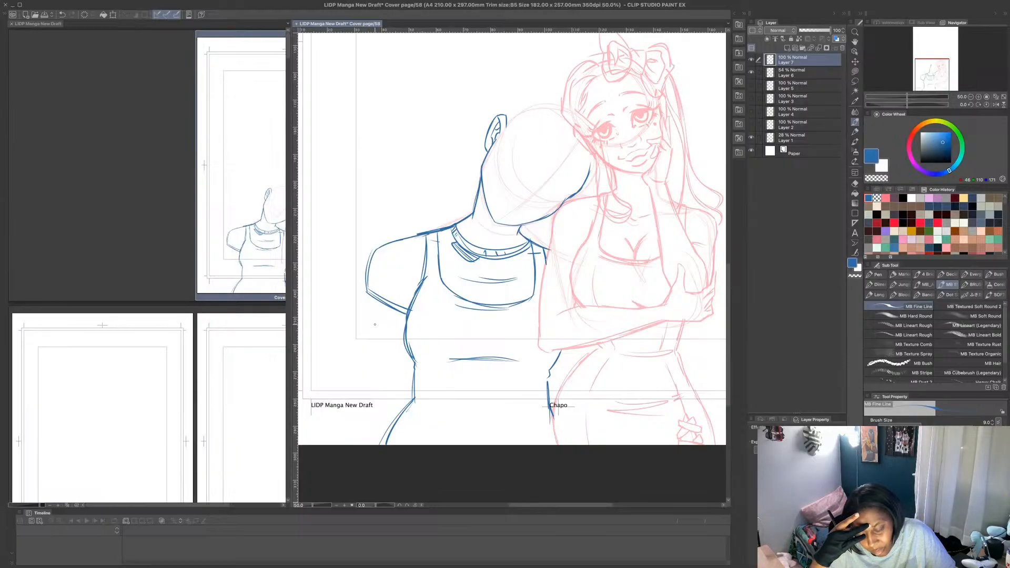
- Erase the second figure's outer shoulder, sleeve and hem outside the armhole using a transparent Lasso fill
click(855, 71)
click(876, 179)
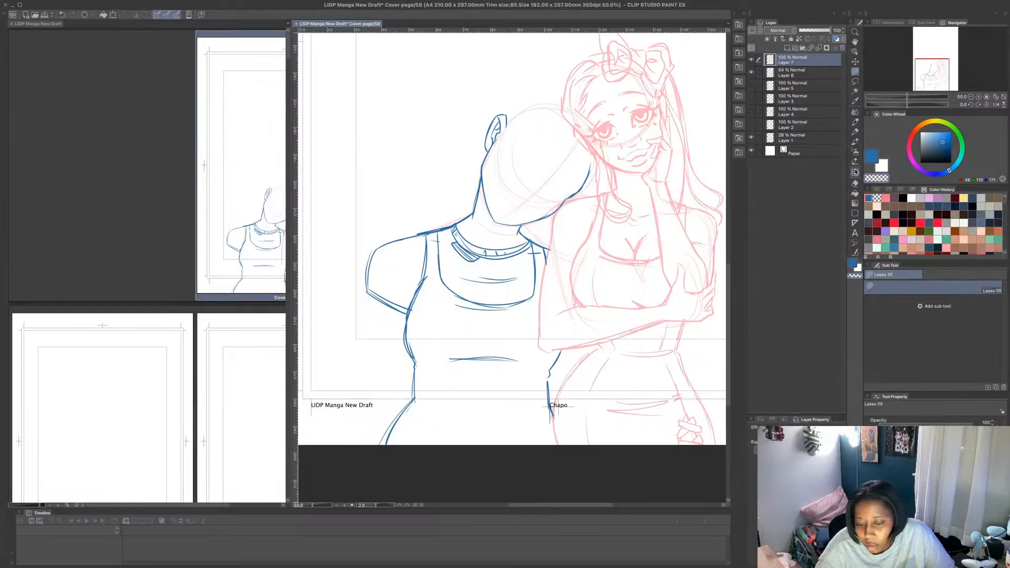
mouse_move(427, 229)
mouse_down()
mouse_move(414, 282)
mouse_move(374, 324)
mouse_move(427, 225)
mouse_up()
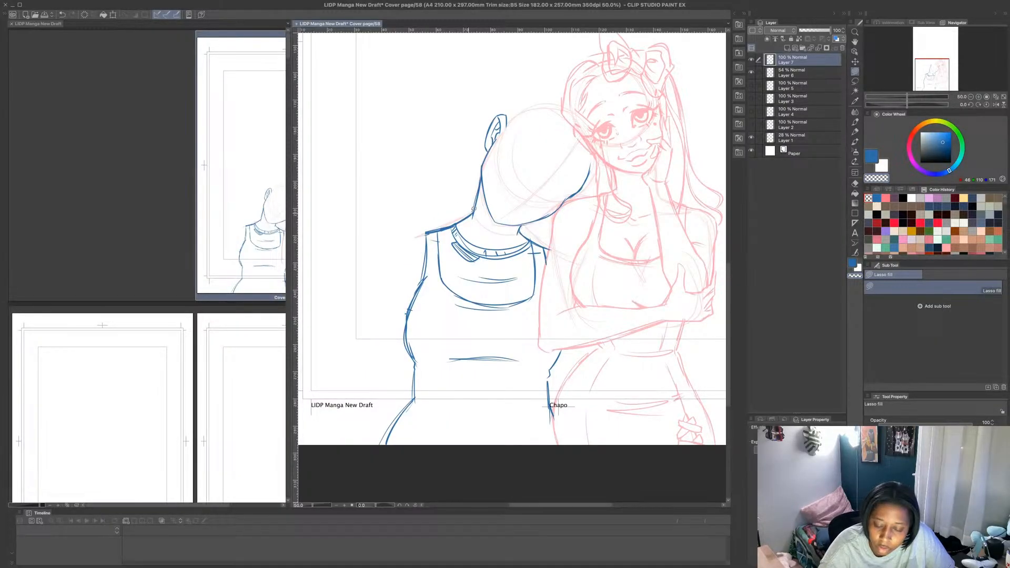
- Sketch the second figure's raised hand beside the ear, with bent fingers and thumb, using the MB Fine Line brush in blue
click(871, 155)
click(855, 121)
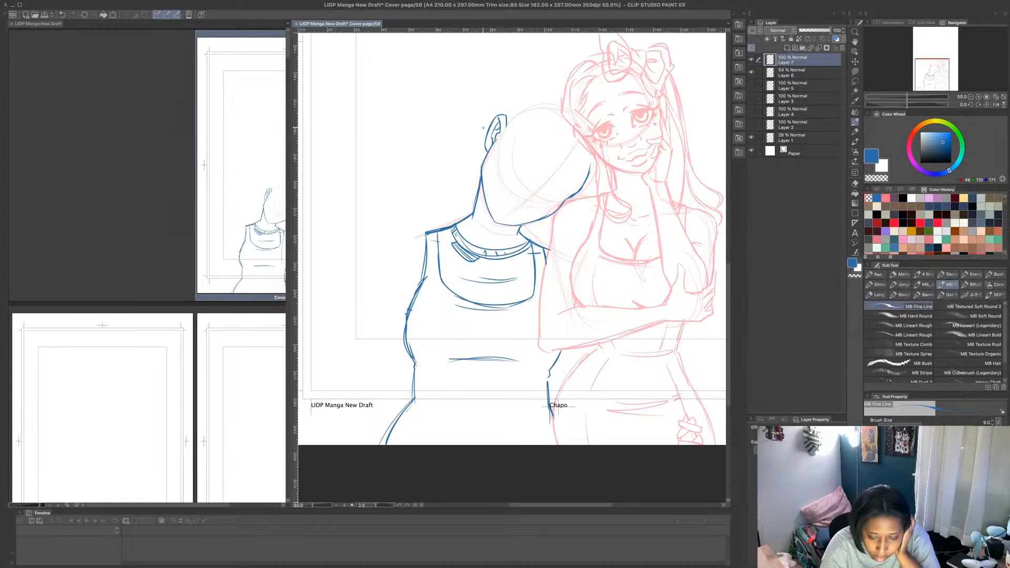
drag(461, 127, 481, 128)
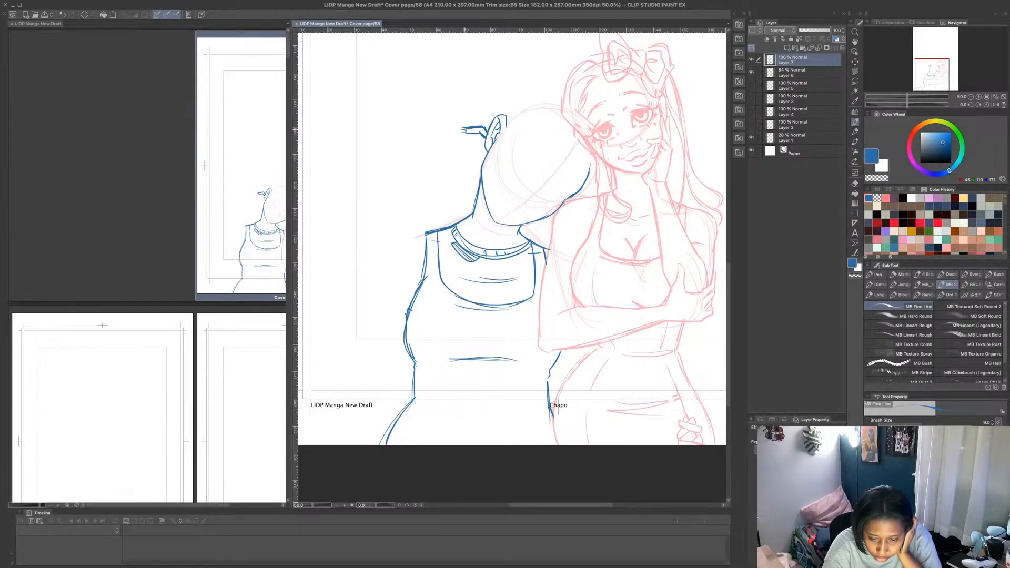
drag(463, 131, 434, 150)
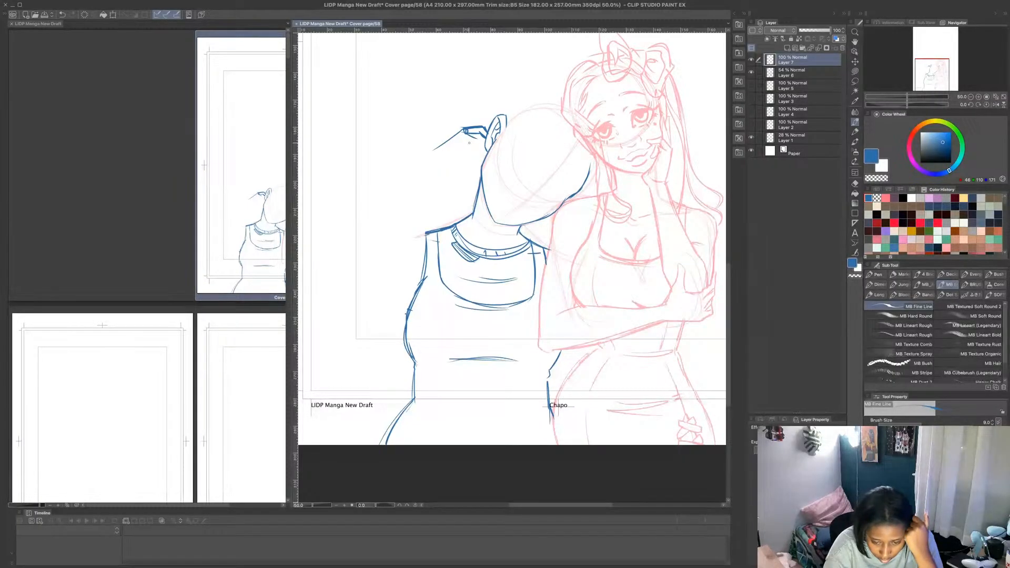
drag(467, 152, 479, 156)
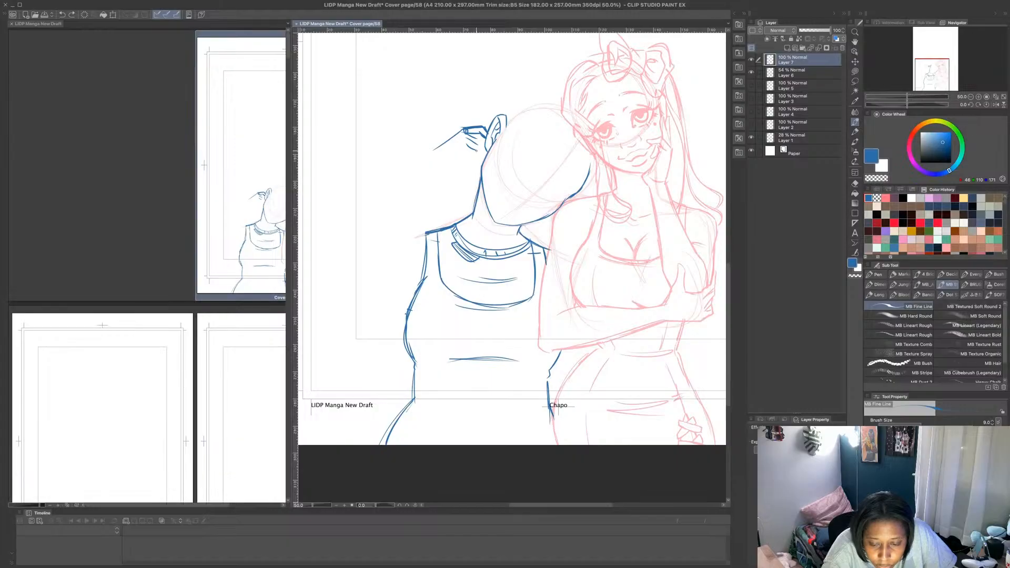
mouse_move(477, 150)
mouse_down()
mouse_move(462, 159)
mouse_move(472, 154)
mouse_up()
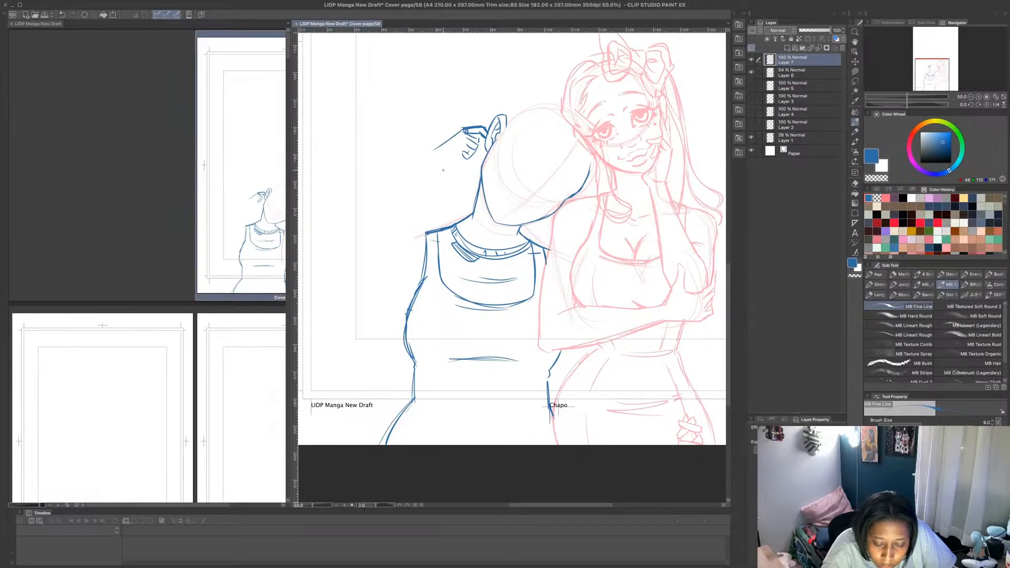
- Try sketching the raised arm from the wrist down to a low elbow, then back up to the shoulder and armpit
mouse_move(433, 150)
mouse_down()
mouse_move(461, 168)
mouse_move(421, 163)
mouse_move(361, 227)
mouse_up()
drag(419, 167, 366, 229)
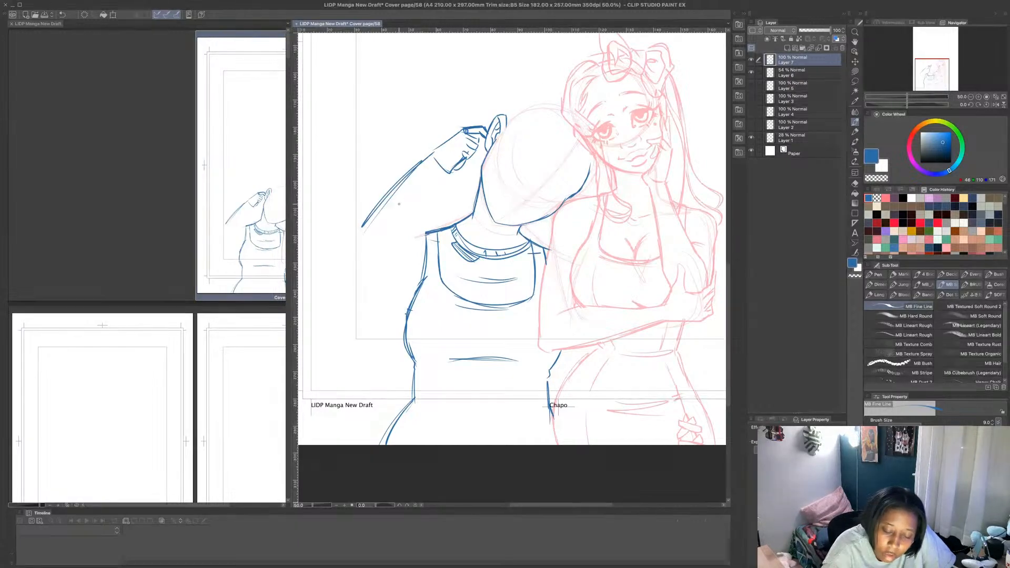
mouse_move(440, 167)
mouse_down()
mouse_move(411, 203)
mouse_move(419, 190)
mouse_move(398, 273)
mouse_move(381, 278)
mouse_move(364, 264)
mouse_move(359, 236)
mouse_move(369, 278)
mouse_up()
mouse_move(360, 230)
mouse_down()
mouse_move(365, 276)
mouse_move(381, 285)
mouse_move(398, 270)
mouse_up()
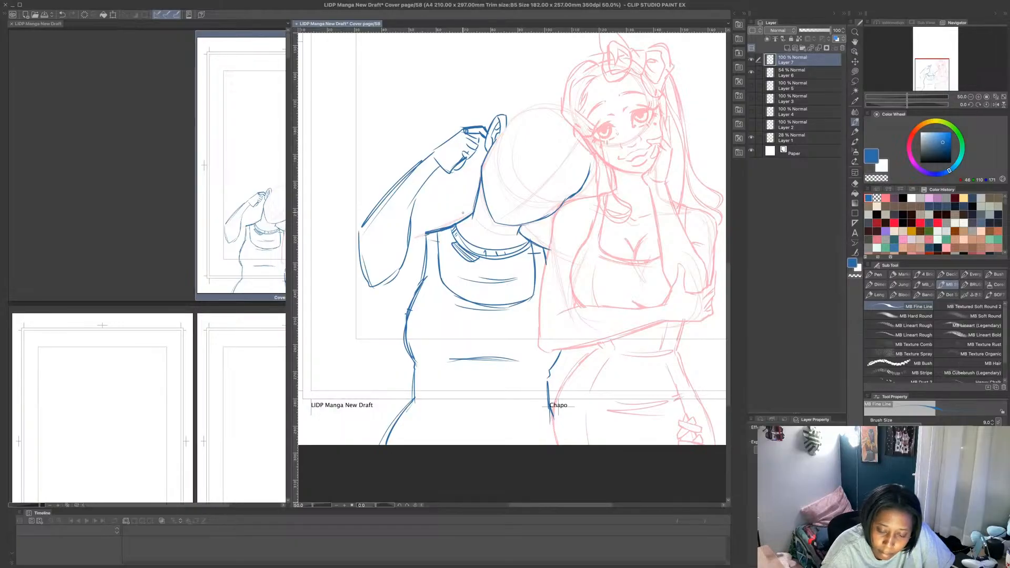
drag(441, 225, 421, 228)
drag(376, 290, 423, 280)
drag(424, 228, 409, 235)
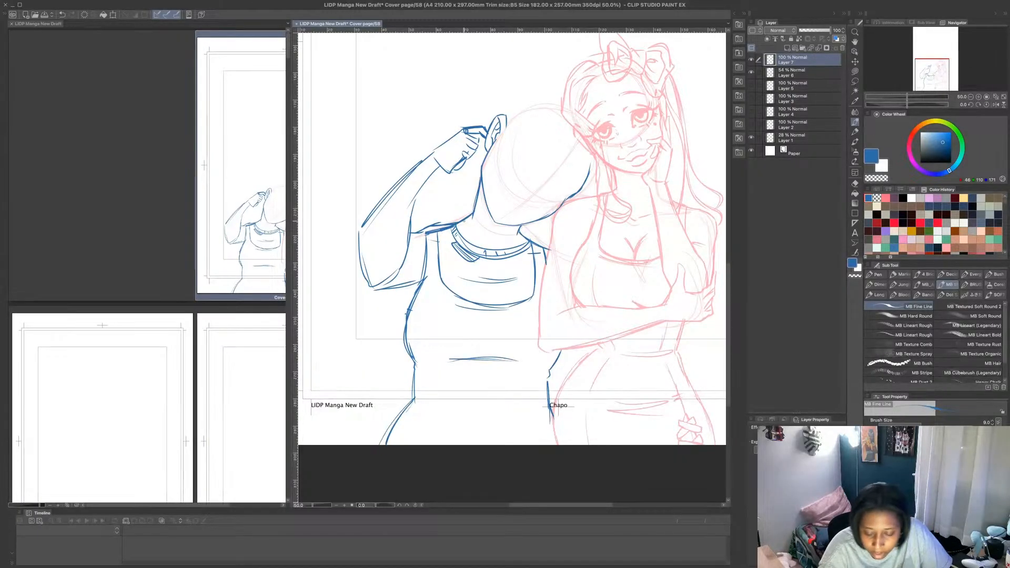
- Undo the raised arm's strokes back to the hand and wrist
key(ctrl+z)
key(ctrl+z)
key(ctrl+z)
key(ctrl+z)
key(ctrl+z)
key(ctrl+z)
key(ctrl+z)
key(ctrl+z)
key(ctrl+z)
key(ctrl+z)
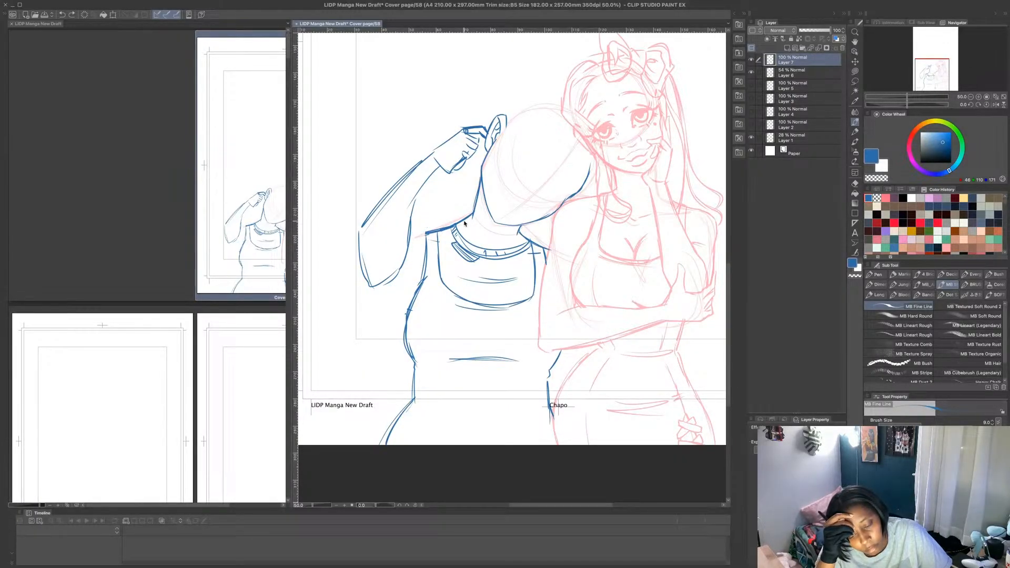
key(ctrl+z)
key(ctrl+z)
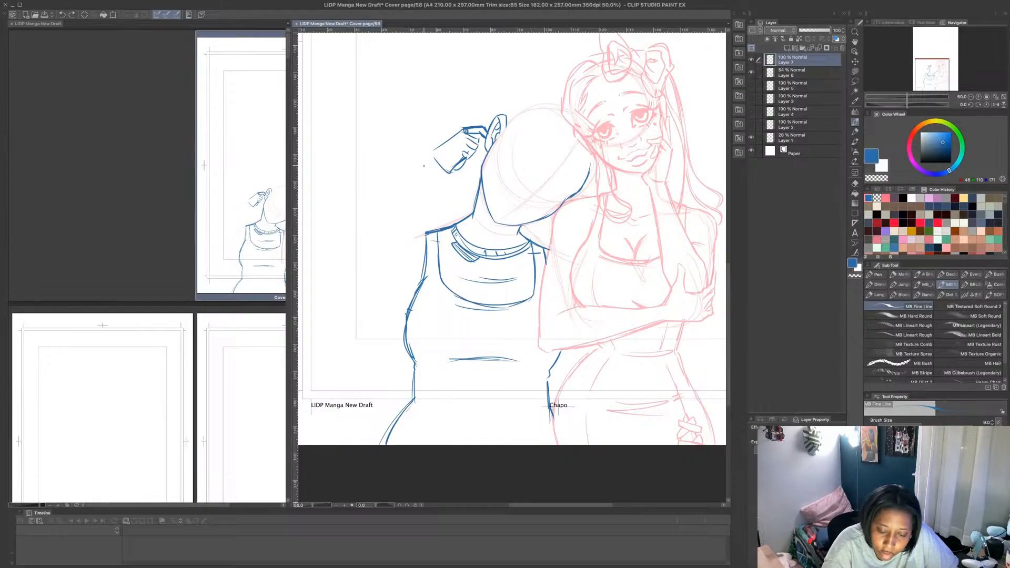
- Try a longer forearm with the elbow further out, closed by an underside line to the armpit and a shoulder line
mouse_move(435, 150)
mouse_down()
mouse_move(366, 214)
mouse_move(388, 180)
mouse_move(349, 235)
mouse_move(352, 227)
mouse_move(360, 281)
mouse_move(397, 261)
mouse_move(415, 200)
mouse_up()
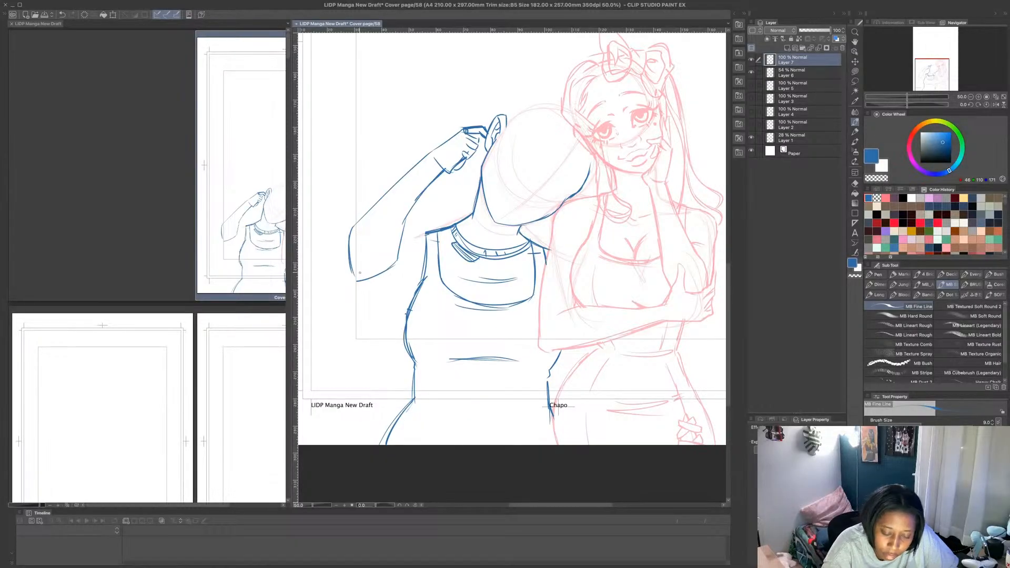
drag(360, 280, 423, 287)
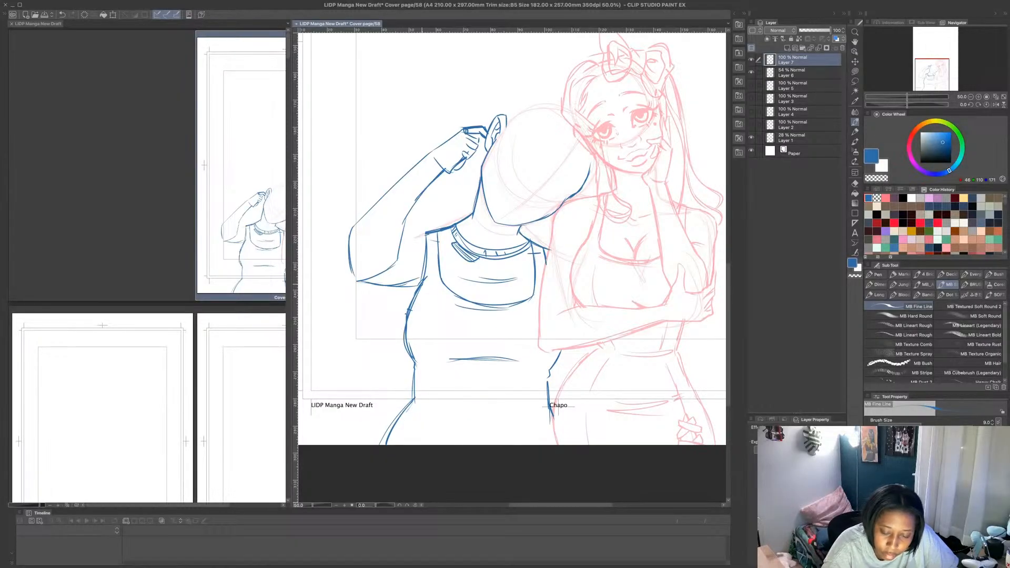
mouse_move(370, 237)
mouse_down()
mouse_move(407, 235)
mouse_move(394, 230)
mouse_move(490, 195)
mouse_move(456, 219)
mouse_move(396, 232)
mouse_up()
- Undo the longer arm and shoulder strokes, keeping only the hand beside the ear
key(super+z)
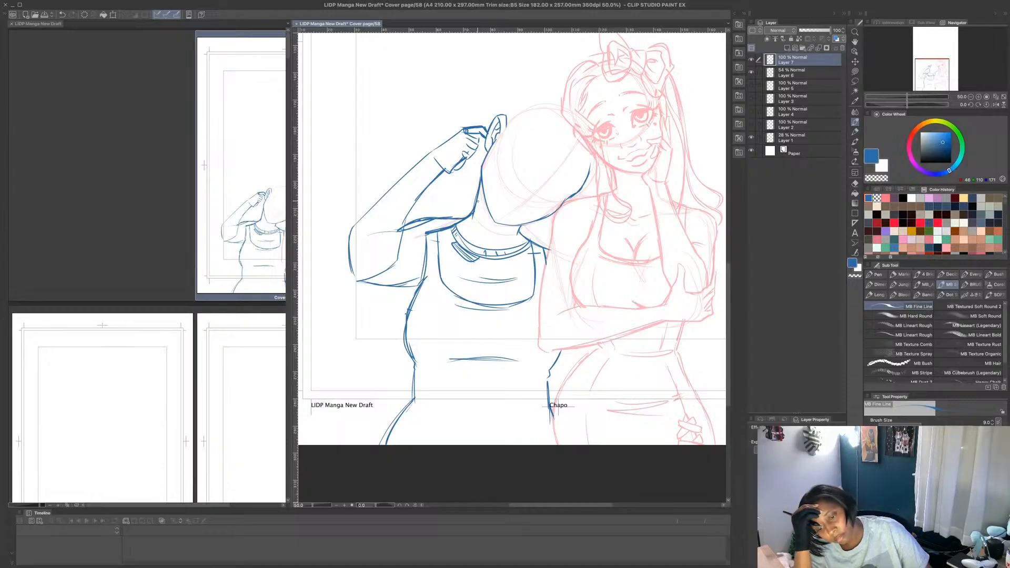
key(super+z)
key(super+z)
key(super+z)
key(super+z)
key(super+z)
key(super+z)
key(super+z)
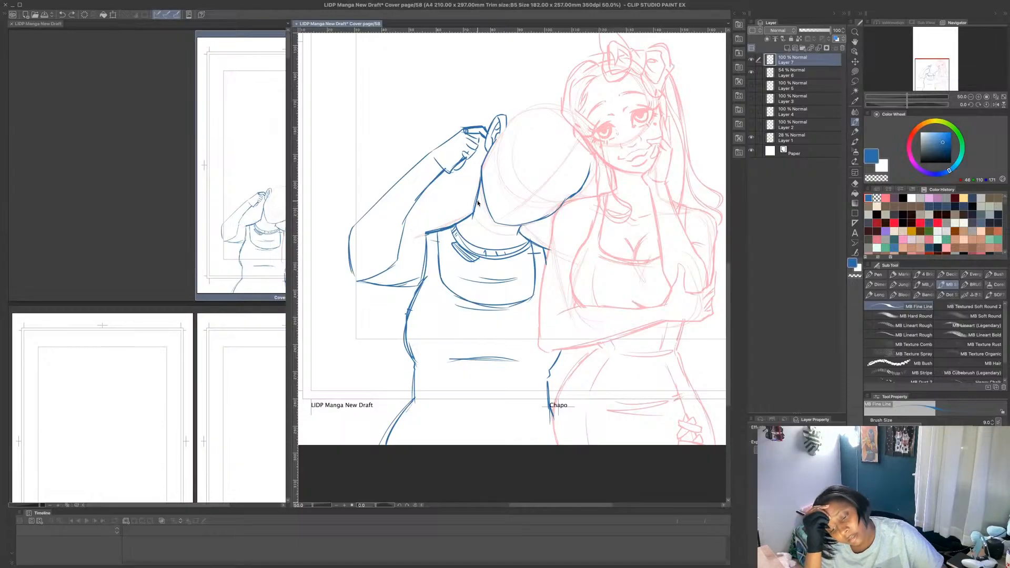
key(super+z)
key(super+z)
key(super+z)
key(super+z)
key(super+z)
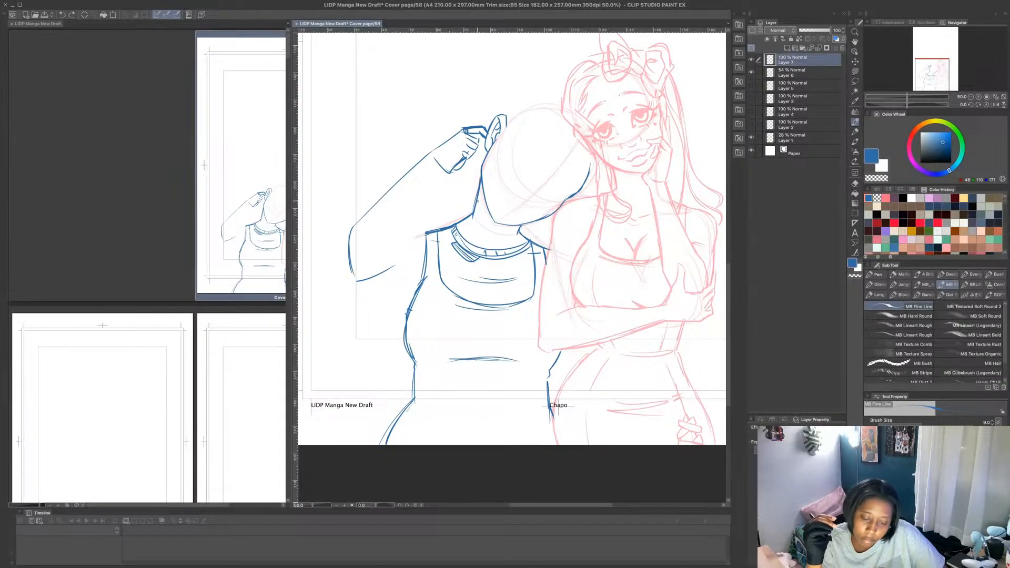
key(super+z)
key(super+z)
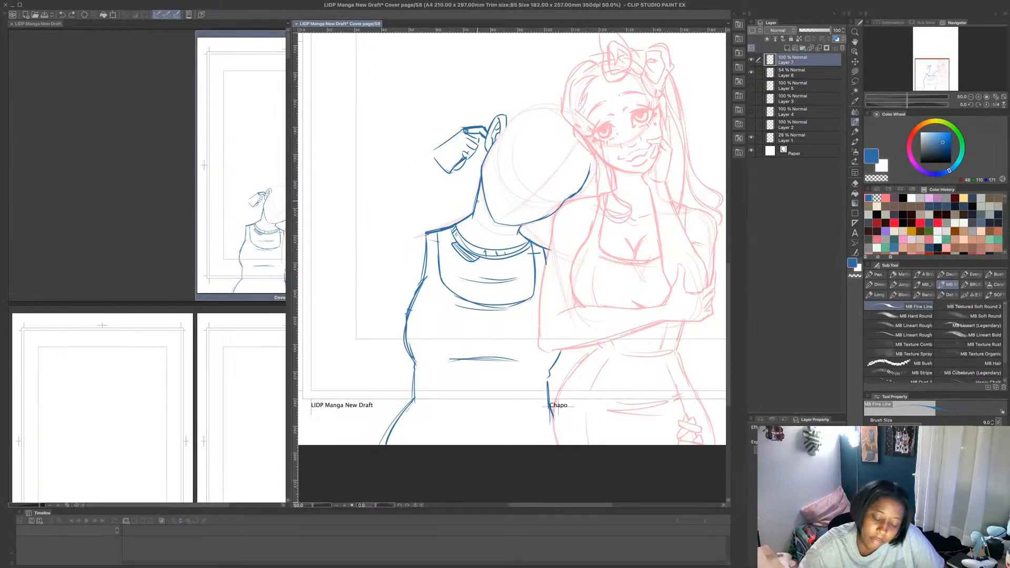
- Sketch the upper arm stretching outward from the shoulder to a pointed elbow, with its underside running back into the armpit
drag(453, 227, 384, 212)
mouse_move(407, 271)
mouse_down()
mouse_move(420, 282)
mouse_move(327, 215)
mouse_move(349, 196)
mouse_move(391, 212)
mouse_move(359, 240)
mouse_move(396, 220)
mouse_up()
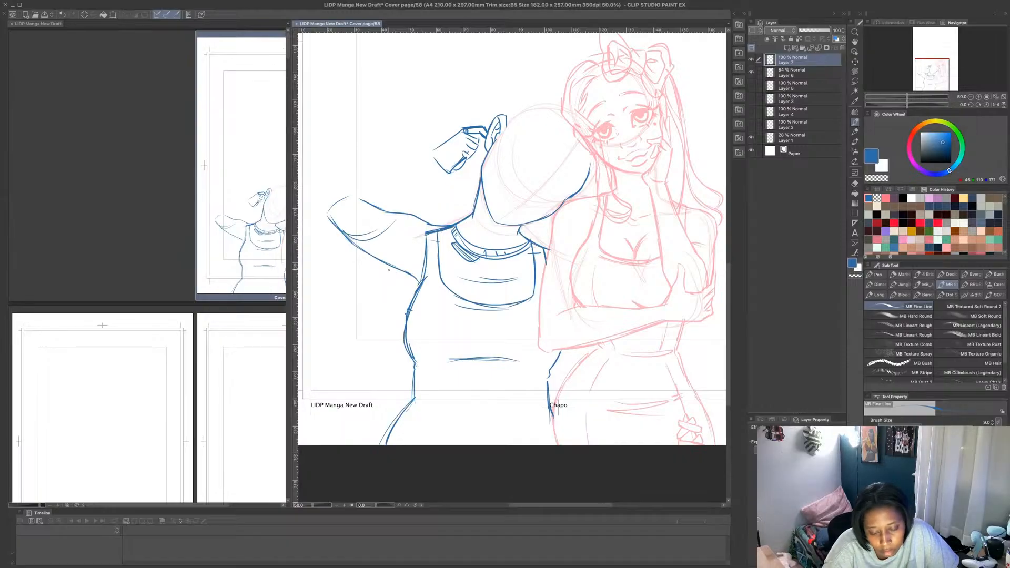
mouse_move(383, 264)
mouse_down()
mouse_move(408, 290)
mouse_move(406, 309)
mouse_up()
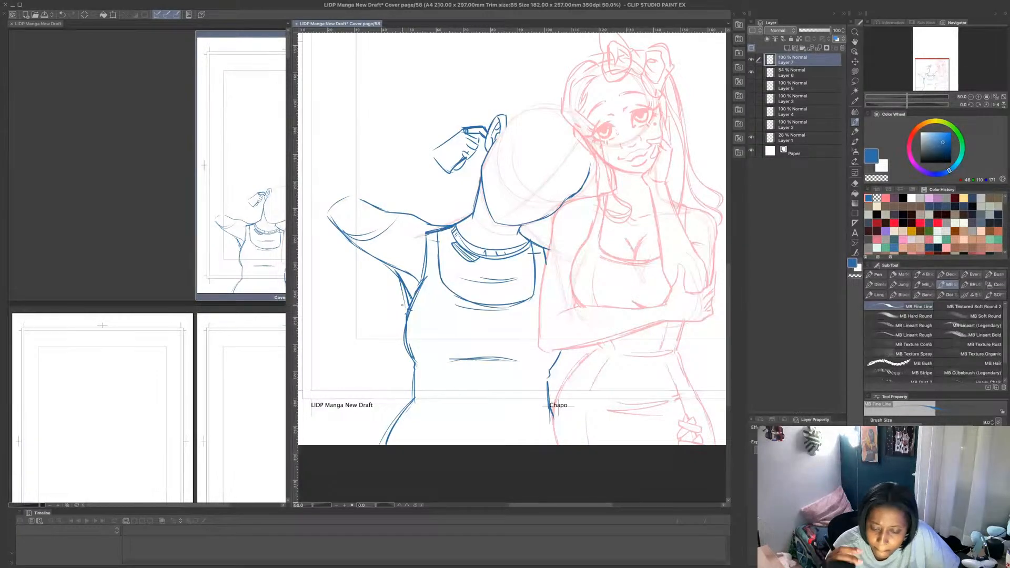
- Draw both outlines of the forearm from the outstretched elbow up to the wrist, redoing the strokes that miss
mouse_move(325, 212)
mouse_down()
mouse_move(428, 149)
mouse_move(411, 160)
mouse_move(433, 156)
mouse_up()
mouse_move(361, 242)
mouse_down()
mouse_move(415, 187)
mouse_move(448, 171)
mouse_up()
drag(413, 188, 446, 169)
key(ctrl+z)
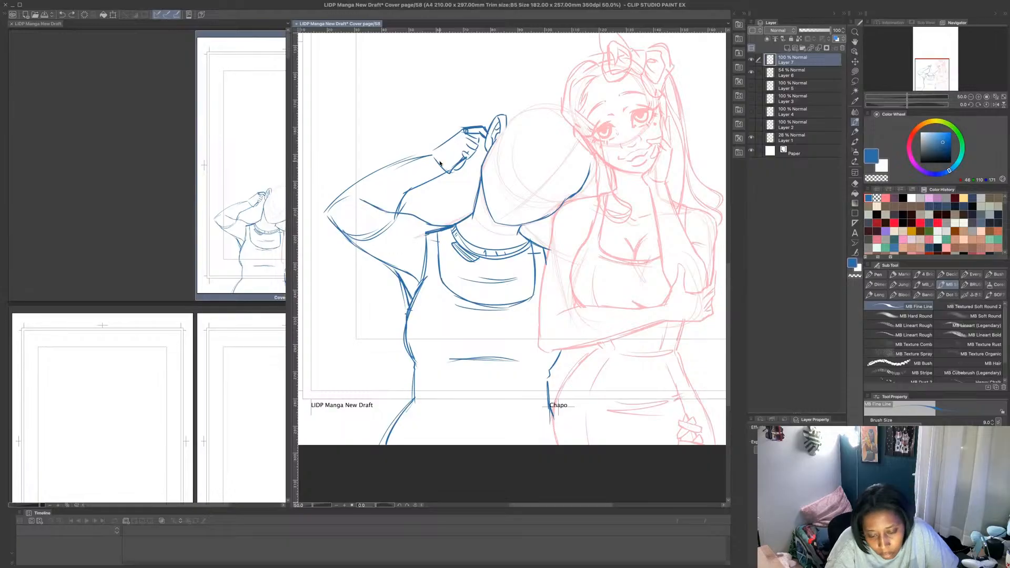
key(ctrl+z)
mouse_move(403, 195)
mouse_down()
mouse_move(439, 167)
mouse_move(375, 179)
mouse_move(332, 227)
mouse_up()
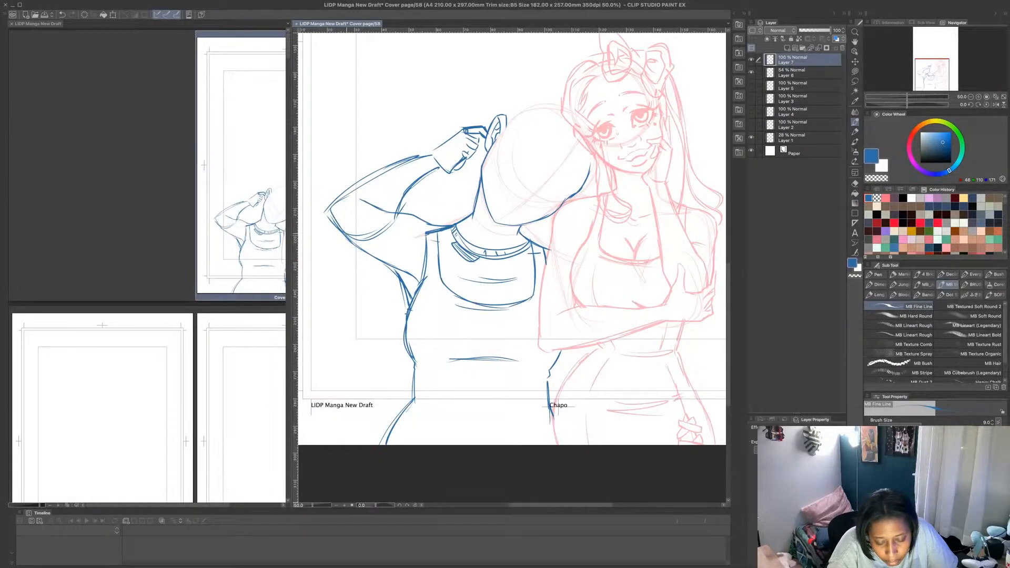
- Erase the overlapping construction lines inside the bent elbow using a transparent Lasso fill
click(855, 72)
click(874, 178)
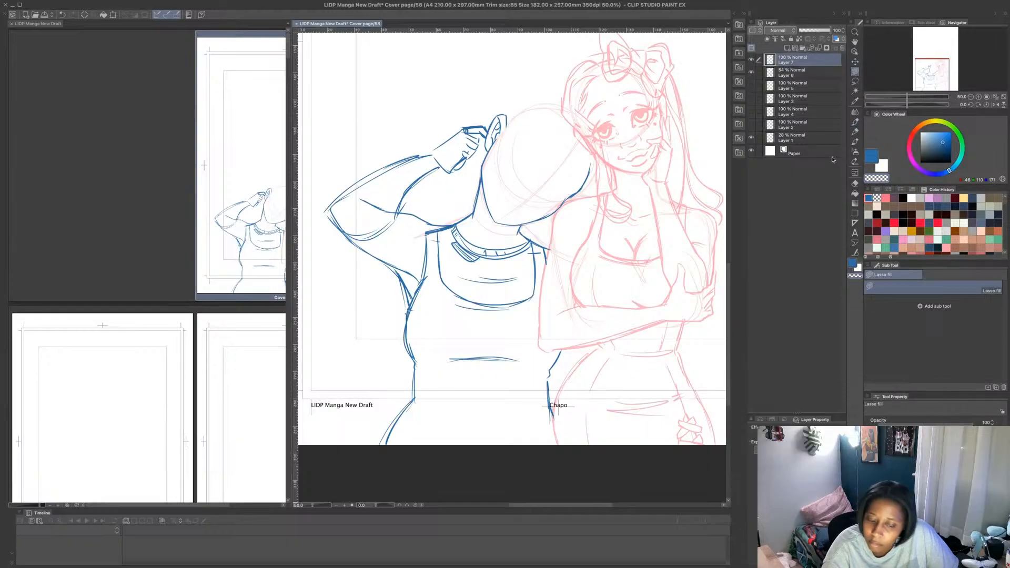
mouse_move(388, 200)
mouse_down()
mouse_move(378, 233)
mouse_move(343, 226)
mouse_move(345, 215)
mouse_move(508, 149)
mouse_move(482, 181)
mouse_move(355, 218)
mouse_move(402, 212)
mouse_move(385, 260)
mouse_up()
click(872, 156)
click(855, 122)
key(ctrl+z)
key(ctrl+z)
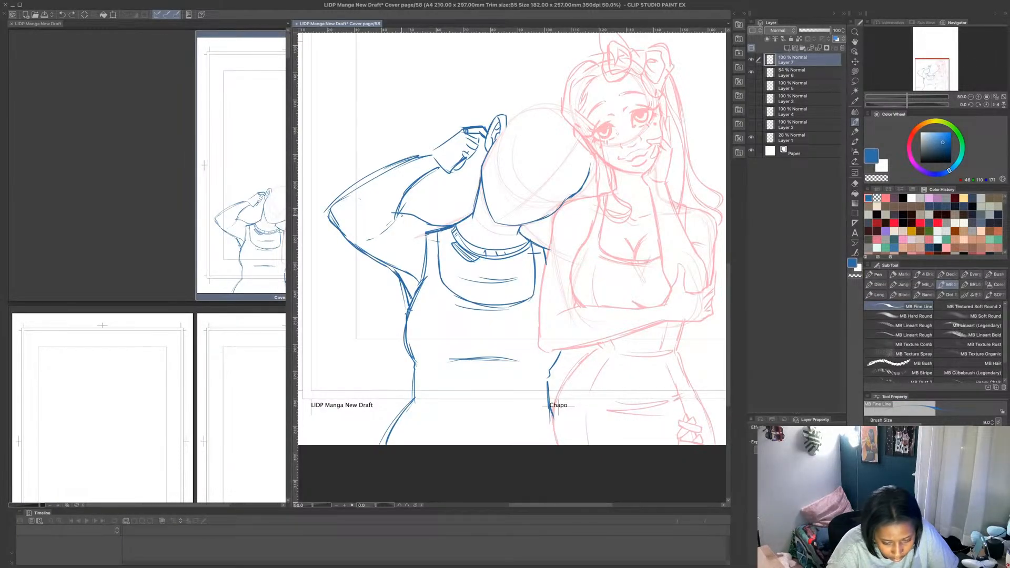
- Draw the inner elbow crease and the sleeve hem lines across the upper arm with the MB Fine Line brush
mouse_move(402, 214)
mouse_down()
mouse_move(394, 250)
mouse_move(370, 236)
mouse_up()
drag(380, 231, 440, 168)
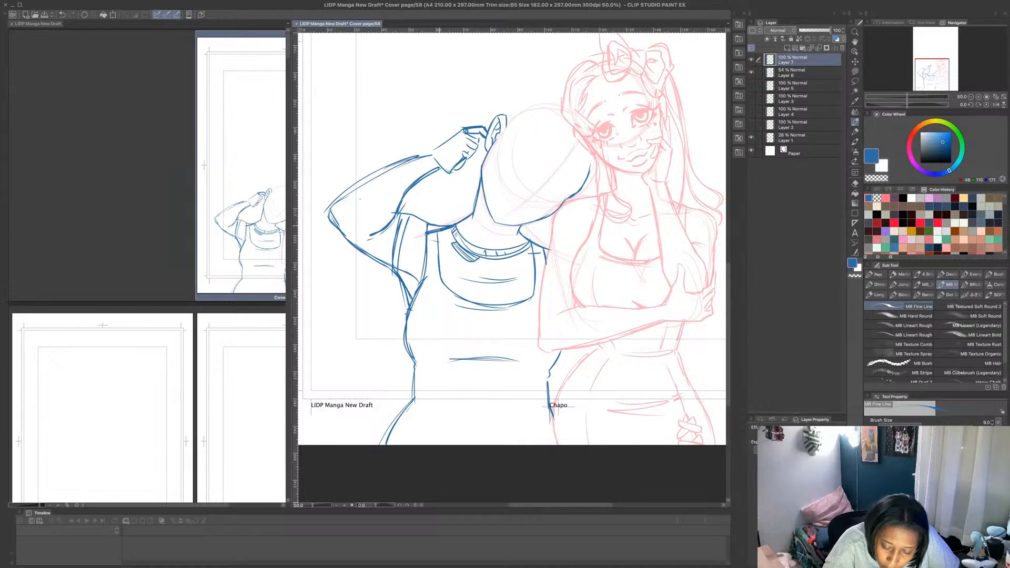
drag(438, 228, 441, 273)
key(ctrl+z)
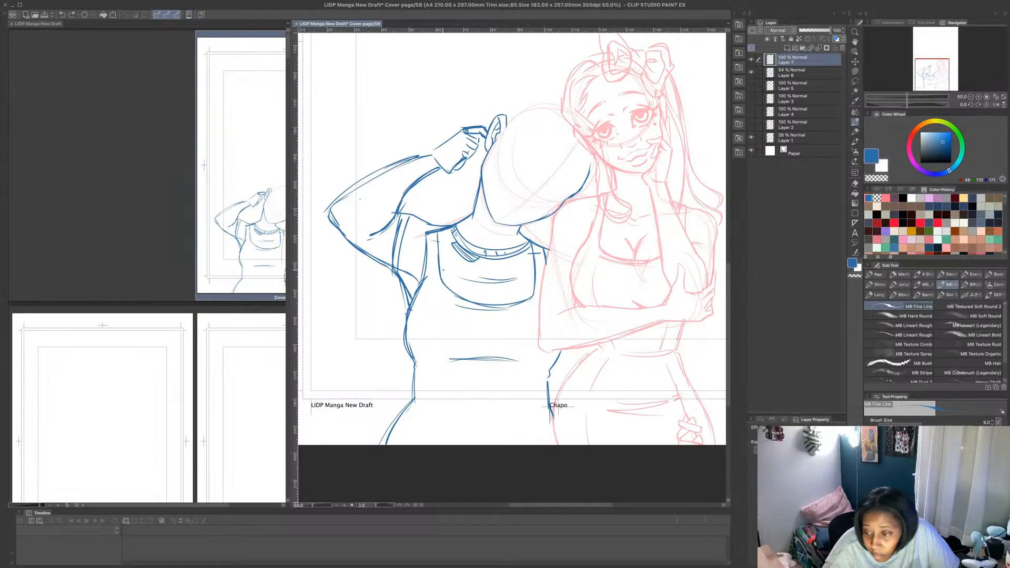
- Erase the old shoulder line, armhole and near side of the scooped neckline using a transparent Lasso fill
click(855, 71)
click(877, 178)
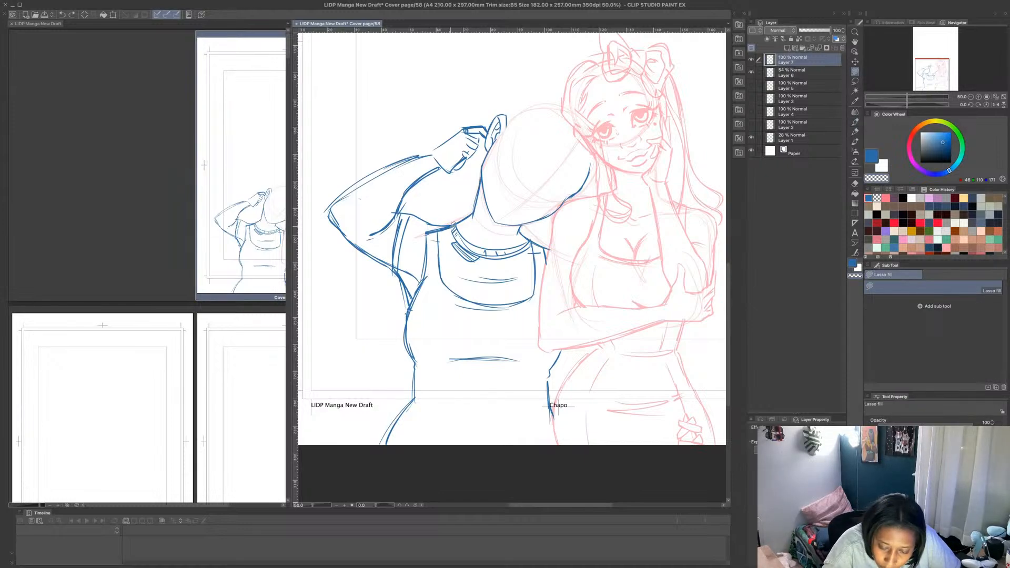
mouse_move(454, 222)
mouse_down()
mouse_move(426, 277)
mouse_move(423, 228)
mouse_move(454, 221)
mouse_up()
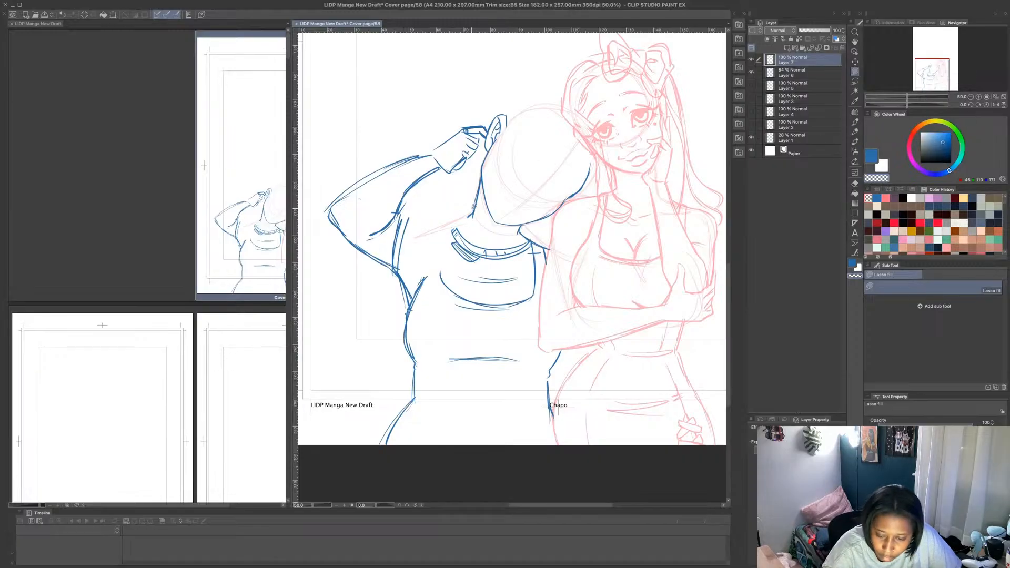
- Redraw the shoulder line from sleeve to neck, the neckline's near side, and a slanted armhole line down to the armpit
click(855, 122)
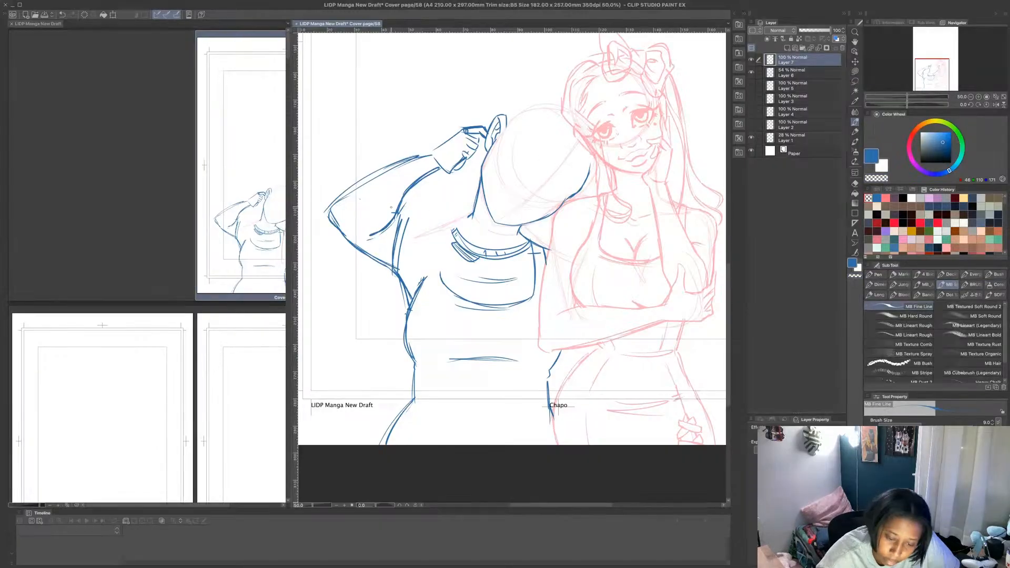
mouse_move(406, 213)
mouse_down()
mouse_move(472, 213)
mouse_move(422, 279)
mouse_move(445, 223)
mouse_move(441, 278)
mouse_up()
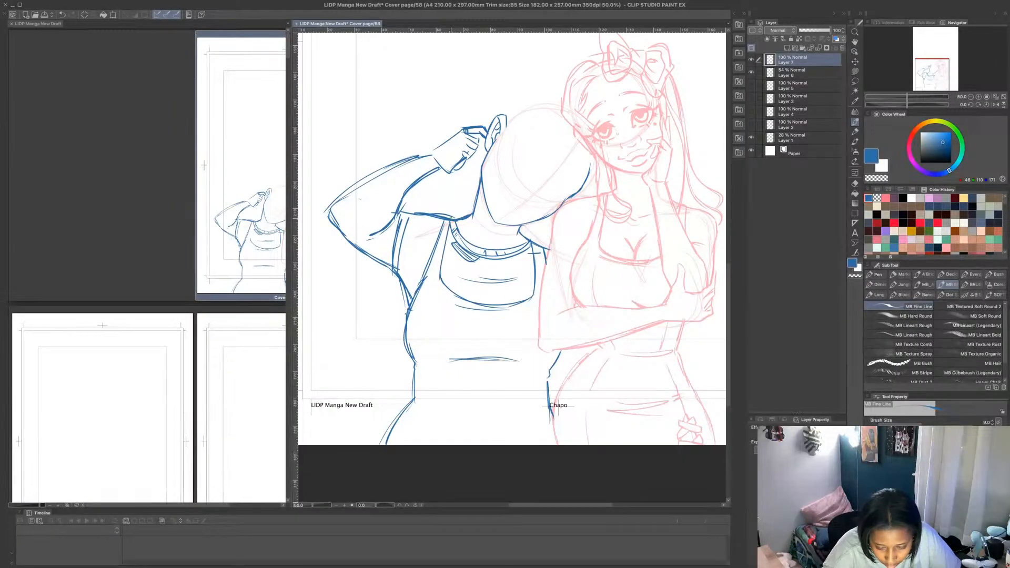
mouse_move(450, 225)
mouse_down()
mouse_move(443, 274)
mouse_move(405, 315)
mouse_move(410, 375)
mouse_move(409, 324)
mouse_up()
- Erase the stray lines below the armpit with a transparent Lasso fill, redraw the torso's side curve, and clean up the far waist line
click(855, 72)
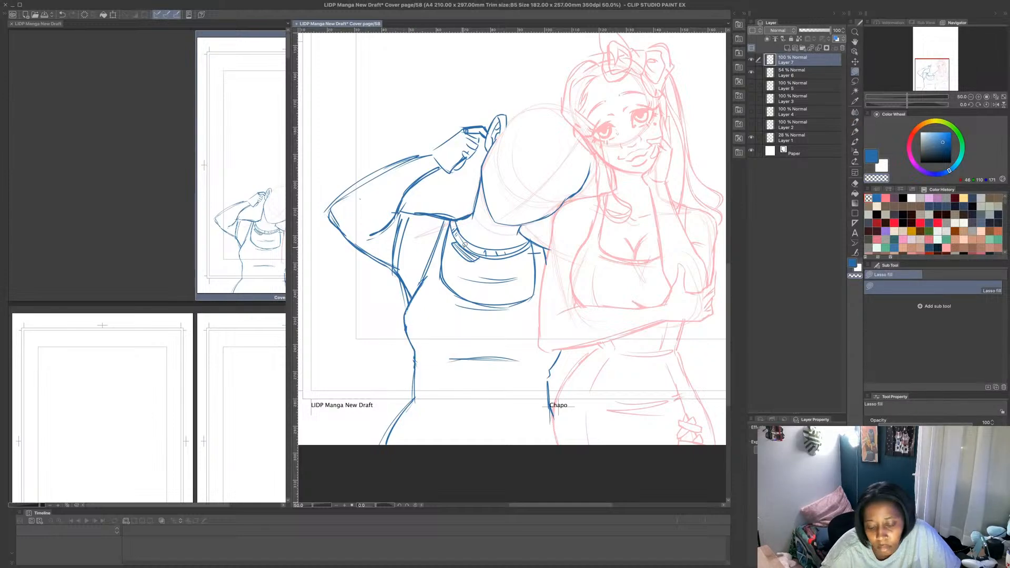
mouse_move(432, 268)
mouse_down()
mouse_move(401, 292)
mouse_move(448, 241)
mouse_move(479, 239)
mouse_move(406, 304)
mouse_move(409, 282)
mouse_move(391, 269)
mouse_move(409, 305)
mouse_up()
click(855, 122)
mouse_move(401, 277)
mouse_down()
mouse_move(411, 295)
mouse_move(431, 263)
mouse_move(403, 323)
mouse_up()
drag(407, 305, 410, 346)
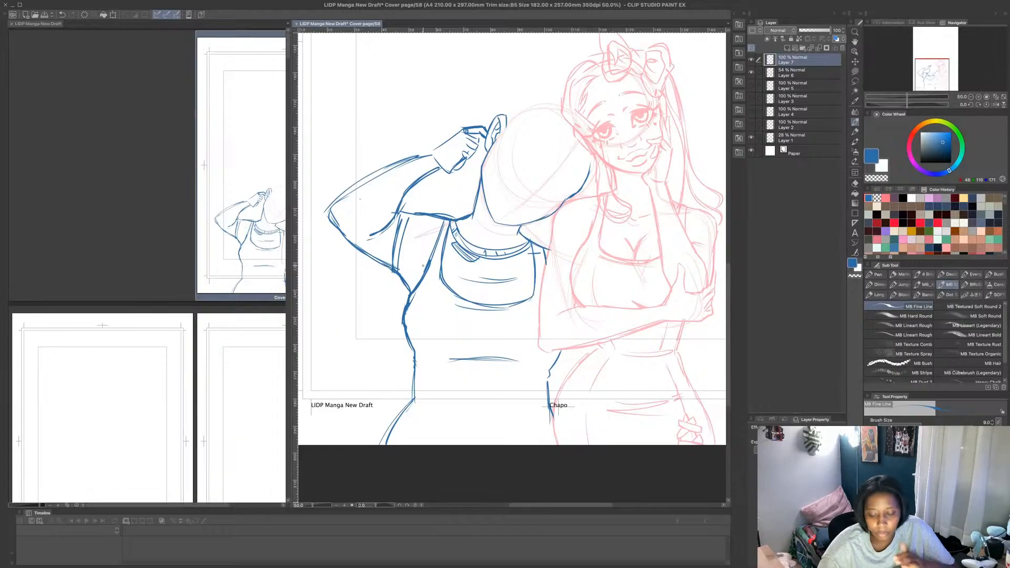
mouse_move(547, 379)
mouse_down()
mouse_move(559, 350)
mouse_move(548, 364)
mouse_up()
click(855, 72)
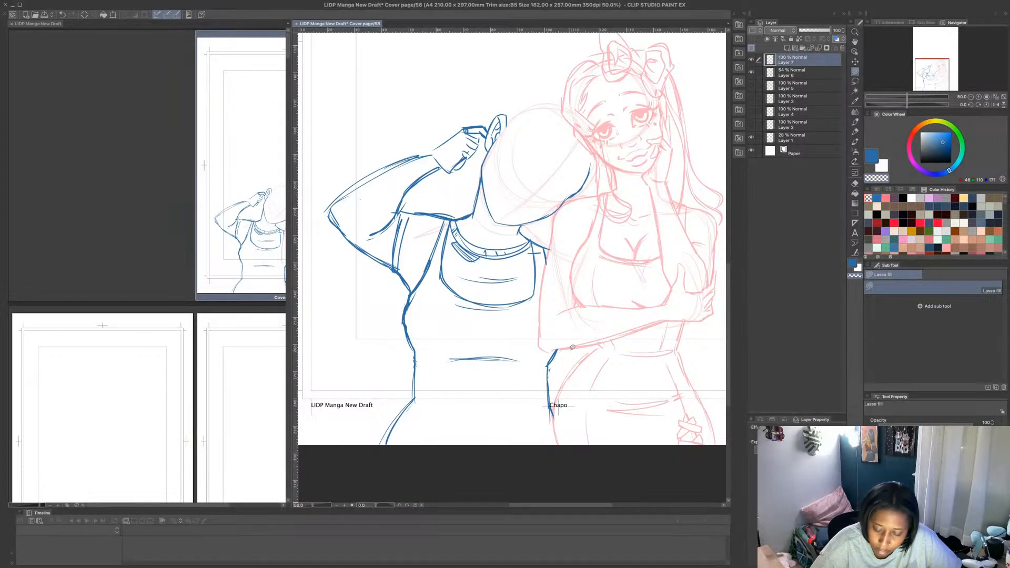
- Draw the second figure's nose and small full lips on the lower face with the MB Fine Line brush
click(855, 122)
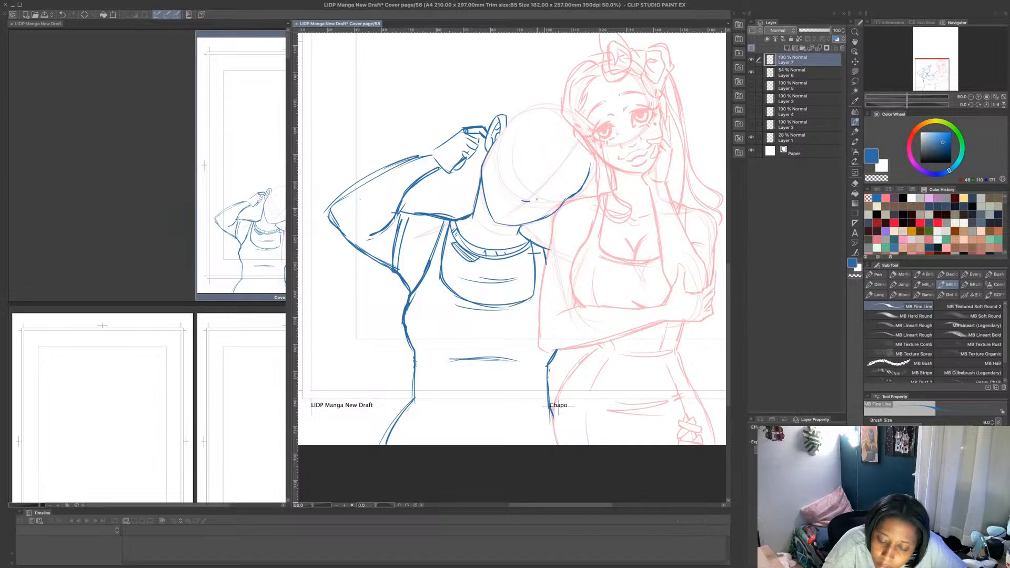
drag(537, 199, 538, 198)
drag(535, 200, 535, 195)
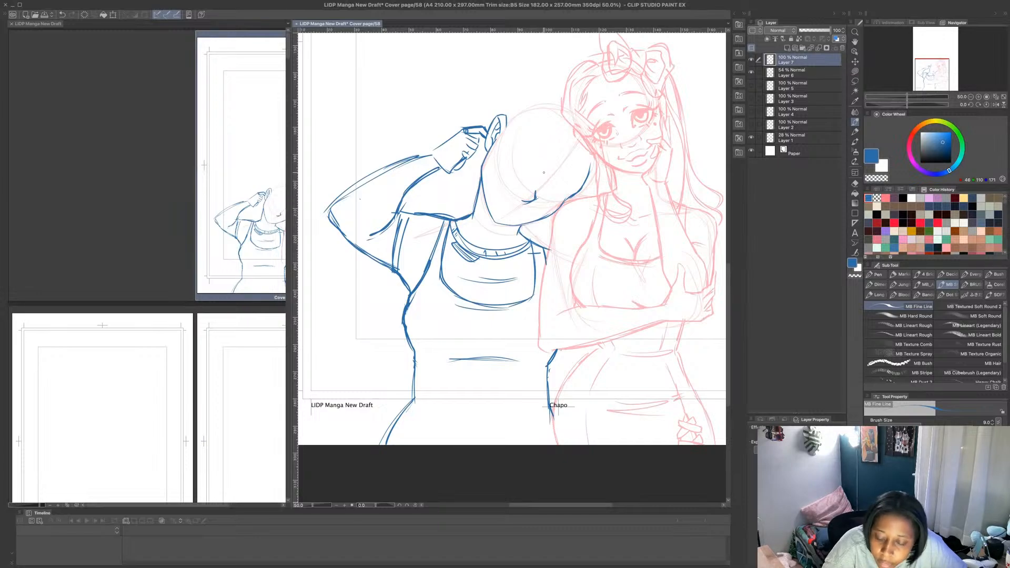
drag(499, 200, 513, 201)
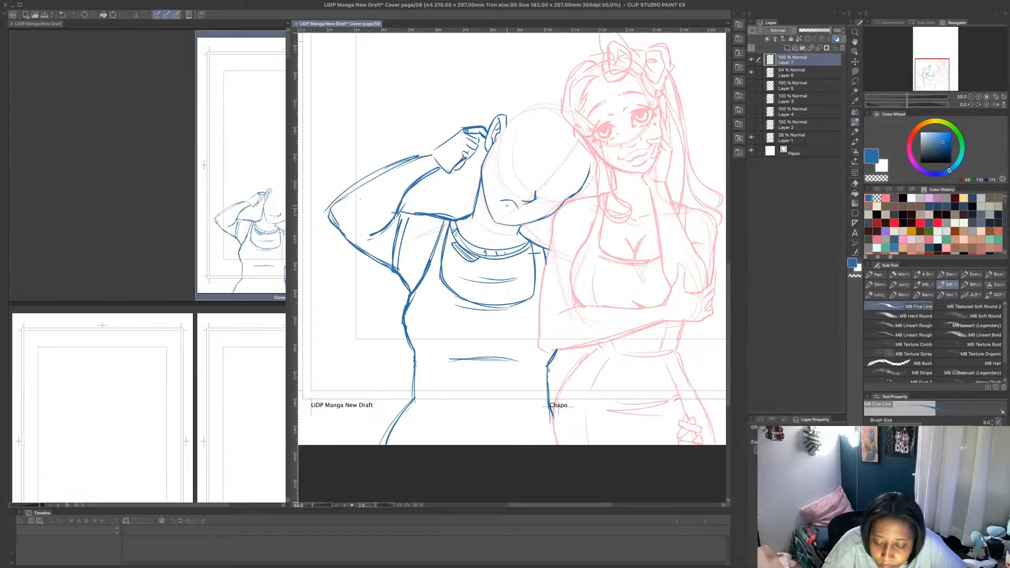
drag(503, 206, 507, 216)
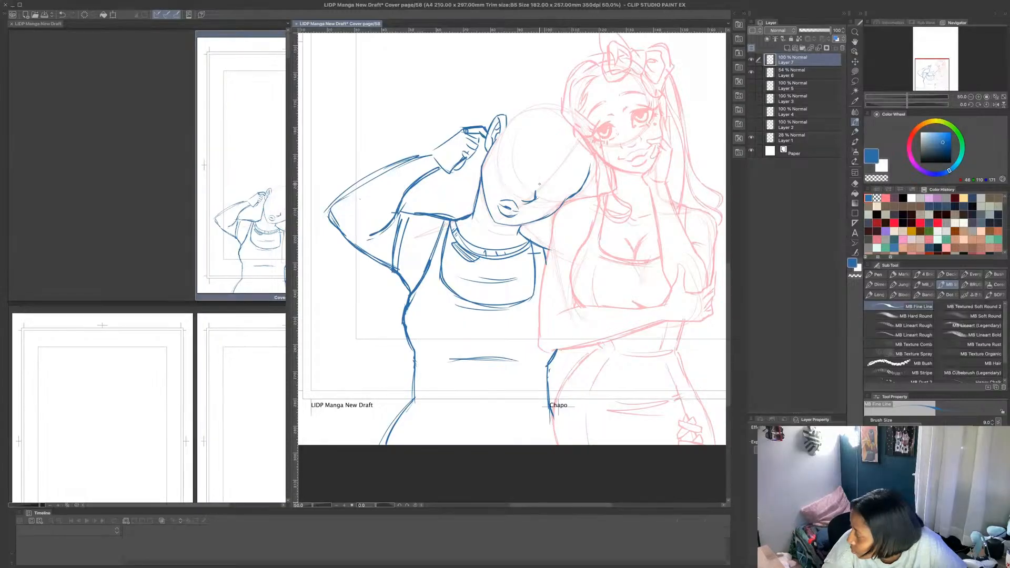
- Draw both of the second figure's eyes with irises, upper lids and lashes, tilted to match the leaning head
mouse_move(538, 181)
mouse_down()
mouse_move(572, 179)
mouse_move(568, 191)
mouse_move(550, 188)
mouse_up()
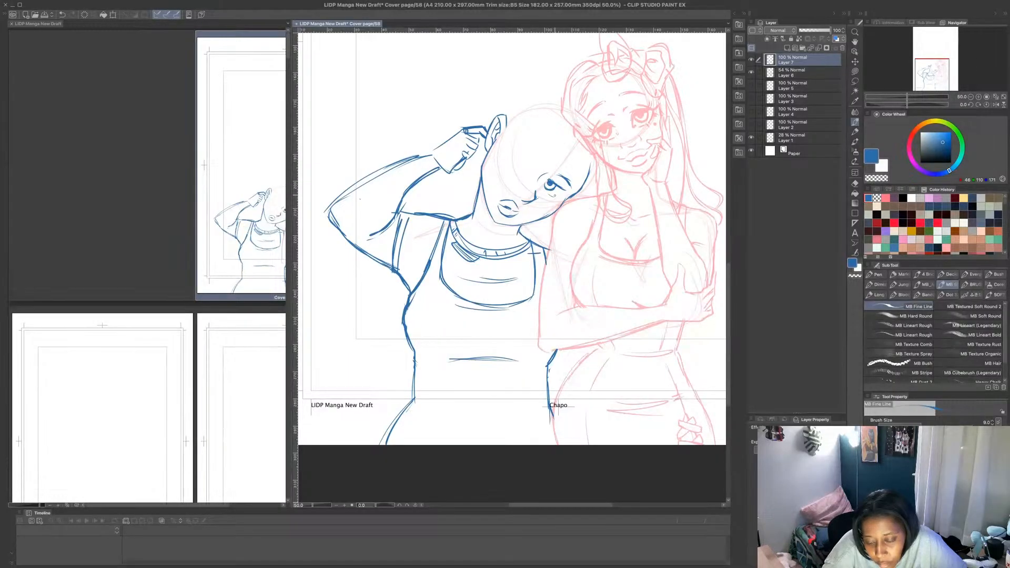
mouse_move(554, 195)
mouse_down()
mouse_move(578, 195)
mouse_move(565, 185)
mouse_up()
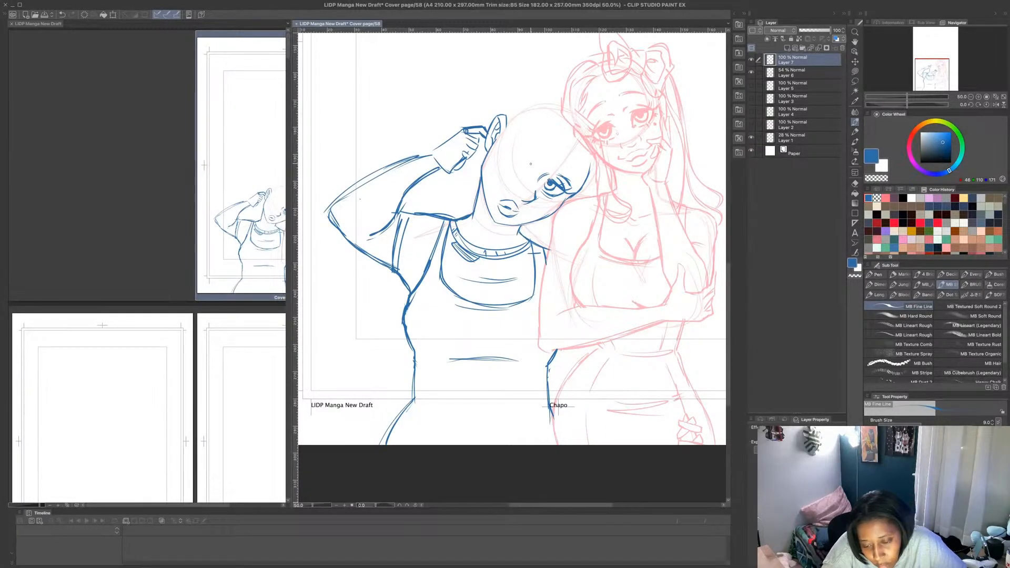
mouse_move(518, 156)
mouse_down()
mouse_move(535, 168)
mouse_move(520, 155)
mouse_move(531, 166)
mouse_move(510, 167)
mouse_move(521, 164)
mouse_up()
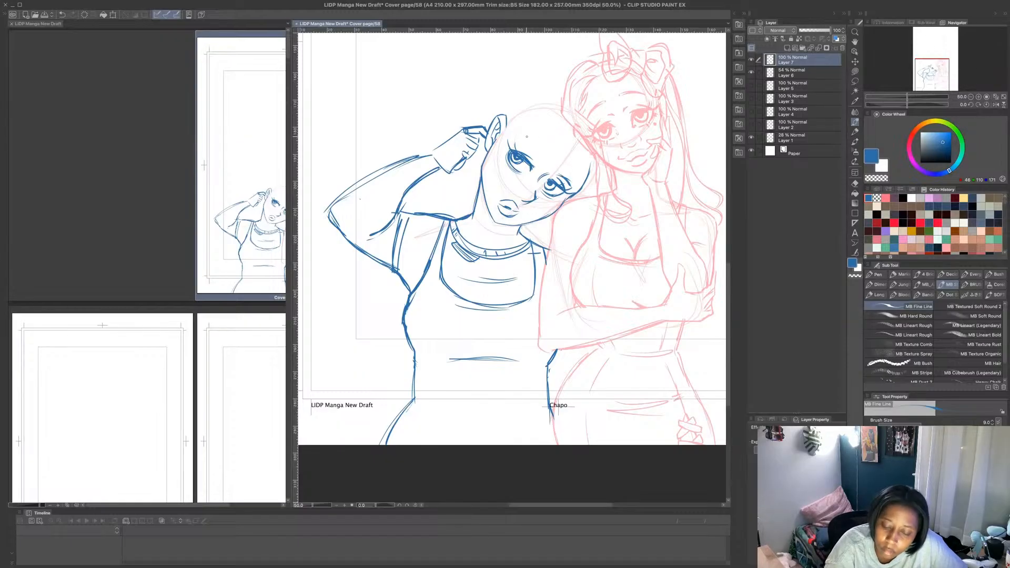
- Draw the second figure's slanted eyebrows, and add short hairline strokes along the forehead and details on the ear
drag(515, 140, 540, 154)
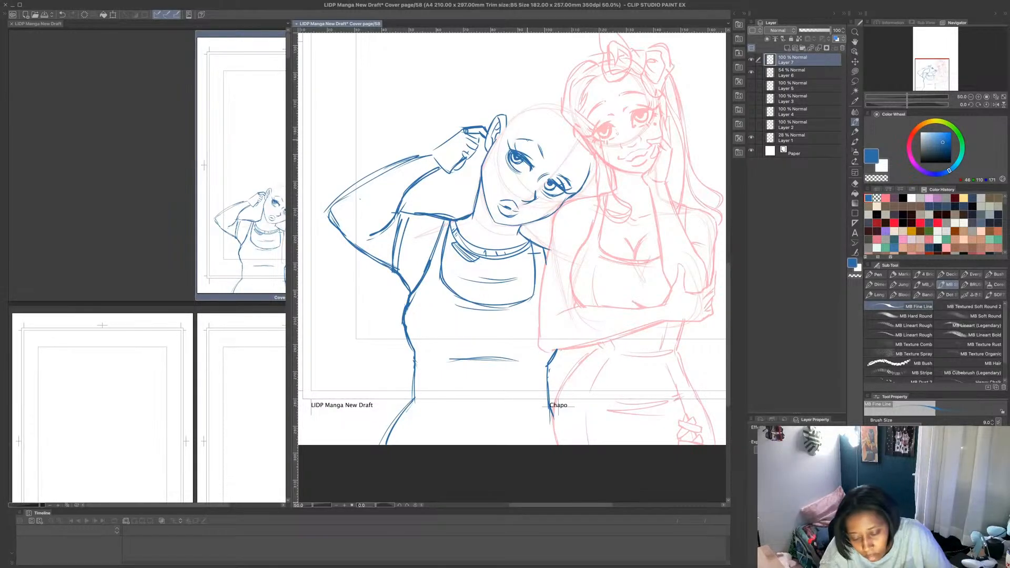
key(ctrl+z)
key(ctrl+z)
key(ctrl+z)
key(ctrl+z)
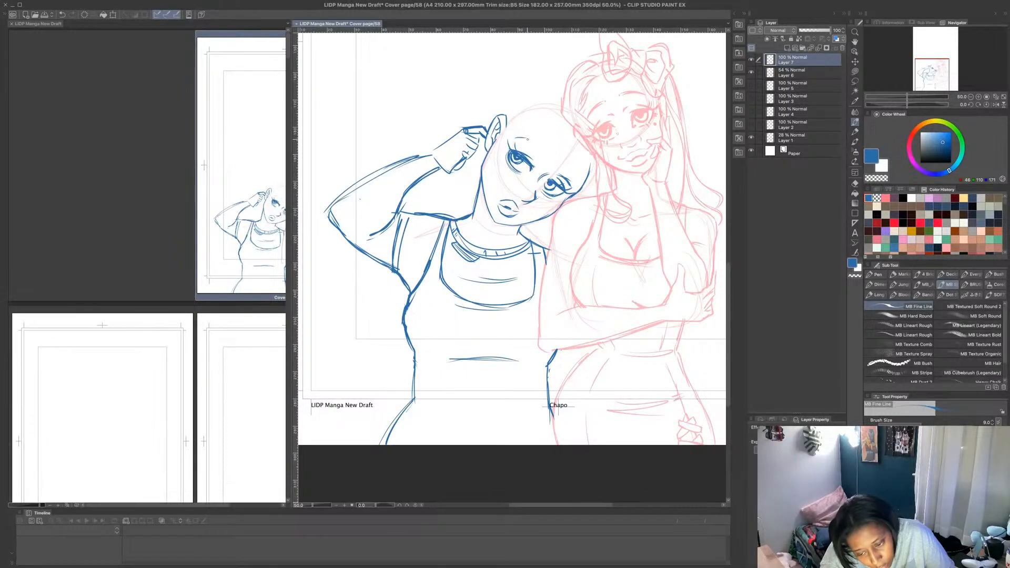
drag(531, 140, 575, 190)
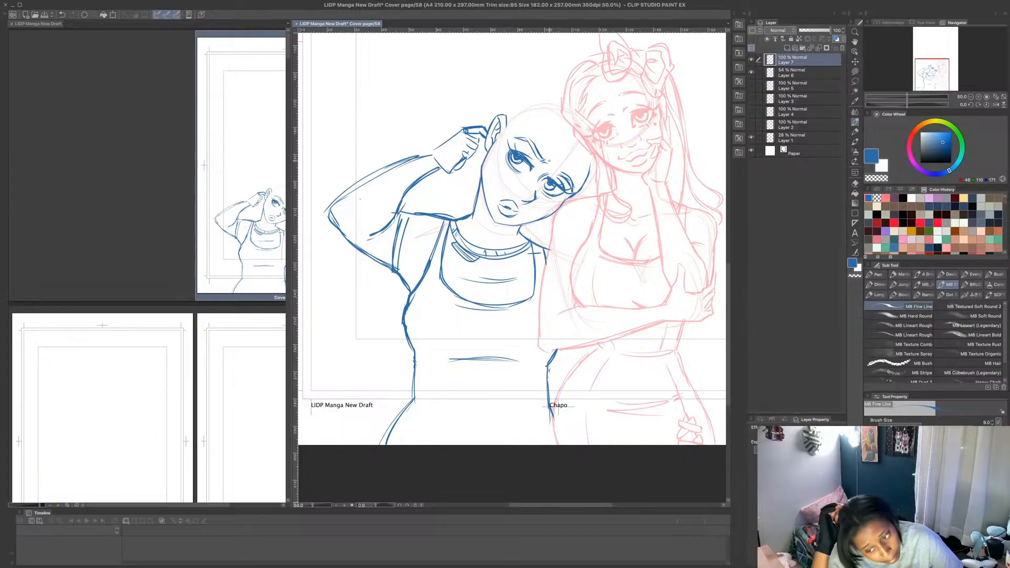
mouse_move(499, 134)
mouse_down()
mouse_move(494, 161)
mouse_move(493, 140)
mouse_move(553, 109)
mouse_up()
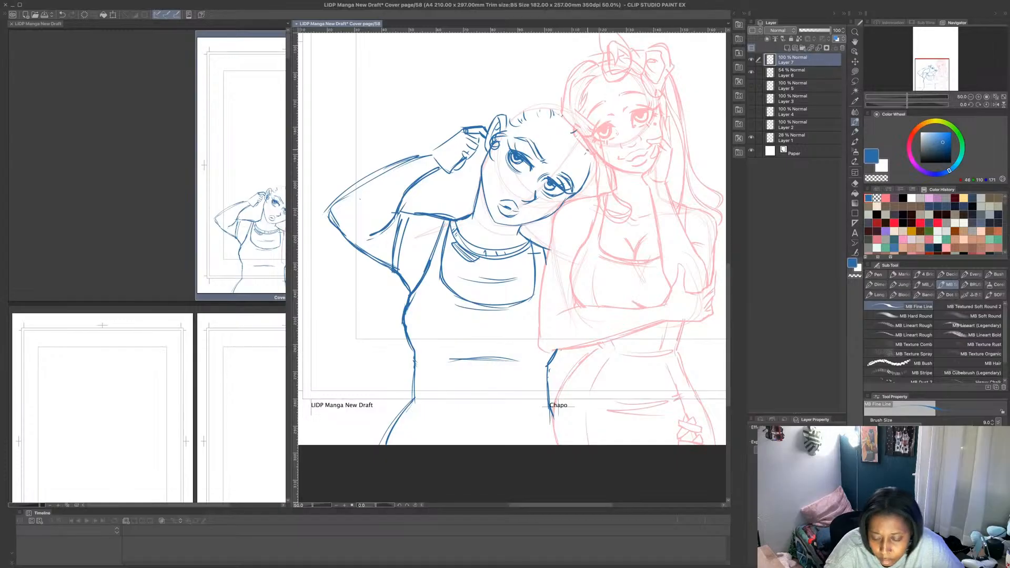
- Erase the second figure's far cheek contour beside the eye using a transparent Lasso fill
drag(590, 156, 577, 190)
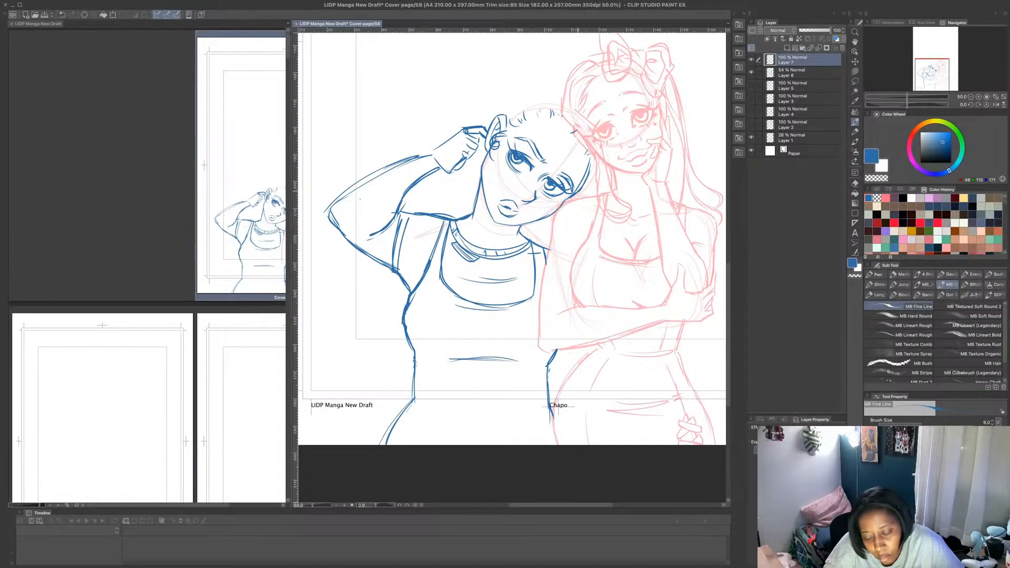
click(855, 71)
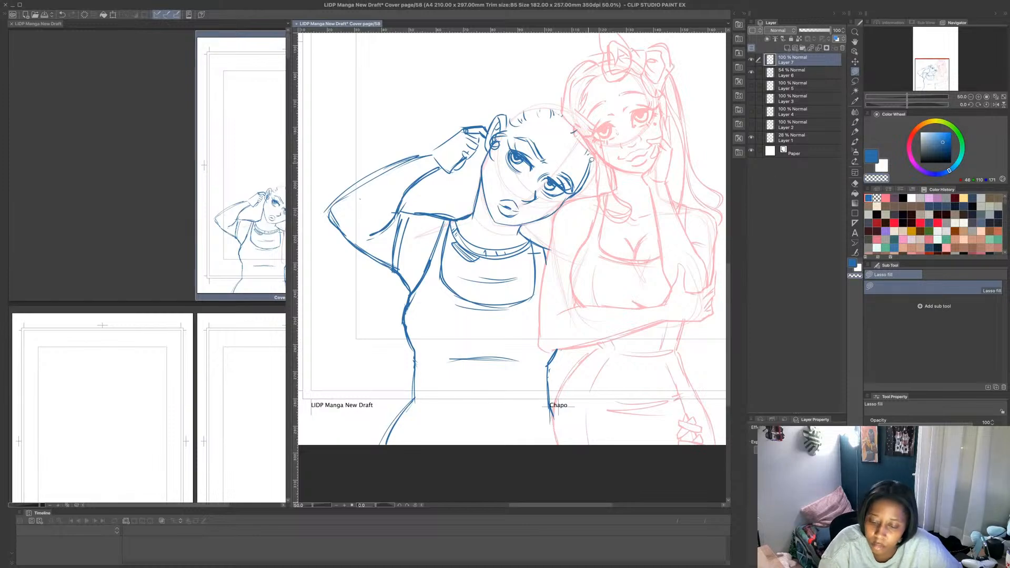
mouse_move(592, 160)
mouse_down()
mouse_move(591, 185)
mouse_move(596, 174)
mouse_move(575, 193)
mouse_up()
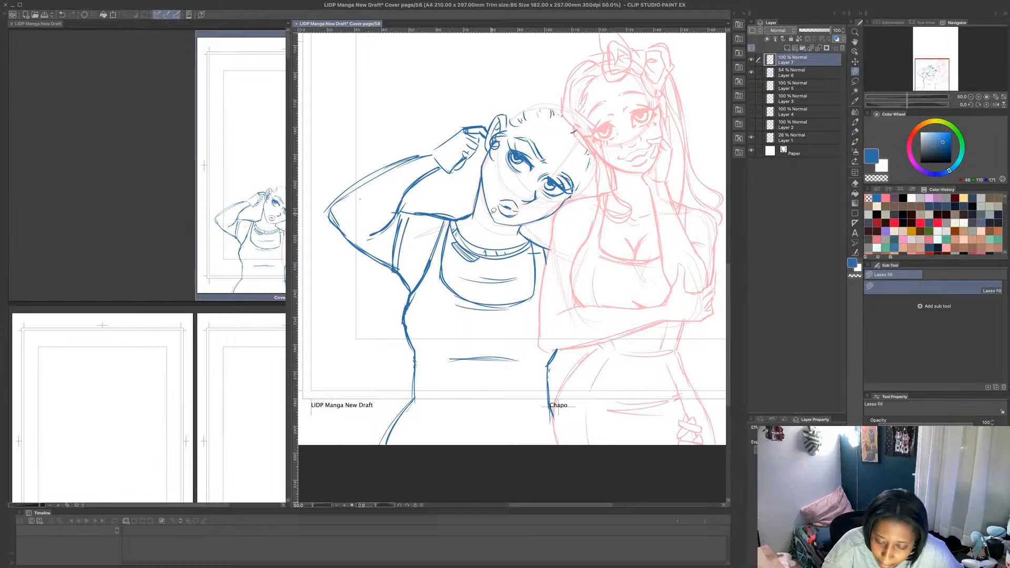
drag(494, 211, 498, 217)
key(super+z)
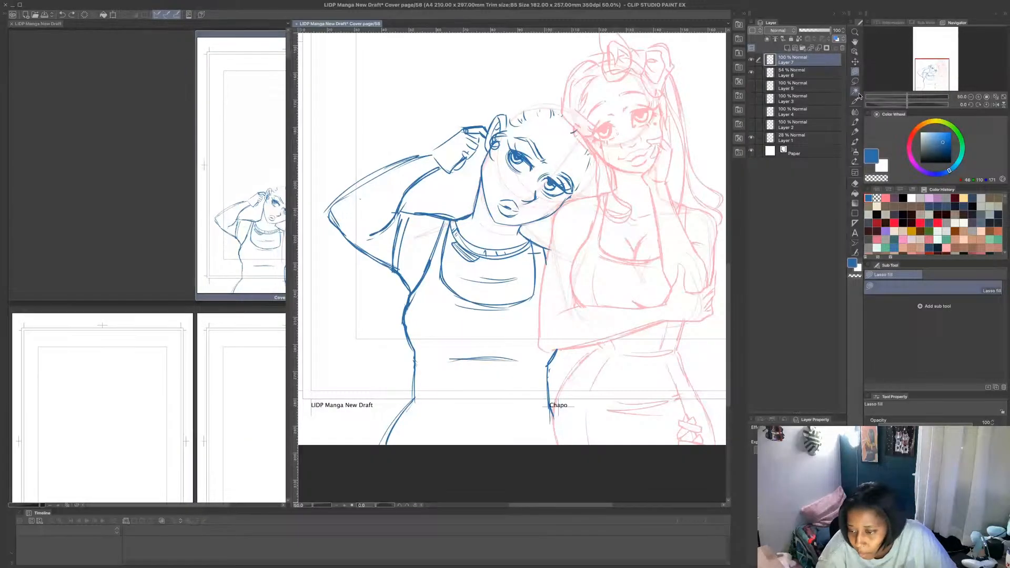
- Redraw the second figure's far face contour from jaw to temple with the MB Fine Line brush, working in a rotated view
click(855, 121)
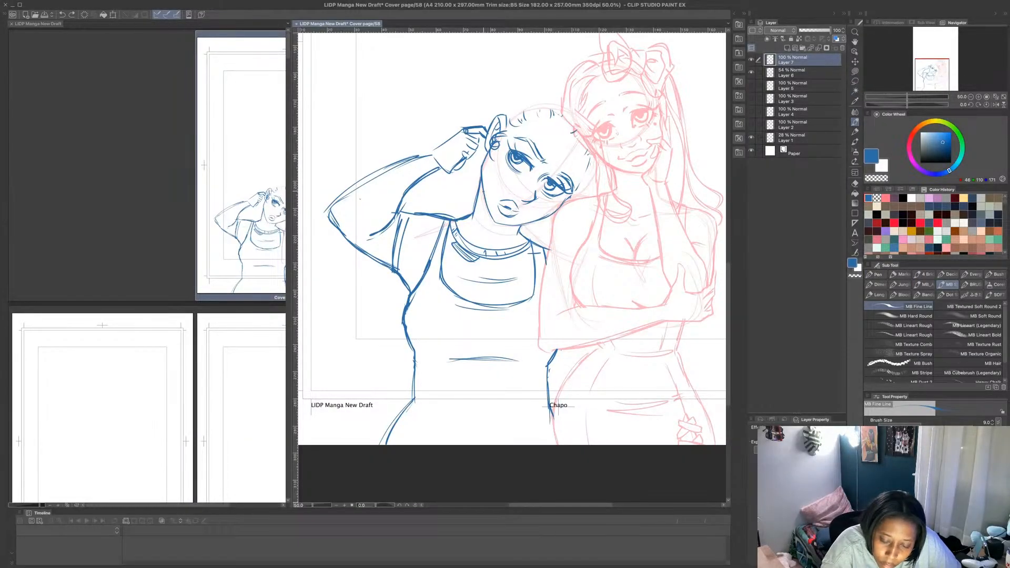
mouse_move(485, 194)
mouse_down()
mouse_move(510, 225)
mouse_move(571, 195)
mouse_up()
key(ctrl+z)
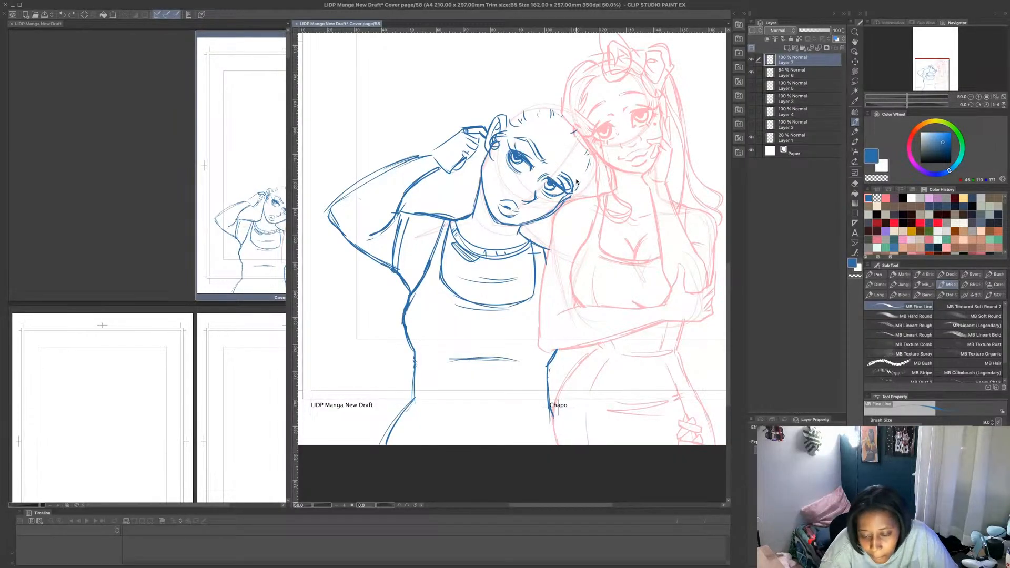
key(ctrl+z)
key(ctrl+z)
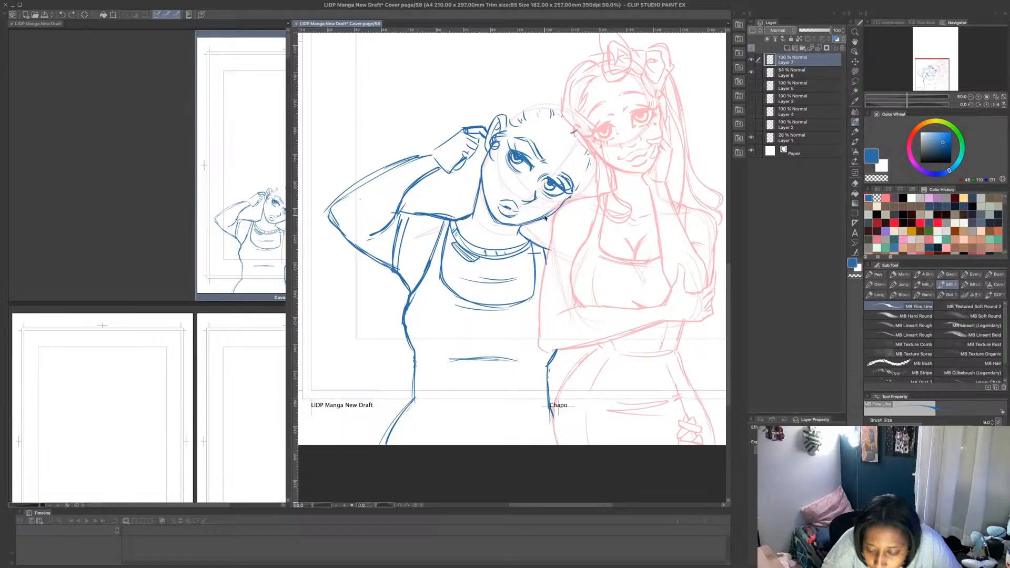
drag(907, 105, 897, 105)
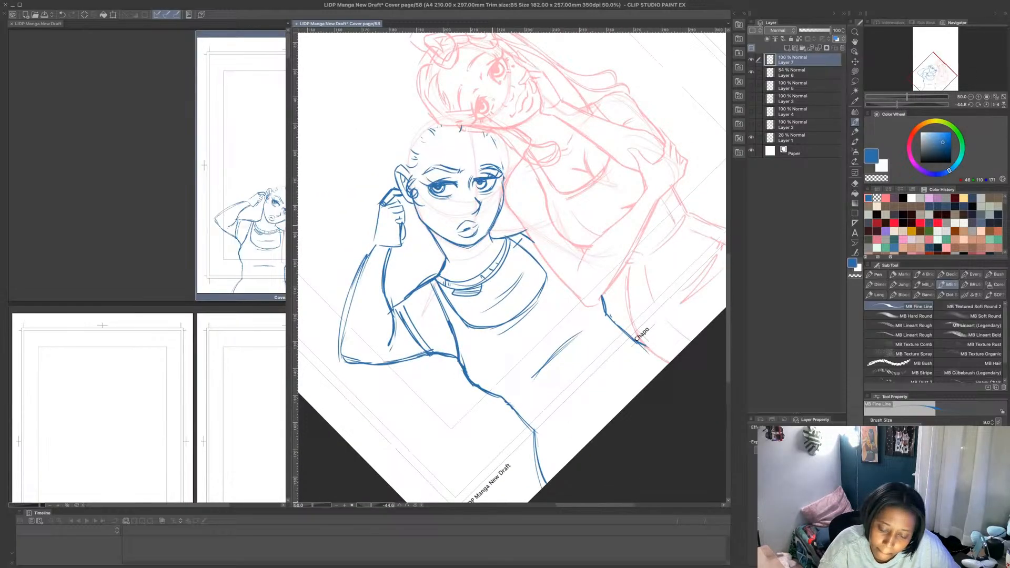
drag(503, 195, 496, 213)
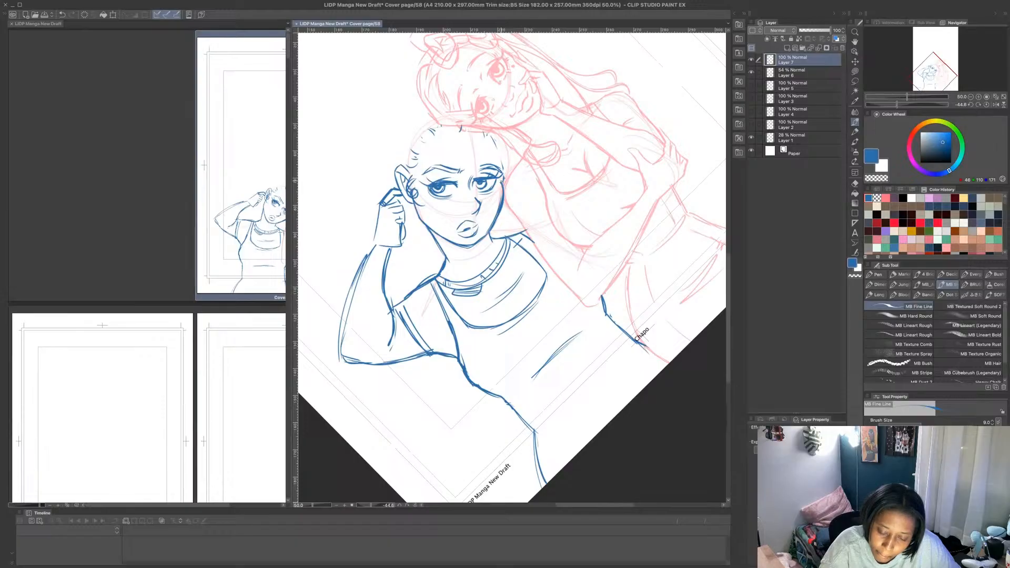
drag(503, 170, 492, 135)
drag(493, 139, 499, 164)
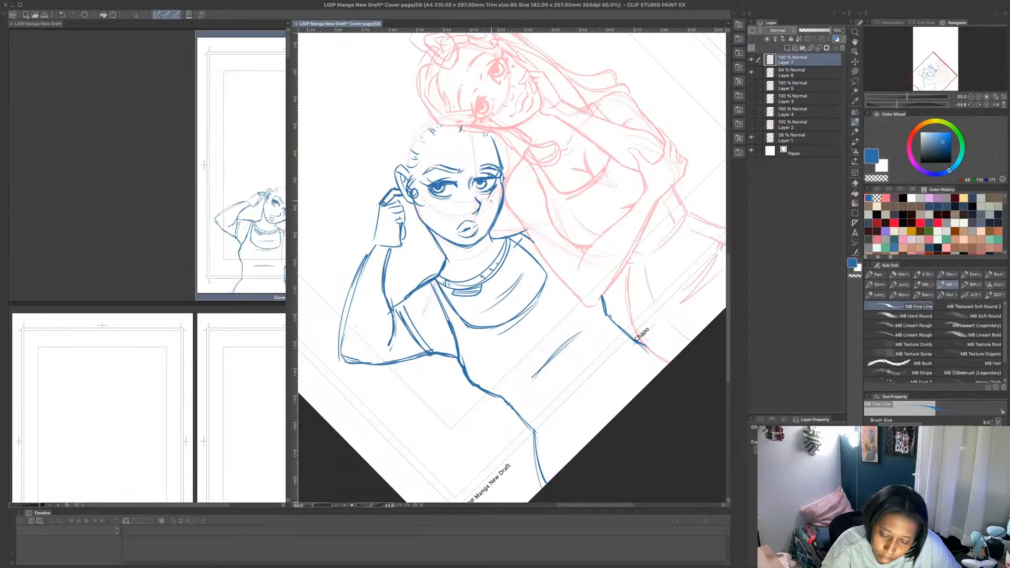
click(987, 104)
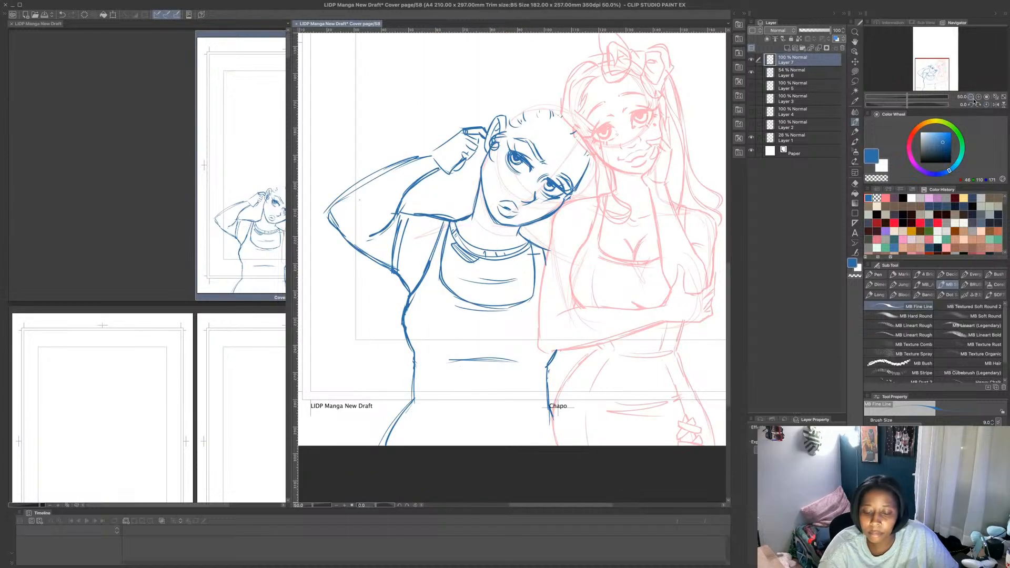
- Draw the second figure's hair outline over the head and two large rounded loops on top of it
mouse_move(482, 170)
mouse_down()
mouse_move(482, 146)
mouse_move(479, 187)
mouse_up()
mouse_move(477, 152)
mouse_down()
mouse_move(478, 186)
mouse_move(481, 142)
mouse_move(502, 105)
mouse_move(553, 92)
mouse_move(509, 125)
mouse_move(521, 117)
mouse_move(468, 95)
mouse_move(511, 79)
mouse_up()
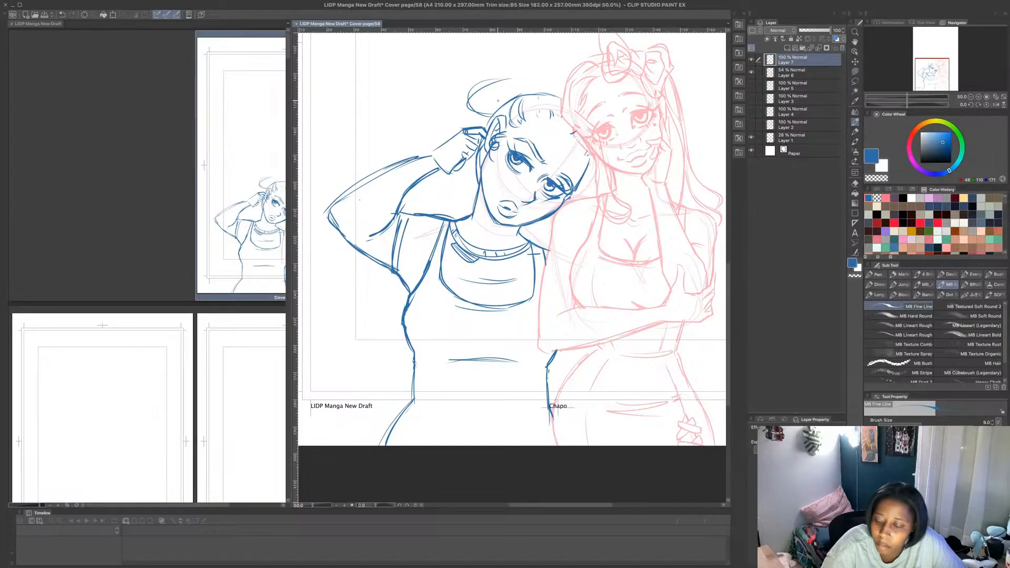
scroll(500, 105, up, 3)
mouse_move(507, 150)
mouse_down()
mouse_move(545, 114)
mouse_move(509, 134)
mouse_move(574, 138)
mouse_up()
drag(551, 138, 576, 138)
mouse_move(552, 130)
mouse_down()
mouse_move(533, 103)
mouse_move(505, 147)
mouse_up()
mouse_move(504, 147)
mouse_down()
mouse_move(487, 152)
mouse_move(494, 190)
mouse_move(558, 170)
mouse_up()
drag(518, 155, 557, 174)
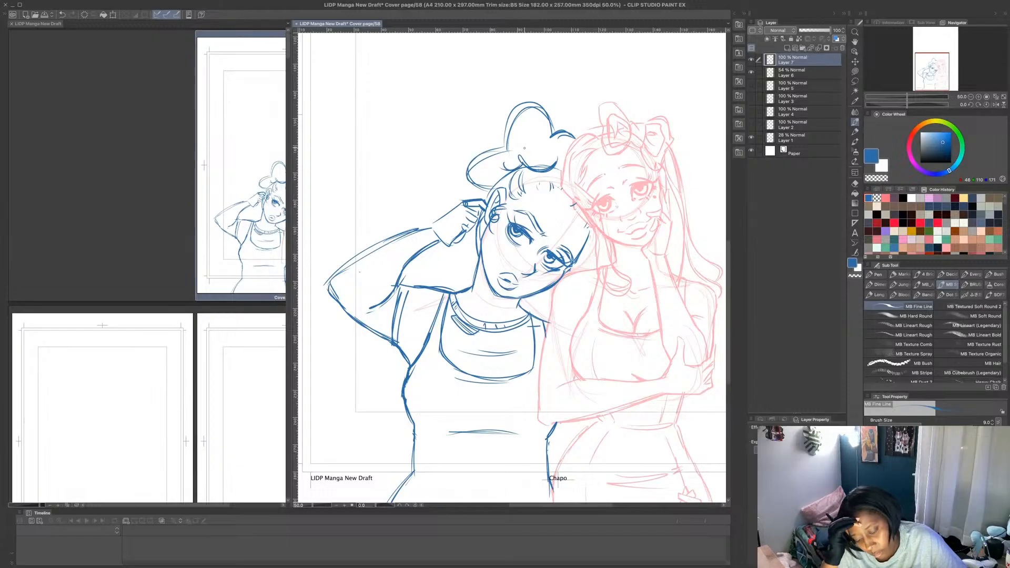
drag(452, 374, 515, 385)
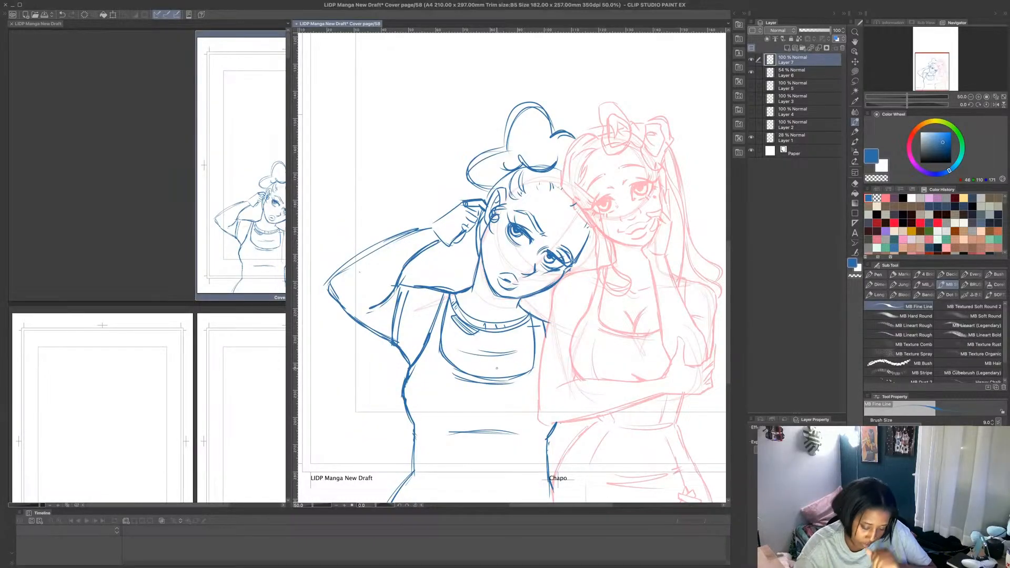
key(super+minus)
key(super+minus)
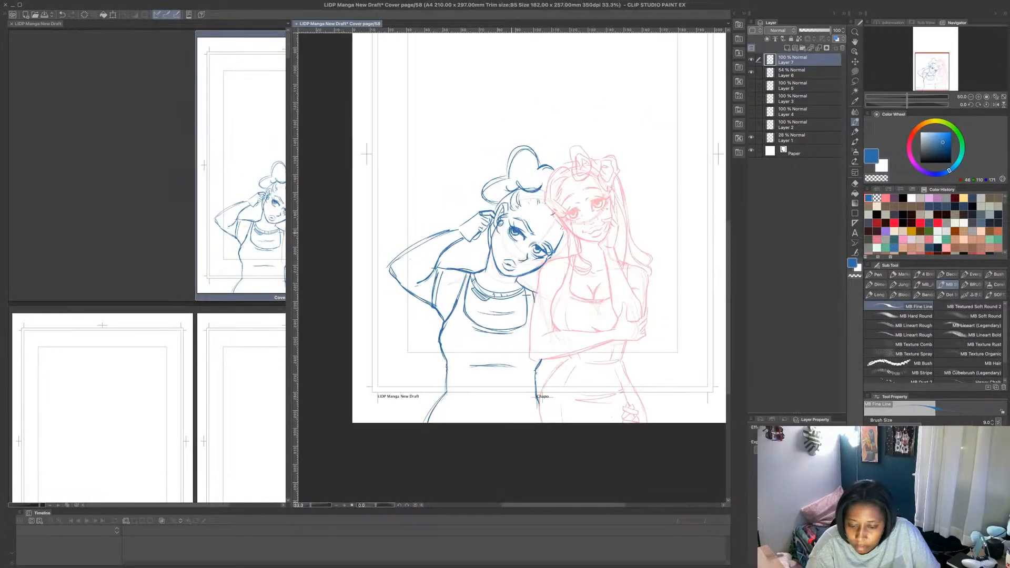
key(super+plus)
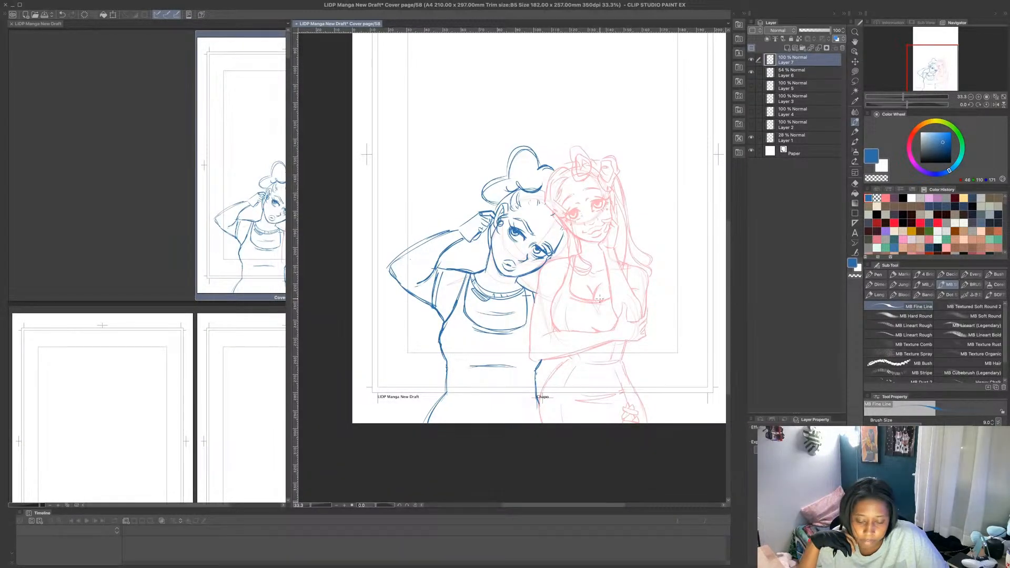
drag(518, 280, 537, 291)
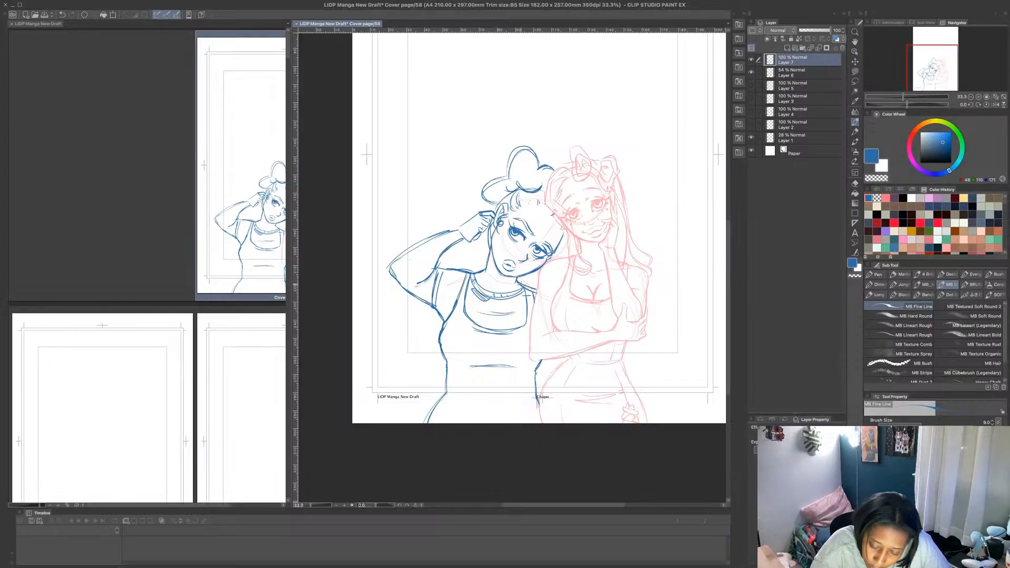
click(113, 14)
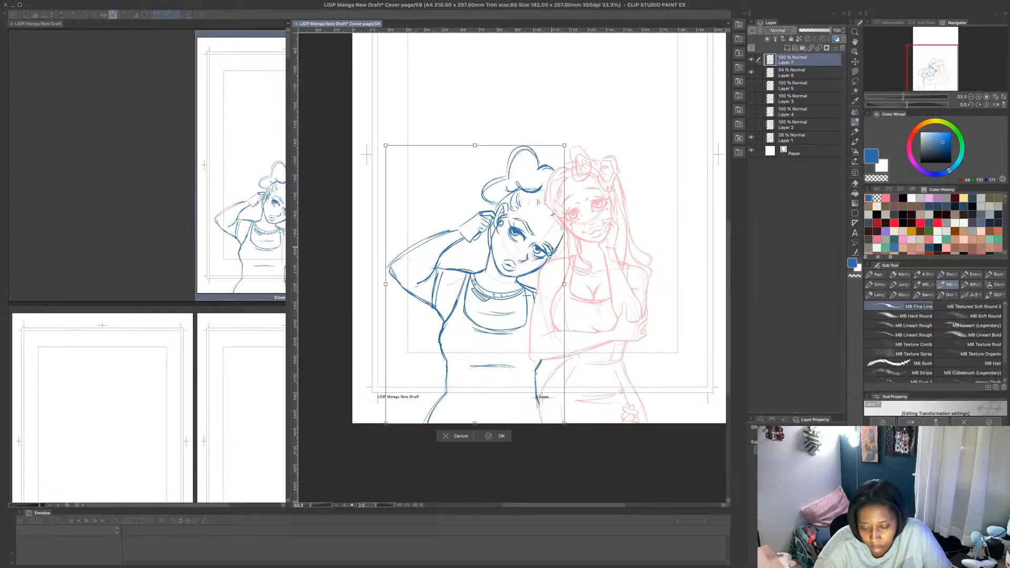
mouse_move(554, 252)
mouse_down()
mouse_move(564, 243)
mouse_move(557, 236)
mouse_up()
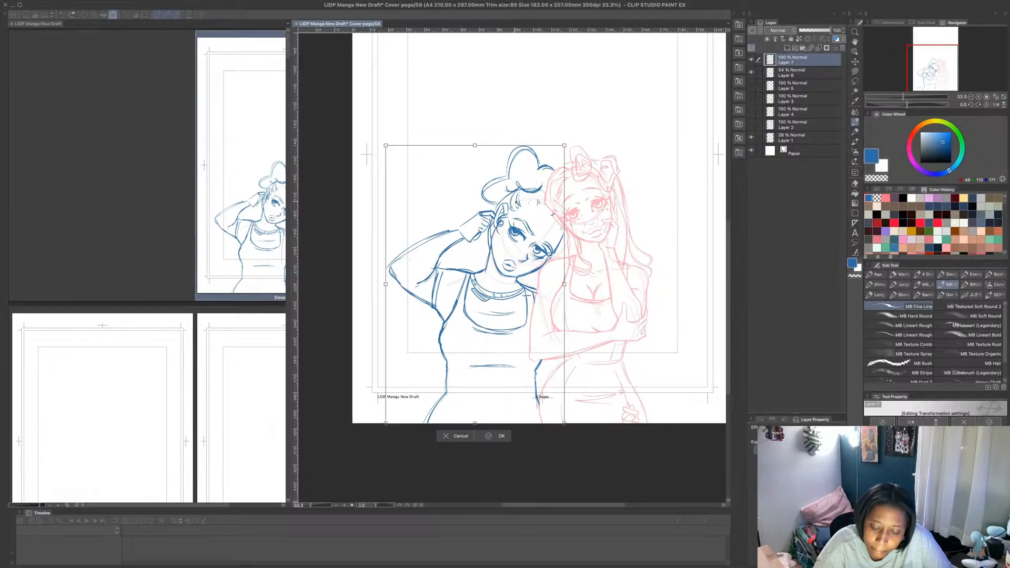
key(Return)
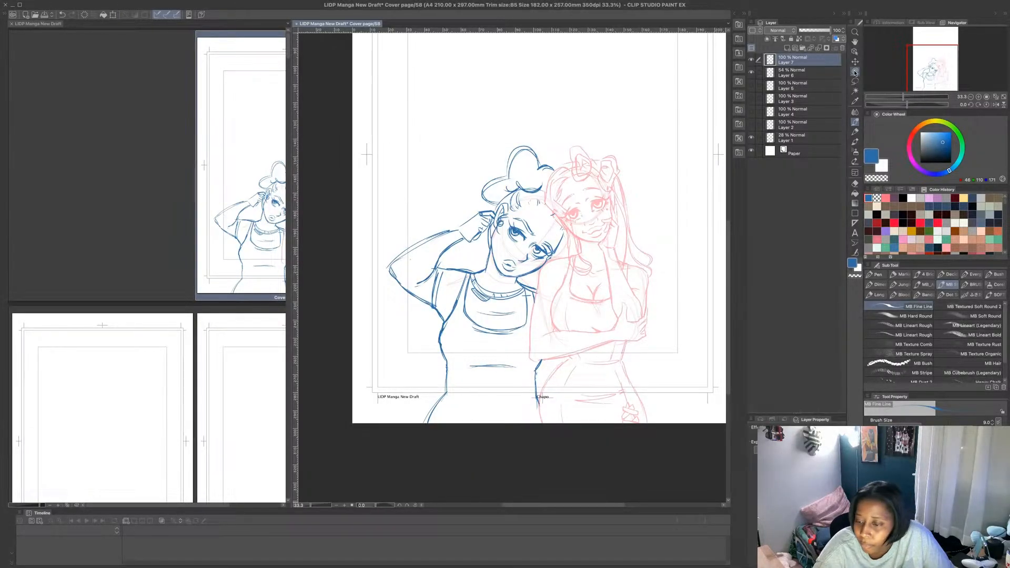
- Select the second figure's torso with the Lasso and shift it slightly up and toward the pink figure
click(855, 81)
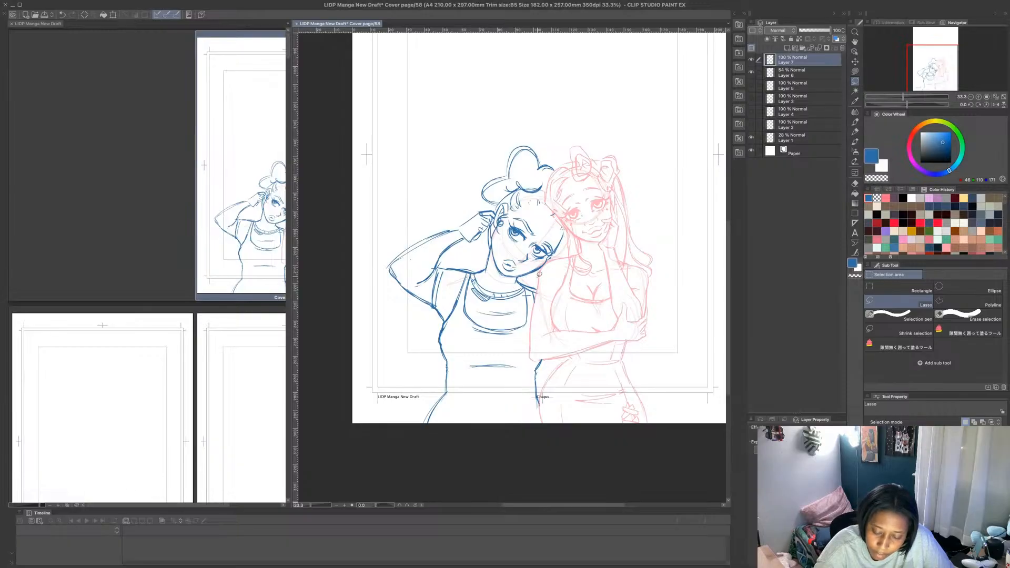
mouse_move(488, 271)
mouse_down()
mouse_move(534, 283)
mouse_move(557, 308)
mouse_move(572, 417)
mouse_move(441, 440)
mouse_move(429, 384)
mouse_move(435, 349)
mouse_move(456, 290)
mouse_move(482, 259)
mouse_up()
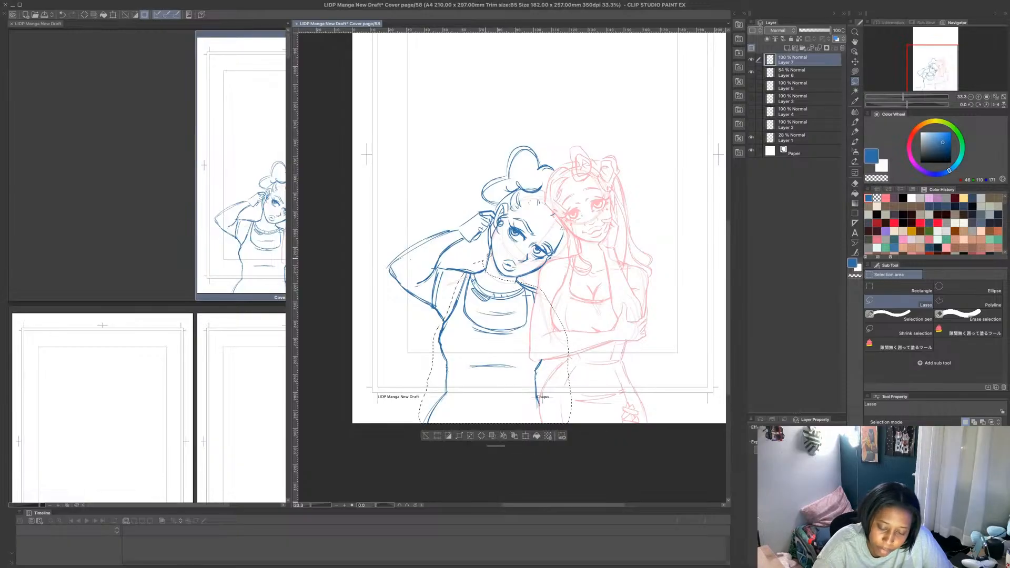
key(ctrl+t)
drag(537, 378, 542, 369)
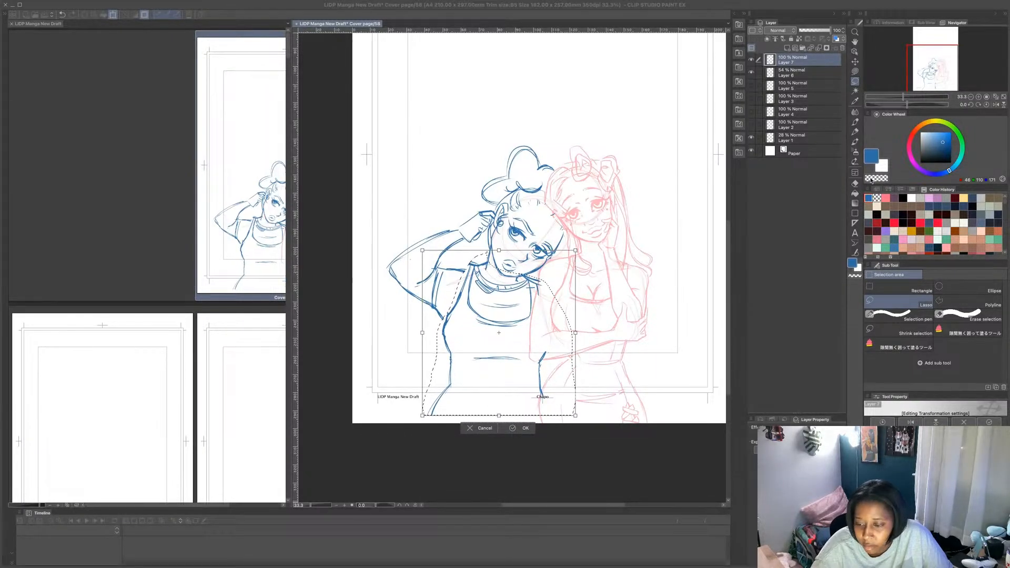
key(Return)
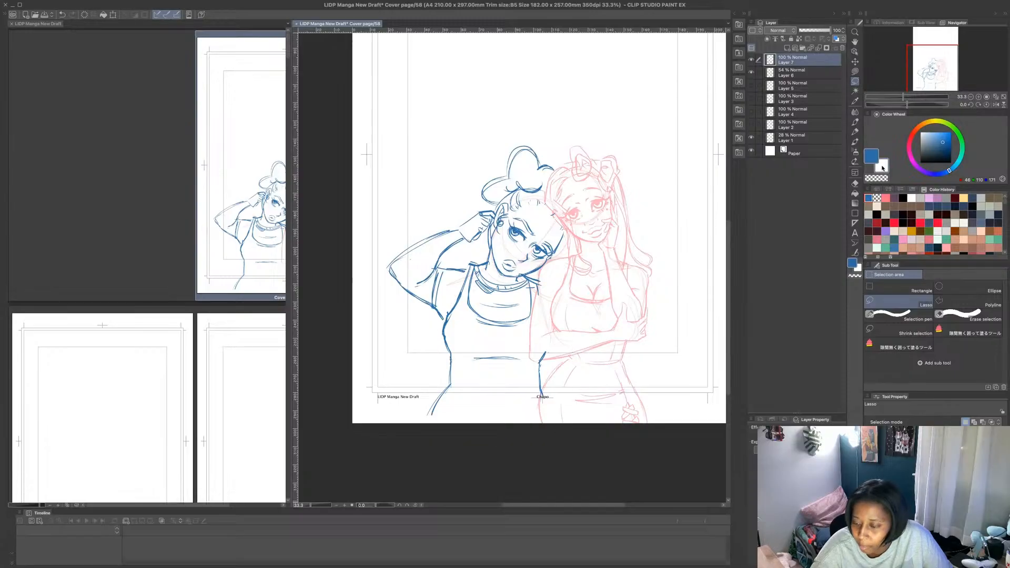
drag(519, 272, 518, 270)
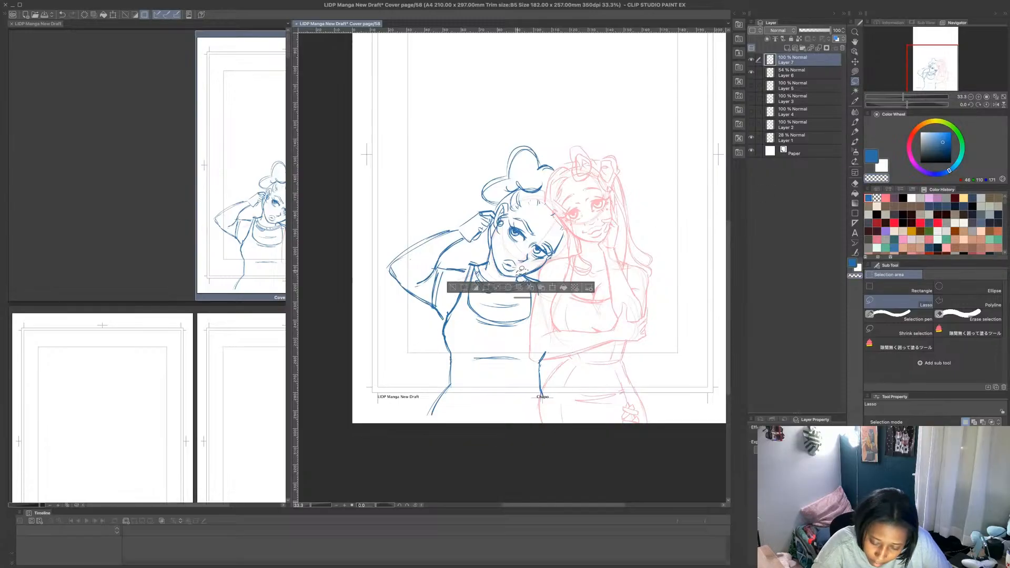
click(550, 288)
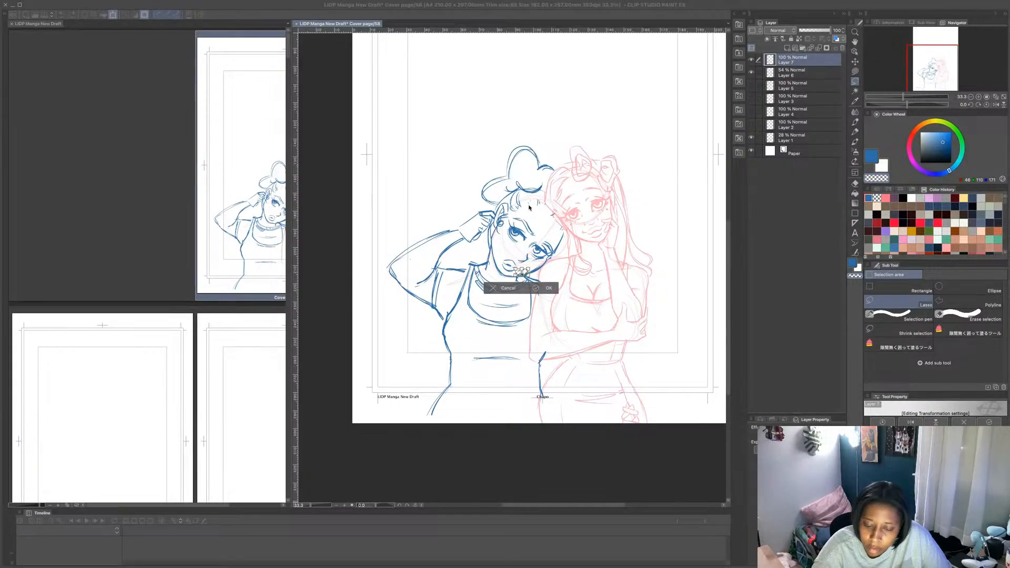
drag(528, 260, 513, 273)
key(ctrl+d)
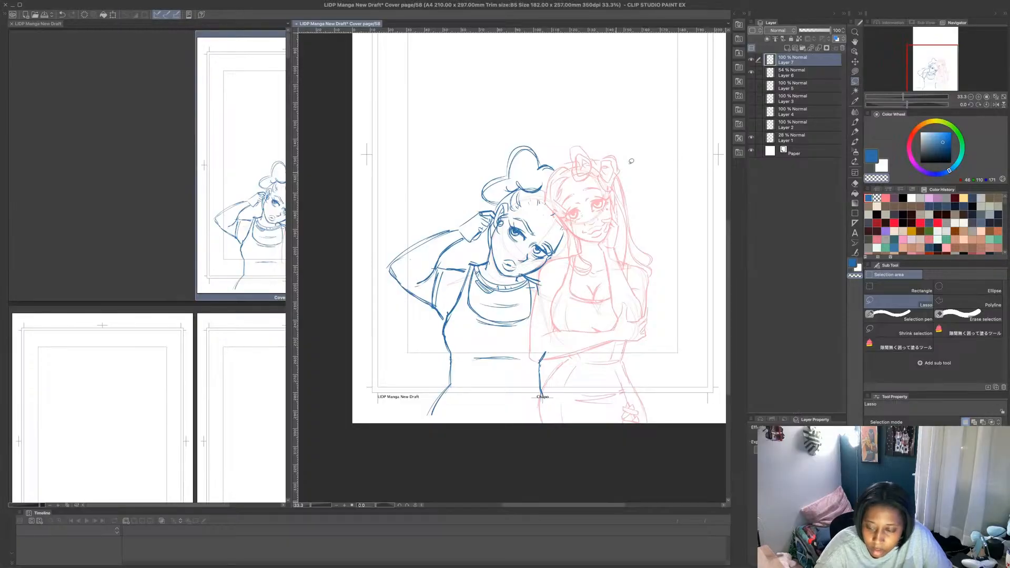
- Erase the second figure's far shoulder lines and the upper end of the far waist line using a transparent Lasso fill
click(855, 71)
mouse_move(528, 269)
mouse_down()
mouse_move(517, 273)
mouse_move(539, 274)
mouse_move(533, 283)
mouse_move(546, 300)
mouse_move(543, 277)
mouse_up()
mouse_move(545, 348)
mouse_down()
mouse_move(539, 358)
mouse_move(548, 352)
mouse_up()
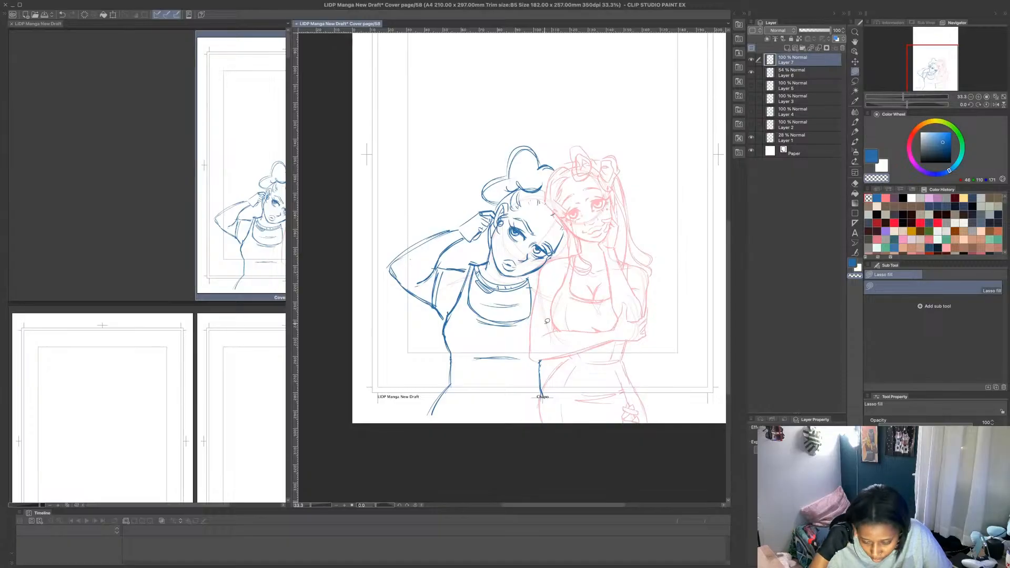
- Erase the second figure's raised arm, hand, sleeve and upper side lines with a transparent Lasso fill
mouse_move(491, 217)
mouse_down()
mouse_move(496, 209)
mouse_move(459, 291)
mouse_move(369, 279)
mouse_move(479, 204)
mouse_move(498, 213)
mouse_up()
mouse_move(469, 263)
mouse_down()
mouse_move(461, 301)
mouse_move(458, 274)
mouse_up()
mouse_move(449, 318)
mouse_down()
mouse_move(438, 335)
mouse_move(454, 302)
mouse_up()
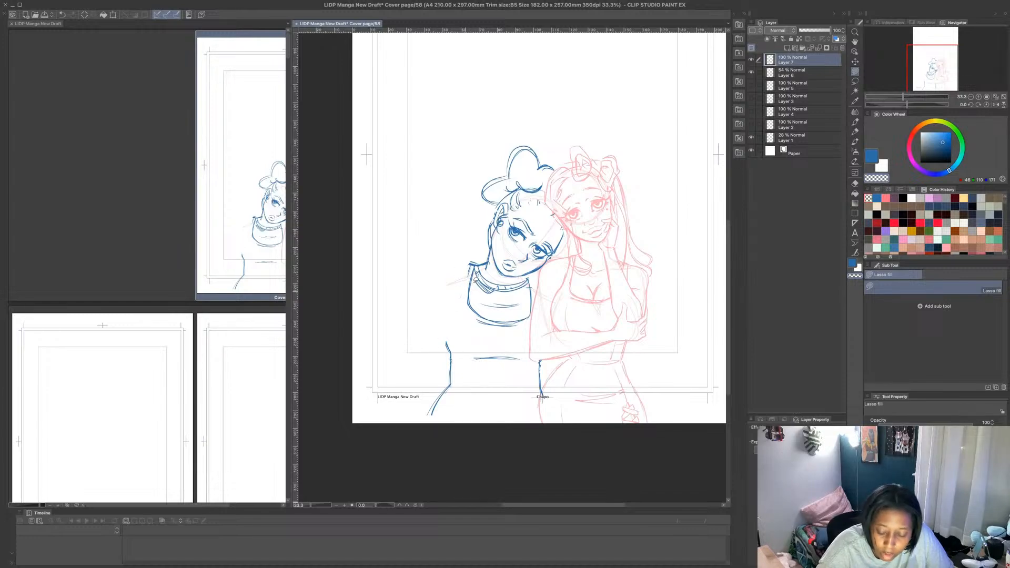
- Redraw the second figure's outer torso contour from waist to armpit with the MB Fine Line brush and start the upper arm
click(855, 124)
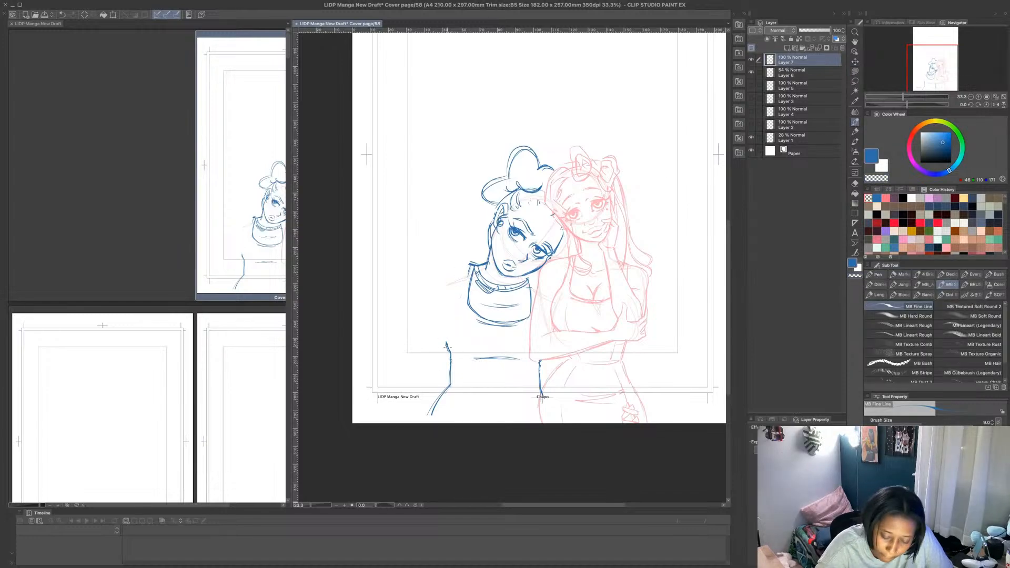
mouse_move(447, 349)
mouse_down()
mouse_move(443, 319)
mouse_move(443, 331)
mouse_move(458, 299)
mouse_move(442, 326)
mouse_move(453, 356)
mouse_up()
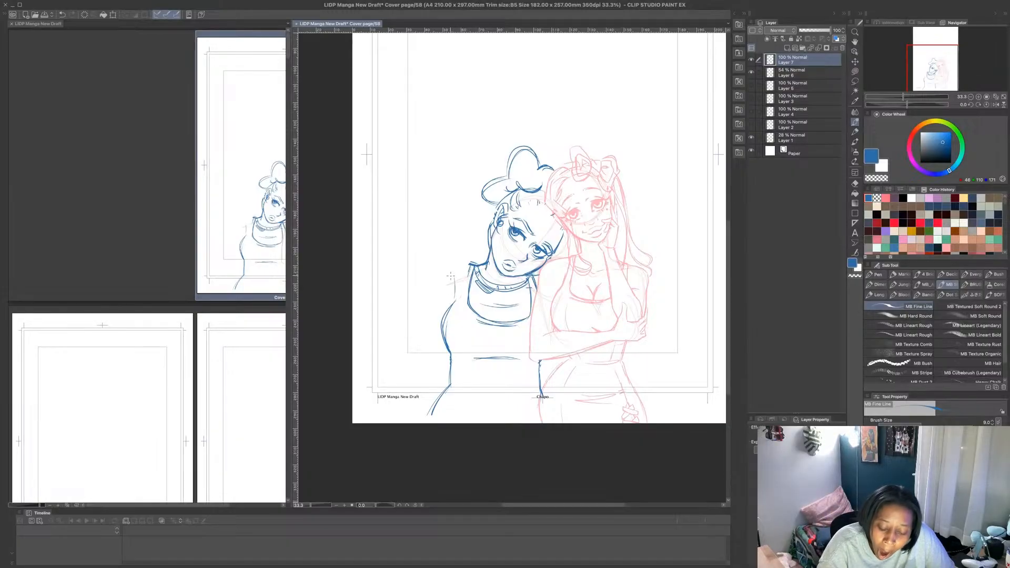
mouse_move(447, 309)
mouse_down()
mouse_move(437, 260)
mouse_move(474, 248)
mouse_up()
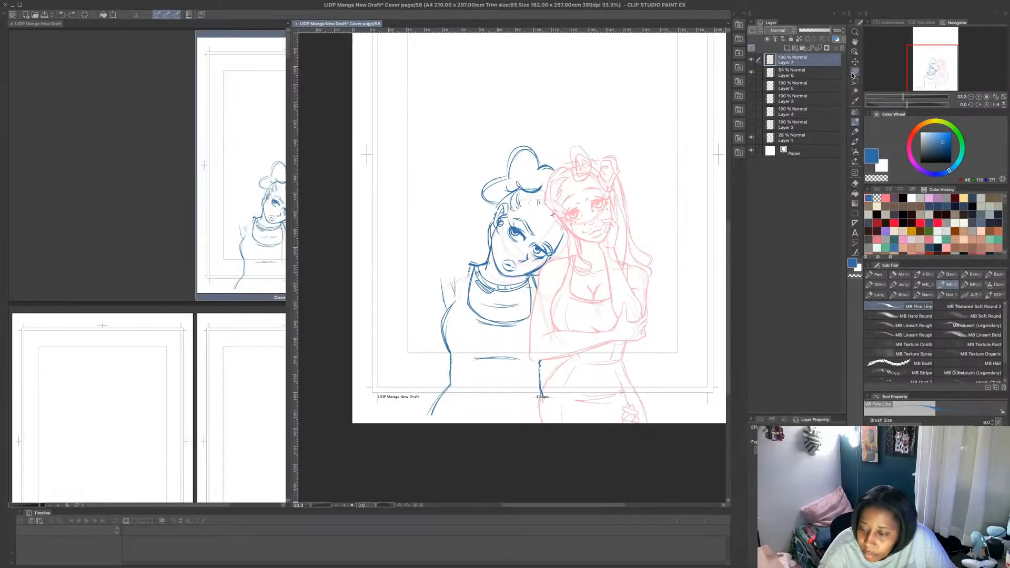
- Erase the second figure's choker, neck base and the sides of the neckline with a transparent Lasso fill
click(856, 162)
click(877, 179)
mouse_move(488, 272)
mouse_down()
mouse_move(518, 279)
mouse_move(482, 310)
mouse_move(466, 276)
mouse_move(494, 271)
mouse_move(487, 282)
mouse_move(489, 256)
mouse_up()
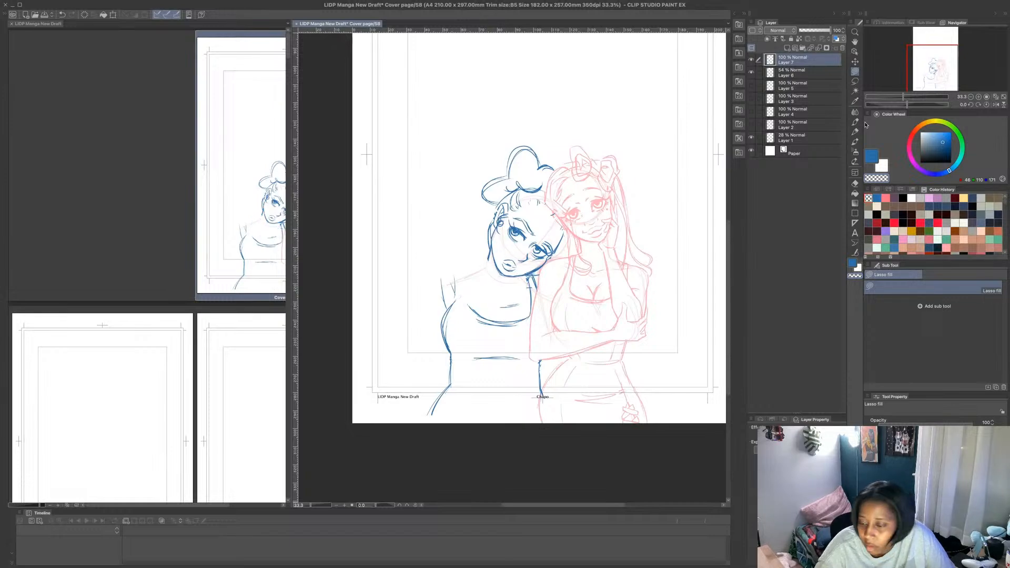
- Redraw the second figure's neck base and raised arm in blue with MB Fine Line, bending the elbow so the forearm goes behind the head
click(871, 156)
click(855, 122)
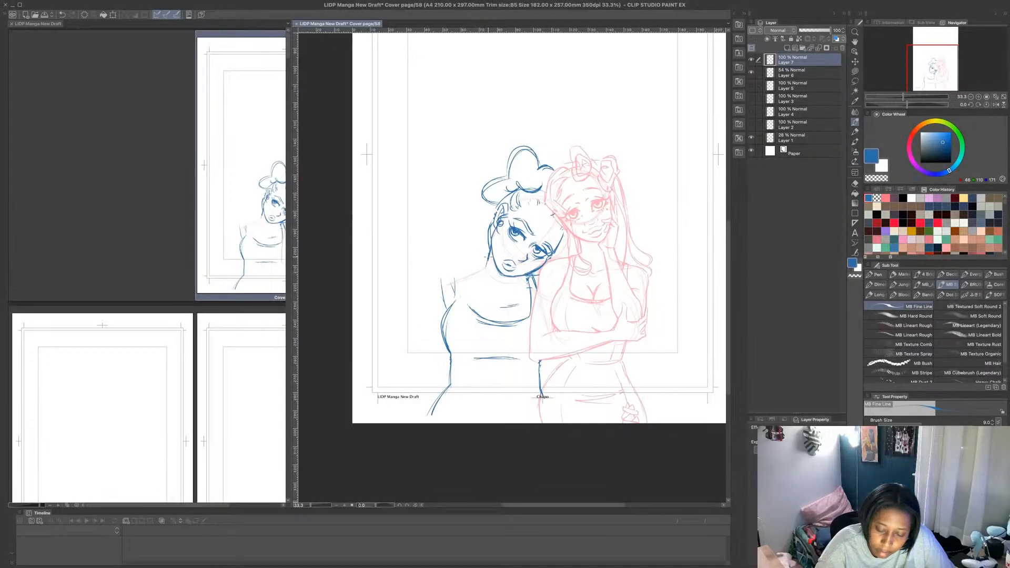
drag(490, 278, 513, 285)
mouse_move(489, 277)
mouse_down()
mouse_move(512, 288)
mouse_move(488, 275)
mouse_move(480, 245)
mouse_move(487, 274)
mouse_move(468, 255)
mouse_move(442, 198)
mouse_move(427, 218)
mouse_move(442, 287)
mouse_up()
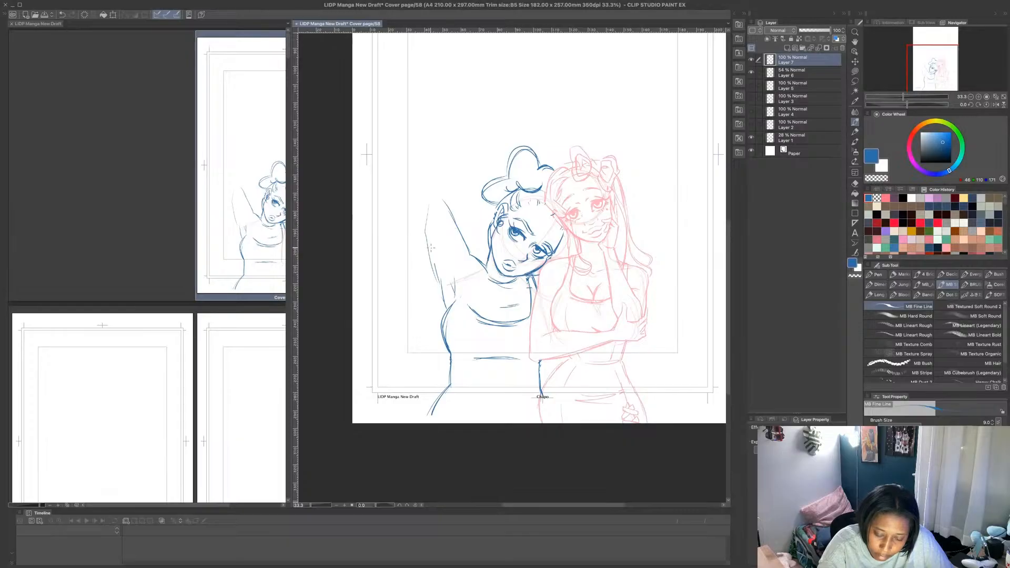
drag(428, 244, 435, 265)
drag(431, 257, 444, 287)
mouse_move(425, 213)
mouse_down()
mouse_move(430, 254)
mouse_move(434, 197)
mouse_move(487, 200)
mouse_up()
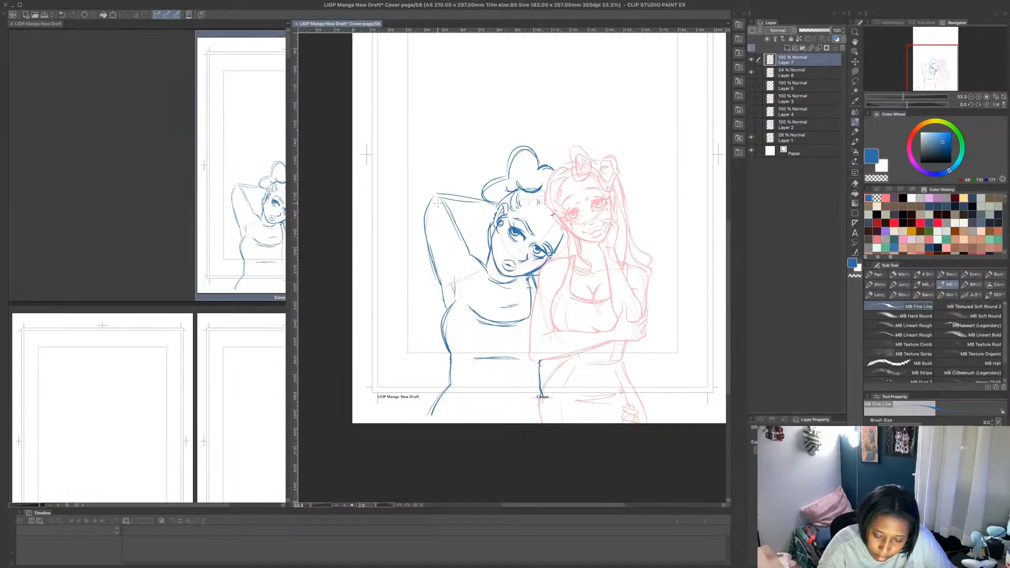
drag(459, 231, 493, 223)
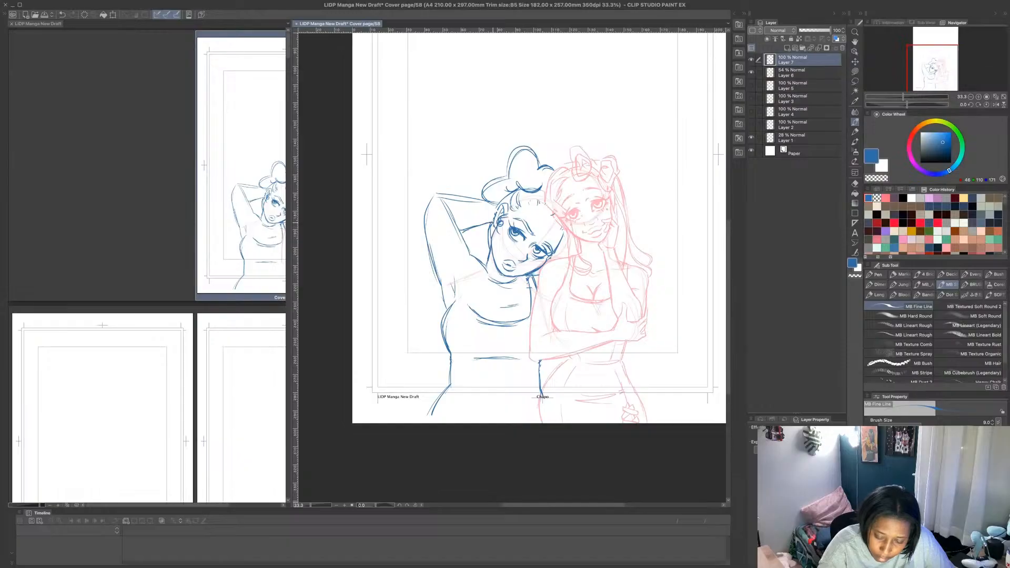
- Draw the second figure's sleeve hem, scooped neckline and choker, and reinforce the outline of the raised arm around the elbow
mouse_move(447, 312)
mouse_down()
mouse_move(441, 281)
mouse_move(471, 255)
mouse_up()
mouse_move(469, 255)
mouse_down()
mouse_move(436, 271)
mouse_move(472, 251)
mouse_up()
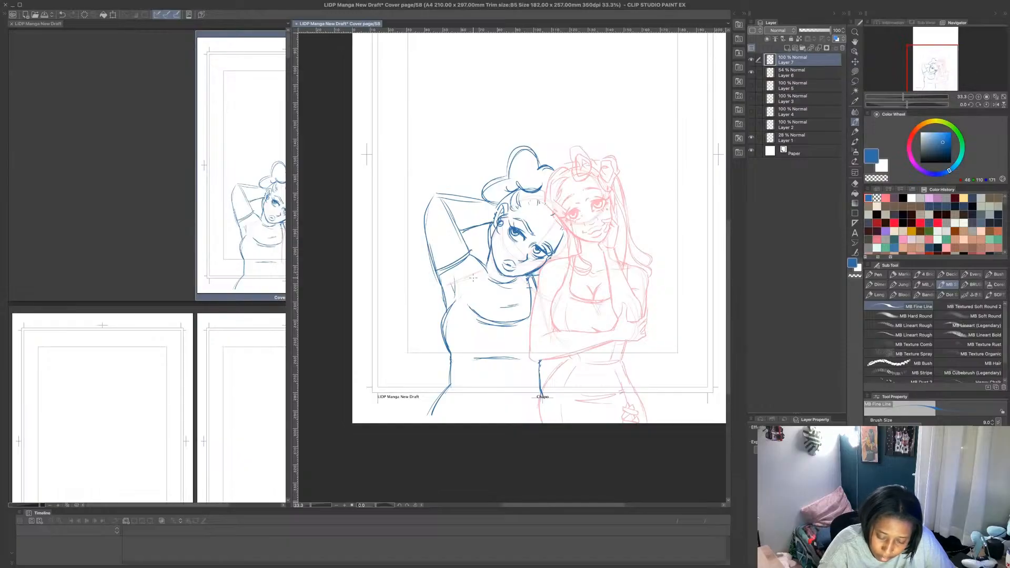
mouse_move(452, 302)
mouse_down()
mouse_move(485, 269)
mouse_move(474, 310)
mouse_up()
mouse_move(473, 309)
mouse_down()
mouse_move(486, 269)
mouse_move(473, 305)
mouse_move(488, 316)
mouse_up()
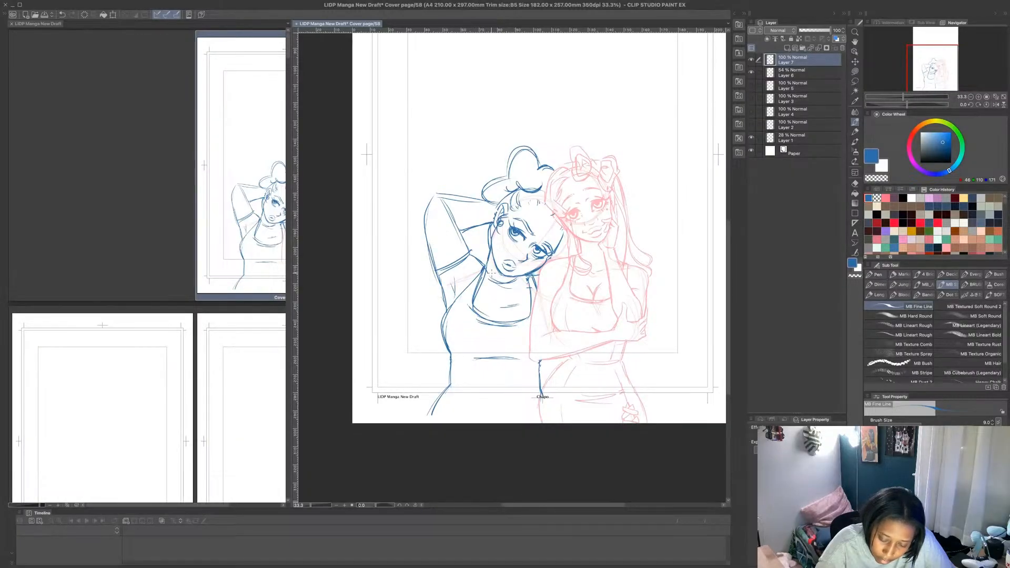
mouse_move(485, 279)
mouse_down()
mouse_move(528, 278)
mouse_move(492, 285)
mouse_move(520, 291)
mouse_move(524, 277)
mouse_up()
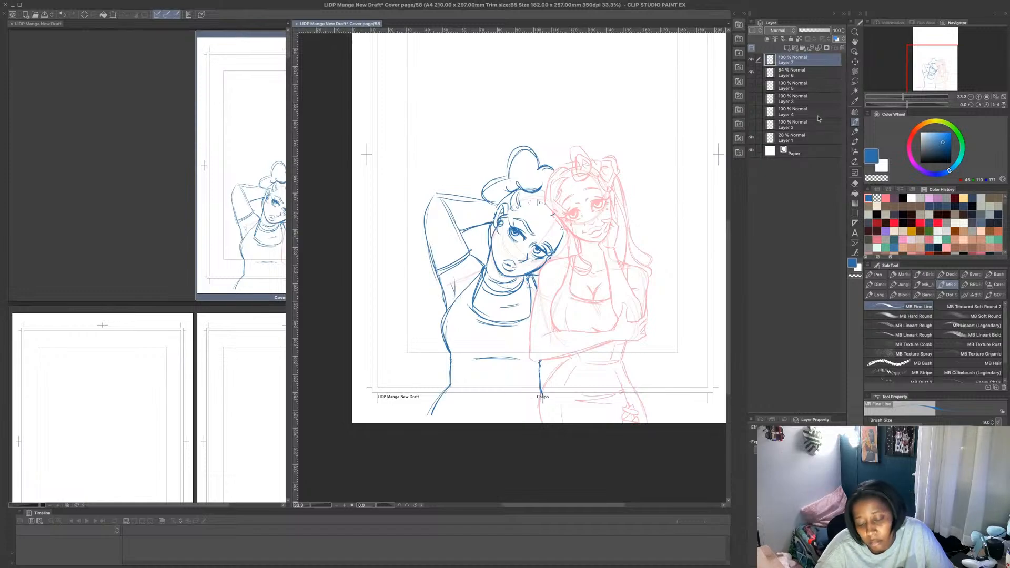
mouse_move(423, 209)
mouse_down()
mouse_move(440, 195)
mouse_move(470, 253)
mouse_up()
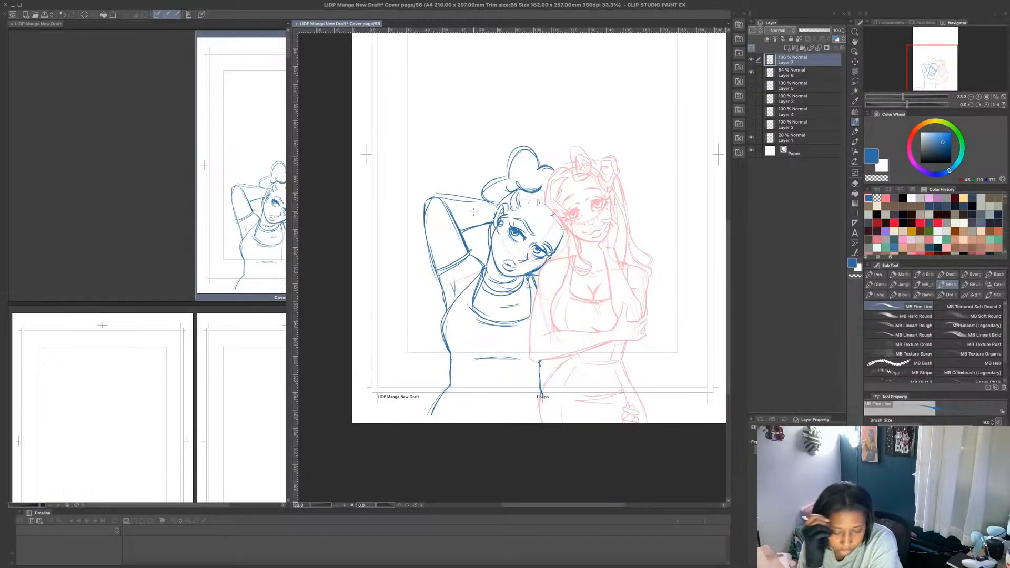
- Check the rough figures by toggling layer visibility, leaving Layer 1 hidden and Layer 3 shown
click(752, 138)
click(751, 138)
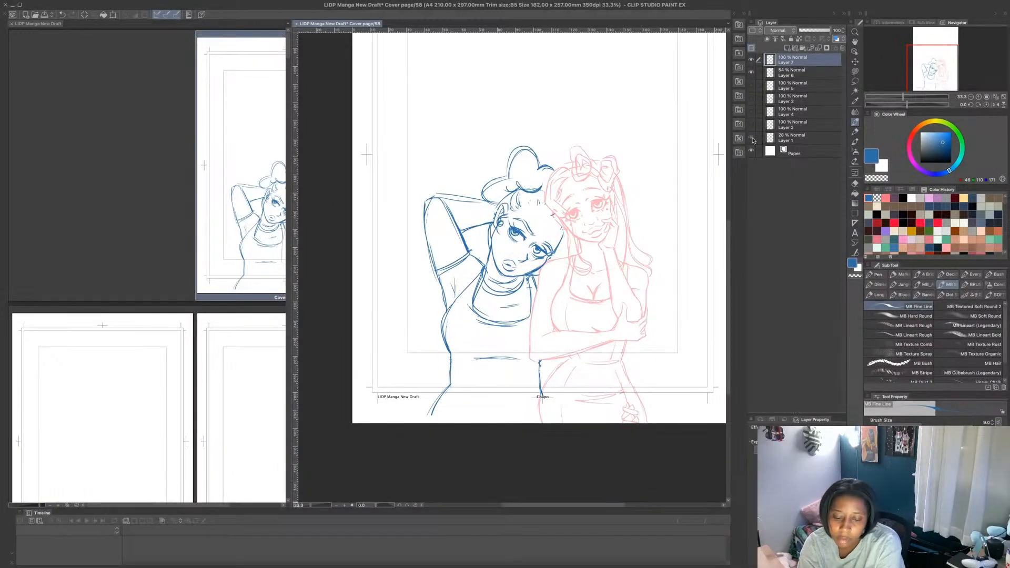
click(751, 137)
click(751, 112)
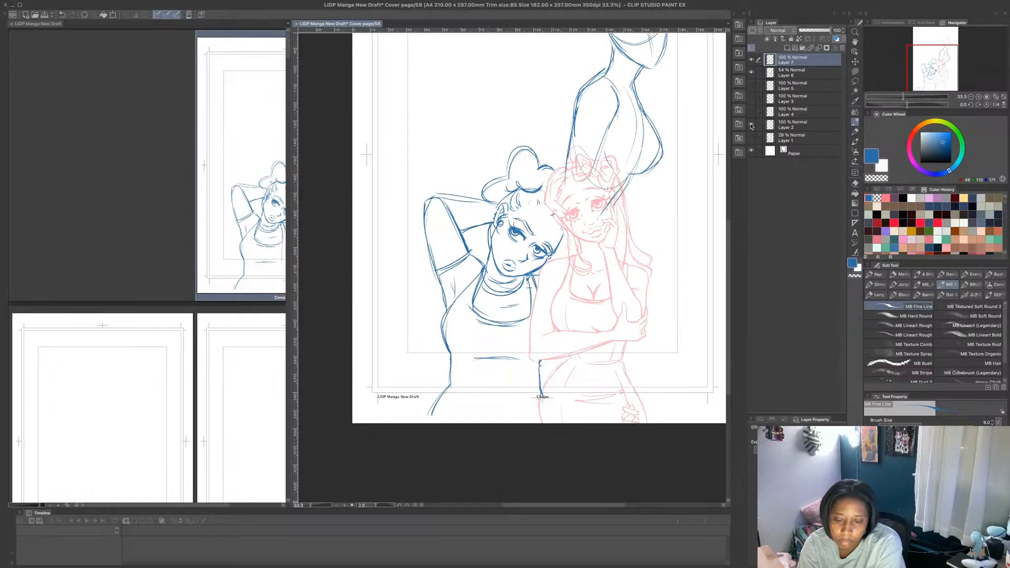
click(751, 112)
click(752, 112)
click(751, 112)
click(751, 99)
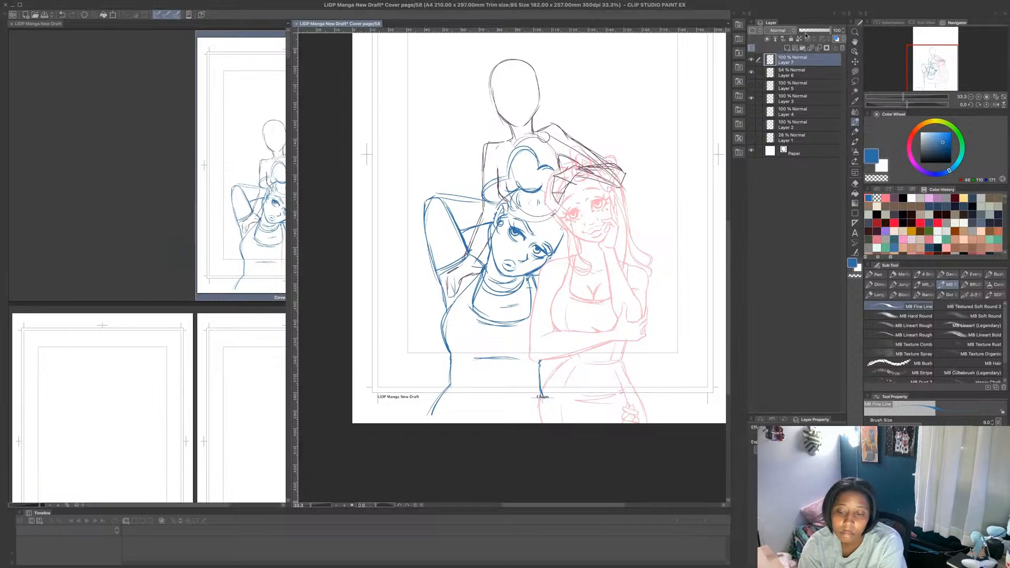
- Lower the opacity of Layer 3 to 46% and of Layer 7 to 29%
click(795, 99)
drag(830, 31, 809, 35)
click(804, 71)
click(796, 59)
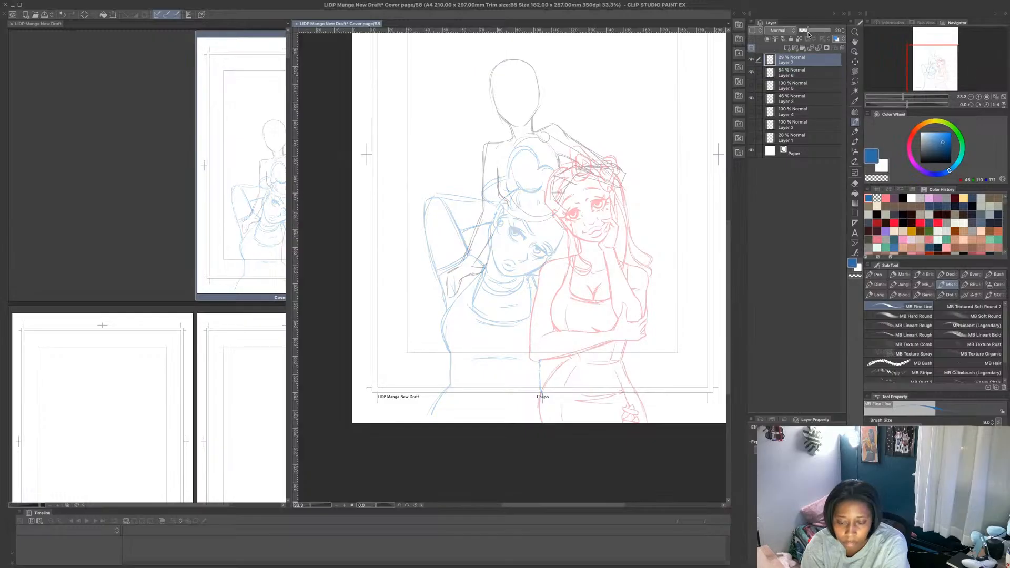
- Move the rough standing figure on Layer 3 slightly upward with a transformation and apply it
click(801, 99)
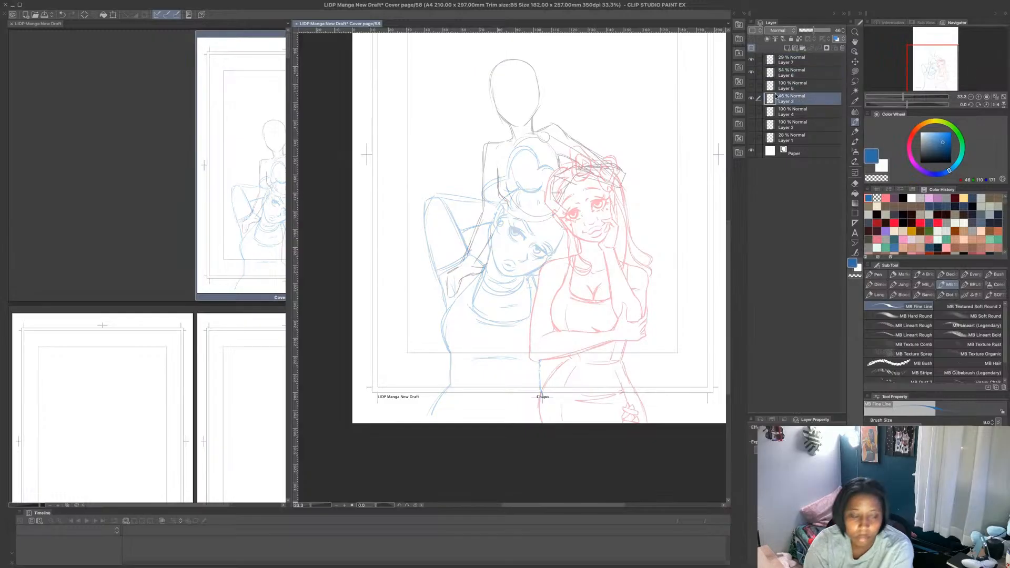
click(115, 15)
drag(597, 126, 596, 110)
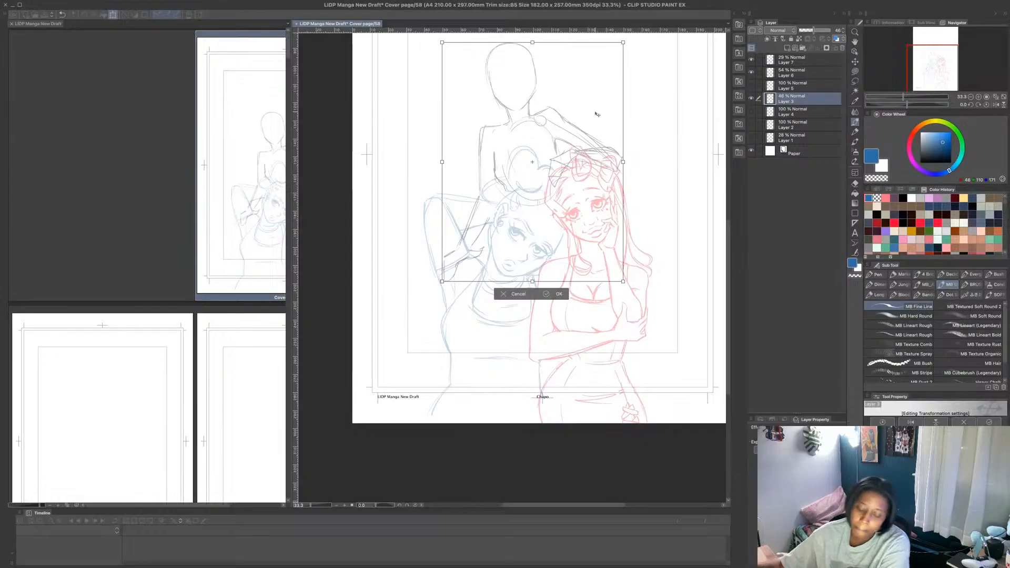
click(551, 293)
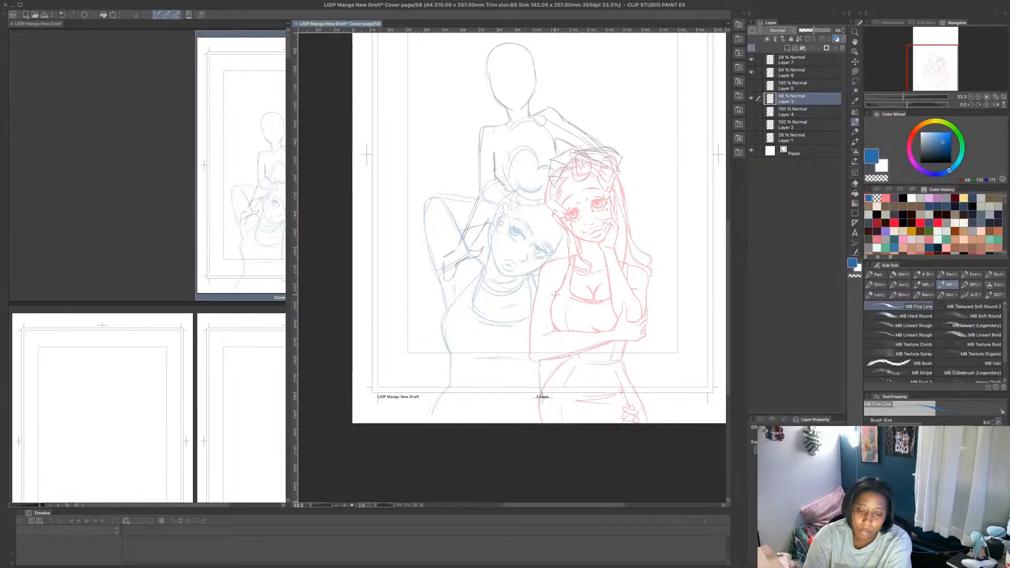
- Show the other standing figure on Layer 4 and the lettering on Layer 5 to review the whole cover composition
click(752, 86)
click(752, 86)
click(752, 111)
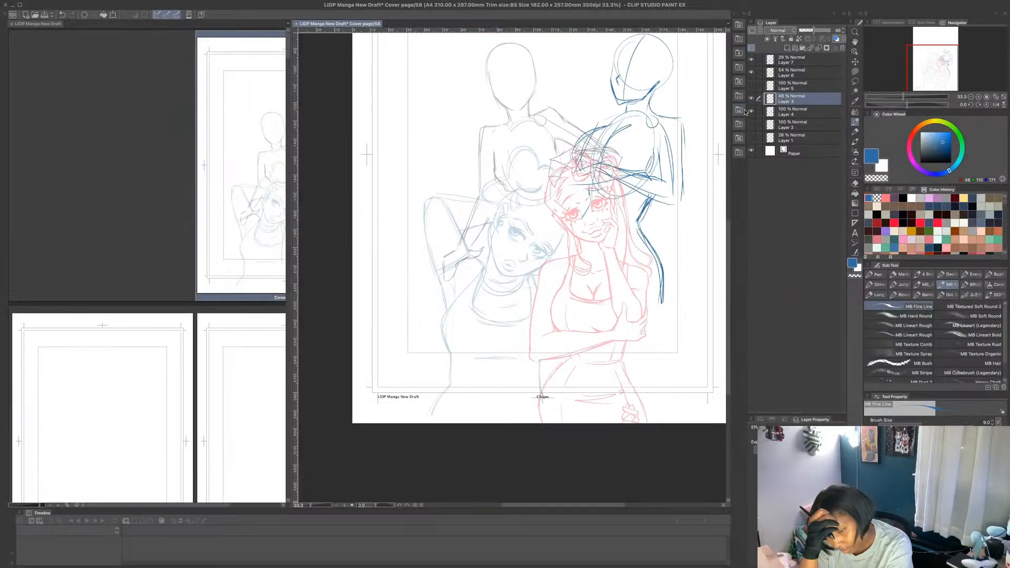
scroll(539, 247, up, 3)
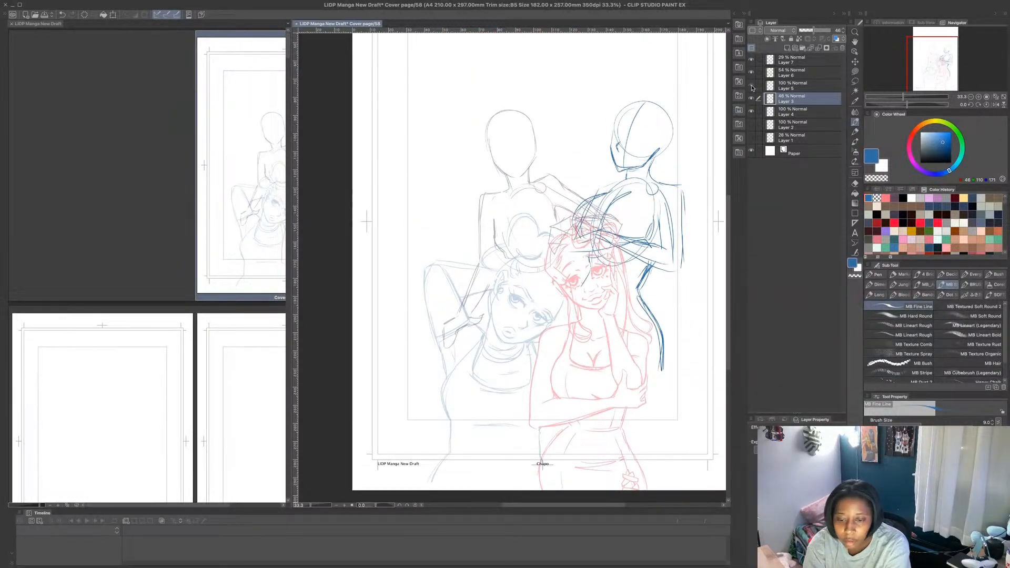
click(752, 86)
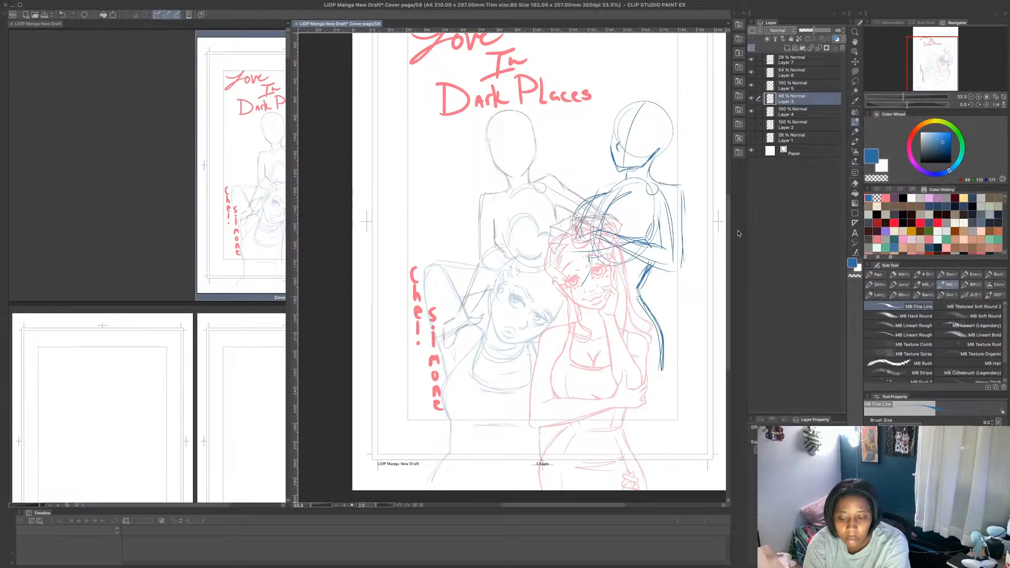
drag(729, 221, 729, 191)
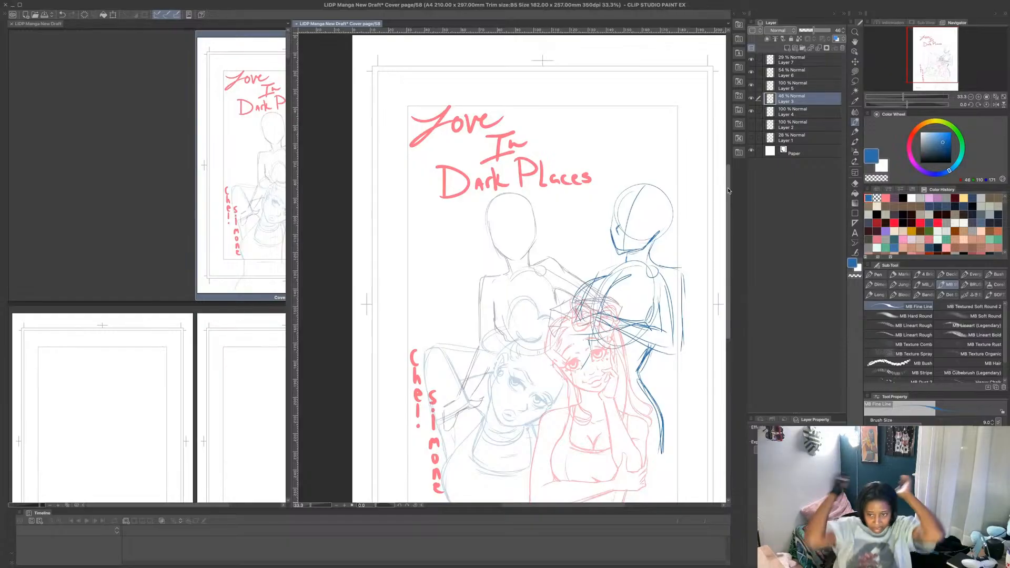
- Hide all the figure layers, keep the lettering on Layer 5 visible, and add a new layer above Layer 7
drag(752, 59, 752, 111)
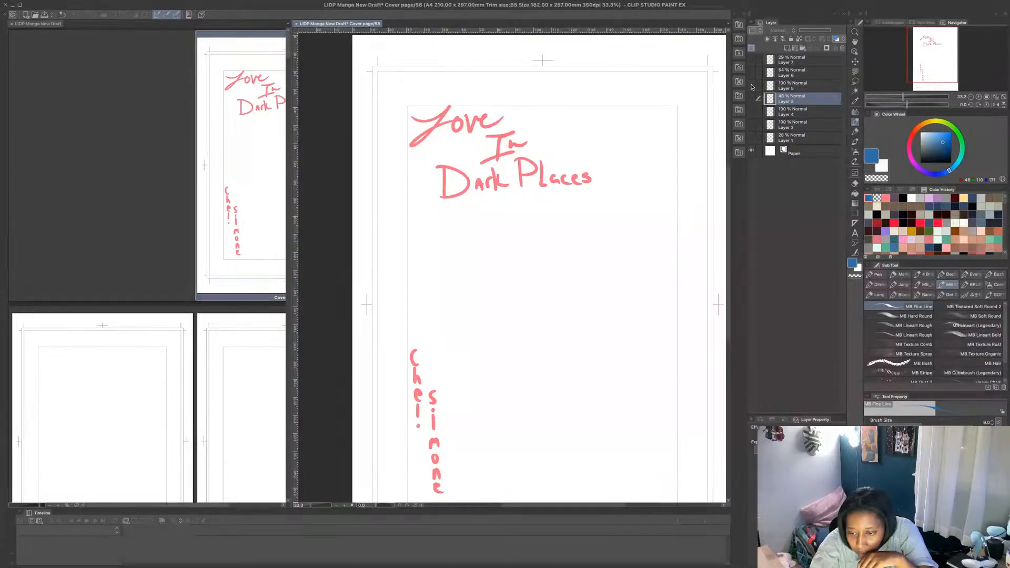
click(752, 85)
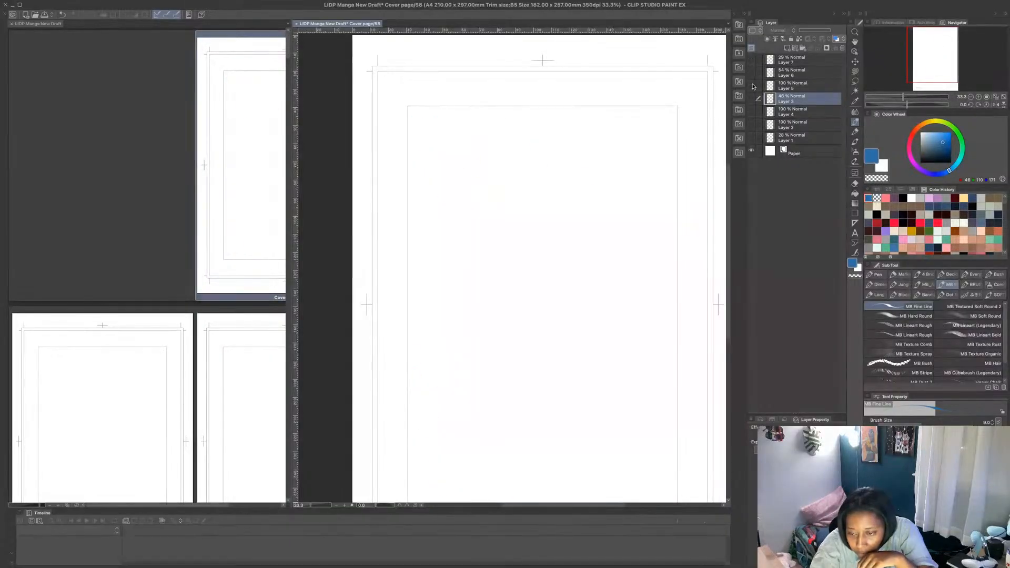
click(793, 63)
click(787, 48)
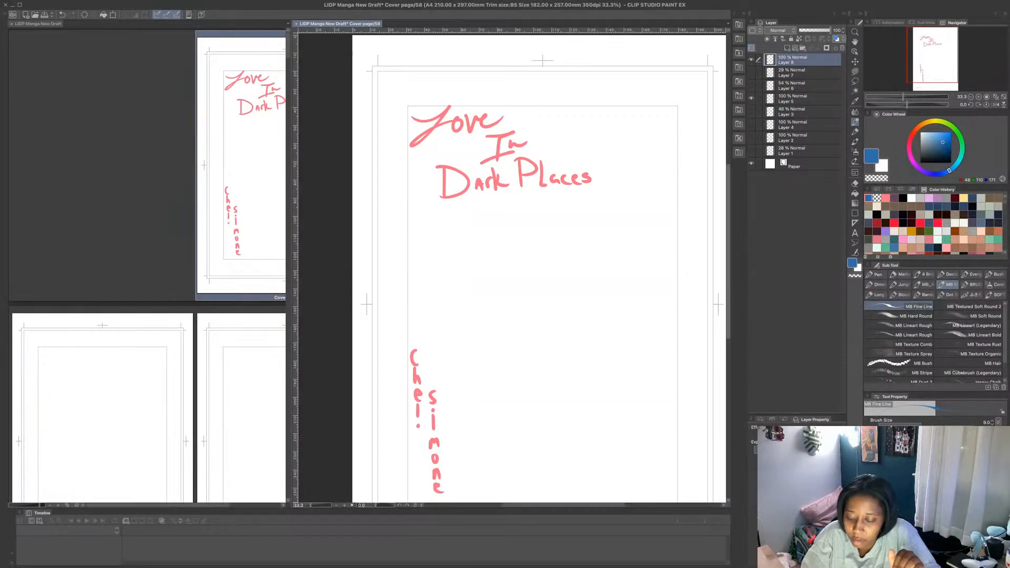
- Sketch two knee circles near the lower part of the page and extend each upward into a long rounded thigh shape
scroll(723, 284, down, 1)
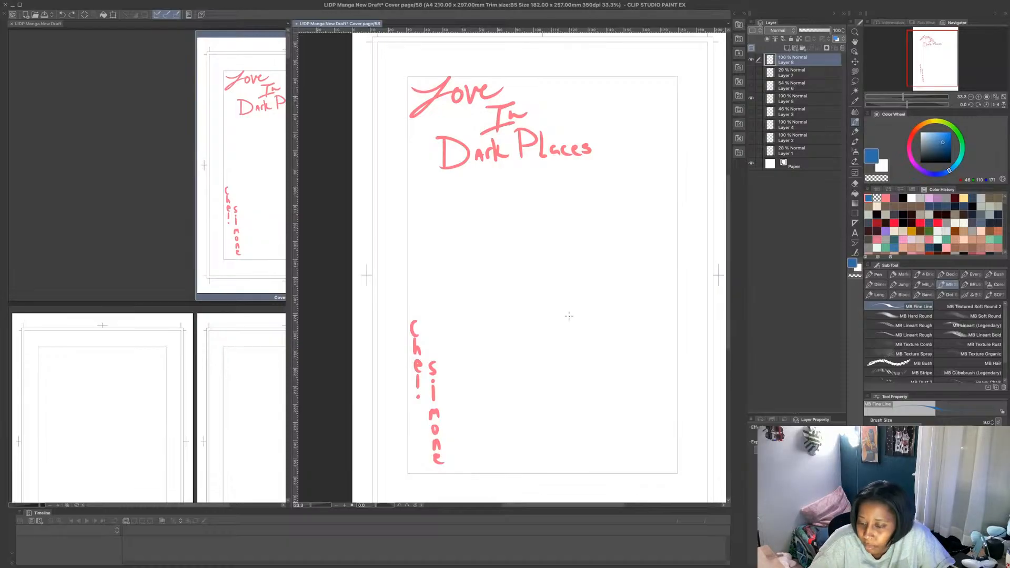
scroll(731, 227, down, 3)
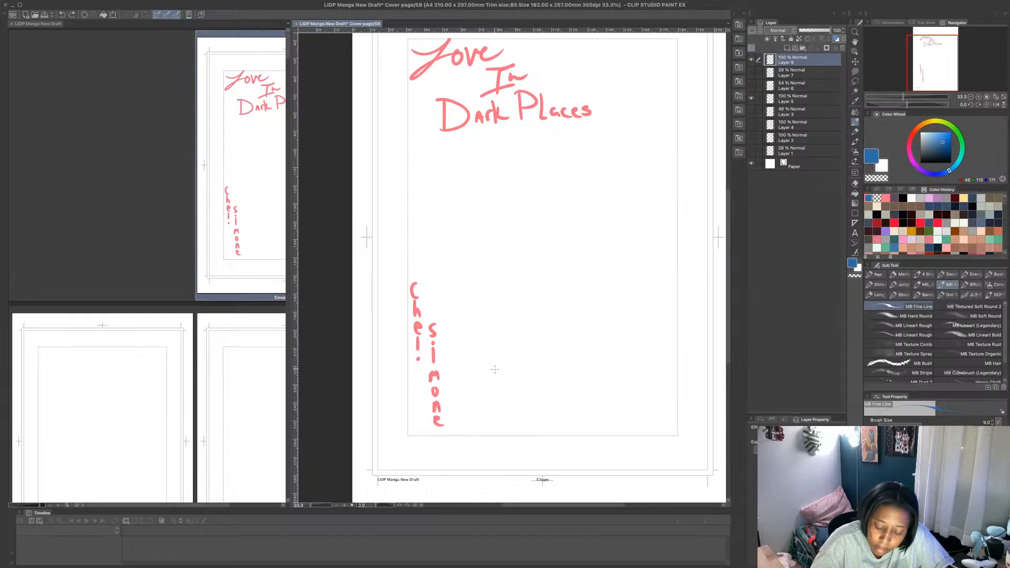
mouse_move(511, 358)
mouse_down()
mouse_move(527, 385)
mouse_move(523, 361)
mouse_up()
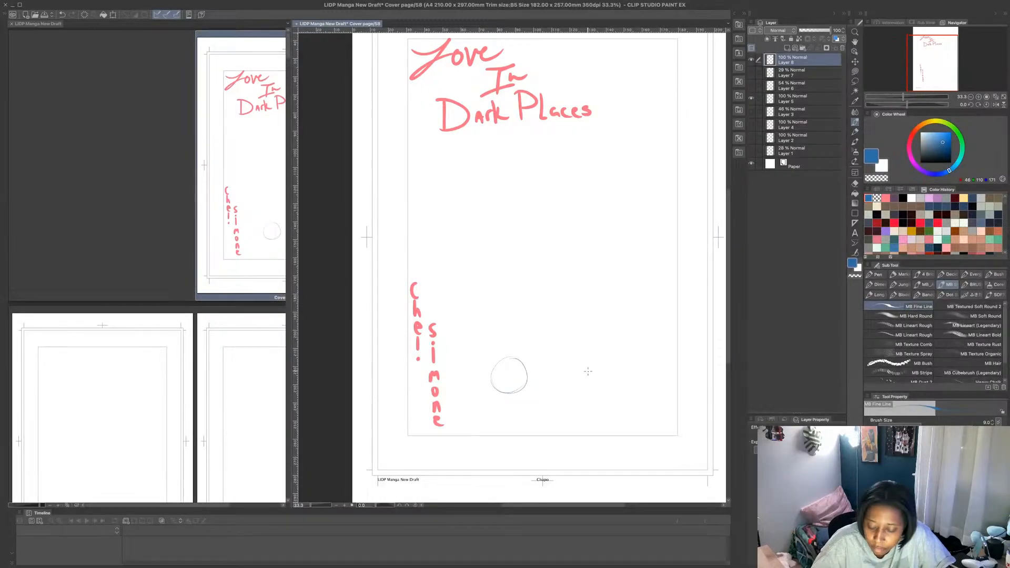
mouse_move(588, 371)
mouse_down()
mouse_move(577, 389)
mouse_move(605, 363)
mouse_move(615, 369)
mouse_up()
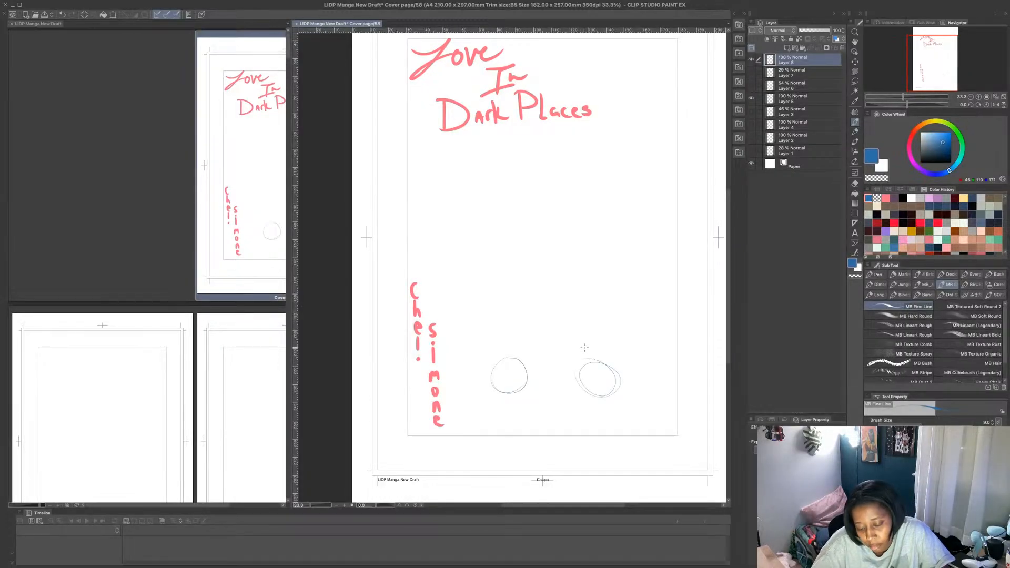
mouse_move(492, 378)
mouse_down()
mouse_move(518, 320)
mouse_move(497, 354)
mouse_move(548, 301)
mouse_move(531, 381)
mouse_move(558, 311)
mouse_up()
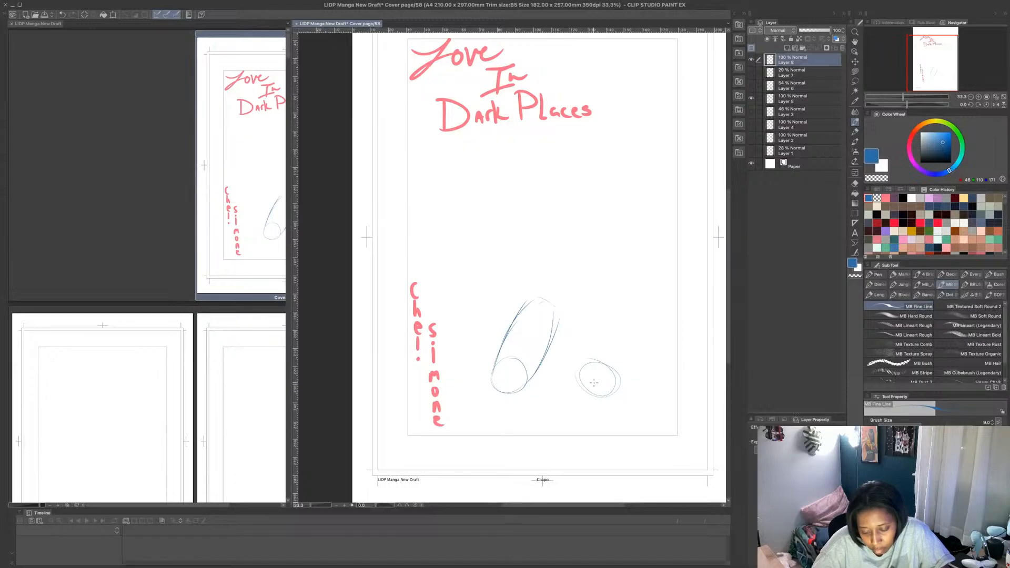
mouse_move(579, 368)
mouse_down()
mouse_move(572, 300)
mouse_move(608, 298)
mouse_move(621, 363)
mouse_up()
drag(609, 301, 584, 294)
drag(571, 297, 577, 373)
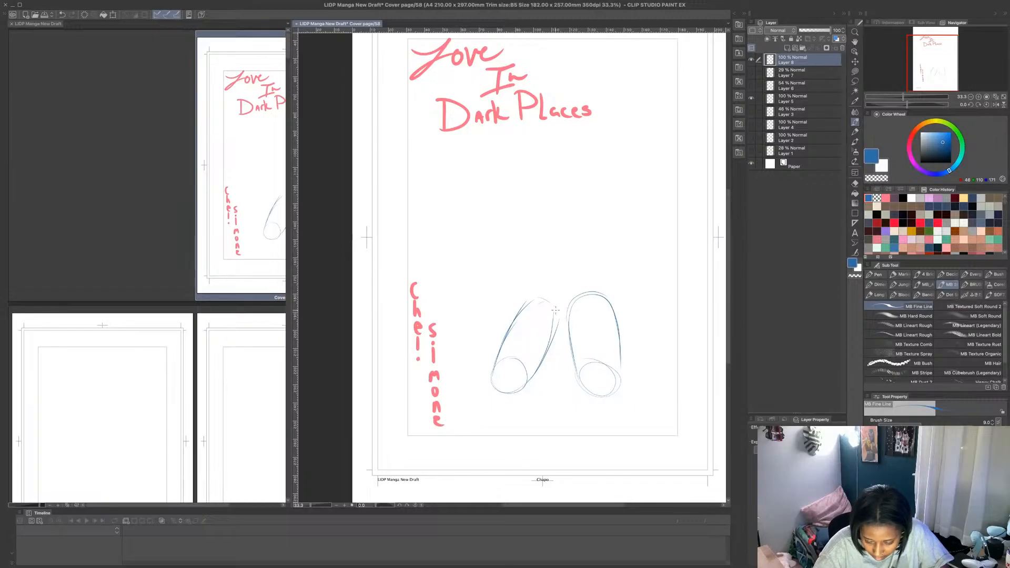
- Sketch the hips, curved waist, torso centre line and two rounded chest shapes above the thighs
mouse_move(619, 325)
mouse_down()
mouse_move(606, 286)
mouse_move(585, 264)
mouse_up()
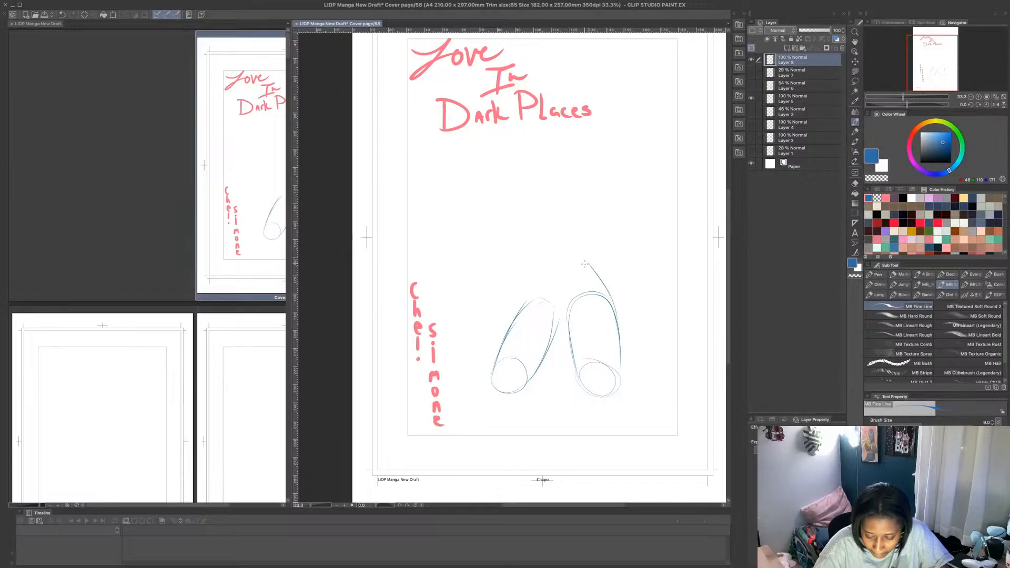
mouse_move(561, 305)
mouse_down()
mouse_move(536, 243)
mouse_move(546, 207)
mouse_up()
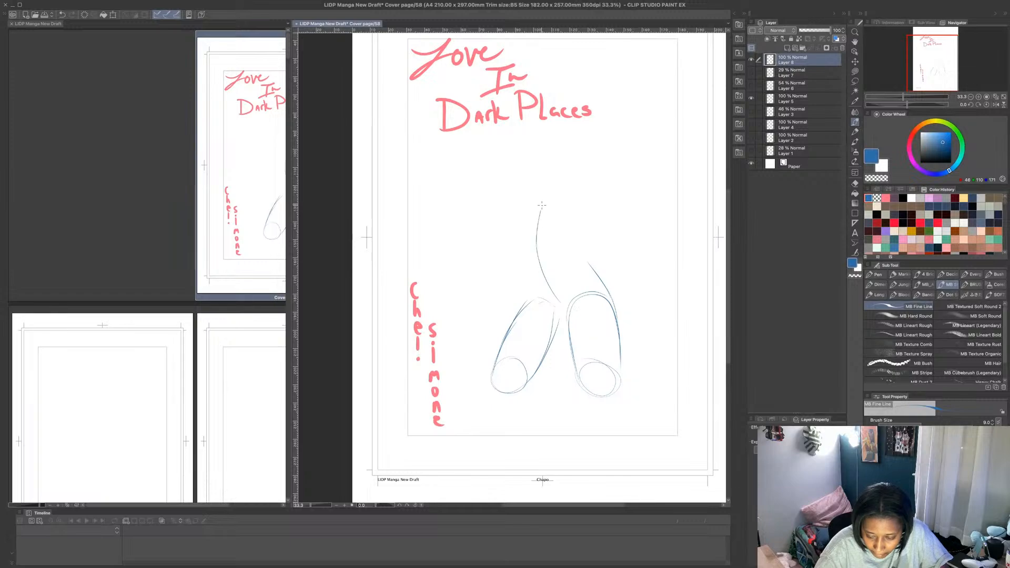
drag(535, 247, 546, 196)
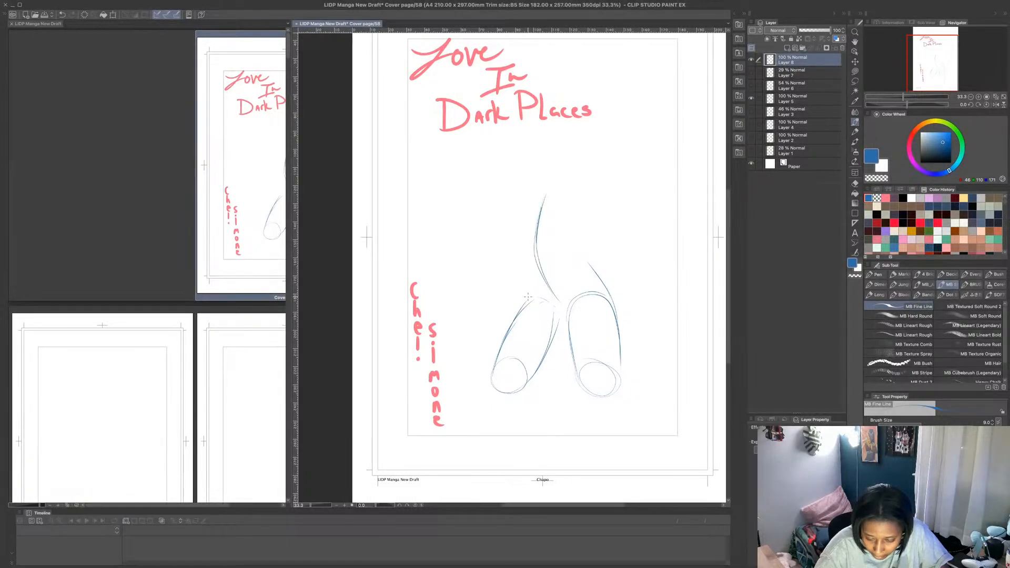
mouse_move(527, 292)
mouse_down()
mouse_move(576, 259)
mouse_move(605, 287)
mouse_up()
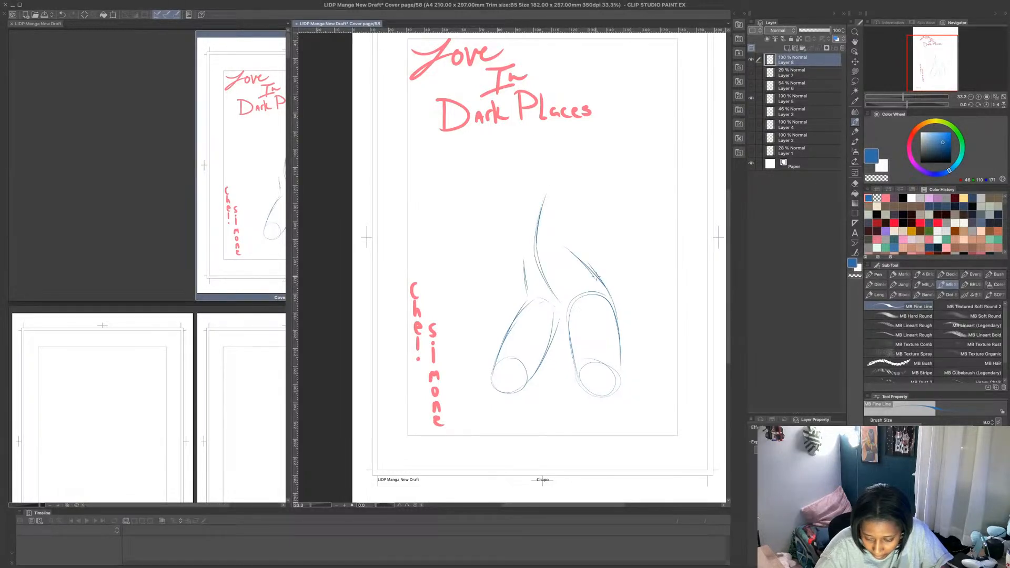
mouse_move(570, 254)
mouse_down()
mouse_move(519, 239)
mouse_move(520, 230)
mouse_move(525, 282)
mouse_up()
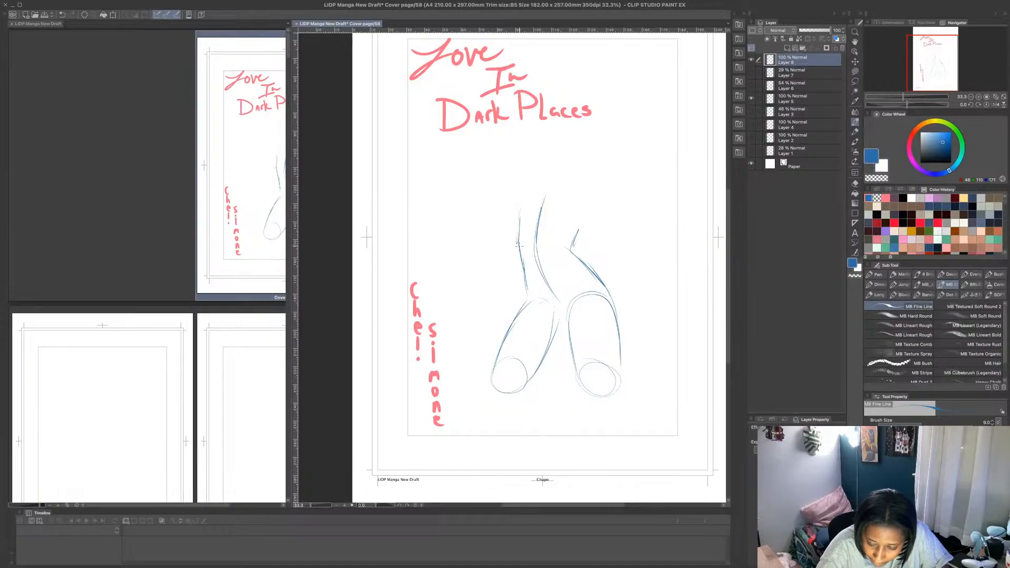
mouse_move(519, 247)
mouse_down()
mouse_move(527, 292)
mouse_move(518, 198)
mouse_move(534, 179)
mouse_move(515, 194)
mouse_move(518, 213)
mouse_up()
mouse_move(528, 179)
mouse_down()
mouse_move(514, 196)
mouse_move(558, 180)
mouse_up()
drag(559, 219, 579, 199)
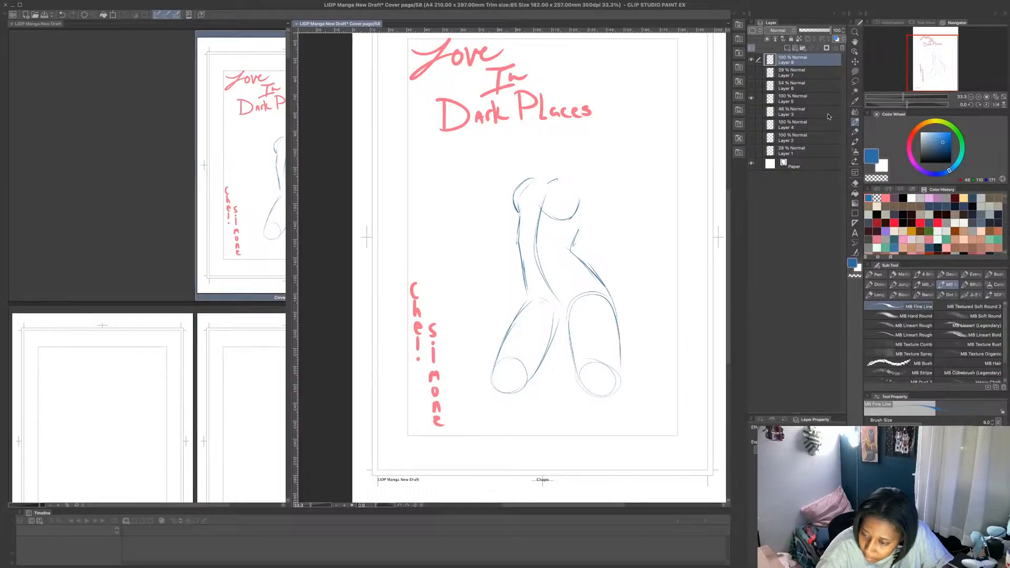
- Lasso the chest shapes and shift them slightly down to sit closer to the waist, then deselect
click(855, 81)
mouse_move(511, 212)
mouse_down()
mouse_move(563, 221)
mouse_move(593, 196)
mouse_move(545, 155)
mouse_move(516, 167)
mouse_move(510, 215)
mouse_up()
click(579, 242)
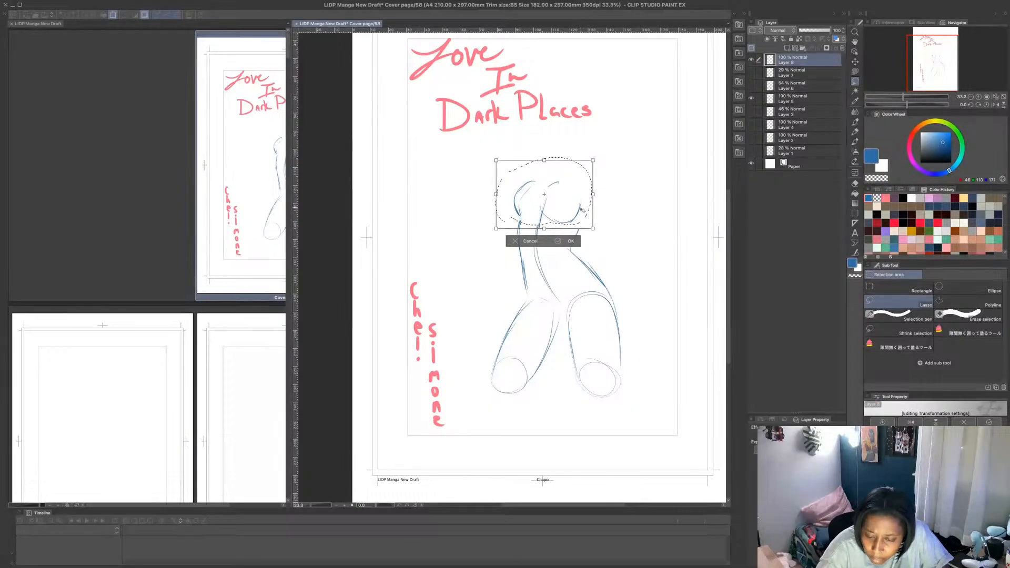
drag(582, 211, 580, 214)
click(571, 244)
click(607, 203)
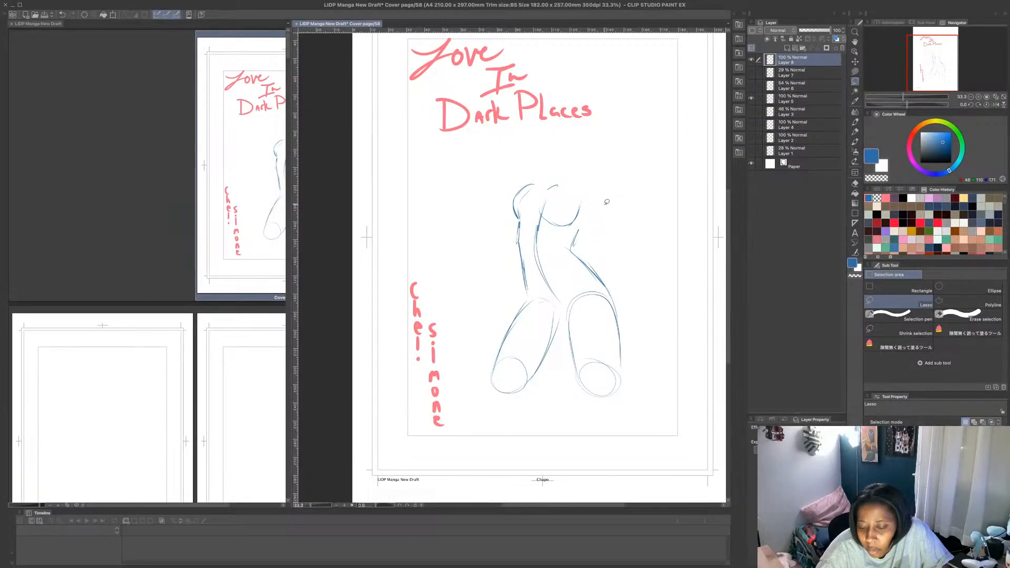
- Sketch both raised upper arms, an oval head between them, and the neck and shoulder line with the fine line brush
click(855, 122)
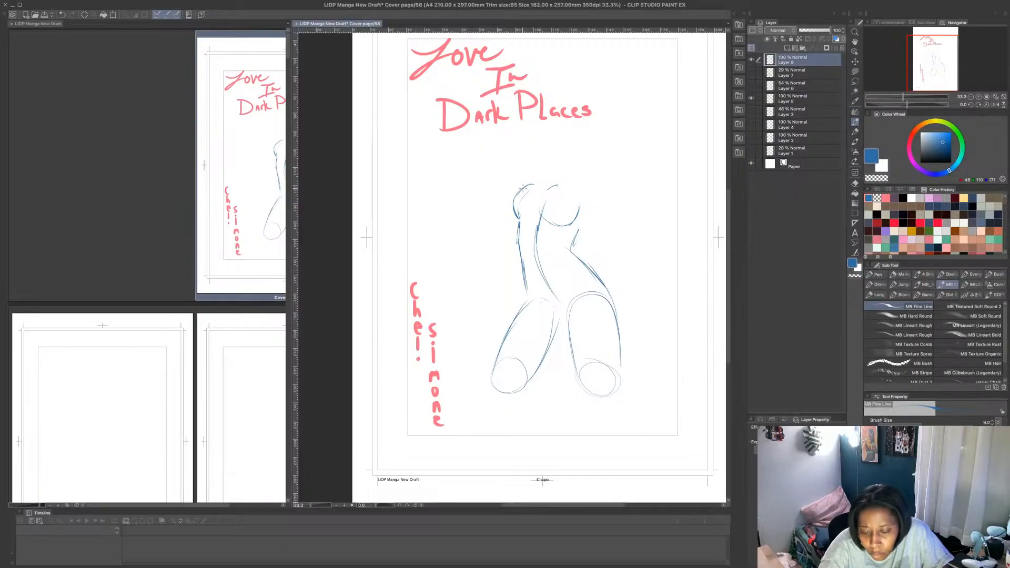
drag(522, 184, 541, 92)
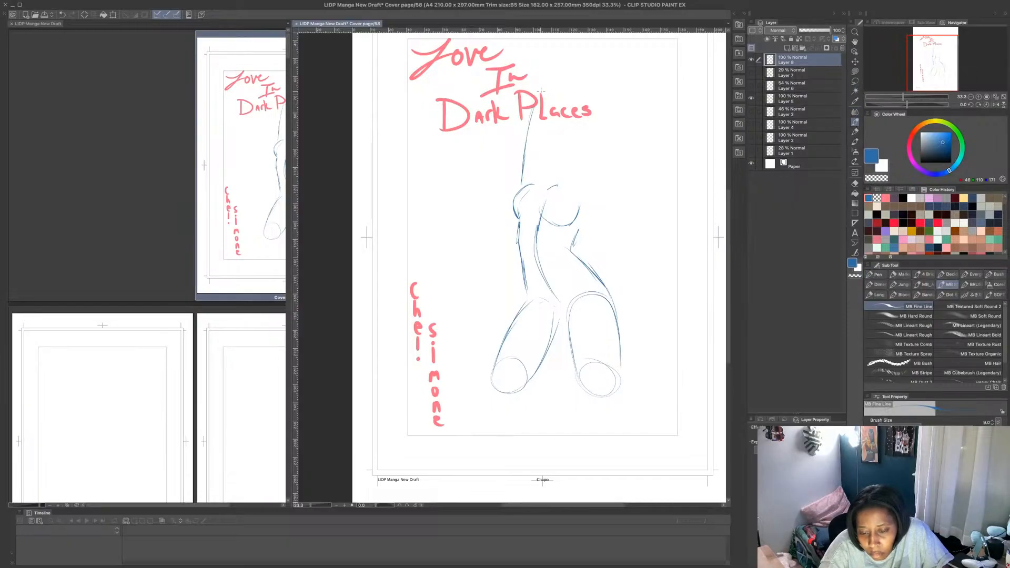
mouse_move(583, 211)
mouse_down()
mouse_move(610, 180)
mouse_move(628, 137)
mouse_move(623, 118)
mouse_up()
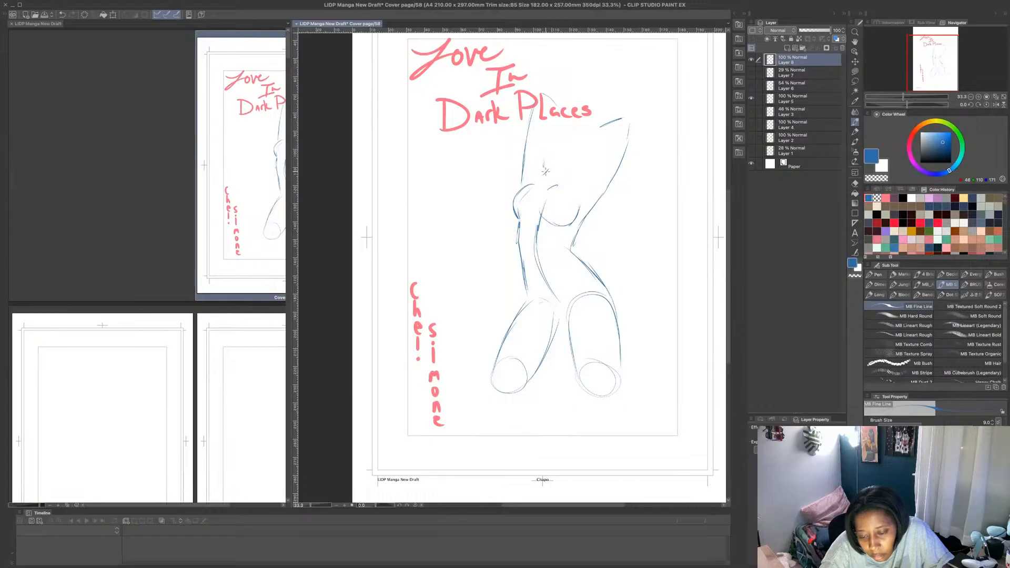
mouse_move(561, 142)
mouse_down()
mouse_move(552, 162)
mouse_move(555, 177)
mouse_move(563, 141)
mouse_move(554, 168)
mouse_move(566, 183)
mouse_move(597, 149)
mouse_move(575, 128)
mouse_move(549, 157)
mouse_up()
mouse_move(550, 154)
mouse_down()
mouse_move(565, 127)
mouse_move(595, 133)
mouse_move(595, 164)
mouse_move(596, 134)
mouse_move(575, 127)
mouse_up()
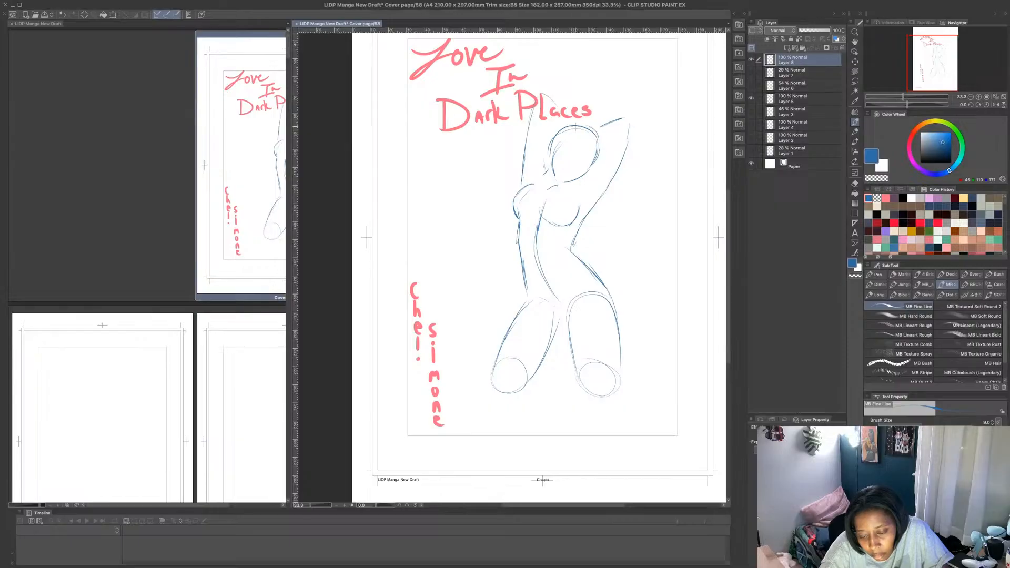
mouse_move(572, 182)
mouse_down()
mouse_move(590, 173)
mouse_move(612, 131)
mouse_move(550, 166)
mouse_move(546, 176)
mouse_move(573, 182)
mouse_move(539, 202)
mouse_up()
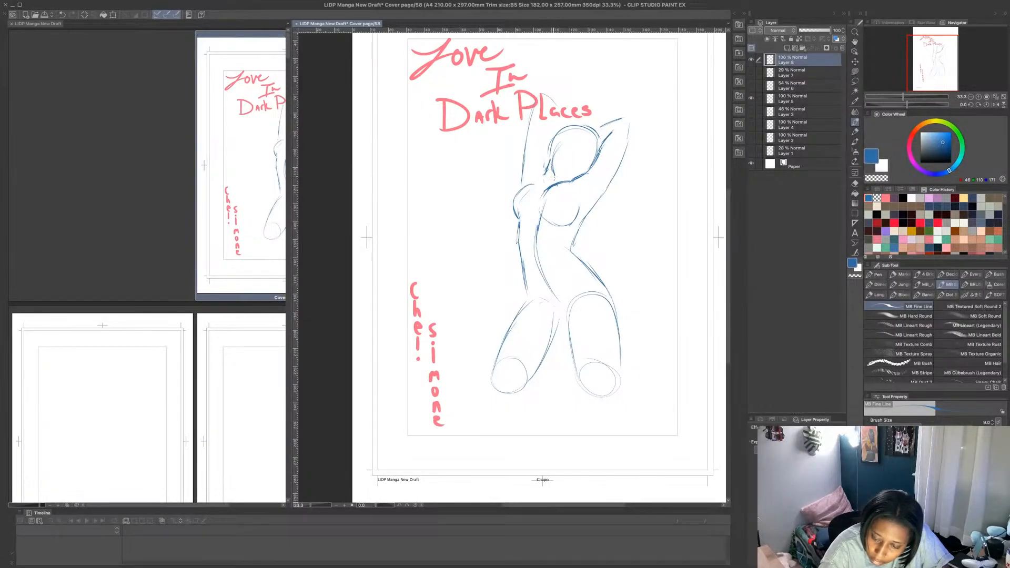
- Strengthen the figure's waist and hip contours on both sides, joining the torso smoothly to the thighs
mouse_move(519, 268)
mouse_down()
mouse_move(518, 305)
mouse_move(534, 233)
mouse_move(522, 307)
mouse_up()
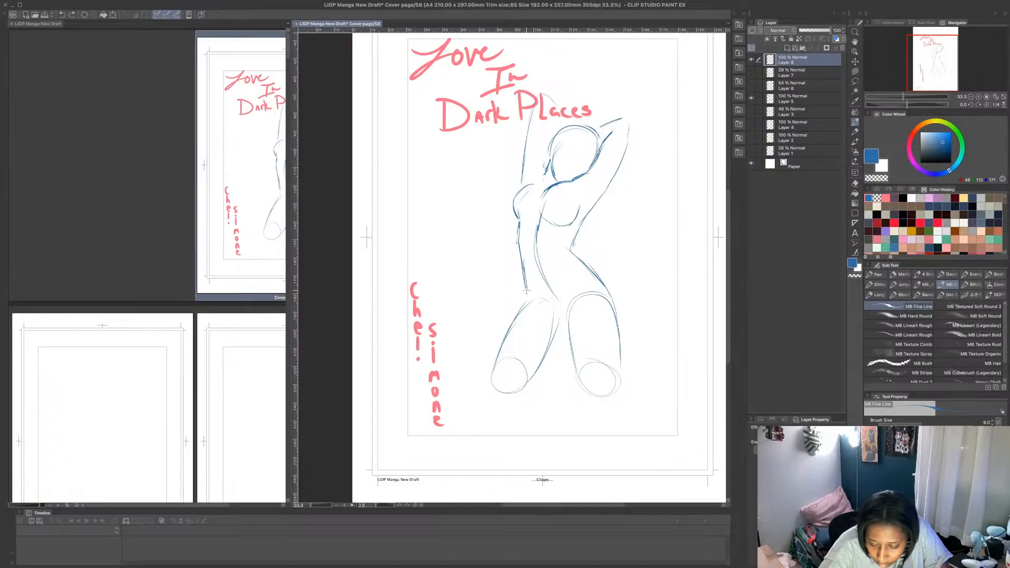
drag(523, 265, 521, 307)
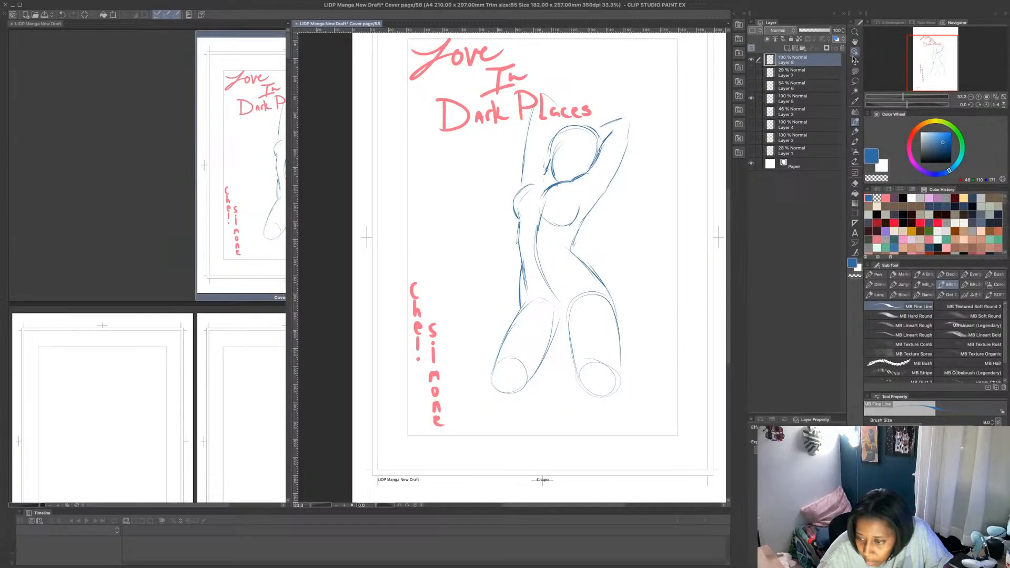
click(855, 72)
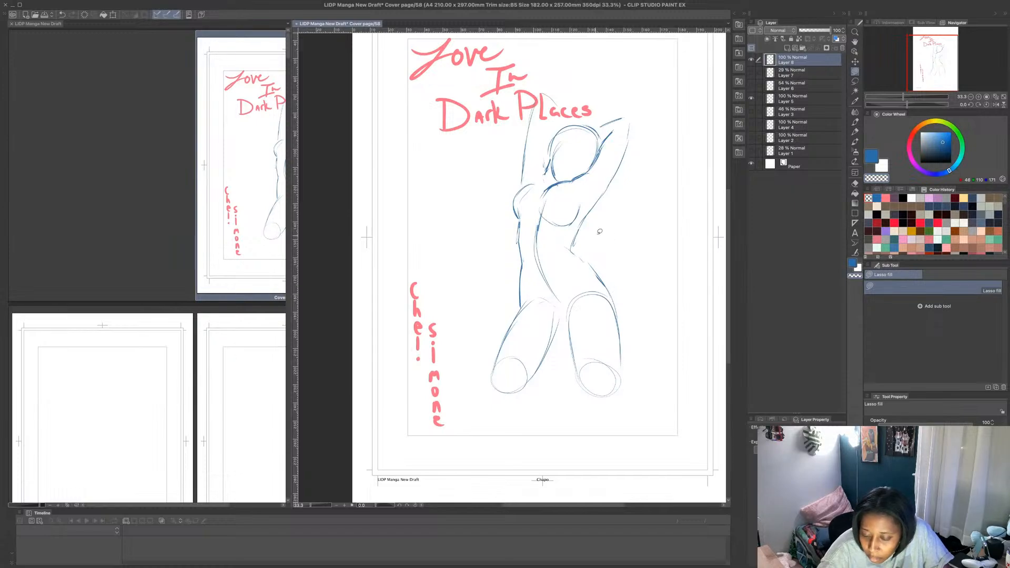
click(855, 122)
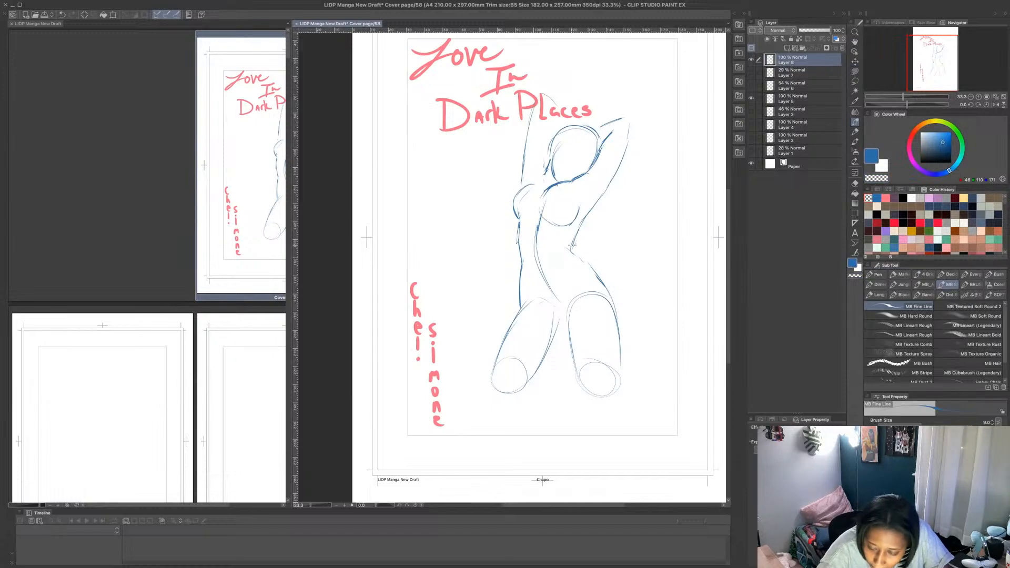
drag(573, 245, 586, 216)
drag(574, 255, 606, 286)
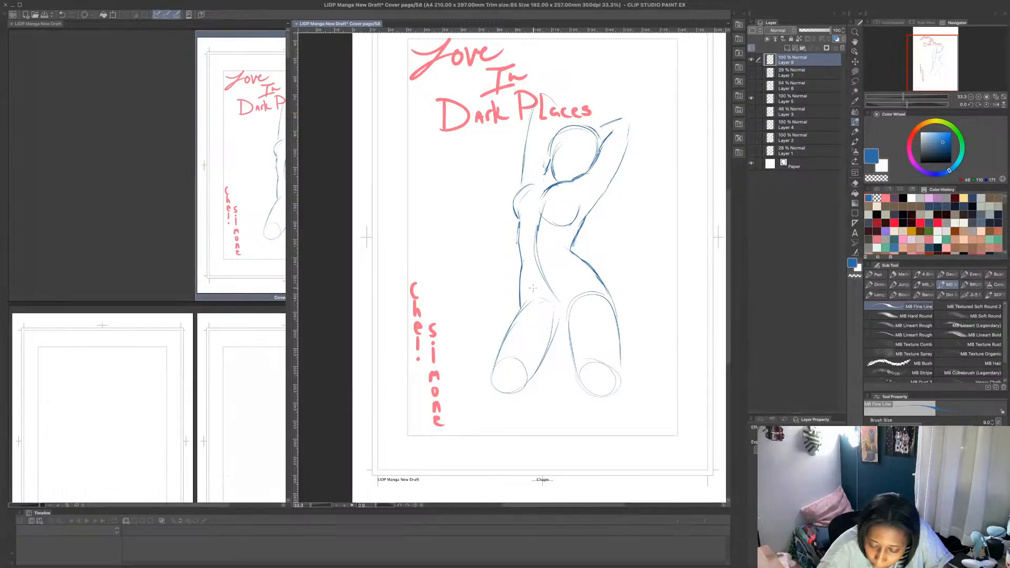
- Redraw the thigh and knee outlines with darker lines and define the pelvis line between the two legs
drag(524, 297, 492, 377)
mouse_move(492, 377)
mouse_down()
mouse_move(521, 302)
mouse_move(529, 326)
mouse_move(555, 316)
mouse_move(522, 303)
mouse_move(533, 296)
mouse_move(570, 322)
mouse_move(566, 310)
mouse_move(600, 291)
mouse_up()
mouse_move(557, 333)
mouse_down()
mouse_move(524, 388)
mouse_move(510, 389)
mouse_up()
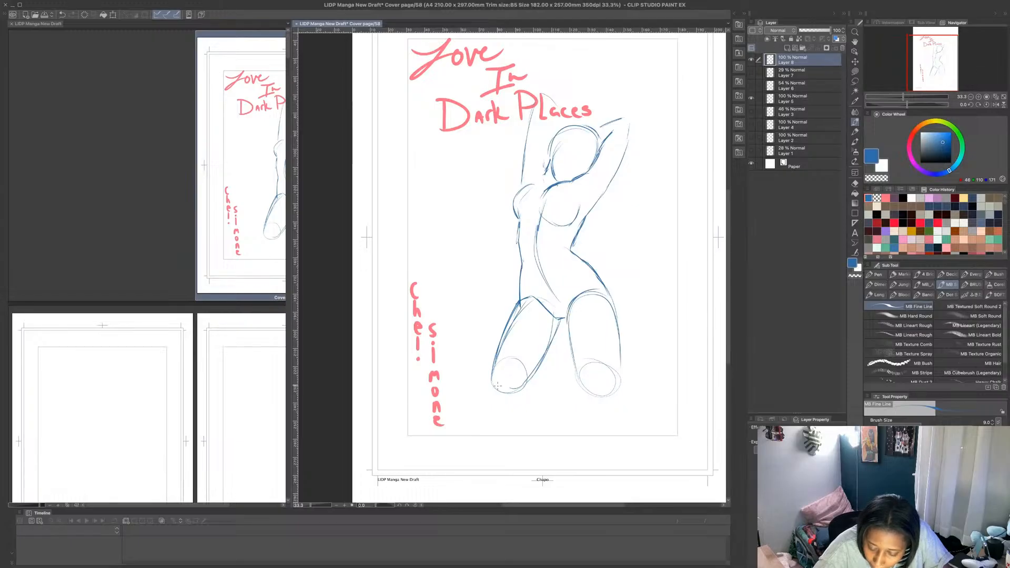
drag(568, 321, 593, 391)
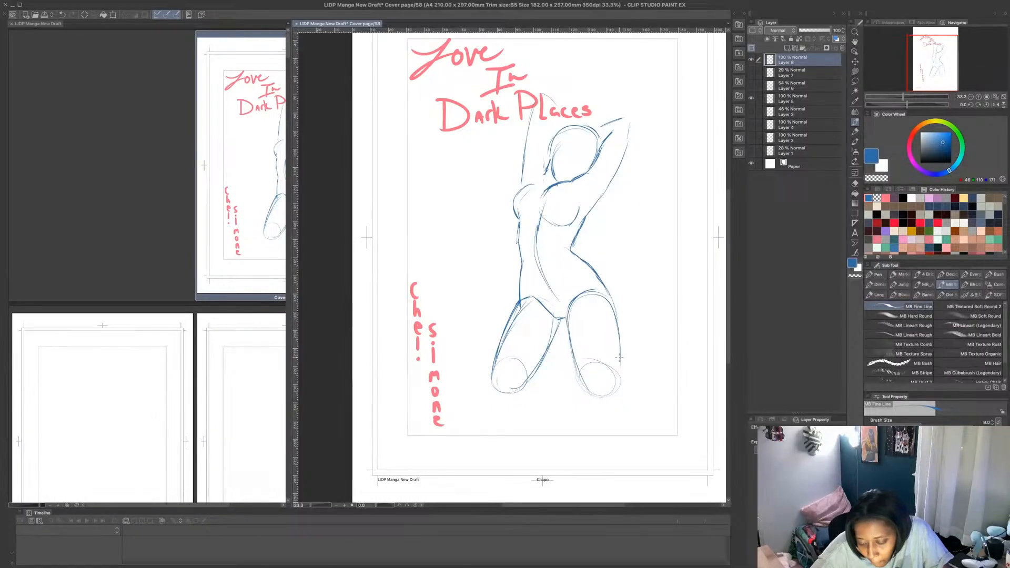
drag(620, 353, 602, 392)
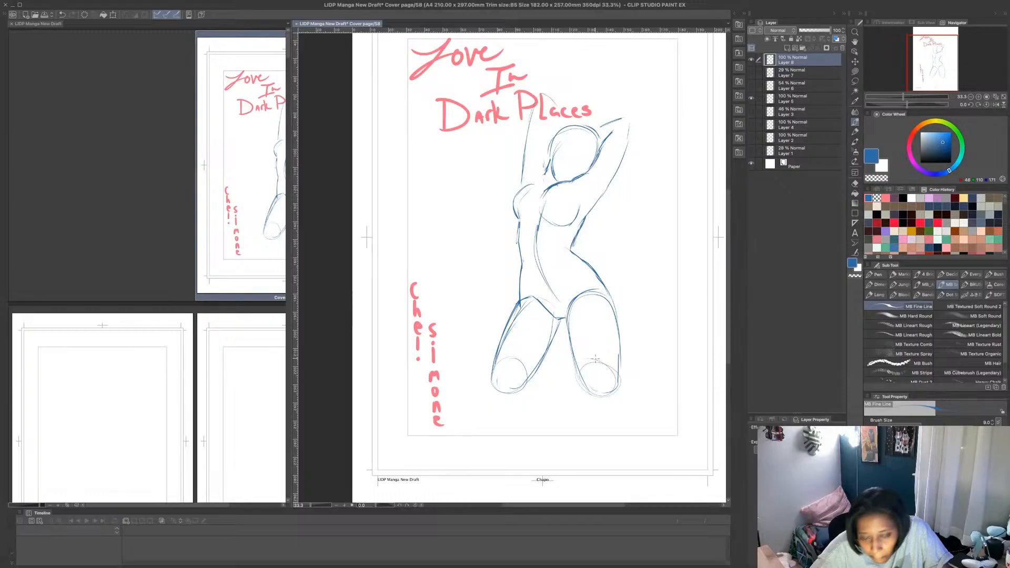
- Transform the figure so its upper body tapers inward, shorten it to sit below the title, raise its base slightly, and apply
key(ctrl+t)
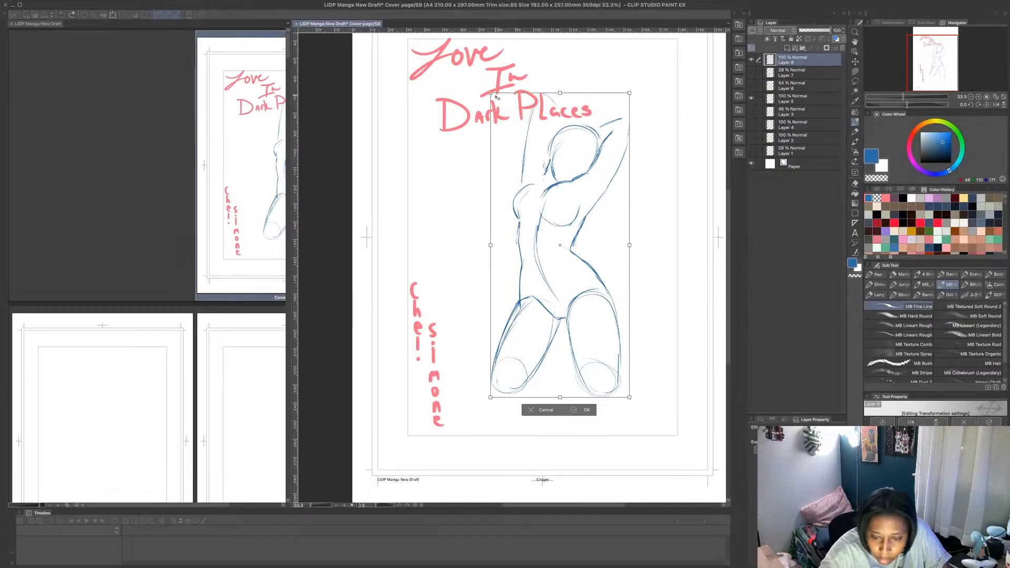
drag(491, 93, 498, 94)
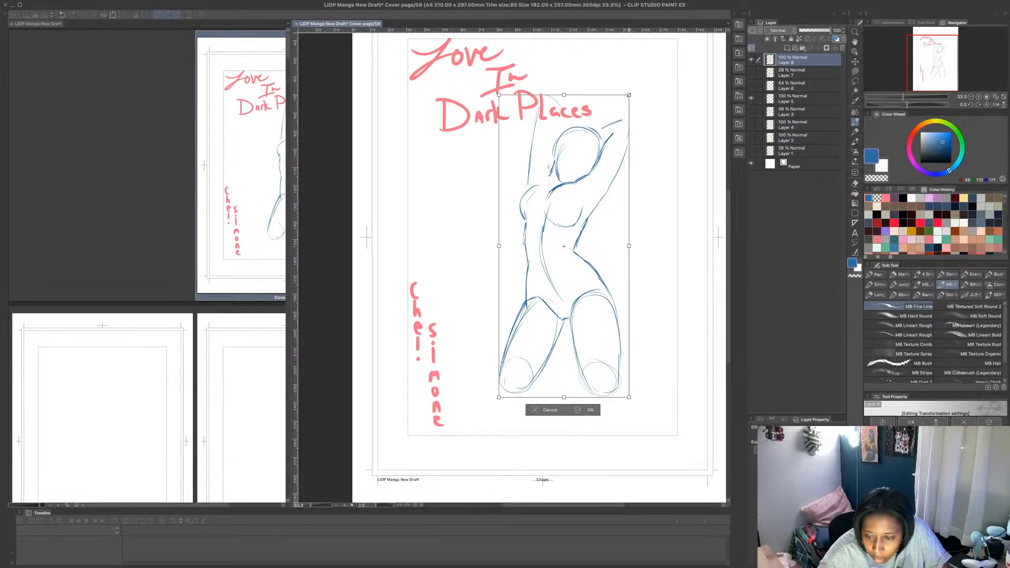
drag(630, 95, 627, 96)
key(ctrl+z)
key(ctrl+z)
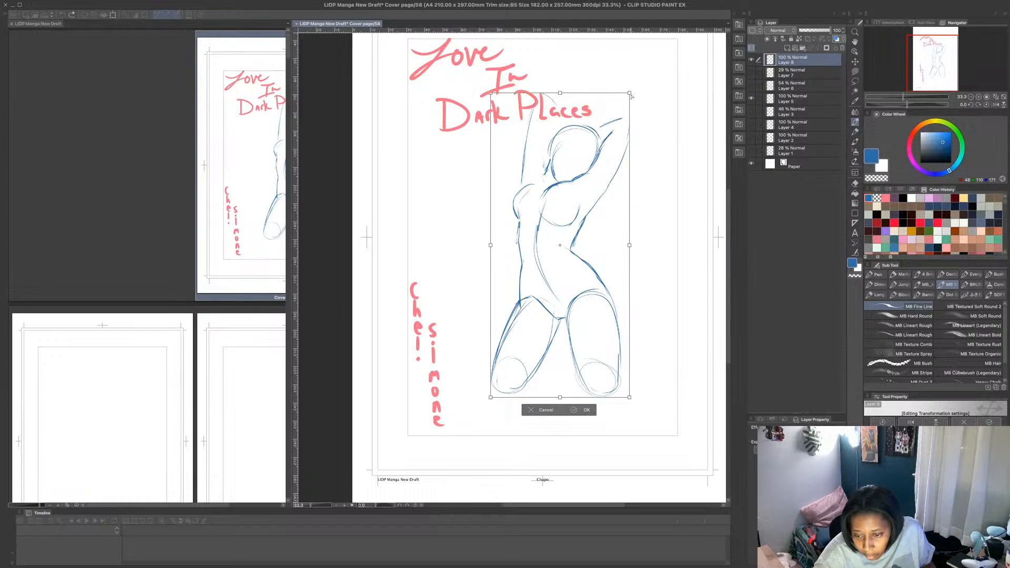
drag(628, 93, 624, 95)
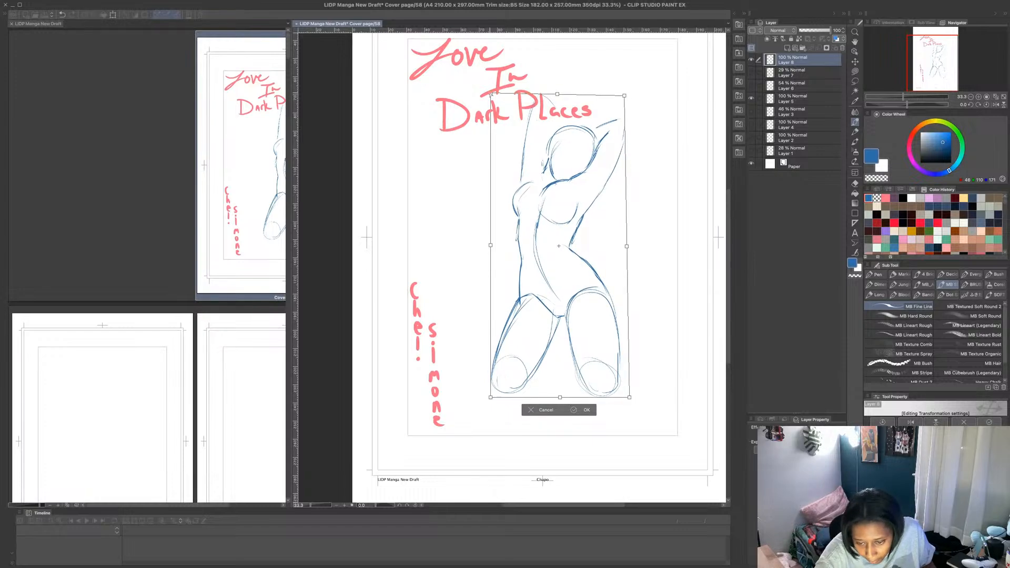
drag(491, 94, 500, 95)
drag(562, 96, 563, 104)
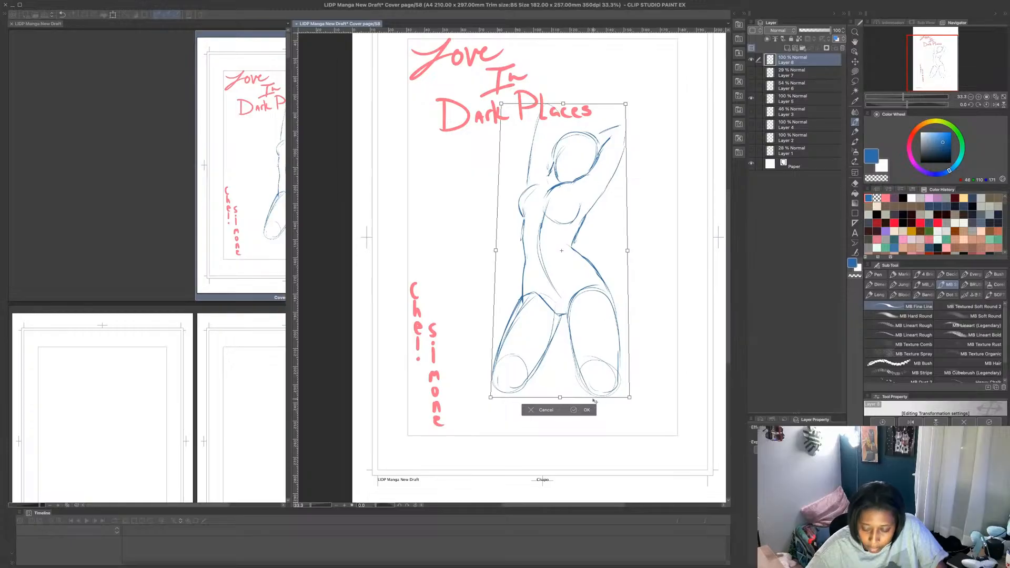
drag(626, 104, 617, 109)
drag(501, 104, 513, 107)
mouse_move(617, 108)
mouse_down()
mouse_move(564, 132)
mouse_move(563, 144)
mouse_up()
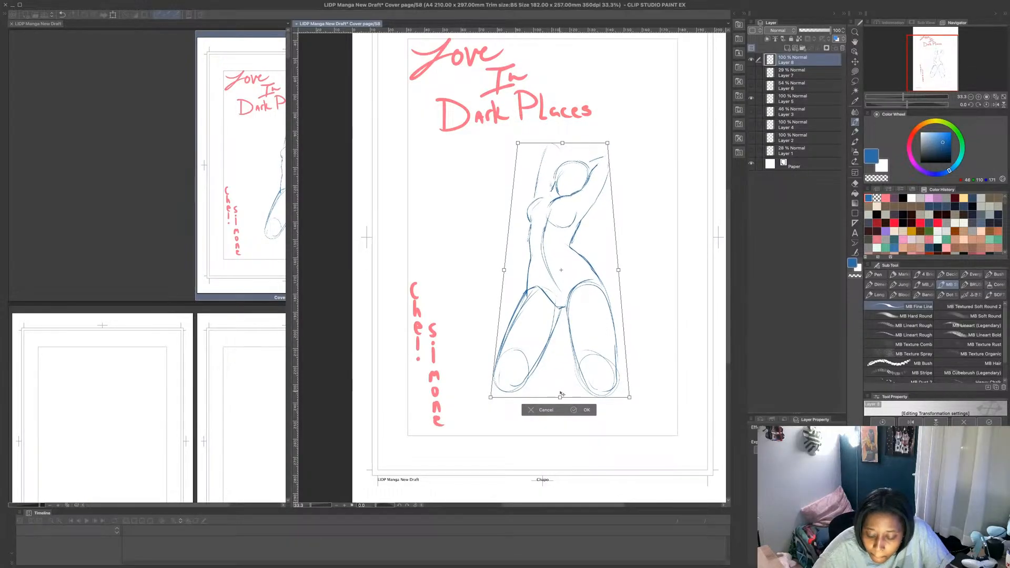
drag(560, 398, 560, 387)
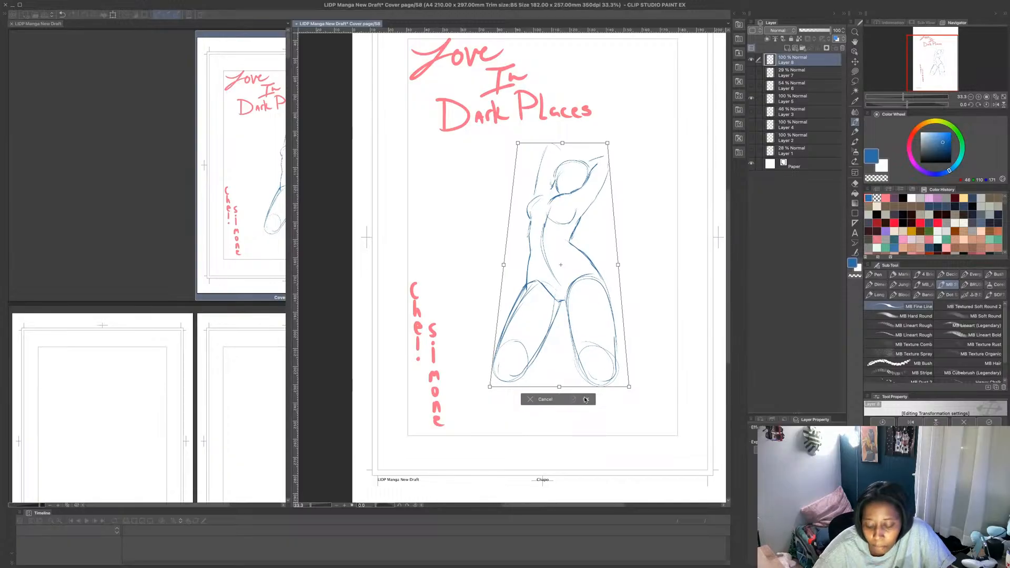
click(572, 400)
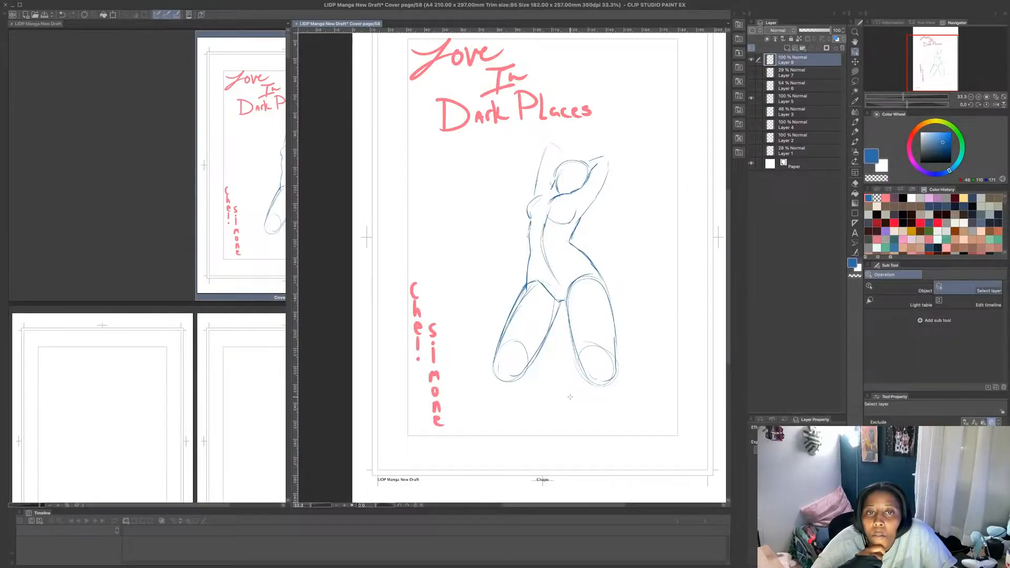
- Sketch a folded lower leg with a pointed foot extending behind the figure's right-hand knee, and add a new layer above Layer 8
key(p)
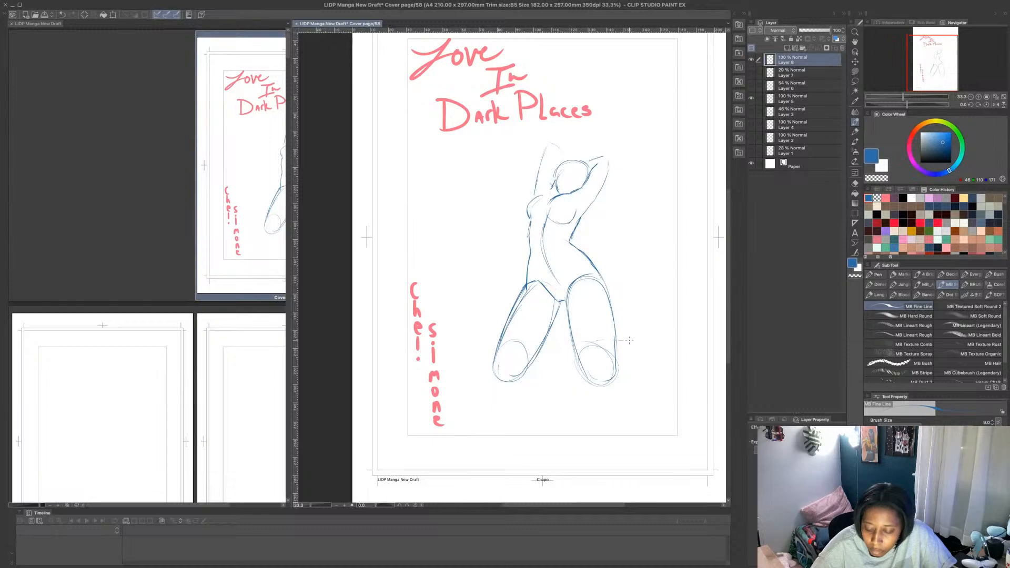
drag(610, 341, 638, 339)
mouse_move(614, 379)
mouse_down()
mouse_move(645, 346)
mouse_move(643, 326)
mouse_move(648, 333)
mouse_up()
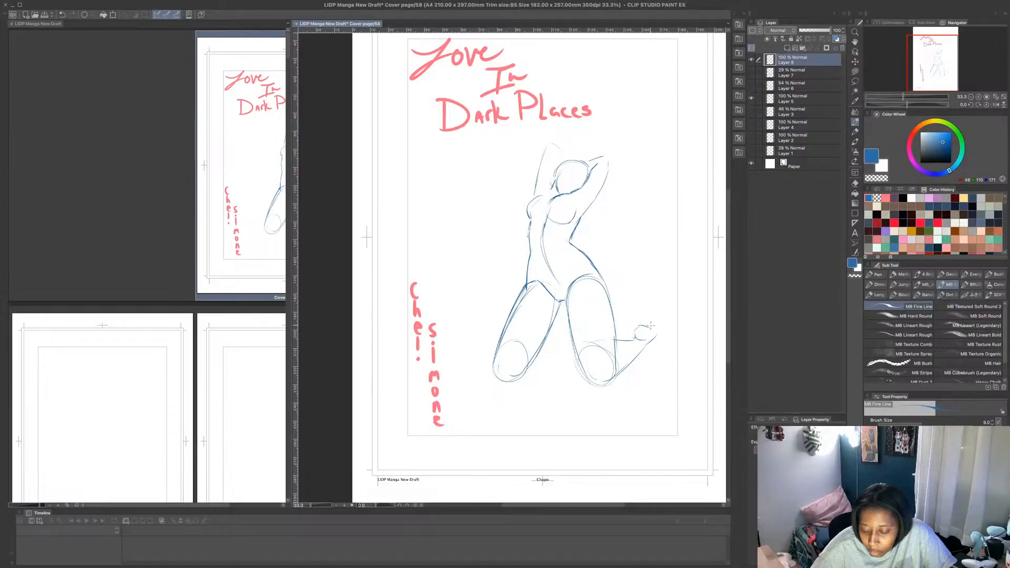
mouse_move(656, 331)
mouse_down()
mouse_move(666, 328)
mouse_move(637, 358)
mouse_up()
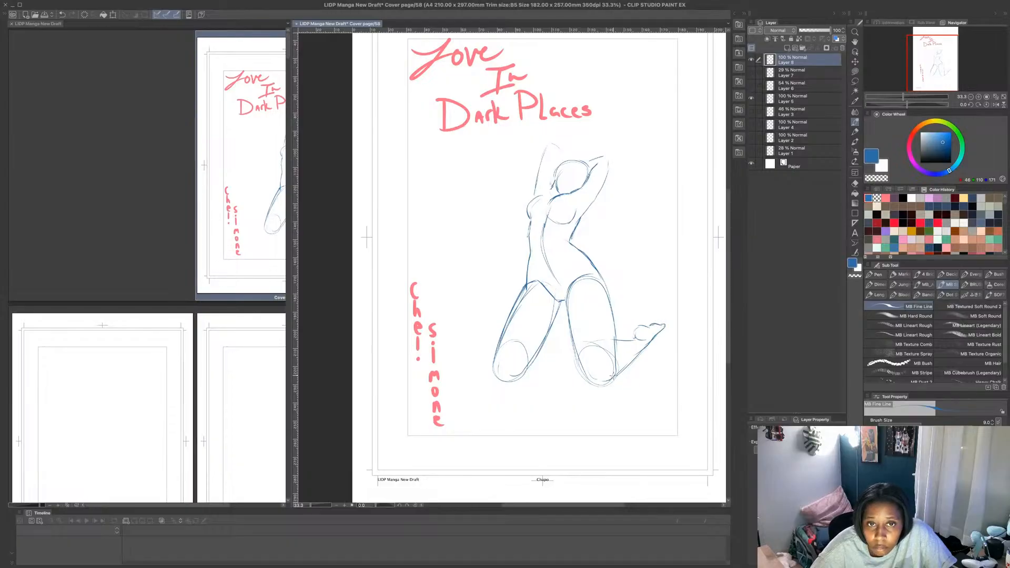
key(ctrl+z)
key(ctrl+z)
key(ctrl+z)
key(ctrl+z)
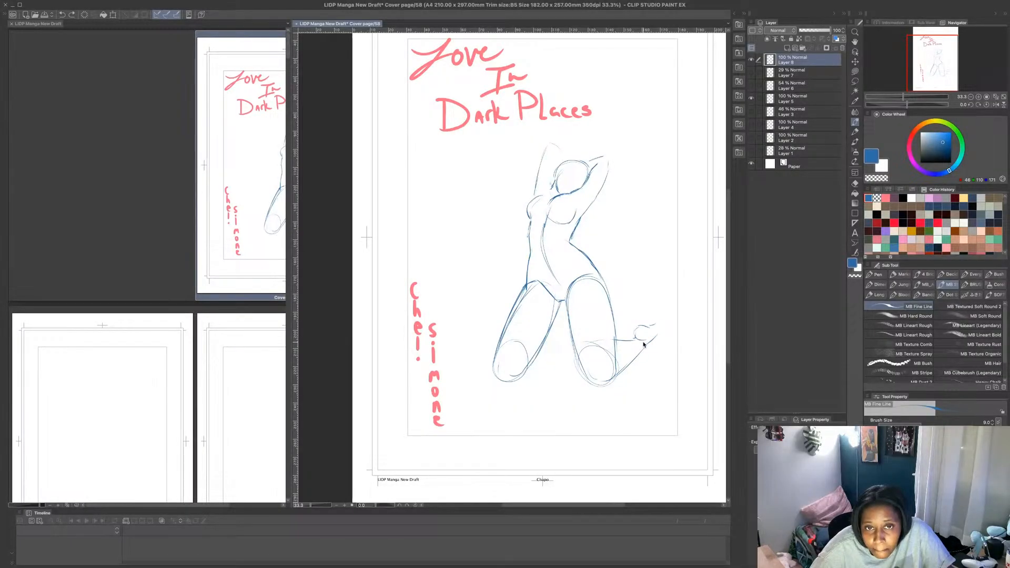
drag(657, 335, 636, 354)
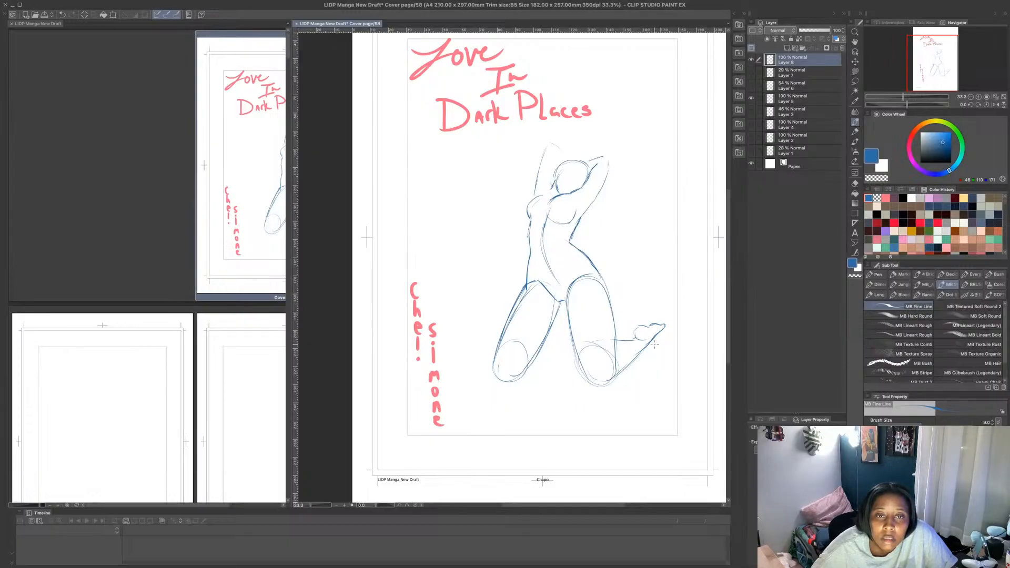
click(788, 48)
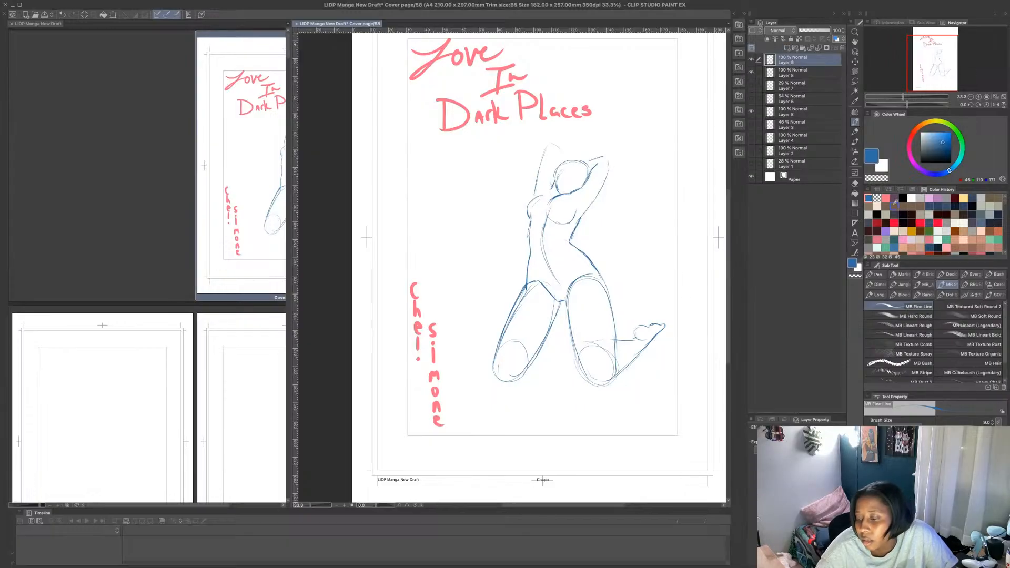
- Switch the drawing colour to a dark purple from the colour history
click(894, 198)
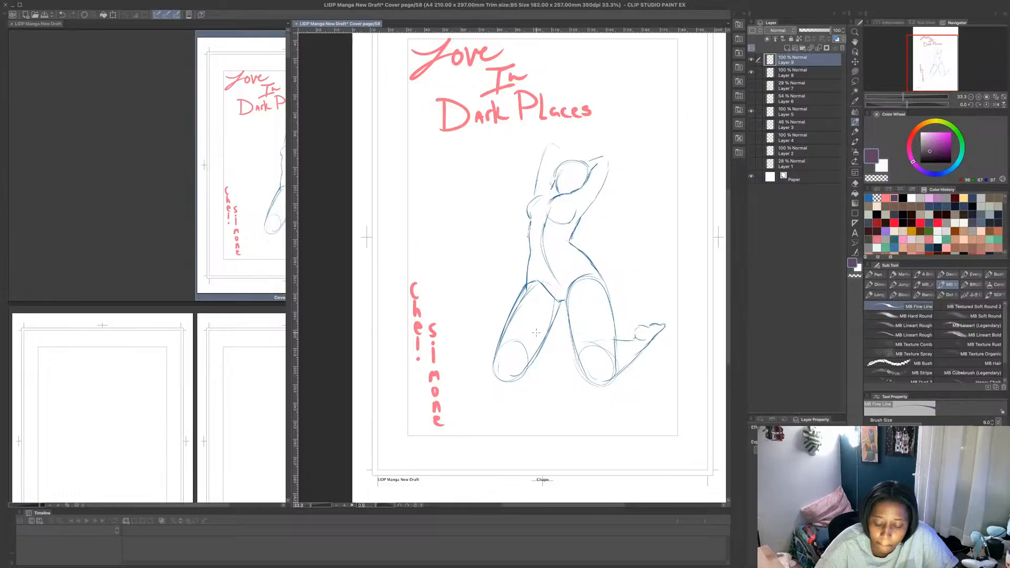
- Try to sketch a second pair of legs in dark purple, overlapping the kneeling figure's left-hand thigh
drag(484, 320, 495, 387)
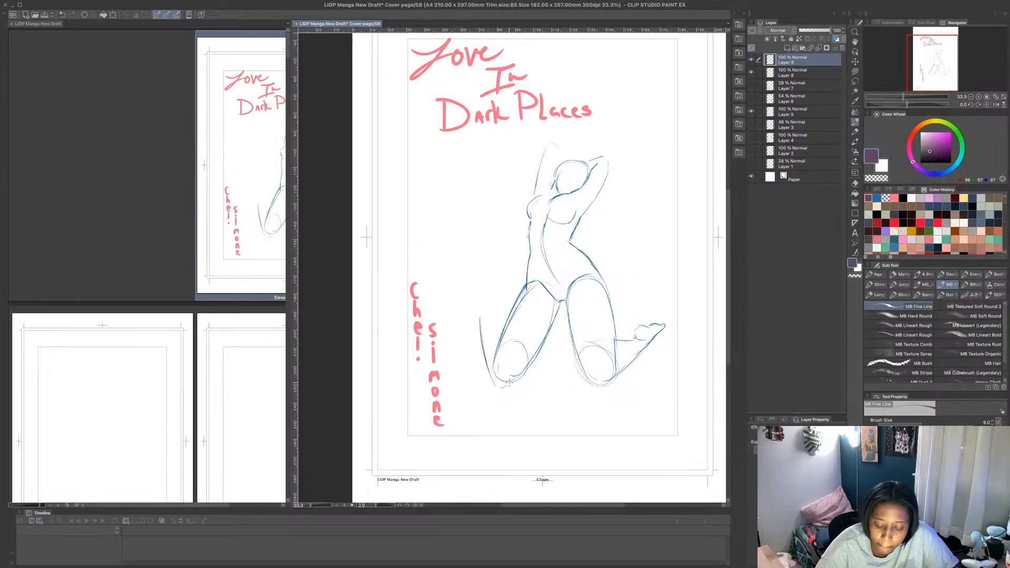
mouse_move(480, 315)
mouse_down()
mouse_move(564, 296)
mouse_move(566, 339)
mouse_move(545, 391)
mouse_move(525, 317)
mouse_move(530, 357)
mouse_up()
mouse_move(531, 358)
mouse_down()
mouse_move(550, 393)
mouse_move(543, 317)
mouse_move(555, 360)
mouse_up()
mouse_move(508, 317)
mouse_down()
mouse_move(499, 379)
mouse_move(510, 301)
mouse_move(496, 384)
mouse_move(522, 315)
mouse_move(518, 380)
mouse_move(497, 352)
mouse_up()
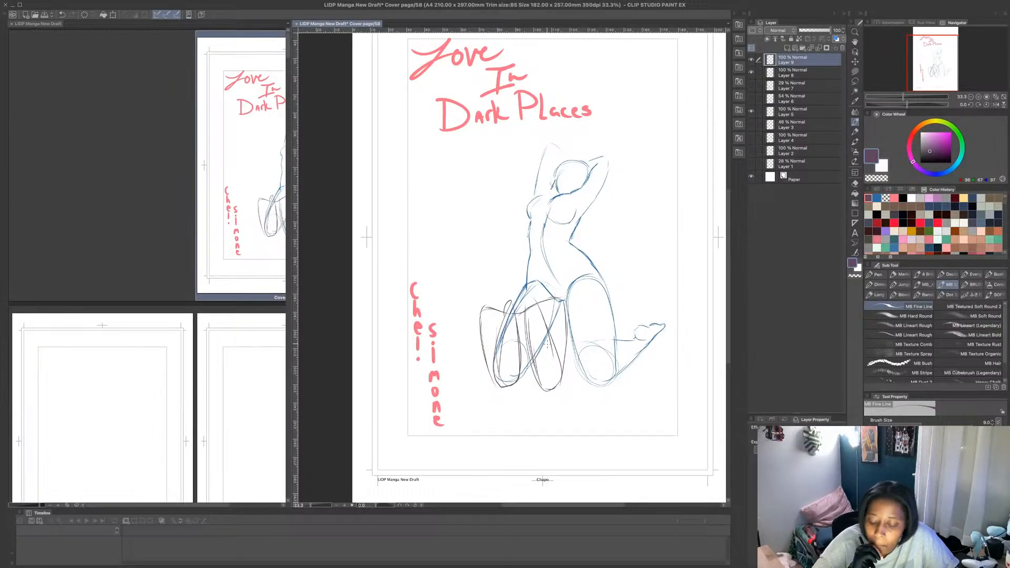
- Undo all the dark purple leg strokes around the left-hand thigh on Layer 9
key(ctrl+z)
key(ctrl+z)
key(ctrl+z)
key(ctrl+z)
key(ctrl+z)
key(ctrl+z)
key(ctrl+z)
key(ctrl+z)
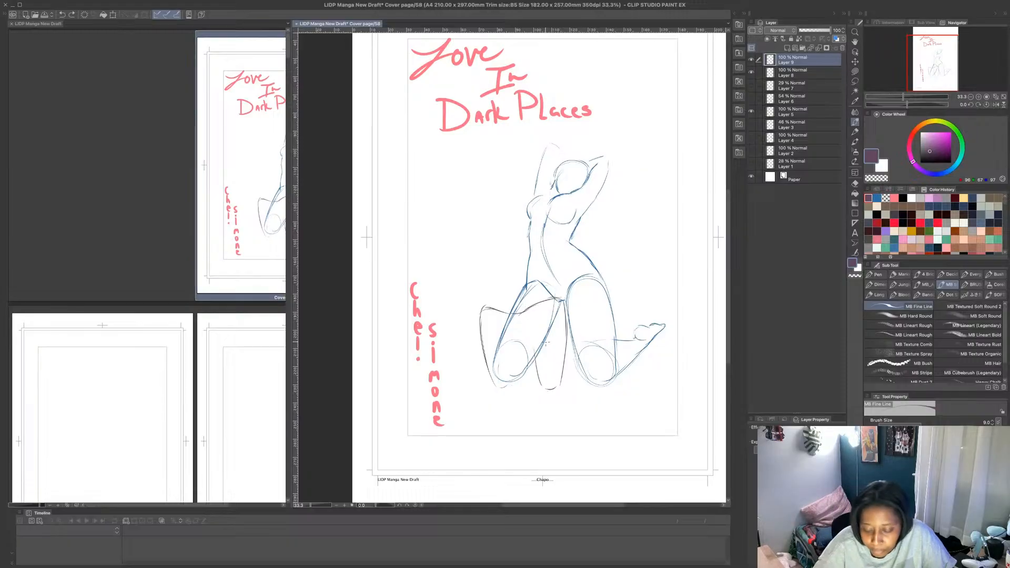
key(ctrl+z)
key(ctrl+z)
key(ctrl+z)
key(ctrl+z)
key(ctrl+z)
key(ctrl+z)
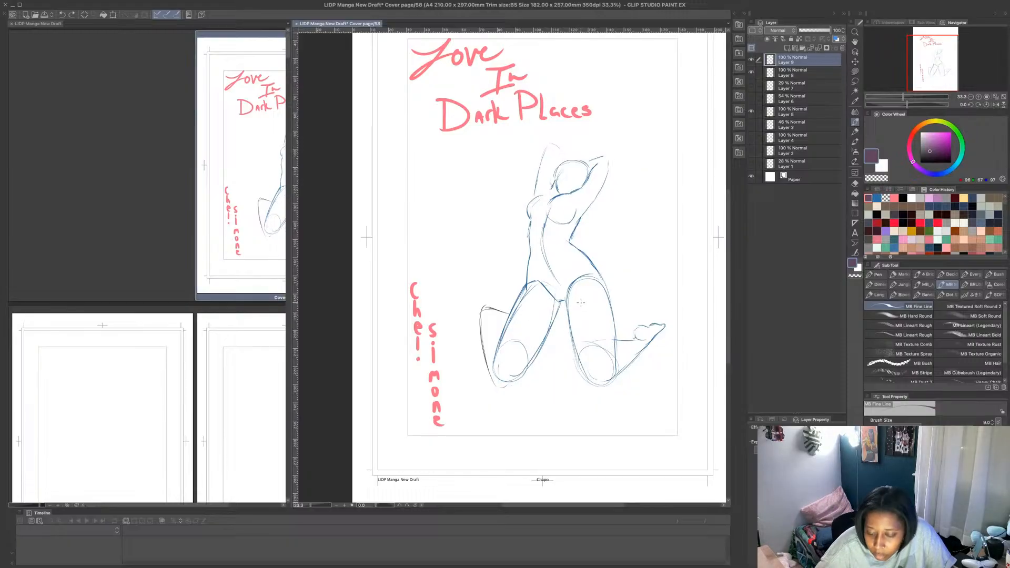
key(ctrl+z)
key(ctrl+z)
key(ctrl+z)
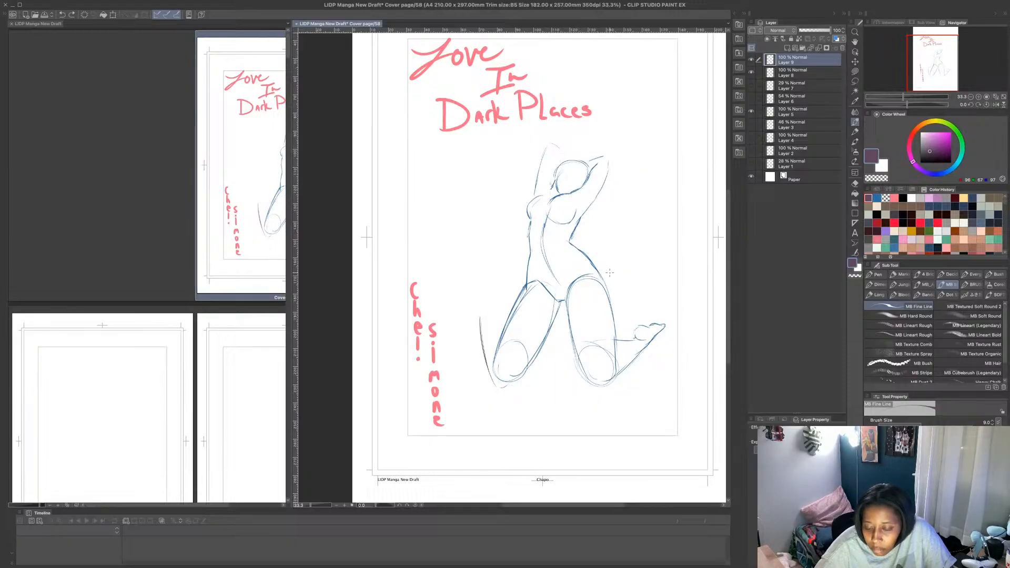
key(ctrl+z)
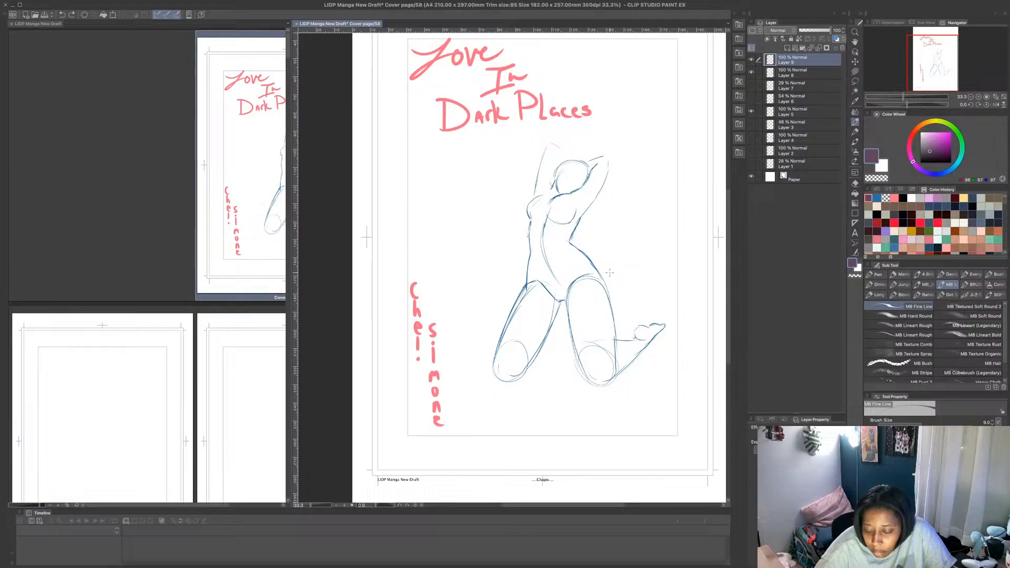
- Lasso the left-hand thigh on Layer 8, rotate it slightly outward and shorten it, apply, and reselect Layer 9 with the pen
click(836, 73)
click(855, 82)
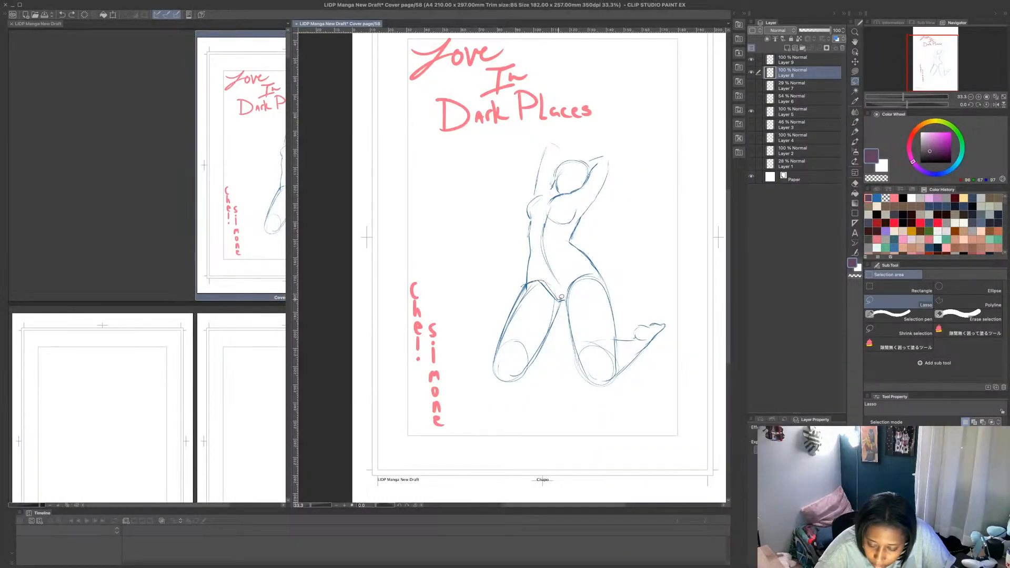
mouse_move(562, 297)
mouse_down()
mouse_move(473, 342)
mouse_move(524, 282)
mouse_up()
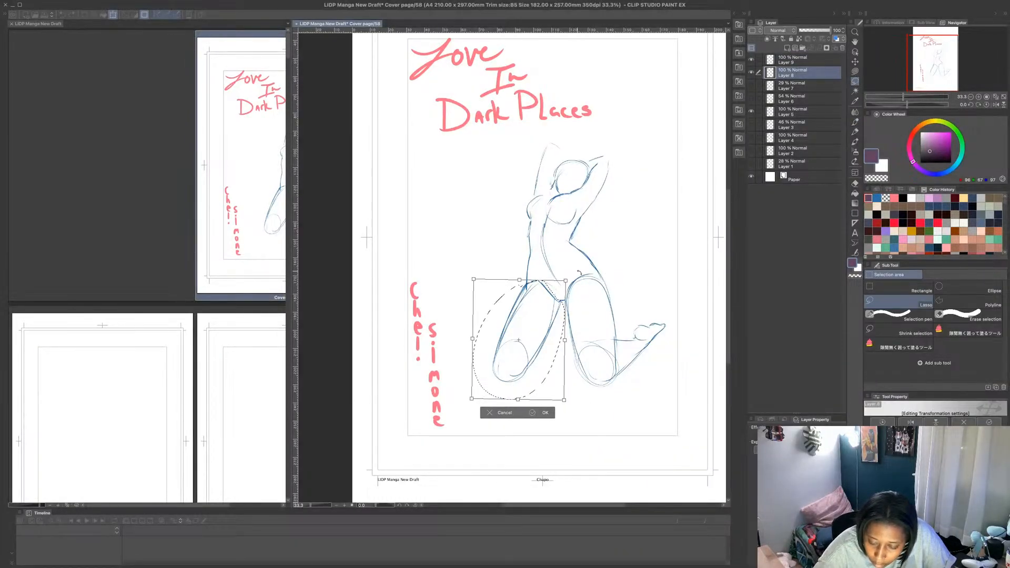
drag(579, 273, 564, 291)
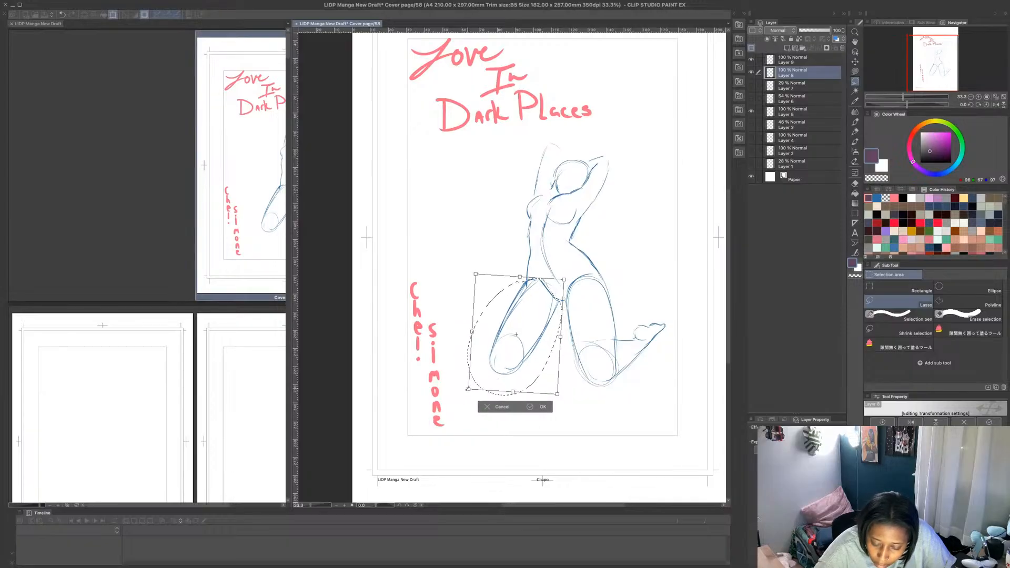
drag(467, 389, 472, 368)
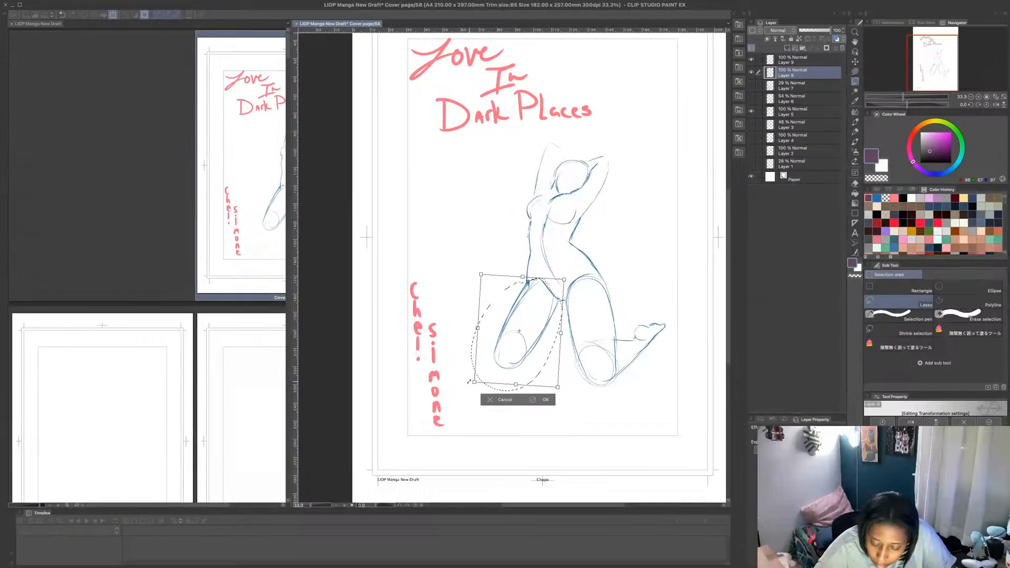
drag(531, 356, 531, 357)
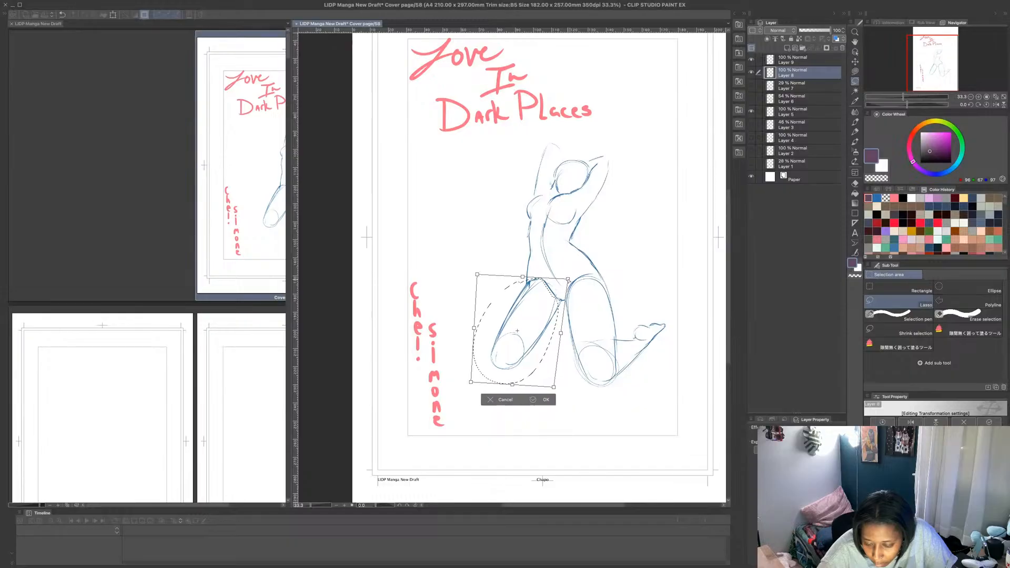
drag(568, 281, 569, 280)
drag(477, 275, 473, 273)
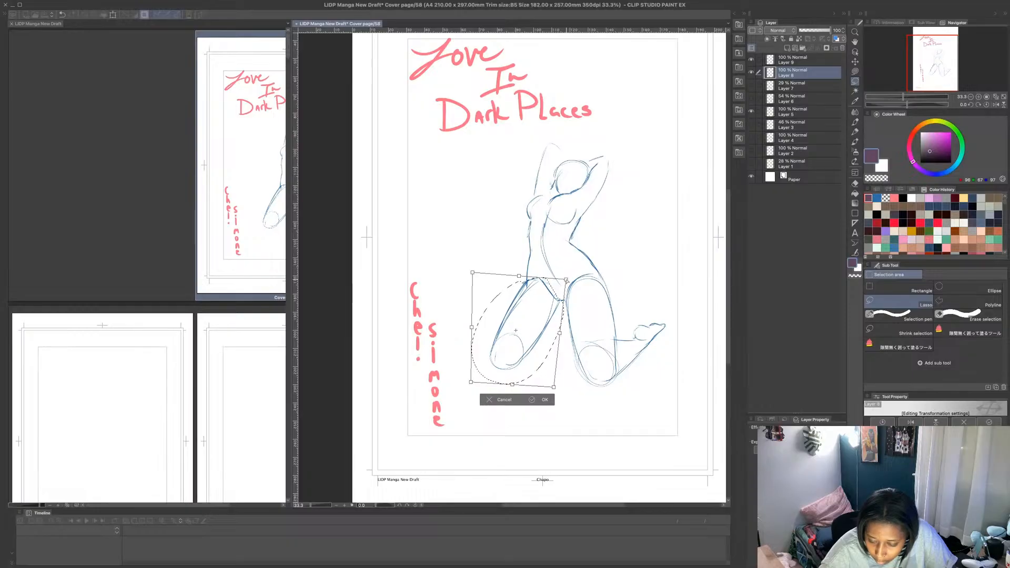
key(Return)
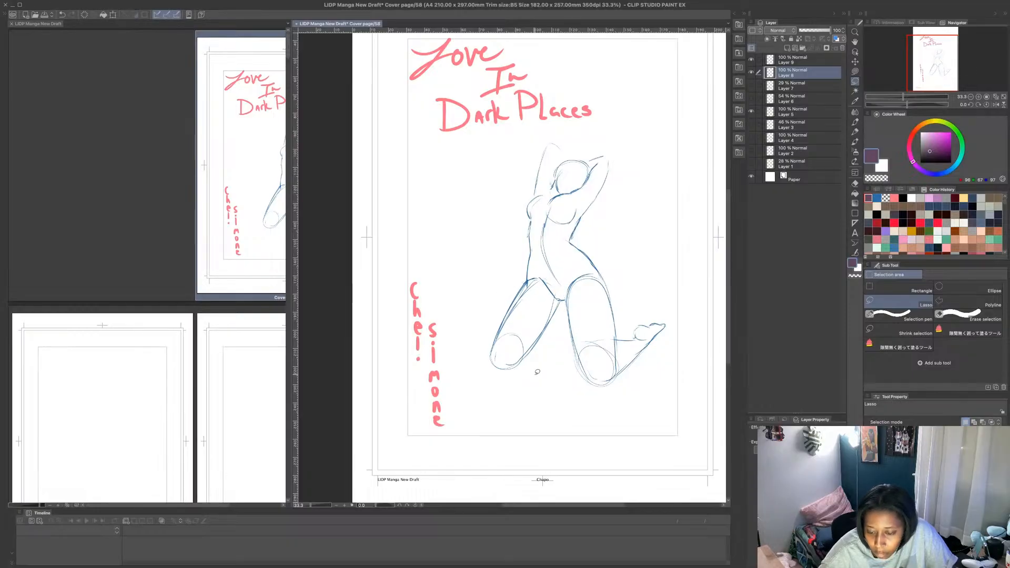
click(816, 62)
click(855, 122)
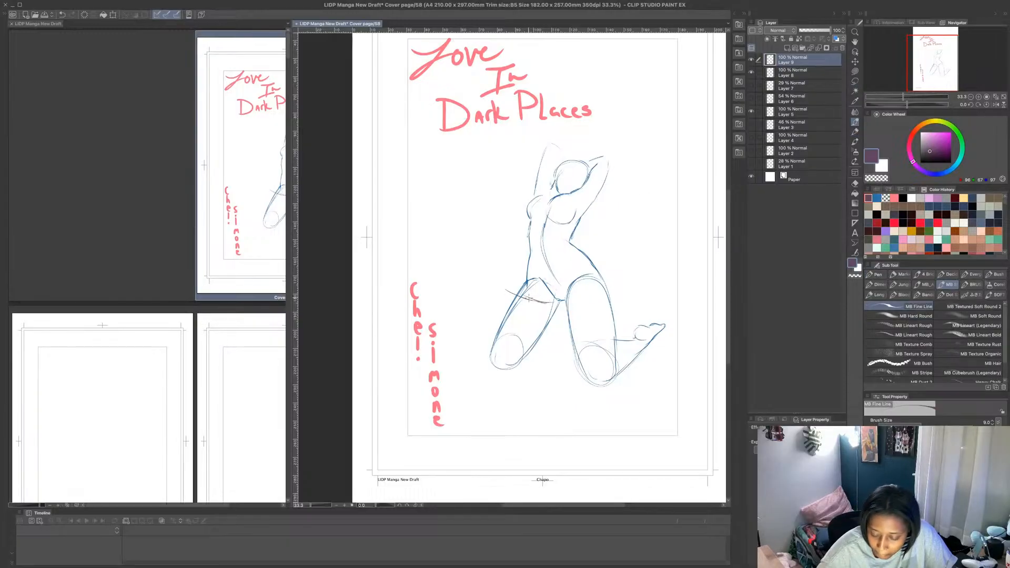
- Try to sketch a hip curve across the left-hand thigh and a long narrow leg shape beside it on Layer 9
key(ctrl+z)
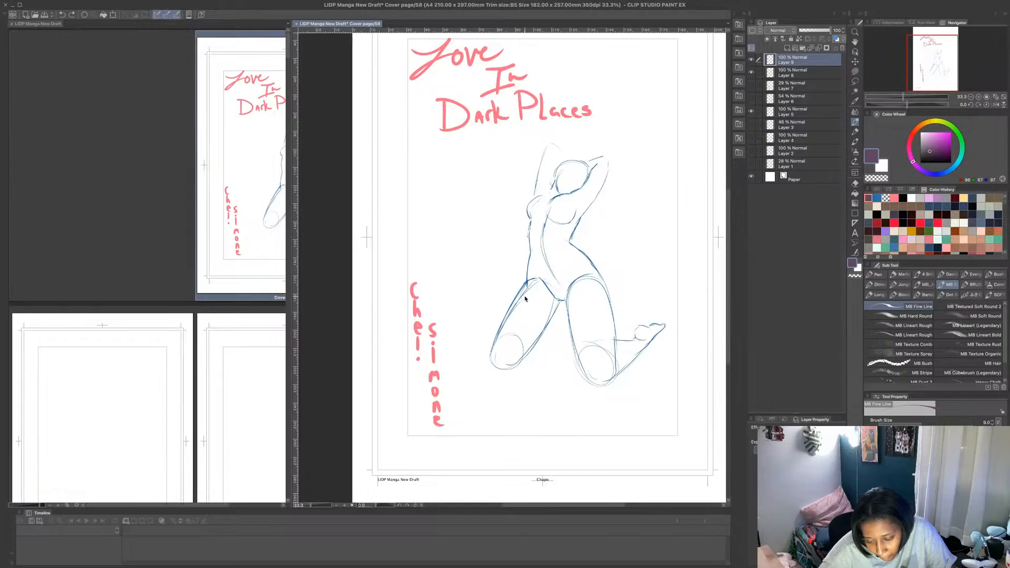
mouse_move(520, 293)
mouse_down()
mouse_move(551, 307)
mouse_move(568, 298)
mouse_up()
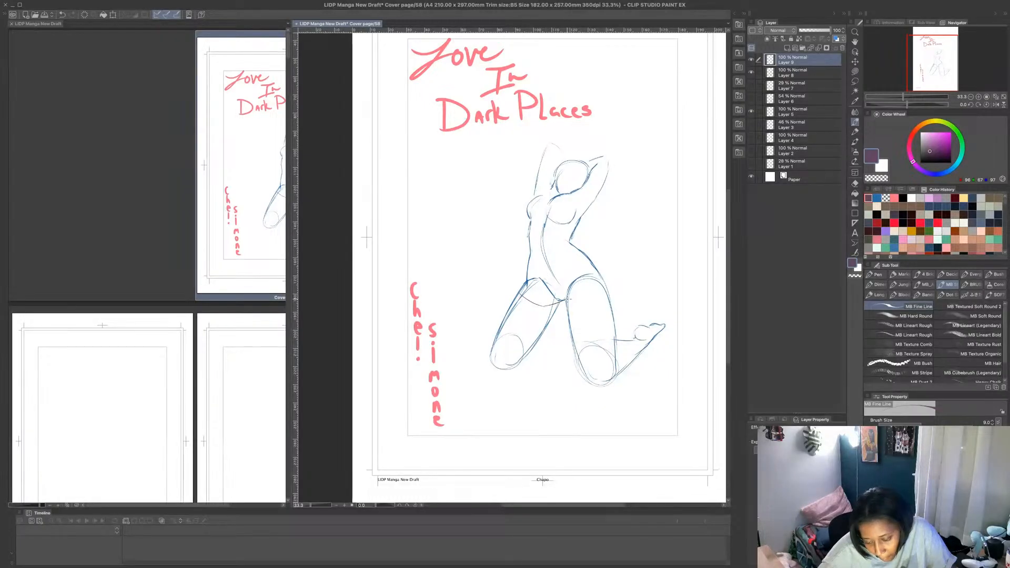
mouse_move(492, 288)
mouse_down()
mouse_move(516, 281)
mouse_move(487, 290)
mouse_move(485, 342)
mouse_move(515, 343)
mouse_move(519, 312)
mouse_move(496, 378)
mouse_up()
mouse_move(486, 337)
mouse_down()
mouse_move(485, 377)
mouse_move(505, 380)
mouse_move(498, 387)
mouse_move(483, 341)
mouse_up()
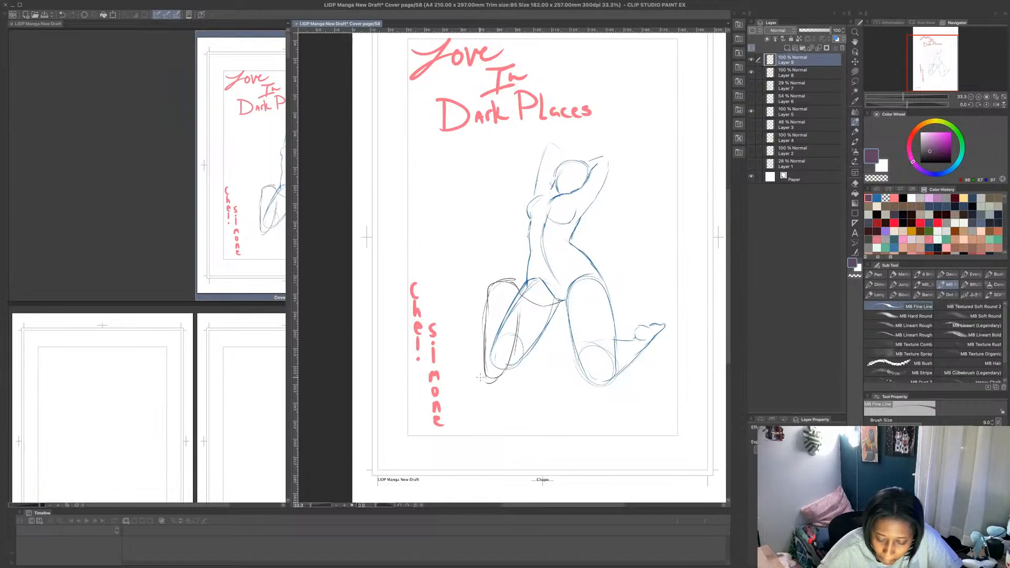
drag(479, 377, 470, 353)
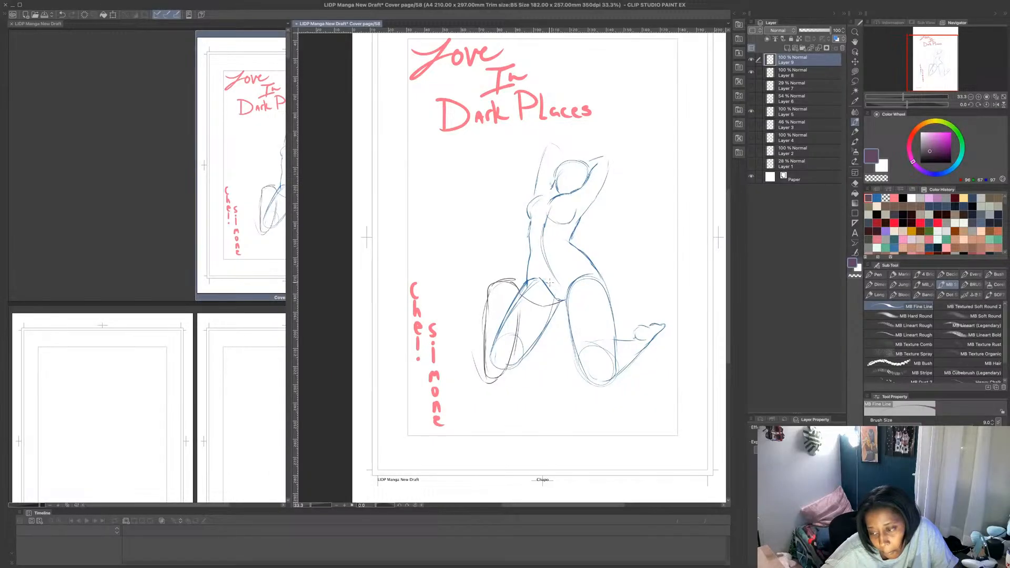
- Lasso the lower part of the narrow leg shape, tilt it outward from the kneeling figure, and apply the transformation
click(855, 72)
click(855, 81)
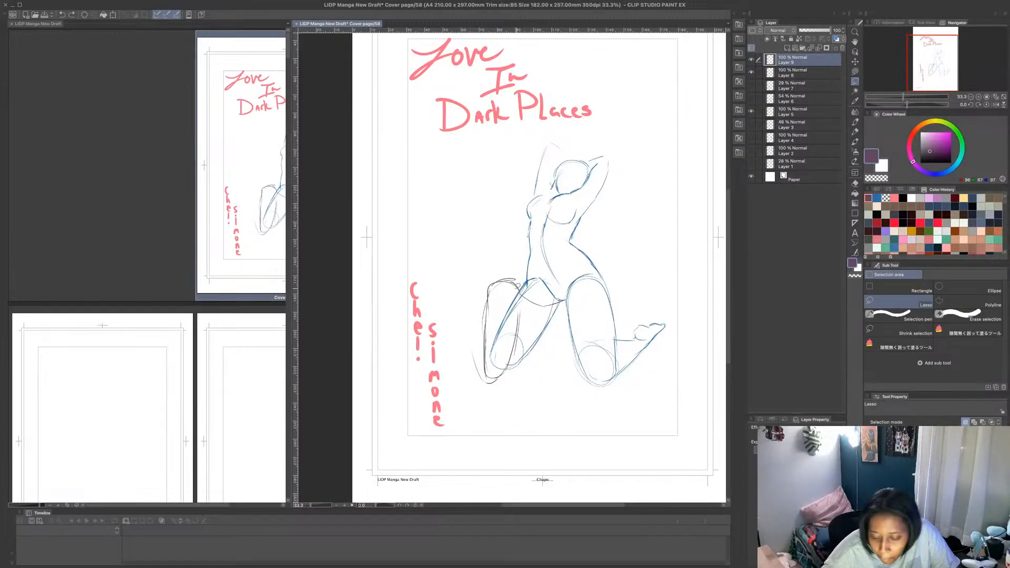
mouse_move(521, 297)
mouse_down()
mouse_move(488, 300)
mouse_move(535, 317)
mouse_move(454, 376)
mouse_move(545, 303)
mouse_move(509, 324)
mouse_up()
key(ctrl+t)
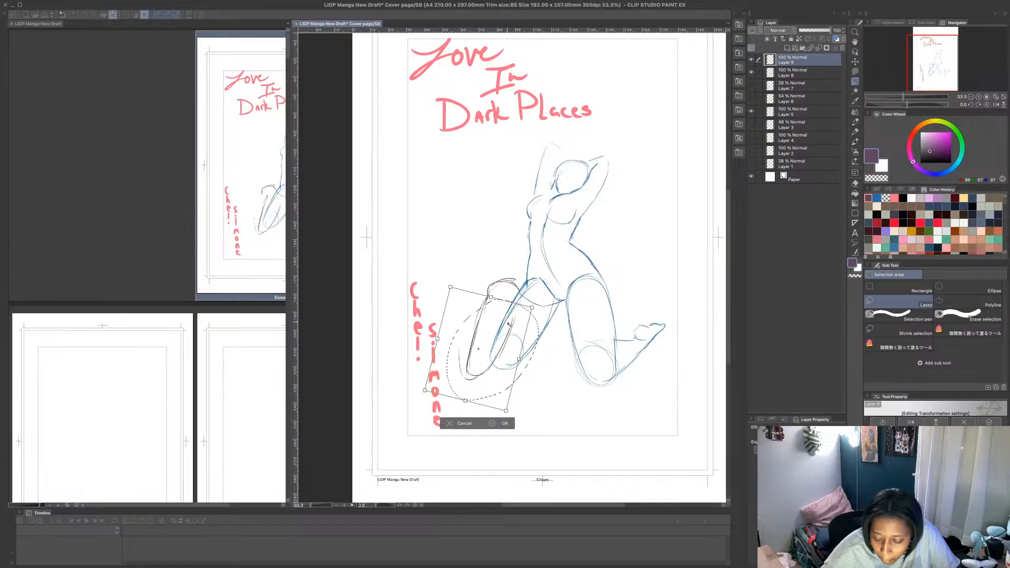
click(492, 424)
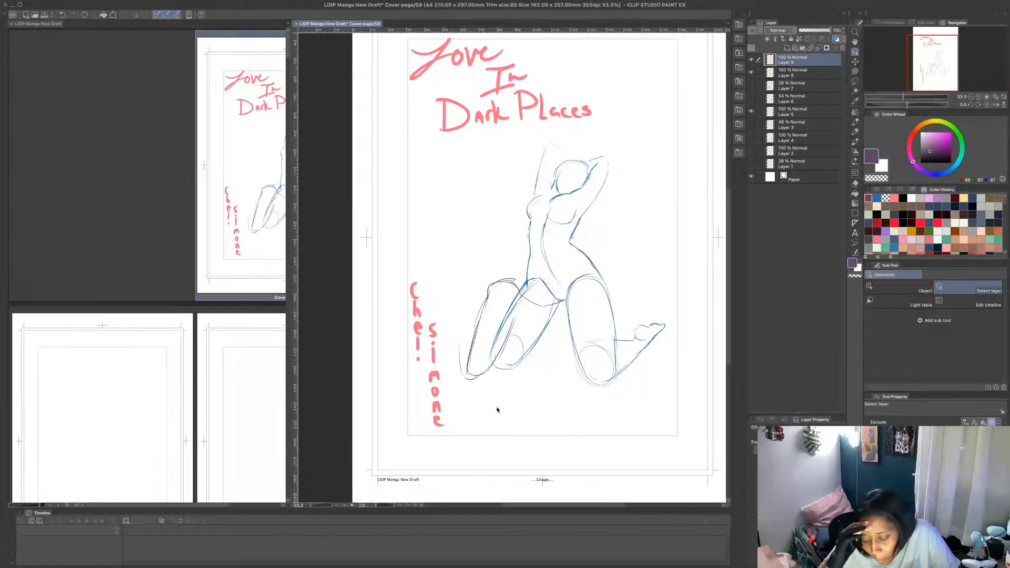
- Undo the leg shape's transformation and all of its sketch strokes, including the hip curve
key(ctrl+z)
key(ctrl+z)
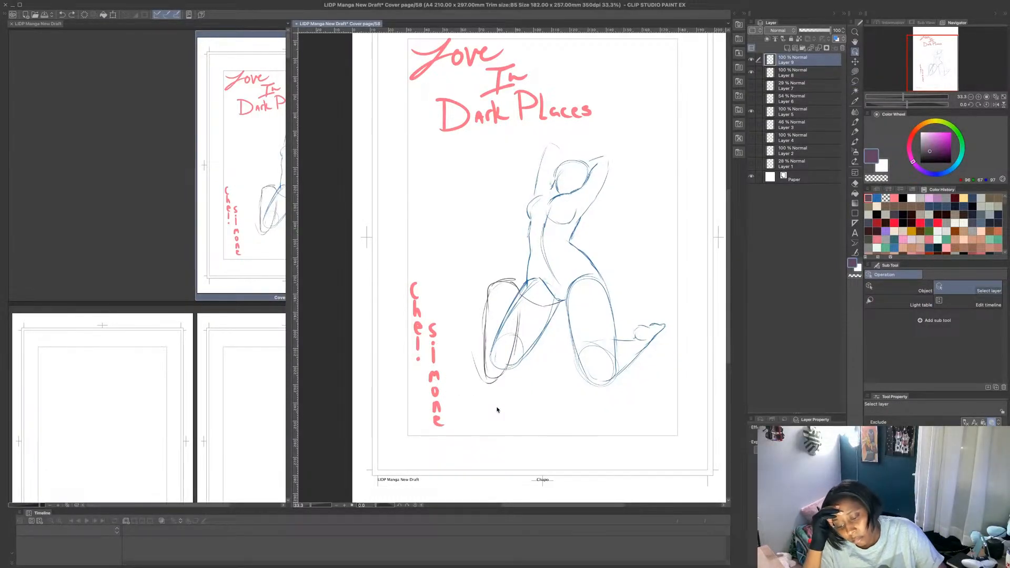
key(ctrl+z)
key(ctrl+z)
key(ctrl+z)
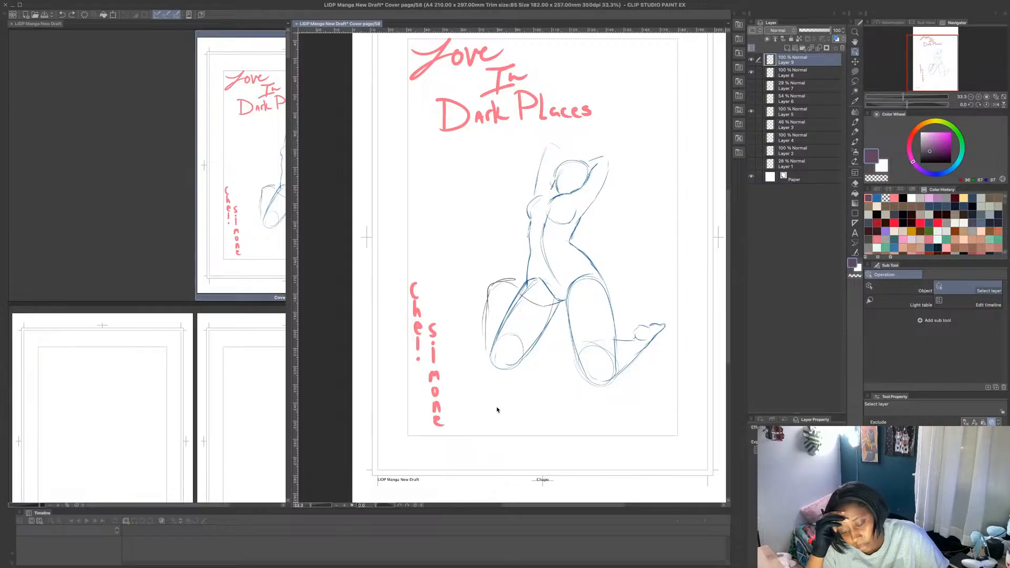
key(ctrl+z)
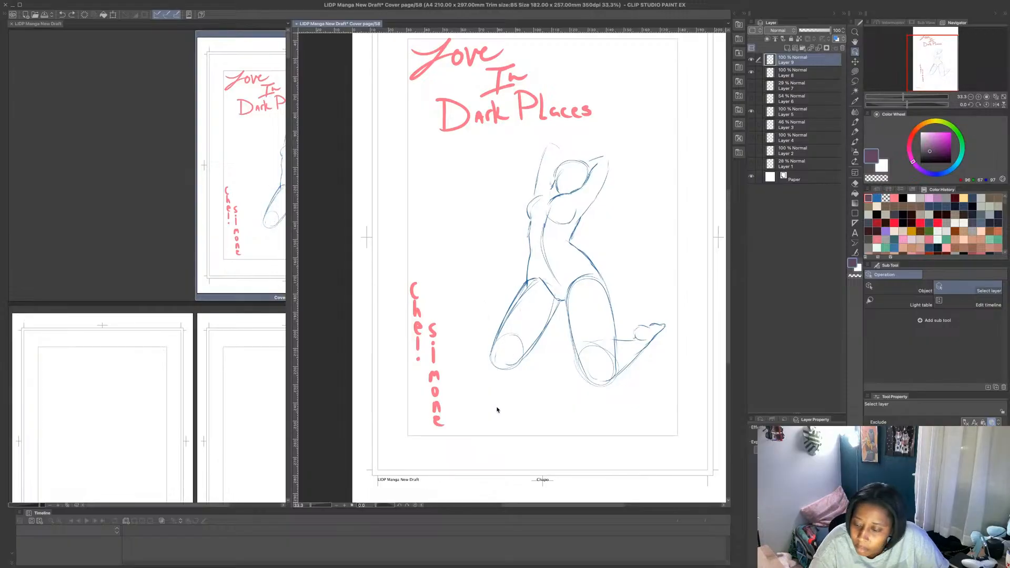
- Try a flat ellipse between the figure's knees with the MB Fine Line pen, and undo it
key(p)
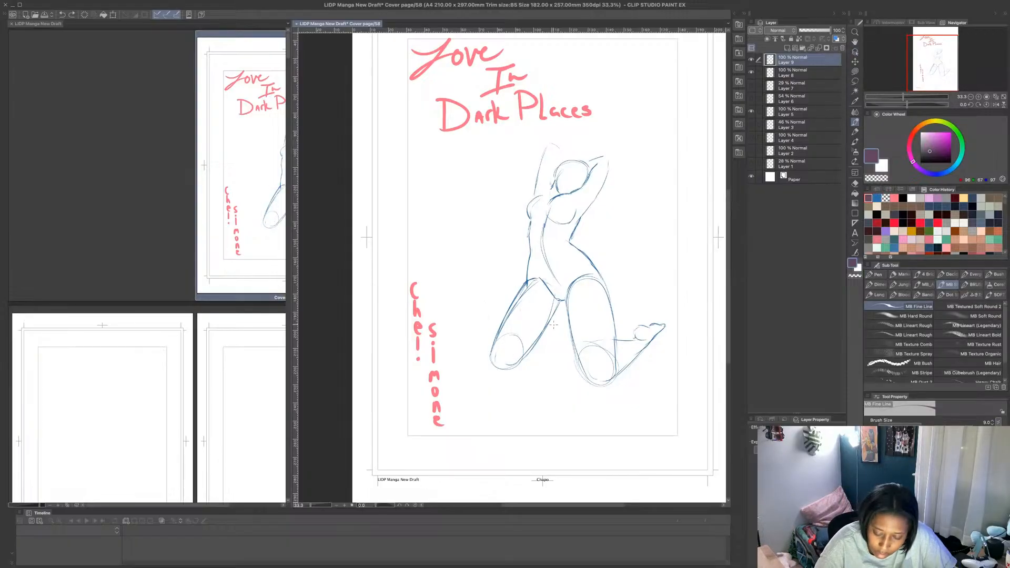
mouse_move(541, 359)
mouse_down()
mouse_move(575, 357)
mouse_move(532, 328)
mouse_move(532, 358)
mouse_move(565, 344)
mouse_up()
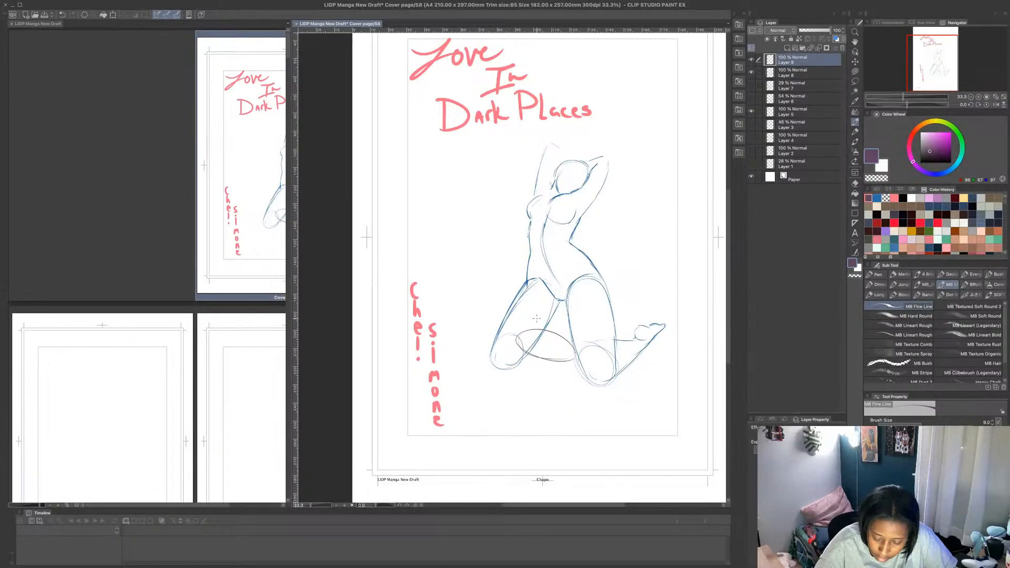
key(ctrl+z)
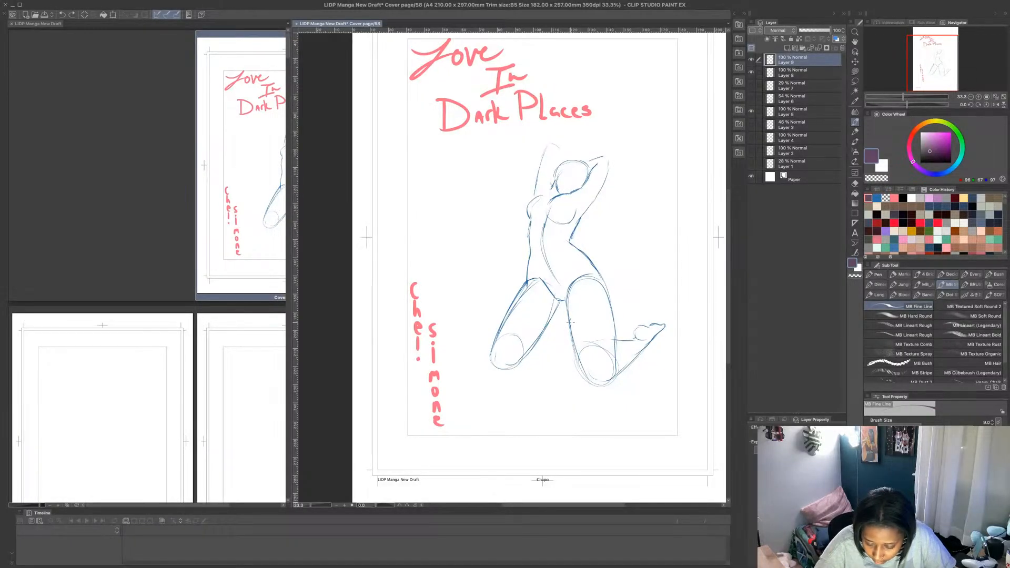
- Try to sketch a large rounded form with a flat ellipse across both thighs, plus a curve at the left-hand knee
mouse_move(564, 317)
mouse_down()
mouse_move(570, 348)
mouse_move(589, 322)
mouse_move(534, 319)
mouse_move(559, 298)
mouse_move(604, 295)
mouse_move(603, 342)
mouse_move(595, 298)
mouse_move(604, 289)
mouse_up()
mouse_move(604, 297)
mouse_down()
mouse_move(597, 329)
mouse_move(534, 337)
mouse_move(502, 306)
mouse_move(548, 310)
mouse_move(527, 317)
mouse_move(538, 344)
mouse_move(582, 344)
mouse_move(590, 331)
mouse_move(573, 357)
mouse_move(550, 355)
mouse_up()
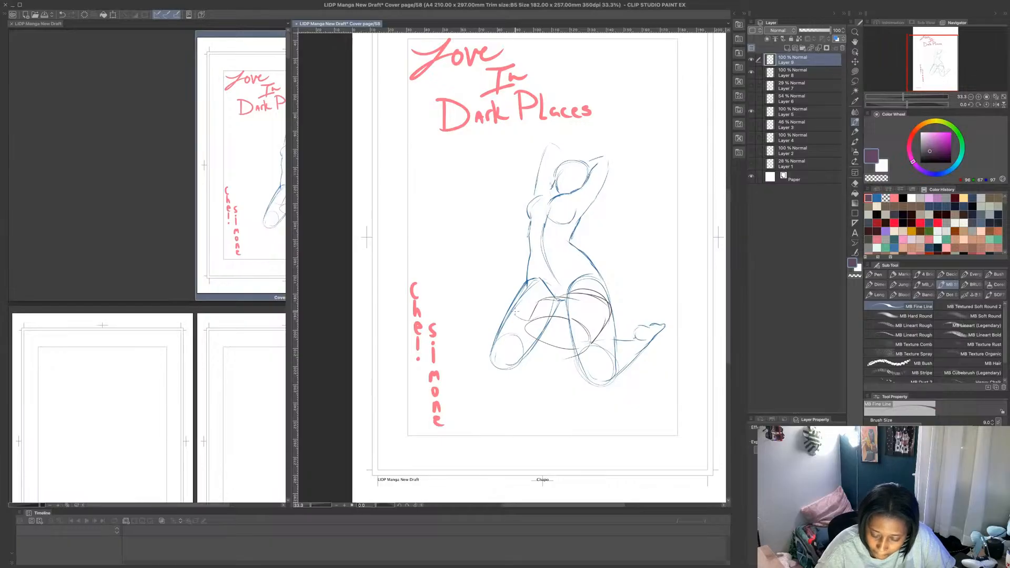
drag(533, 316, 563, 320)
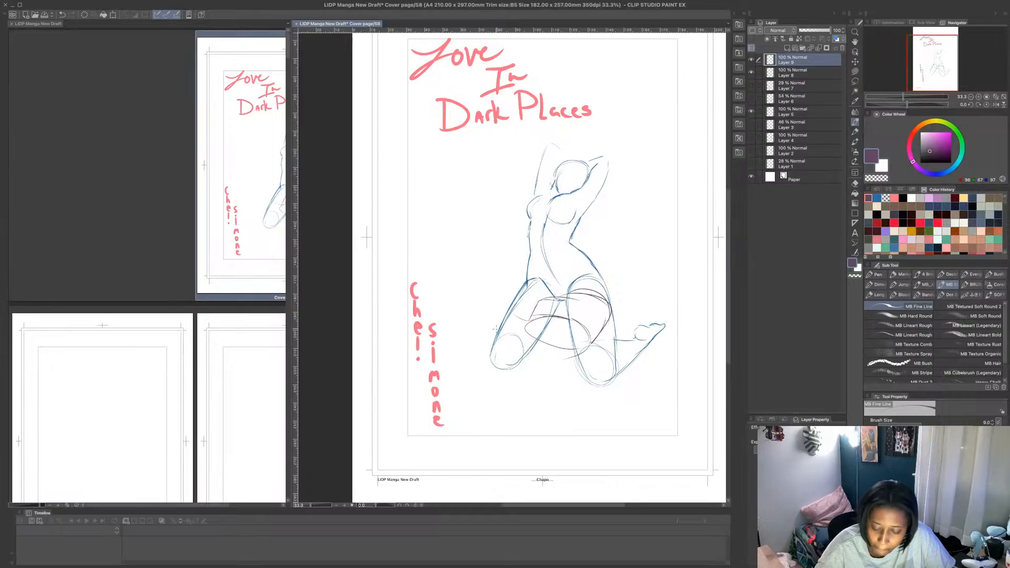
mouse_move(488, 315)
mouse_down()
mouse_move(511, 350)
mouse_move(559, 361)
mouse_up()
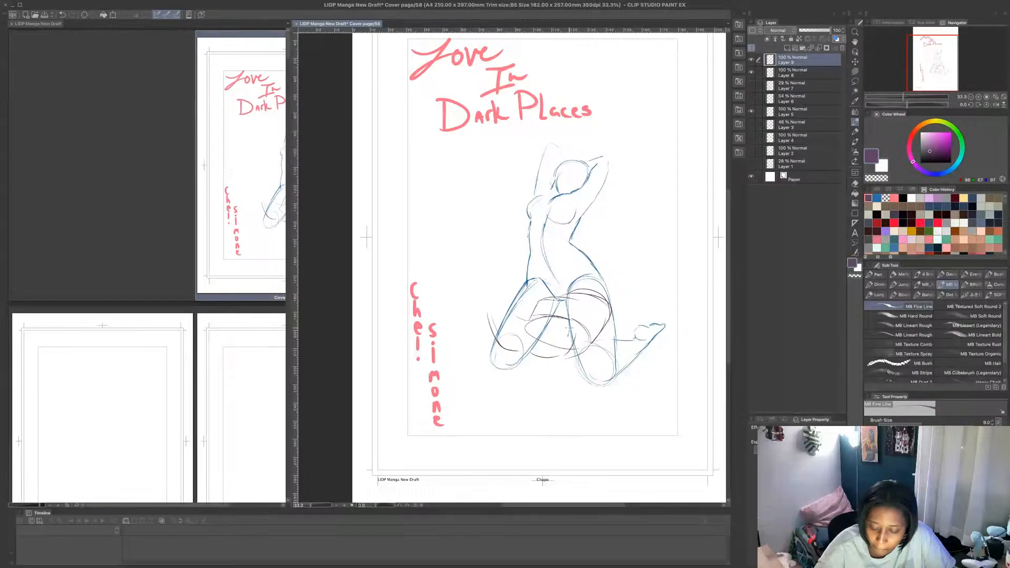
- Undo every stroke of the rounded form and ellipse across the thighs
key(ctrl+z)
key(ctrl+z)
key(ctrl+z)
key(ctrl+z)
key(ctrl+z)
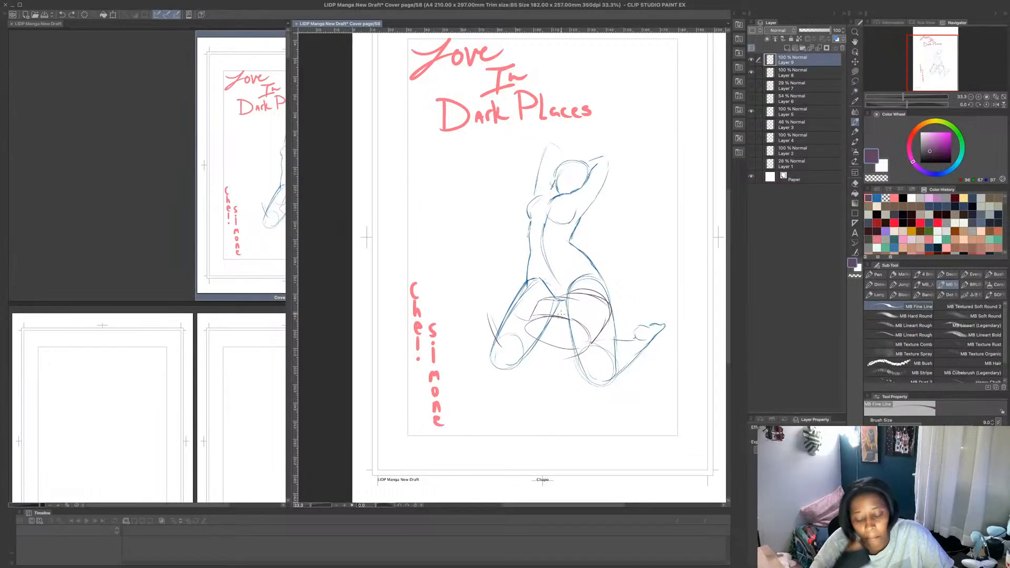
key(ctrl+z)
key(ctrl+z)
key(ctrl+z)
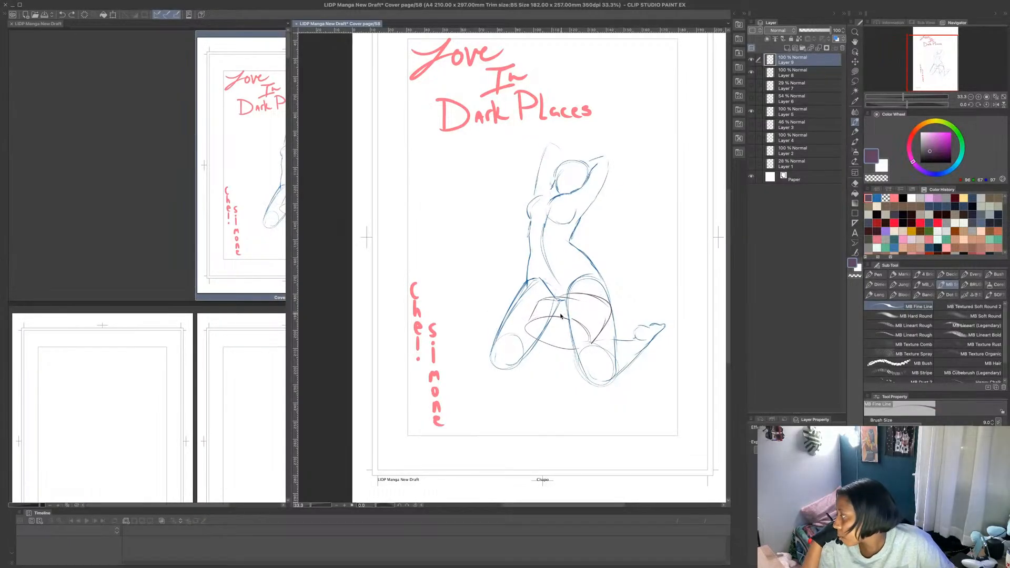
key(ctrl+z)
key(ctrl+z)
key(ctrl+z)
key(ctrl+z)
key(ctrl+z)
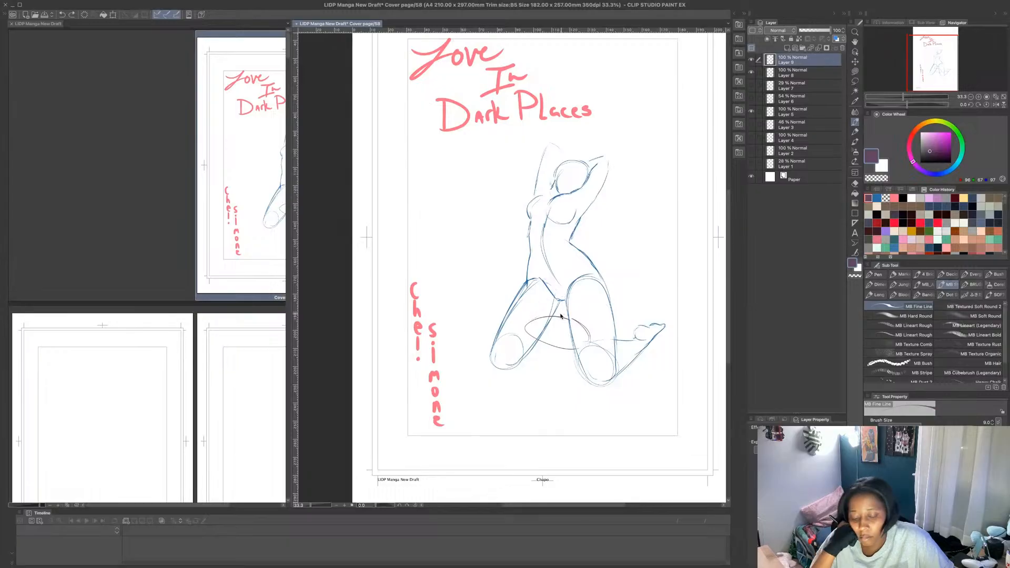
key(ctrl+z)
key(ctrl+z)
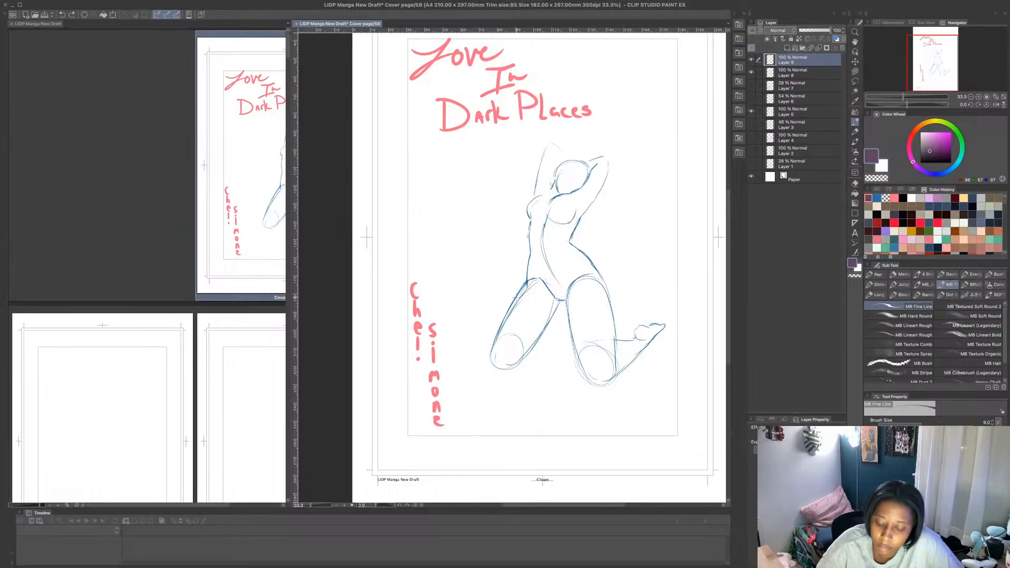
- Sketch overlapping ellipses across the kneeling figure's thighs for a second figure's chest and hips, with back-leg lines beside the raised foot
mouse_move(506, 304)
mouse_down()
mouse_move(544, 329)
mouse_move(534, 331)
mouse_move(545, 277)
mouse_move(554, 283)
mouse_move(530, 329)
mouse_move(564, 321)
mouse_move(537, 282)
mouse_move(511, 315)
mouse_move(584, 304)
mouse_move(520, 282)
mouse_move(537, 328)
mouse_move(566, 353)
mouse_move(582, 313)
mouse_move(562, 305)
mouse_move(623, 300)
mouse_move(574, 340)
mouse_up()
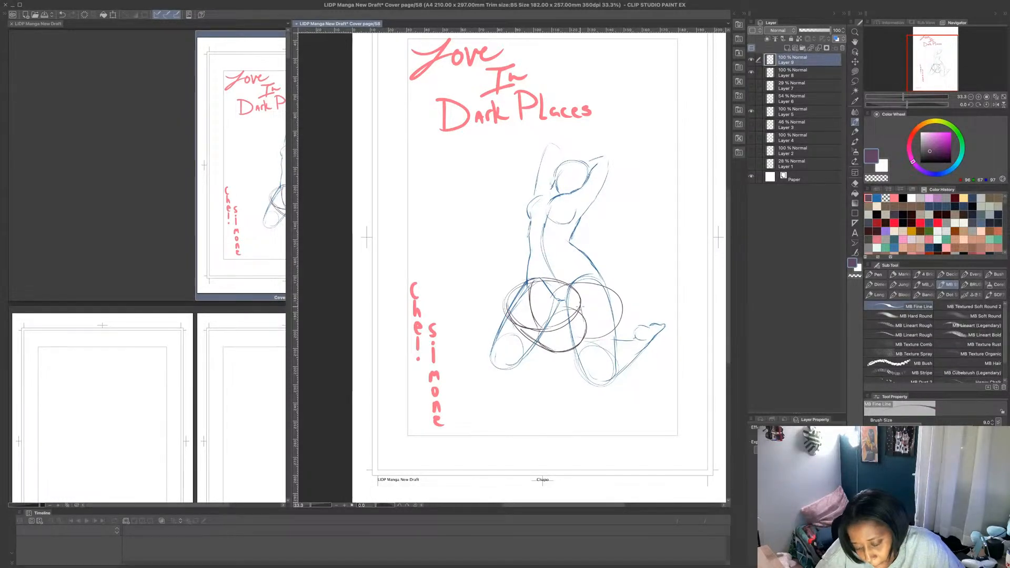
mouse_move(588, 352)
mouse_down()
mouse_move(633, 312)
mouse_move(606, 286)
mouse_move(645, 307)
mouse_move(628, 328)
mouse_move(645, 311)
mouse_move(632, 323)
mouse_move(631, 263)
mouse_up()
drag(653, 299, 644, 256)
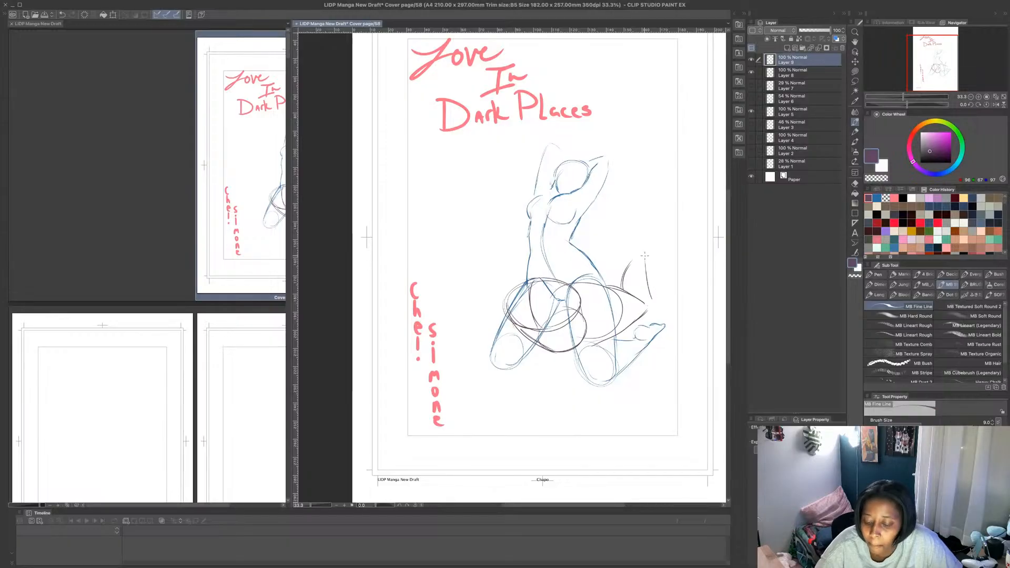
drag(547, 348, 577, 353)
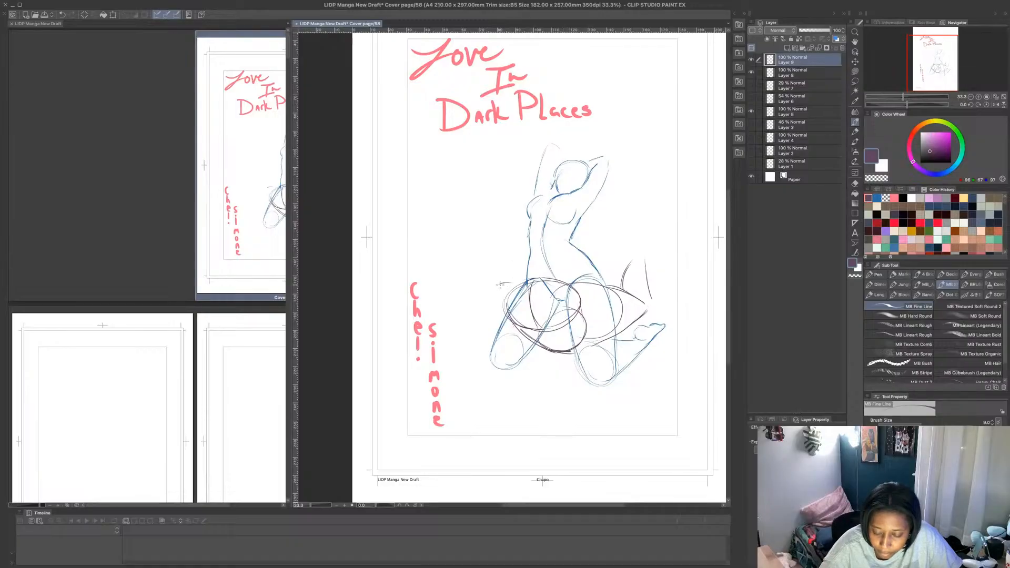
- Sketch the second figure's two upper arms reaching down over the thighs and an oval head over the kneeling figure's abdomen
drag(498, 286, 492, 359)
mouse_move(496, 372)
mouse_down()
mouse_move(513, 375)
mouse_move(508, 288)
mouse_up()
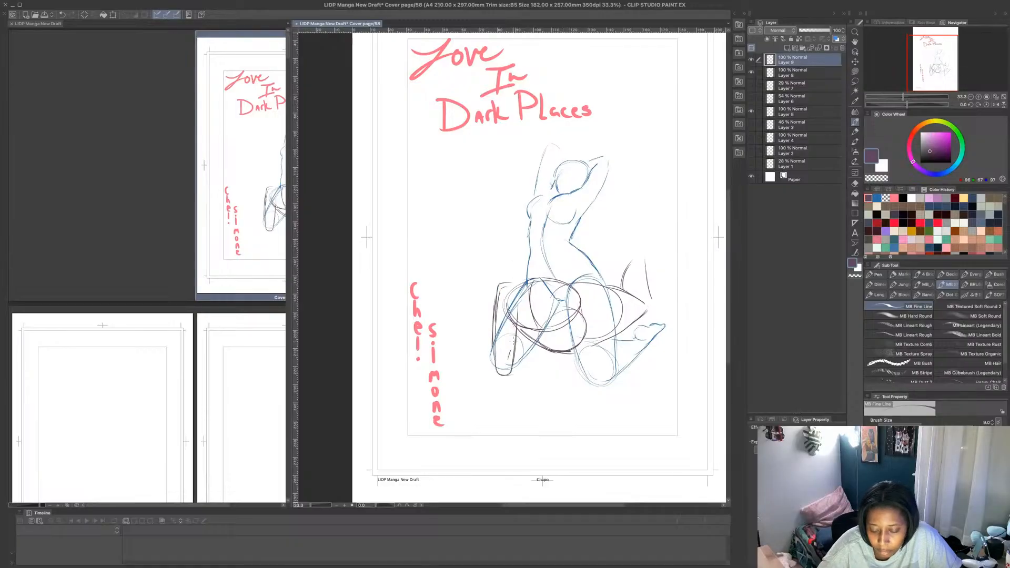
drag(513, 342, 516, 327)
mouse_move(568, 283)
mouse_down()
mouse_move(589, 310)
mouse_move(553, 382)
mouse_move(552, 349)
mouse_up()
drag(553, 384, 577, 356)
drag(586, 293, 578, 355)
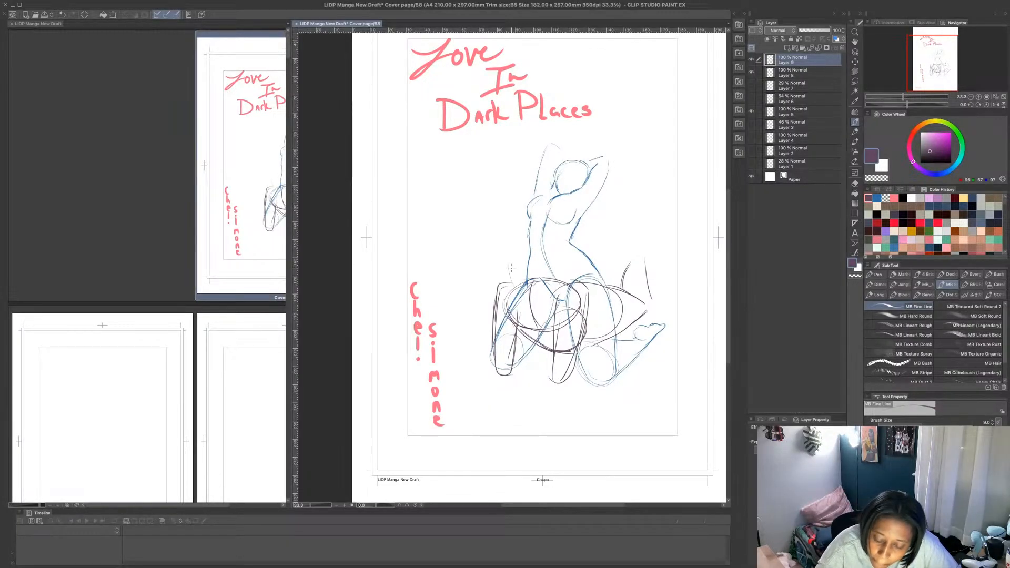
mouse_move(514, 258)
mouse_down()
mouse_move(511, 284)
mouse_move(537, 300)
mouse_move(526, 296)
mouse_move(563, 300)
mouse_move(560, 251)
mouse_move(518, 289)
mouse_move(563, 263)
mouse_up()
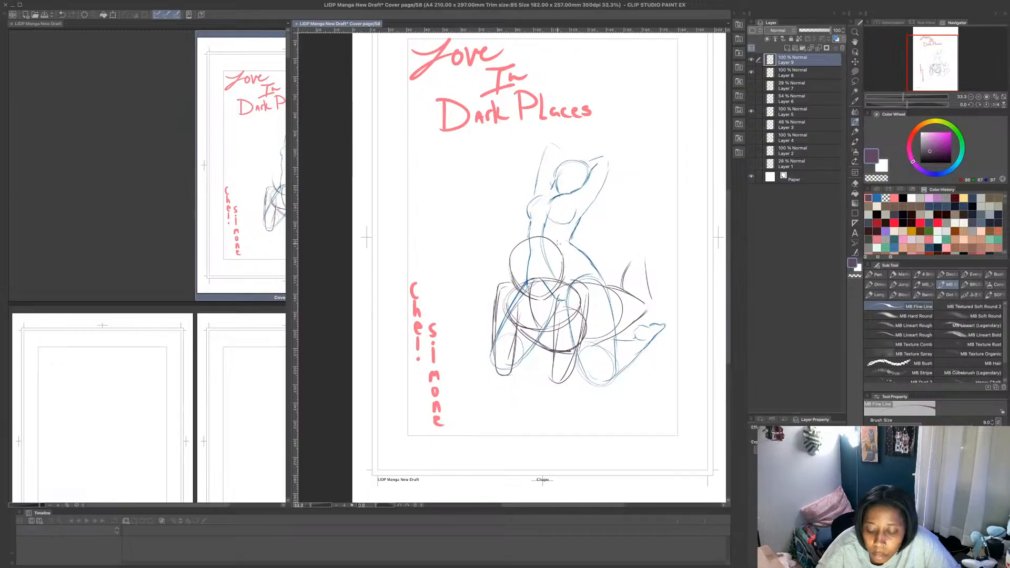
- Erase the overlapping construction lines around the second figure's right-hand upper arm and the adjacent thigh with a transparent Lasso fill
click(855, 71)
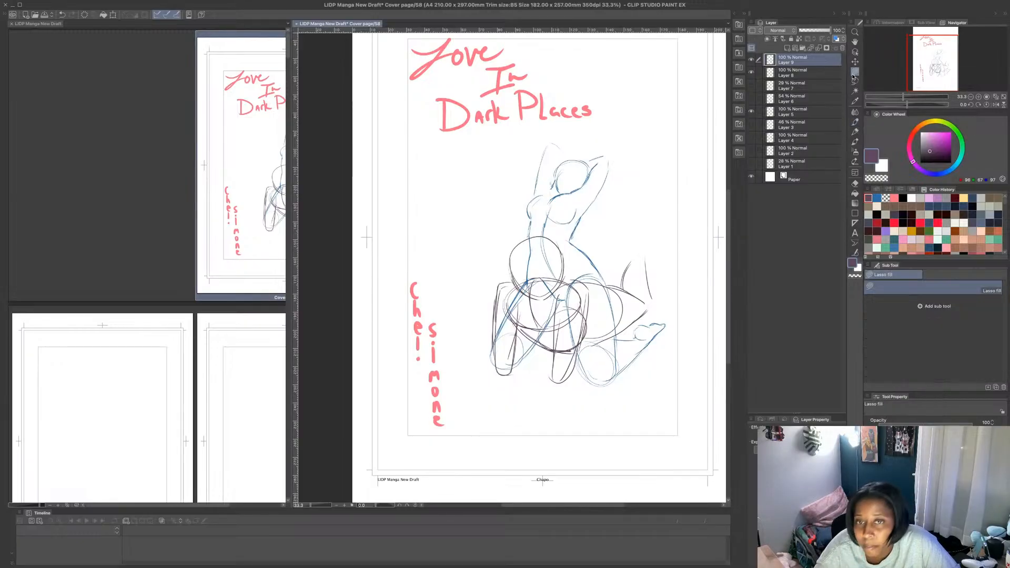
click(876, 178)
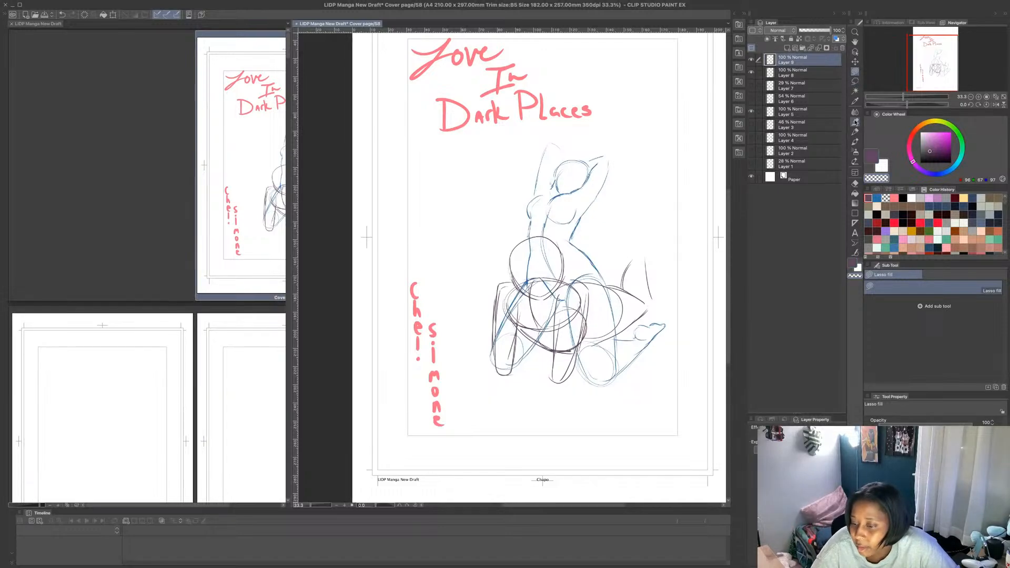
mouse_move(559, 302)
mouse_down()
mouse_move(565, 370)
mouse_move(581, 332)
mouse_move(568, 292)
mouse_up()
mouse_move(583, 287)
mouse_down()
mouse_move(574, 359)
mouse_move(579, 294)
mouse_move(603, 279)
mouse_move(589, 276)
mouse_move(608, 286)
mouse_move(611, 329)
mouse_move(598, 352)
mouse_move(596, 273)
mouse_move(613, 300)
mouse_move(603, 332)
mouse_up()
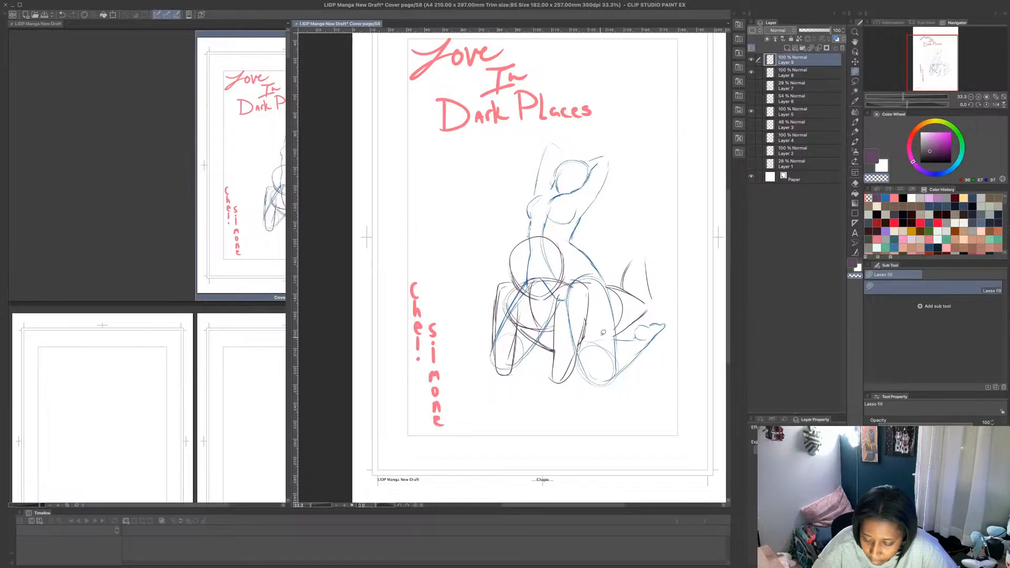
drag(581, 278, 590, 270)
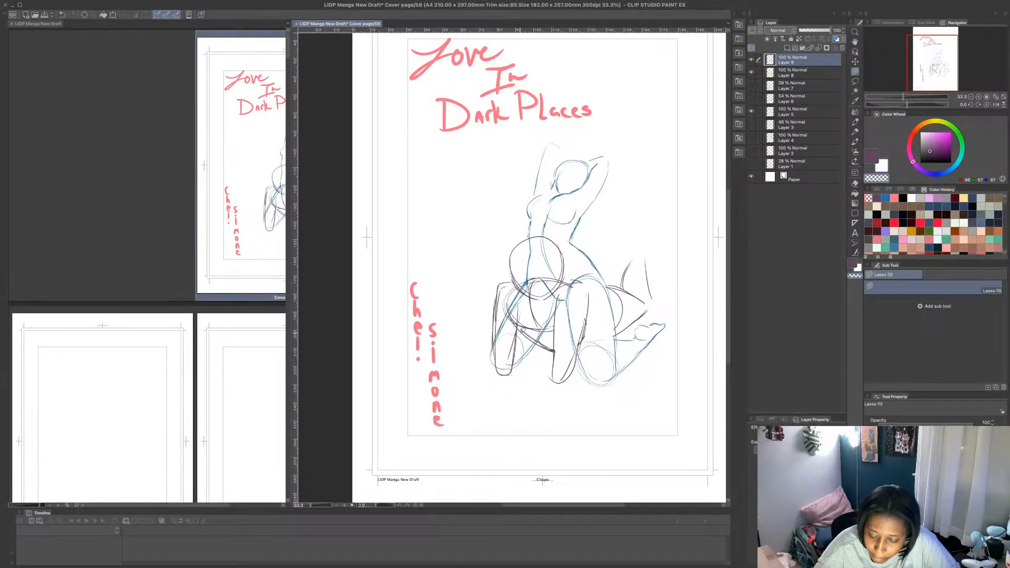
- Sketch the second figure's elbow joints with the MB Fine Line pen, plus the right-hand arm's forearm and hand slanting down across the body
key(b)
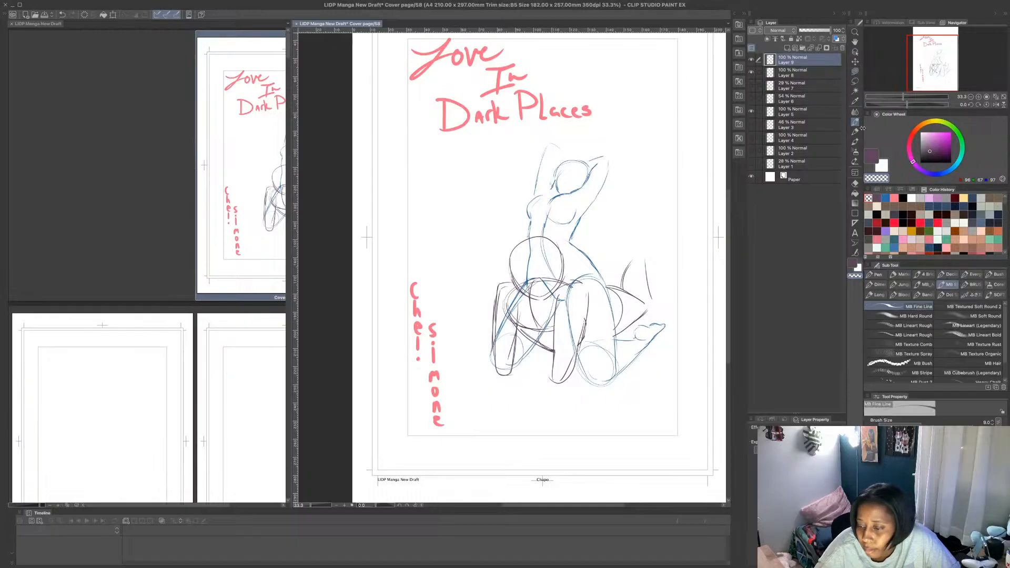
drag(498, 355, 517, 349)
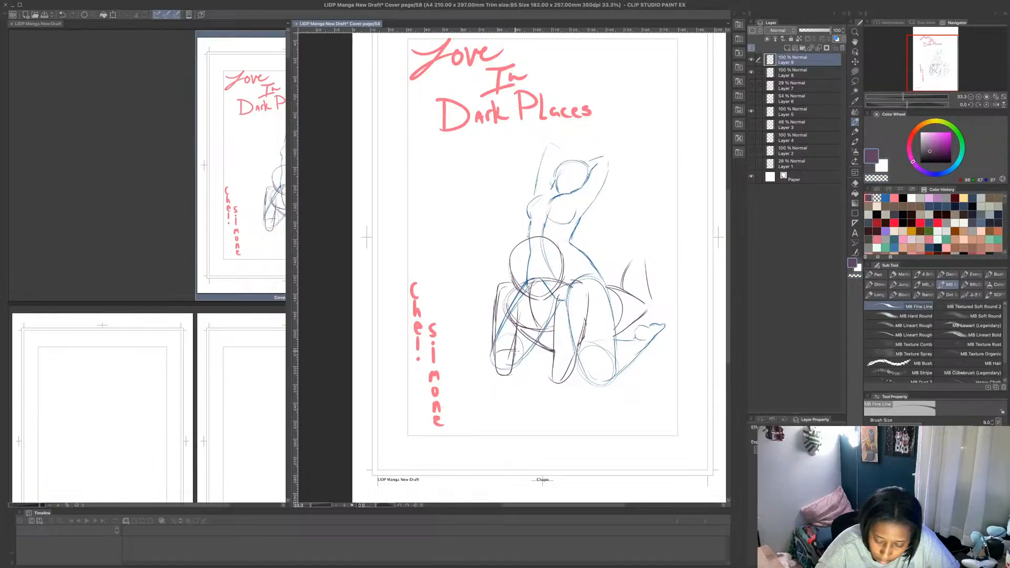
drag(518, 313, 517, 352)
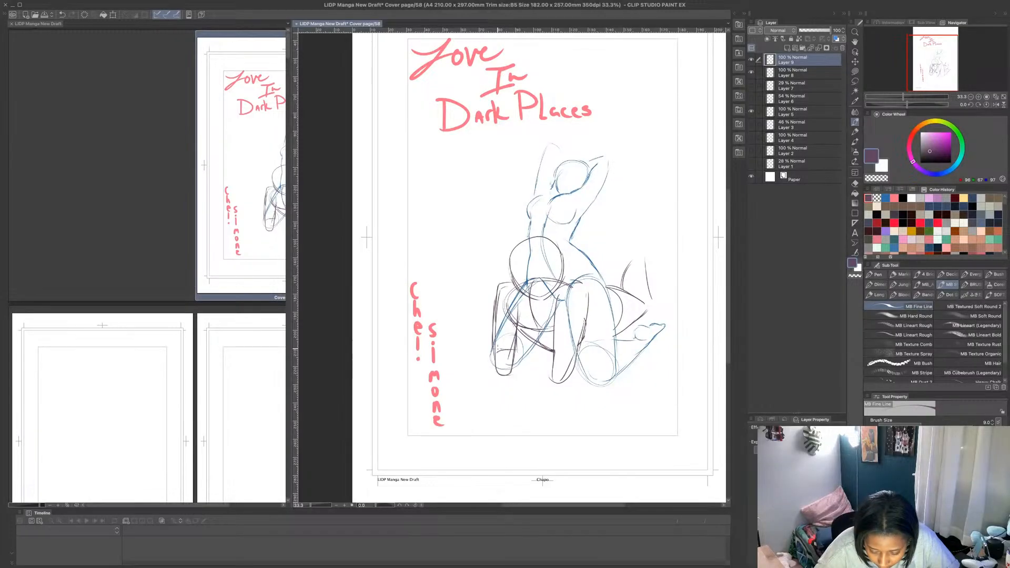
mouse_move(515, 356)
mouse_down()
mouse_move(530, 401)
mouse_move(567, 355)
mouse_move(559, 353)
mouse_move(574, 364)
mouse_move(513, 392)
mouse_up()
mouse_move(546, 360)
mouse_down()
mouse_move(511, 393)
mouse_move(530, 400)
mouse_move(515, 409)
mouse_move(484, 392)
mouse_move(518, 415)
mouse_up()
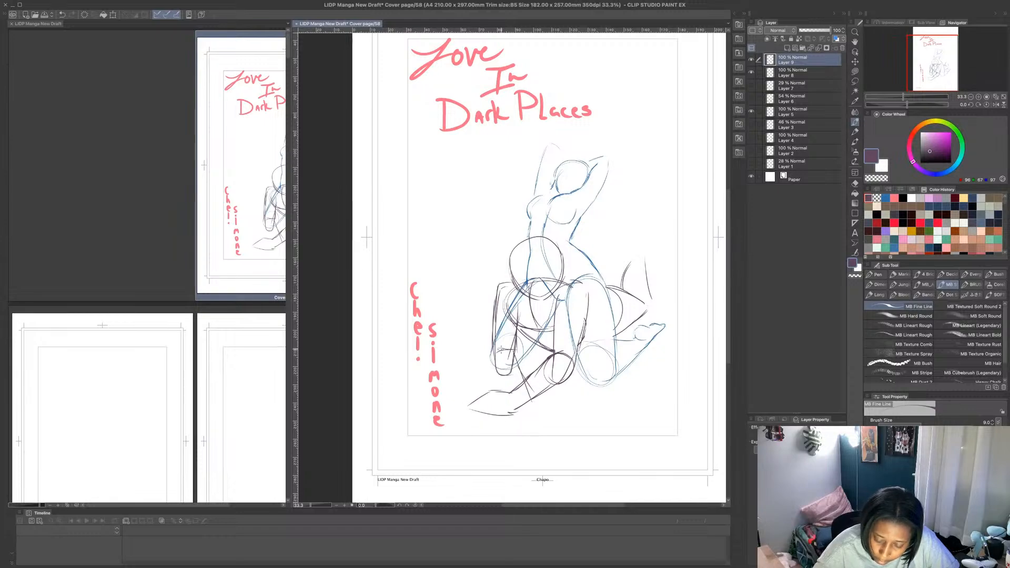
- Try to sketch the second figure's other forearm and hand crossing over the first forearm, and undo the strokes
mouse_move(509, 350)
mouse_down()
mouse_move(546, 369)
mouse_move(500, 371)
mouse_move(539, 393)
mouse_up()
drag(498, 371, 548, 403)
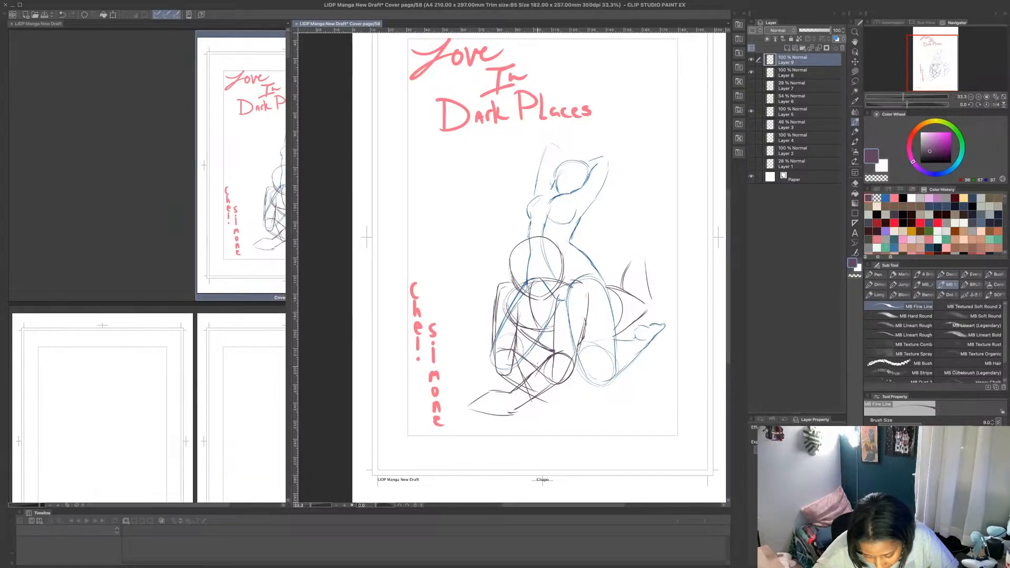
drag(527, 359, 586, 418)
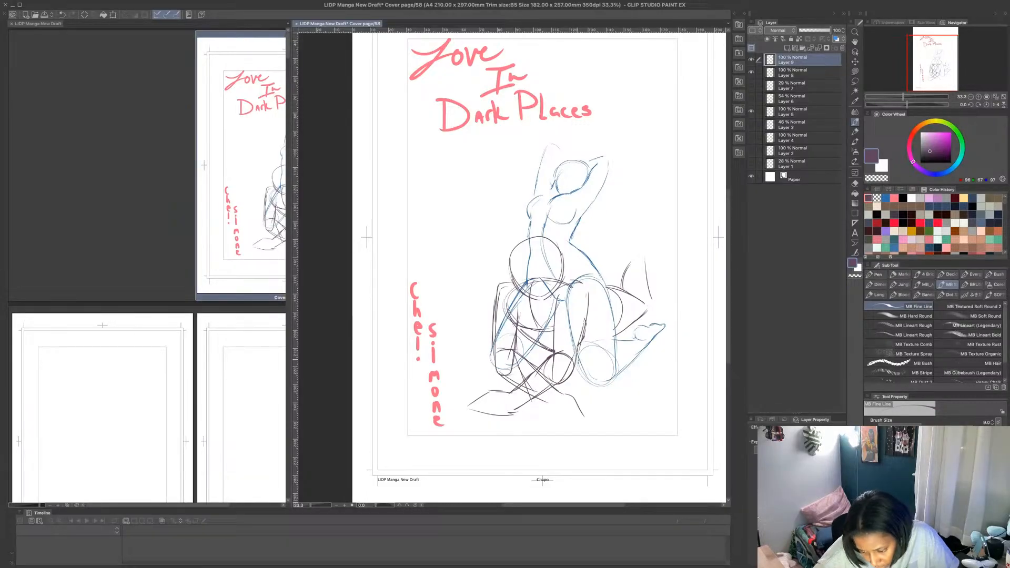
key(ctrl+z)
key(ctrl+z)
key(ctrl+z)
key(ctrl+z)
key(ctrl+z)
key(ctrl+z)
key(ctrl+z)
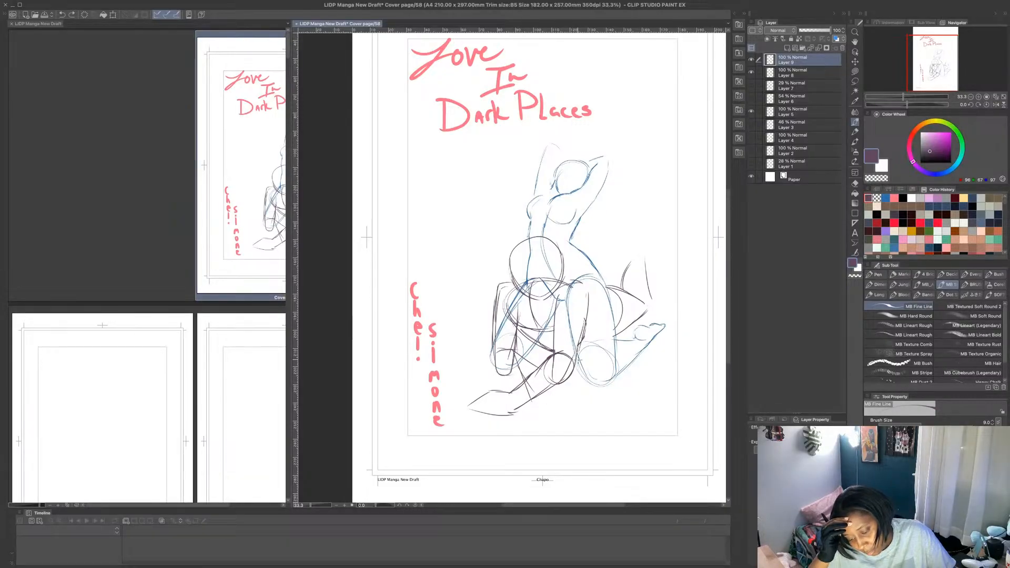
- Erase the stray strokes between the second figure's elbows and above the forearm with a transparent Lasso fill
click(855, 72)
click(877, 179)
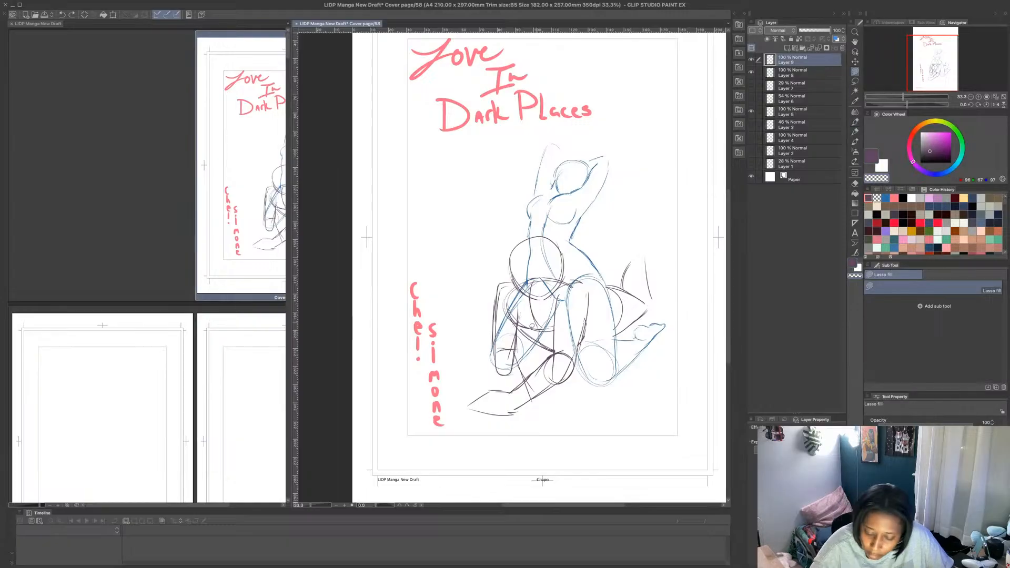
mouse_move(518, 370)
mouse_down()
mouse_move(528, 363)
mouse_move(542, 376)
mouse_up()
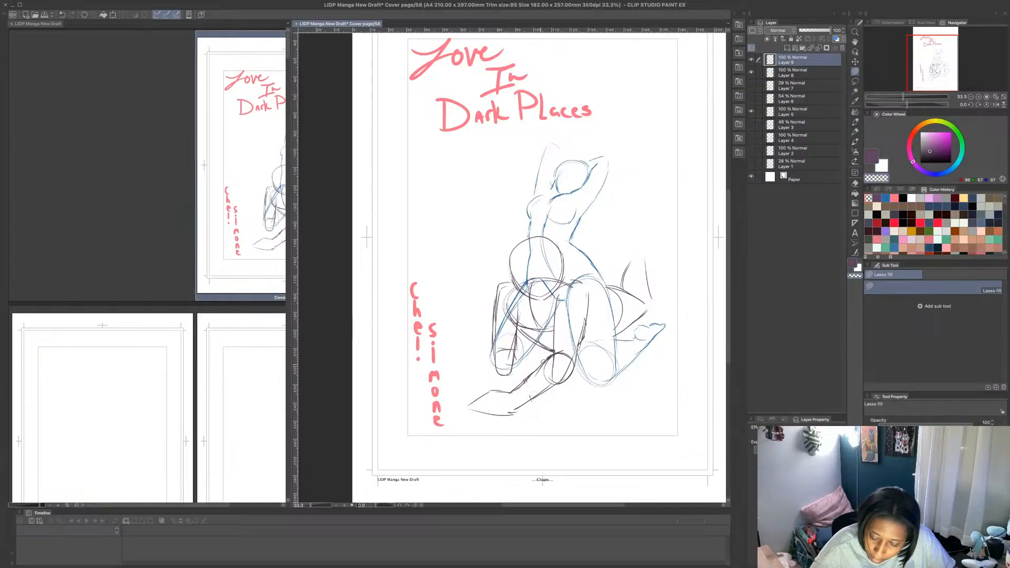
- Redraw the left-hand forearm folded inward between the elbows with the MB Fine Line pen and strengthen the right-hand upper arm's outer edge
click(871, 156)
click(855, 122)
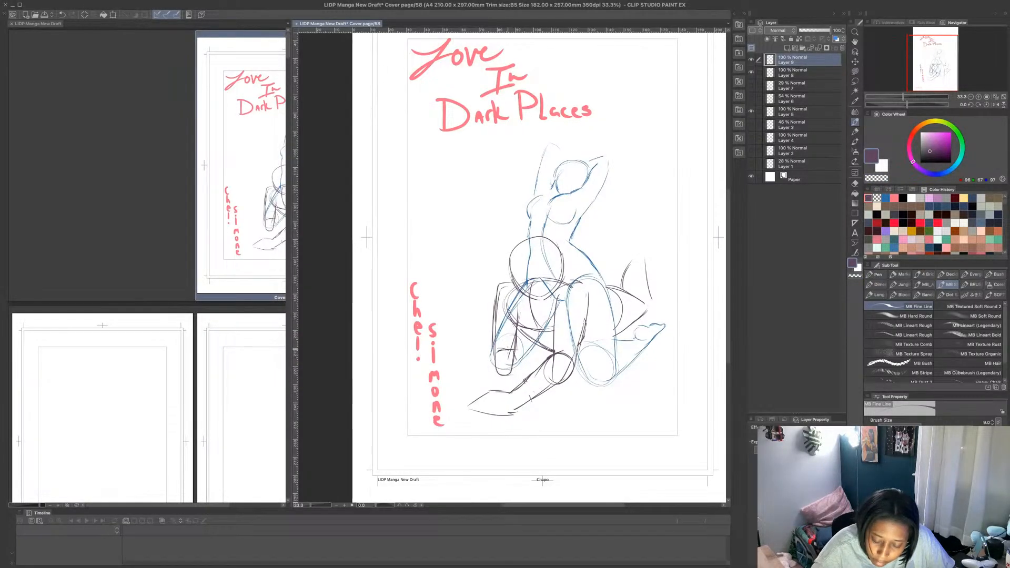
mouse_move(509, 351)
mouse_down()
mouse_move(540, 362)
mouse_move(526, 378)
mouse_move(548, 354)
mouse_up()
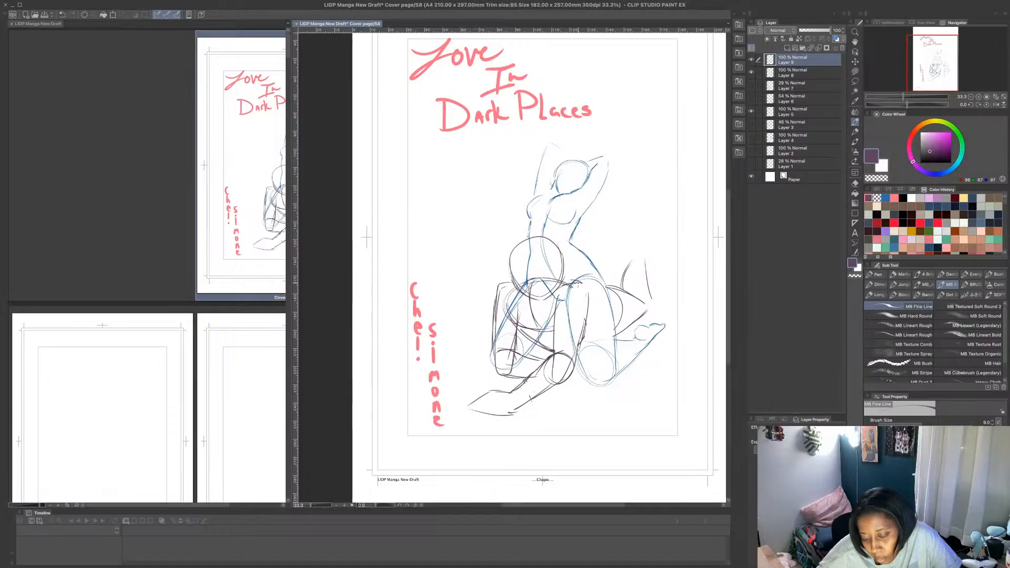
drag(585, 286, 572, 368)
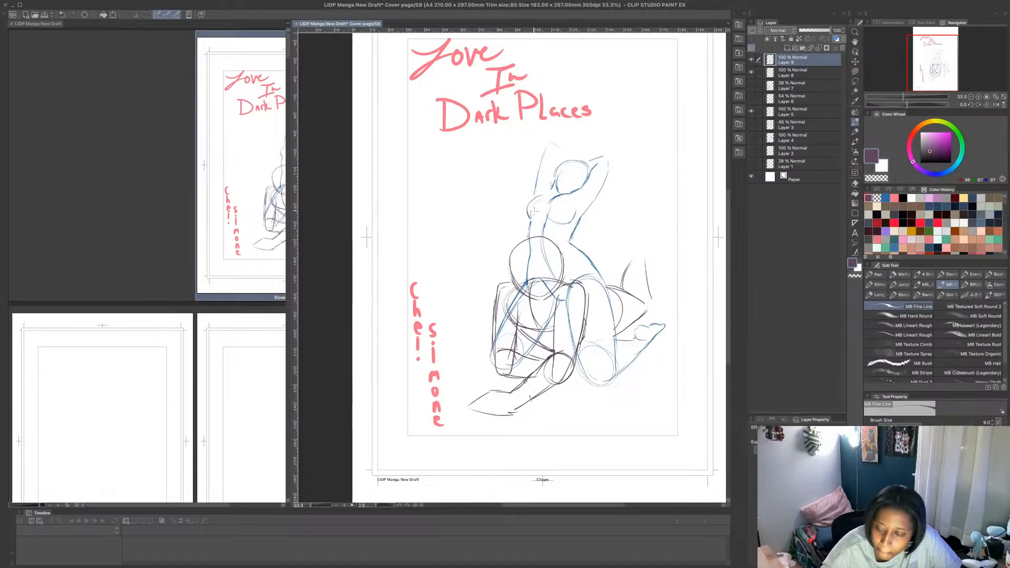
- Erase the kneeling figure's body lines inside the second figure's head with a transparent Lasso fill, and restore the purple drawing colour
click(855, 71)
click(877, 178)
mouse_move(518, 261)
mouse_down()
mouse_move(552, 245)
mouse_move(545, 291)
mouse_move(516, 273)
mouse_move(520, 262)
mouse_up()
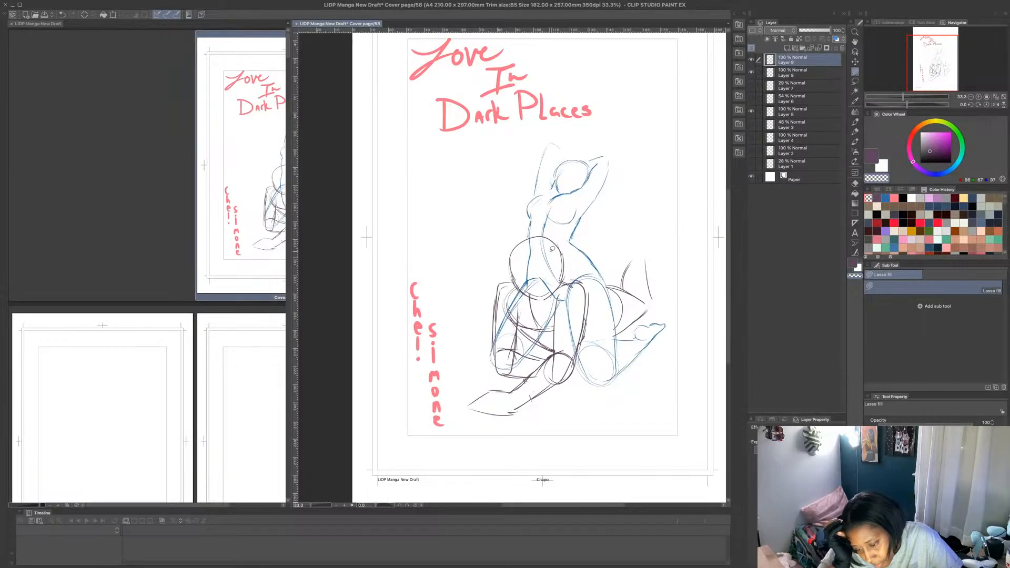
click(871, 156)
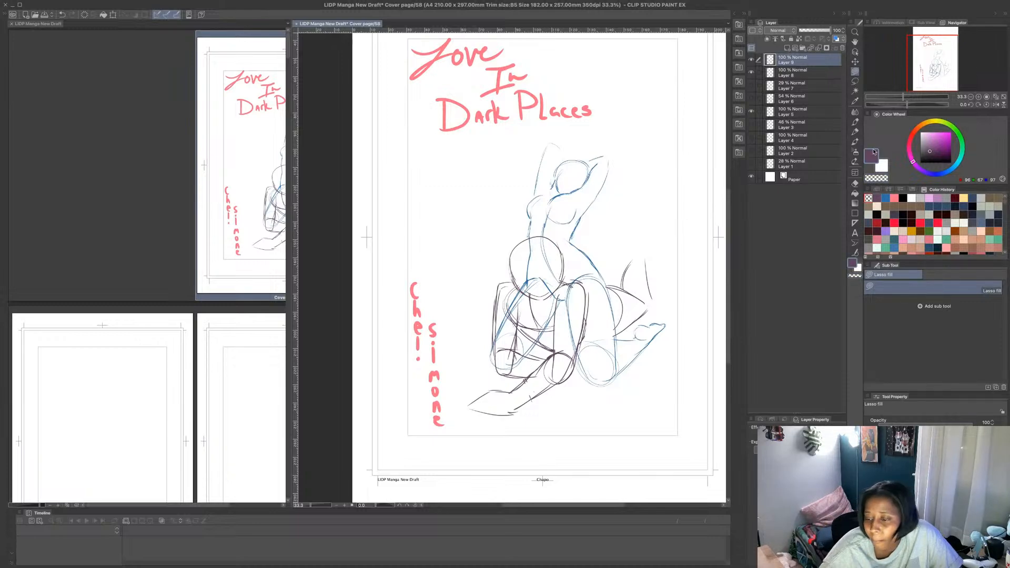
- Add a new raster layer above the second figure's sketch and set up the MB Fine Line pen in pink
click(795, 47)
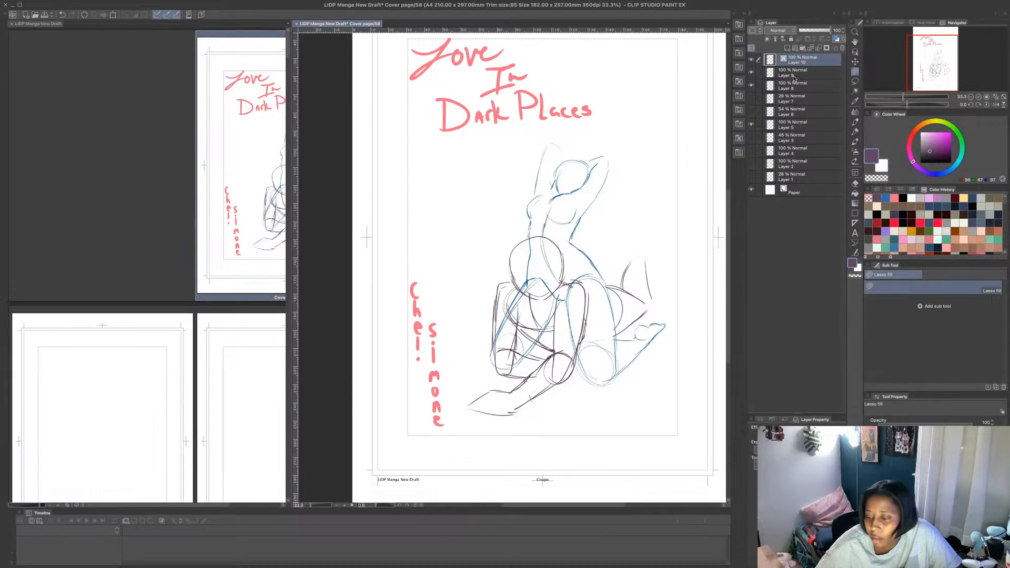
click(894, 198)
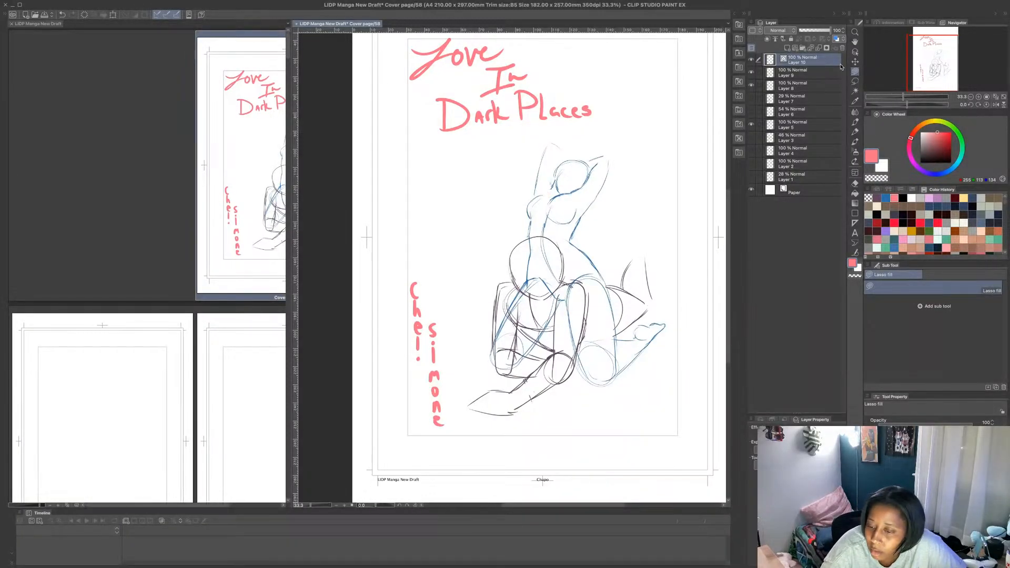
click(842, 48)
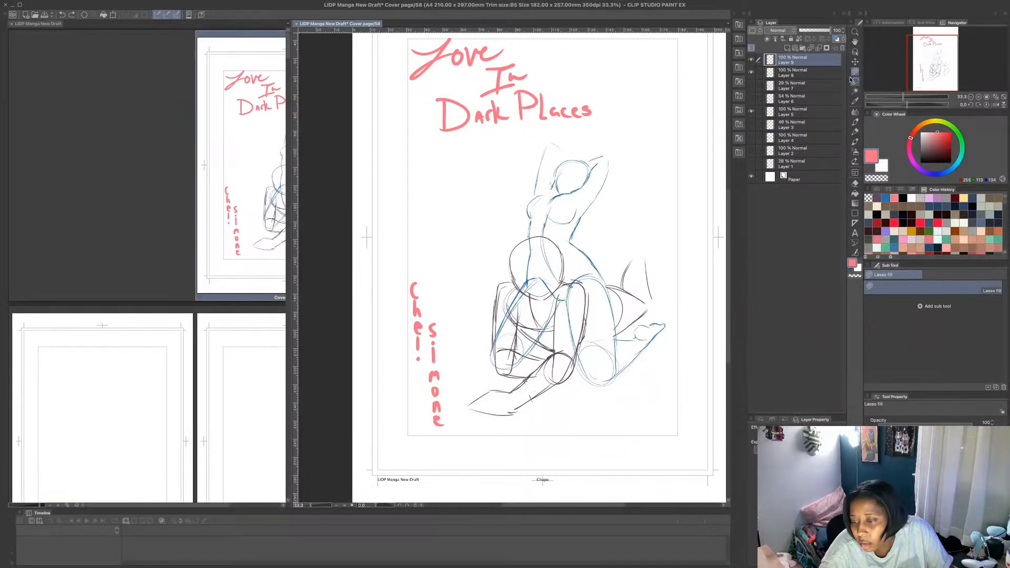
click(787, 48)
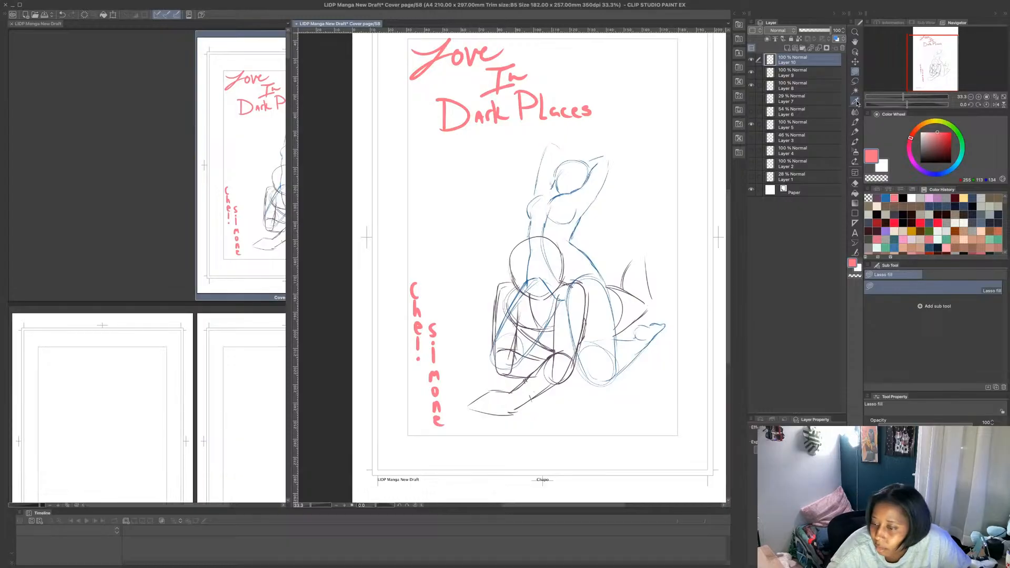
click(855, 122)
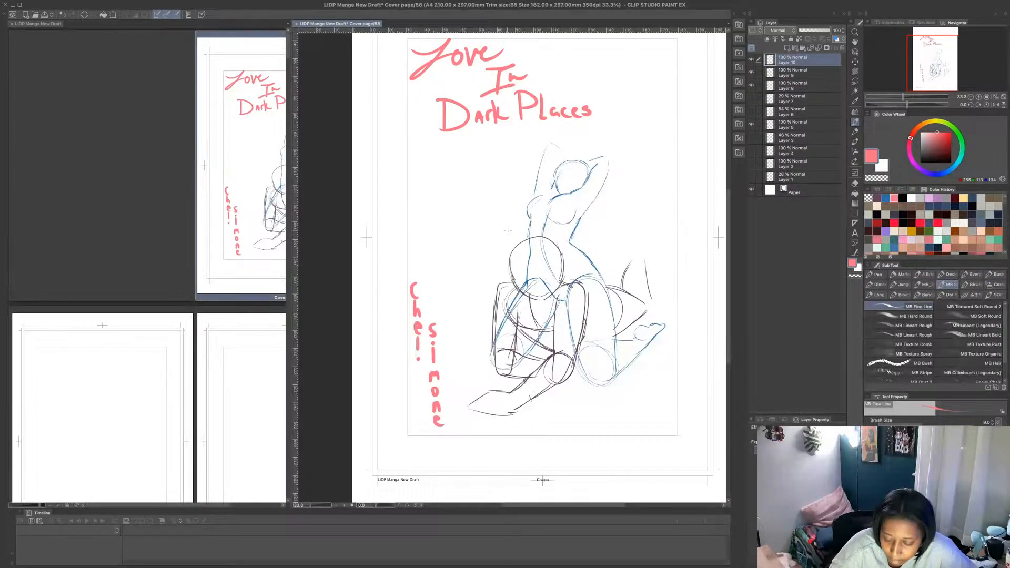
- Sketch a third figure's vertical arm over the second figure's left-hand arm, plus an oval head with a centre line beside it
mouse_move(499, 235)
mouse_down()
mouse_move(519, 272)
mouse_move(501, 279)
mouse_move(502, 296)
mouse_move(520, 300)
mouse_move(521, 347)
mouse_up()
drag(504, 295, 510, 360)
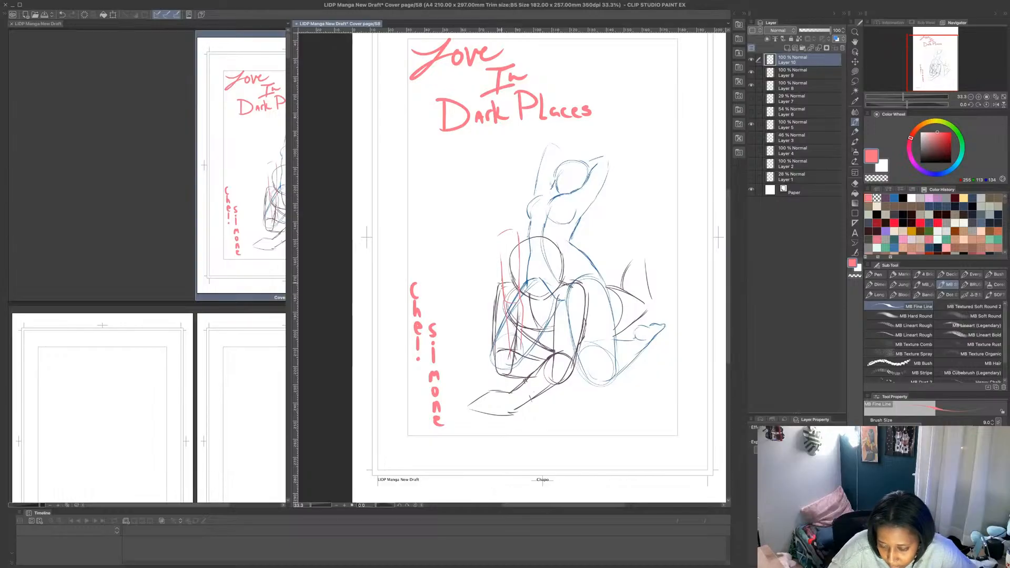
mouse_move(501, 290)
mouse_down()
mouse_move(468, 249)
mouse_move(504, 278)
mouse_move(497, 235)
mouse_move(468, 324)
mouse_up()
key(ctrl+z)
key(ctrl+z)
key(ctrl+z)
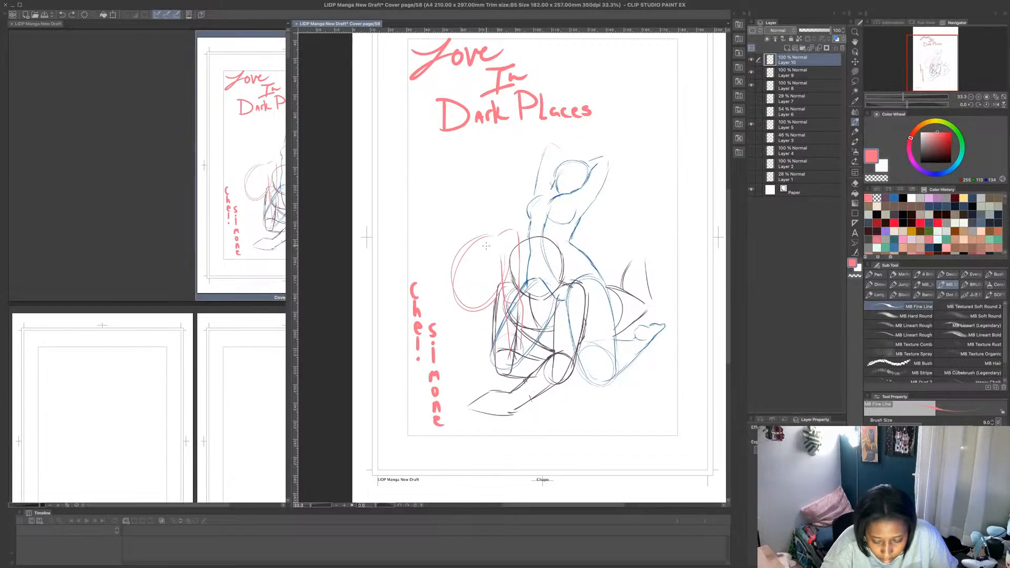
mouse_move(486, 245)
mouse_down()
mouse_move(449, 337)
mouse_move(462, 346)
mouse_up()
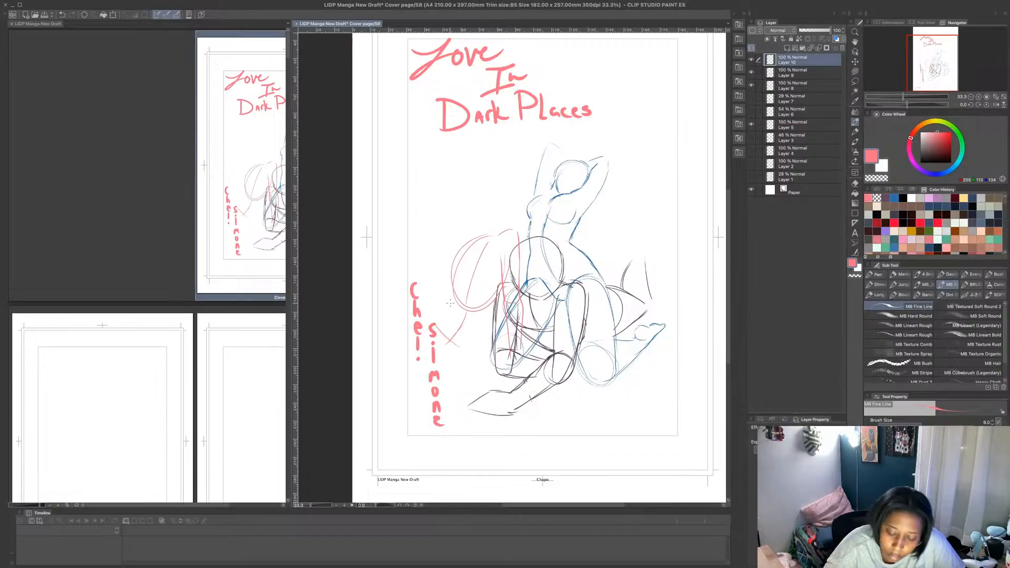
- Sketch the third figure's reclining body across the vertical author lettering, with a curved torso, a flat lower thigh and a raised knee
mouse_move(449, 305)
mouse_down()
mouse_move(420, 300)
mouse_move(383, 326)
mouse_up()
drag(493, 303, 450, 368)
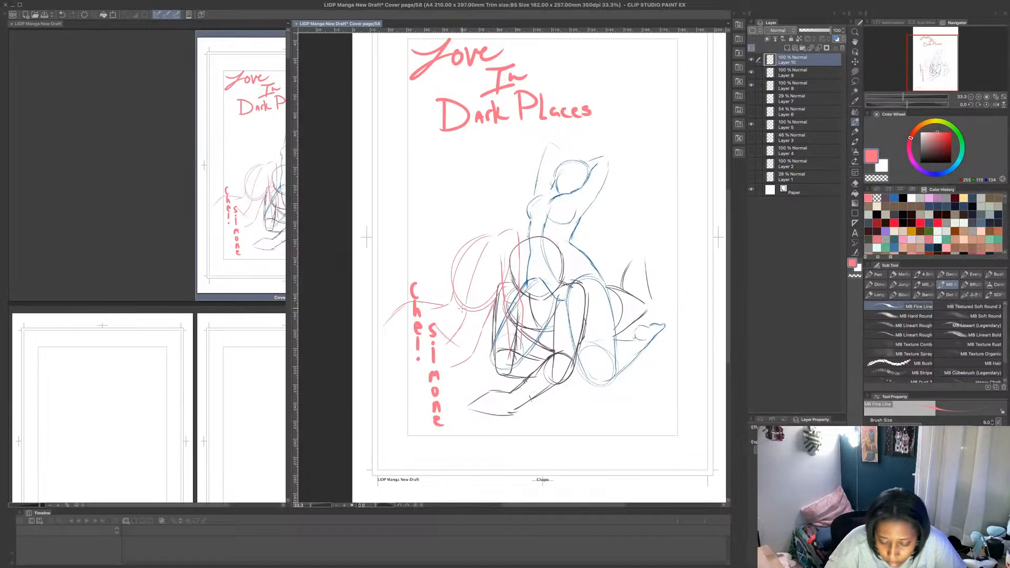
mouse_move(443, 308)
mouse_down()
mouse_move(439, 330)
mouse_move(387, 366)
mouse_move(411, 378)
mouse_move(467, 361)
mouse_up()
drag(392, 377, 376, 371)
mouse_move(380, 366)
mouse_down()
mouse_move(456, 326)
mouse_move(405, 348)
mouse_up()
mouse_move(383, 326)
mouse_down()
mouse_move(403, 305)
mouse_move(379, 298)
mouse_move(447, 305)
mouse_move(431, 326)
mouse_move(440, 296)
mouse_move(413, 259)
mouse_move(384, 253)
mouse_move(412, 323)
mouse_up()
- Sketch the third figure's lower legs with the MB Fine Line pen, running from the raised knee down past the page's trim line
click(855, 71)
click(855, 121)
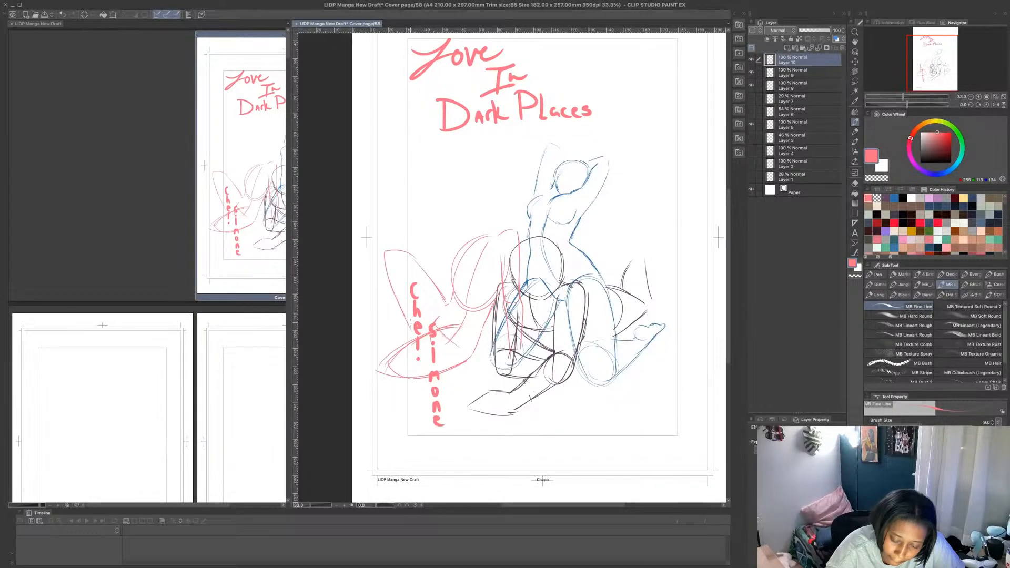
mouse_move(377, 266)
mouse_down()
mouse_move(354, 327)
mouse_move(377, 262)
mouse_move(357, 320)
mouse_move(381, 317)
mouse_move(354, 345)
mouse_move(385, 364)
mouse_move(363, 351)
mouse_move(371, 360)
mouse_move(375, 337)
mouse_move(390, 346)
mouse_move(369, 338)
mouse_move(398, 349)
mouse_up()
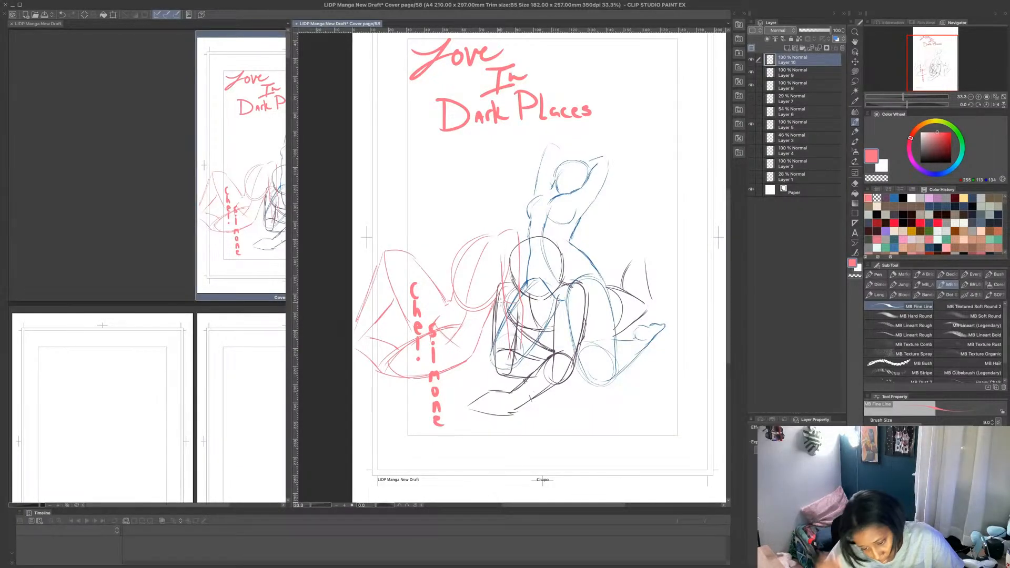
- Sketch the third figure's shoulder line, neck and oval head with curved face guidelines above the pink reclining torso
drag(468, 245, 449, 275)
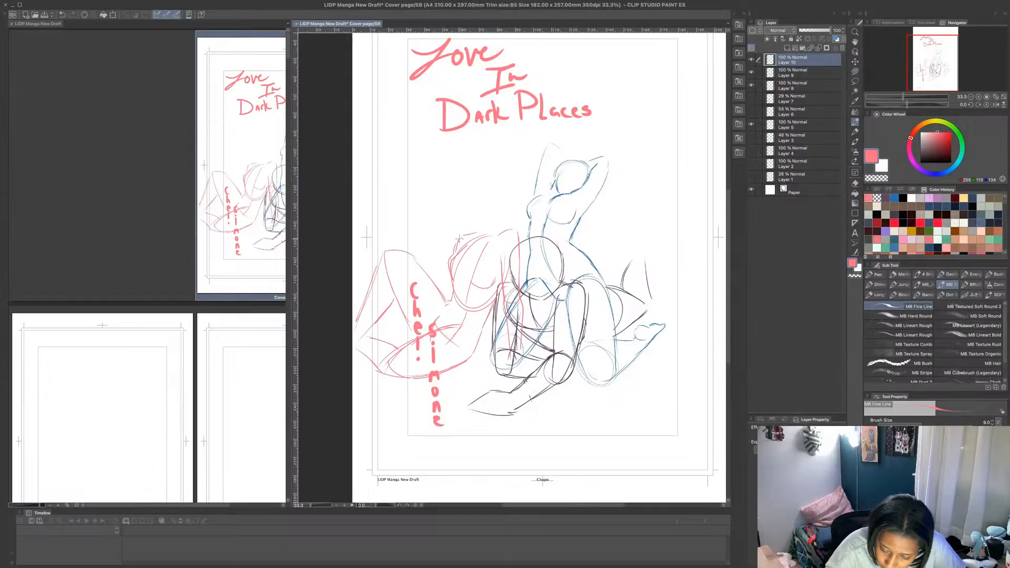
mouse_move(458, 238)
mouse_down()
mouse_move(511, 231)
mouse_move(483, 235)
mouse_up()
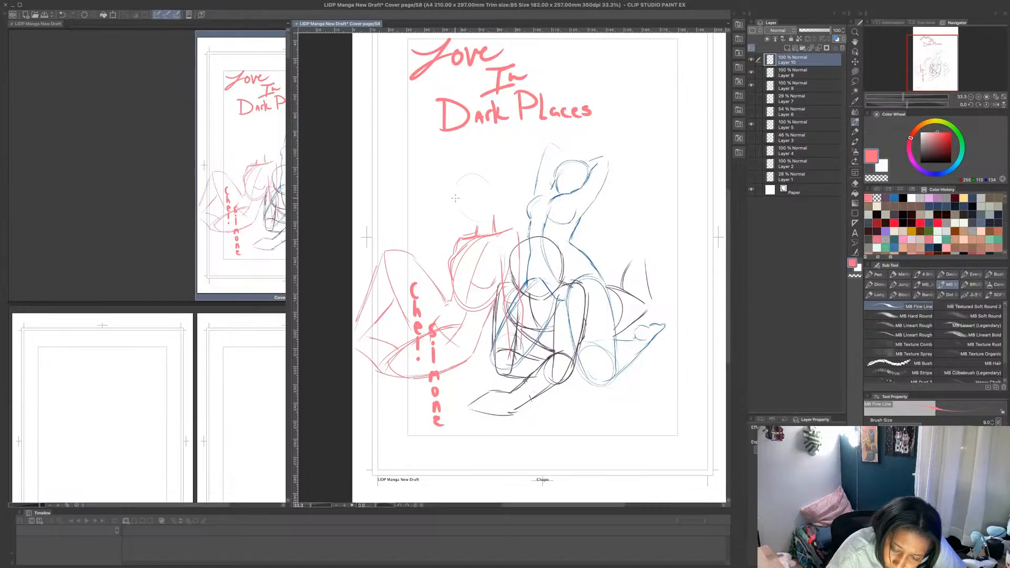
mouse_move(456, 193)
mouse_down()
mouse_move(467, 170)
mouse_move(459, 205)
mouse_move(491, 179)
mouse_up()
mouse_move(447, 214)
mouse_down()
mouse_move(494, 178)
mouse_move(462, 169)
mouse_move(480, 217)
mouse_up()
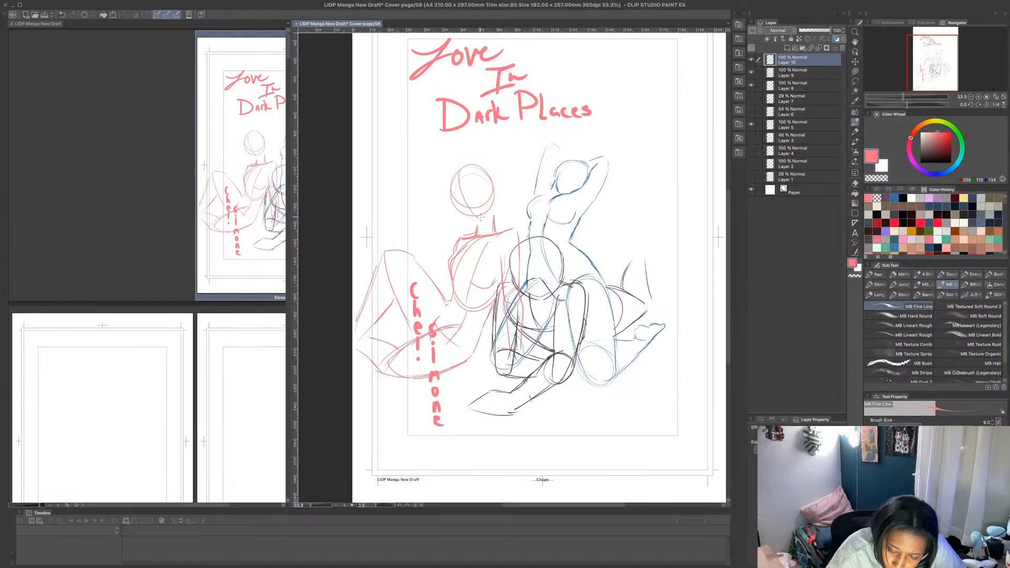
mouse_move(460, 177)
mouse_down()
mouse_move(475, 216)
mouse_move(454, 203)
mouse_move(479, 227)
mouse_move(458, 213)
mouse_move(487, 223)
mouse_move(495, 193)
mouse_up()
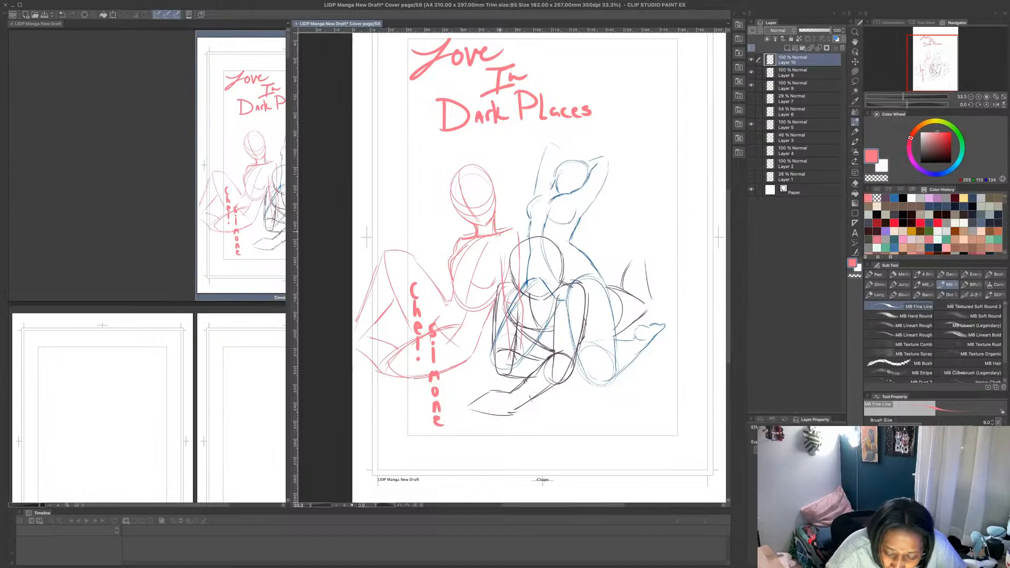
- Reinforce the third figure's outlines with the MB Fine Line pen along the supporting arm's shoulder, the raised thigh and the neck
mouse_move(499, 232)
mouse_down()
mouse_move(521, 227)
mouse_move(520, 258)
mouse_up()
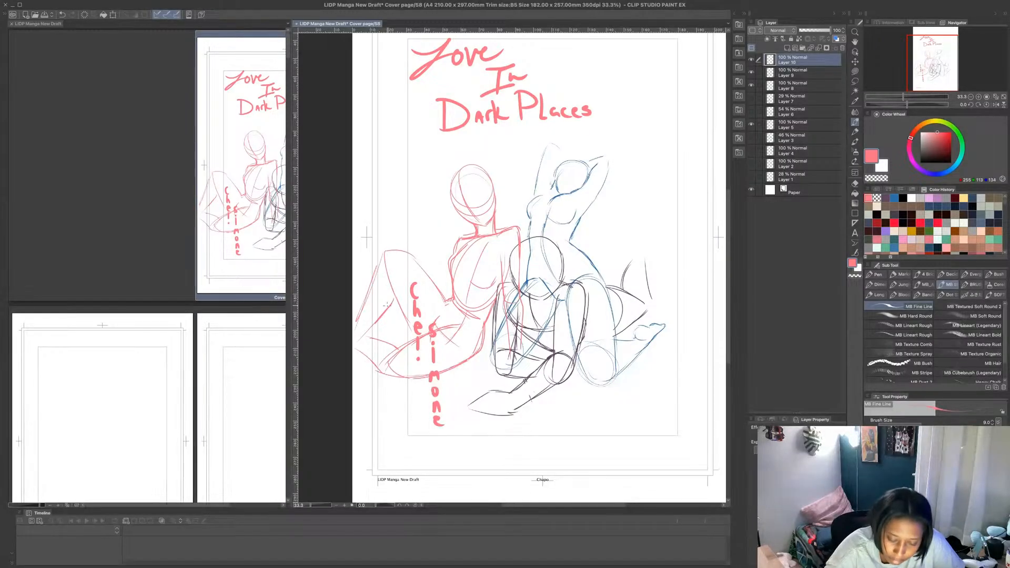
mouse_move(388, 306)
mouse_down()
mouse_move(397, 296)
mouse_move(413, 329)
mouse_up()
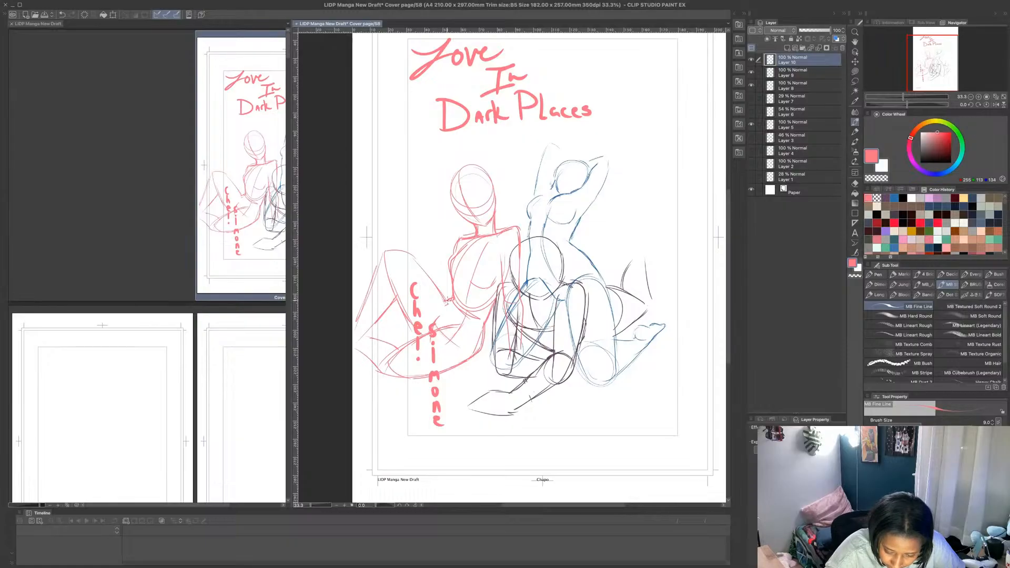
drag(394, 250, 444, 296)
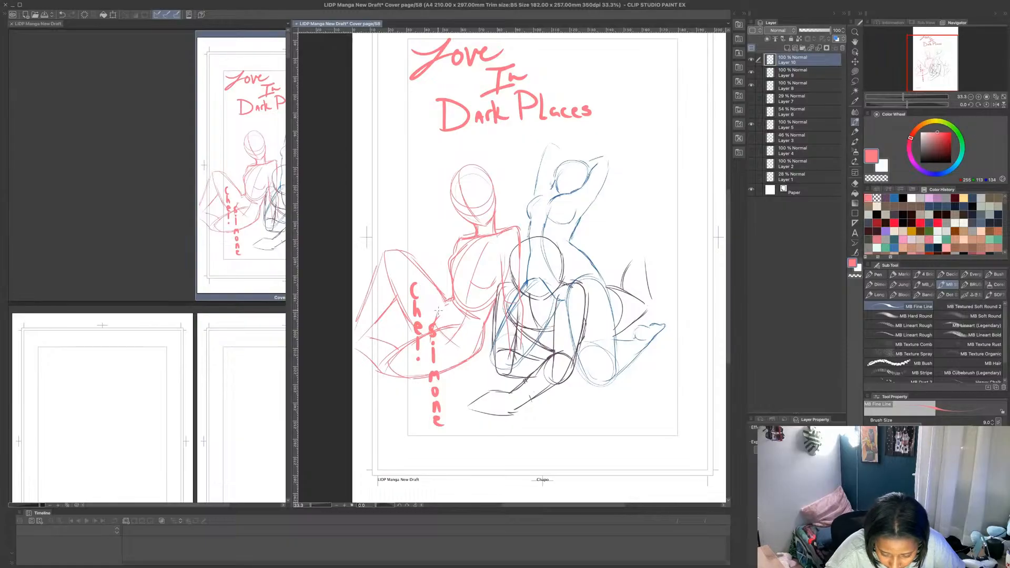
click(855, 71)
click(877, 179)
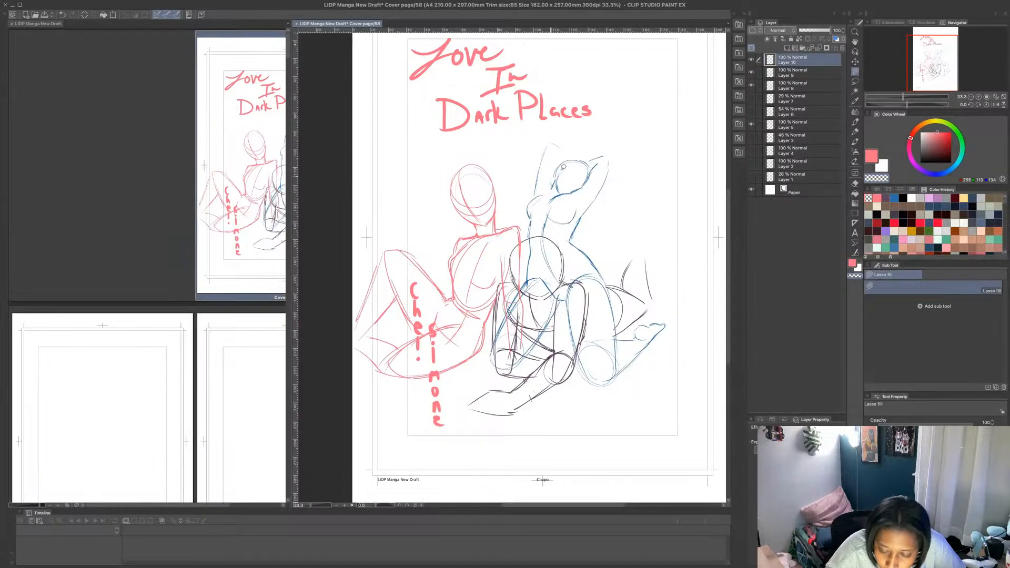
click(855, 122)
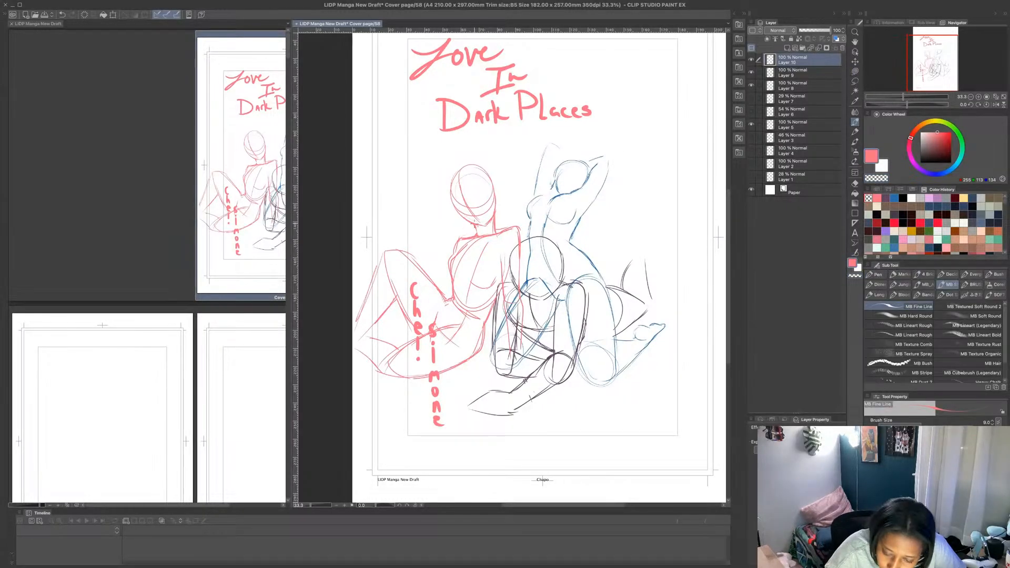
drag(475, 224, 477, 230)
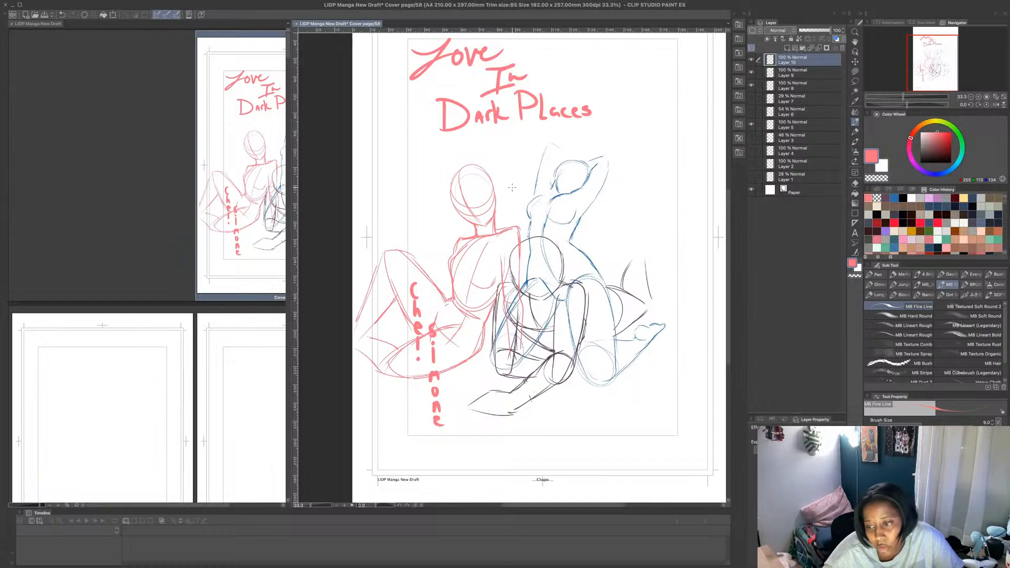
- Scale the third figure's sketch down proportionally and shift it slightly left beside the kneeling figure
click(113, 14)
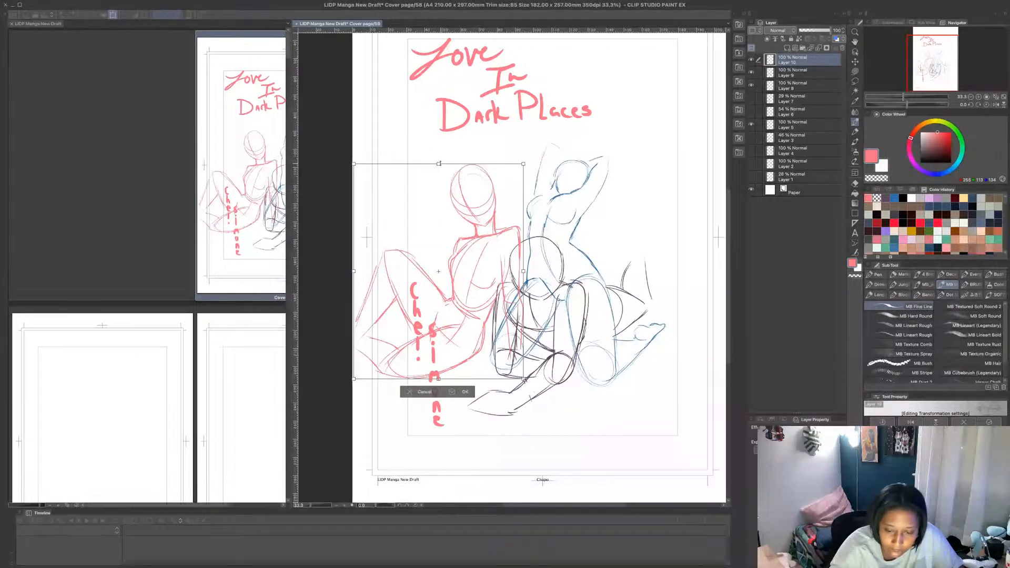
drag(439, 169, 439, 194)
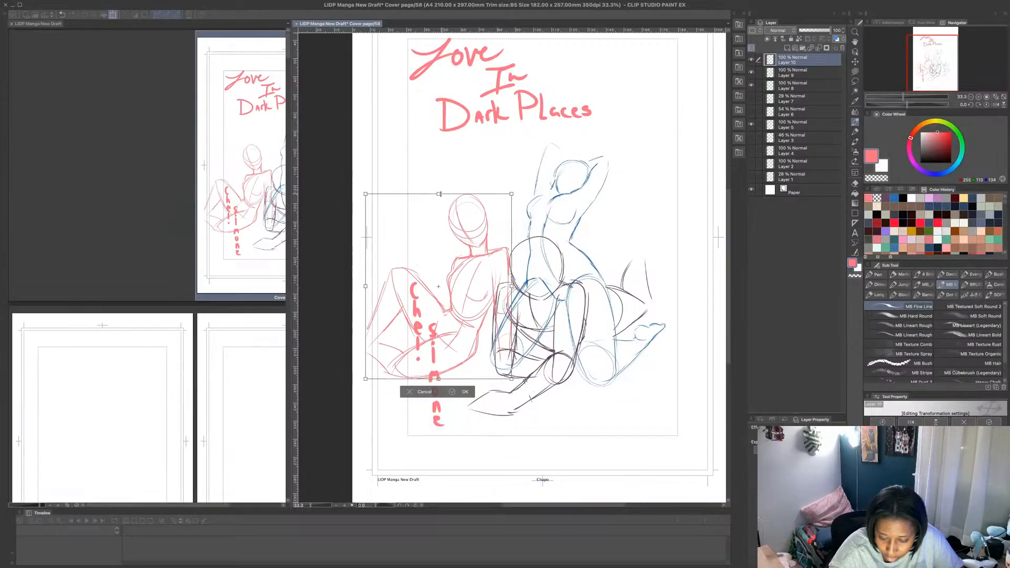
drag(468, 228, 466, 228)
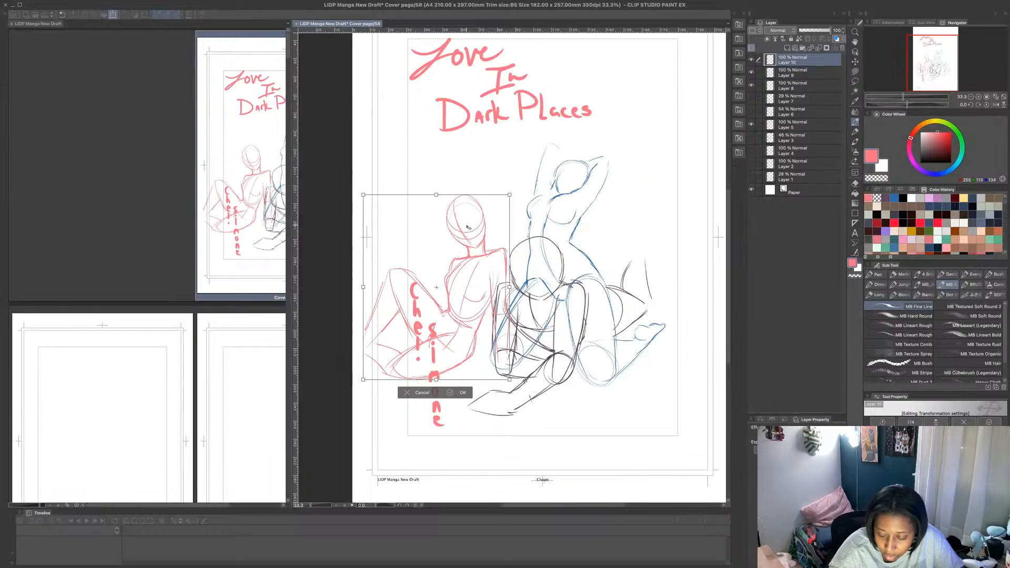
click(451, 390)
key(o)
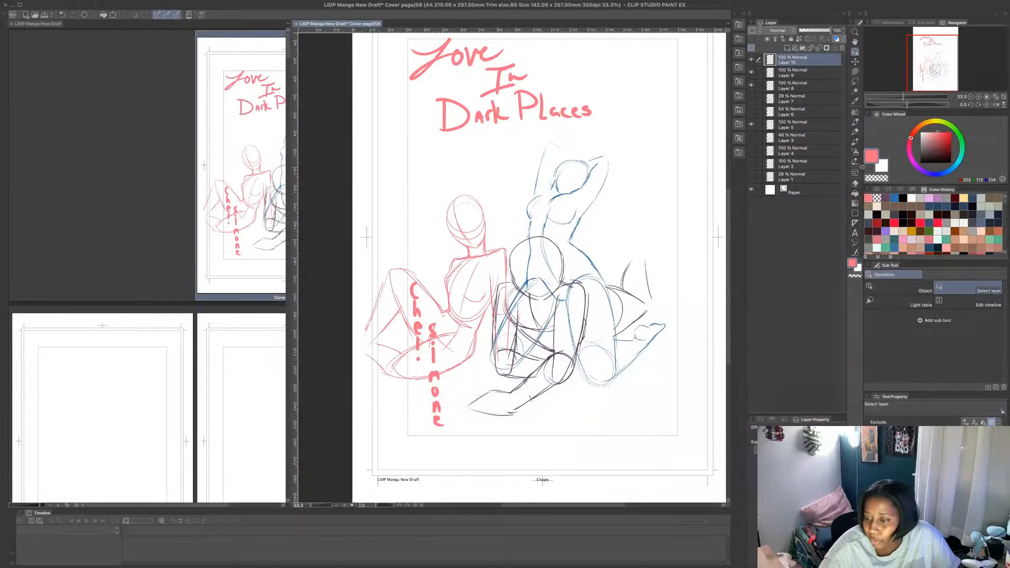
click(855, 122)
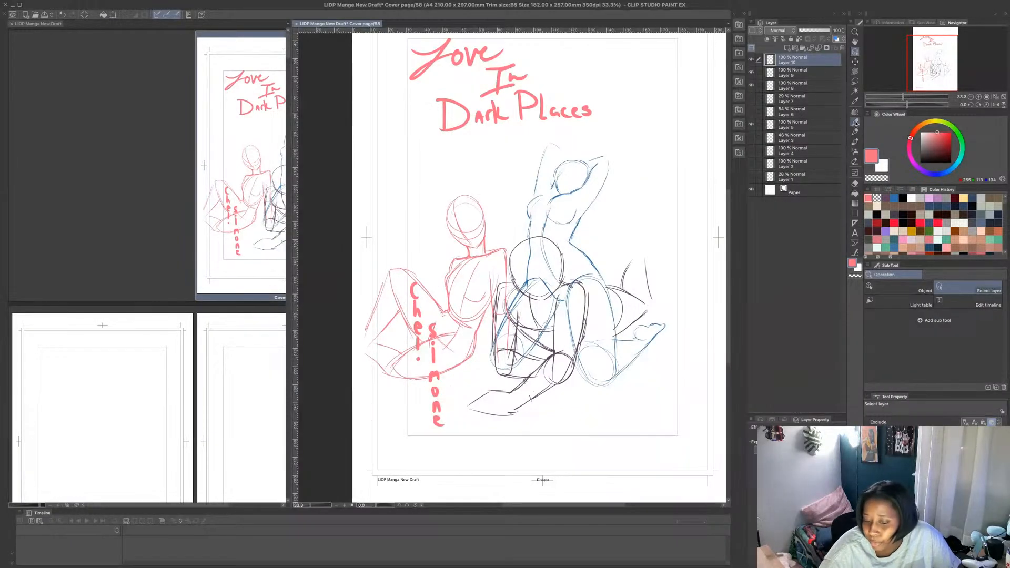
- Lasso the third figure's chest curve, transform the selected lines on the torso and return to the MB Fine Line pen
click(856, 82)
drag(472, 300, 483, 289)
key(ctrl+t)
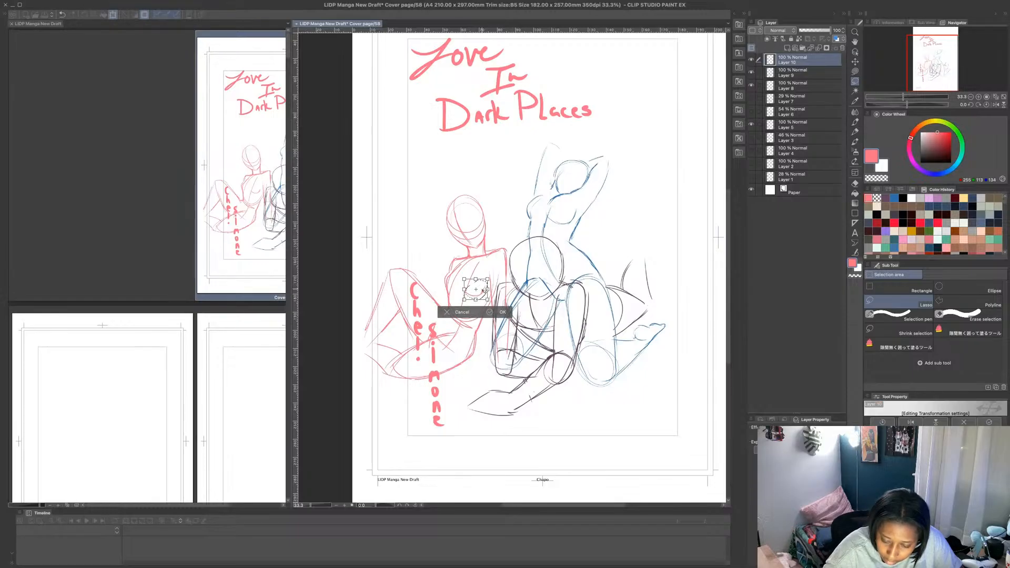
click(492, 313)
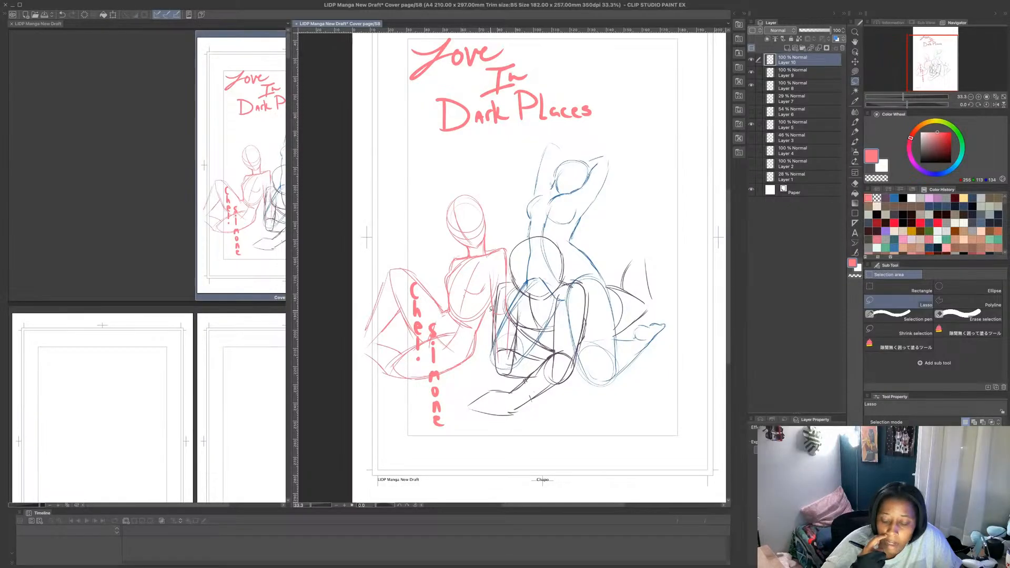
key(p)
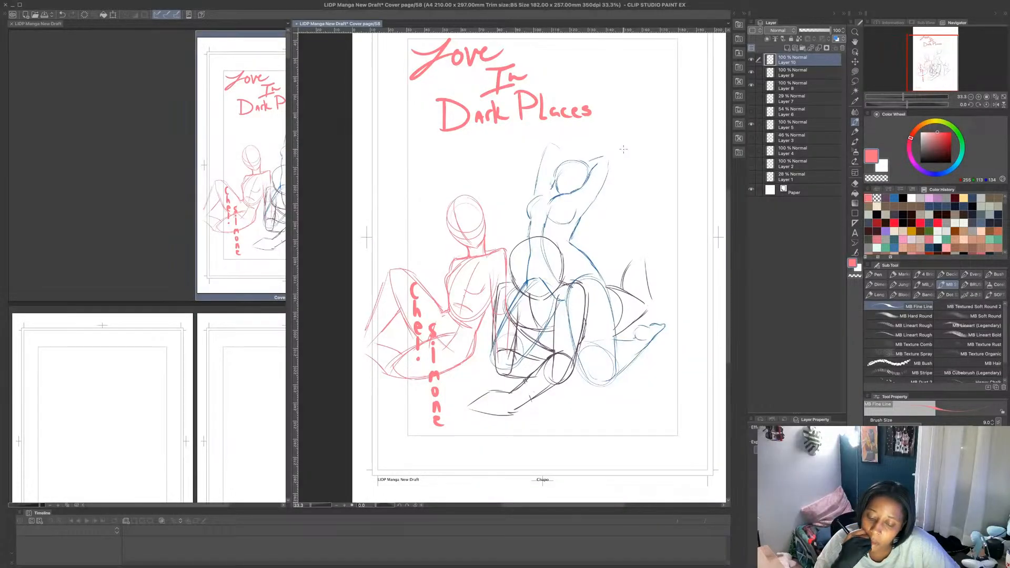
- Add a new raster layer above the third figure's sketch and set the pen colour to light purple
click(787, 48)
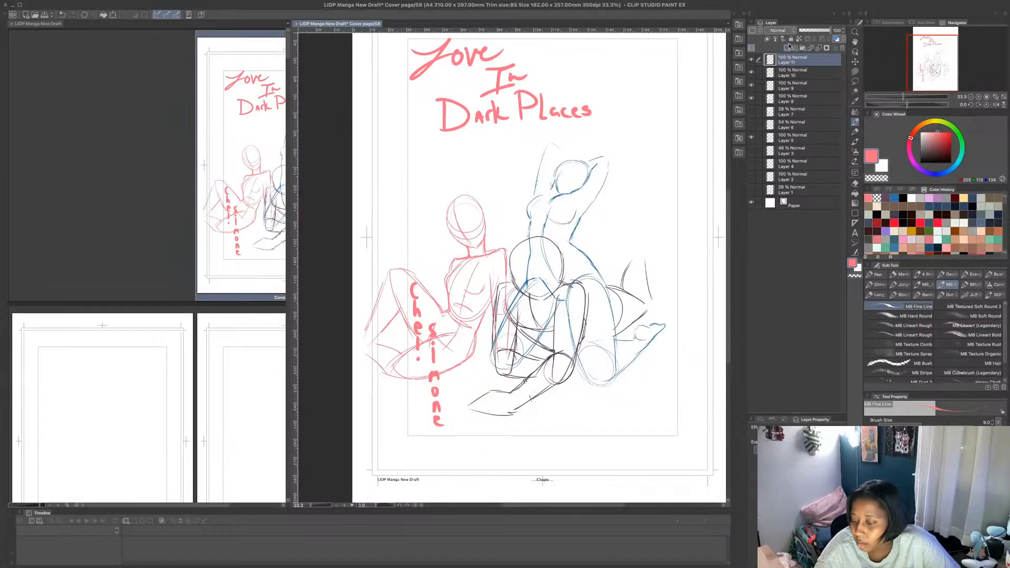
click(886, 199)
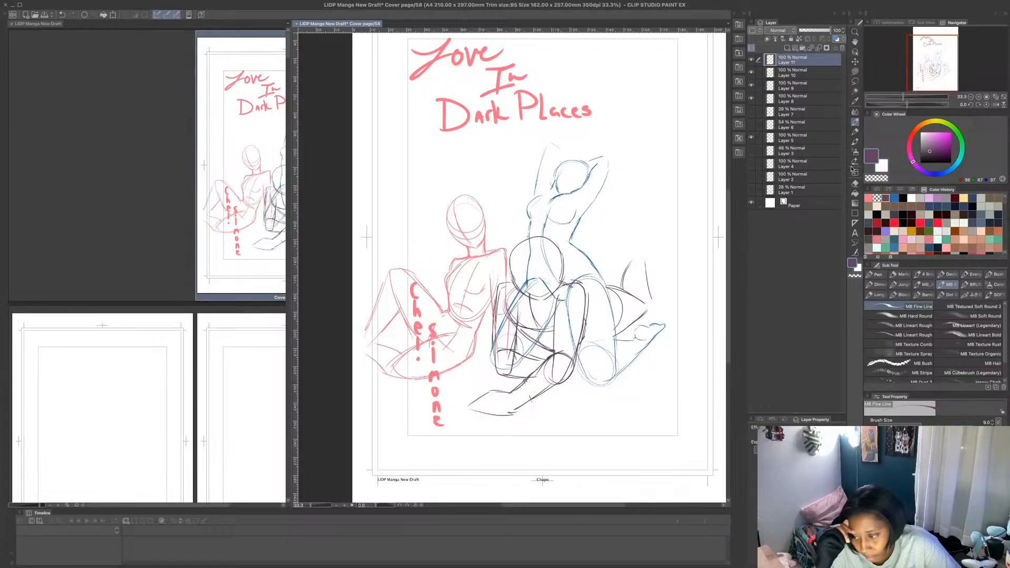
click(938, 199)
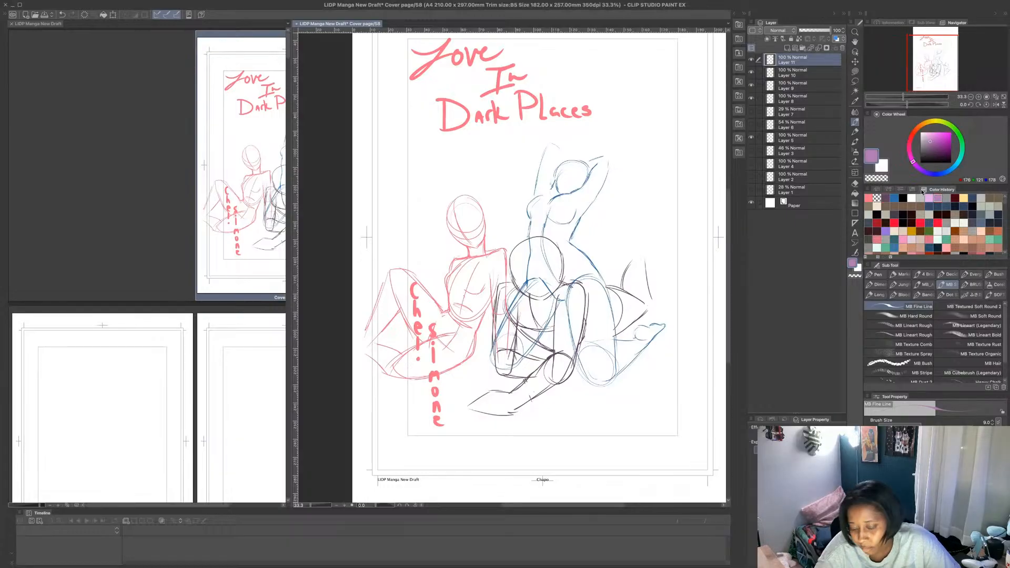
- Check which figure sketch sits on Layers 8, 9 and 10 by hiding and showing them one at a time
drag(758, 72, 761, 84)
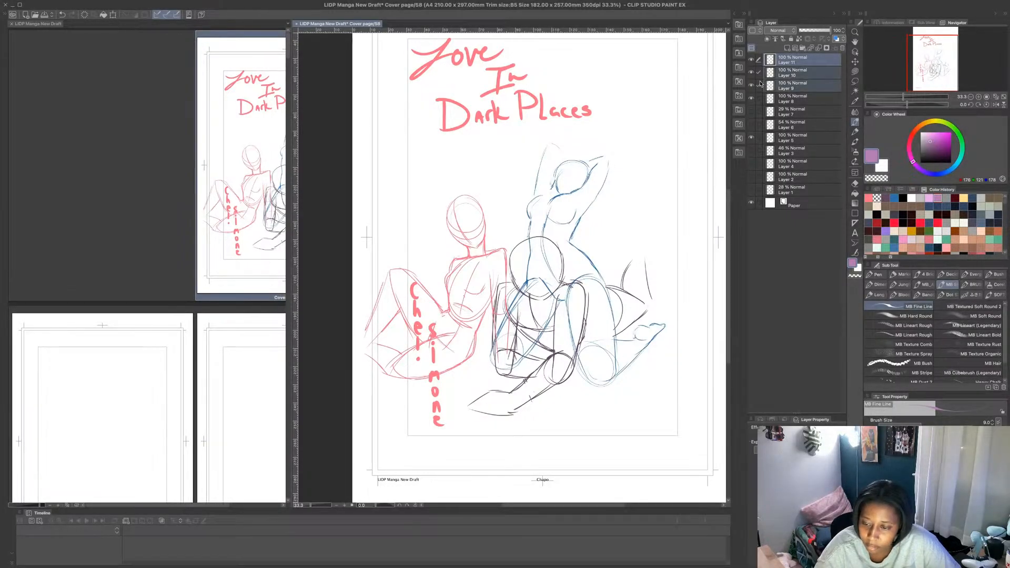
click(752, 98)
click(752, 99)
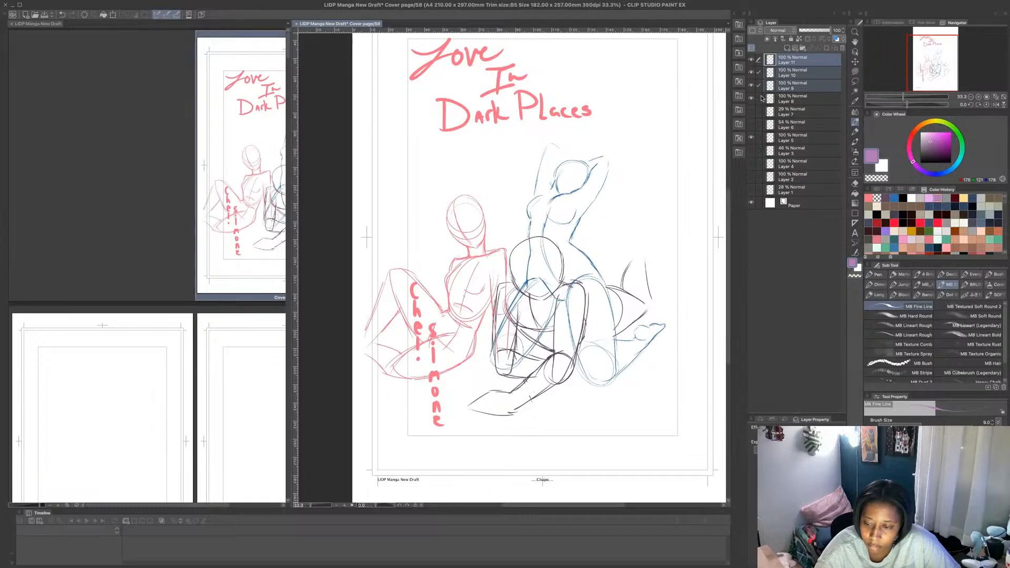
click(759, 98)
click(752, 72)
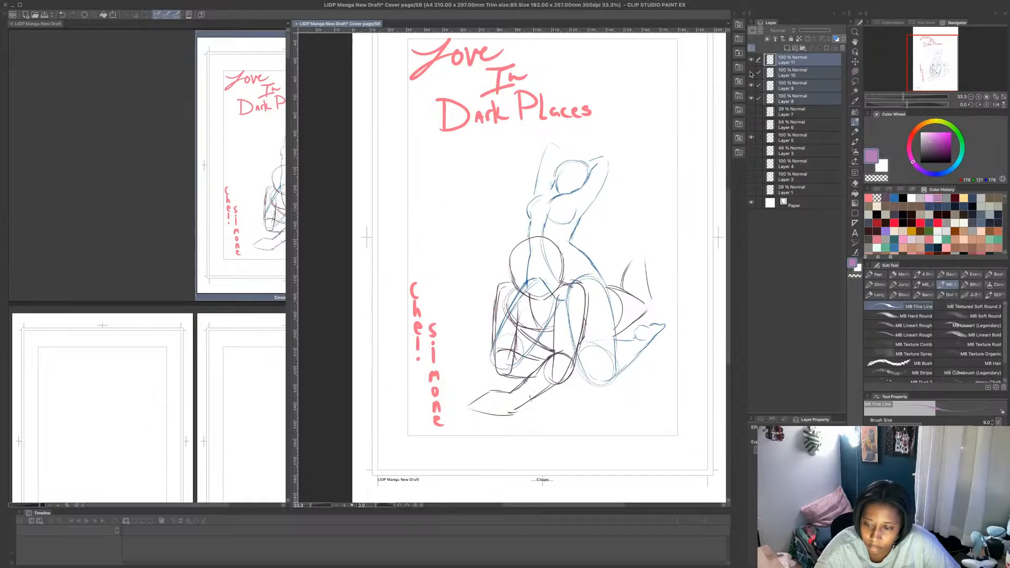
click(752, 73)
click(752, 85)
click(752, 85)
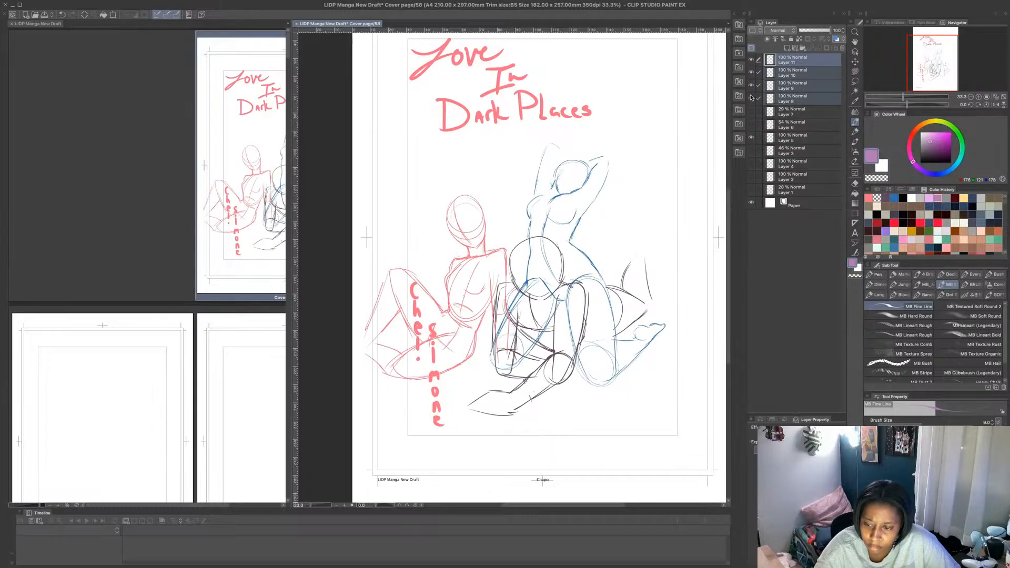
click(752, 85)
click(751, 86)
click(752, 72)
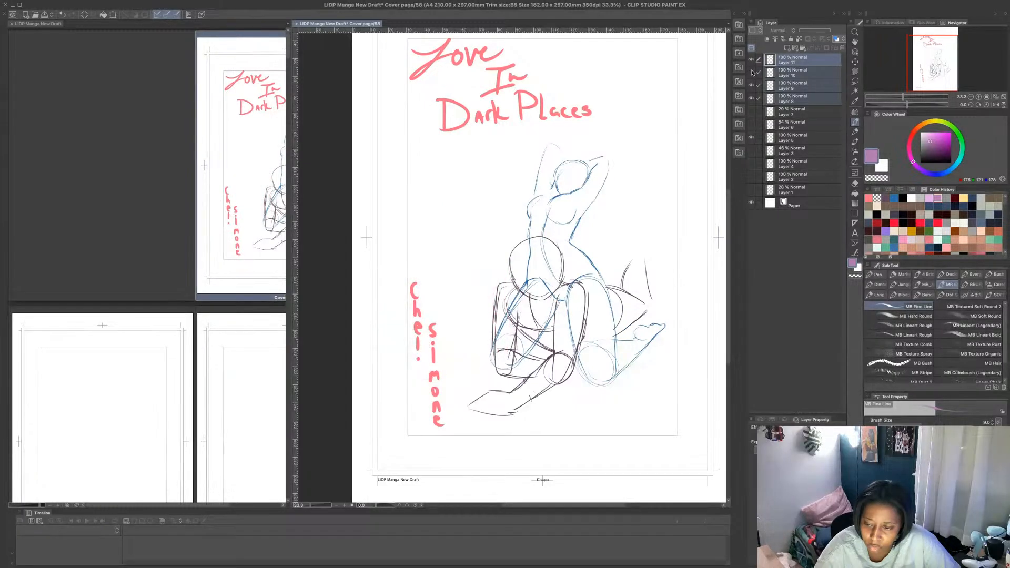
click(752, 72)
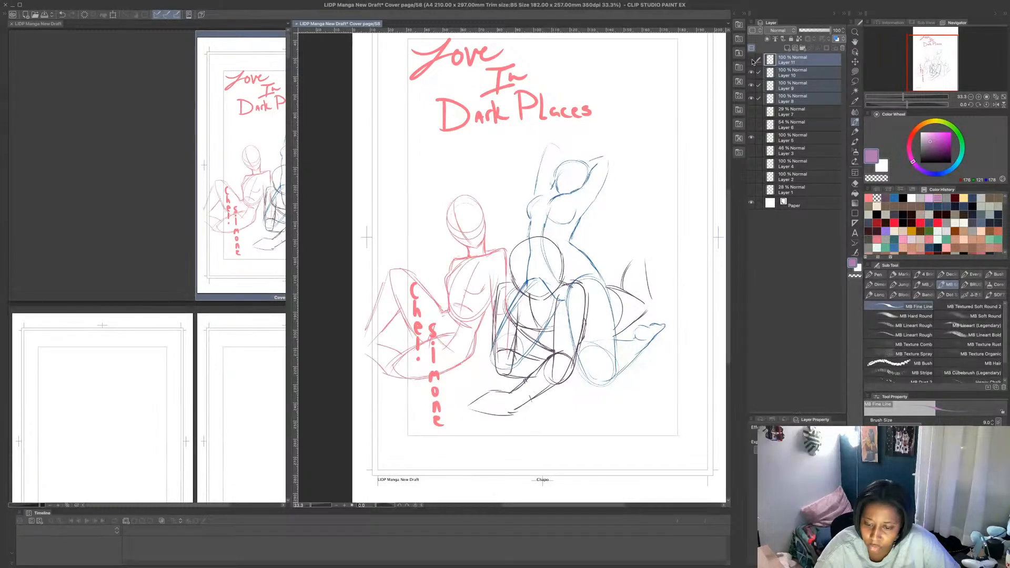
- Move the three figure sketches on Layers 8, 9 and 10 together down and slightly right, towards the page's lower trim line
click(801, 76)
drag(759, 98, 759, 85)
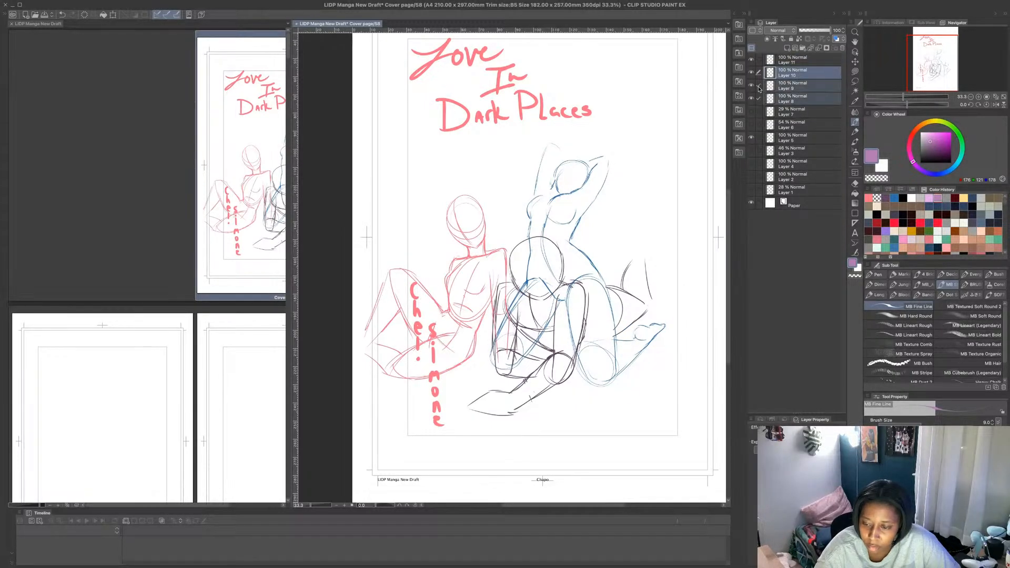
click(113, 16)
mouse_move(652, 313)
mouse_down()
mouse_move(662, 362)
mouse_move(673, 367)
mouse_up()
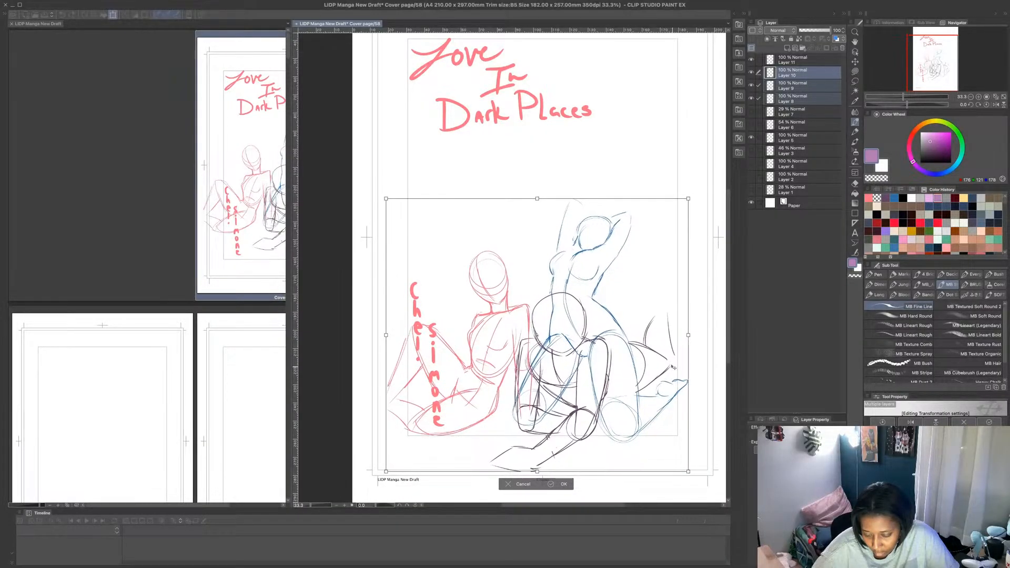
click(553, 485)
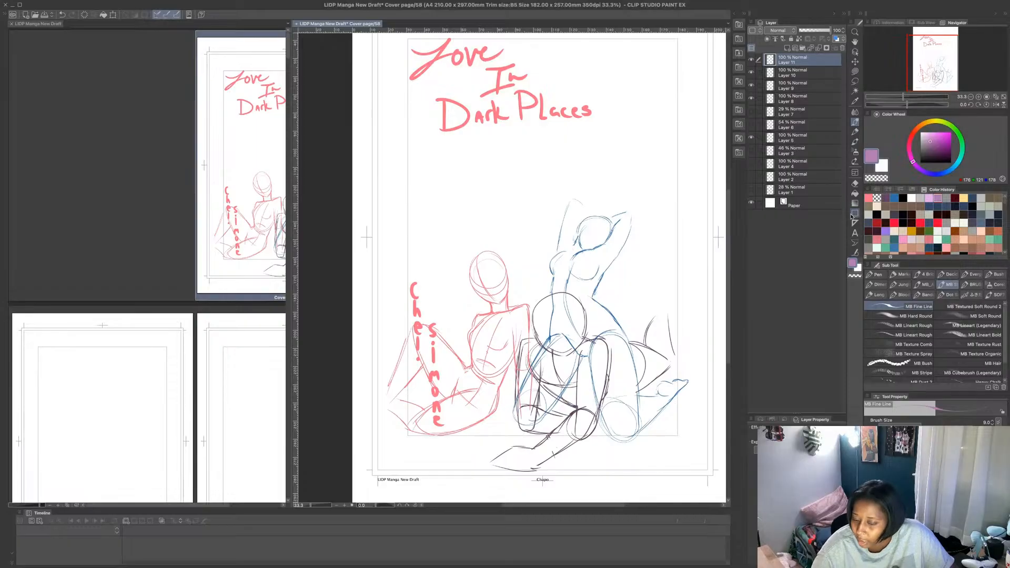
- Lower the opacity of Layers 8, 9 and 10 to 30% and make the empty Layer 11 active
click(793, 99)
click(759, 85)
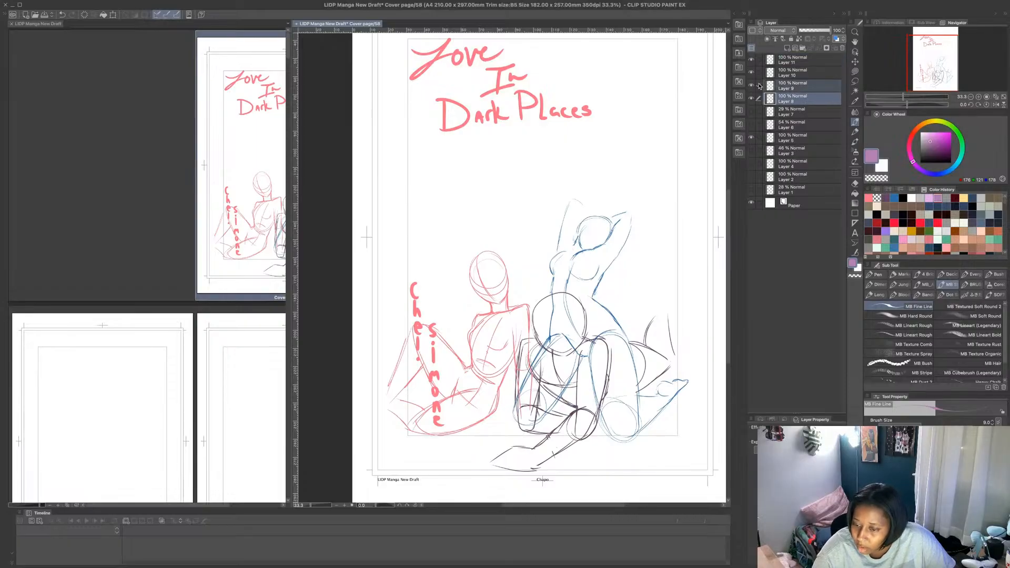
click(759, 73)
drag(823, 31, 809, 32)
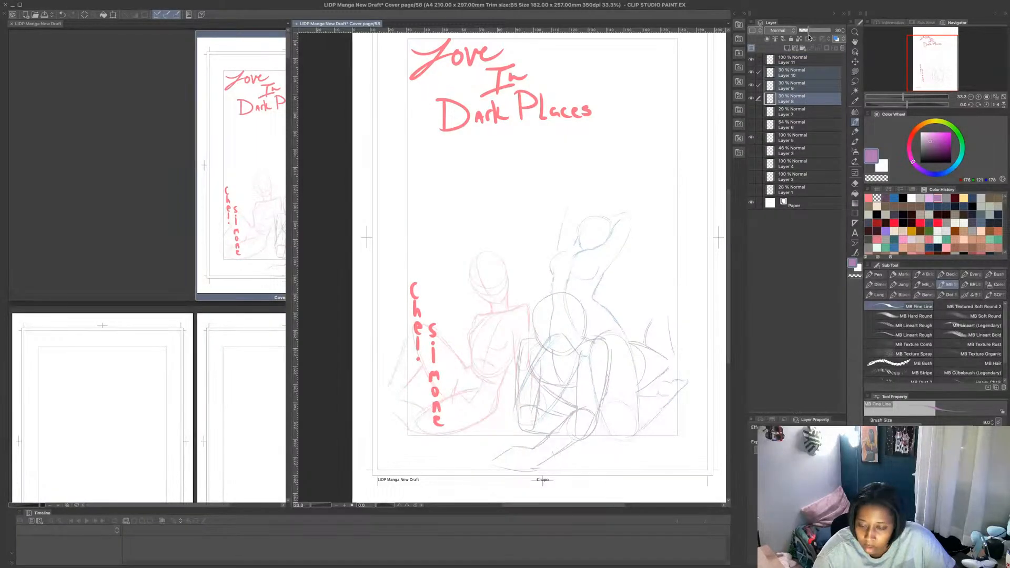
click(810, 61)
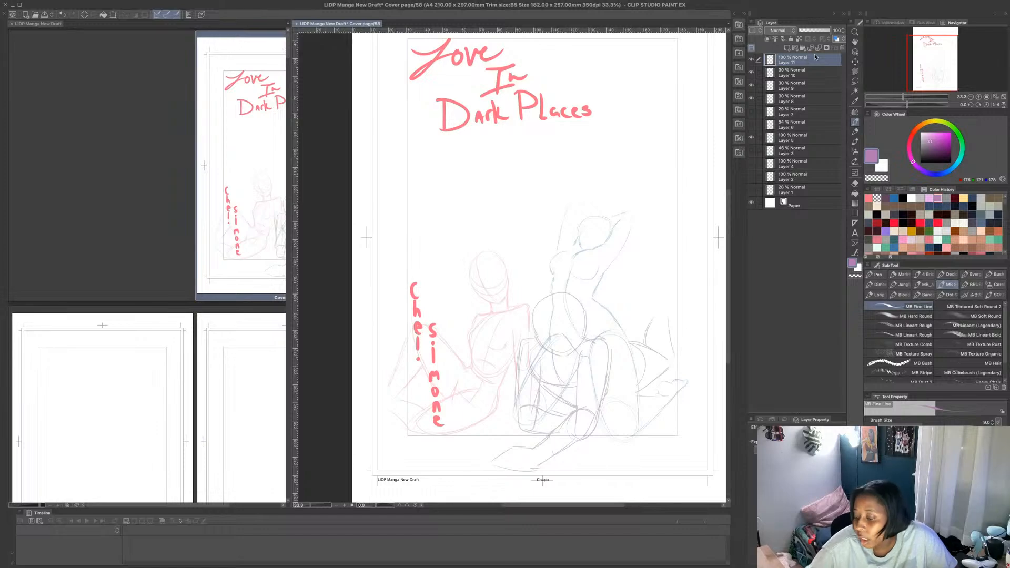
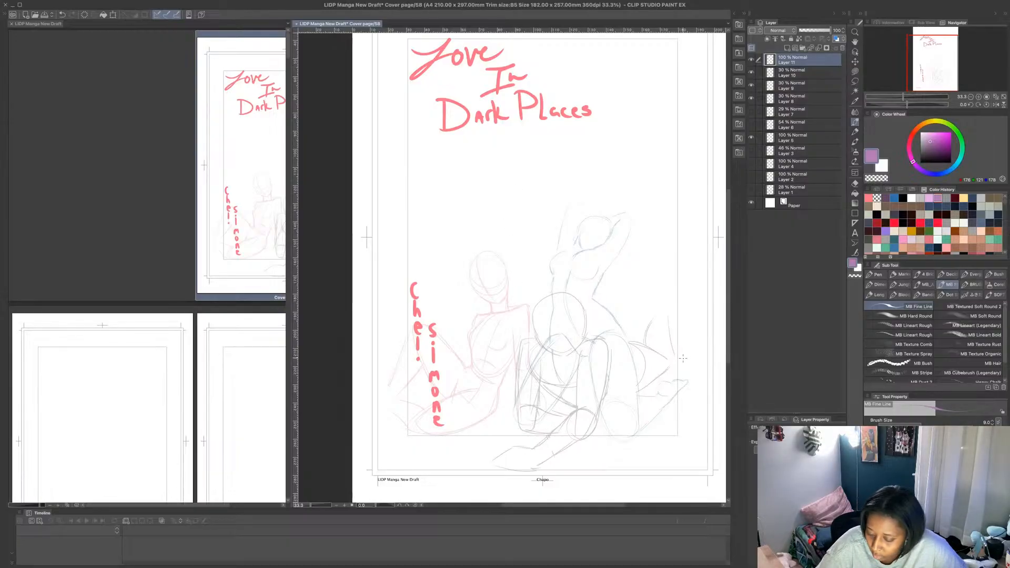
- Sketch long horizontal ledge lines across the page behind the seated figures and rough in a standing figure's feet on them
mouse_move(528, 359)
mouse_down()
mouse_move(704, 359)
mouse_move(661, 332)
mouse_move(410, 335)
mouse_move(710, 337)
mouse_move(553, 332)
mouse_up()
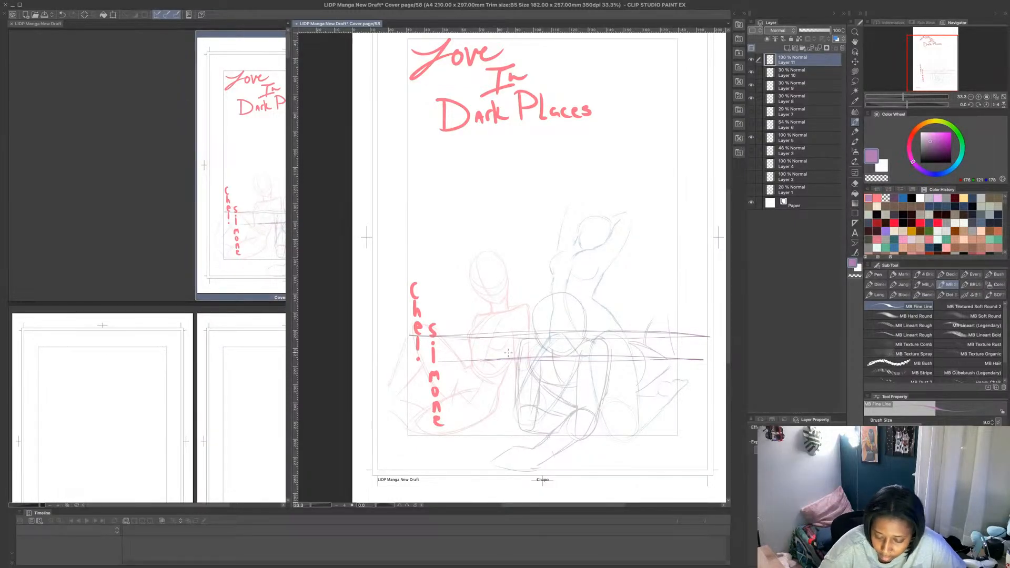
mouse_move(506, 356)
mouse_down()
mouse_move(527, 343)
mouse_move(530, 355)
mouse_move(507, 358)
mouse_move(578, 356)
mouse_move(564, 345)
mouse_move(591, 356)
mouse_up()
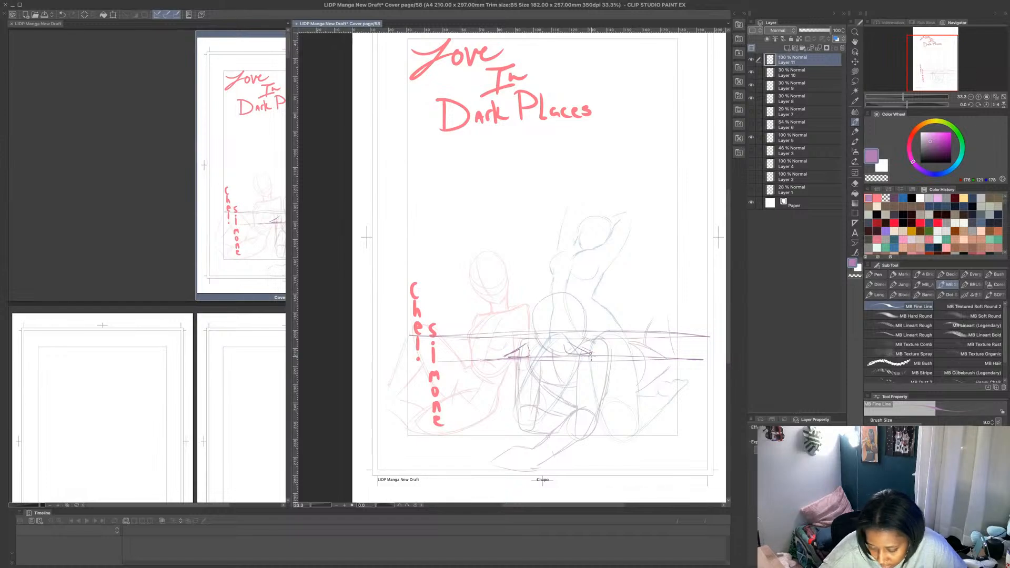
key(ctrl+z)
key(ctrl+z)
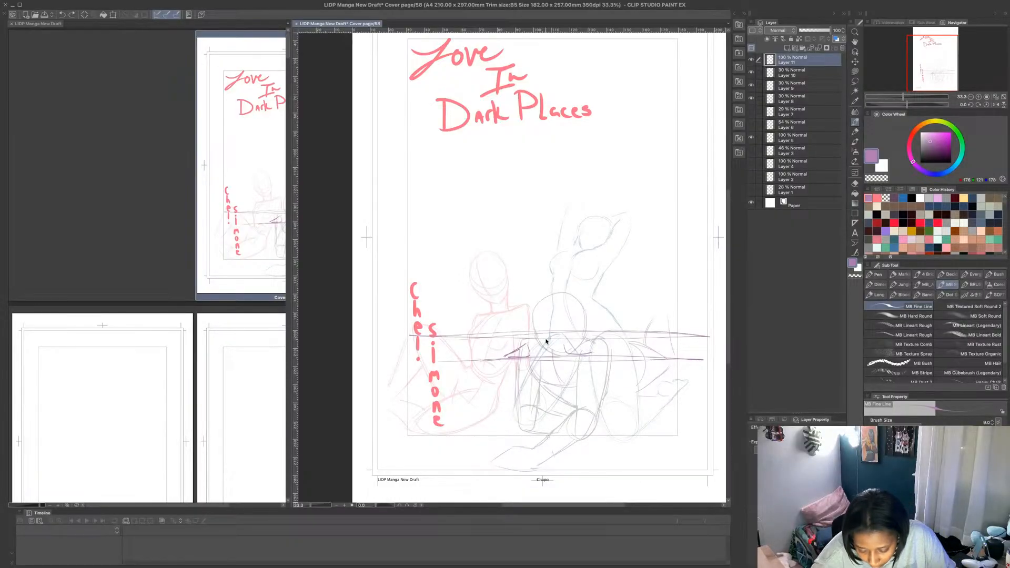
- Sketch the standing figure's outer leg contours rising from the feet to the hips
mouse_move(557, 357)
mouse_down()
mouse_move(524, 336)
mouse_move(516, 270)
mouse_up()
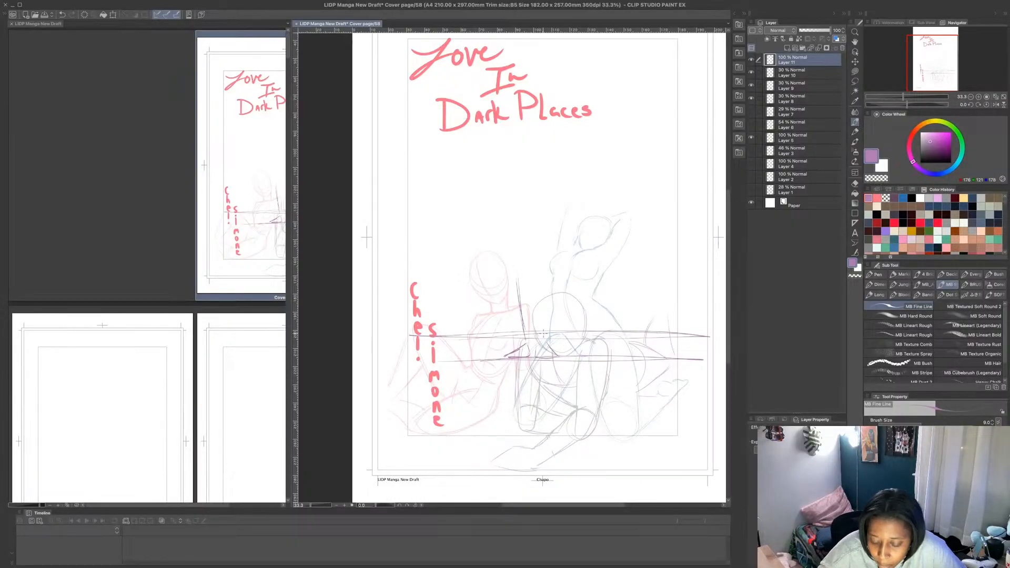
mouse_move(547, 341)
mouse_down()
mouse_move(545, 271)
mouse_move(544, 325)
mouse_move(542, 272)
mouse_move(514, 262)
mouse_move(545, 263)
mouse_up()
mouse_move(507, 213)
mouse_down()
mouse_move(513, 265)
mouse_move(506, 203)
mouse_move(543, 201)
mouse_move(527, 197)
mouse_move(546, 267)
mouse_move(542, 212)
mouse_move(509, 267)
mouse_move(495, 204)
mouse_move(511, 183)
mouse_up()
mouse_move(501, 195)
mouse_down()
mouse_move(524, 352)
mouse_move(511, 295)
mouse_up()
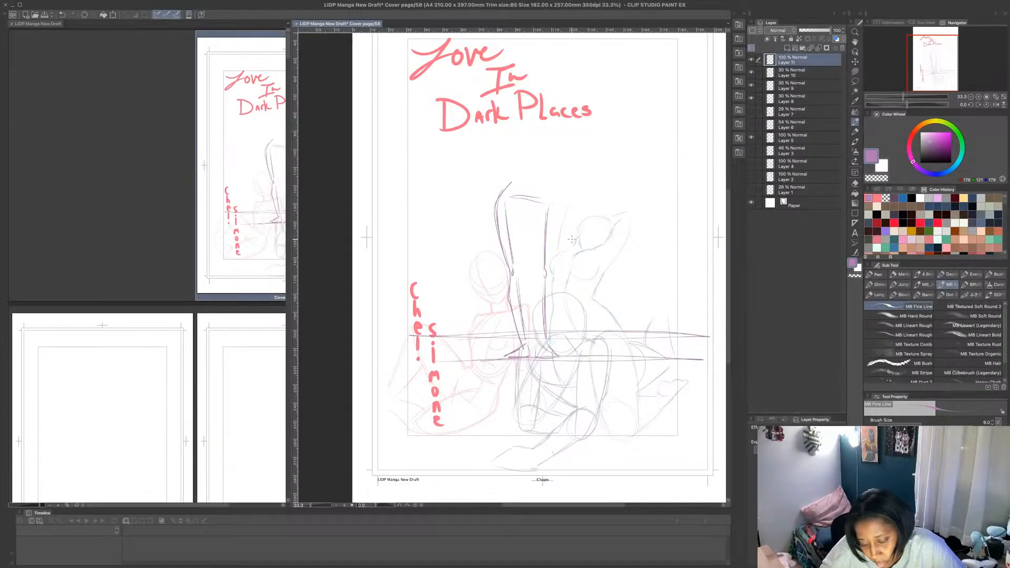
- Add the inner leg lines, firm up the far leg's contour, and cap the standing figure's hips with a curve
mouse_move(510, 272)
mouse_down()
mouse_move(523, 344)
mouse_move(520, 243)
mouse_up()
mouse_move(528, 211)
mouse_down()
mouse_move(526, 245)
mouse_move(531, 213)
mouse_move(547, 281)
mouse_up()
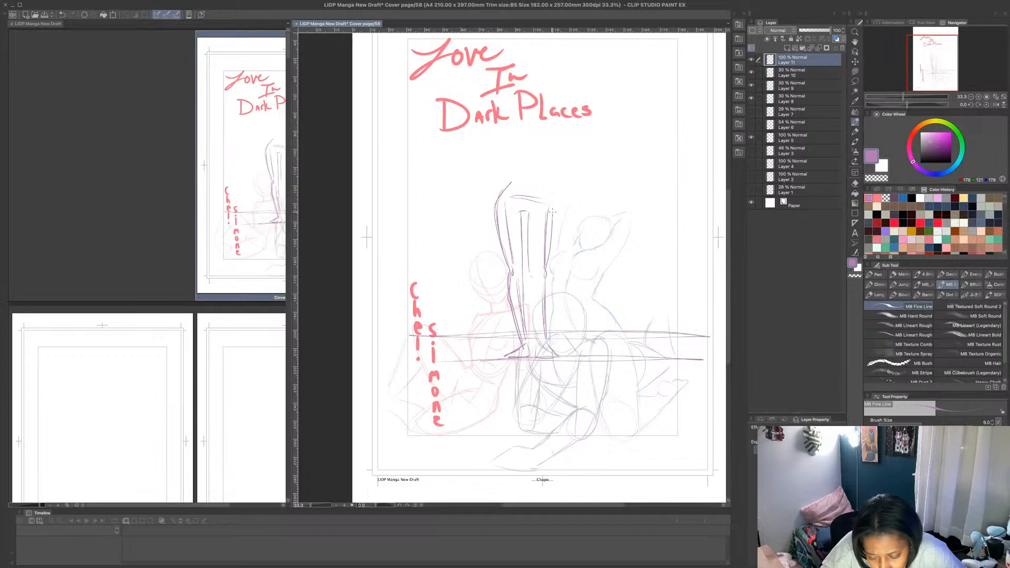
mouse_move(552, 211)
mouse_down()
mouse_move(548, 283)
mouse_move(529, 296)
mouse_move(541, 334)
mouse_up()
mouse_move(543, 272)
mouse_down()
mouse_move(542, 345)
mouse_move(532, 309)
mouse_move(533, 327)
mouse_up()
mouse_move(519, 184)
mouse_down()
mouse_move(541, 180)
mouse_move(529, 194)
mouse_move(531, 169)
mouse_up()
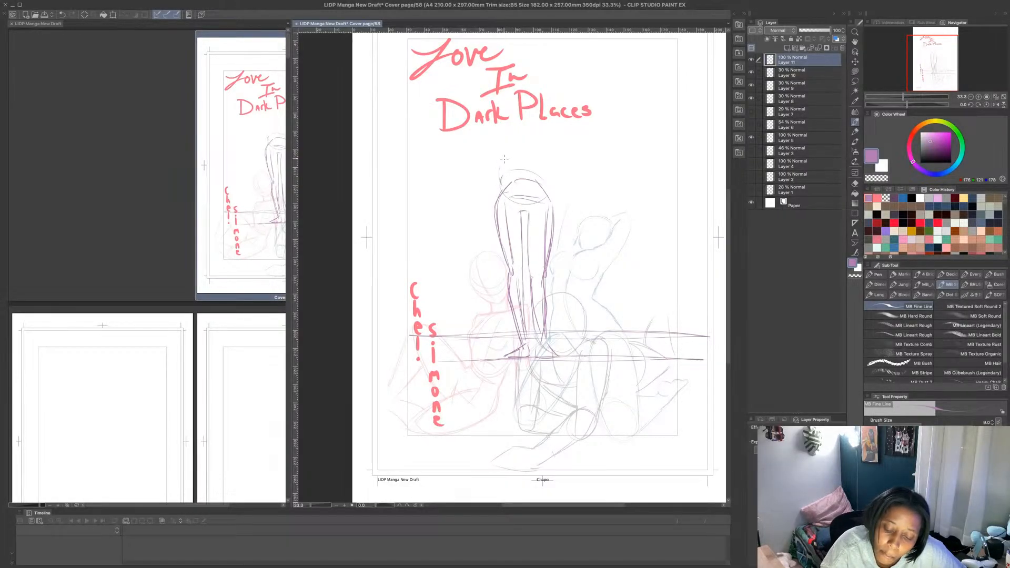
- Try curved waist lines above the standing figure's hips, hide the title lettering on Layer 5, and undo the waist strokes
mouse_move(497, 169)
mouse_down()
mouse_move(523, 200)
mouse_move(516, 196)
mouse_move(534, 196)
mouse_up()
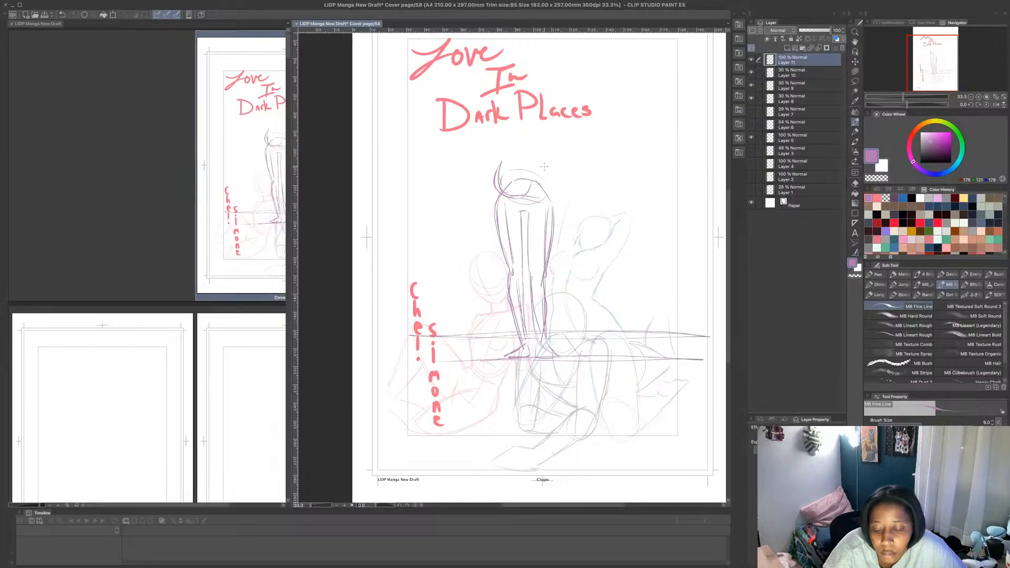
mouse_move(542, 156)
mouse_down()
mouse_move(554, 178)
mouse_move(543, 154)
mouse_move(542, 195)
mouse_up()
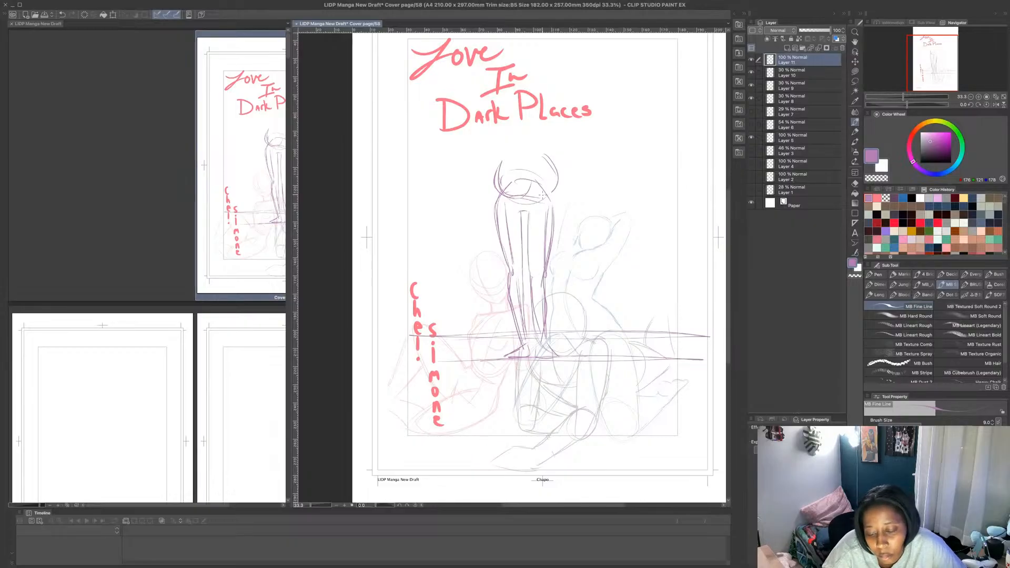
click(752, 137)
drag(551, 161, 557, 185)
drag(555, 194, 528, 185)
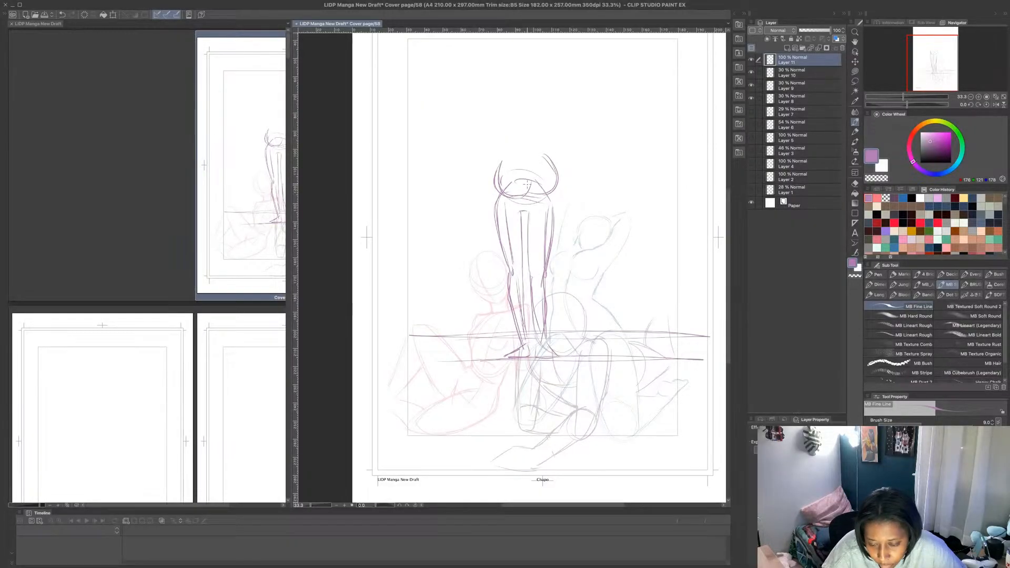
key(ctrl+z)
key(ctrl+z)
key(ctrl+z)
key(ctrl+z)
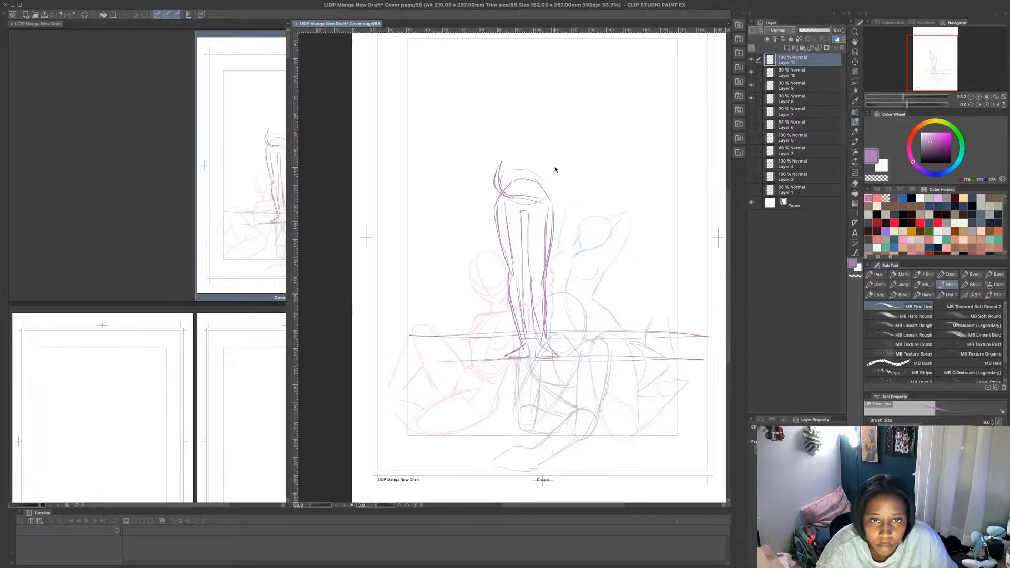
key(ctrl+z)
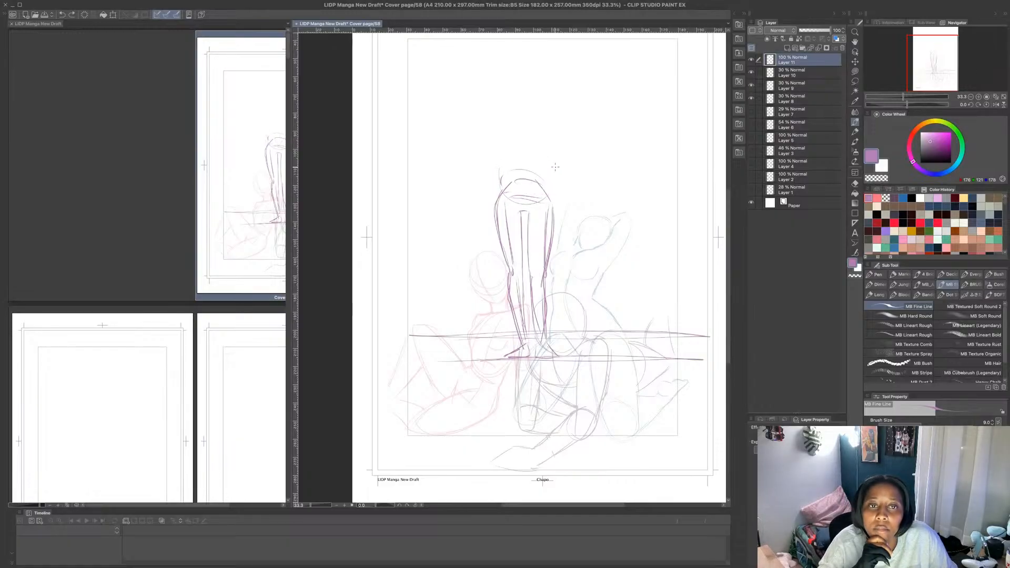
- Lower Layer 11's opacity to 36% and add a new layer above it
drag(831, 30, 813, 30)
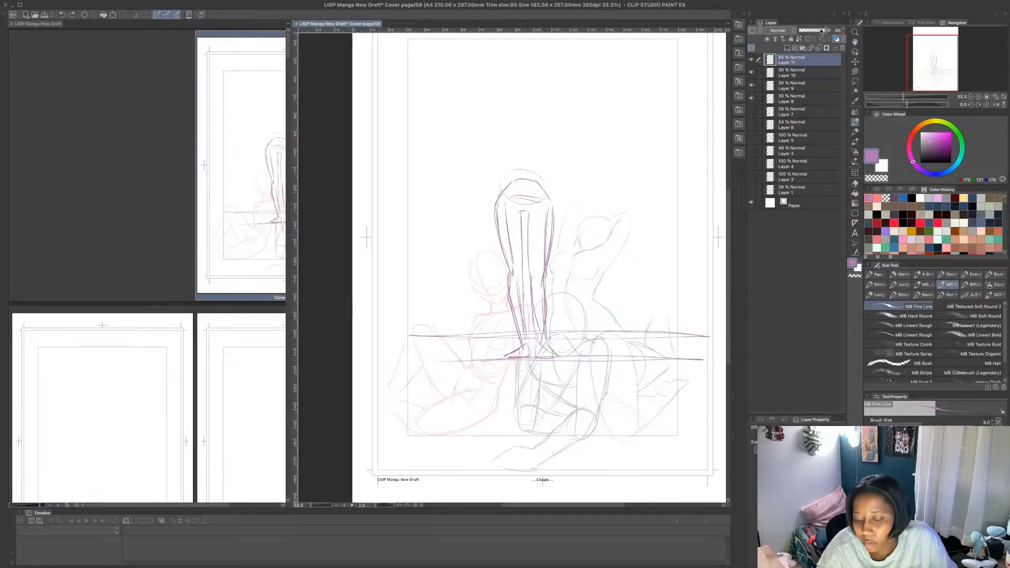
click(788, 48)
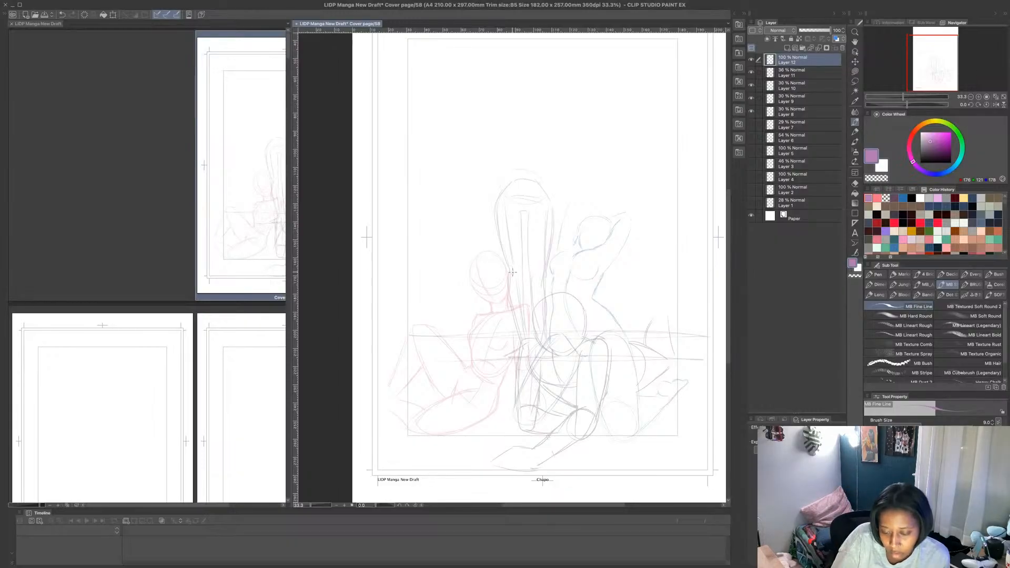
- Redraw the standing figure's round knees and tapering lower legs over the faded sketch
mouse_move(510, 269)
mouse_down()
mouse_move(504, 291)
mouse_move(523, 347)
mouse_move(524, 274)
mouse_move(528, 337)
mouse_up()
drag(527, 295, 531, 344)
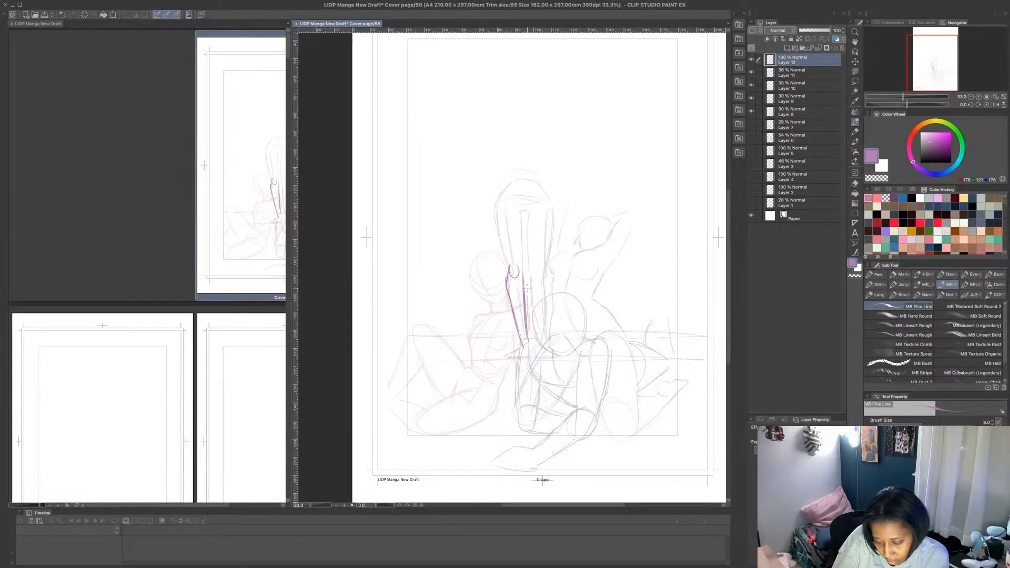
drag(526, 274, 527, 315)
mouse_move(531, 264)
mouse_down()
mouse_move(544, 283)
mouse_move(535, 326)
mouse_move(540, 280)
mouse_up()
drag(543, 298, 531, 348)
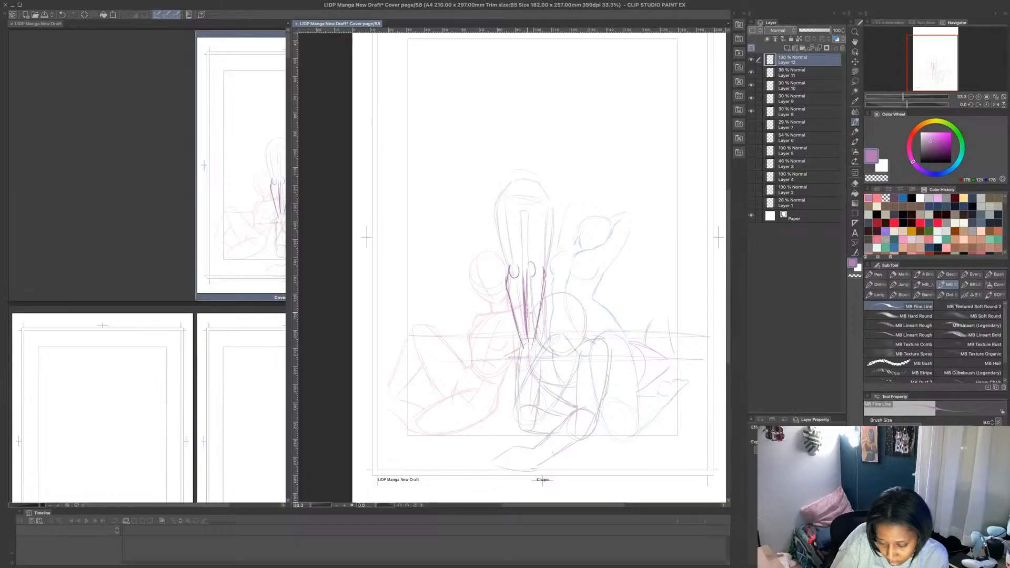
- Redraw the standing figure's thighs and wider hips, closing the pelvis with a curved top
mouse_move(507, 272)
mouse_down()
mouse_move(526, 267)
mouse_move(524, 292)
mouse_move(492, 226)
mouse_move(515, 202)
mouse_move(524, 266)
mouse_up()
mouse_move(515, 208)
mouse_down()
mouse_move(525, 264)
mouse_move(525, 256)
mouse_move(548, 261)
mouse_move(562, 214)
mouse_move(550, 192)
mouse_move(553, 254)
mouse_up()
mouse_move(532, 198)
mouse_down()
mouse_move(557, 202)
mouse_move(542, 194)
mouse_up()
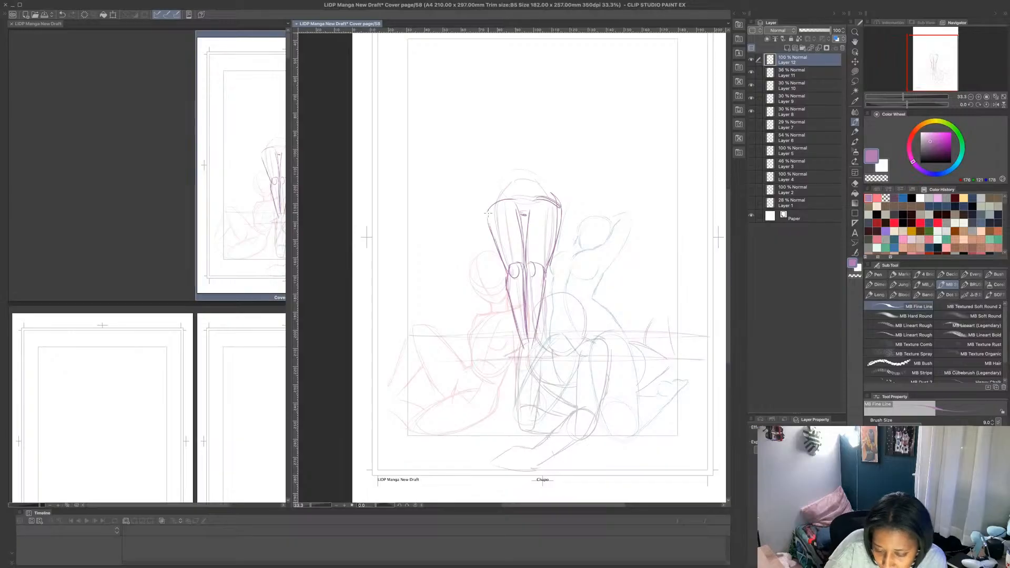
mouse_move(487, 213)
mouse_down()
mouse_move(495, 187)
mouse_move(550, 185)
mouse_move(547, 175)
mouse_move(556, 196)
mouse_up()
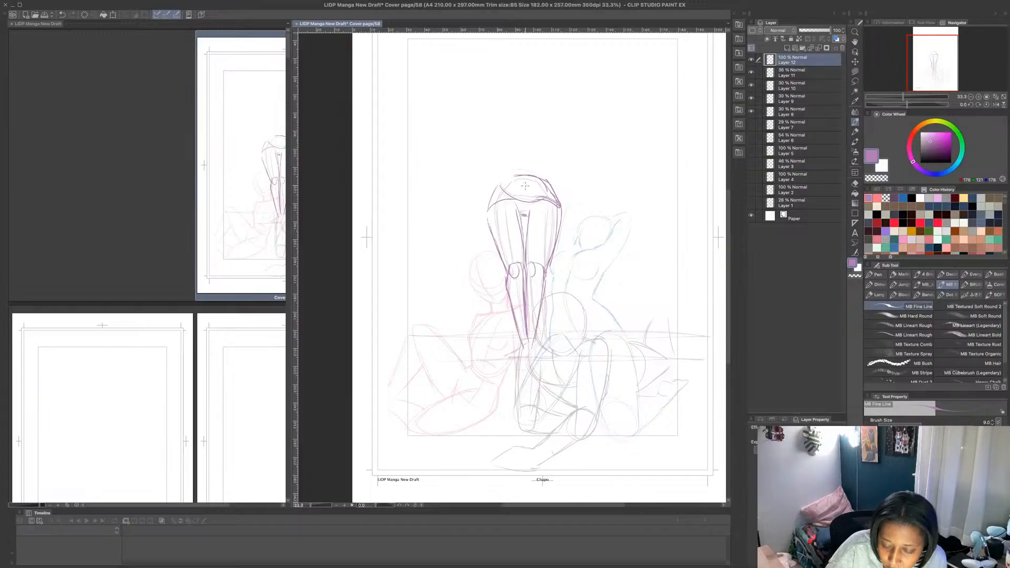
- Sketch a flat shoulder ellipse with round shoulder joints and taper the torso down to the hips
drag(503, 158, 559, 143)
mouse_move(558, 141)
mouse_down()
mouse_move(520, 135)
mouse_move(498, 156)
mouse_up()
mouse_move(498, 158)
mouse_down()
mouse_move(519, 165)
mouse_move(537, 138)
mouse_move(505, 137)
mouse_move(490, 154)
mouse_move(557, 152)
mouse_up()
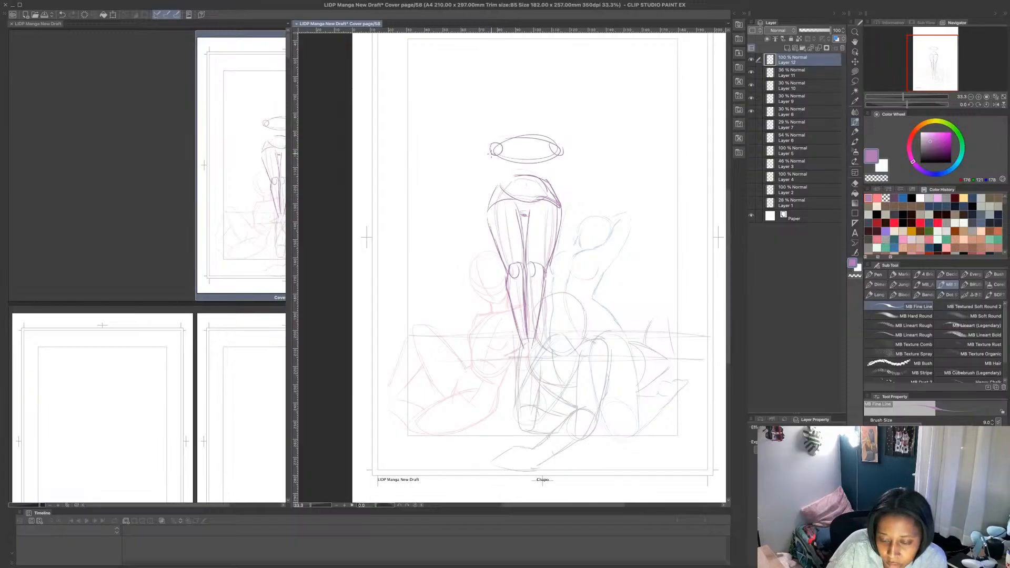
mouse_move(492, 152)
mouse_down()
mouse_move(508, 181)
mouse_move(550, 181)
mouse_up()
drag(556, 168, 548, 182)
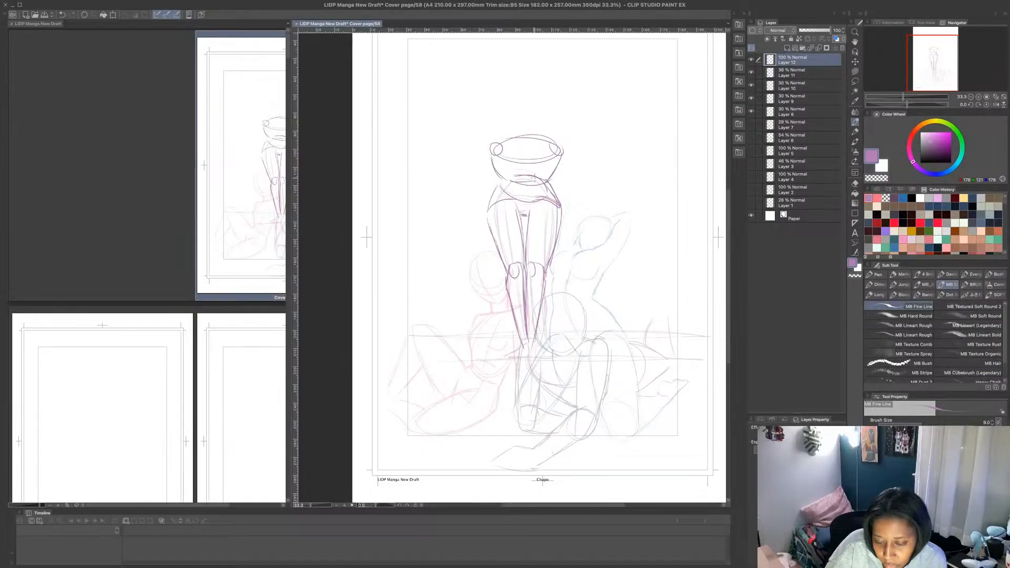
- Strengthen the contours from the waist over the hips and along the inner and outer thighs
mouse_move(494, 164)
mouse_down()
mouse_move(524, 187)
mouse_move(554, 170)
mouse_move(529, 196)
mouse_move(496, 188)
mouse_move(490, 225)
mouse_move(507, 271)
mouse_up()
mouse_move(556, 185)
mouse_down()
mouse_move(565, 207)
mouse_move(547, 259)
mouse_up()
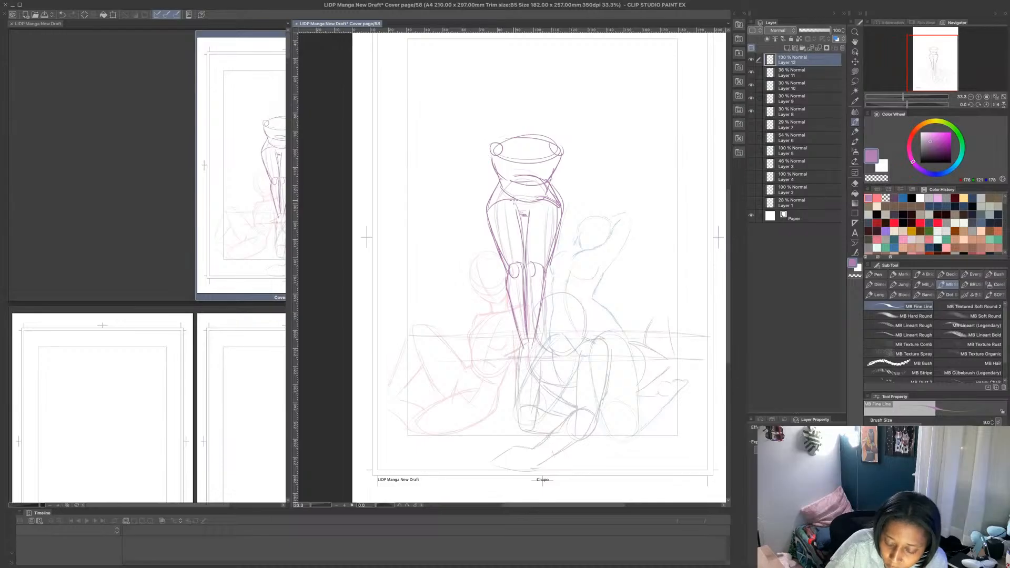
mouse_move(512, 197)
mouse_down()
mouse_move(528, 263)
mouse_move(522, 230)
mouse_move(524, 251)
mouse_move(542, 266)
mouse_up()
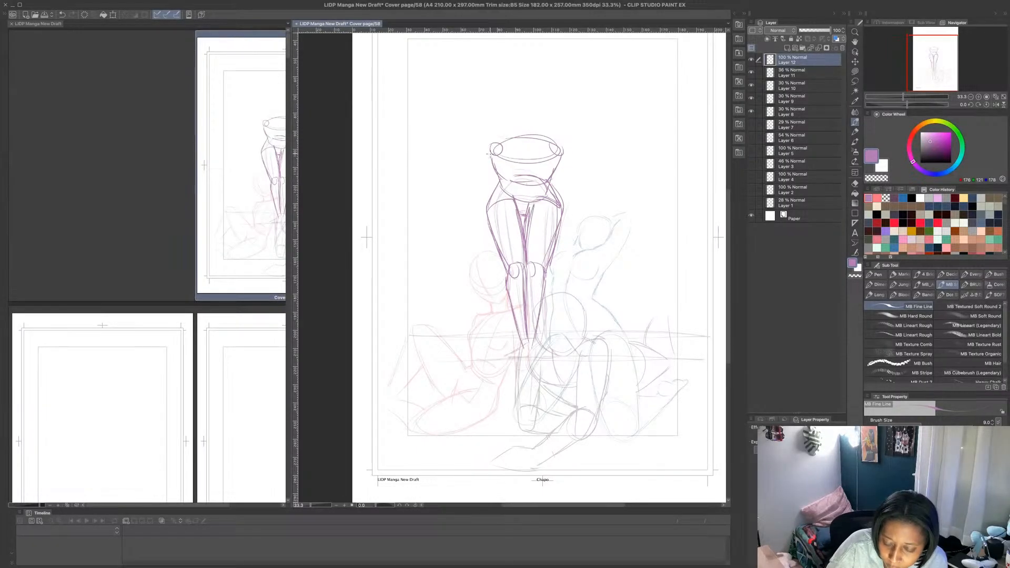
- Sketch both arms bent at the elbows, with the hands resting on the thighs
drag(489, 158, 478, 201)
mouse_move(480, 199)
mouse_down()
mouse_move(512, 236)
mouse_move(501, 219)
mouse_move(504, 239)
mouse_move(511, 230)
mouse_move(508, 246)
mouse_move(508, 230)
mouse_move(538, 239)
mouse_up()
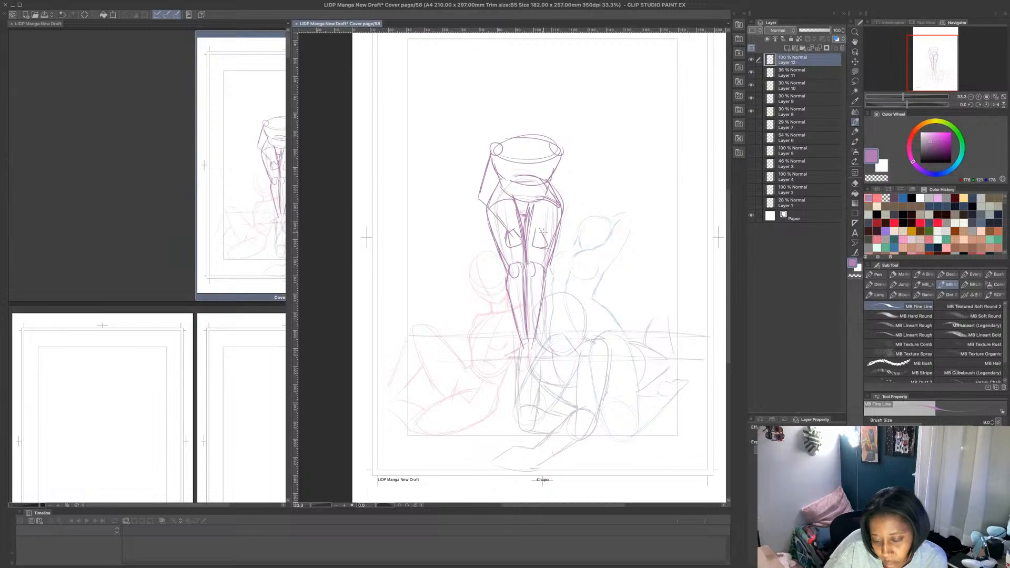
drag(557, 202, 541, 229)
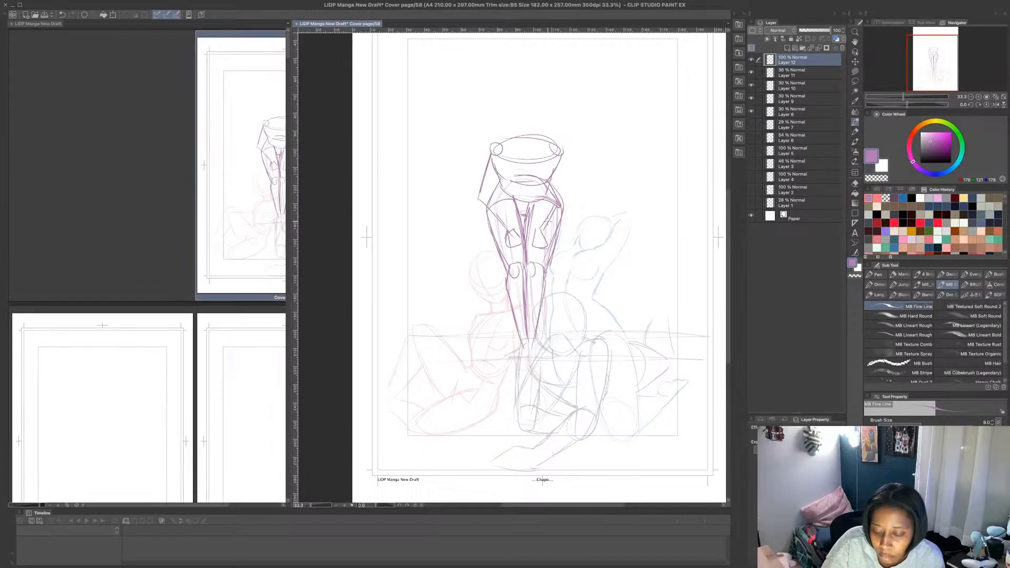
drag(563, 183, 566, 197)
mouse_move(562, 160)
mouse_down()
mouse_move(565, 185)
mouse_move(561, 175)
mouse_up()
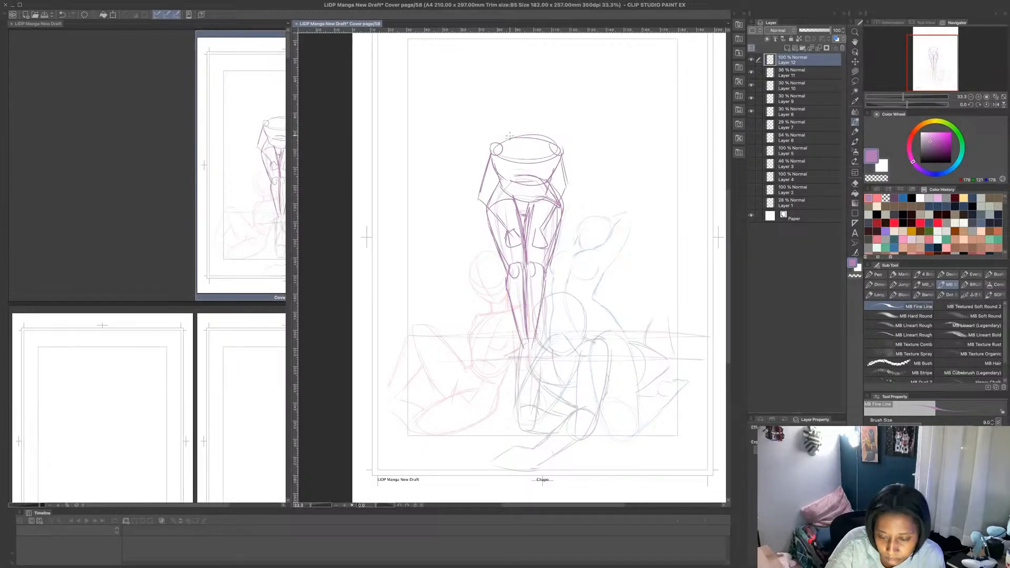
- Draw an oval head above the shoulders and add the shoulder and chest contours
mouse_move(506, 117)
mouse_down()
mouse_move(531, 150)
mouse_move(545, 119)
mouse_move(509, 132)
mouse_move(524, 150)
mouse_move(539, 146)
mouse_move(537, 95)
mouse_move(506, 103)
mouse_move(503, 121)
mouse_up()
mouse_move(529, 93)
mouse_down()
mouse_move(549, 126)
mouse_move(542, 146)
mouse_move(537, 95)
mouse_up()
mouse_move(508, 132)
mouse_down()
mouse_move(484, 156)
mouse_move(491, 182)
mouse_move(546, 182)
mouse_move(529, 188)
mouse_up()
mouse_move(546, 148)
mouse_down()
mouse_move(553, 164)
mouse_move(565, 147)
mouse_move(566, 175)
mouse_up()
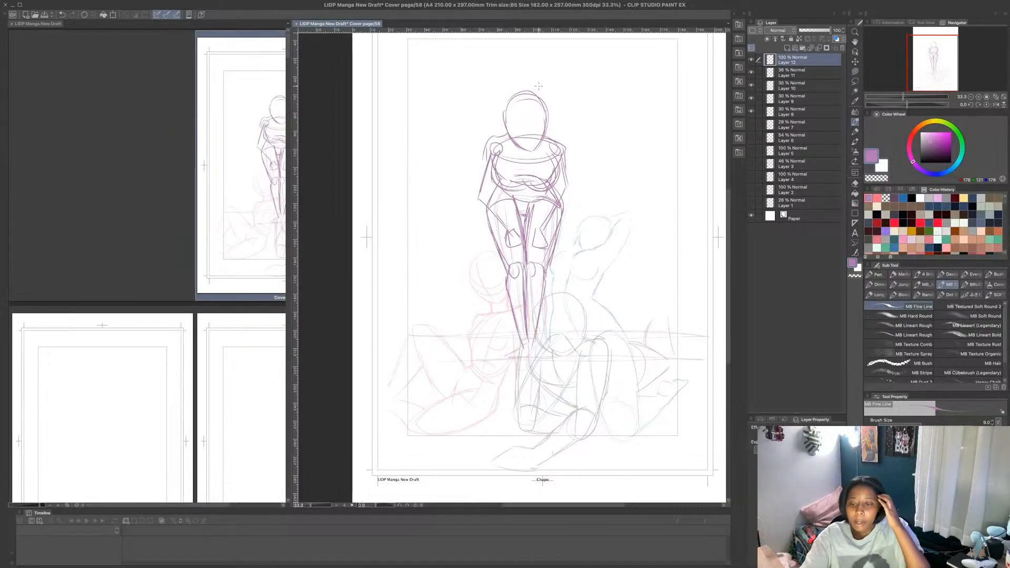
- Hide Layer 11 and scale the standing figure on Layer 12 down proportionally, keeping the lower end of the legs in place
click(751, 73)
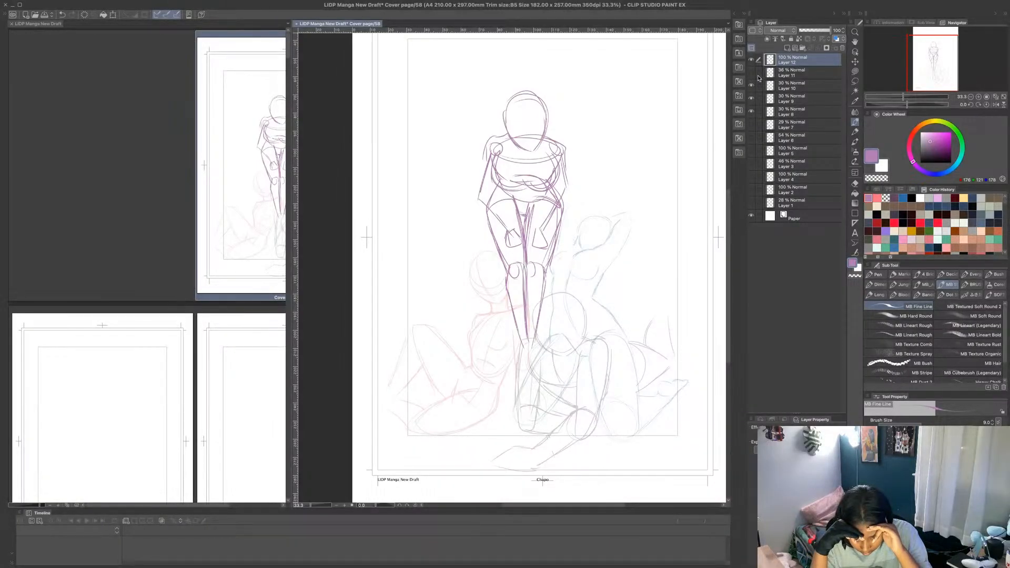
click(112, 15)
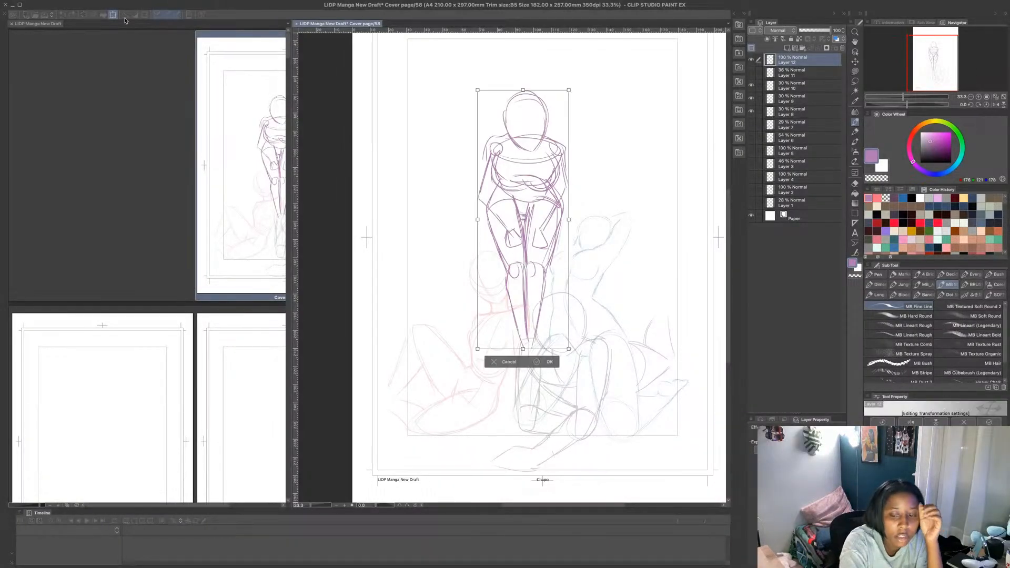
drag(523, 90, 523, 147)
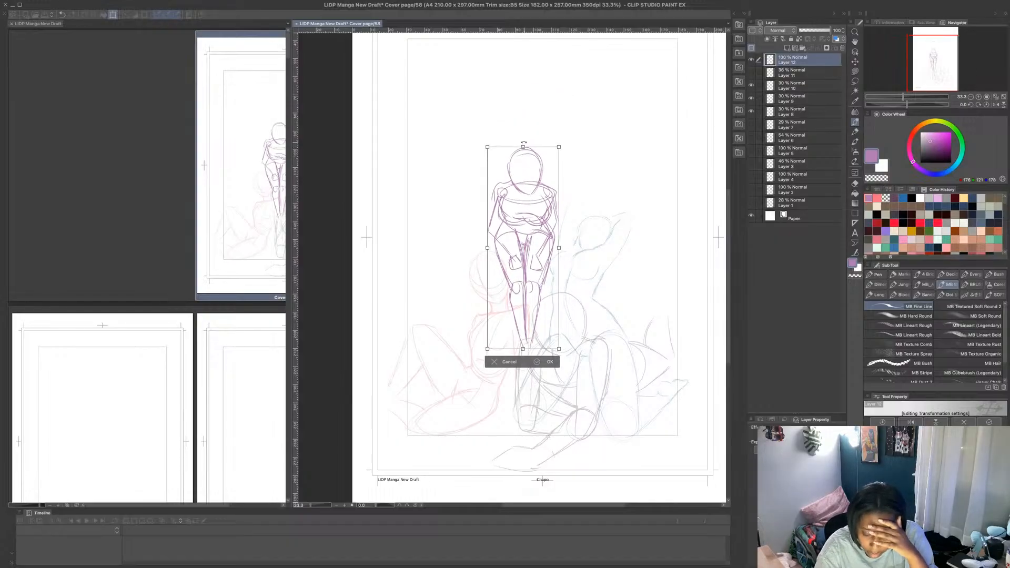
key(Return)
- Toggle Layer 11's visibility to compare the resized figure with the rough sketch, leaving that layer hidden
click(751, 73)
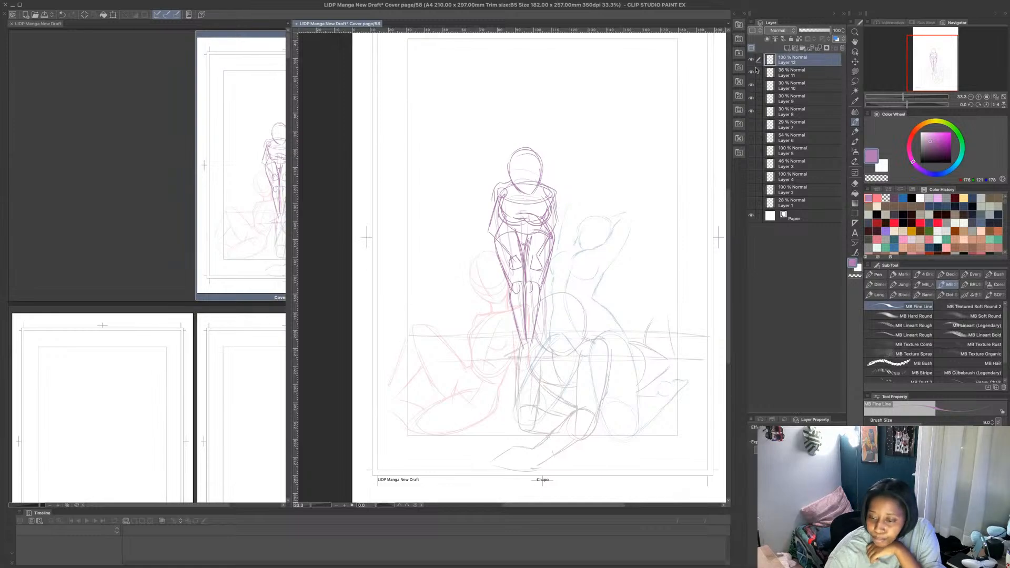
click(752, 73)
click(752, 74)
click(752, 74)
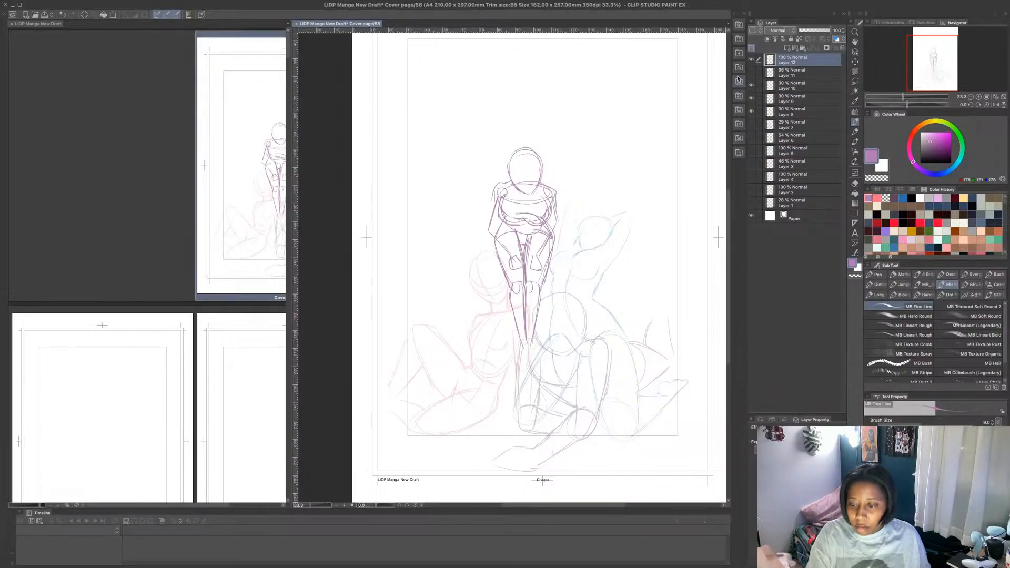
- Lower Layer 12's opacity to 40% and hide Layers 8, 9 and 10
drag(830, 31, 813, 34)
drag(752, 85, 751, 111)
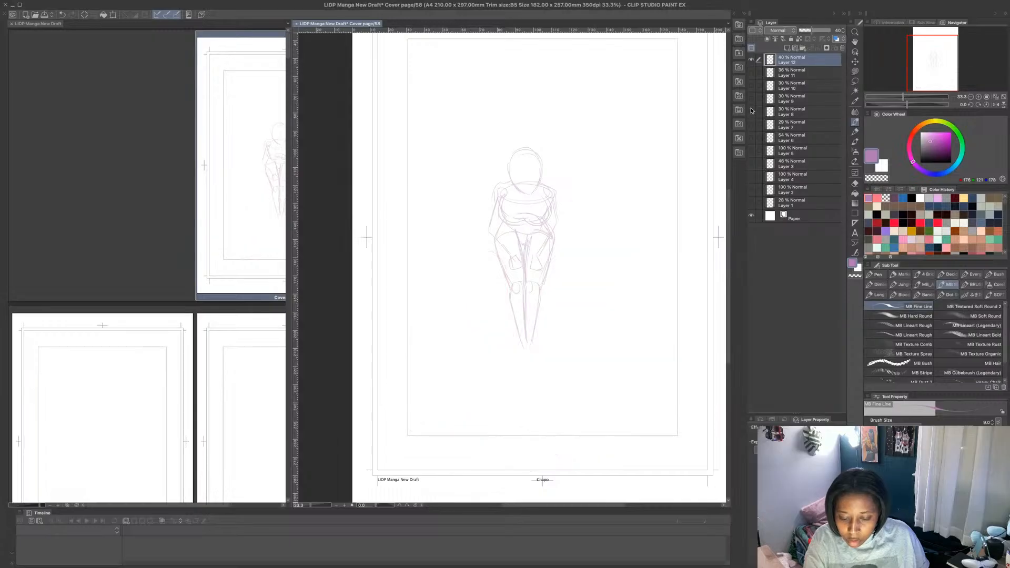
- Add a new layer above the faded standing figure on Layer 12
click(787, 47)
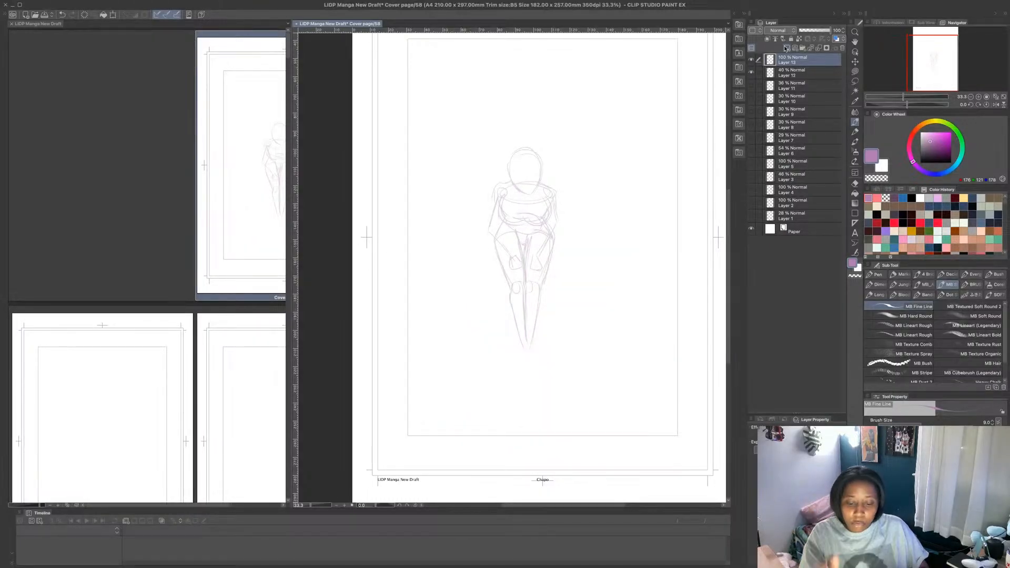
scroll(520, 152, up, 4)
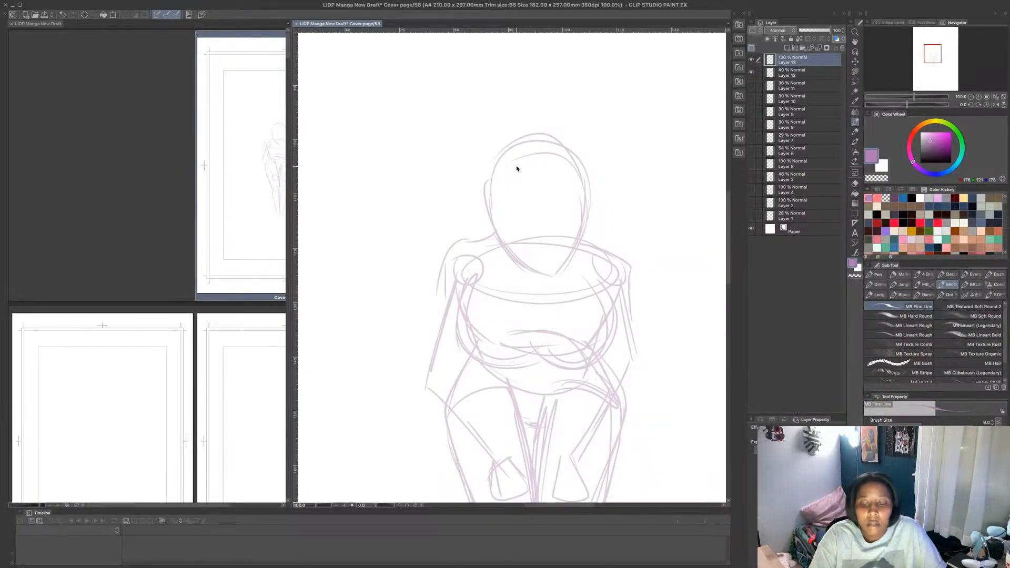
scroll(607, 228, down, 5)
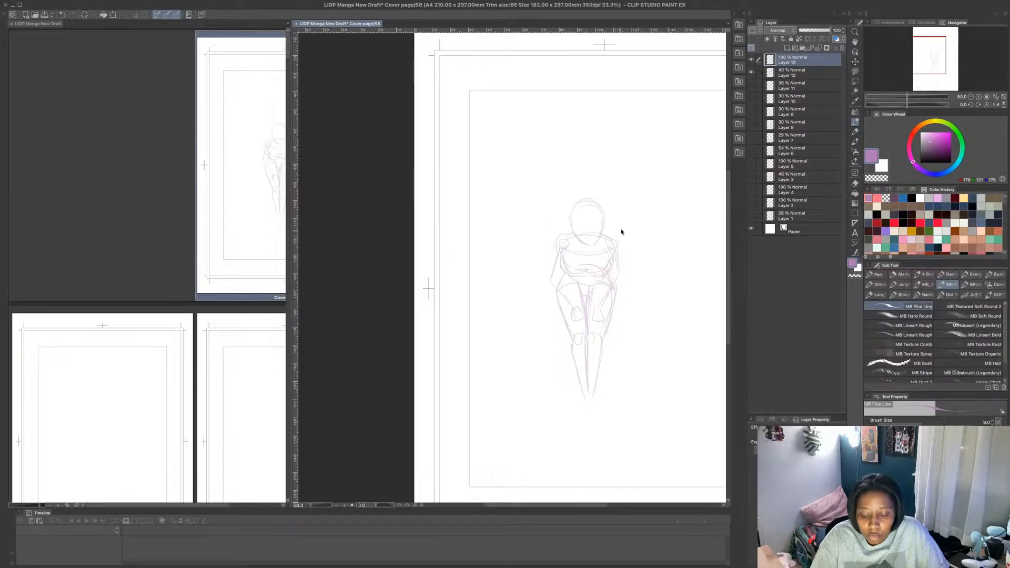
- Show Layers 8, 9 and 10 briefly to compare the seated figures with the standing figure, then hide them again
click(752, 86)
click(752, 86)
drag(753, 103, 753, 125)
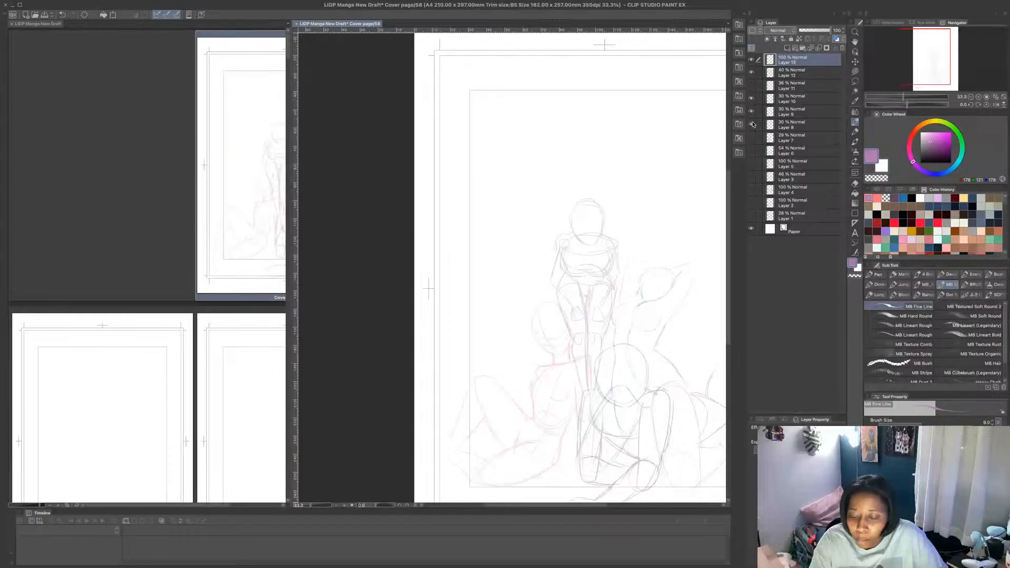
click(752, 100)
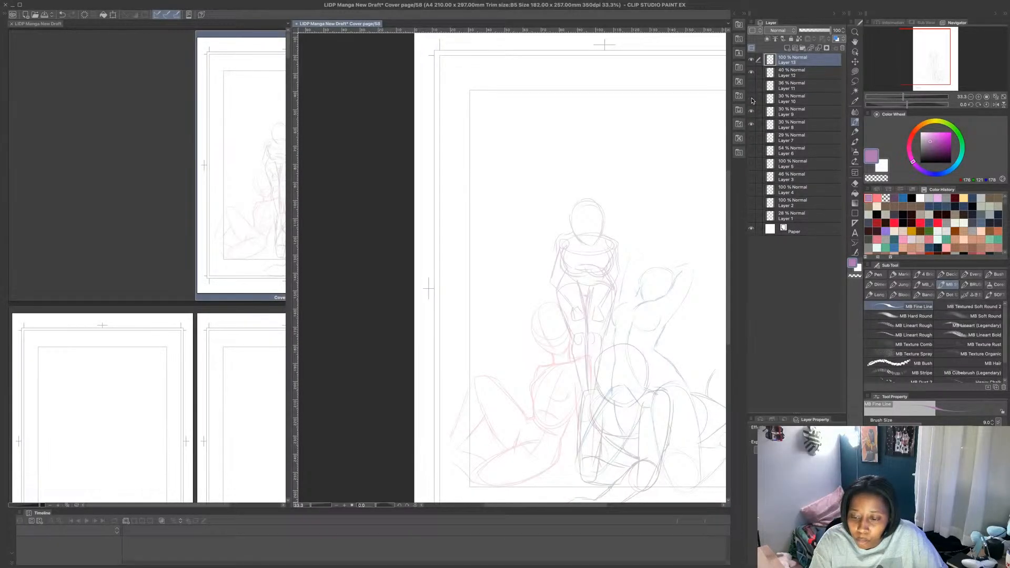
drag(752, 100, 752, 126)
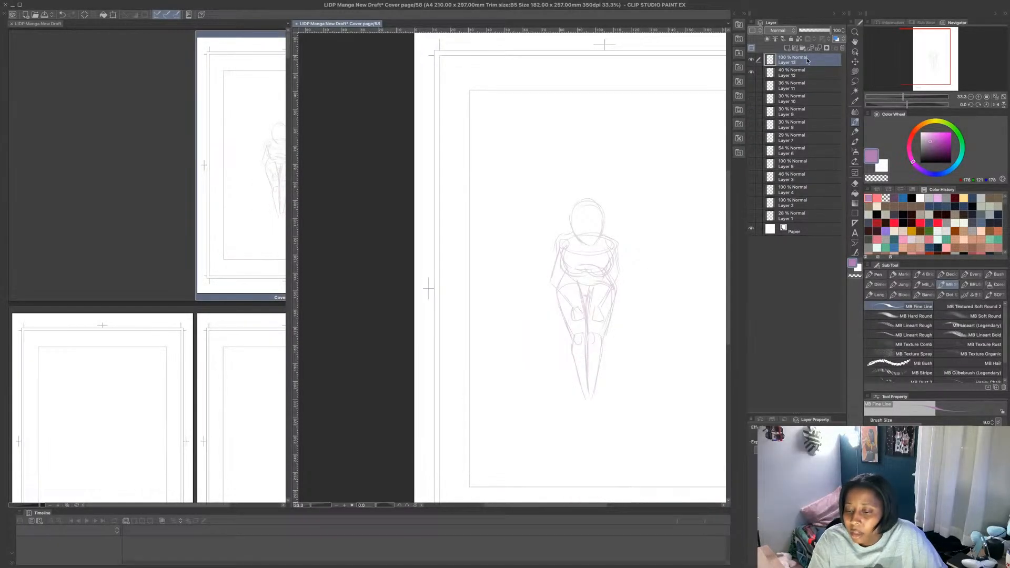
- Lower Layer 12's opacity to 24% and make Layer 13 the active drawing layer
click(797, 73)
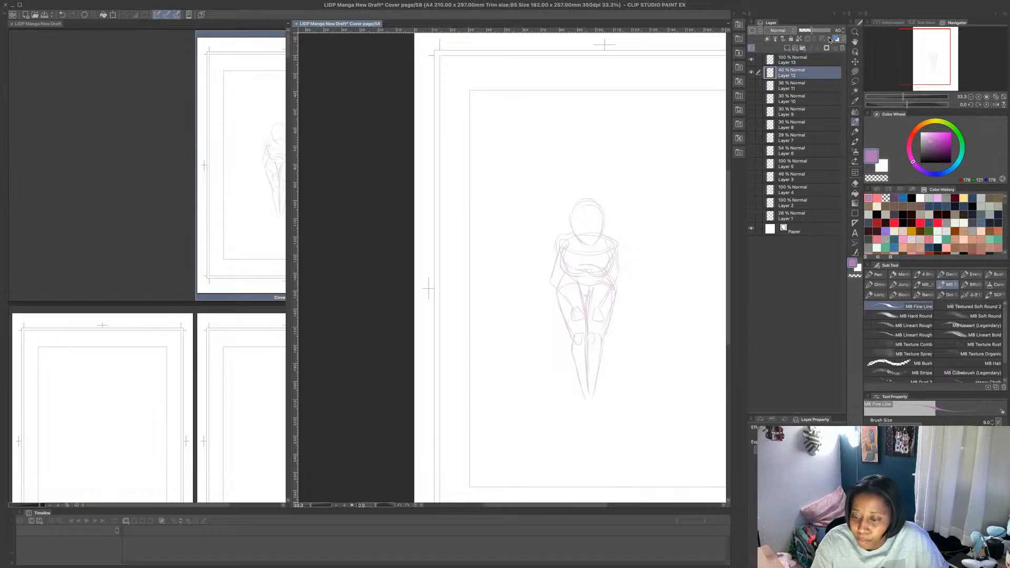
click(807, 30)
click(796, 62)
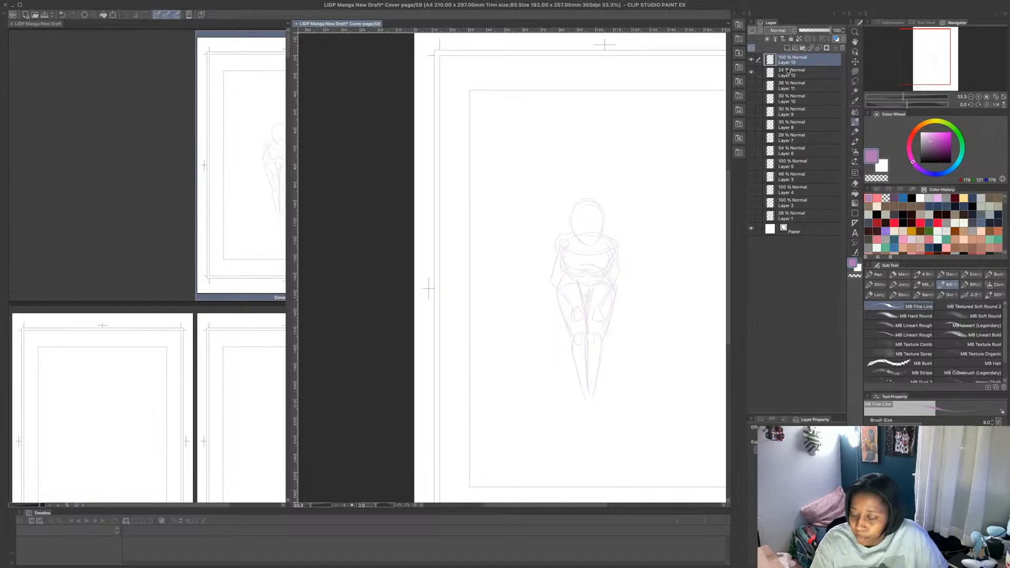
- Sketch a turned head on Layer 13 with a round cranium, curved centre line, jaw, ear and neck lines, overlapping the faded head
scroll(614, 236, up, 2)
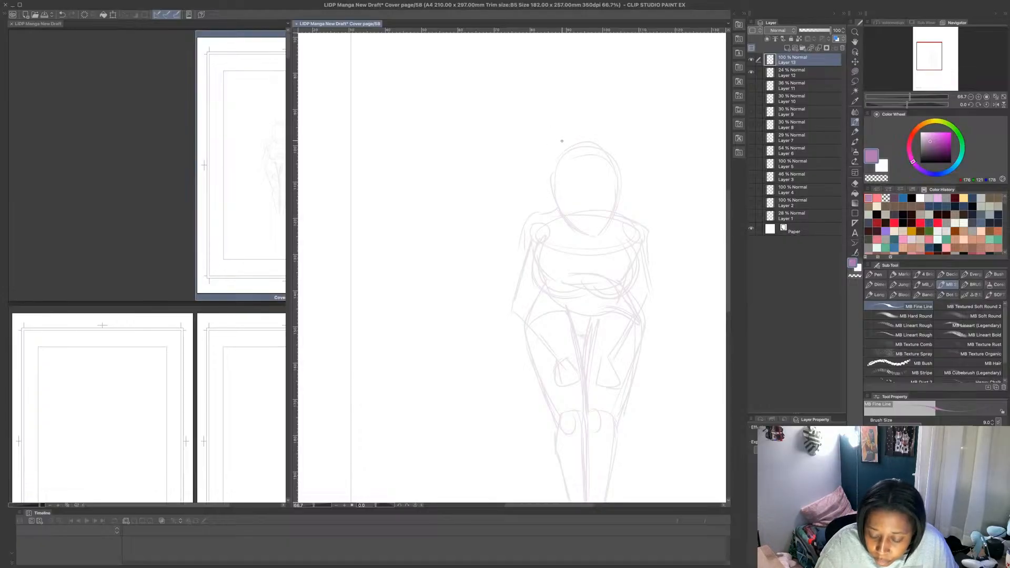
mouse_move(549, 142)
mouse_down()
mouse_move(552, 180)
mouse_move(586, 181)
mouse_move(594, 156)
mouse_move(564, 134)
mouse_move(544, 169)
mouse_move(575, 186)
mouse_move(585, 140)
mouse_up()
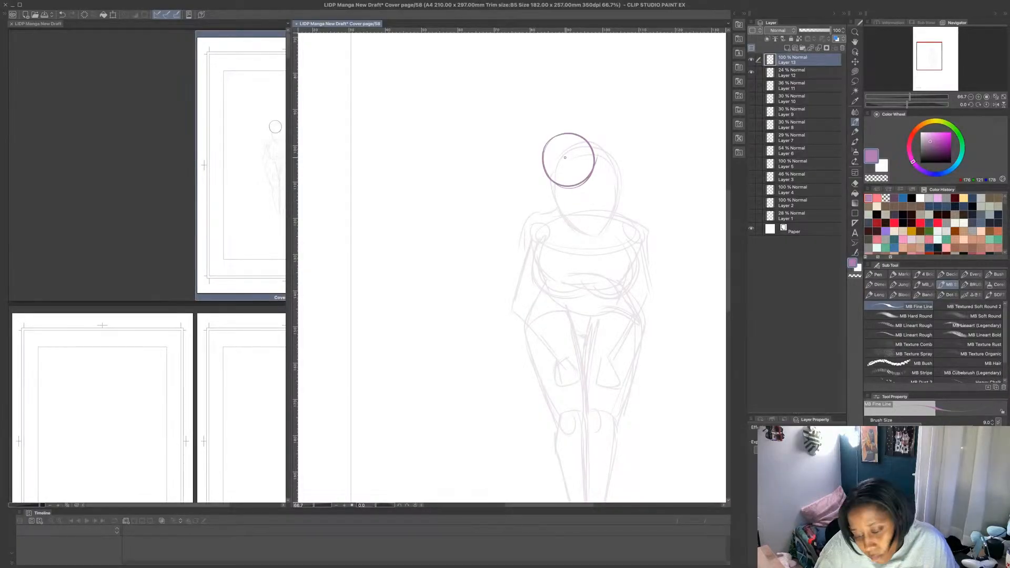
drag(566, 139, 559, 198)
mouse_move(542, 151)
mouse_down()
mouse_move(551, 200)
mouse_move(586, 189)
mouse_up()
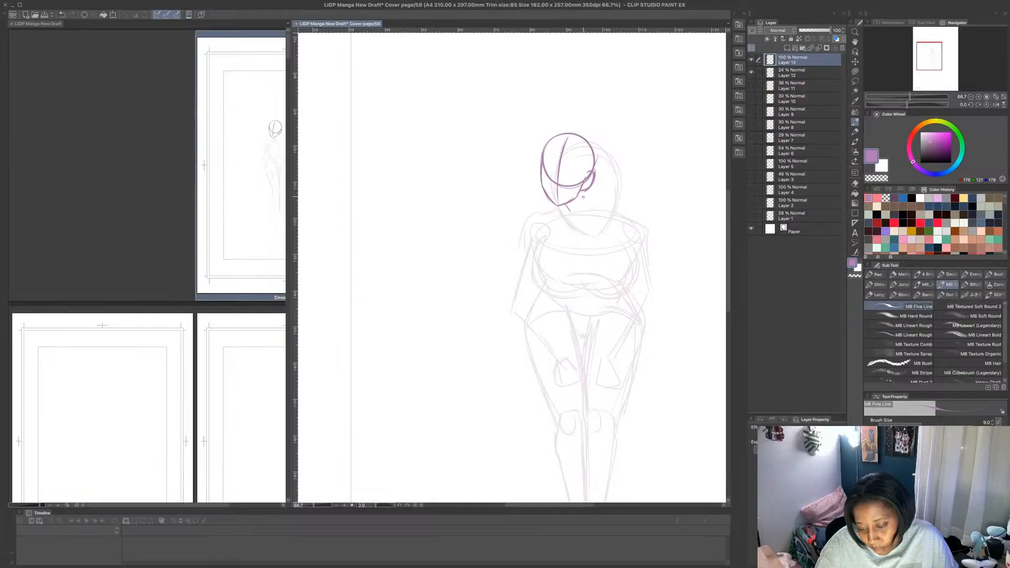
drag(581, 188, 589, 211)
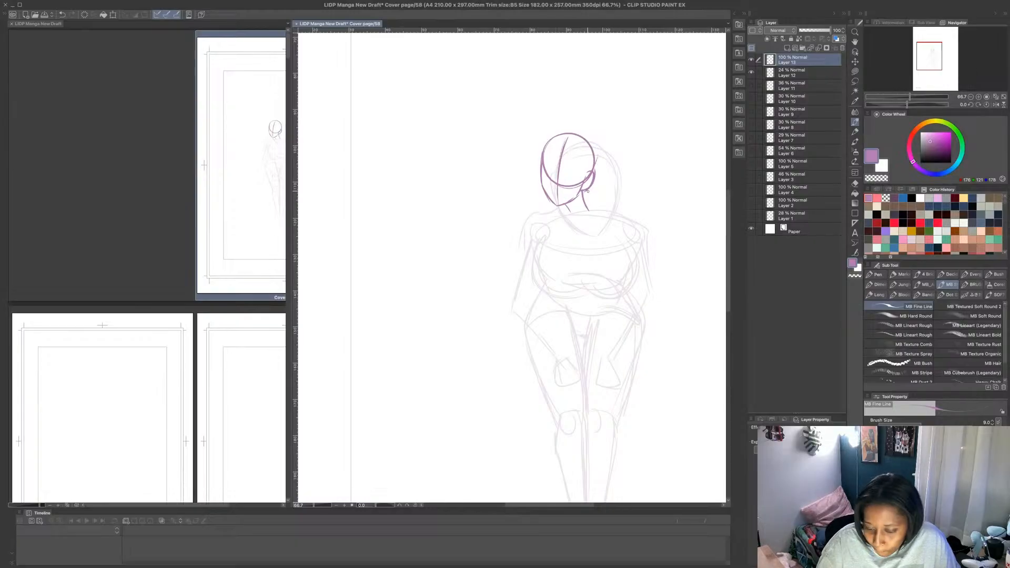
- Draw the shoulder lines on both sides of the neck and an egg-shaped ribcage with a curved centre line
mouse_move(584, 194)
mouse_down()
mouse_move(613, 216)
mouse_move(595, 209)
mouse_move(632, 231)
mouse_move(633, 276)
mouse_up()
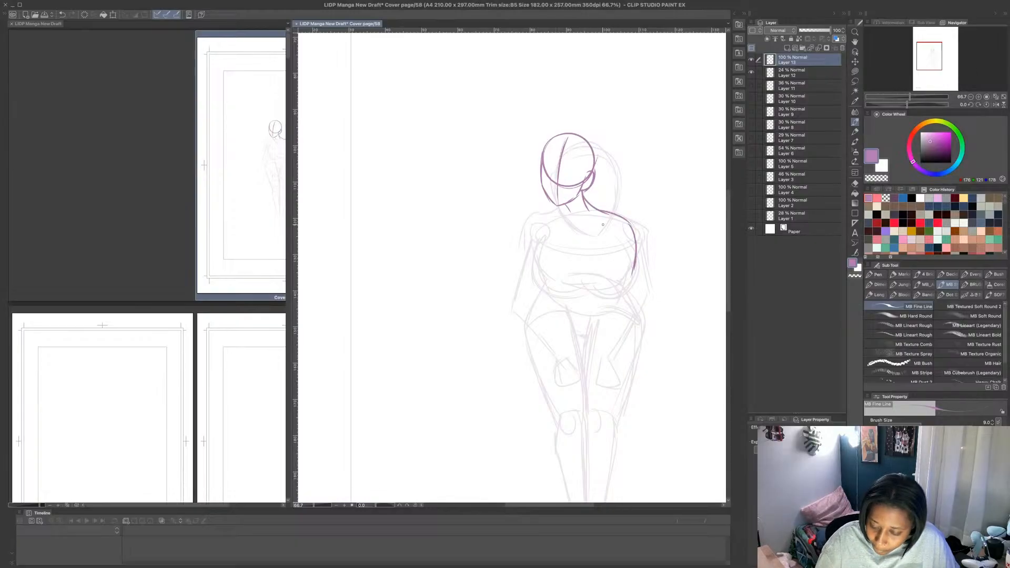
drag(570, 209, 539, 234)
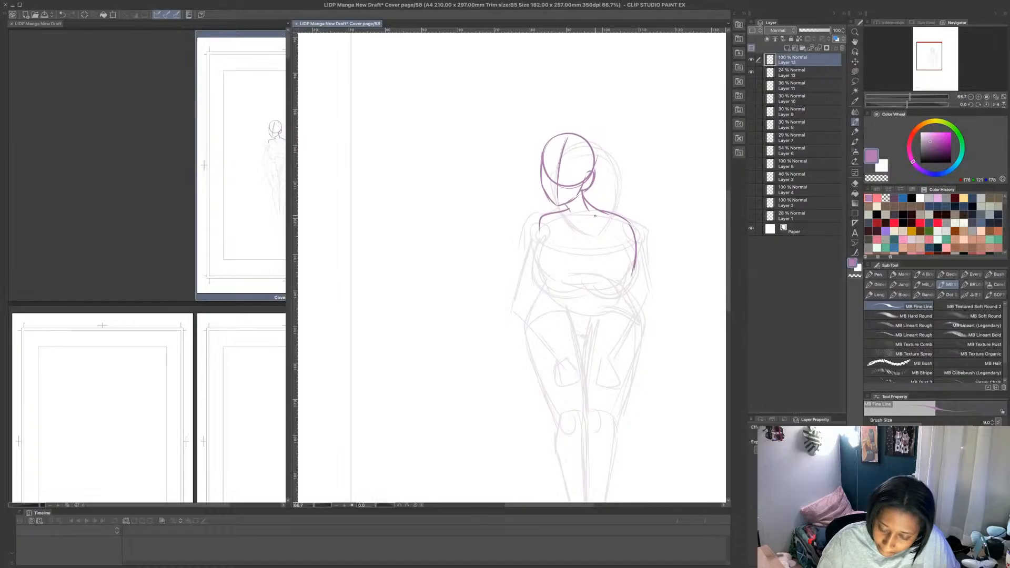
mouse_move(595, 216)
mouse_down()
mouse_move(595, 298)
mouse_move(617, 254)
mouse_move(565, 218)
mouse_move(624, 270)
mouse_move(574, 244)
mouse_move(594, 303)
mouse_move(537, 265)
mouse_move(559, 284)
mouse_up()
- Sketch the rounded bust contours over both sides of the ribcage
drag(550, 230, 543, 274)
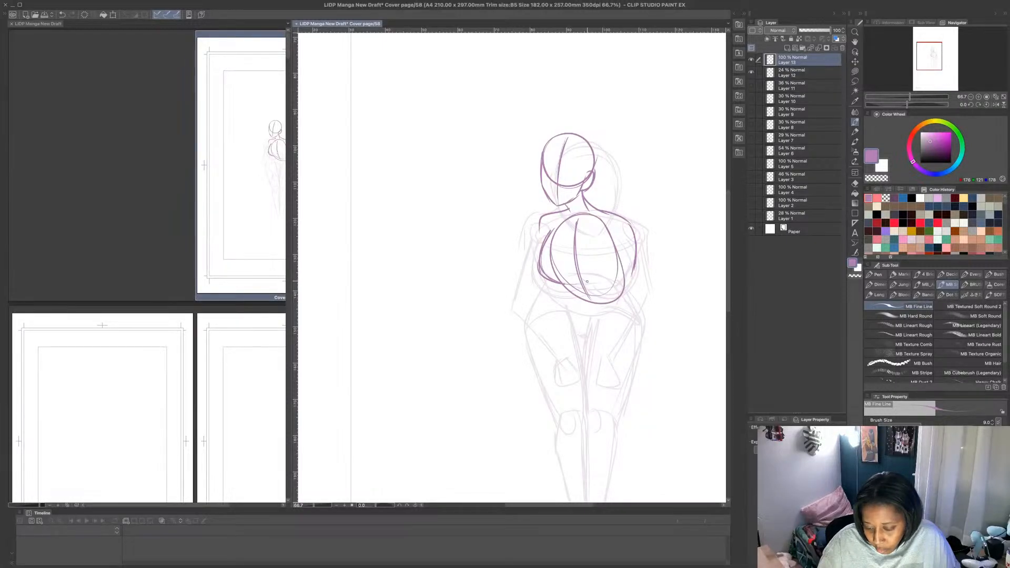
mouse_move(613, 231)
mouse_down()
mouse_move(617, 271)
mouse_move(616, 247)
mouse_up()
drag(616, 264, 585, 287)
mouse_move(582, 233)
mouse_down()
mouse_move(577, 247)
mouse_move(599, 284)
mouse_up()
drag(621, 279, 611, 235)
drag(577, 268, 568, 284)
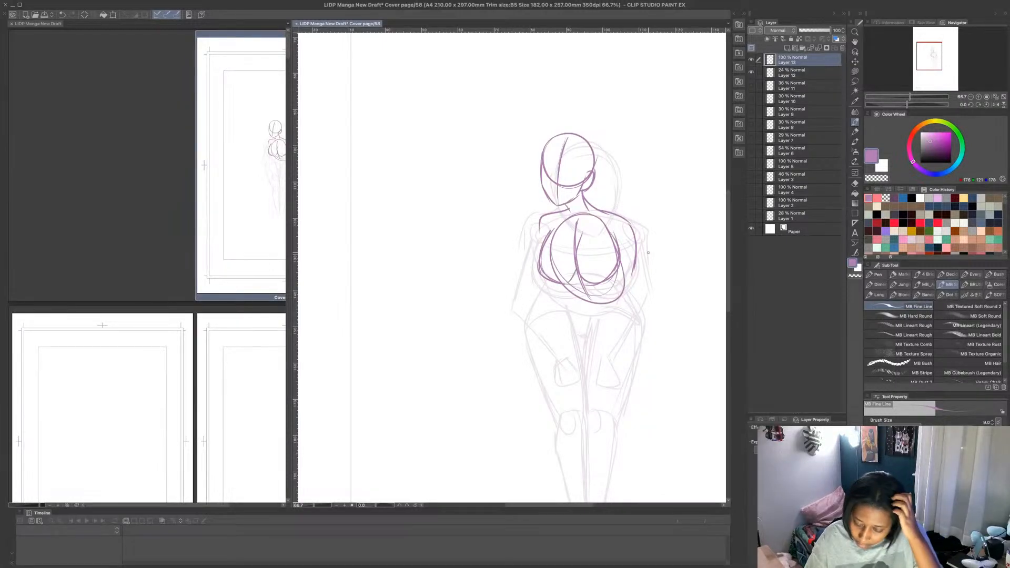
- Erase the right-hand shoulder line with a transparent Lasso fill and redraw it wider in purple with MB Fine Line
click(855, 71)
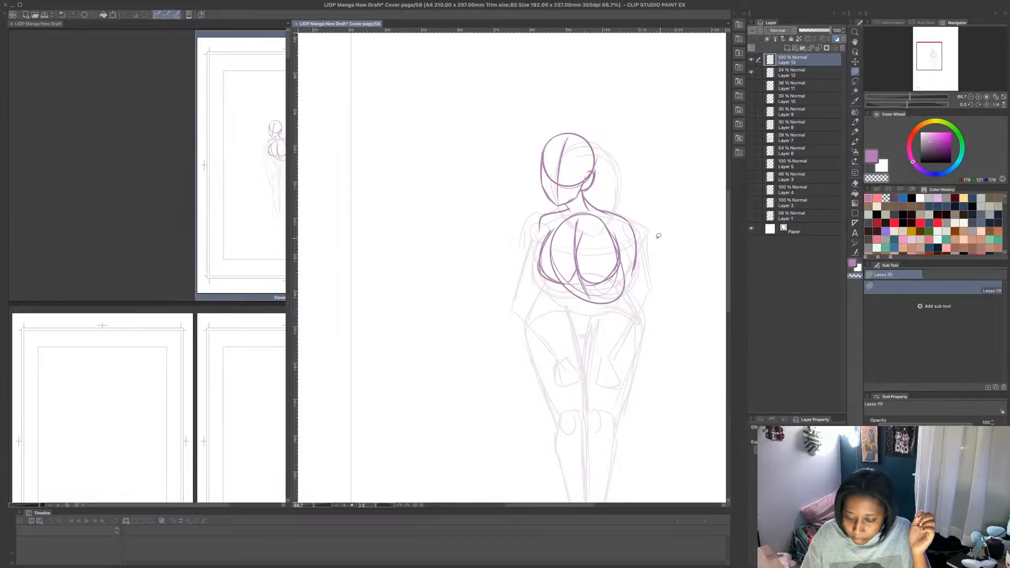
mouse_move(624, 213)
mouse_down()
mouse_move(658, 224)
mouse_move(649, 217)
mouse_up()
mouse_move(623, 216)
mouse_down()
mouse_move(627, 243)
mouse_move(629, 215)
mouse_move(600, 199)
mouse_move(634, 217)
mouse_move(610, 219)
mouse_move(616, 212)
mouse_move(639, 229)
mouse_move(635, 247)
mouse_up()
click(855, 122)
click(872, 153)
drag(593, 187, 587, 208)
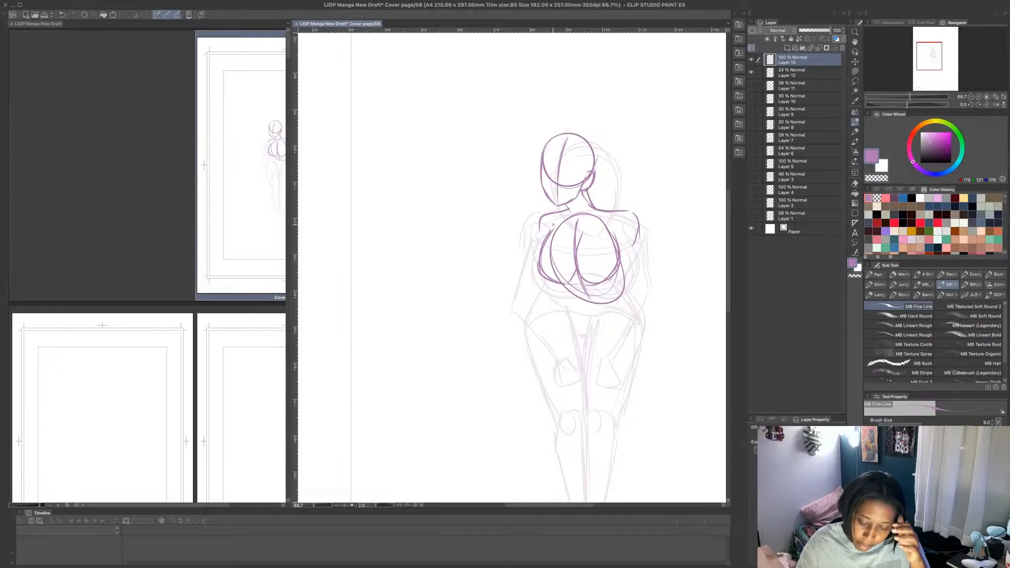
- Sketch the bent right-hand arm behind the torso, then erase and redraw the shoulder line so that it meets the arm
mouse_move(541, 244)
mouse_down()
mouse_move(537, 226)
mouse_move(563, 209)
mouse_move(634, 214)
mouse_move(638, 252)
mouse_move(621, 277)
mouse_move(653, 288)
mouse_move(637, 235)
mouse_move(656, 297)
mouse_move(614, 252)
mouse_move(651, 297)
mouse_up()
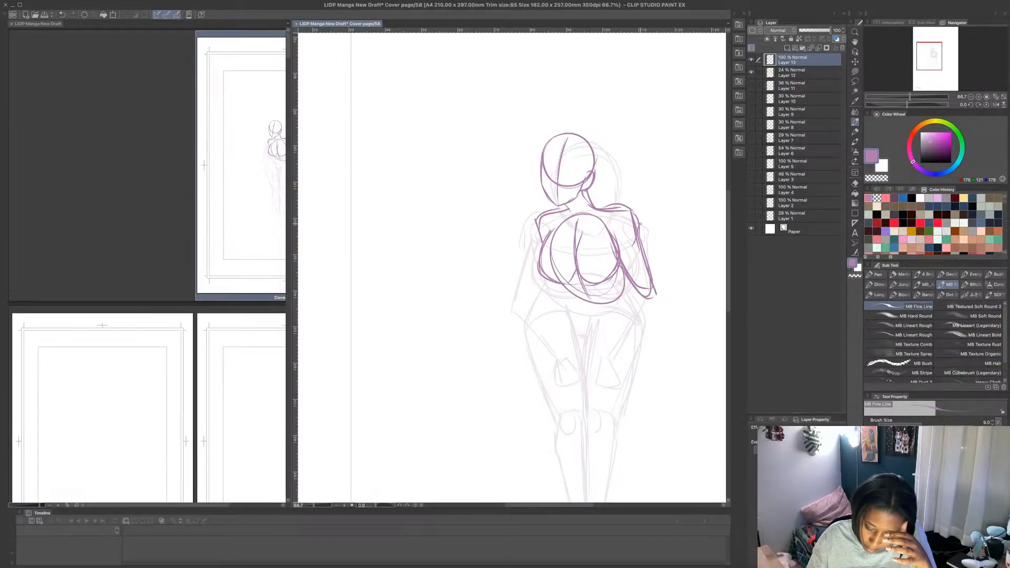
click(855, 71)
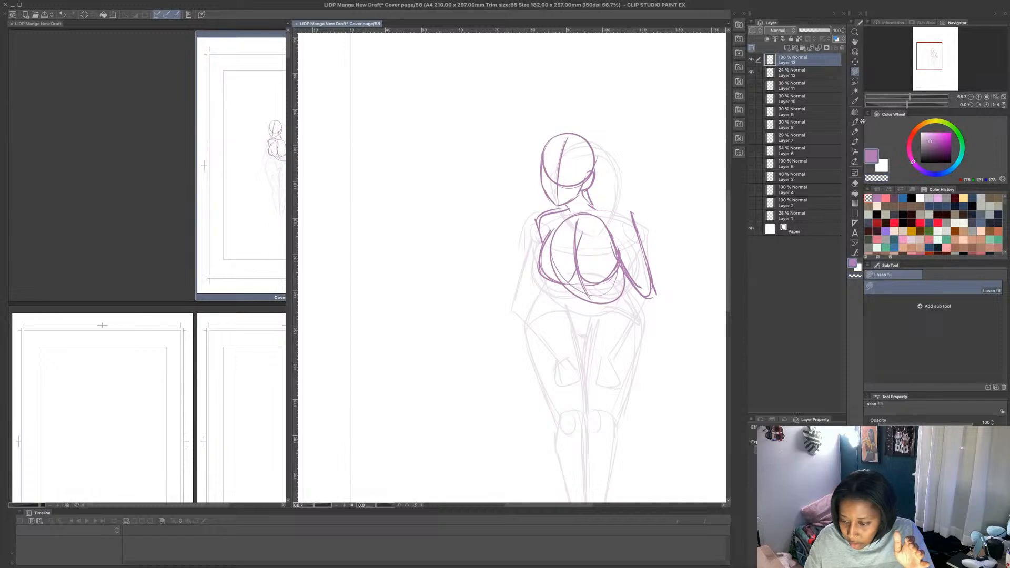
key(p)
mouse_move(588, 194)
mouse_down()
mouse_move(596, 206)
mouse_move(631, 211)
mouse_up()
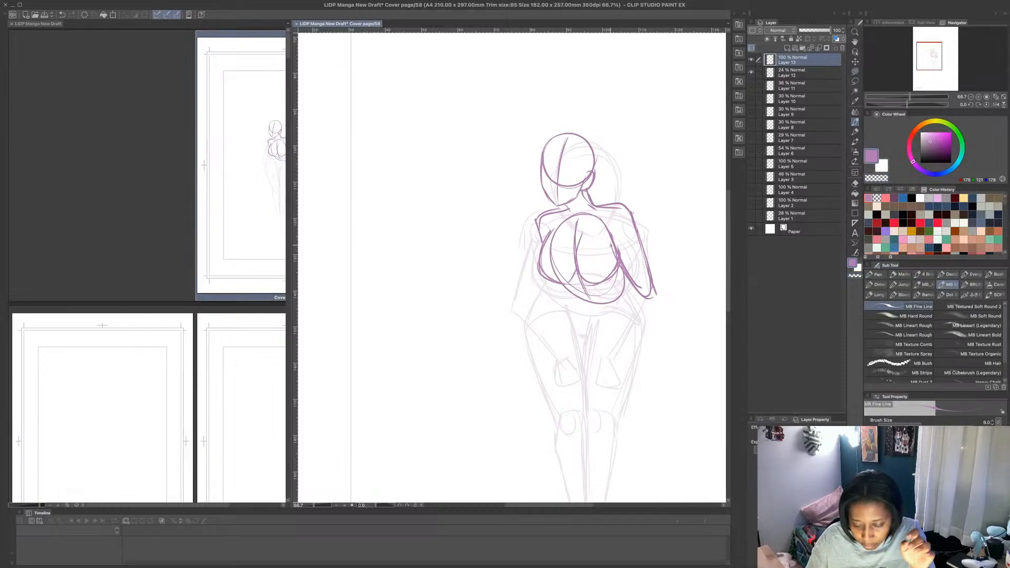
- Reinforce the right-hand bust contour and sketch the waist and V-shaped pelvis below the ribcage
mouse_move(578, 230)
mouse_down()
mouse_move(573, 278)
mouse_move(596, 286)
mouse_up()
drag(615, 251, 617, 269)
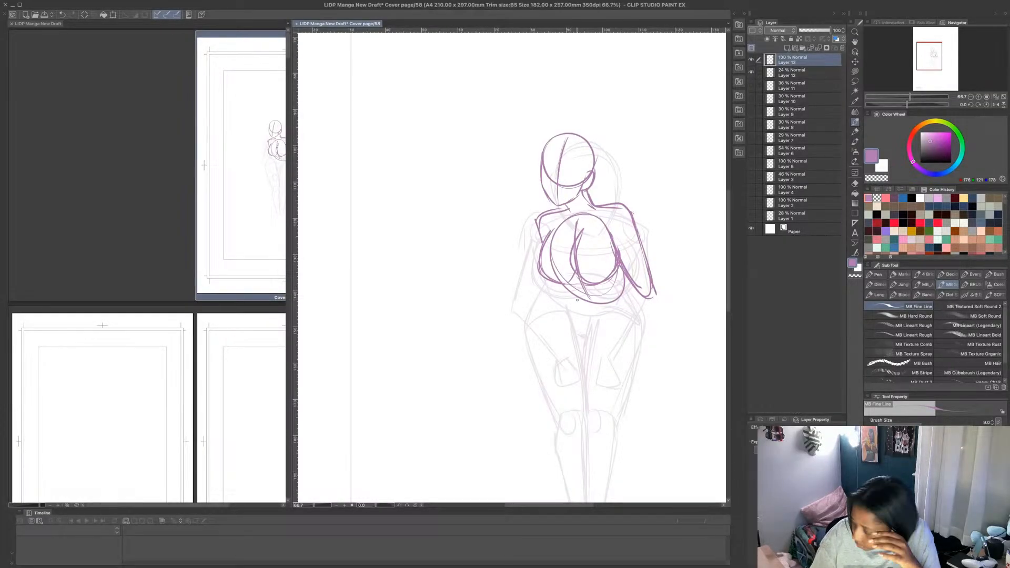
drag(569, 287, 575, 303)
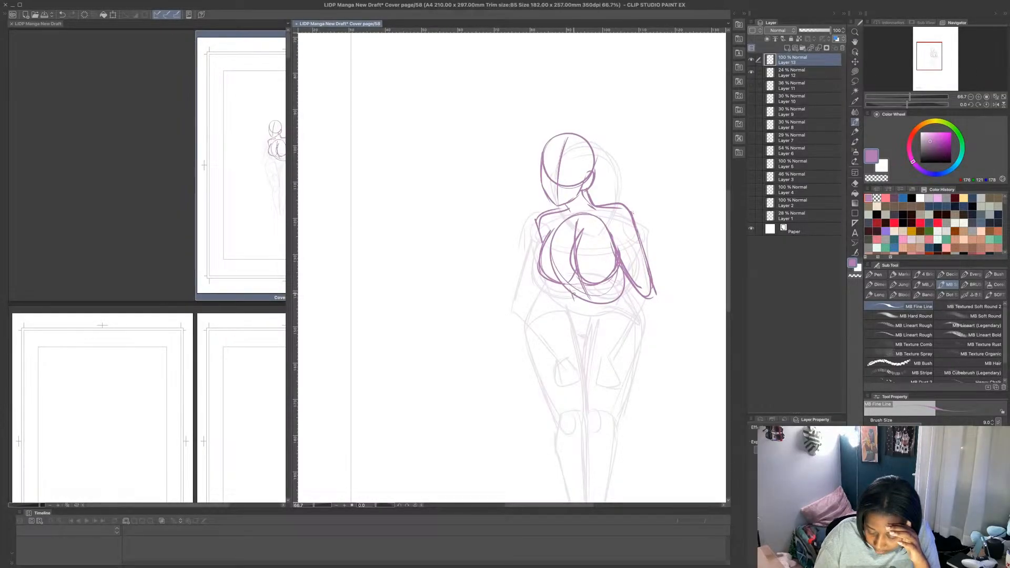
drag(596, 339, 572, 307)
mouse_move(574, 297)
mouse_down()
mouse_move(568, 309)
mouse_move(585, 333)
mouse_move(615, 307)
mouse_up()
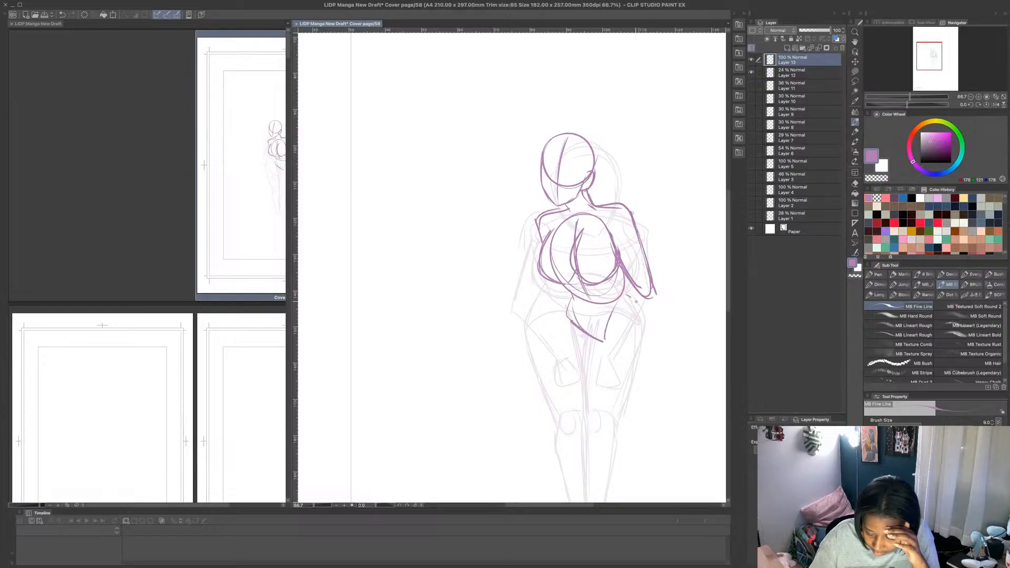
- Draw the outer hip and thigh curves on both sides, running from the waist down towards the knees
mouse_move(622, 267)
mouse_down()
mouse_move(628, 296)
mouse_move(658, 323)
mouse_move(634, 421)
mouse_up()
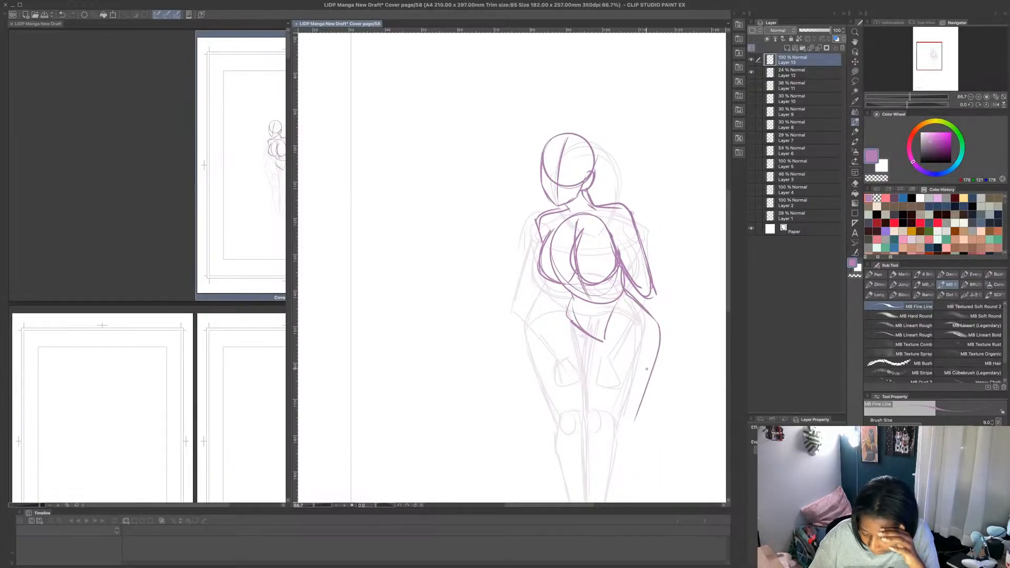
drag(649, 309, 639, 409)
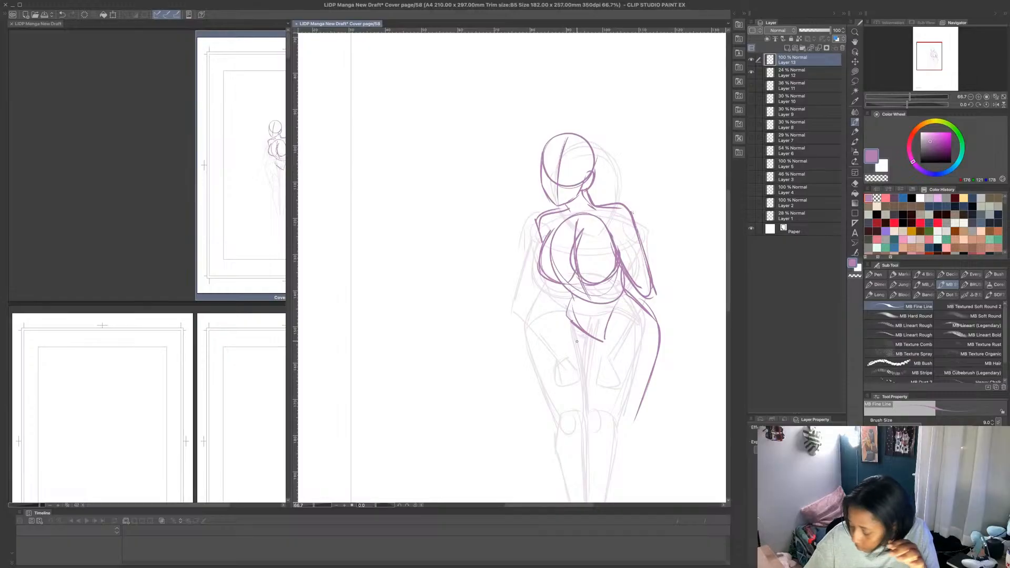
mouse_move(564, 328)
mouse_down()
mouse_move(562, 315)
mouse_move(548, 404)
mouse_up()
drag(562, 317, 547, 415)
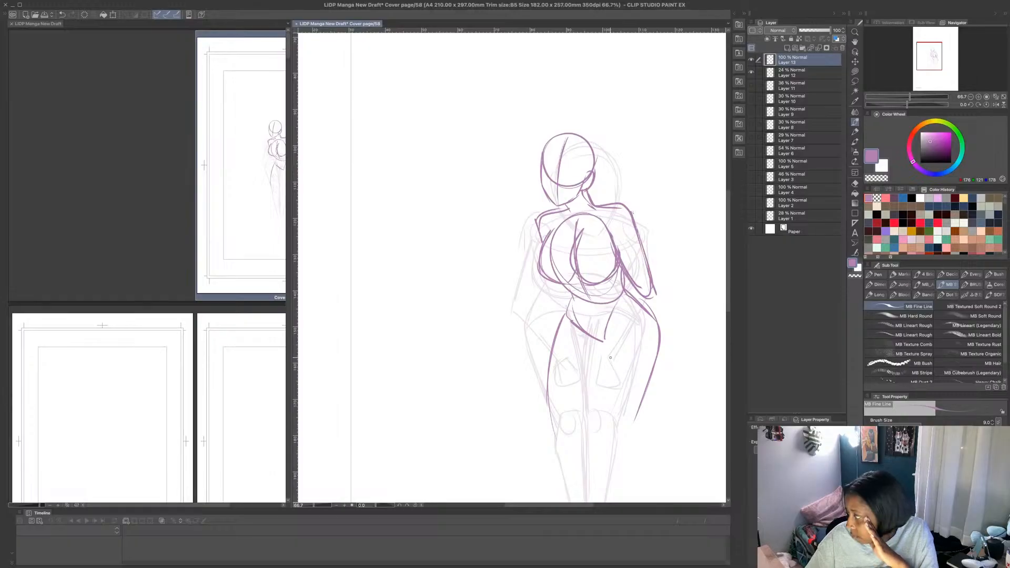
- Try removing the right-hand hip and thigh curve using Lasso fill, first with purple and then with the transparent colour
key(m)
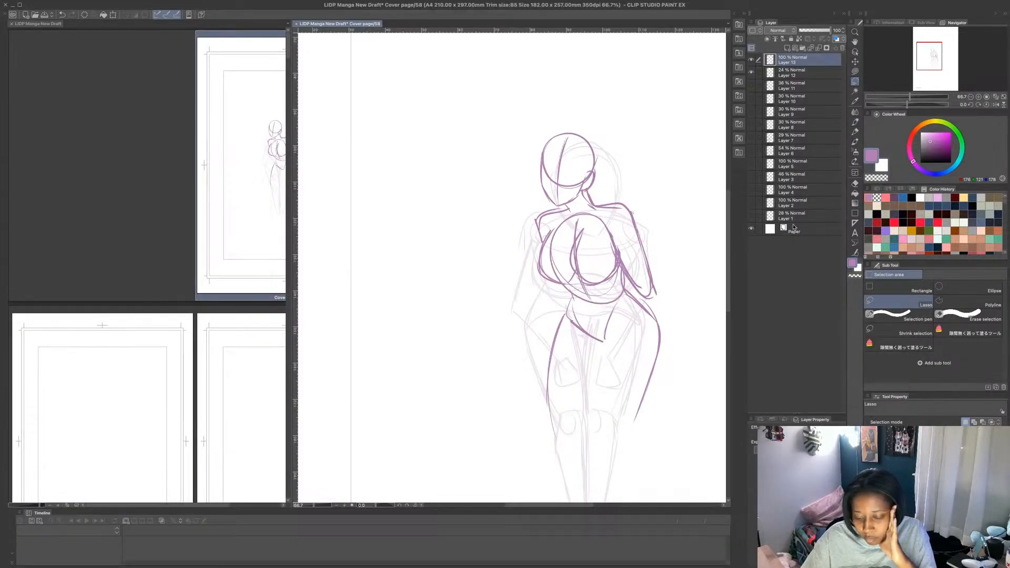
mouse_move(631, 291)
mouse_down()
mouse_move(654, 446)
mouse_move(656, 307)
mouse_move(629, 294)
mouse_up()
click(855, 71)
key(super+d)
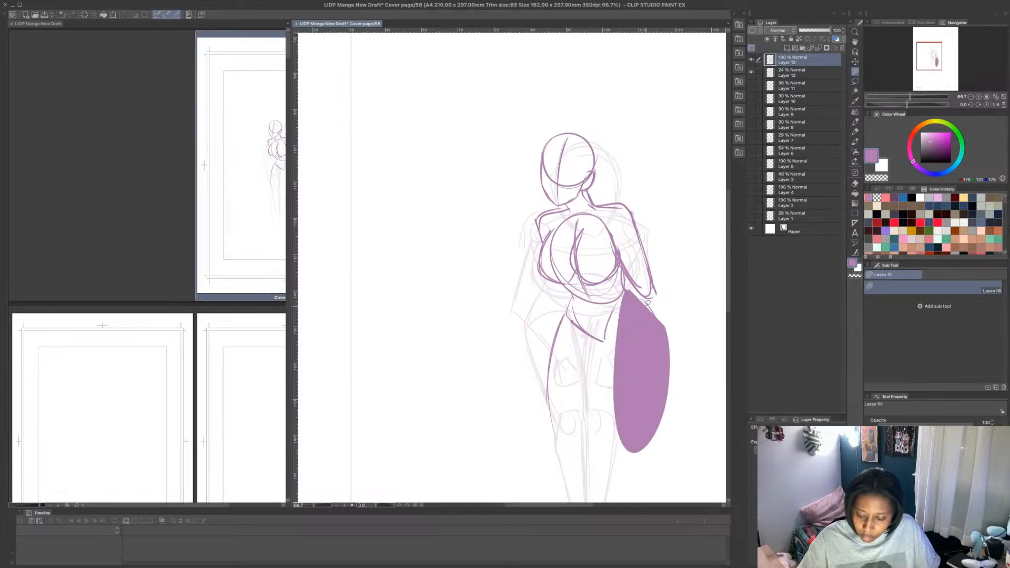
key(ctrl+z)
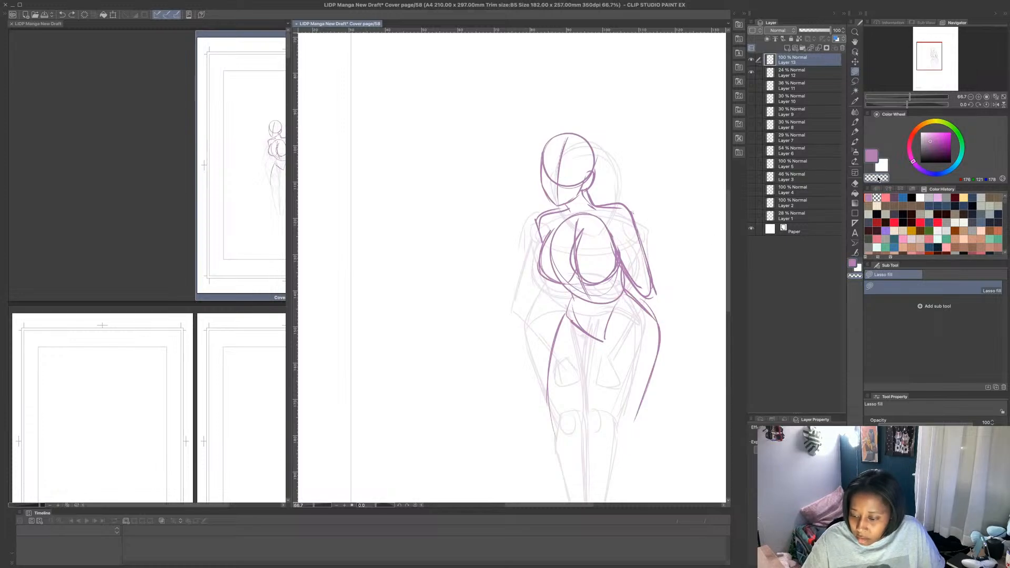
mouse_move(635, 291)
mouse_down()
mouse_move(621, 414)
mouse_move(653, 300)
mouse_up()
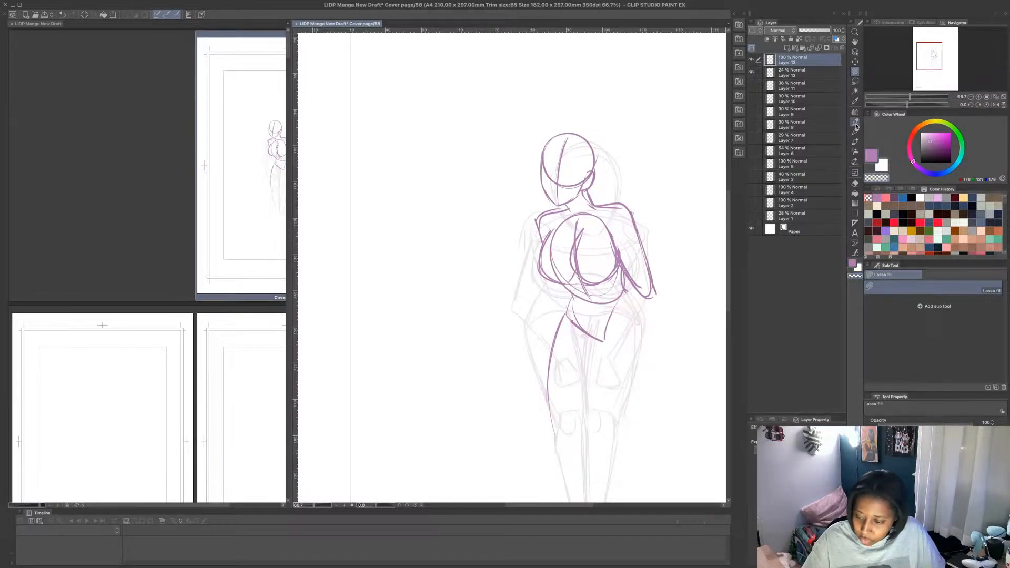
- Try a wider right-hand hip and thigh curve with new inner thigh lines below the pelvis
key(p)
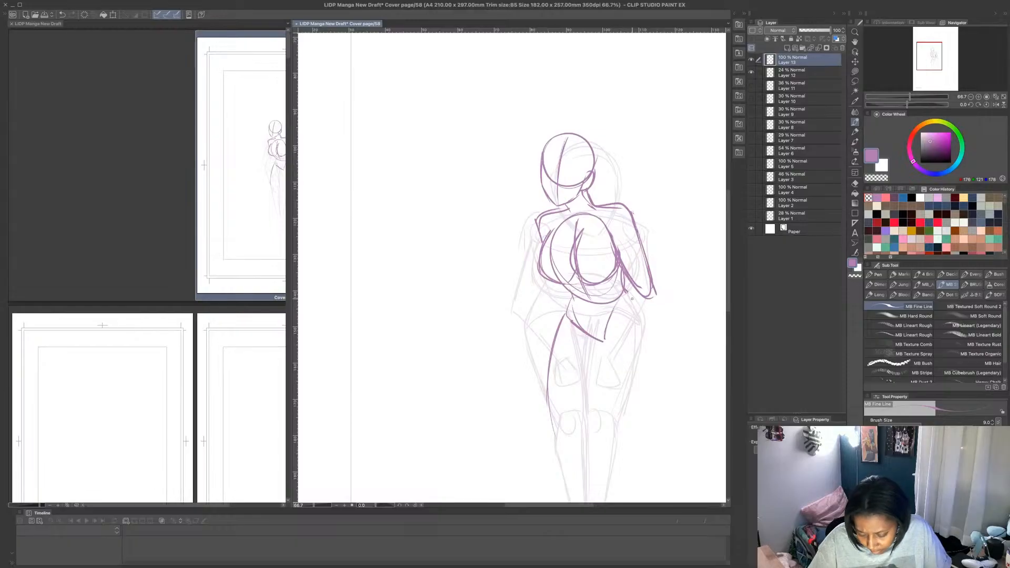
mouse_move(632, 299)
mouse_down()
mouse_move(667, 363)
mouse_move(656, 445)
mouse_up()
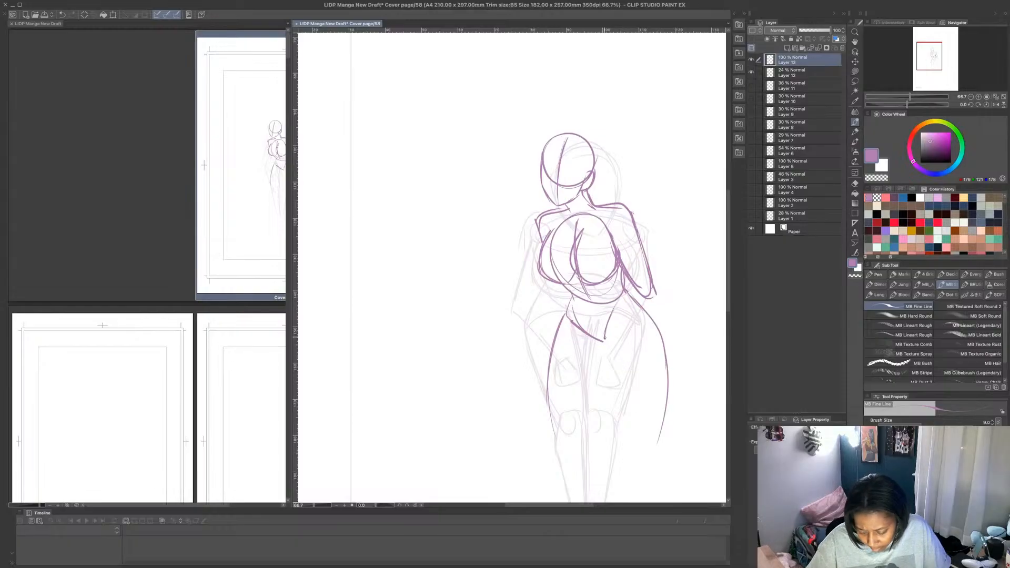
mouse_move(605, 338)
mouse_down()
mouse_move(642, 438)
mouse_move(602, 335)
mouse_move(628, 400)
mouse_up()
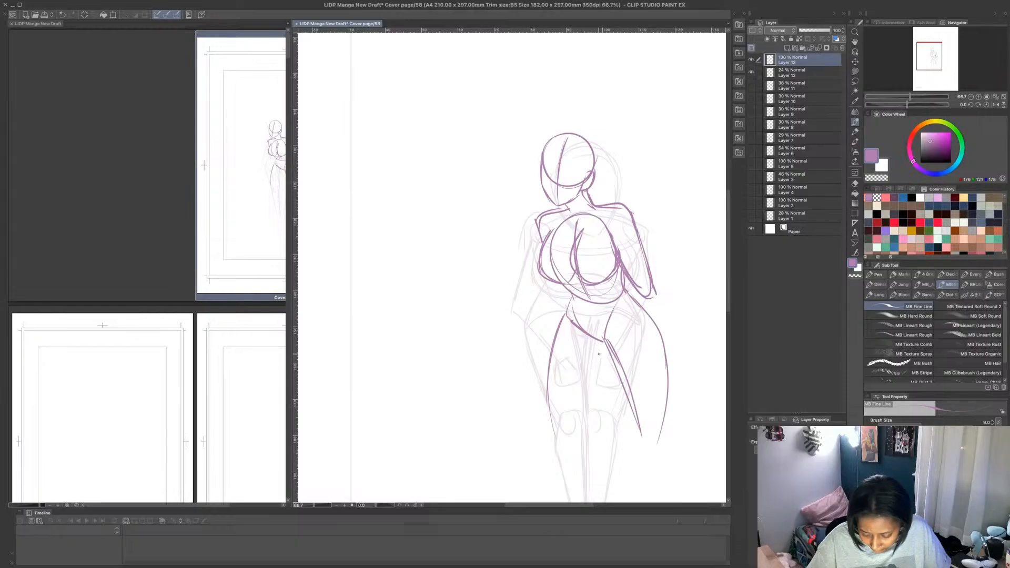
mouse_move(587, 336)
mouse_down()
mouse_move(608, 354)
mouse_move(580, 410)
mouse_up()
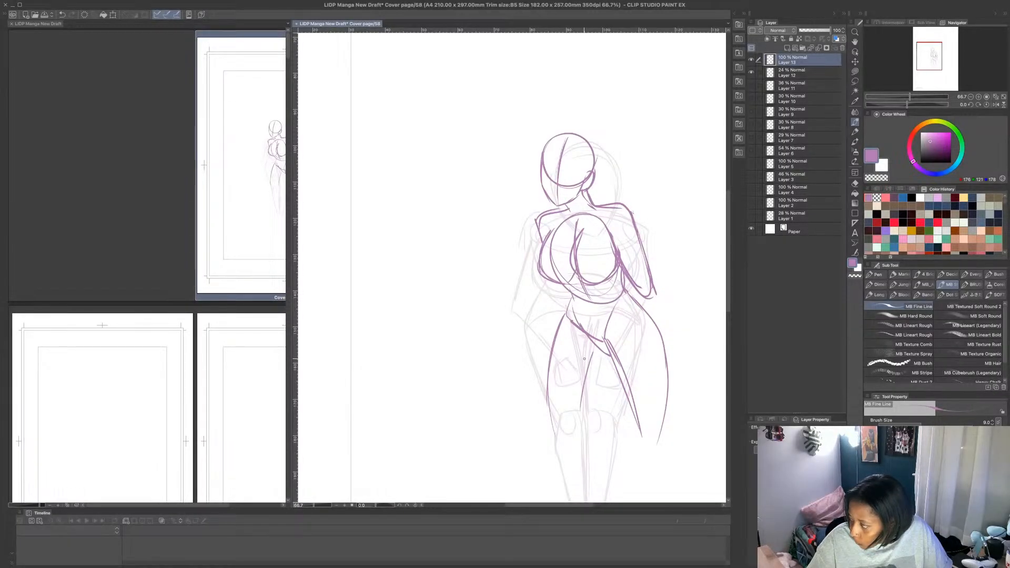
- Undo the new inner thigh lines, the wider hip curve and the preceding erasure
key(ctrl+z)
key(ctrl+z)
key(ctrl+z)
key(ctrl+z)
key(ctrl+z)
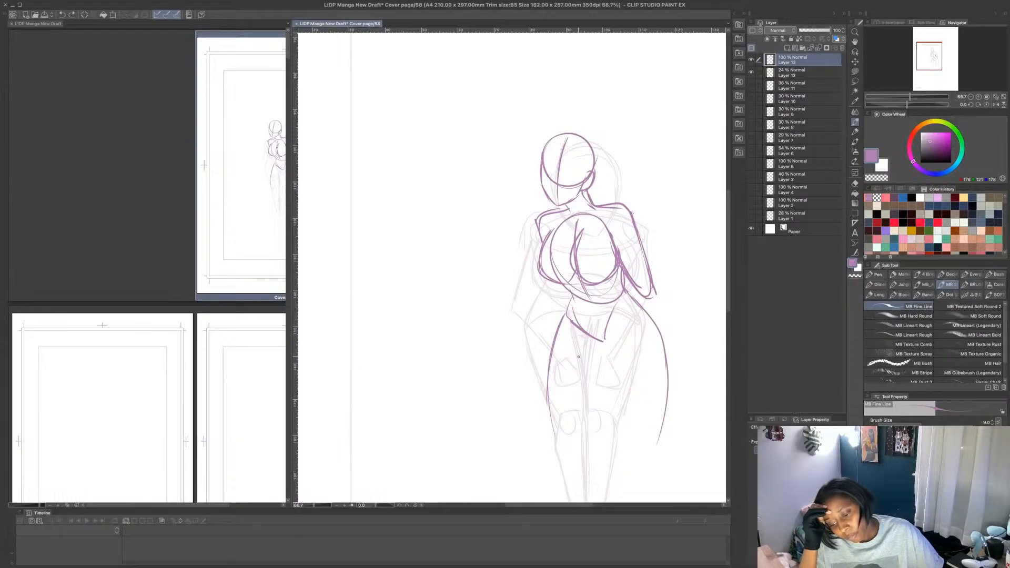
key(ctrl+z)
key(ctrl+z)
key(ctrl+z)
key(ctrl+z)
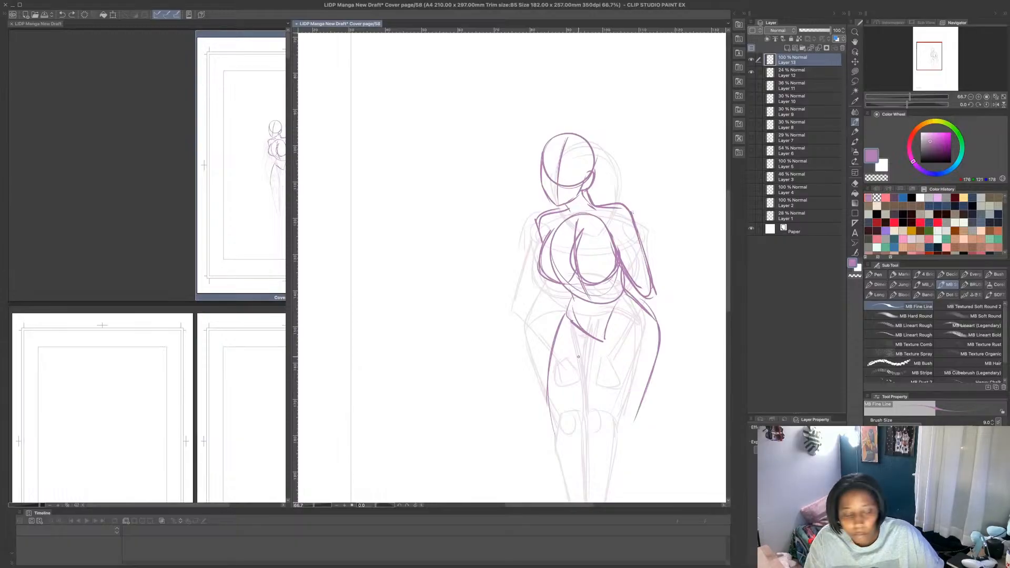
key(ctrl+z)
- Erase the outer hip and thigh curves on both sides using Lasso fill with the transparent colour
click(855, 72)
click(877, 178)
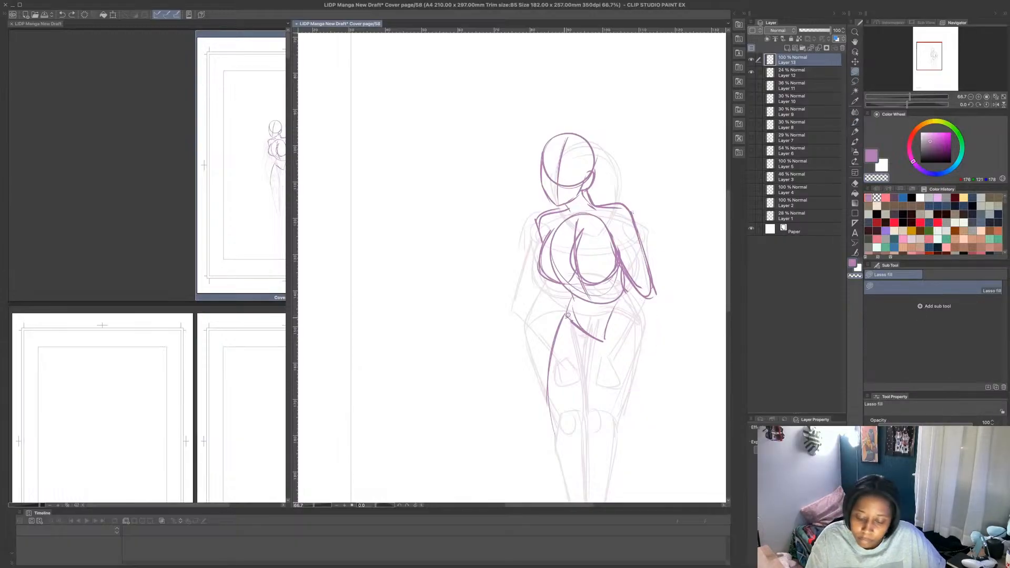
mouse_move(562, 307)
mouse_down()
mouse_move(557, 328)
mouse_move(514, 352)
mouse_move(555, 313)
mouse_up()
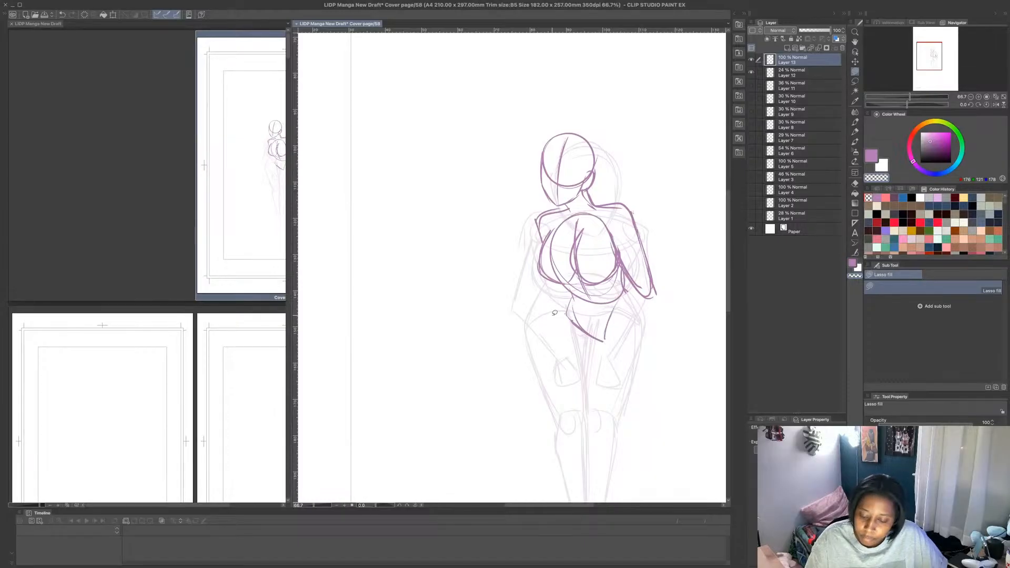
key(c)
click(855, 123)
scroll(702, 223, down, 3)
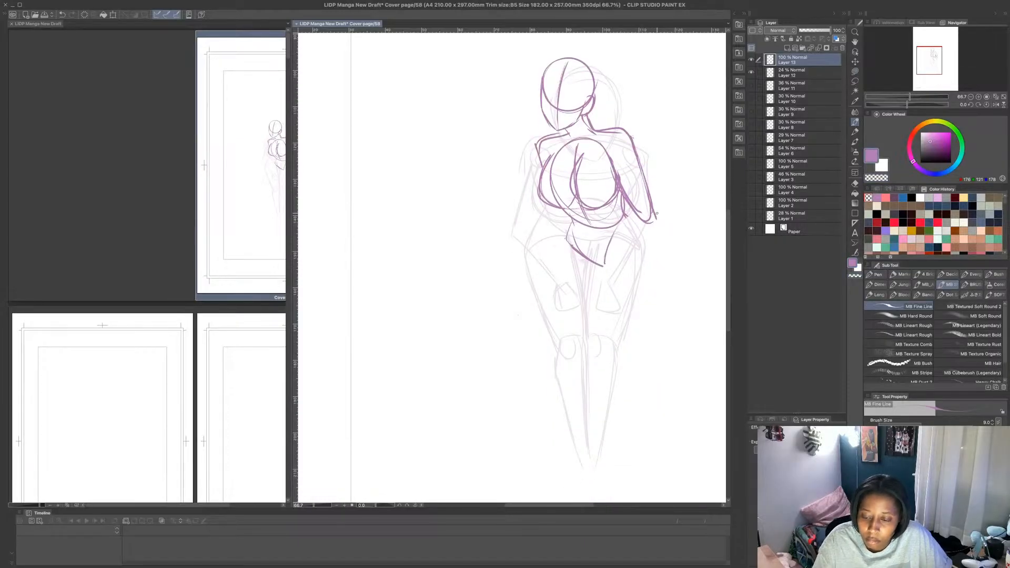
- Erase the right-hand shoulder and arm lines and the strokes overlapping the chest with Lasso fill
click(855, 71)
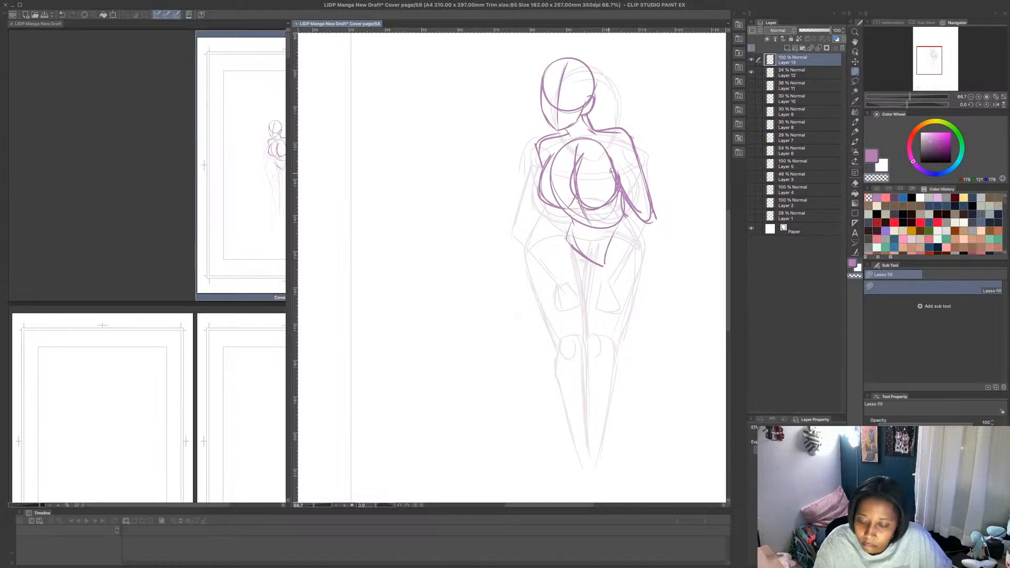
mouse_move(612, 170)
mouse_down()
mouse_move(644, 226)
mouse_move(629, 121)
mouse_move(592, 126)
mouse_move(620, 146)
mouse_move(612, 168)
mouse_up()
mouse_move(582, 117)
mouse_down()
mouse_move(599, 122)
mouse_move(585, 127)
mouse_up()
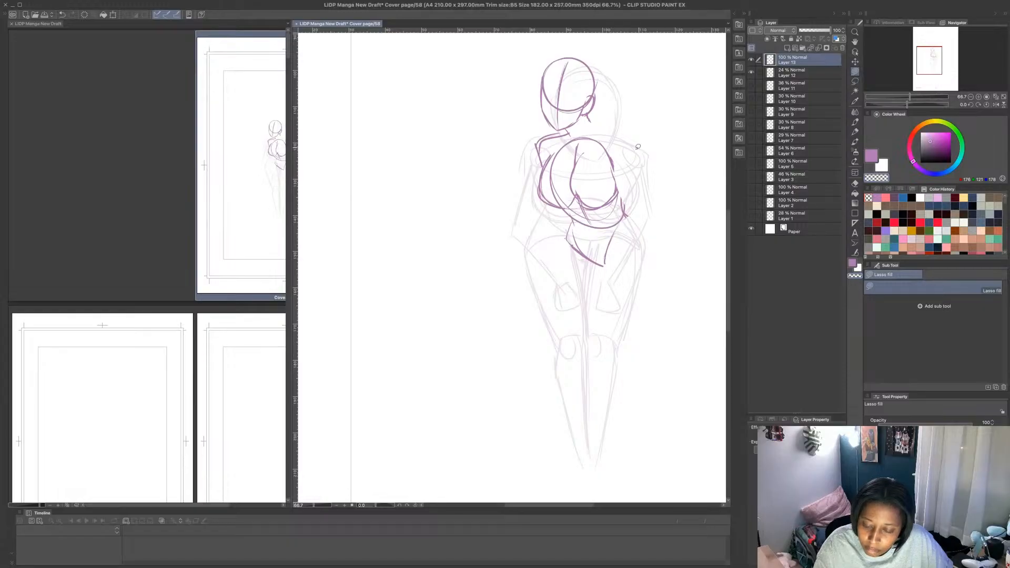
mouse_move(580, 194)
mouse_down()
mouse_move(611, 168)
mouse_move(607, 159)
mouse_move(610, 198)
mouse_move(607, 147)
mouse_move(615, 185)
mouse_move(611, 163)
mouse_up()
- Redraw the neck, the right-hand shoulder and bent arm, and the left-hand shoulder and torso edge with the MB Fine Line brush
click(855, 123)
mouse_move(586, 115)
mouse_down()
mouse_move(593, 127)
mouse_move(631, 126)
mouse_move(652, 185)
mouse_move(643, 203)
mouse_move(636, 147)
mouse_move(655, 193)
mouse_move(622, 196)
mouse_move(648, 205)
mouse_move(620, 211)
mouse_up()
mouse_move(556, 214)
mouse_down()
mouse_move(573, 221)
mouse_move(553, 207)
mouse_up()
mouse_move(542, 138)
mouse_down()
mouse_move(543, 169)
mouse_move(552, 139)
mouse_move(540, 139)
mouse_move(539, 167)
mouse_up()
- Clear the stray lines around the left-hand shoulder, and trim and redraw the right-hand elbow's outline
click(855, 81)
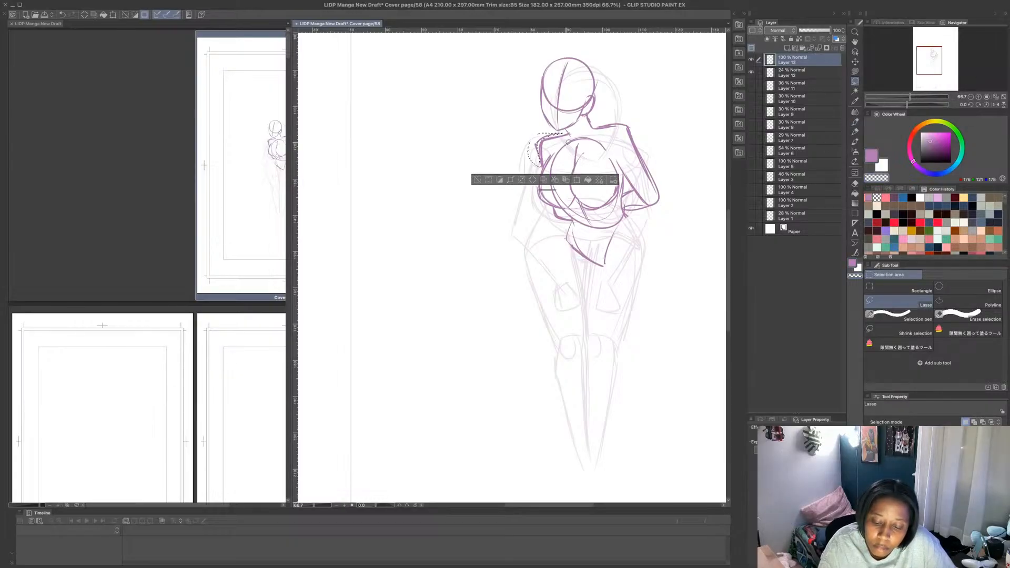
click(635, 150)
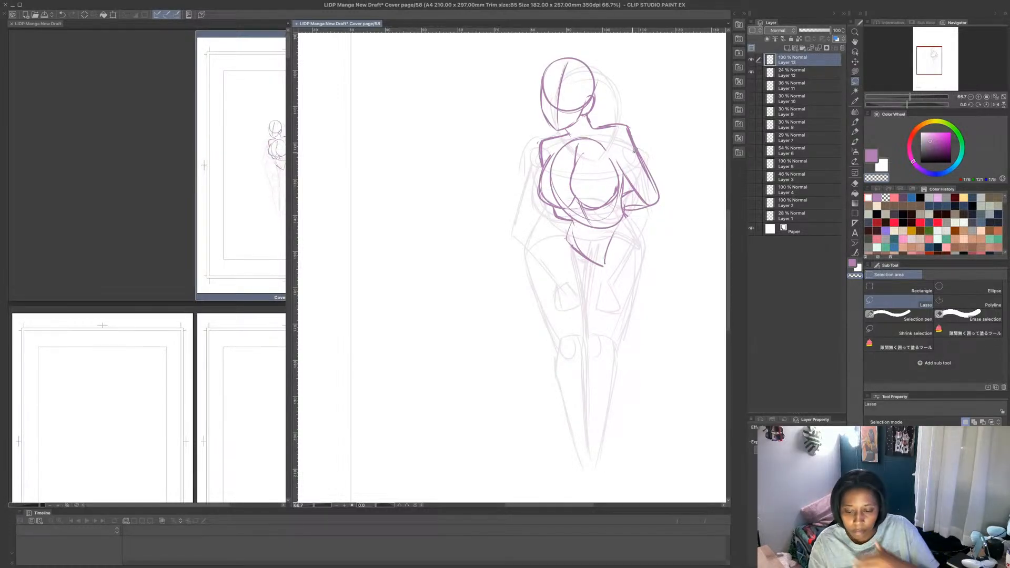
mouse_move(637, 193)
mouse_down()
mouse_move(647, 209)
mouse_move(659, 188)
mouse_move(658, 208)
mouse_up()
click(856, 72)
key(super+d)
click(872, 156)
click(856, 121)
mouse_move(651, 172)
mouse_down()
mouse_move(652, 210)
mouse_move(622, 167)
mouse_move(645, 201)
mouse_up()
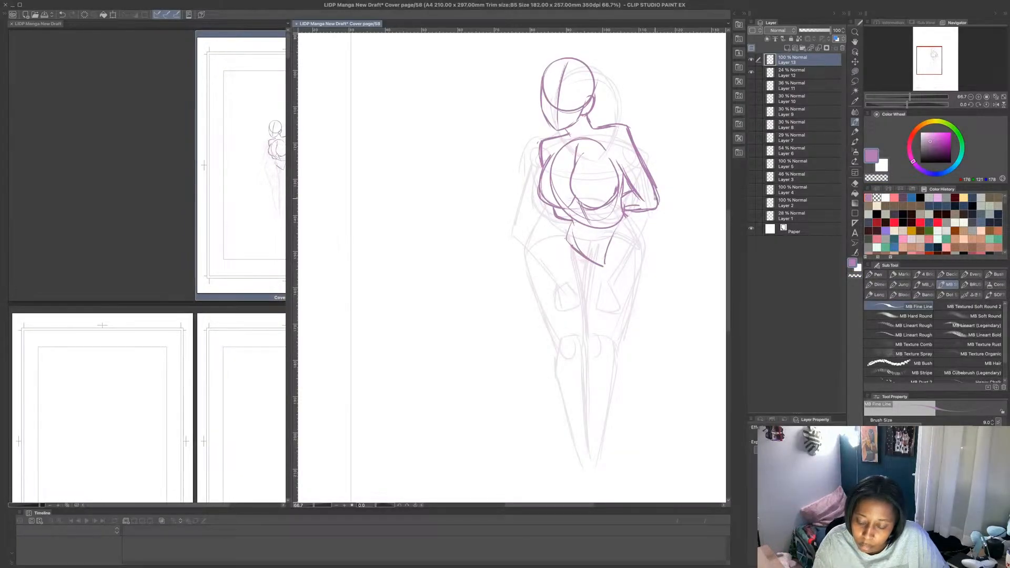
- Draw a rounded left-hand hip and outer thigh curve from the pelvis down to the knee
mouse_move(605, 265)
mouse_down()
mouse_move(616, 233)
mouse_move(558, 258)
mouse_move(553, 272)
mouse_up()
drag(566, 237, 556, 259)
drag(556, 270, 576, 345)
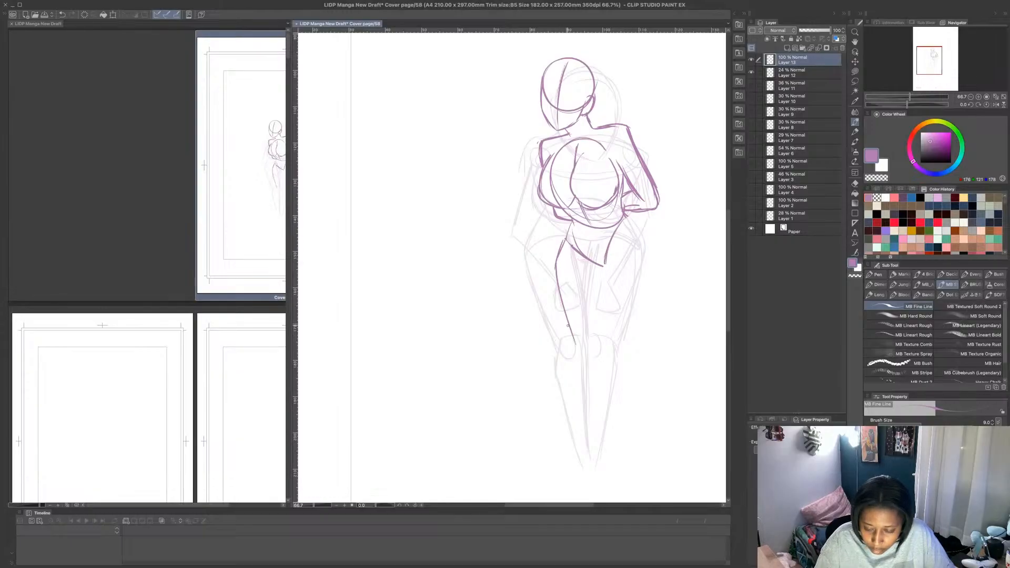
drag(561, 292, 581, 348)
- Draw the right-hand hip line slanting outwards from the waist, undoing the thigh curve tried below it
mouse_move(625, 215)
mouse_down()
mouse_move(661, 276)
mouse_move(630, 368)
mouse_up()
drag(649, 317, 624, 384)
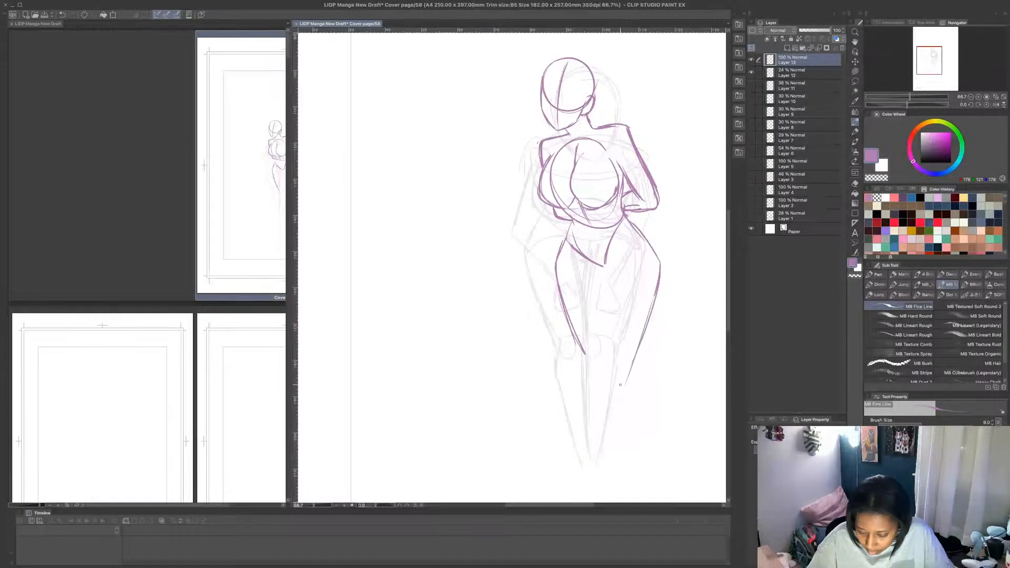
key(ctrl+z)
key(ctrl+z)
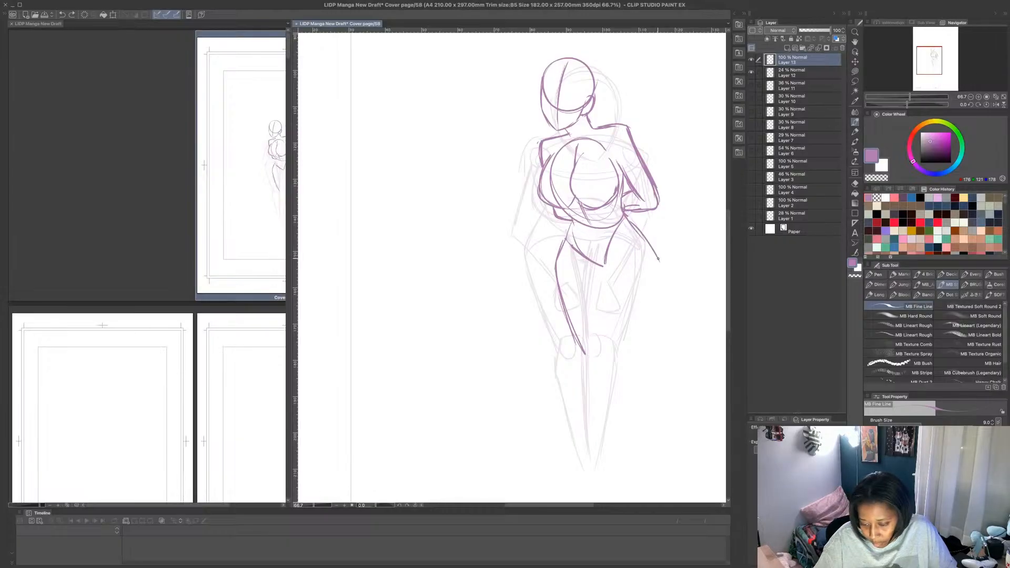
- Try a fuller right-hand outer thigh curve with an inner thigh line and a knee mark, and undo them
drag(658, 259, 655, 395)
key(ctrl+z)
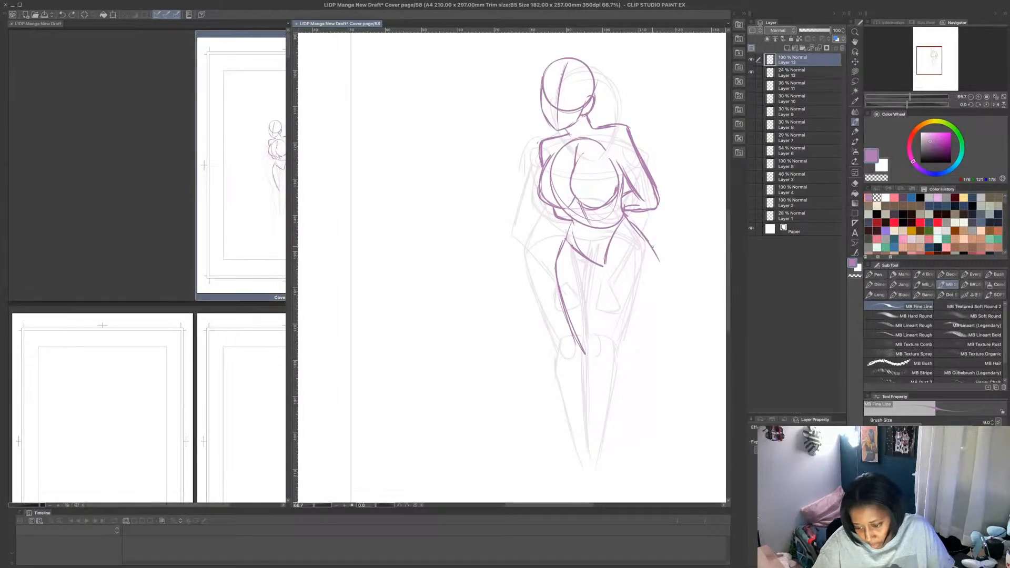
mouse_move(652, 243)
mouse_down()
mouse_move(659, 287)
mouse_move(634, 392)
mouse_up()
drag(605, 267, 614, 363)
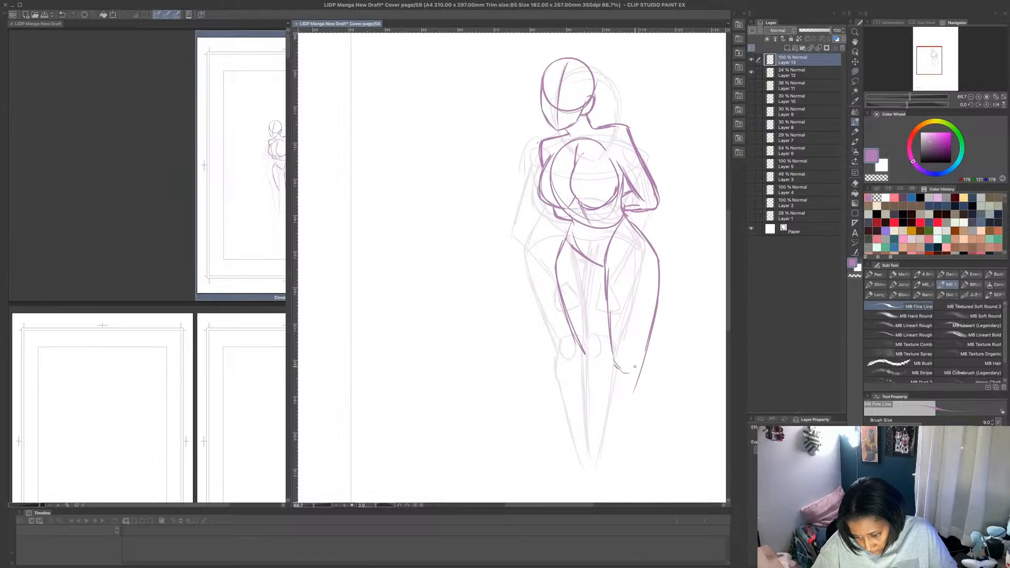
key(ctrl+z)
key(ctrl+z)
key(ctrl+z)
key(ctrl+z)
key(ctrl+z)
key(ctrl+z)
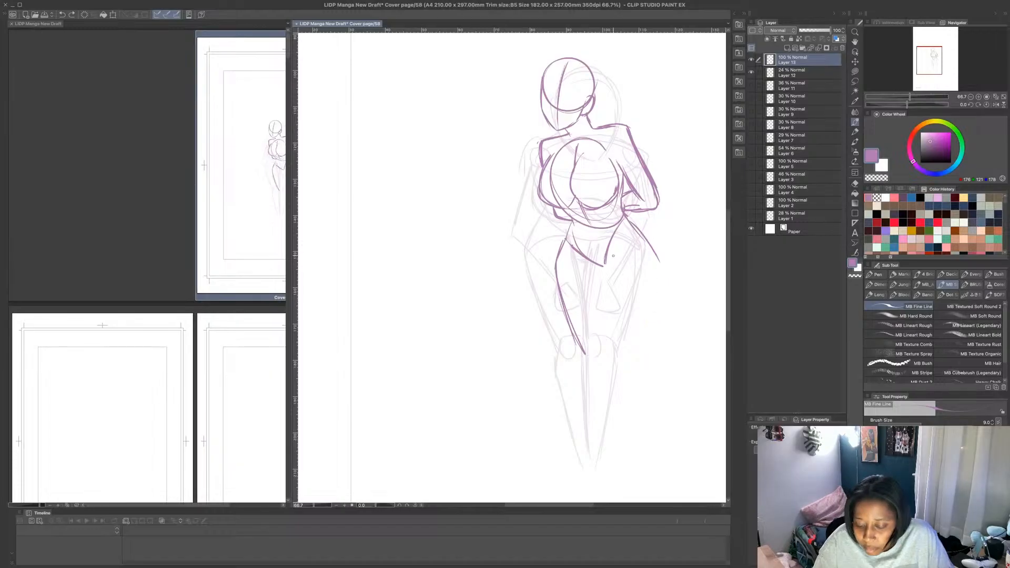
- Draw the right-hand leg with inner and outer thigh curves tapering to the knee, a hip crease and the calf outline
mouse_move(625, 222)
mouse_down()
mouse_move(596, 283)
mouse_move(589, 349)
mouse_up()
drag(603, 266, 589, 348)
drag(652, 282, 610, 361)
drag(645, 300, 637, 310)
drag(659, 264, 611, 362)
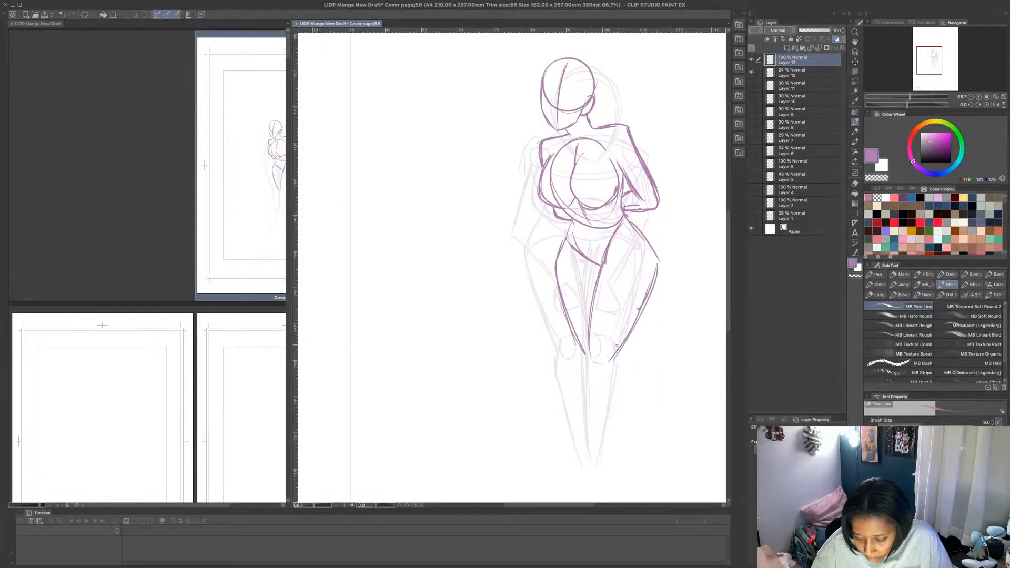
mouse_move(572, 224)
mouse_down()
mouse_move(641, 238)
mouse_move(621, 216)
mouse_move(643, 238)
mouse_up()
drag(626, 216, 645, 242)
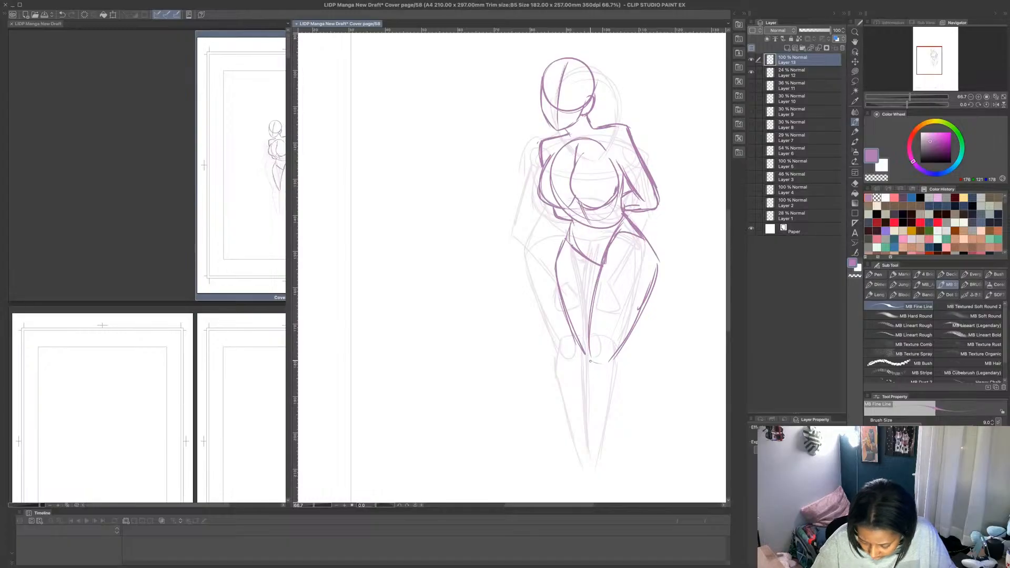
drag(591, 361, 610, 446)
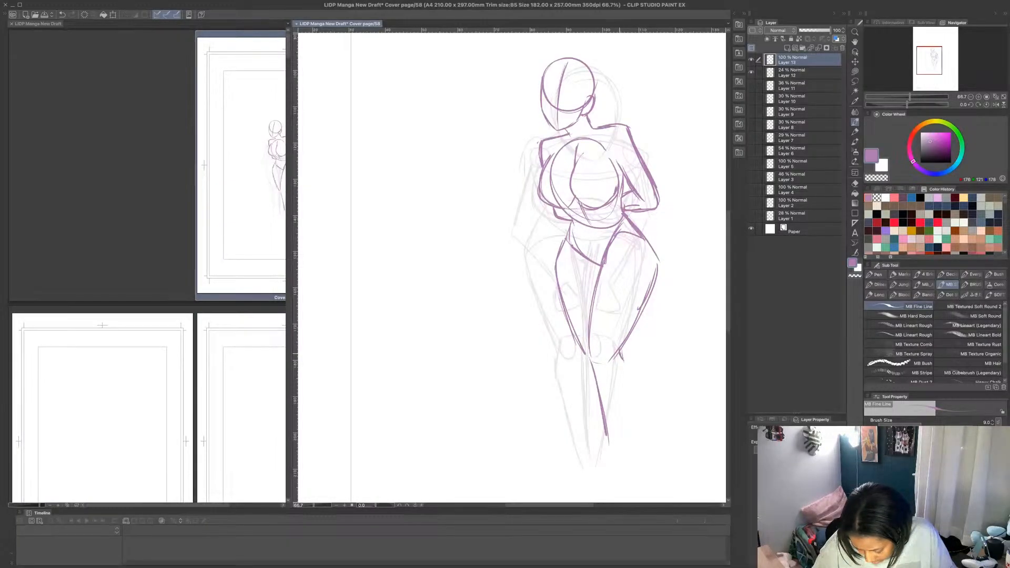
mouse_move(622, 360)
mouse_down()
mouse_move(634, 382)
mouse_move(621, 442)
mouse_up()
- Try a left-hand lower leg line from the knee towards the ankle, and undo it
drag(582, 352, 601, 439)
key(ctrl+z)
key(ctrl+z)
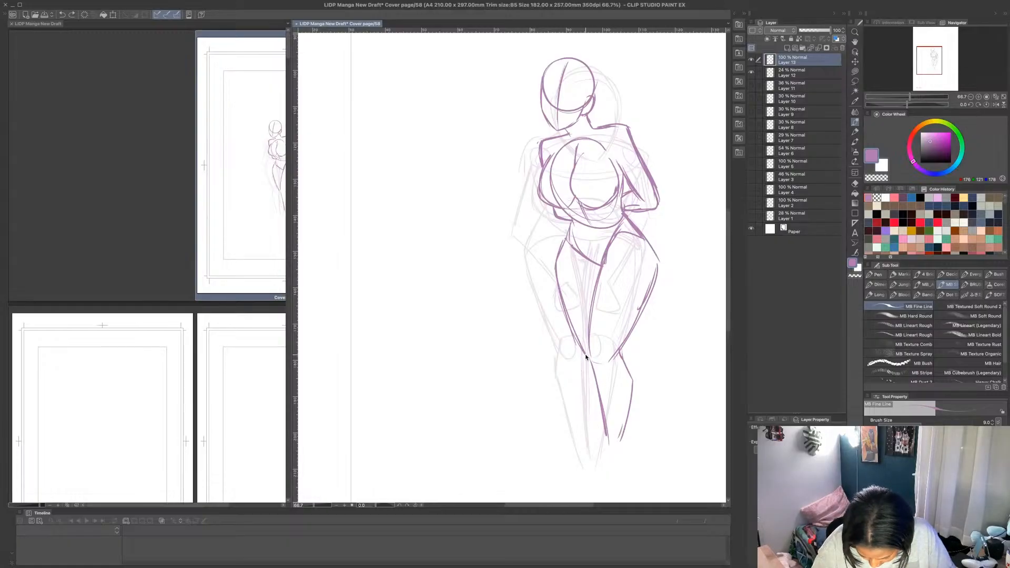
drag(584, 354, 600, 439)
key(ctrl+z)
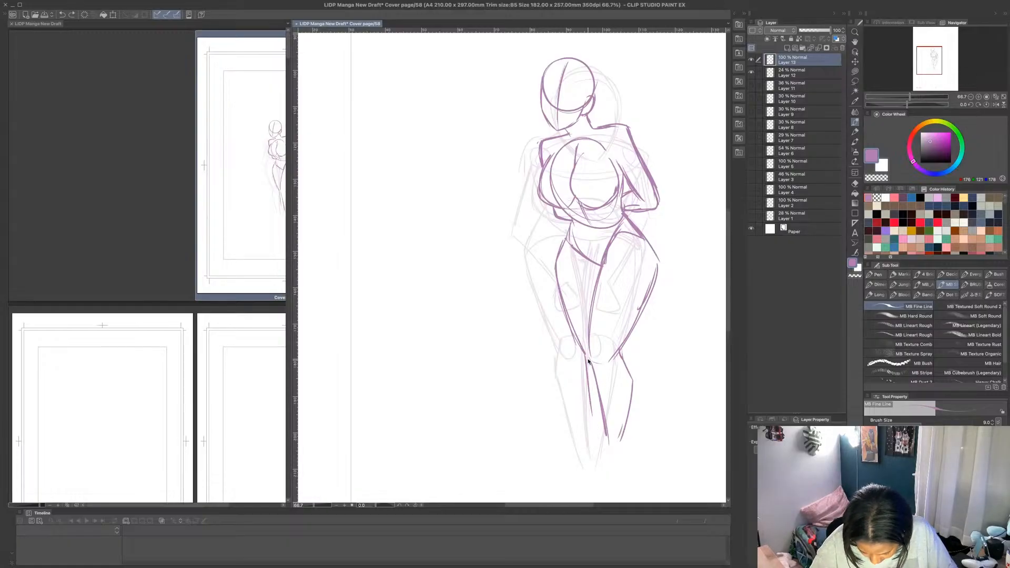
key(ctrl+z)
- Erase the left-hand hip and thigh curve with Lasso fill in the transparent colour and redraw it narrower down to the knee
mouse_move(567, 238)
mouse_down()
mouse_move(559, 281)
mouse_move(576, 336)
mouse_up()
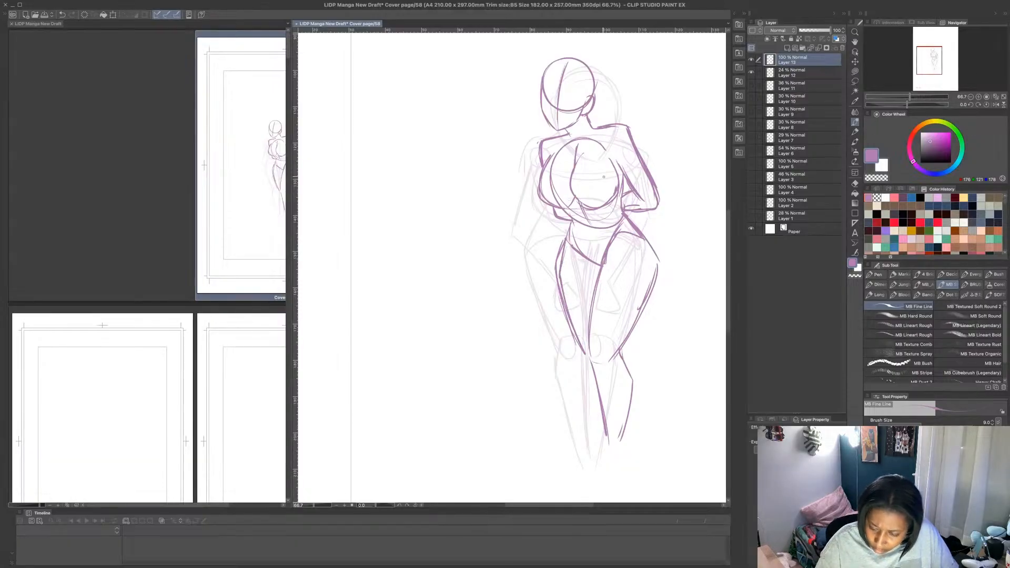
click(855, 71)
click(877, 178)
mouse_move(566, 236)
mouse_down()
mouse_move(559, 271)
mouse_move(576, 350)
mouse_move(565, 233)
mouse_up()
mouse_move(562, 270)
mouse_down()
mouse_move(572, 322)
mouse_move(561, 266)
mouse_up()
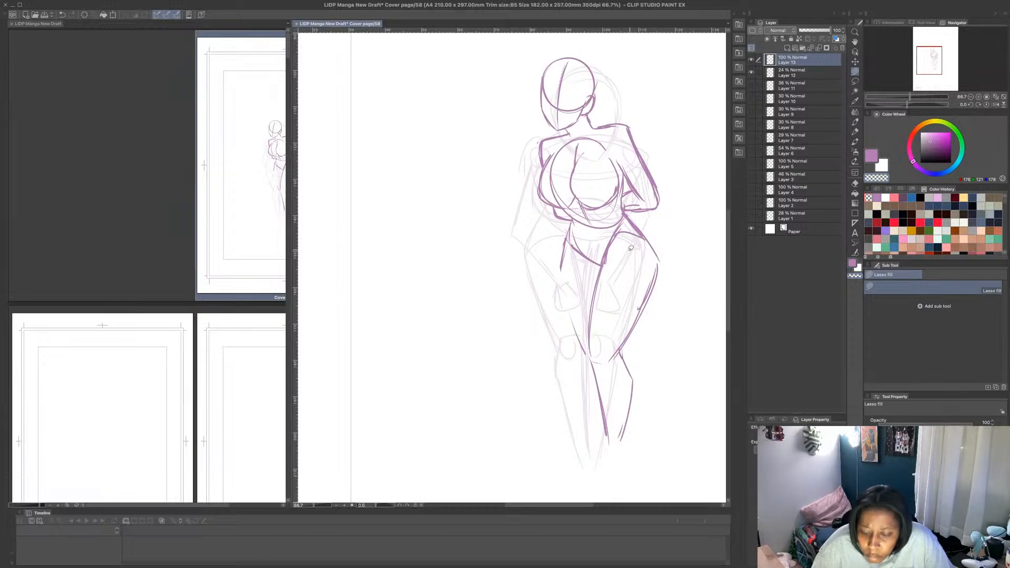
mouse_move(573, 224)
mouse_down()
mouse_move(579, 323)
mouse_move(548, 262)
mouse_move(560, 232)
mouse_move(577, 239)
mouse_move(569, 292)
mouse_move(582, 350)
mouse_up()
click(856, 122)
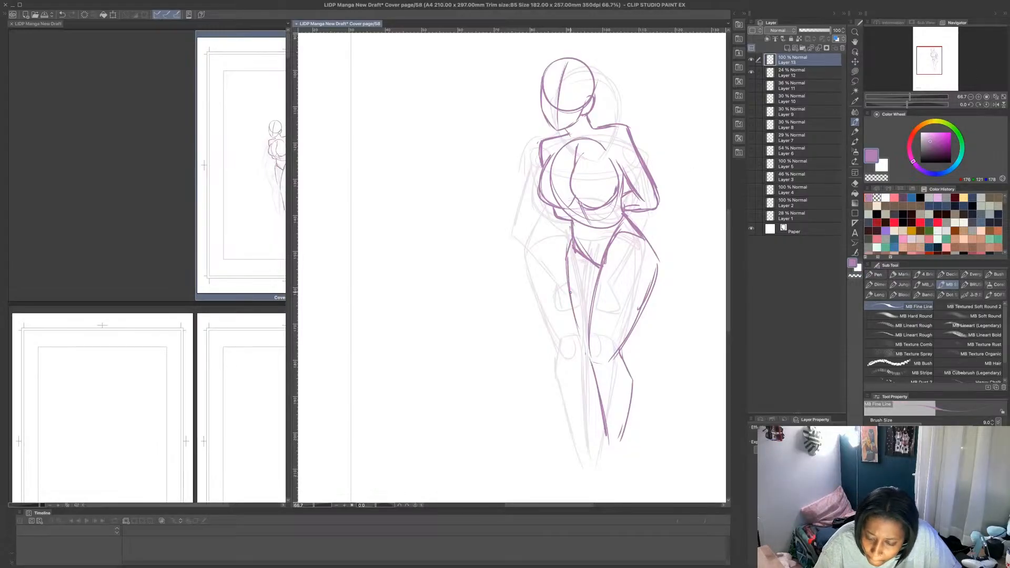
mouse_move(570, 223)
mouse_down()
mouse_move(564, 282)
mouse_move(585, 351)
mouse_up()
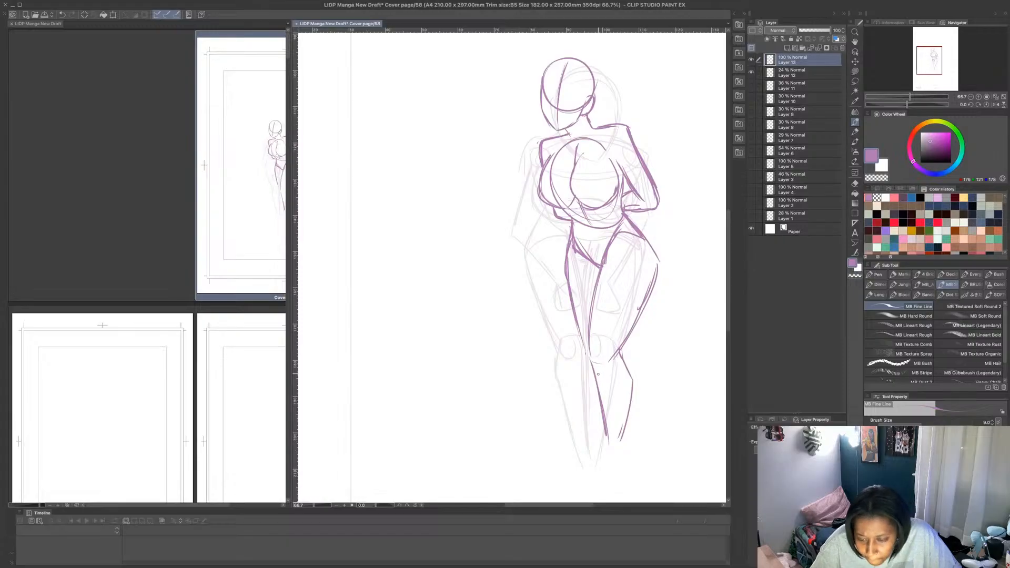
- Lasso the hips and legs and rotate them slightly clockwise, bringing the feet back under the body
key(m)
mouse_move(575, 223)
mouse_down()
mouse_move(591, 230)
mouse_move(630, 214)
mouse_move(675, 365)
mouse_move(545, 287)
mouse_up()
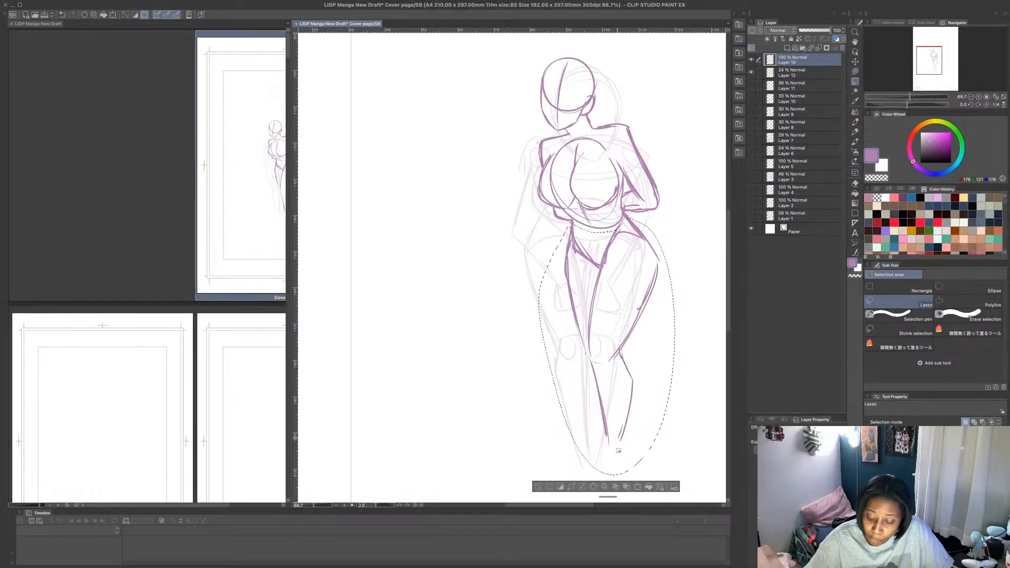
click(637, 489)
drag(678, 239, 643, 273)
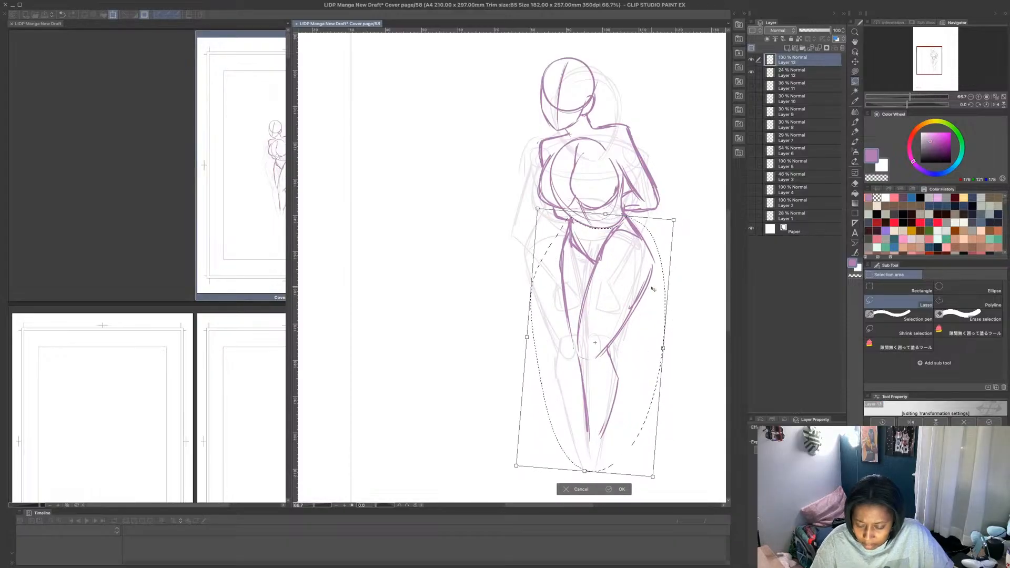
click(611, 489)
key(ctrl+d)
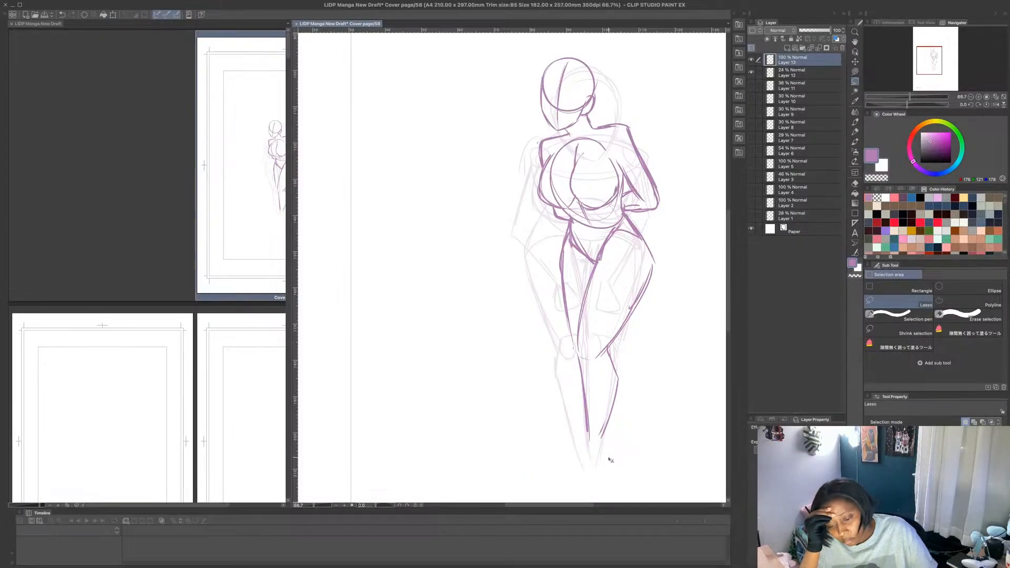
- Hide Layers 13 and 12, show Layers 10, 9 and 8, and add a new layer at the top of the stack
scroll(609, 457, down, 1)
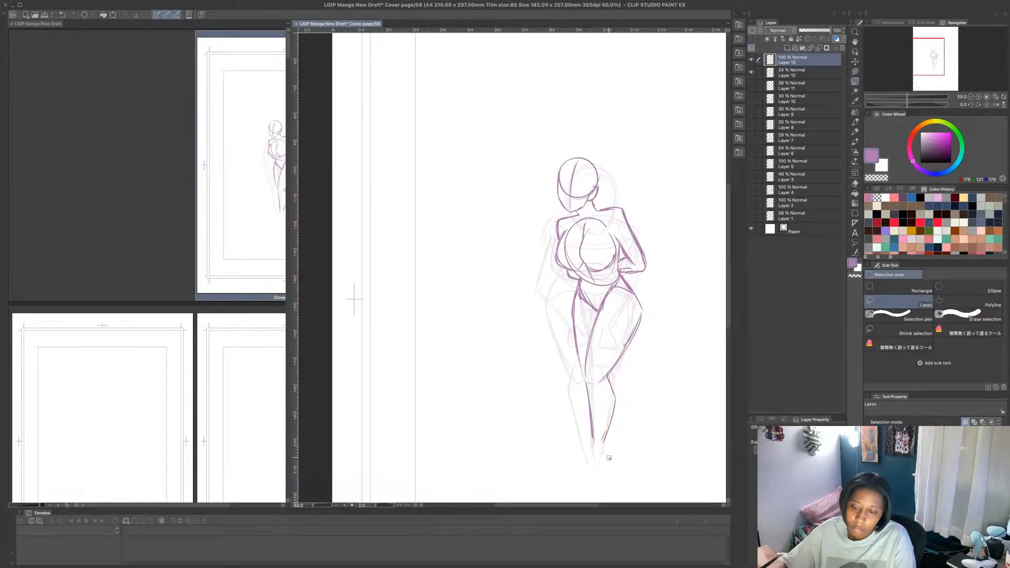
click(751, 60)
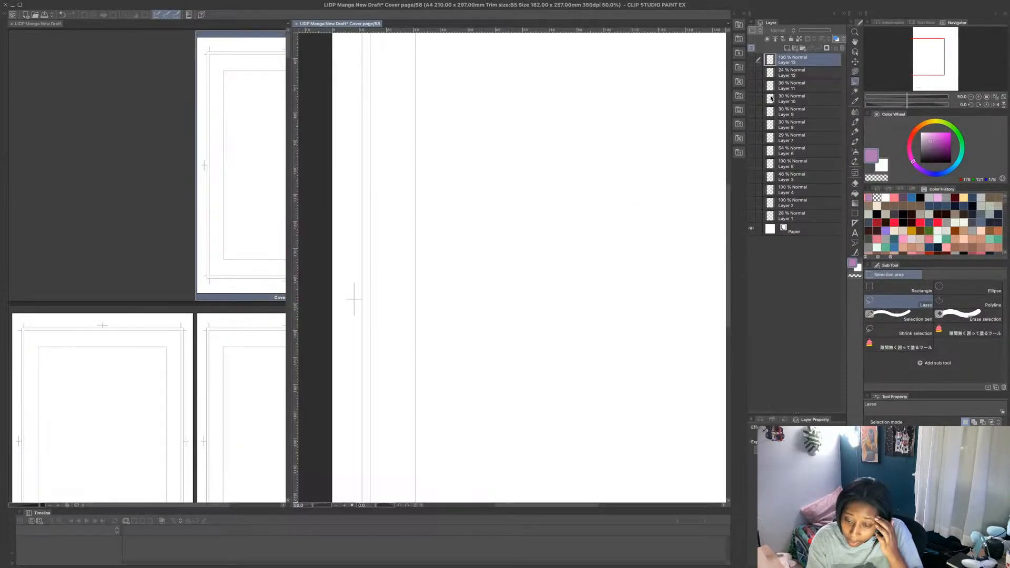
drag(752, 85, 751, 112)
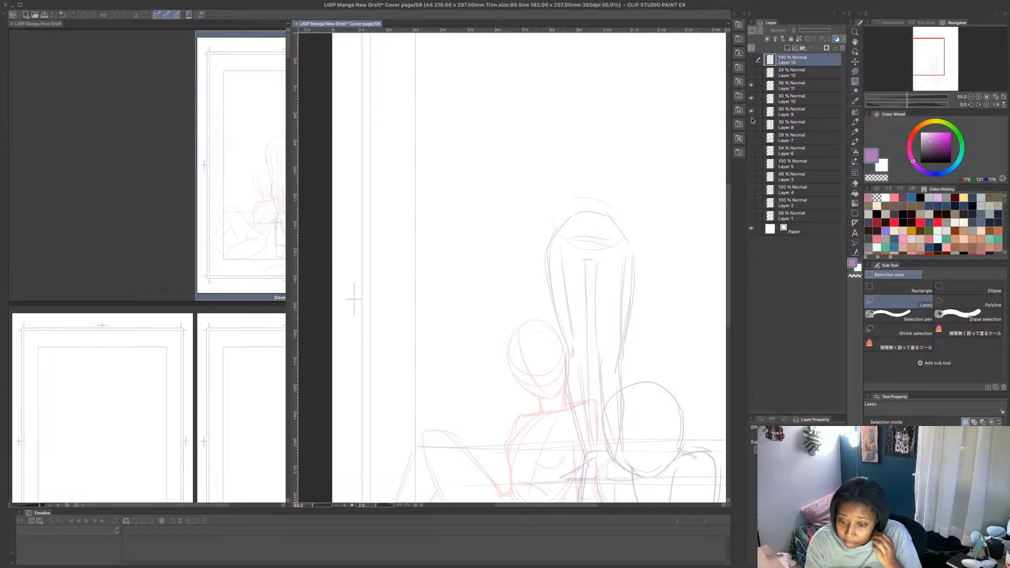
click(752, 125)
click(751, 85)
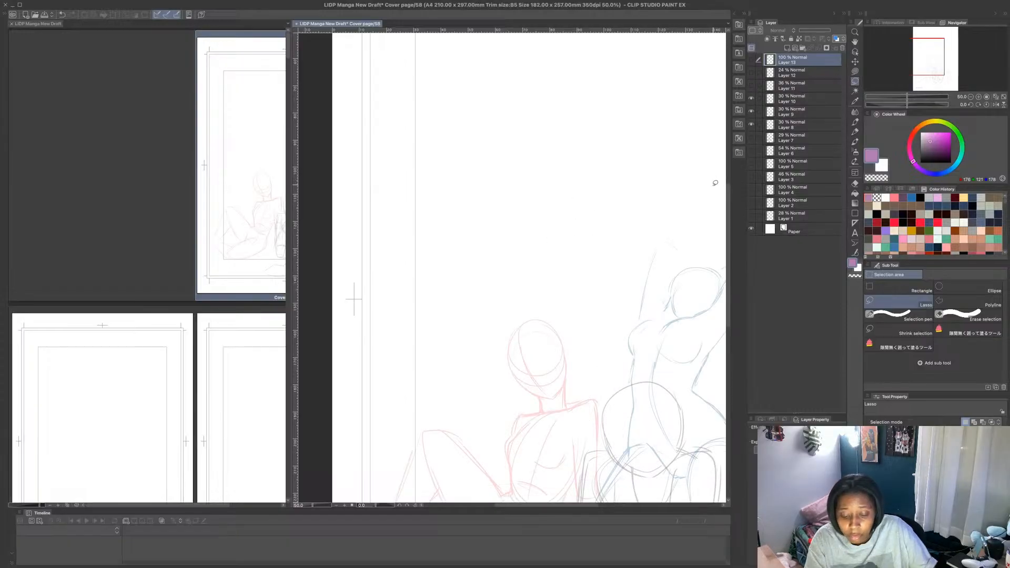
scroll(668, 204, down, 4)
scroll(672, 230, up, 3)
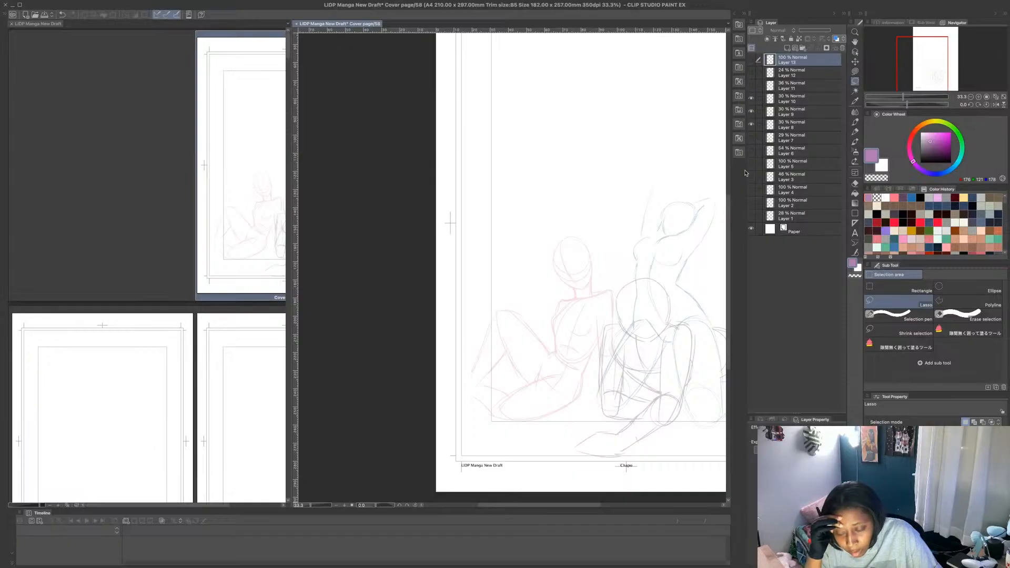
click(788, 49)
click(855, 122)
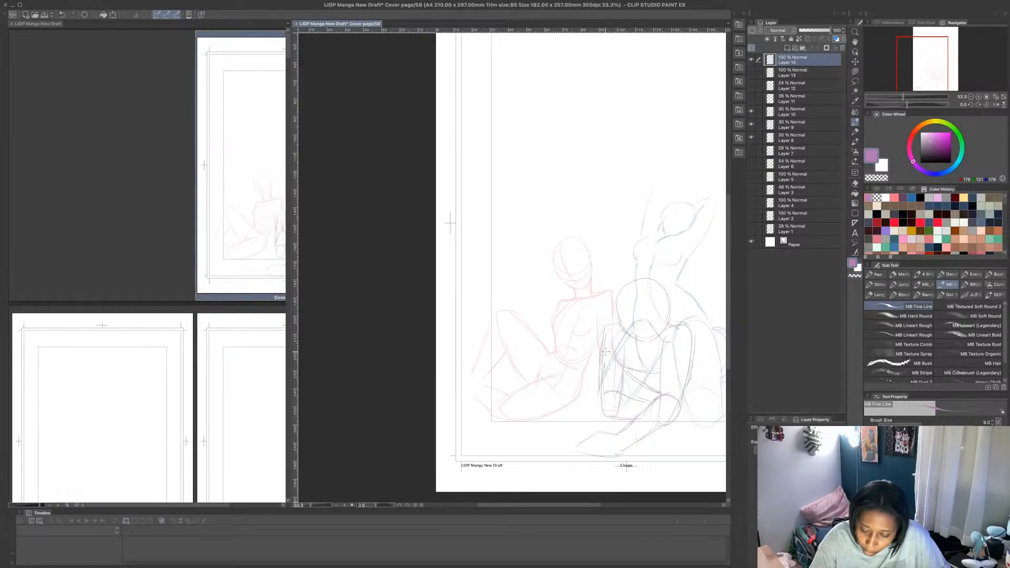
- Try a tall vertical gesture line rising between the seated figures, and undo its strokes
mouse_move(606, 352)
mouse_down()
mouse_move(606, 276)
mouse_move(602, 356)
mouse_move(602, 333)
mouse_up()
key(ctrl+z)
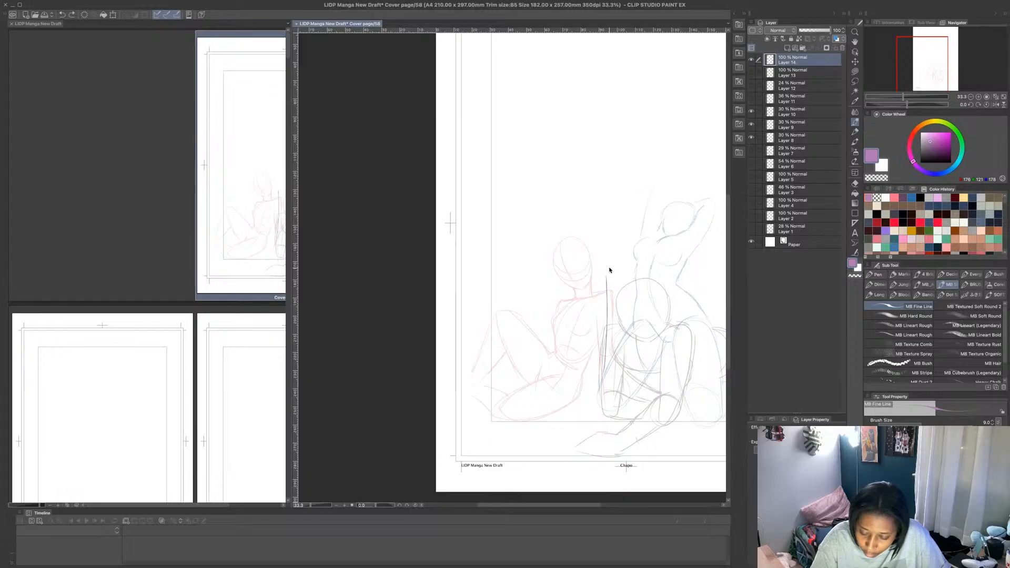
mouse_move(607, 274)
mouse_down()
mouse_move(607, 186)
mouse_move(609, 246)
mouse_up()
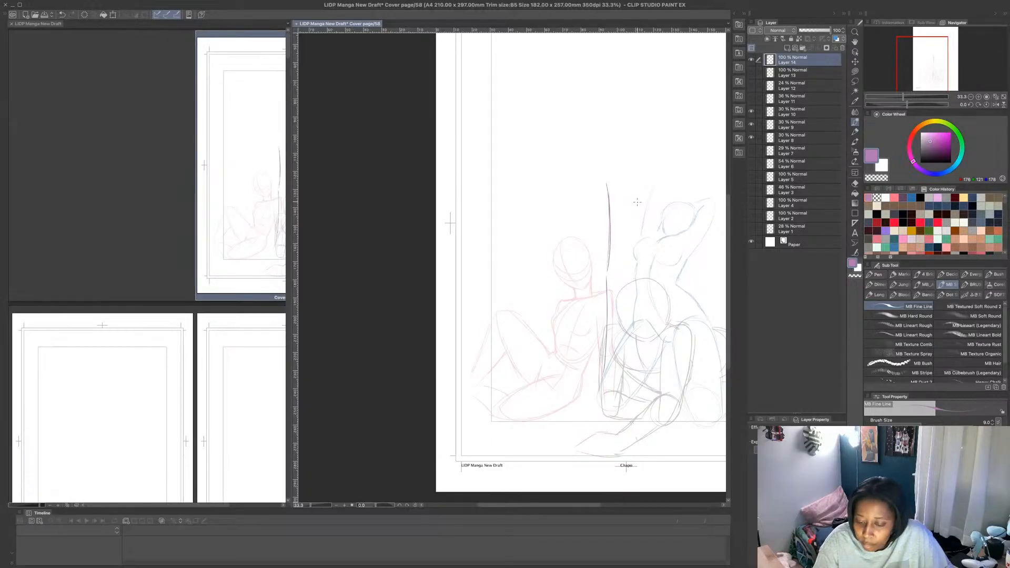
scroll(642, 210, down, 3)
scroll(686, 196, up, 3)
key(ctrl+z)
key(ctrl+z)
key(ctrl+z)
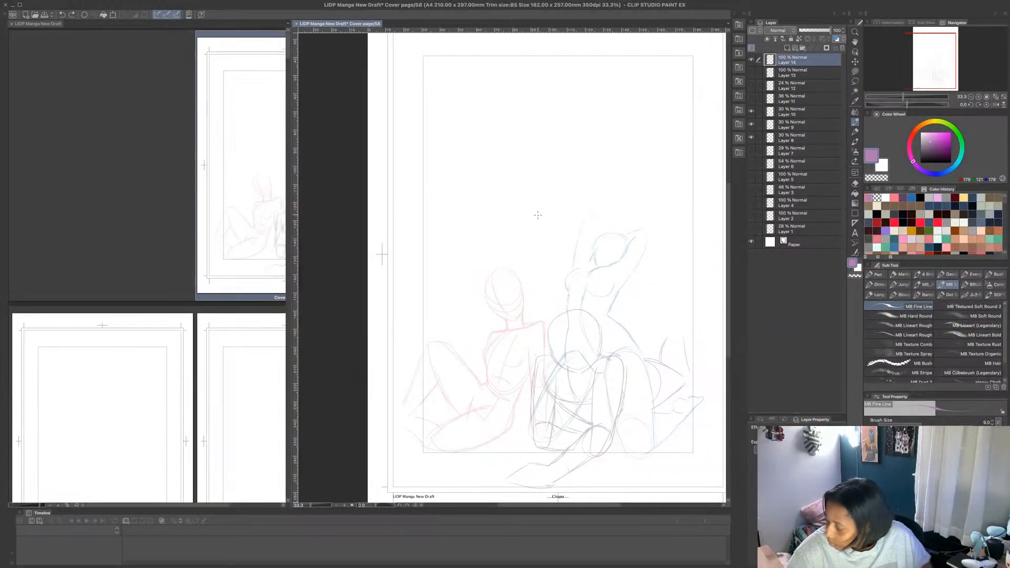
- Try curved back, belly and thigh lines for a figure bending forward above the seated figures, and undo the strokes
drag(496, 211, 584, 242)
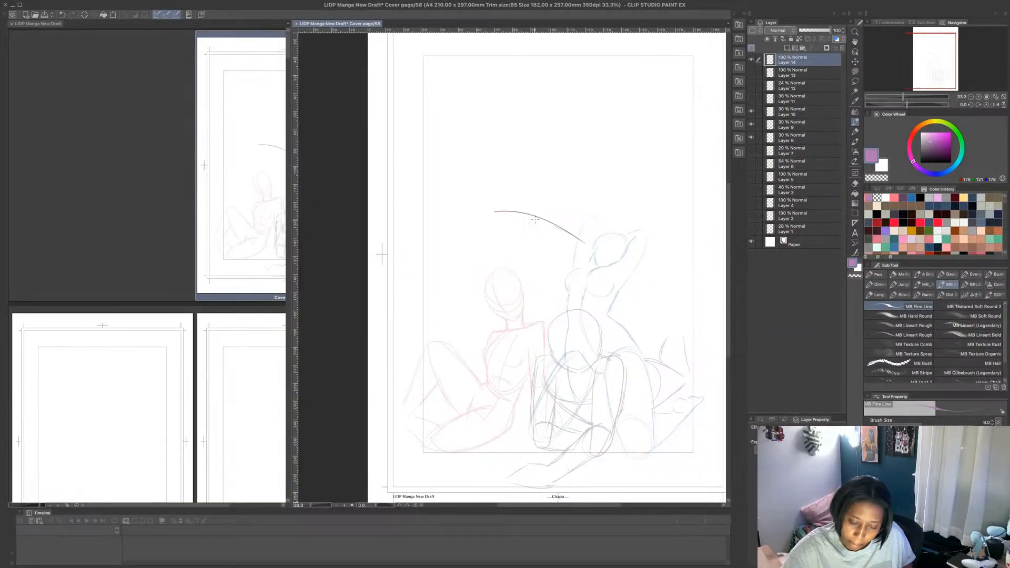
drag(491, 241, 542, 247)
drag(541, 230, 505, 210)
drag(529, 258, 597, 251)
mouse_move(609, 263)
mouse_down()
mouse_move(599, 324)
mouse_move(594, 278)
mouse_move(612, 273)
mouse_move(602, 359)
mouse_up()
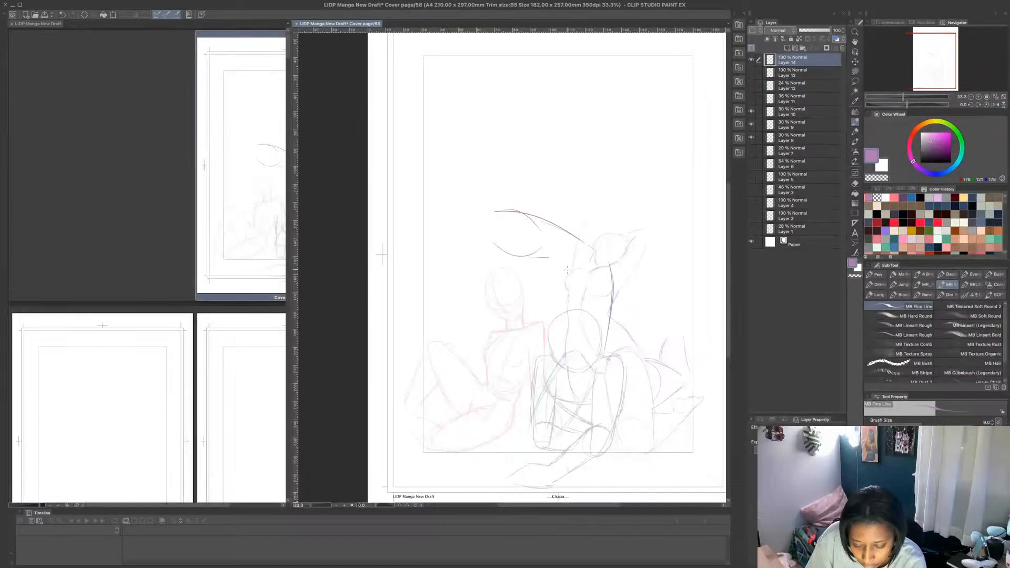
drag(552, 259, 569, 287)
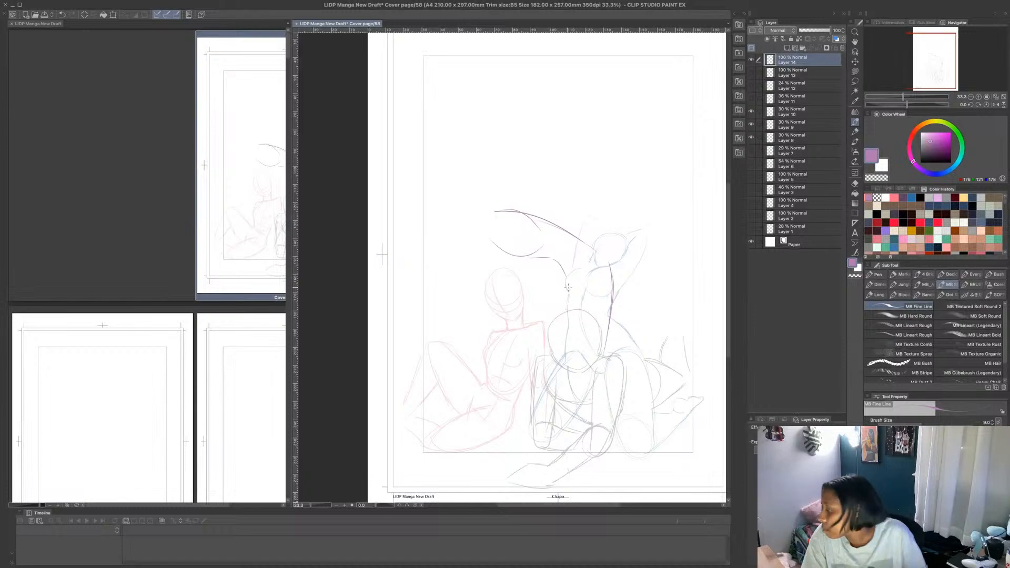
key(ctrl+z)
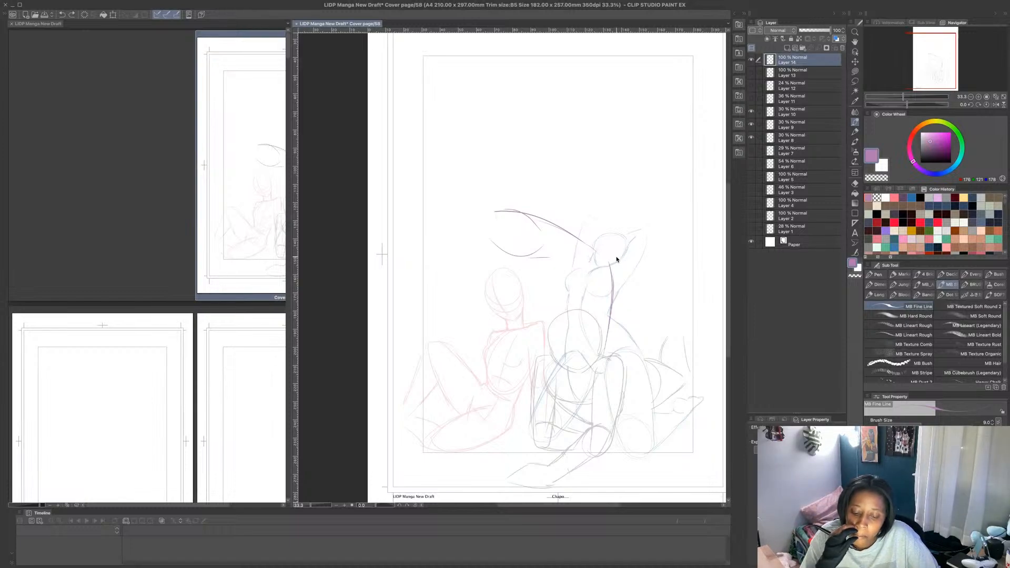
key(ctrl+z)
key(ctrl+z)
key(ctrl+z)
key(ctrl+z)
key(ctrl+z)
key(ctrl+z)
key(ctrl+z)
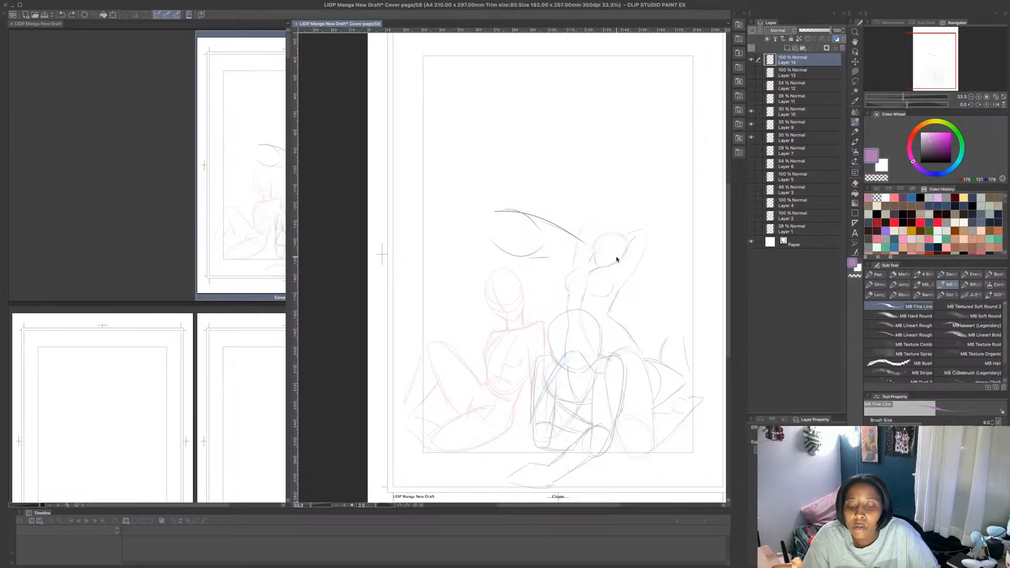
key(ctrl+z)
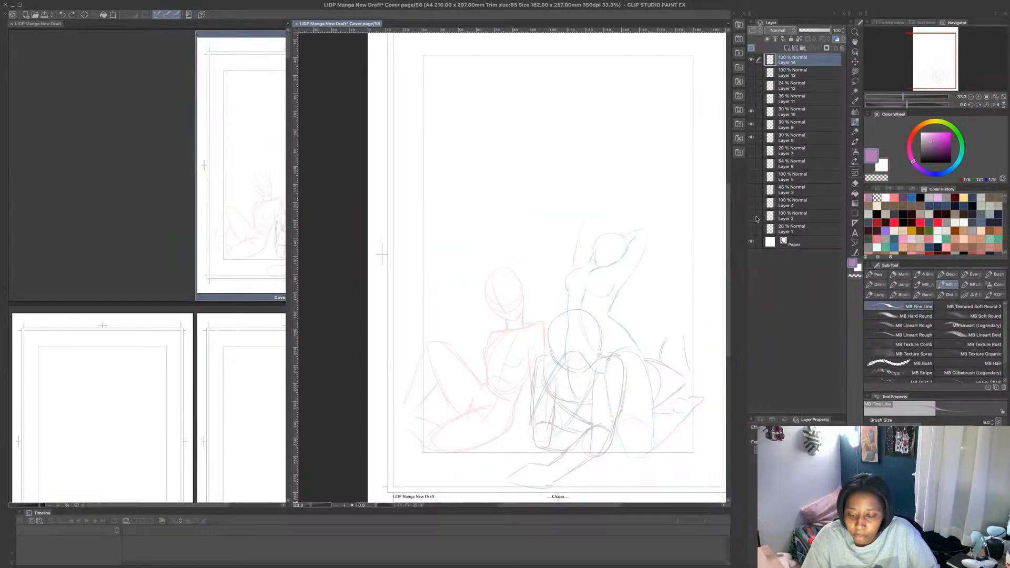
- Show and select Layer 2 with the blue bust sketch, briefly previewing other hidden layers and leaving them hidden
click(751, 215)
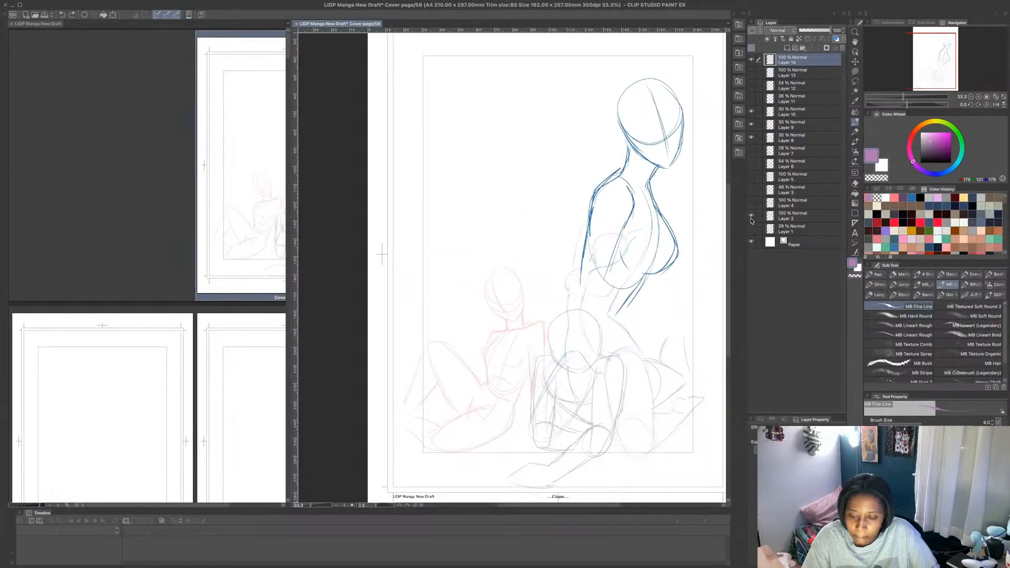
click(805, 217)
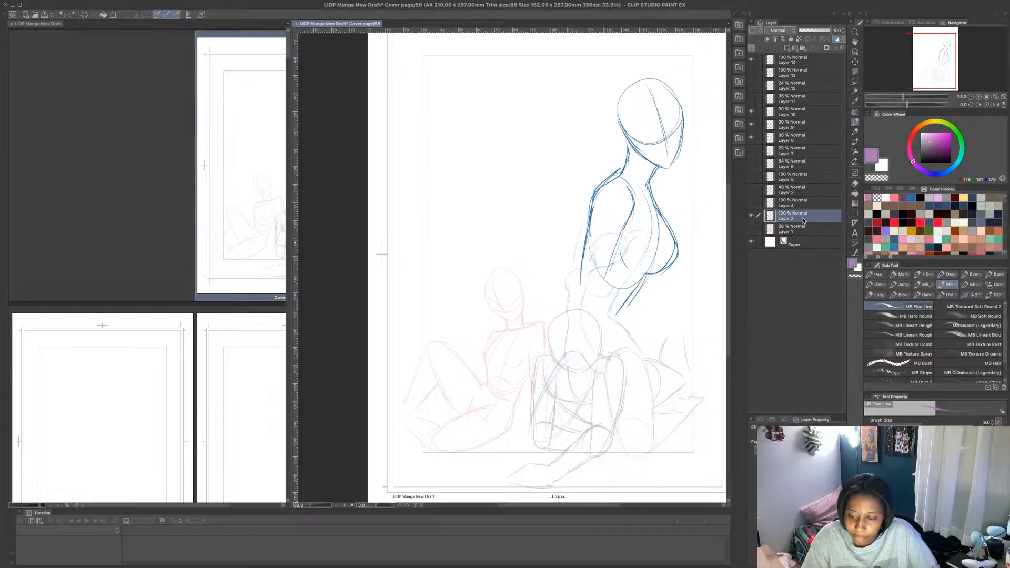
click(752, 230)
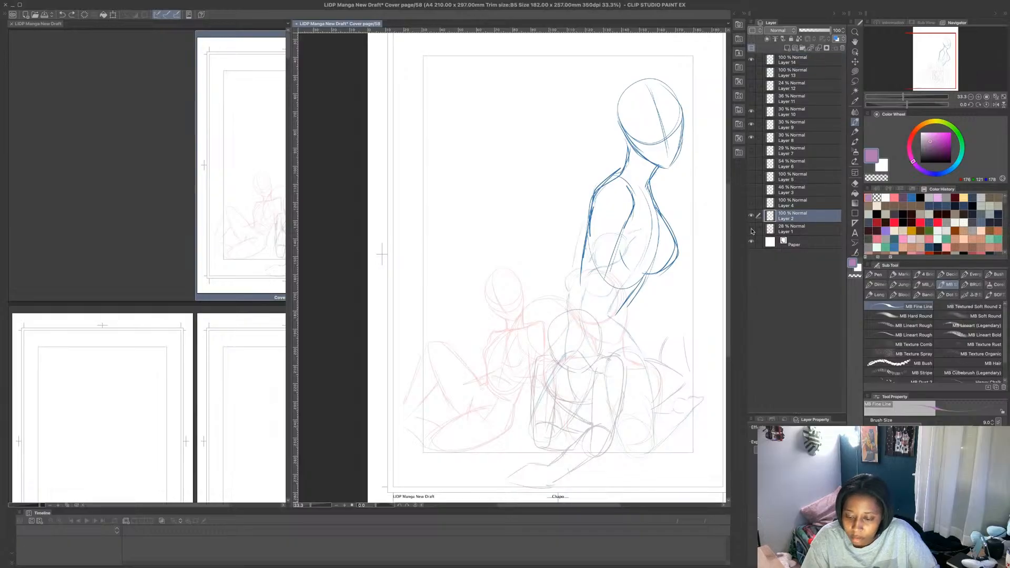
click(752, 230)
click(751, 203)
click(751, 204)
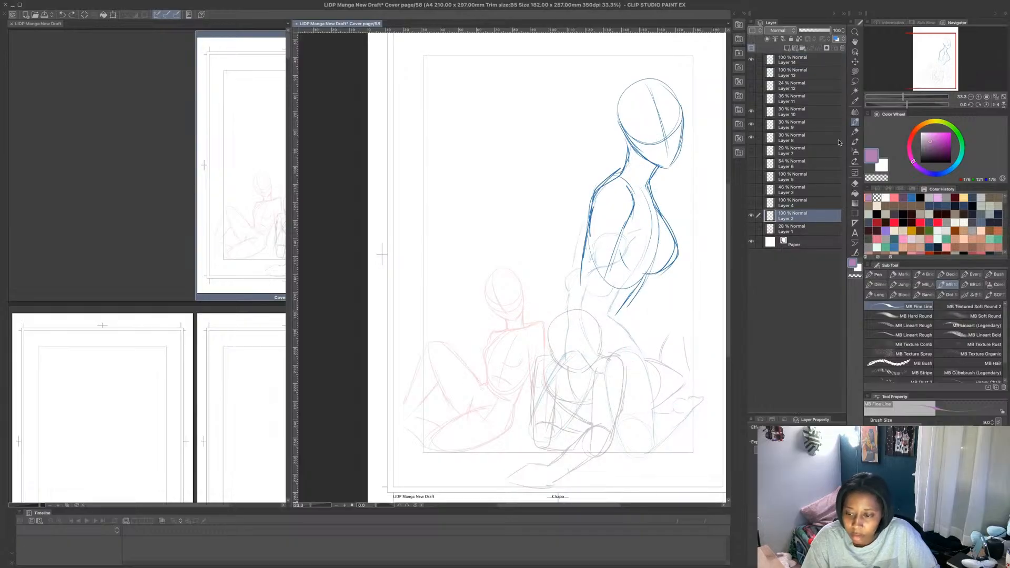
- Flip the blue bust on Layer 2 horizontally, tilt it counterclockwise and scale it down above the seated figures
key(ctrl+t)
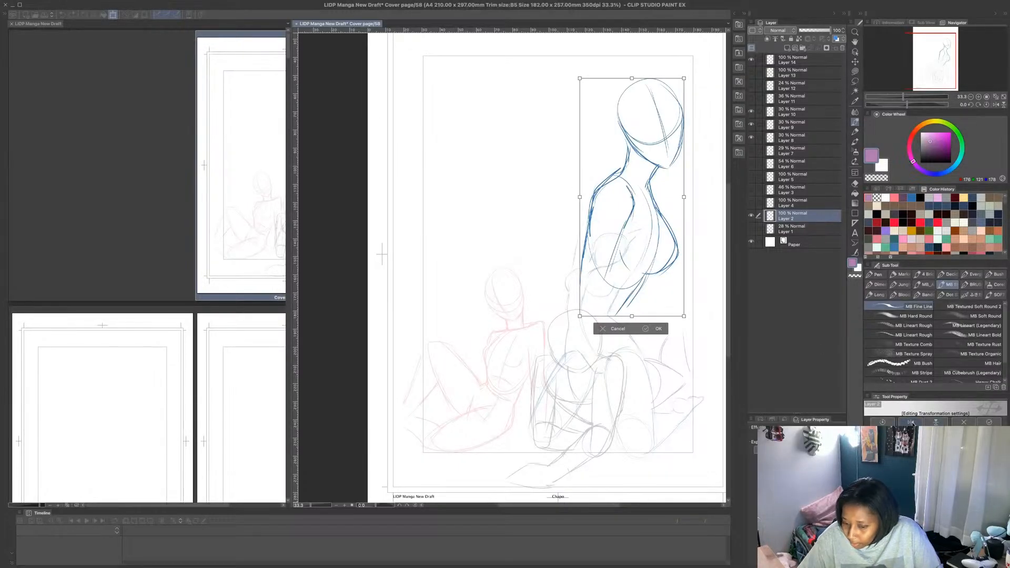
drag(666, 166, 552, 158)
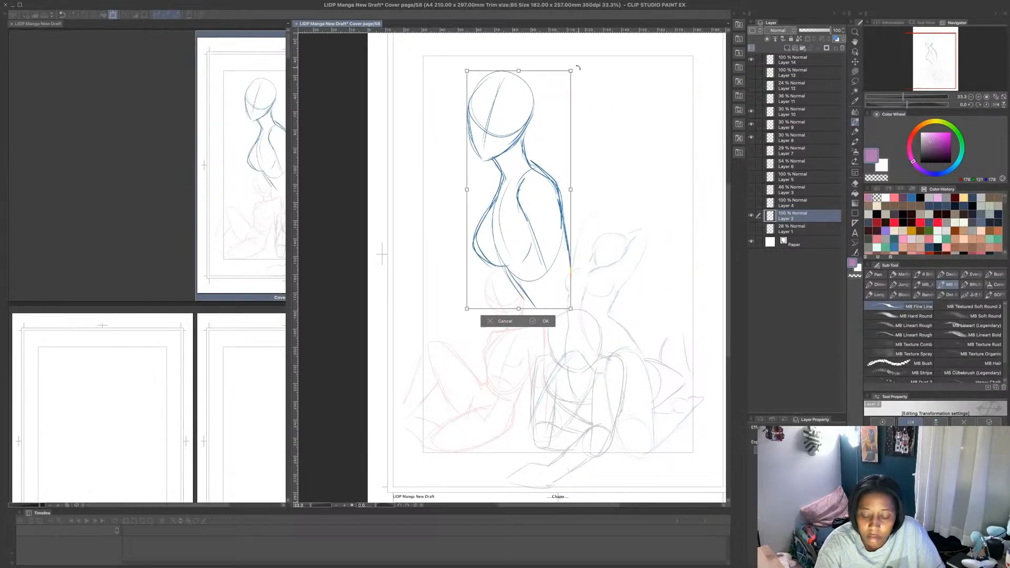
drag(578, 68, 528, 55)
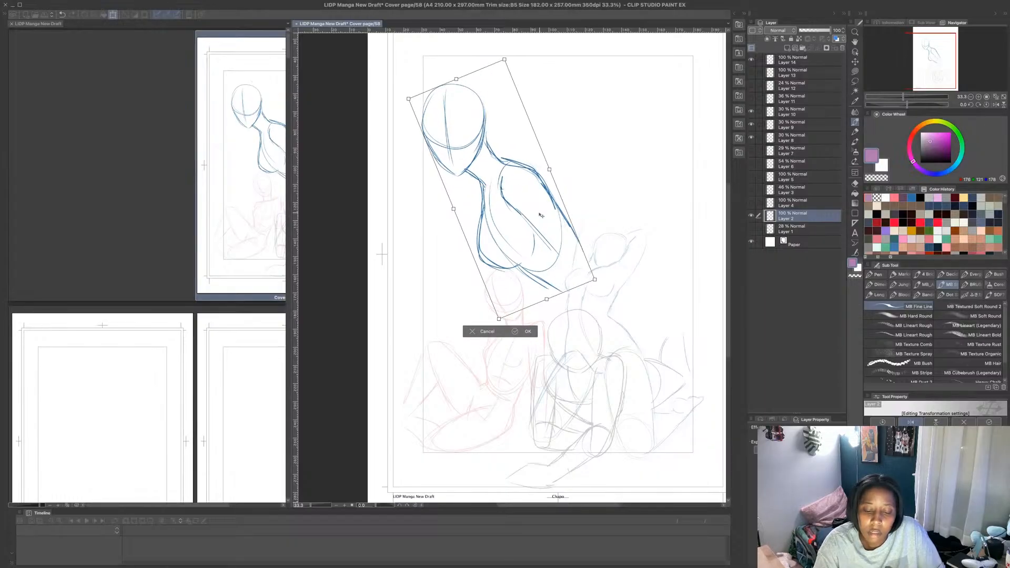
drag(541, 215, 540, 214)
drag(592, 278, 562, 240)
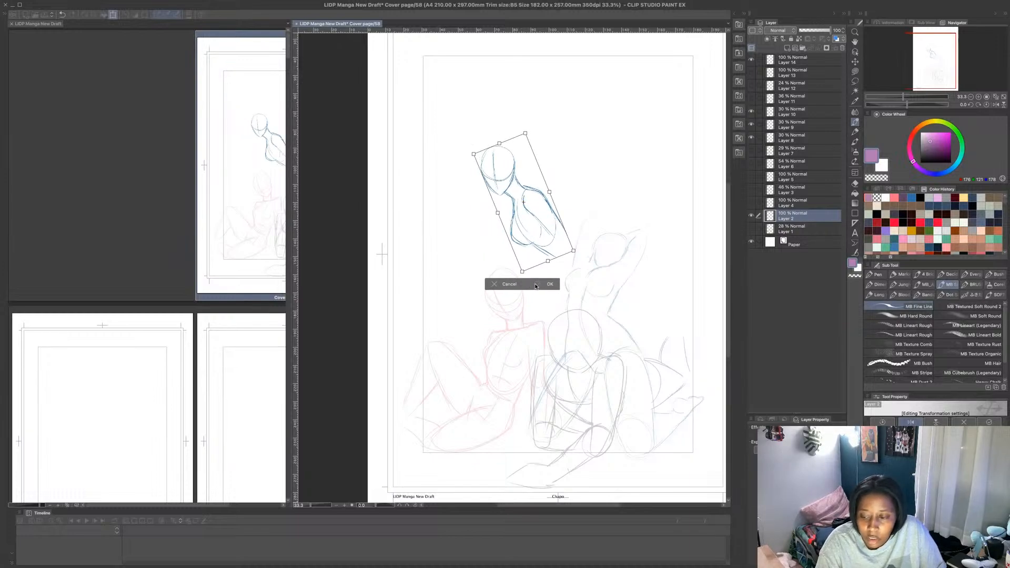
click(538, 286)
key(d)
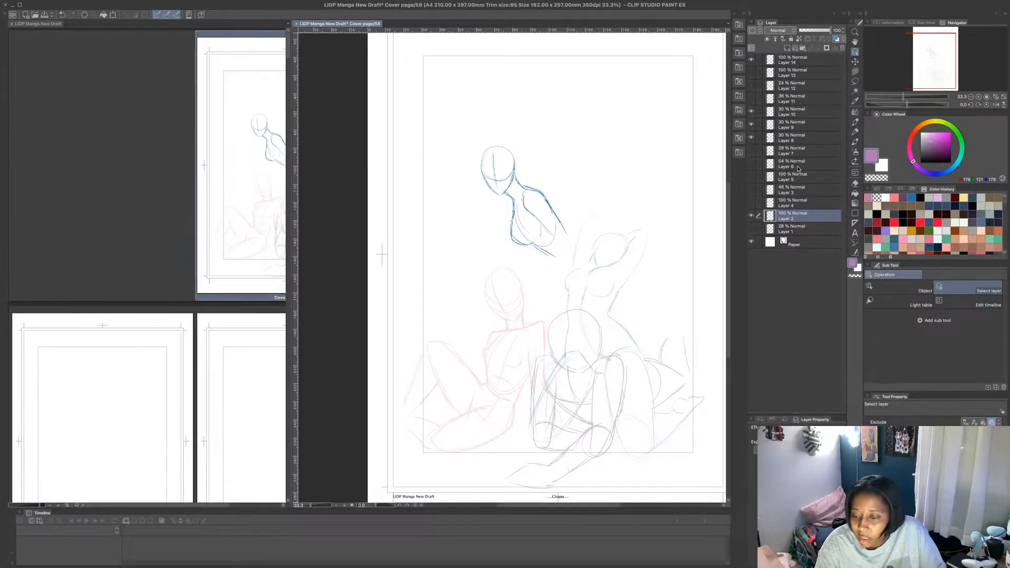
- Lower Layer 2's opacity to 38% and move the small bust sketch to the page's upper right corner
drag(827, 31, 811, 30)
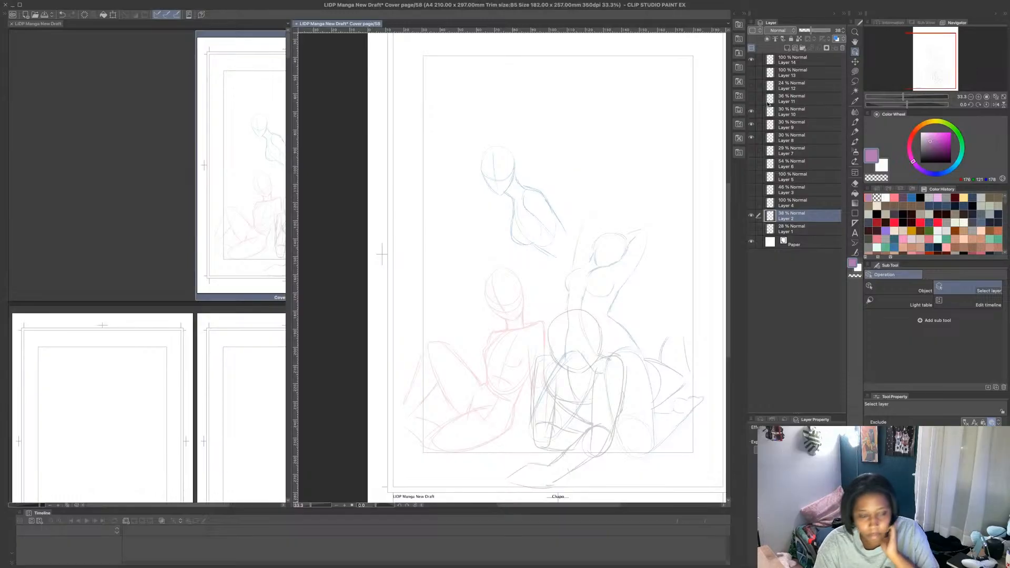
key(ctrl+t)
mouse_move(528, 212)
mouse_down()
mouse_move(661, 147)
mouse_move(643, 125)
mouse_up()
click(659, 194)
- On Layer 14, sketch the bending figure's front neck line, breast and belly with MB Fine Line, undoing the trial back strokes
click(801, 59)
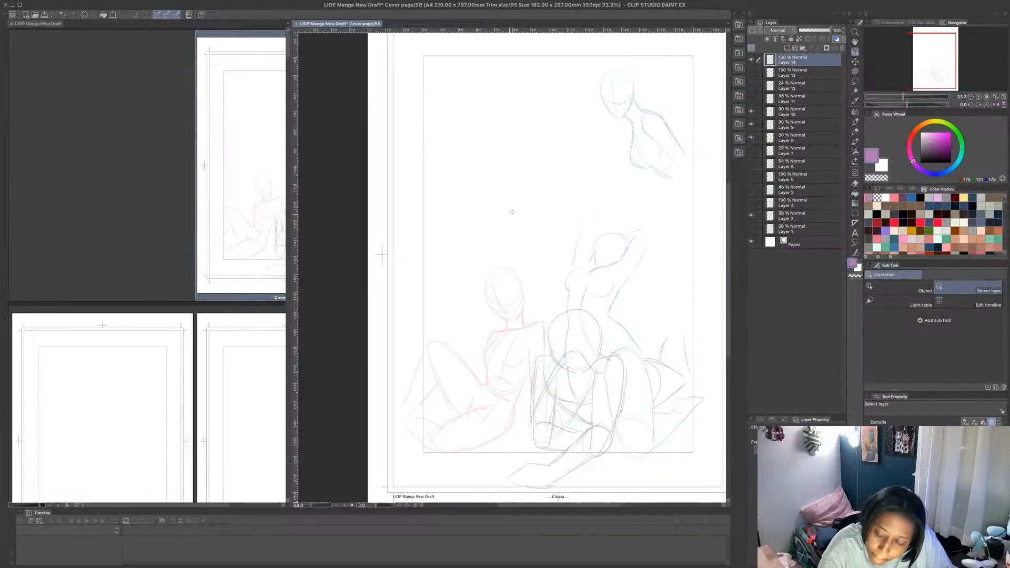
click(855, 122)
mouse_move(502, 222)
mouse_down()
mouse_move(513, 258)
mouse_move(542, 260)
mouse_move(543, 234)
mouse_move(527, 218)
mouse_move(554, 257)
mouse_move(579, 269)
mouse_up()
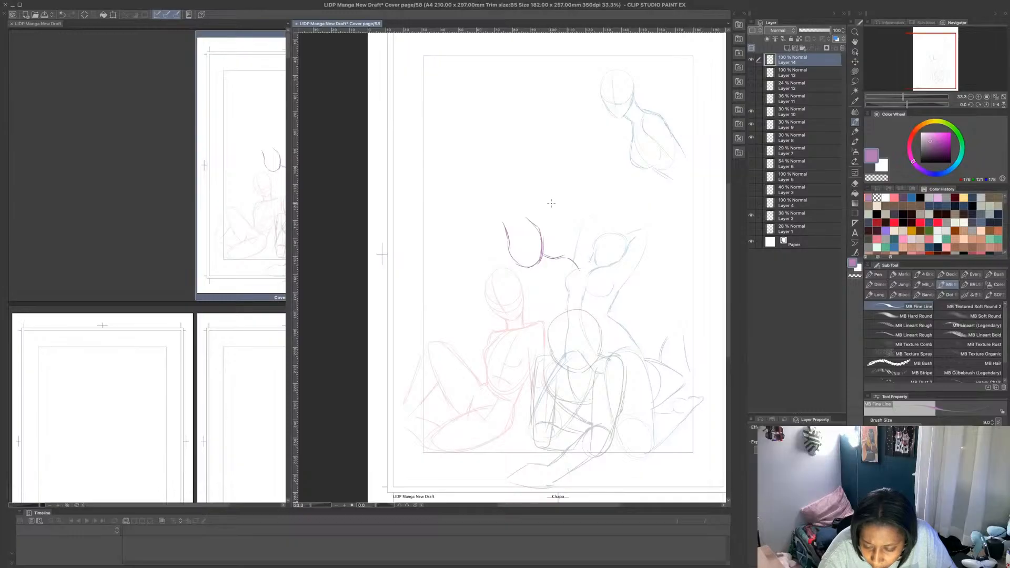
drag(545, 200, 593, 253)
drag(572, 221, 598, 256)
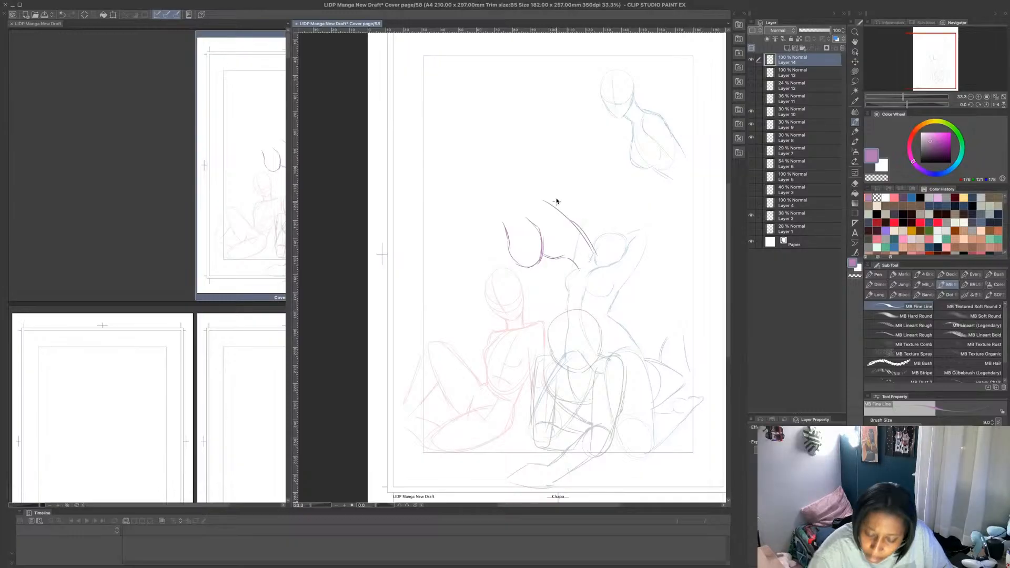
key(super+z)
key(super+z)
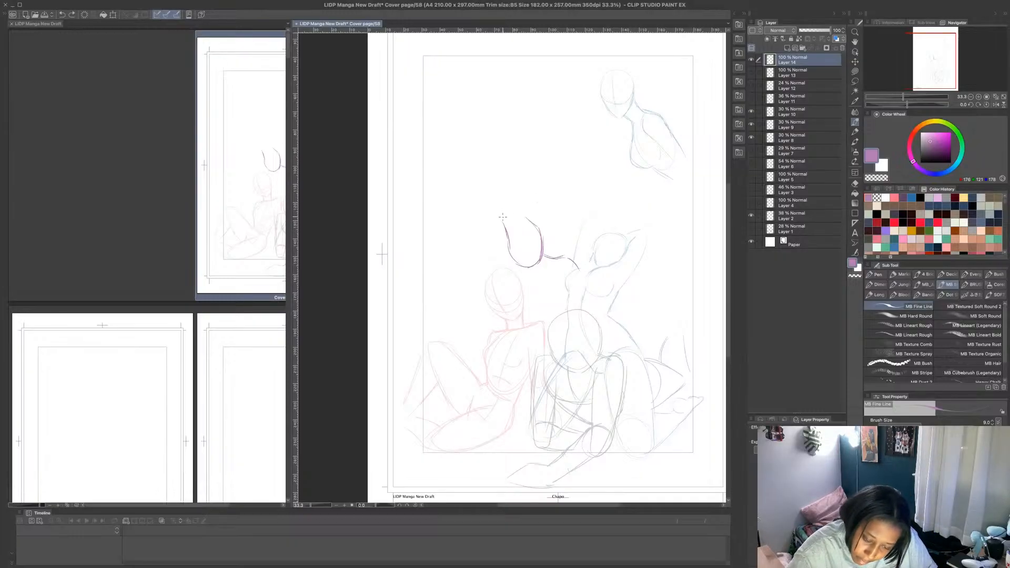
drag(502, 216, 488, 185)
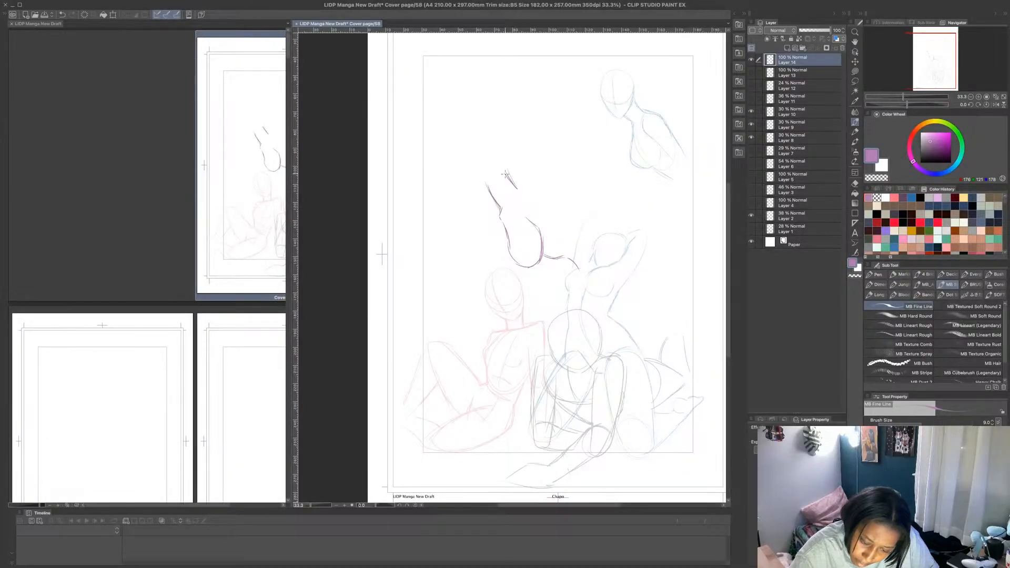
- Try the back of the neck and a long arched back line running toward the hips, and undo the strokes
mouse_move(503, 176)
mouse_down()
mouse_move(543, 191)
mouse_move(598, 239)
mouse_up()
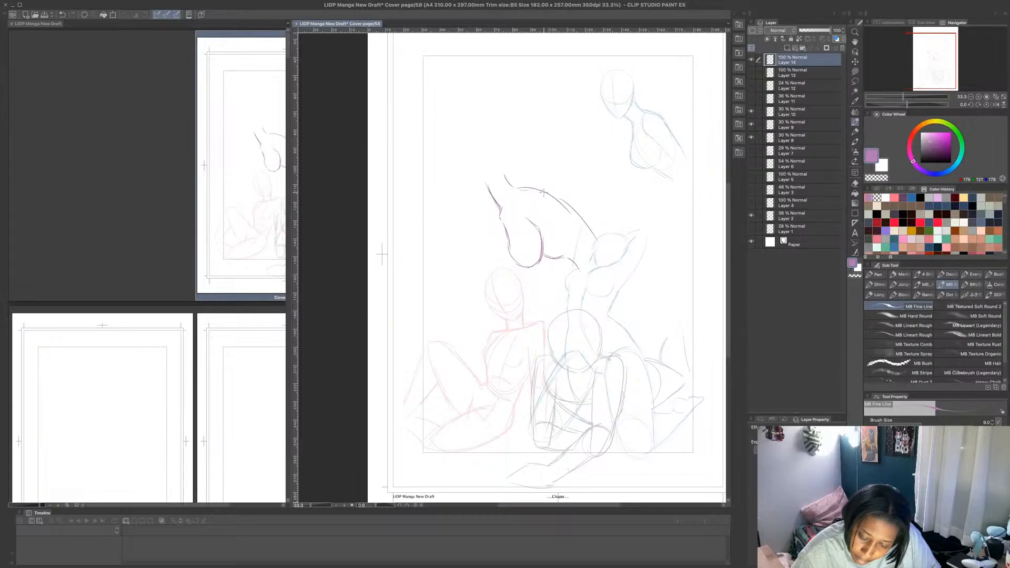
drag(545, 192, 599, 247)
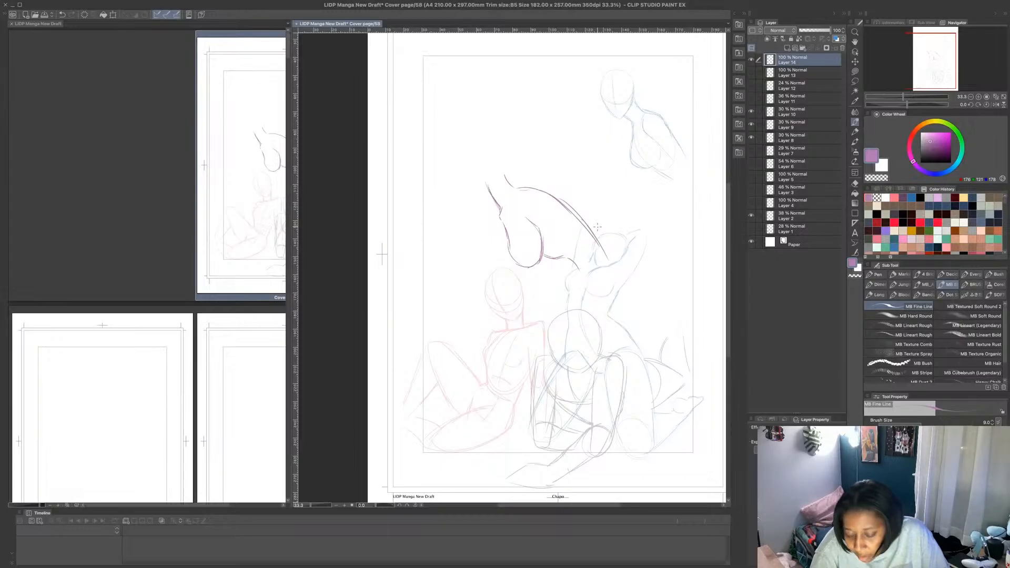
key(ctrl+z)
key(ctrl+z)
key(ctrl+z)
key(ctrl+z)
key(ctrl+z)
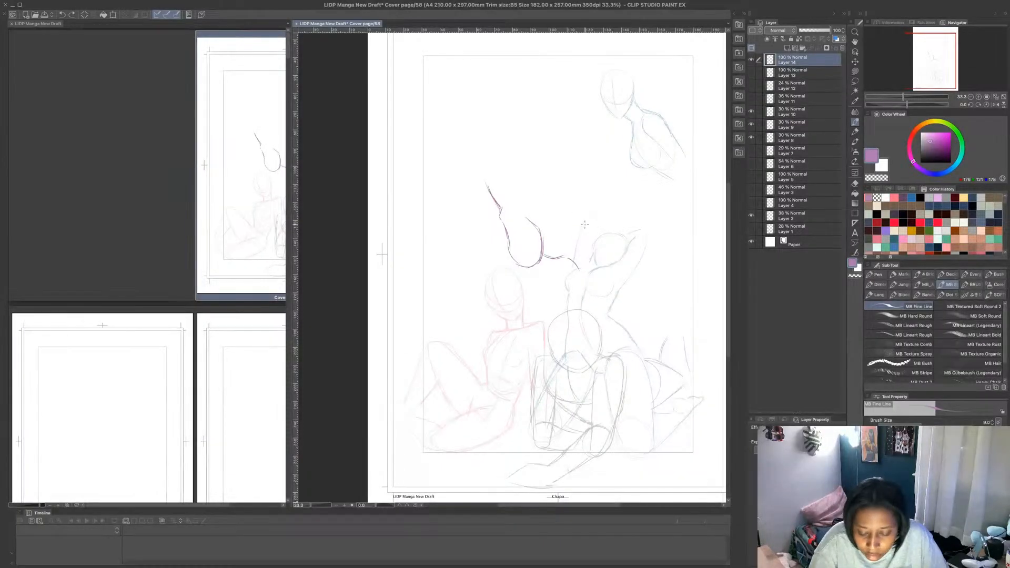
- Add a ribcage oval, draw the arched back down to the buttocks, and sketch the pelvis curve and thigh down to the knee
mouse_move(568, 259)
mouse_down()
mouse_move(570, 211)
mouse_move(509, 191)
mouse_move(579, 250)
mouse_up()
mouse_move(505, 225)
mouse_down()
mouse_move(542, 260)
mouse_move(563, 257)
mouse_up()
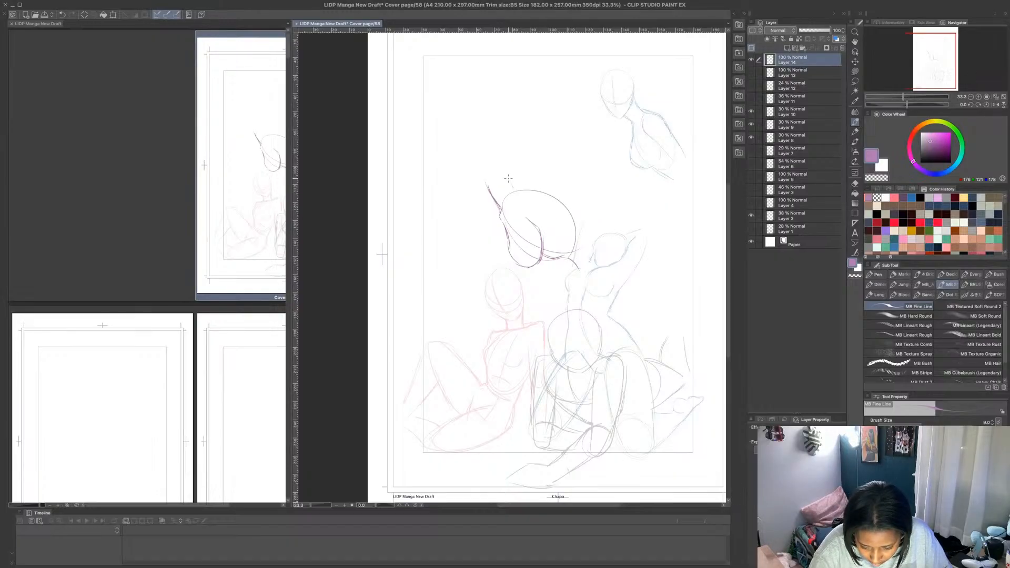
mouse_move(510, 182)
mouse_down()
mouse_move(574, 214)
mouse_move(599, 245)
mouse_move(572, 274)
mouse_move(605, 269)
mouse_move(616, 284)
mouse_move(592, 308)
mouse_move(605, 256)
mouse_move(616, 284)
mouse_up()
mouse_move(599, 245)
mouse_down()
mouse_move(620, 271)
mouse_move(604, 389)
mouse_up()
mouse_move(621, 312)
mouse_down()
mouse_move(596, 391)
mouse_move(575, 303)
mouse_move(587, 389)
mouse_move(619, 309)
mouse_up()
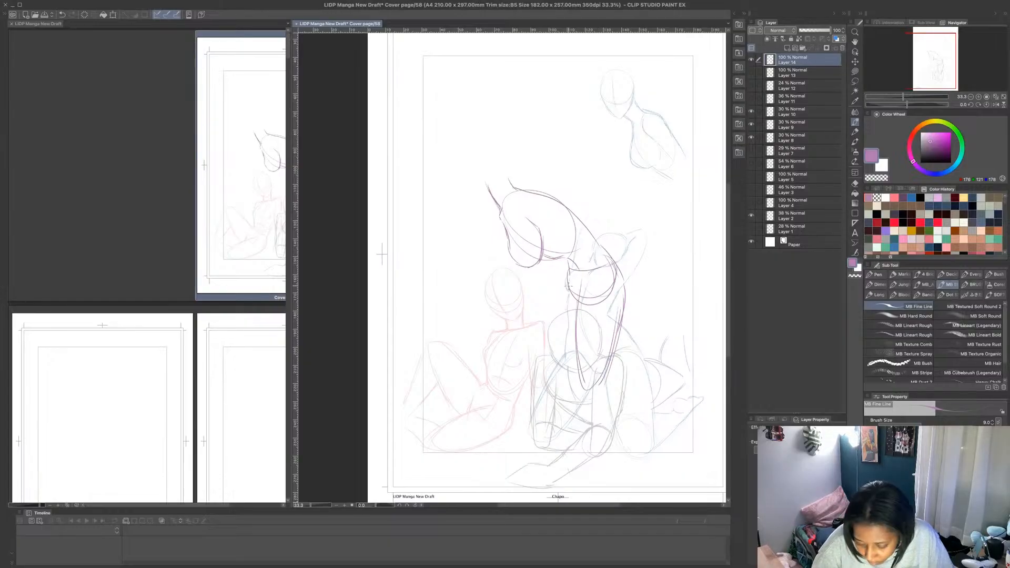
- Sketch the standing leg's front thigh line, knee, lower leg and foot, reaching below the page's bottom frame
mouse_move(567, 287)
mouse_down()
mouse_move(589, 397)
mouse_move(581, 465)
mouse_up()
drag(600, 372, 587, 483)
mouse_move(598, 421)
mouse_down()
mouse_move(590, 468)
mouse_move(583, 448)
mouse_up()
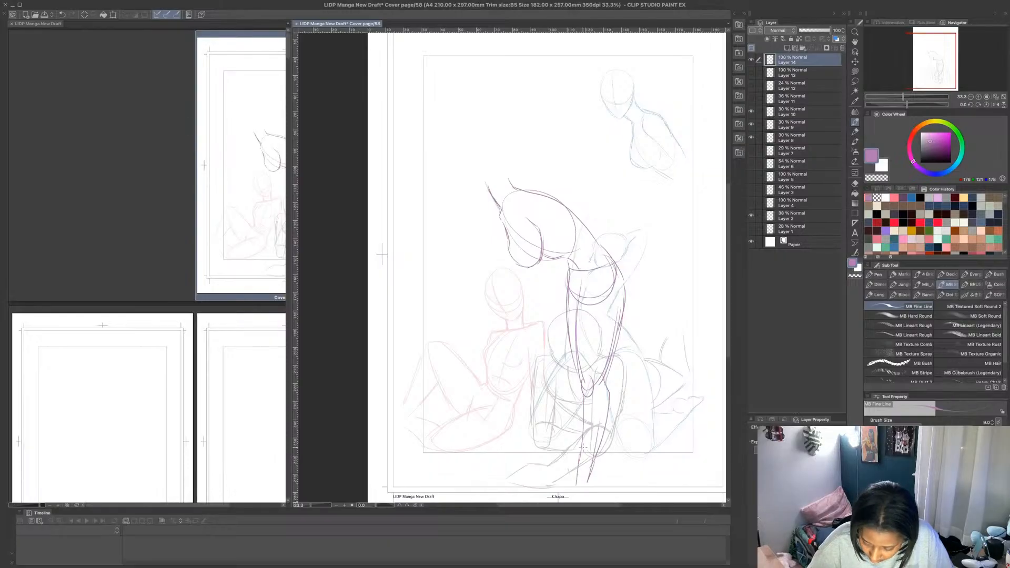
scroll(722, 276, down, 3)
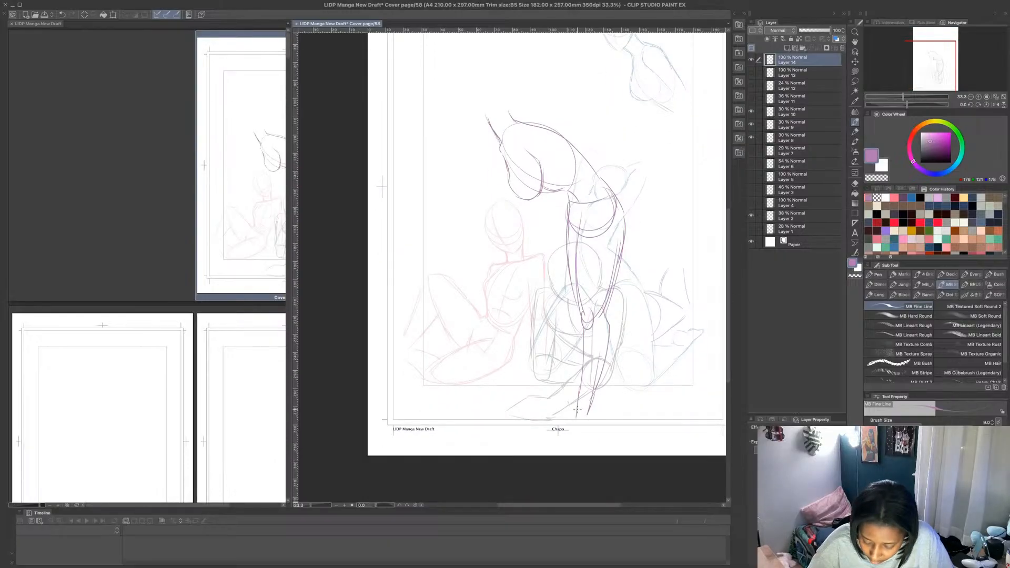
mouse_move(555, 424)
mouse_down()
mouse_move(589, 433)
mouse_move(589, 409)
mouse_up()
drag(575, 306, 579, 380)
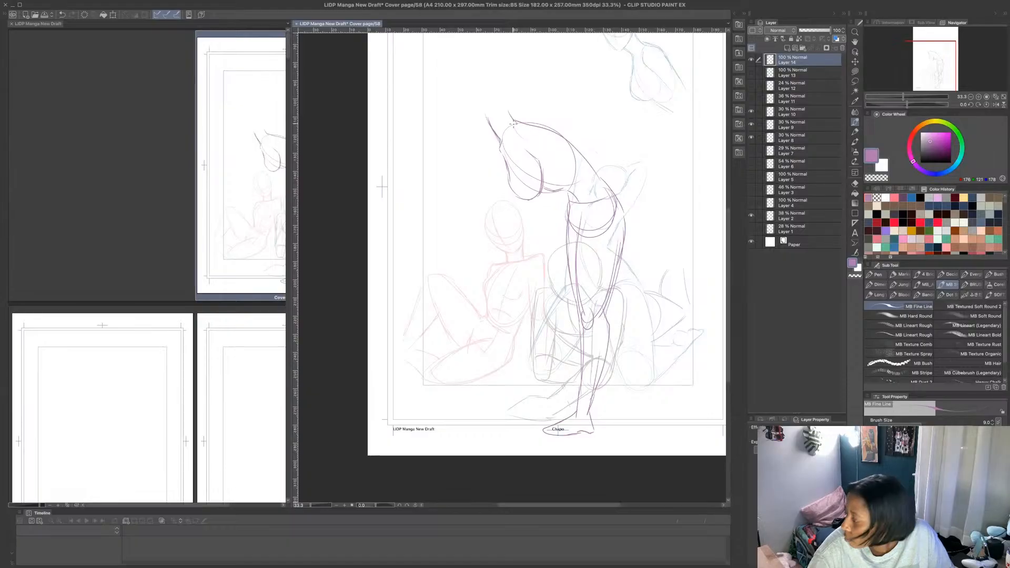
- Sketch the shoulder circle and the upper arm extending back along the torso, undoing the trial forearm strokes
mouse_move(516, 120)
mouse_down()
mouse_move(522, 132)
mouse_move(515, 127)
mouse_move(570, 125)
mouse_move(595, 135)
mouse_move(589, 149)
mouse_move(592, 130)
mouse_move(606, 203)
mouse_up()
mouse_move(588, 146)
mouse_down()
mouse_move(580, 164)
mouse_move(599, 205)
mouse_move(593, 195)
mouse_up()
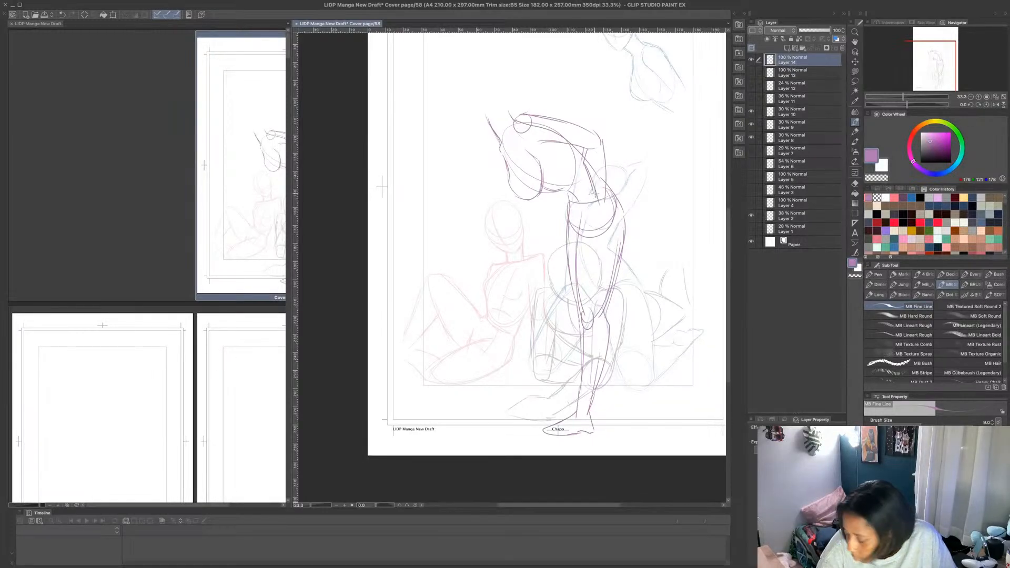
drag(584, 155, 595, 197)
key(super+z)
key(super+z)
key(super+z)
key(super+z)
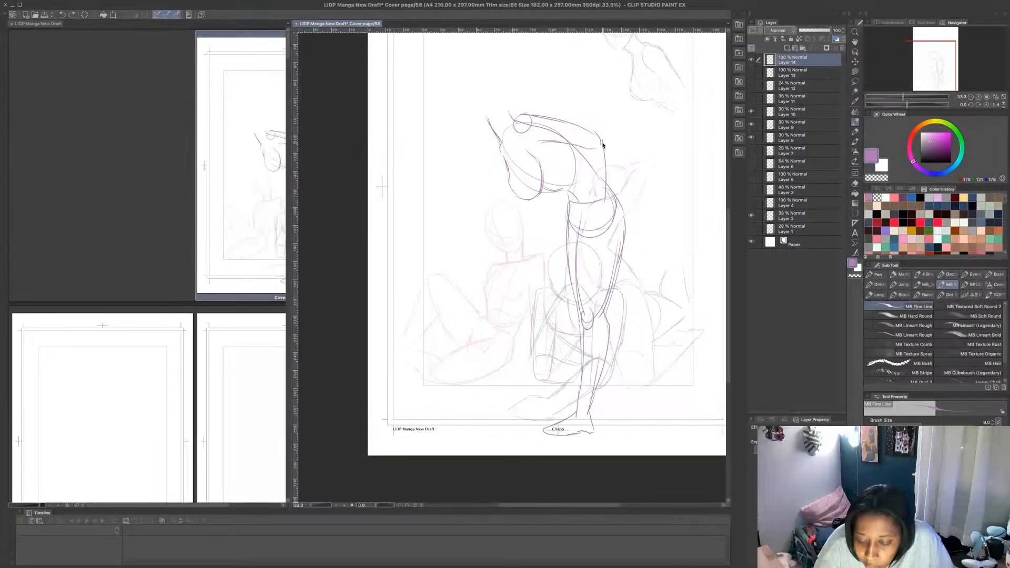
key(super+z)
- Try a forearm bent down from the elbow with a hand resting at the hip, and undo the strokes back to the upper arm
drag(602, 143, 590, 198)
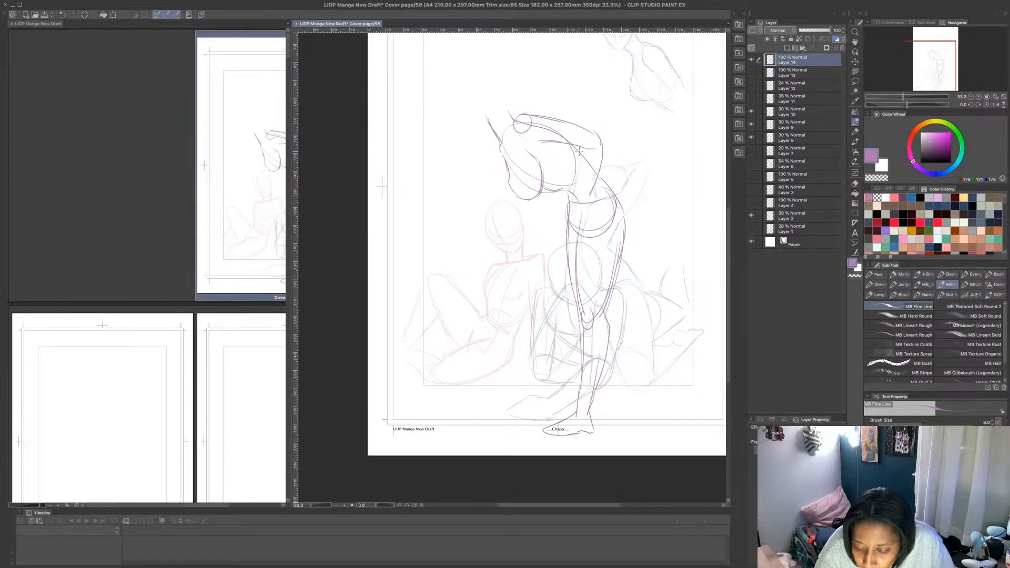
drag(581, 148, 577, 196)
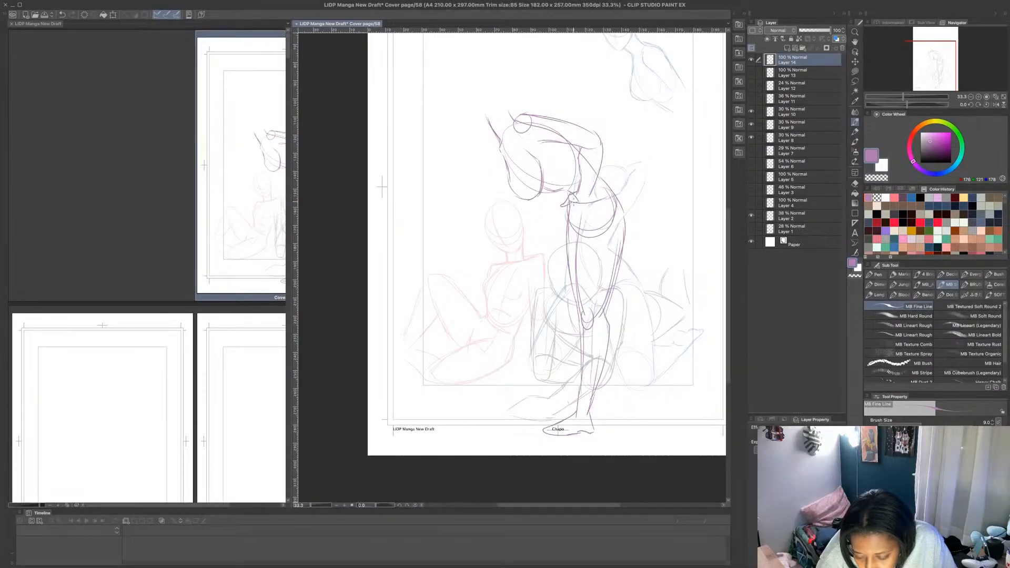
key(super+z)
key(super+z)
key(super+z)
key(super+z)
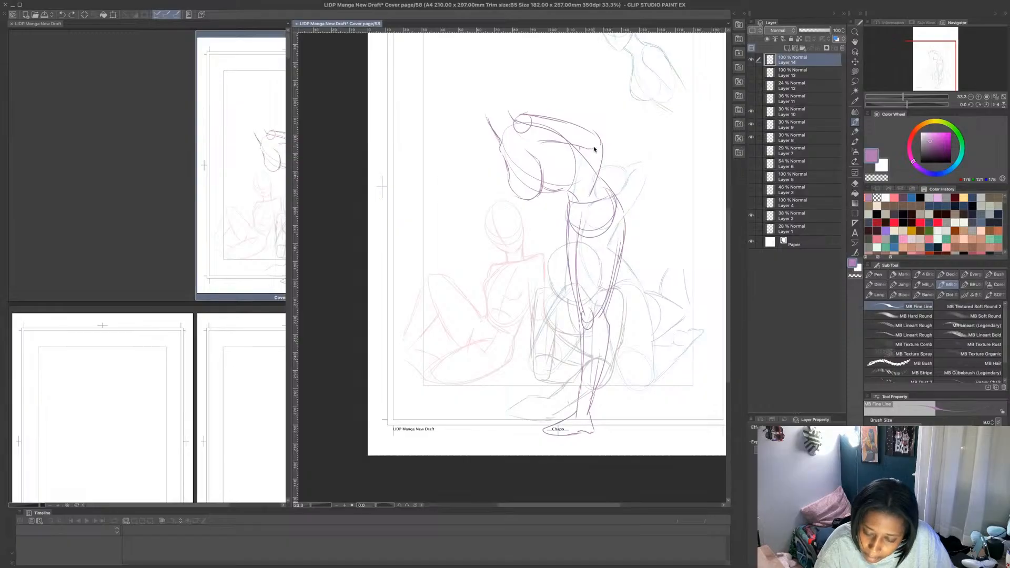
key(super+z)
key(super+z)
key(super+z)
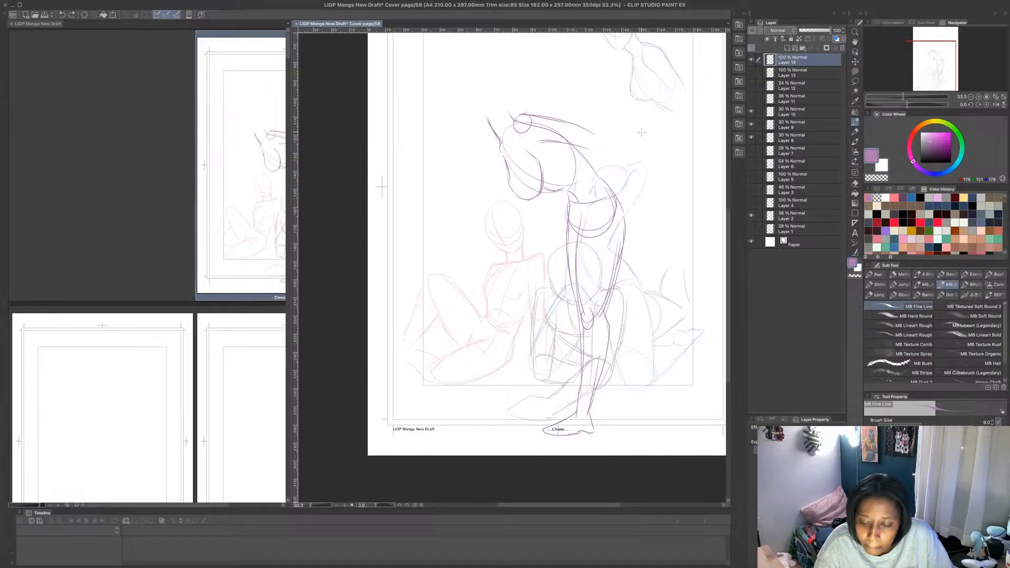
- Redraw the standing figure's upper arm extending back to the elbow, with the forearm bent down and the hand resting on the hip
drag(532, 121, 602, 109)
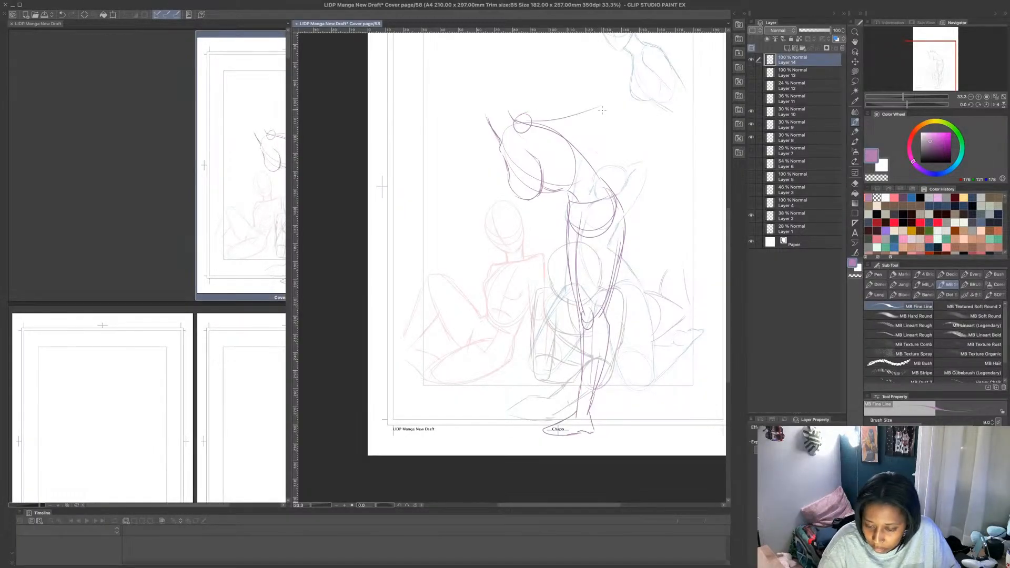
drag(521, 115, 586, 104)
mouse_move(533, 134)
mouse_down()
mouse_move(599, 120)
mouse_move(580, 123)
mouse_move(590, 170)
mouse_up()
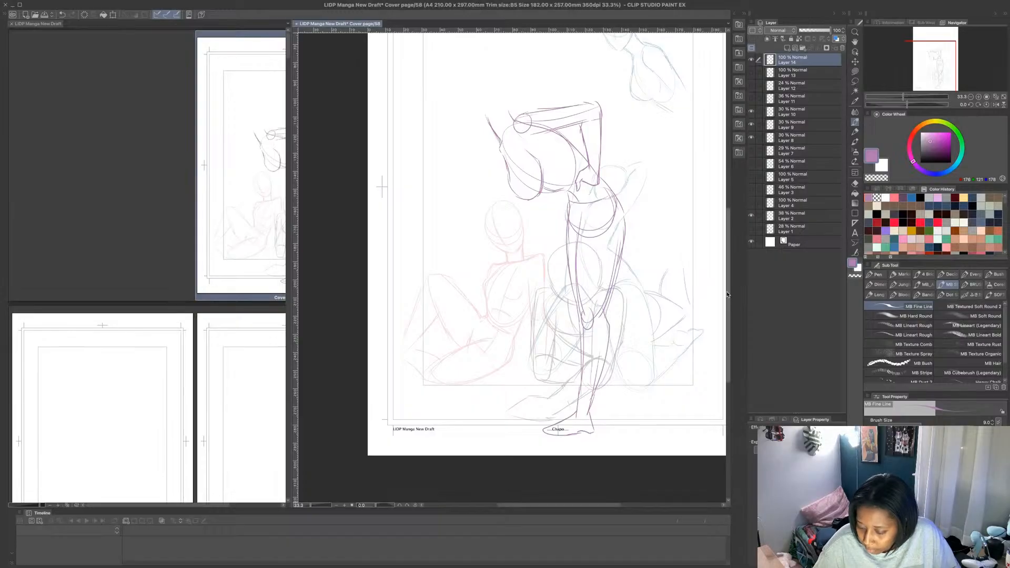
- Extend the bending figure's neck line upward and sketch an oval head on it
scroll(548, 188, up, 2)
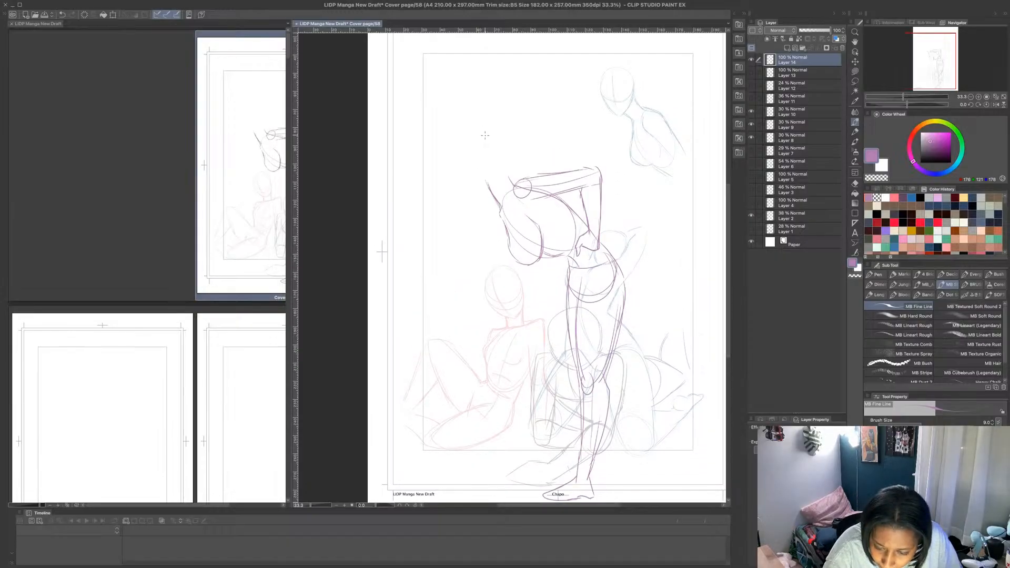
drag(488, 178, 477, 154)
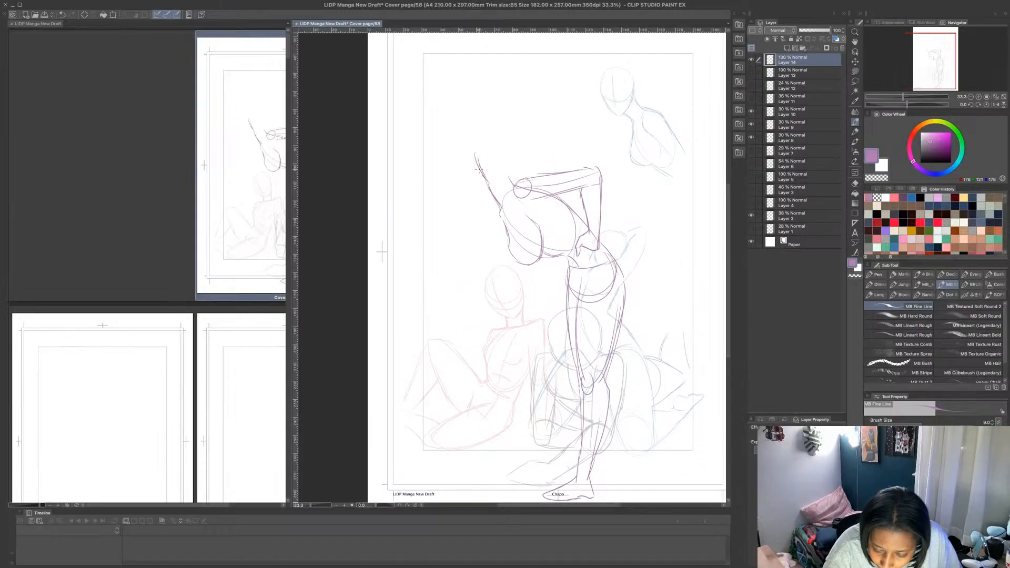
mouse_move(475, 153)
mouse_down()
mouse_move(501, 190)
mouse_move(515, 165)
mouse_move(504, 186)
mouse_move(474, 143)
mouse_move(497, 125)
mouse_move(511, 137)
mouse_move(513, 171)
mouse_move(479, 139)
mouse_up()
- Lasso the bending figure's head, adjust it with a transform, apply it and clear the selection
key(m)
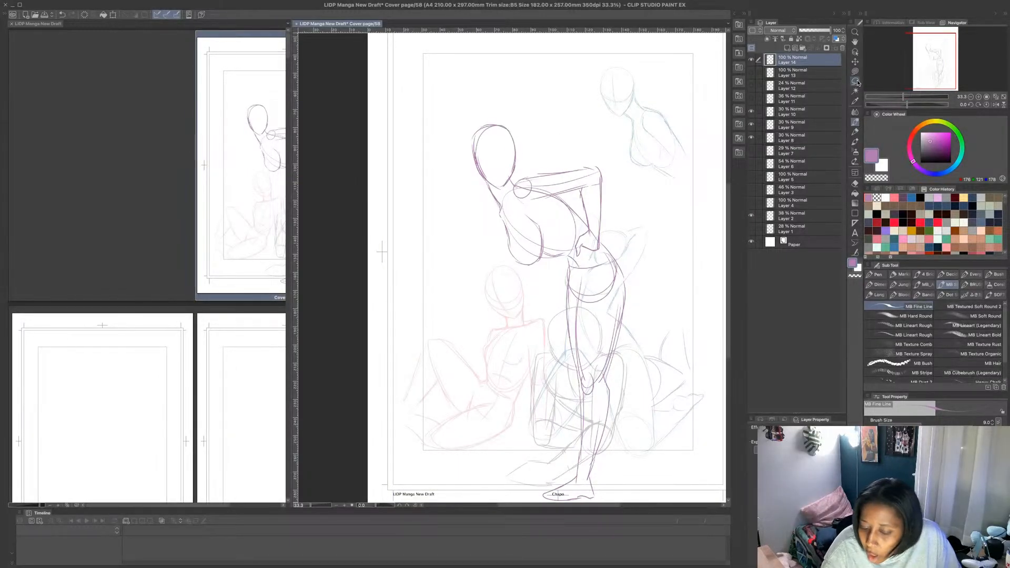
mouse_move(516, 173)
mouse_down()
mouse_move(482, 180)
mouse_move(464, 148)
mouse_move(503, 110)
mouse_move(517, 174)
mouse_up()
key(ctrl+t)
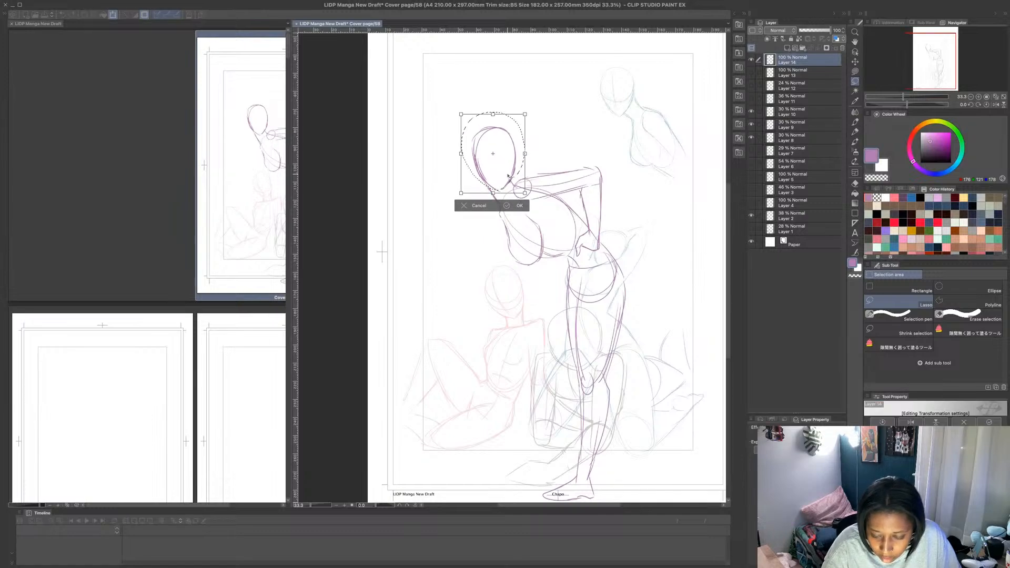
click(509, 206)
key(ctrl+d)
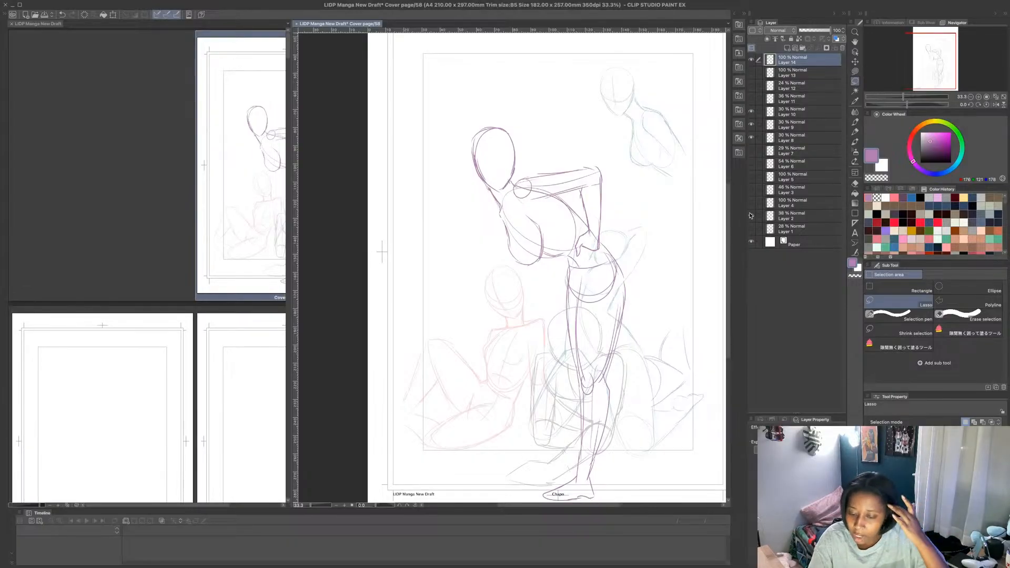
- Scale the whole bending figure down proportionally and try it out on both sides of the seated group
scroll(632, 280, down, 4)
scroll(632, 281, up, 2)
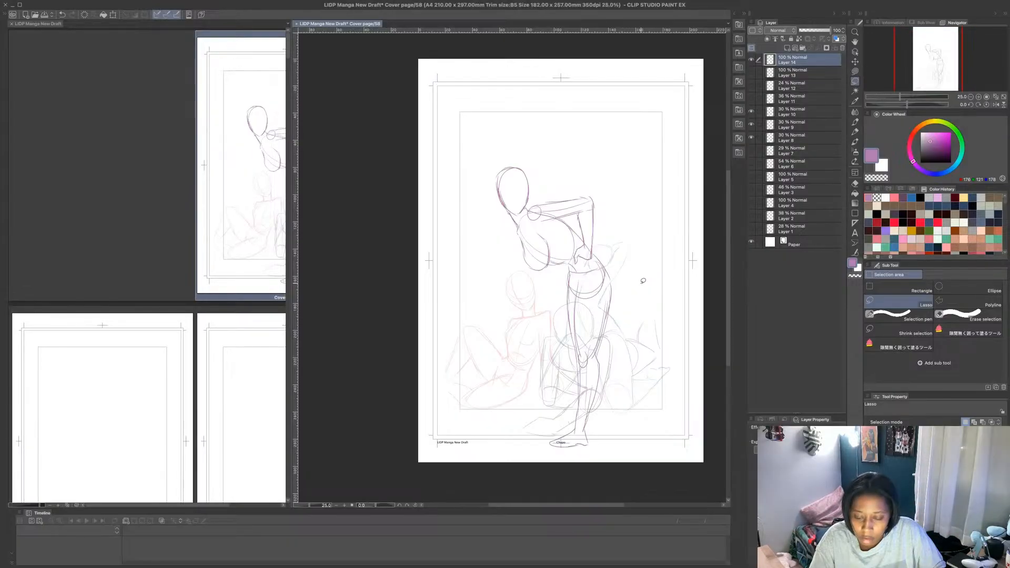
click(114, 15)
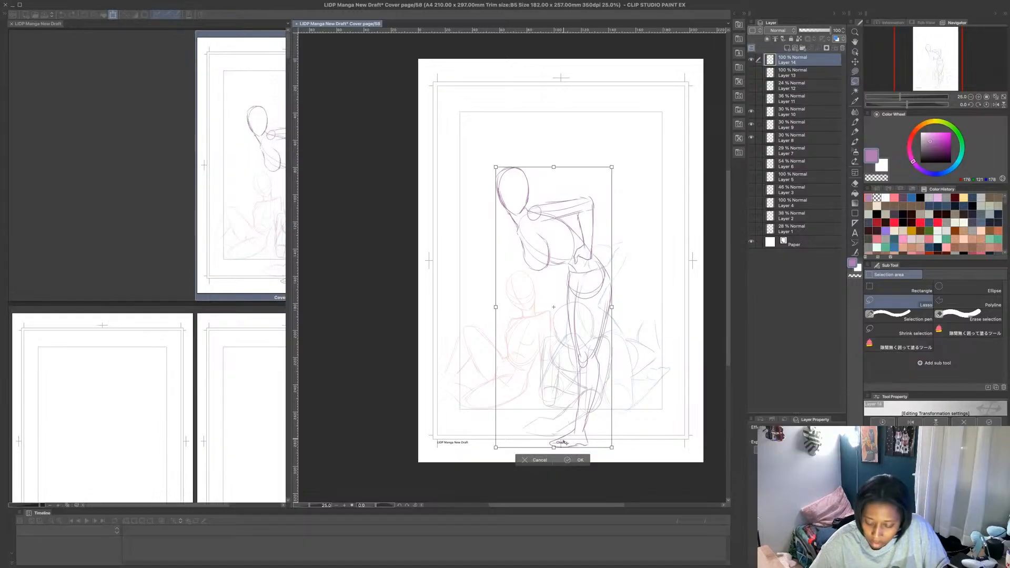
drag(555, 446, 555, 373)
drag(587, 309, 649, 304)
drag(613, 373, 614, 367)
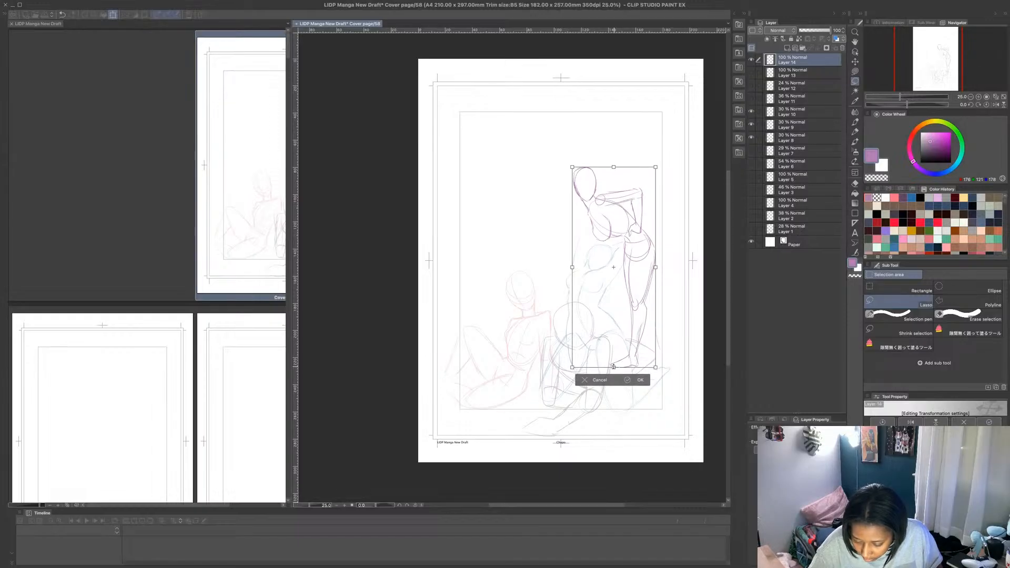
drag(614, 368, 614, 365)
drag(634, 327, 544, 339)
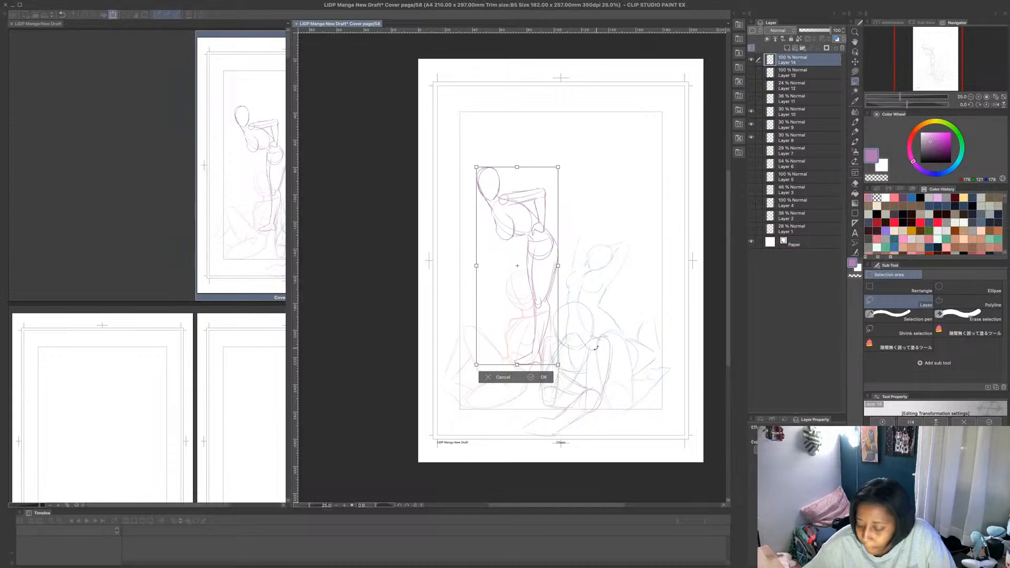
- Test the figure mirrored on the page's right side, shrink it further, flip it back and place it behind the left seated figure
click(911, 422)
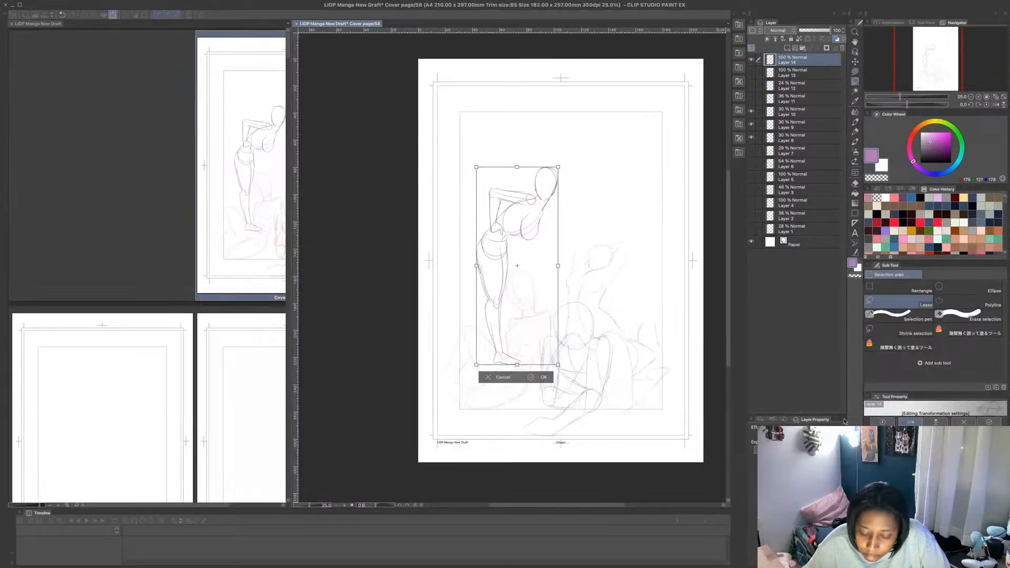
drag(516, 353, 637, 335)
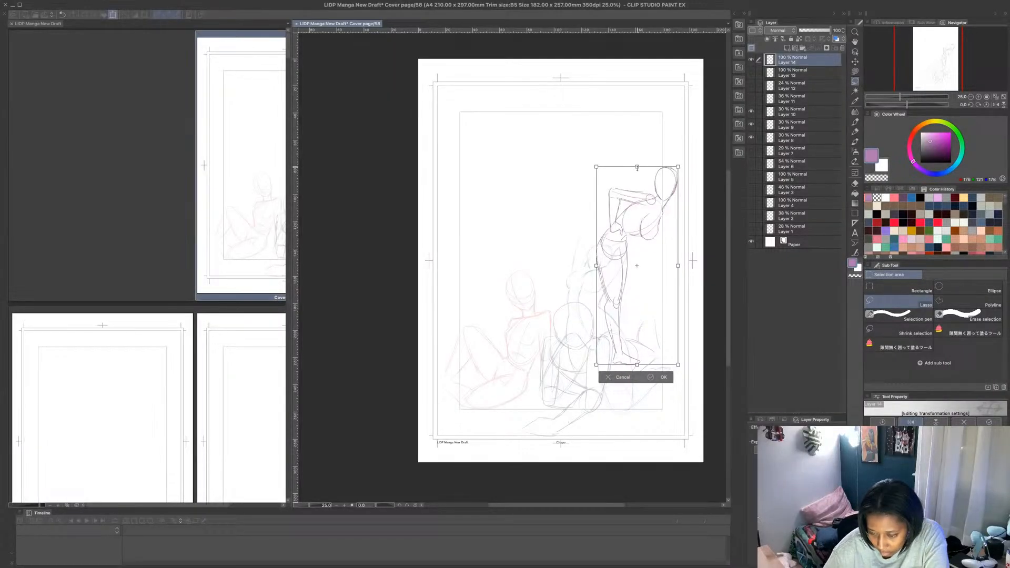
drag(637, 167, 638, 189)
drag(645, 244, 654, 234)
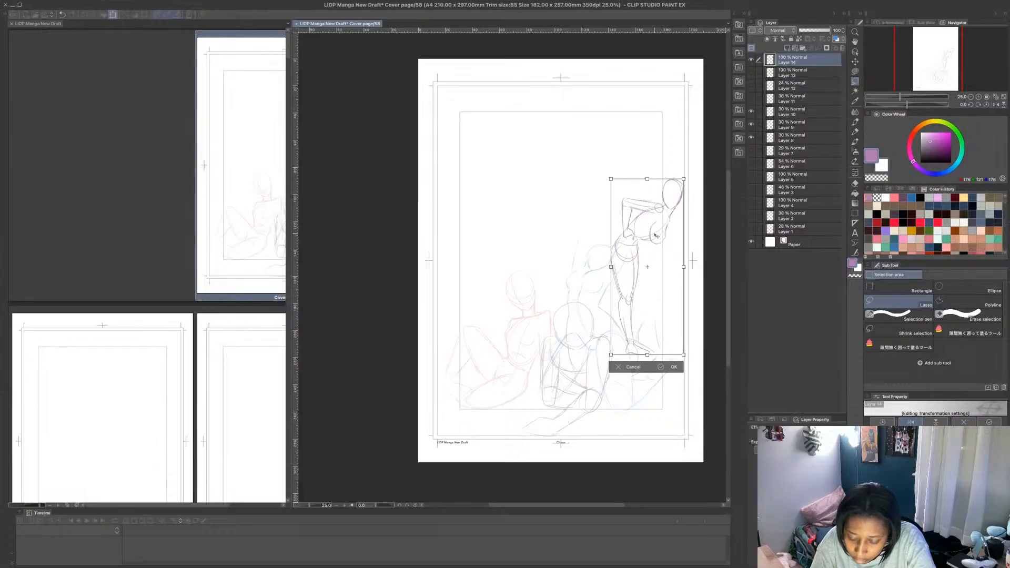
click(911, 422)
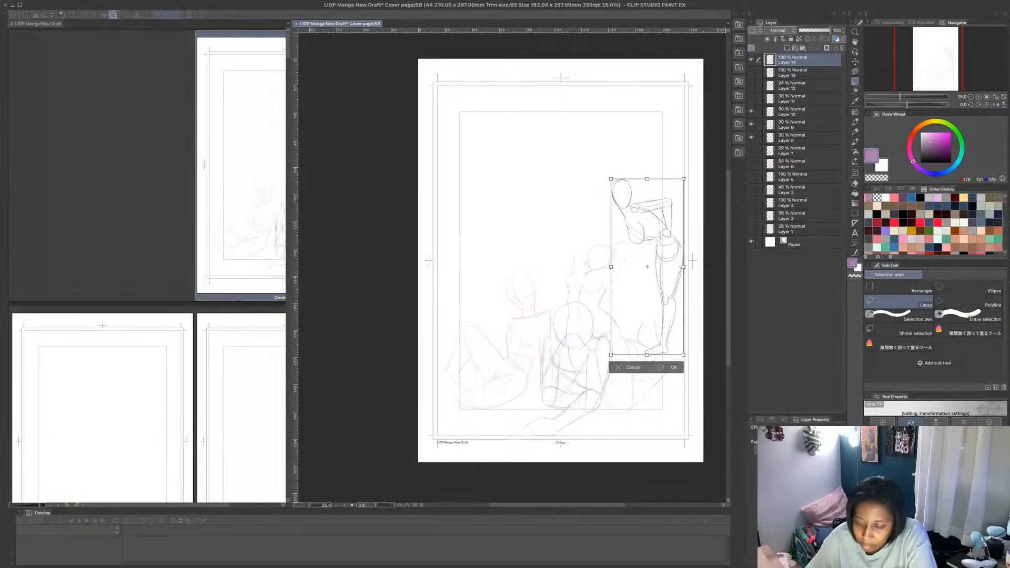
drag(659, 297, 557, 288)
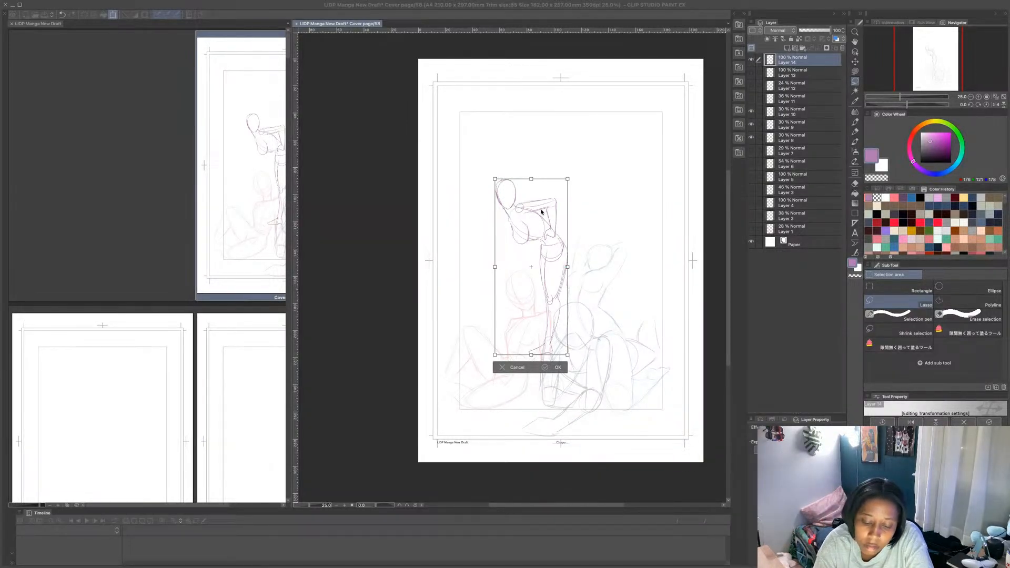
key(Return)
- Hide Layer 14 and, on a new layer above it, draw a horizontal ground line across the seated figures with MB Fine Line
click(752, 60)
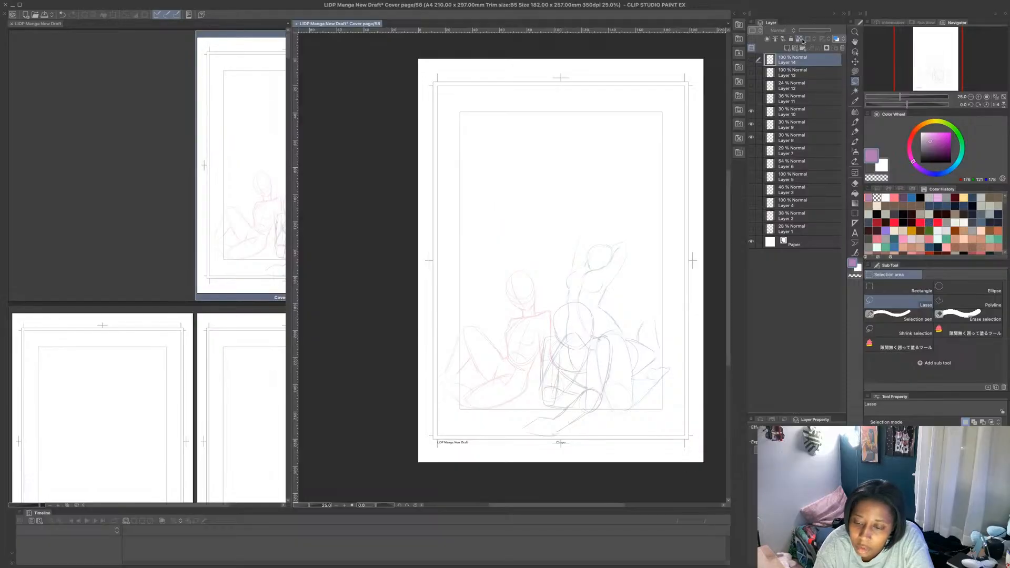
click(788, 48)
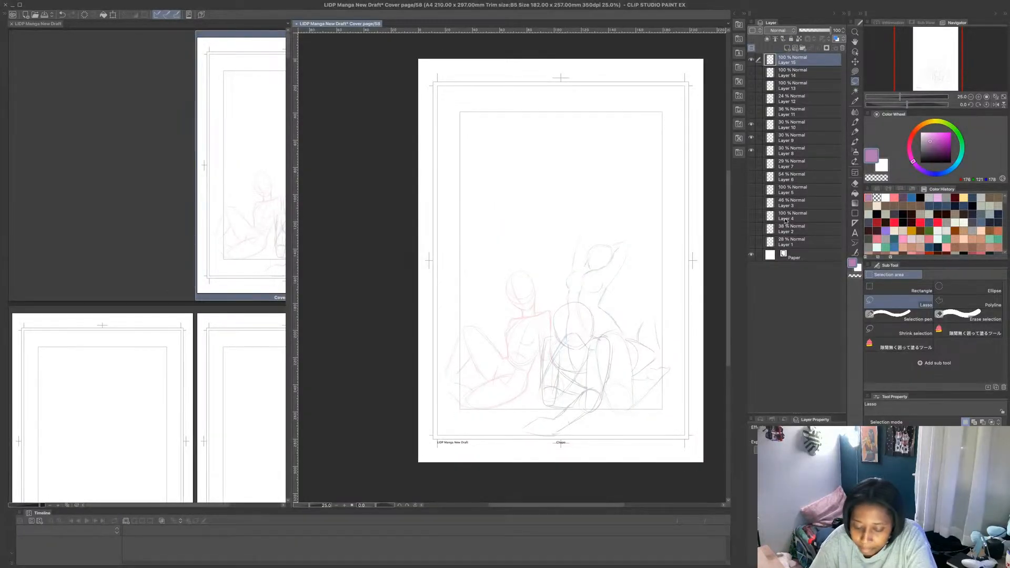
key(p)
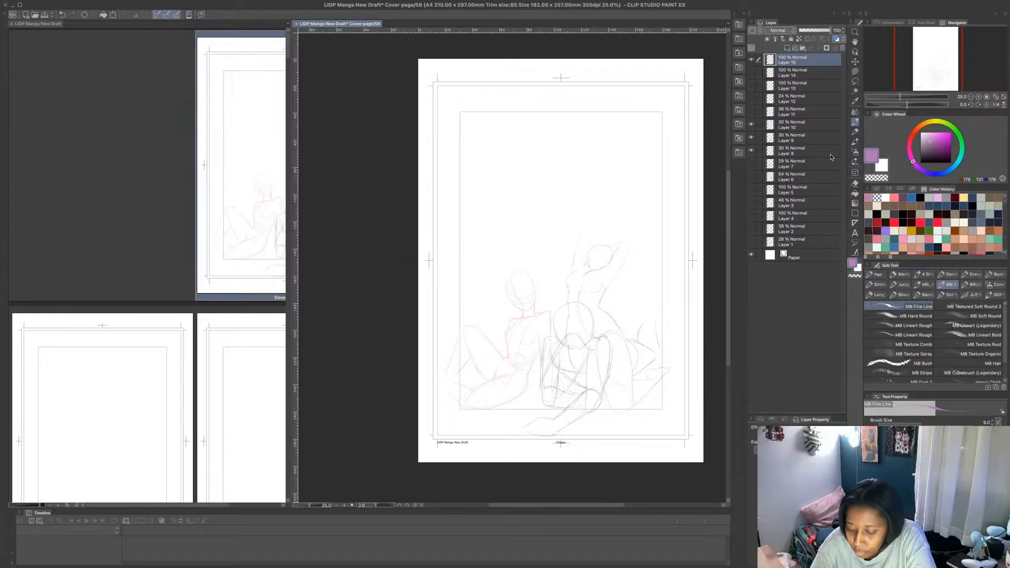
mouse_move(659, 353)
mouse_down()
mouse_move(525, 350)
mouse_move(674, 350)
mouse_move(493, 326)
mouse_up()
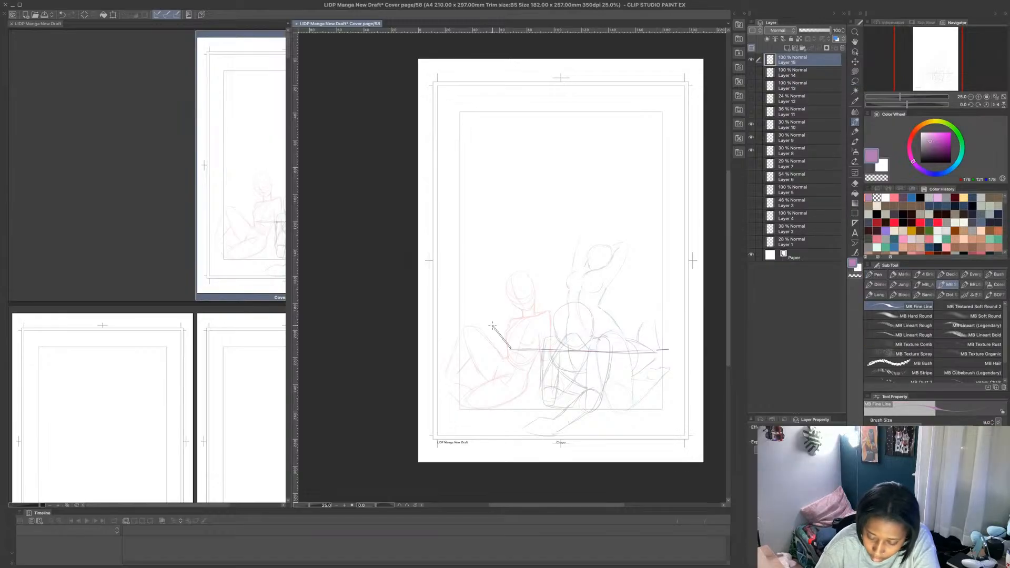
shift+click(512, 346)
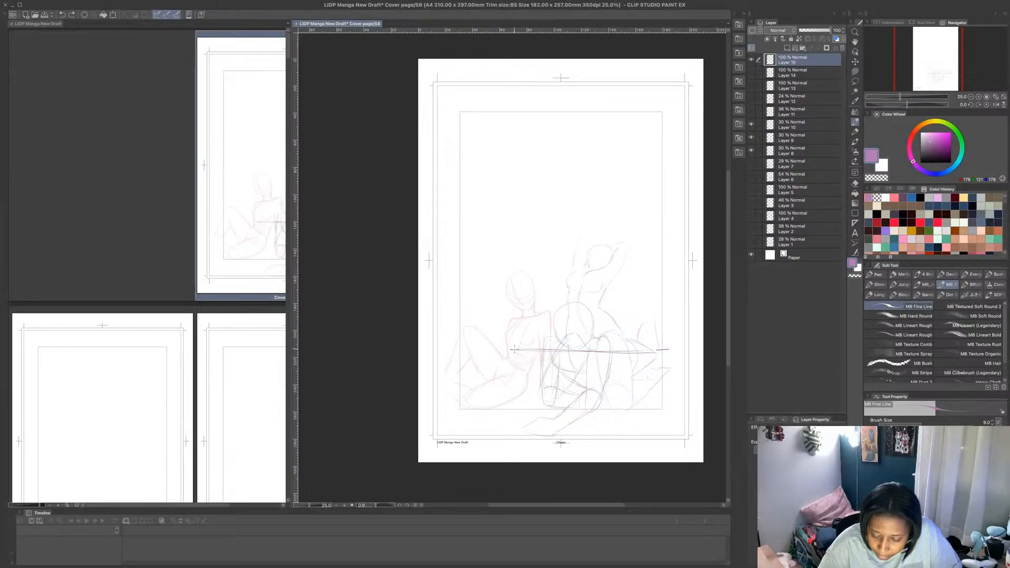
- Sketch a new standing figure's leg gesture lines, pelvis curve, ribcage oval and bent arm with the hand at the hip
mouse_move(511, 350)
mouse_down()
mouse_move(508, 234)
mouse_move(523, 236)
mouse_move(571, 341)
mouse_up()
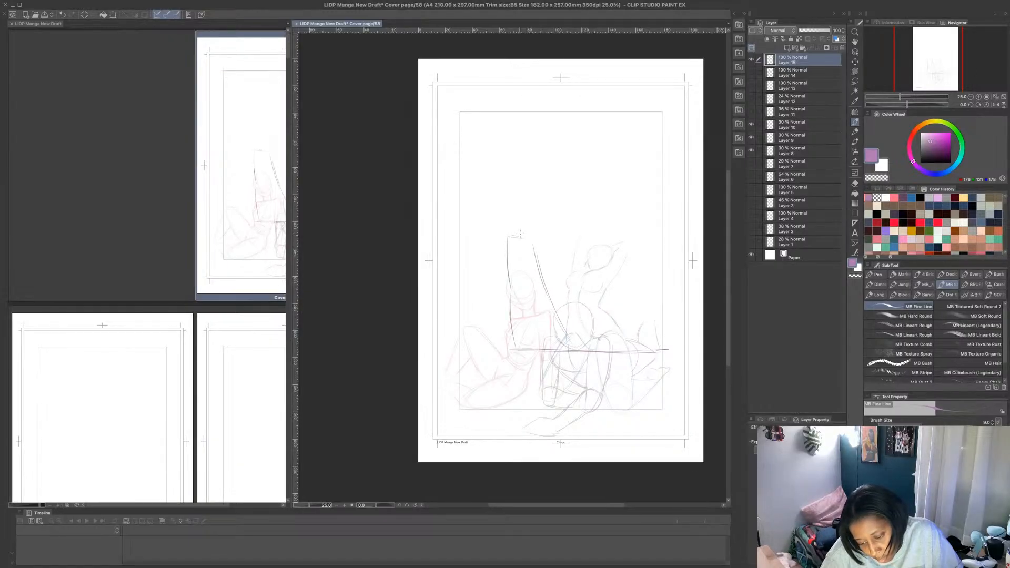
mouse_move(518, 238)
mouse_down()
mouse_move(545, 211)
mouse_move(543, 189)
mouse_move(542, 234)
mouse_move(563, 192)
mouse_move(545, 226)
mouse_up()
mouse_move(535, 184)
mouse_down()
mouse_move(491, 200)
mouse_move(502, 181)
mouse_move(485, 179)
mouse_move(499, 227)
mouse_move(507, 222)
mouse_up()
key(ctrl+z)
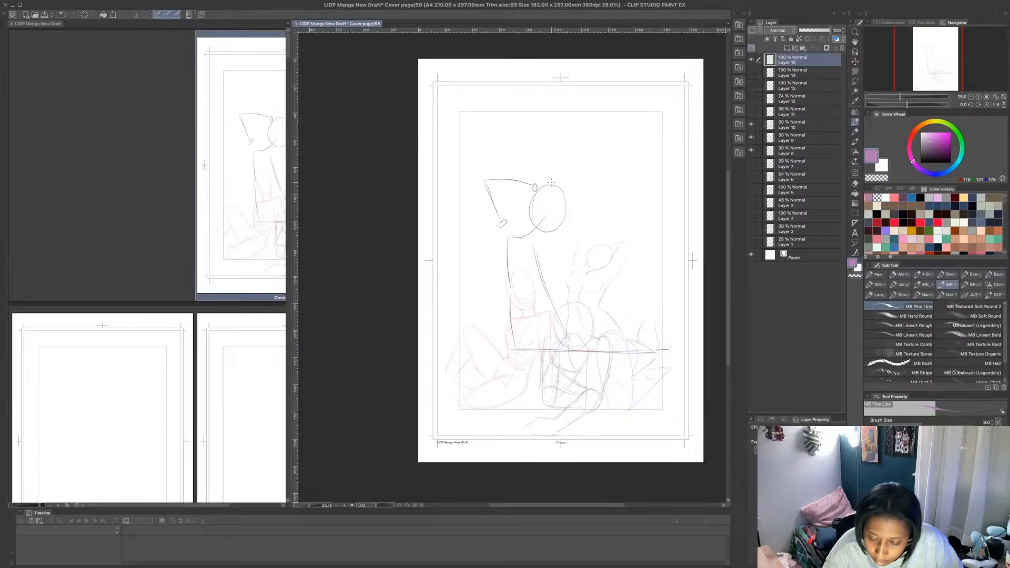
- Add the neck, oval head and an arm raised to the top of the head, and fill out both arms' contours
drag(555, 183, 555, 175)
mouse_move(543, 165)
mouse_down()
mouse_move(567, 157)
mouse_move(560, 143)
mouse_move(540, 146)
mouse_move(550, 172)
mouse_move(545, 141)
mouse_move(567, 150)
mouse_move(559, 173)
mouse_move(584, 172)
mouse_move(555, 127)
mouse_move(550, 141)
mouse_move(553, 127)
mouse_move(587, 172)
mouse_up()
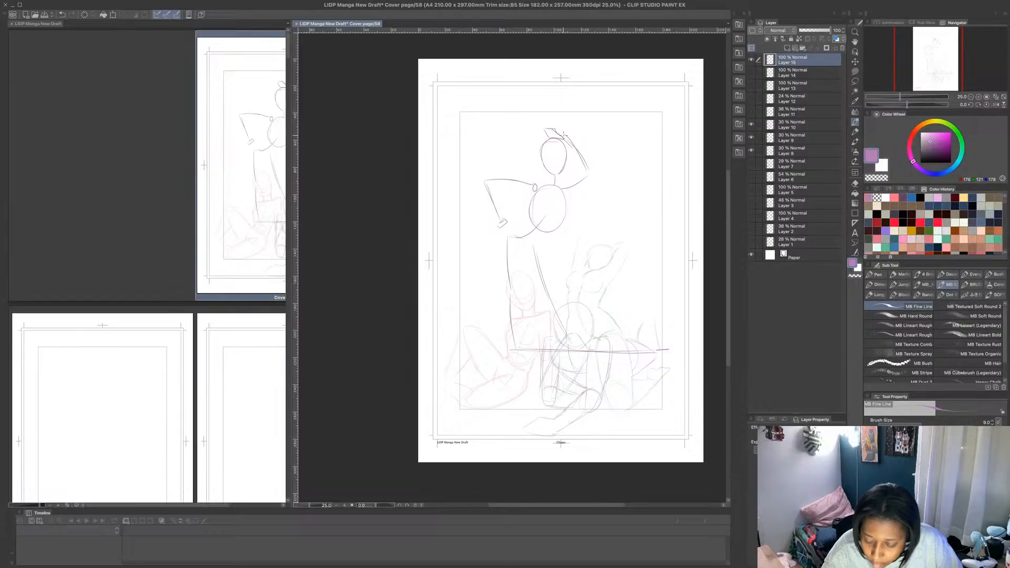
drag(565, 135, 590, 173)
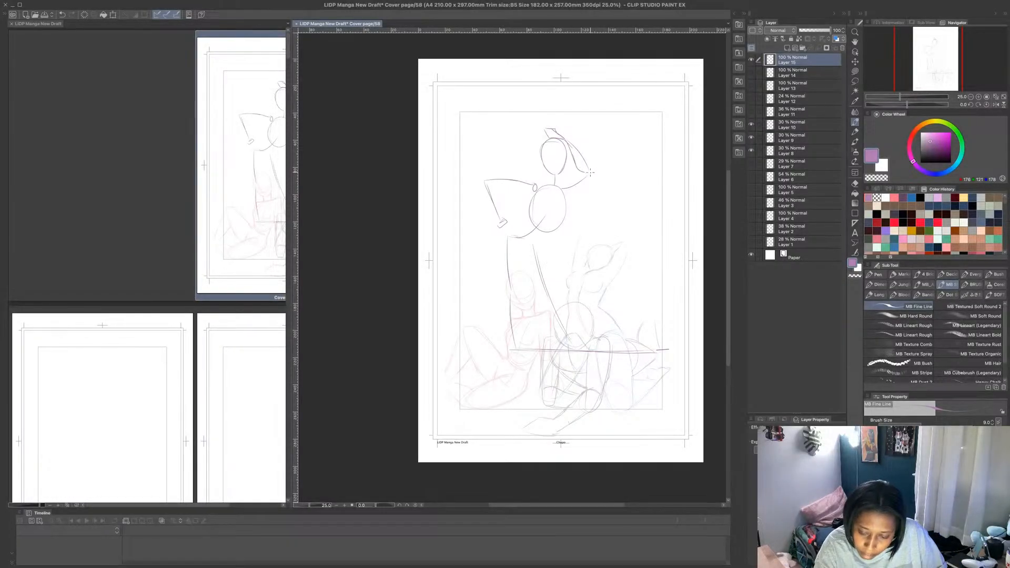
mouse_move(562, 133)
mouse_down()
mouse_move(592, 170)
mouse_move(560, 184)
mouse_move(576, 175)
mouse_move(565, 202)
mouse_move(592, 172)
mouse_up()
mouse_move(592, 173)
mouse_down()
mouse_move(568, 198)
mouse_move(564, 183)
mouse_move(552, 230)
mouse_move(542, 227)
mouse_move(555, 203)
mouse_move(545, 182)
mouse_move(486, 179)
mouse_move(511, 191)
mouse_up()
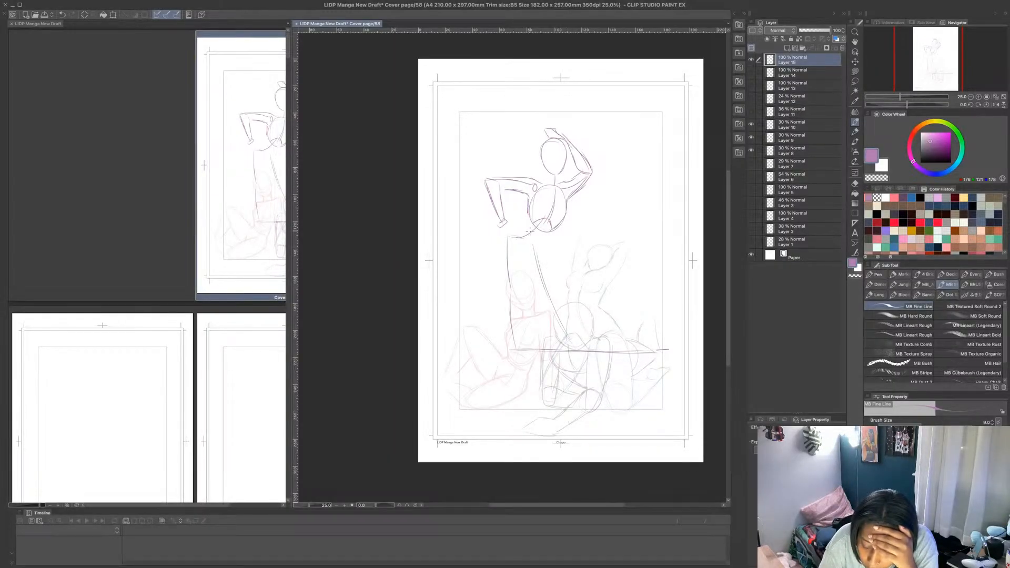
- Outline the waist and hip and the straight leg on the figure's left side down through thigh, knee and calf
mouse_move(530, 223)
mouse_down()
mouse_move(552, 232)
mouse_move(535, 242)
mouse_move(547, 232)
mouse_move(515, 218)
mouse_move(494, 243)
mouse_move(509, 299)
mouse_up()
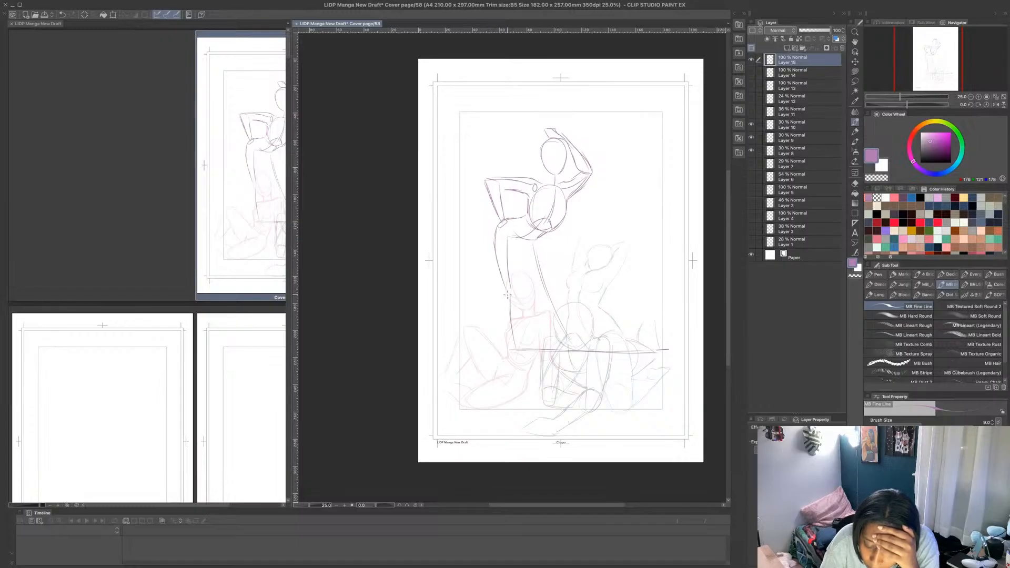
drag(494, 256, 507, 299)
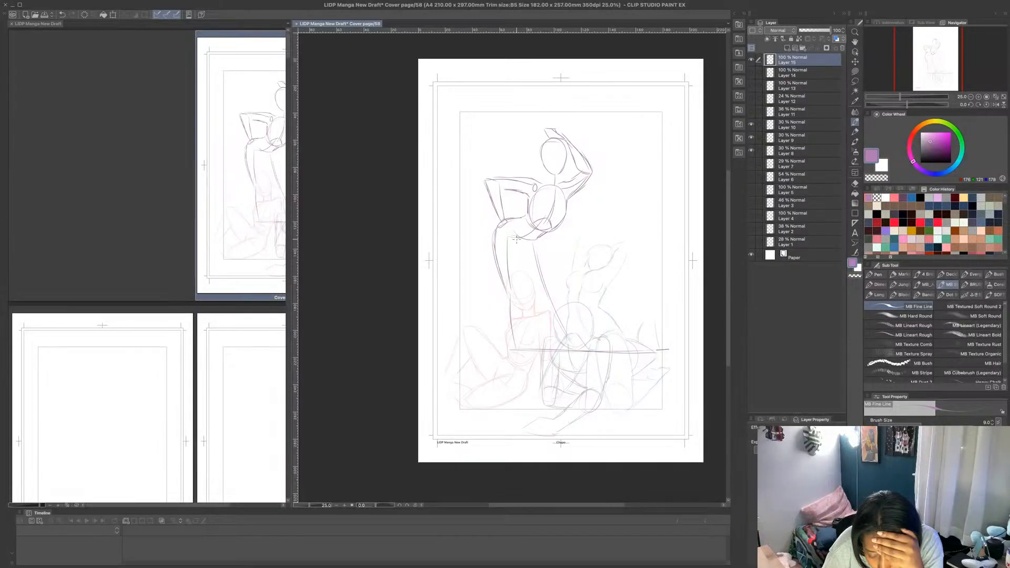
drag(519, 253, 519, 295)
mouse_move(525, 247)
mouse_down()
mouse_move(521, 302)
mouse_move(516, 276)
mouse_move(504, 302)
mouse_move(520, 361)
mouse_up()
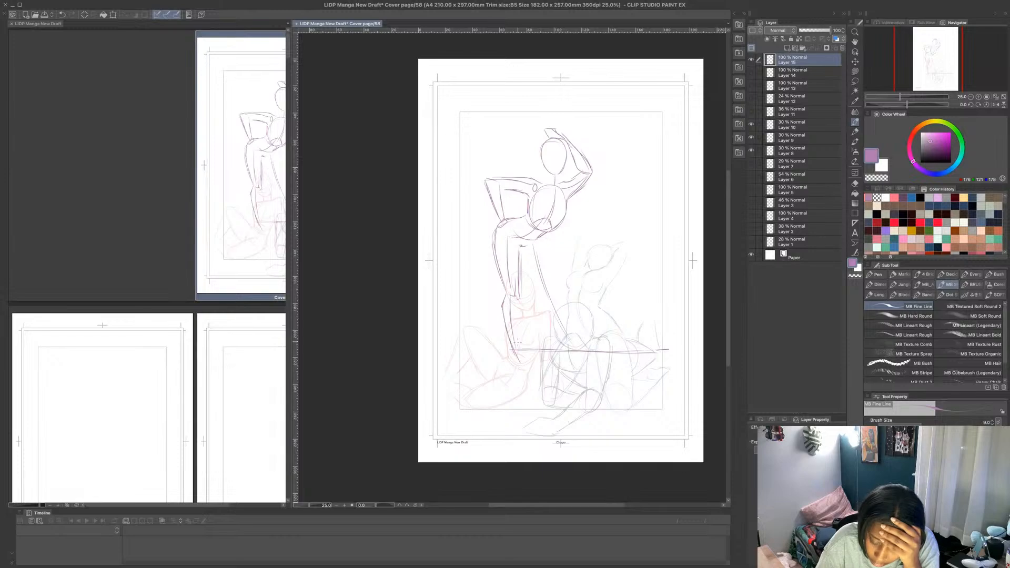
drag(517, 316, 523, 365)
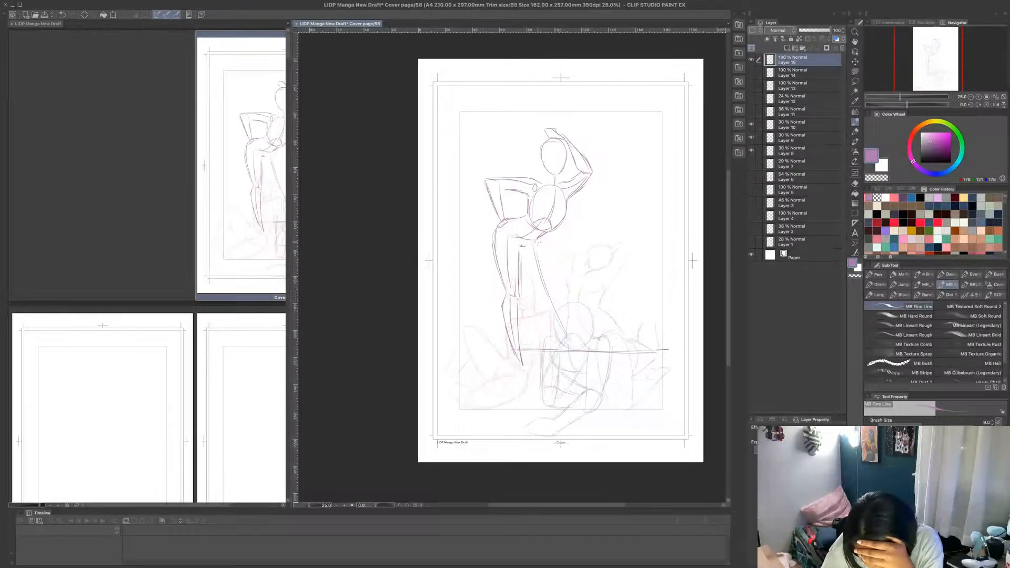
- Sketch the second leg angled outward from hip to ankle and add the feet to both legs
drag(538, 242, 551, 283)
mouse_move(539, 242)
mouse_down()
mouse_move(552, 291)
mouse_move(534, 286)
mouse_move(567, 343)
mouse_up()
mouse_move(556, 295)
mouse_down()
mouse_move(568, 340)
mouse_move(553, 295)
mouse_move(575, 359)
mouse_up()
drag(556, 322, 574, 362)
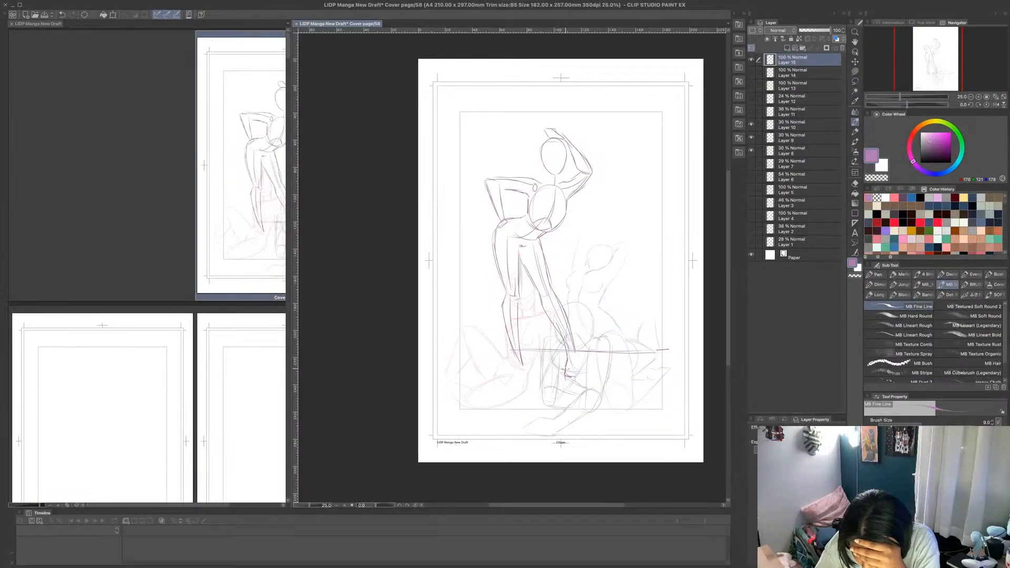
mouse_move(583, 376)
mouse_down()
mouse_move(574, 358)
mouse_move(577, 371)
mouse_up()
drag(510, 339, 519, 365)
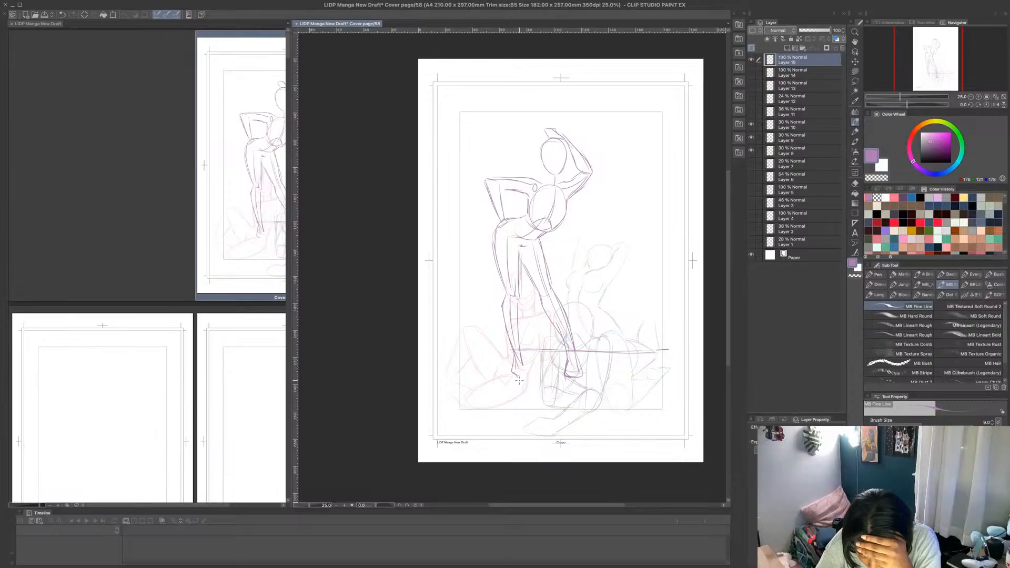
mouse_move(523, 355)
mouse_down()
mouse_move(520, 378)
mouse_move(548, 385)
mouse_move(543, 378)
mouse_up()
- Erase the horizontal ground line around the lower legs using Lasso fill with the transparent colour
click(855, 72)
click(876, 179)
mouse_move(577, 342)
mouse_down()
mouse_move(525, 345)
mouse_move(527, 335)
mouse_up()
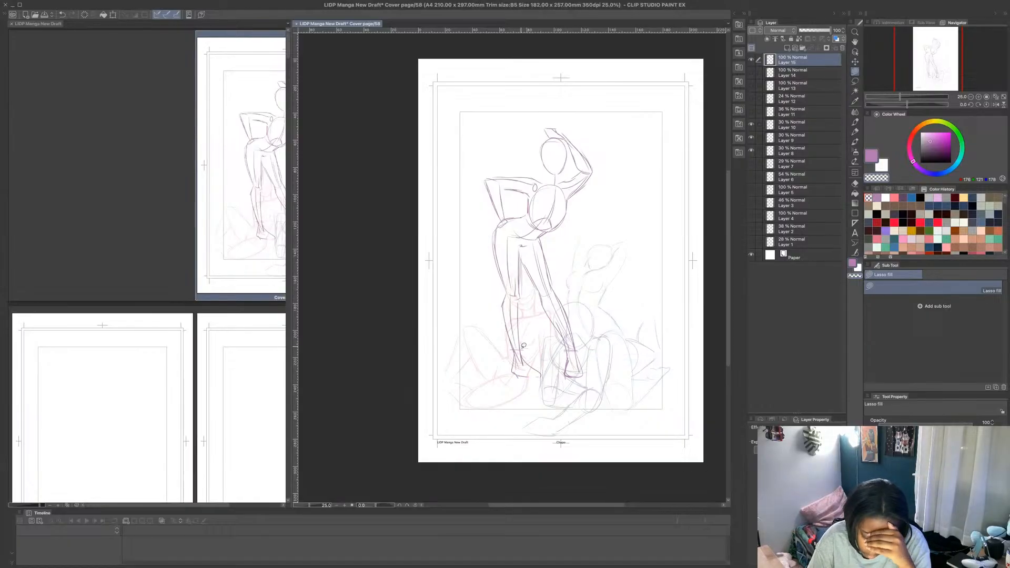
- Scale down the standing figure and shift it sideways so its feet rest just above the seated figures' legs
key(ctrl+t)
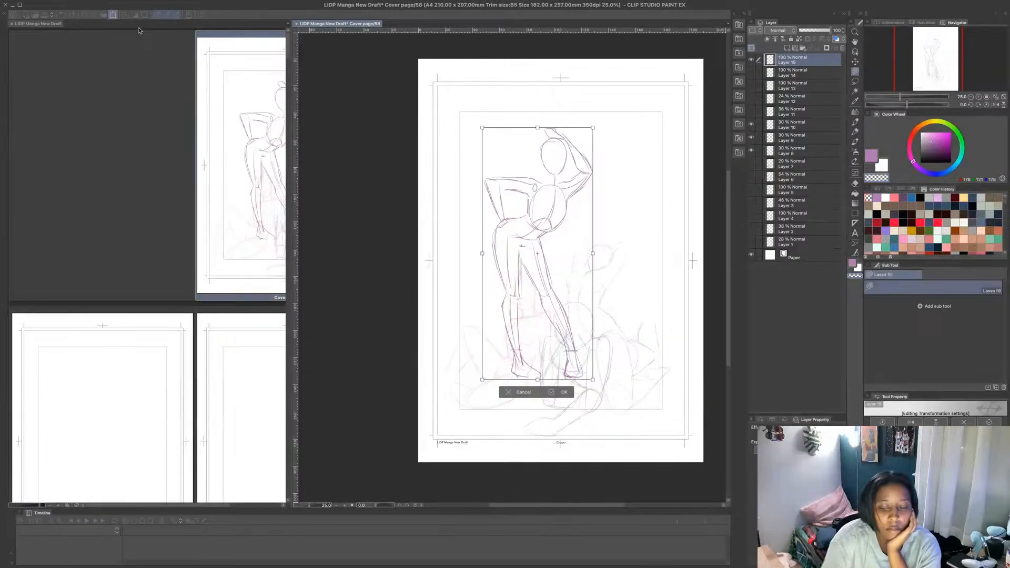
drag(537, 379, 539, 345)
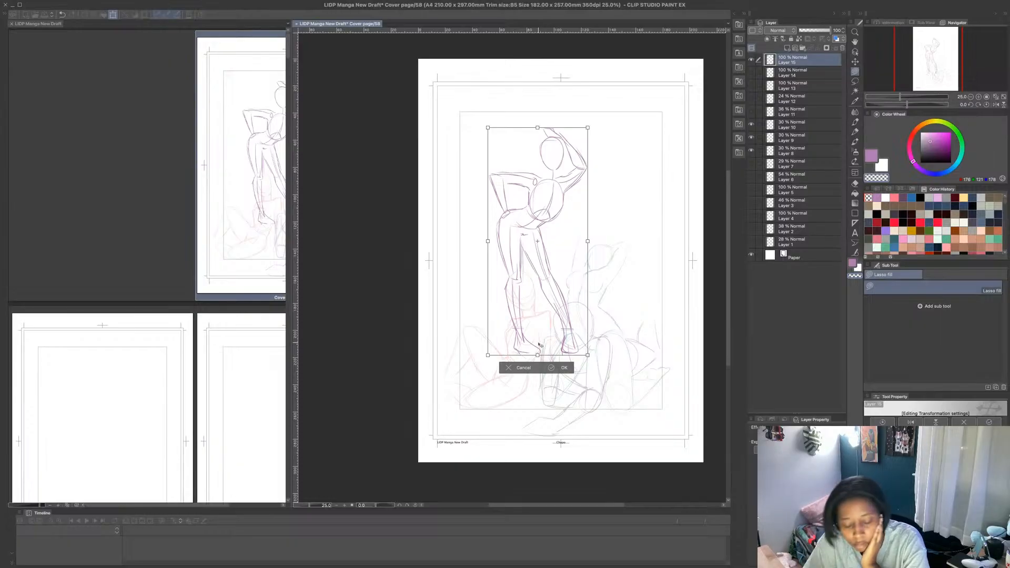
drag(563, 326, 577, 326)
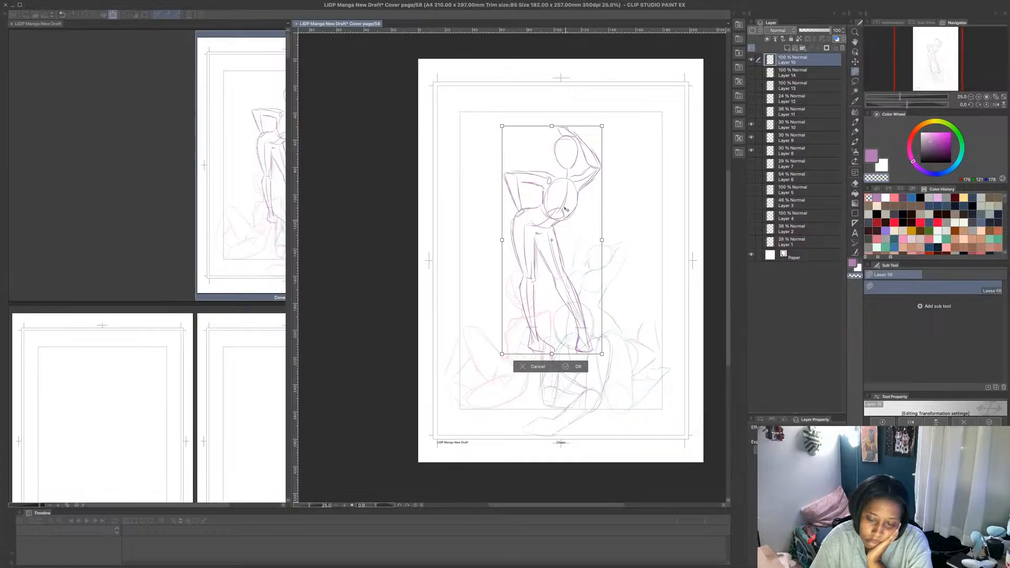
drag(551, 125, 552, 153)
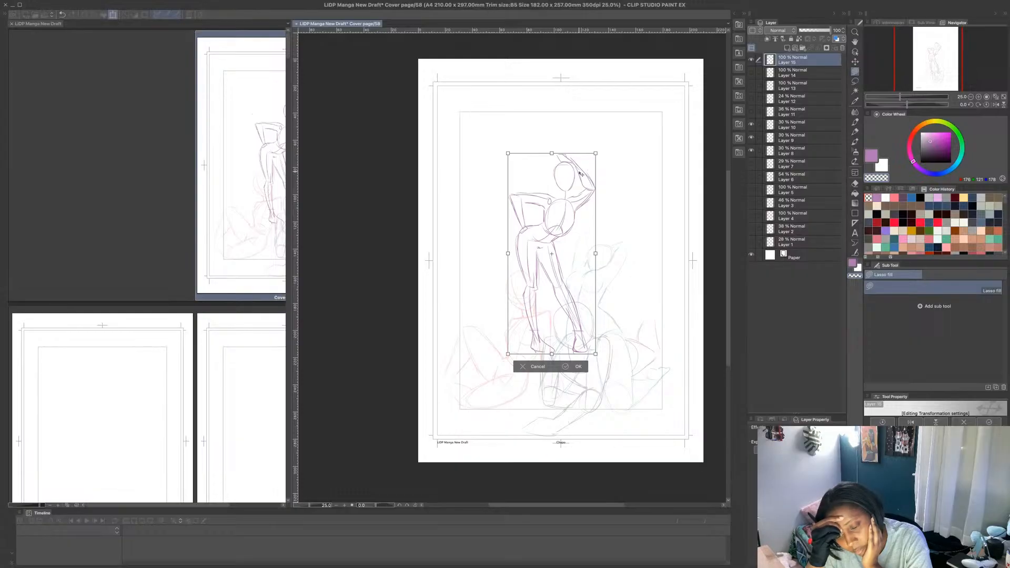
click(570, 367)
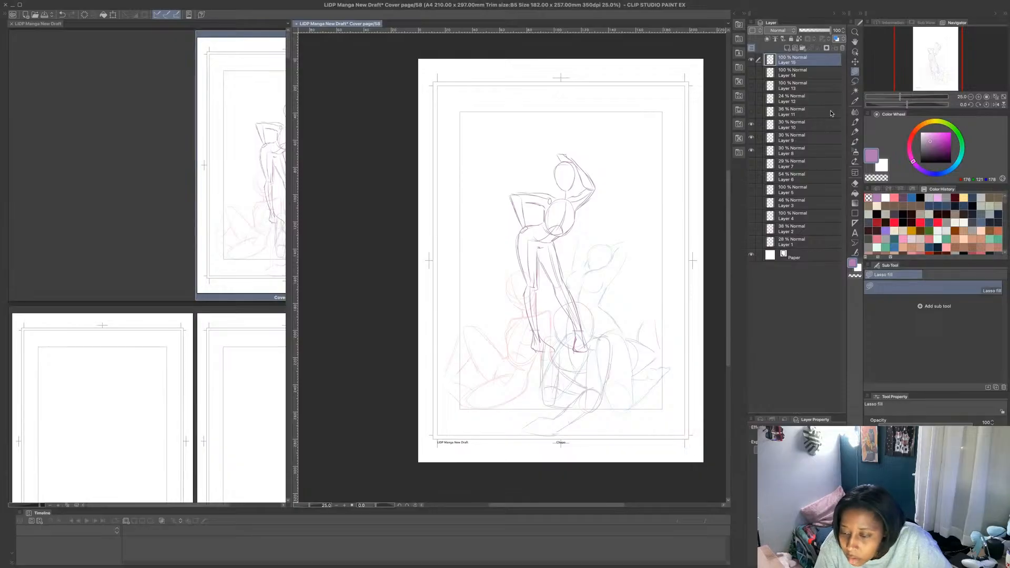
- Add the chest contour and neck lines to the standing figure with the MB Fine Line brush
click(855, 121)
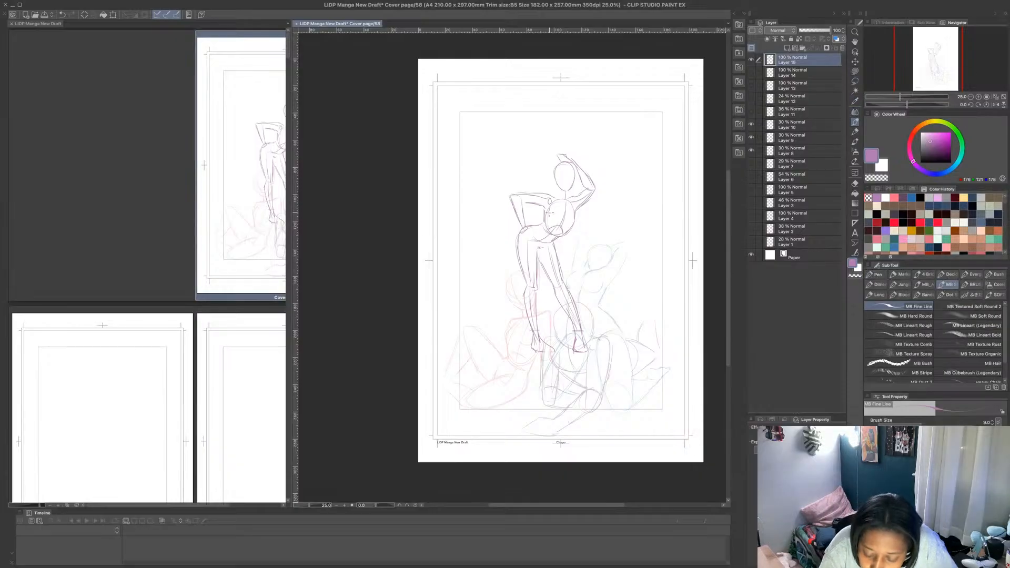
mouse_move(548, 208)
mouse_down()
mouse_move(571, 234)
mouse_move(563, 215)
mouse_move(582, 219)
mouse_move(565, 234)
mouse_move(574, 234)
mouse_up()
drag(561, 188, 566, 203)
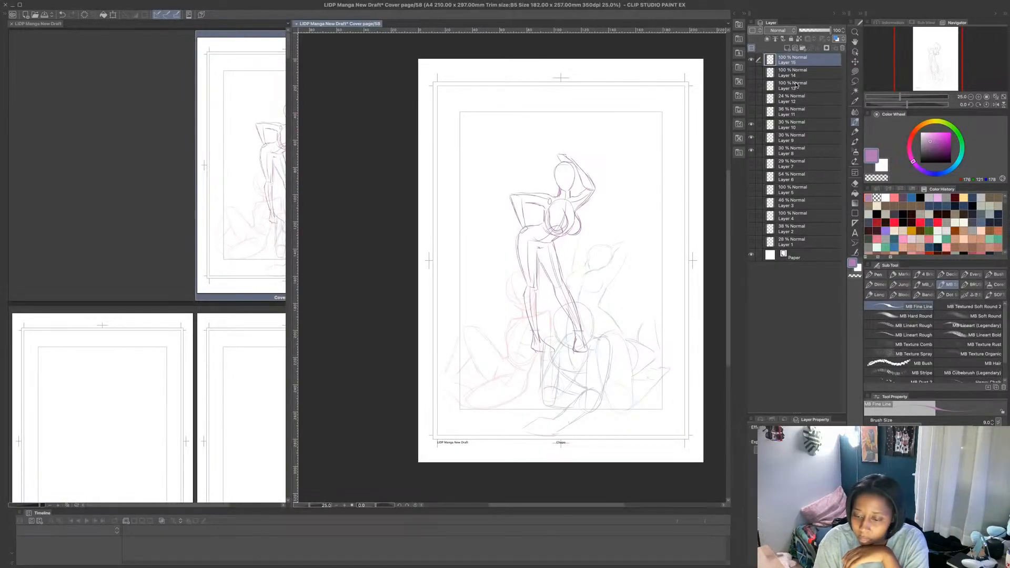
- Hide and show Layer 15 to compare the composition with and without the standing figure
click(810, 74)
click(751, 59)
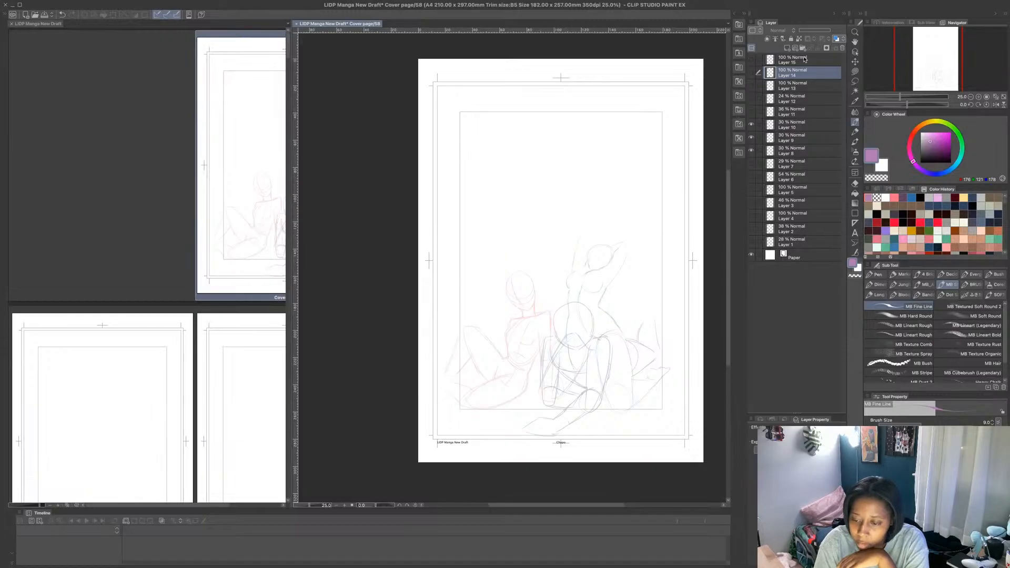
click(796, 56)
click(751, 59)
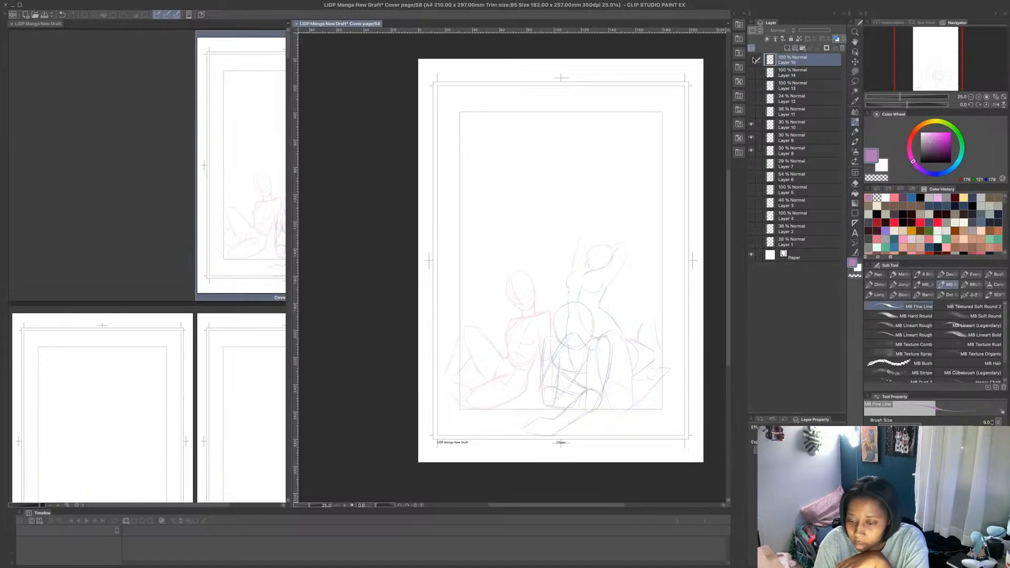
- Group all sketch layers from Layer 1 to Layer 15 in a new folder and add a new layer above it
click(803, 48)
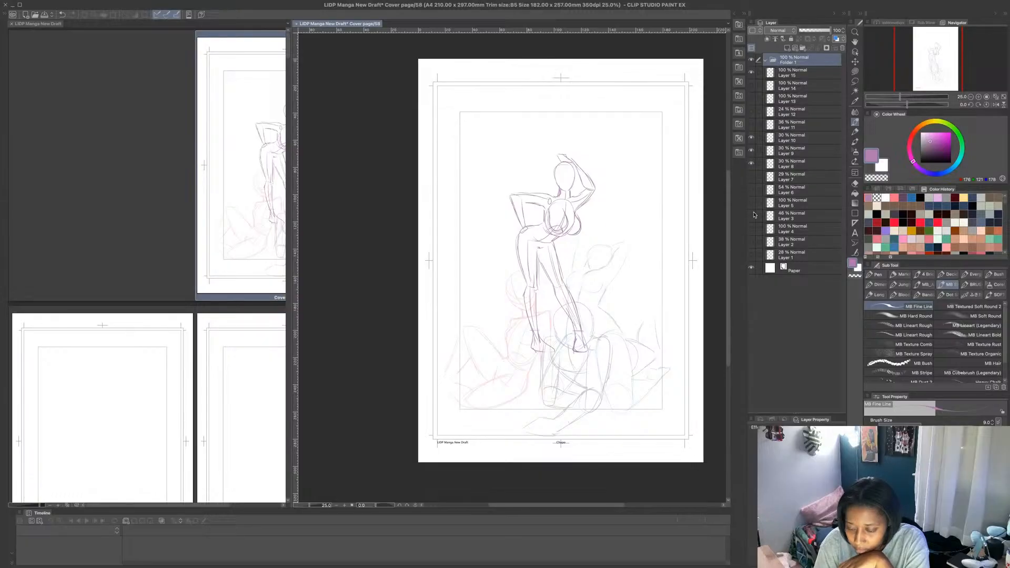
drag(758, 256, 758, 72)
click(783, 72)
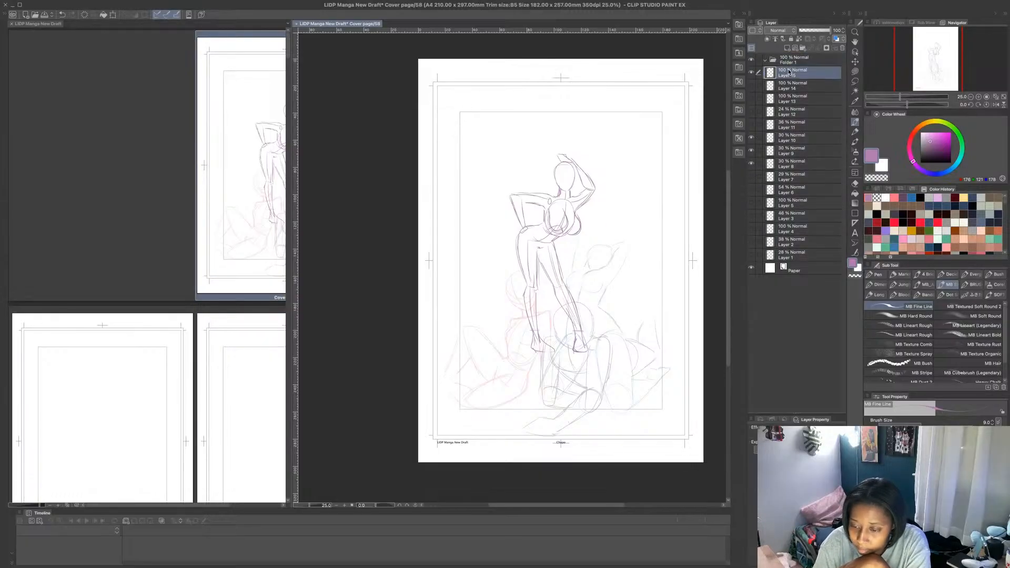
click(752, 256)
click(752, 256)
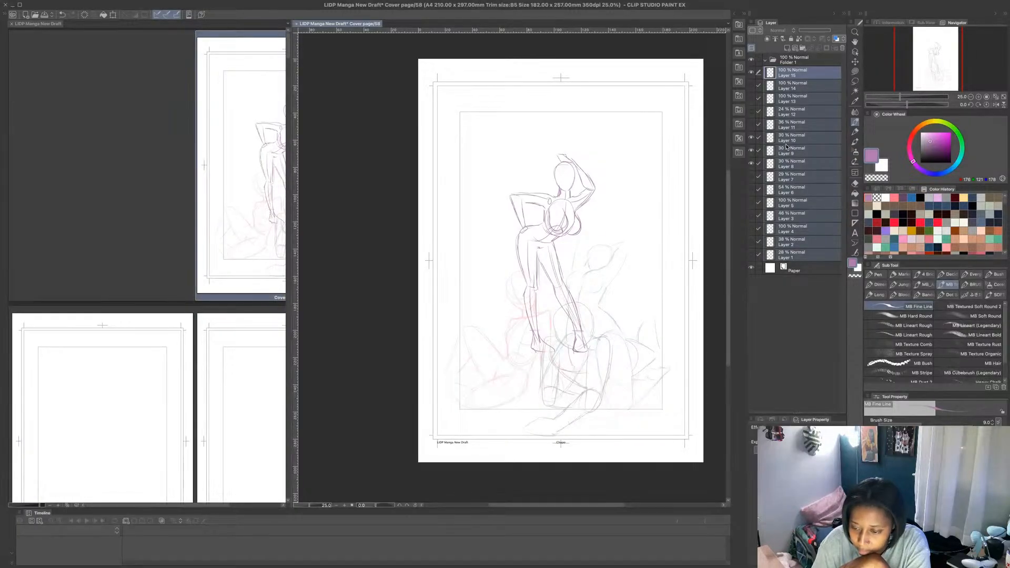
click(799, 62)
click(766, 60)
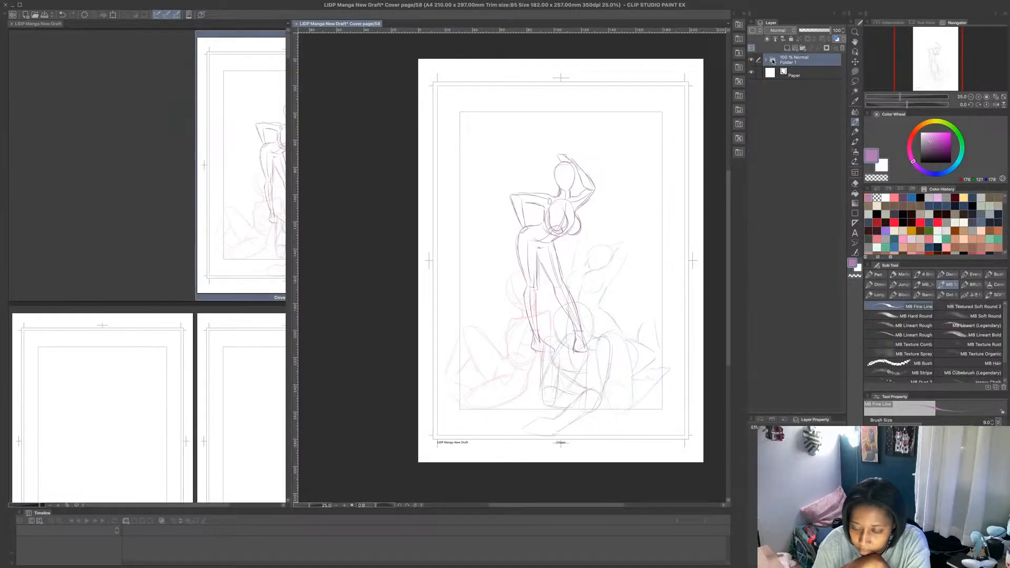
click(797, 48)
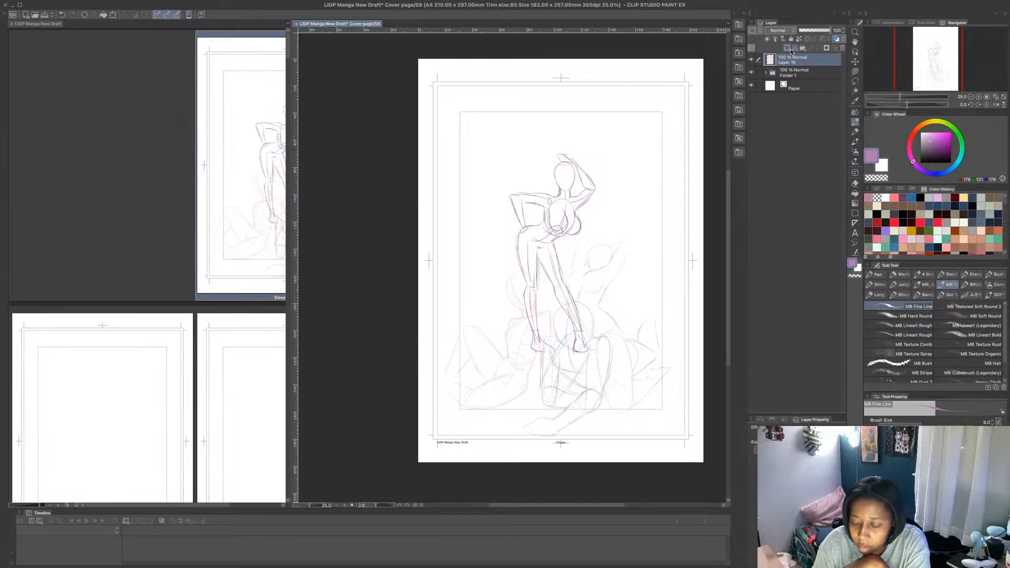
- Lower Layer 15's opacity to 46% and hide the seated figures on Layers 8, 9 and 10
click(767, 73)
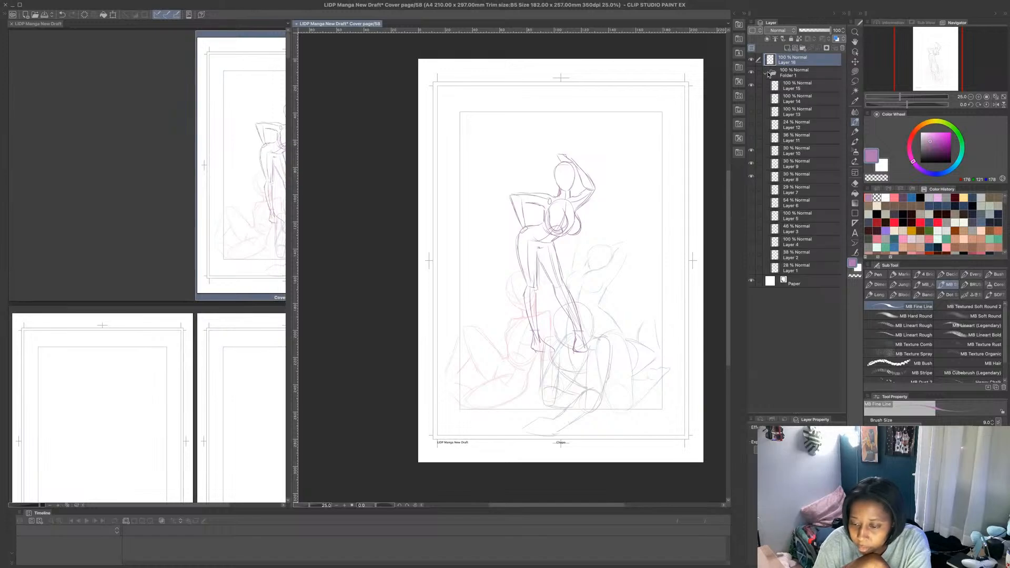
click(791, 151)
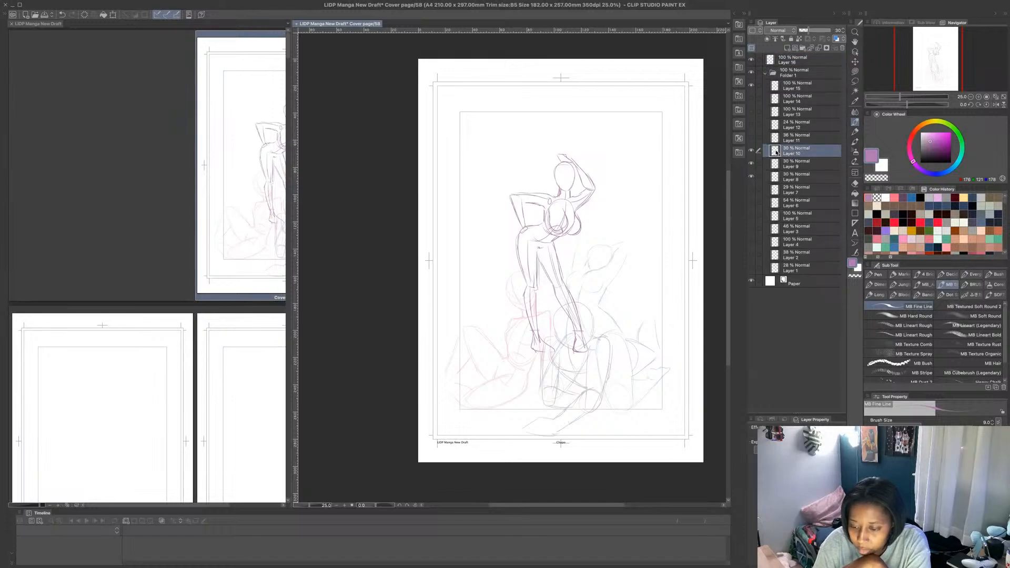
click(799, 85)
click(814, 31)
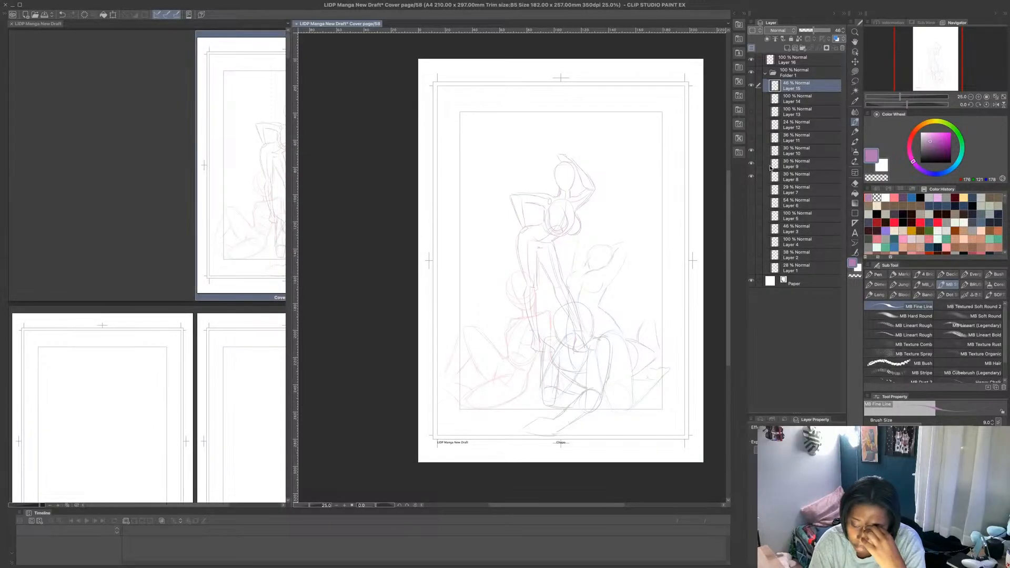
drag(752, 150, 752, 177)
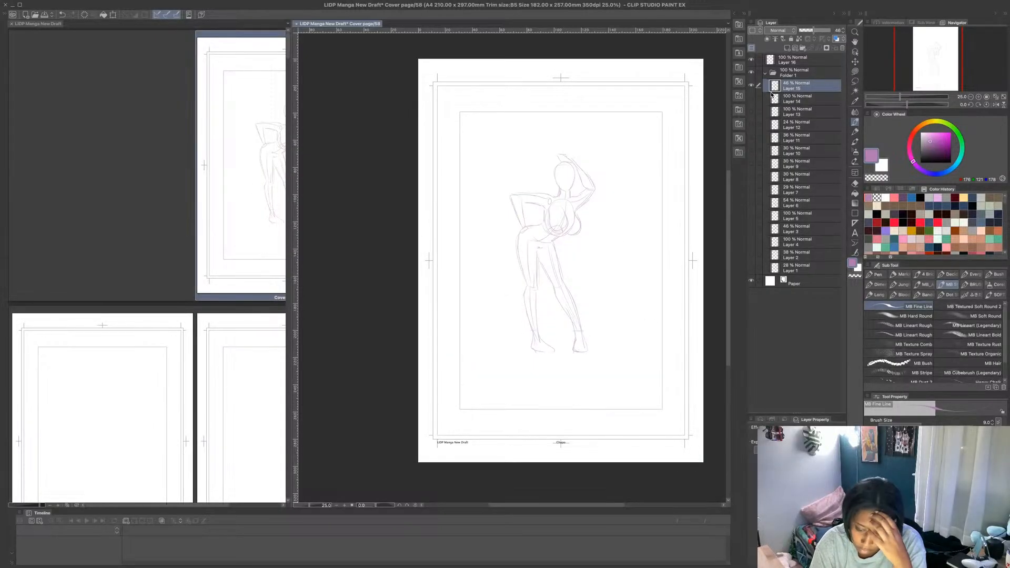
click(766, 73)
- Set the drawing colour to blue, rename the sketch folder to "anatomy", and make Layer 16 the active layer
click(796, 62)
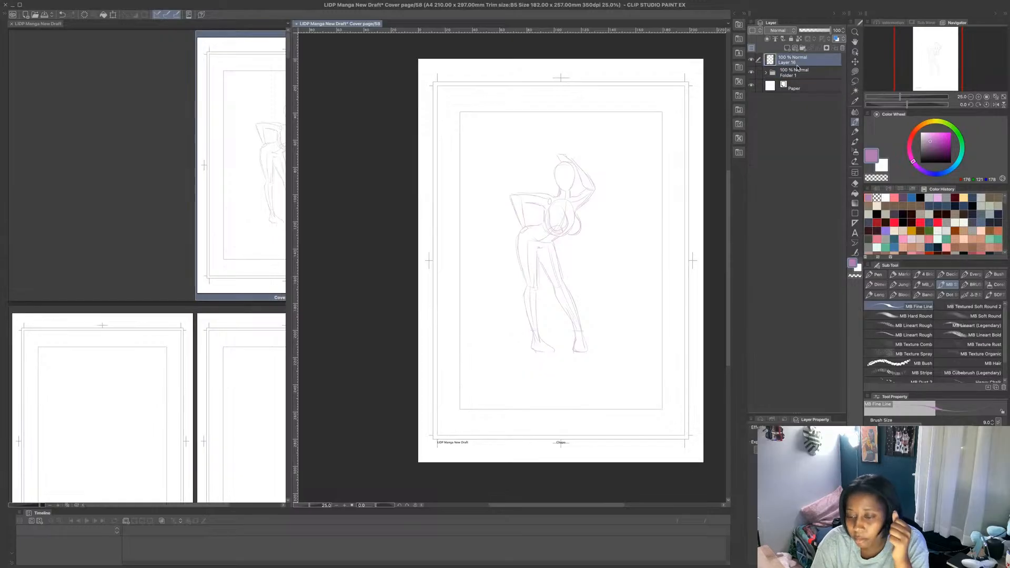
click(912, 197)
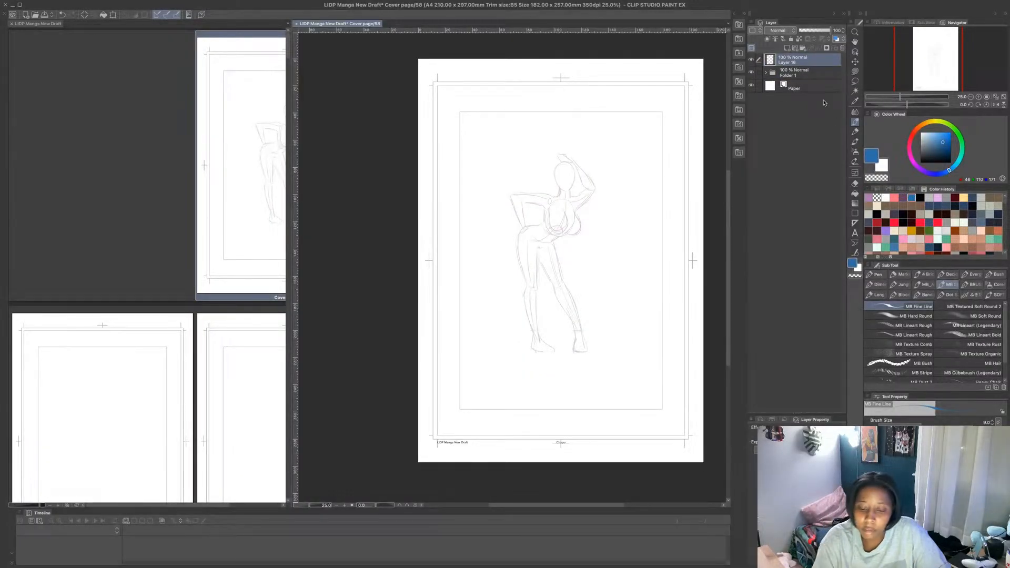
click(795, 77)
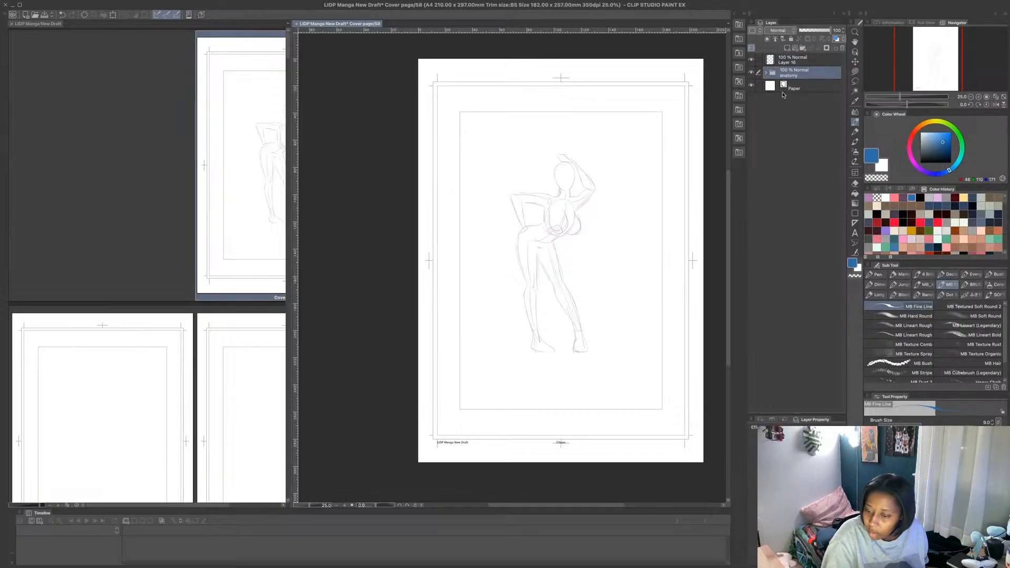
click(769, 62)
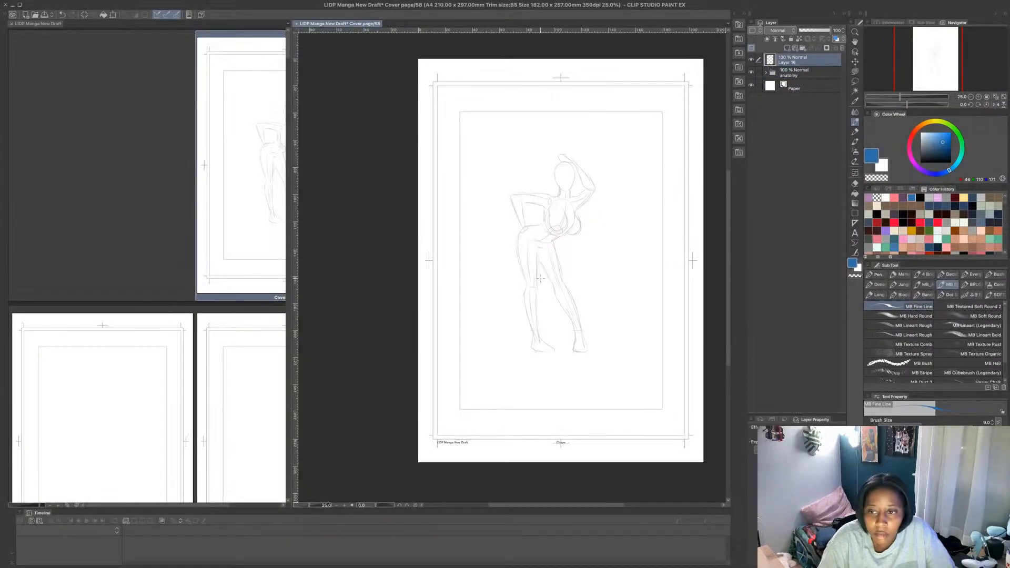
- Outline the clothing around the sides and underside of the chest in blue on Layer 16
scroll(551, 299, up, 1)
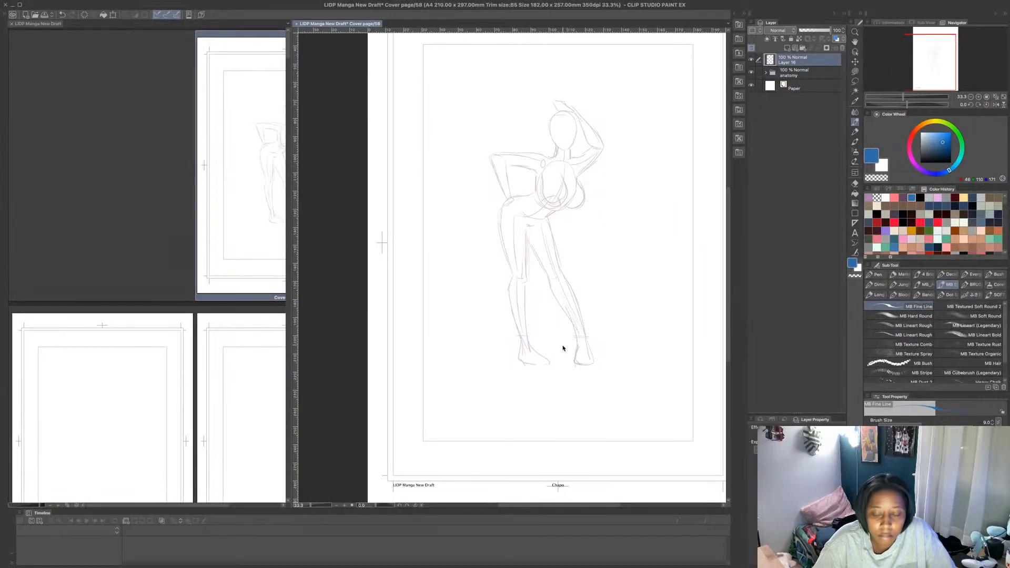
scroll(571, 183, up, 1)
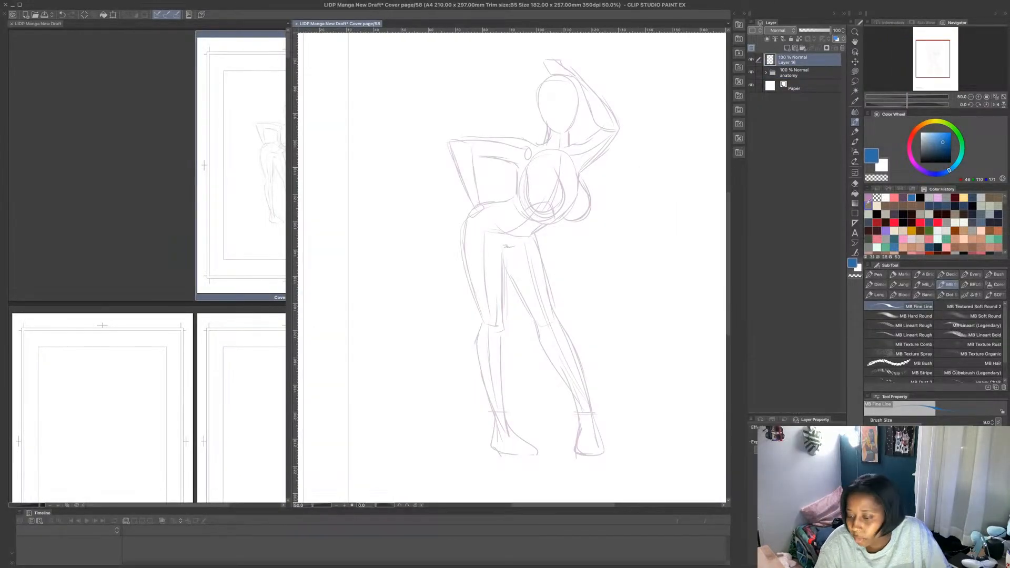
click(894, 199)
click(913, 199)
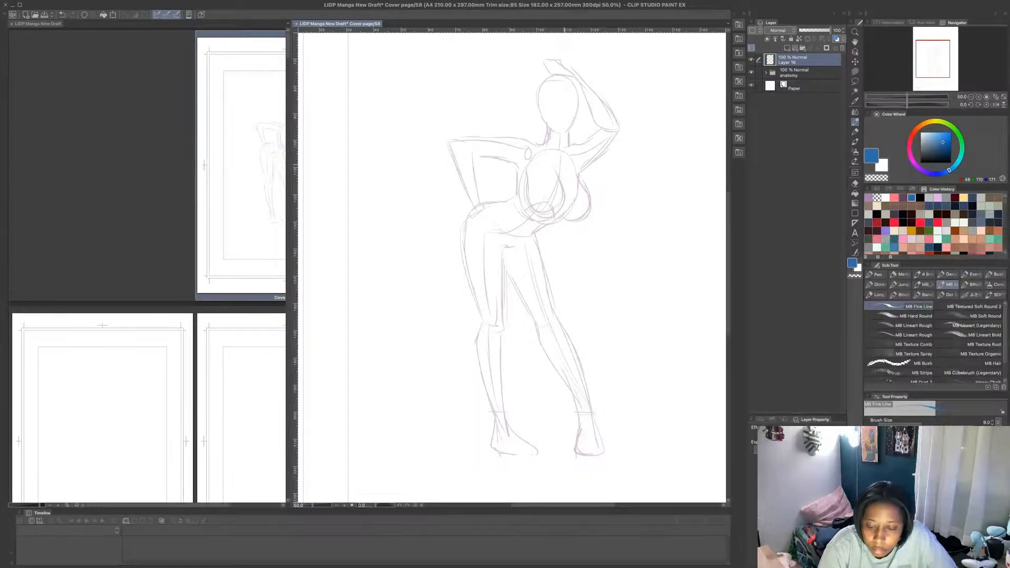
scroll(588, 188, up, 1)
mouse_move(584, 173)
mouse_down()
mouse_move(597, 203)
mouse_move(574, 241)
mouse_move(527, 234)
mouse_move(508, 214)
mouse_move(509, 189)
mouse_up()
mouse_move(508, 191)
mouse_down()
mouse_move(514, 225)
mouse_move(540, 236)
mouse_up()
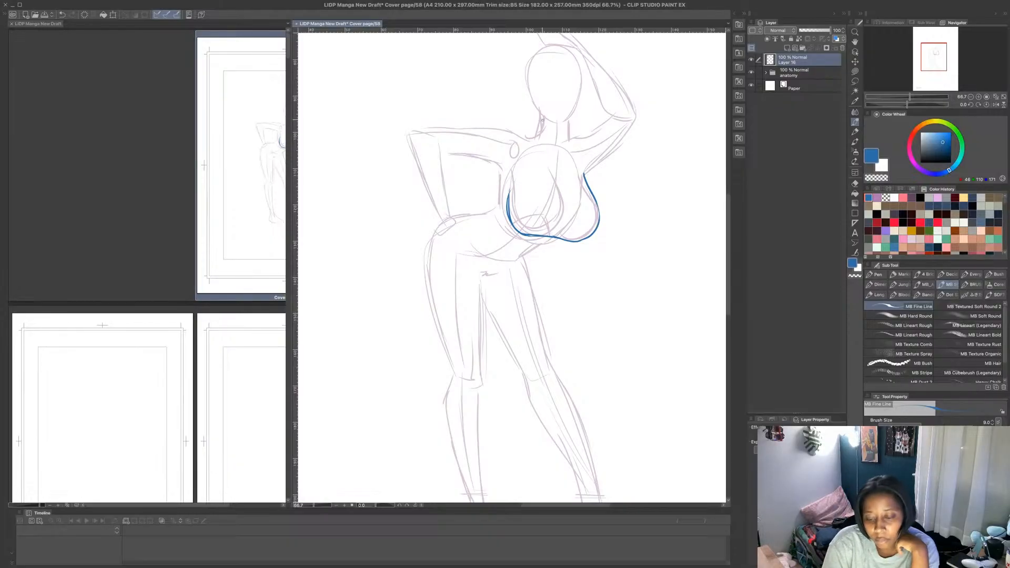
- Try a blue neckband with shoulder and sleeve lines along the raised arm, and undo these strokes
mouse_move(537, 134)
mouse_down()
mouse_move(570, 126)
mouse_move(570, 139)
mouse_move(553, 146)
mouse_move(568, 141)
mouse_up()
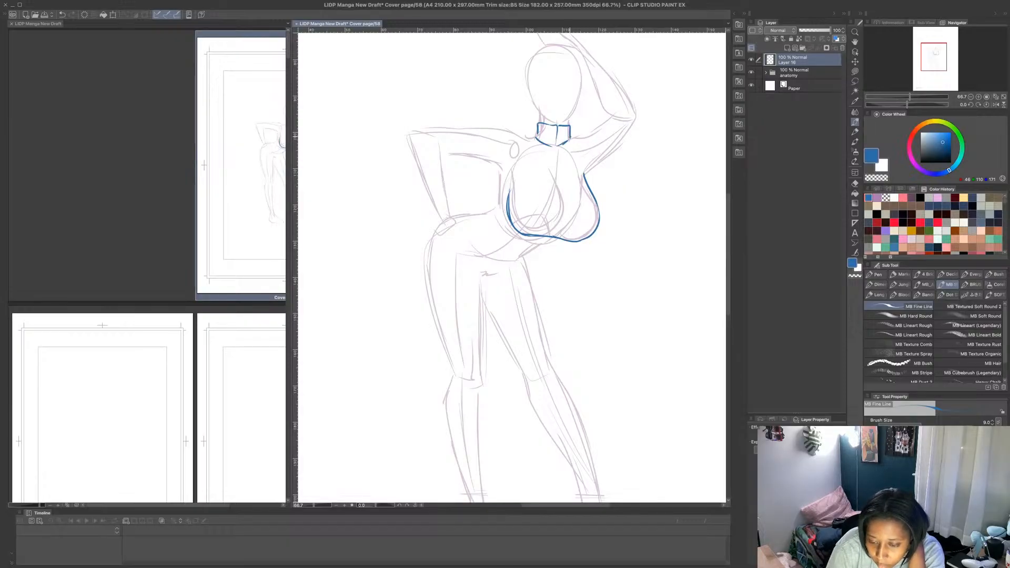
drag(564, 143, 603, 133)
mouse_move(584, 174)
mouse_down()
mouse_move(626, 128)
mouse_move(605, 125)
mouse_move(620, 113)
mouse_up()
mouse_move(609, 149)
mouse_down()
mouse_move(627, 130)
mouse_move(623, 110)
mouse_up()
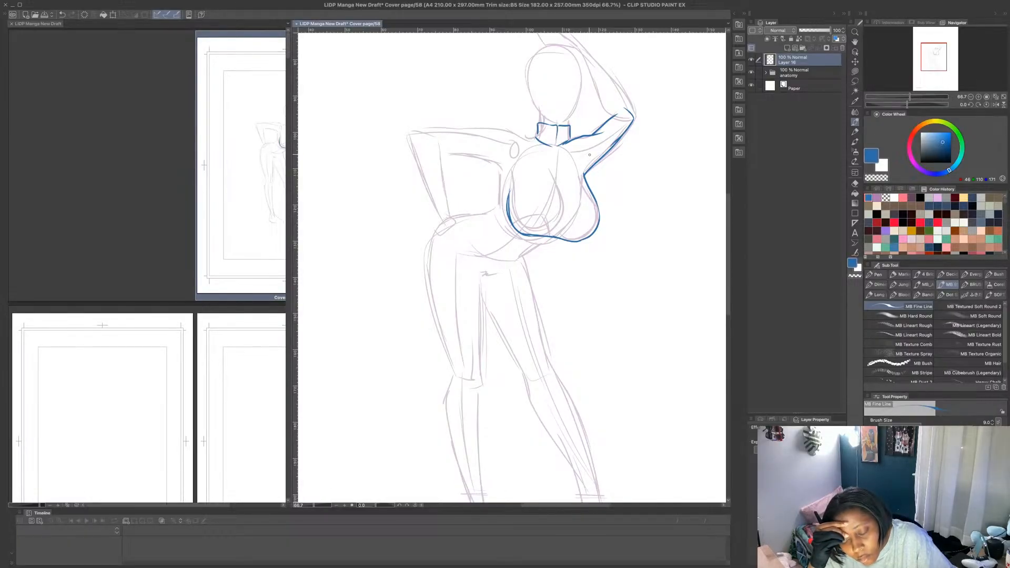
key(ctrl+z)
key(ctrl+z)
key(ctrl+z)
key(ctrl+z)
key(ctrl+z)
key(ctrl+z)
key(ctrl+z)
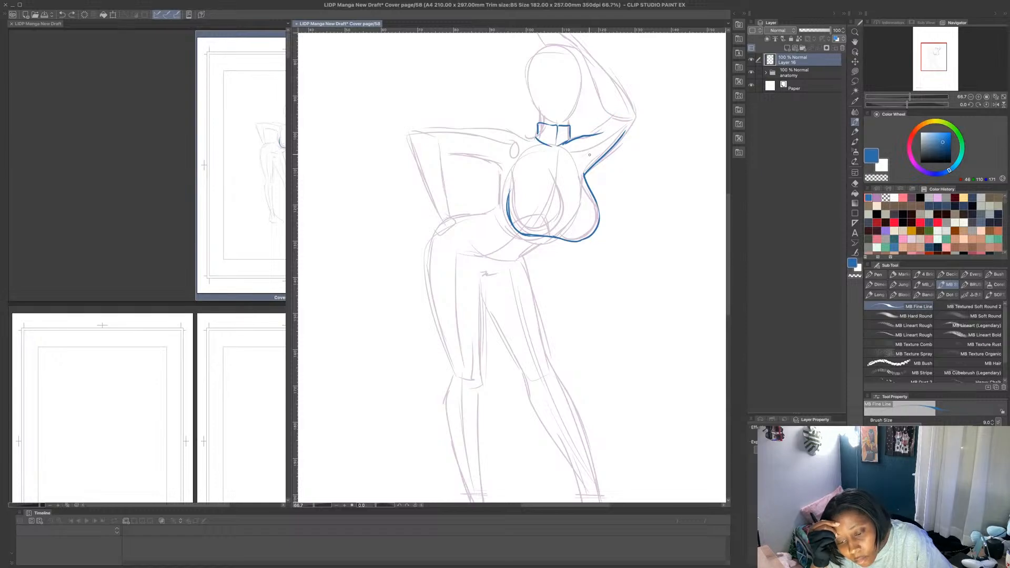
key(ctrl+z)
key(ctrl+z)
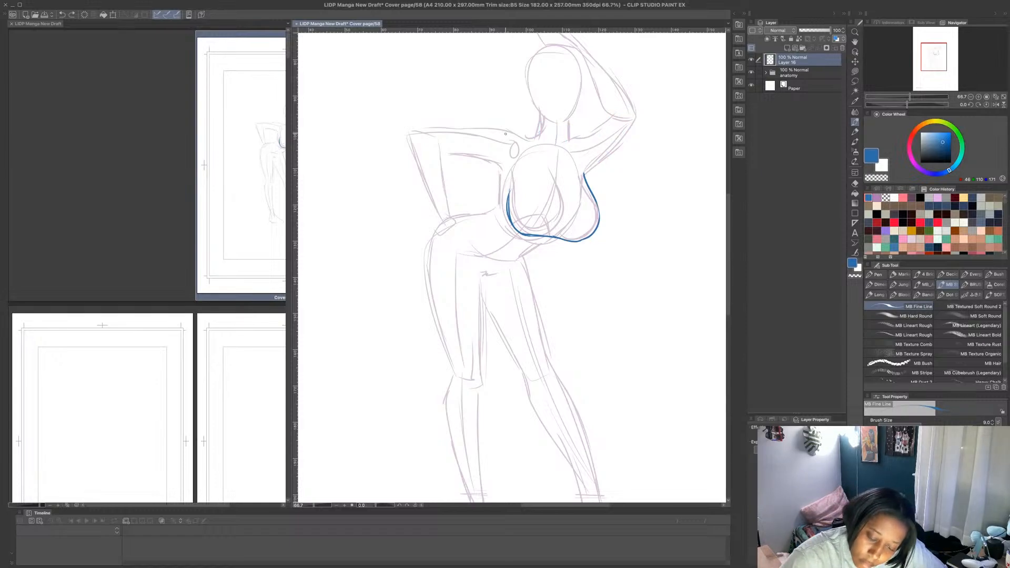
- Draw the blue neckline across both shoulders and outline a sleeve around the raised upper arm to the elbow
mouse_move(506, 134)
mouse_down()
mouse_move(571, 153)
mouse_move(602, 138)
mouse_up()
mouse_move(590, 185)
mouse_down()
mouse_move(628, 138)
mouse_move(630, 106)
mouse_move(639, 105)
mouse_move(616, 153)
mouse_up()
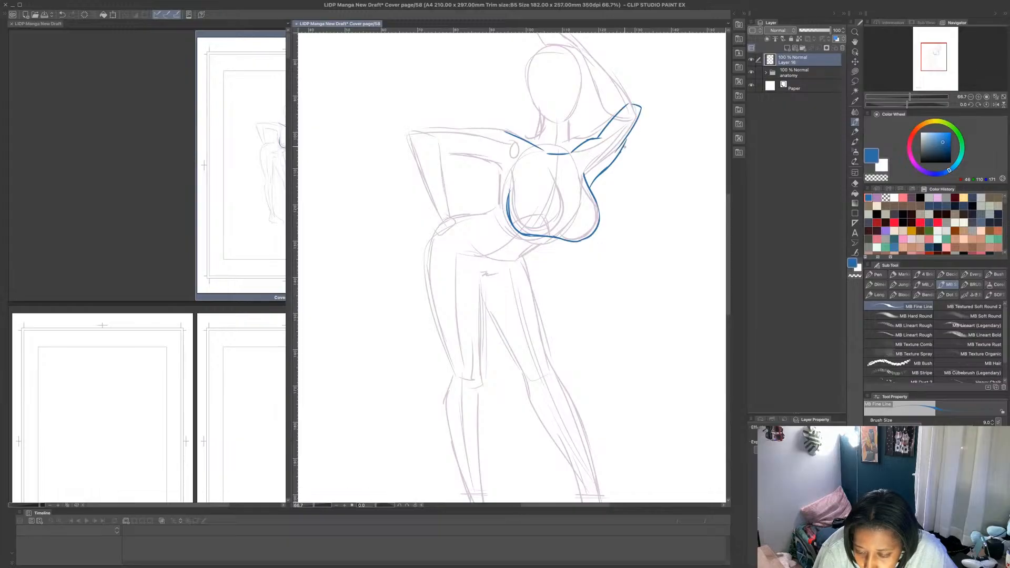
drag(642, 112, 621, 152)
- Draw blue collar lines from both sides of the jaw down to the neckline, undoing the surplus stroke
scroll(700, 184, up, 5)
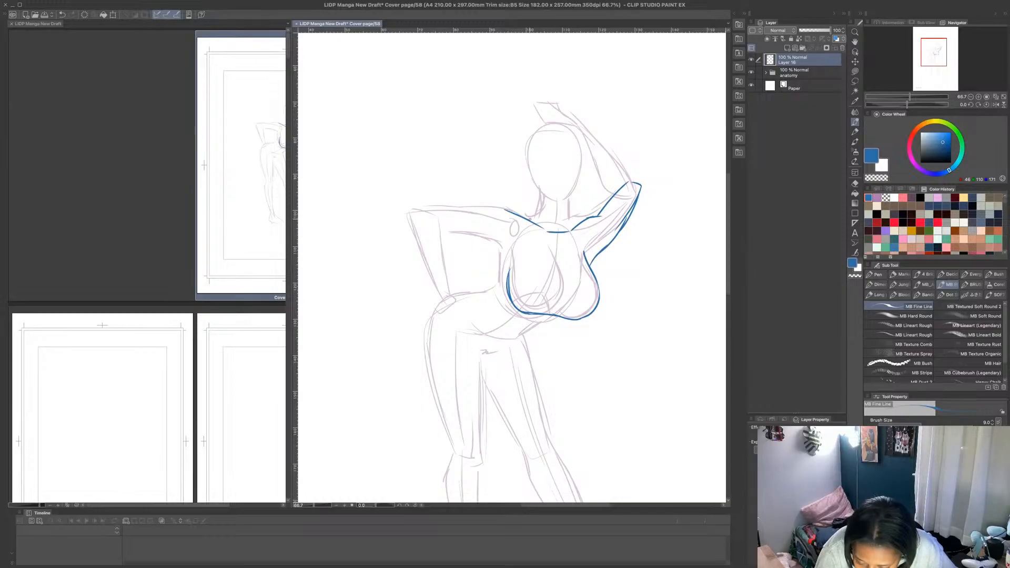
mouse_move(569, 202)
mouse_down()
mouse_move(546, 205)
mouse_move(571, 230)
mouse_up()
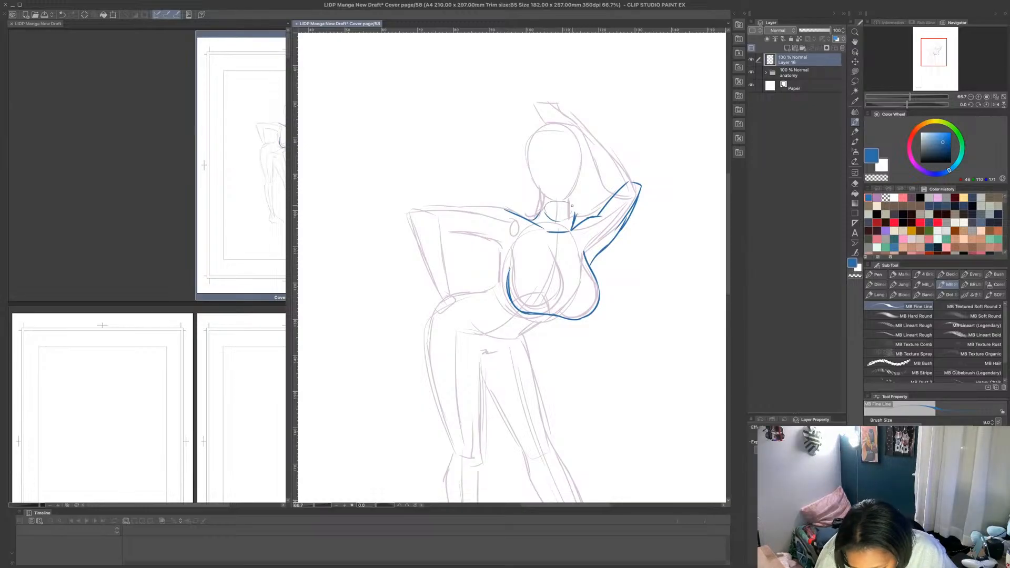
mouse_move(536, 183)
mouse_down()
mouse_move(561, 230)
mouse_move(583, 202)
mouse_move(577, 213)
mouse_move(584, 172)
mouse_up()
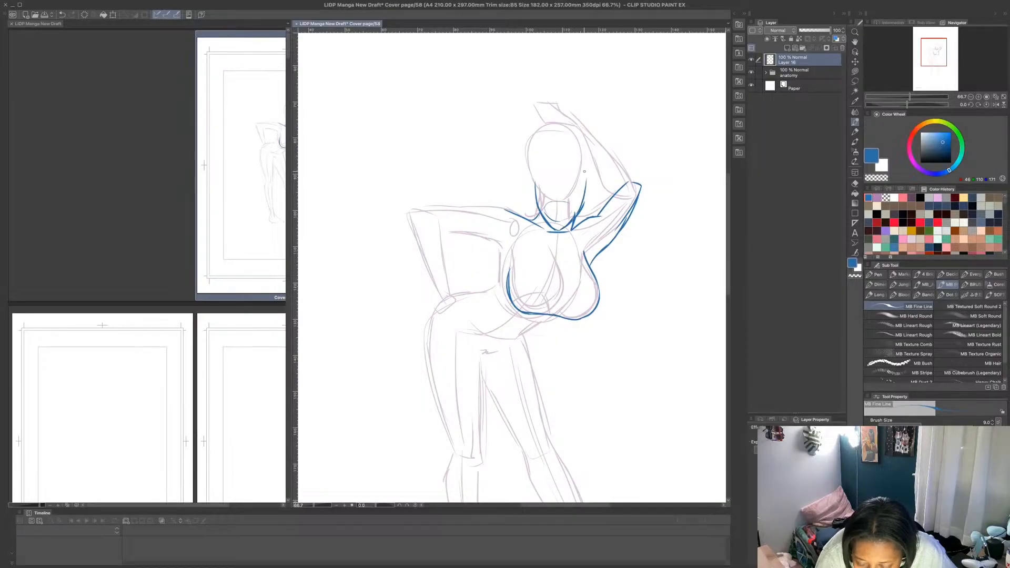
mouse_move(577, 211)
mouse_down()
mouse_move(582, 187)
mouse_move(571, 164)
mouse_move(583, 190)
mouse_up()
key(ctrl+z)
- Undo the blue collar lines running from the jaw down to the neckline
key(ctrl+z)
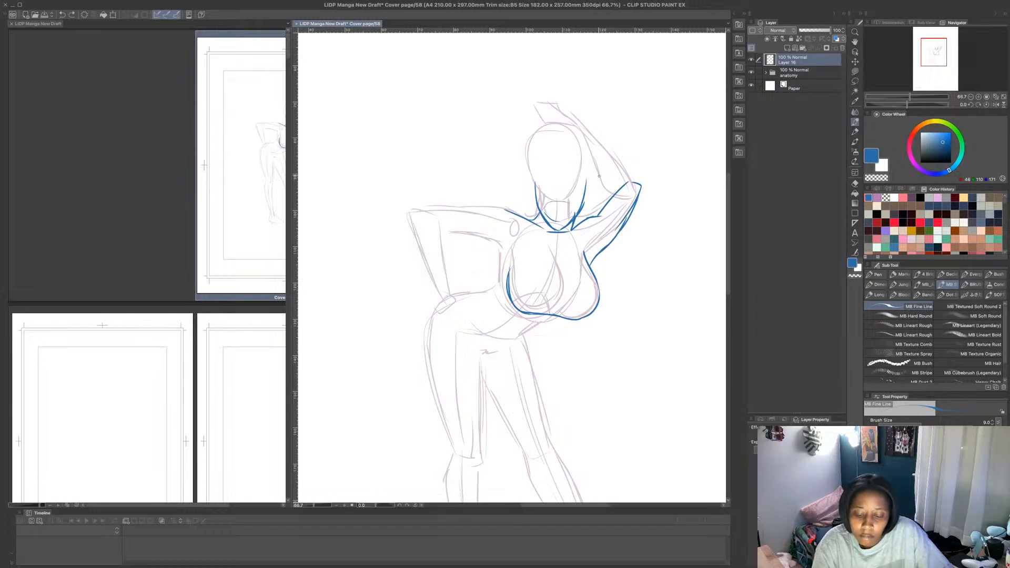
key(ctrl+z)
key(ctrl+z)
key(ctrl+z)
key(ctrl+z)
key(ctrl+z)
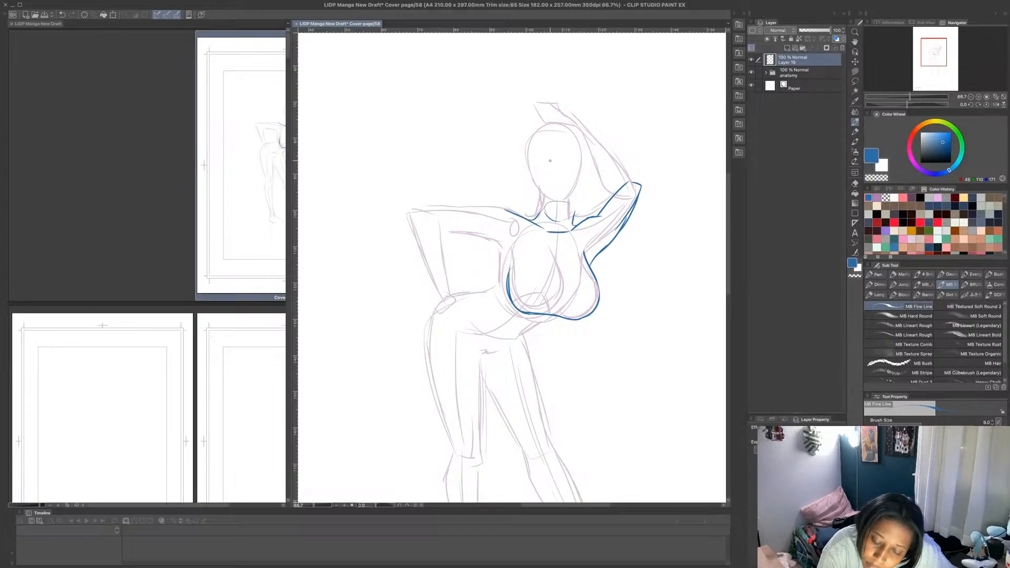
- Try a blue jawline along both sides of the lower face and undo the strokes
mouse_move(534, 183)
mouse_down()
mouse_move(556, 215)
mouse_move(581, 203)
mouse_move(582, 166)
mouse_up()
key(ctrl+z)
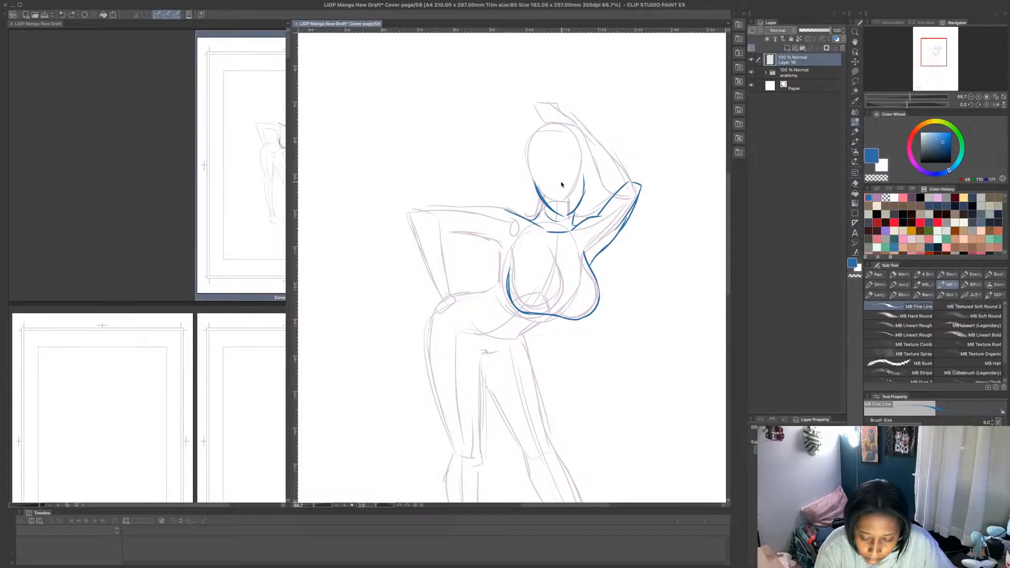
key(ctrl+z)
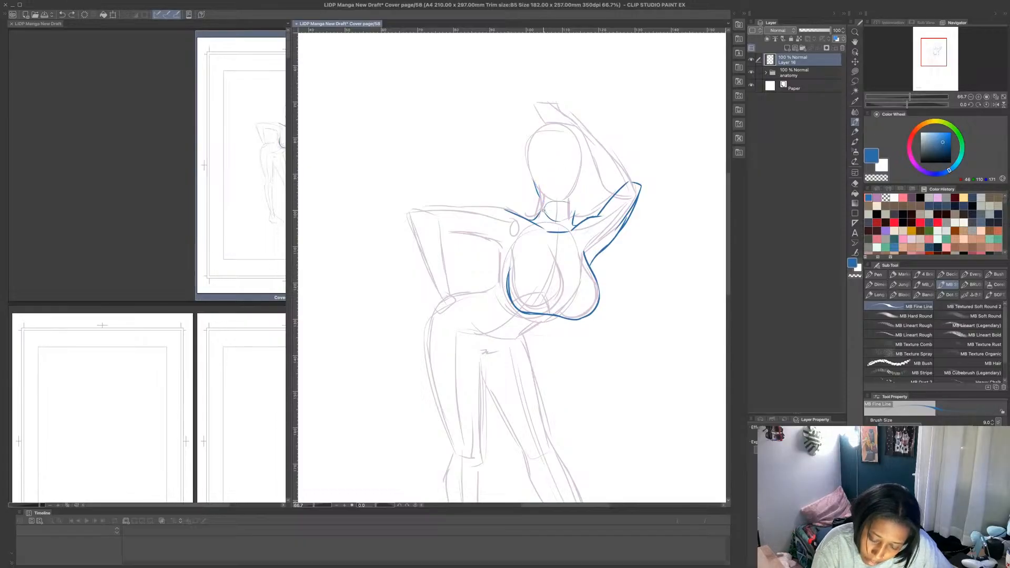
key(ctrl+z)
- Outline the head and jaw in blue, and clear the upper part of the outline with a transparent Lasso fill
mouse_move(528, 218)
mouse_down()
mouse_move(542, 189)
mouse_move(542, 201)
mouse_move(524, 185)
mouse_move(520, 152)
mouse_move(524, 166)
mouse_move(529, 138)
mouse_move(567, 147)
mouse_up()
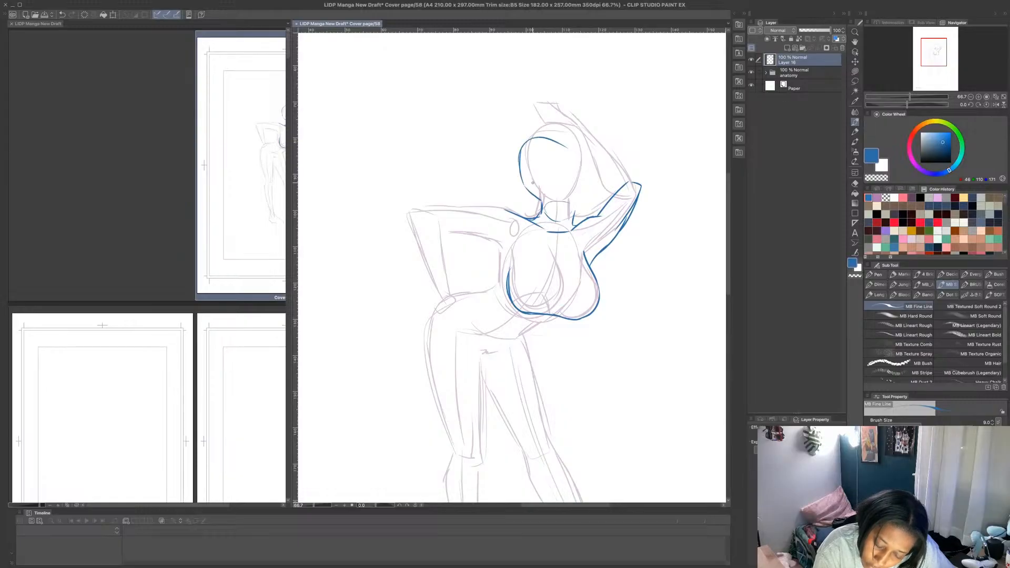
mouse_move(546, 199)
mouse_down()
mouse_move(582, 203)
mouse_move(586, 174)
mouse_move(570, 143)
mouse_move(523, 141)
mouse_up()
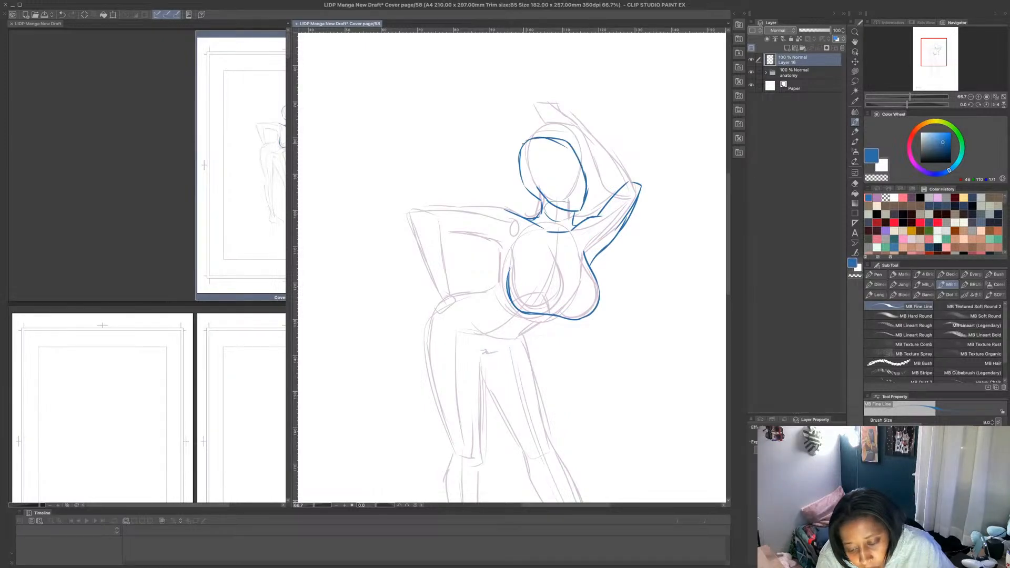
mouse_move(523, 178)
mouse_down()
mouse_move(557, 141)
mouse_move(570, 141)
mouse_move(558, 137)
mouse_move(521, 174)
mouse_move(579, 132)
mouse_up()
click(855, 72)
click(877, 178)
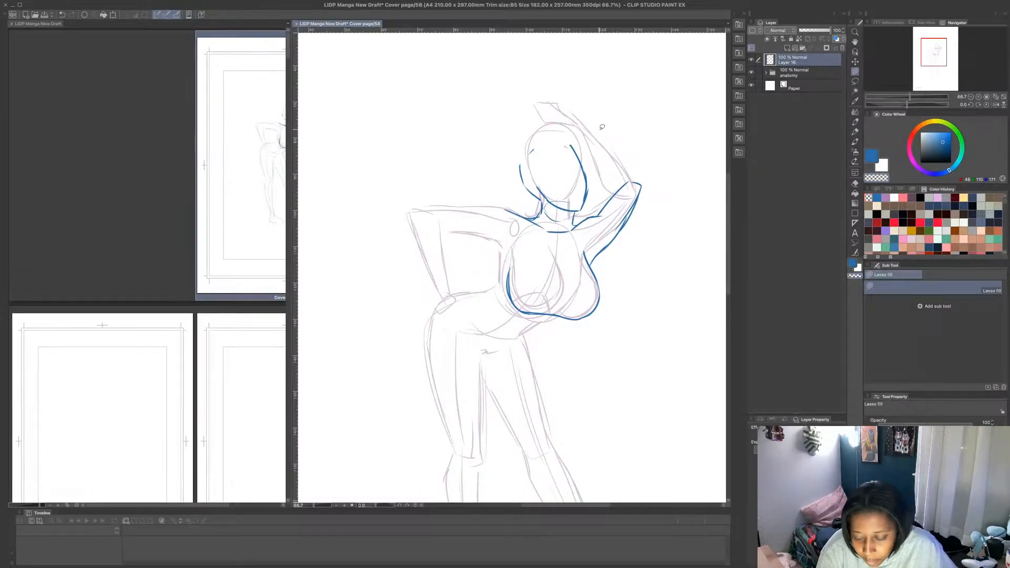
- With the MB Fine Line brush in blue, draw the eyes, nose and lips, and outline the hair around the face and crown
click(872, 156)
click(856, 122)
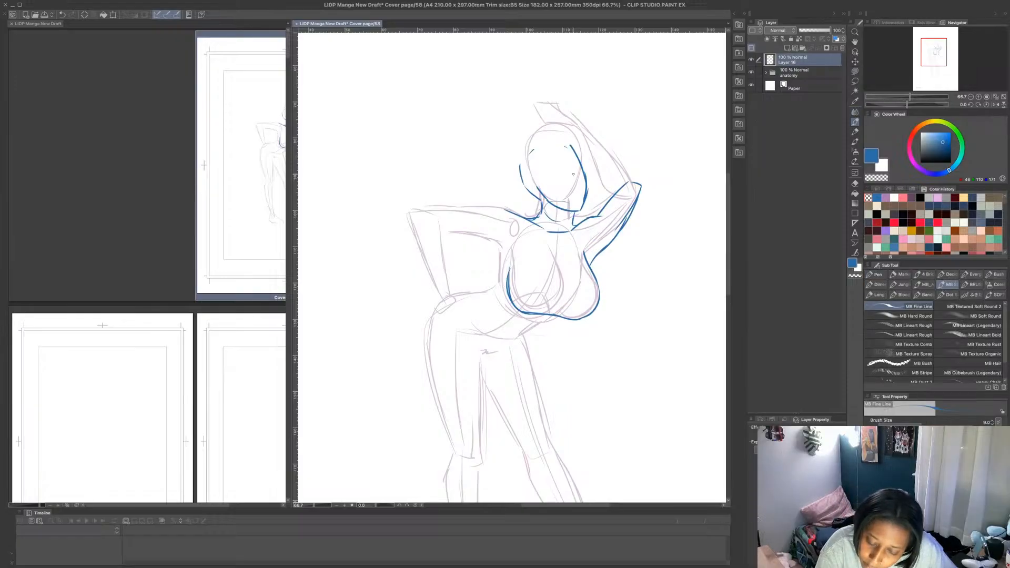
mouse_move(538, 188)
mouse_down()
mouse_move(550, 205)
mouse_move(582, 208)
mouse_move(576, 159)
mouse_move(573, 168)
mouse_up()
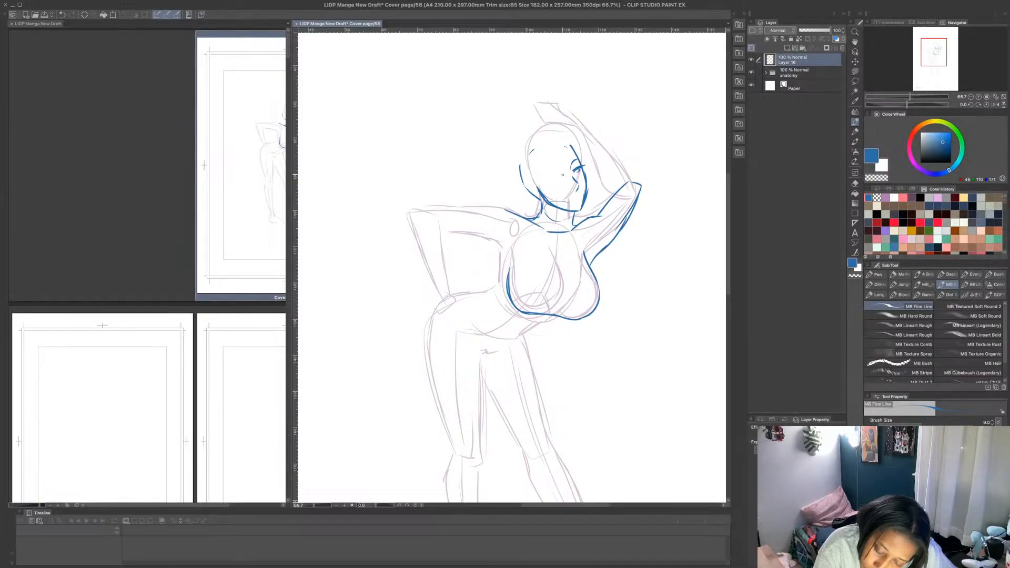
drag(549, 177, 561, 177)
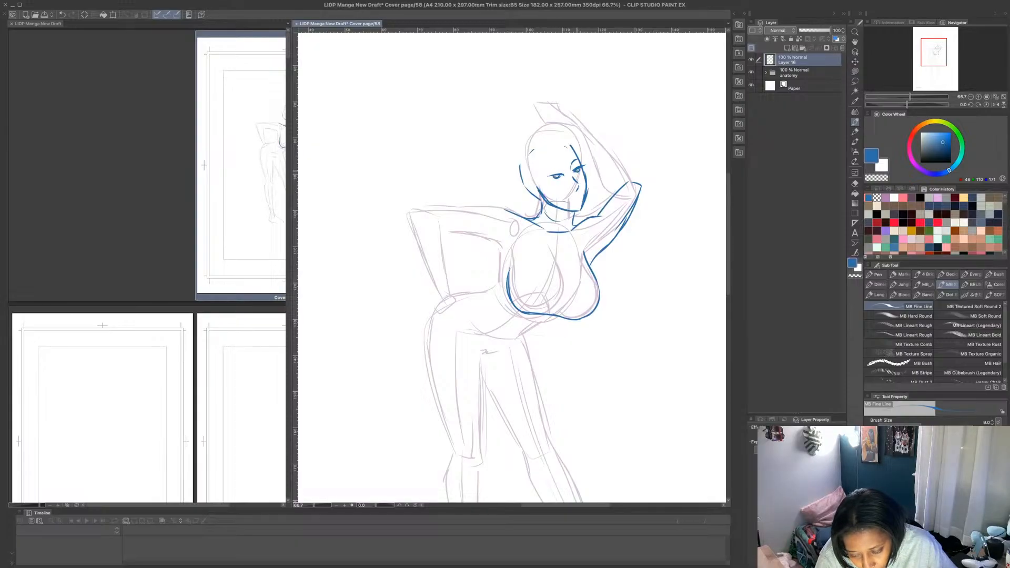
drag(545, 175, 553, 172)
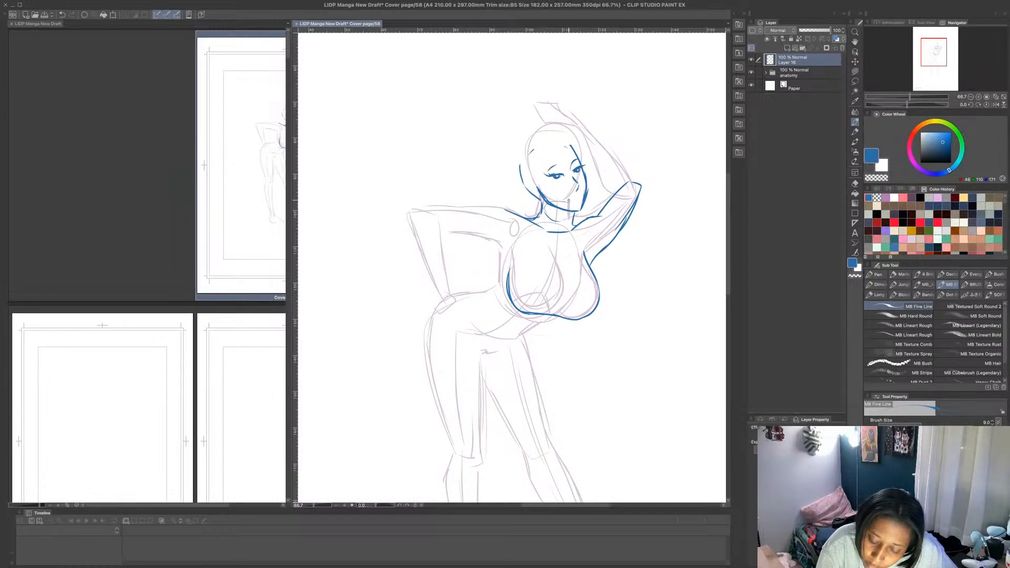
drag(568, 200, 580, 201)
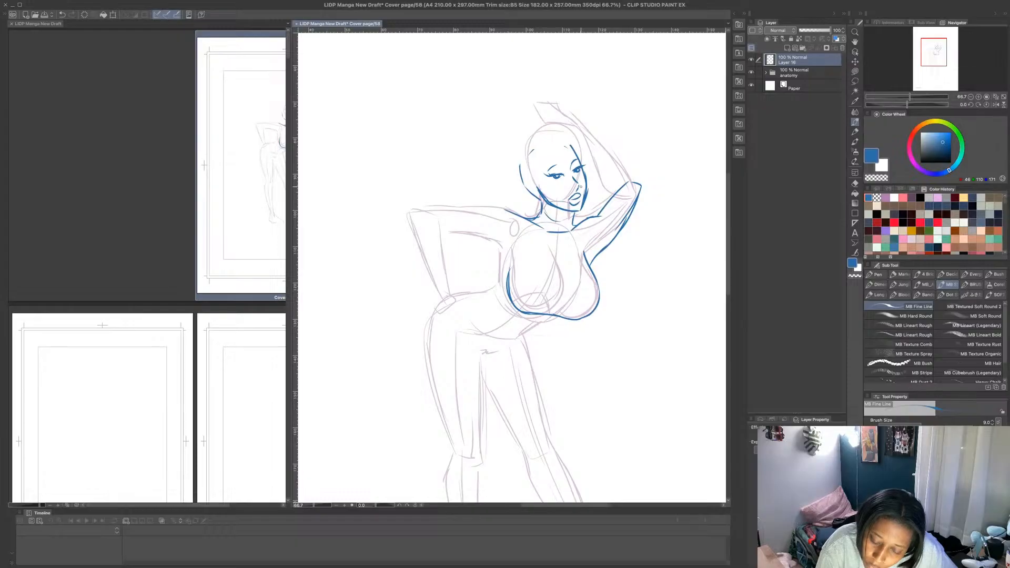
mouse_move(562, 152)
mouse_down()
mouse_move(551, 137)
mouse_move(535, 150)
mouse_move(540, 209)
mouse_up()
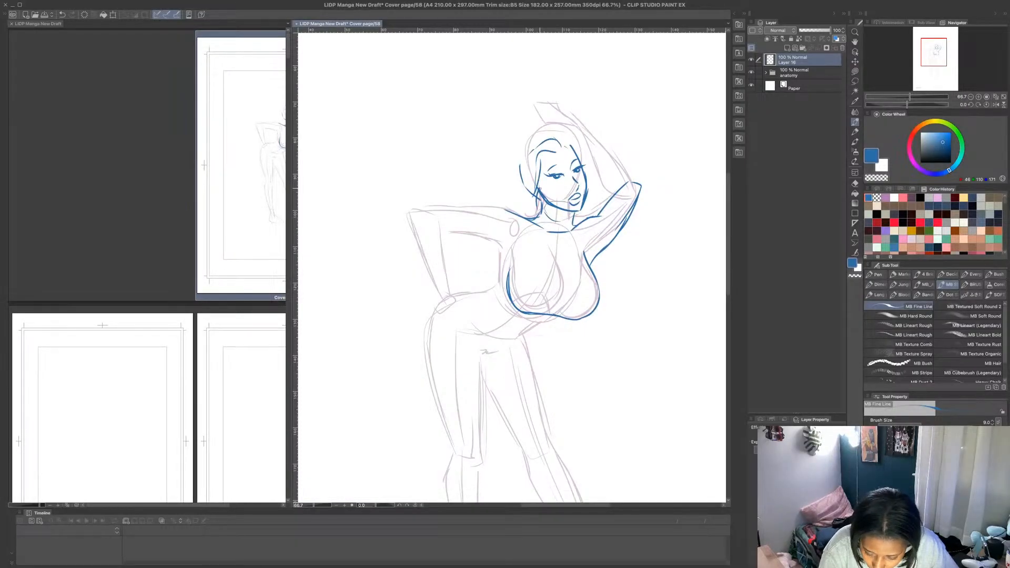
mouse_move(567, 144)
mouse_down()
mouse_move(538, 133)
mouse_move(514, 187)
mouse_up()
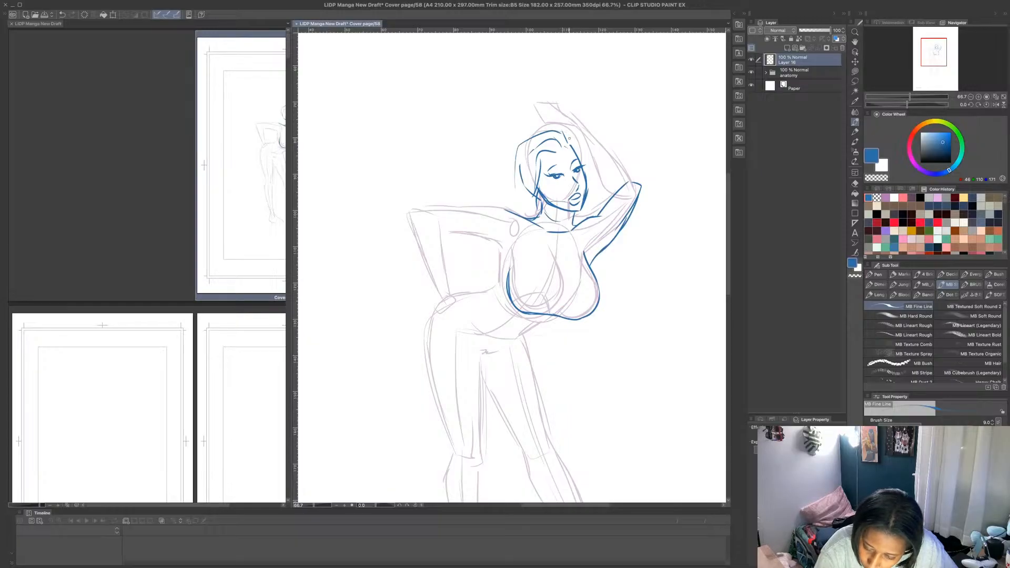
- Outline the raised forearm from the head to the elbow in blue, thickening its inner edge
mouse_move(572, 148)
mouse_down()
mouse_move(553, 138)
mouse_move(564, 125)
mouse_move(582, 136)
mouse_move(572, 148)
mouse_move(609, 156)
mouse_move(641, 185)
mouse_up()
drag(582, 153, 609, 181)
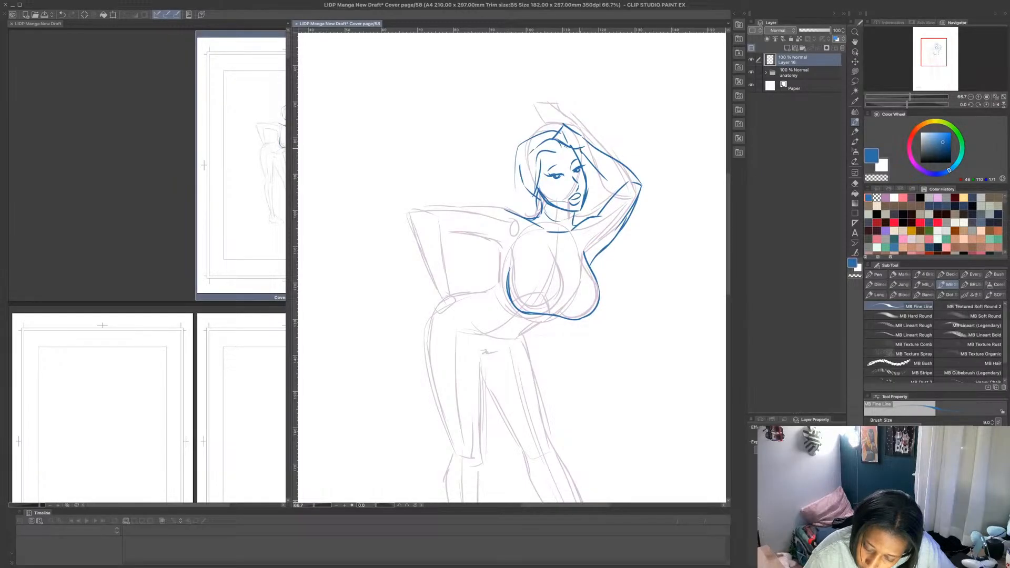
drag(580, 150, 615, 189)
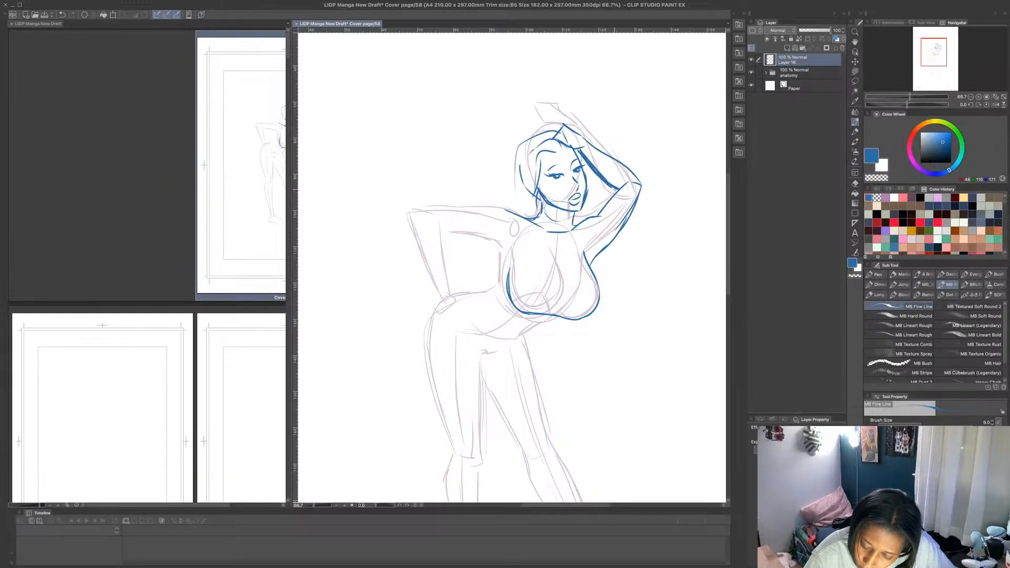
drag(600, 152, 642, 187)
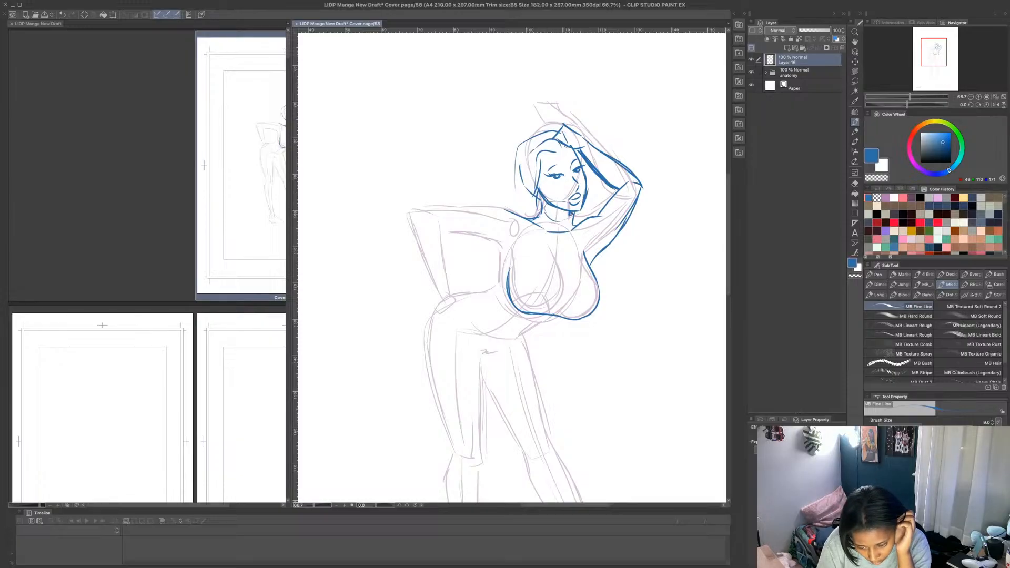
- Draw the top's collar and centre front line in blue, and add its hem and side lines around the torso, undoing the surplus chest curve
mouse_move(539, 206)
mouse_down()
mouse_move(565, 214)
mouse_move(556, 215)
mouse_move(563, 229)
mouse_move(562, 218)
mouse_move(557, 227)
mouse_move(538, 219)
mouse_move(561, 240)
mouse_move(553, 251)
mouse_move(566, 237)
mouse_move(549, 311)
mouse_up()
drag(568, 262, 548, 315)
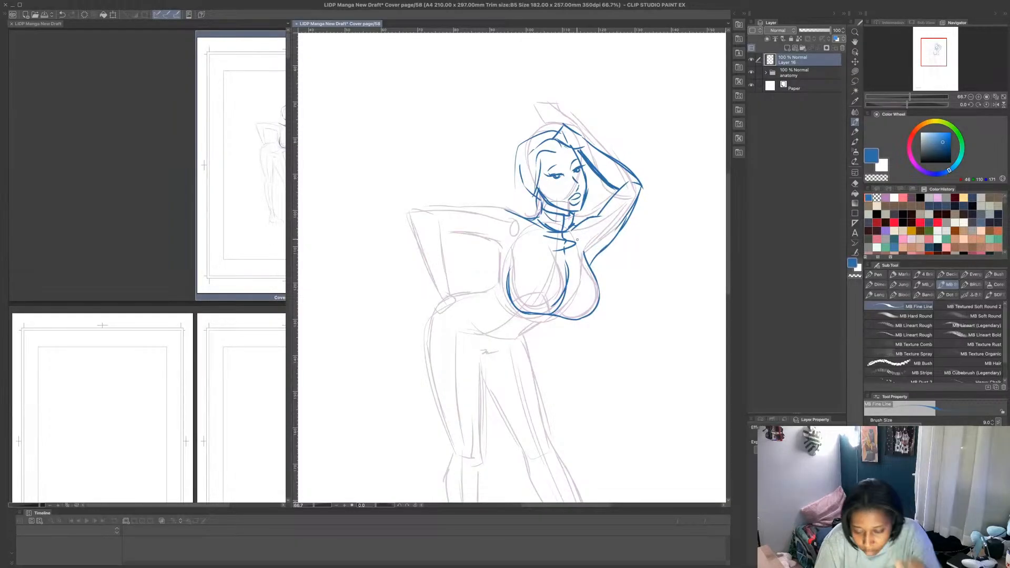
key(ctrl+z)
key(ctrl+z)
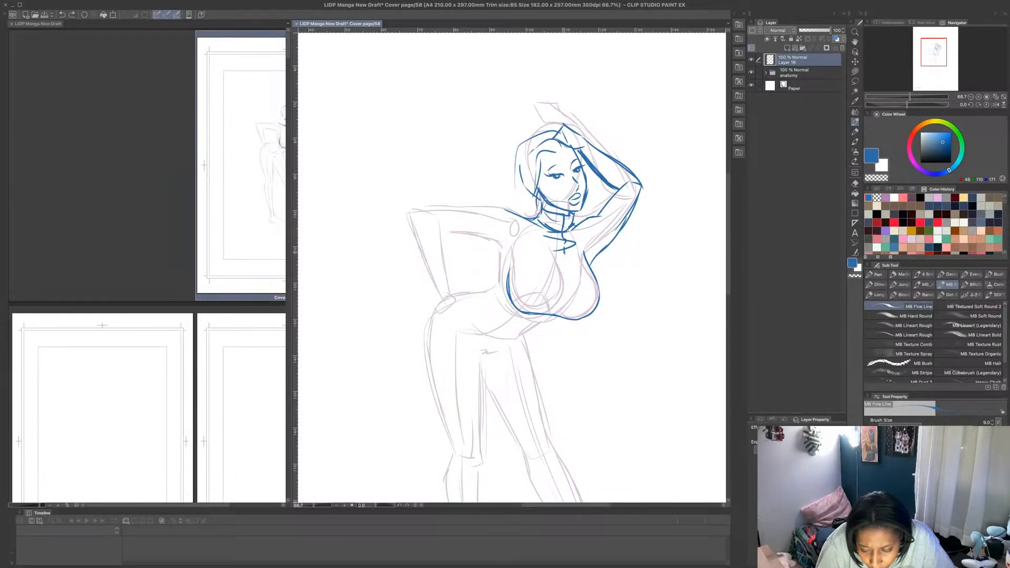
mouse_move(564, 252)
mouse_down()
mouse_move(563, 305)
mouse_move(569, 280)
mouse_move(541, 326)
mouse_move(516, 331)
mouse_move(485, 298)
mouse_move(493, 285)
mouse_up()
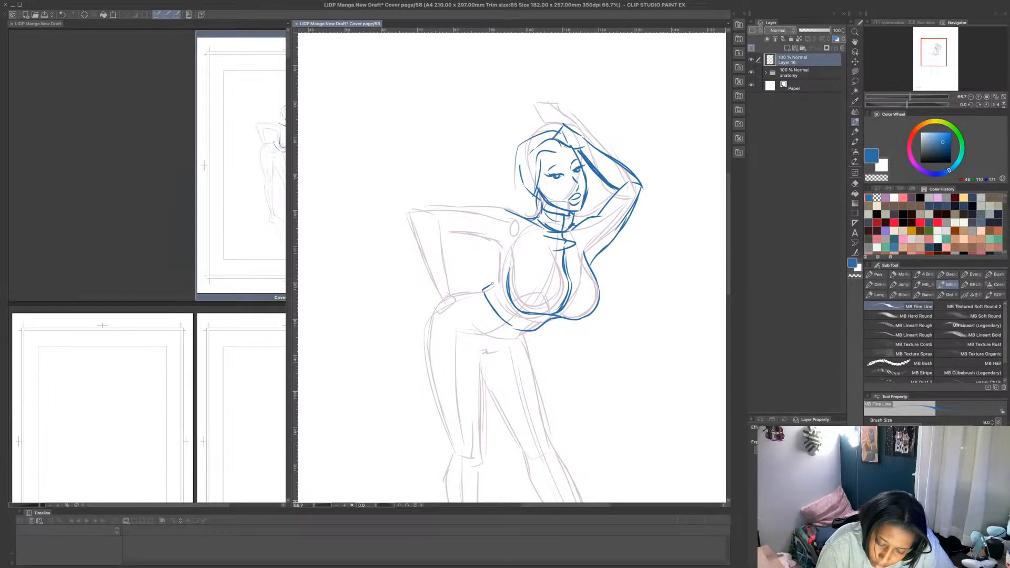
drag(496, 244, 500, 271)
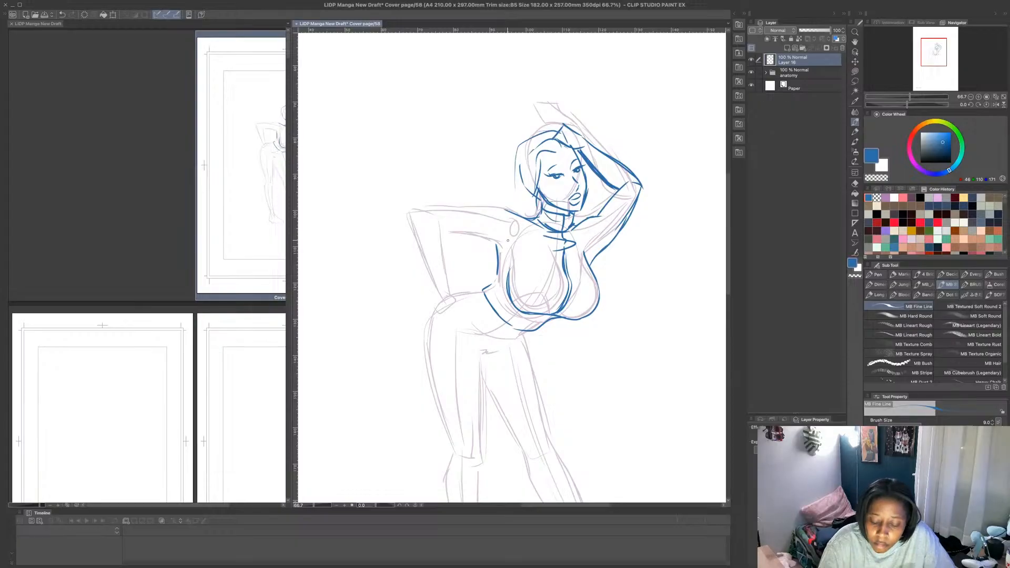
- Outline the sleeve of the bent arm in blue from the shoulder around the elbow to the wrist
mouse_move(535, 226)
mouse_down()
mouse_move(508, 210)
mouse_move(424, 208)
mouse_up()
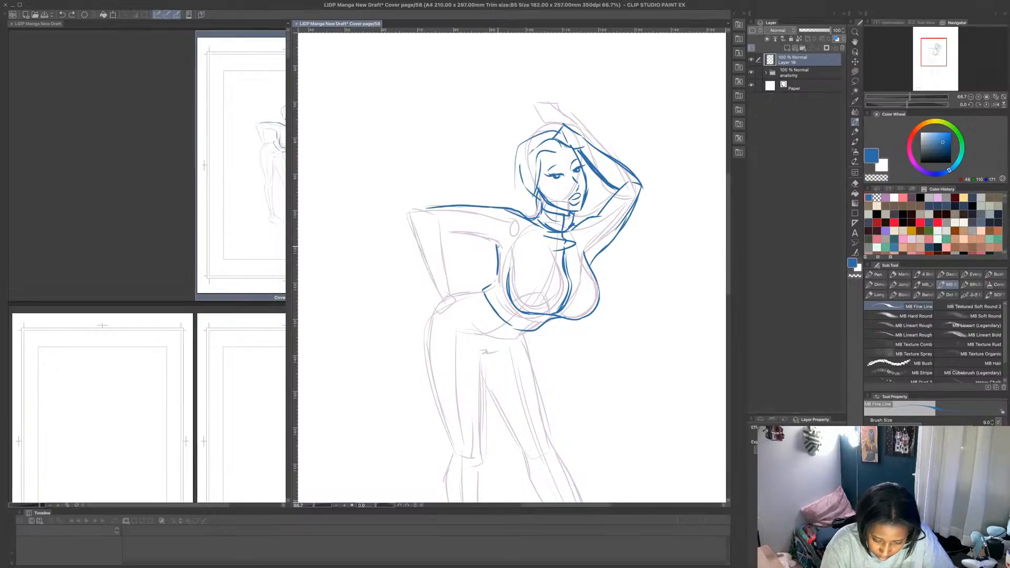
mouse_move(498, 245)
mouse_down()
mouse_move(448, 227)
mouse_move(451, 295)
mouse_up()
mouse_move(421, 209)
mouse_down()
mouse_move(429, 287)
mouse_move(435, 299)
mouse_move(450, 295)
mouse_up()
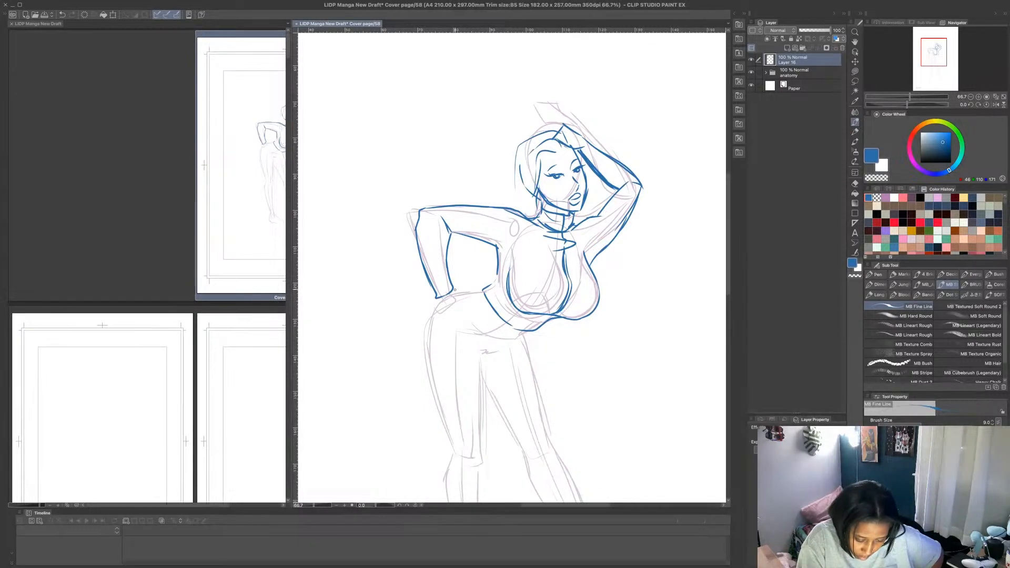
- Draw the hand with its fingers resting on the hip and add a ribbed cuff at the wrist
mouse_move(453, 290)
mouse_down()
mouse_move(477, 296)
mouse_move(436, 305)
mouse_move(465, 301)
mouse_move(472, 324)
mouse_move(471, 303)
mouse_move(479, 319)
mouse_move(483, 323)
mouse_up()
drag(473, 290, 486, 302)
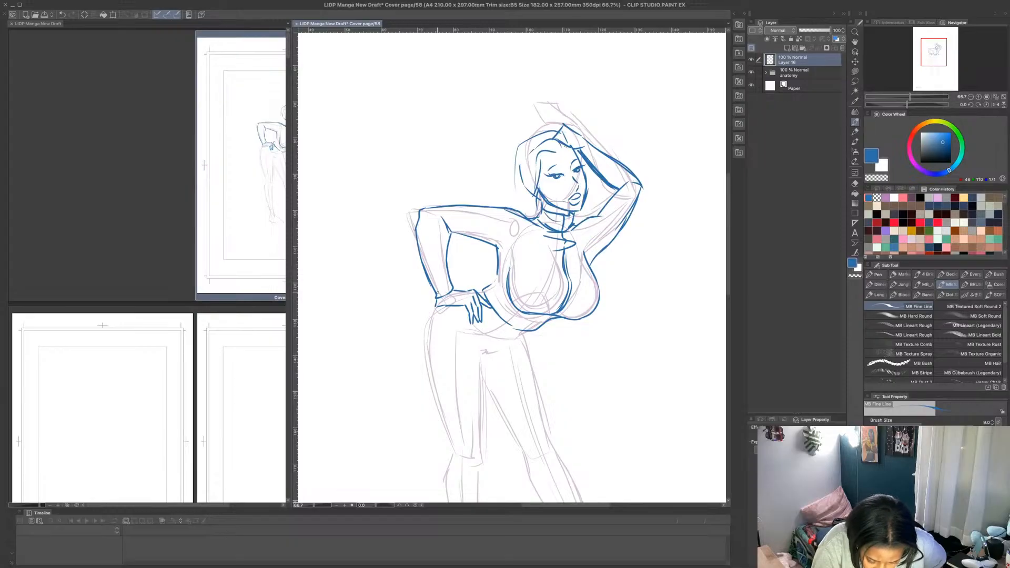
mouse_move(420, 264)
mouse_down()
mouse_move(441, 280)
mouse_move(450, 275)
mouse_move(451, 289)
mouse_up()
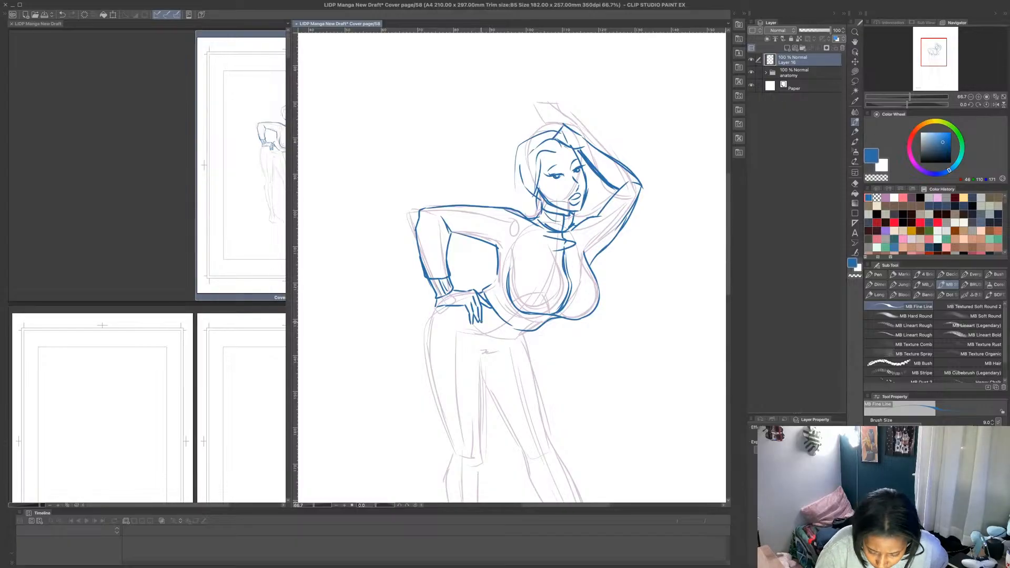
- Draw the curved waistline below the top's hem and add blue fold lines across and under the chest
mouse_move(478, 325)
mouse_down()
mouse_move(521, 339)
mouse_move(534, 317)
mouse_move(501, 330)
mouse_up()
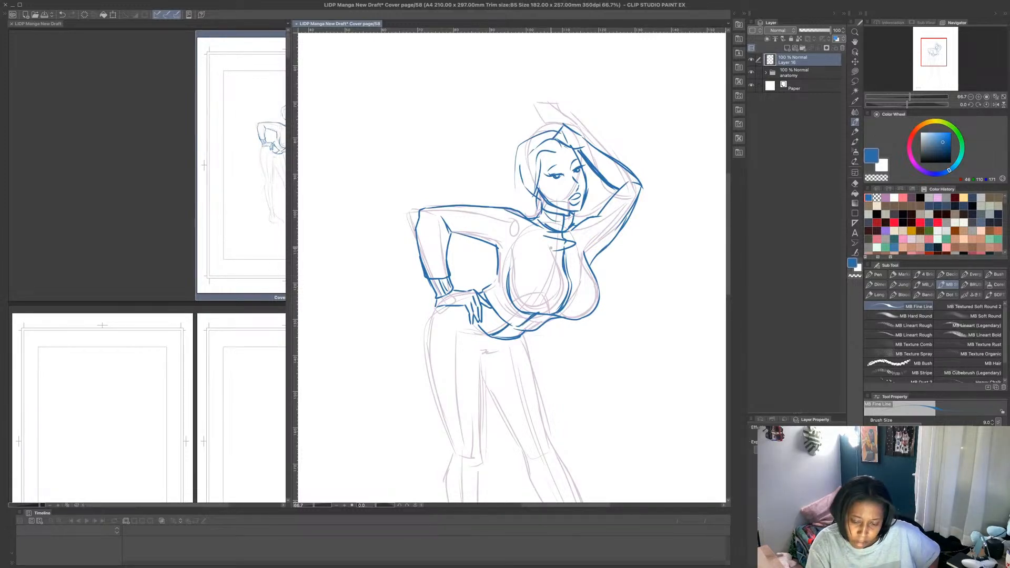
drag(528, 276, 586, 282)
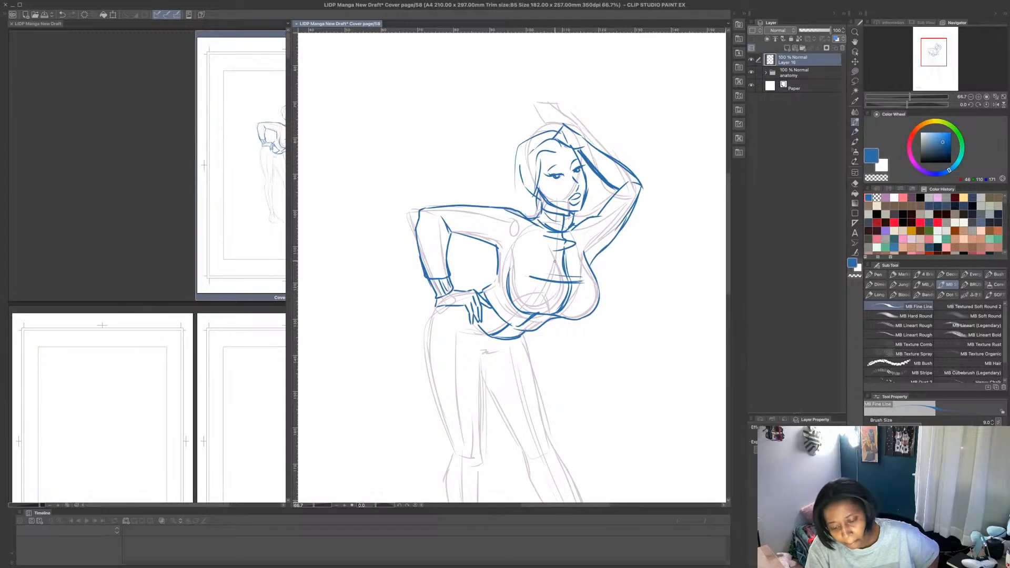
drag(528, 310, 574, 319)
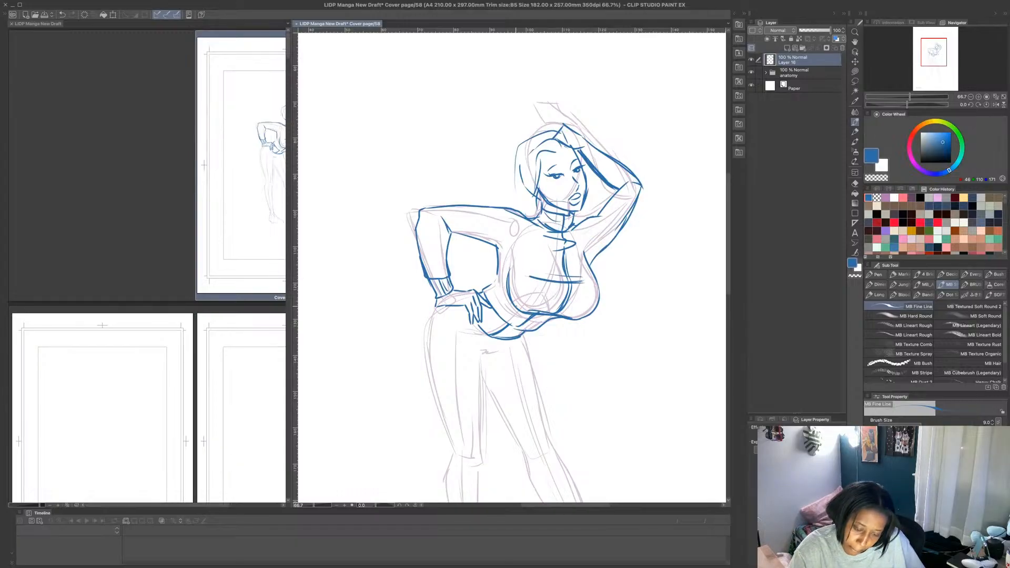
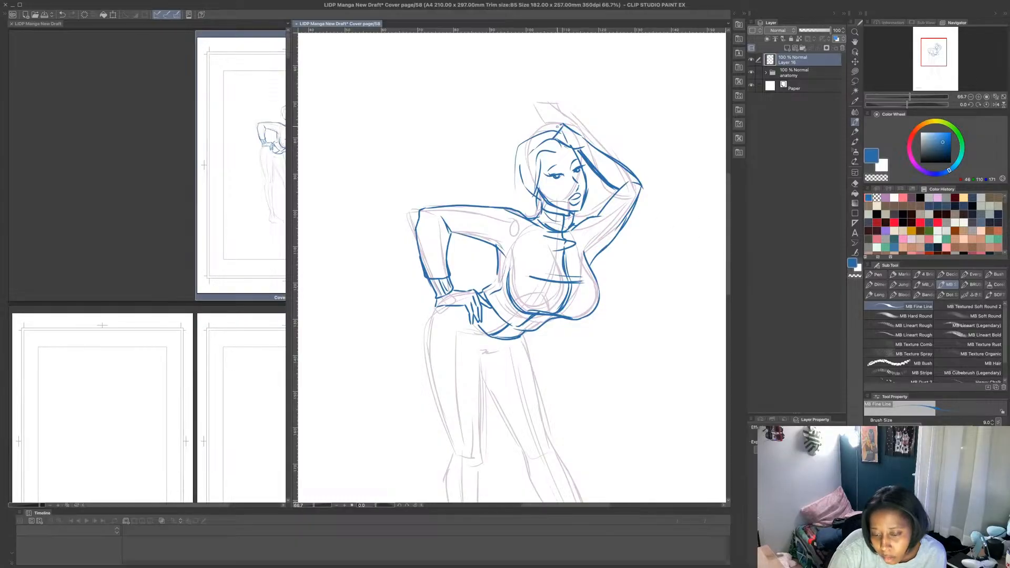
- Add a hair line across the crown of the head and reinforce the underside lines of the raised arm
mouse_move(537, 131)
mouse_down()
mouse_move(562, 125)
mouse_move(530, 138)
mouse_move(553, 140)
mouse_up()
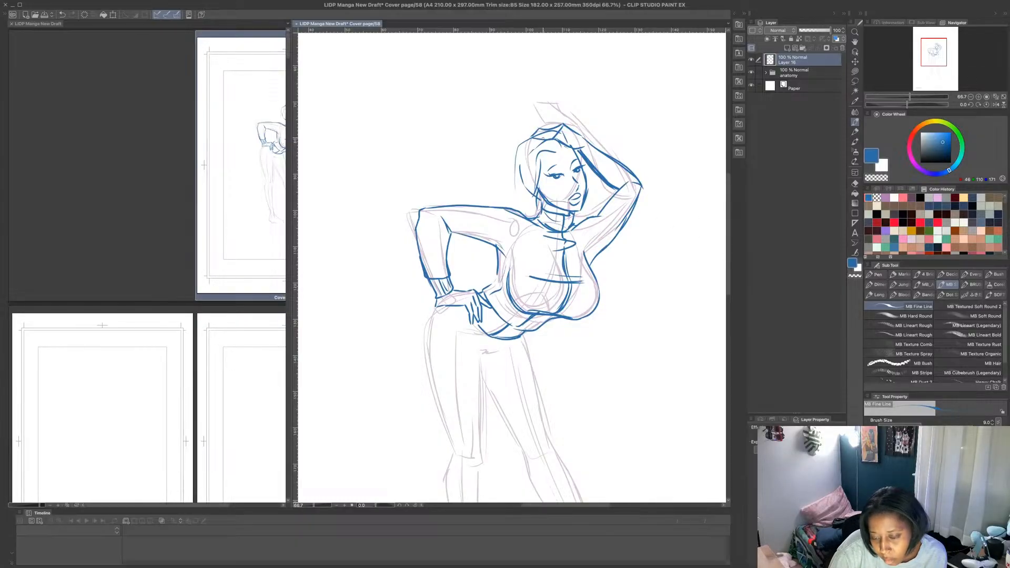
scroll(706, 218, down, 2)
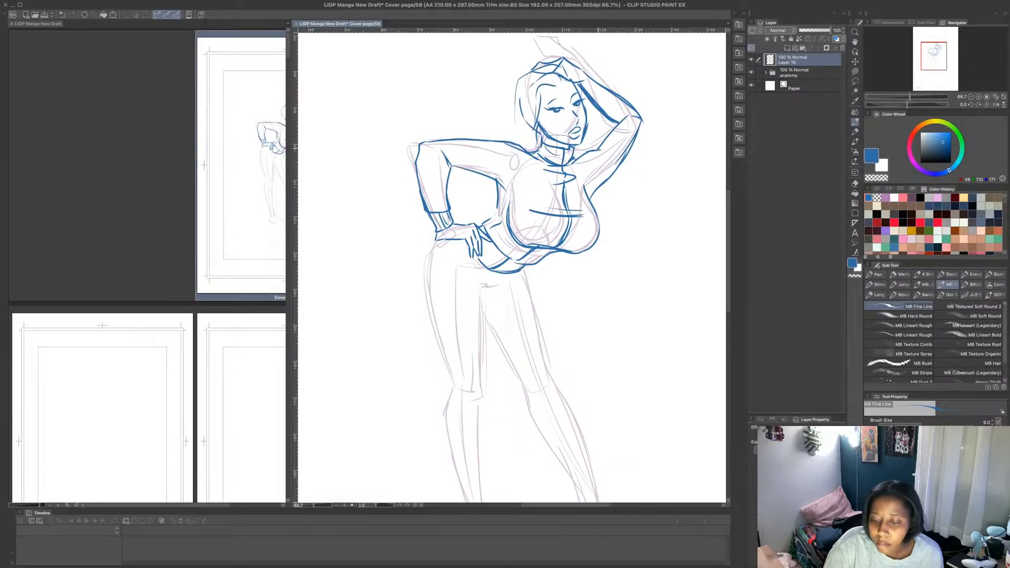
drag(573, 158, 612, 128)
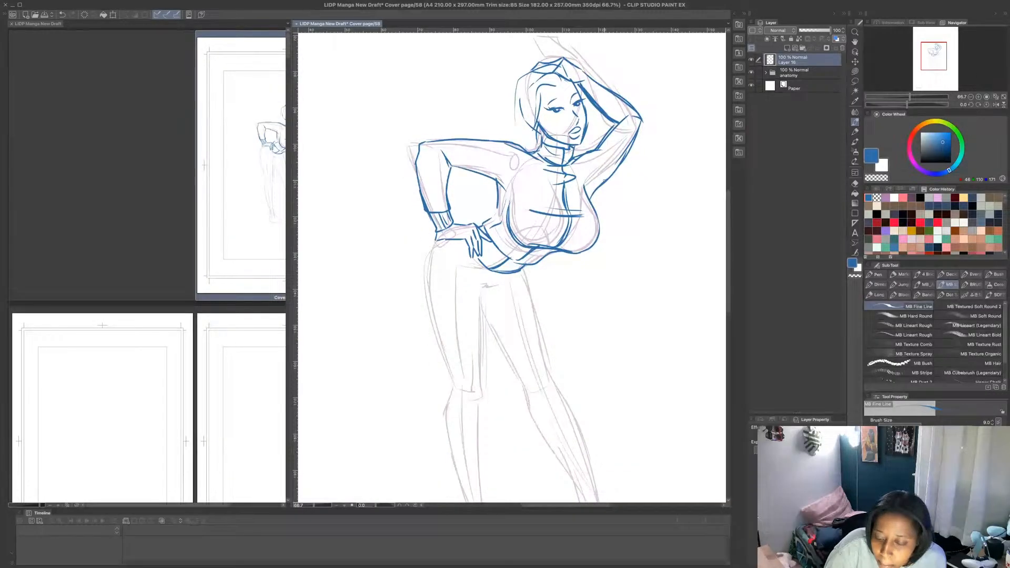
mouse_move(598, 186)
mouse_down()
mouse_move(637, 125)
mouse_move(627, 147)
mouse_move(614, 120)
mouse_up()
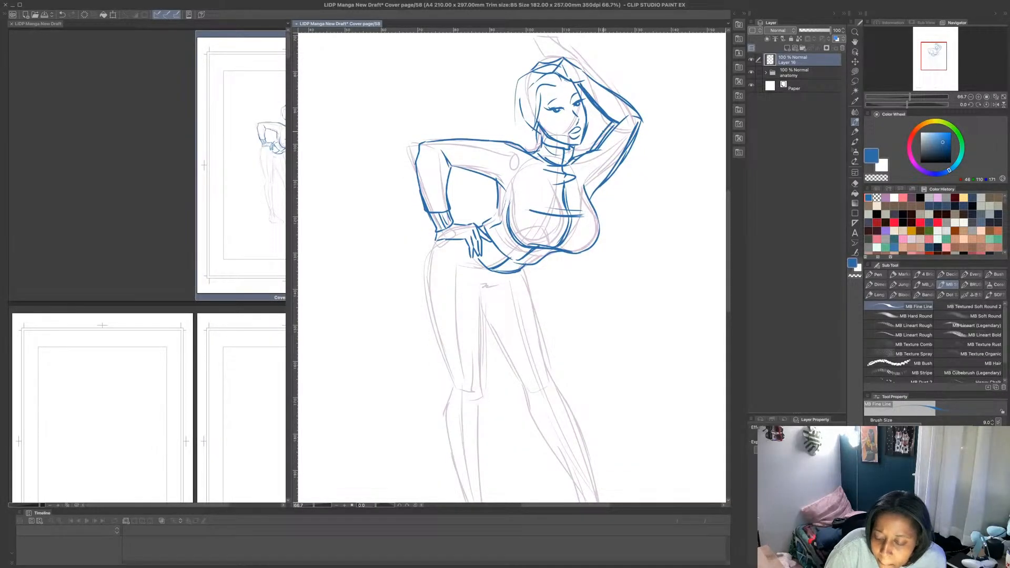
- Erase the raised arm's surplus lines with Lasso fill in transparent colour and redraw its outer edge in blue from the elbow to the chest
click(855, 71)
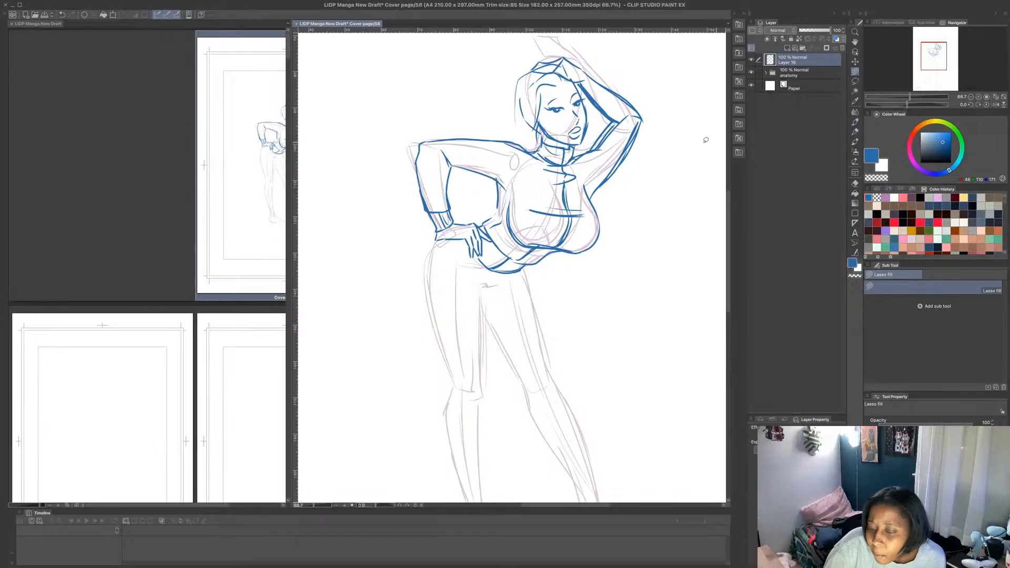
drag(601, 190, 652, 120)
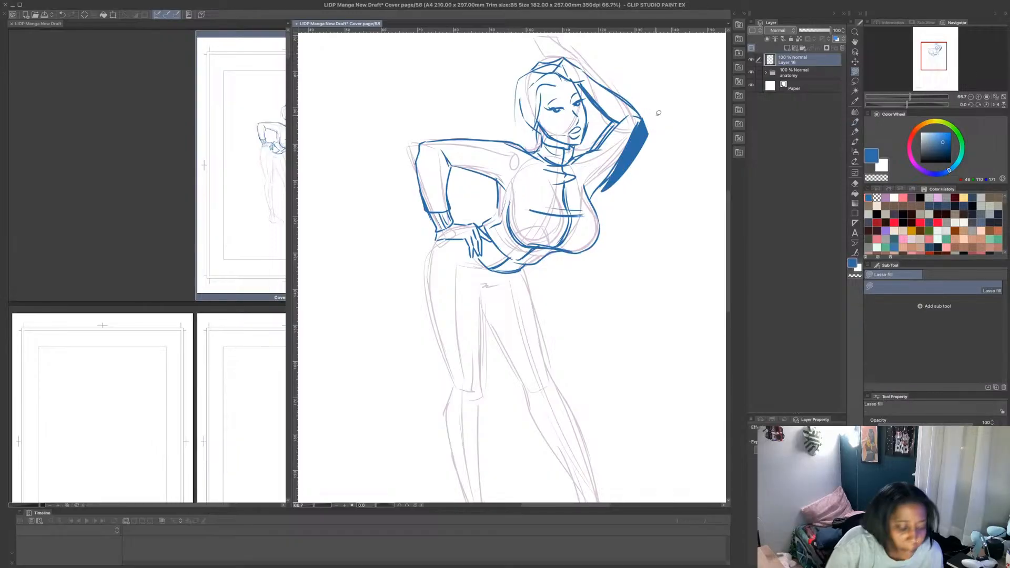
key(ctrl+z)
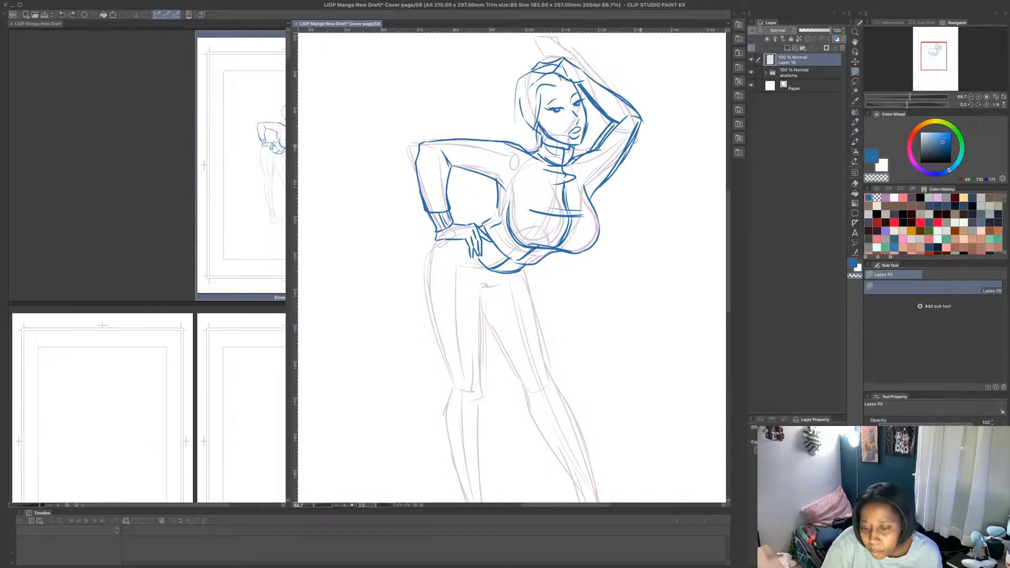
mouse_move(640, 124)
mouse_down()
mouse_move(636, 162)
mouse_move(645, 124)
mouse_move(616, 121)
mouse_move(609, 146)
mouse_move(631, 117)
mouse_up()
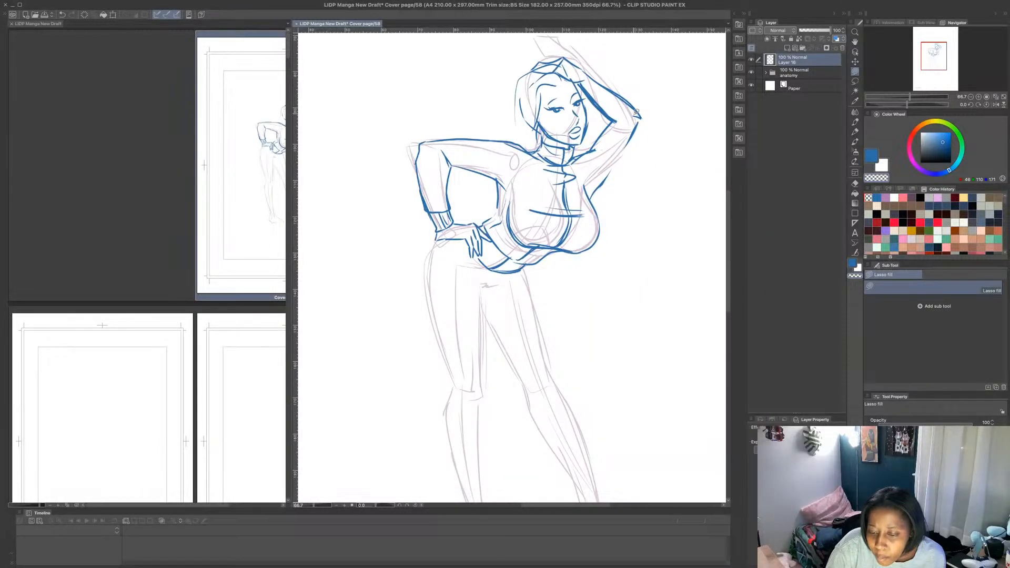
key(p)
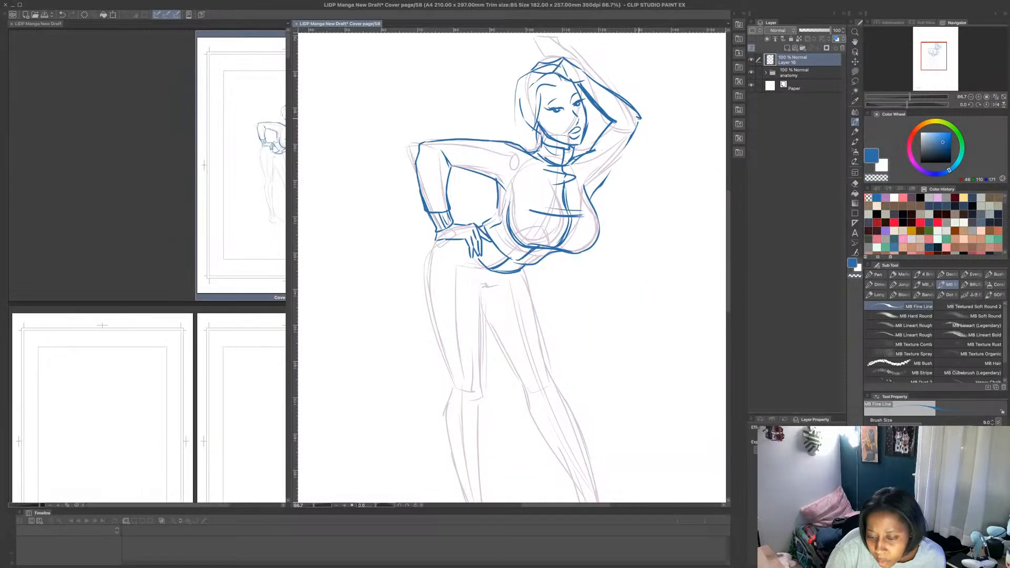
drag(640, 119, 590, 204)
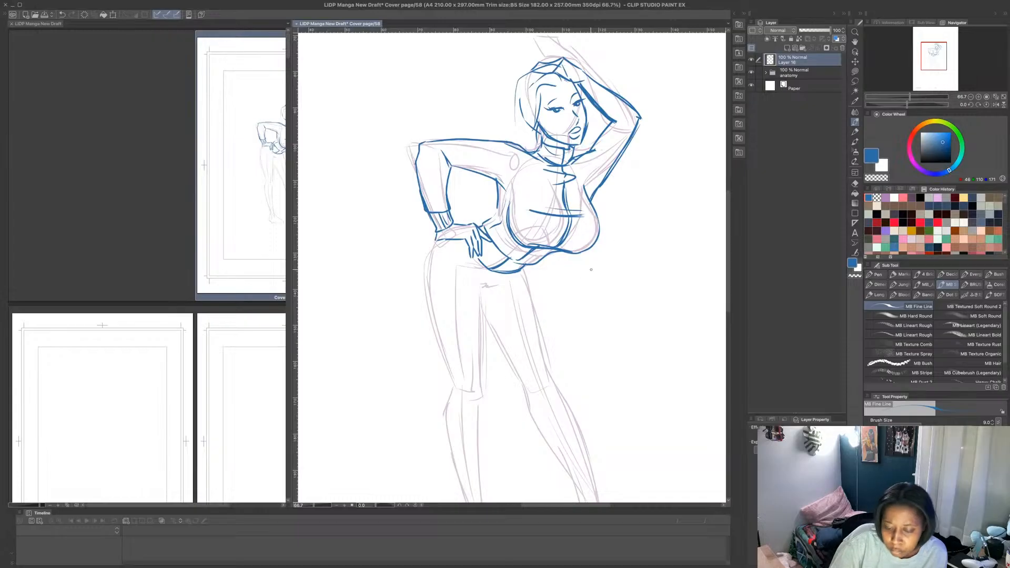
- Outline the straight leg's hip and thigh in blue down to the knee, including the crotch fold and inner thigh
mouse_move(452, 238)
mouse_down()
mouse_move(433, 246)
mouse_move(448, 367)
mouse_move(429, 322)
mouse_move(458, 391)
mouse_up()
mouse_move(484, 293)
mouse_down()
mouse_move(503, 284)
mouse_move(480, 402)
mouse_up()
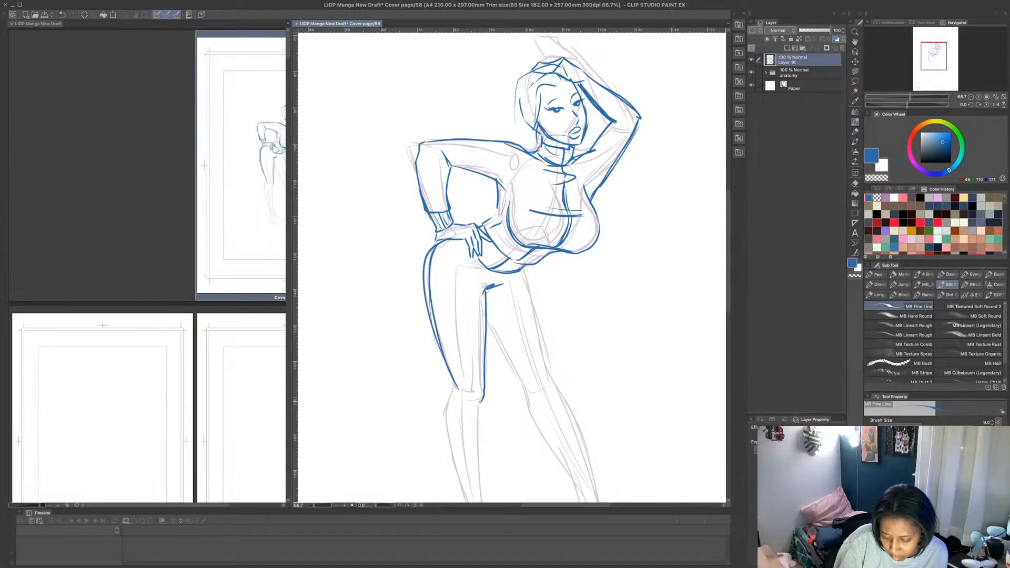
scroll(482, 372, down, 3)
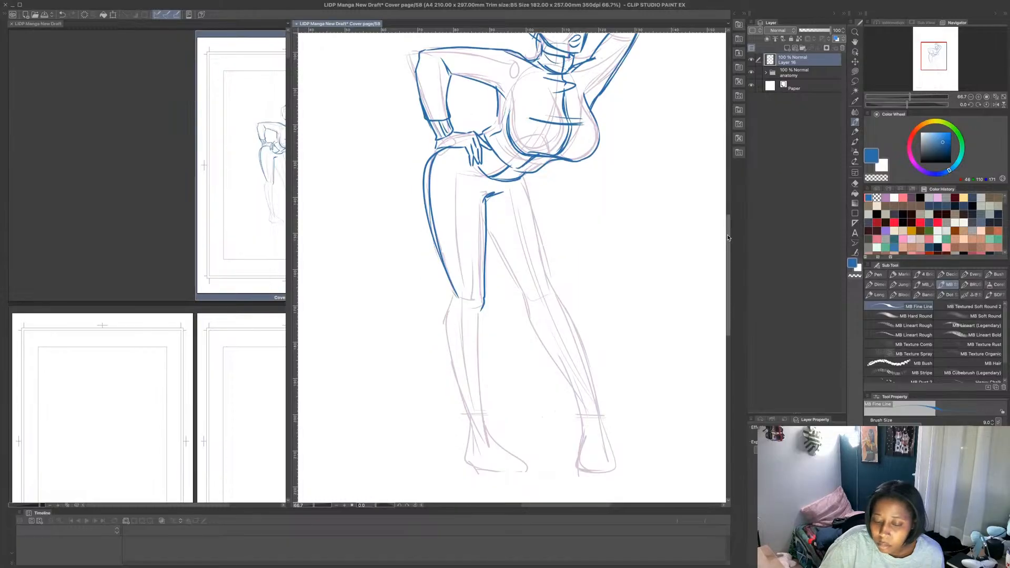
drag(522, 180, 553, 297)
drag(487, 221, 573, 395)
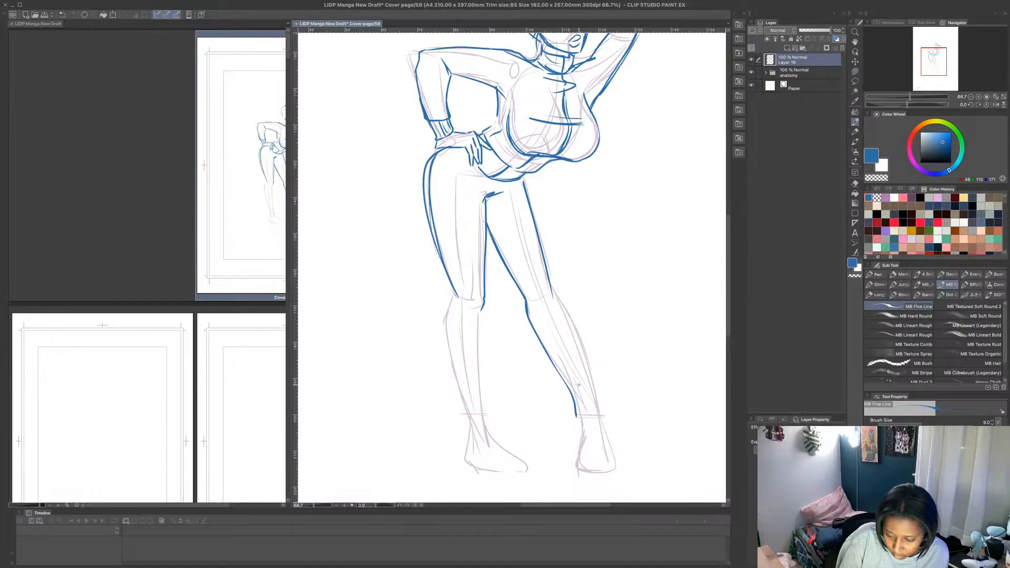
key(ctrl+z)
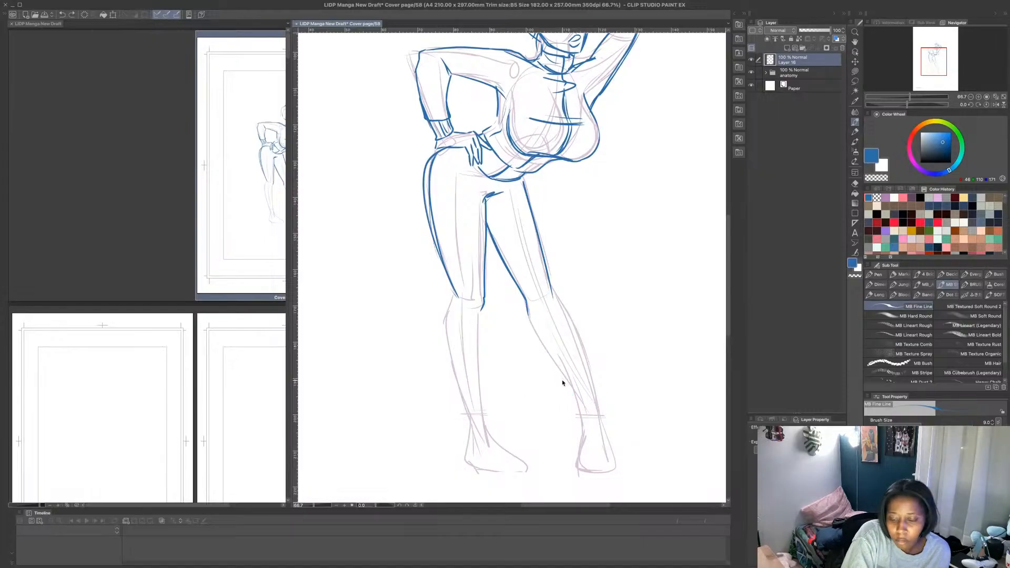
key(ctrl+z)
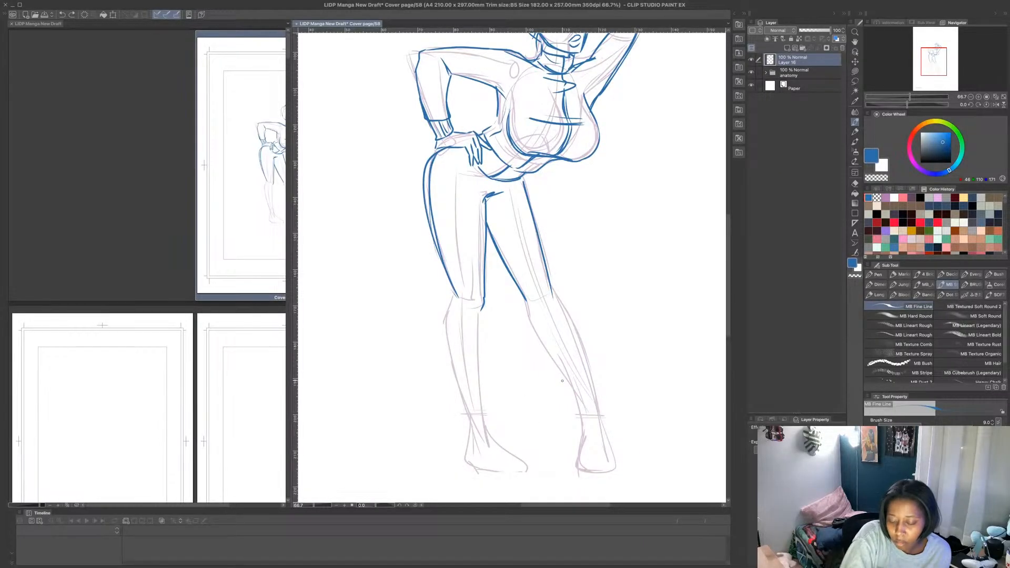
drag(552, 289, 559, 309)
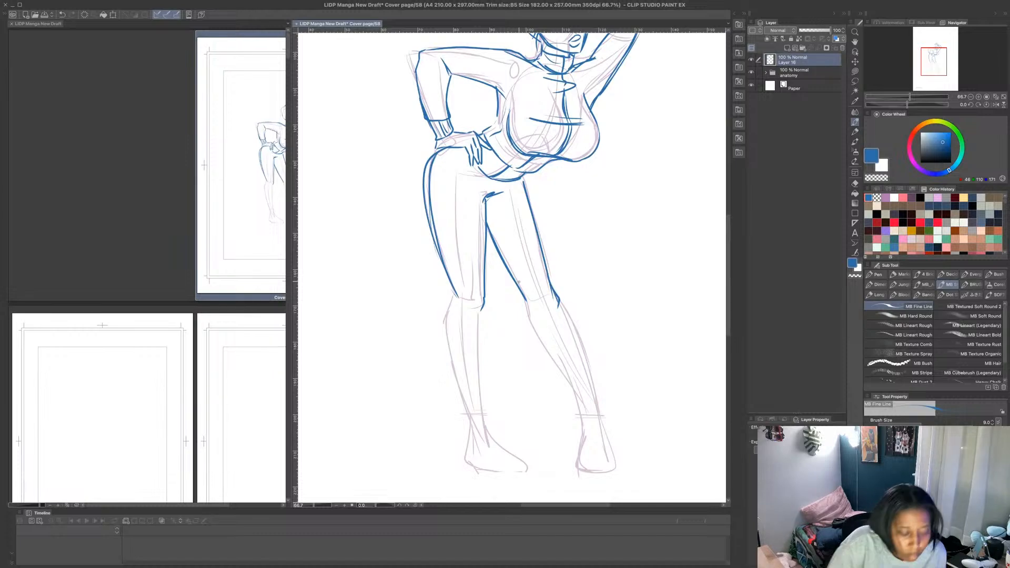
key(ctrl+z)
key(ctrl+z)
key(ctrl+z)
key(ctrl+z)
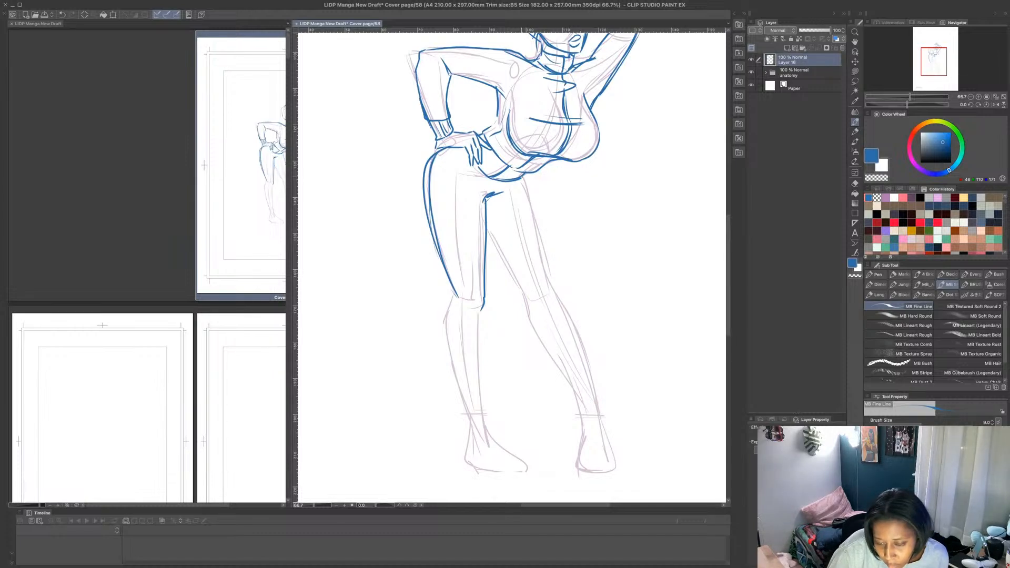
- Outline the outstretched leg in blue from the hip past the knee to the ankle, and draw its shoe
drag(520, 184, 546, 282)
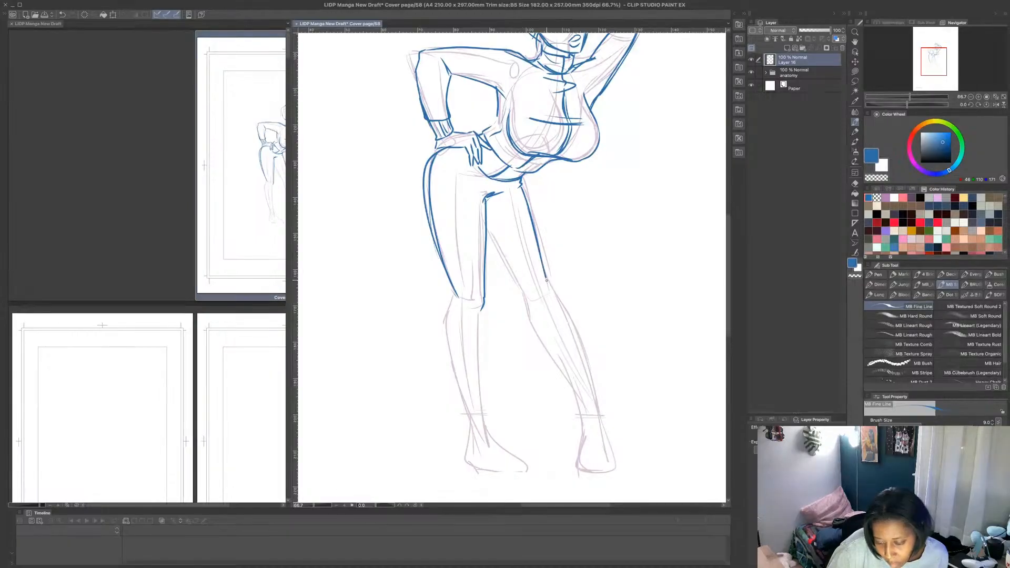
drag(488, 239, 574, 401)
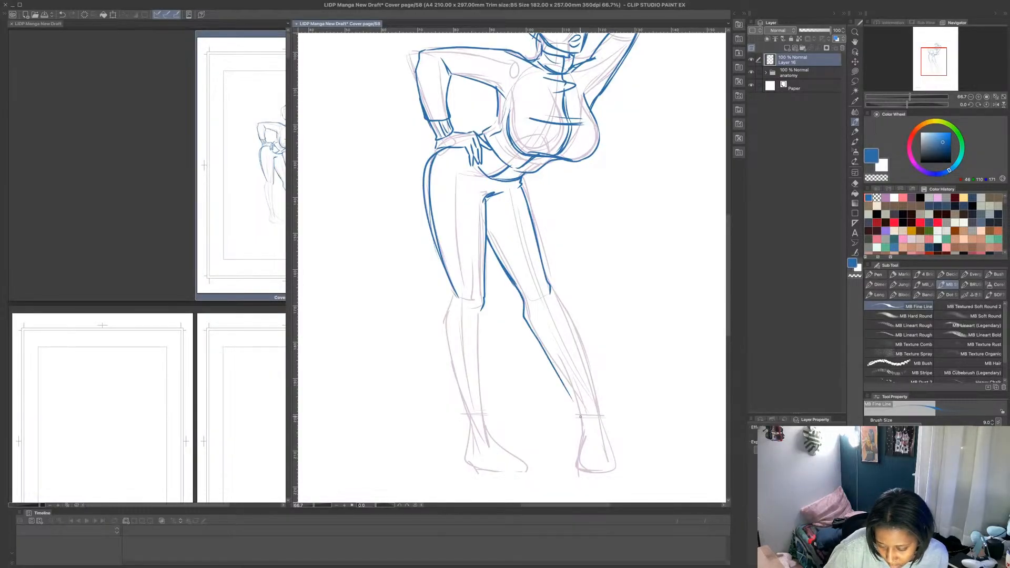
drag(525, 309, 570, 400)
mouse_move(549, 291)
mouse_down()
mouse_move(600, 419)
mouse_move(567, 428)
mouse_move(567, 443)
mouse_move(599, 447)
mouse_move(633, 432)
mouse_move(632, 446)
mouse_move(596, 447)
mouse_up()
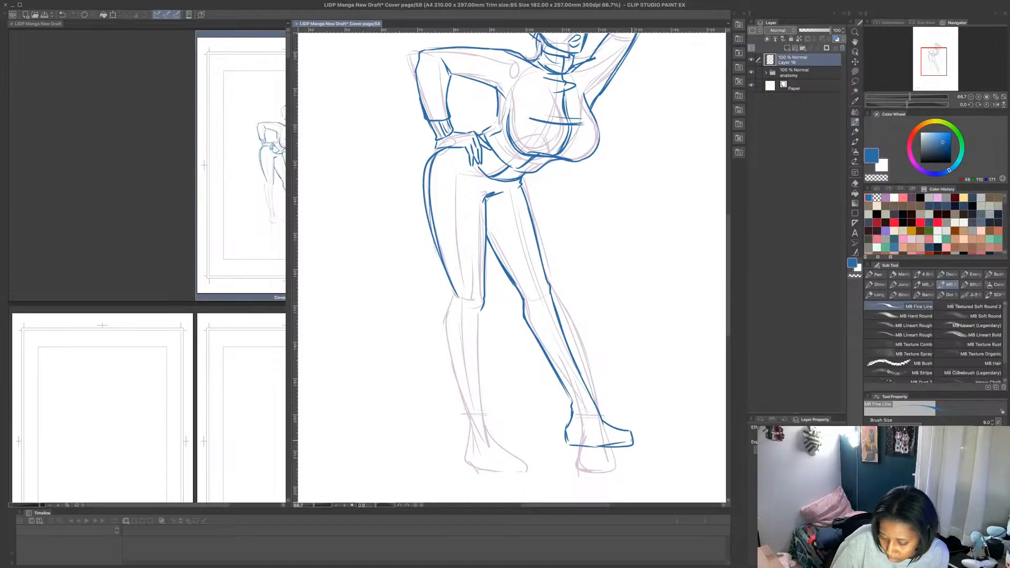
- Outline the straight leg's calf in blue from the knee to the ankle and draw its shoe
drag(482, 309, 489, 433)
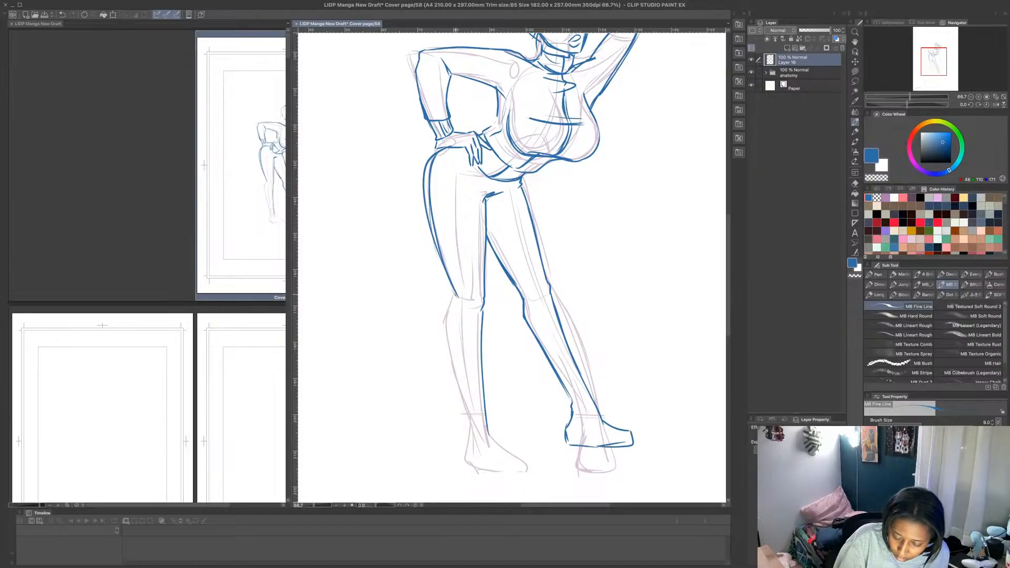
mouse_move(457, 293)
mouse_down()
mouse_move(452, 371)
mouse_move(448, 334)
mouse_move(473, 433)
mouse_move(467, 467)
mouse_move(529, 472)
mouse_move(529, 457)
mouse_move(499, 449)
mouse_move(518, 457)
mouse_up()
- Draw side stripe lines along the trousers on both legs and add the waistband lines at the hips
mouse_move(460, 155)
mouse_down()
mouse_move(462, 282)
mouse_move(439, 200)
mouse_move(441, 168)
mouse_move(462, 150)
mouse_up()
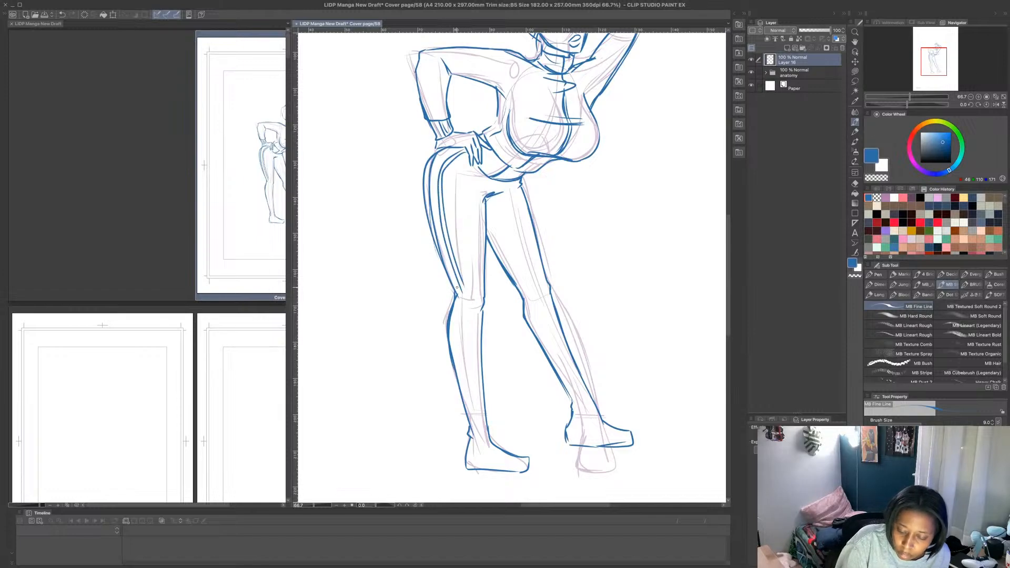
mouse_move(467, 282)
mouse_down()
mouse_move(457, 343)
mouse_move(475, 430)
mouse_up()
drag(477, 434, 460, 304)
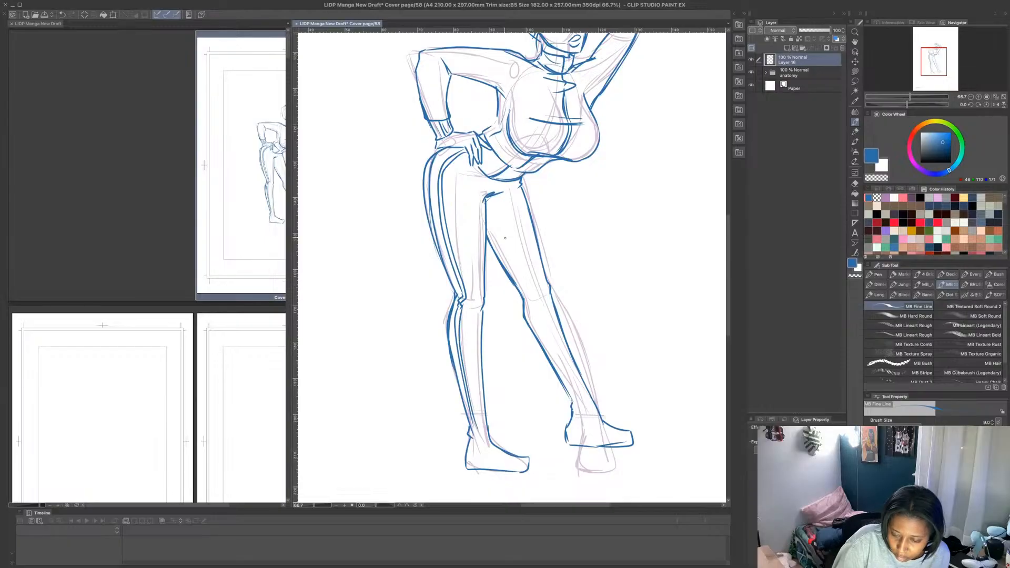
drag(491, 211, 578, 411)
mouse_move(502, 183)
mouse_down()
mouse_move(492, 196)
mouse_move(480, 169)
mouse_move(445, 167)
mouse_up()
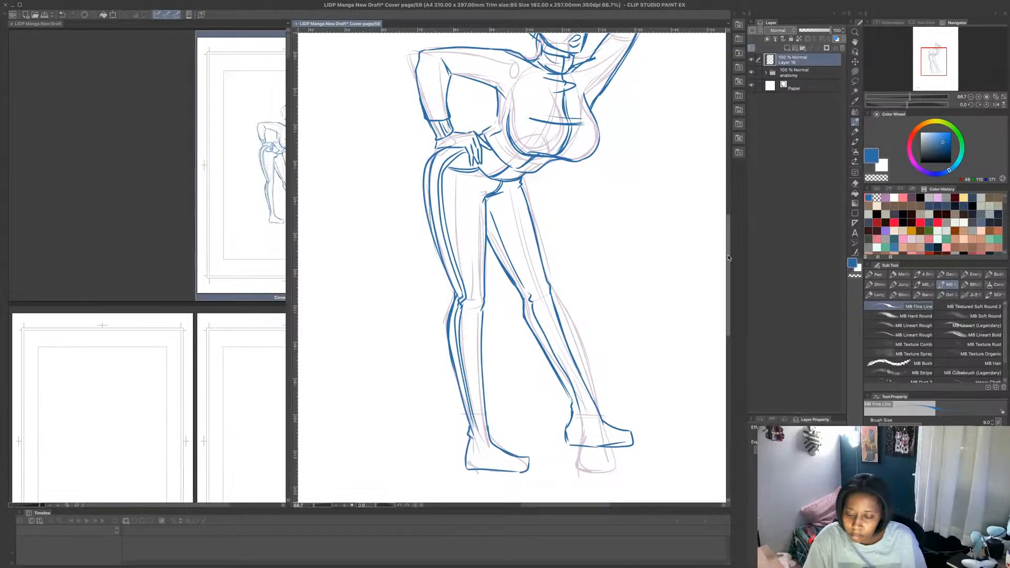
- Draw long hair falling behind the shoulder, through the gap of the bent arm, and in curled strands beside the hip
drag(729, 260, 730, 234)
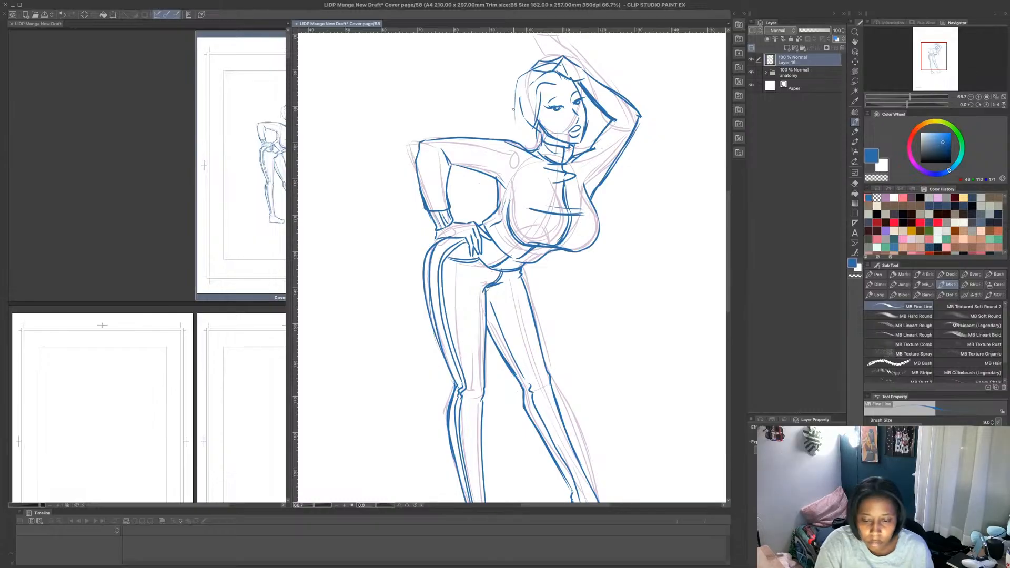
drag(516, 104, 512, 135)
drag(525, 73, 506, 144)
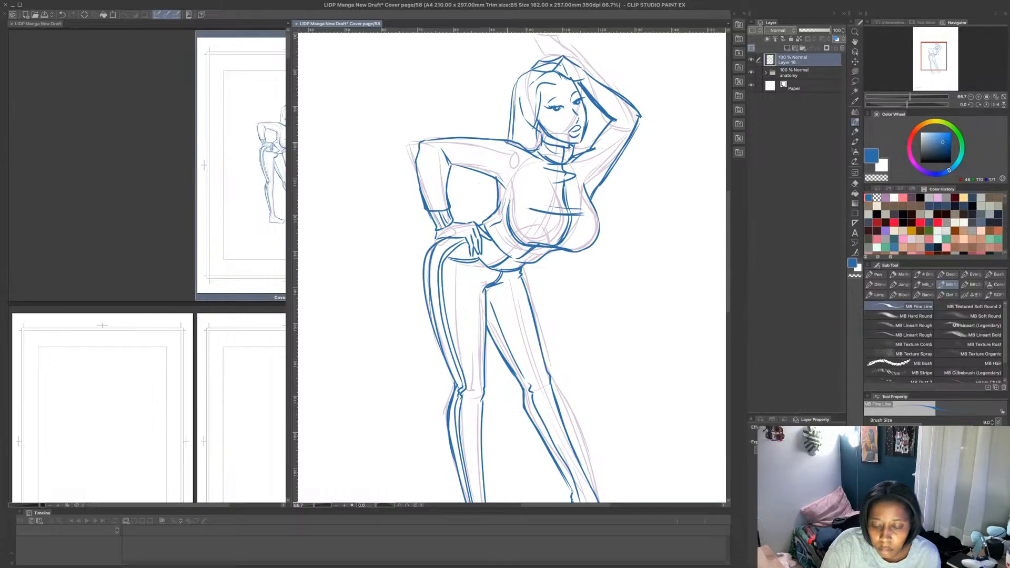
drag(494, 179, 475, 225)
mouse_move(544, 261)
mouse_down()
mouse_move(546, 293)
mouse_move(571, 306)
mouse_move(551, 314)
mouse_move(542, 346)
mouse_up()
drag(543, 310, 549, 341)
drag(478, 220, 493, 186)
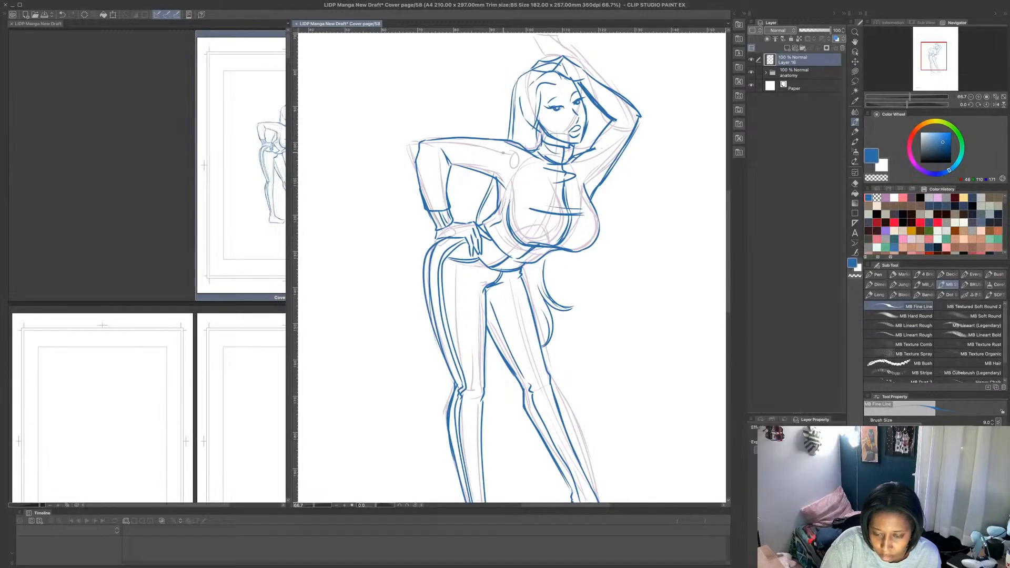
drag(541, 91, 538, 148)
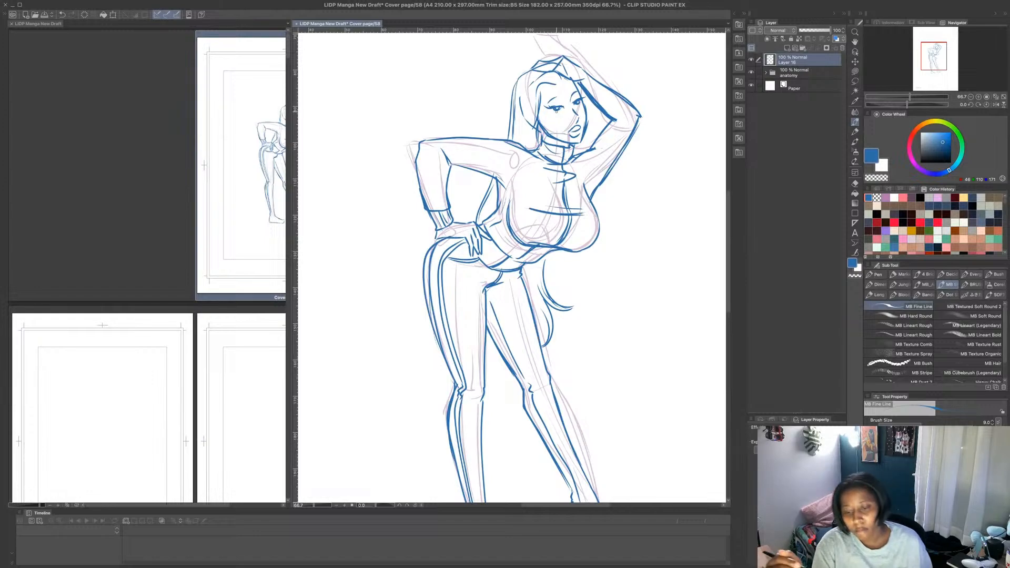
- Hide the standing figure's sketch inside the anatomy group and show Layer 10 with the seated pose
scroll(557, 111, down, 3)
scroll(639, 147, up, 2)
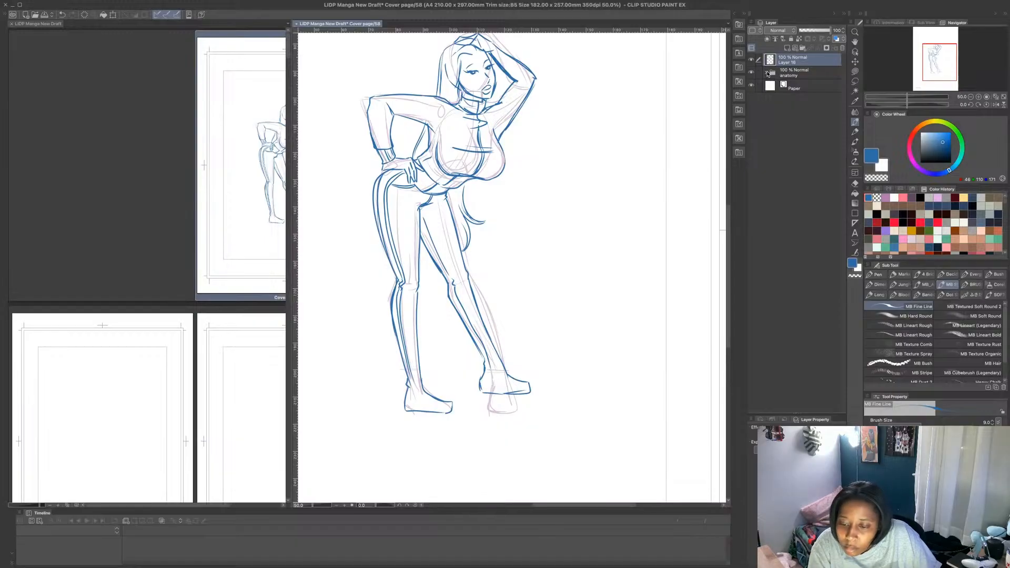
click(767, 73)
click(747, 86)
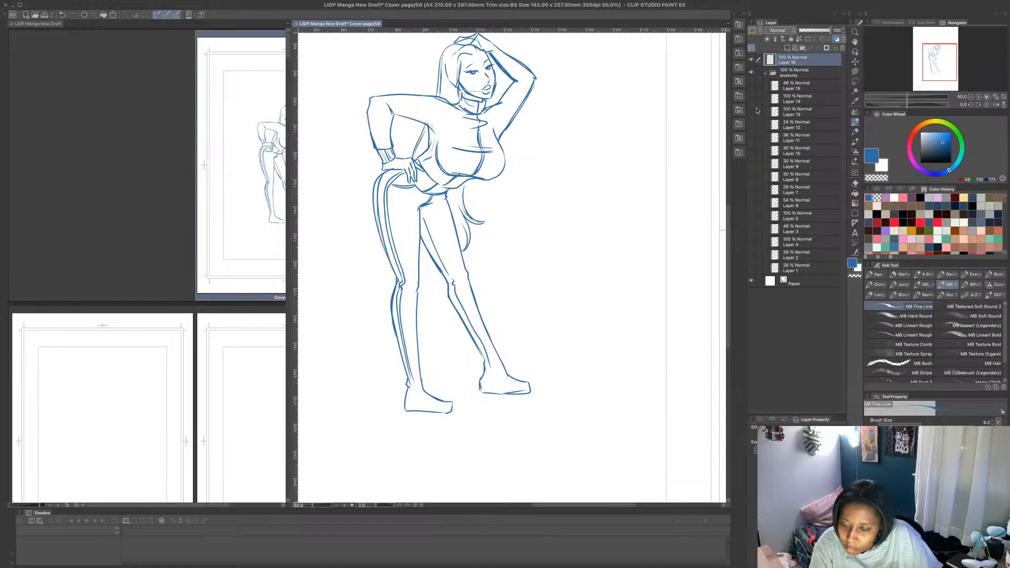
click(752, 153)
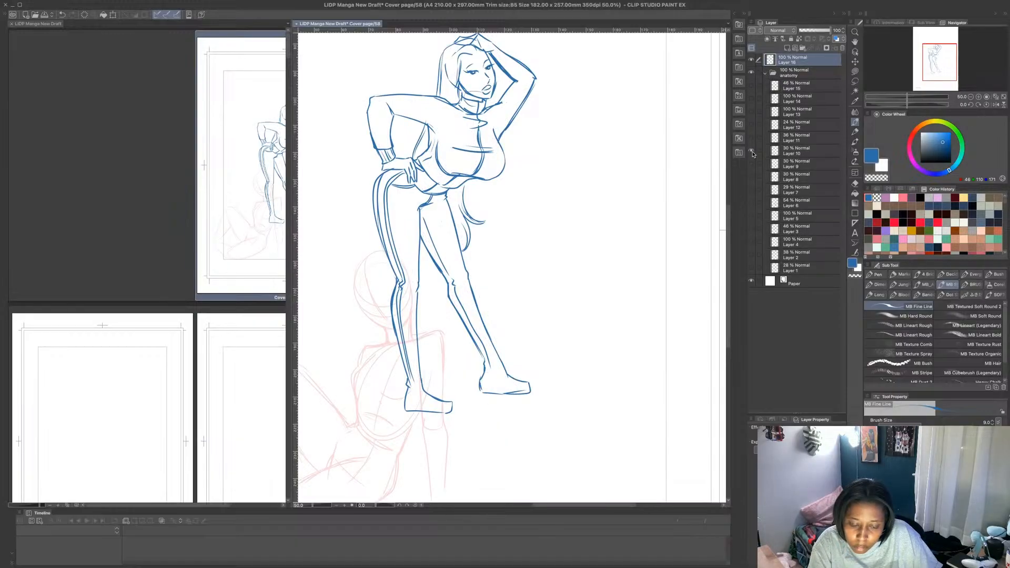
click(767, 74)
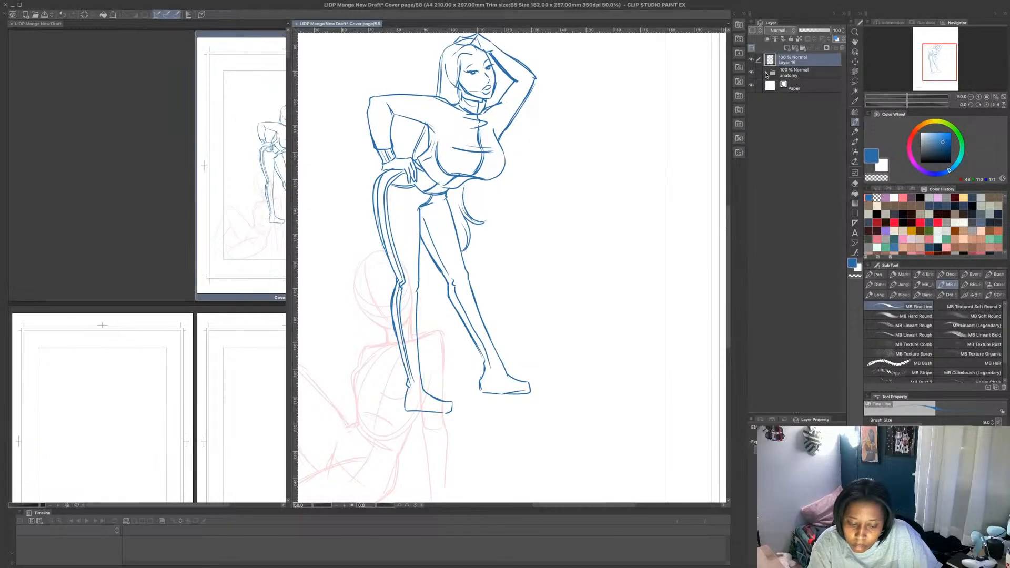
- View the page with the seated pose and toggle Layer 16's visibility off and on to compare the figures
key(ctrl+minus)
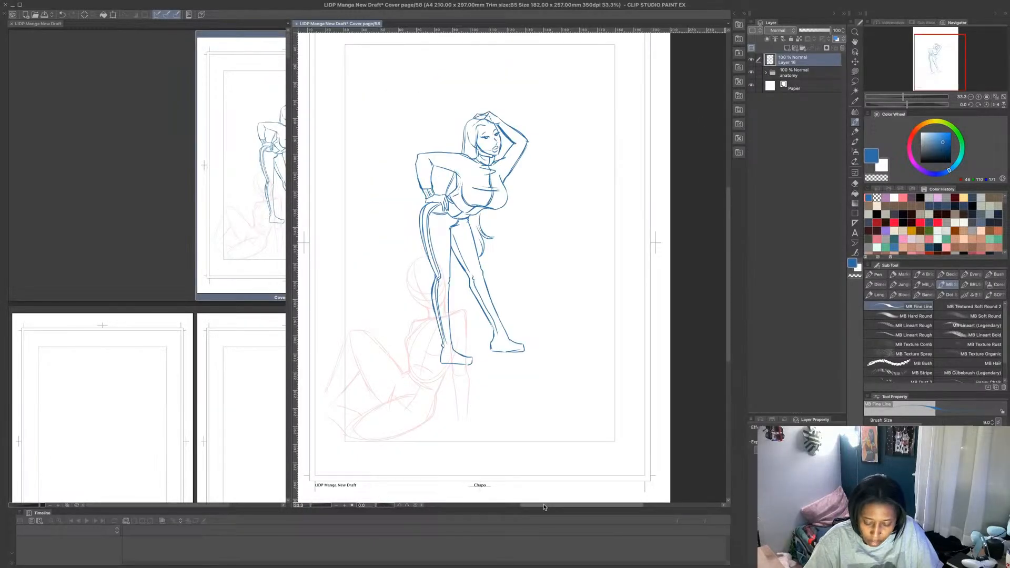
drag(544, 506, 505, 506)
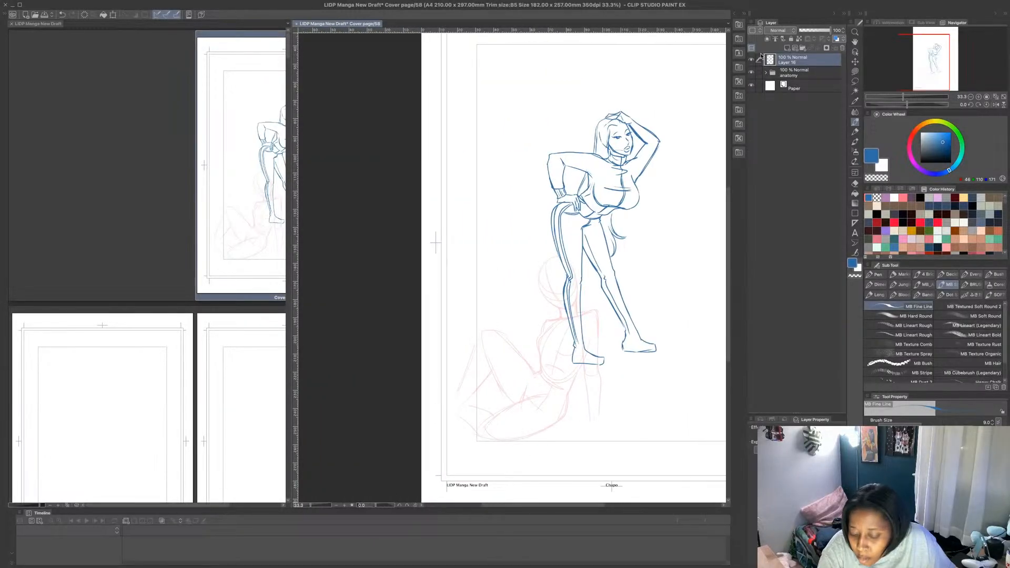
click(751, 60)
click(752, 60)
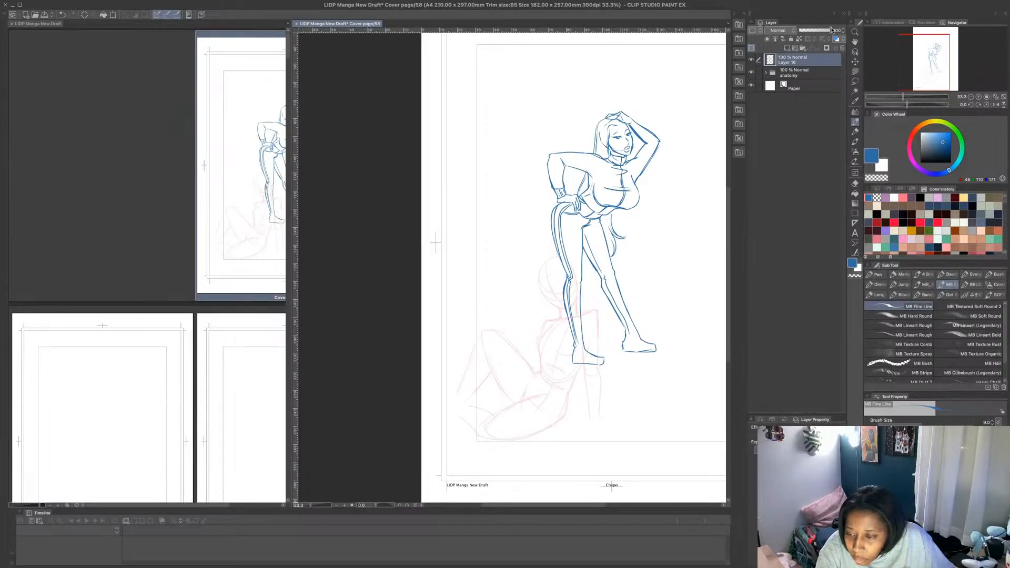
- Lower Layer 16's opacity to 35%, add a new layer above it and hide Layer 16
drag(832, 30, 811, 30)
click(793, 49)
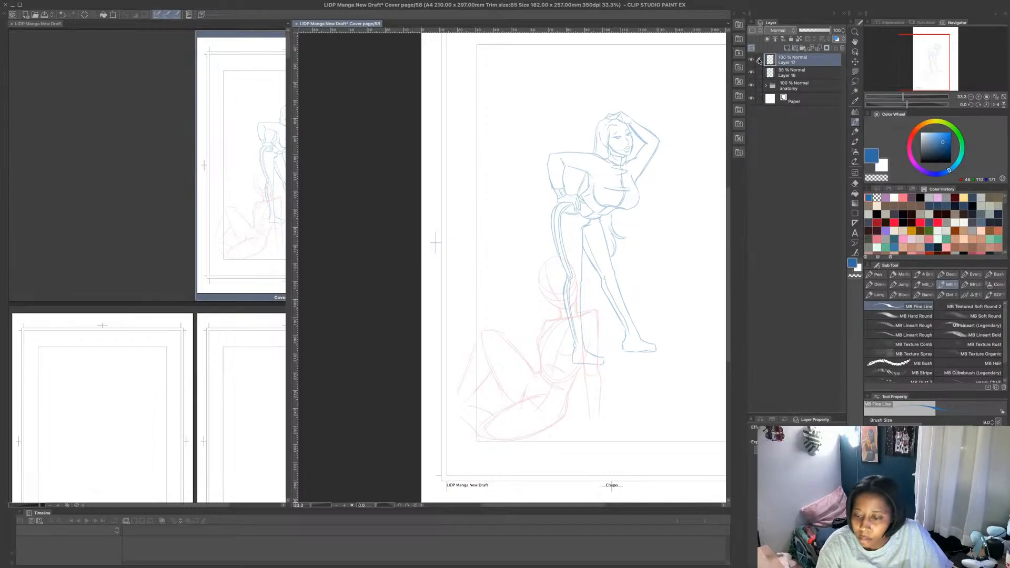
click(751, 72)
- Outline the seated figure's face over the pink guides, with the nose, jawline, chin and outer ear
scroll(574, 256, up, 5)
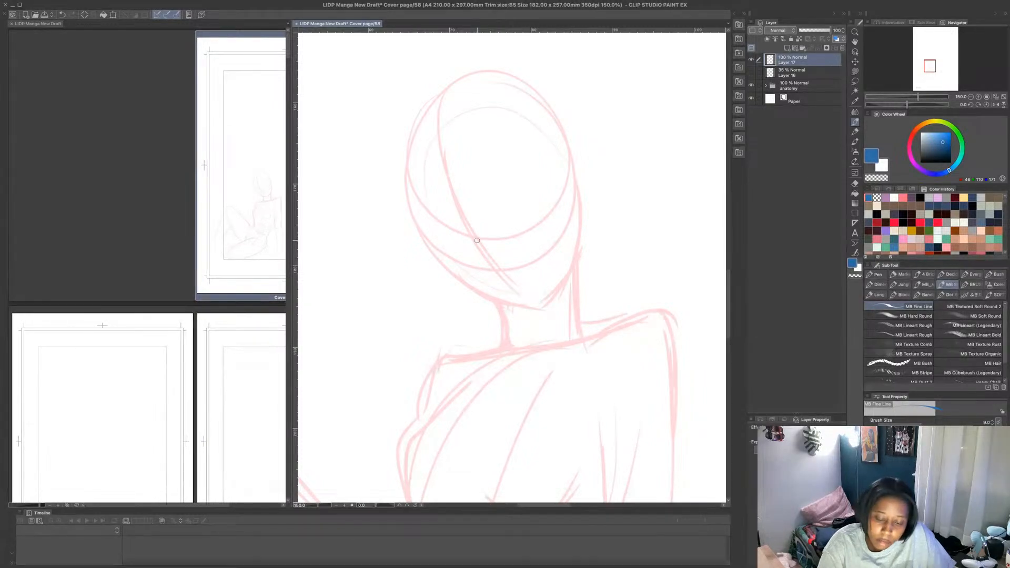
mouse_move(447, 228)
mouse_down()
mouse_move(483, 256)
mouse_move(504, 283)
mouse_up()
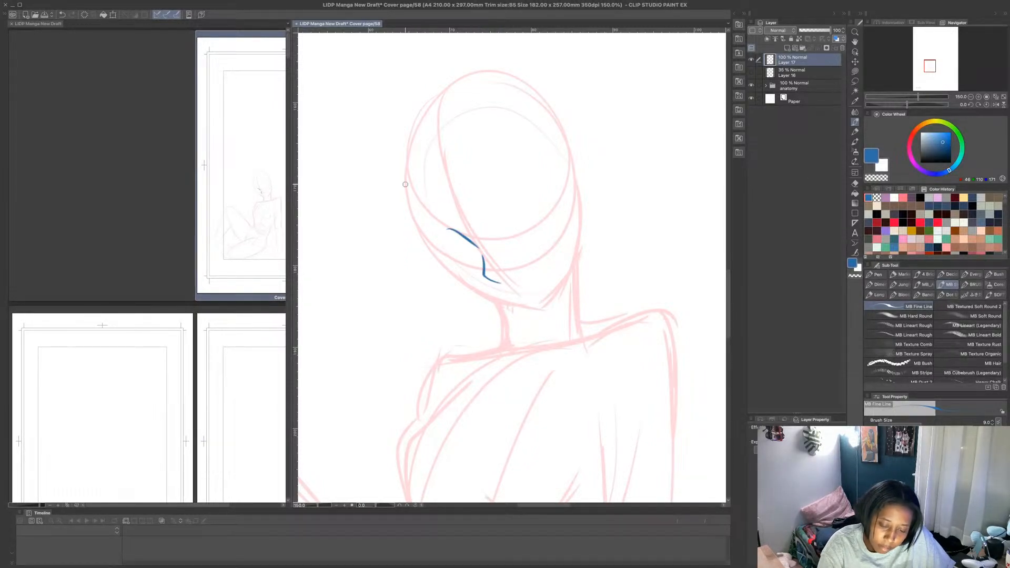
mouse_move(405, 184)
mouse_down()
mouse_move(428, 243)
mouse_move(458, 279)
mouse_move(522, 312)
mouse_move(552, 301)
mouse_move(578, 193)
mouse_up()
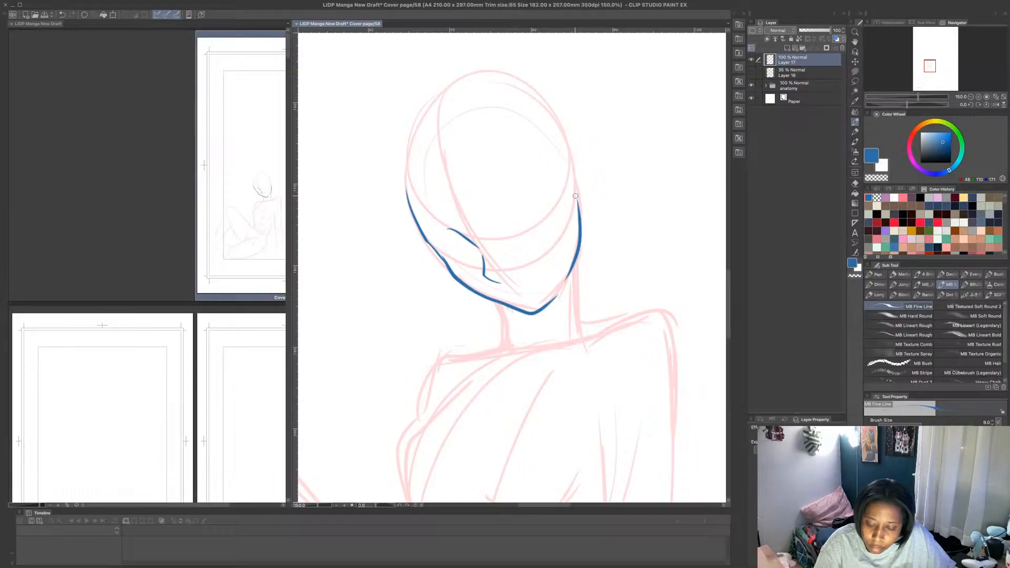
mouse_move(565, 155)
mouse_down()
mouse_move(592, 176)
mouse_move(578, 216)
mouse_up()
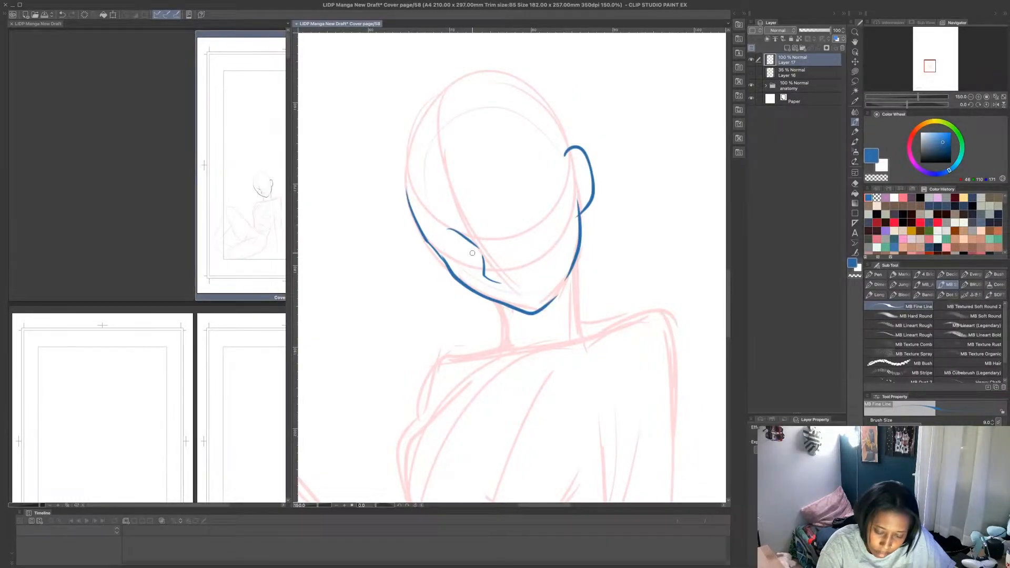
- Draw both eyes of the seated figure with heavy upper lids, lashes and irises
mouse_move(472, 247)
mouse_down()
mouse_move(422, 255)
mouse_move(430, 262)
mouse_up()
mouse_move(444, 262)
mouse_down()
mouse_move(471, 252)
mouse_move(455, 251)
mouse_move(466, 244)
mouse_move(459, 257)
mouse_move(460, 246)
mouse_move(447, 252)
mouse_move(473, 249)
mouse_move(454, 242)
mouse_up()
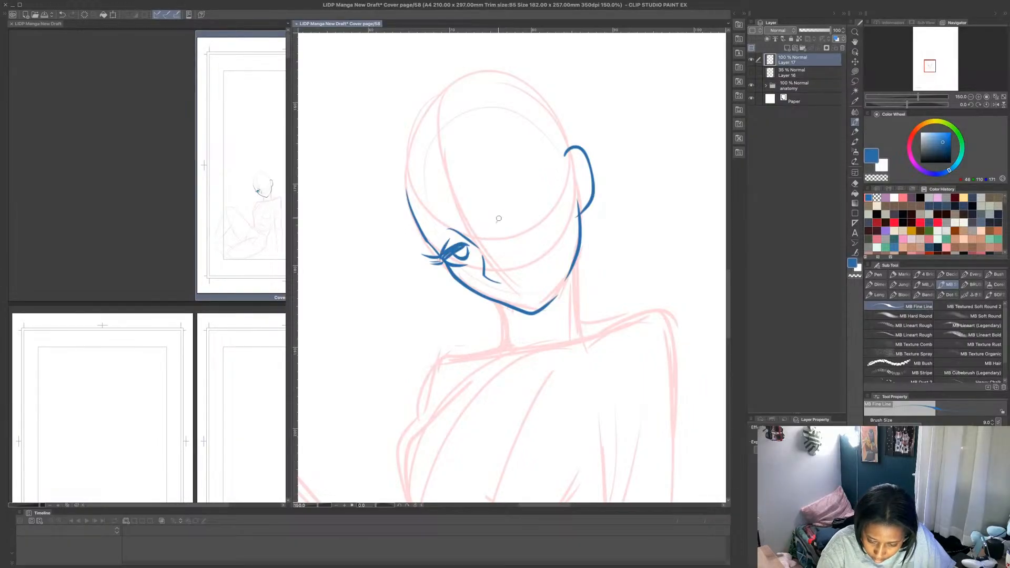
mouse_move(497, 218)
mouse_down()
mouse_move(530, 208)
mouse_move(537, 188)
mouse_move(518, 185)
mouse_move(531, 196)
mouse_move(504, 202)
mouse_move(536, 202)
mouse_move(537, 221)
mouse_up()
key(ctrl+z)
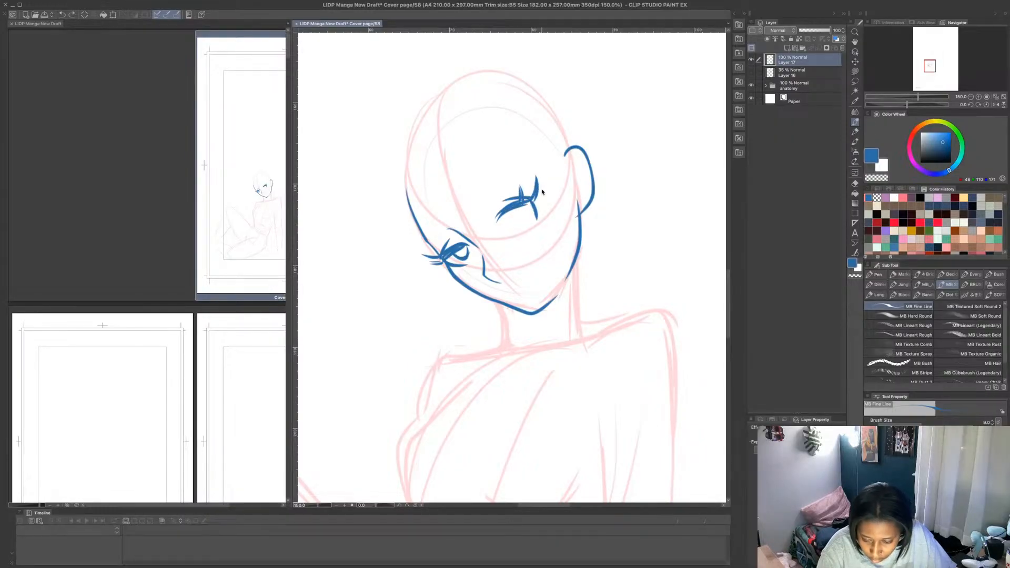
mouse_move(536, 200)
mouse_down()
mouse_move(539, 220)
mouse_move(530, 200)
mouse_move(514, 219)
mouse_up()
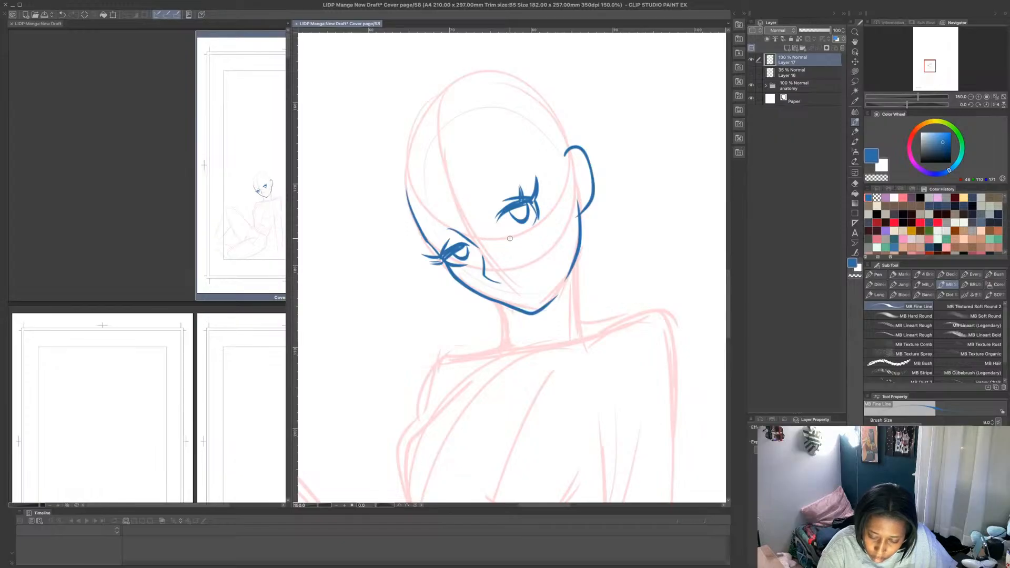
- Add the lower lids and short lower lashes to both eyes, and extra lashes at the outer corners
mouse_move(500, 216)
mouse_down()
mouse_move(505, 241)
mouse_move(534, 225)
mouse_up()
key(ctrl+z)
drag(468, 248, 479, 254)
drag(478, 256, 454, 272)
drag(456, 269, 466, 272)
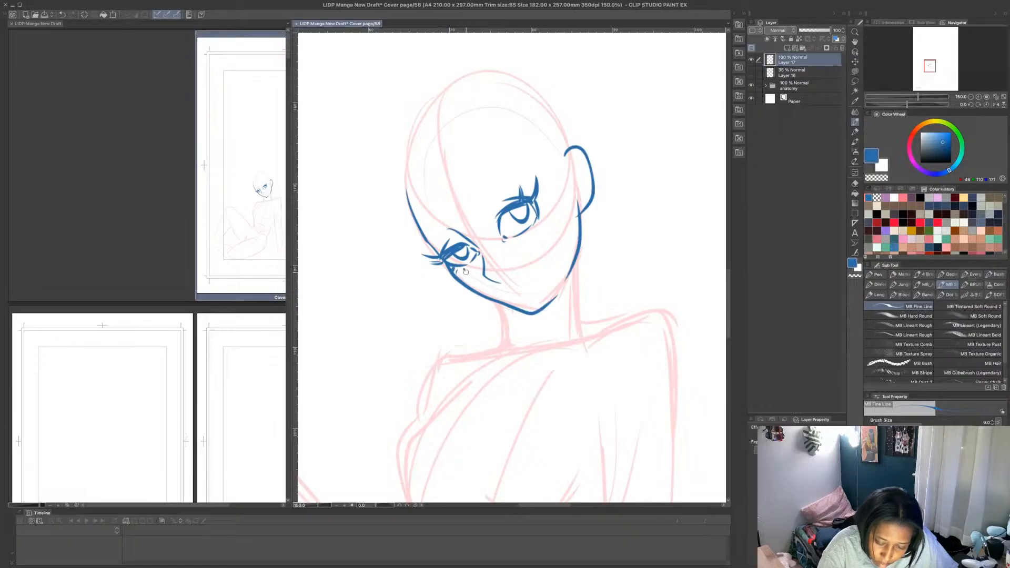
mouse_move(519, 238)
mouse_down()
mouse_move(545, 216)
mouse_move(540, 204)
mouse_move(488, 220)
mouse_up()
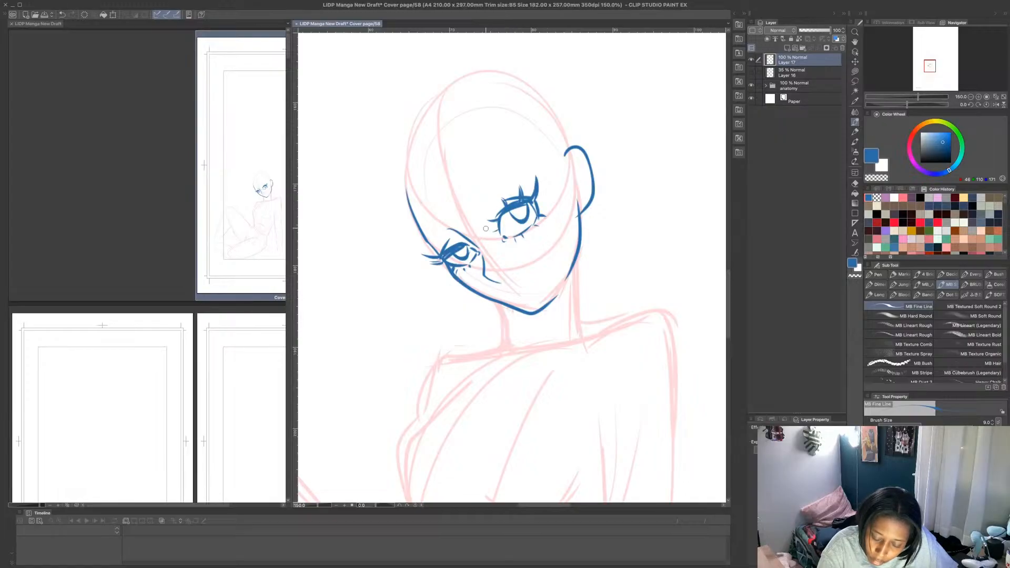
drag(447, 250, 438, 237)
drag(542, 207, 536, 198)
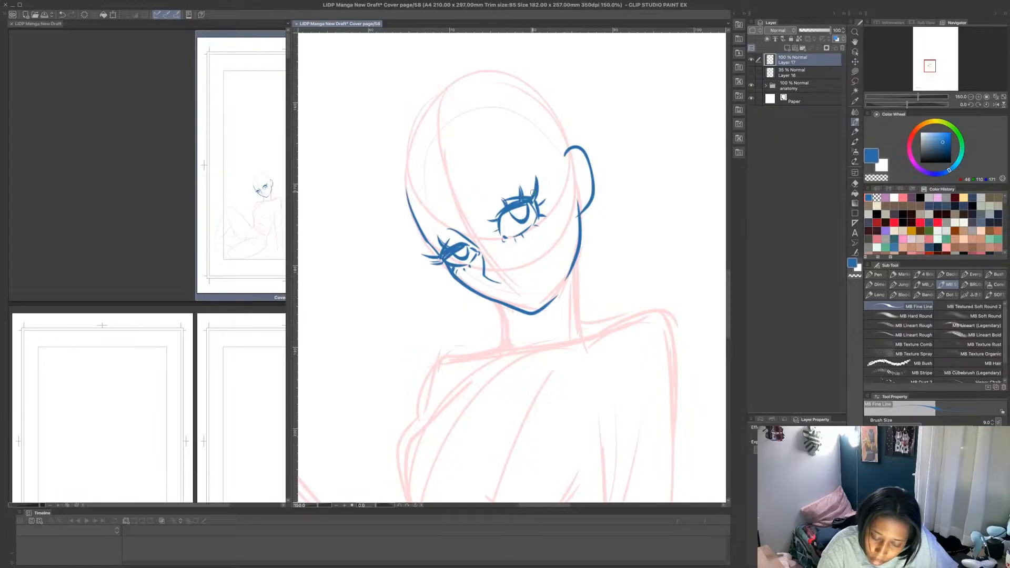
drag(446, 266, 440, 273)
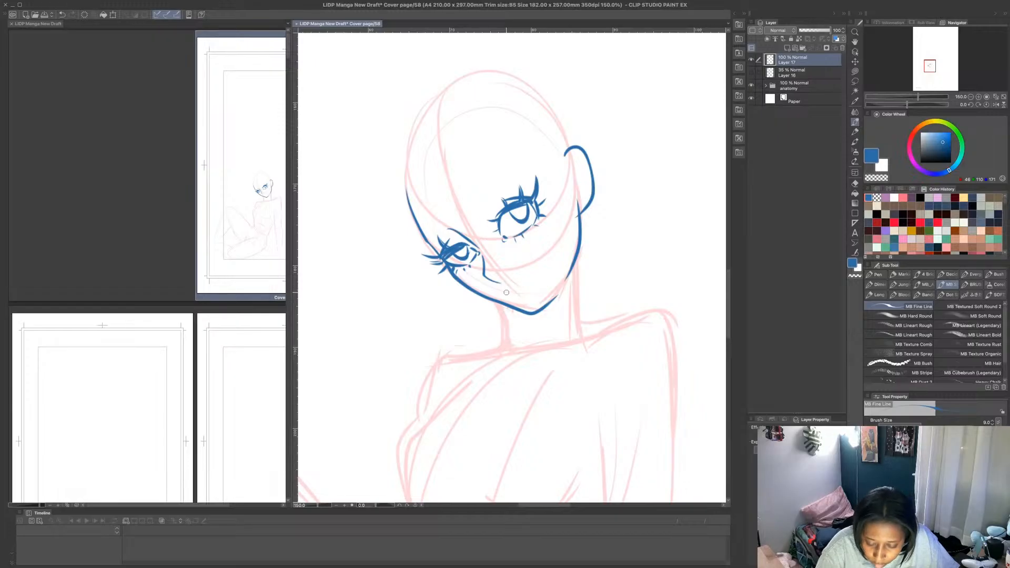
- Complete the facial features with full lips, arched eyebrows and the inner folds of the ear
mouse_move(503, 292)
mouse_down()
mouse_move(534, 279)
mouse_move(509, 300)
mouse_move(523, 304)
mouse_move(538, 288)
mouse_move(521, 290)
mouse_up()
key(super+z)
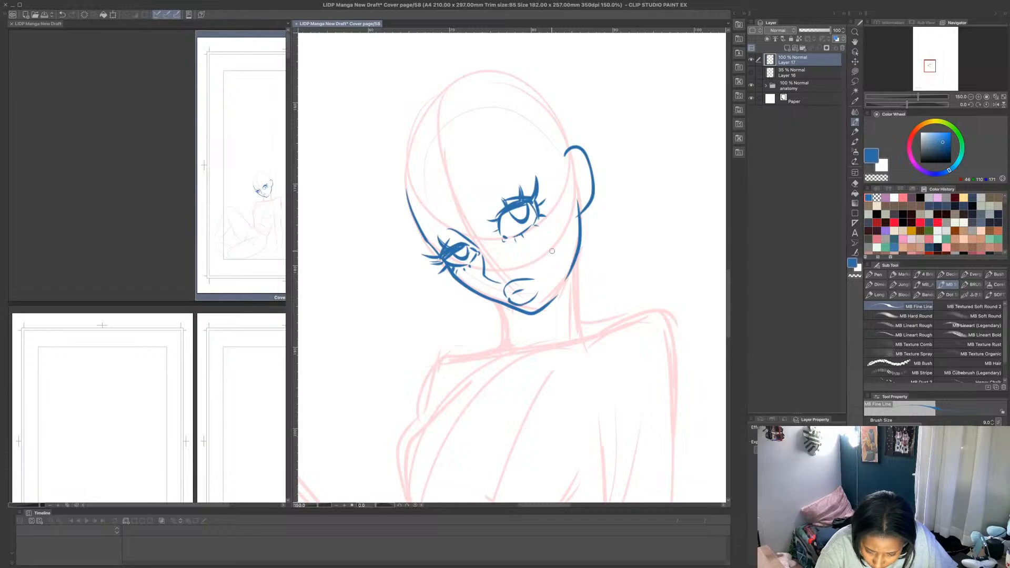
mouse_move(481, 206)
mouse_down()
mouse_move(501, 178)
mouse_move(532, 170)
mouse_move(496, 180)
mouse_up()
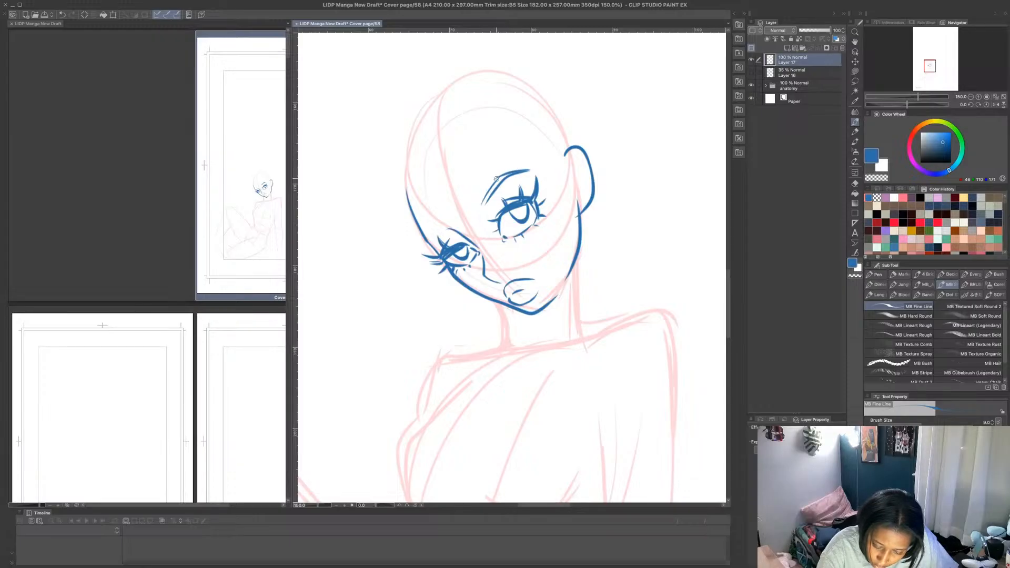
mouse_move(449, 228)
mouse_down()
mouse_move(427, 242)
mouse_move(467, 224)
mouse_up()
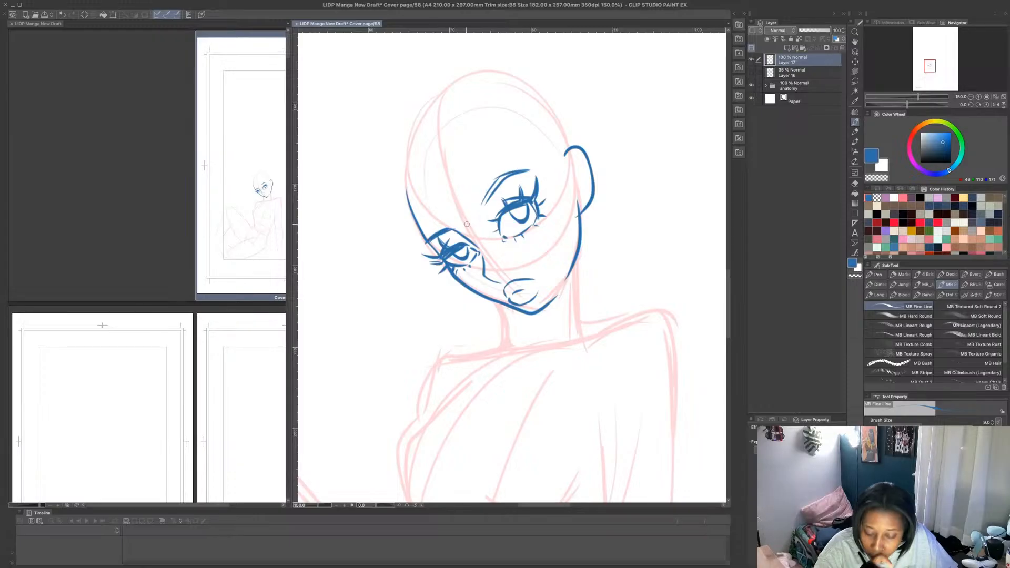
mouse_move(578, 202)
mouse_down()
mouse_move(578, 152)
mouse_move(585, 187)
mouse_up()
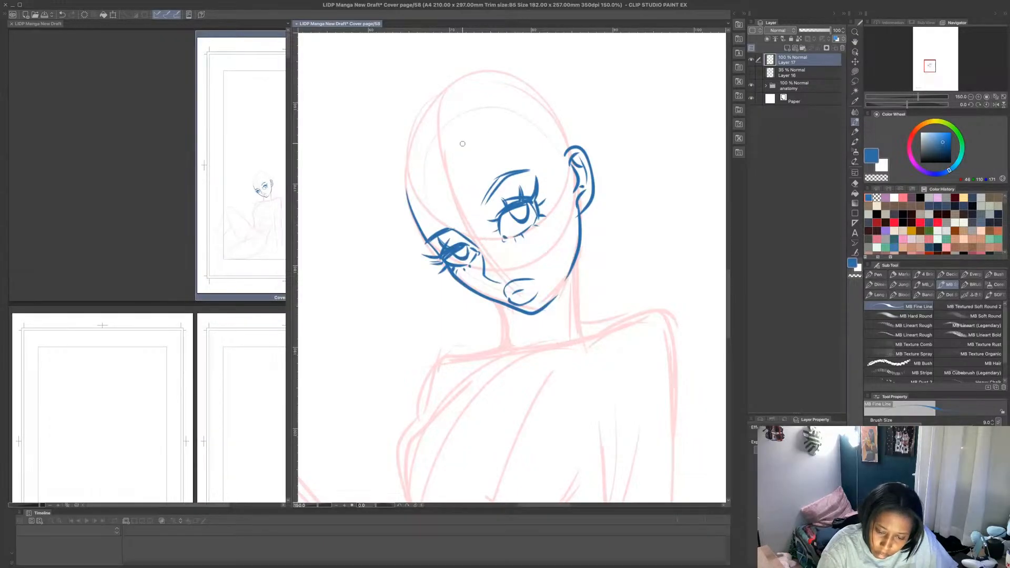
- Draw the hairline across the forehead and a strand of hair running past the ear
drag(458, 160, 484, 150)
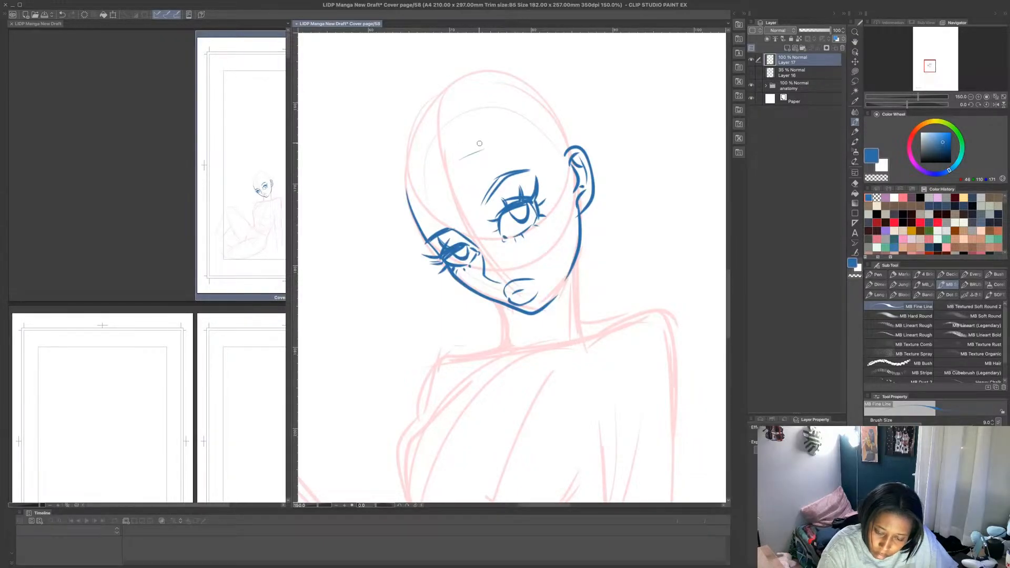
key(ctrl+z)
mouse_move(410, 202)
mouse_down()
mouse_move(518, 135)
mouse_move(564, 159)
mouse_up()
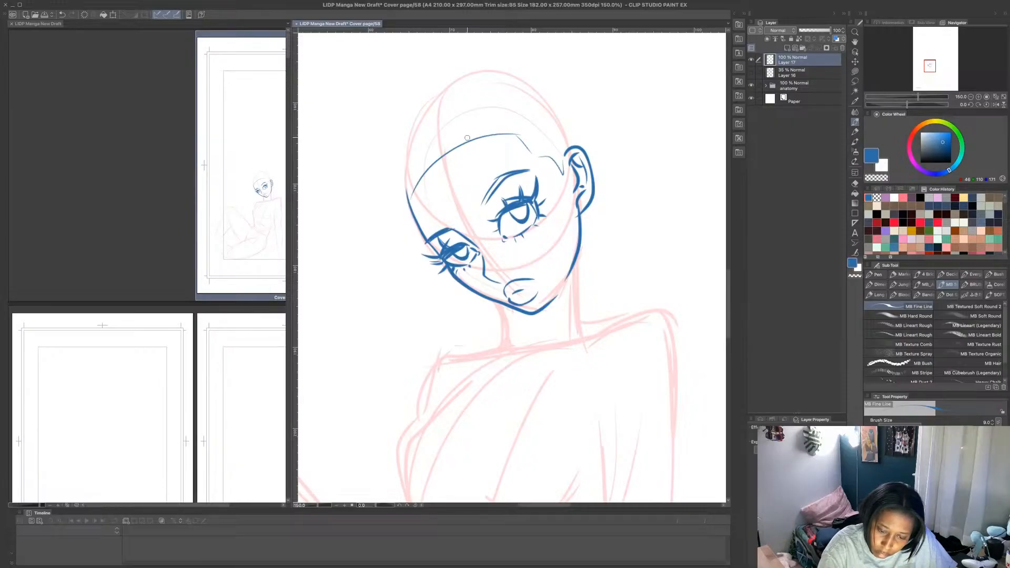
mouse_move(477, 138)
mouse_down()
mouse_move(494, 147)
mouse_move(456, 140)
mouse_up()
mouse_move(476, 142)
mouse_down()
mouse_move(454, 141)
mouse_move(445, 187)
mouse_move(419, 212)
mouse_move(413, 255)
mouse_move(489, 122)
mouse_move(517, 146)
mouse_move(494, 140)
mouse_move(547, 156)
mouse_move(590, 194)
mouse_move(629, 179)
mouse_up()
- Draw the wavy outer hair outline from the crown down both sides, ending in a large curve behind the shoulder
mouse_move(470, 75)
mouse_down()
mouse_move(456, 65)
mouse_move(391, 124)
mouse_move(383, 203)
mouse_move(339, 253)
mouse_move(318, 305)
mouse_move(340, 381)
mouse_up()
mouse_move(464, 104)
mouse_down()
mouse_move(473, 119)
mouse_move(436, 108)
mouse_move(471, 91)
mouse_move(484, 57)
mouse_move(551, 69)
mouse_move(626, 125)
mouse_move(638, 121)
mouse_move(691, 247)
mouse_up()
scroll(660, 192, down, 5)
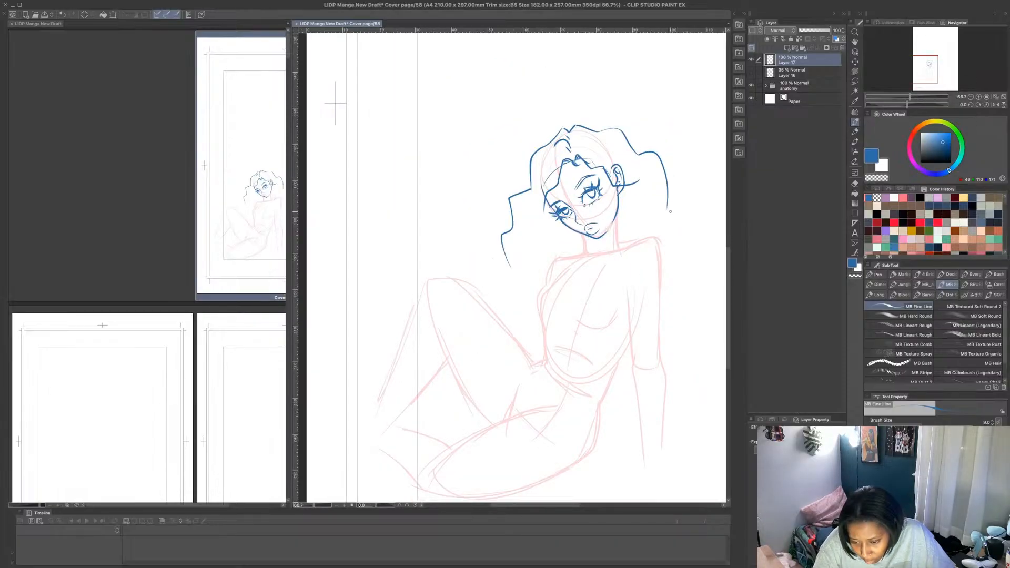
drag(693, 266, 672, 278)
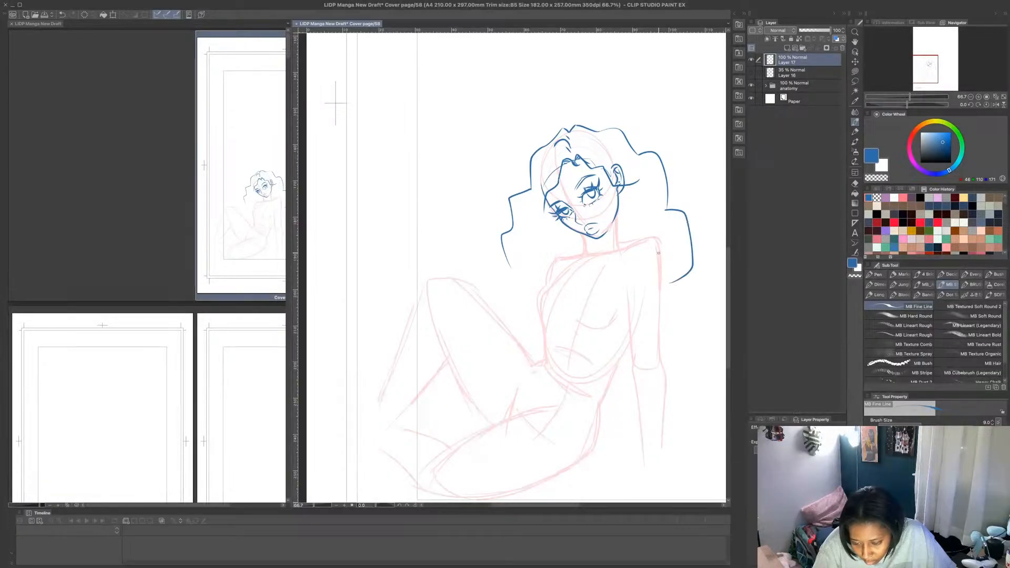
key(super+z)
mouse_move(672, 209)
mouse_down()
mouse_move(693, 261)
mouse_move(659, 274)
mouse_up()
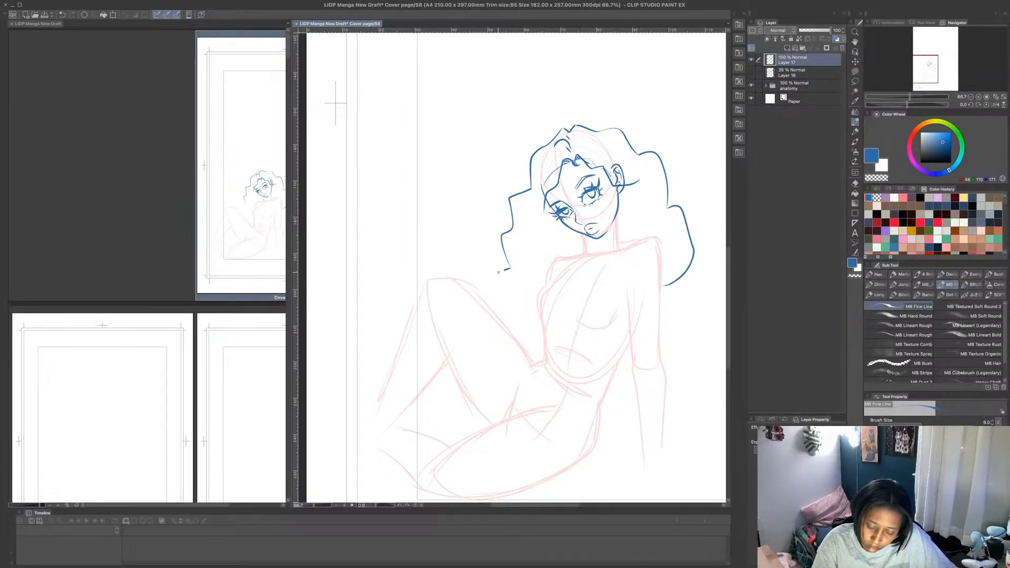
mouse_move(498, 272)
mouse_down()
mouse_move(515, 315)
mouse_move(537, 315)
mouse_up()
key(super+z)
key(super+z)
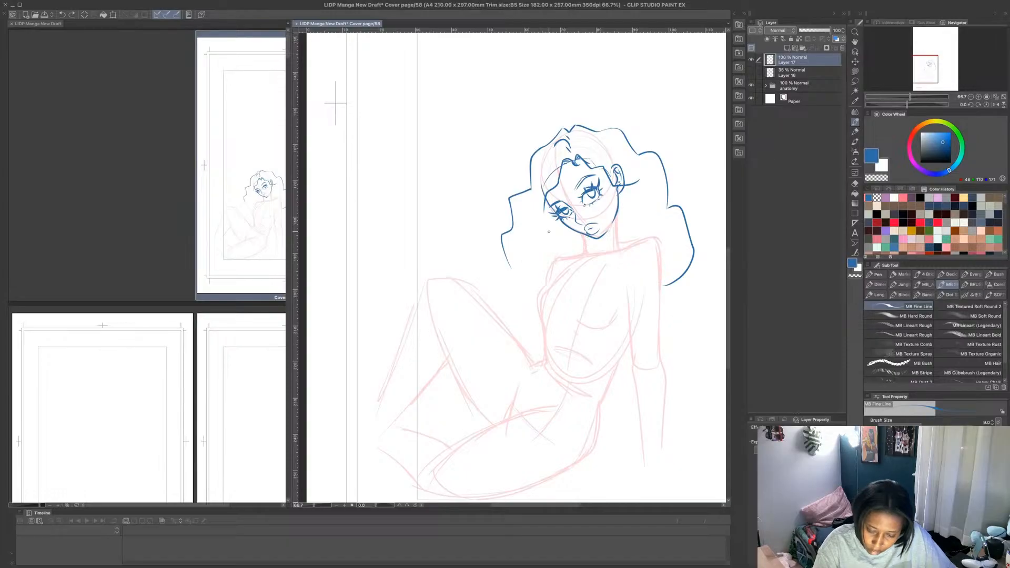
- Erase the hair outline on the knee side using a transparent Lasso fill, and redraw it with wider, longer waves
click(855, 71)
click(876, 178)
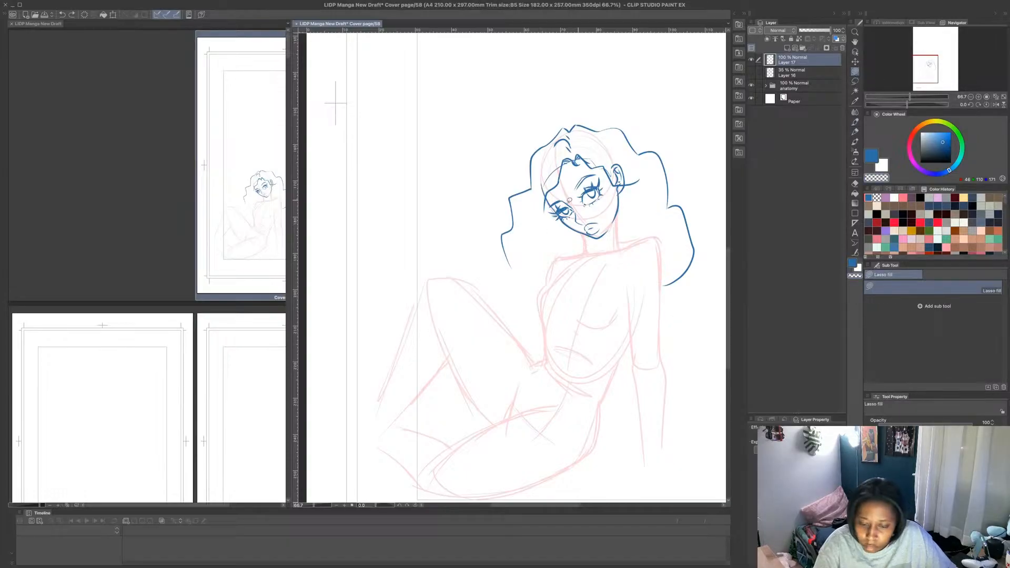
mouse_move(534, 188)
mouse_down()
mouse_move(503, 296)
mouse_move(538, 226)
mouse_up()
click(871, 155)
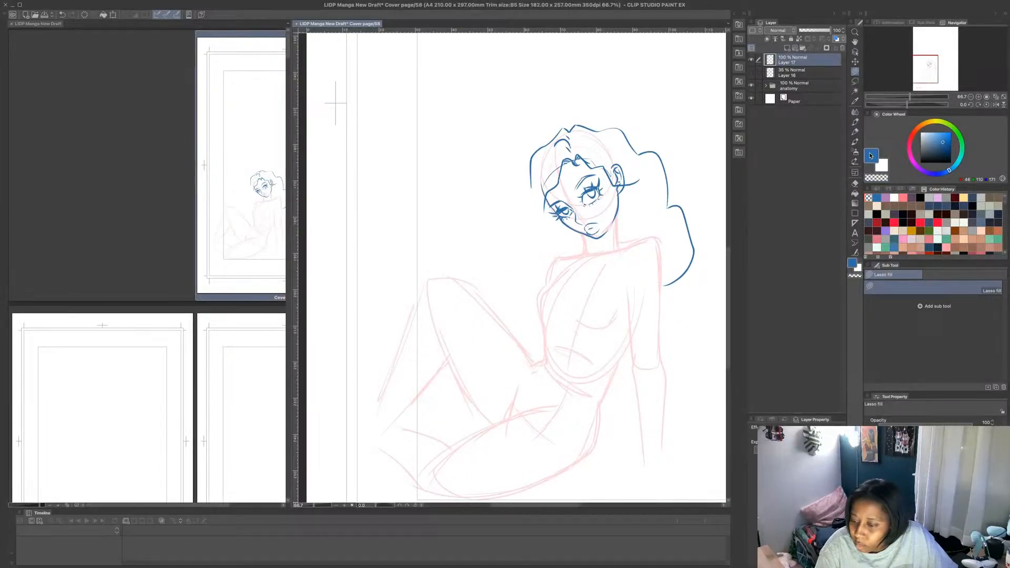
click(855, 122)
mouse_move(528, 188)
mouse_down()
mouse_move(479, 201)
mouse_move(489, 237)
mouse_move(465, 247)
mouse_move(494, 291)
mouse_up()
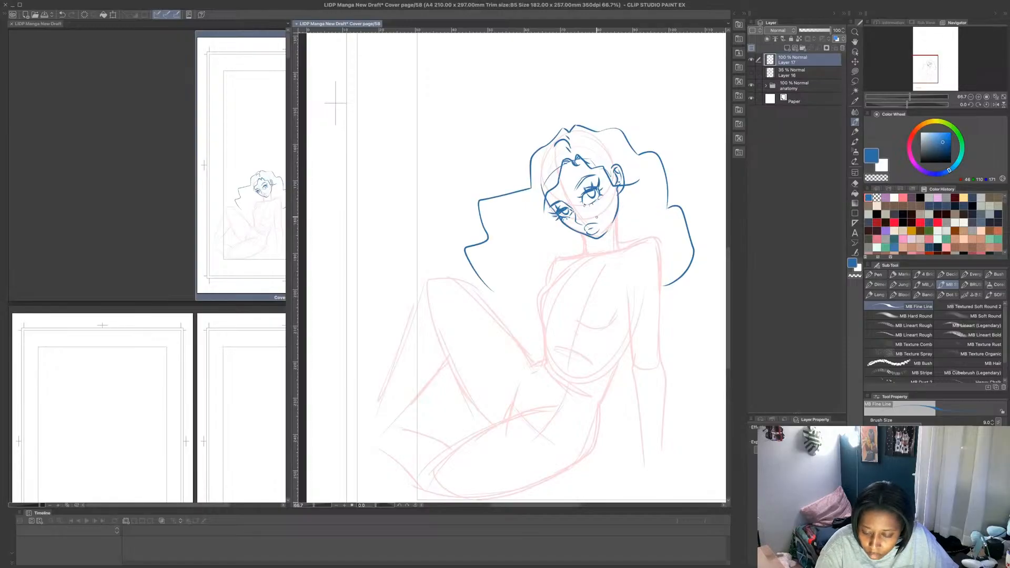
- Draw the neck below the jaw with a high collar wrapped around it
scroll(618, 235, up, 3)
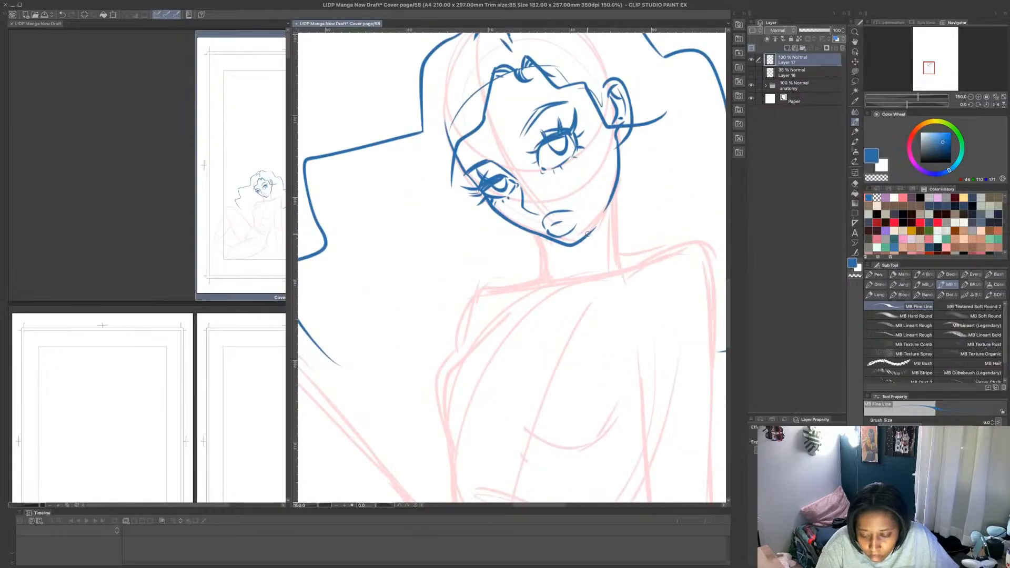
mouse_move(588, 234)
mouse_down()
mouse_move(618, 194)
mouse_move(618, 176)
mouse_move(613, 216)
mouse_up()
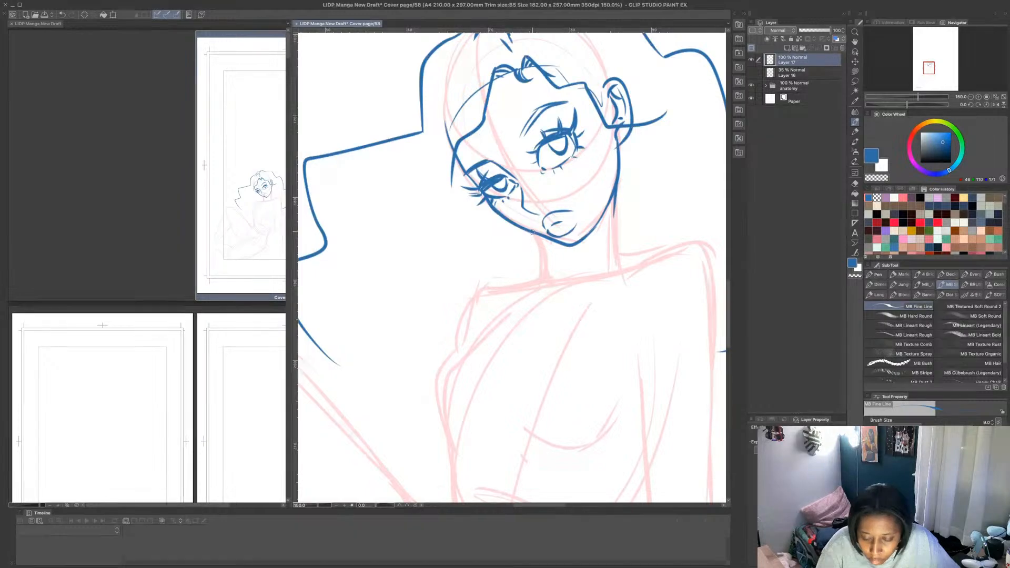
mouse_move(538, 233)
mouse_down()
mouse_move(564, 251)
mouse_move(566, 269)
mouse_move(570, 251)
mouse_move(614, 216)
mouse_move(624, 265)
mouse_up()
mouse_move(540, 246)
mouse_down()
mouse_move(538, 277)
mouse_move(545, 285)
mouse_move(567, 263)
mouse_move(567, 289)
mouse_move(606, 273)
mouse_move(622, 250)
mouse_up()
- Outline the front of the torso from the collar to under the bust, and add two curved lines across the chest
scroll(575, 264, down, 4)
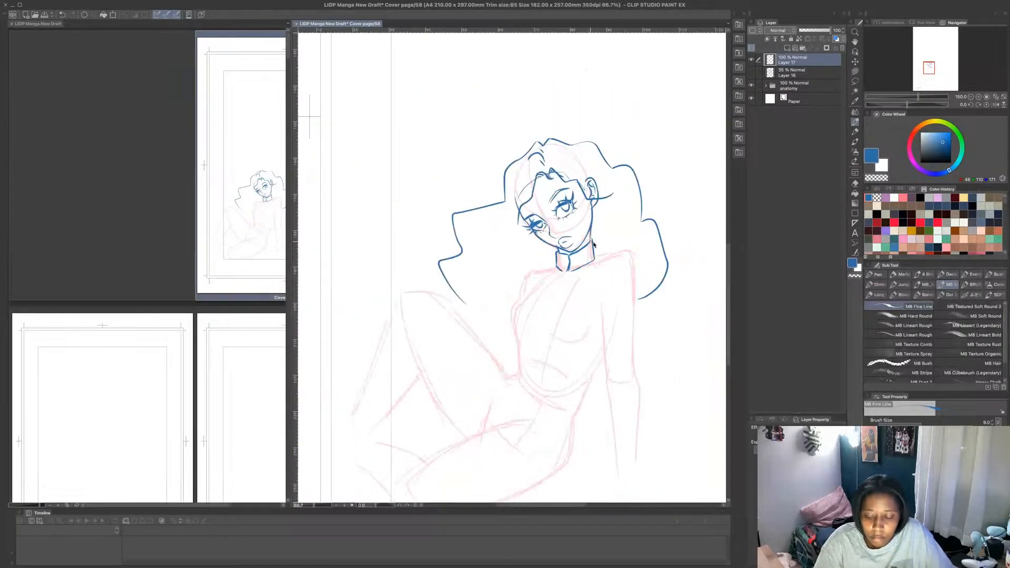
scroll(555, 352, up, 3)
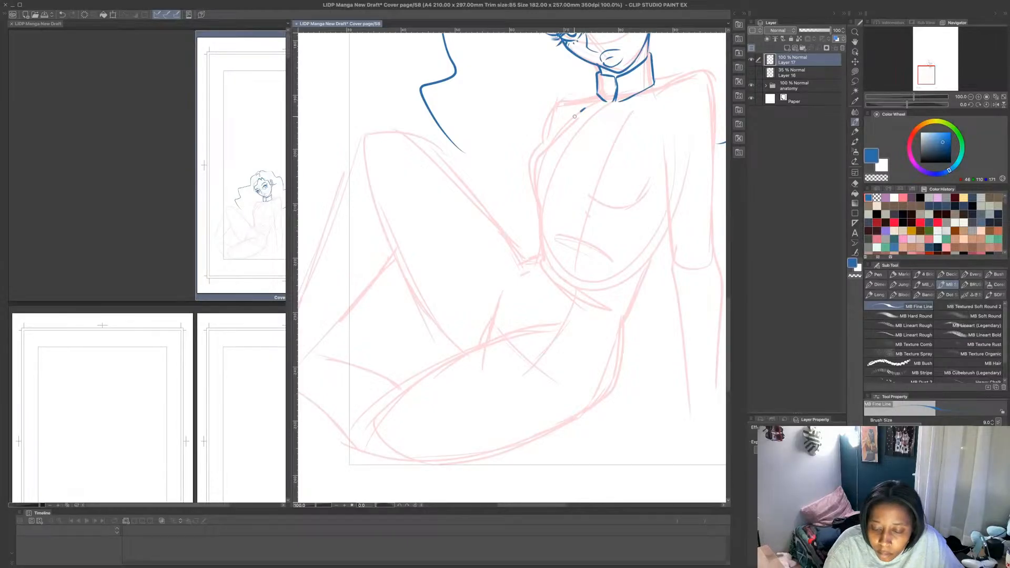
mouse_move(575, 116)
mouse_down()
mouse_move(531, 143)
mouse_move(537, 251)
mouse_move(552, 269)
mouse_move(600, 287)
mouse_up()
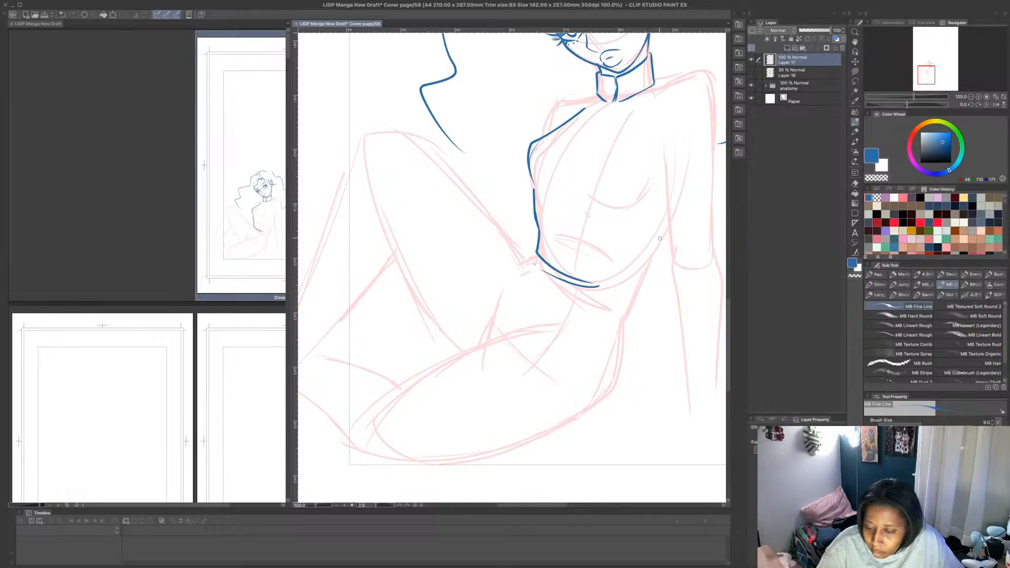
drag(564, 184, 599, 199)
drag(613, 201, 646, 185)
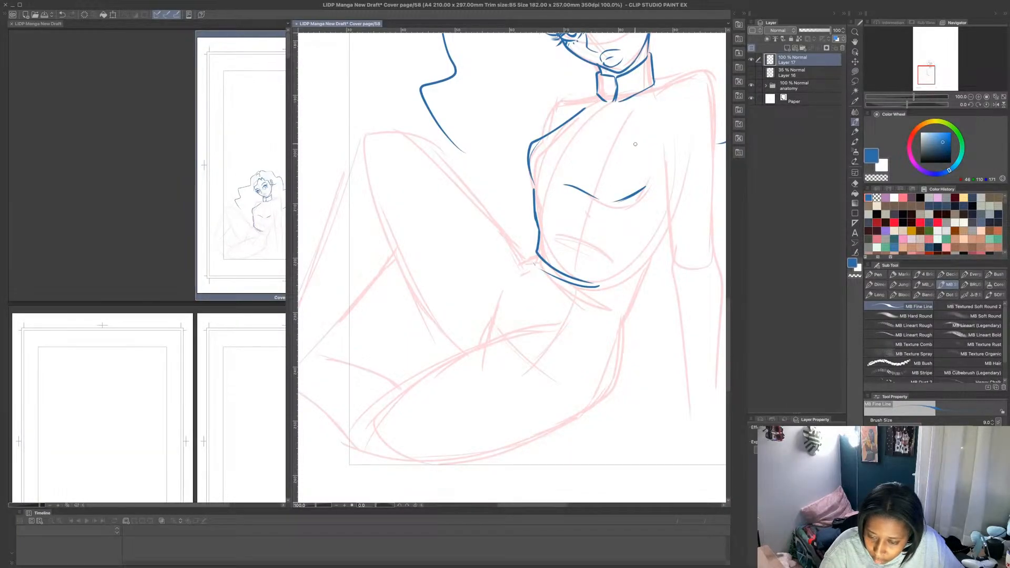
- Draw the far shoulder from the collar to the upper arm and reinforce the chest's side contour
mouse_move(600, 96)
mouse_down()
mouse_move(569, 98)
mouse_move(547, 132)
mouse_move(556, 100)
mouse_up()
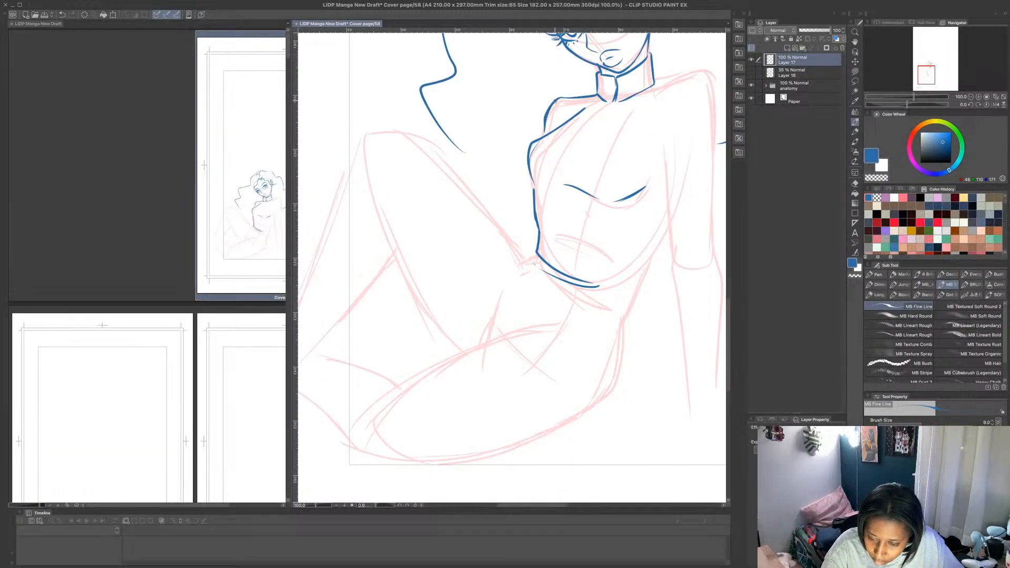
drag(542, 136, 533, 193)
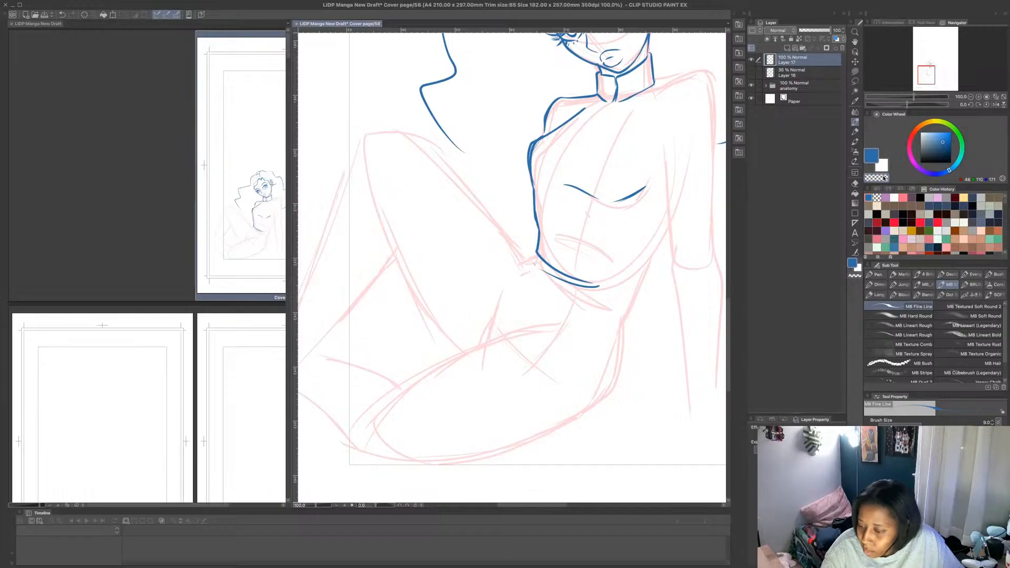
click(856, 73)
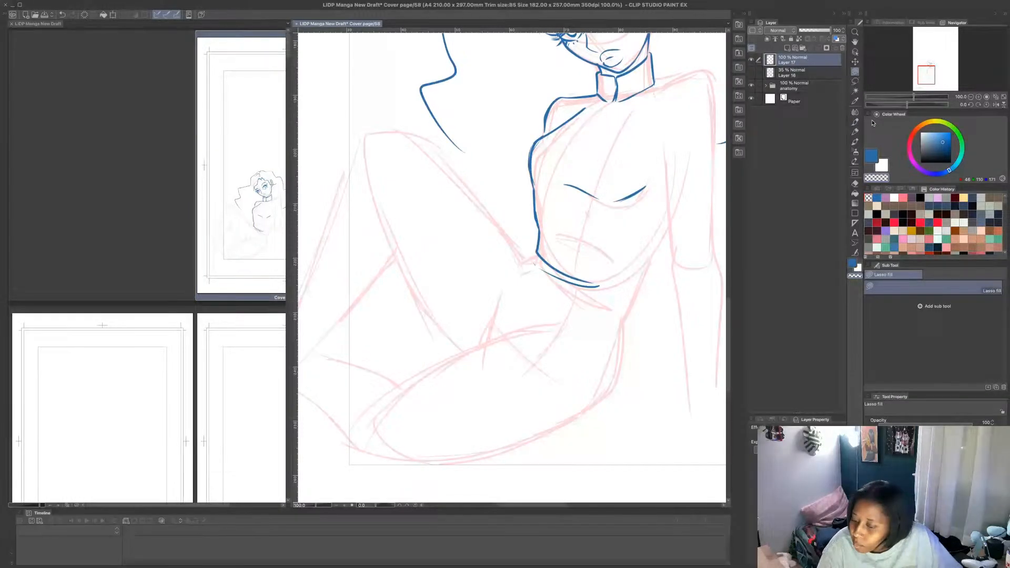
click(856, 122)
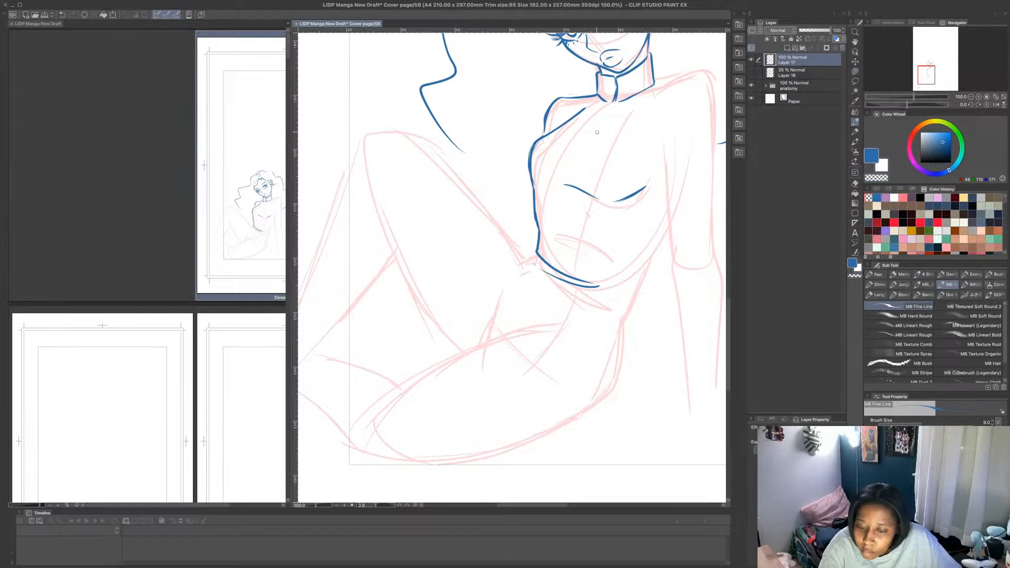
- Draw the top's front seam from the collar down to the hem, with a fold line branching across the upper chest
mouse_move(600, 124)
mouse_down()
mouse_move(573, 153)
mouse_move(570, 177)
mouse_move(610, 109)
mouse_move(574, 134)
mouse_move(563, 182)
mouse_up()
key(ctrl+z)
key(ctrl+z)
mouse_move(574, 139)
mouse_down()
mouse_move(609, 111)
mouse_move(552, 136)
mouse_move(628, 146)
mouse_move(602, 147)
mouse_move(575, 140)
mouse_up()
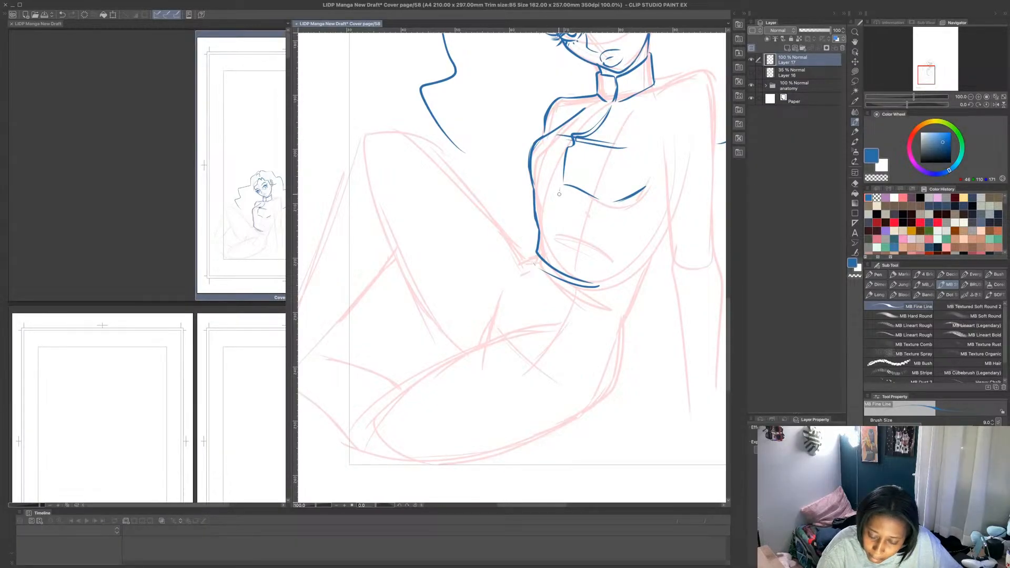
mouse_move(559, 193)
mouse_down()
mouse_move(553, 267)
mouse_move(568, 234)
mouse_move(572, 148)
mouse_up()
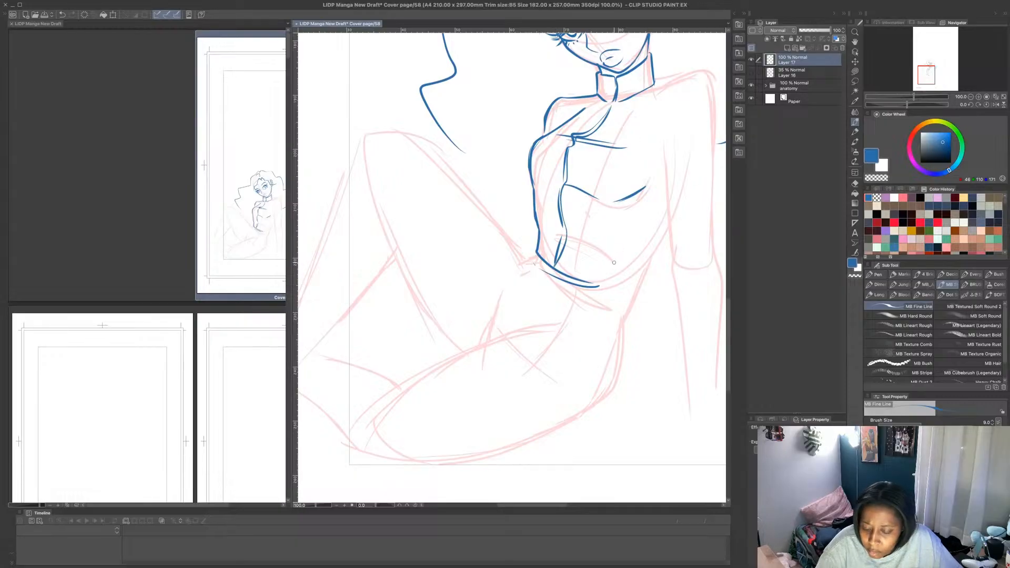
- Add a diagonal fold over the ribs, close the top's hem and back side, and outline the waist section below it
mouse_move(562, 263)
mouse_down()
mouse_move(648, 220)
mouse_move(580, 261)
mouse_move(634, 281)
mouse_move(667, 232)
mouse_move(644, 267)
mouse_up()
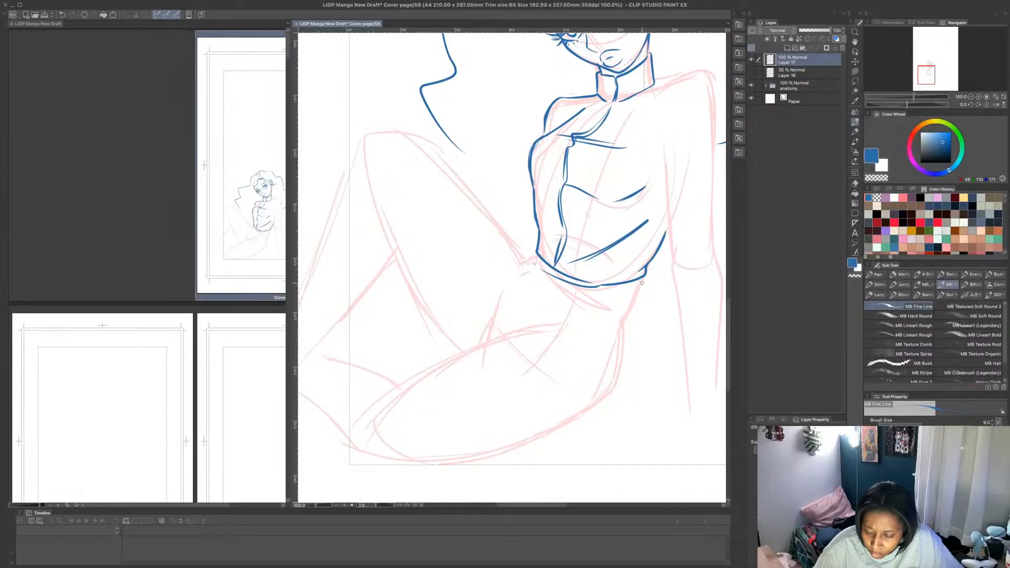
mouse_move(642, 283)
mouse_down()
mouse_move(626, 317)
mouse_move(601, 318)
mouse_move(553, 298)
mouse_move(529, 259)
mouse_move(541, 279)
mouse_up()
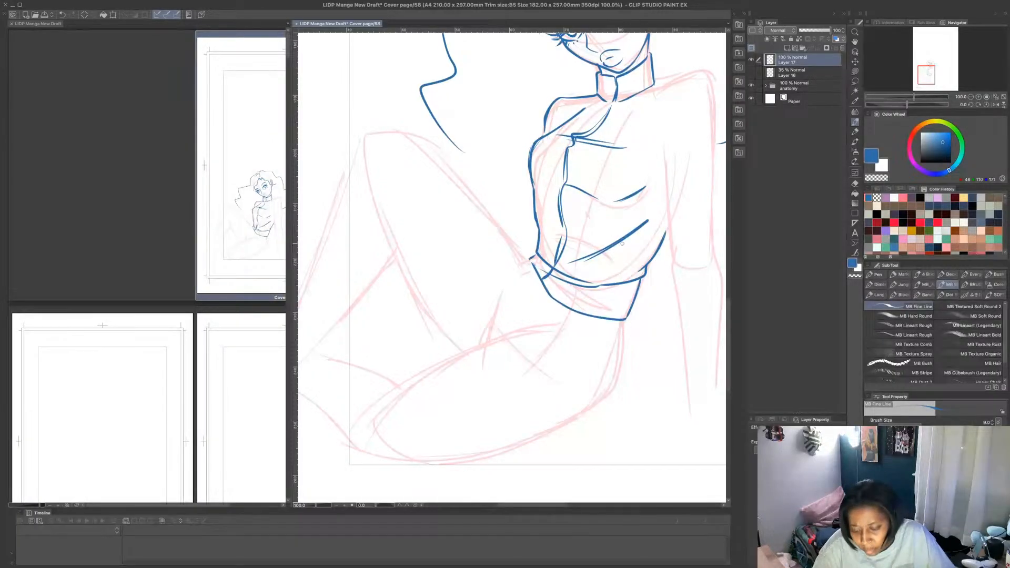
- Outline the near shoulder and the straight supporting arm down to the forearm, and add the top's armhole seam
scroll(639, 232, down, 3)
scroll(687, 236, up, 2)
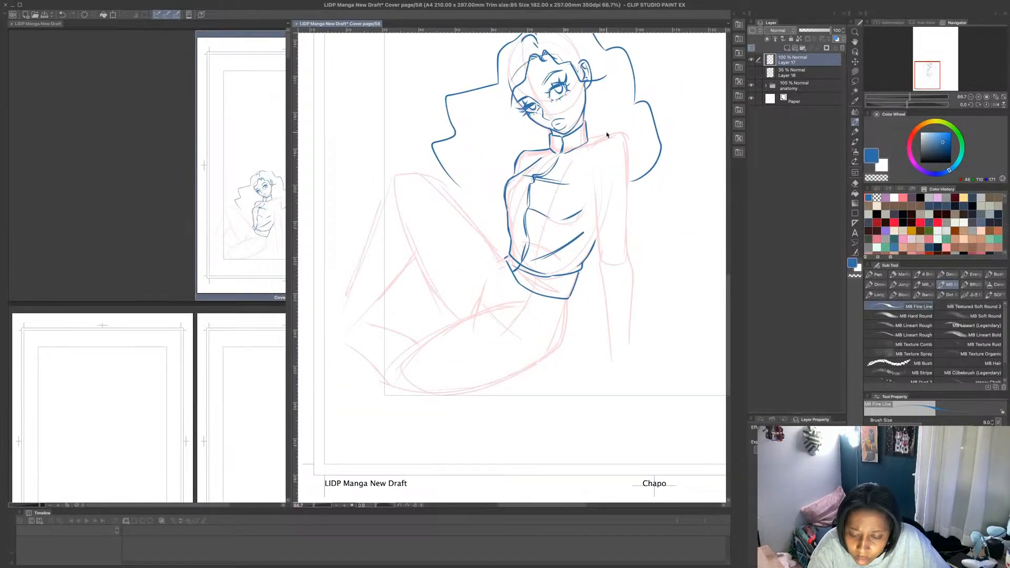
scroll(607, 136, up, 1)
mouse_move(553, 165)
mouse_down()
mouse_move(599, 153)
mouse_move(580, 143)
mouse_move(625, 133)
mouse_move(643, 143)
mouse_move(642, 308)
mouse_up()
drag(589, 218, 605, 378)
drag(642, 298, 647, 420)
mouse_move(587, 204)
mouse_down()
mouse_move(587, 162)
mouse_move(602, 137)
mouse_move(586, 165)
mouse_move(592, 228)
mouse_move(582, 171)
mouse_move(593, 142)
mouse_up()
drag(496, 181, 507, 157)
drag(505, 158, 501, 181)
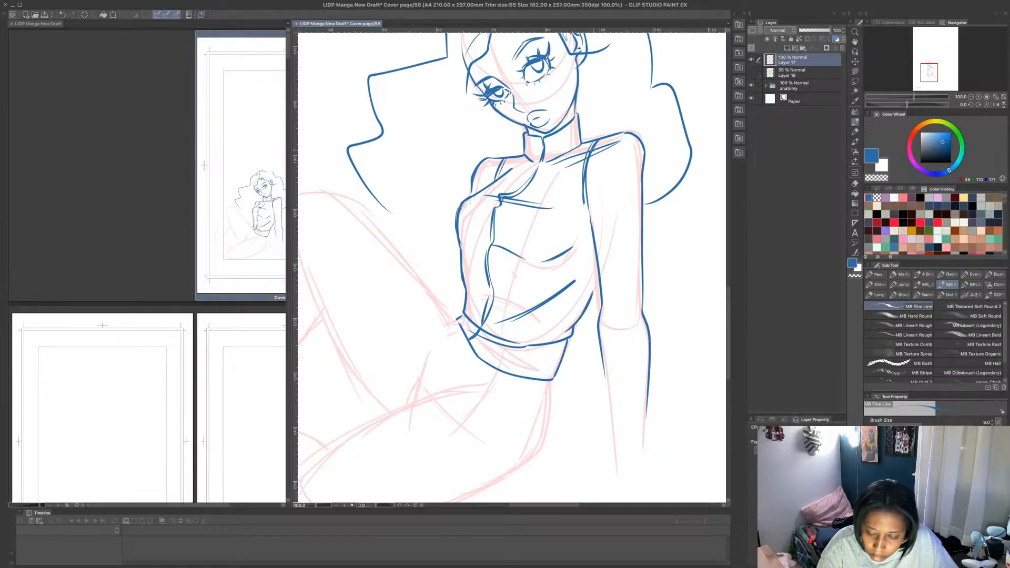
drag(593, 150, 591, 160)
- Draw shorts around the hips, with a flared hem on the raised thigh and a rounded hem around the folded thigh
scroll(590, 159, down, 2)
scroll(532, 315, up, 2)
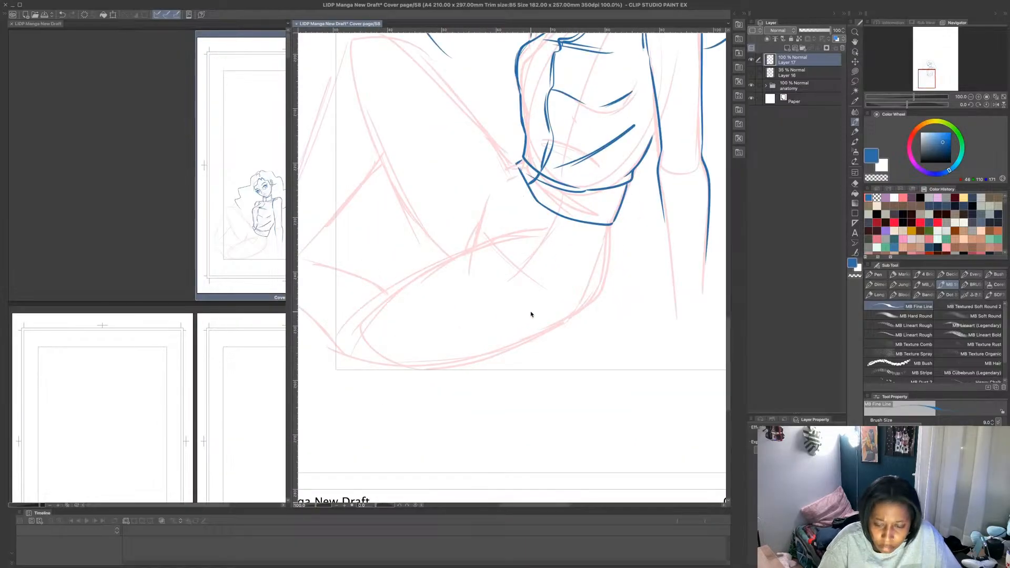
scroll(532, 315, down, 1)
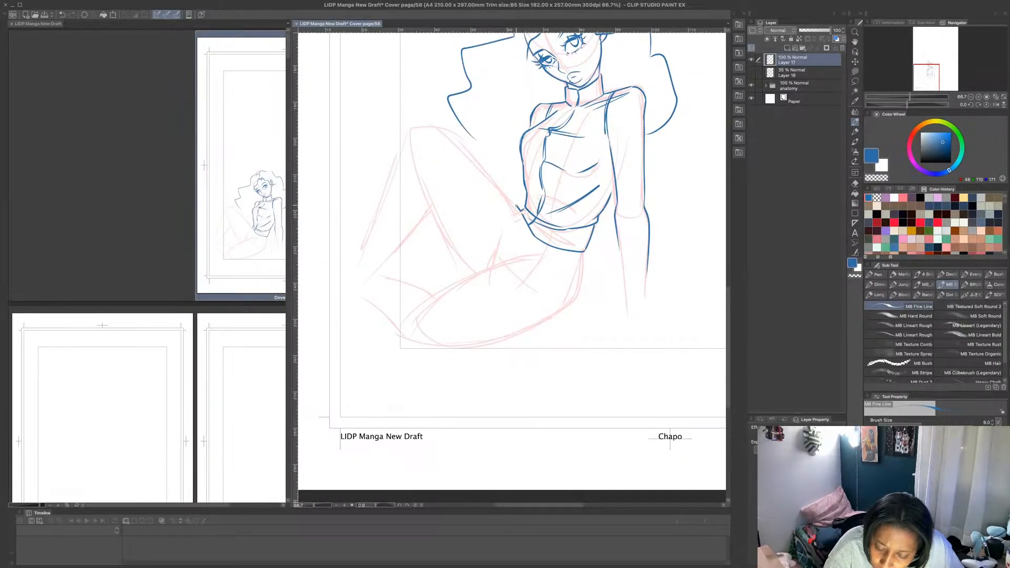
mouse_move(516, 206)
mouse_down()
mouse_move(502, 191)
mouse_move(482, 235)
mouse_up()
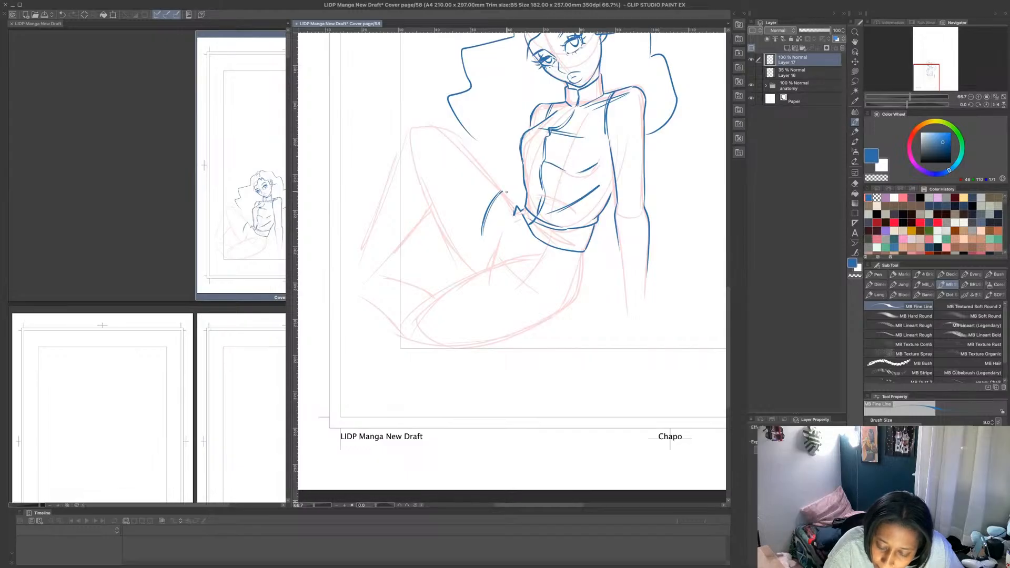
mouse_move(502, 192)
mouse_down()
mouse_move(516, 212)
mouse_move(455, 259)
mouse_move(475, 274)
mouse_move(484, 237)
mouse_move(506, 218)
mouse_move(515, 241)
mouse_move(573, 267)
mouse_move(583, 285)
mouse_move(569, 311)
mouse_up()
mouse_move(495, 270)
mouse_down()
mouse_move(493, 301)
mouse_move(515, 316)
mouse_move(554, 314)
mouse_move(438, 295)
mouse_move(568, 258)
mouse_up()
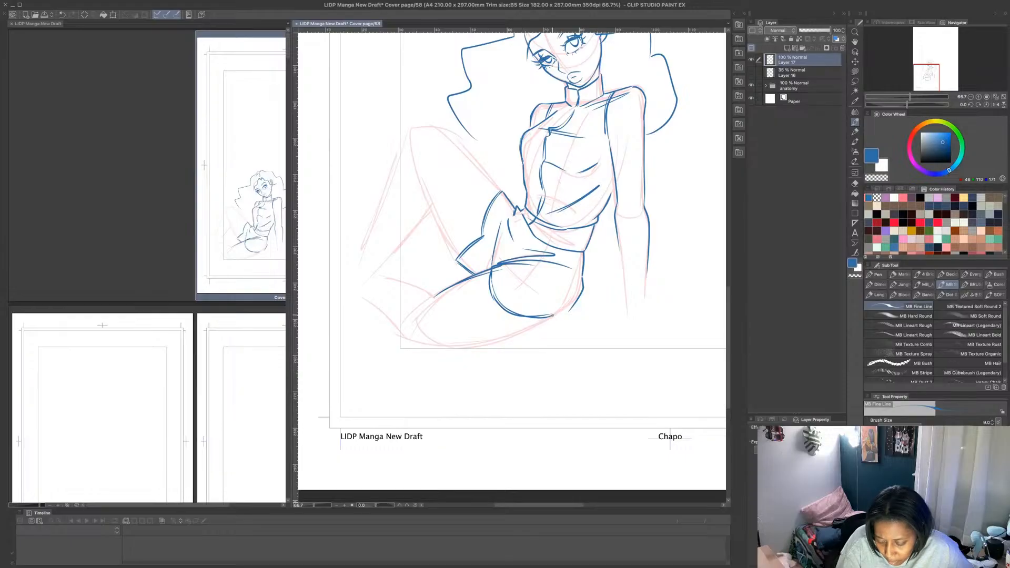
- Reinforce the shorts' back edge with a second line, add a small notch at the bottom hem, and draw the inner leg fold
mouse_move(553, 315)
mouse_down()
mouse_move(561, 326)
mouse_move(576, 306)
mouse_move(577, 254)
mouse_move(571, 293)
mouse_move(548, 318)
mouse_up()
drag(484, 236, 494, 249)
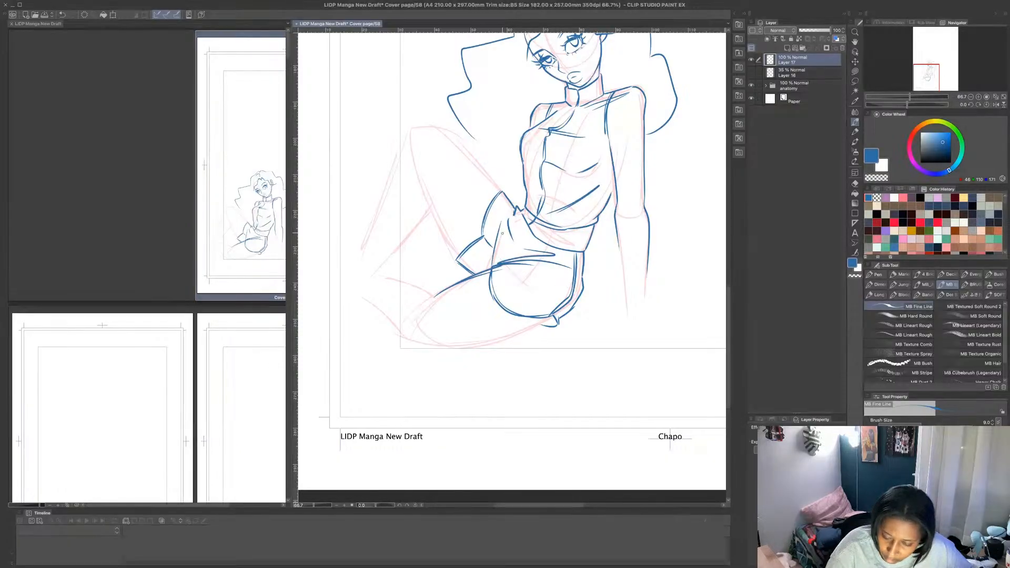
drag(513, 214, 494, 264)
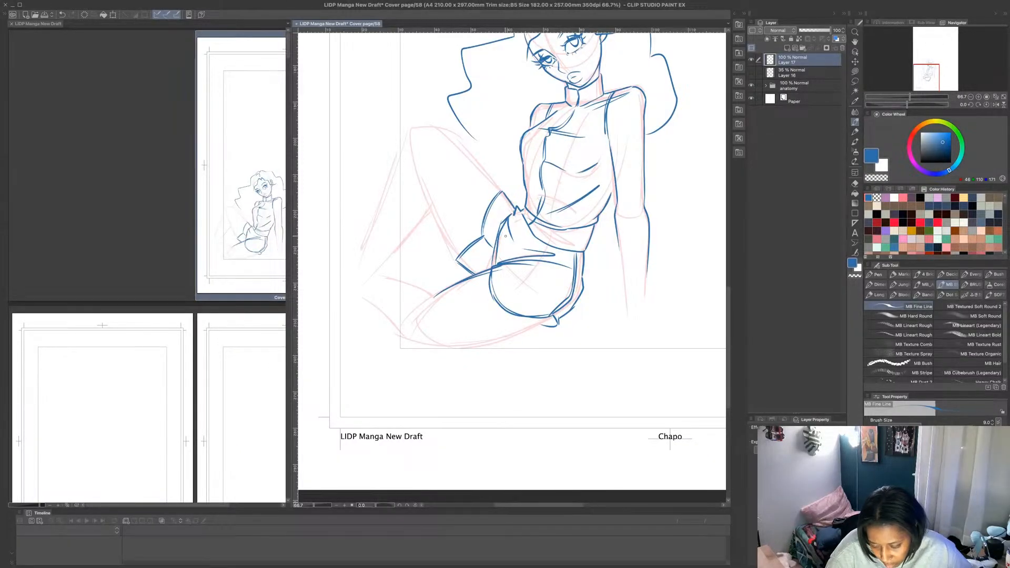
- Outline the folded leg from the shorts' hem along the underside to the knee, and add the upper edge of its shin
mouse_move(554, 318)
mouse_down()
mouse_move(435, 341)
mouse_move(422, 323)
mouse_move(432, 338)
mouse_move(397, 325)
mouse_up()
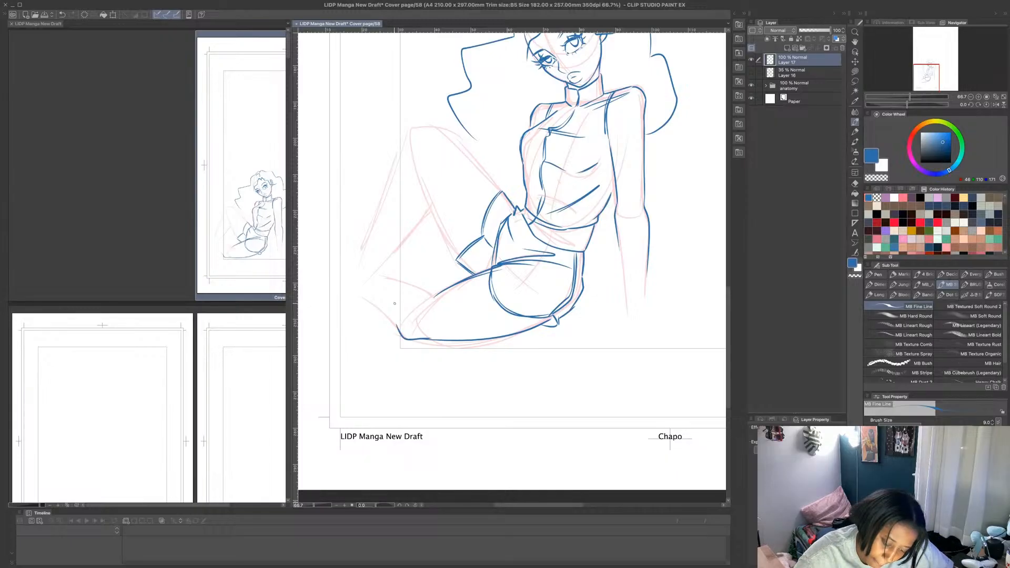
drag(437, 293, 398, 281)
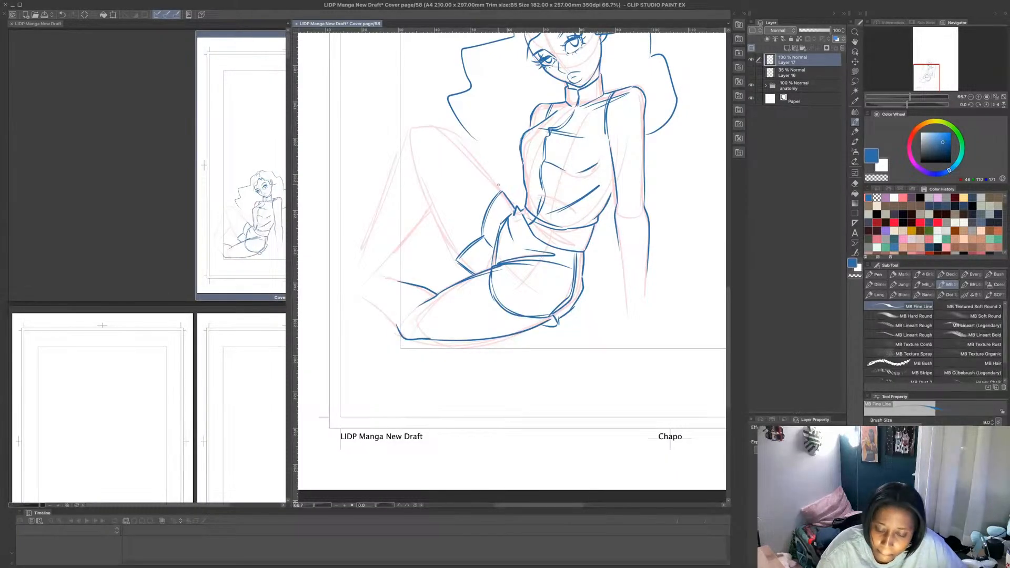
- Outline the raised leg over the knee and down the shin, redrawing the calf with a line behind the knee and adding the thigh's underside
mouse_move(499, 185)
mouse_down()
mouse_move(436, 130)
mouse_move(414, 131)
mouse_move(347, 274)
mouse_move(432, 209)
mouse_up()
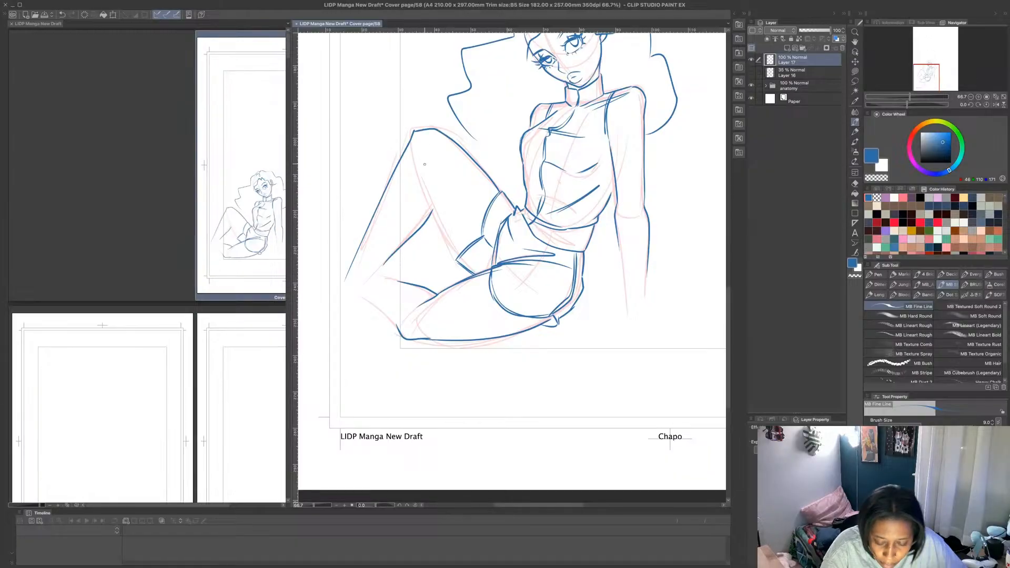
key(ctrl+z)
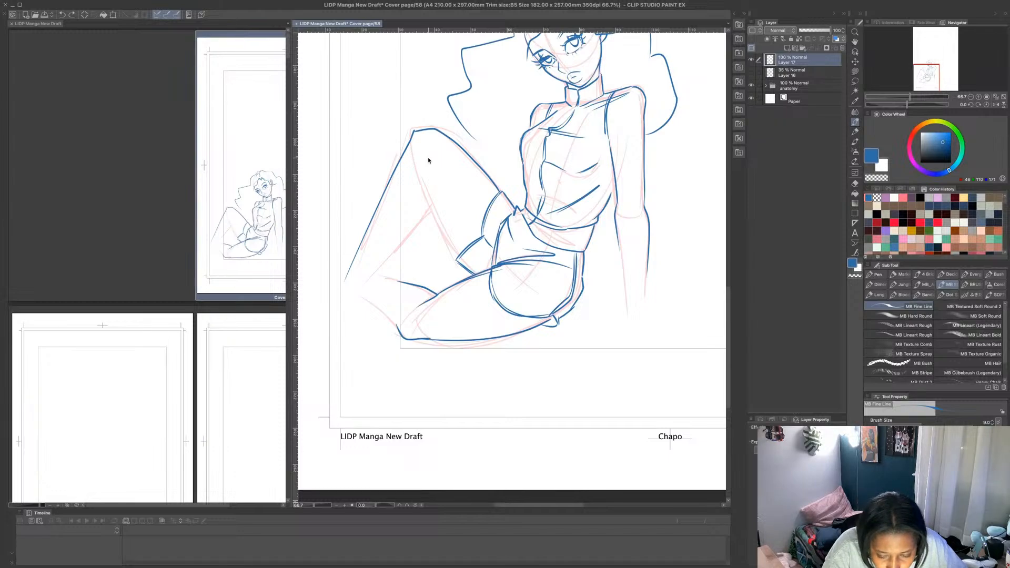
mouse_move(430, 165)
mouse_down()
mouse_move(434, 210)
mouse_move(381, 267)
mouse_up()
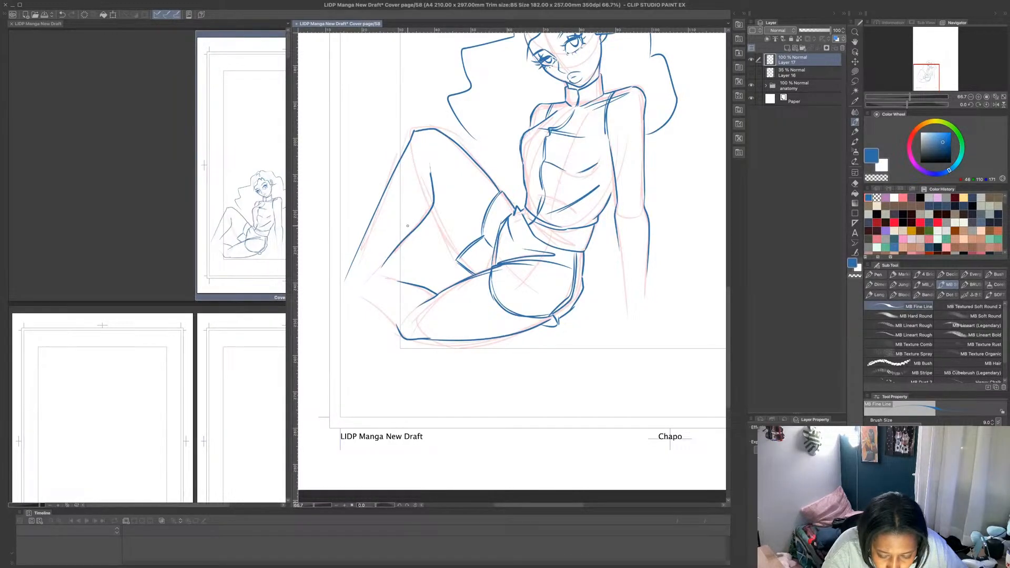
drag(434, 199, 463, 256)
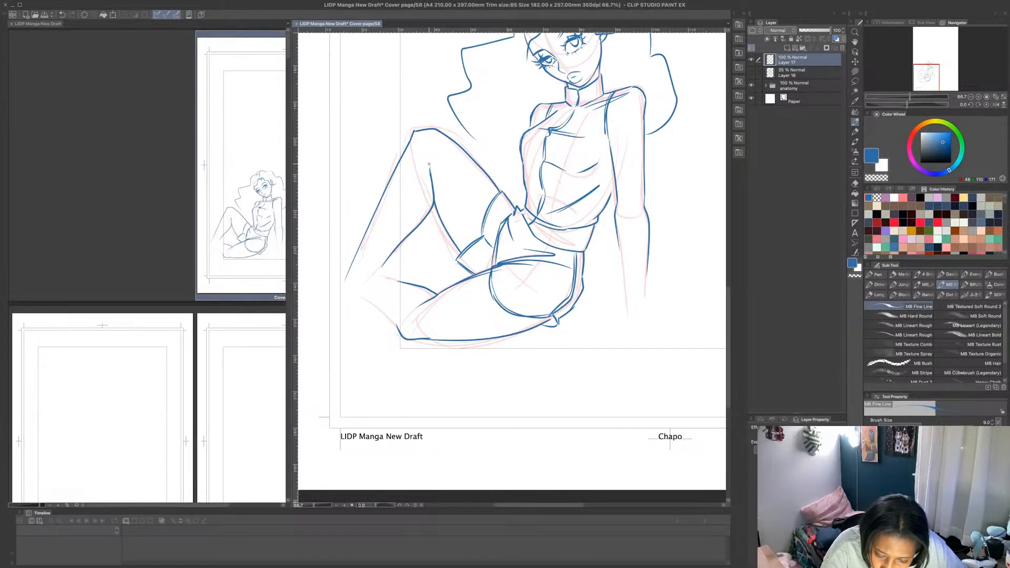
- Add inner contour lines along the raised thigh and shin and a second line on the folded leg's shin
mouse_move(481, 217)
mouse_down()
mouse_move(439, 171)
mouse_move(478, 226)
mouse_up()
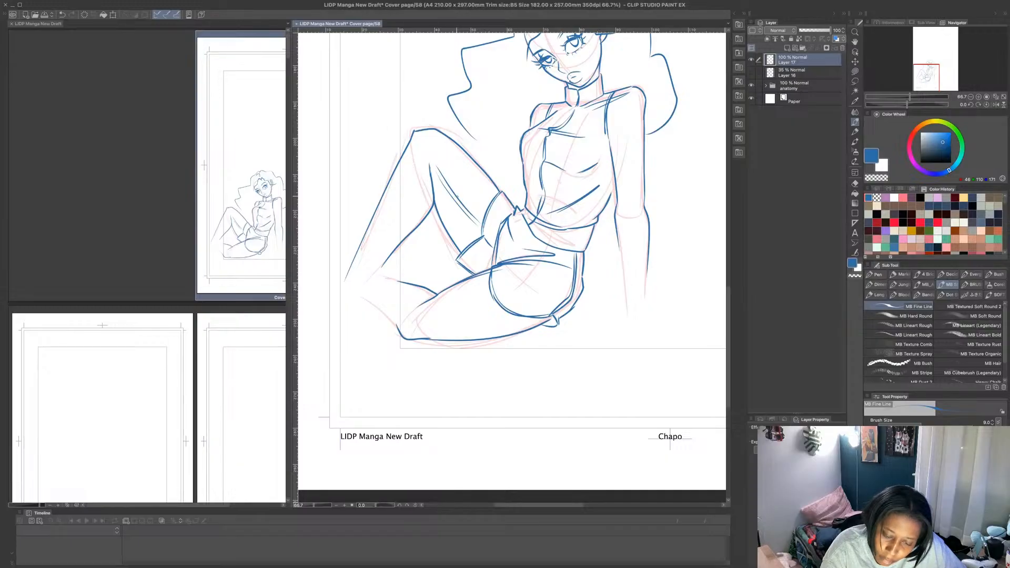
mouse_move(437, 164)
mouse_down()
mouse_move(428, 154)
mouse_move(352, 272)
mouse_move(424, 166)
mouse_up()
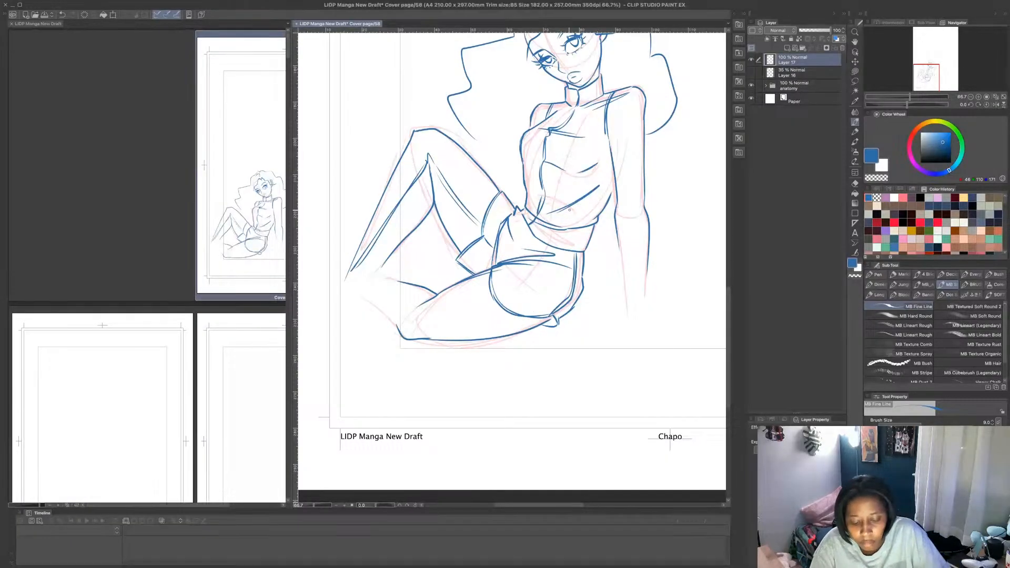
mouse_move(424, 302)
mouse_down()
mouse_move(401, 291)
mouse_move(424, 303)
mouse_up()
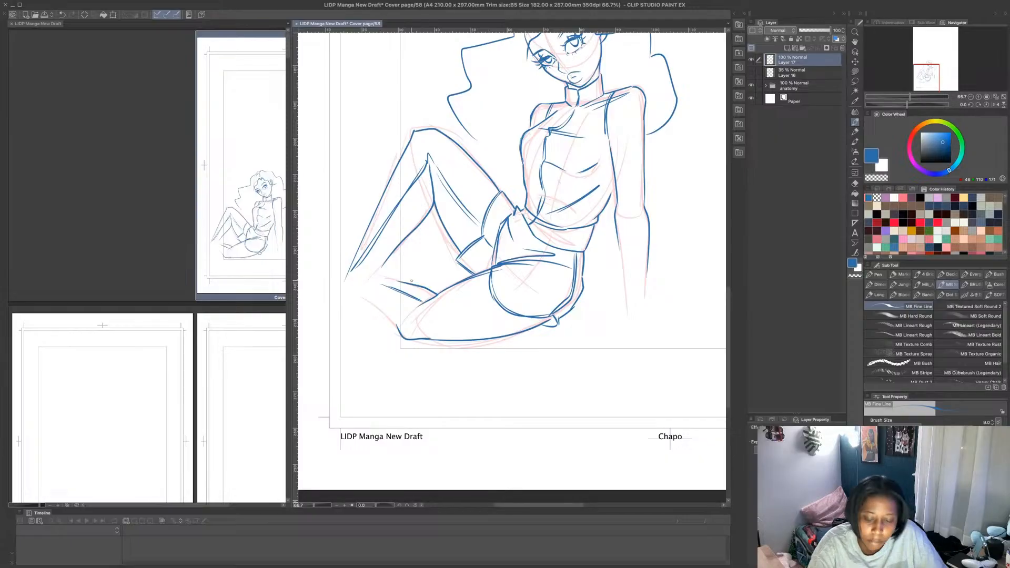
- Close the hair's lower edge up to the far shoulder, thicken its wavy outline, and add strands at the parting
scroll(412, 280, down, 2)
scroll(517, 205, up, 2)
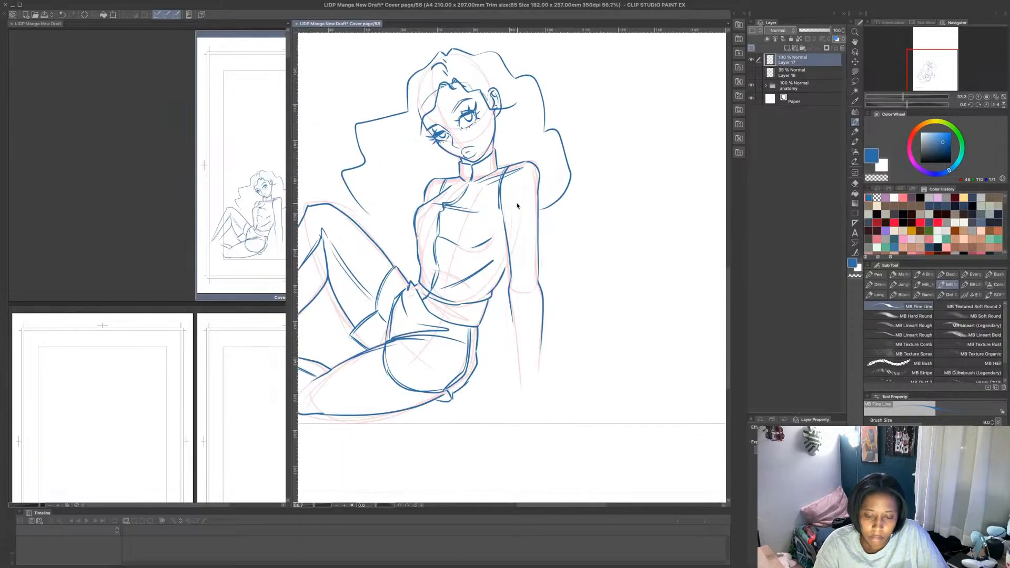
mouse_move(367, 214)
mouse_down()
mouse_move(414, 230)
mouse_move(345, 183)
mouse_move(400, 114)
mouse_up()
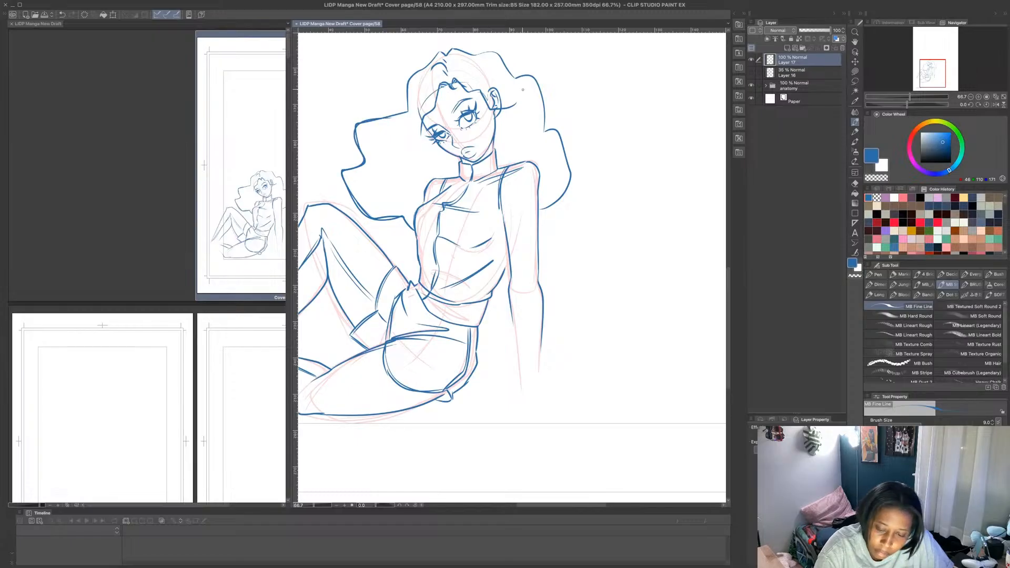
drag(549, 128, 539, 210)
mouse_move(545, 117)
mouse_down()
mouse_move(515, 77)
mouse_move(470, 54)
mouse_move(451, 78)
mouse_move(449, 59)
mouse_up()
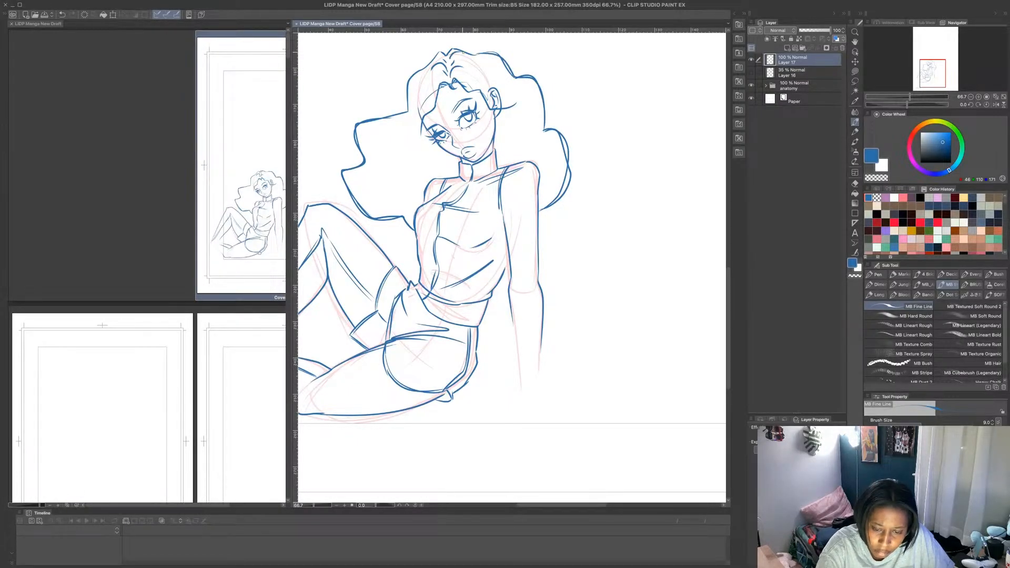
- Erase the stray line by the forehead and the visible ear using a transparent Lasso fill
click(855, 71)
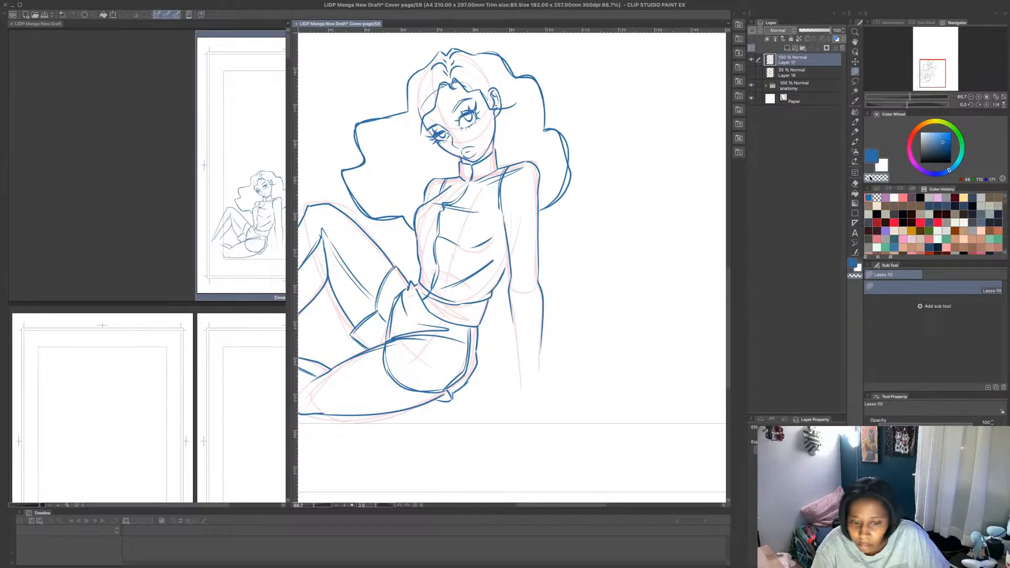
drag(430, 106, 421, 115)
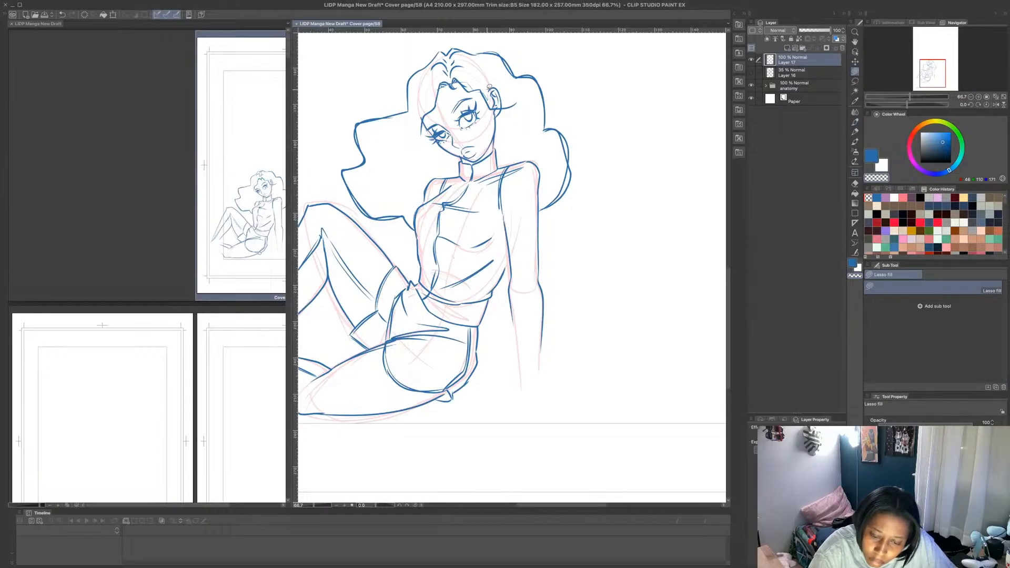
mouse_move(489, 88)
mouse_down()
mouse_move(512, 101)
mouse_move(495, 83)
mouse_up()
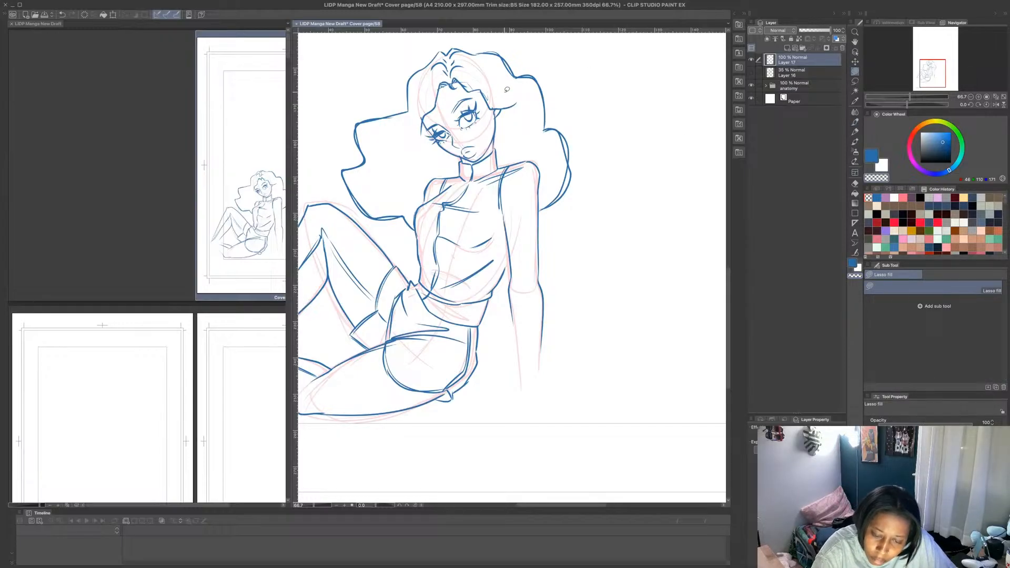
- Darken the irises and pupils of both eyes with the MB Fine Line brush
click(855, 122)
drag(466, 117, 473, 113)
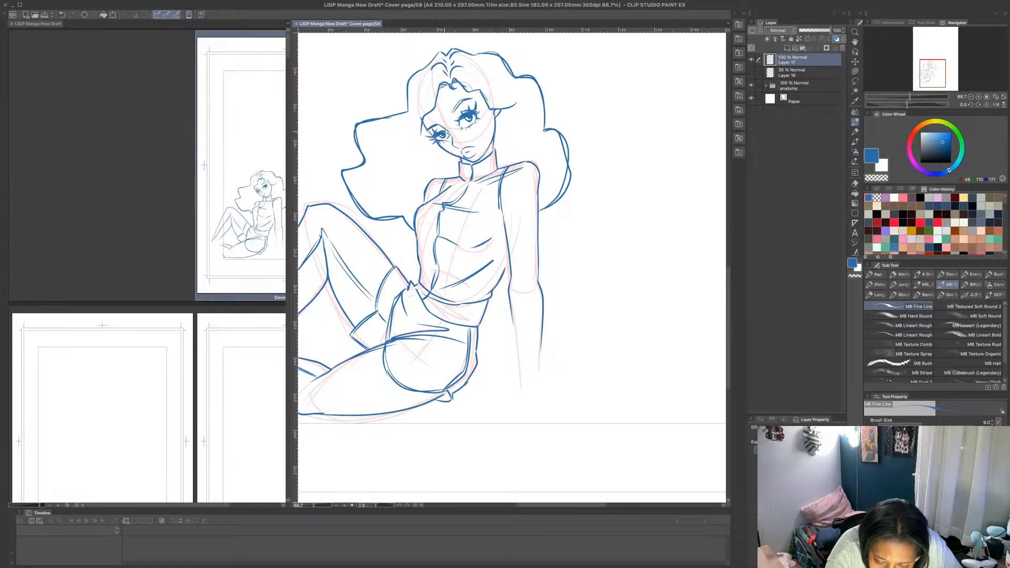
drag(444, 130, 464, 128)
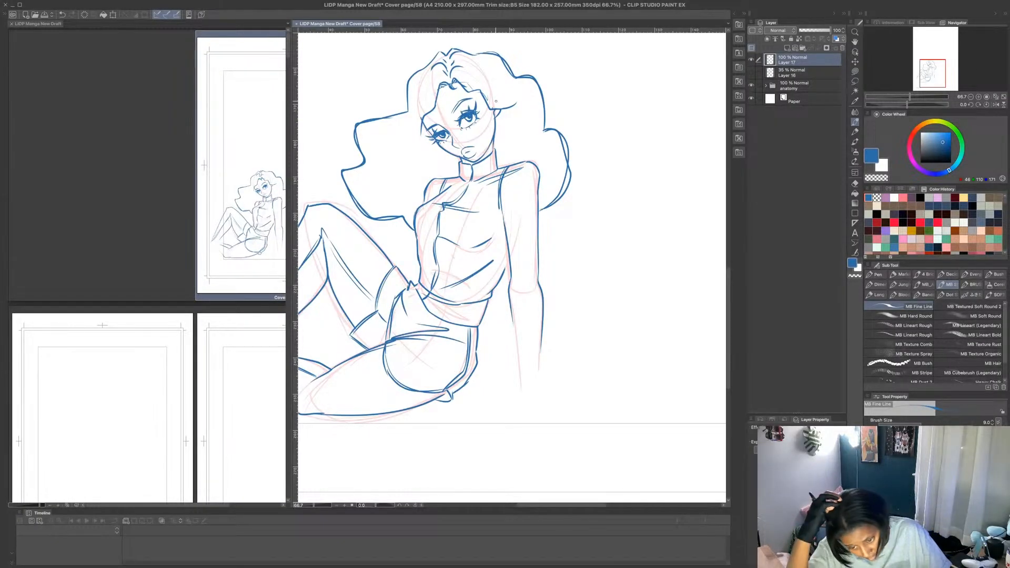
- Show Layer 16, hide Layer 10 in the anatomy folder, check Layer 11 briefly, and show Layer 9 instead
scroll(585, 167, down, 6)
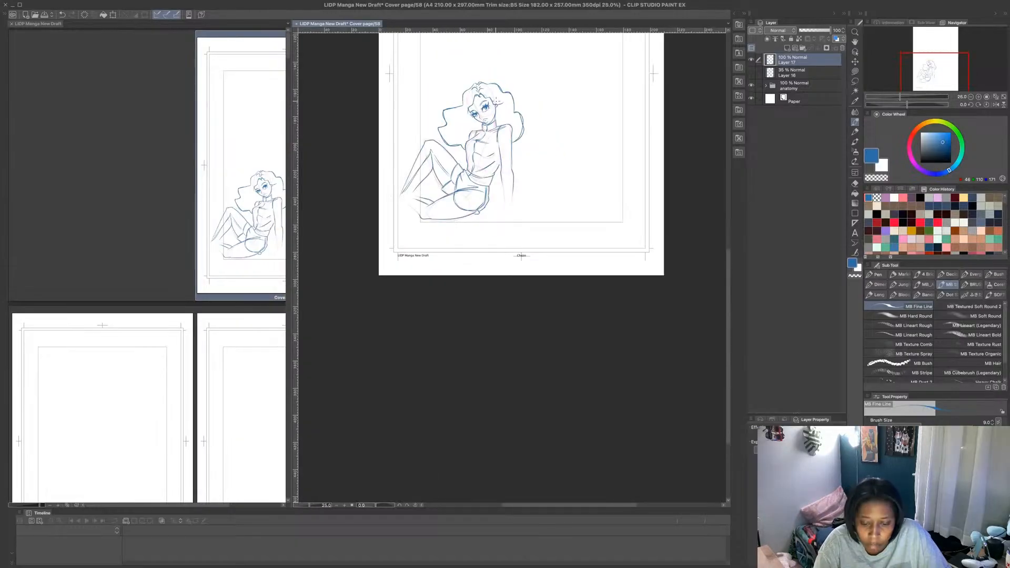
scroll(590, 132, up, 6)
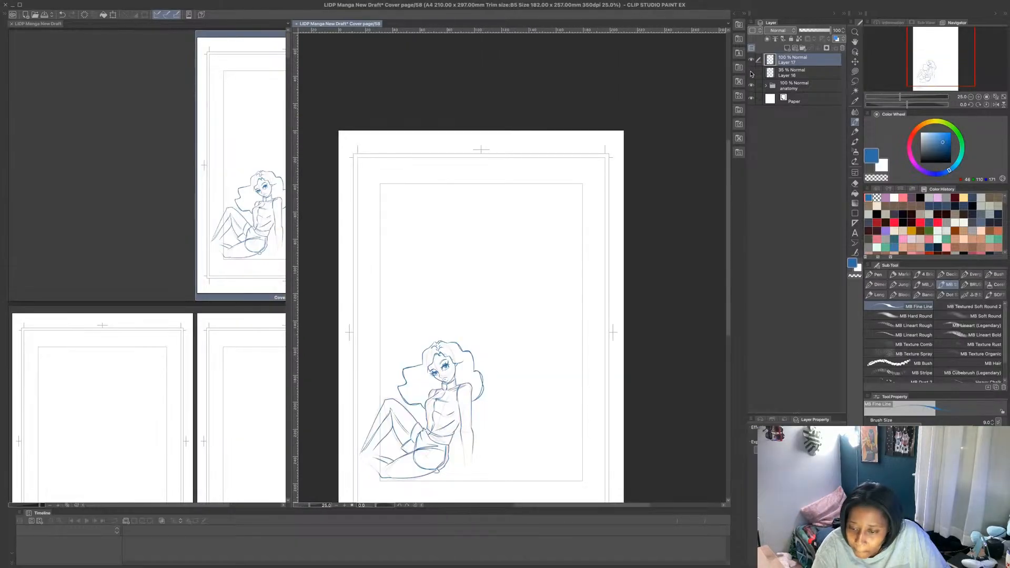
click(751, 73)
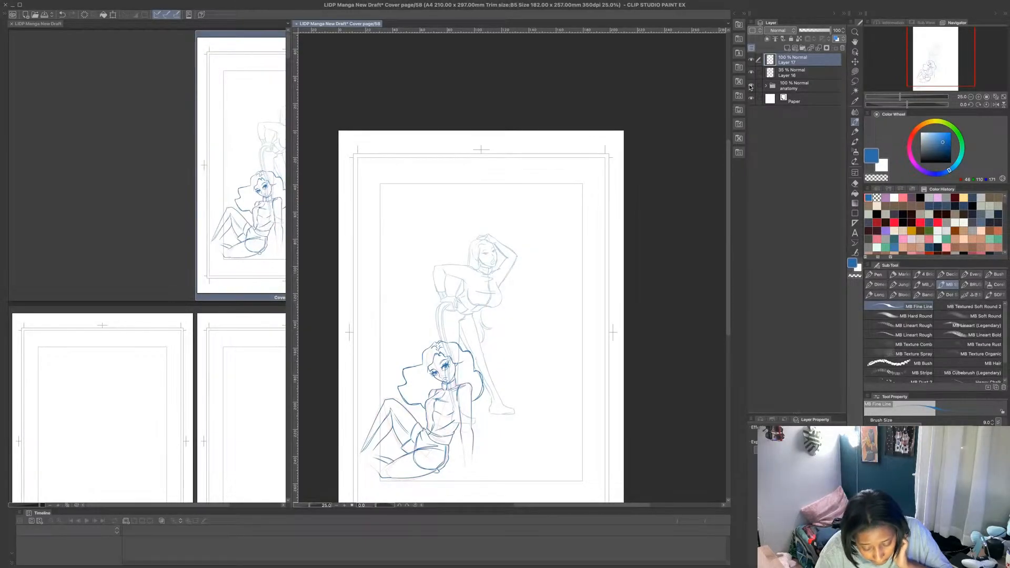
click(766, 86)
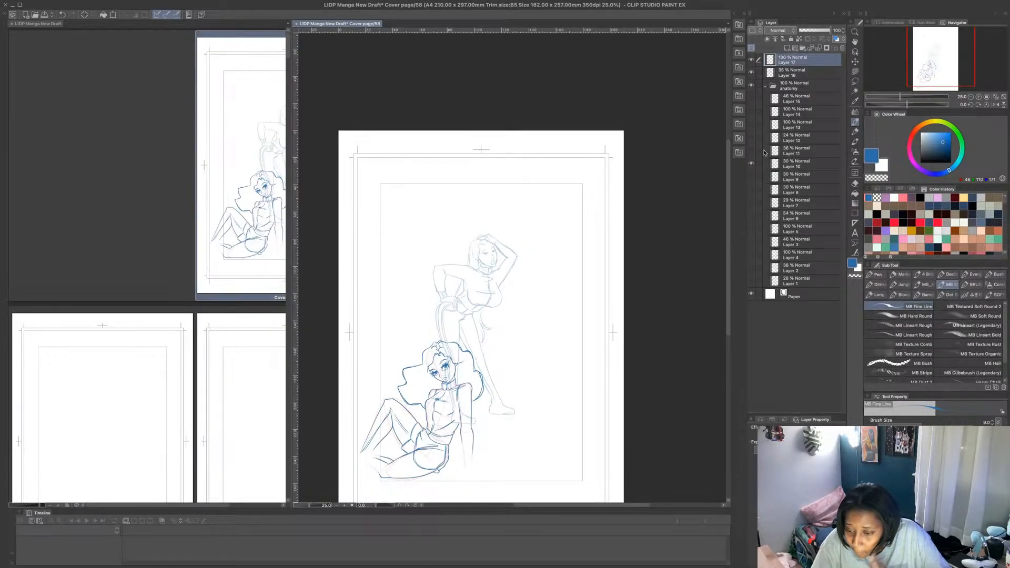
click(751, 164)
click(752, 151)
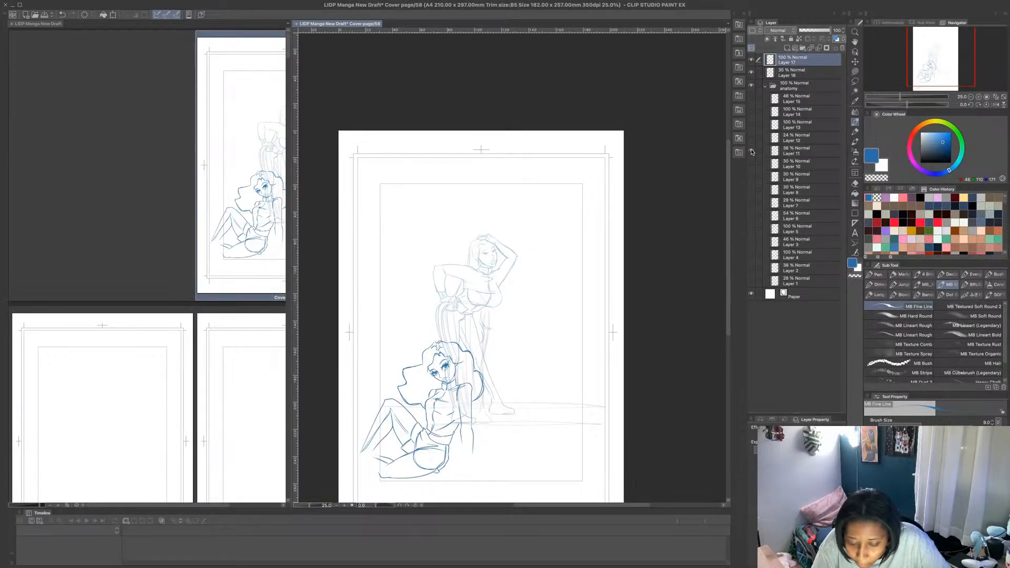
click(752, 152)
click(752, 177)
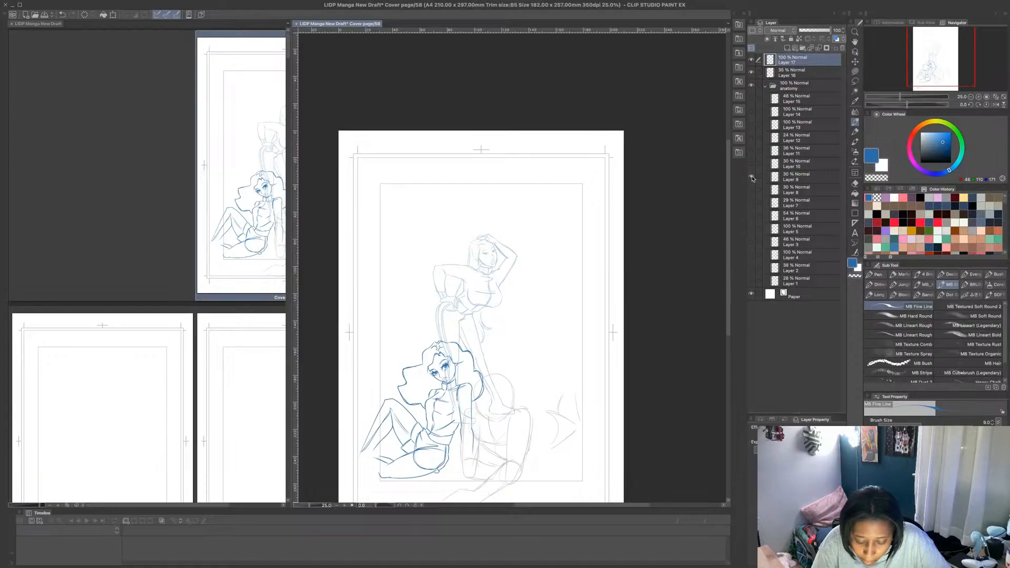
- Hide Layer 9 and show Layer 8 in the anatomy folder instead, and collapse the folder
click(752, 177)
click(752, 191)
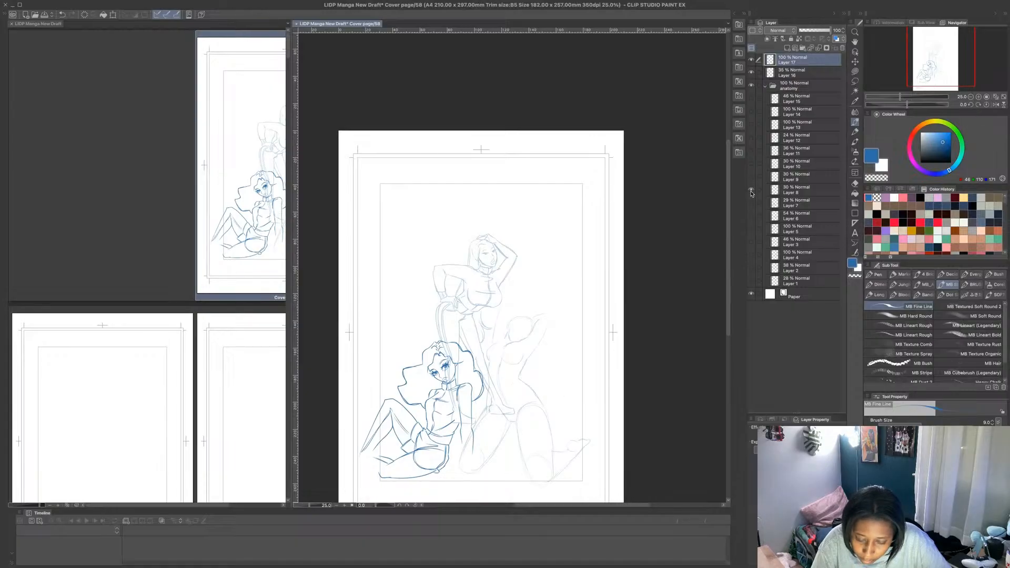
click(765, 86)
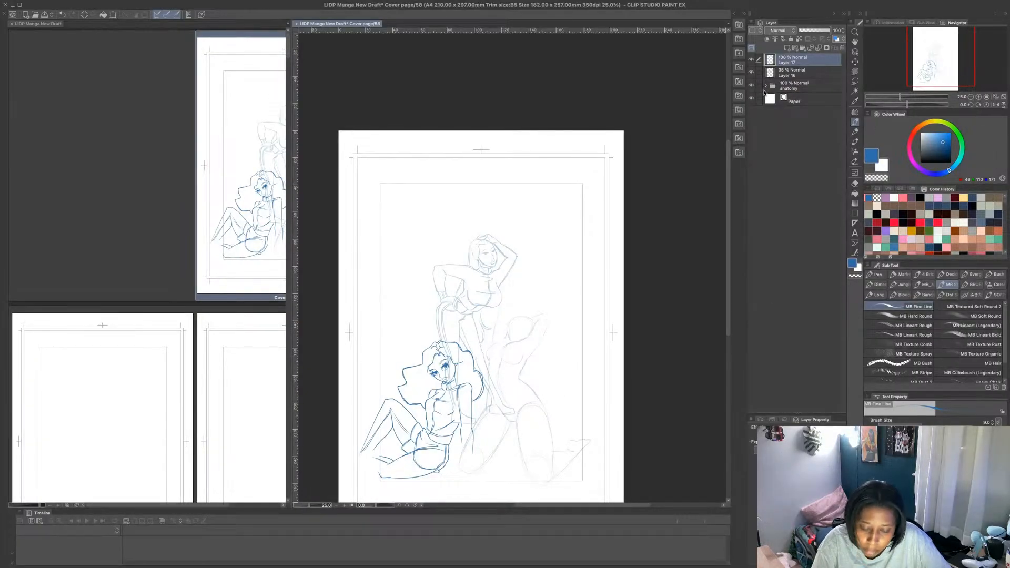
- Lower the opacity of Layers 16 and 17 to about 18% and add a new raster layer above Layer 17
ctrl+click(797, 72)
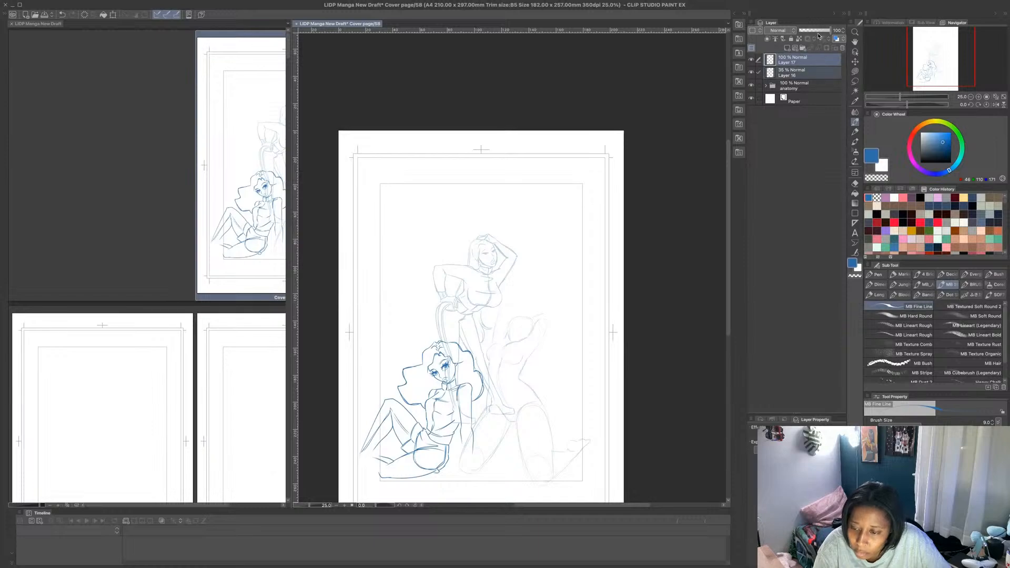
click(811, 76)
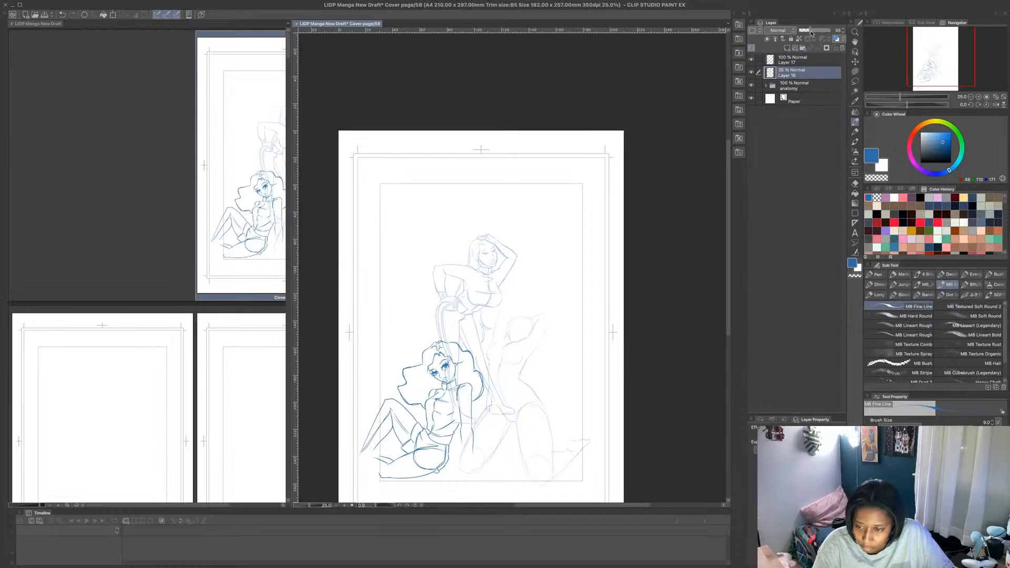
drag(811, 31, 801, 38)
click(800, 57)
click(787, 48)
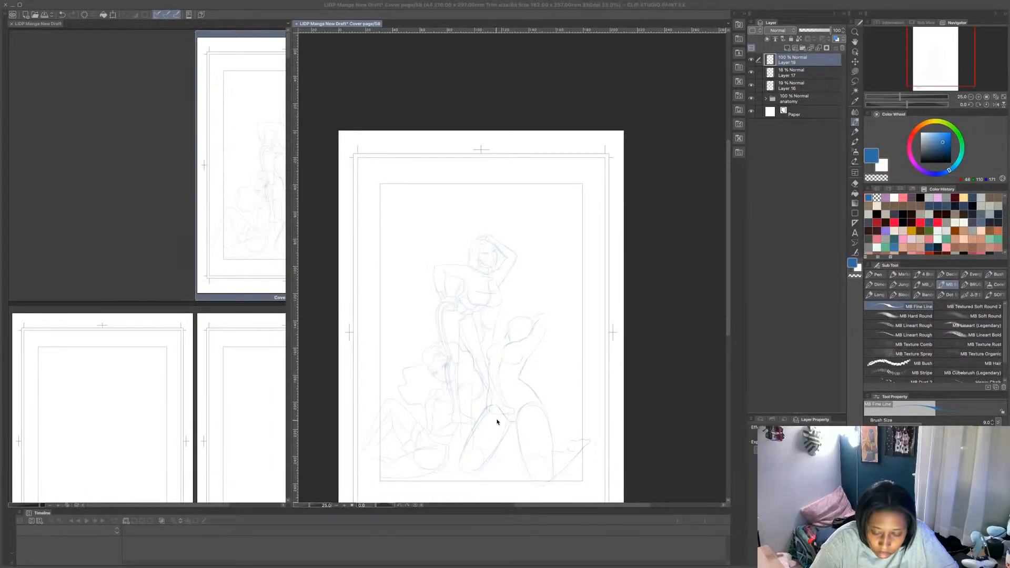
- Fade Layers 17 and 16 further to 4% opacity and make the new top layer active again
click(511, 404)
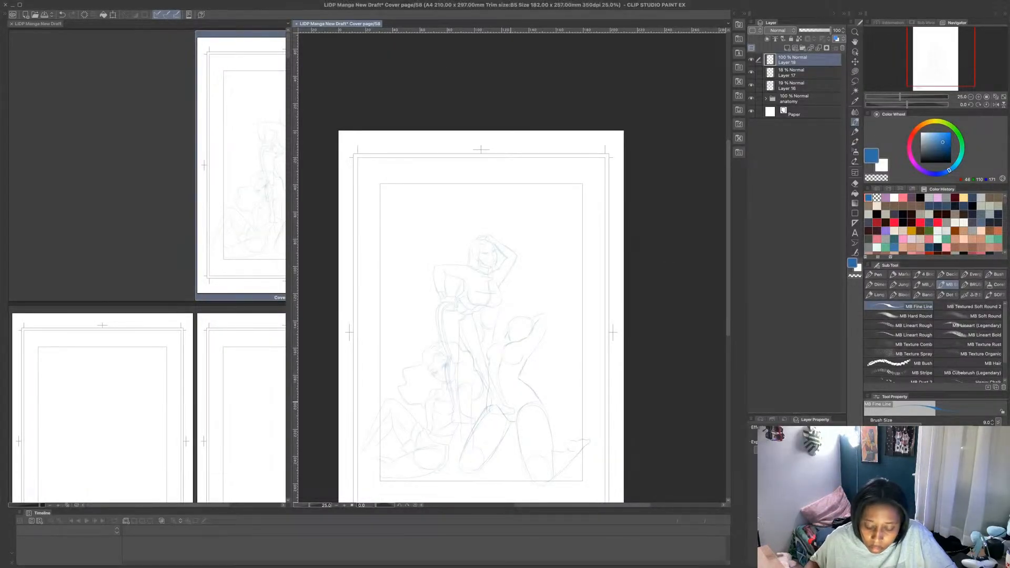
scroll(509, 393, up, 5)
scroll(509, 392, down, 1)
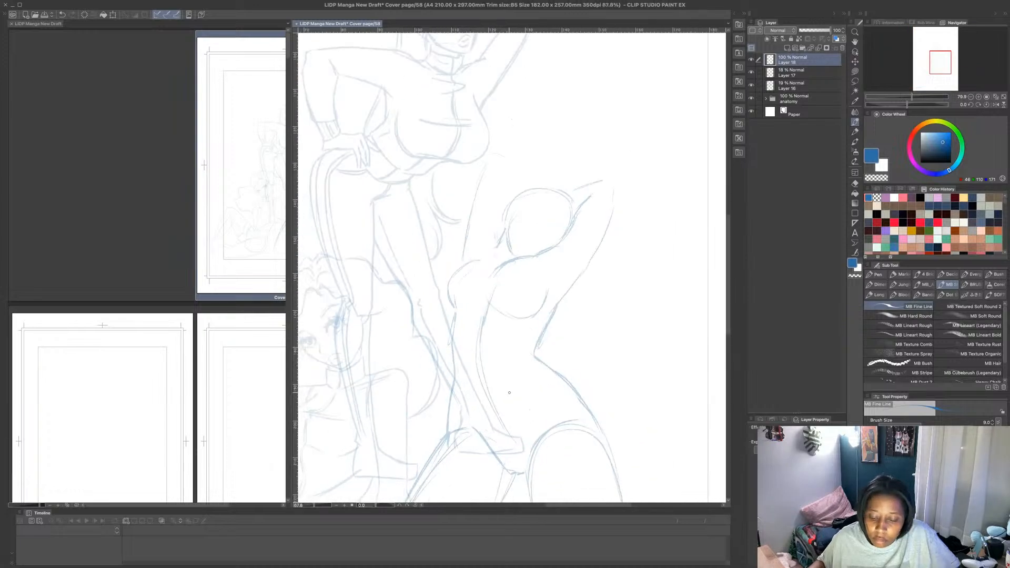
click(797, 74)
click(800, 84)
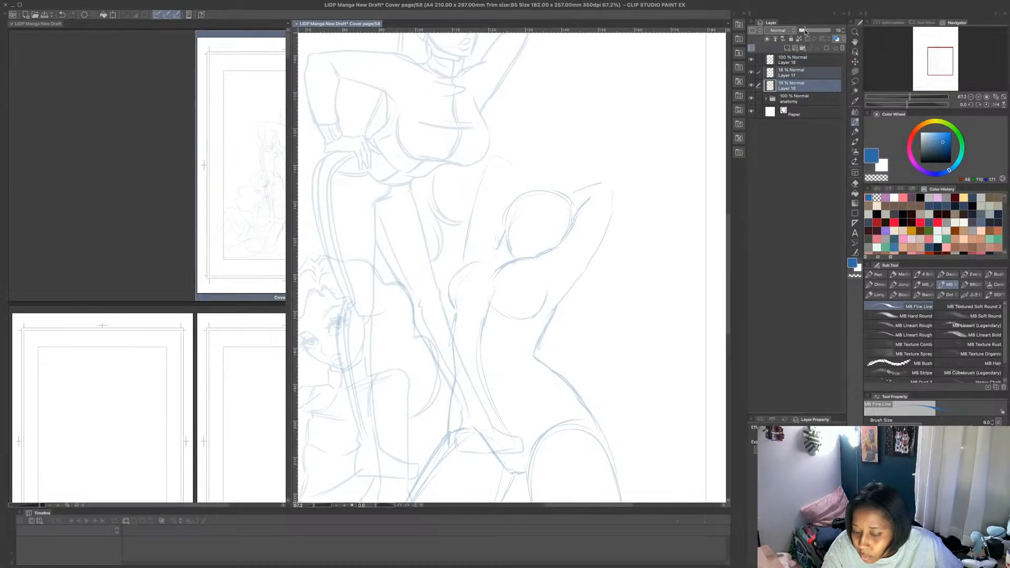
drag(804, 31, 800, 32)
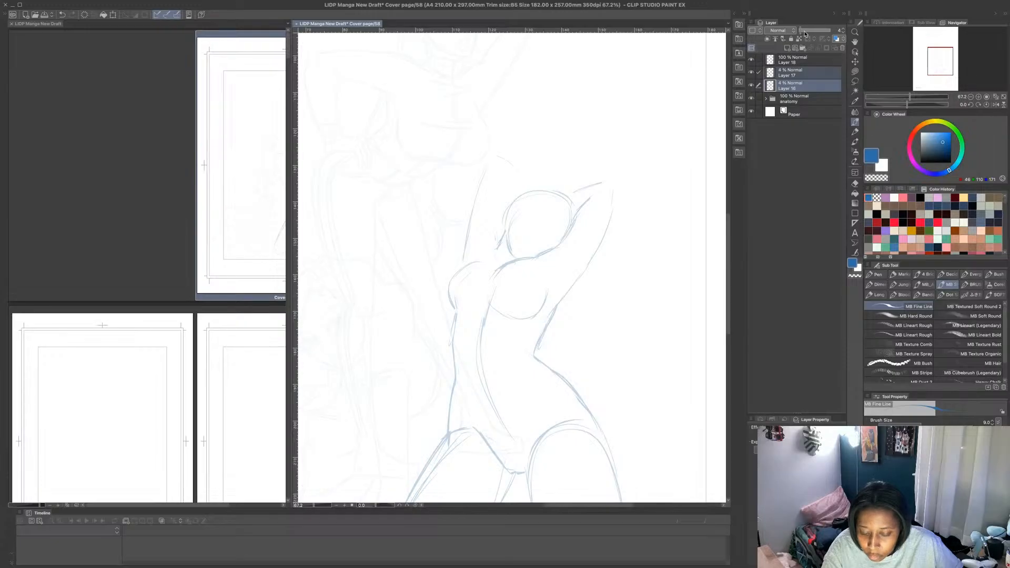
click(805, 60)
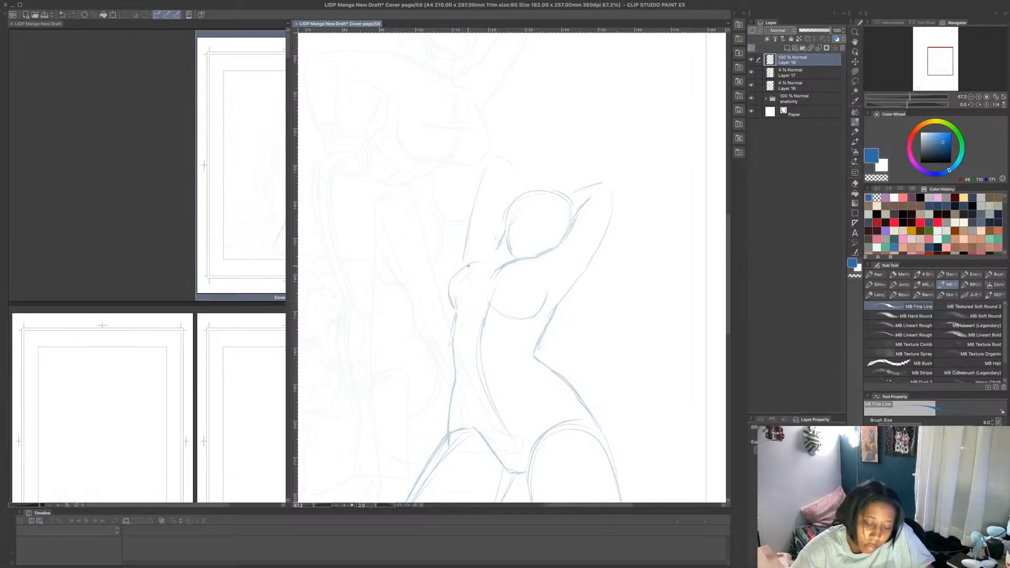
- Sketch the top's curved neckline across the bust and the outer curve of the far breast with the MB Fine Line brush
mouse_move(468, 267)
mouse_down()
mouse_move(535, 273)
mouse_move(555, 308)
mouse_up()
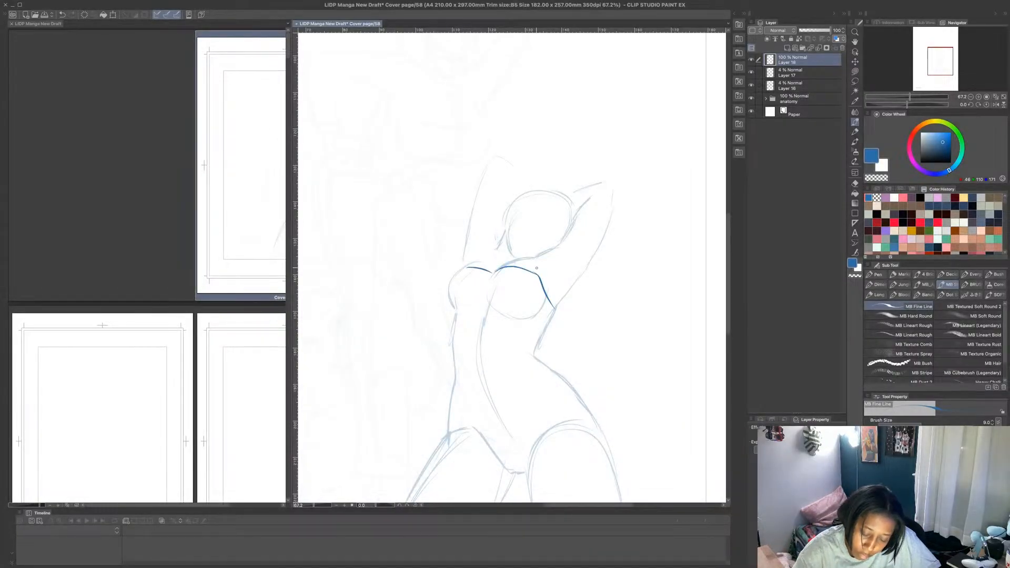
key(ctrl+z)
key(ctrl+z)
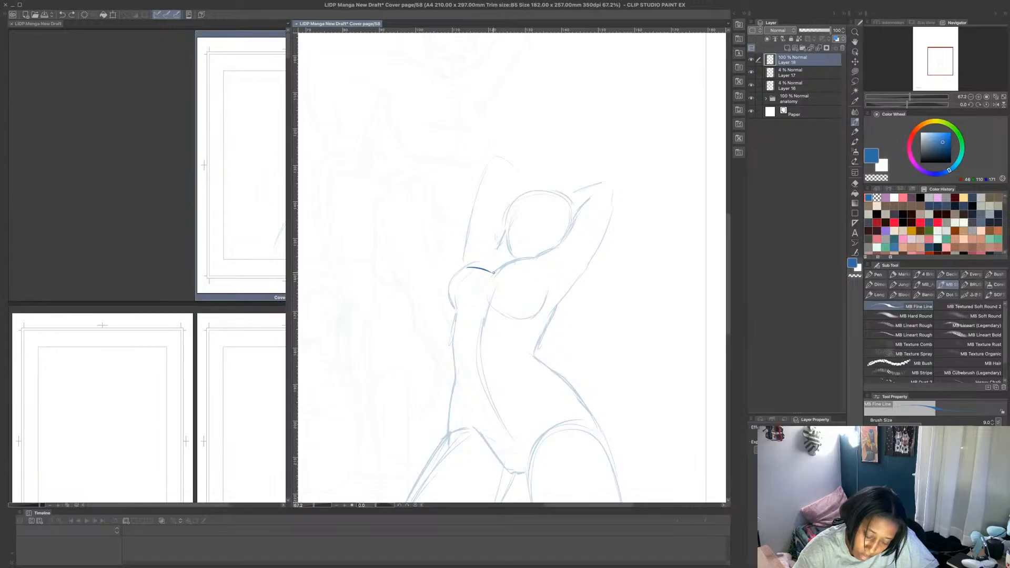
mouse_move(495, 269)
mouse_down()
mouse_move(521, 274)
mouse_move(554, 312)
mouse_up()
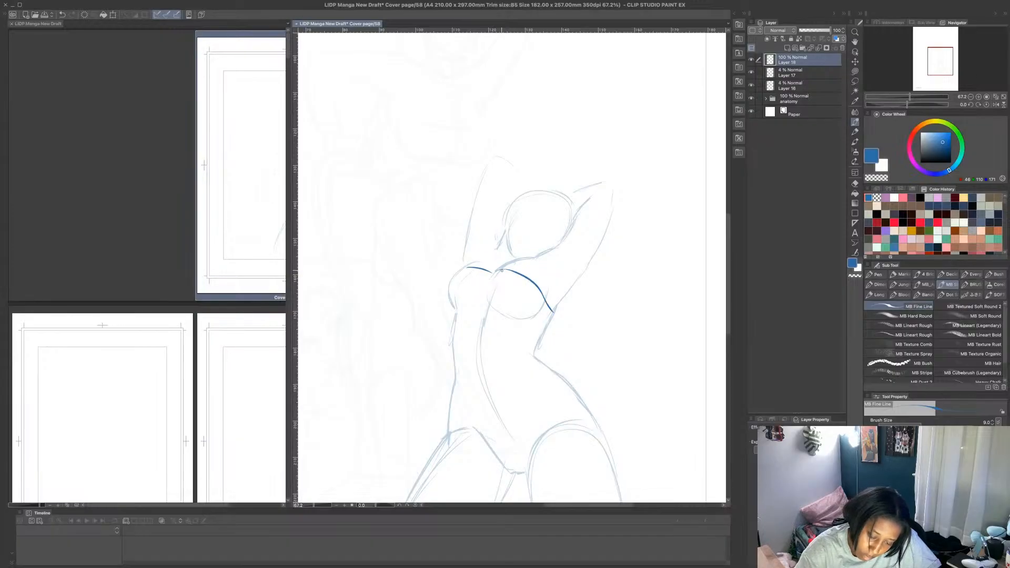
mouse_move(501, 271)
mouse_down()
mouse_move(490, 272)
mouse_move(527, 262)
mouse_move(527, 278)
mouse_up()
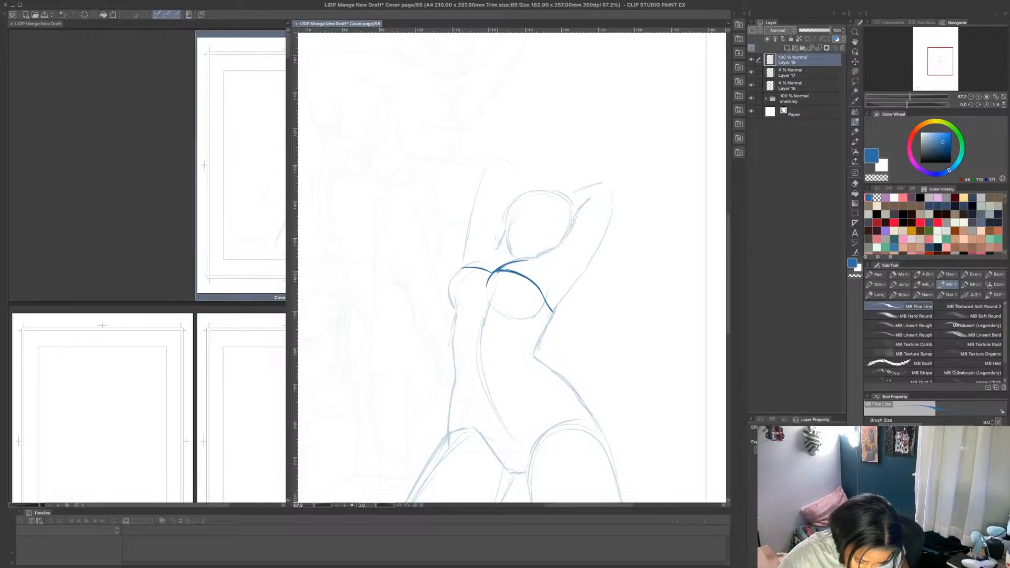
mouse_move(456, 273)
mouse_down()
mouse_move(451, 312)
mouse_move(470, 267)
mouse_up()
- Draw a short arched line above the far breast where the raised arm meets the chest, redoing it until it fits
scroll(473, 234, up, 4)
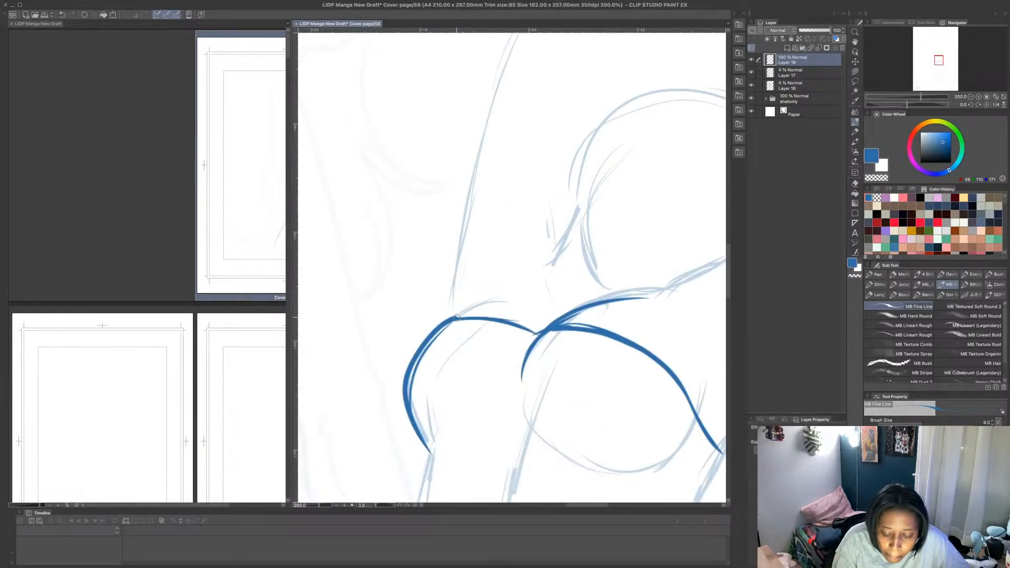
drag(456, 317, 504, 289)
mouse_move(453, 316)
mouse_down()
mouse_move(484, 292)
mouse_move(546, 294)
mouse_up()
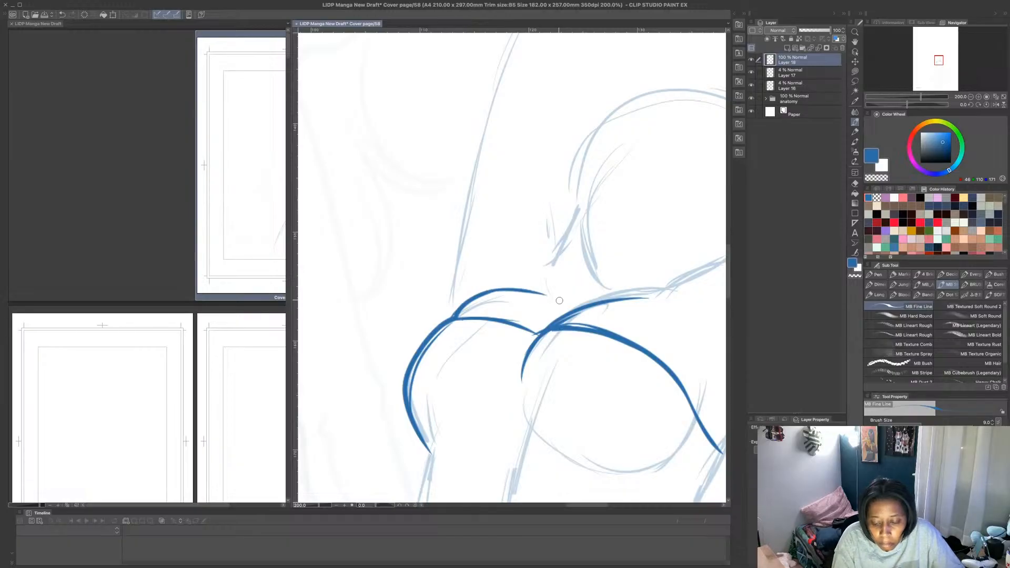
scroll(562, 285, down, 3)
scroll(581, 306, up, 3)
key(ctrl+z)
key(ctrl+z)
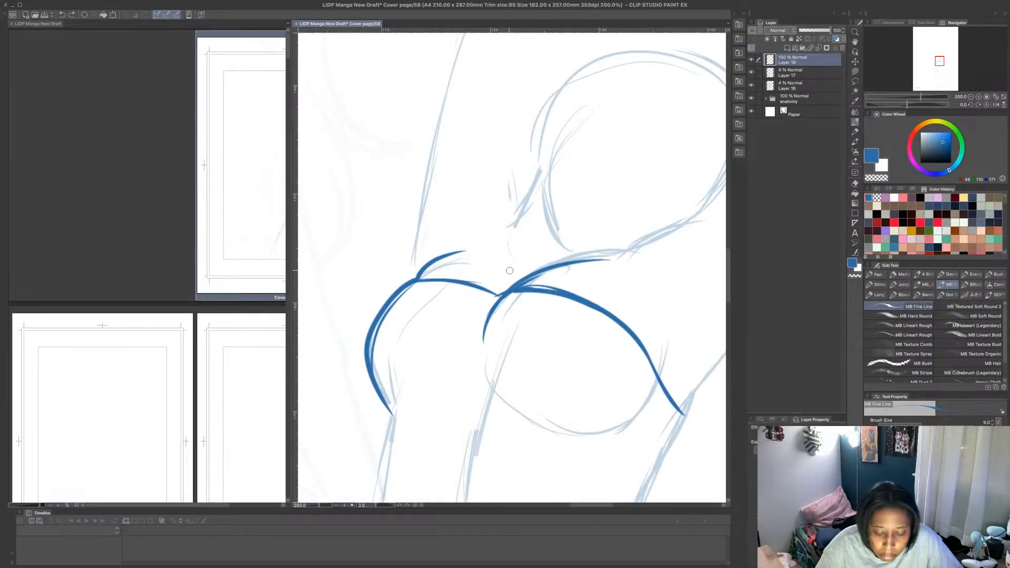
drag(419, 278, 483, 260)
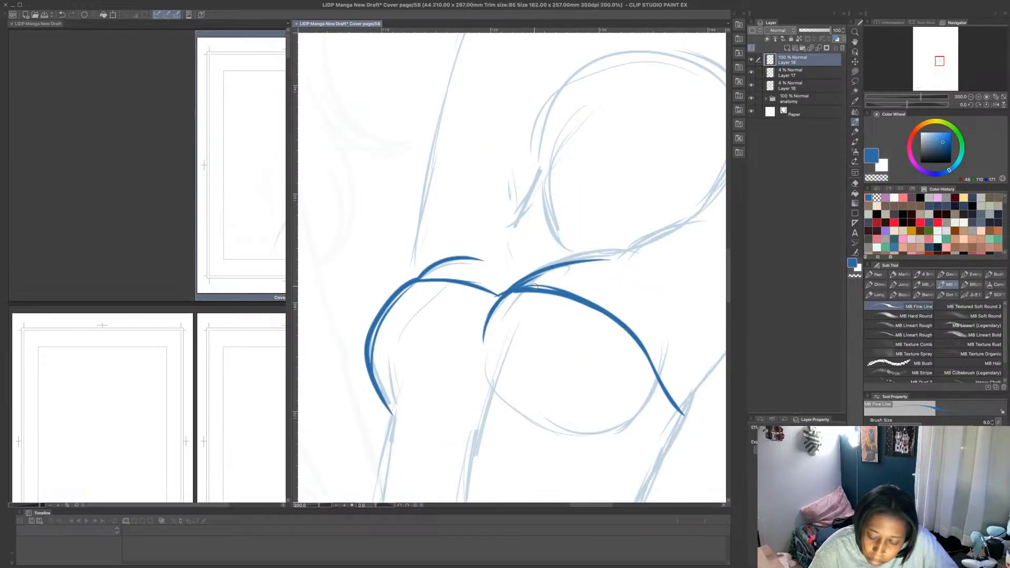
- Erase the extra chest line above the neckline and the inner cleavage curve using a transparent Lasso fill
click(855, 72)
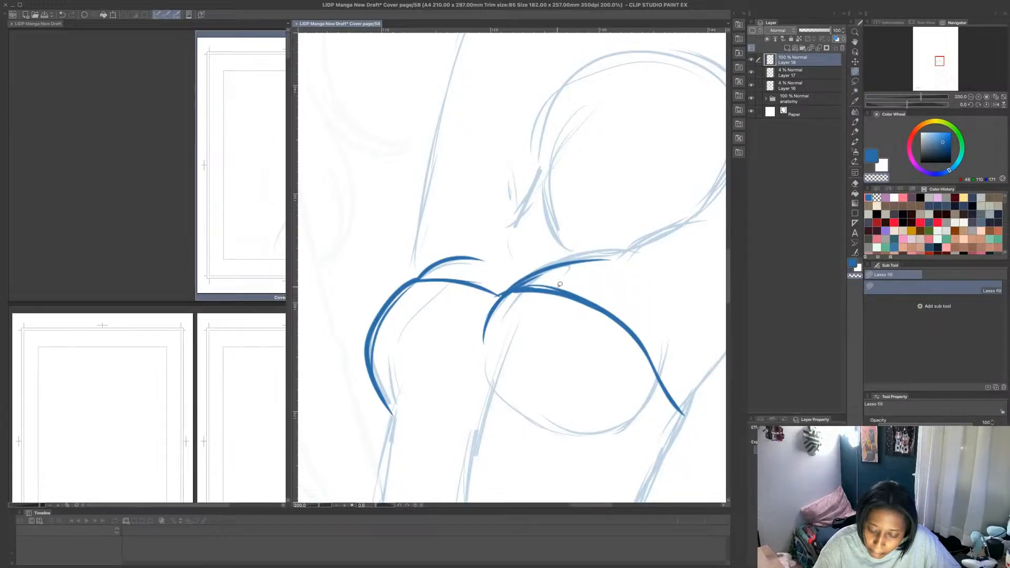
mouse_move(571, 289)
mouse_down()
mouse_move(531, 286)
mouse_move(593, 248)
mouse_move(637, 267)
mouse_up()
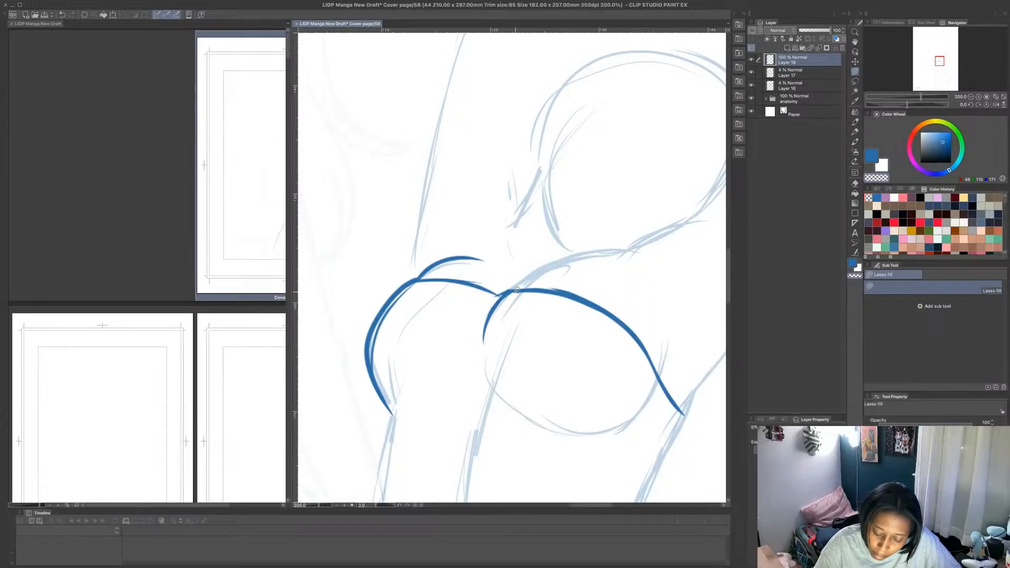
drag(514, 291, 506, 305)
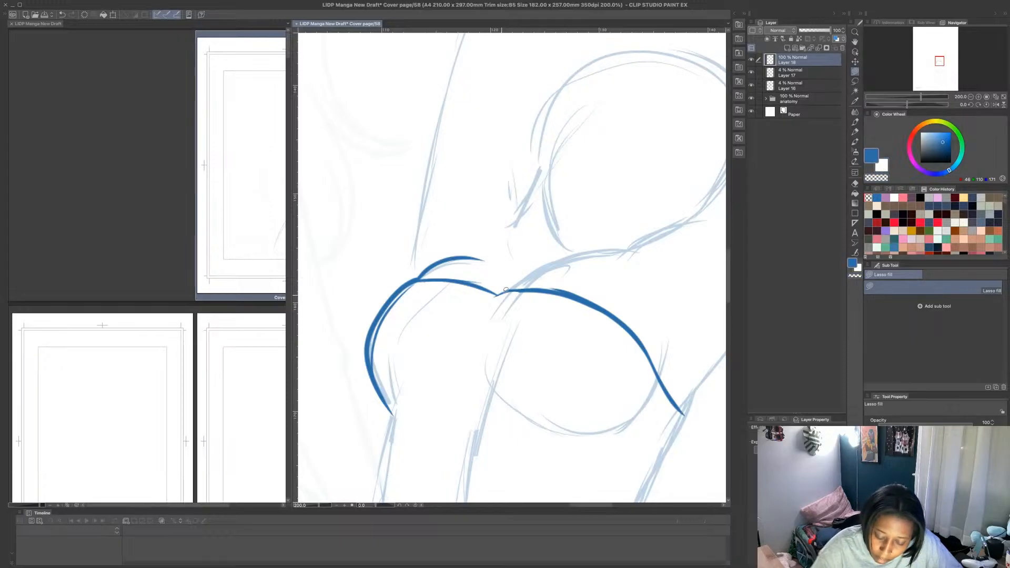
- Join the neckline at the center and redraw the chest line curving up toward the base of the neck
key(p)
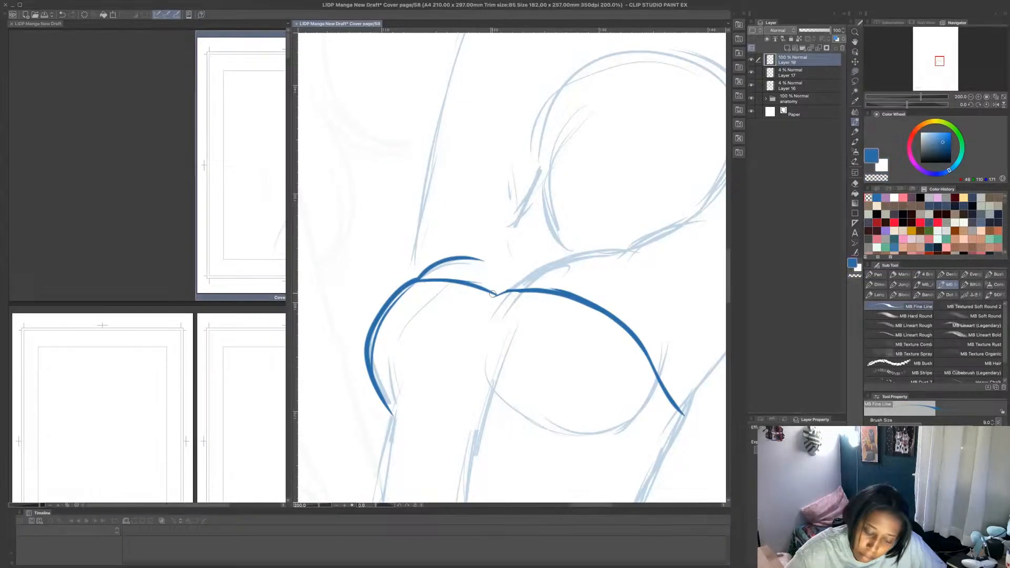
mouse_move(483, 291)
mouse_down()
mouse_move(544, 290)
mouse_move(604, 260)
mouse_up()
key(ctrl+z)
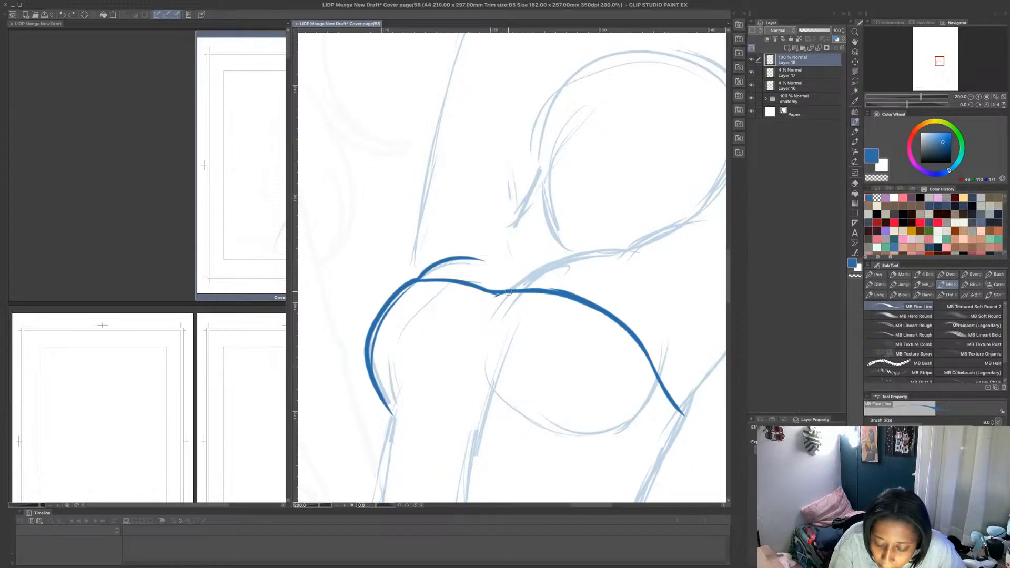
drag(508, 292, 611, 252)
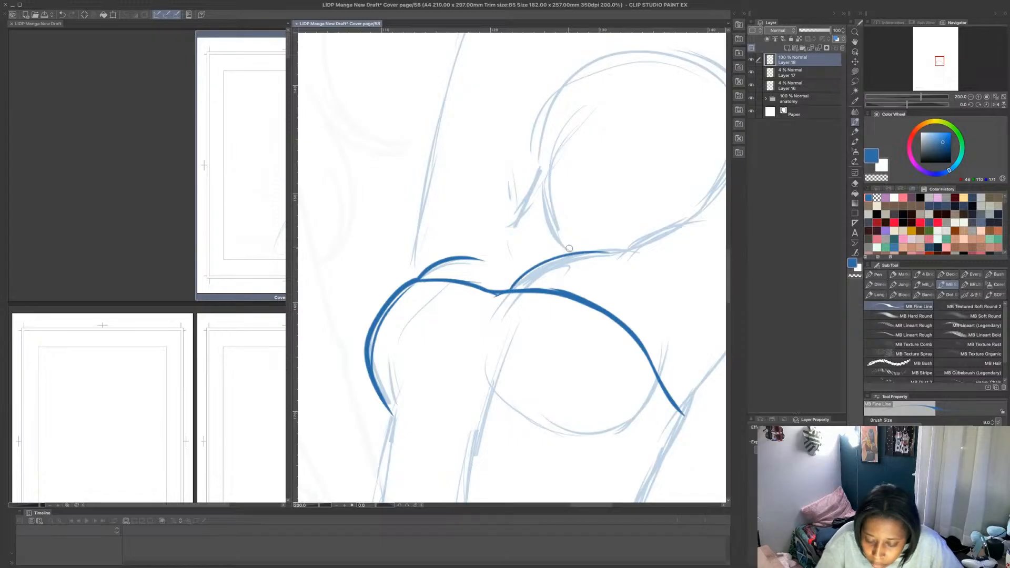
- Add the near armpit crease and draw the curved seam under both breasts
scroll(548, 244, down, 2)
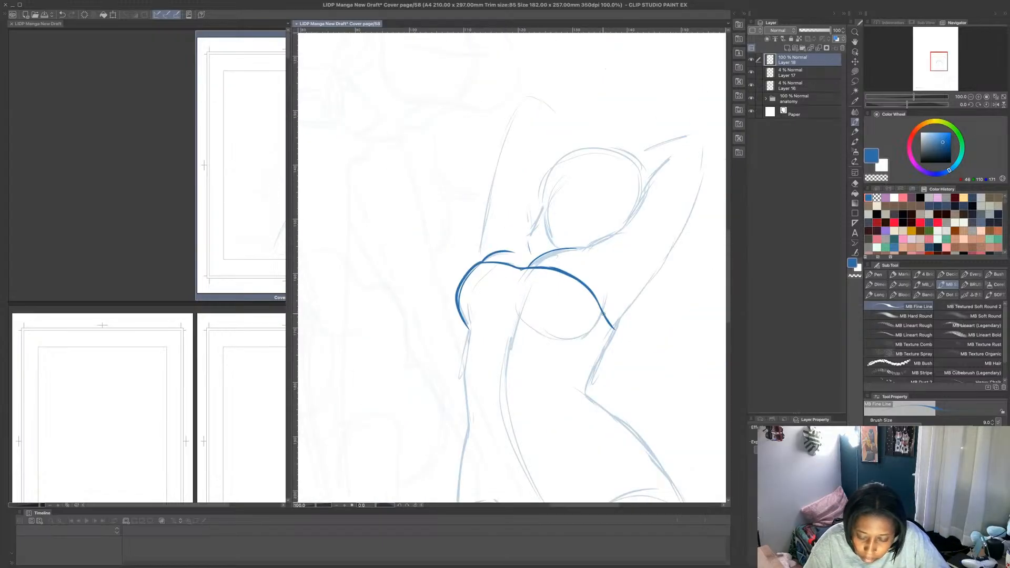
drag(602, 314, 605, 291)
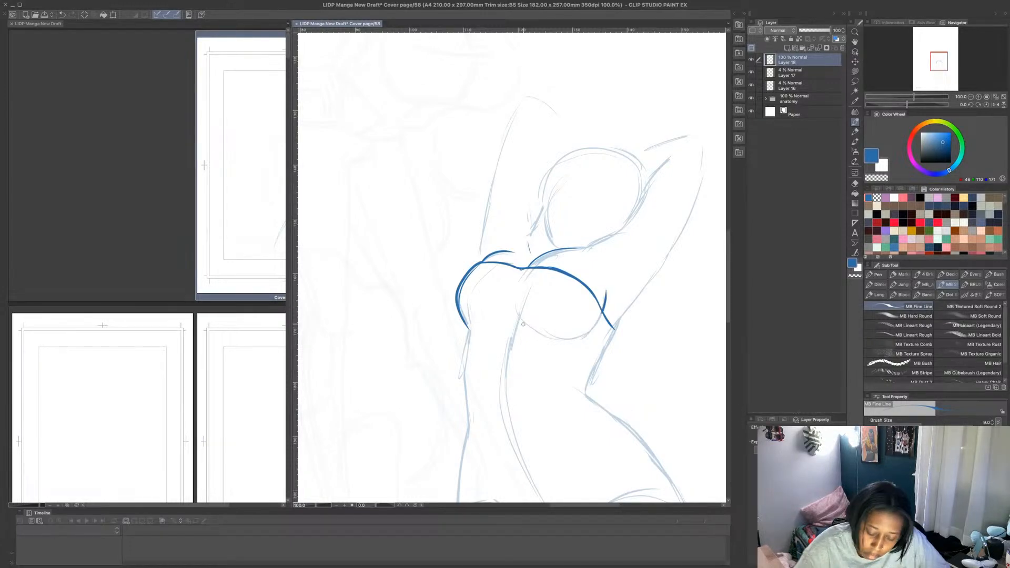
drag(485, 320, 578, 339)
drag(512, 318, 581, 337)
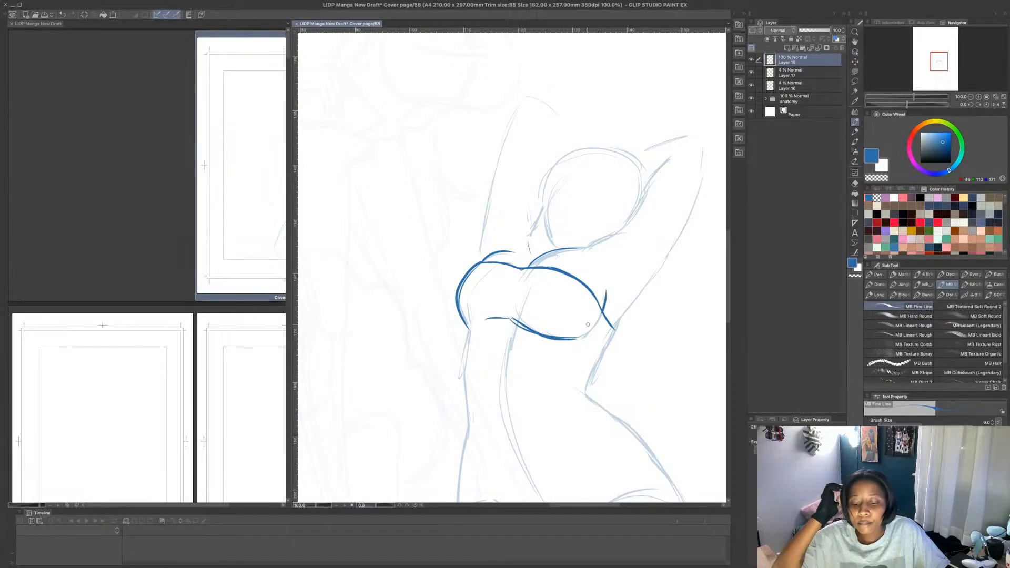
- Draw the rib band below the bust with its side edges and lower seam, and detail its near side
mouse_move(470, 329)
mouse_down()
mouse_move(464, 360)
mouse_move(500, 355)
mouse_move(594, 373)
mouse_move(615, 328)
mouse_up()
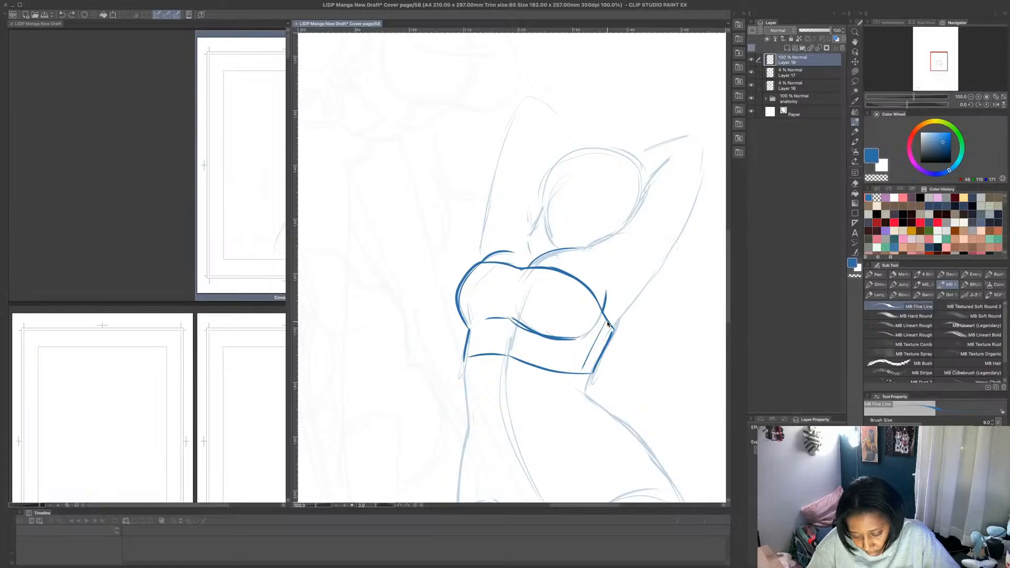
mouse_move(608, 321)
mouse_down()
mouse_move(585, 373)
mouse_move(611, 323)
mouse_up()
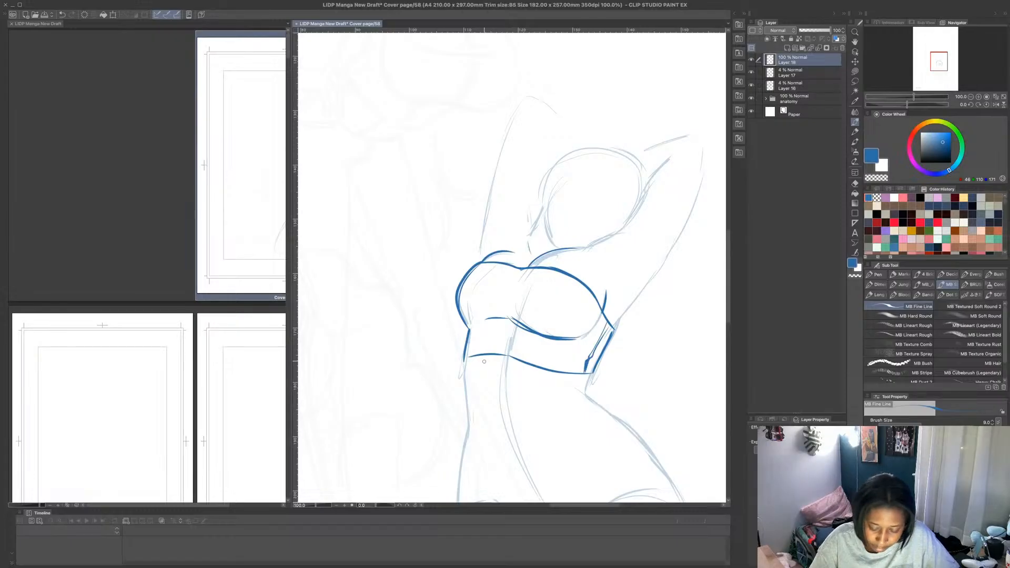
drag(470, 356, 464, 362)
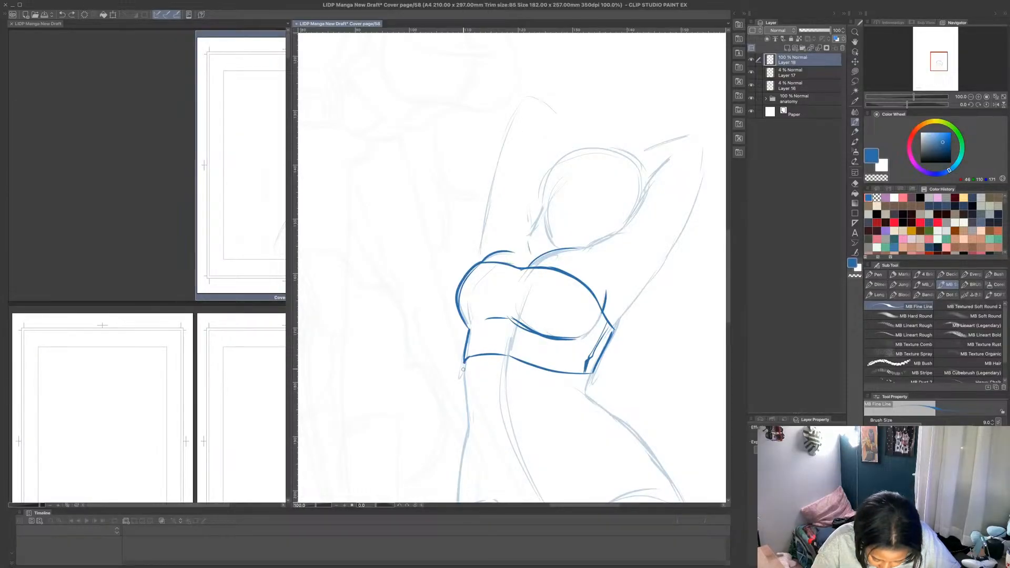
- Outline both sides of the waist and sketch the stomach crease, navel, center line and pointed lower edge
drag(463, 364, 469, 432)
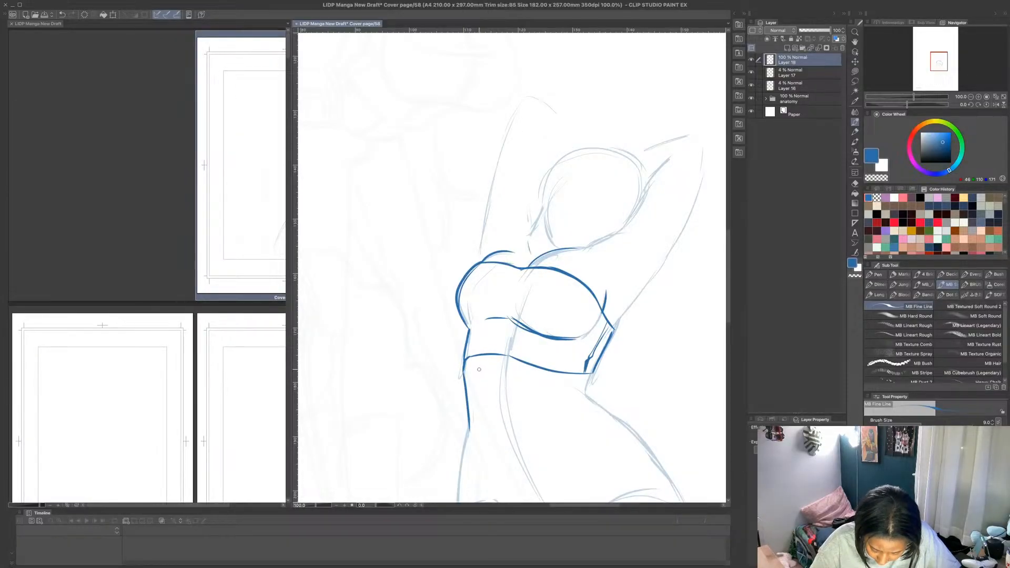
drag(492, 362, 528, 382)
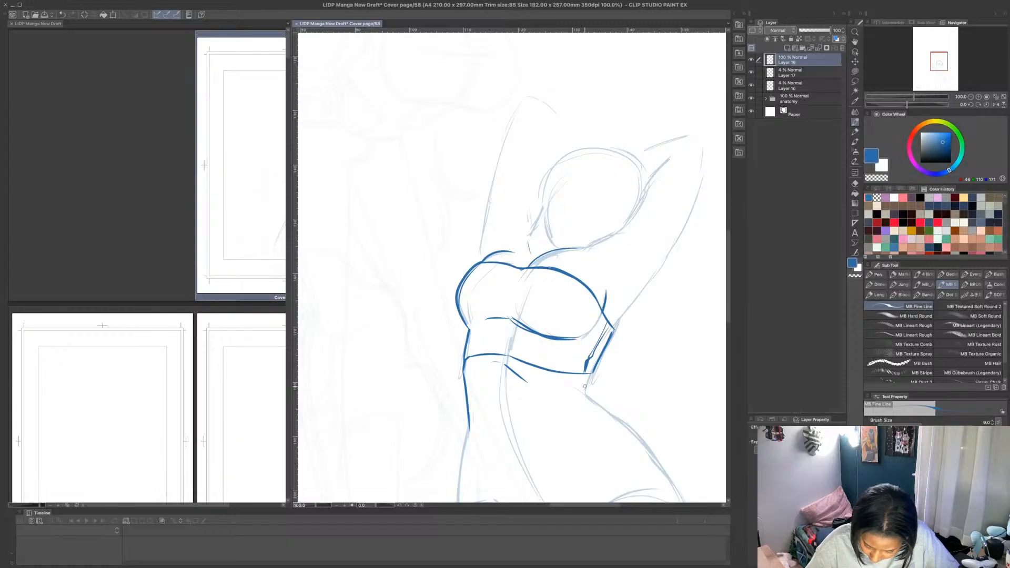
mouse_move(593, 374)
mouse_down()
mouse_move(584, 390)
mouse_move(618, 419)
mouse_up()
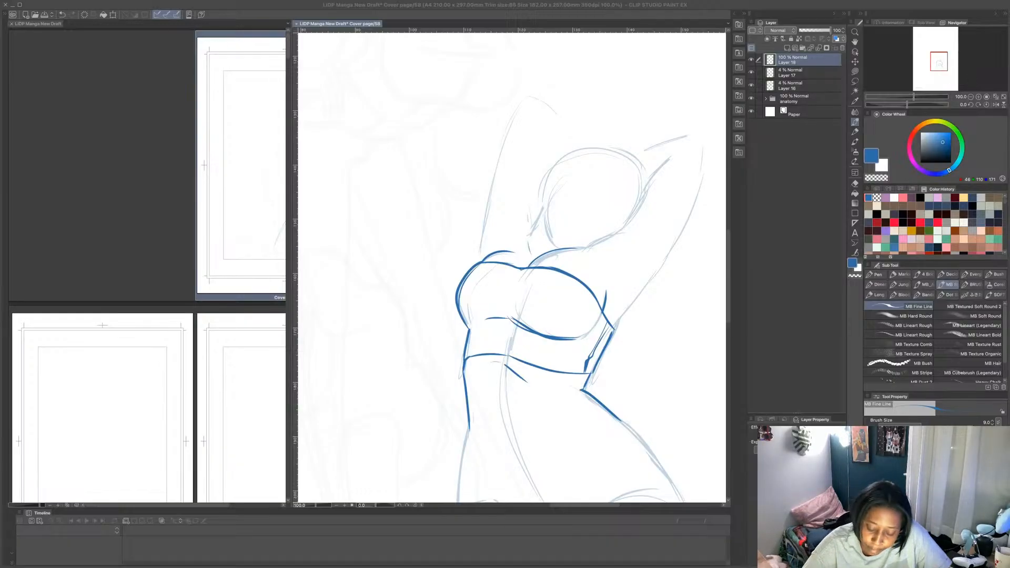
mouse_move(507, 395)
mouse_down()
mouse_move(512, 449)
mouse_move(495, 447)
mouse_move(521, 453)
mouse_move(597, 406)
mouse_move(510, 452)
mouse_up()
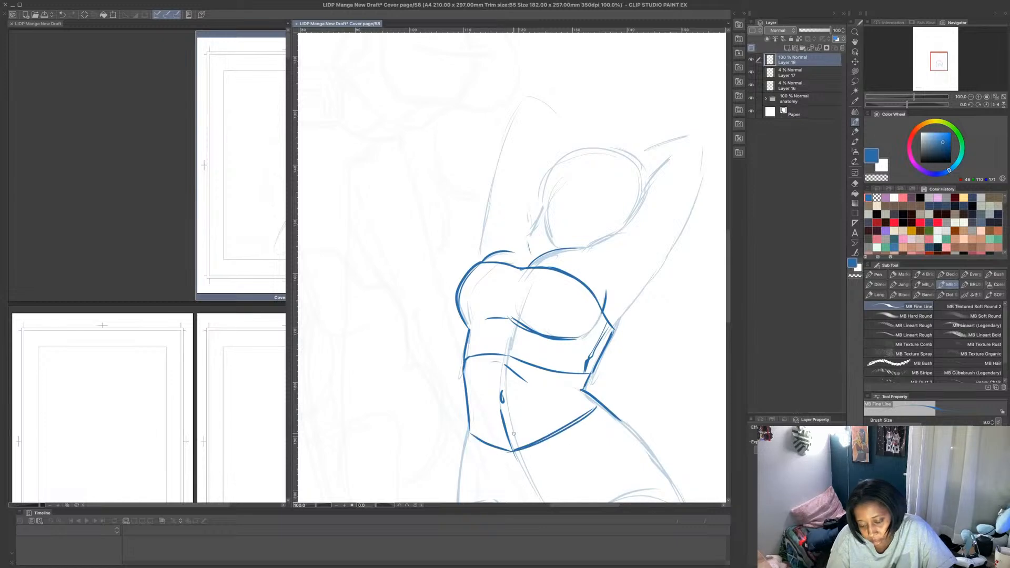
scroll(517, 432, down, 3)
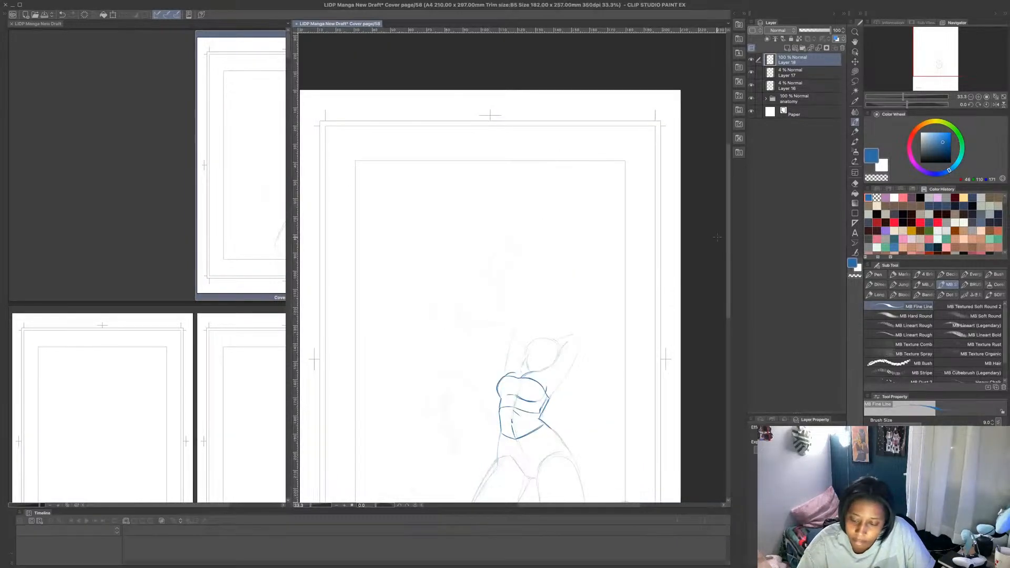
- Undo the torso's pointed lower edge and draw the far hip and the curved waistline of the shorts across both hips
drag(729, 237, 729, 241)
scroll(526, 421, up, 3)
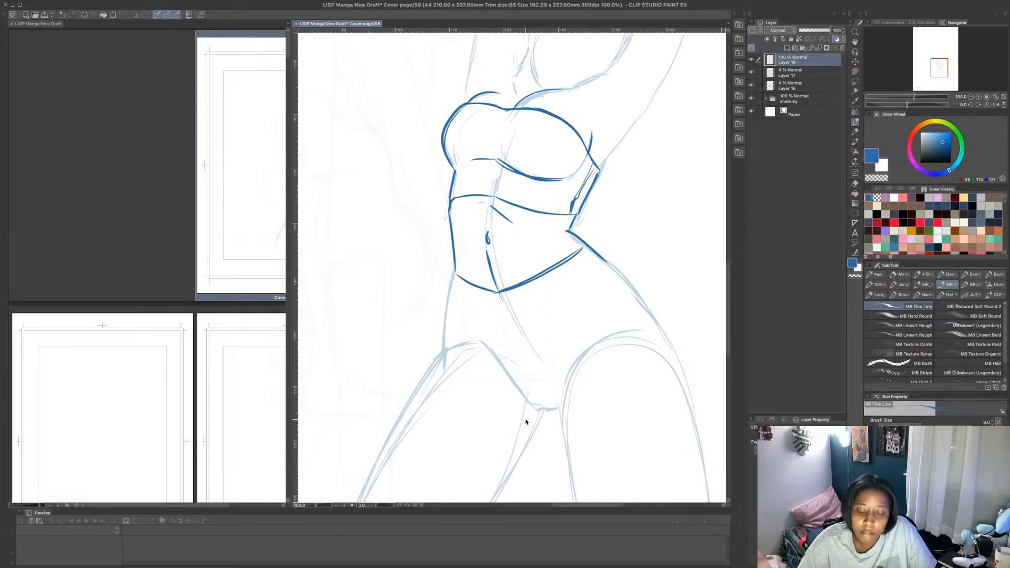
scroll(546, 394, down, 1)
key(ctrl+z)
key(ctrl+z)
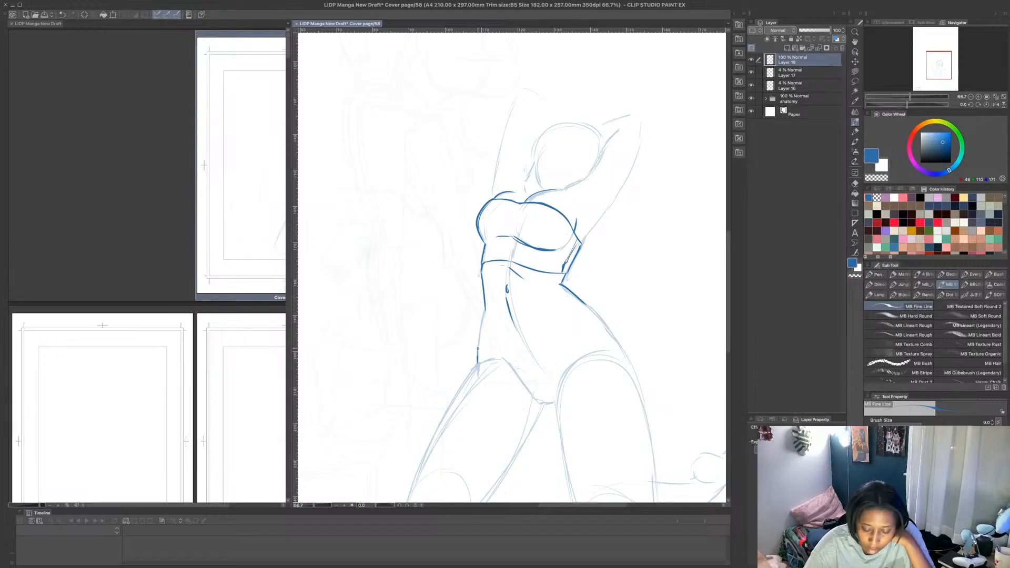
drag(479, 336, 477, 357)
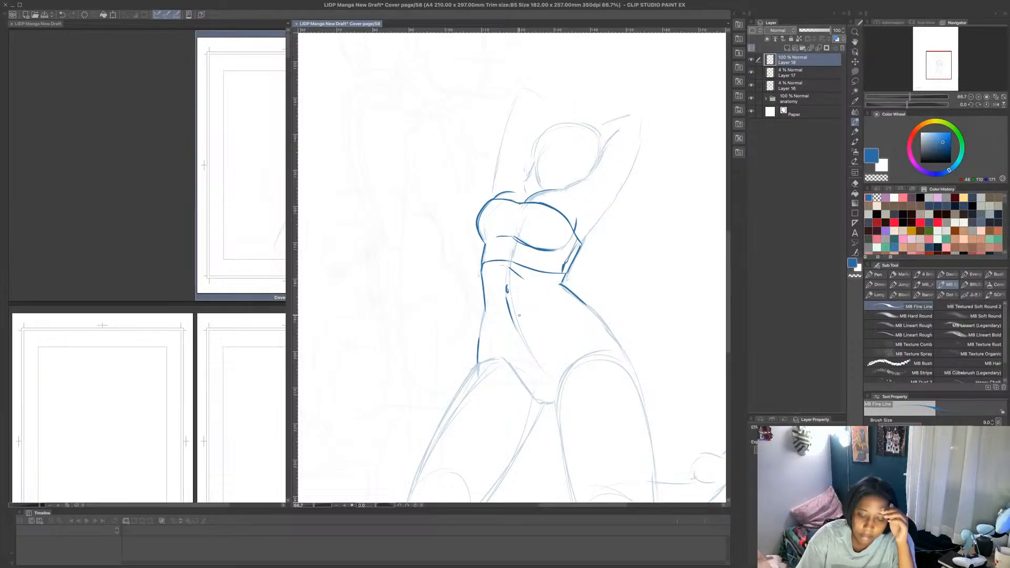
mouse_move(482, 336)
mouse_down()
mouse_move(484, 318)
mouse_move(537, 322)
mouse_move(576, 299)
mouse_move(590, 305)
mouse_move(581, 297)
mouse_up()
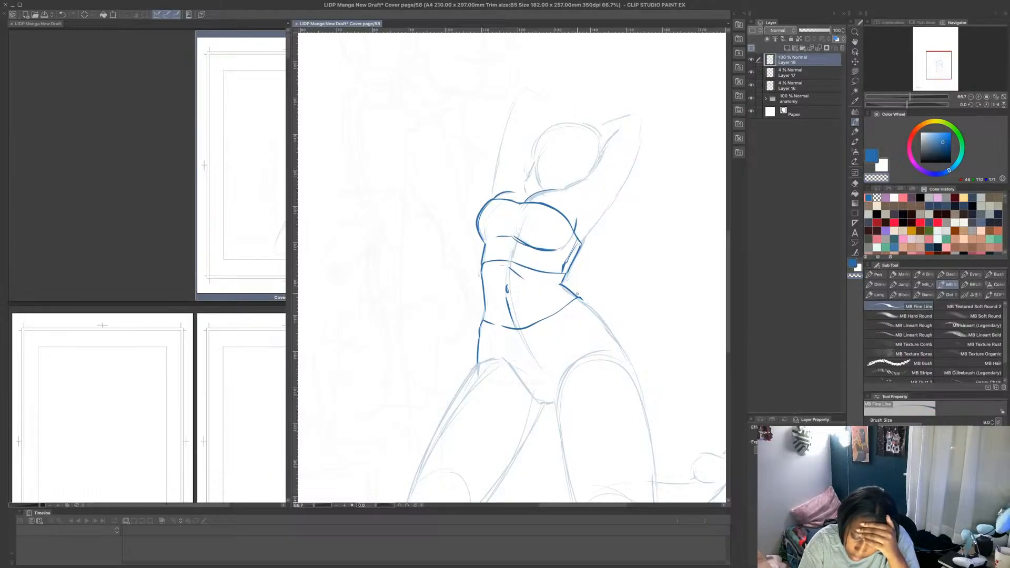
key(c)
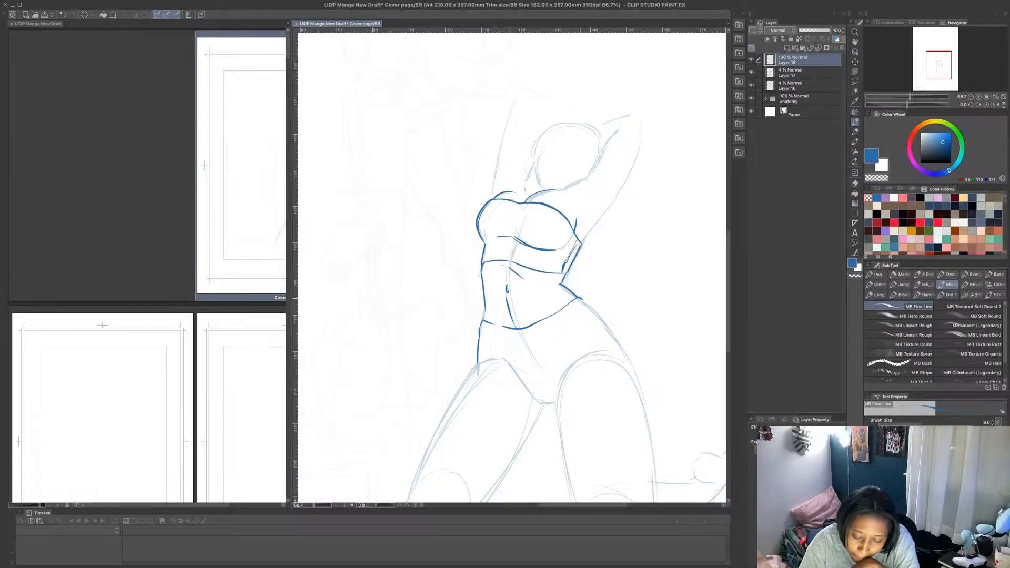
drag(580, 298, 590, 306)
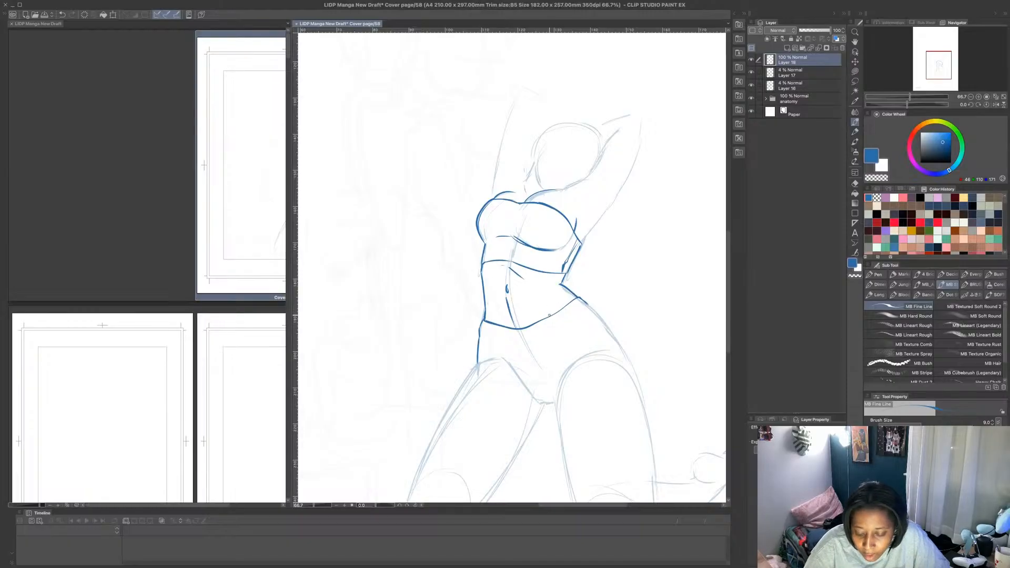
- Add gathers below the waistband and draw the shorts' center seam, leg openings and outer hip edge
drag(549, 312, 549, 294)
drag(489, 317, 484, 278)
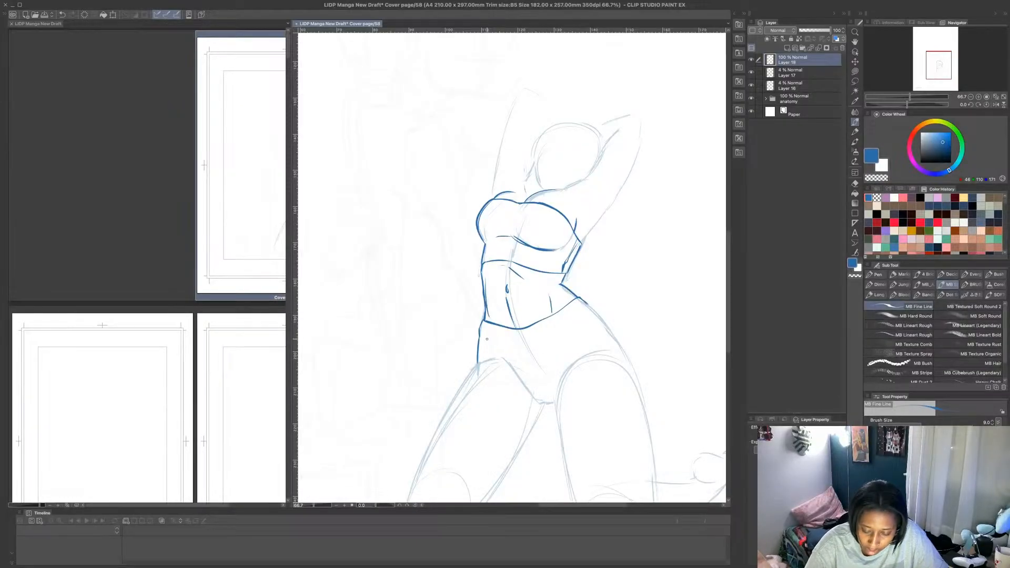
mouse_move(493, 327)
mouse_down()
mouse_move(483, 334)
mouse_move(523, 346)
mouse_move(574, 306)
mouse_move(591, 311)
mouse_up()
mouse_move(537, 402)
mouse_down()
mouse_move(503, 365)
mouse_move(478, 363)
mouse_up()
mouse_move(483, 359)
mouse_down()
mouse_move(502, 358)
mouse_move(525, 387)
mouse_move(520, 345)
mouse_move(553, 408)
mouse_move(562, 380)
mouse_move(617, 364)
mouse_up()
mouse_move(562, 388)
mouse_down()
mouse_move(621, 369)
mouse_move(595, 357)
mouse_up()
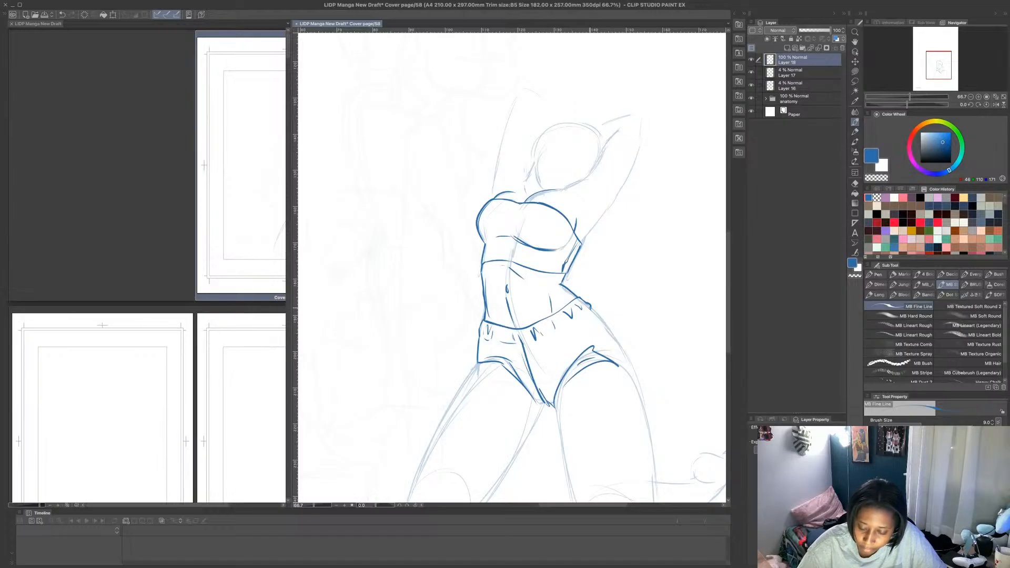
drag(591, 306, 632, 375)
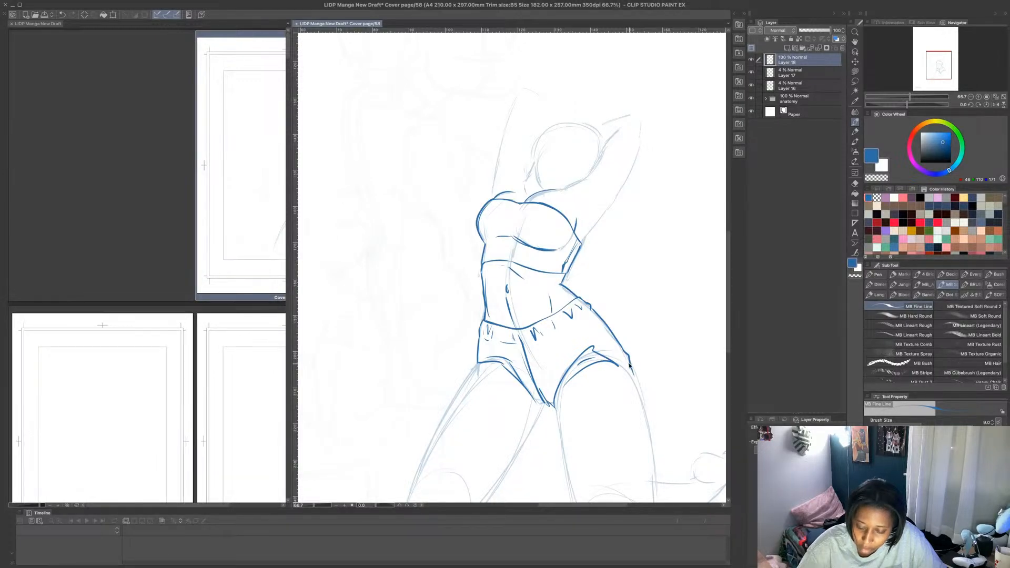
- Outline both sides of the near thigh from the shorts down to the bend behind the knee
scroll(630, 367, down, 2)
drag(730, 249, 729, 287)
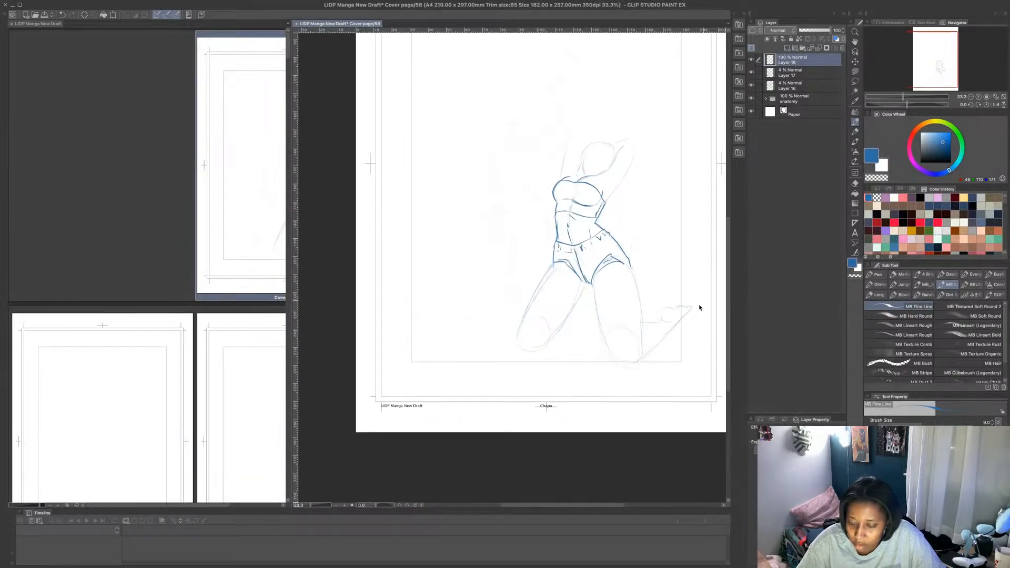
scroll(680, 337, up, 2)
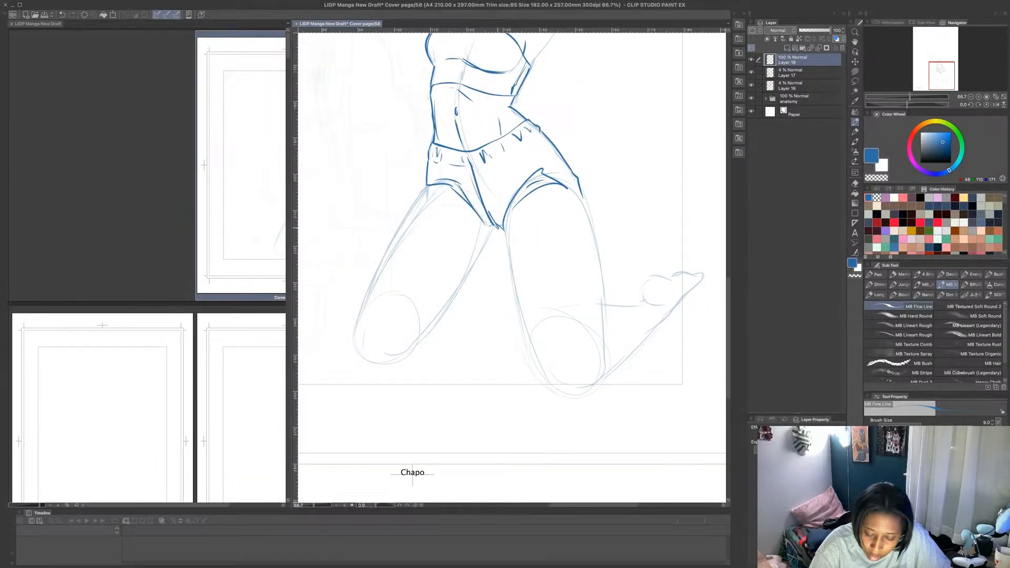
drag(497, 227, 538, 368)
drag(581, 192, 604, 340)
drag(609, 300, 607, 333)
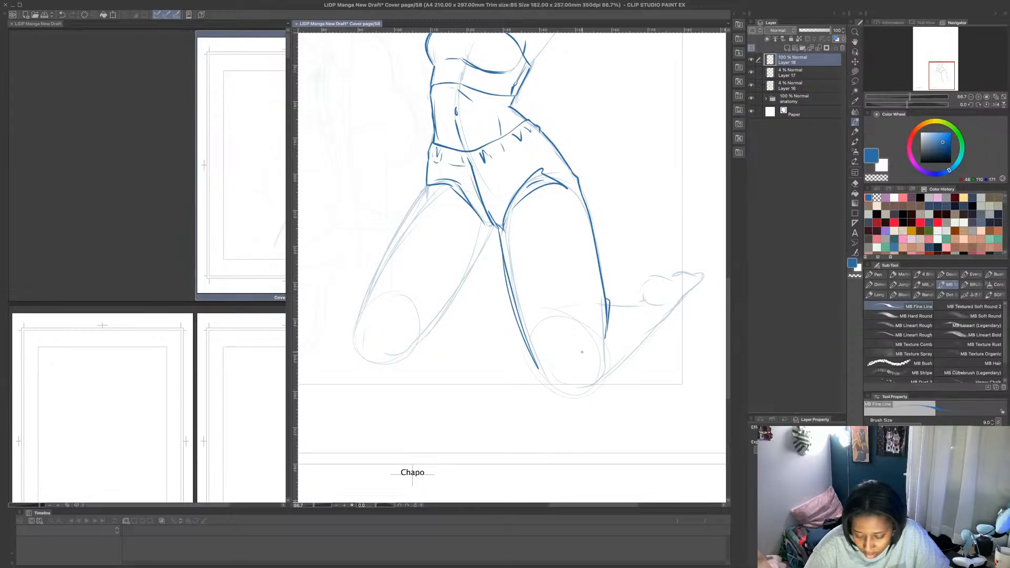
- Draw the near knee, the folded lower leg with its flared hem, and the foot behind it
mouse_move(536, 368)
mouse_down()
mouse_move(546, 382)
mouse_move(585, 392)
mouse_move(611, 383)
mouse_move(662, 332)
mouse_up()
mouse_move(611, 305)
mouse_down()
mouse_move(644, 304)
mouse_move(640, 294)
mouse_move(681, 329)
mouse_move(655, 353)
mouse_move(689, 336)
mouse_up()
key(ctrl+z)
key(ctrl+z)
key(ctrl+z)
drag(622, 368, 691, 333)
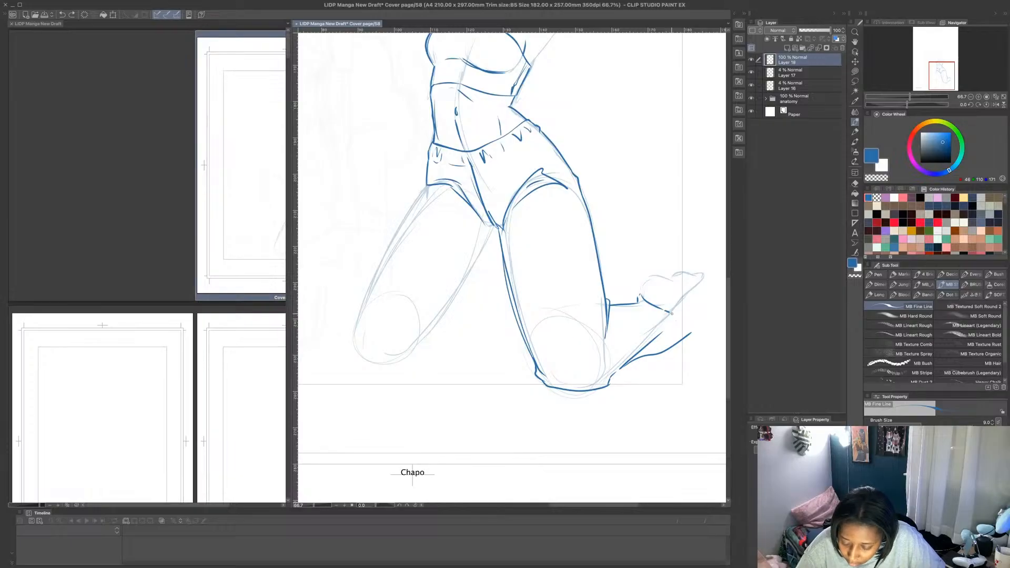
drag(664, 309, 691, 333)
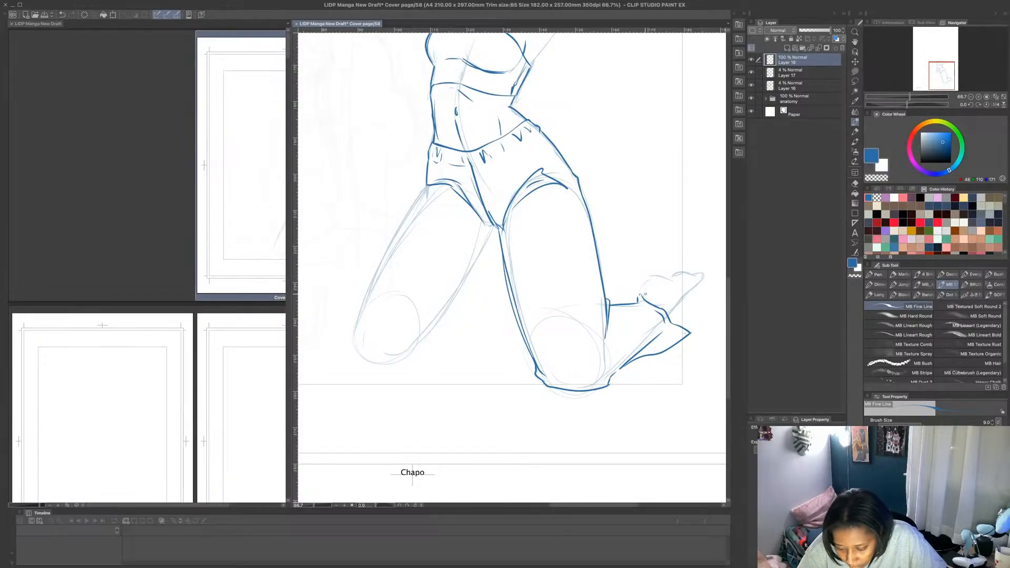
mouse_move(640, 299)
mouse_down()
mouse_move(649, 278)
mouse_move(705, 274)
mouse_move(667, 310)
mouse_up()
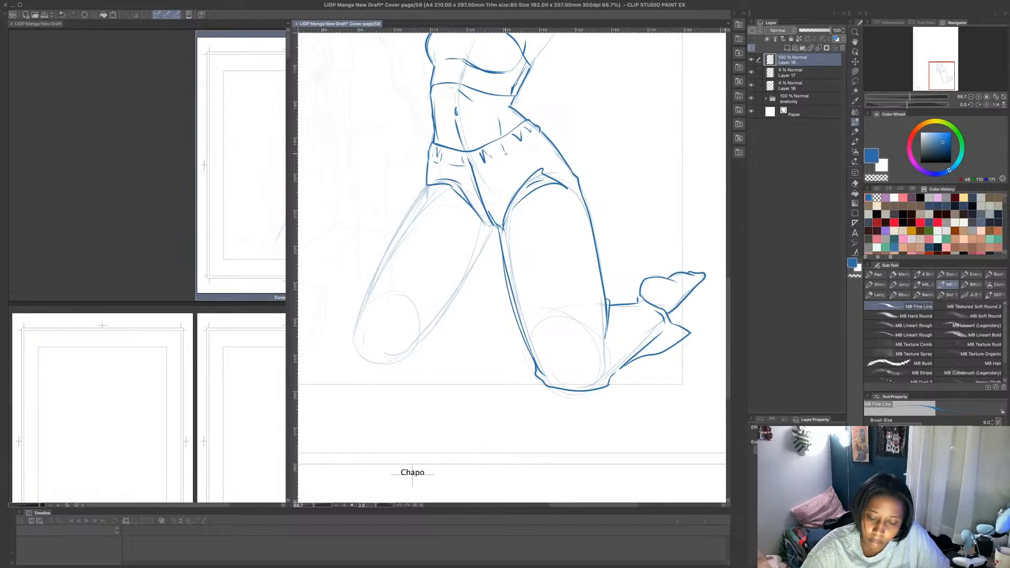
- Draw a side stripe from the near hip down the thigh and along the folded lower leg
mouse_move(506, 153)
mouse_down()
mouse_move(535, 132)
mouse_move(526, 125)
mouse_move(549, 157)
mouse_up()
mouse_move(568, 190)
mouse_down()
mouse_move(534, 134)
mouse_move(575, 206)
mouse_move(597, 322)
mouse_up()
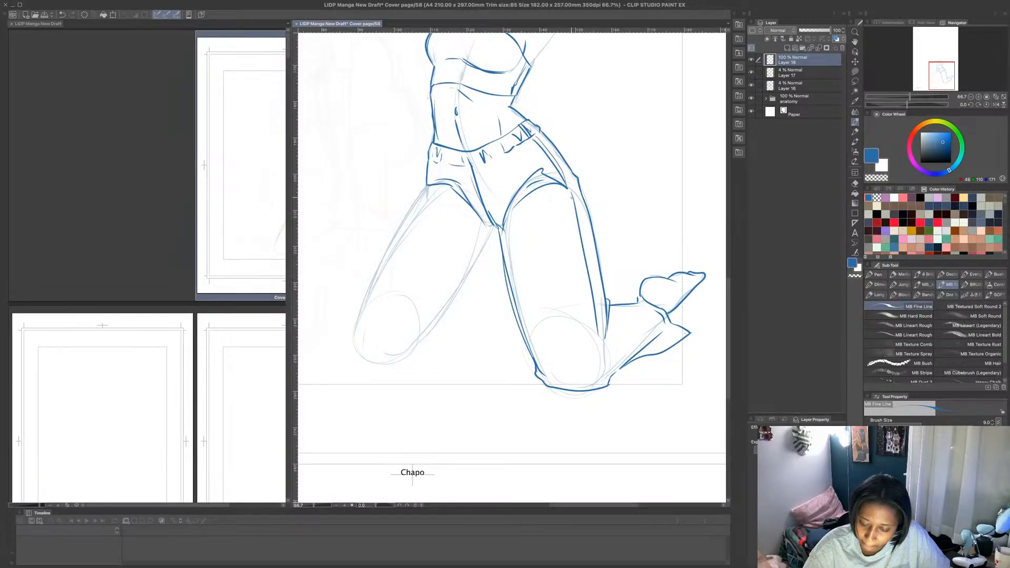
mouse_move(574, 195)
mouse_down()
mouse_move(601, 338)
mouse_move(660, 325)
mouse_up()
drag(603, 339, 670, 321)
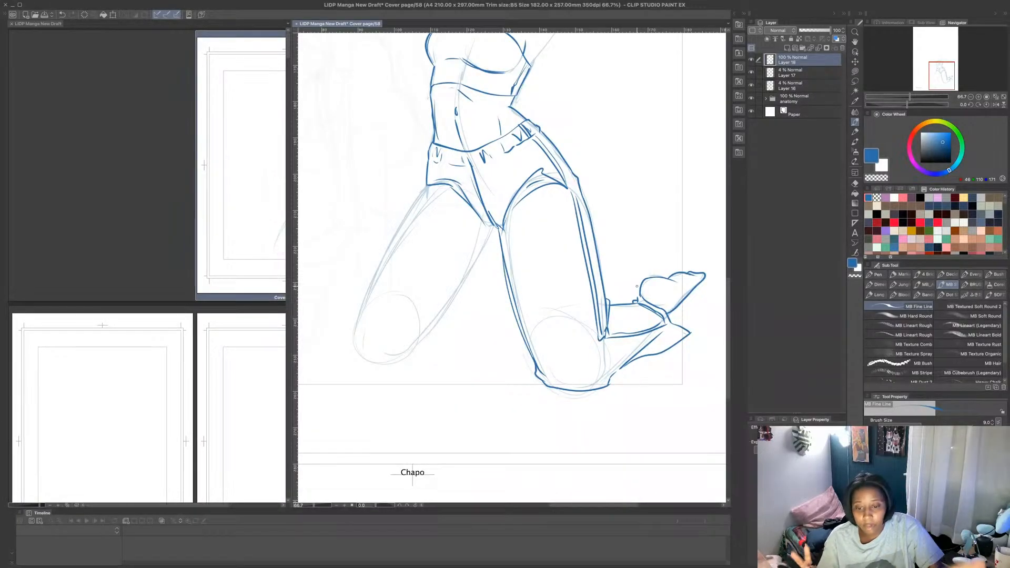
- Open the anatomy folder and show the crouching pose on Layer 9, checking it against Layer 8
scroll(637, 286, down, 2)
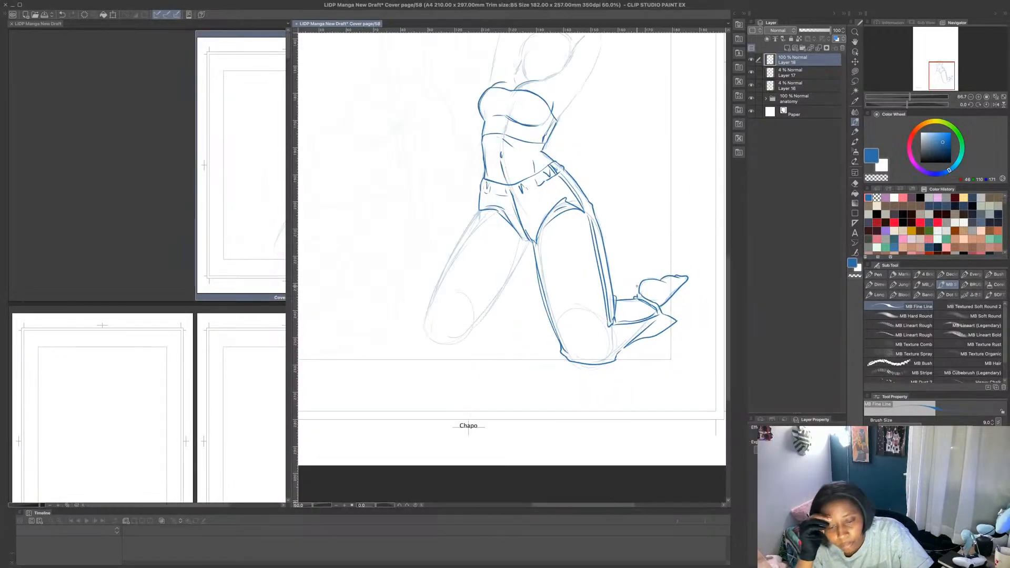
scroll(559, 84, up, 3)
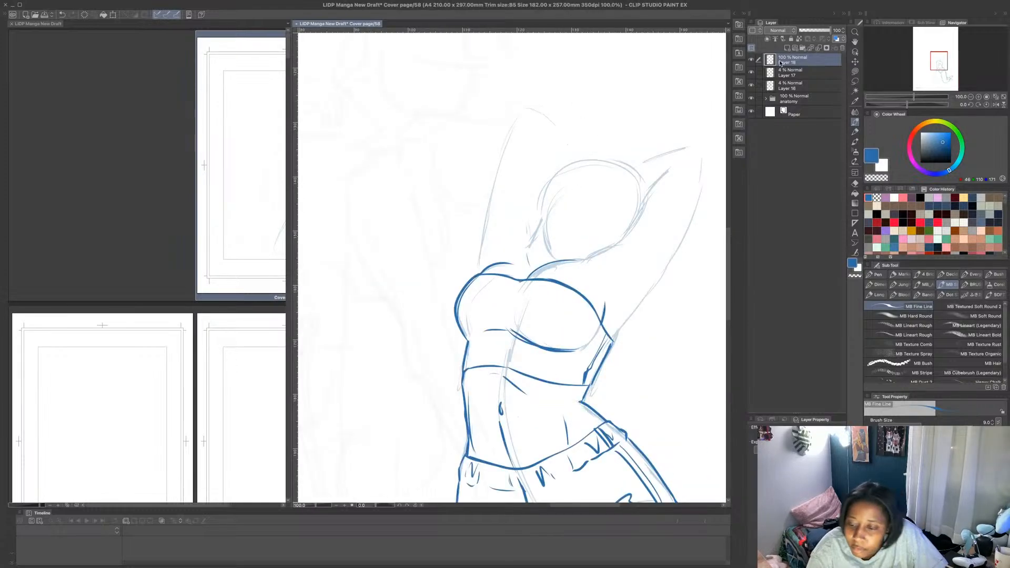
key(super+minus)
key(super+minus)
key(super+minus)
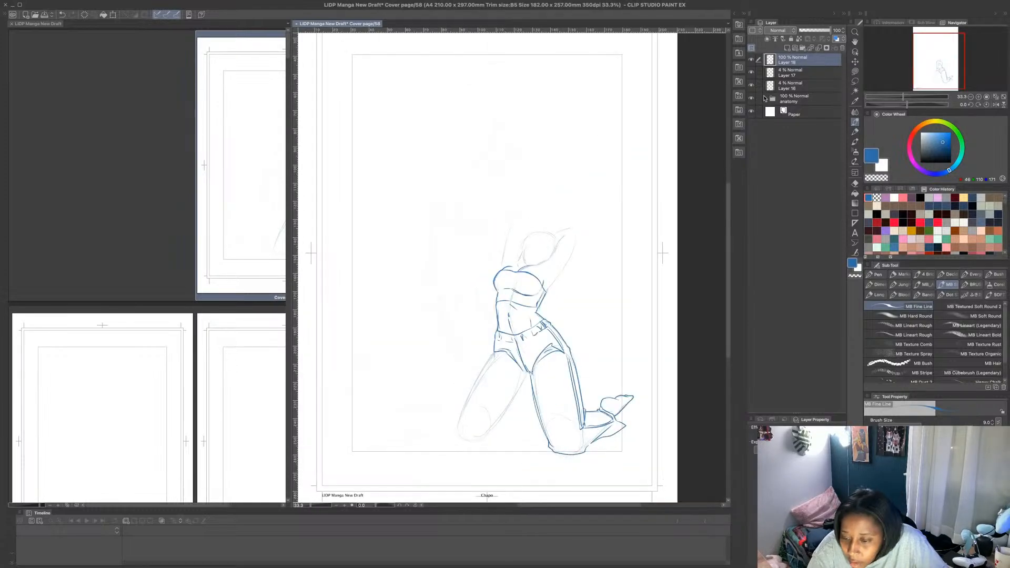
click(765, 98)
click(751, 191)
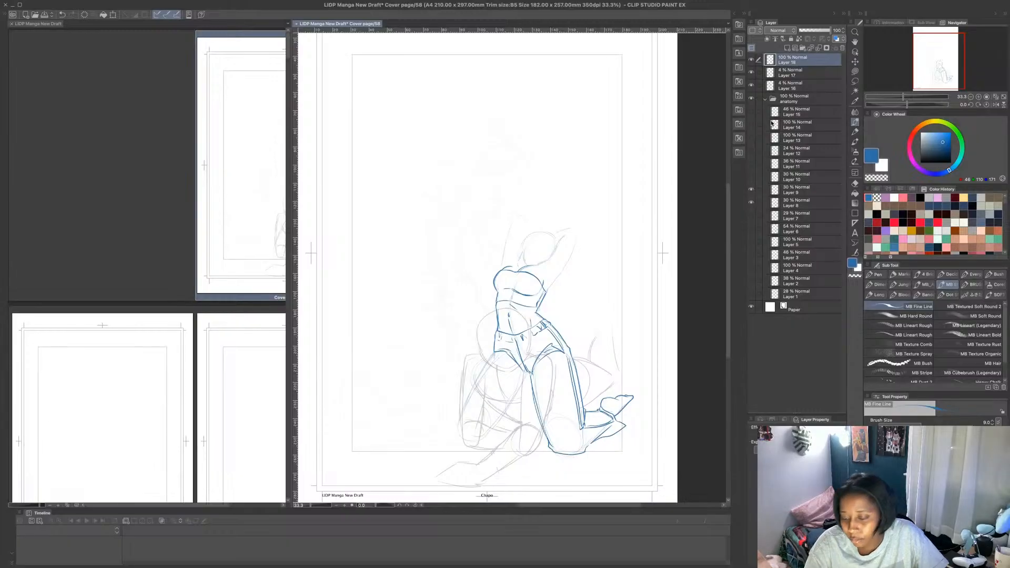
click(752, 202)
click(751, 202)
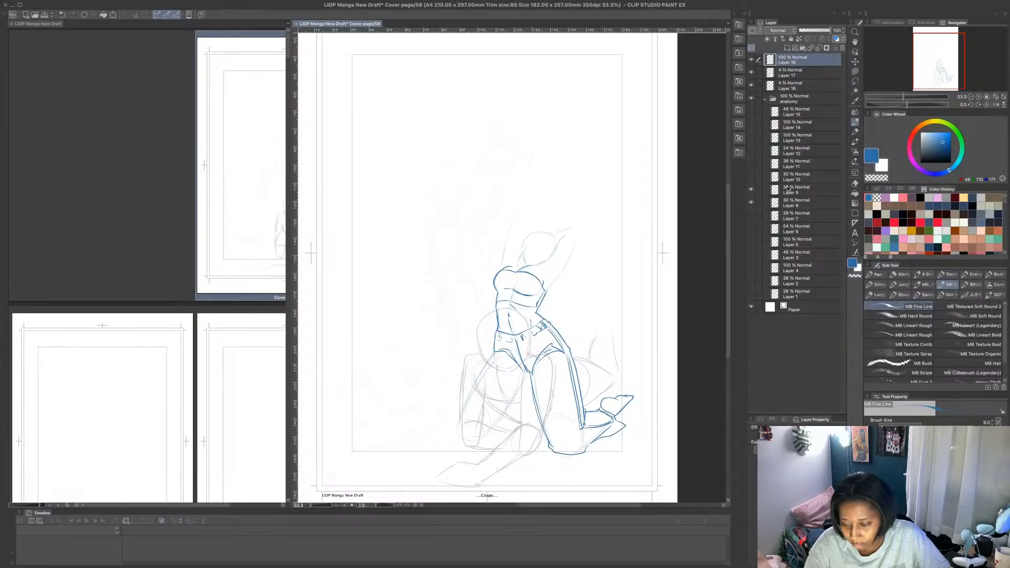
- Move the Layer 9 pose down and to the left of the kneeling figure, and reselect the blue sketch layer
ctrl+click(807, 188)
click(807, 188)
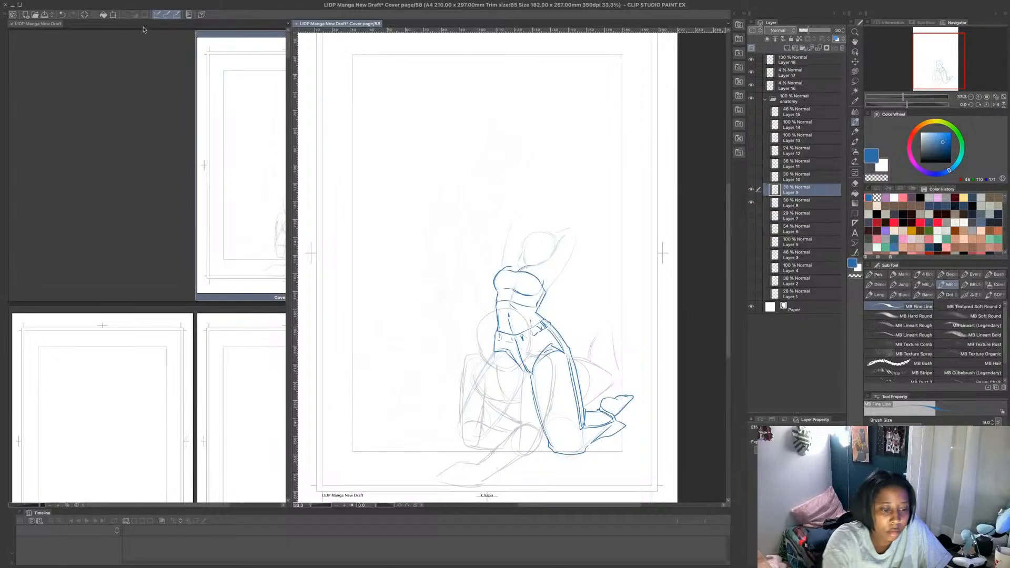
key(ctrl+t)
mouse_move(594, 376)
mouse_down()
mouse_move(577, 387)
mouse_move(589, 418)
mouse_up()
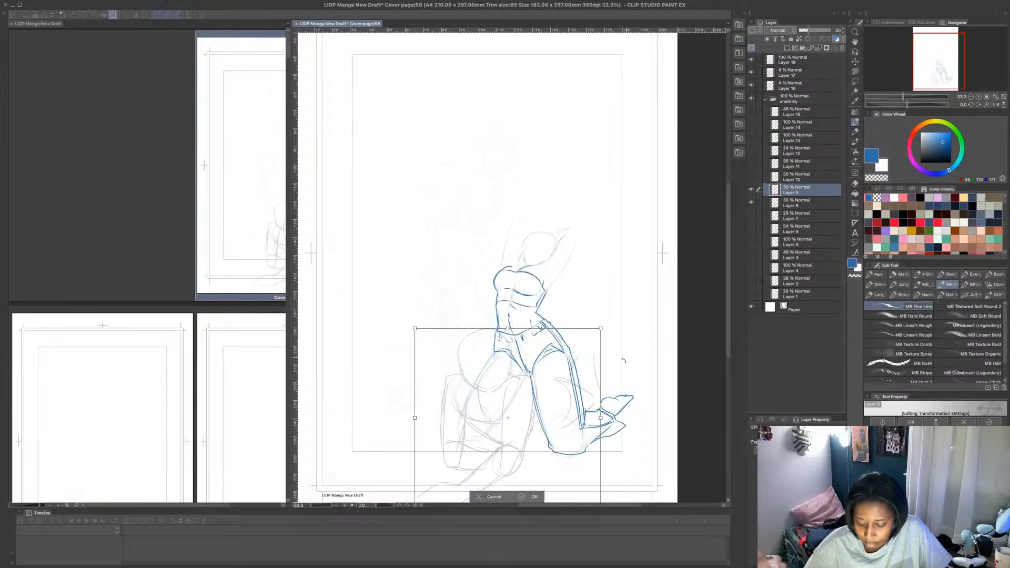
click(534, 495)
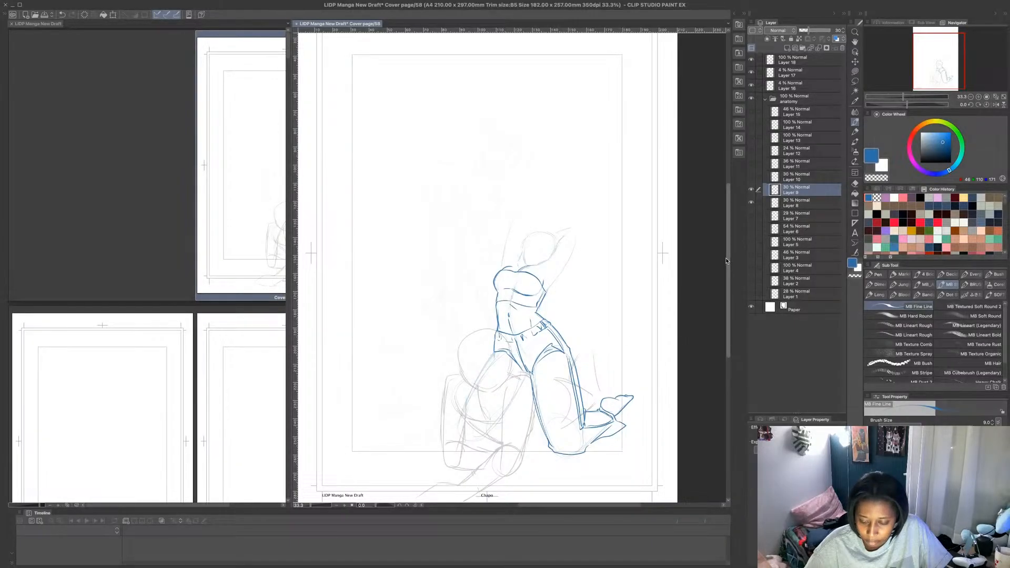
scroll(726, 261, down, 3)
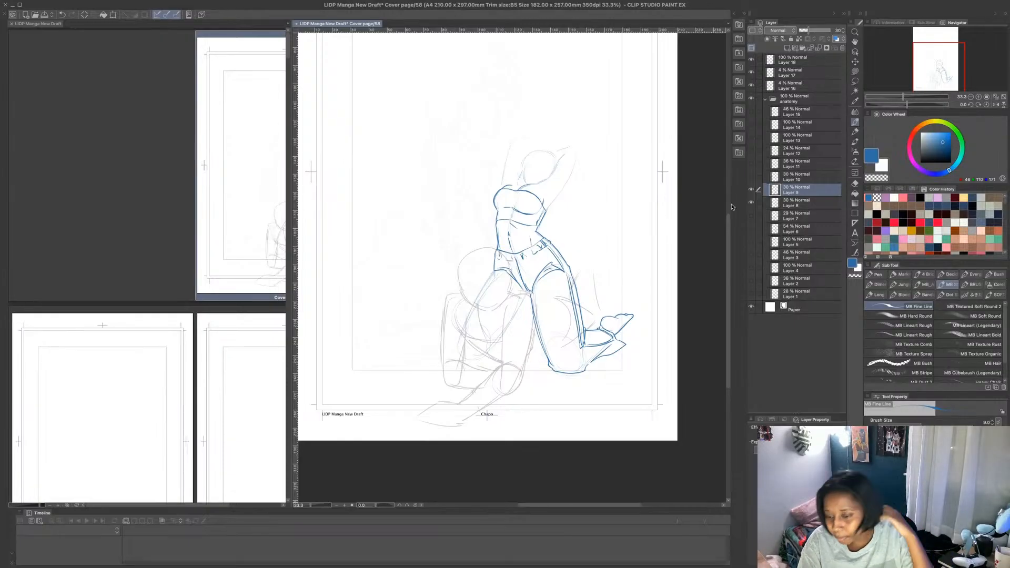
click(766, 98)
click(784, 60)
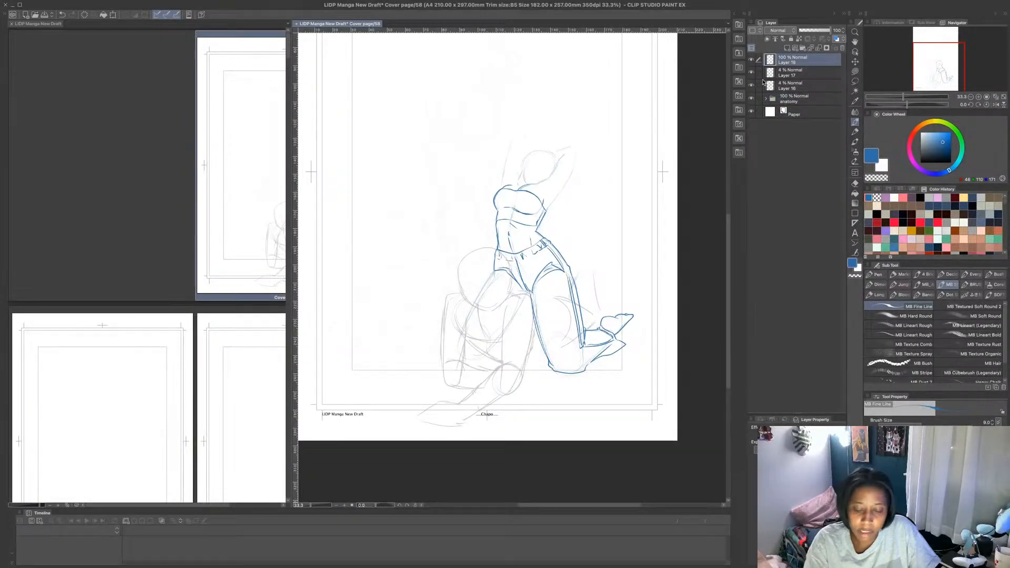
- Outline the kneeling figure's face edge, near shoulder and raised bent arm, adding the armpit crease and the short stroke beside the face
scroll(523, 147, up, 4)
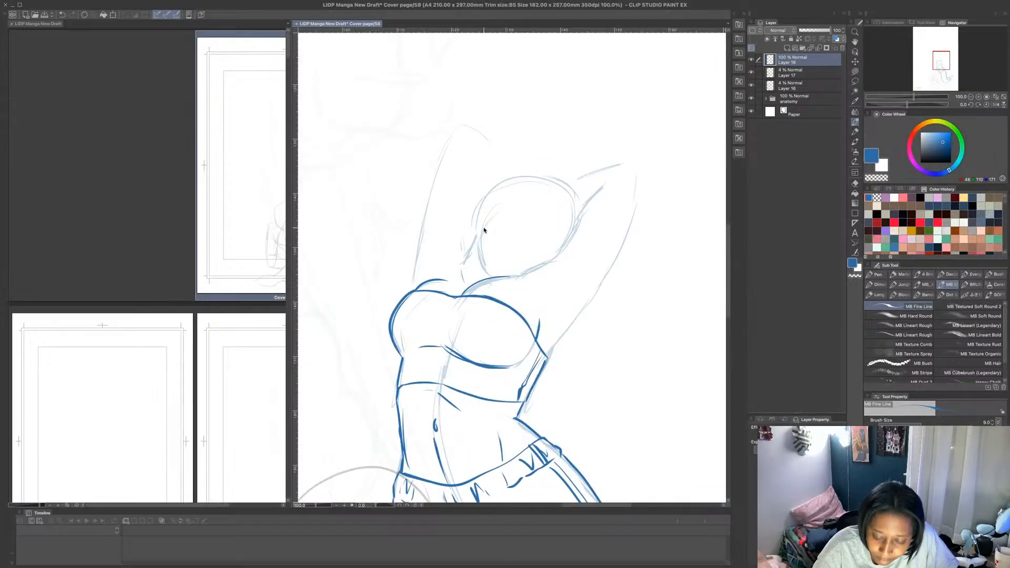
drag(485, 223, 489, 276)
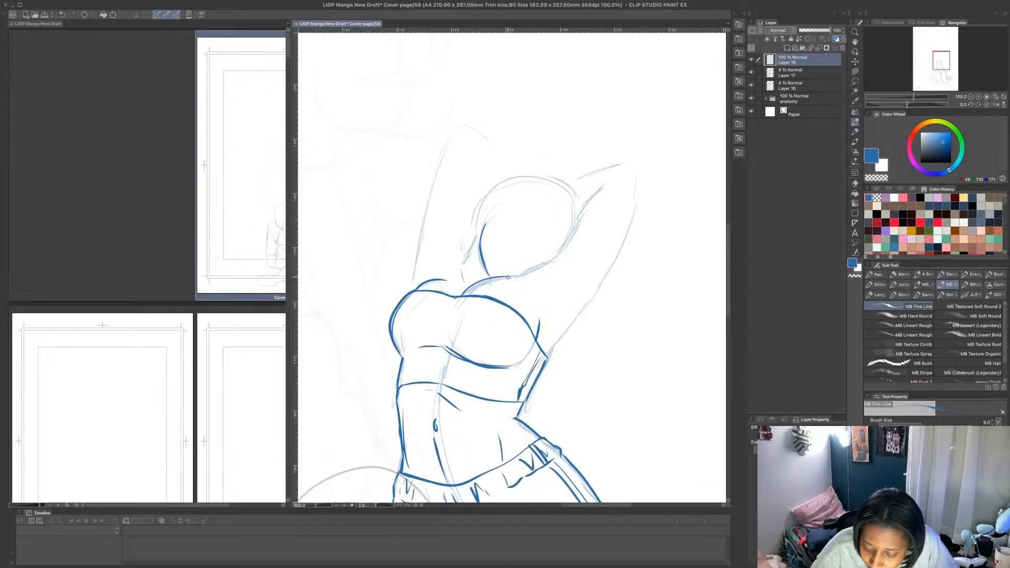
mouse_move(504, 279)
mouse_down()
mouse_move(558, 261)
mouse_move(602, 191)
mouse_move(604, 167)
mouse_move(638, 166)
mouse_move(623, 249)
mouse_move(547, 354)
mouse_up()
drag(545, 319, 568, 306)
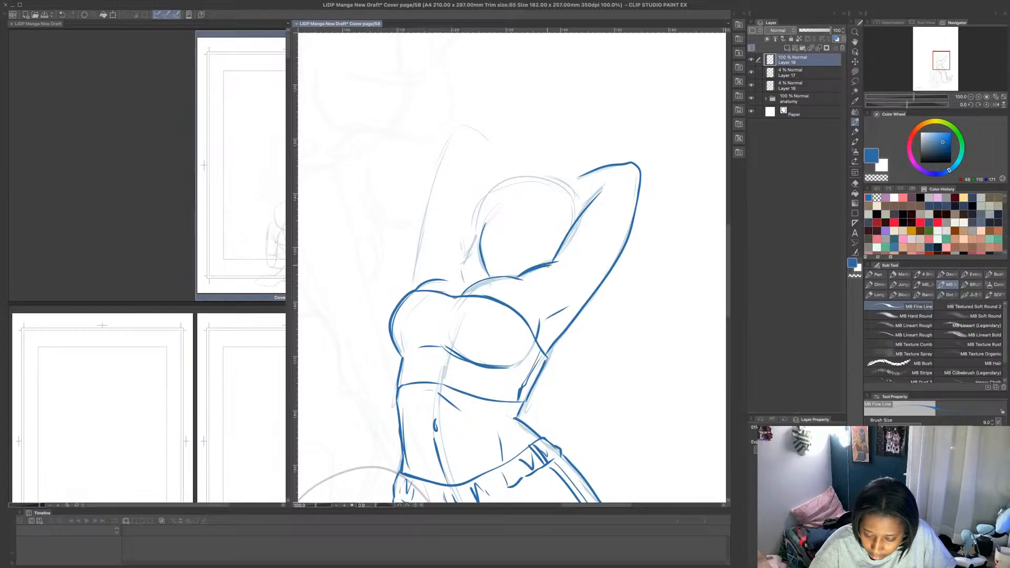
drag(464, 262, 480, 235)
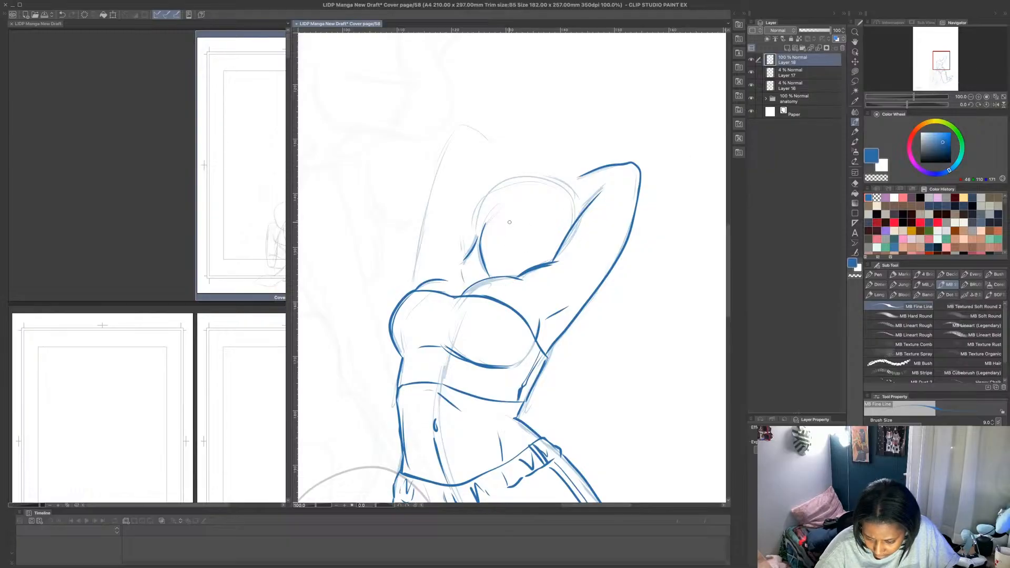
- Draw both eyes on the tilted face with irises, upper lashes and lid lines
mouse_move(508, 221)
mouse_down()
mouse_move(508, 235)
mouse_move(509, 223)
mouse_move(534, 231)
mouse_move(506, 207)
mouse_move(501, 227)
mouse_move(525, 214)
mouse_move(518, 227)
mouse_up()
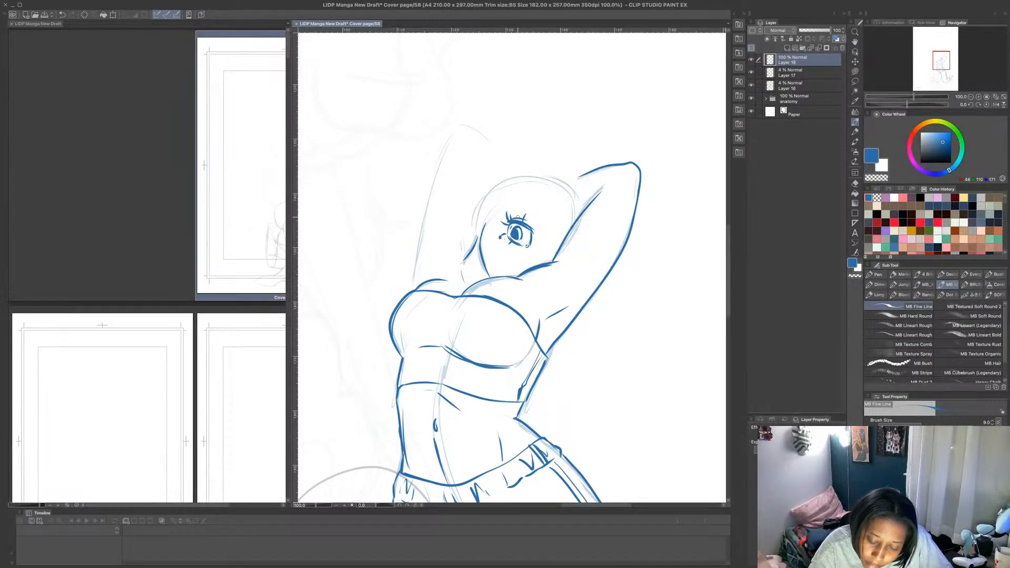
mouse_move(509, 226)
mouse_down()
mouse_move(498, 221)
mouse_move(523, 213)
mouse_up()
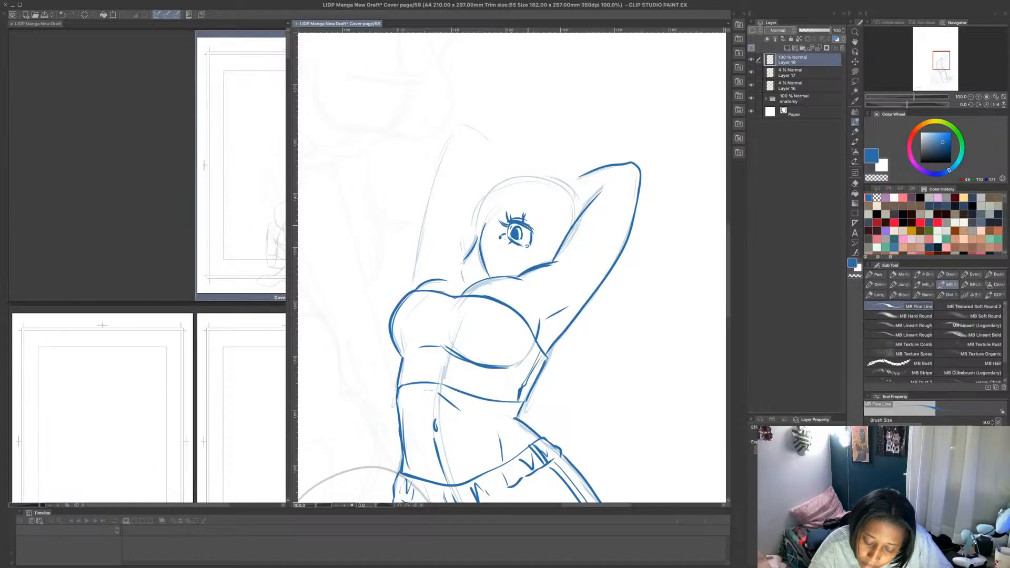
mouse_move(539, 255)
mouse_down()
mouse_move(552, 241)
mouse_move(549, 260)
mouse_move(558, 246)
mouse_up()
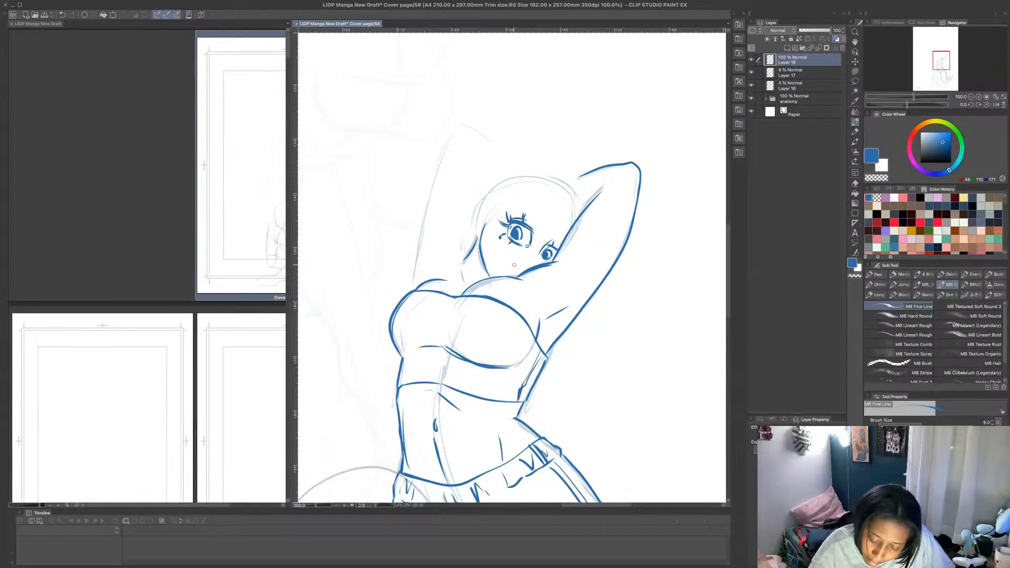
- Draw the kneeling figure's small smiling mouth and firm up the cheek line beside it
mouse_move(515, 272)
mouse_down()
mouse_move(512, 261)
mouse_move(530, 266)
mouse_up()
key(ctrl+z)
key(ctrl+z)
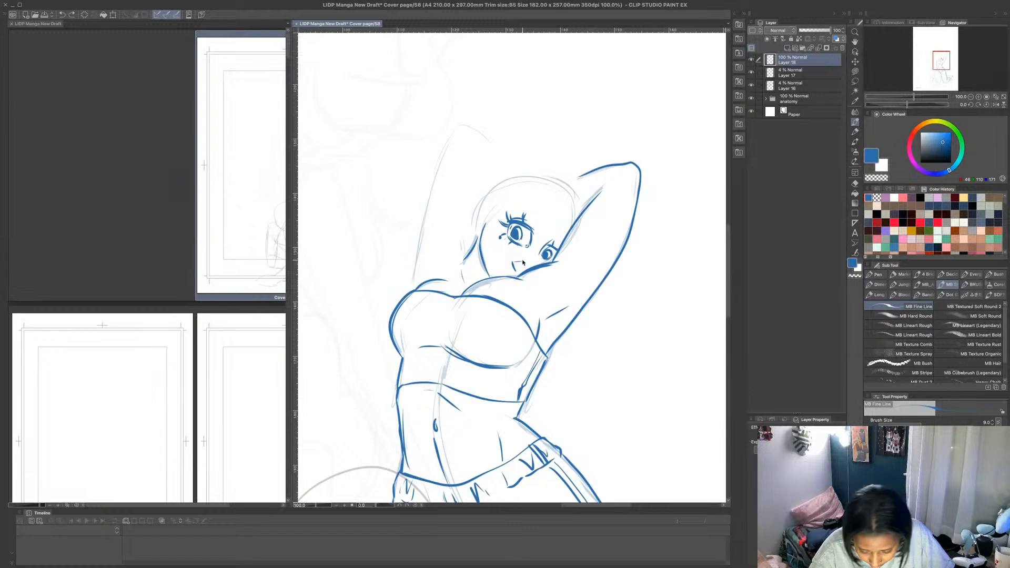
key(ctrl+z)
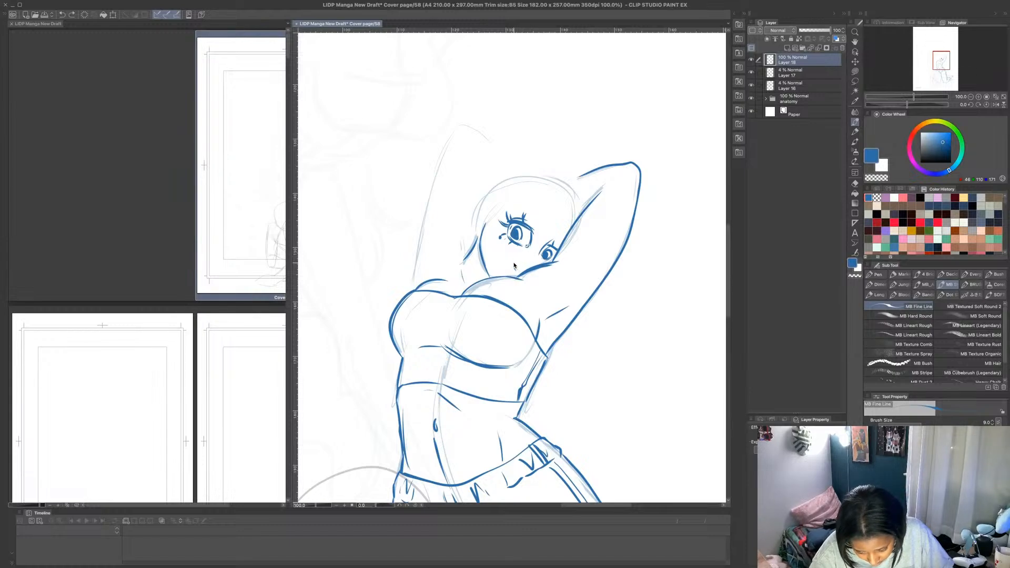
drag(512, 262, 524, 272)
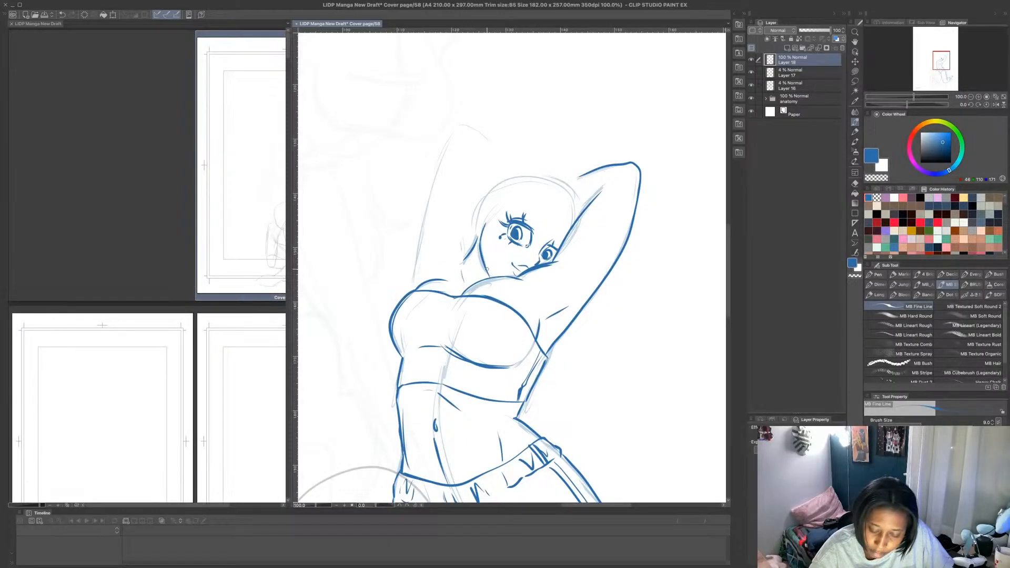
mouse_move(482, 254)
mouse_down()
mouse_move(495, 278)
mouse_move(489, 270)
mouse_up()
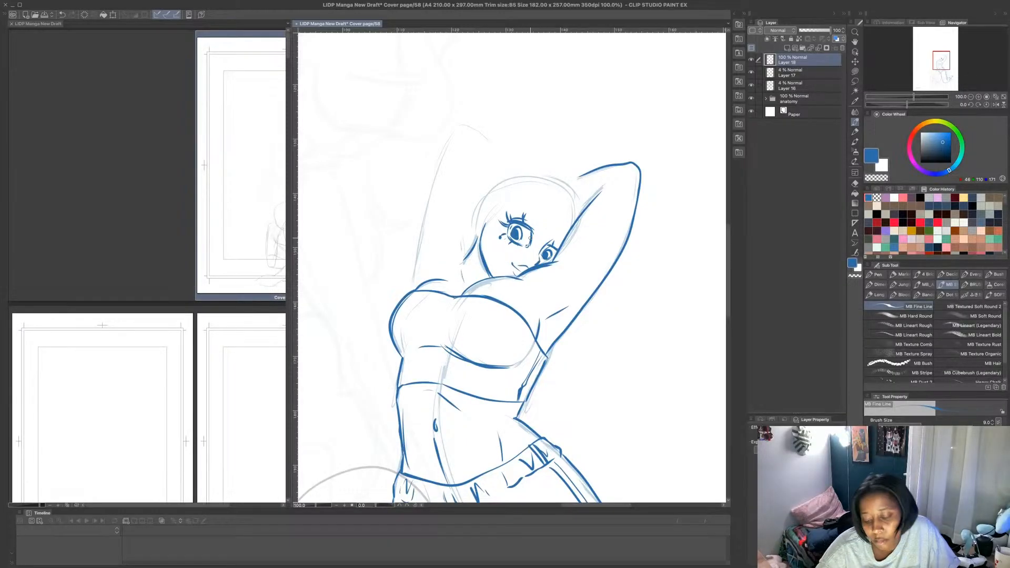
- Add the eyebrows and ear to the tilted head, with short curved hair strokes along the hairline
mouse_move(523, 213)
mouse_down()
mouse_move(562, 236)
mouse_move(576, 220)
mouse_move(570, 193)
mouse_up()
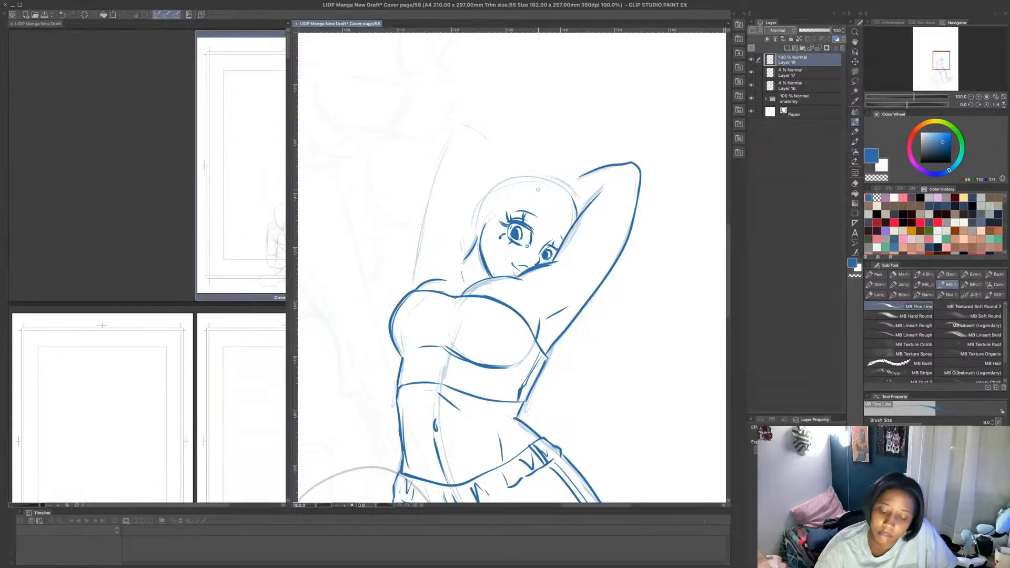
mouse_move(481, 221)
mouse_down()
mouse_move(489, 189)
mouse_move(500, 203)
mouse_move(491, 195)
mouse_move(493, 222)
mouse_move(516, 185)
mouse_up()
mouse_move(519, 197)
mouse_down()
mouse_move(541, 177)
mouse_move(564, 199)
mouse_up()
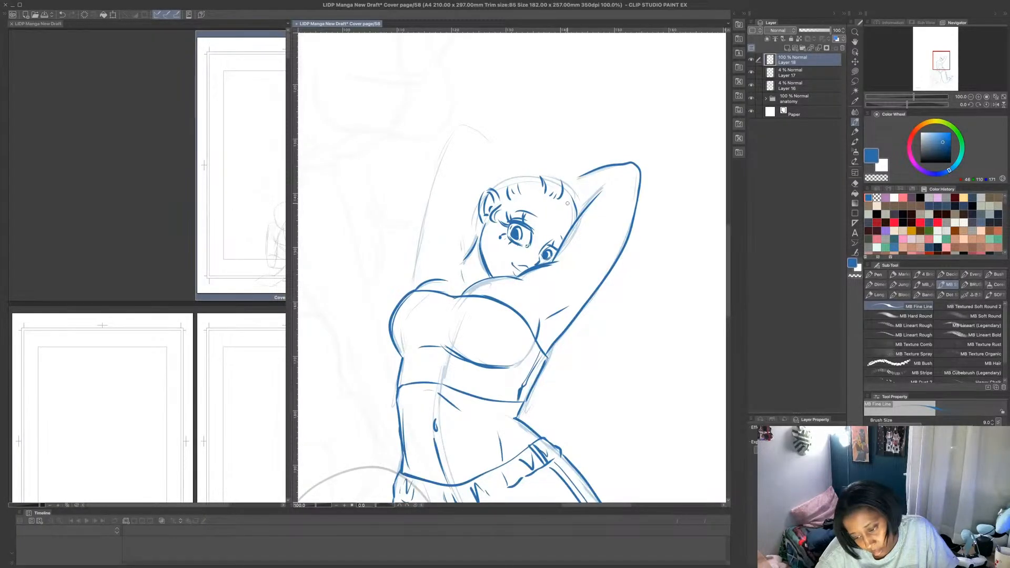
mouse_move(477, 245)
mouse_down()
mouse_move(465, 199)
mouse_move(489, 174)
mouse_up()
drag(466, 222, 484, 177)
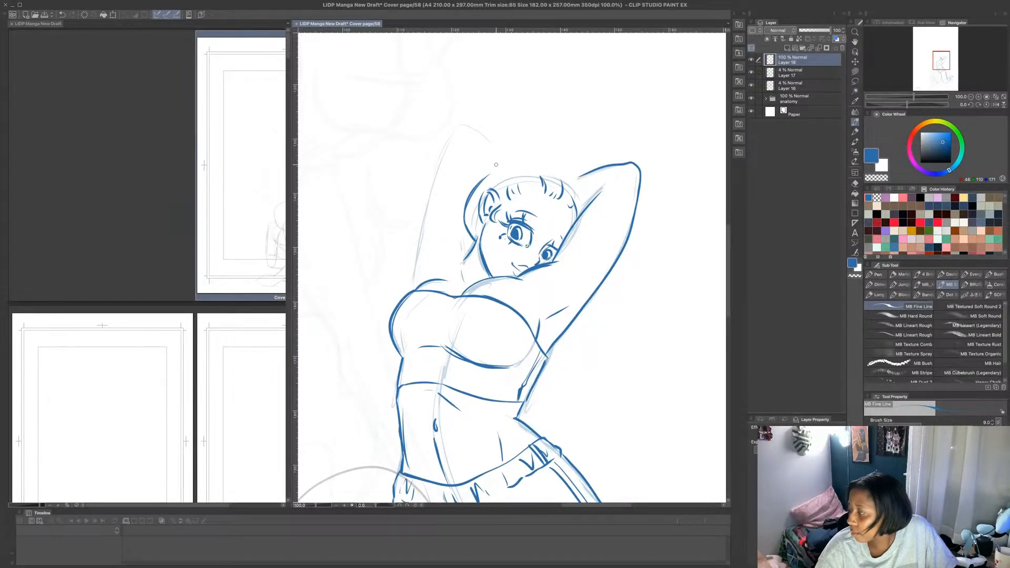
mouse_move(484, 177)
mouse_down()
mouse_move(479, 149)
mouse_move(517, 123)
mouse_move(476, 177)
mouse_up()
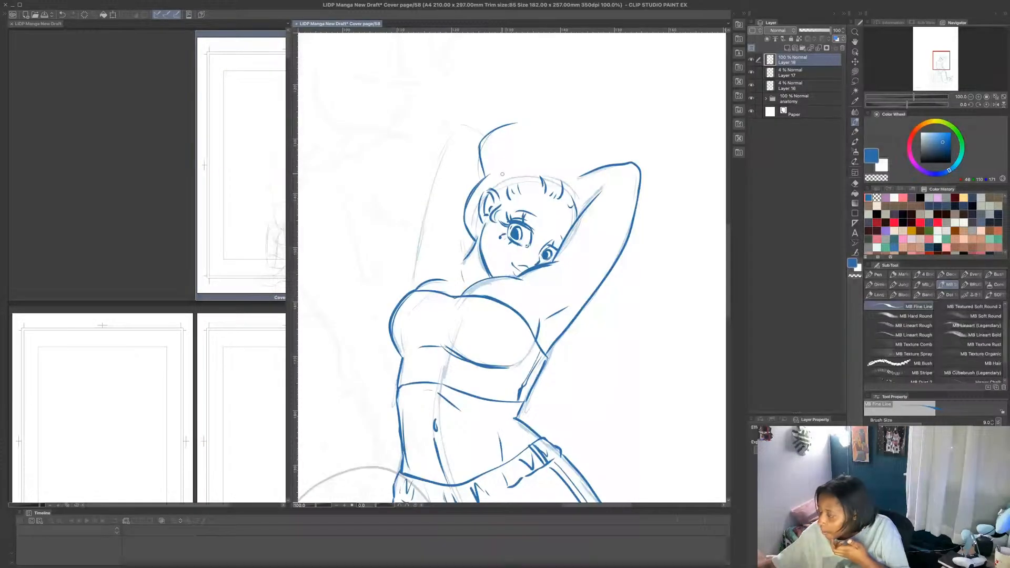
drag(530, 145, 527, 161)
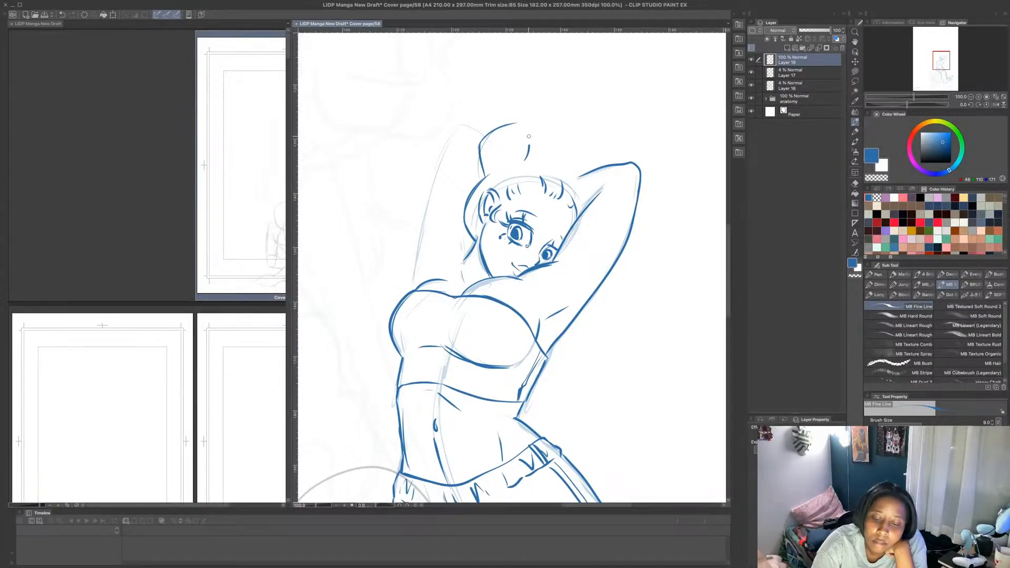
mouse_move(524, 122)
mouse_down()
mouse_move(528, 146)
mouse_move(552, 130)
mouse_move(547, 170)
mouse_move(564, 128)
mouse_up()
drag(550, 169, 562, 182)
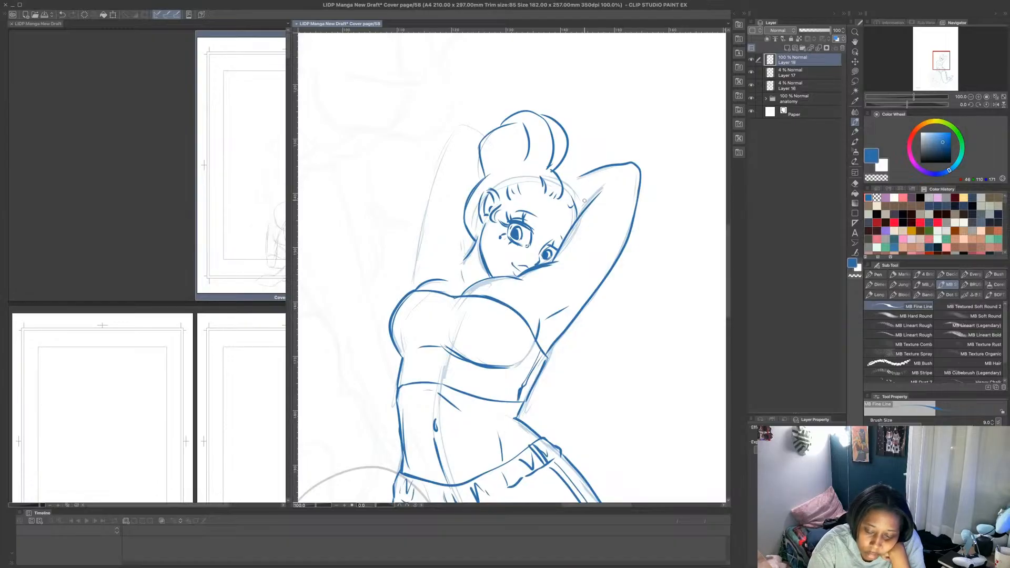
mouse_move(558, 174)
mouse_down()
mouse_move(576, 150)
mouse_move(604, 157)
mouse_move(595, 201)
mouse_move(612, 159)
mouse_move(608, 191)
mouse_move(579, 204)
mouse_up()
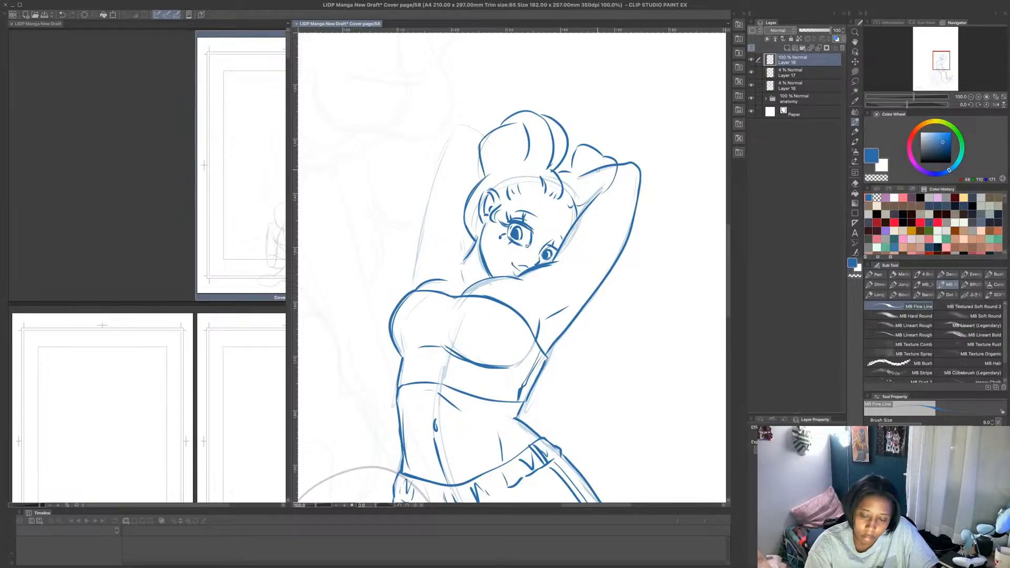
key(ctrl+z)
key(ctrl+z)
key(ctrl+z)
key(ctrl+z)
key(ctrl+z)
key(ctrl+z)
key(ctrl+z)
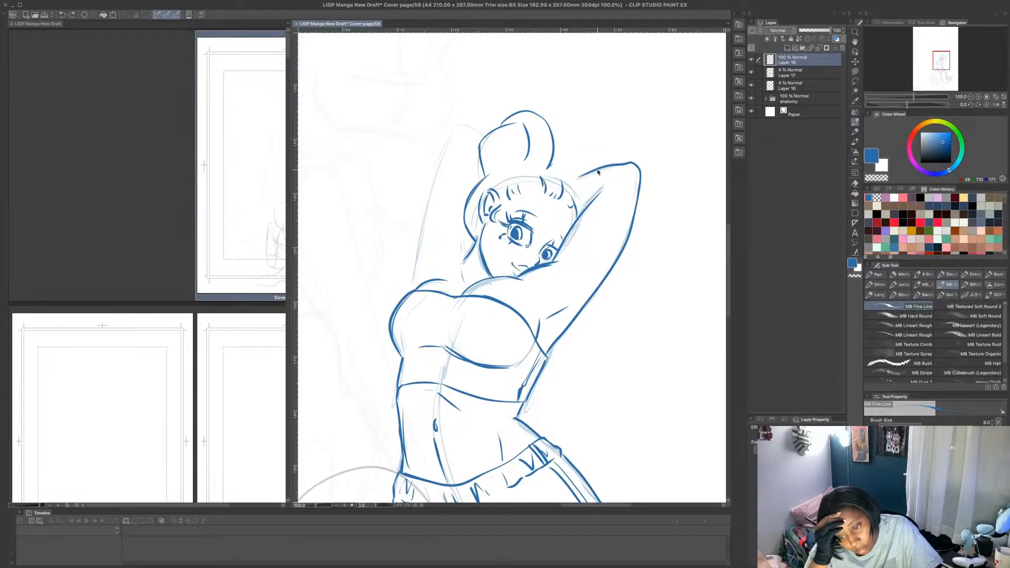
key(ctrl+z)
key(ctrl+z)
key(ctrl+z)
key(ctrl+z)
key(ctrl+z)
key(ctrl+z)
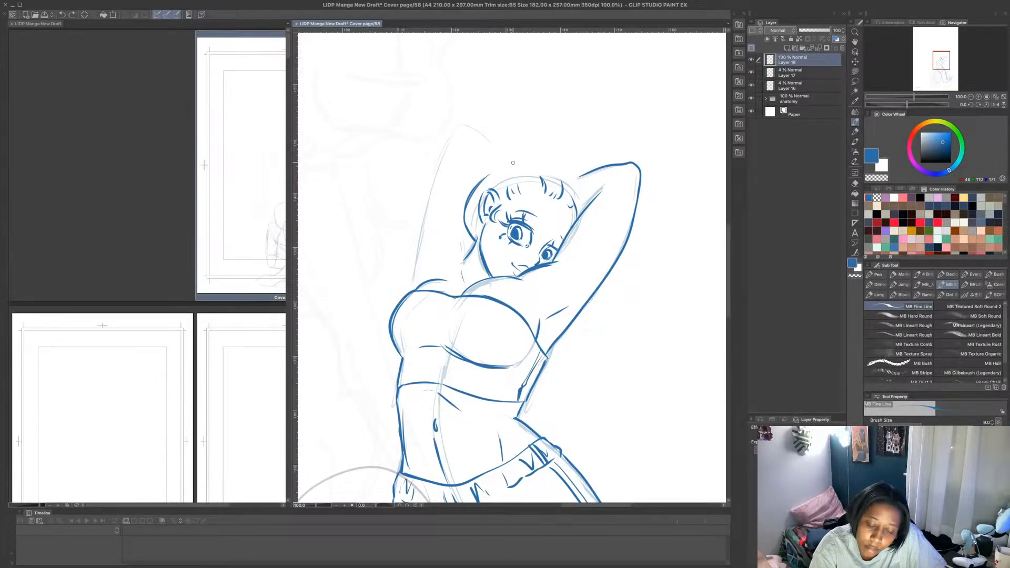
key(ctrl+z)
key(ctrl+z)
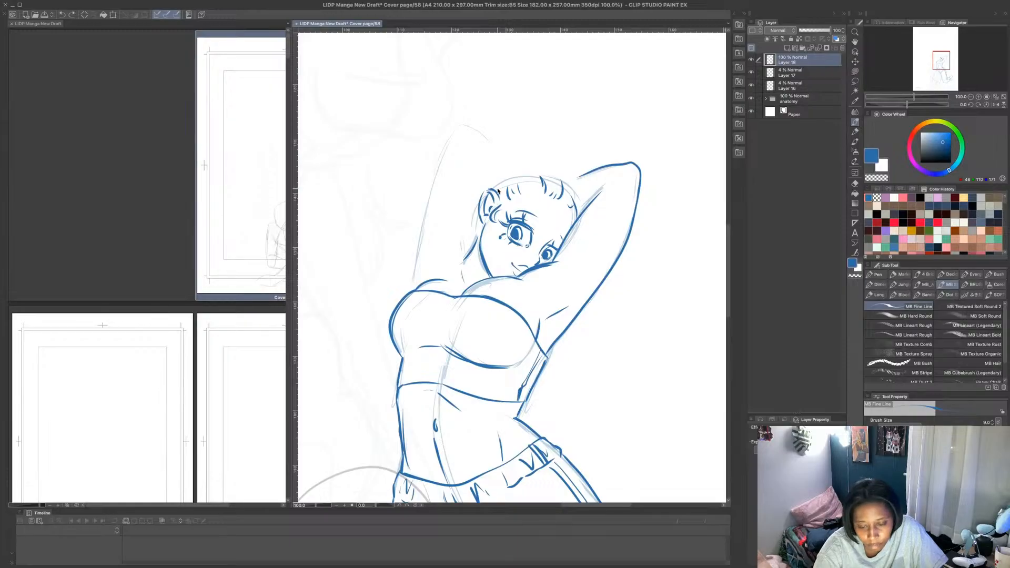
- Draw the headband's lower arc across the top of the hairline from the ear toward the raised near arm
mouse_move(497, 190)
mouse_down()
mouse_move(542, 167)
mouse_move(571, 193)
mouse_up()
key(ctrl+z)
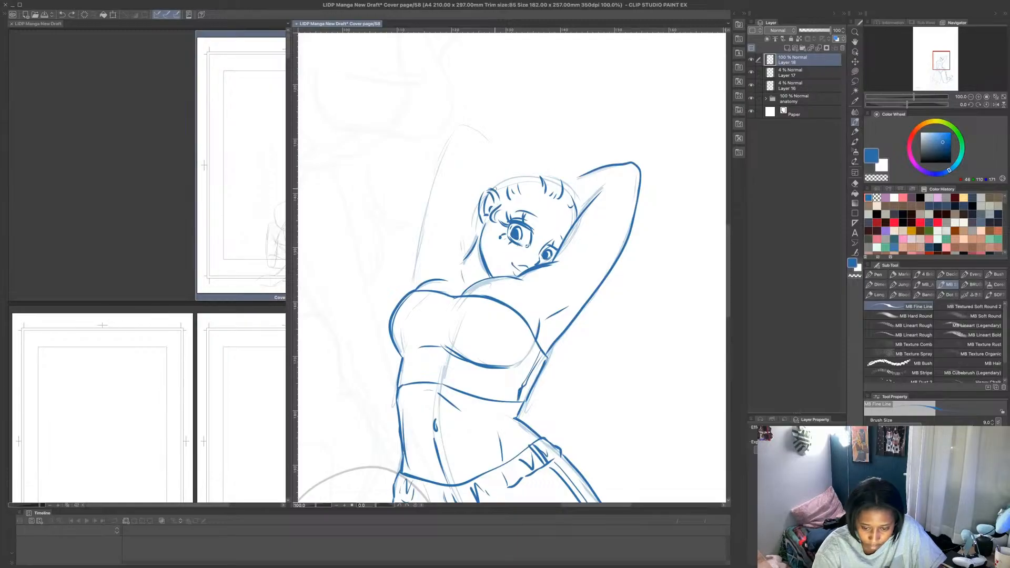
mouse_move(495, 189)
mouse_down()
mouse_move(567, 185)
mouse_move(572, 193)
mouse_up()
mouse_move(583, 210)
mouse_down()
mouse_move(541, 172)
mouse_move(512, 166)
mouse_move(498, 180)
mouse_move(533, 160)
mouse_move(581, 180)
mouse_up()
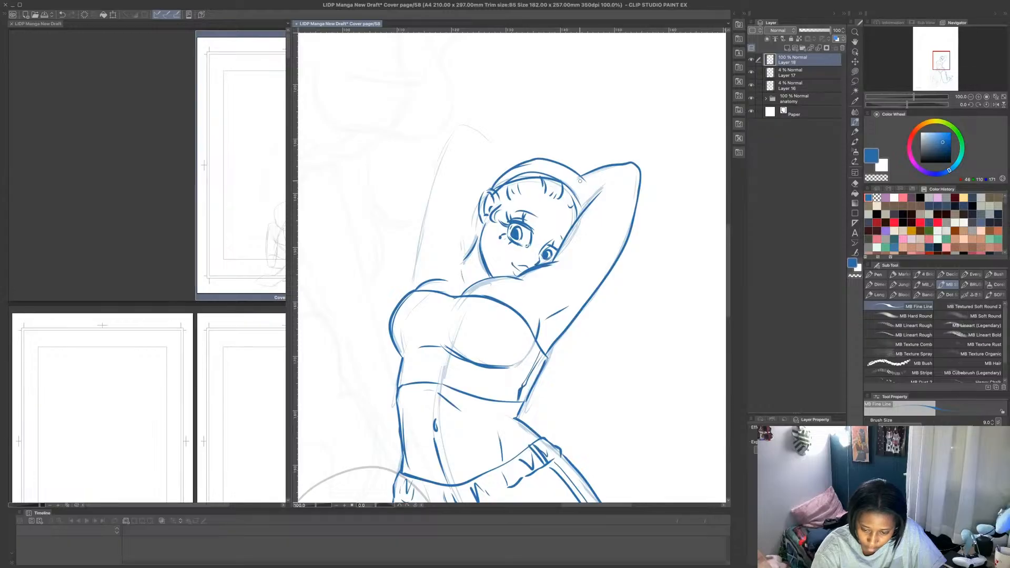
key(ctrl+z)
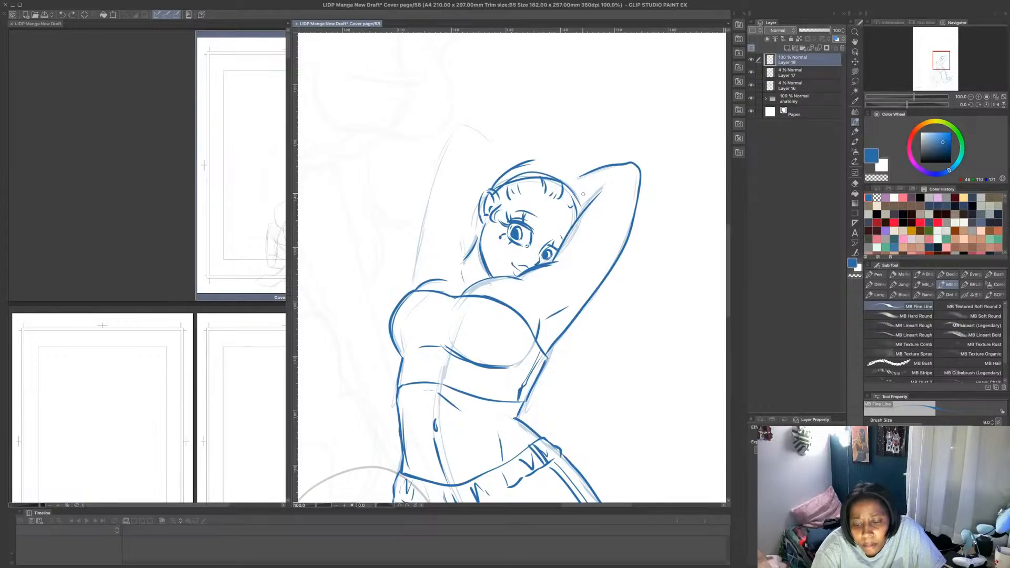
key(ctrl+z)
key(ctrl+z)
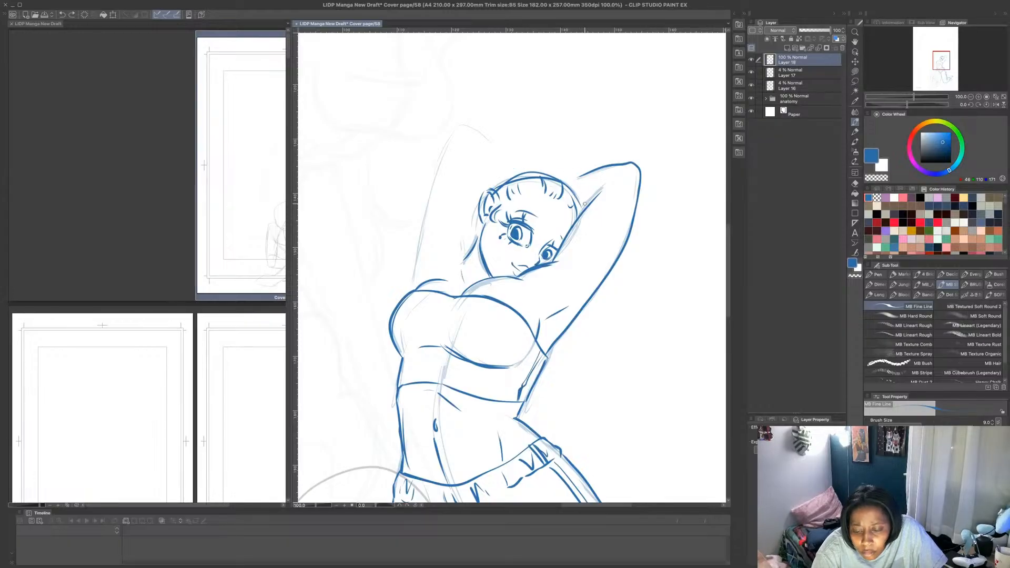
mouse_move(584, 204)
mouse_down()
mouse_move(564, 169)
mouse_move(500, 179)
mouse_move(494, 189)
mouse_up()
mouse_move(513, 171)
mouse_down()
mouse_move(559, 168)
mouse_move(578, 187)
mouse_up()
key(ctrl+z)
key(ctrl+z)
key(ctrl+z)
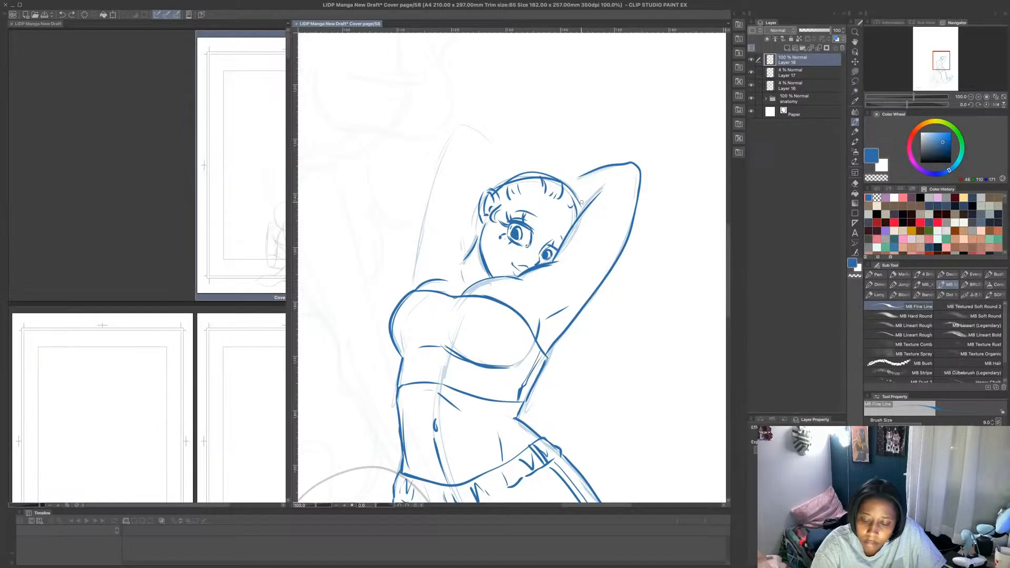
- Outline the hair around the head from the neck over the crown, and add the headband's upper edge
mouse_move(472, 246)
mouse_down()
mouse_move(467, 200)
mouse_move(491, 170)
mouse_move(466, 196)
mouse_move(511, 157)
mouse_move(554, 160)
mouse_move(583, 213)
mouse_up()
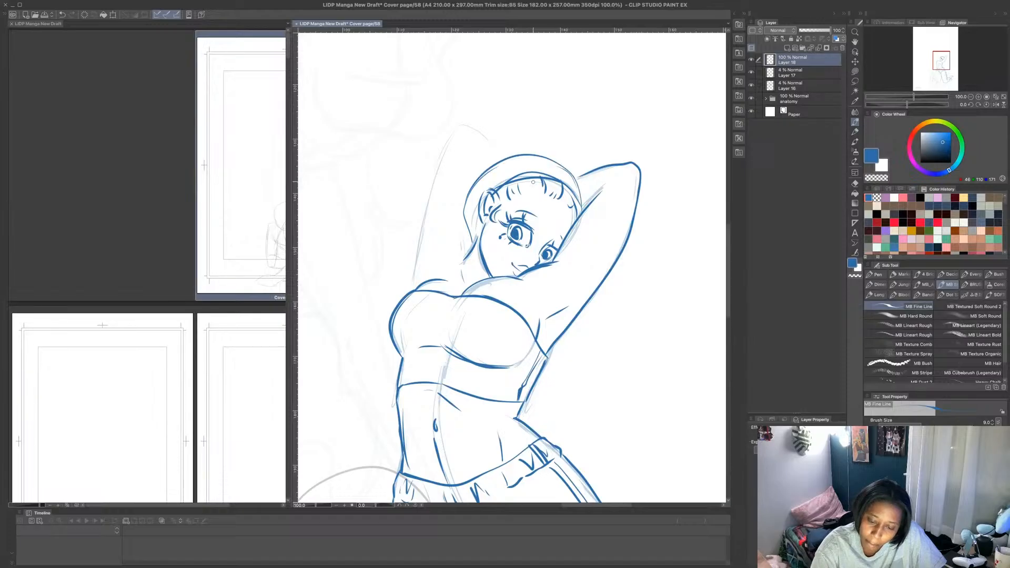
drag(509, 166, 550, 157)
mouse_move(550, 157)
mouse_down()
mouse_move(491, 188)
mouse_move(497, 178)
mouse_up()
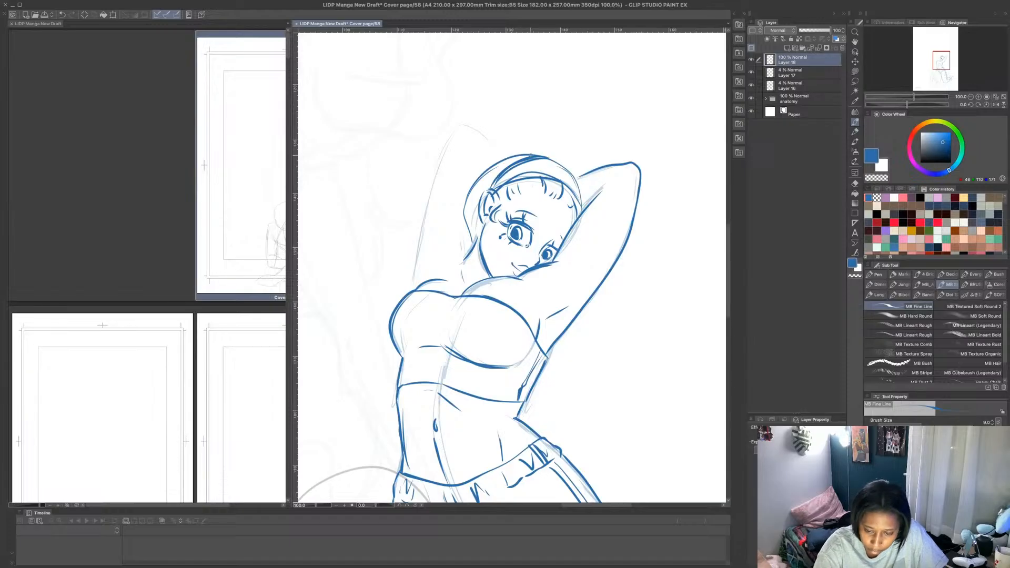
- Draw the long hair flowing down beside the neck and over the far shoulder, ending in a rounded tip beside the chest
mouse_move(542, 156)
mouse_down()
mouse_move(493, 158)
mouse_move(452, 229)
mouse_move(455, 269)
mouse_move(430, 337)
mouse_move(451, 319)
mouse_move(460, 273)
mouse_up()
drag(447, 326, 472, 255)
key(ctrl+z)
key(ctrl+z)
key(ctrl+z)
key(ctrl+z)
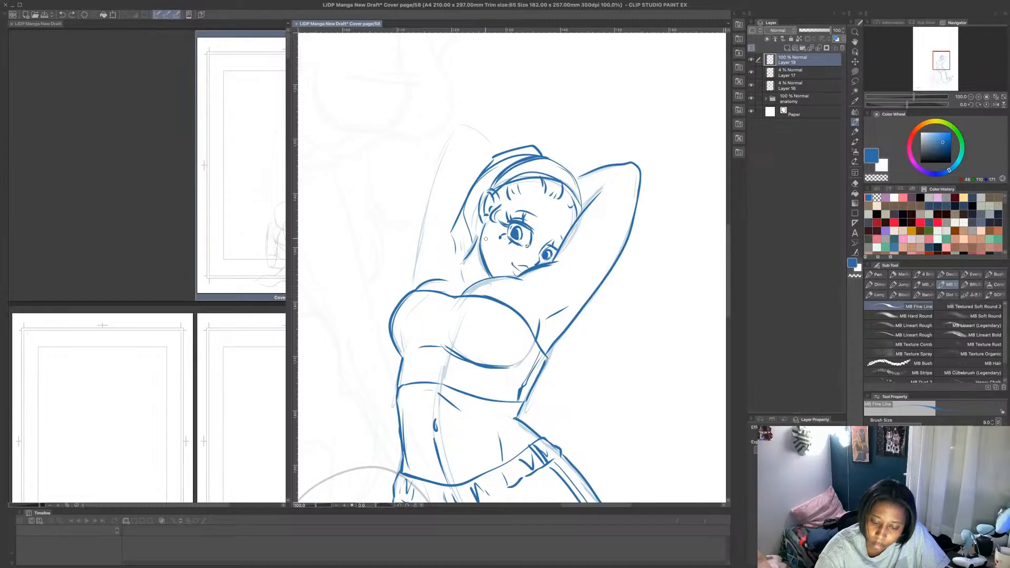
key(ctrl+z)
drag(465, 262, 414, 286)
mouse_move(500, 166)
mouse_down()
mouse_move(454, 238)
mouse_move(407, 280)
mouse_up()
mouse_move(388, 336)
mouse_down()
mouse_move(378, 369)
mouse_move(403, 355)
mouse_up()
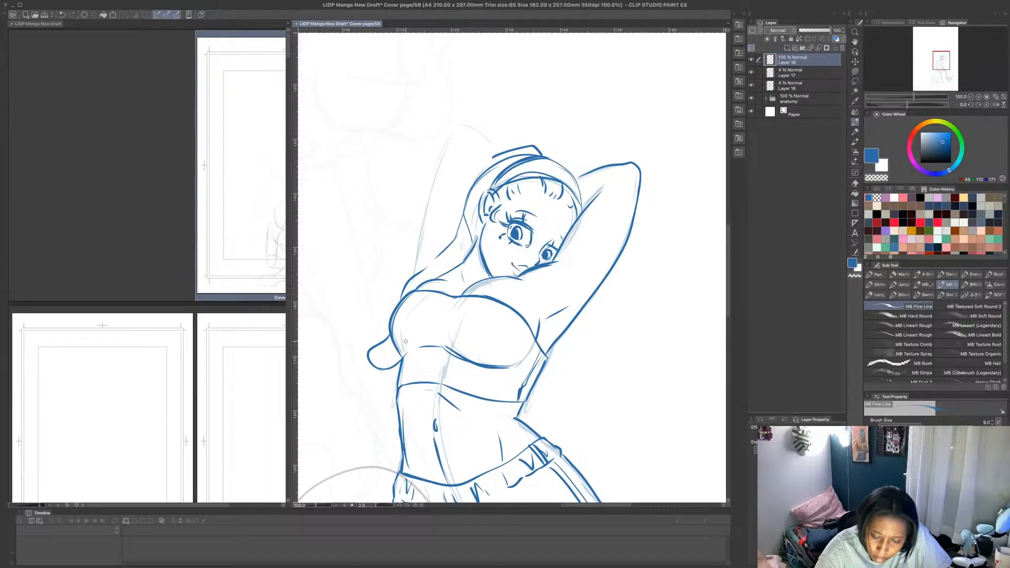
- Outline the kneeling figure's far raised arm with its bent elbow and the hand resting on top of the head
mouse_move(422, 273)
mouse_down()
mouse_move(486, 163)
mouse_move(559, 163)
mouse_move(545, 148)
mouse_move(570, 184)
mouse_up()
drag(417, 279, 452, 129)
mouse_move(432, 175)
mouse_down()
mouse_move(469, 125)
mouse_move(501, 149)
mouse_move(478, 154)
mouse_up()
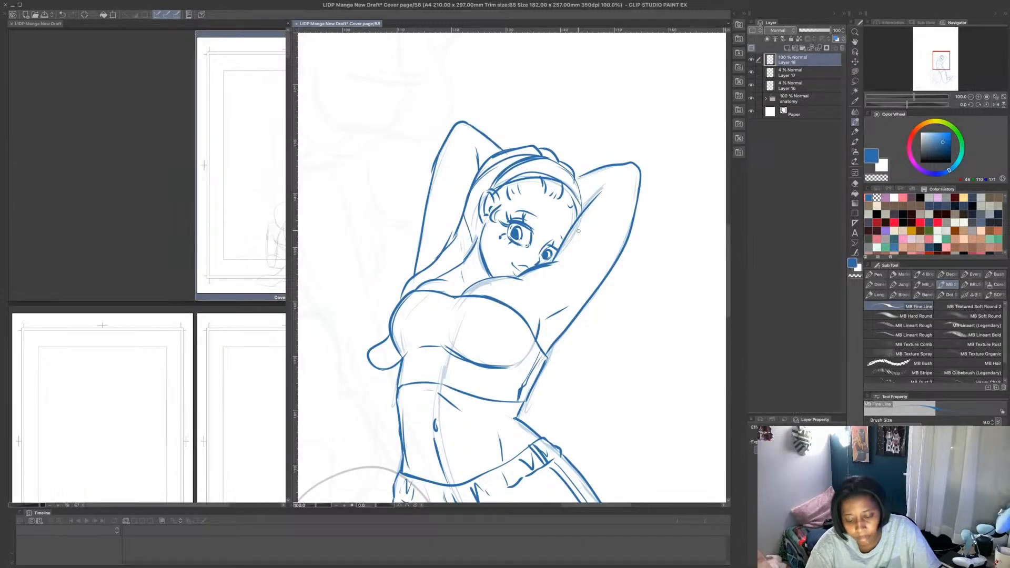
- Lasso the eyes and brows on the tilted face and transform them slightly up and toward the near arm
scroll(578, 230, down, 3)
scroll(569, 229, up, 3)
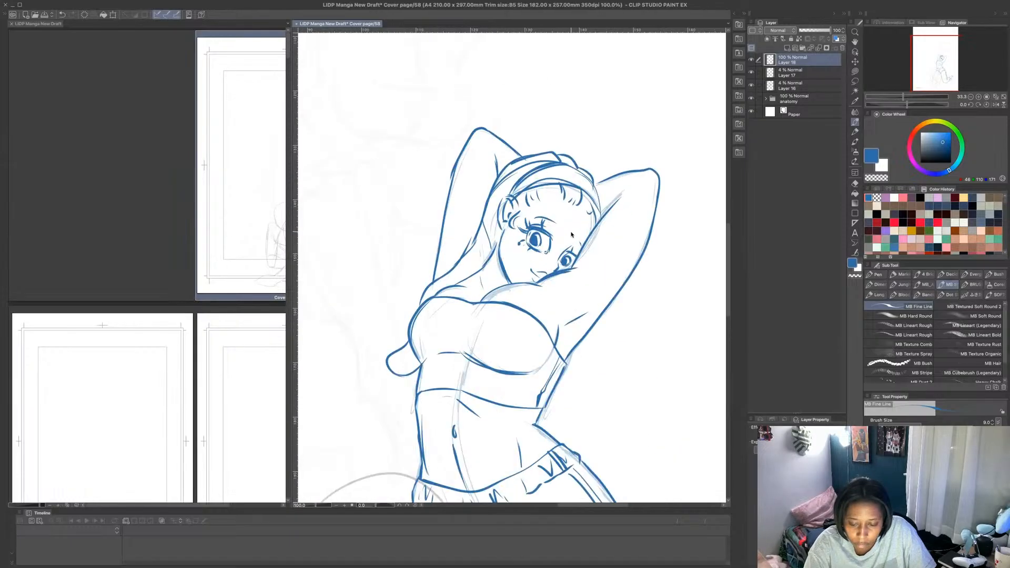
key(m)
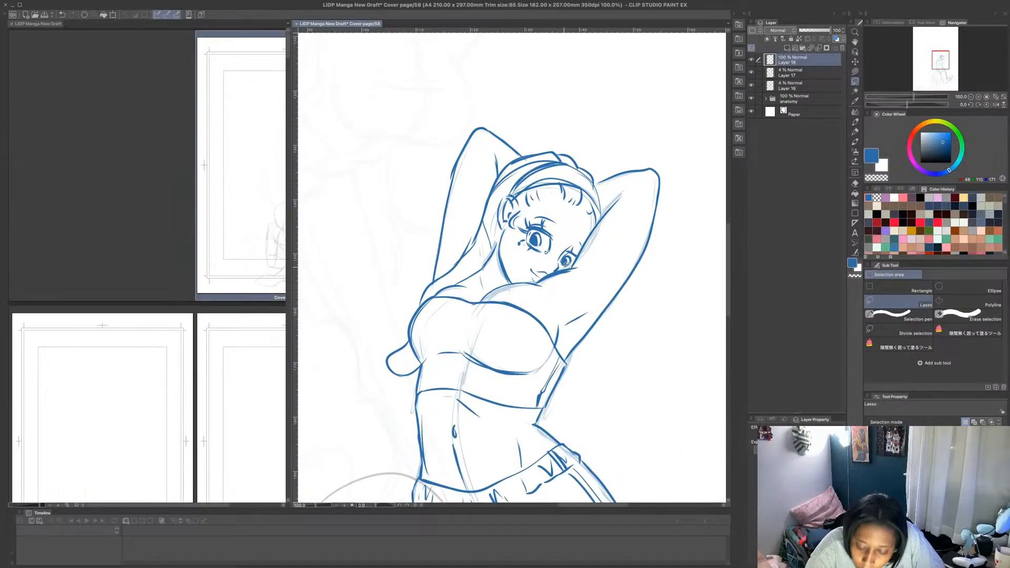
mouse_move(565, 266)
mouse_down()
mouse_move(521, 252)
mouse_move(516, 221)
mouse_move(564, 212)
mouse_move(585, 243)
mouse_move(566, 266)
mouse_move(570, 249)
mouse_up()
click(578, 286)
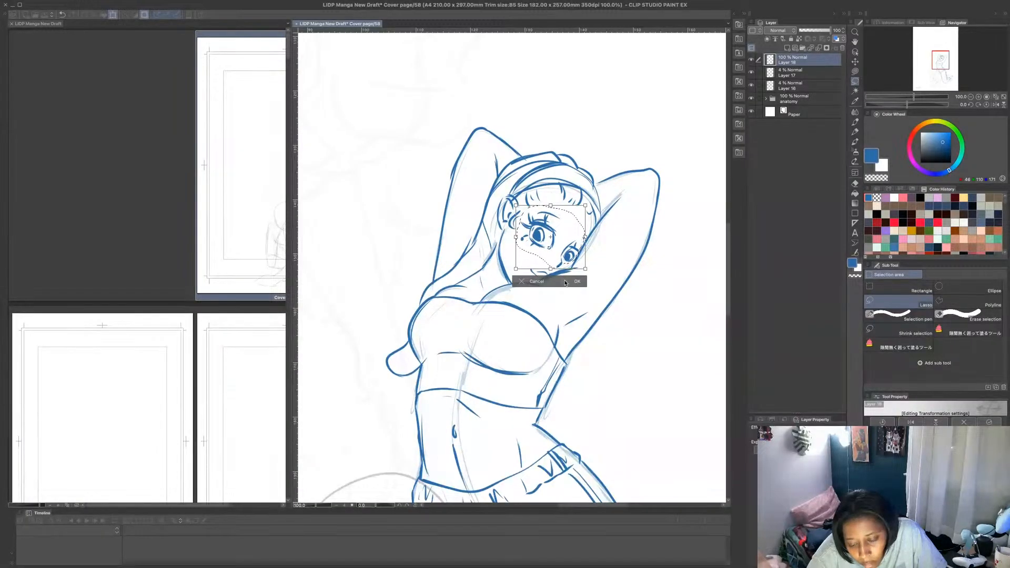
click(574, 281)
- Add a new layer above the blue sketch, lower the kneeling figure's sketch layer to 15% opacity, and reselect the new layer
key(ctrl+minus)
key(ctrl+minus)
key(ctrl+minus)
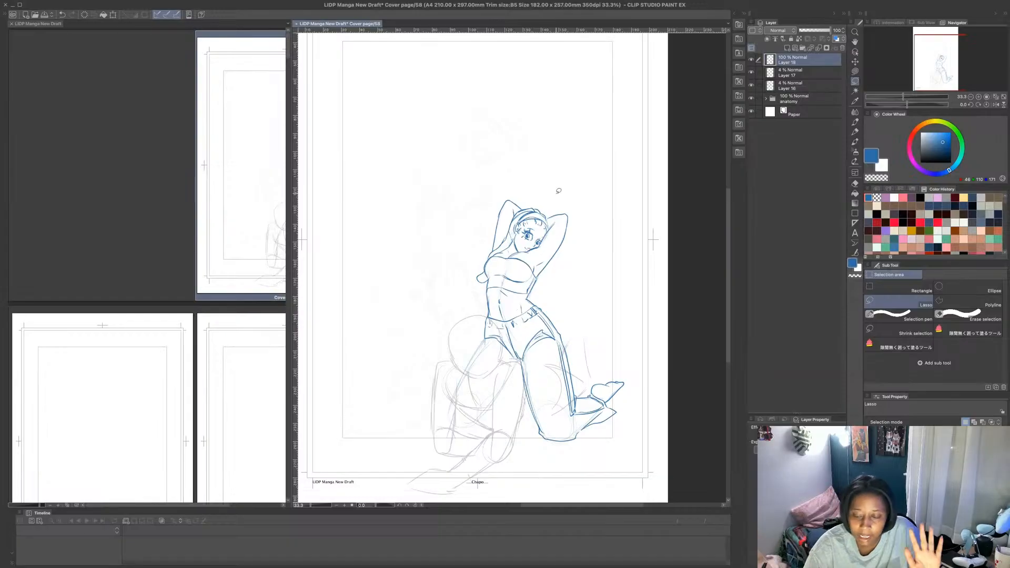
click(788, 48)
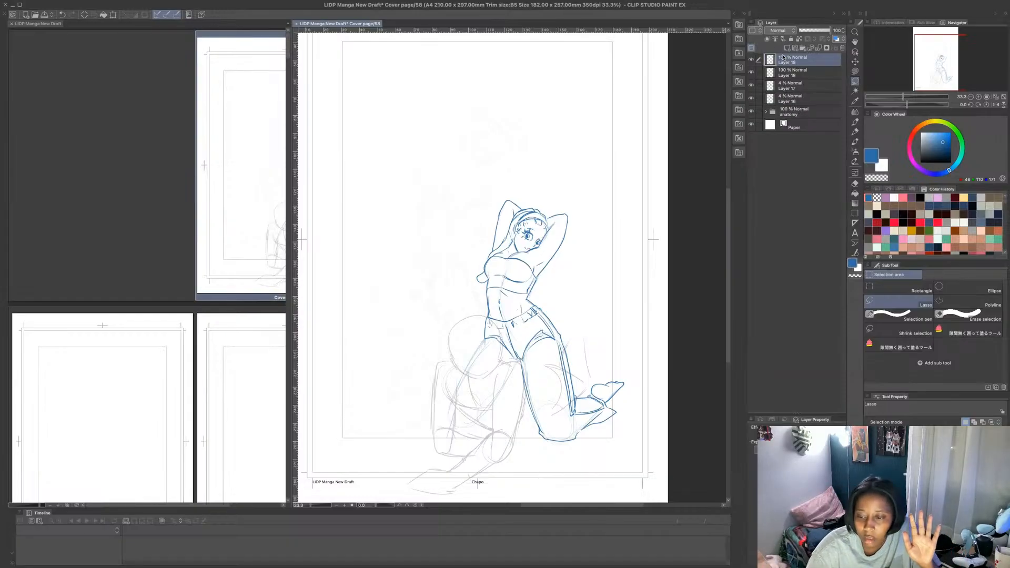
super+click(810, 74)
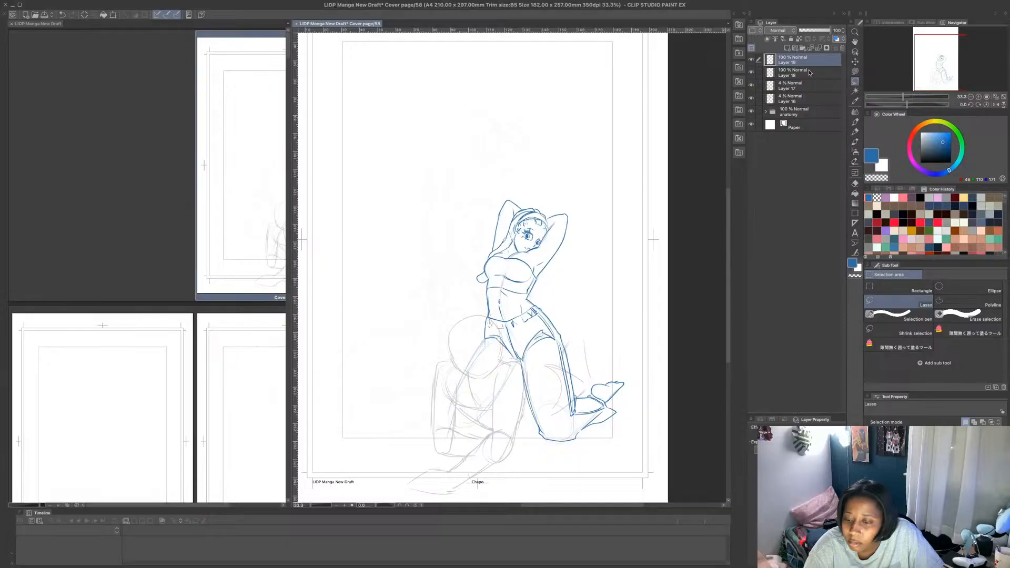
click(817, 71)
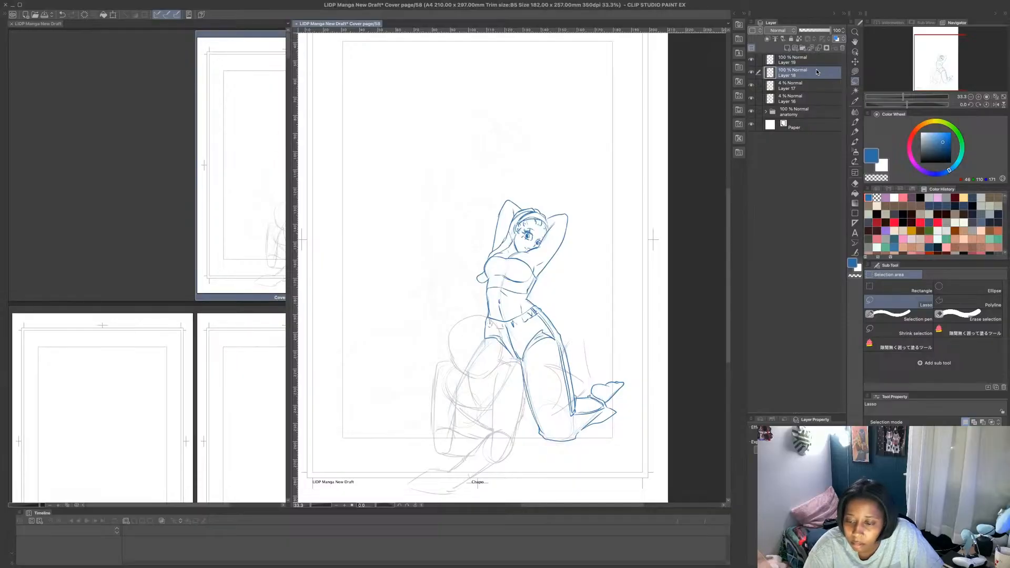
drag(827, 33, 804, 34)
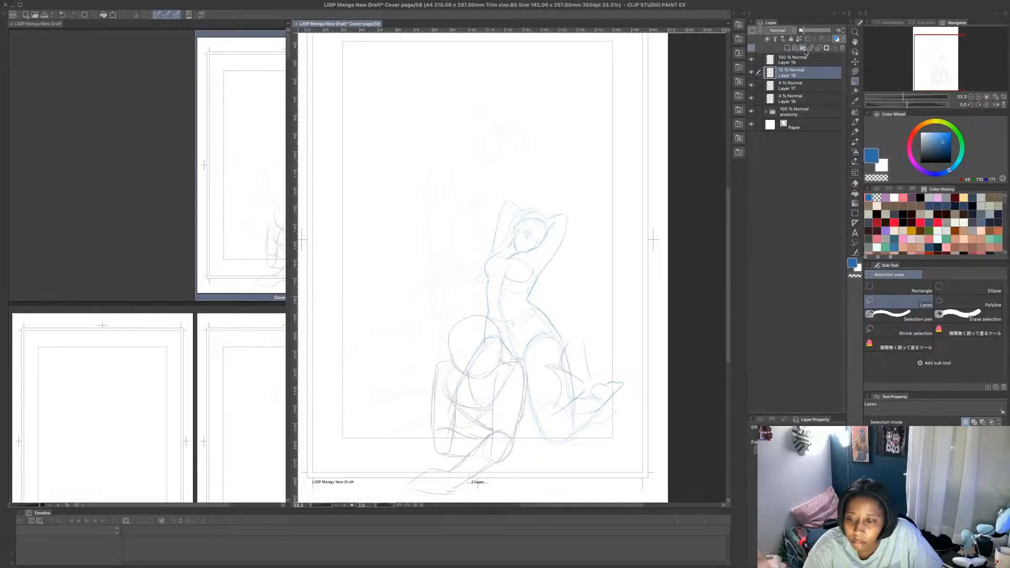
click(806, 63)
- With the MB Fine Line brush, draw the crouching figure's chest contour and the band running beneath the bust
scroll(454, 421, up, 2)
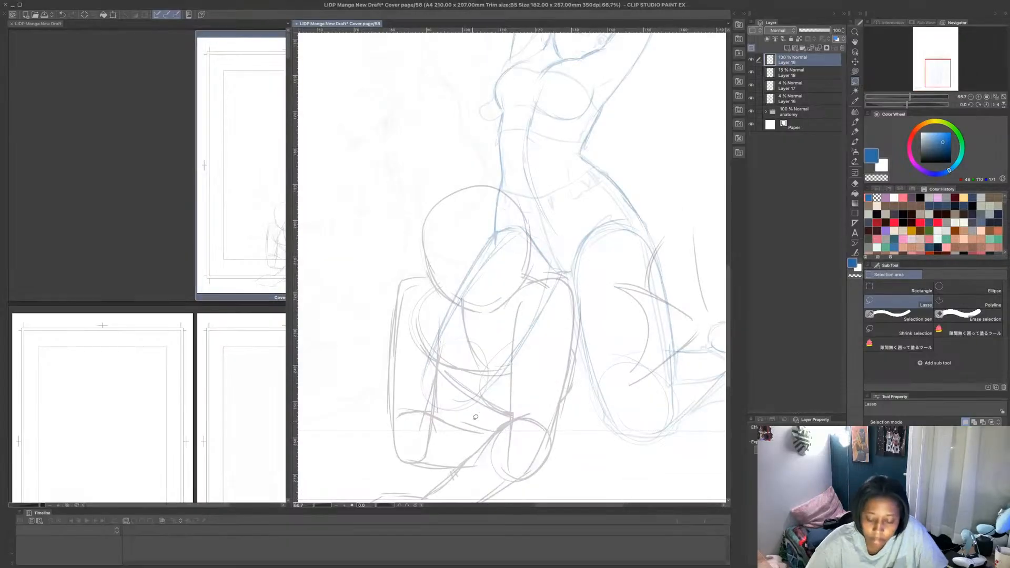
click(855, 121)
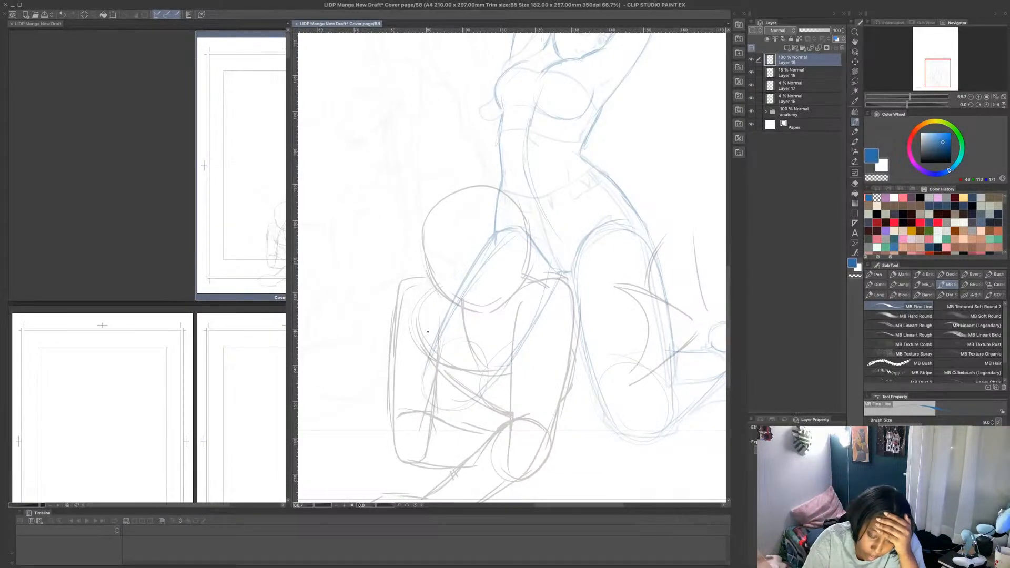
mouse_move(428, 333)
mouse_down()
mouse_move(439, 387)
mouse_move(457, 402)
mouse_move(516, 408)
mouse_up()
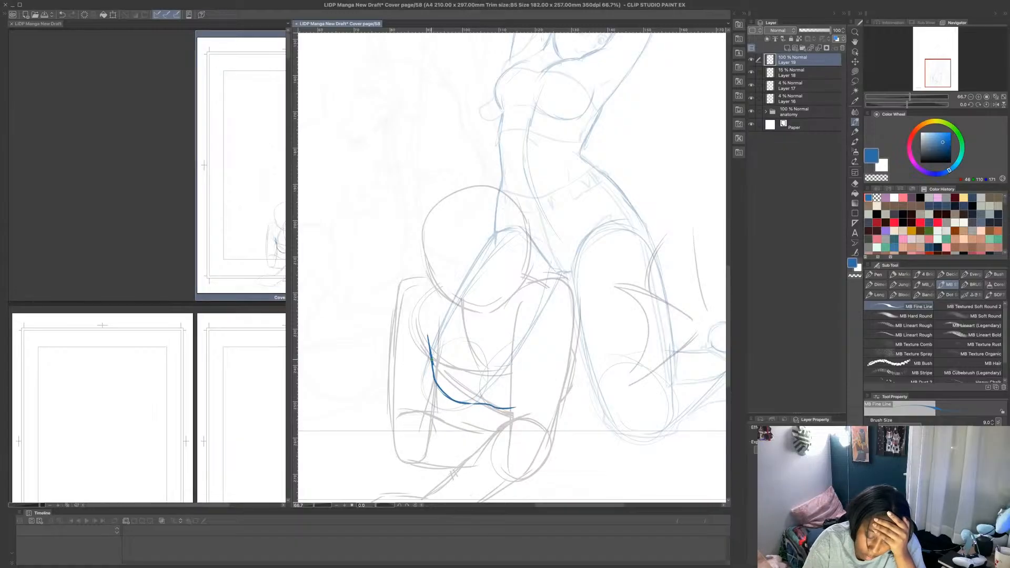
key(ctrl+z)
mouse_move(432, 361)
mouse_down()
mouse_move(467, 379)
mouse_move(515, 380)
mouse_up()
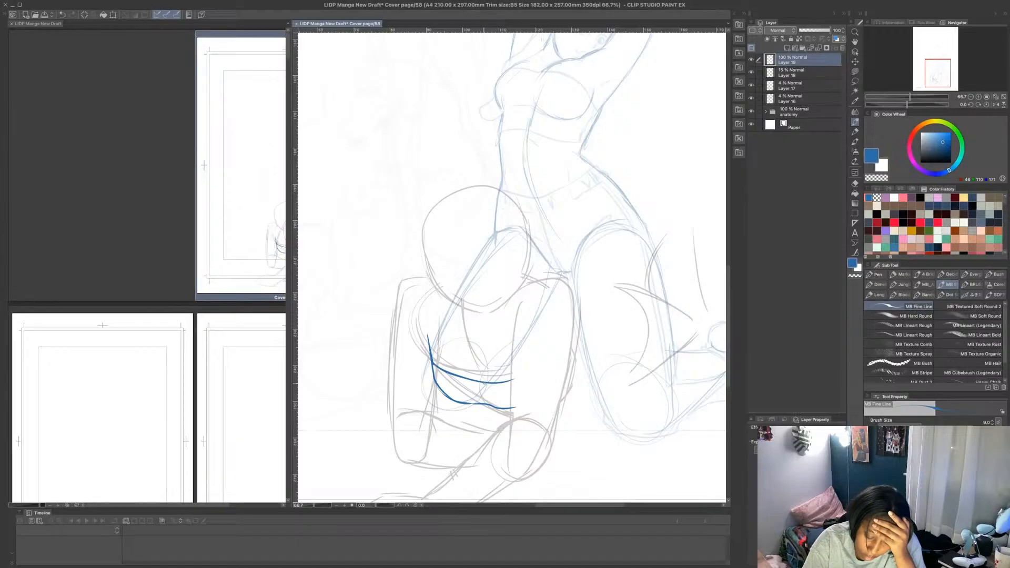
mouse_move(453, 376)
mouse_down()
mouse_move(507, 385)
mouse_move(478, 381)
mouse_up()
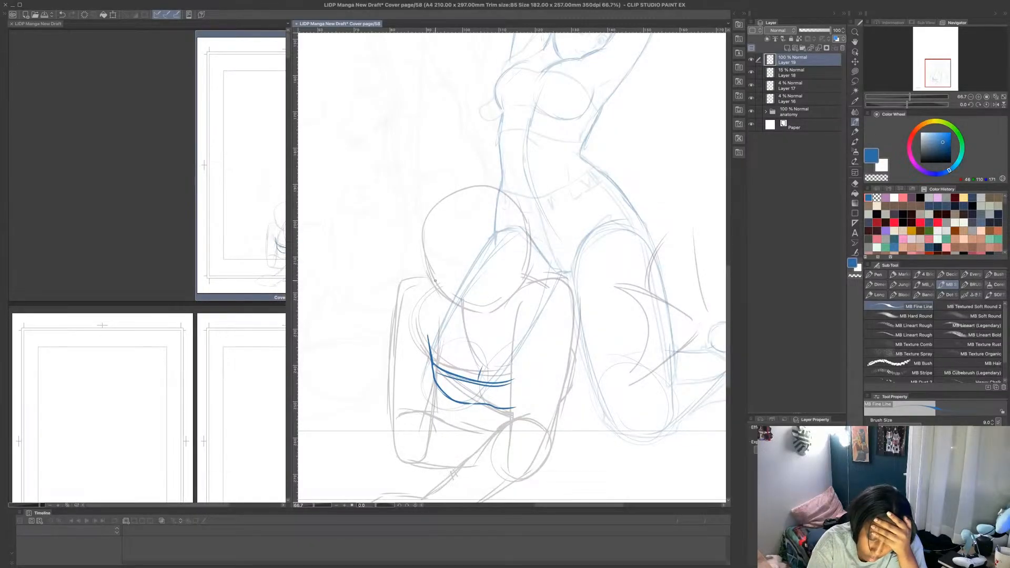
- Outline the crouching figure's shoulder and arm on the page's left side, with its forearm folded across the waist
mouse_move(428, 272)
mouse_down()
mouse_move(390, 302)
mouse_move(374, 429)
mouse_up()
mouse_move(434, 374)
mouse_down()
mouse_move(389, 414)
mouse_move(438, 410)
mouse_up()
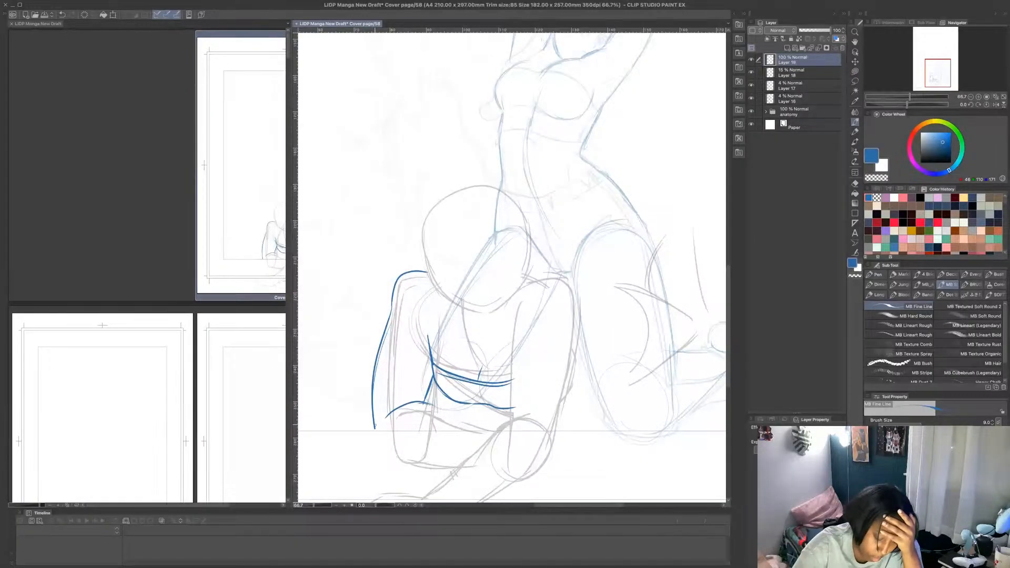
mouse_move(374, 424)
mouse_down()
mouse_move(384, 445)
mouse_move(482, 451)
mouse_up()
drag(428, 404, 492, 432)
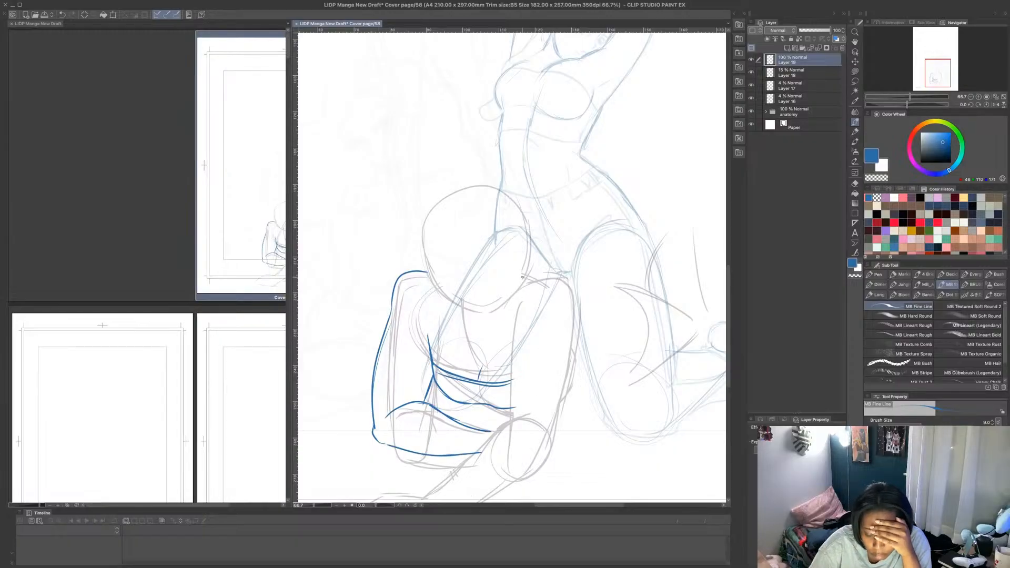
- Outline the opposite shoulder and arm down to the elbow, and start the forearm extending diagonally toward the page's lower left
mouse_move(540, 279)
mouse_down()
mouse_move(578, 311)
mouse_move(562, 402)
mouse_up()
drag(529, 292, 513, 421)
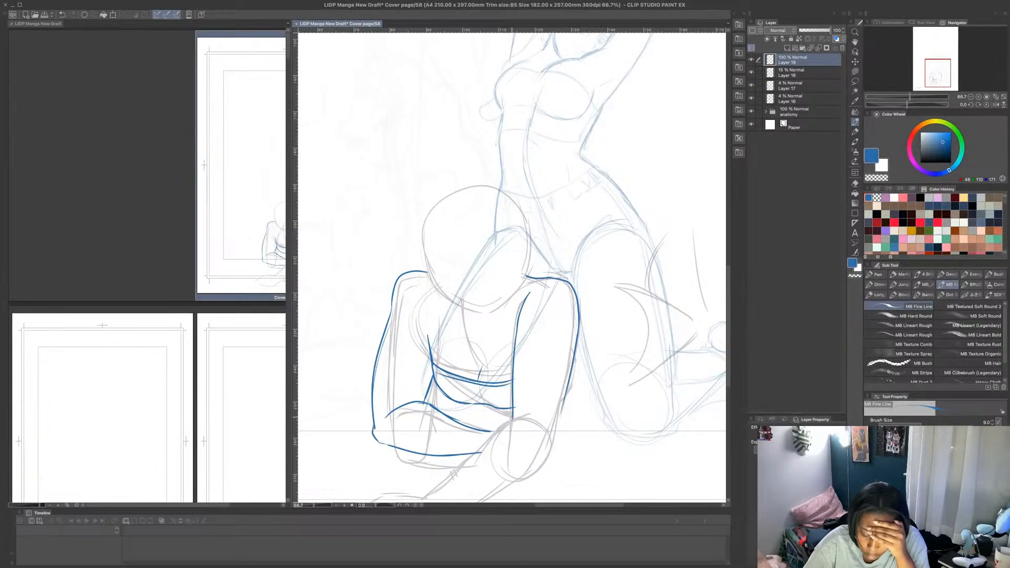
drag(566, 392, 546, 463)
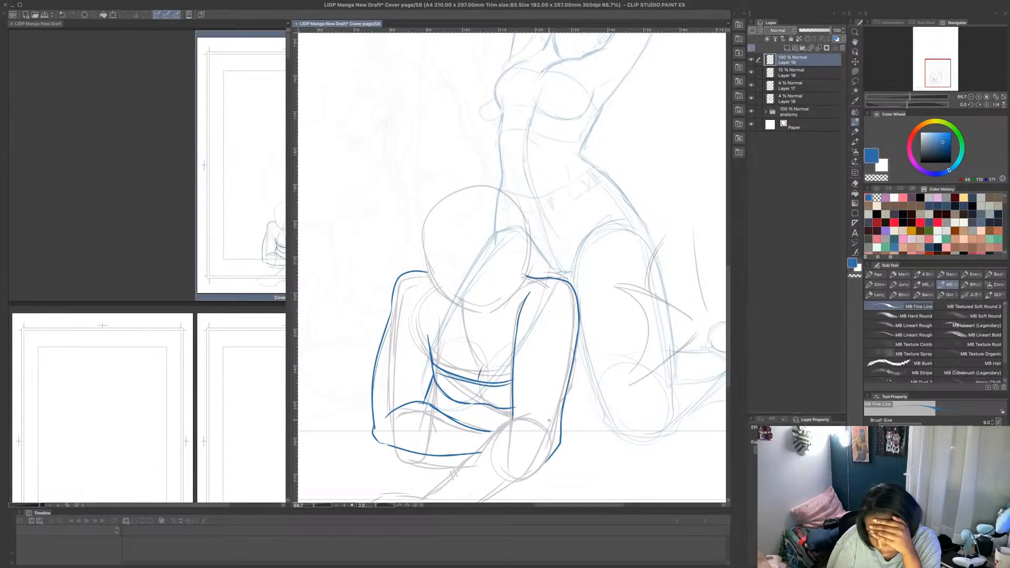
mouse_move(515, 419)
mouse_down()
mouse_move(454, 476)
mouse_move(544, 427)
mouse_up()
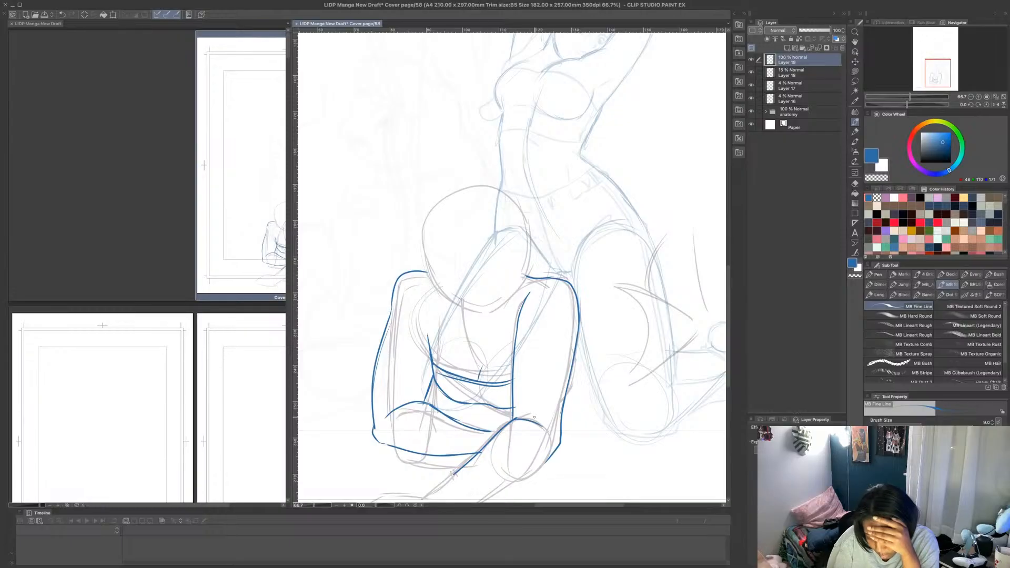
- Draw the collarbones and the round head outline with its jaw, and add the small nose and pouting mouth
mouse_move(444, 303)
mouse_down()
mouse_move(488, 326)
mouse_move(514, 307)
mouse_up()
mouse_move(429, 262)
mouse_down()
mouse_move(446, 292)
mouse_move(477, 308)
mouse_move(528, 279)
mouse_move(529, 243)
mouse_up()
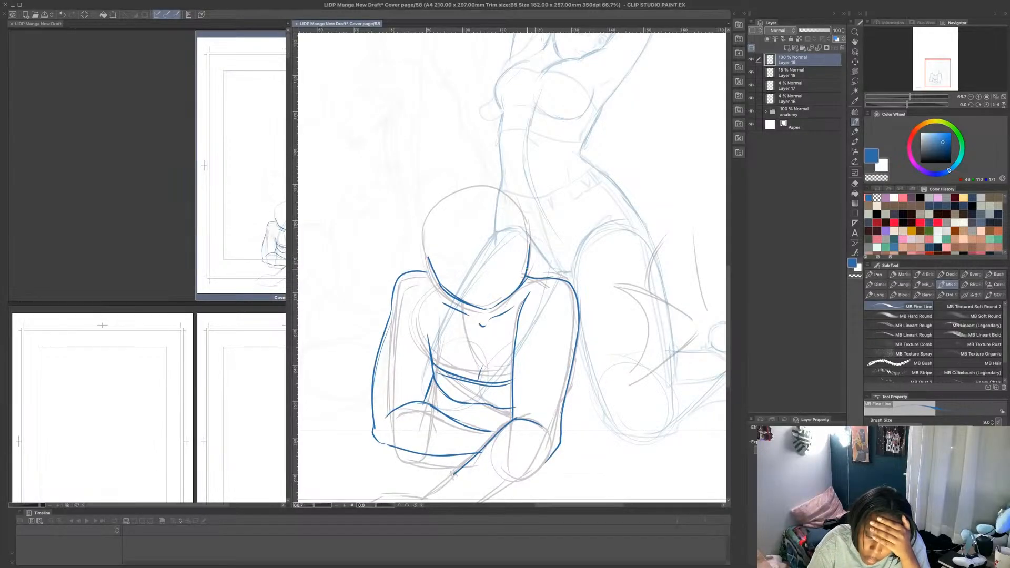
mouse_move(442, 284)
mouse_down()
mouse_move(428, 261)
mouse_move(425, 209)
mouse_move(513, 200)
mouse_move(527, 235)
mouse_up()
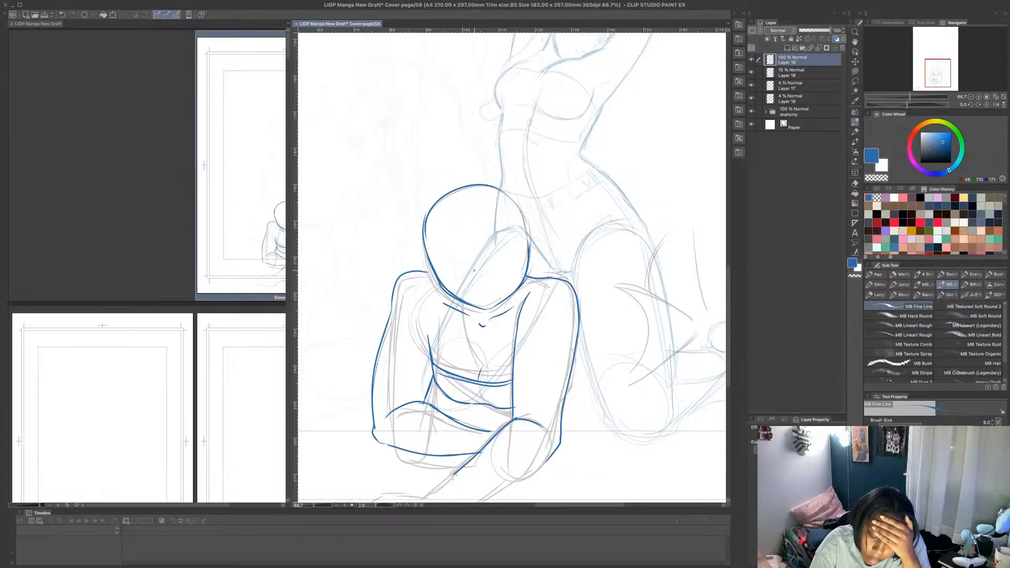
drag(480, 286, 489, 284)
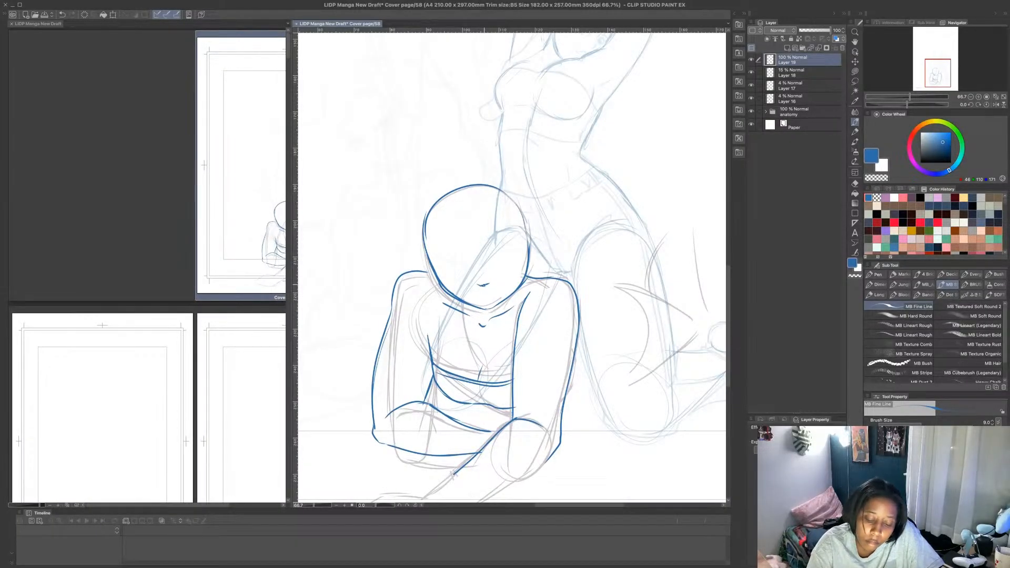
drag(477, 289, 495, 298)
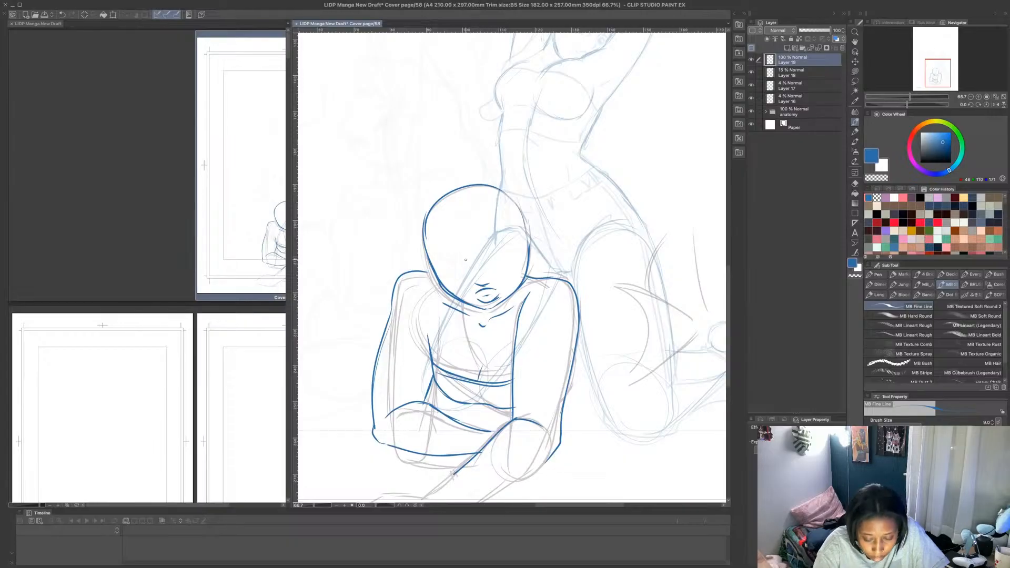
- Draw the eye on the face's left side with its upper lid, iris, lashes and lower lid
drag(466, 259, 443, 260)
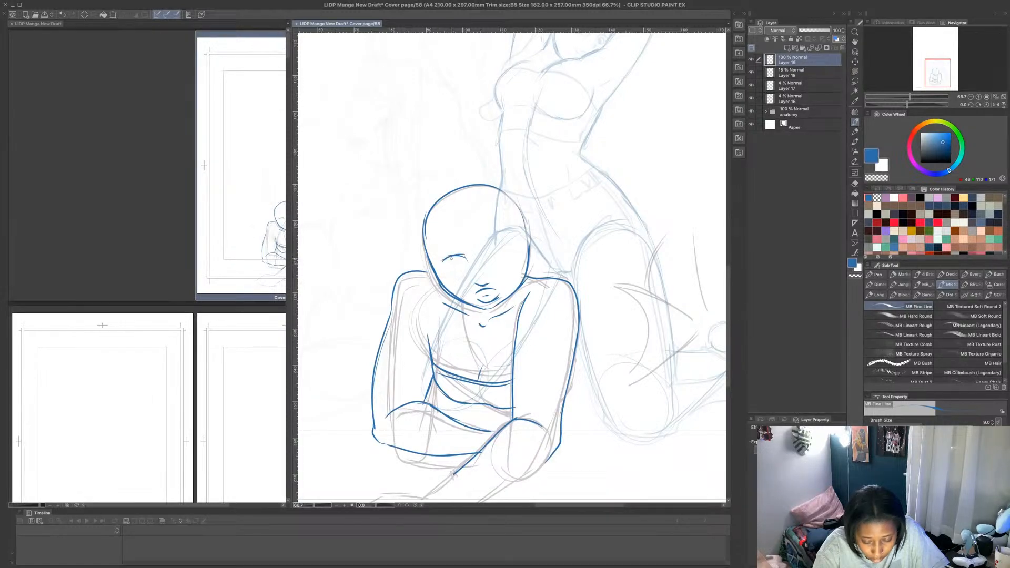
drag(451, 257, 454, 267)
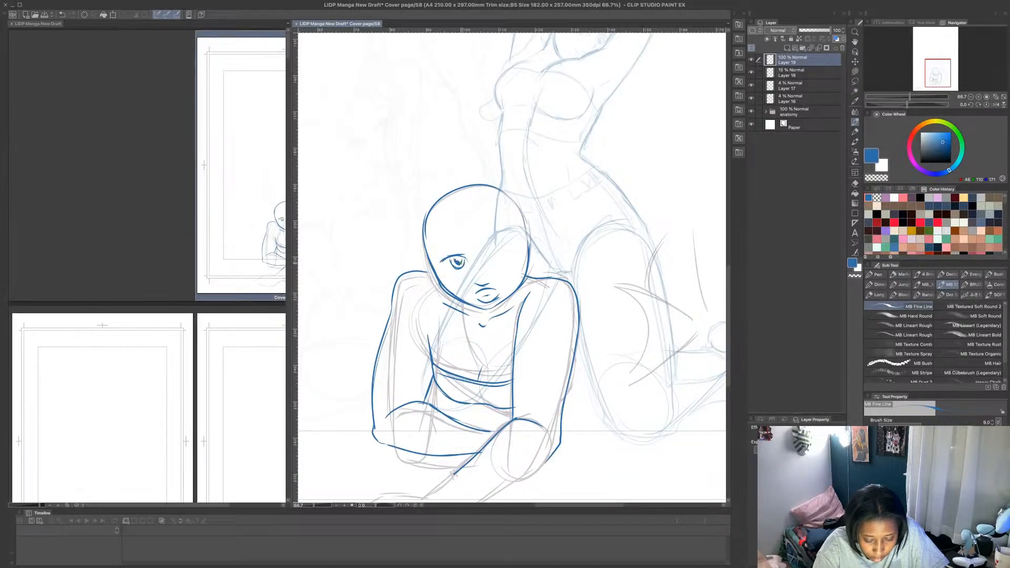
mouse_move(456, 258)
mouse_down()
mouse_move(465, 257)
mouse_move(447, 257)
mouse_move(465, 254)
mouse_up()
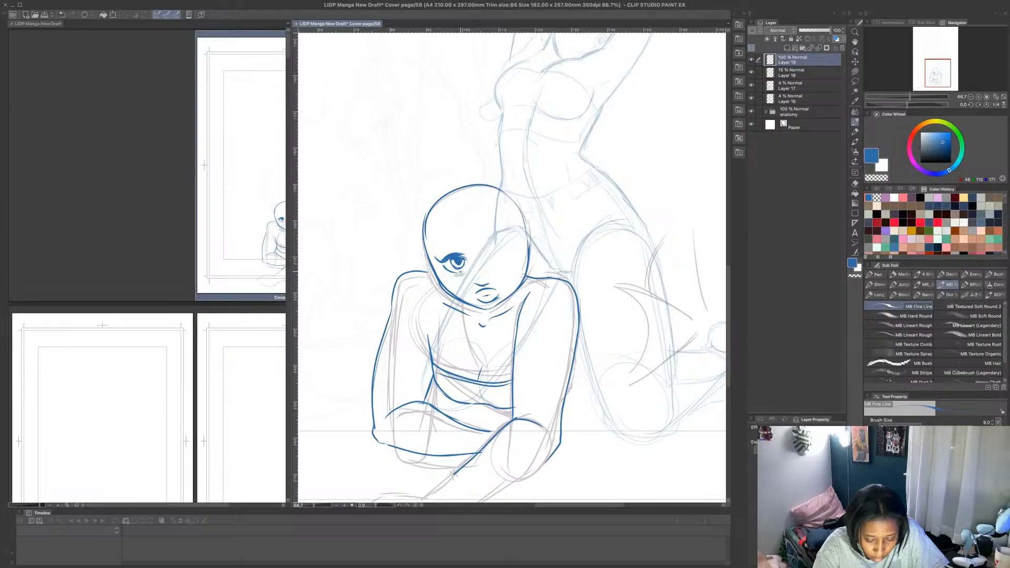
- Draw the matching eye on the face's right side with lashes, and add lashes and crease marks around both eyes
click(855, 81)
click(855, 122)
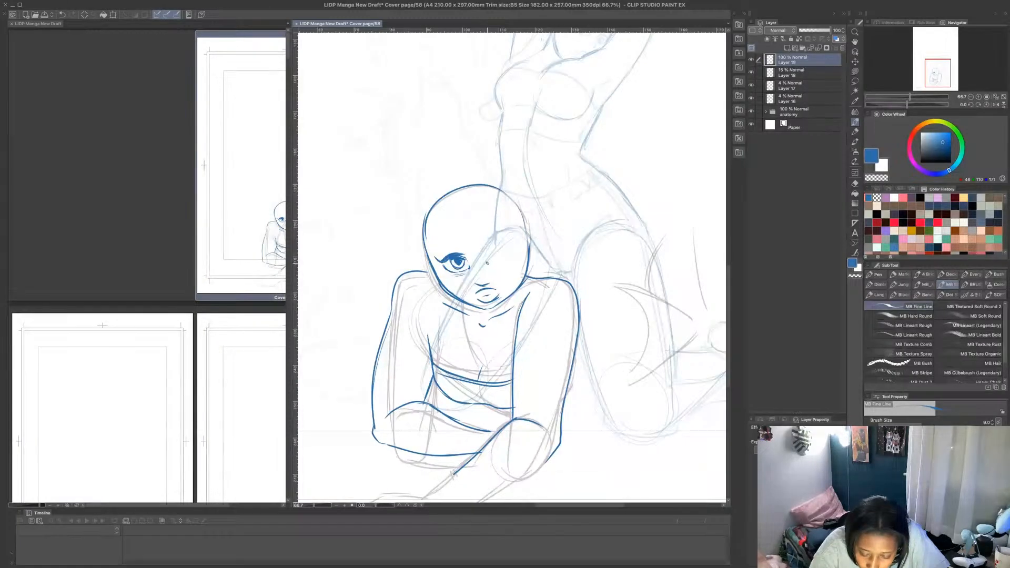
mouse_move(486, 254)
mouse_down()
mouse_move(512, 246)
mouse_move(513, 260)
mouse_move(500, 254)
mouse_up()
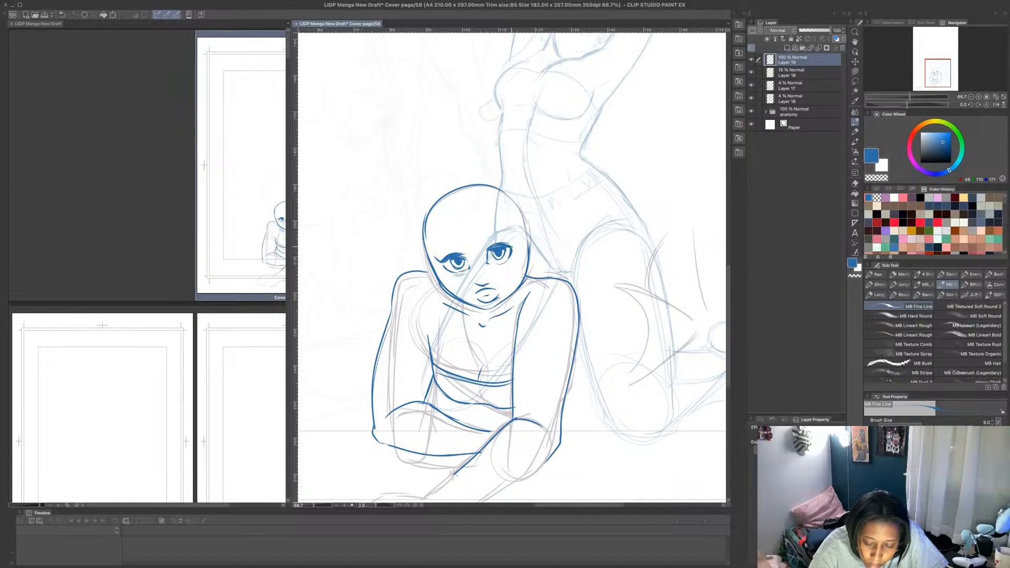
drag(511, 249, 520, 233)
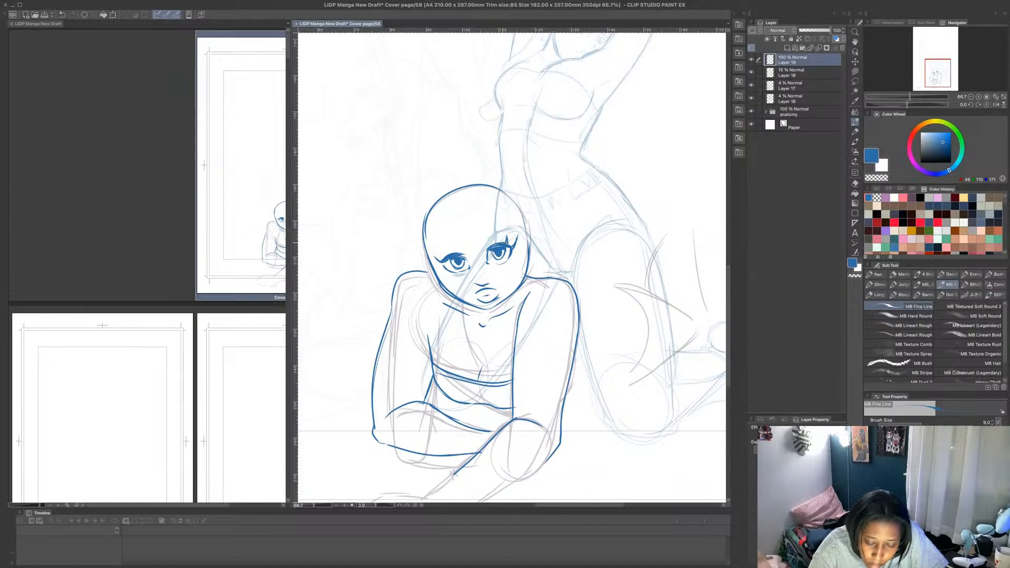
mouse_move(445, 262)
mouse_down()
mouse_move(438, 266)
mouse_move(494, 241)
mouse_move(468, 258)
mouse_move(480, 237)
mouse_move(525, 253)
mouse_move(505, 233)
mouse_up()
- Lasso the eye on the face's right side and transform it slightly outward, then clear the selection
click(855, 81)
key(ctrl+t)
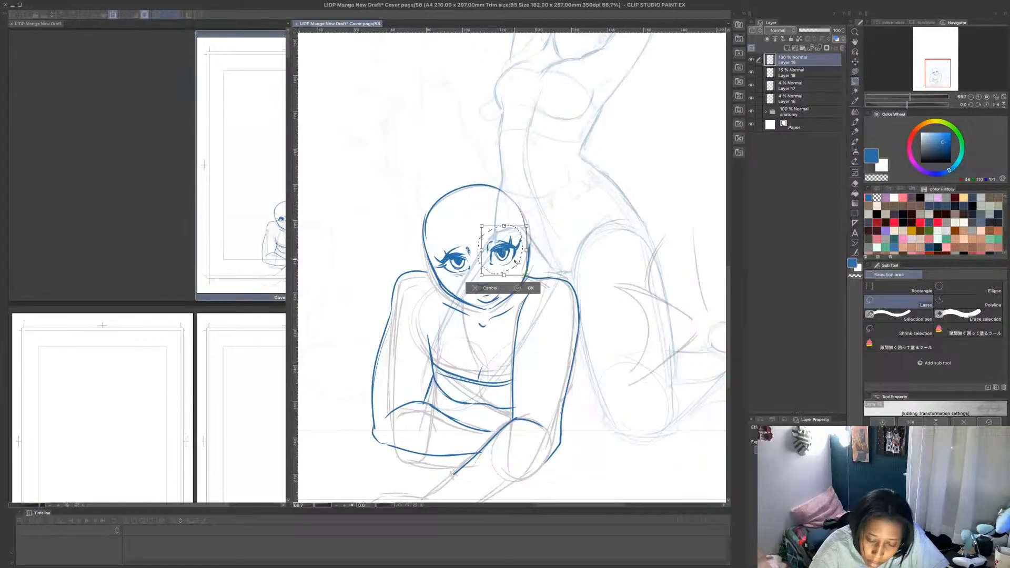
drag(516, 263, 517, 263)
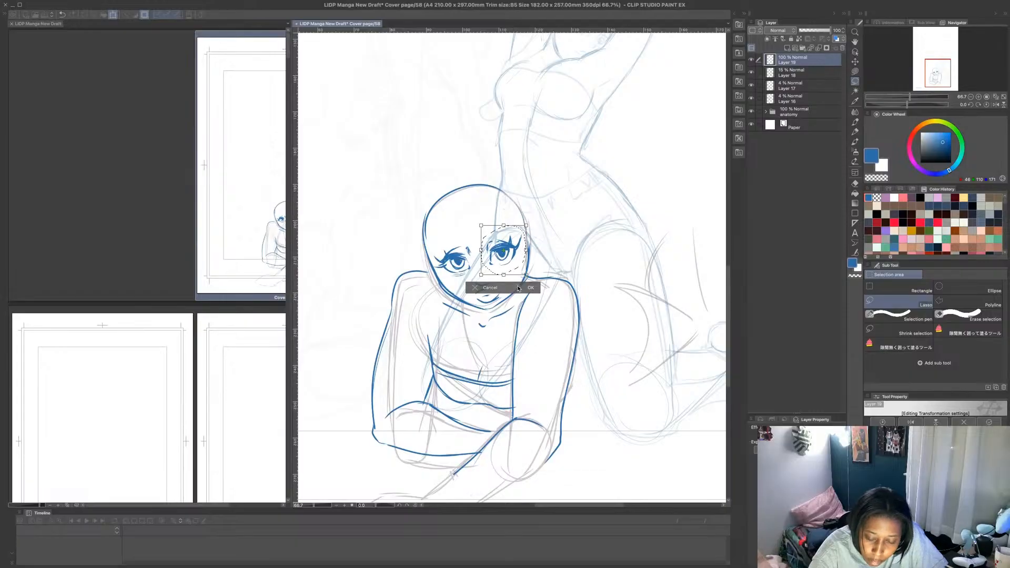
click(518, 288)
key(ctrl+d)
- Draw the hairline with short swept strands and a curl over the forehead, continuing down the left side of the face
key(p)
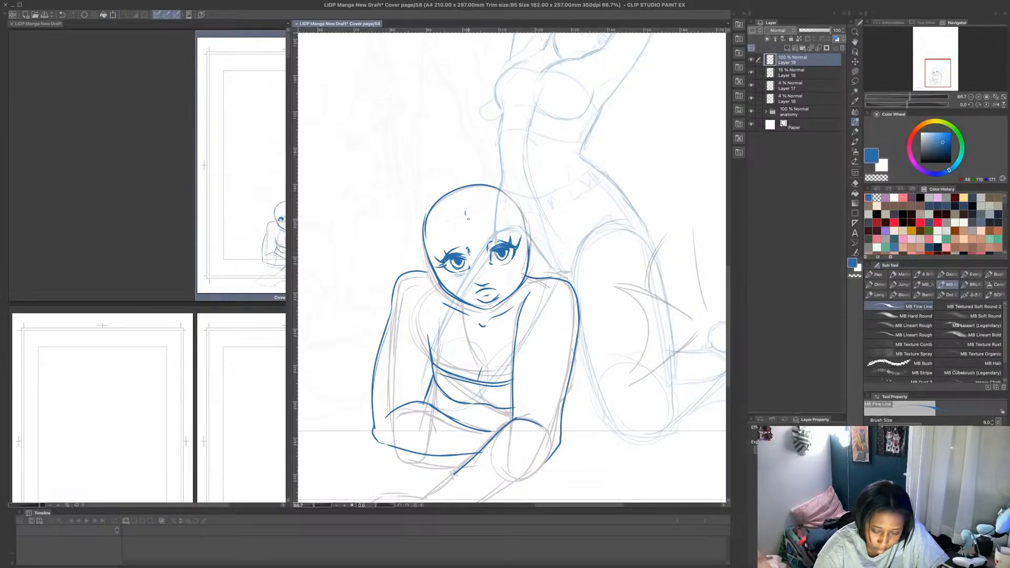
mouse_move(468, 218)
mouse_down()
mouse_move(475, 214)
mouse_move(457, 198)
mouse_move(473, 207)
mouse_move(479, 189)
mouse_move(494, 184)
mouse_up()
mouse_move(495, 208)
mouse_down()
mouse_move(500, 189)
mouse_move(520, 226)
mouse_up()
mouse_move(447, 214)
mouse_down()
mouse_move(440, 197)
mouse_move(441, 218)
mouse_move(427, 212)
mouse_move(428, 291)
mouse_move(429, 280)
mouse_up()
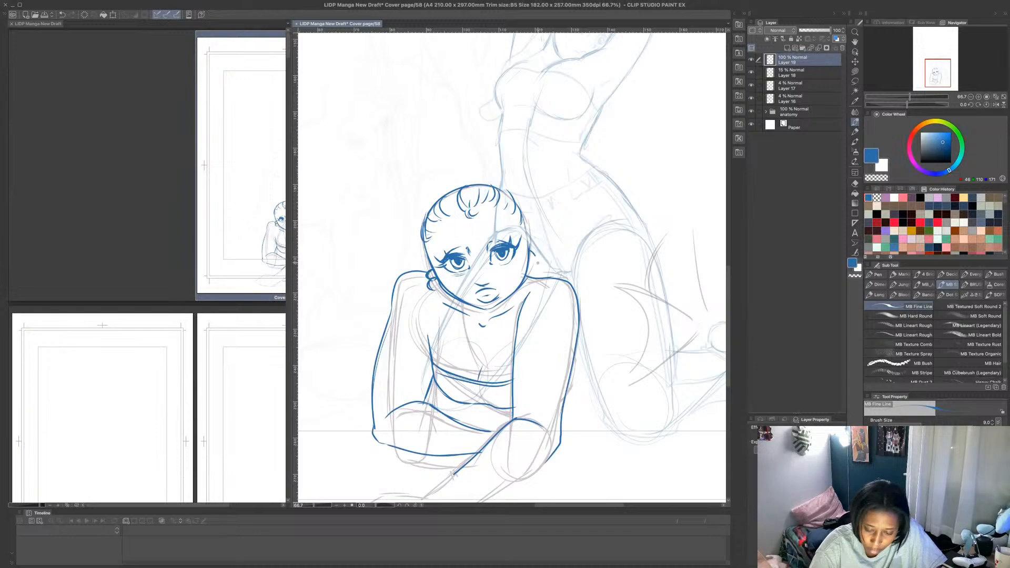
- Draw the ear and earring on the right side of the head and reinforce the hair edges beside both ears
mouse_move(533, 256)
mouse_down()
mouse_move(536, 280)
mouse_move(532, 253)
mouse_up()
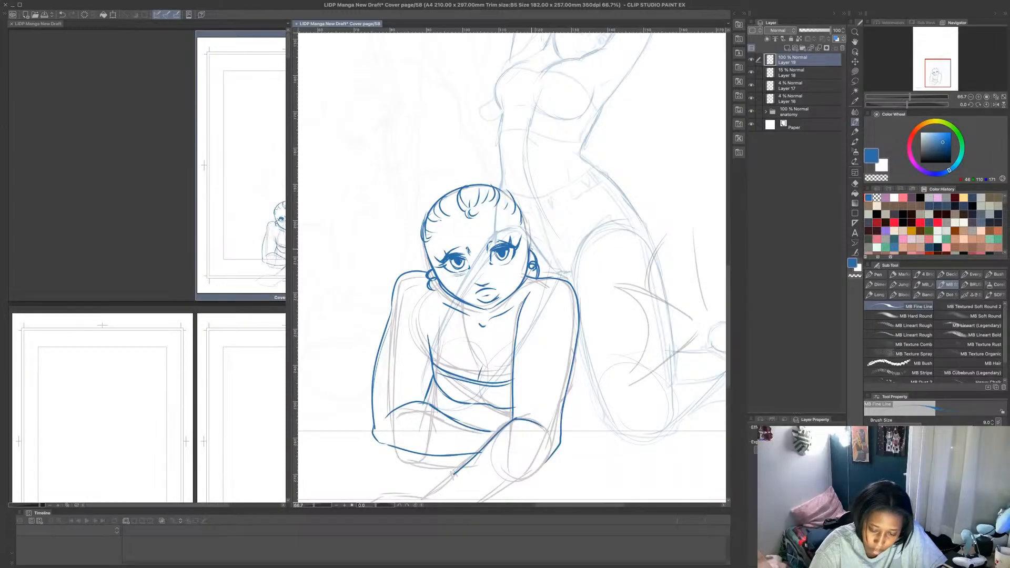
drag(425, 256, 431, 276)
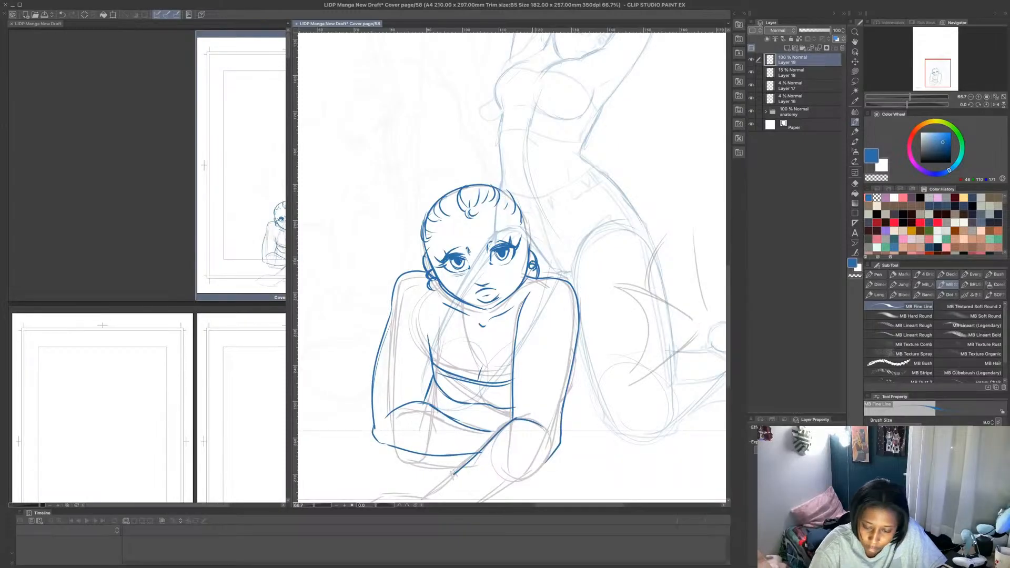
drag(528, 233, 536, 264)
- Draw a piled-up bun of looping hair puffs on top of the crouching figure's head
mouse_move(421, 217)
mouse_down()
mouse_move(447, 182)
mouse_move(429, 150)
mouse_move(475, 173)
mouse_up()
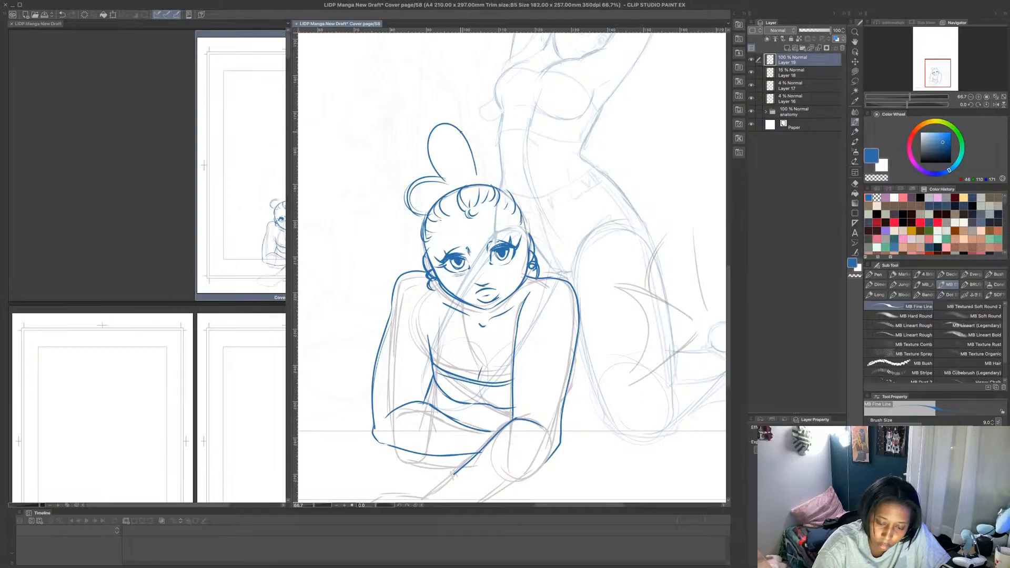
mouse_move(465, 135)
mouse_down()
mouse_move(434, 181)
mouse_move(496, 161)
mouse_move(516, 178)
mouse_move(512, 197)
mouse_up()
mouse_move(517, 187)
mouse_down()
mouse_move(510, 171)
mouse_move(496, 173)
mouse_up()
mouse_move(501, 169)
mouse_down()
mouse_move(492, 149)
mouse_move(472, 167)
mouse_move(501, 170)
mouse_up()
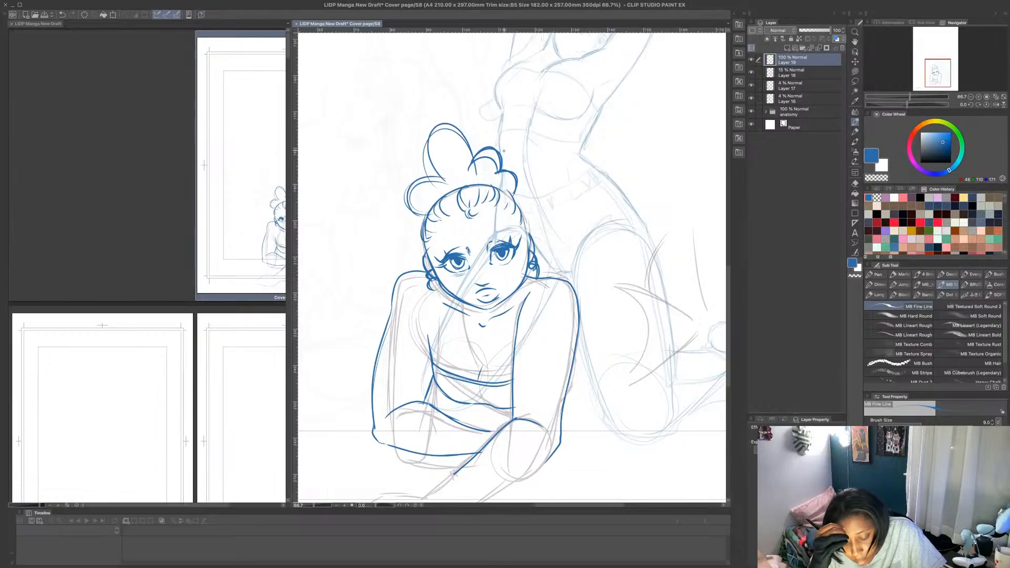
- Draw the body line behind the right-hand elbow and the crossed lower legs raised behind the crouching figure
drag(565, 401, 594, 387)
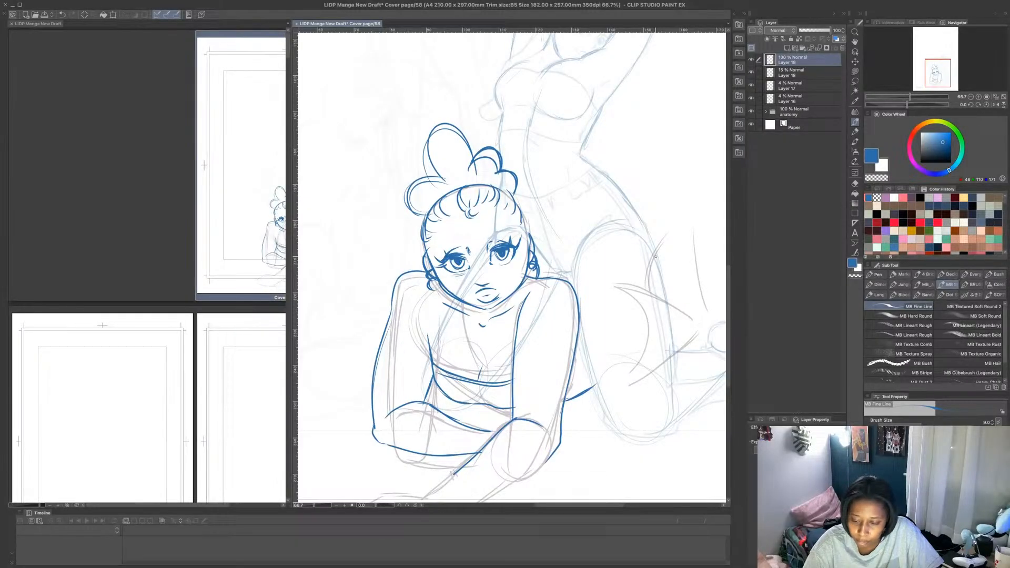
mouse_move(656, 254)
mouse_down()
mouse_move(669, 230)
mouse_move(707, 313)
mouse_move(696, 332)
mouse_move(687, 279)
mouse_move(707, 286)
mouse_up()
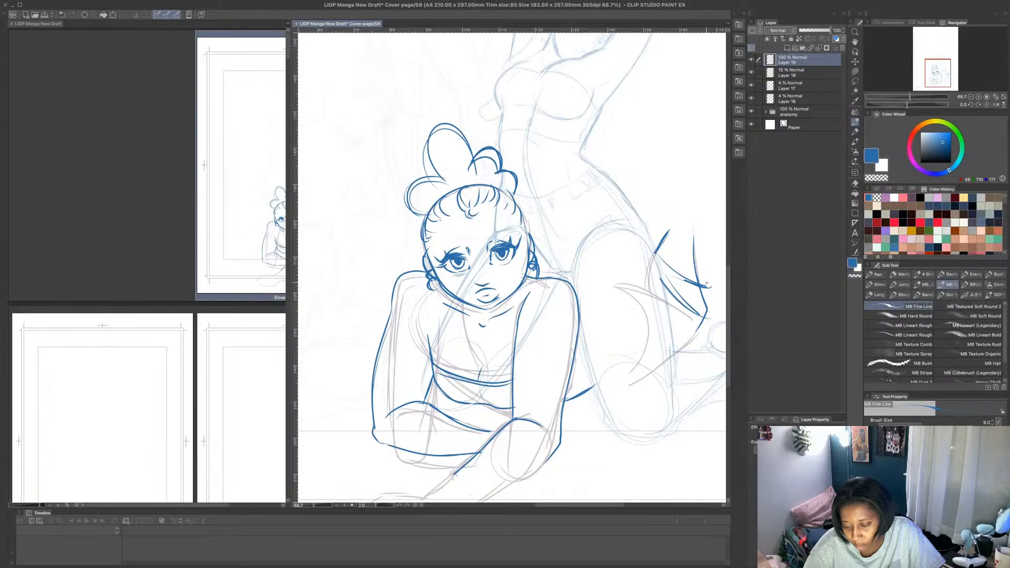
scroll(687, 267, down, 2)
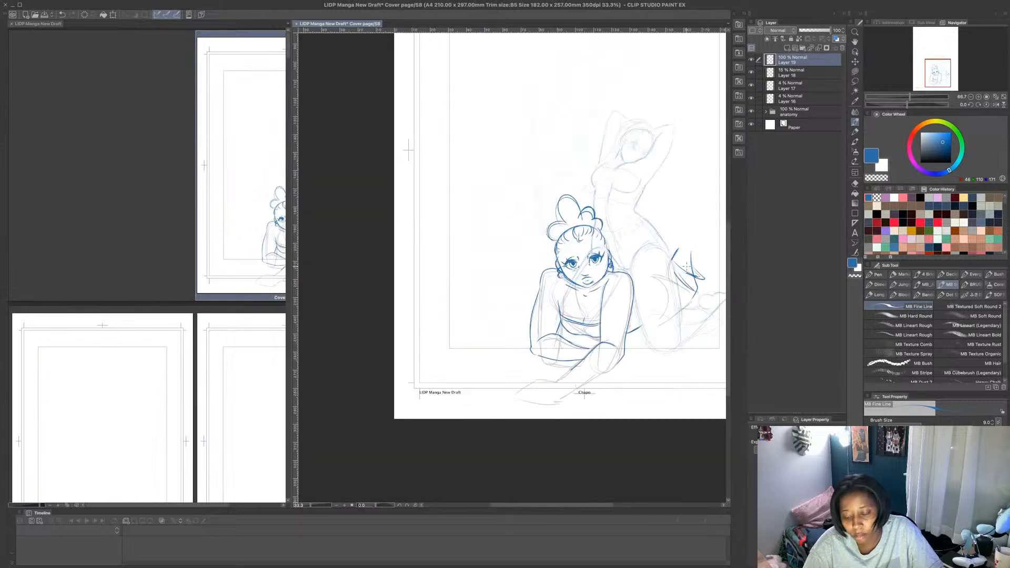
scroll(687, 267, down, 2)
scroll(704, 279, up, 4)
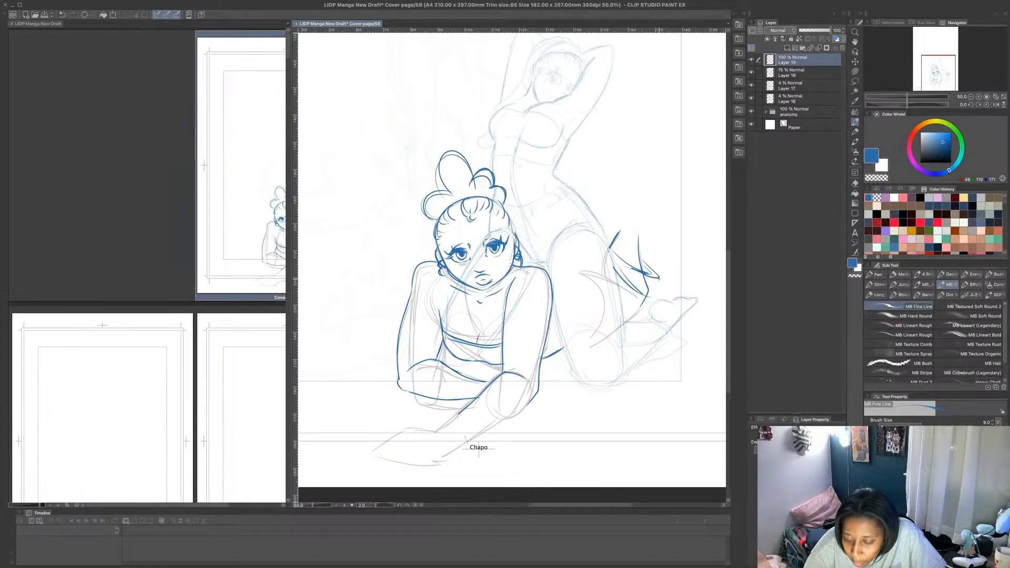
- Add the feet to the crossed lower legs and wrap crisscross straps around the raised ankle
mouse_move(647, 260)
mouse_down()
mouse_move(666, 283)
mouse_move(640, 255)
mouse_move(669, 294)
mouse_move(629, 321)
mouse_move(648, 309)
mouse_up()
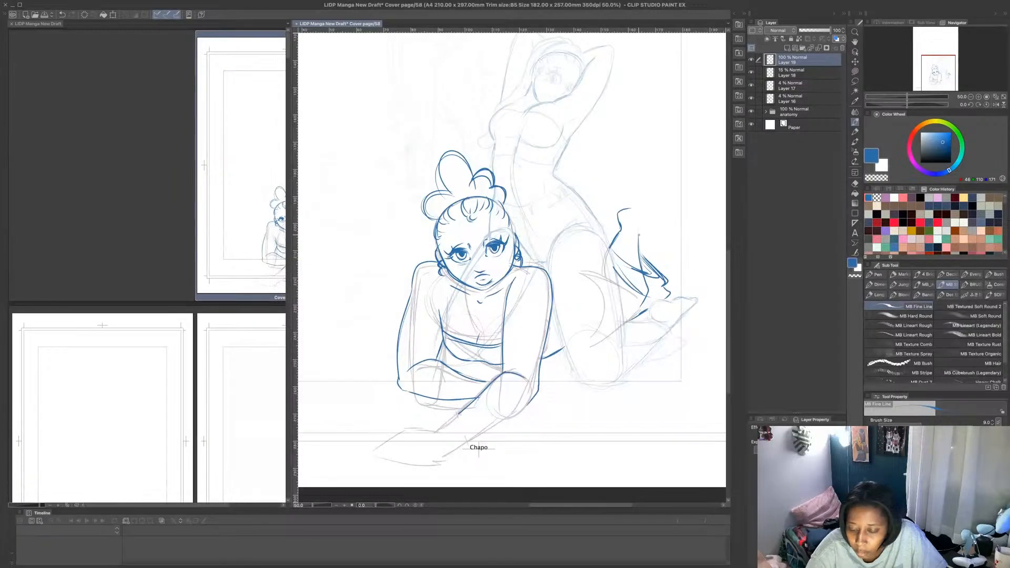
mouse_move(641, 234)
mouse_down()
mouse_move(656, 212)
mouse_move(649, 200)
mouse_move(662, 201)
mouse_up()
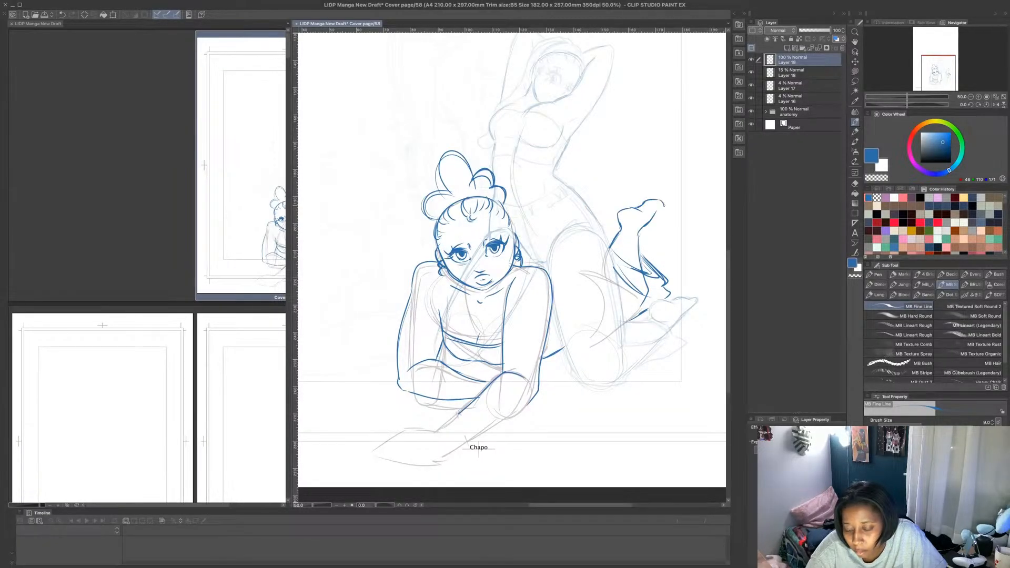
mouse_move(615, 244)
mouse_down()
mouse_move(640, 241)
mouse_move(639, 230)
mouse_move(627, 245)
mouse_move(642, 239)
mouse_move(633, 238)
mouse_up()
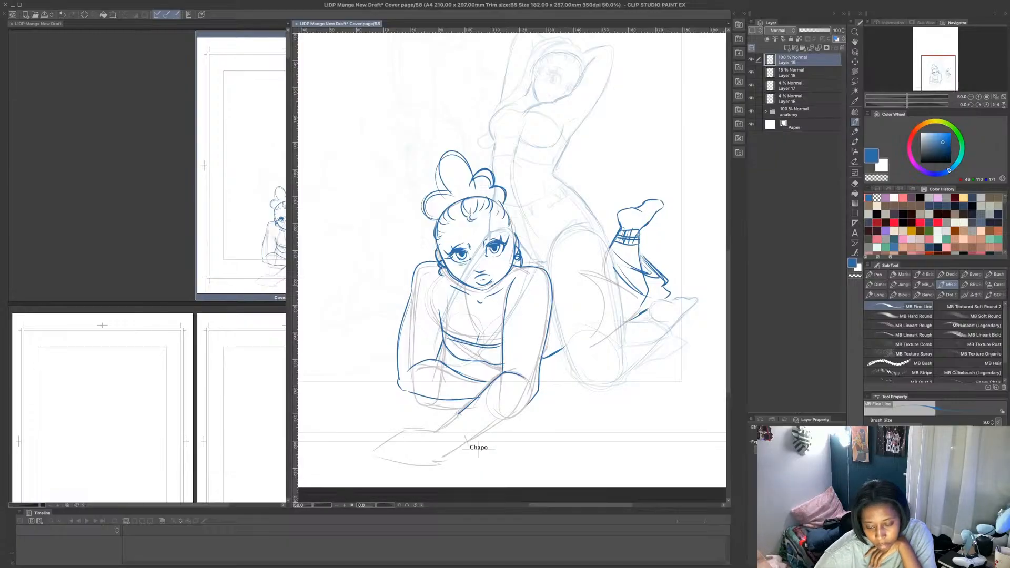
- Draw hoop earrings on both ears of the crouching figure and one on the kneeling figure with raised arms
mouse_move(434, 270)
mouse_down()
mouse_move(452, 277)
mouse_move(442, 282)
mouse_up()
mouse_move(522, 255)
mouse_down()
mouse_move(530, 280)
mouse_move(511, 274)
mouse_move(526, 278)
mouse_up()
mouse_move(540, 72)
mouse_down()
mouse_move(526, 87)
mouse_move(537, 91)
mouse_up()
scroll(693, 85, down, 5)
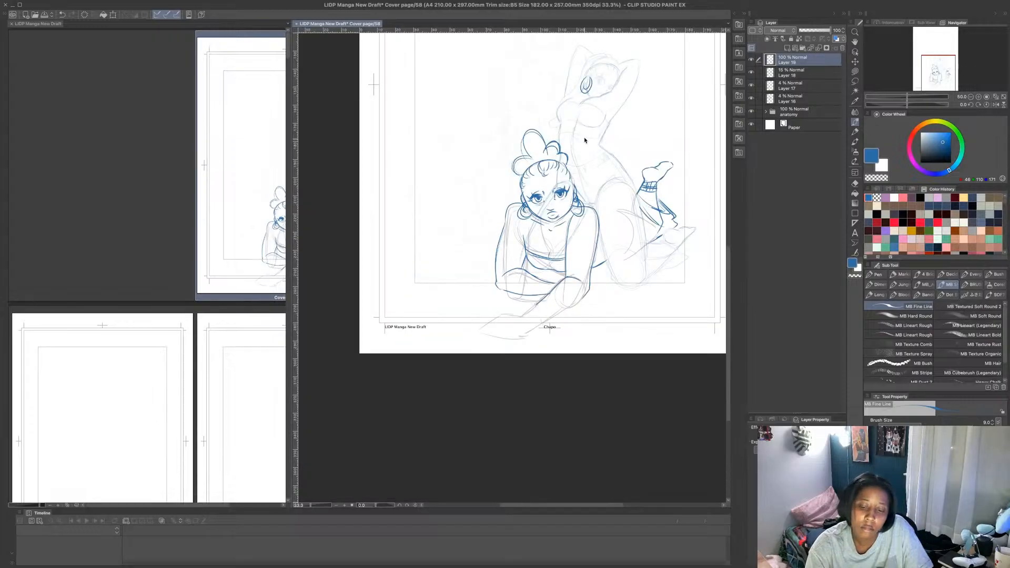
scroll(584, 46, up, 4)
scroll(635, 53, down, 1)
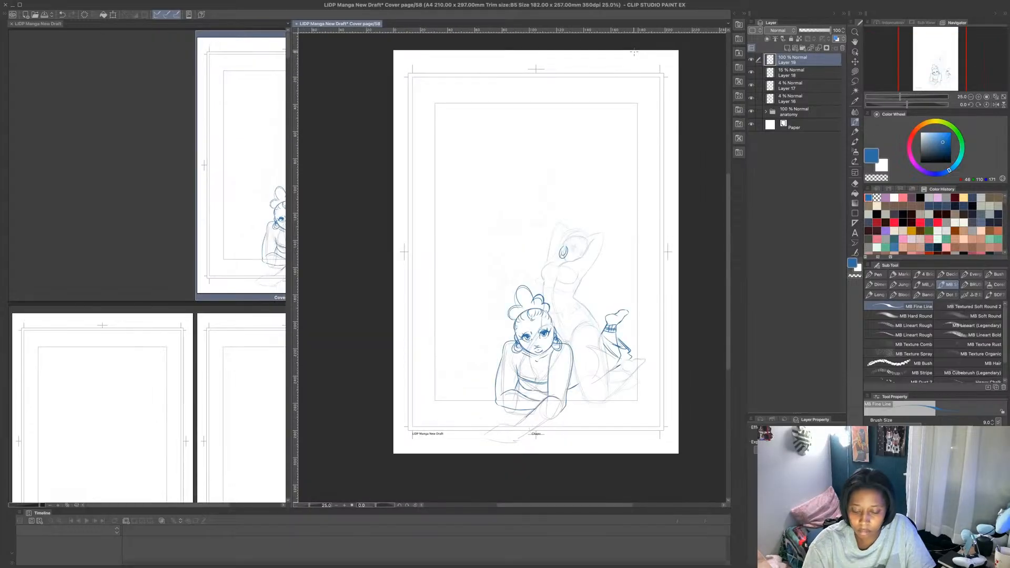
scroll(635, 52, up, 1)
- Hide the anatomy folder and set Layers 18, 17 and 16 to 100% opacity
click(752, 111)
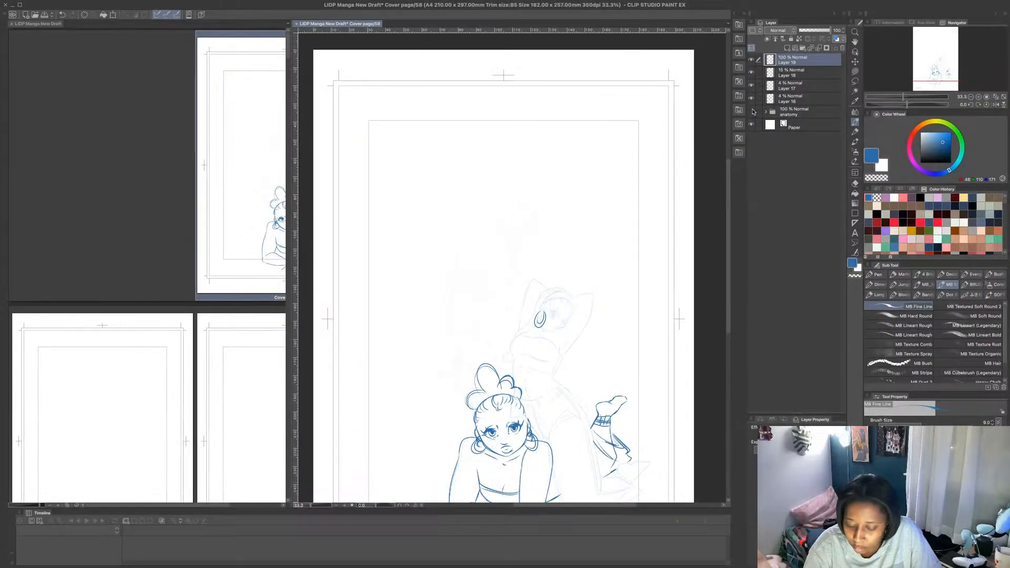
click(801, 74)
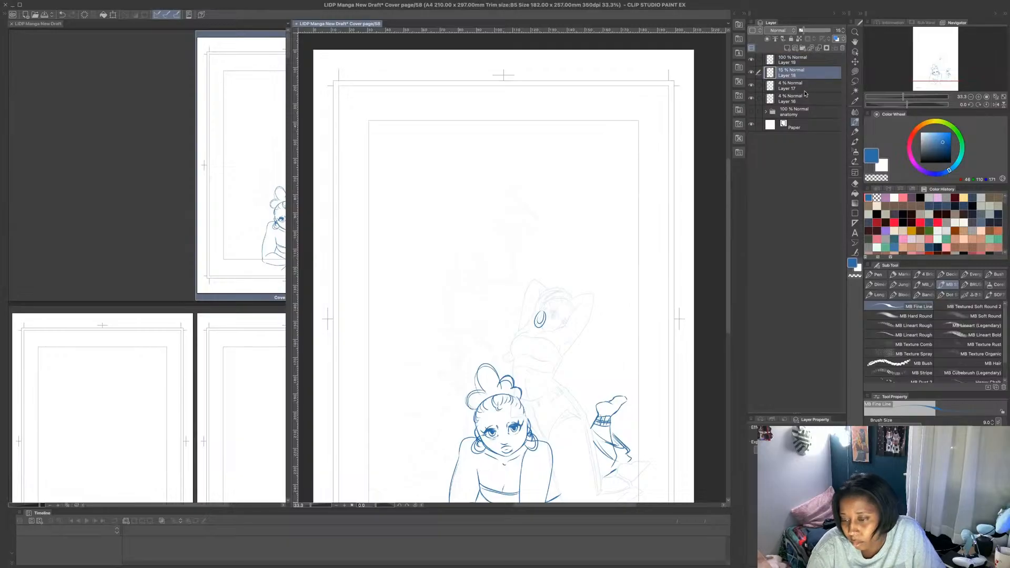
drag(806, 31, 846, 32)
click(799, 85)
click(798, 98)
scroll(618, 140, down, 1)
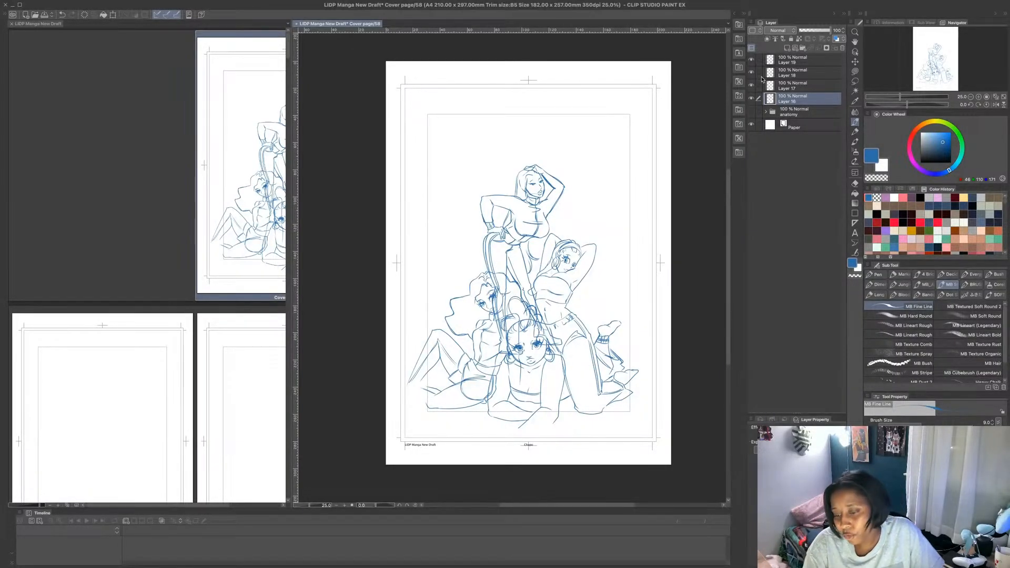
- Create a layer folder above the sketches, move Layers 16 to 19 into it and collapse it
click(803, 48)
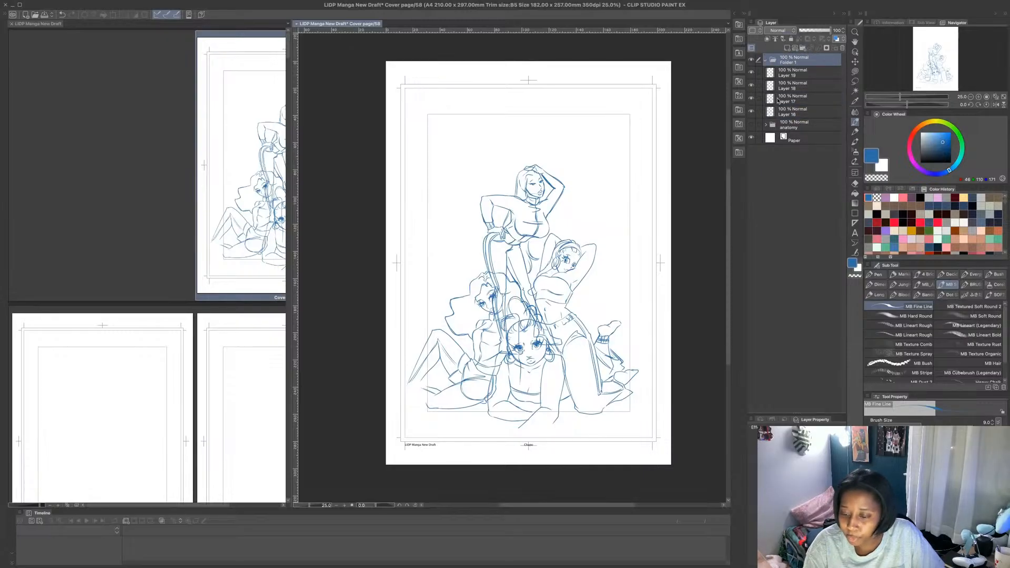
click(787, 111)
shift+click(798, 74)
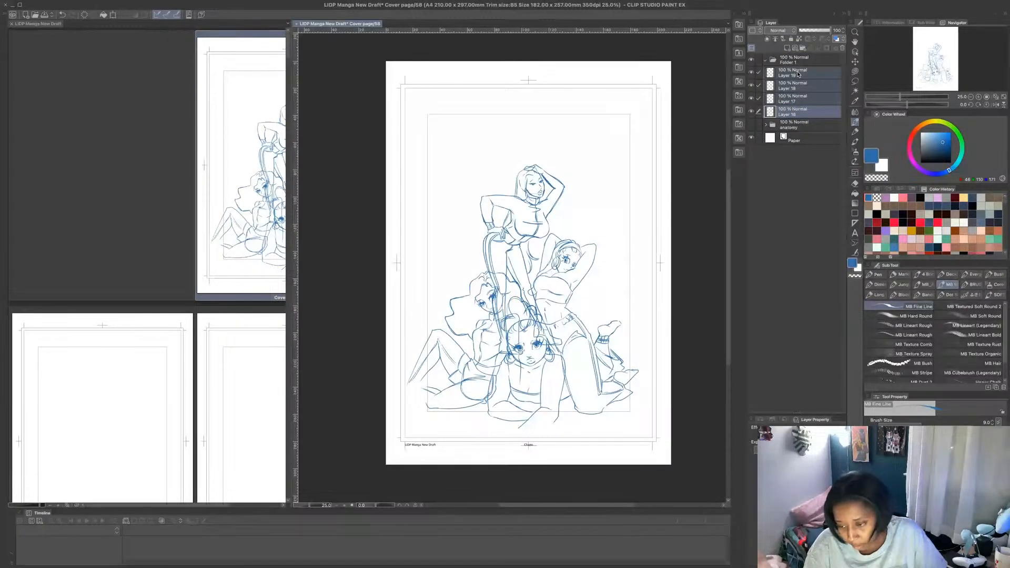
drag(798, 75, 799, 63)
click(770, 62)
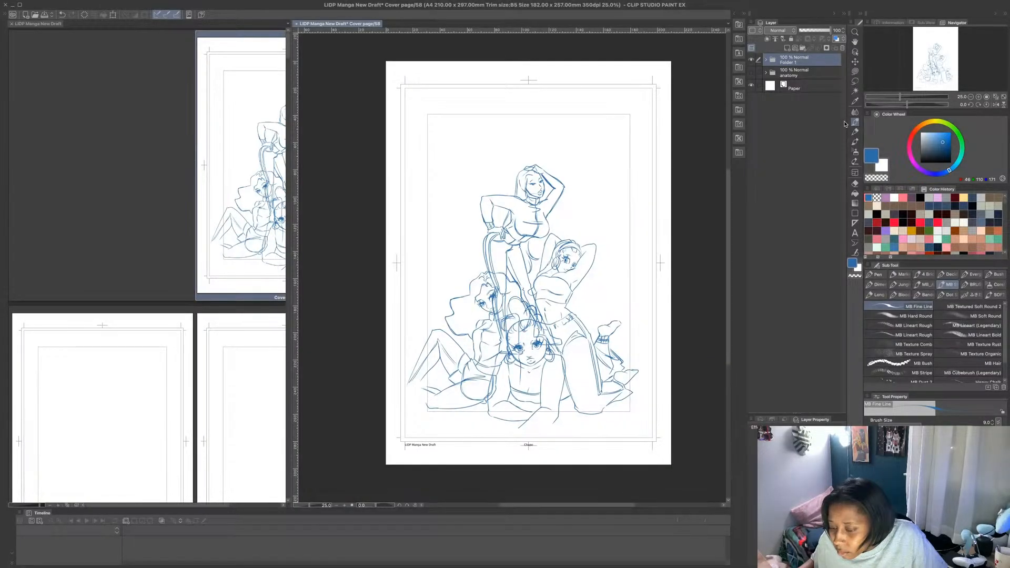
- Duplicate the sketch folder, hide the original and expand the copy
key(super+v)
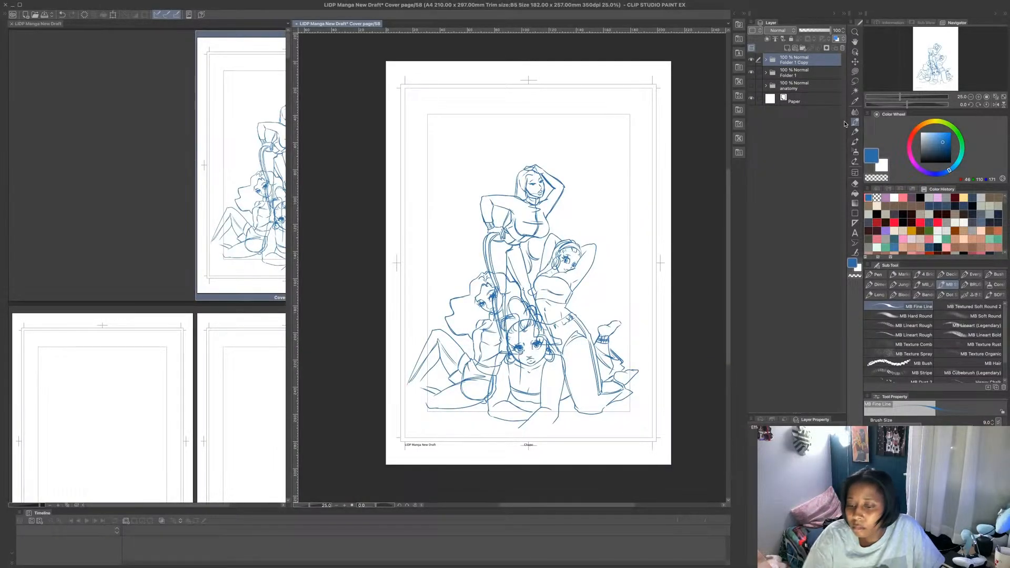
click(752, 73)
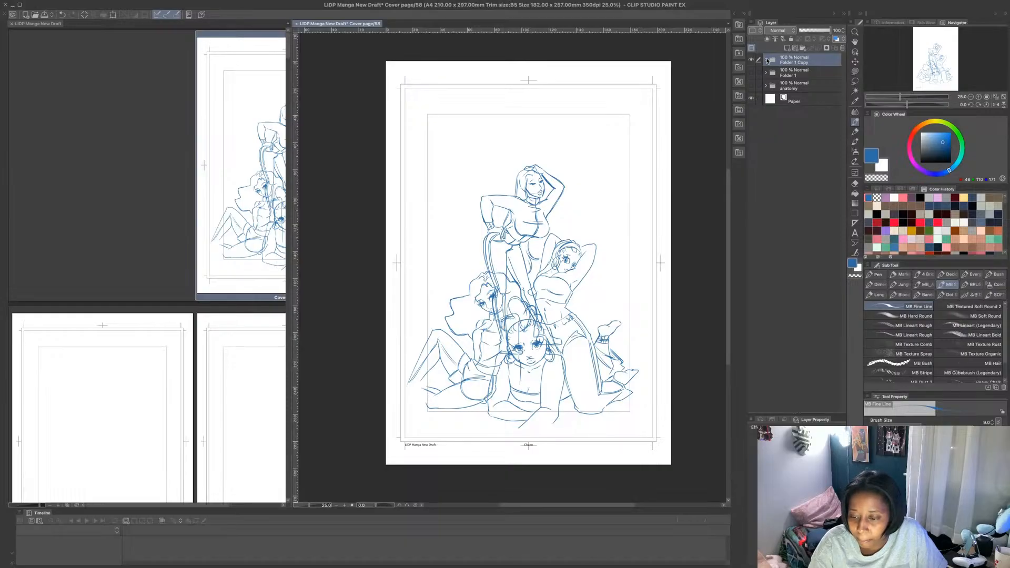
click(766, 59)
- Fade Layer 16 Copy to 30% opacity and use Lasso fill to erase the standing figure's lines overlapping the figures in front
click(786, 113)
click(751, 112)
click(751, 112)
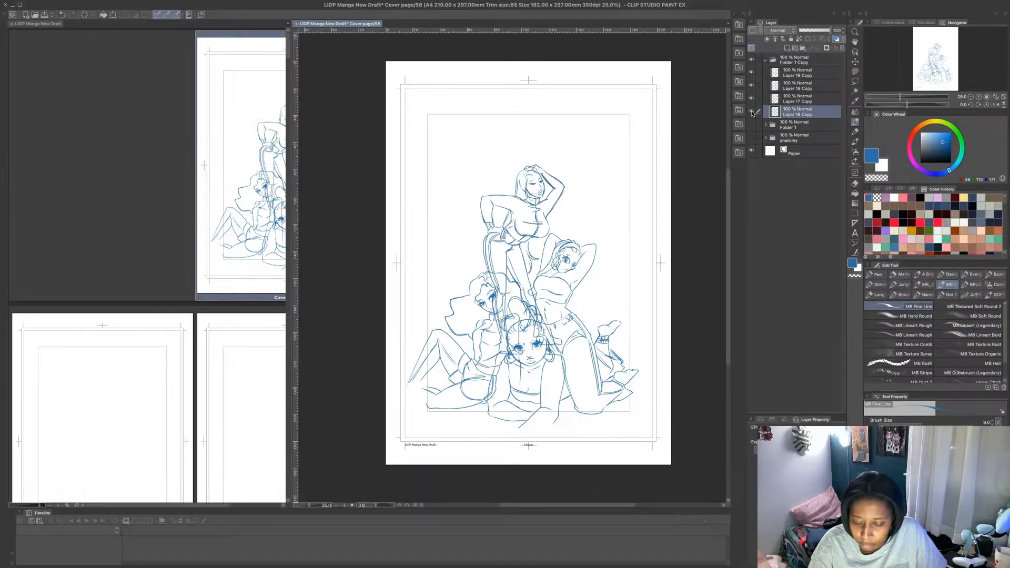
drag(828, 32, 808, 32)
scroll(535, 275, down, 2)
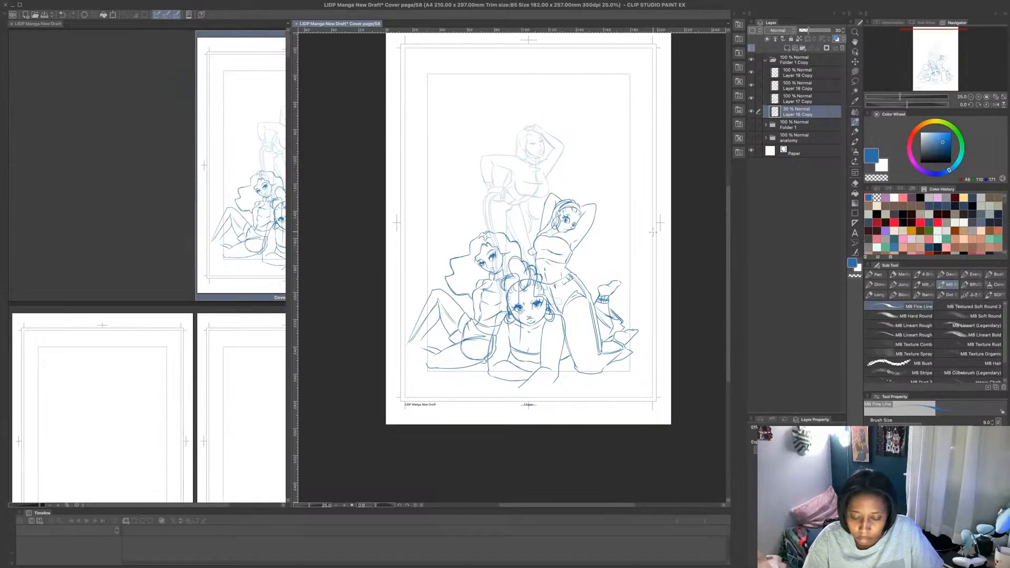
scroll(534, 275, up, 3)
click(856, 72)
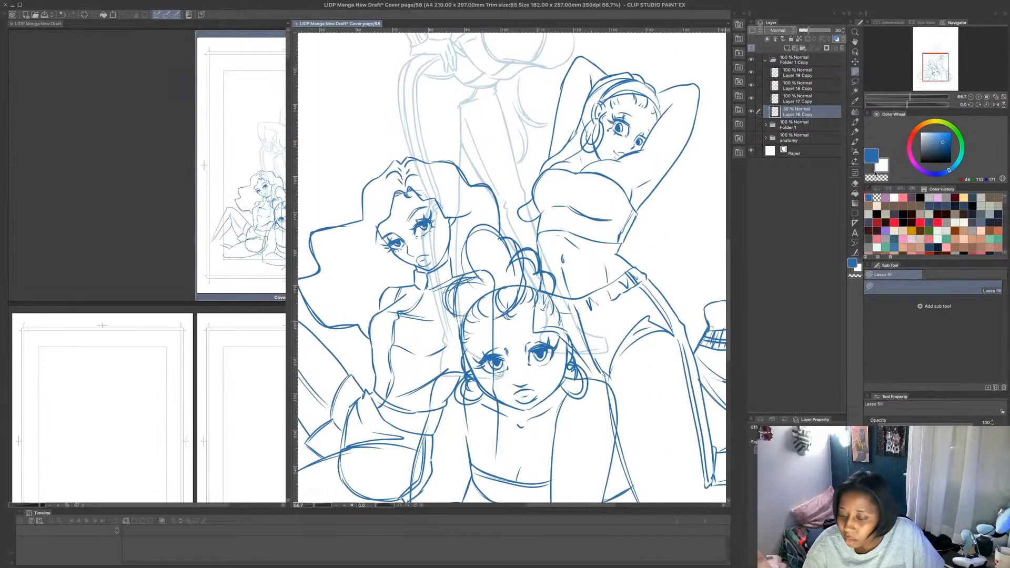
mouse_move(451, 157)
mouse_down()
mouse_move(493, 187)
mouse_move(501, 226)
mouse_move(523, 259)
mouse_move(545, 231)
mouse_move(629, 311)
mouse_move(447, 435)
mouse_move(430, 153)
mouse_up()
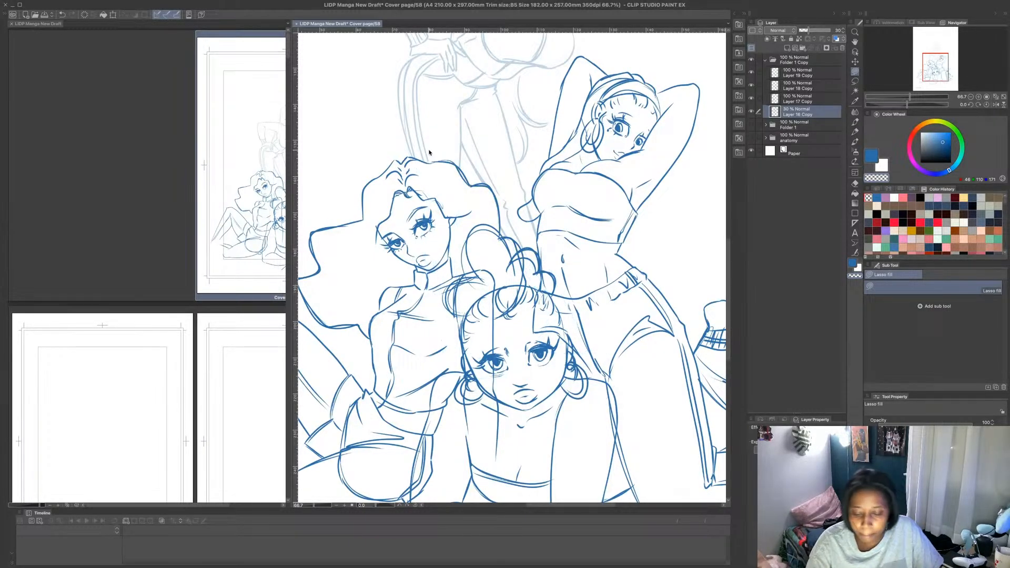
scroll(430, 153, down, 1)
- Fade Layer 17 Copy to 50% opacity and erase the seated figure's lines overlapping the crouching figure's hair, face and body
click(805, 99)
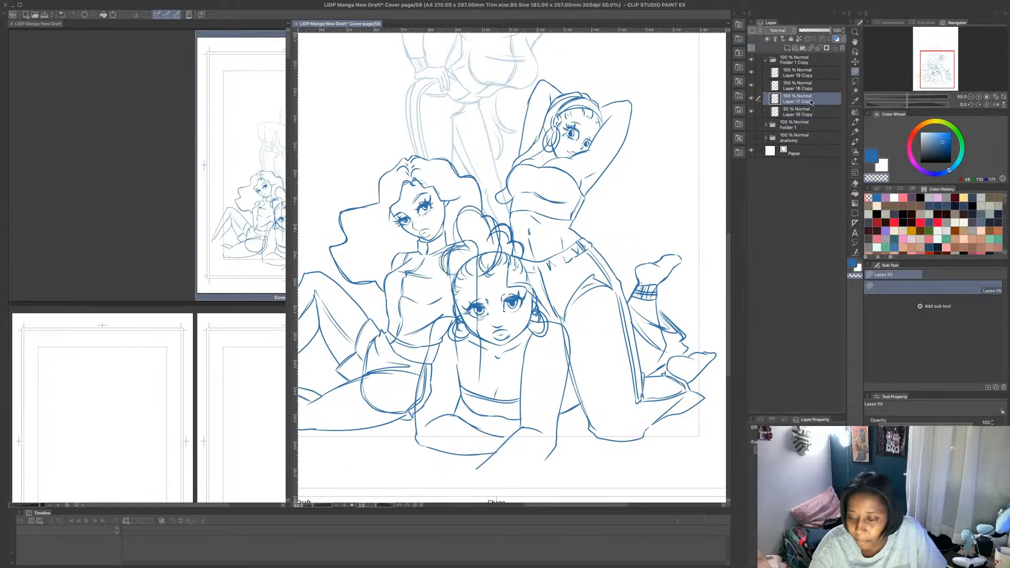
click(752, 99)
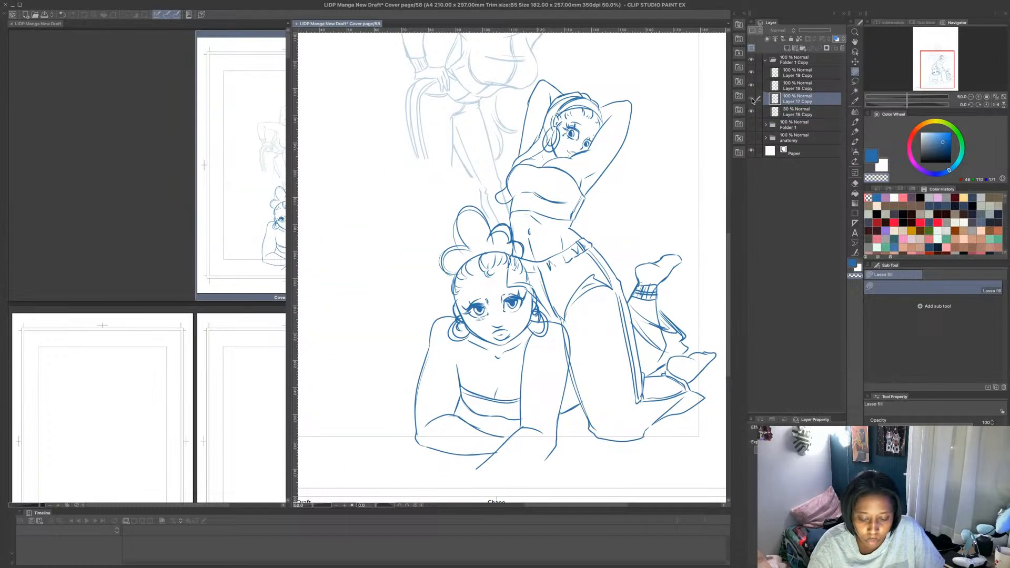
click(752, 99)
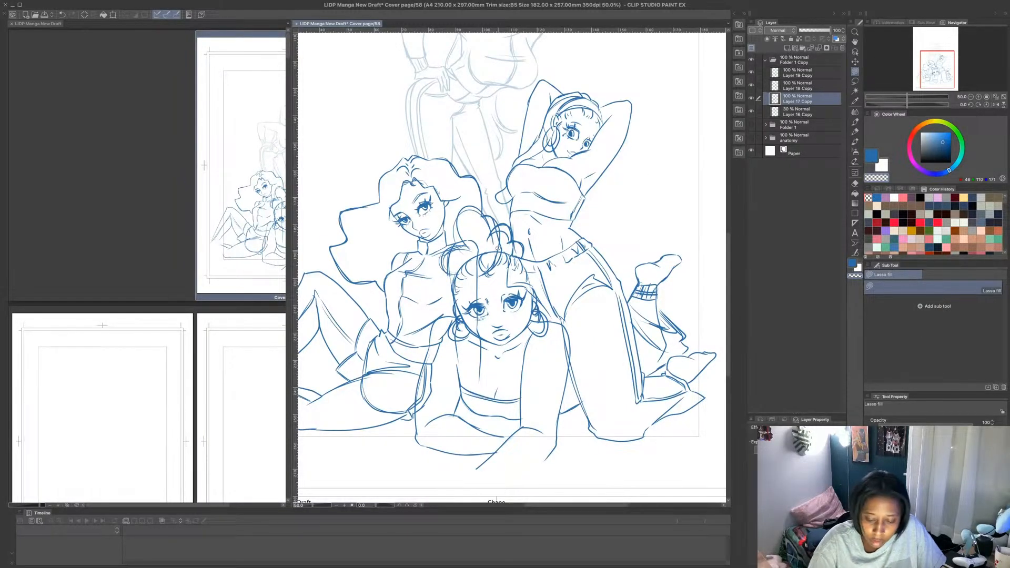
drag(831, 31, 815, 36)
mouse_move(480, 244)
mouse_down()
mouse_move(467, 235)
mouse_move(470, 246)
mouse_move(447, 263)
mouse_move(451, 272)
mouse_up()
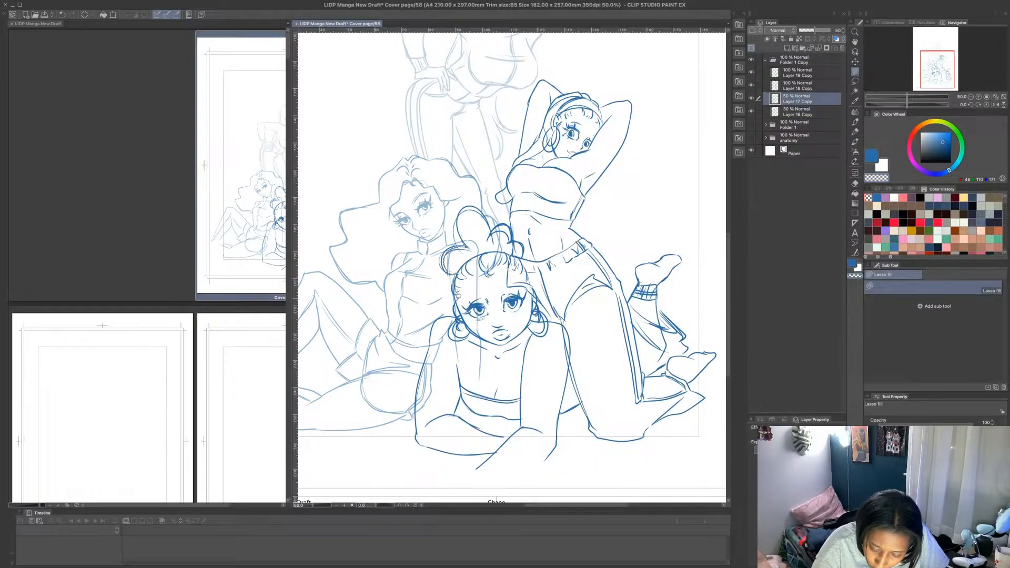
mouse_move(452, 315)
mouse_down()
mouse_move(420, 380)
mouse_move(421, 421)
mouse_move(456, 426)
mouse_move(513, 407)
mouse_move(538, 376)
mouse_move(504, 224)
mouse_move(475, 207)
mouse_move(468, 233)
mouse_up()
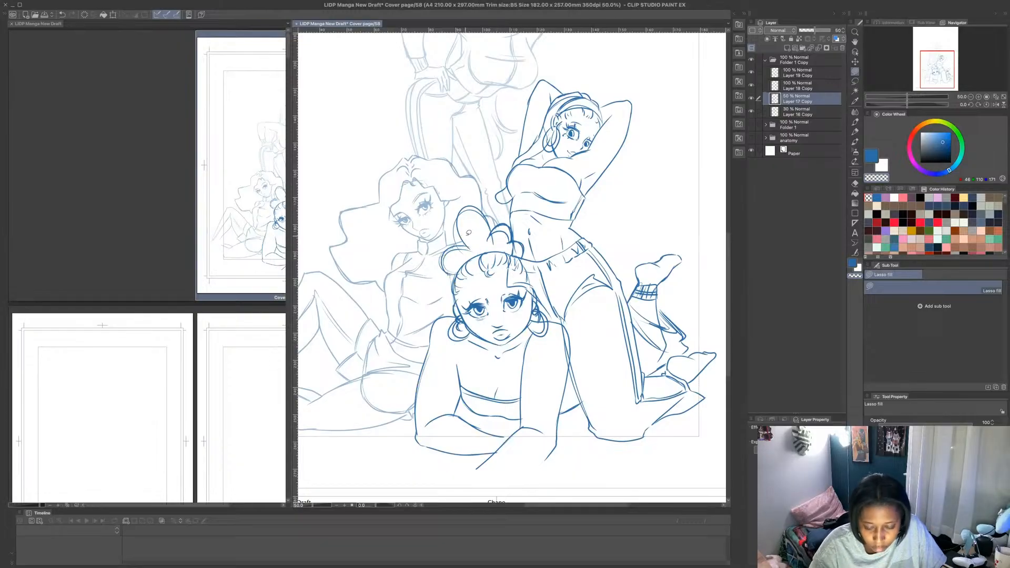
- Lower the opacity of Layer 18 Copy and erase the kneeling figure's lines overlapping the crouching figure
click(800, 111)
click(752, 111)
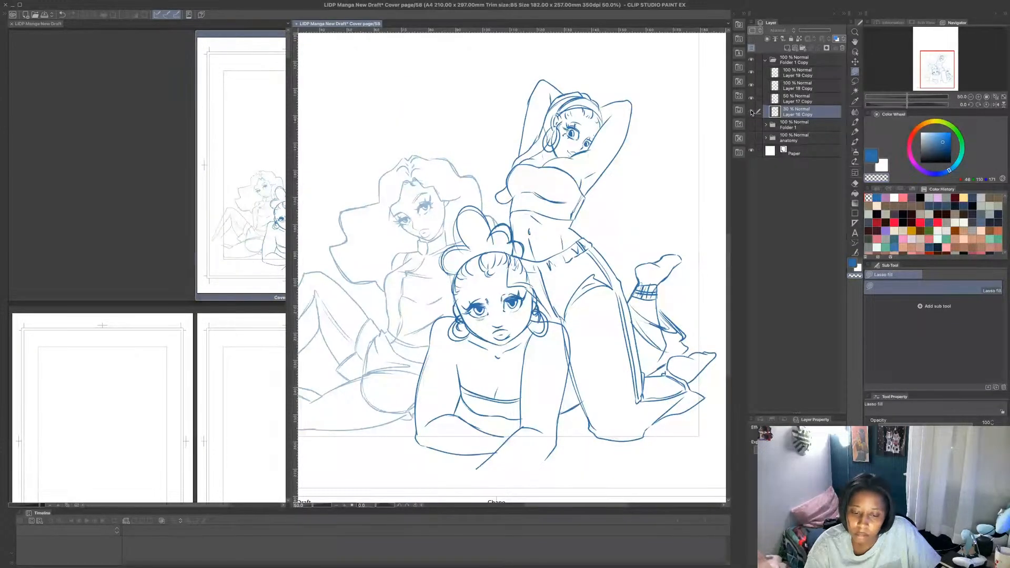
click(752, 112)
click(801, 87)
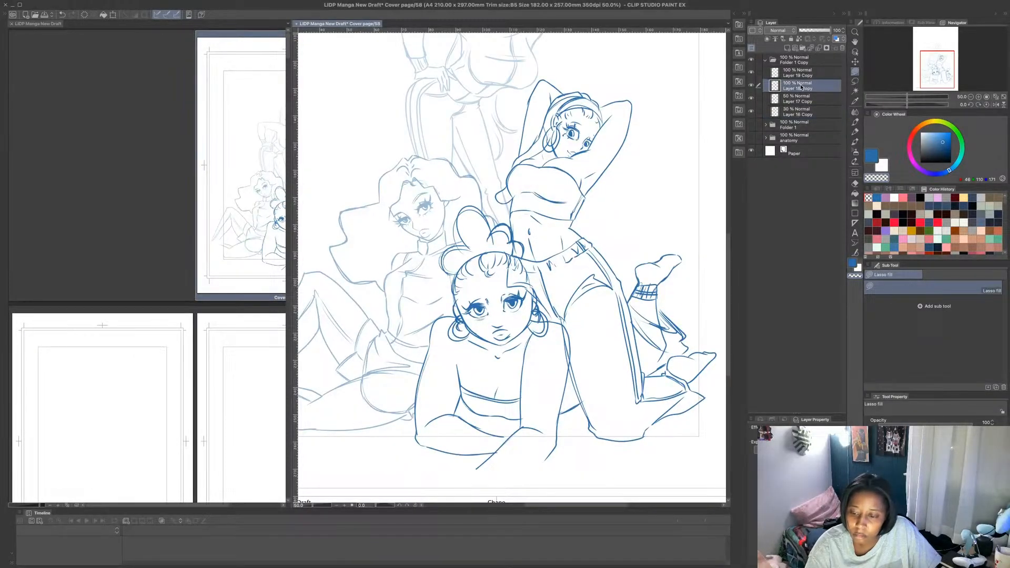
click(752, 85)
click(751, 86)
drag(831, 30, 817, 30)
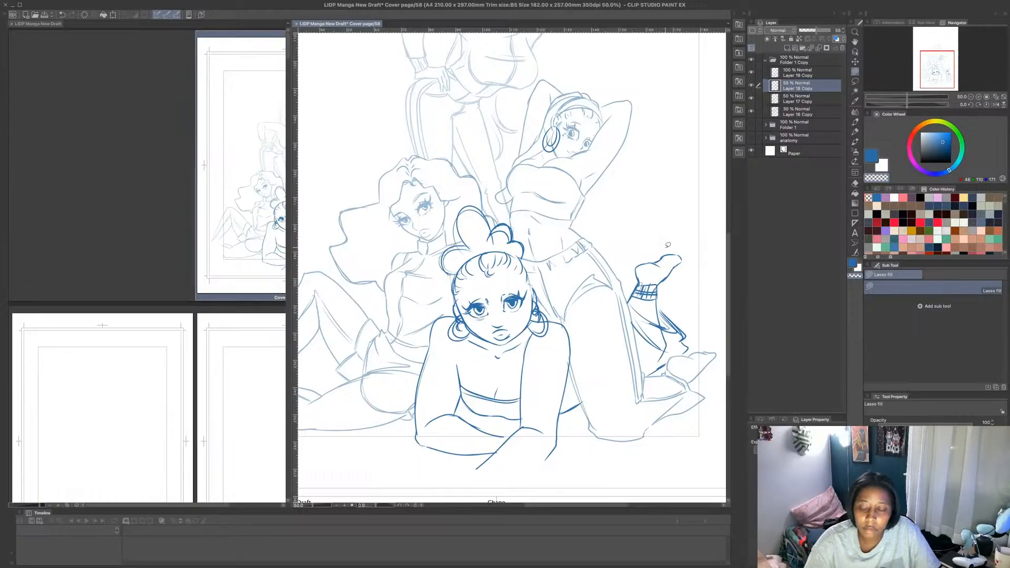
- Restore all four layers in Folder 1 Copy to 100% opacity together and collapse the folder
click(758, 111)
click(758, 98)
click(759, 73)
drag(822, 33, 842, 30)
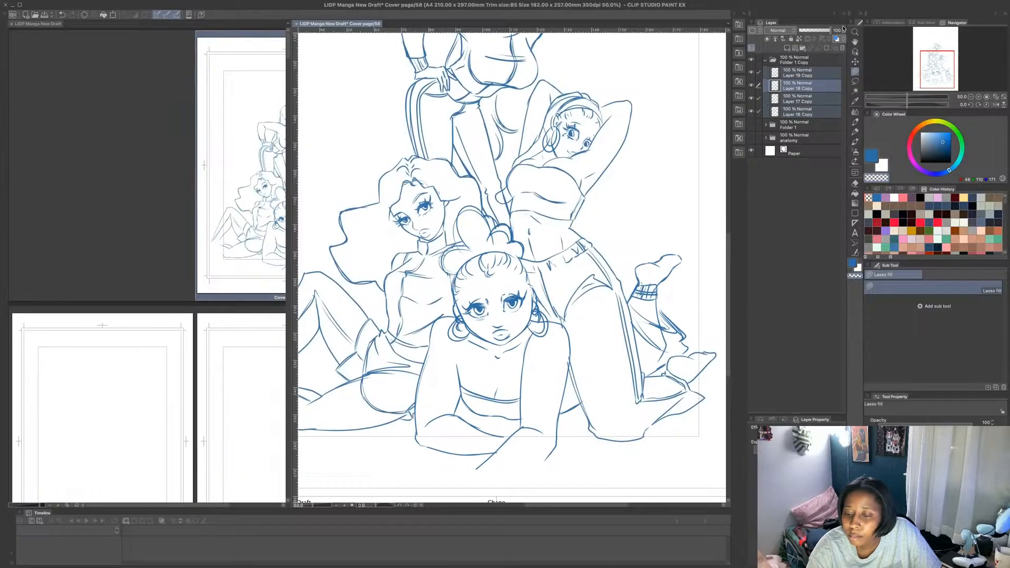
scroll(591, 108, down, 2)
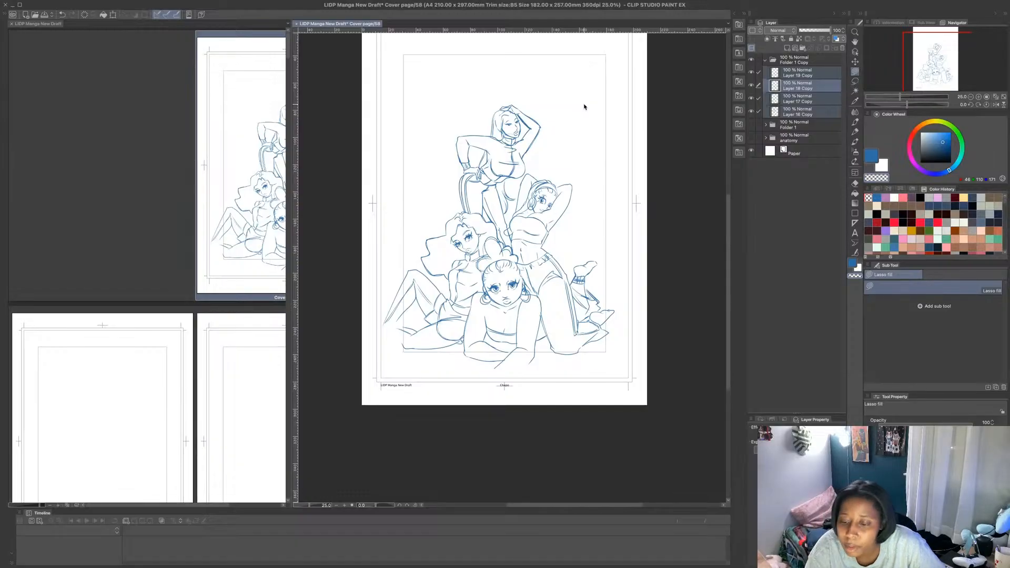
click(765, 60)
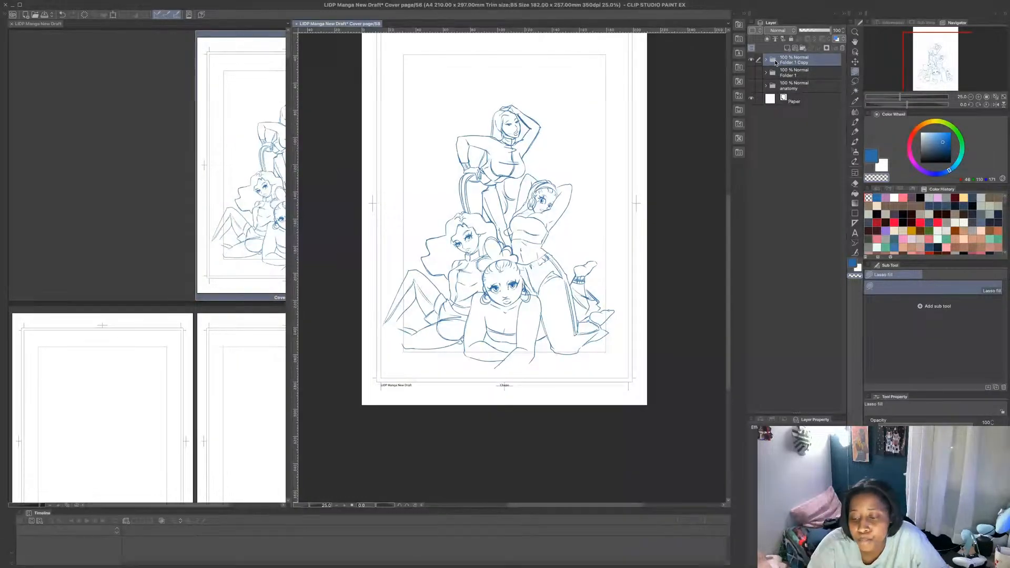
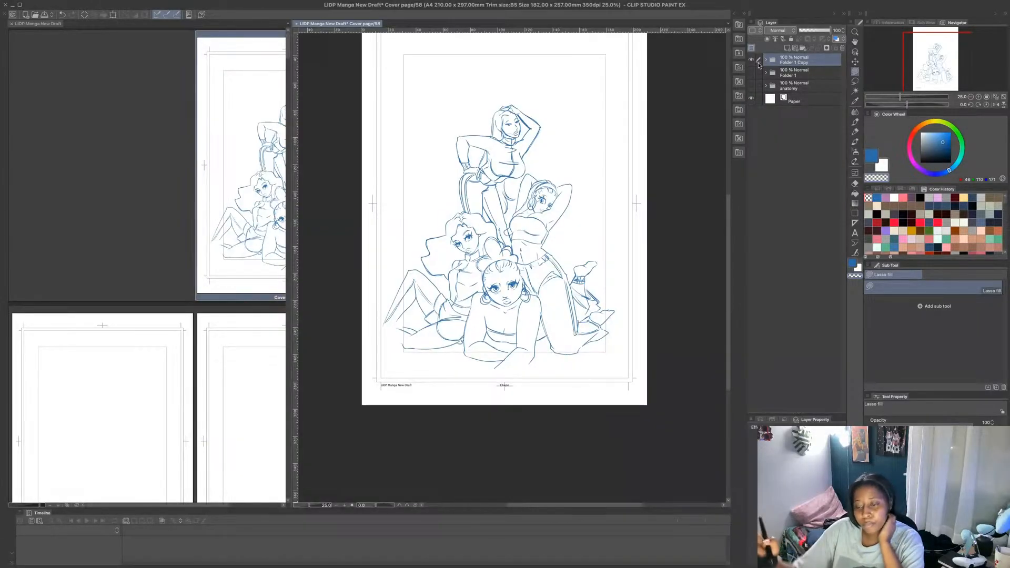
- Fade Folder 1 Copy to 18% opacity, pick the pink colour and add a new layer above the folder
drag(831, 31, 804, 30)
click(903, 198)
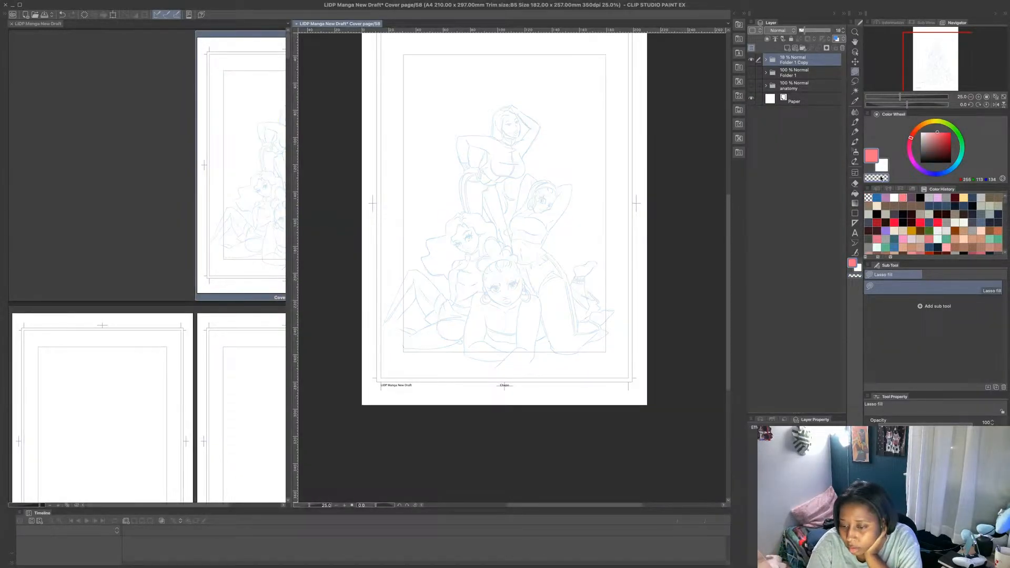
click(788, 49)
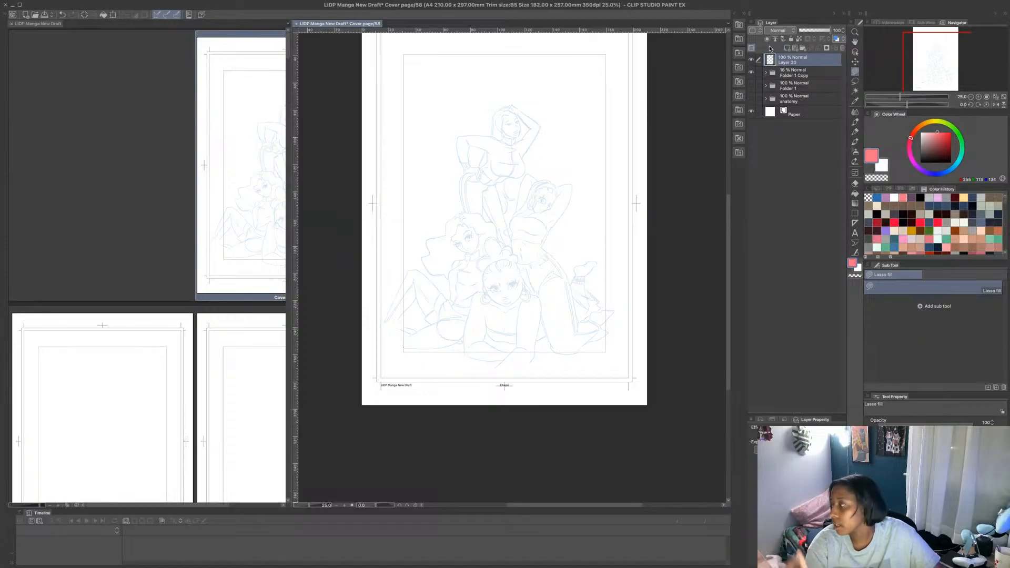
- With the MB Fine Line brush at size 4, trace the standing figure's raised hand and both sides of the forearm in pink
scroll(510, 104, up, 10)
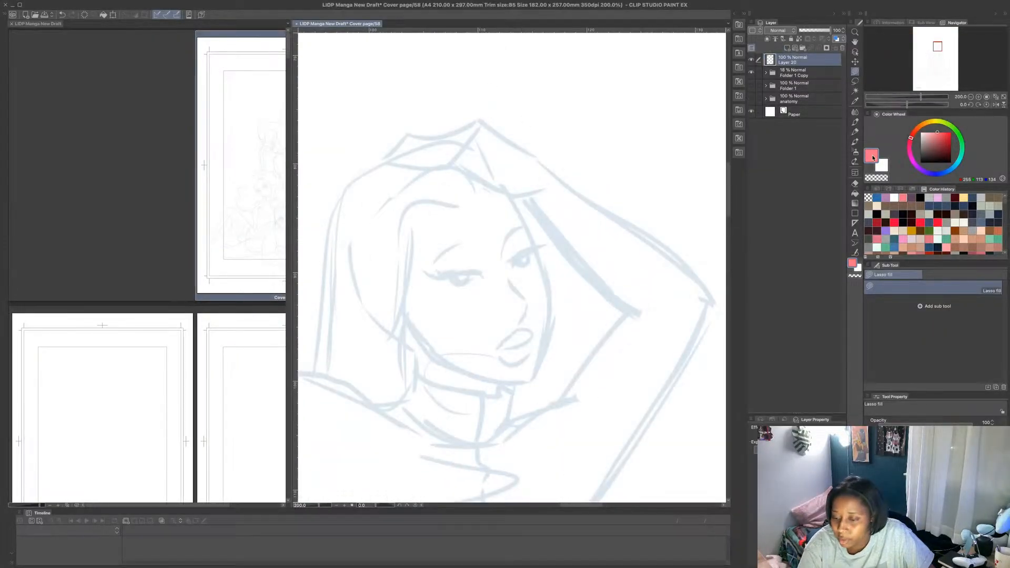
click(855, 121)
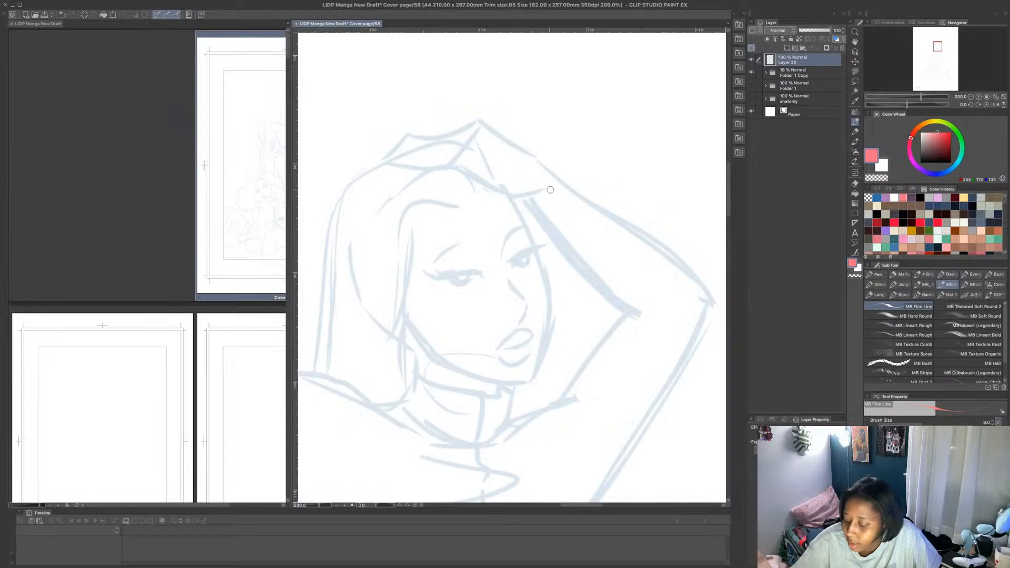
key(bracketleft)
key(bracketleft)
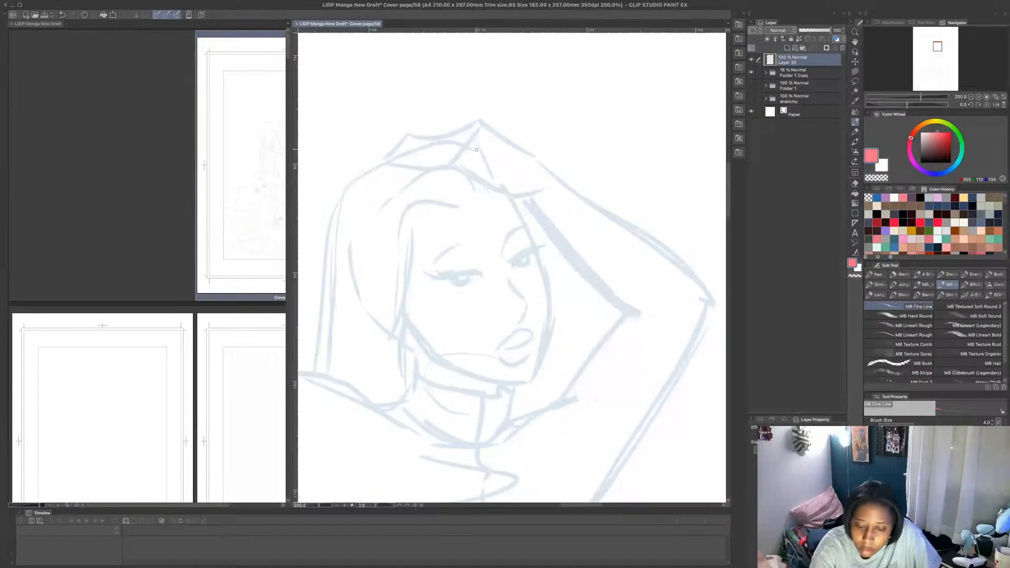
drag(454, 153, 521, 137)
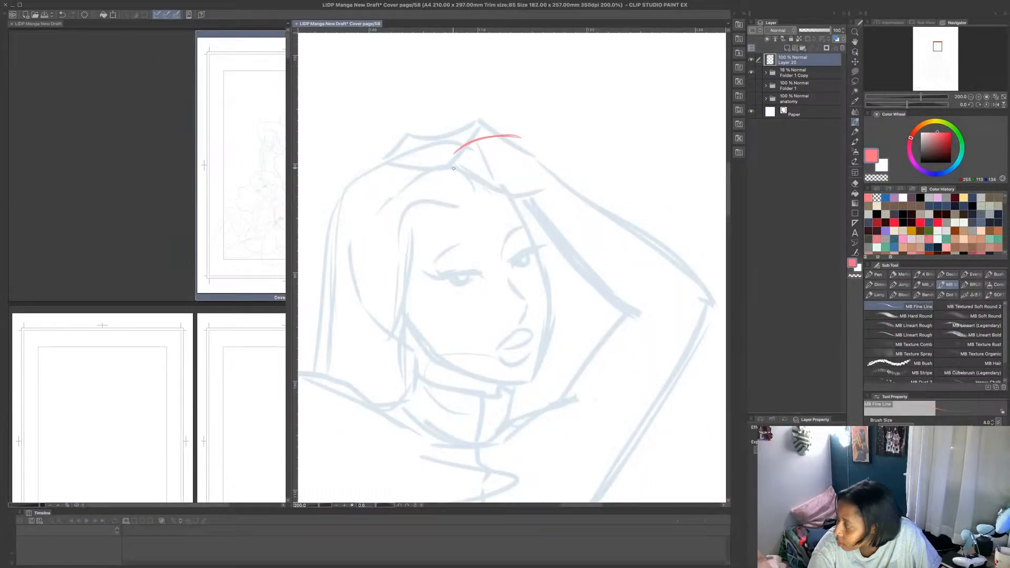
mouse_move(452, 158)
mouse_down()
mouse_move(492, 200)
mouse_move(485, 191)
mouse_move(532, 205)
mouse_up()
mouse_move(464, 168)
mouse_down()
mouse_move(497, 200)
mouse_move(540, 203)
mouse_up()
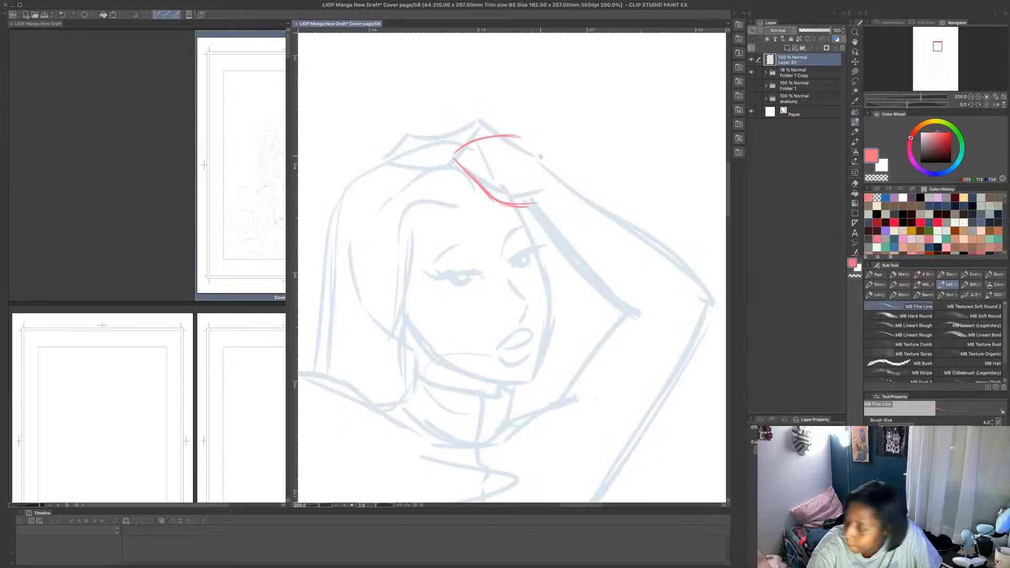
mouse_move(519, 135)
mouse_down()
mouse_move(556, 179)
mouse_move(663, 263)
mouse_up()
mouse_move(532, 210)
mouse_down()
mouse_move(602, 294)
mouse_move(640, 314)
mouse_up()
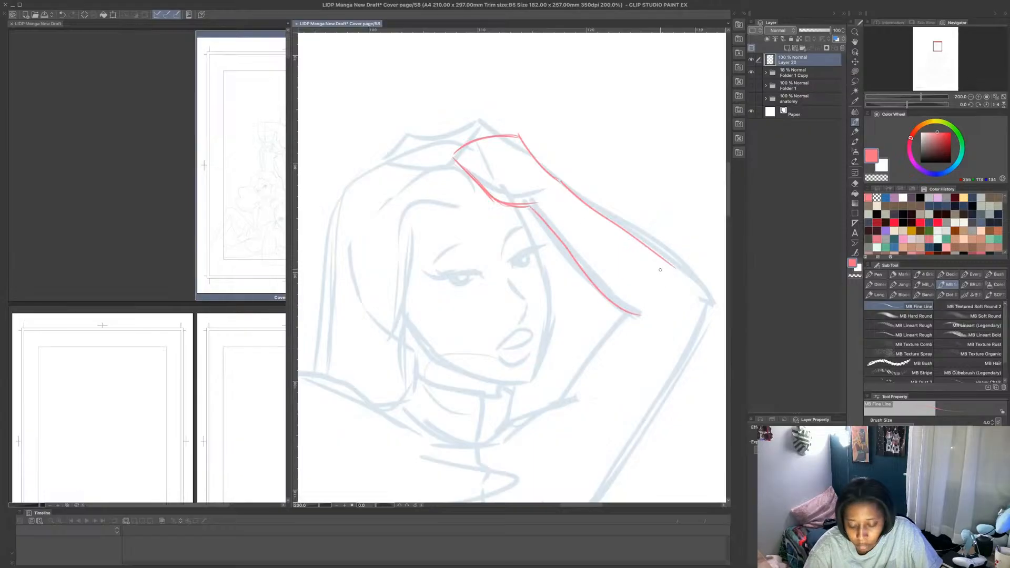
- Trace the raised arm's elbow, upper arm and shoulder contours in pink, adding short crease lines at the elbow and shoulder
scroll(661, 271, down, 3)
scroll(681, 294, up, 2)
scroll(680, 296, down, 3)
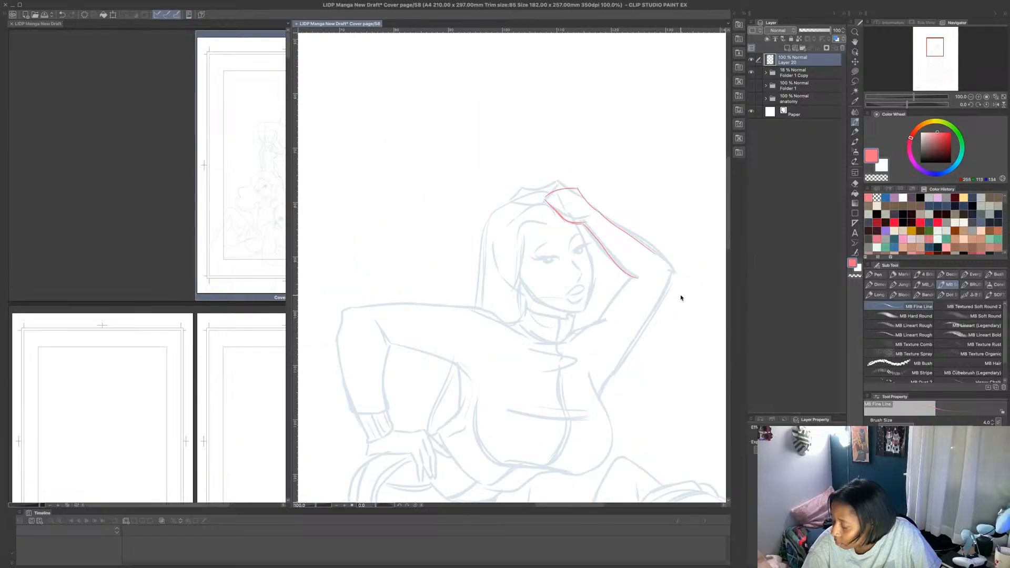
scroll(679, 298, up, 3)
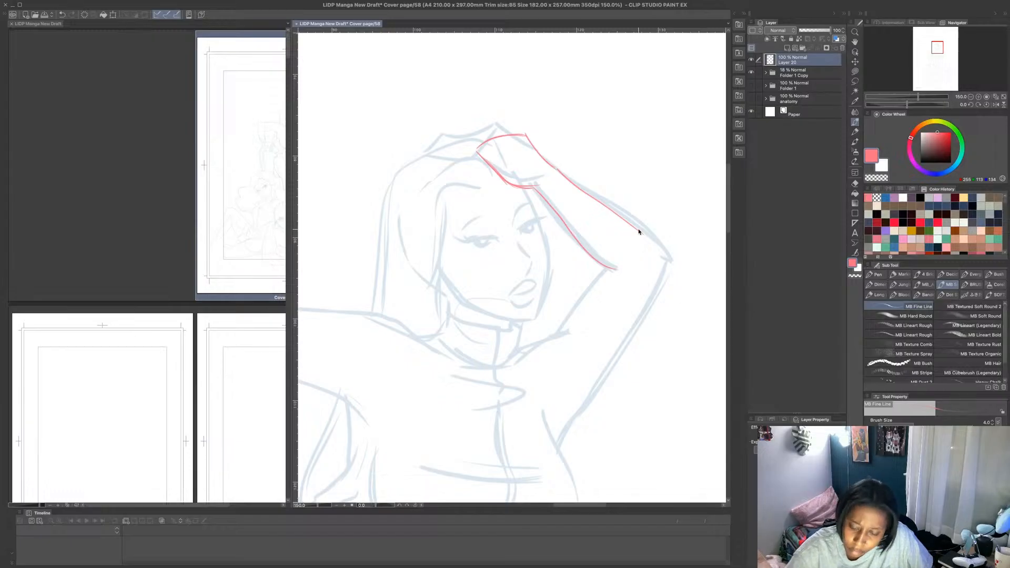
mouse_move(624, 219)
mouse_down()
mouse_move(671, 253)
mouse_move(668, 268)
mouse_move(558, 457)
mouse_move(642, 315)
mouse_up()
mouse_move(606, 270)
mouse_down()
mouse_move(629, 275)
mouse_move(606, 269)
mouse_move(558, 330)
mouse_move(522, 351)
mouse_up()
key(ctrl+z)
key(ctrl+z)
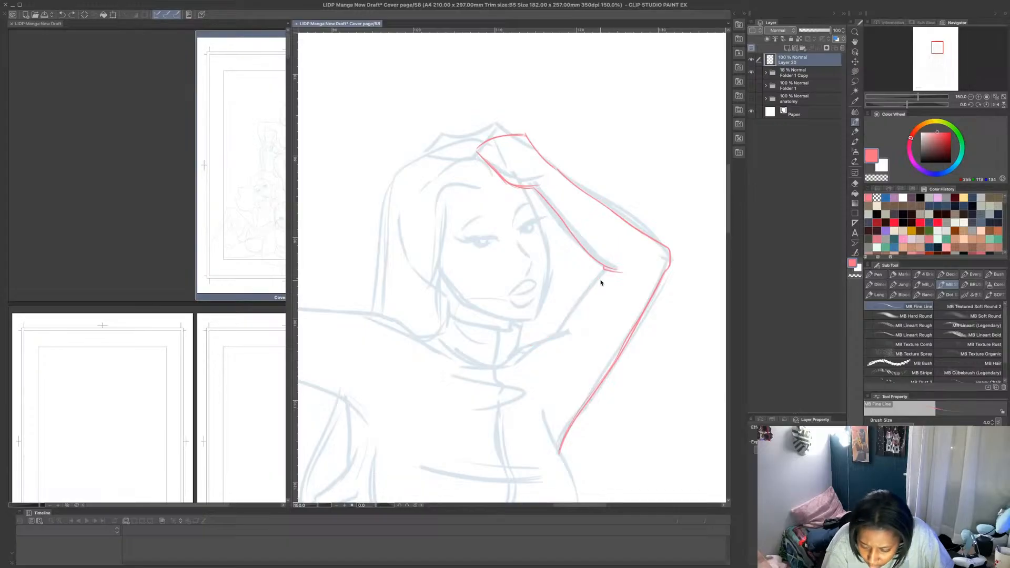
mouse_move(603, 269)
mouse_down()
mouse_move(558, 330)
mouse_move(515, 356)
mouse_up()
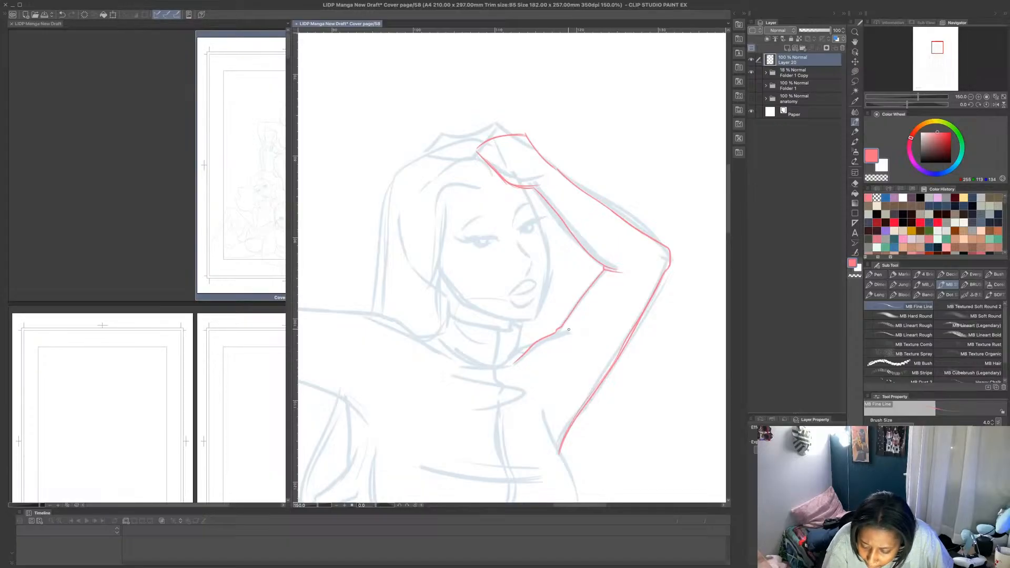
mouse_move(562, 332)
mouse_down()
mouse_move(589, 322)
mouse_move(569, 332)
mouse_up()
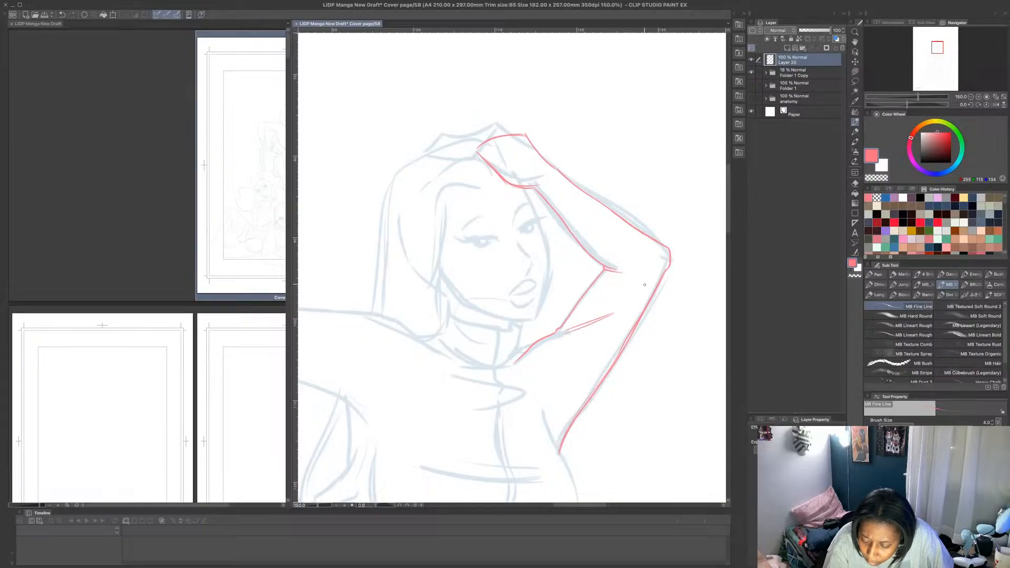
drag(657, 269, 631, 274)
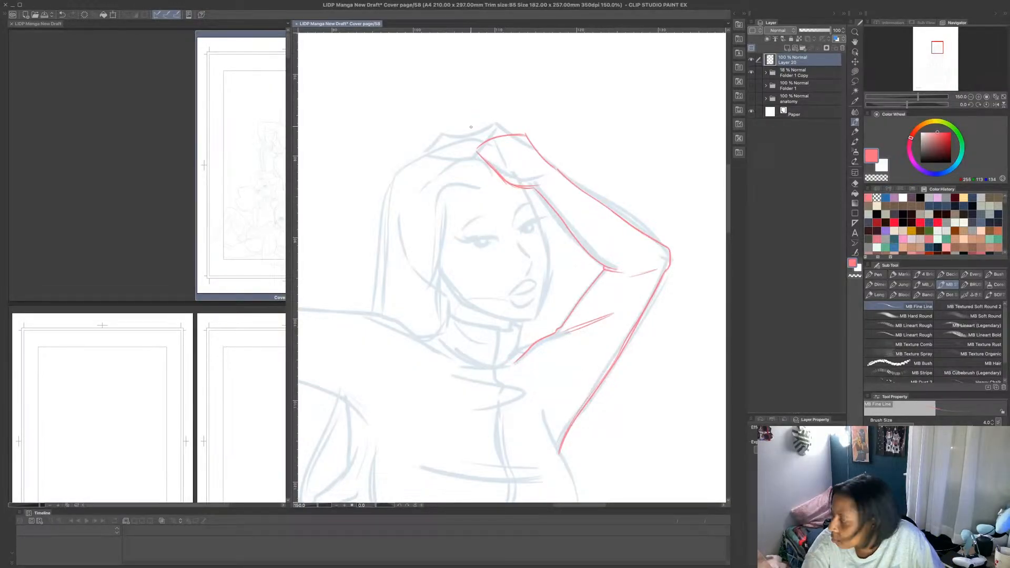
- Draw the first finger of the raised hand reaching over the hair, with a short knuckle line at its base
scroll(472, 126, up, 1)
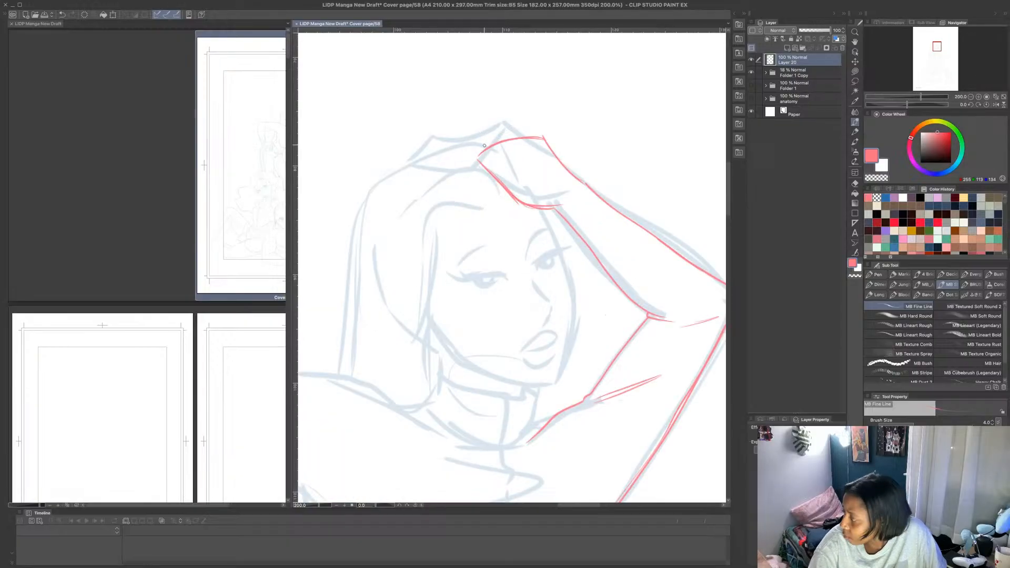
drag(492, 143, 436, 158)
key(ctrl+z)
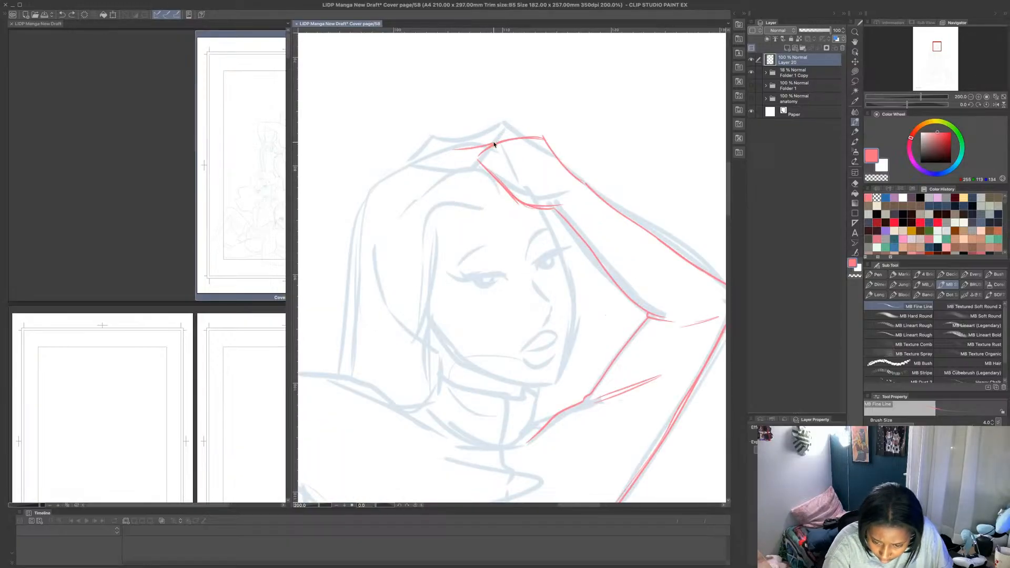
drag(455, 149, 416, 171)
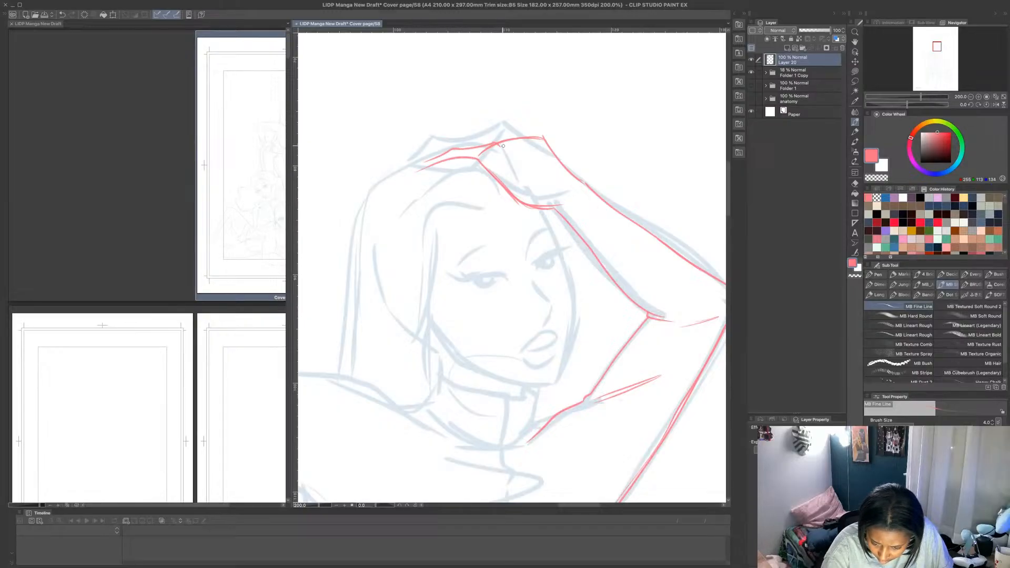
drag(495, 143, 504, 149)
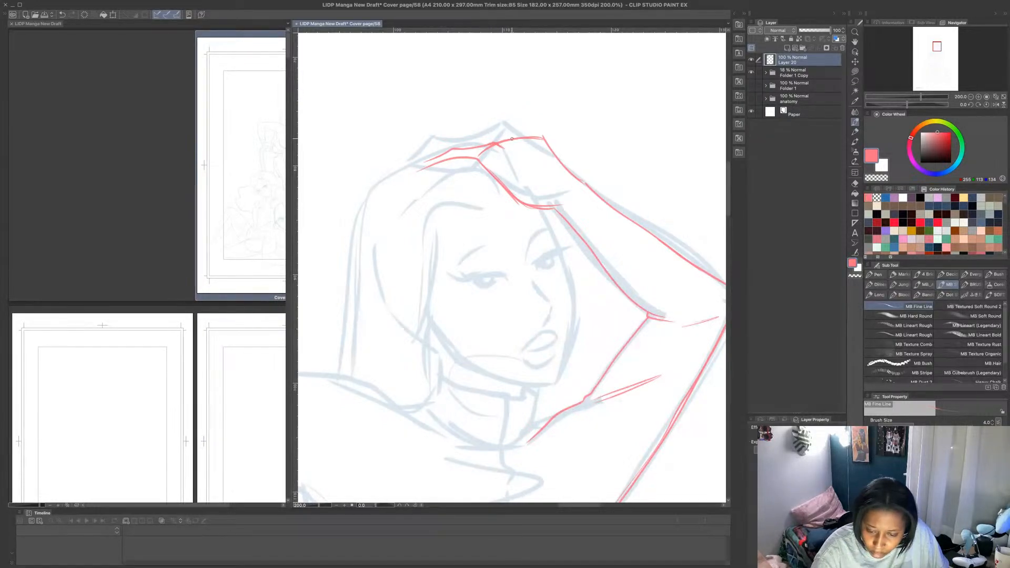
- Sketch the remaining fingers and knuckles along the back of the raised hand
mouse_move(509, 138)
mouse_down()
mouse_move(482, 126)
mouse_move(463, 134)
mouse_up()
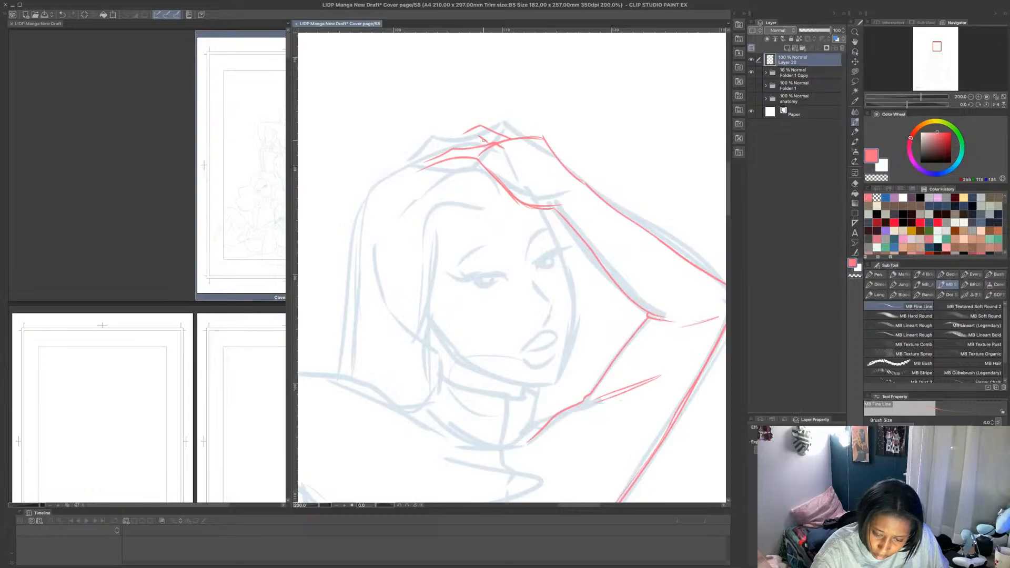
drag(524, 136, 506, 123)
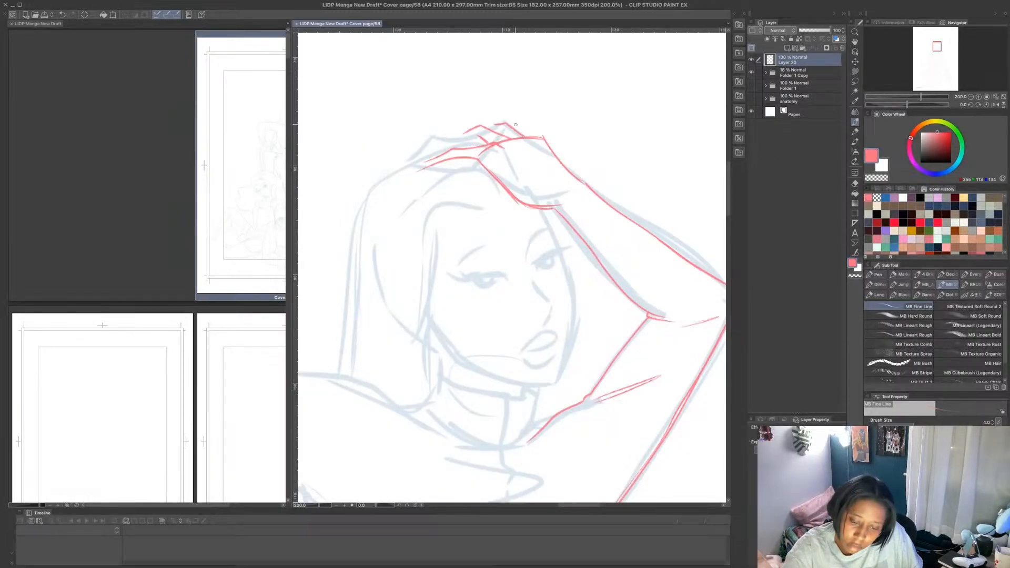
drag(509, 124, 542, 137)
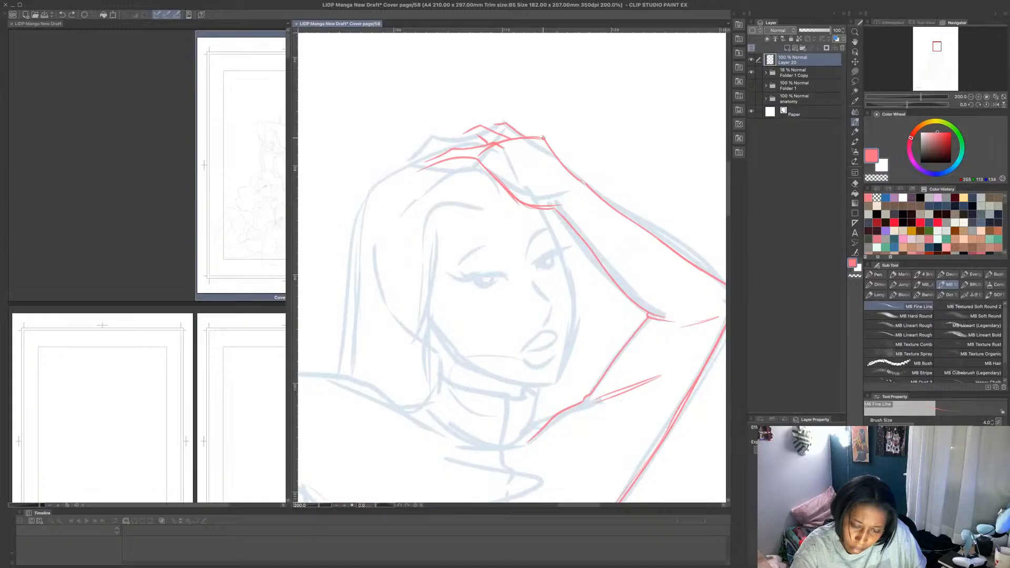
mouse_move(535, 127)
mouse_down()
mouse_move(511, 124)
mouse_move(531, 137)
mouse_up()
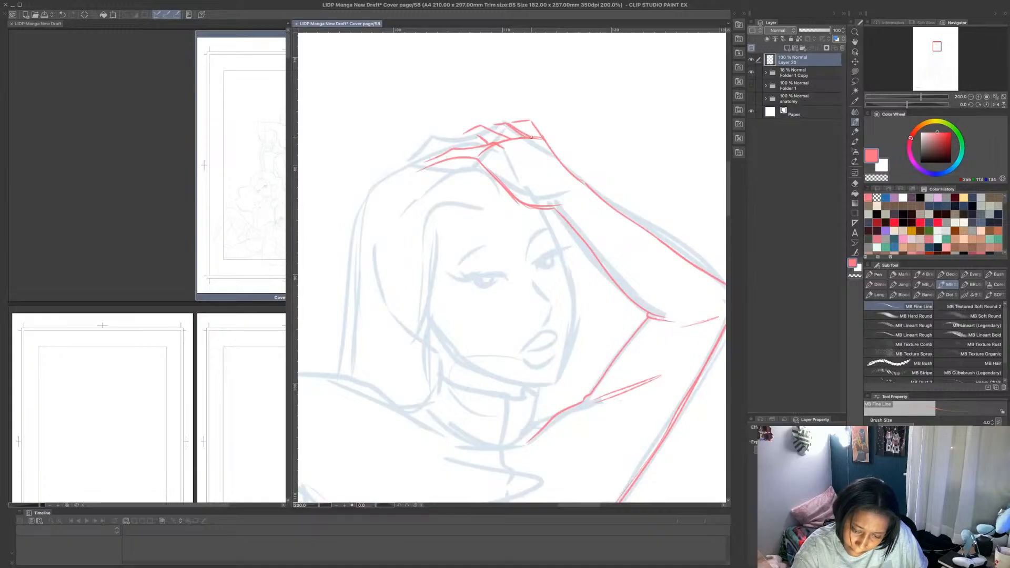
- Erase the upper fingers and the back of the raised hand using Lasso fill with the transparent colour
click(855, 72)
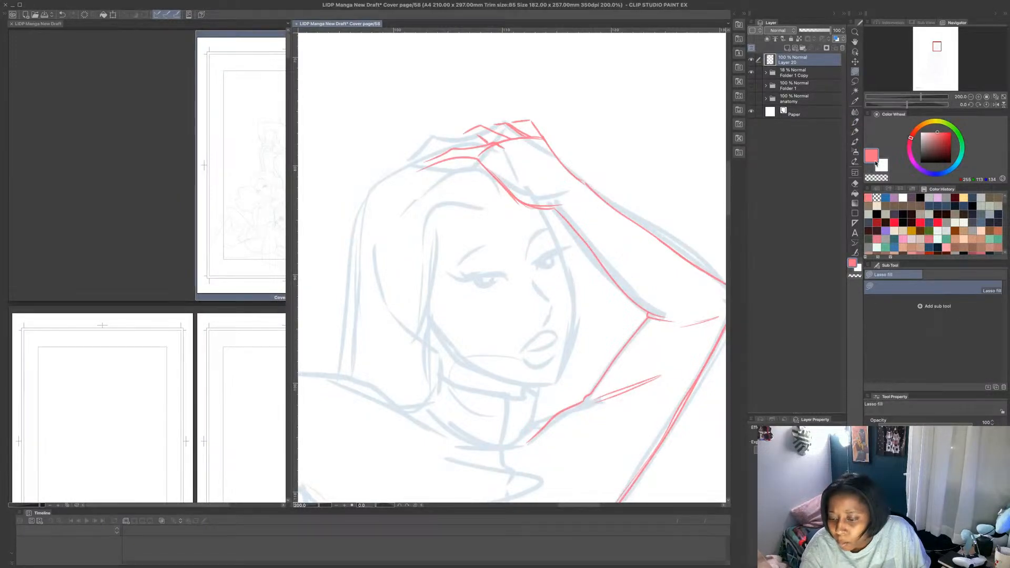
key(c)
mouse_move(585, 182)
mouse_down()
mouse_move(530, 115)
mouse_move(491, 116)
mouse_move(588, 182)
mouse_up()
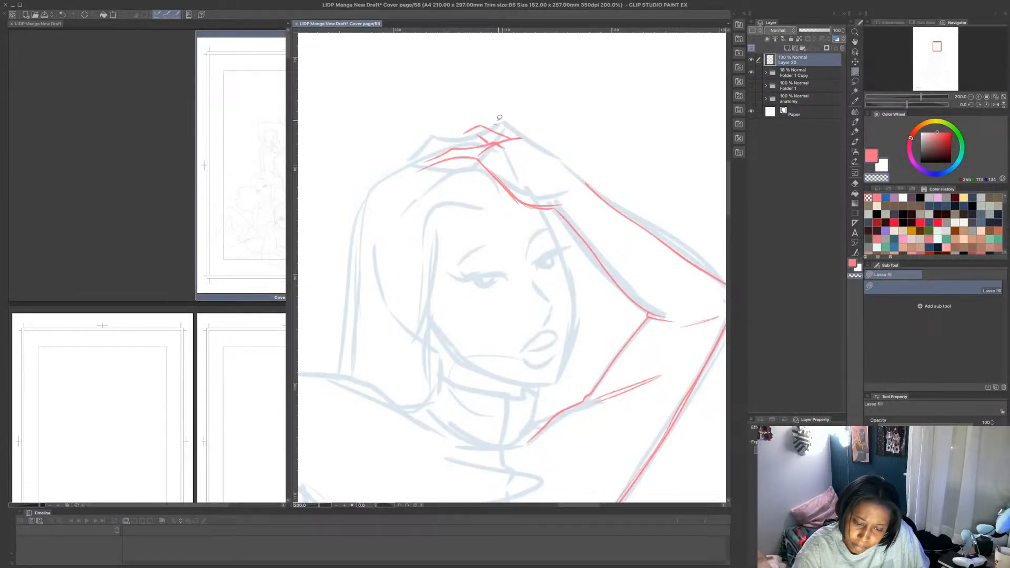
mouse_move(500, 118)
mouse_down()
mouse_move(461, 133)
mouse_move(505, 146)
mouse_move(482, 145)
mouse_up()
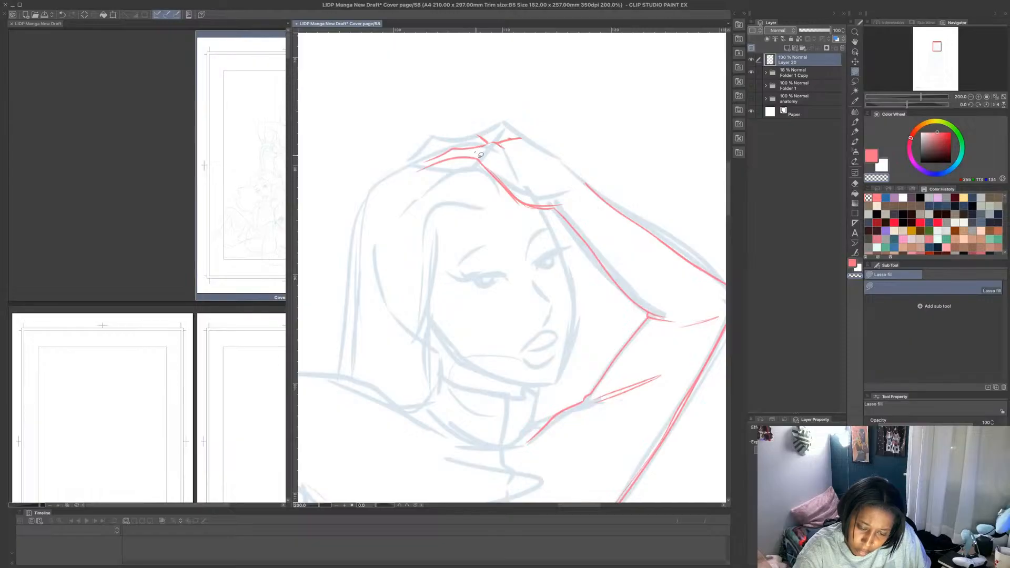
- Redraw the upper fingers and knuckles in pink with MB Fine Line and reconnect the back of the hand to the forearm
click(855, 121)
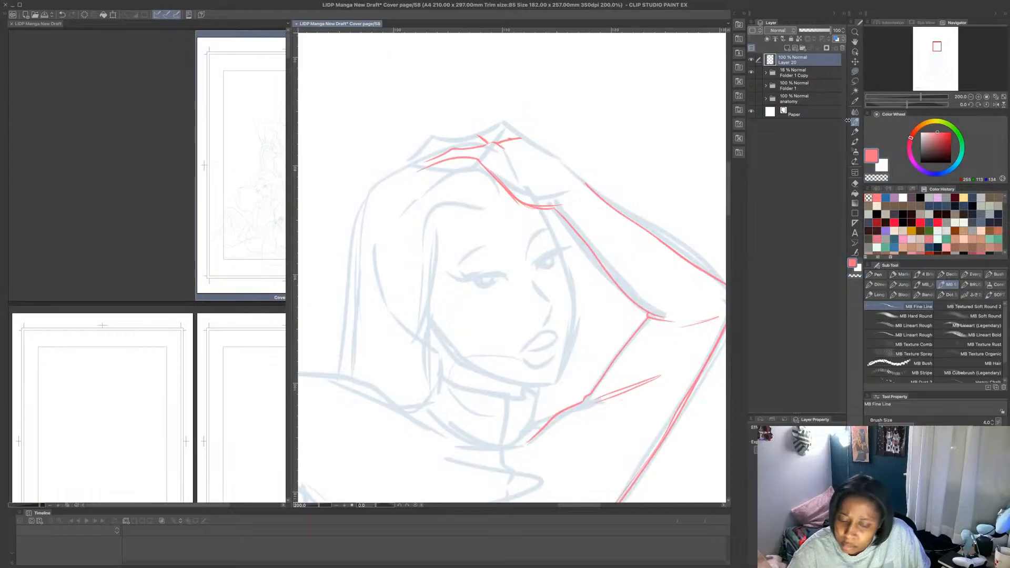
drag(481, 146, 492, 143)
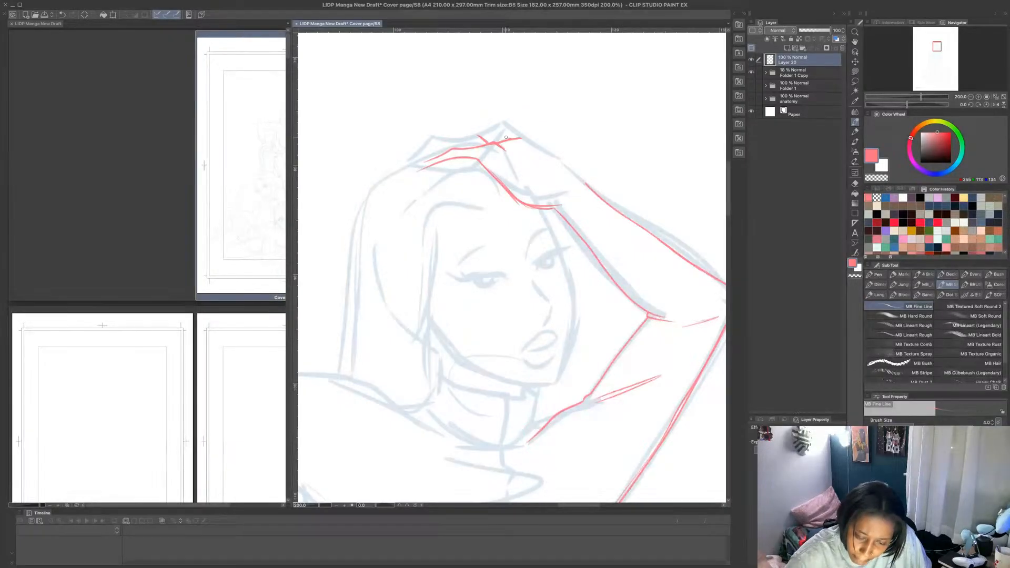
mouse_move(490, 127)
mouse_down()
mouse_move(508, 140)
mouse_move(464, 128)
mouse_up()
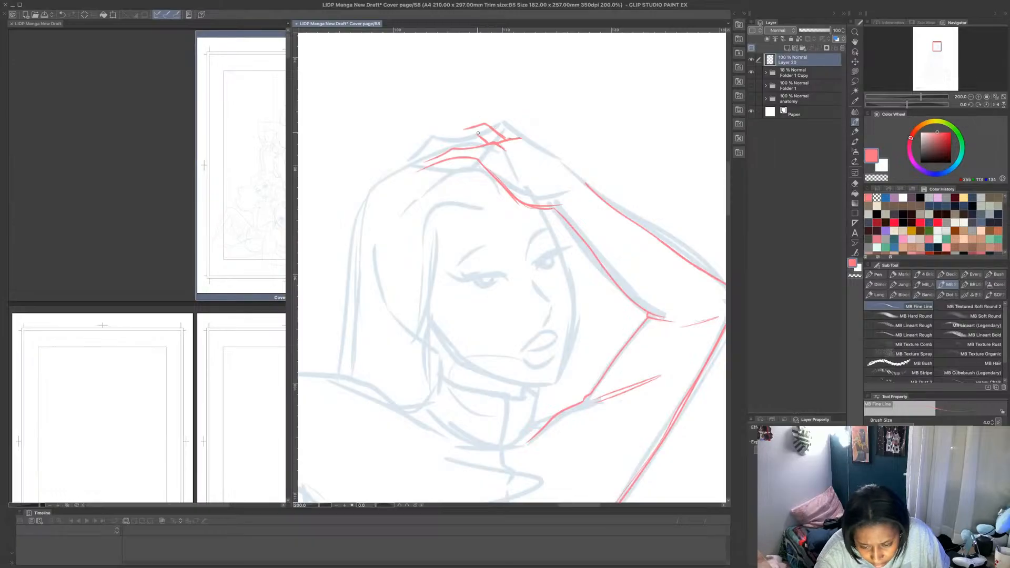
drag(522, 138, 490, 123)
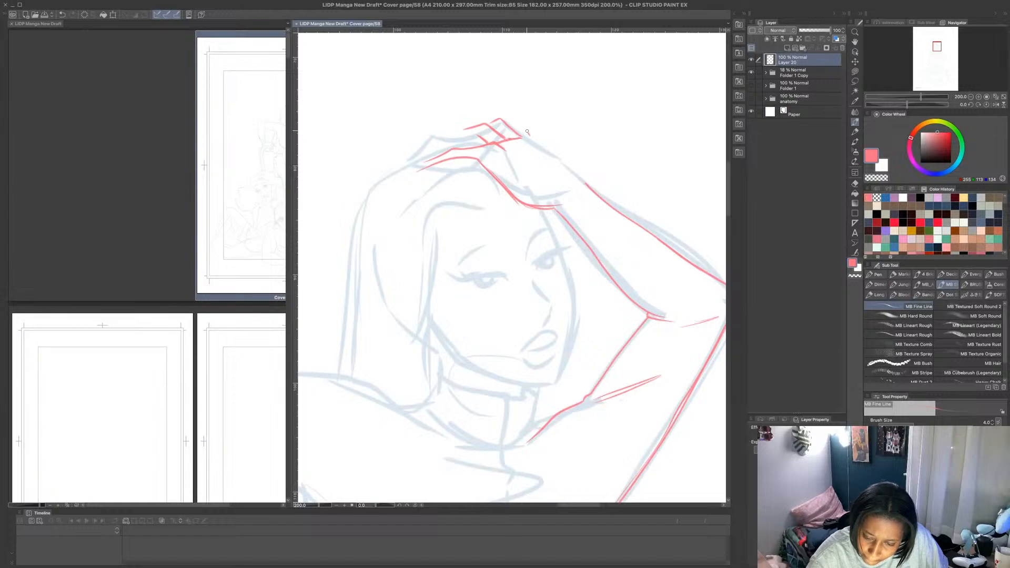
mouse_move(528, 132)
mouse_down()
mouse_move(518, 116)
mouse_move(505, 120)
mouse_up()
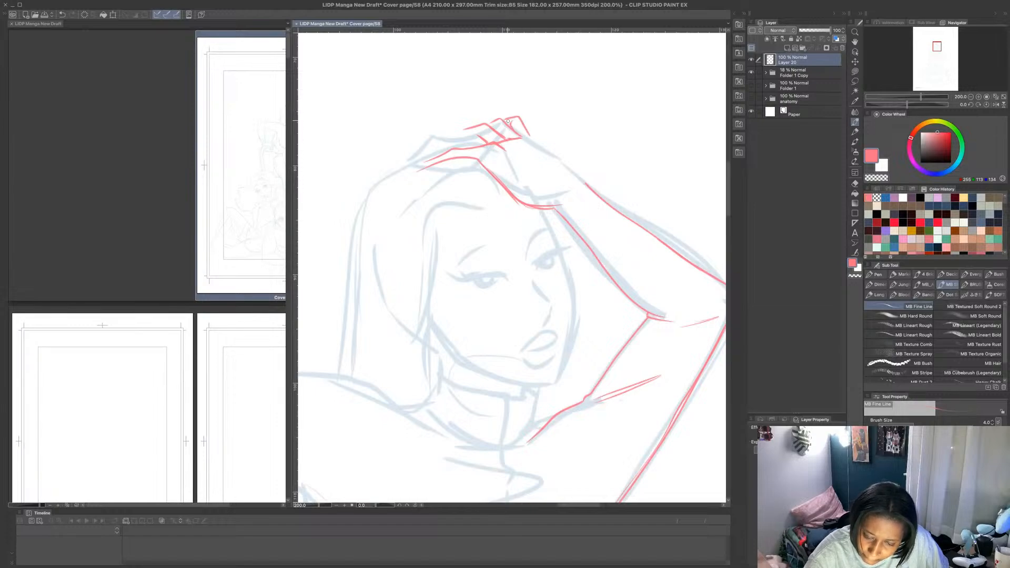
drag(530, 135, 589, 185)
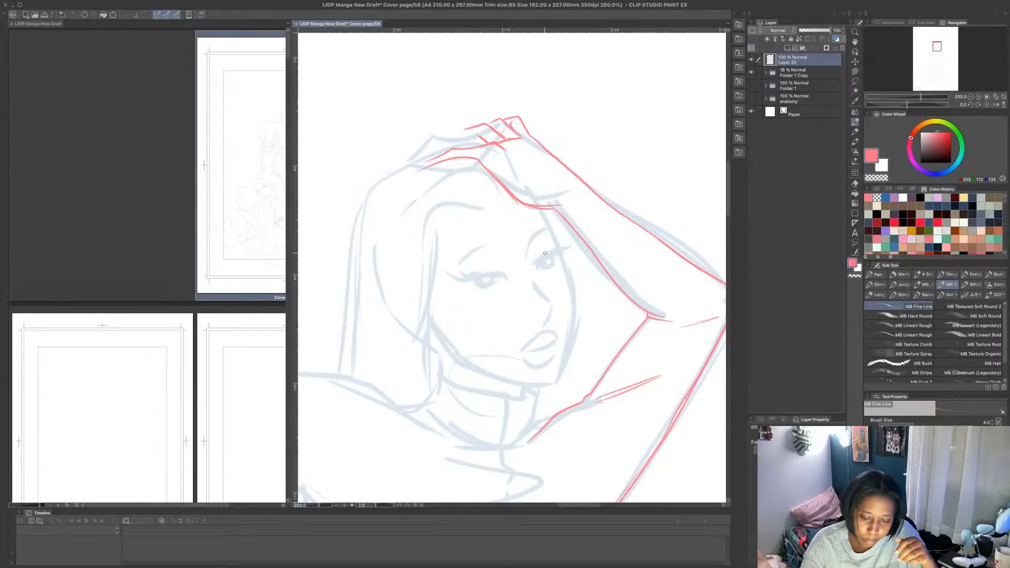
drag(505, 124, 485, 121)
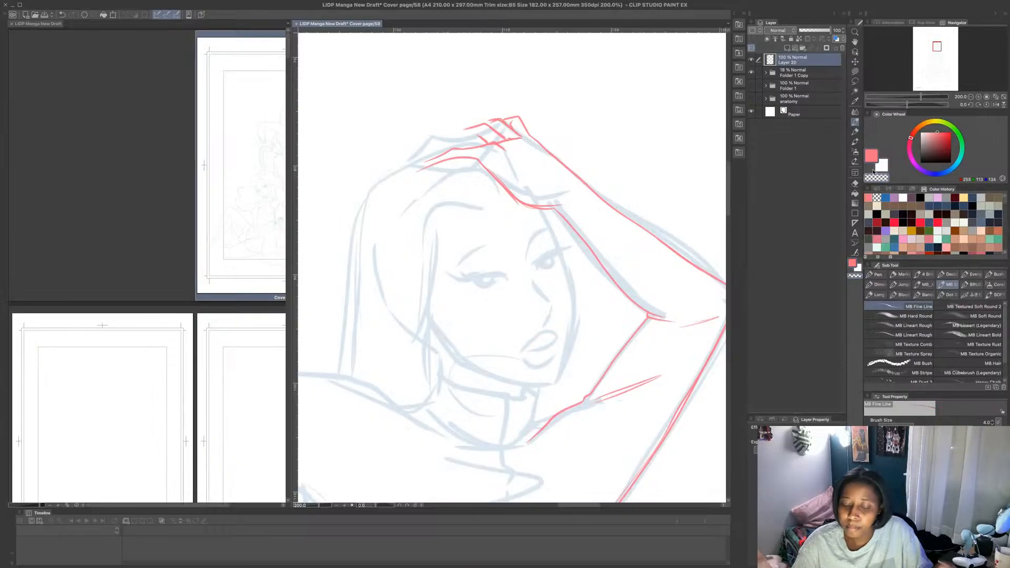
- Erase the knuckle lines between the upper fingers of the raised hand using the fine-line brush with the transparent colour
scroll(507, 120, up, 2)
scroll(457, 121, down, 1)
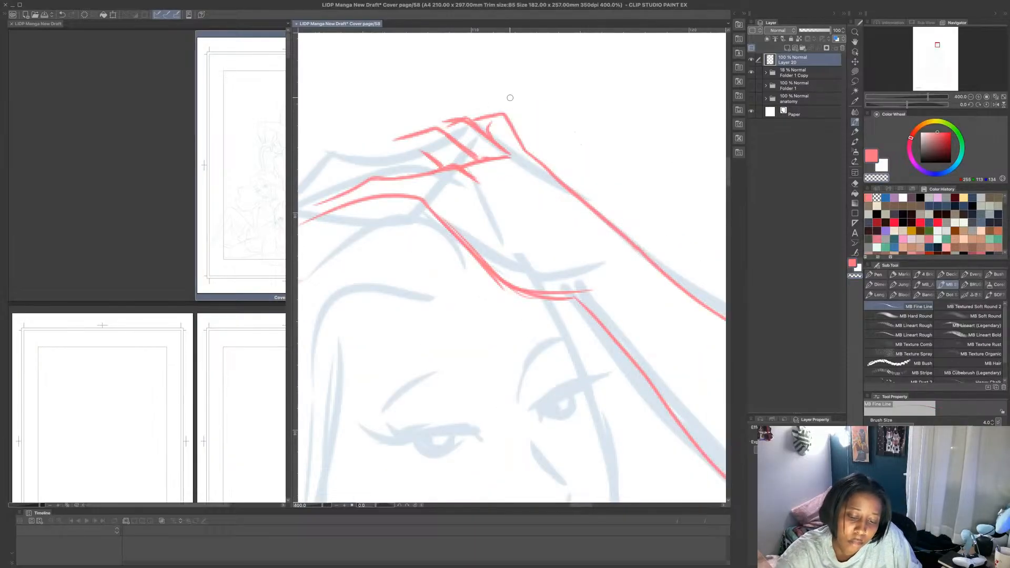
mouse_move(492, 122)
mouse_down()
mouse_move(518, 158)
mouse_move(454, 124)
mouse_move(490, 143)
mouse_move(496, 170)
mouse_move(482, 156)
mouse_move(510, 160)
mouse_up()
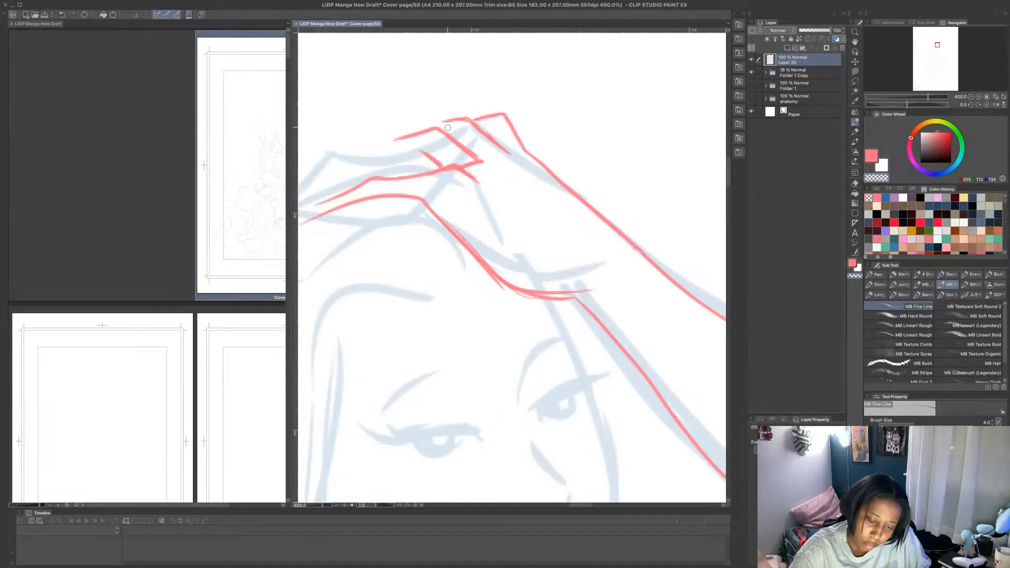
mouse_move(439, 131)
mouse_down()
mouse_move(388, 144)
mouse_move(434, 133)
mouse_move(478, 158)
mouse_move(487, 183)
mouse_move(445, 152)
mouse_move(478, 162)
mouse_up()
drag(443, 135, 488, 165)
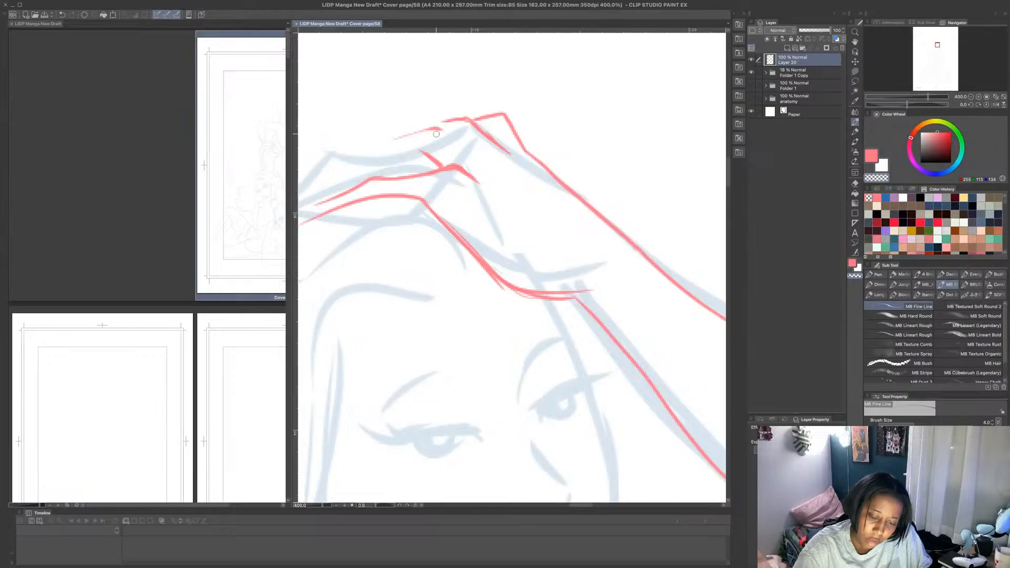
- Redraw the upper finger and knuckle lines of the raised hand in pink, curving their ends toward the back of the hand
click(872, 157)
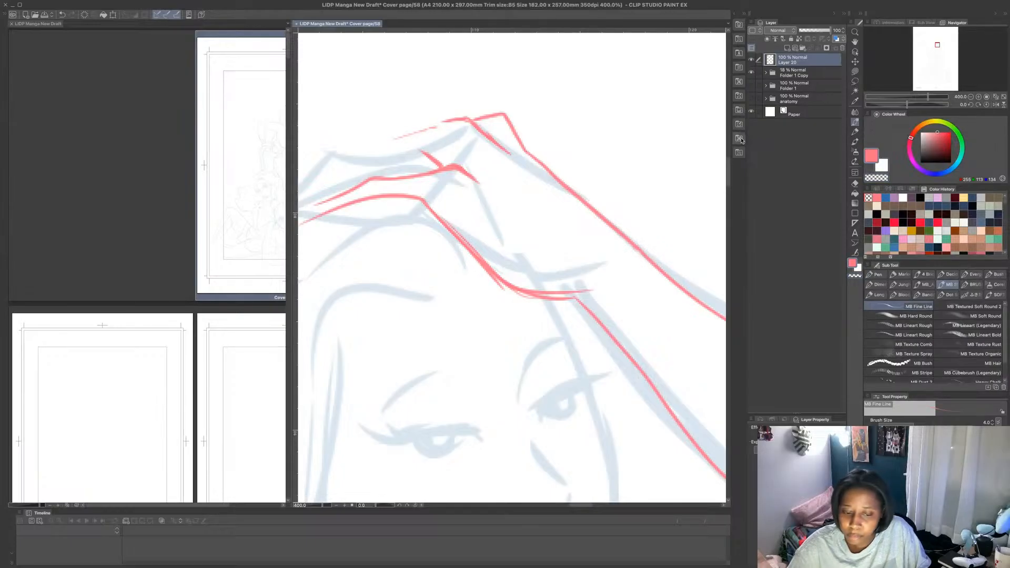
mouse_move(402, 137)
mouse_down()
mouse_move(451, 127)
mouse_move(499, 164)
mouse_up()
key(ctrl+z)
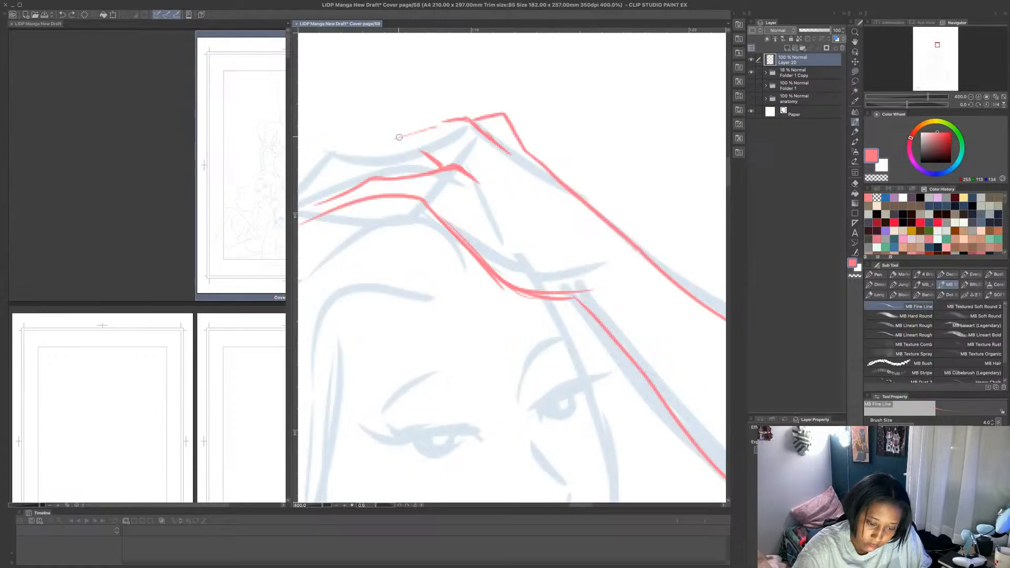
mouse_move(392, 139)
mouse_down()
mouse_move(438, 126)
mouse_move(497, 165)
mouse_up()
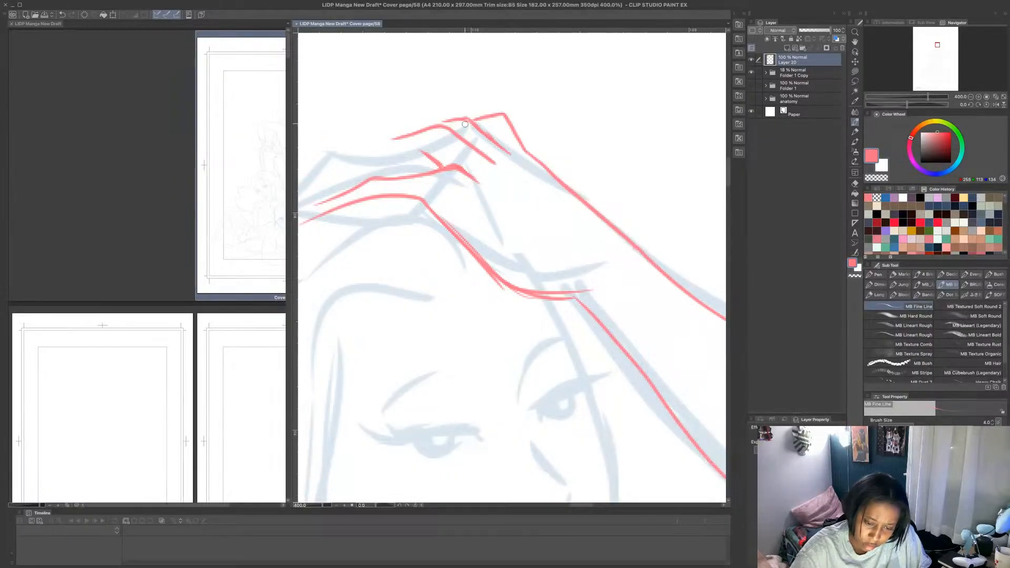
mouse_move(447, 121)
mouse_down()
mouse_move(474, 122)
mouse_move(503, 148)
mouse_up()
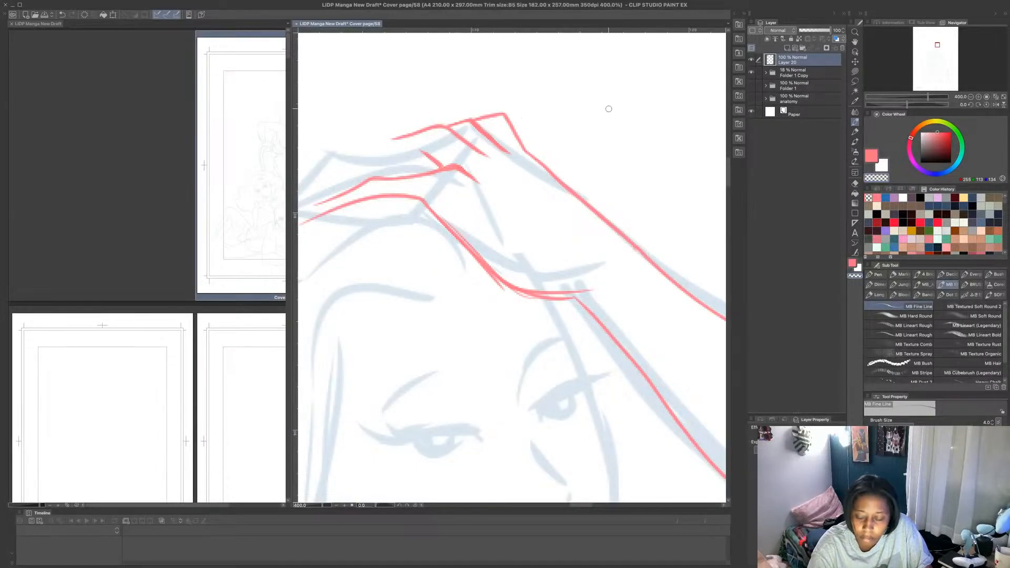
click(871, 156)
drag(474, 151, 521, 157)
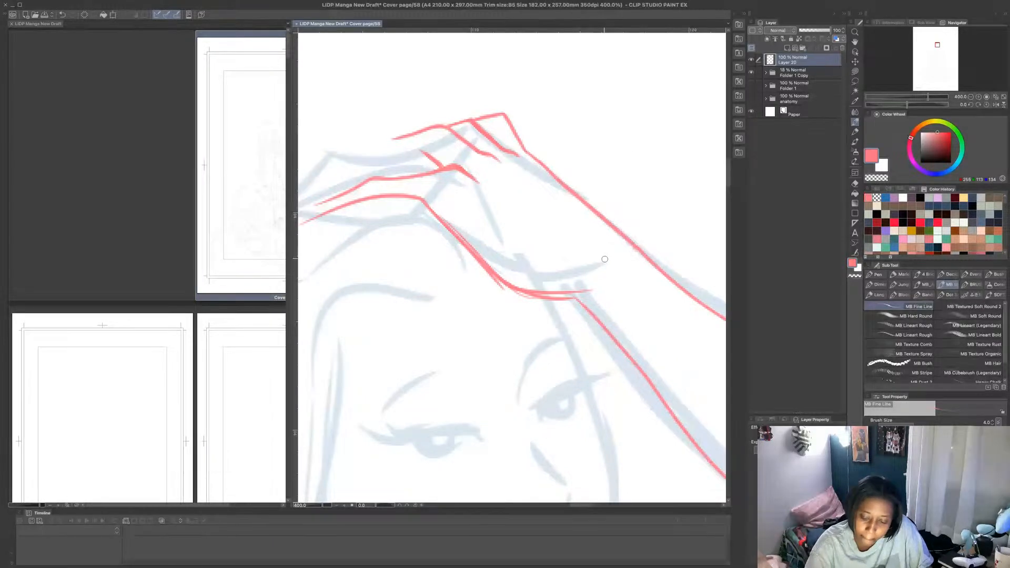
- Erase the underside of the raised hand between the lowest finger and the wrist using Lasso fill with the transparent colour
scroll(610, 288, down, 5)
scroll(601, 353, up, 3)
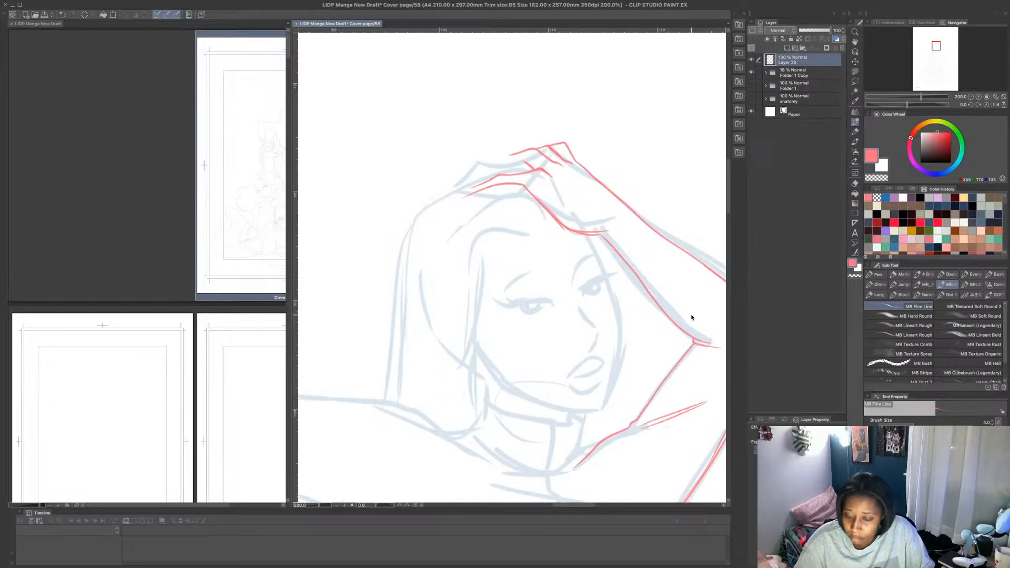
click(855, 71)
click(876, 178)
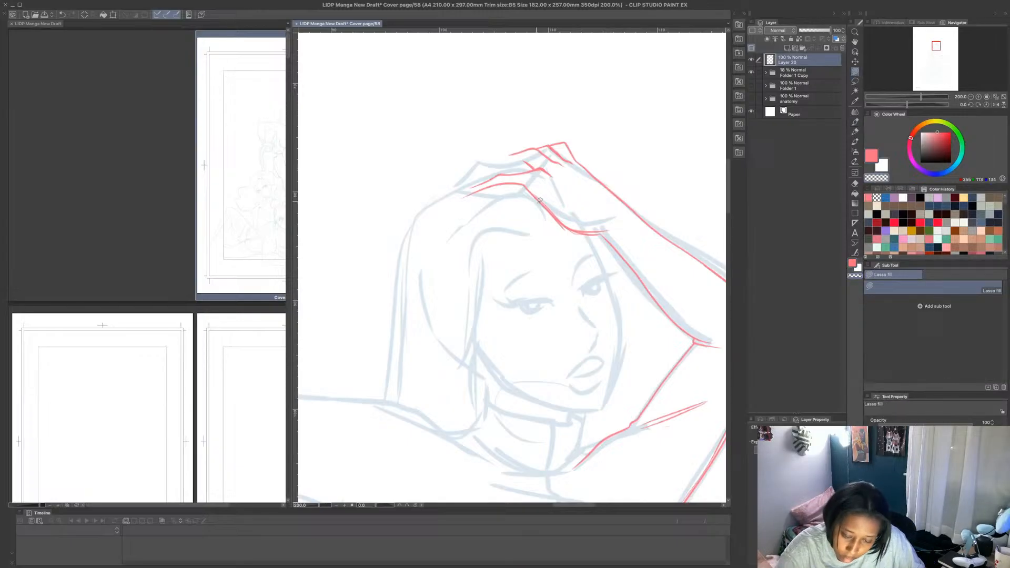
mouse_move(540, 200)
mouse_down()
mouse_move(600, 230)
mouse_move(569, 247)
mouse_move(625, 238)
mouse_move(553, 208)
mouse_move(599, 229)
mouse_move(581, 242)
mouse_move(528, 201)
mouse_move(538, 196)
mouse_move(606, 238)
mouse_up()
key(ctrl+z)
key(ctrl+z)
- Redraw the underside of the raised hand in pink with MB Fine Line as a shallower curve joining the lowest finger to the forearm
click(872, 156)
click(855, 122)
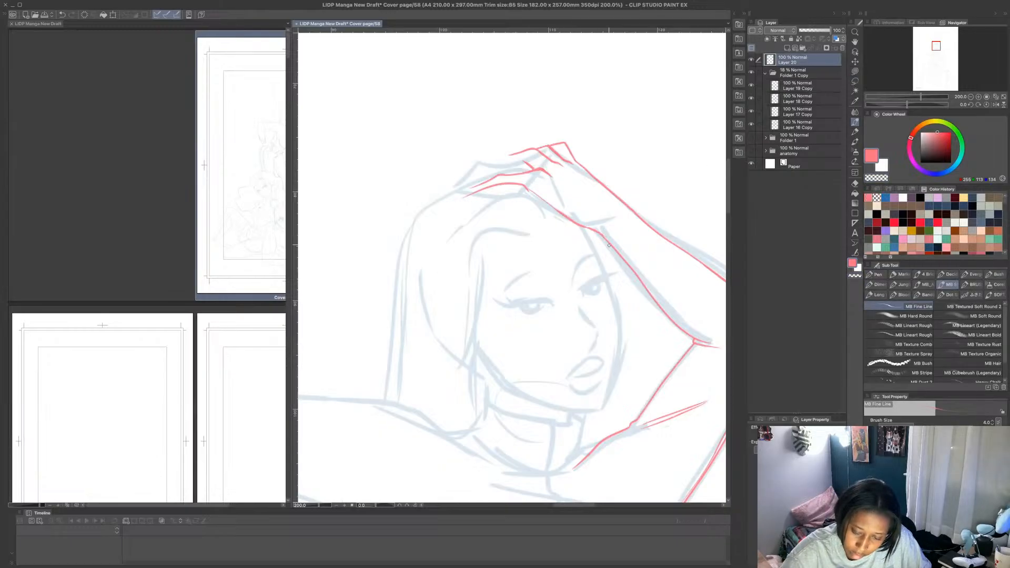
key(ctrl+z)
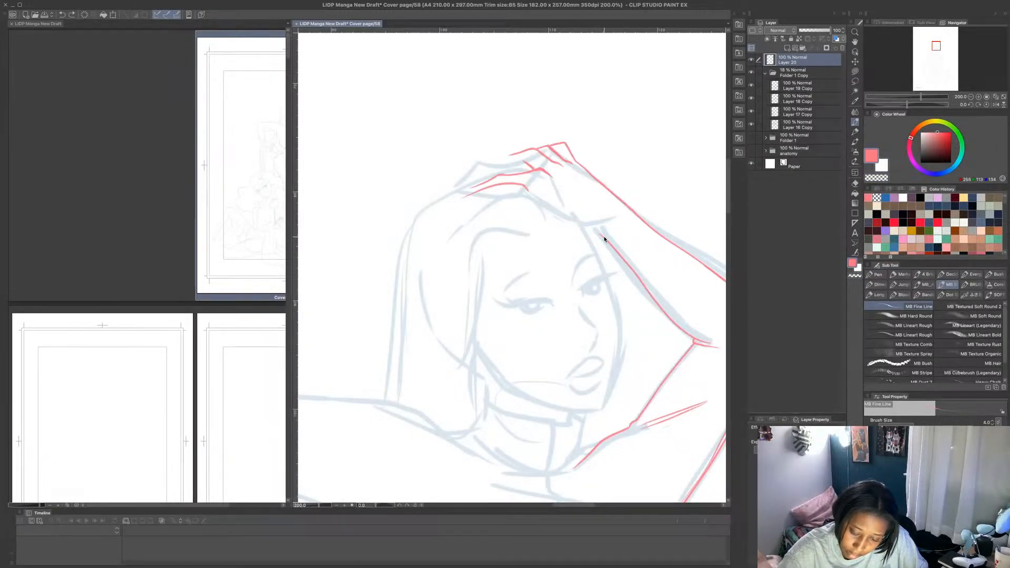
drag(604, 238, 528, 193)
key(ctrl+z)
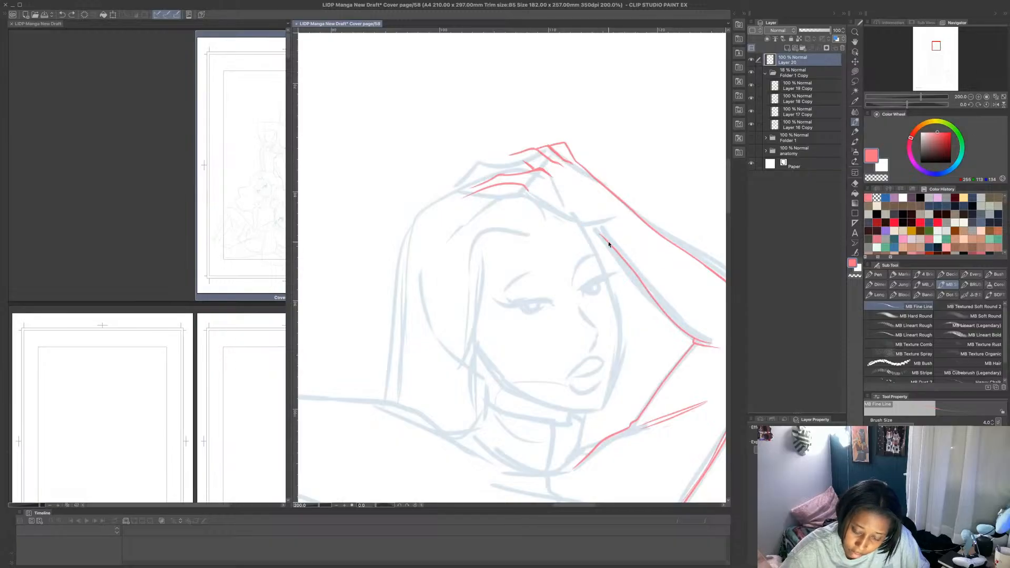
mouse_move(610, 244)
mouse_down()
mouse_move(530, 191)
mouse_move(548, 208)
mouse_up()
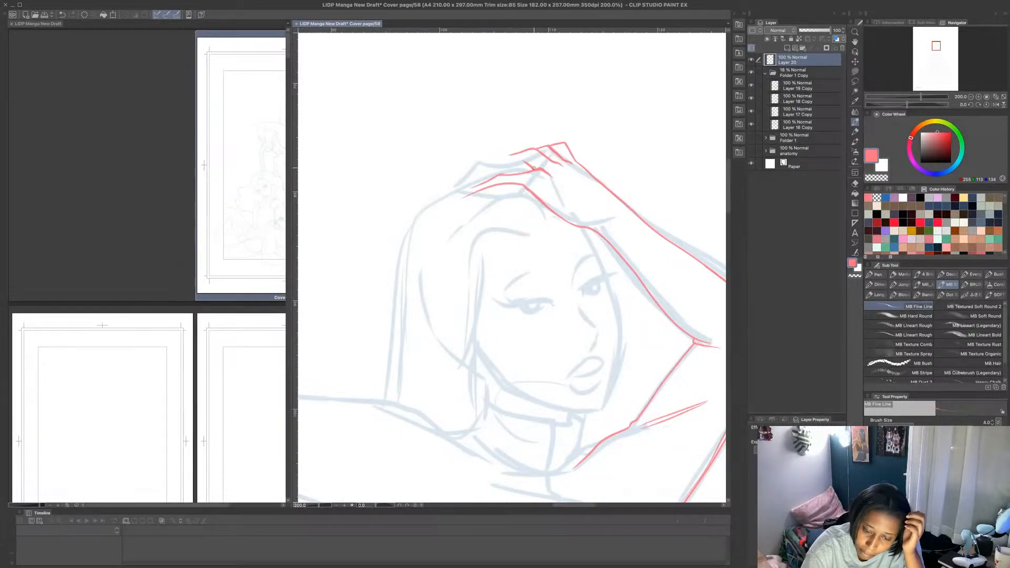
- Try a pink outline for the crown and side of the hair, starting at the fingers, and undo it
mouse_move(514, 154)
mouse_down()
mouse_move(446, 177)
mouse_move(402, 243)
mouse_move(399, 269)
mouse_up()
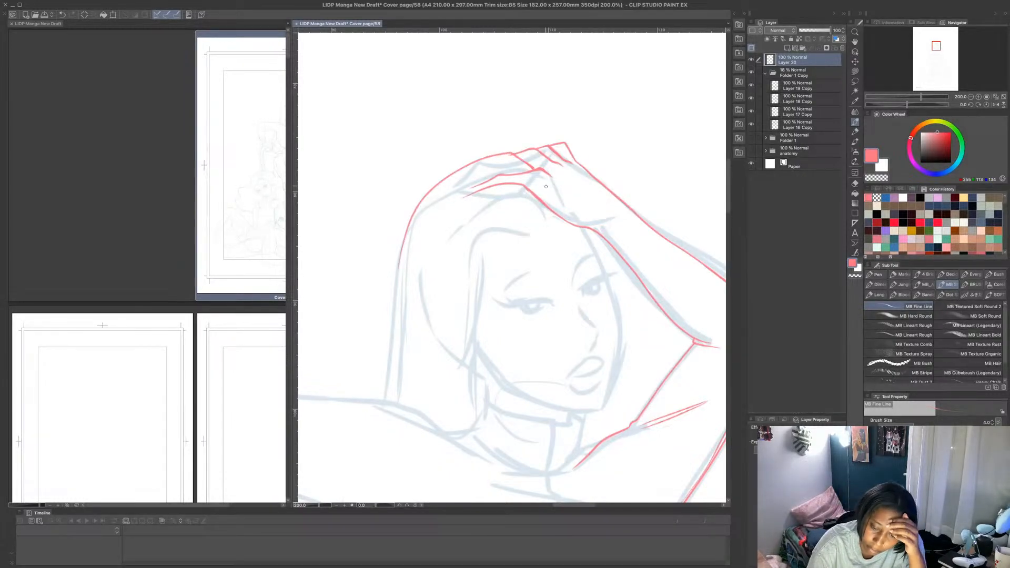
key(ctrl+z)
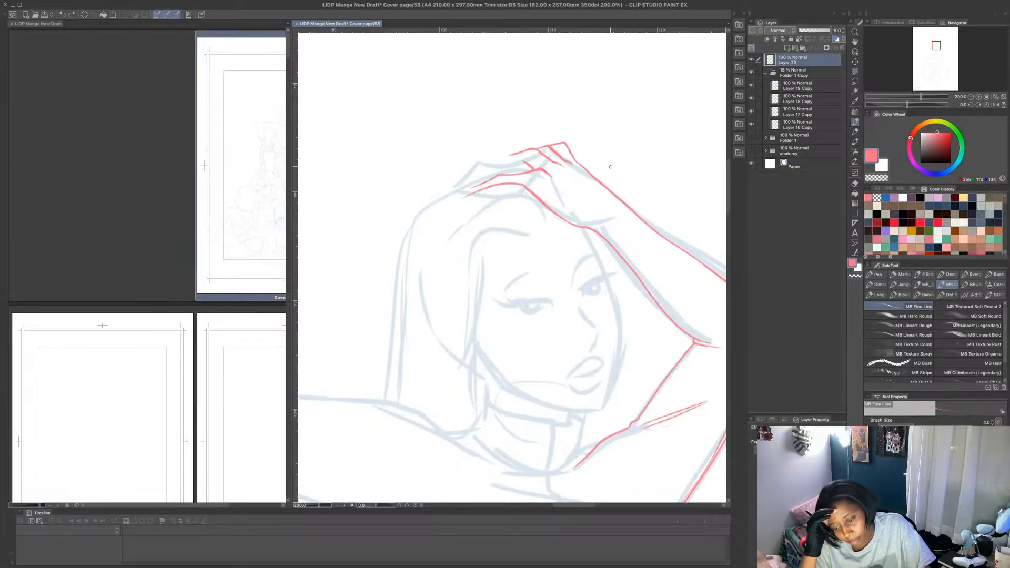
- Erase the entire pink raised hand down to the wrist using Lasso fill with the transparent colour
scroll(610, 167, down, 5)
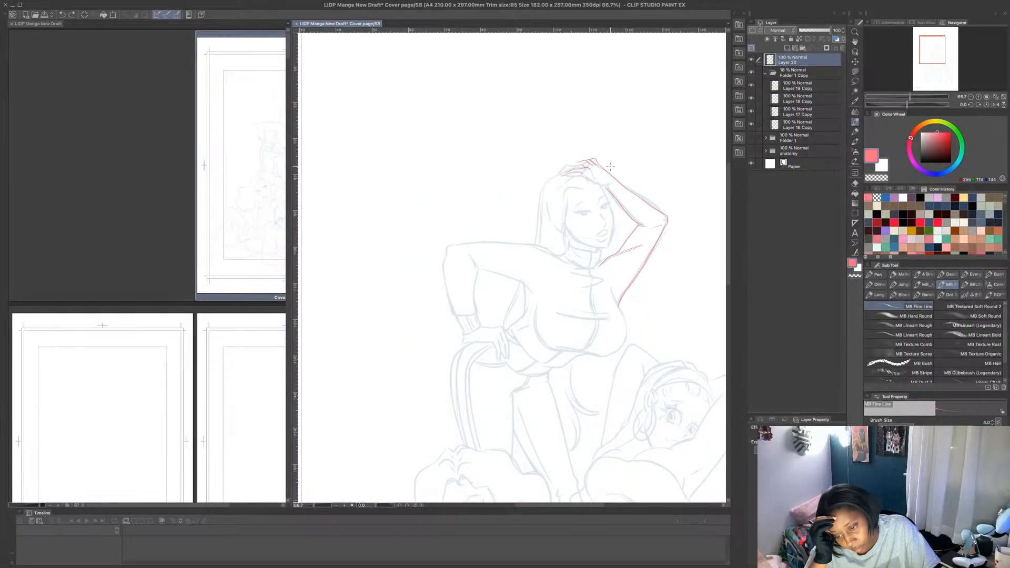
click(855, 72)
click(875, 178)
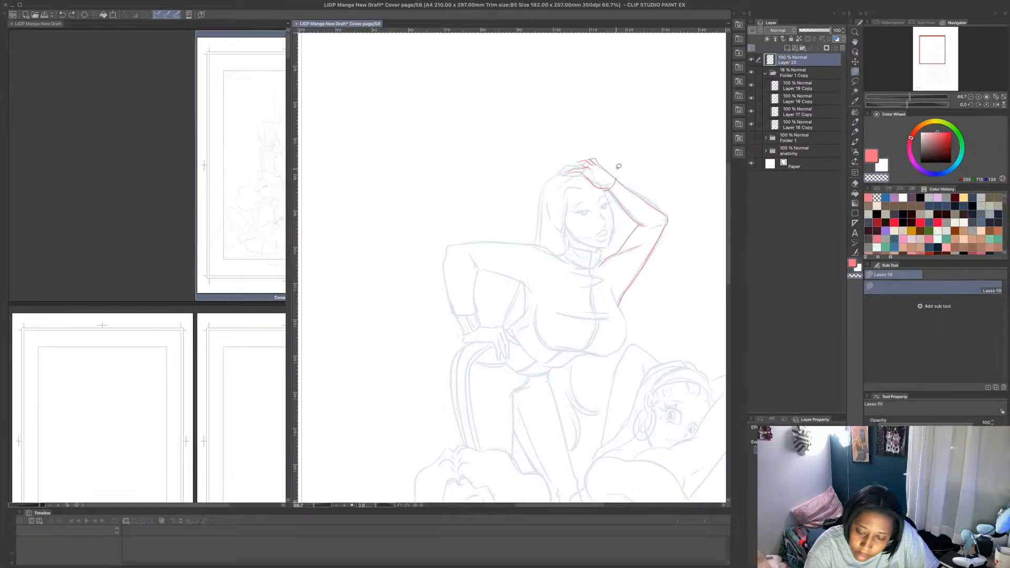
drag(616, 165, 620, 163)
scroll(616, 166, up, 4)
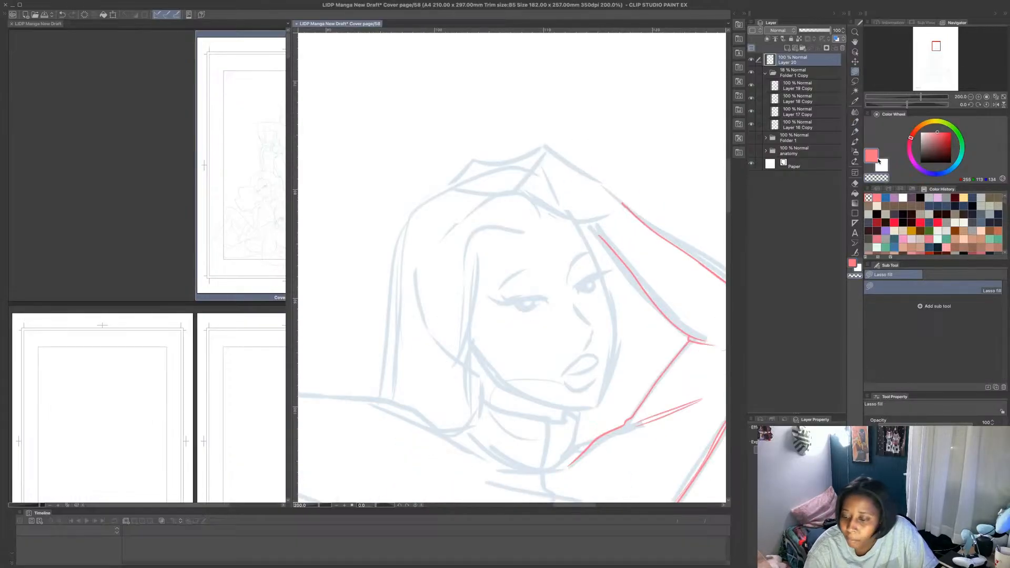
- Draw a wrist line closing the forearm, and sketch the underside and back of the raised hand in pink with MB Fine Line
key(p)
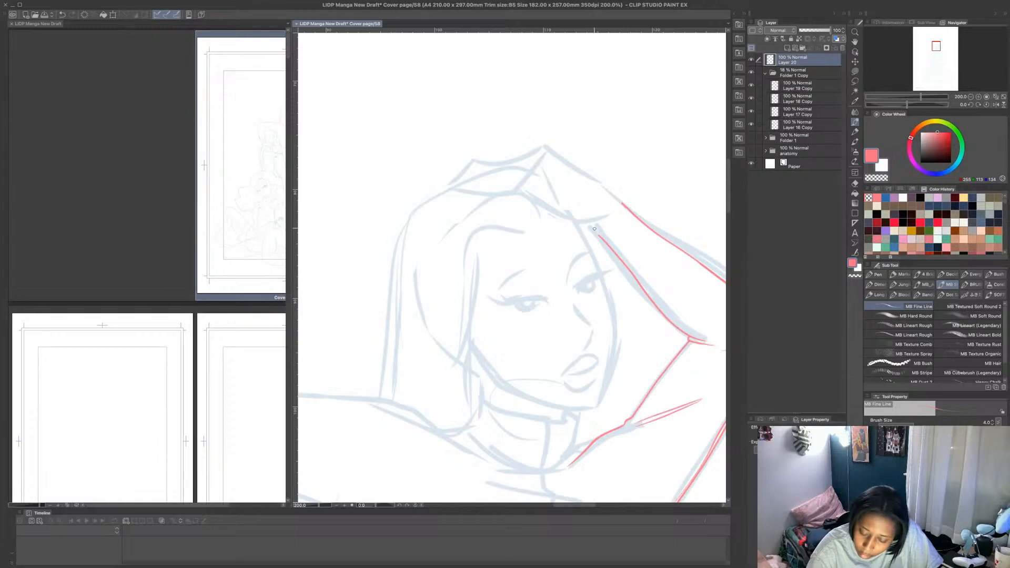
mouse_move(599, 237)
mouse_down()
mouse_move(590, 225)
mouse_move(624, 202)
mouse_up()
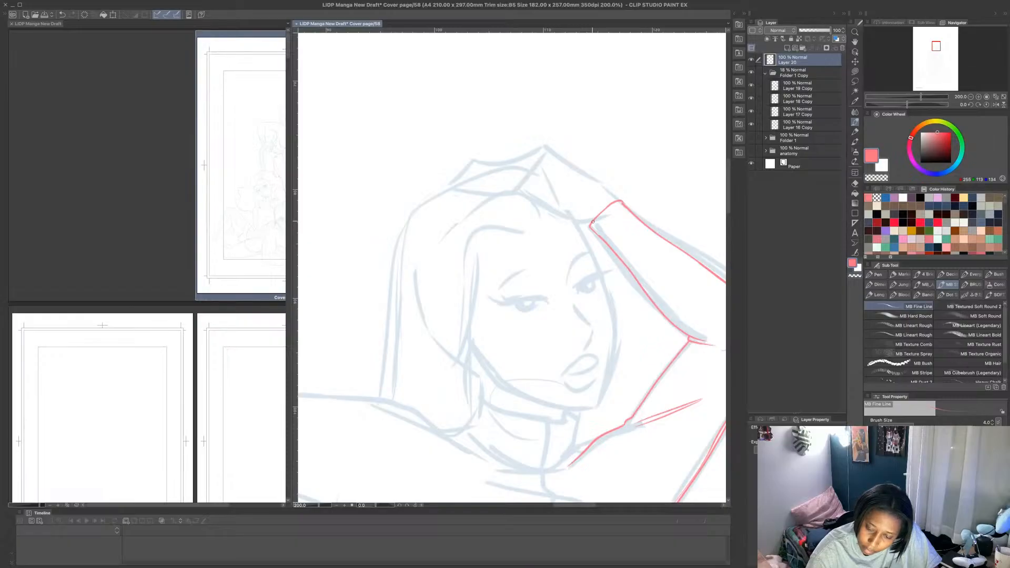
drag(593, 222, 549, 203)
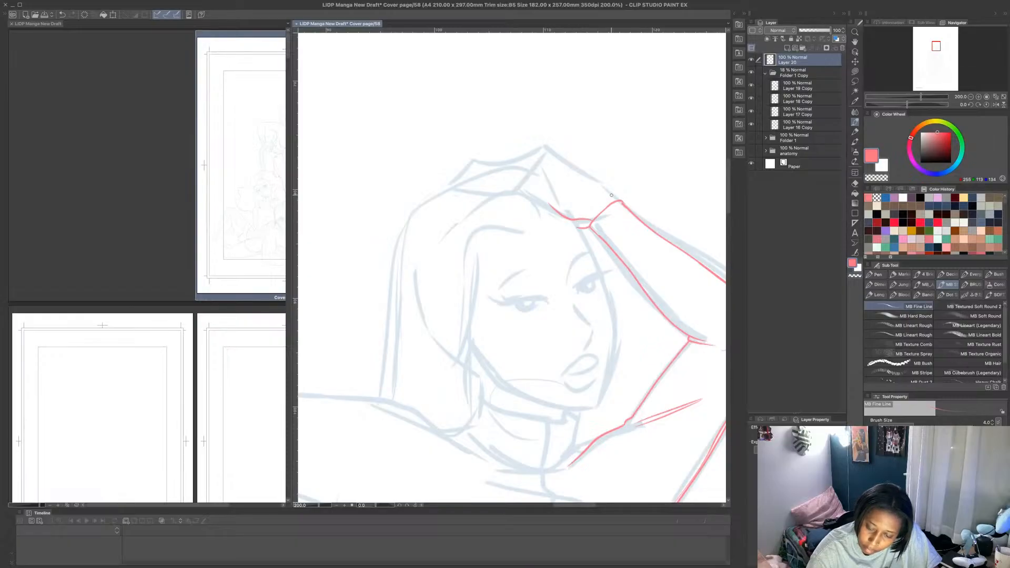
mouse_move(621, 200)
mouse_down()
mouse_move(568, 167)
mouse_move(533, 161)
mouse_up()
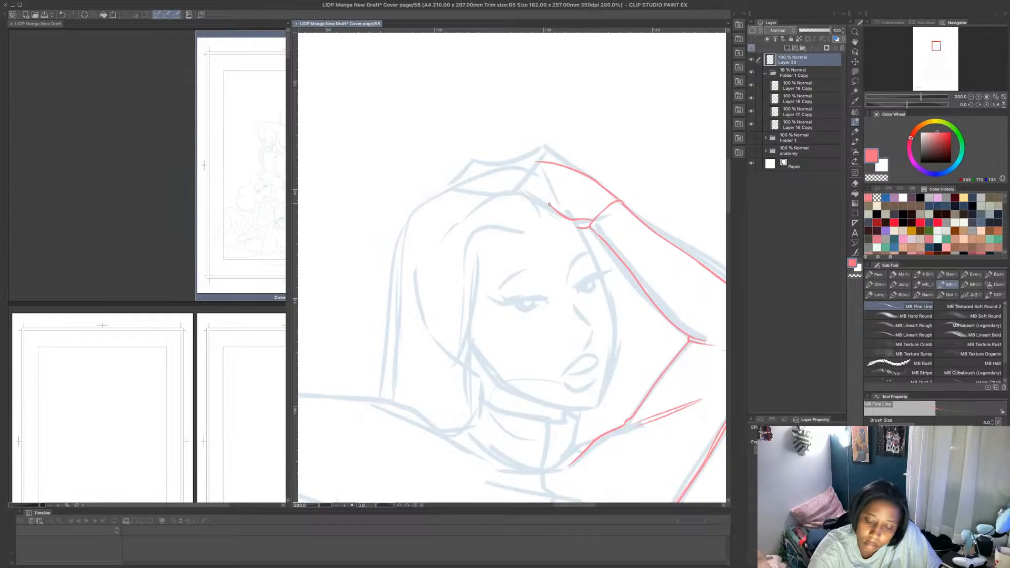
mouse_move(545, 200)
mouse_down()
mouse_move(520, 177)
mouse_move(550, 207)
mouse_move(506, 167)
mouse_move(471, 171)
mouse_move(504, 152)
mouse_up()
key(ctrl+z)
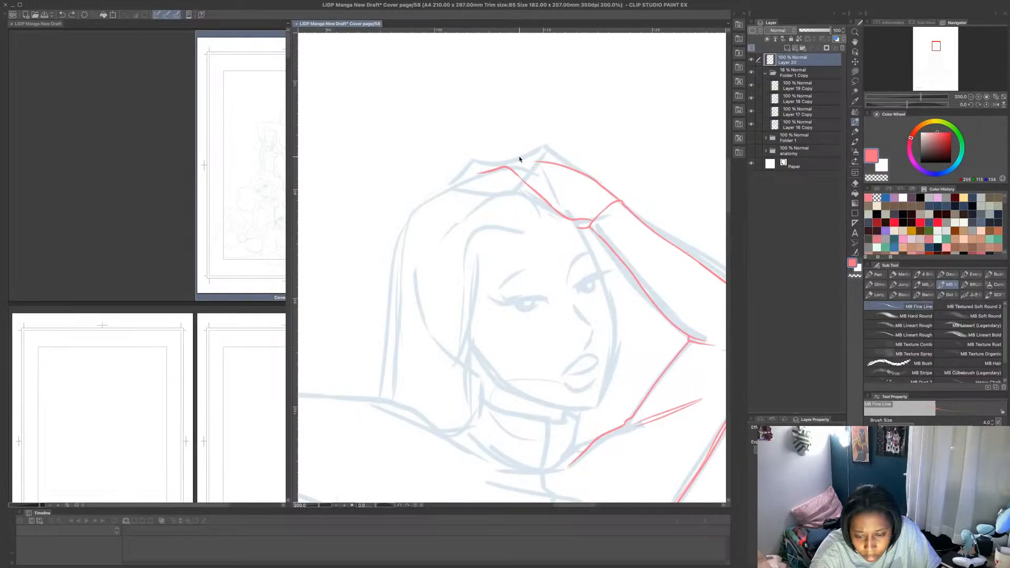
- Erase the fingertip stub and the back-of-hand section beside the wrist with Lasso fill, and redraw that section in pink
click(855, 71)
mouse_move(521, 169)
mouse_down()
mouse_move(480, 156)
mouse_move(518, 169)
mouse_up()
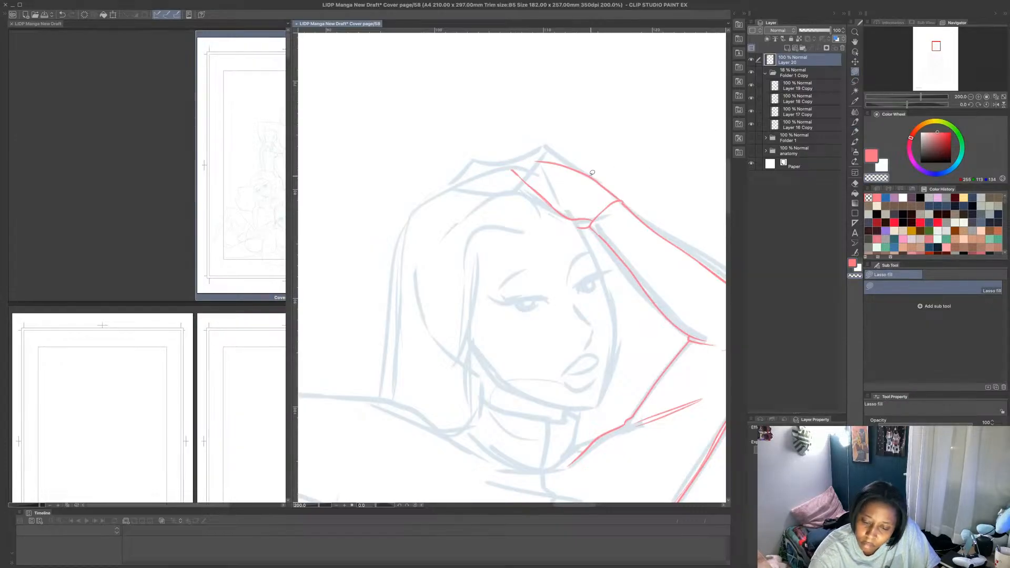
drag(589, 173, 618, 201)
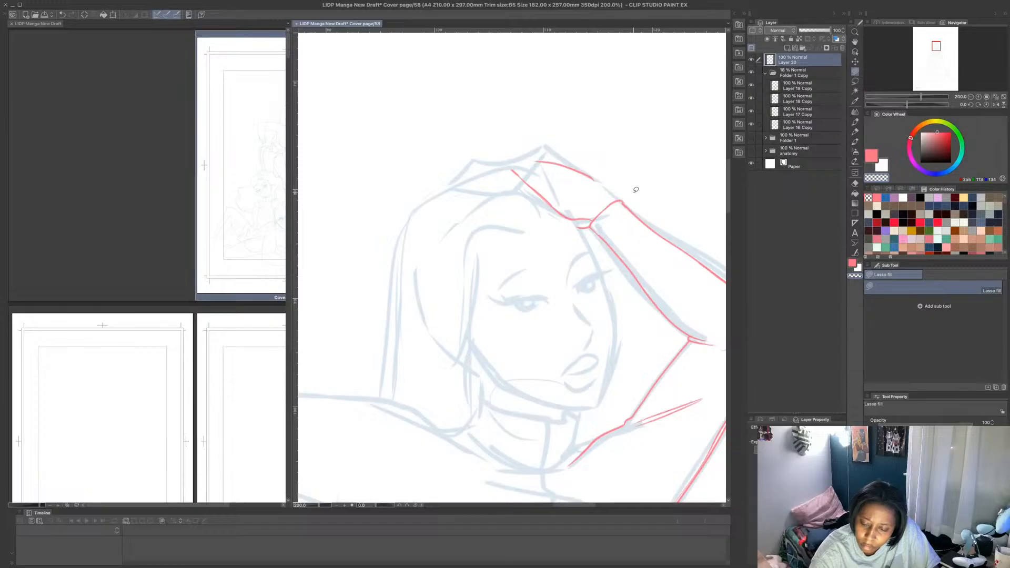
click(855, 111)
click(855, 122)
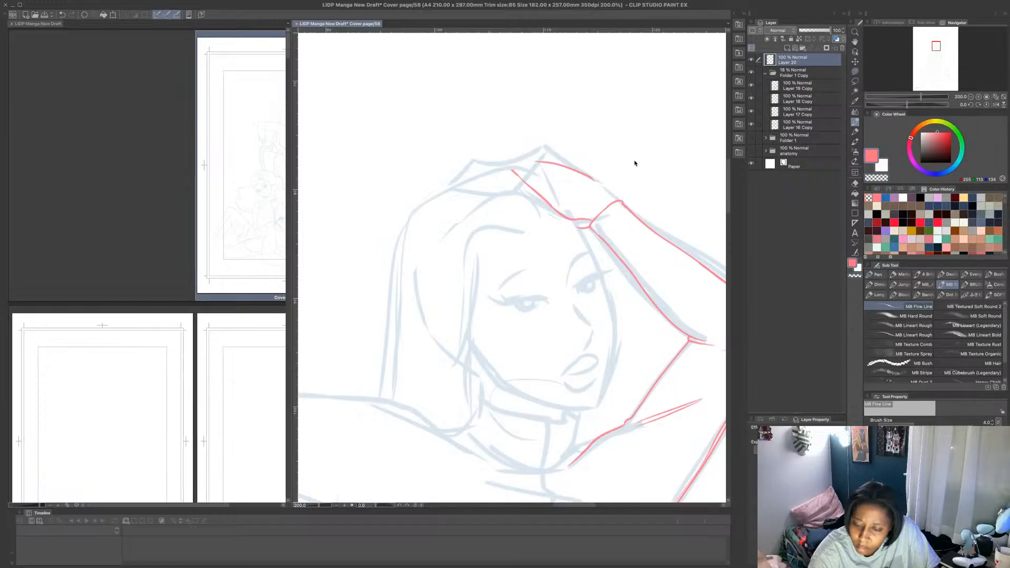
drag(612, 198, 596, 181)
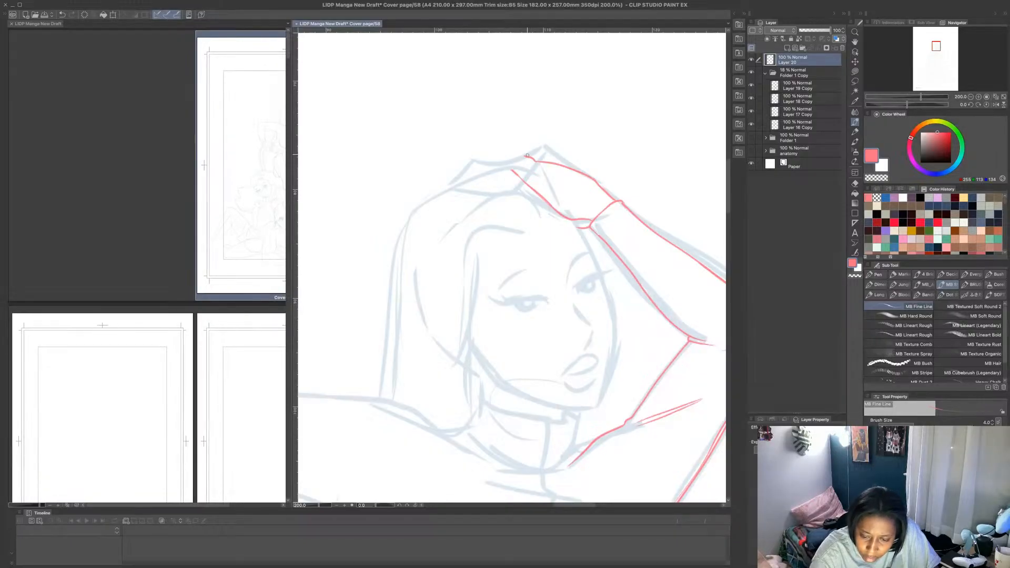
key(ctrl+z)
- Trim the finger end of the back-of-hand line using Lasso fill with the transparent colour
click(855, 72)
click(873, 177)
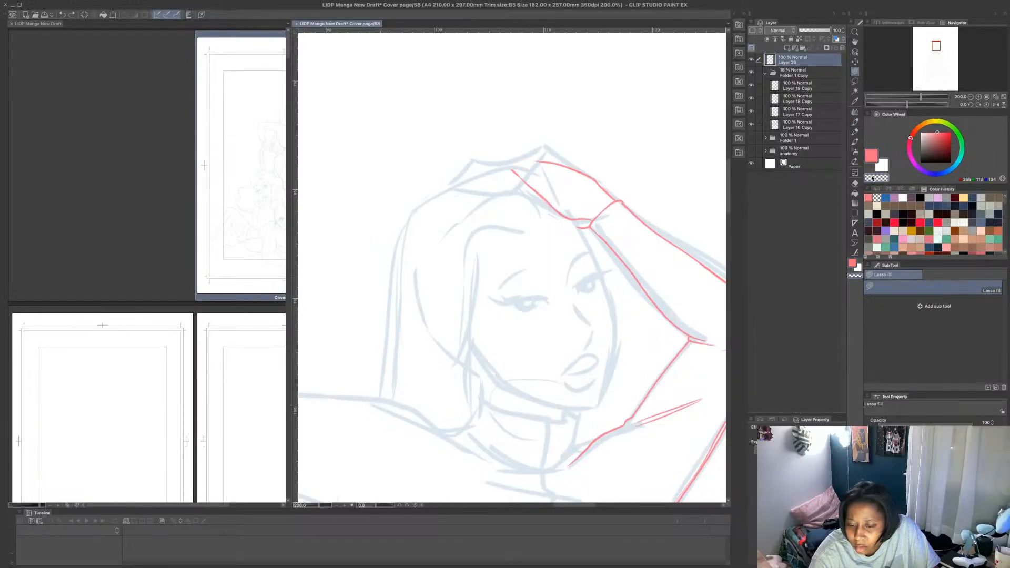
mouse_move(573, 166)
mouse_down()
mouse_move(535, 153)
mouse_move(550, 178)
mouse_up()
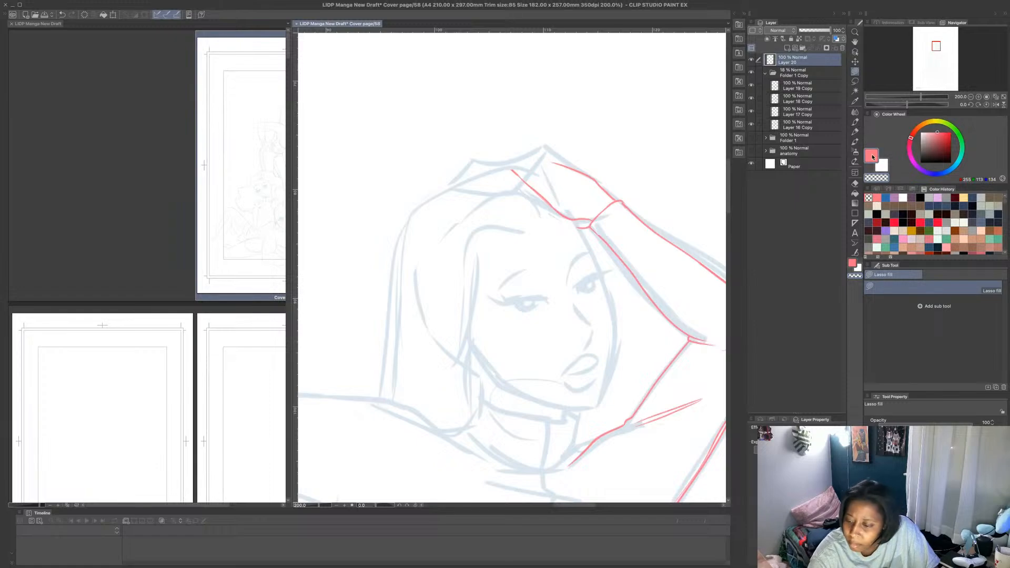
- Draw the top finger's bent outline in pink with MB Fine Line, join it to the back of the hand, and add a short line beneath
click(871, 156)
click(856, 122)
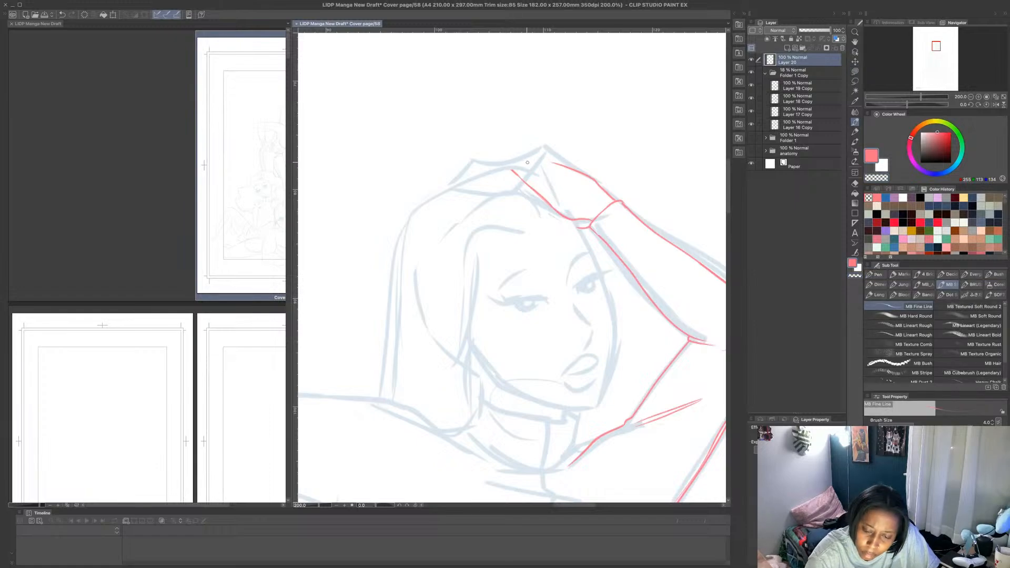
mouse_move(525, 158)
mouse_down()
mouse_move(487, 159)
mouse_move(463, 179)
mouse_up()
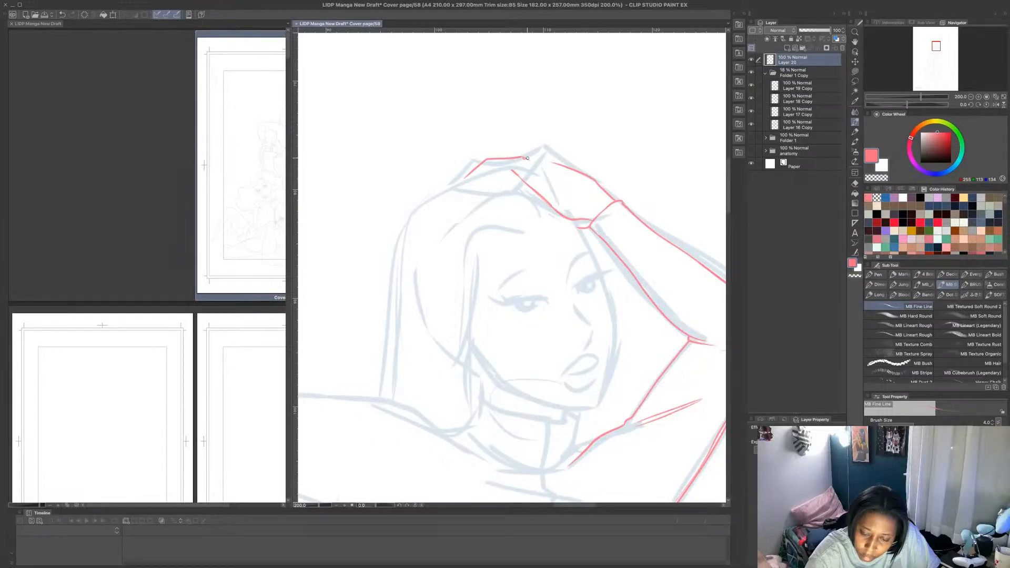
drag(526, 157, 581, 170)
drag(492, 168, 500, 171)
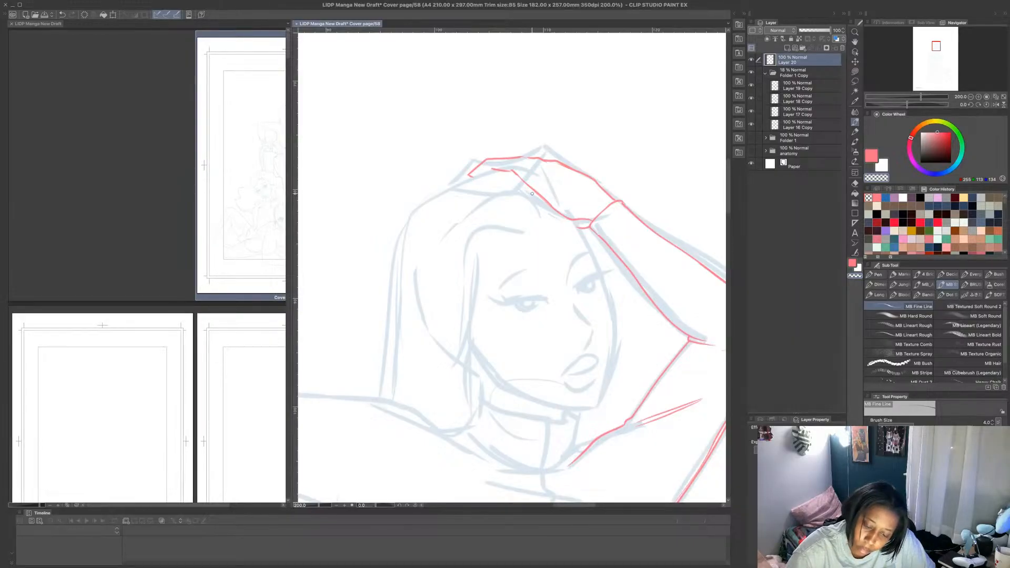
- Erase the diagonal underside line of the raised hand between the finger and the wrist
key(super+z)
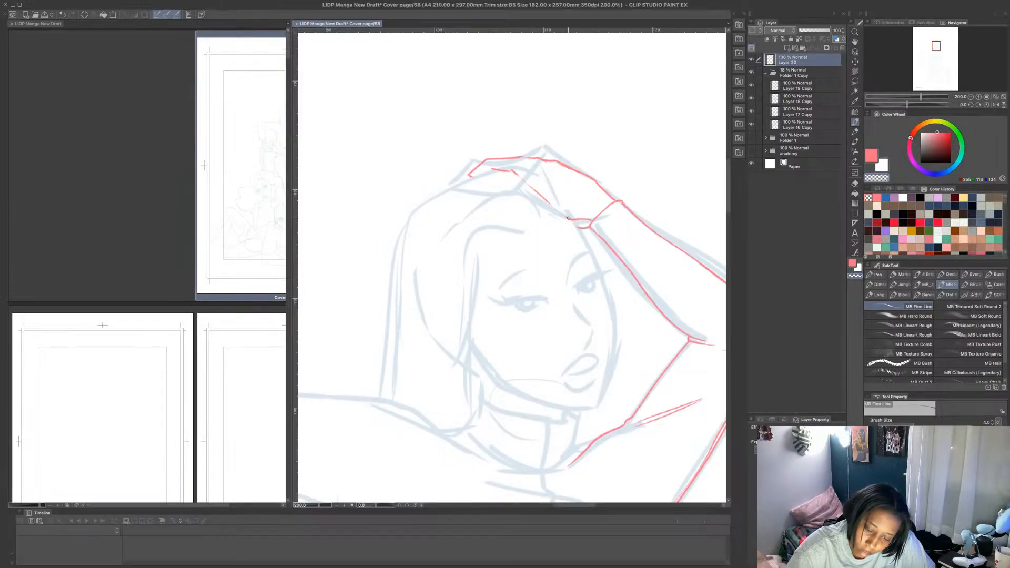
key(super+z)
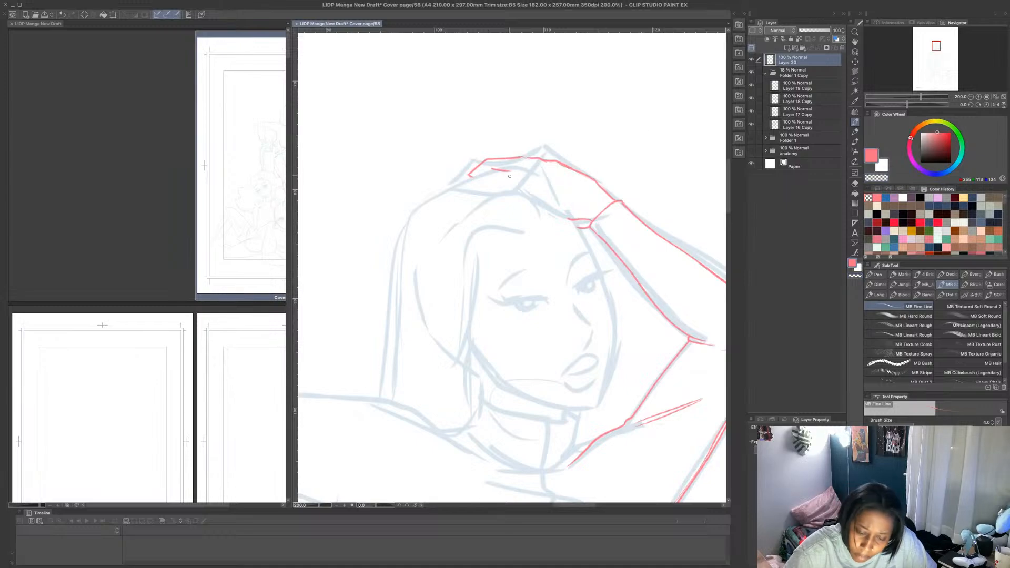
- Draw the raised hand's underside line in pink from the finger to the wrist and trim its wrist end with Lasso fill
drag(509, 175, 583, 220)
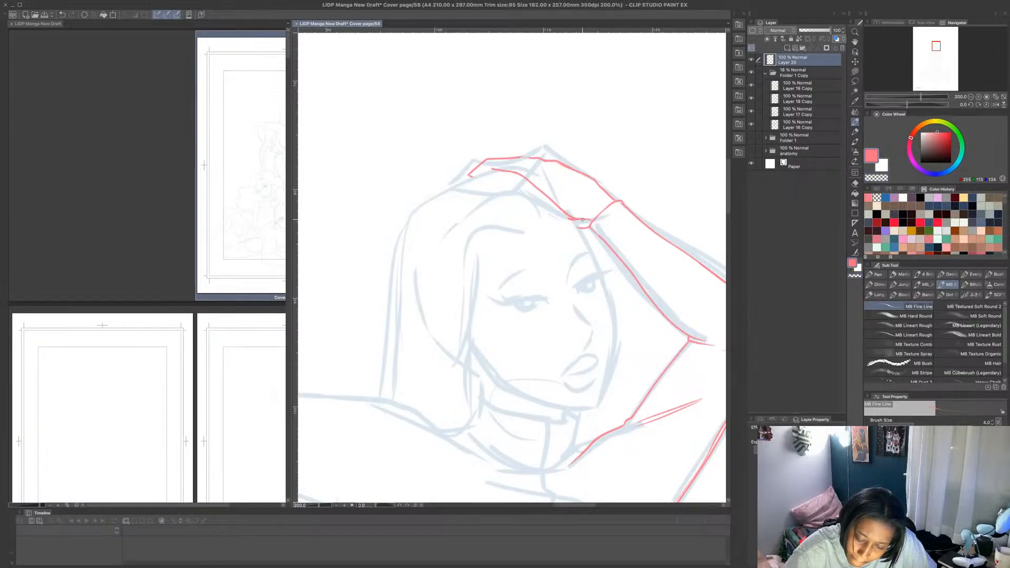
click(855, 72)
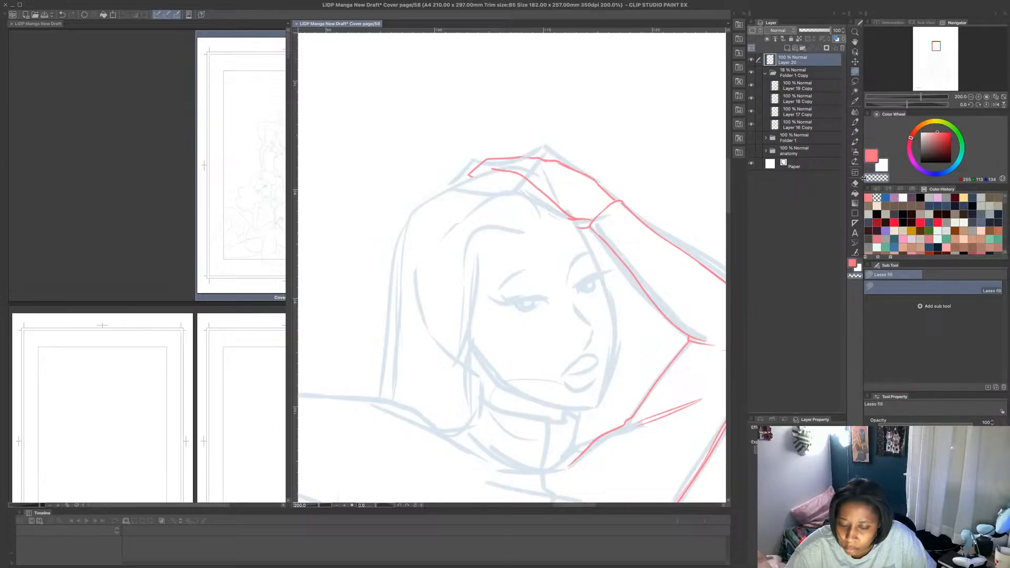
mouse_move(571, 219)
mouse_down()
mouse_move(565, 212)
mouse_move(576, 218)
mouse_up()
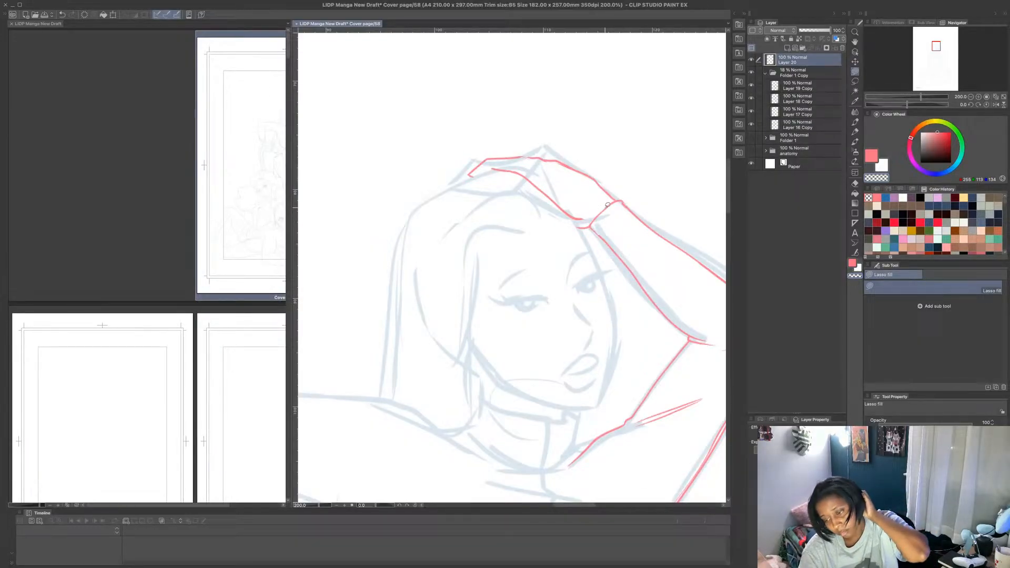
- Draw the face in pink with MB Fine Line: the contour from jaw to wrist, the nose line and the far eyebrow
click(855, 122)
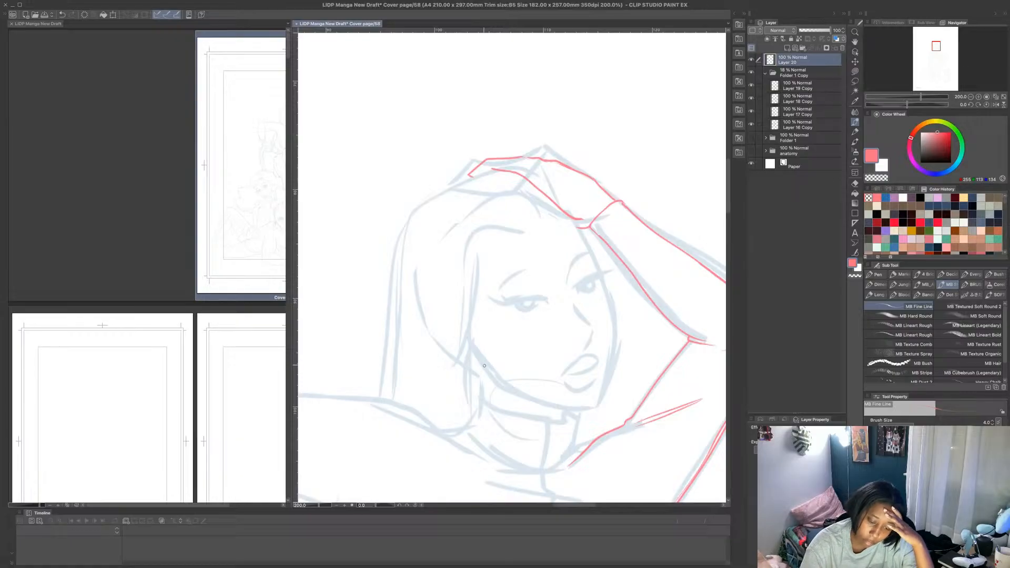
mouse_move(478, 366)
mouse_down()
mouse_move(525, 397)
mouse_move(590, 407)
mouse_up()
mouse_move(520, 395)
mouse_down()
mouse_move(584, 407)
mouse_move(603, 396)
mouse_move(611, 333)
mouse_move(585, 233)
mouse_up()
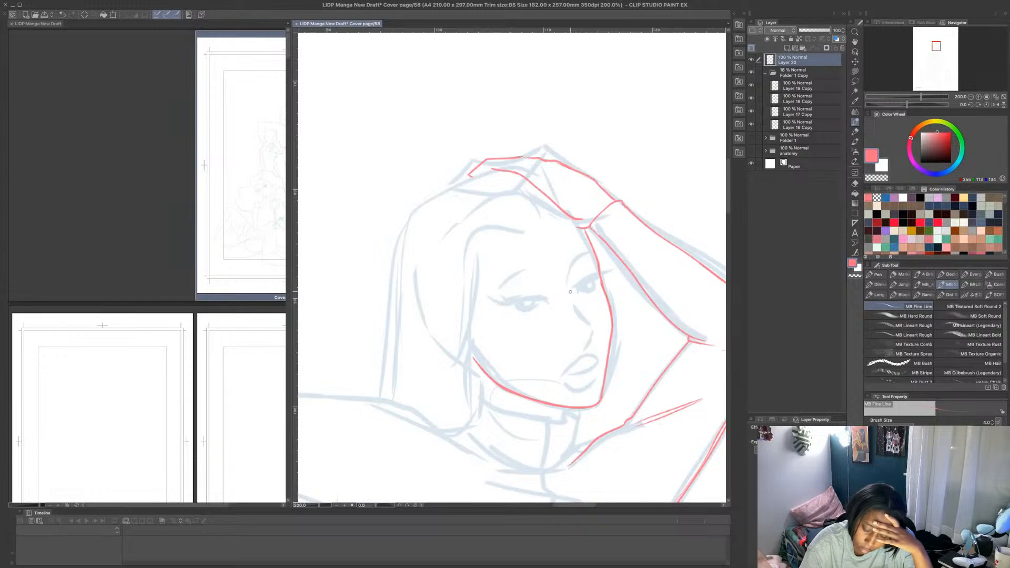
mouse_move(571, 293)
mouse_down()
mouse_move(594, 319)
mouse_move(589, 335)
mouse_up()
drag(572, 268, 604, 261)
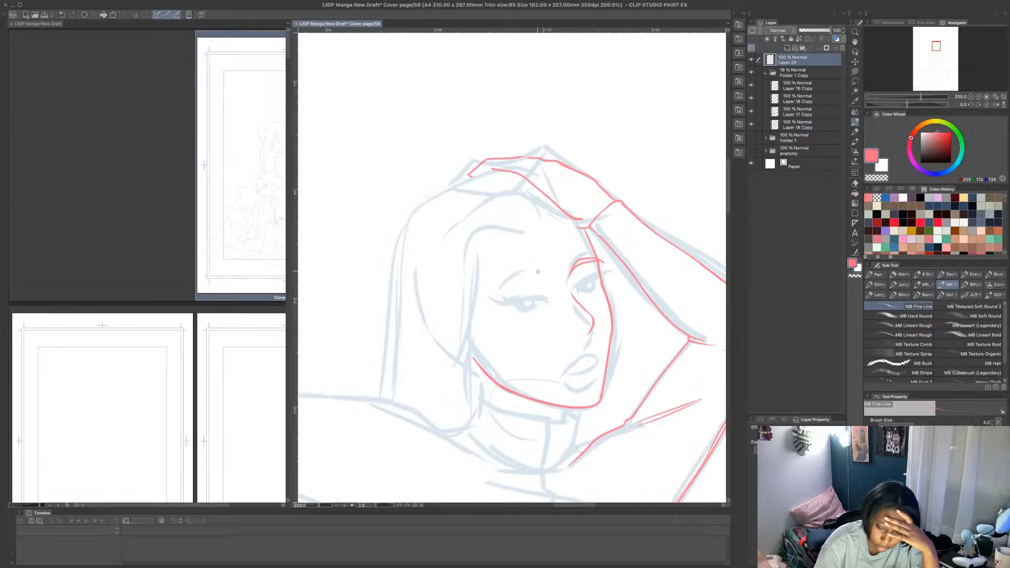
mouse_move(535, 272)
mouse_down()
mouse_move(503, 283)
mouse_move(490, 301)
mouse_move(542, 272)
mouse_up()
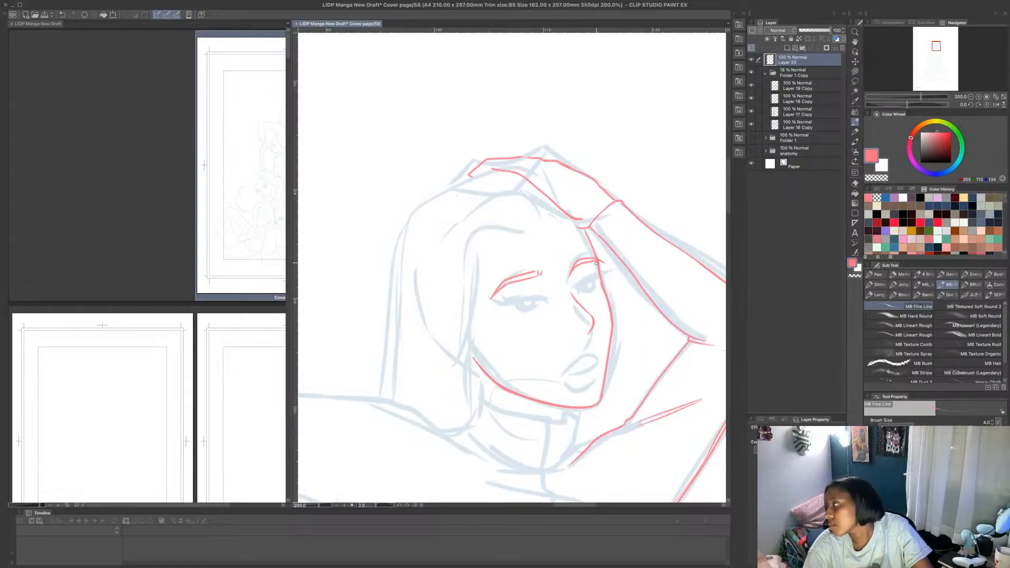
key(ctrl+z)
key(ctrl+z)
key(ctrl+z)
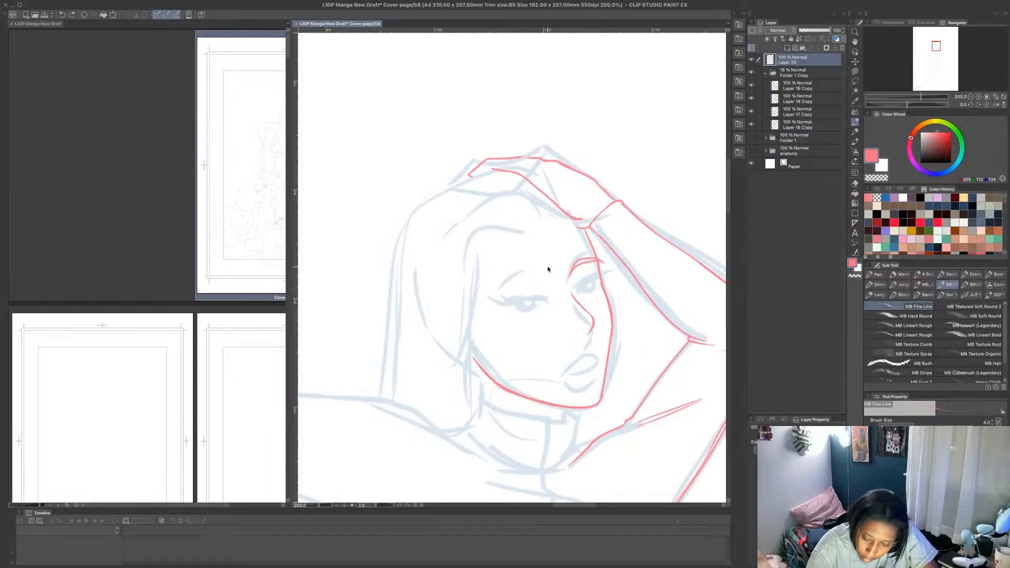
- Draw the near eyebrow as an arched pink double line, and outline the near eye's upper lid, lower lid and outer wing
mouse_move(493, 293)
mouse_down()
mouse_move(530, 274)
mouse_move(544, 278)
mouse_move(514, 276)
mouse_move(538, 273)
mouse_up()
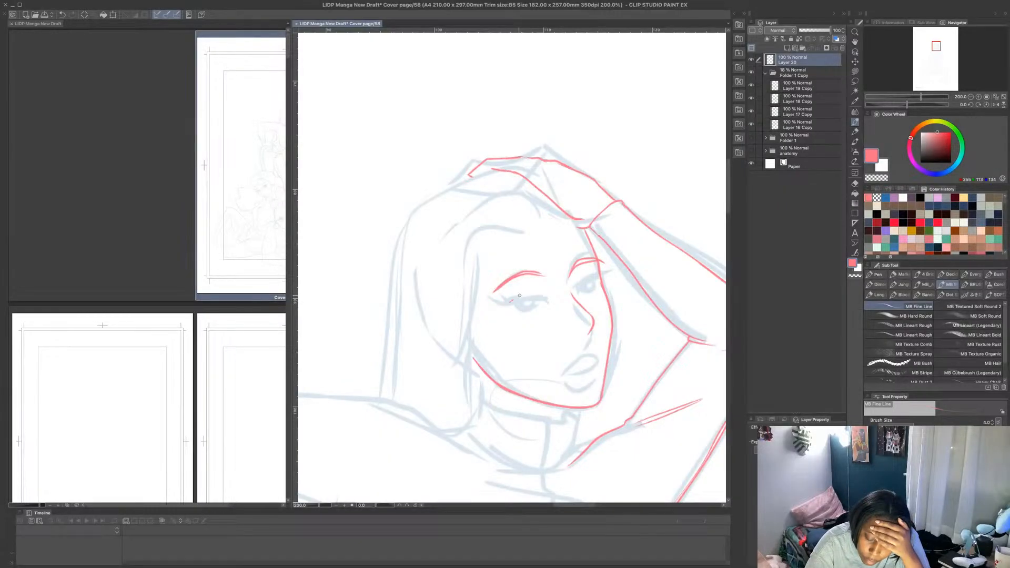
mouse_move(509, 303)
mouse_down()
mouse_move(542, 292)
mouse_move(491, 300)
mouse_move(510, 305)
mouse_move(500, 302)
mouse_move(527, 286)
mouse_move(512, 303)
mouse_move(530, 287)
mouse_move(550, 299)
mouse_up()
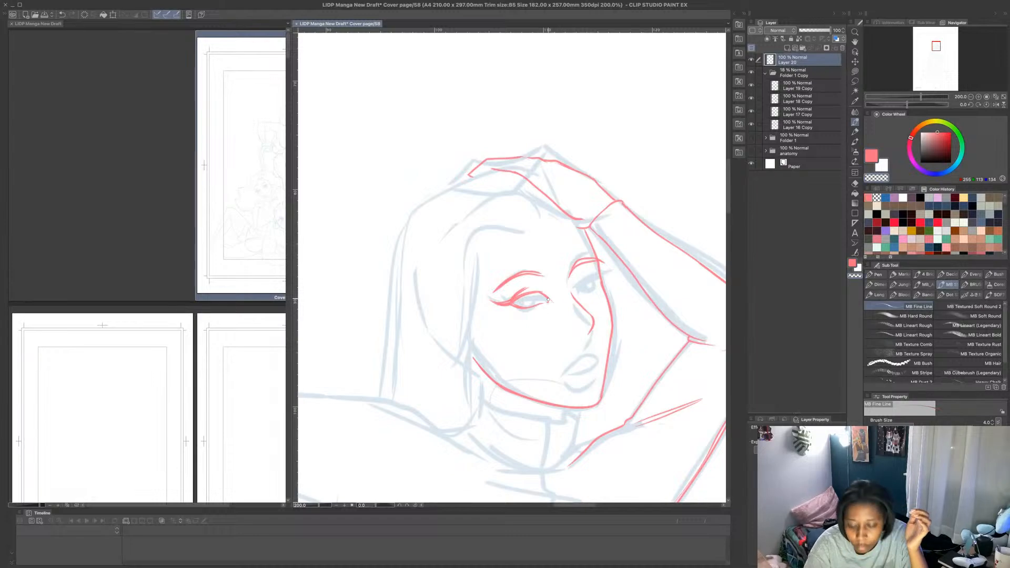
scroll(550, 294, down, 2)
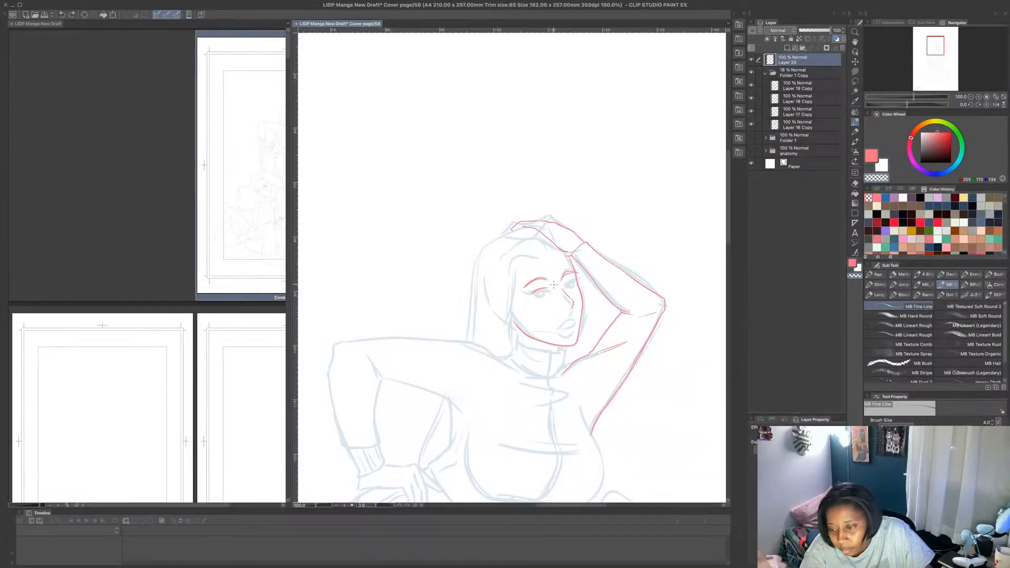
scroll(537, 300, up, 5)
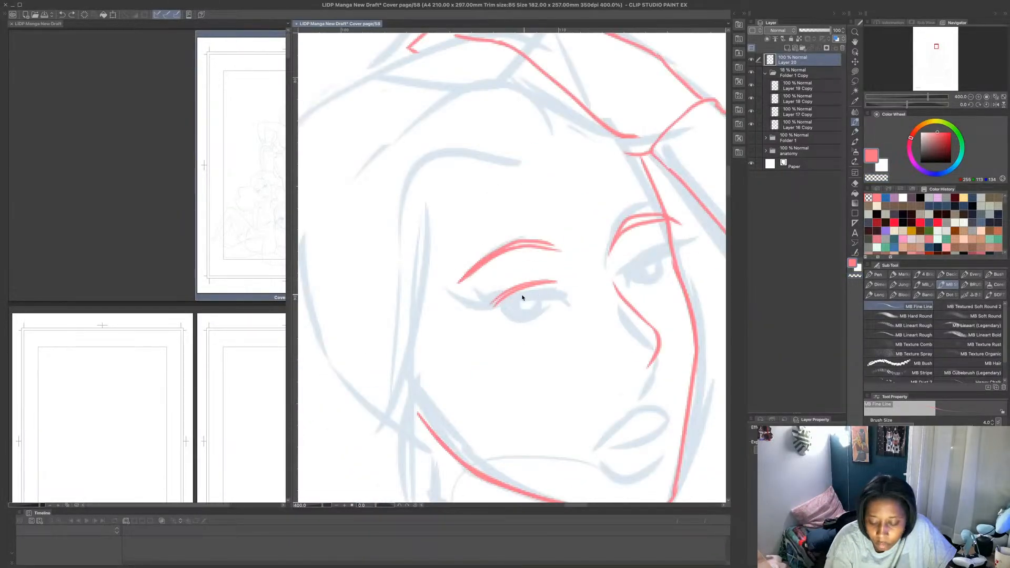
drag(480, 317, 531, 283)
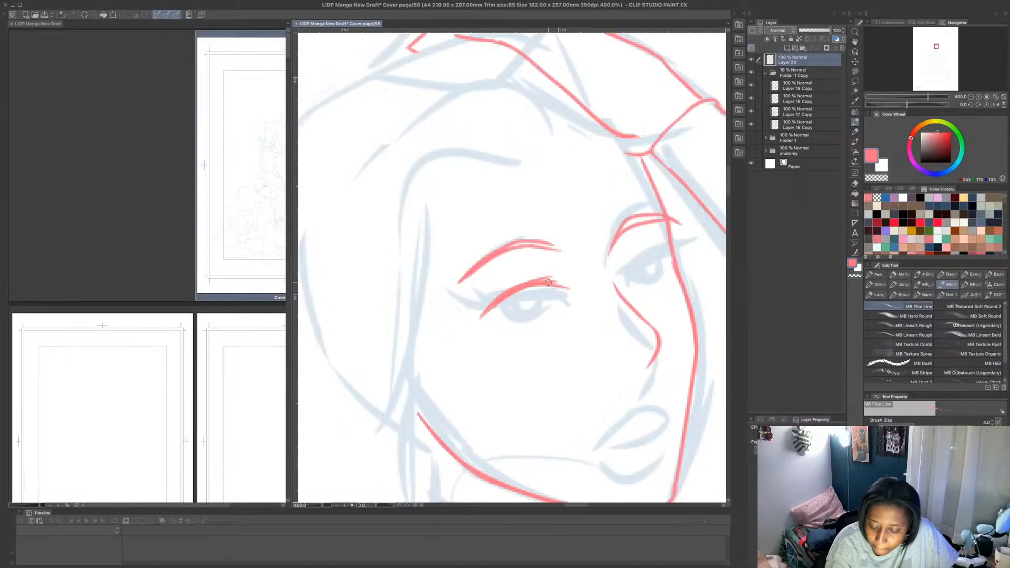
mouse_move(546, 281)
mouse_down()
mouse_move(572, 298)
mouse_move(539, 317)
mouse_move(546, 308)
mouse_move(500, 330)
mouse_move(467, 325)
mouse_move(475, 330)
mouse_move(495, 300)
mouse_move(477, 330)
mouse_move(526, 271)
mouse_move(497, 290)
mouse_move(479, 325)
mouse_move(445, 328)
mouse_move(480, 327)
mouse_up()
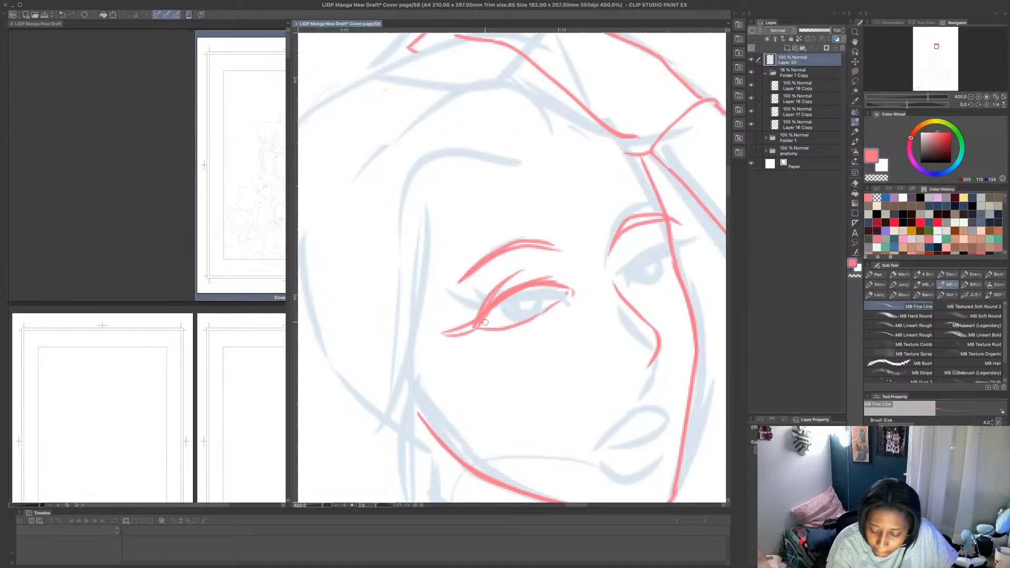
- Undo the last wing stroke, redraw the near eye's outer wing thicker, and add upper lashes at its outer corner
key(super+z)
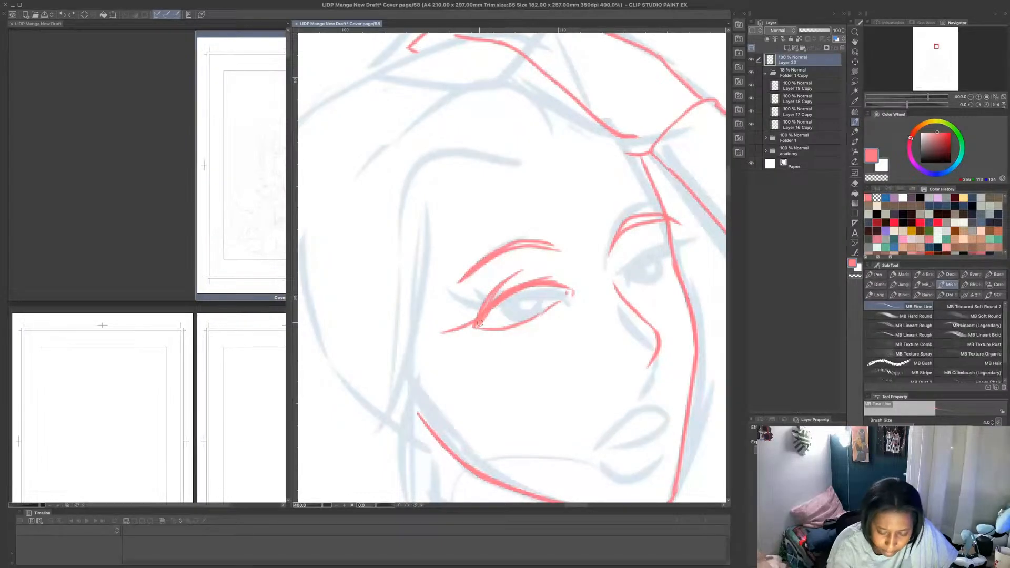
mouse_move(482, 319)
mouse_down()
mouse_move(433, 333)
mouse_move(478, 314)
mouse_up()
key(super+z)
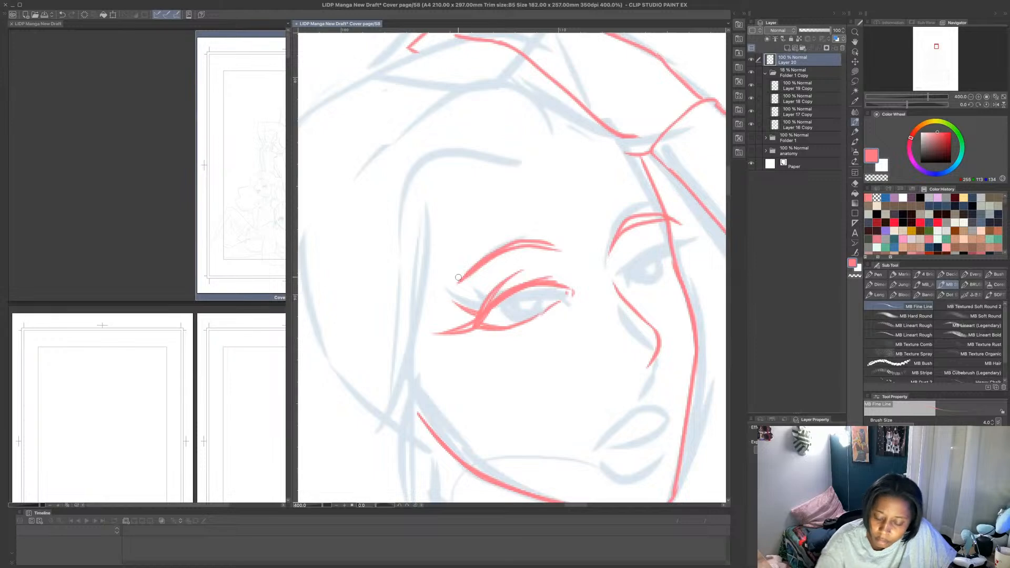
mouse_move(481, 308)
mouse_down()
mouse_move(459, 306)
mouse_move(515, 282)
mouse_move(489, 280)
mouse_up()
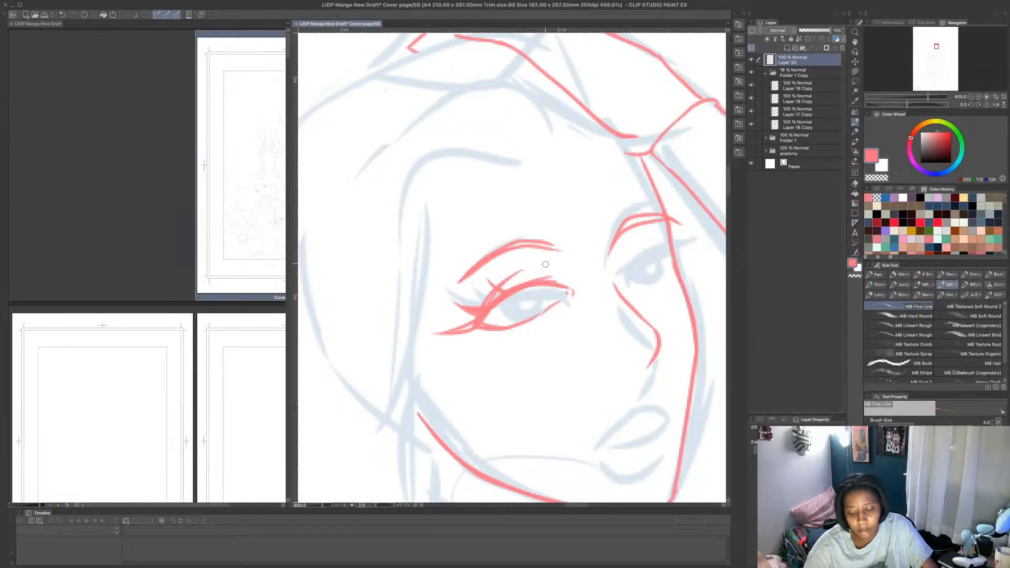
- Add short lower lashes beneath the near eye and thicken the lower lid line at its outer corner
mouse_move(487, 335)
mouse_down()
mouse_move(535, 324)
mouse_move(488, 345)
mouse_move(527, 337)
mouse_up()
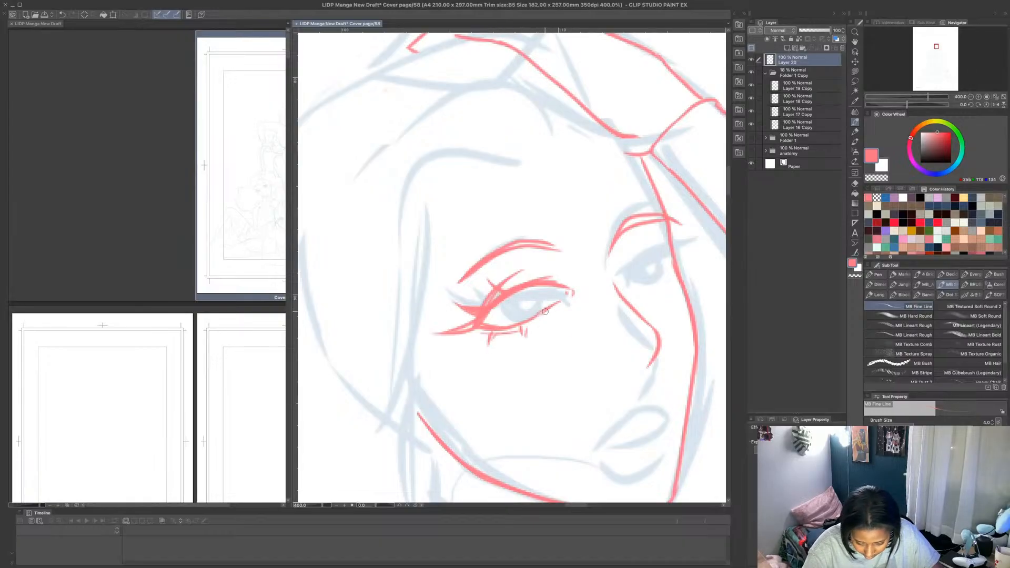
mouse_move(480, 326)
mouse_down()
mouse_move(525, 286)
mouse_move(520, 313)
mouse_move(500, 311)
mouse_move(525, 315)
mouse_move(510, 319)
mouse_move(530, 323)
mouse_move(519, 329)
mouse_move(552, 309)
mouse_up()
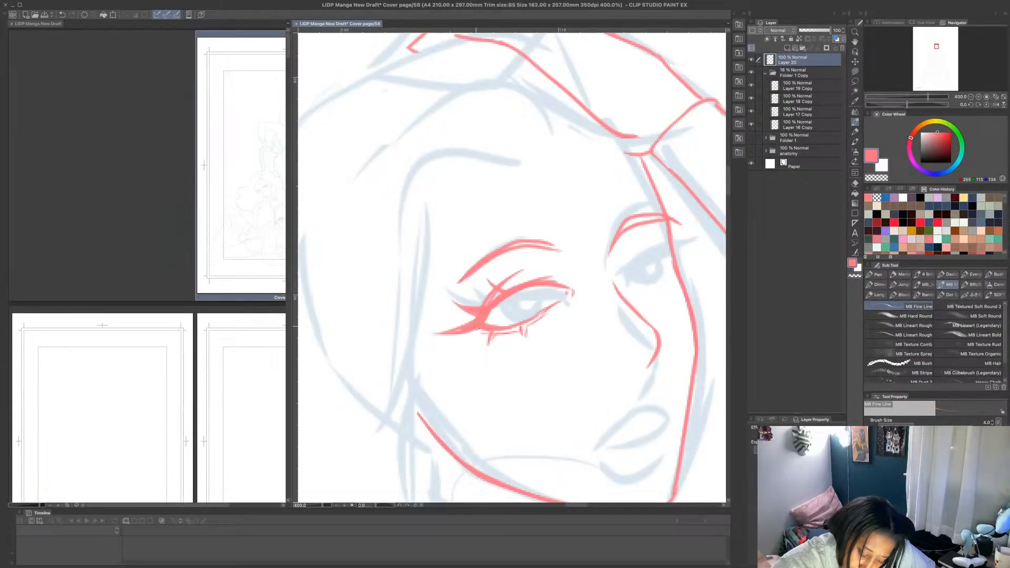
drag(478, 331, 504, 334)
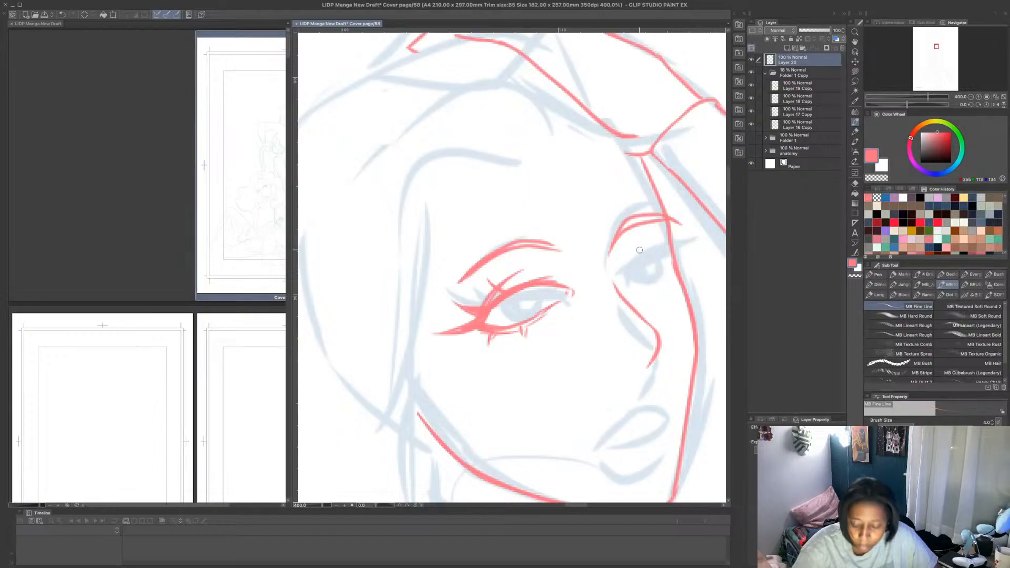
- Undo the extra inner lid stroke, and draw and fill the near eye's iris in pink beneath the upper lid
drag(533, 290, 568, 289)
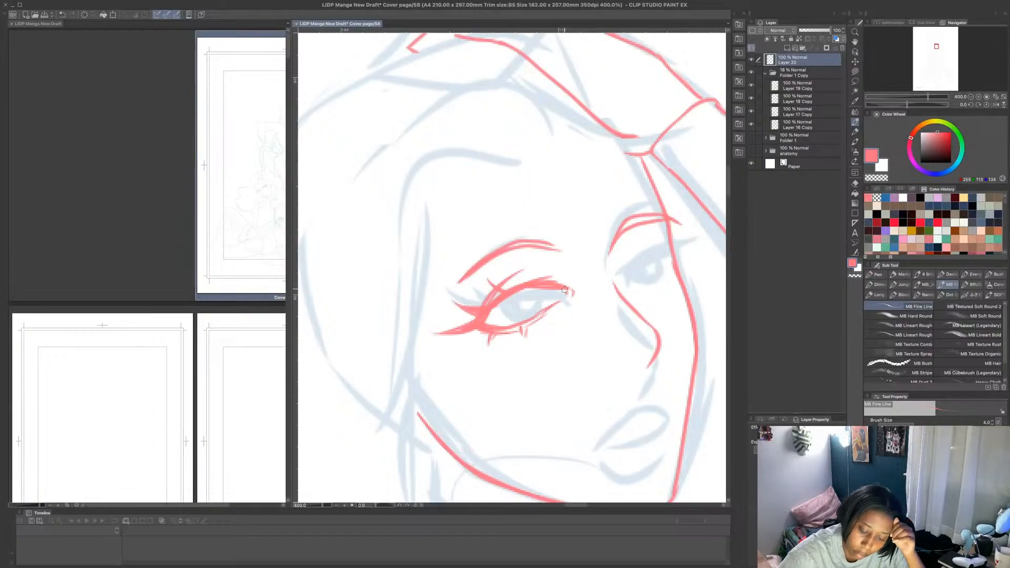
key(ctrl+z)
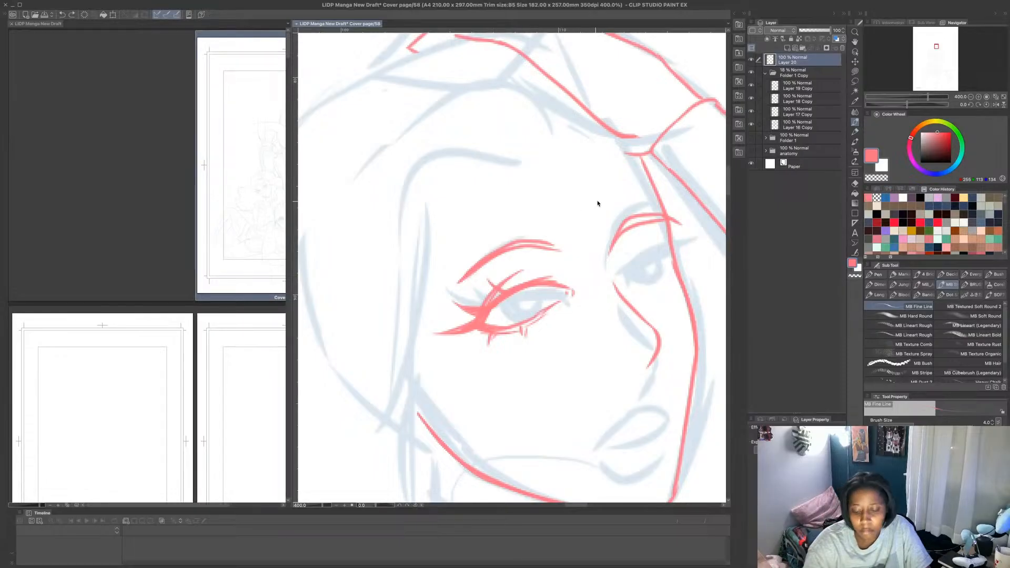
scroll(602, 201, down, 4)
scroll(592, 218, up, 5)
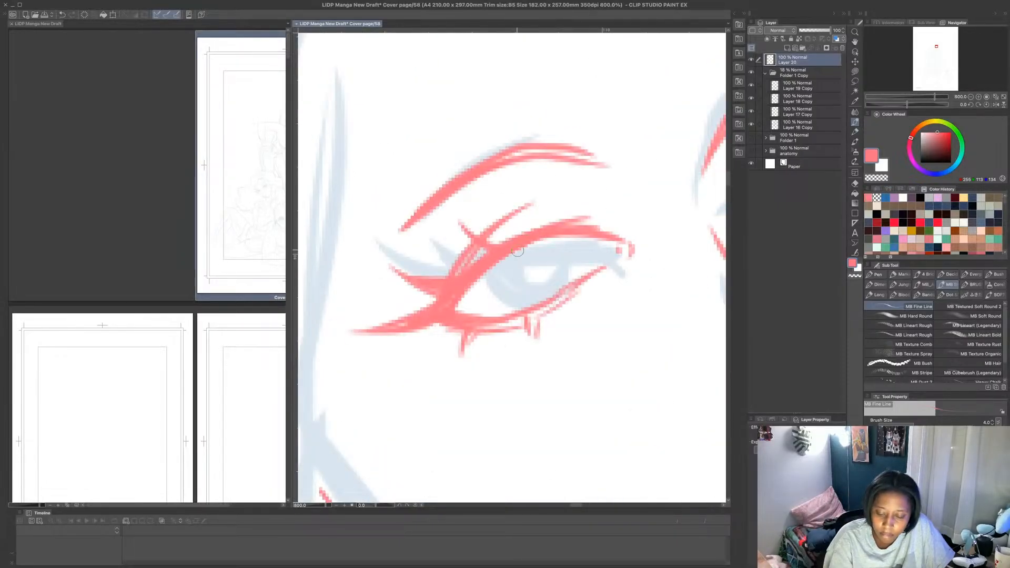
mouse_move(476, 277)
mouse_down()
mouse_move(514, 303)
mouse_move(552, 290)
mouse_move(556, 252)
mouse_move(547, 239)
mouse_move(501, 284)
mouse_move(548, 245)
mouse_move(485, 280)
mouse_move(513, 286)
mouse_move(533, 272)
mouse_move(505, 283)
mouse_move(525, 285)
mouse_move(503, 275)
mouse_move(492, 287)
mouse_move(491, 272)
mouse_move(543, 251)
mouse_up()
scroll(549, 250, down, 5)
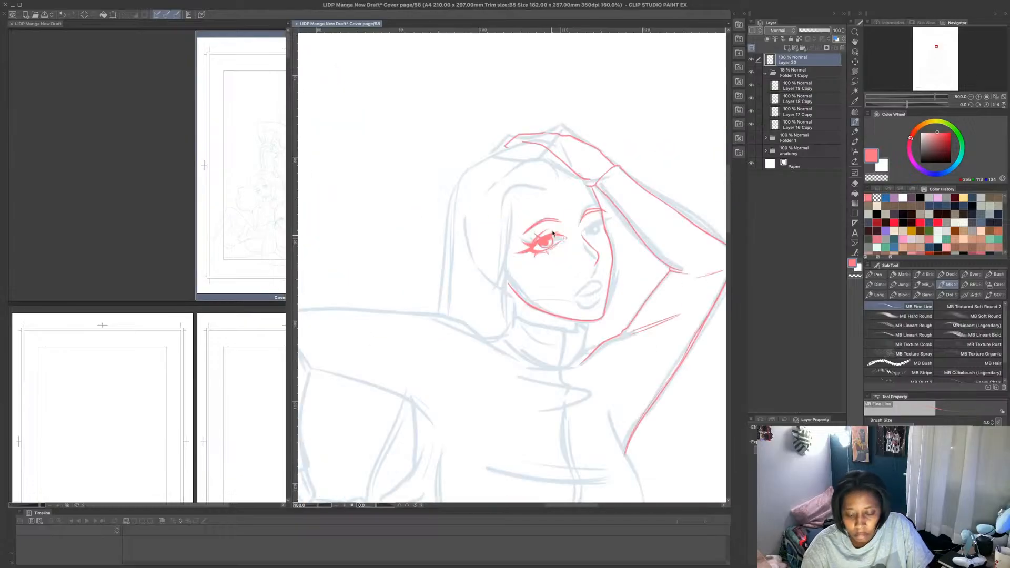
- Refine the inner end of the near eye's upper lid line, and undo an extra lower lash at the outer corner
scroll(598, 220, up, 3)
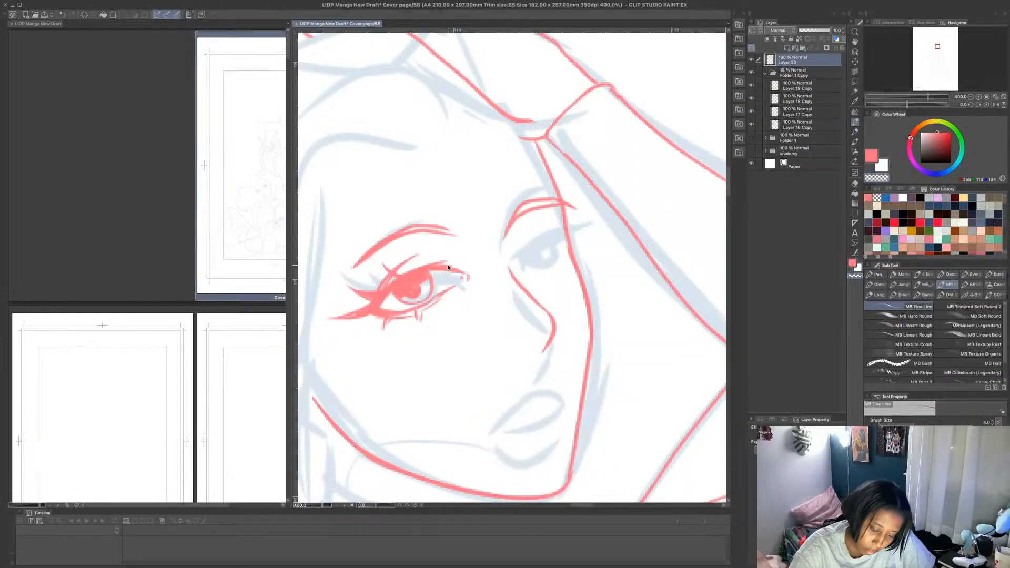
drag(446, 265, 462, 269)
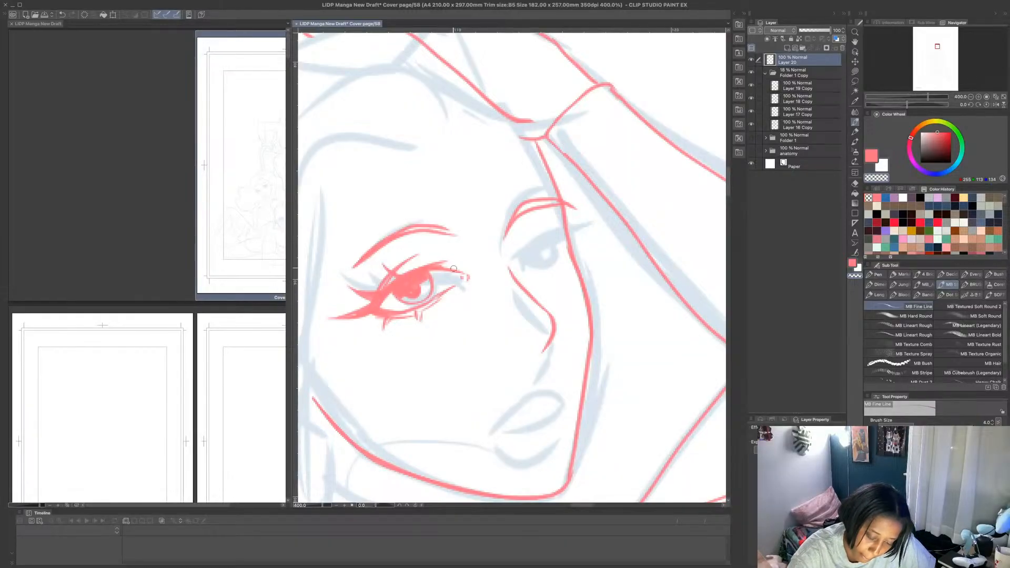
click(875, 197)
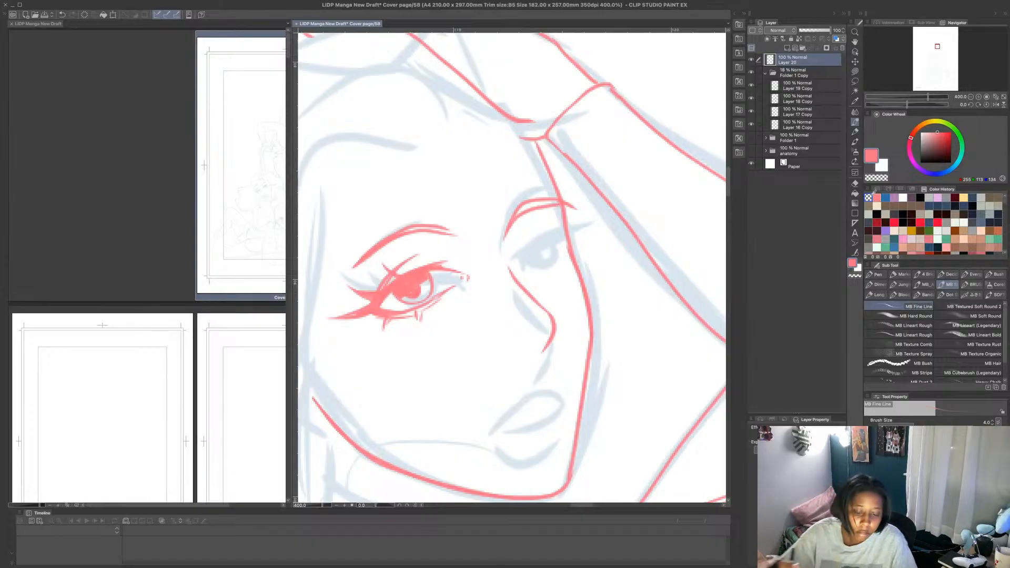
drag(376, 316, 361, 328)
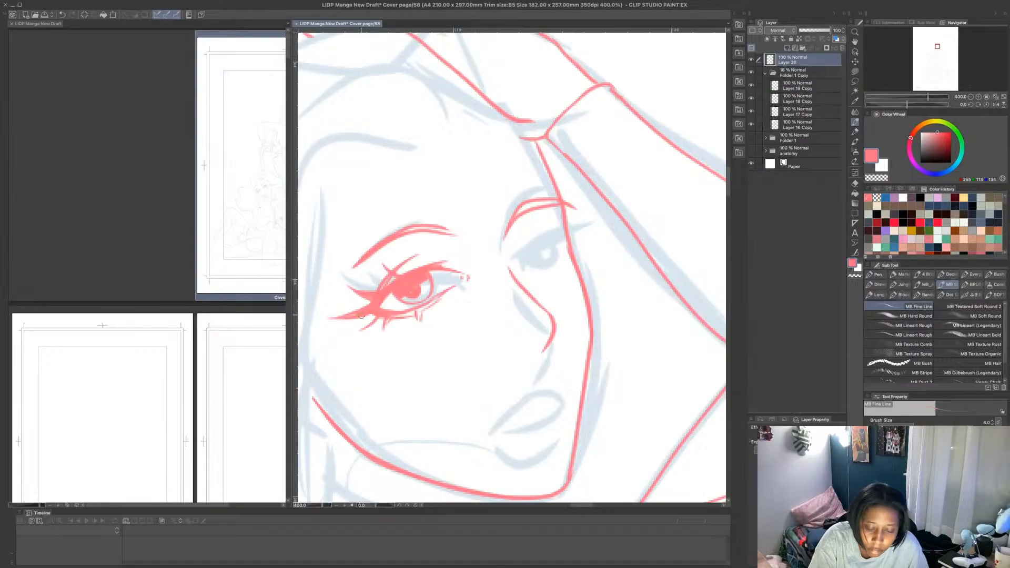
key(ctrl+z)
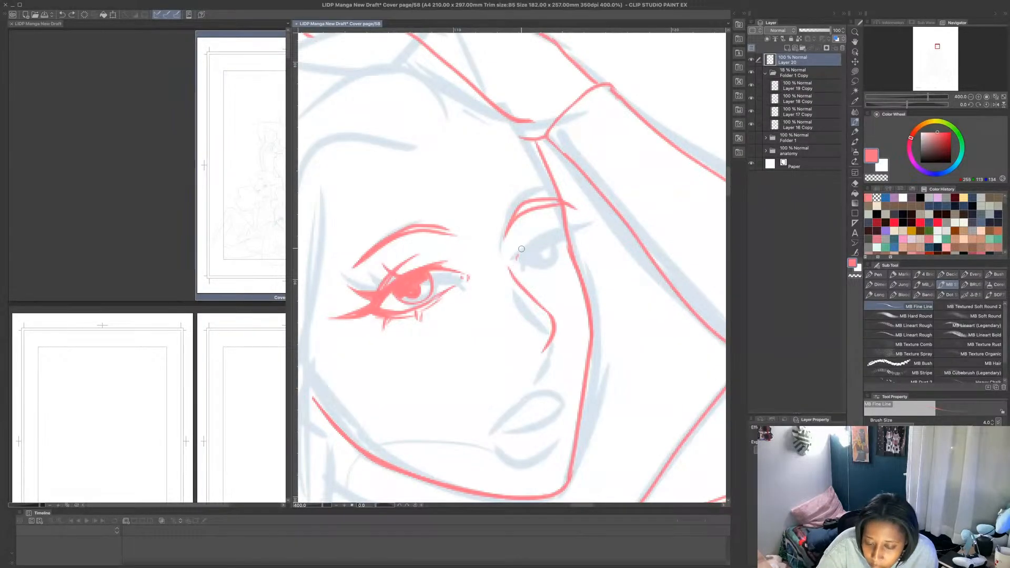
- Draw the far eye's curved upper lid line in pink below the far eyebrow
drag(517, 248, 556, 228)
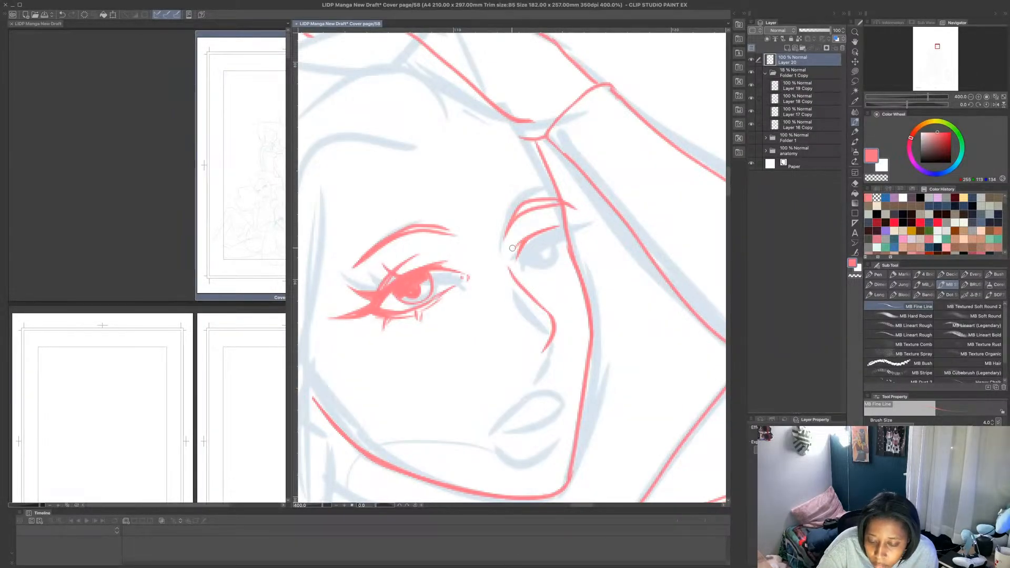
scroll(573, 165, down, 4)
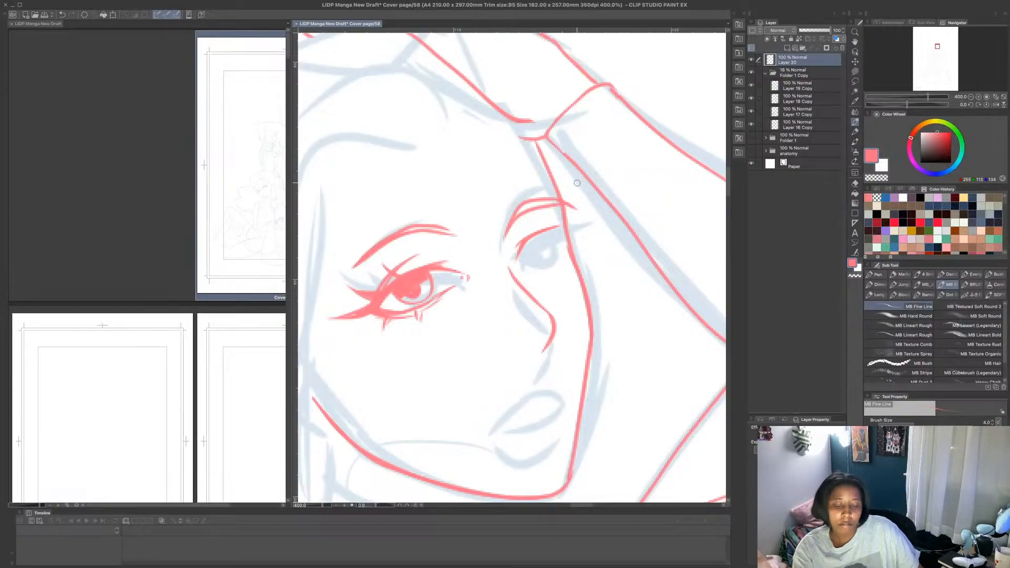
scroll(573, 183, up, 1)
scroll(572, 183, up, 2)
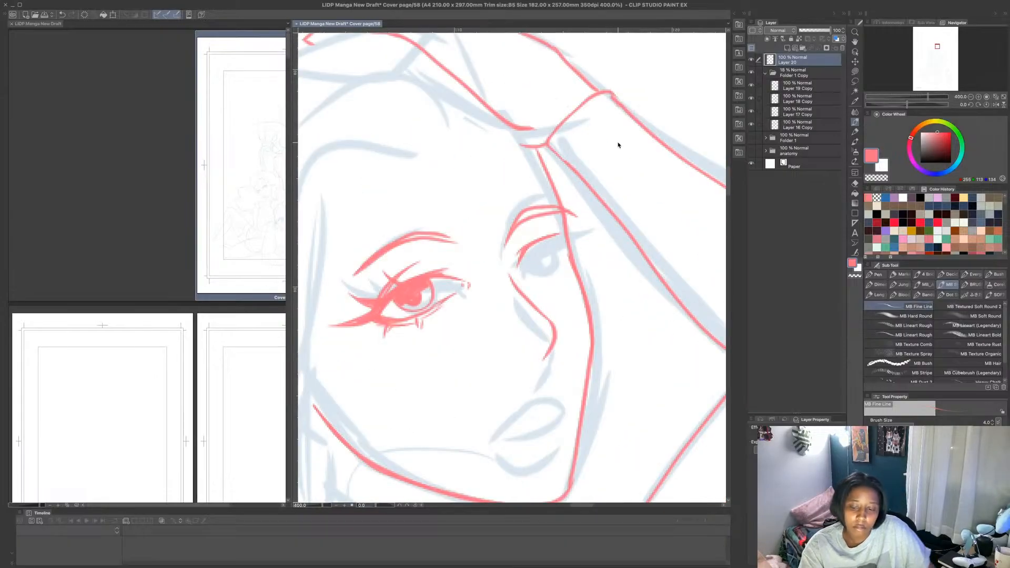
- Select the far eye's upper lid line with the Lasso and move it slightly up toward the eyebrow
key(m)
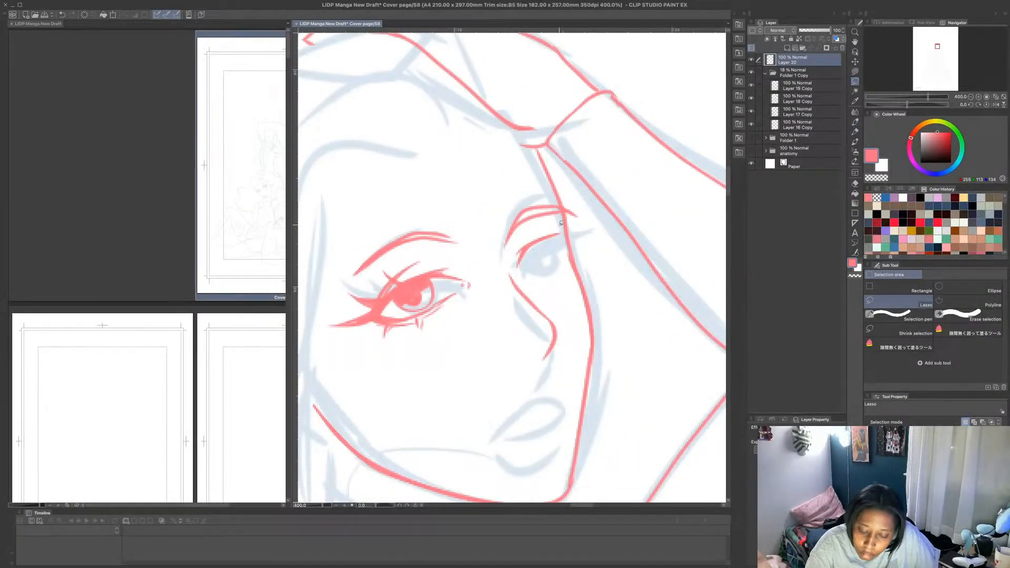
mouse_move(561, 223)
mouse_down()
mouse_move(533, 275)
mouse_move(511, 255)
mouse_move(559, 226)
mouse_up()
key(ctrl+t)
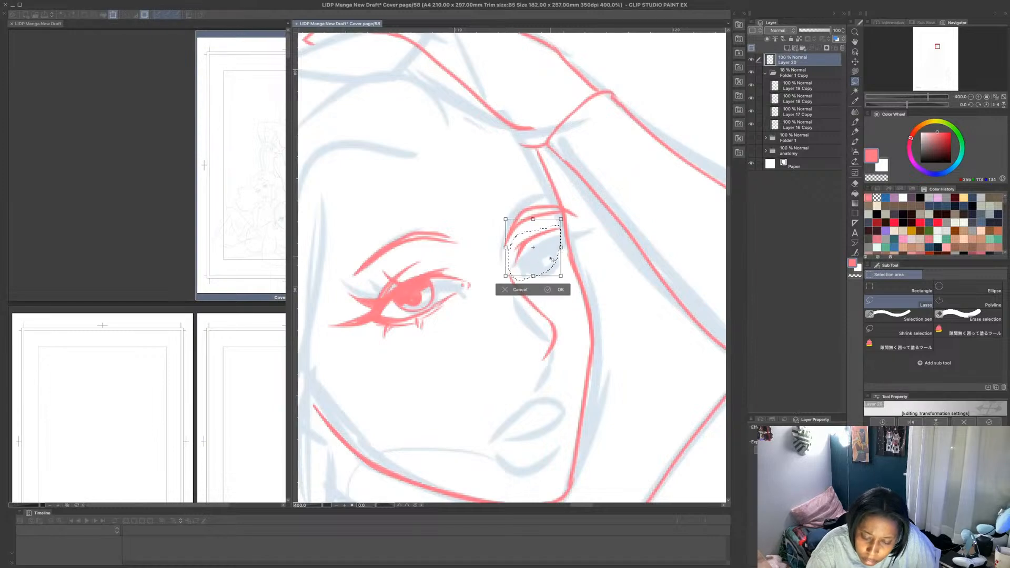
click(561, 289)
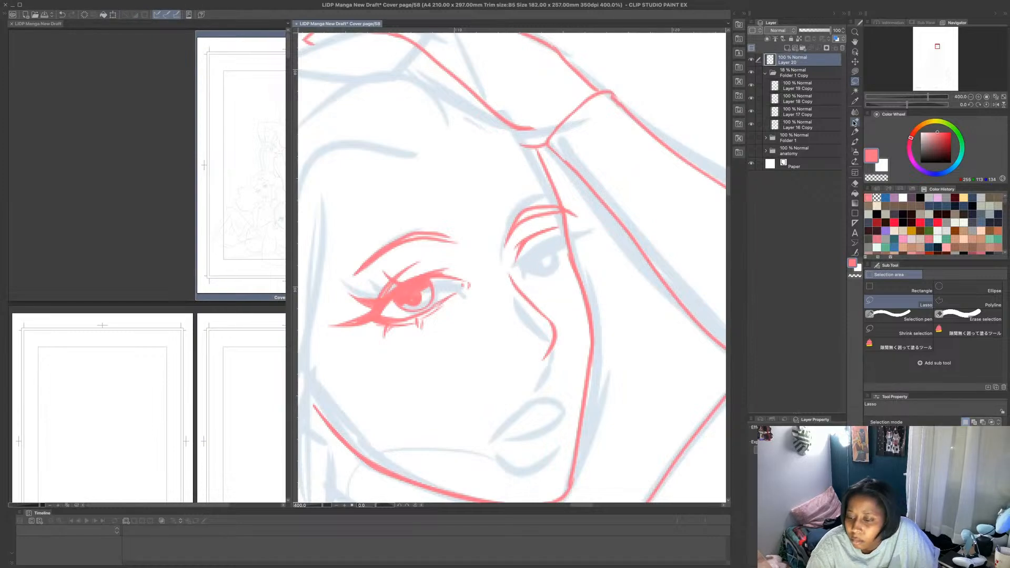
- Draw the far eye's lower lid, winged upper lid and lashes with the MB Fine Line brush in pink, and fill its iris
click(855, 122)
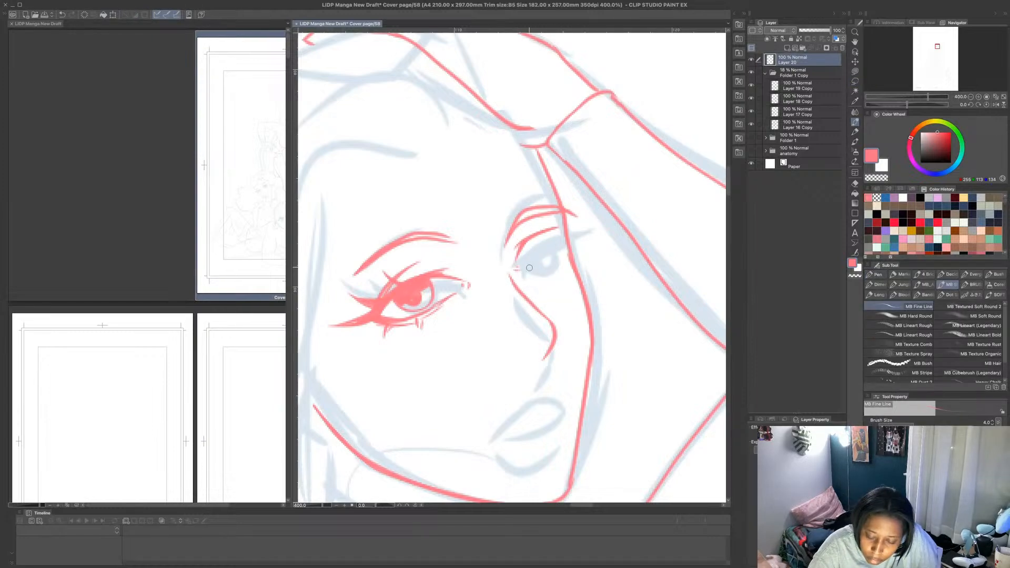
mouse_move(519, 270)
mouse_down()
mouse_move(562, 251)
mouse_move(559, 229)
mouse_move(523, 247)
mouse_move(568, 228)
mouse_move(556, 229)
mouse_move(578, 220)
mouse_move(584, 196)
mouse_move(558, 199)
mouse_up()
mouse_move(558, 201)
mouse_down()
mouse_move(553, 223)
mouse_move(581, 213)
mouse_up()
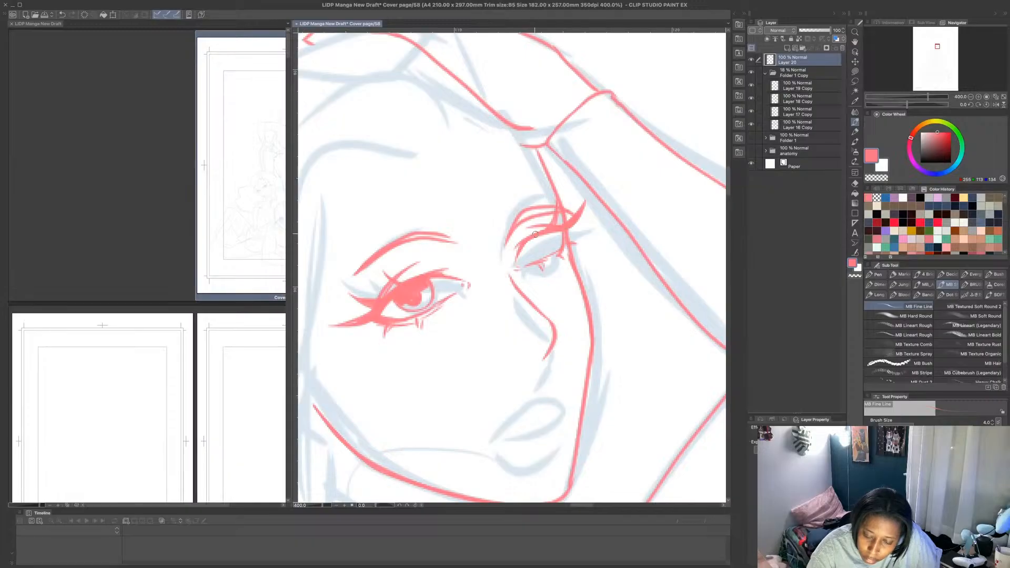
mouse_move(536, 233)
mouse_down()
mouse_move(533, 219)
mouse_move(540, 253)
mouse_move(540, 237)
mouse_move(528, 252)
mouse_move(530, 244)
mouse_up()
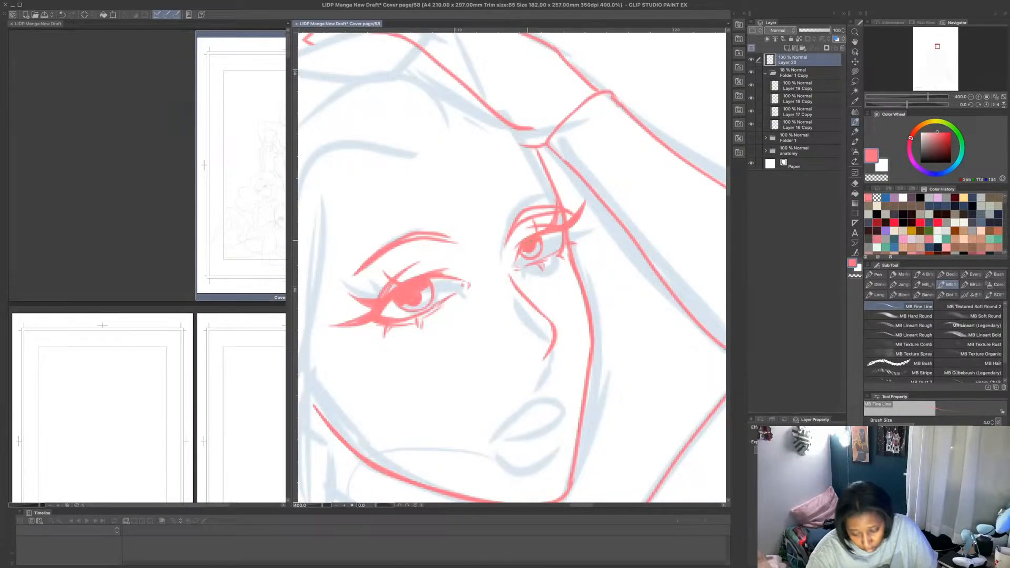
- Redraw the jawline slightly higher toward the chin in pink, and erase the old jaw and chin line with a transparent Lasso fill
scroll(539, 215, down, 5)
scroll(546, 219, up, 1)
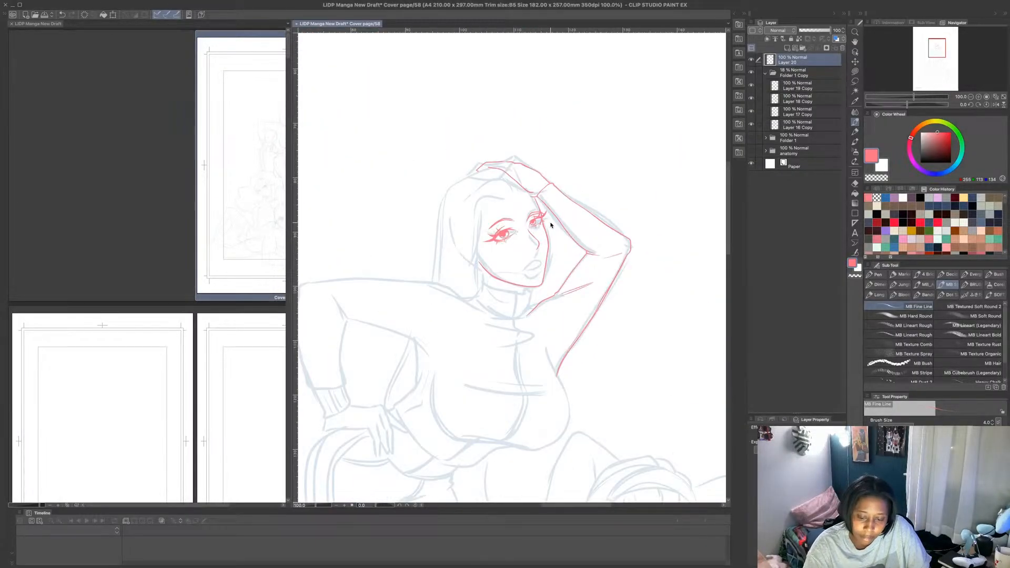
scroll(567, 215, up, 2)
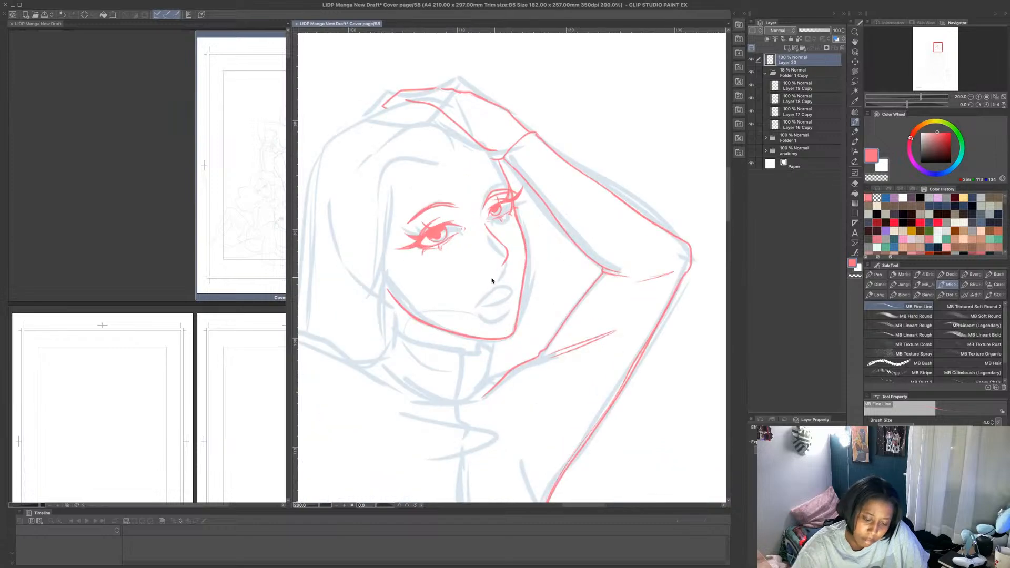
mouse_move(388, 290)
mouse_down()
mouse_move(442, 325)
mouse_move(513, 332)
mouse_up()
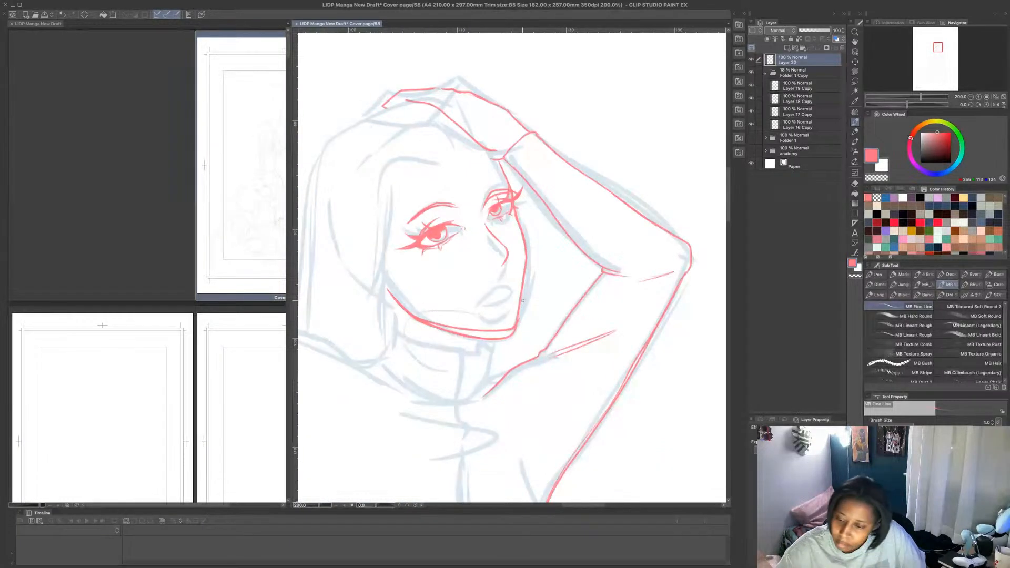
click(855, 72)
click(877, 178)
mouse_move(416, 319)
mouse_down()
mouse_move(488, 332)
mouse_move(530, 308)
mouse_move(465, 354)
mouse_move(418, 322)
mouse_up()
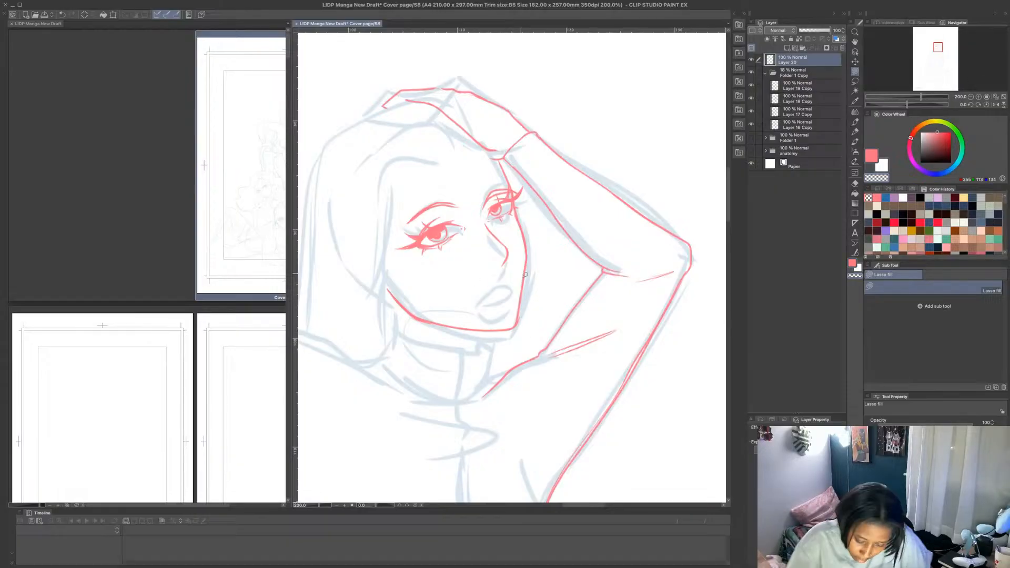
drag(521, 309, 528, 307)
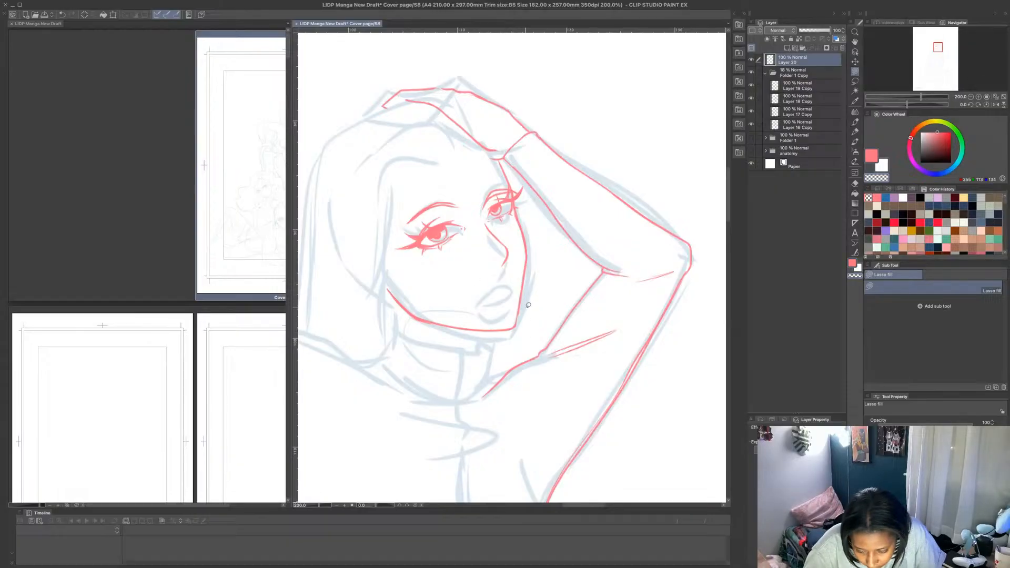
- Draw the upper and lower lips with the MB Fine Line brush in pink over the sketched mouth, undoing the unwanted strokes
click(872, 156)
click(855, 122)
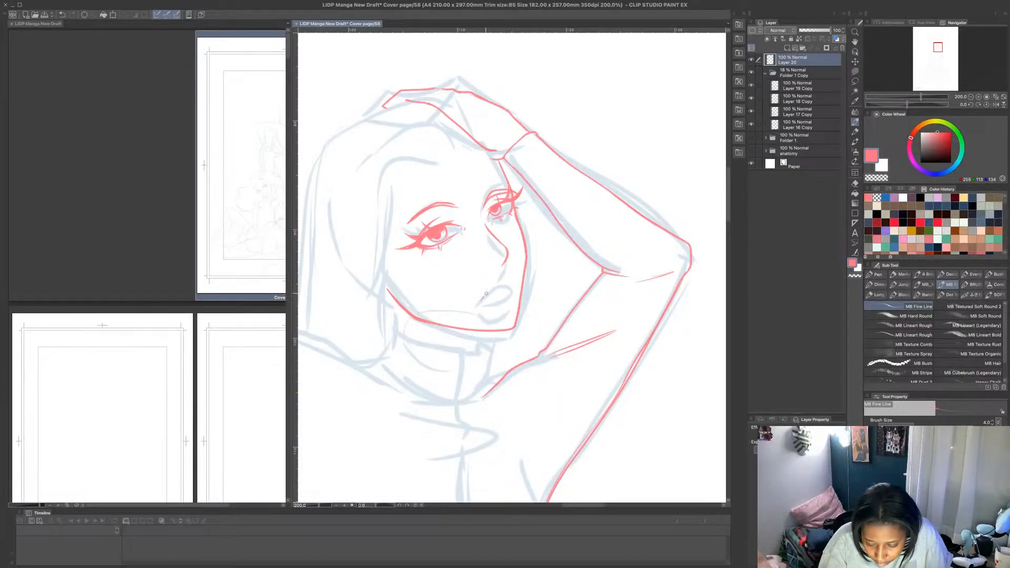
mouse_move(485, 296)
mouse_down()
mouse_move(512, 278)
mouse_move(483, 306)
mouse_move(513, 291)
mouse_move(515, 306)
mouse_move(498, 319)
mouse_move(484, 314)
mouse_move(493, 297)
mouse_move(484, 301)
mouse_move(519, 288)
mouse_move(484, 315)
mouse_up()
key(ctrl+z)
key(ctrl+z)
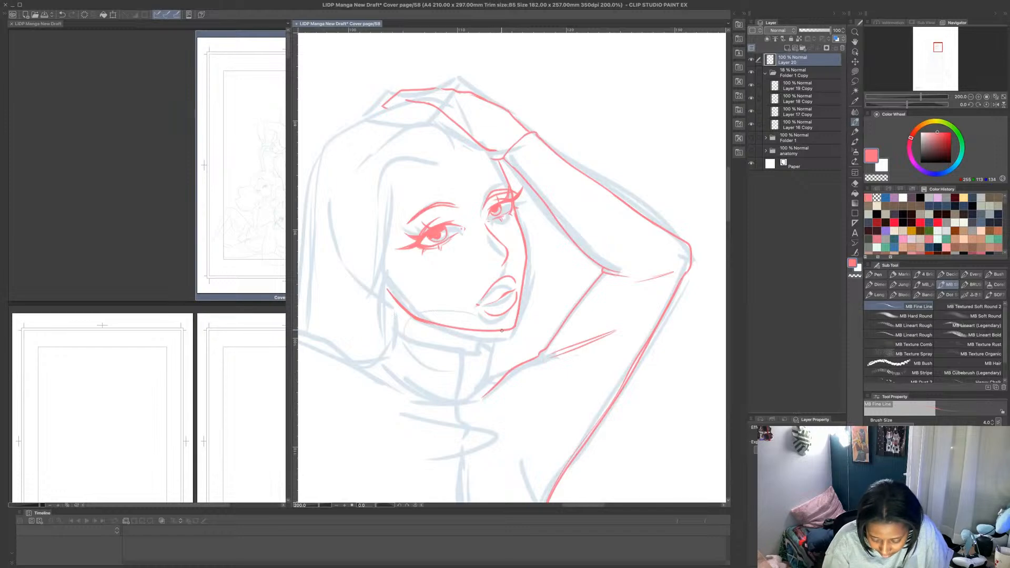
- Draw the high collar in pink below the chin, undoing and redrawing its front flap and adding the lower edge
drag(501, 330, 484, 348)
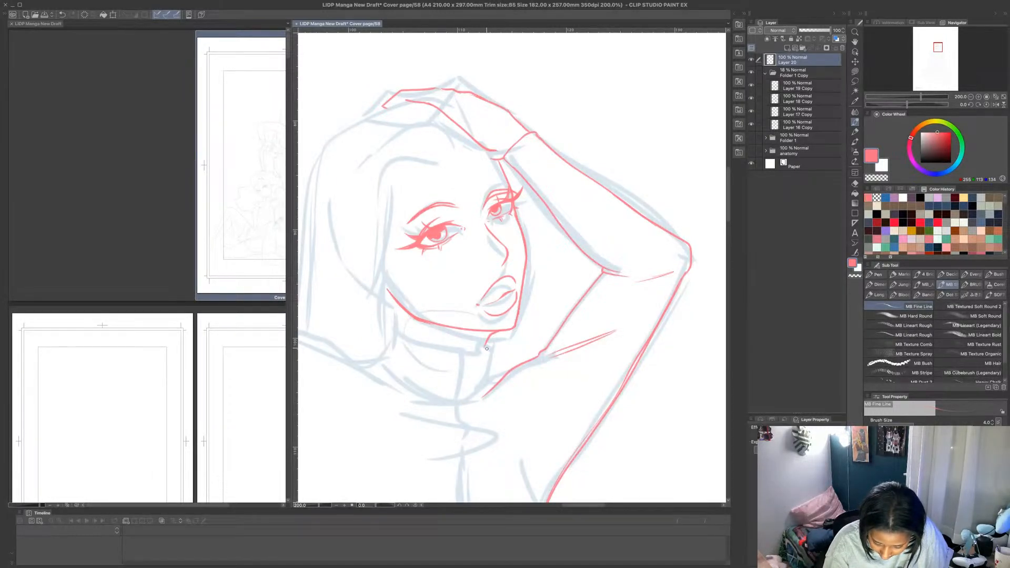
mouse_move(411, 338)
mouse_down()
mouse_move(469, 350)
mouse_move(468, 368)
mouse_move(486, 348)
mouse_move(489, 376)
mouse_move(507, 373)
mouse_up()
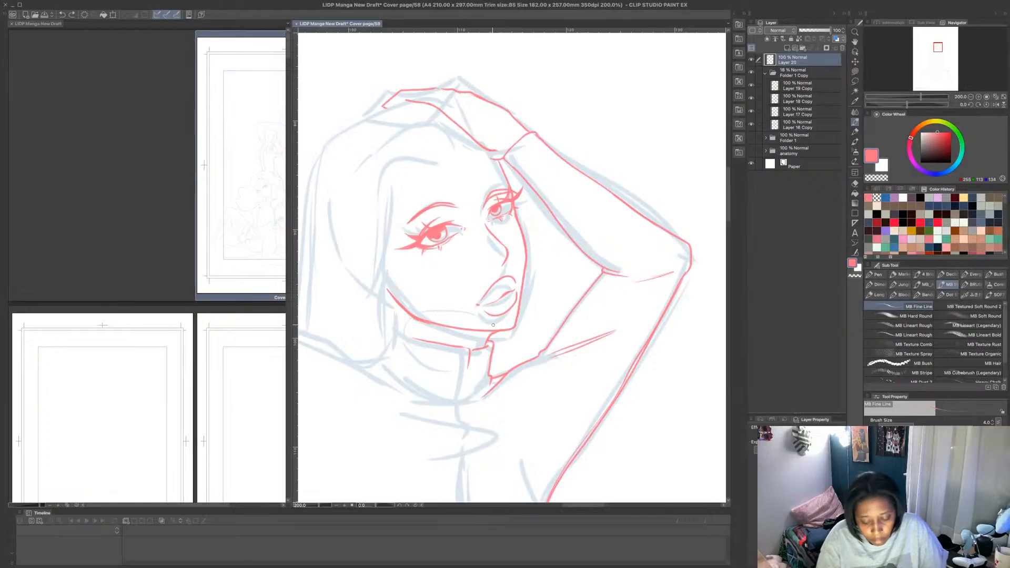
key(ctrl+z)
key(ctrl+z)
key(ctrl+z)
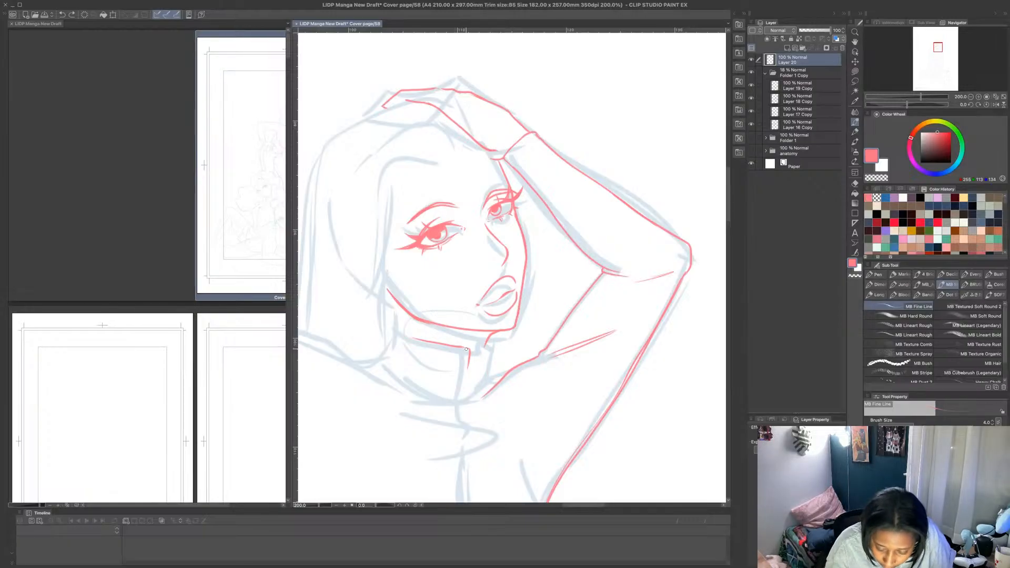
mouse_move(461, 347)
mouse_down()
mouse_move(493, 341)
mouse_move(481, 391)
mouse_up()
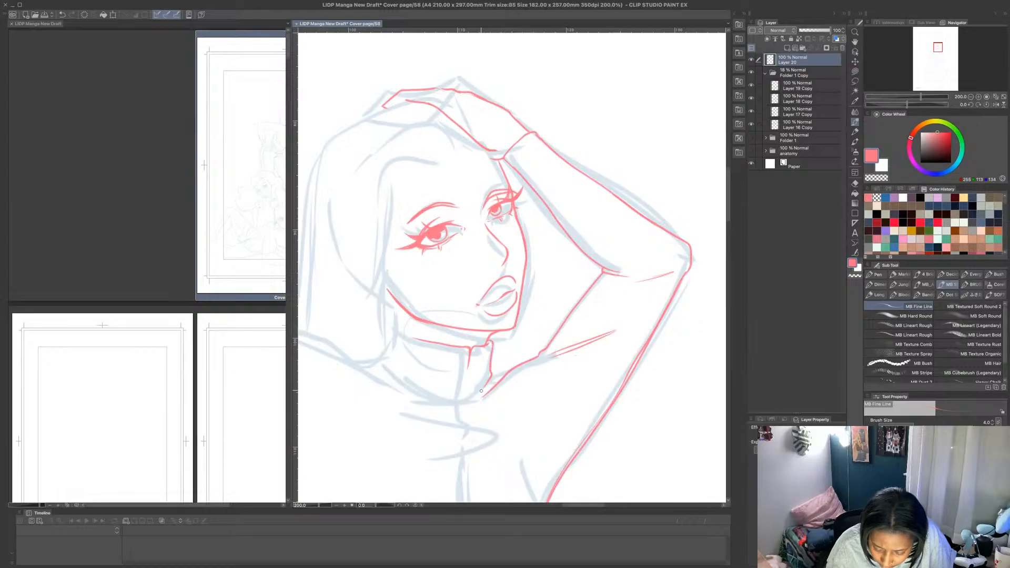
mouse_move(390, 372)
mouse_down()
mouse_move(469, 392)
mouse_move(469, 365)
mouse_move(467, 394)
mouse_up()
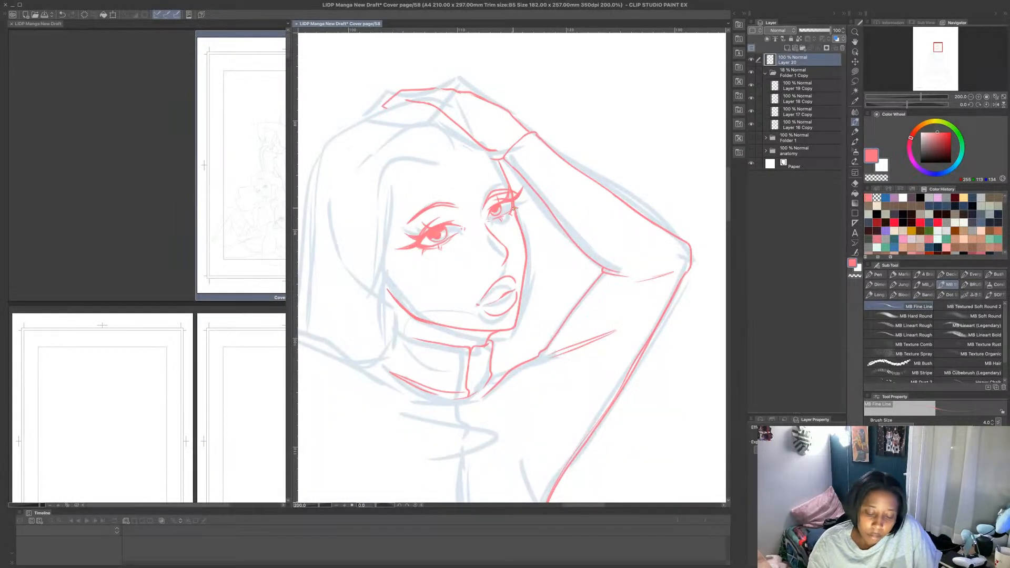
- Draw the top figure's bust outline in pink, and add fold lines across the chest and just below the collar
scroll(513, 209, down, 4)
scroll(537, 326, up, 4)
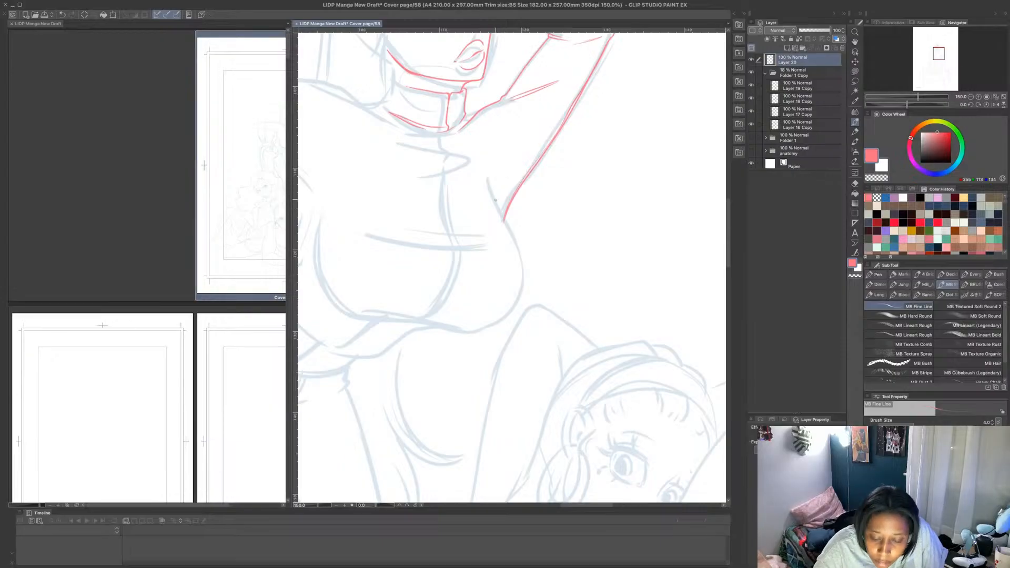
mouse_move(498, 209)
mouse_down()
mouse_move(522, 286)
mouse_move(504, 313)
mouse_move(470, 331)
mouse_move(369, 318)
mouse_move(318, 228)
mouse_up()
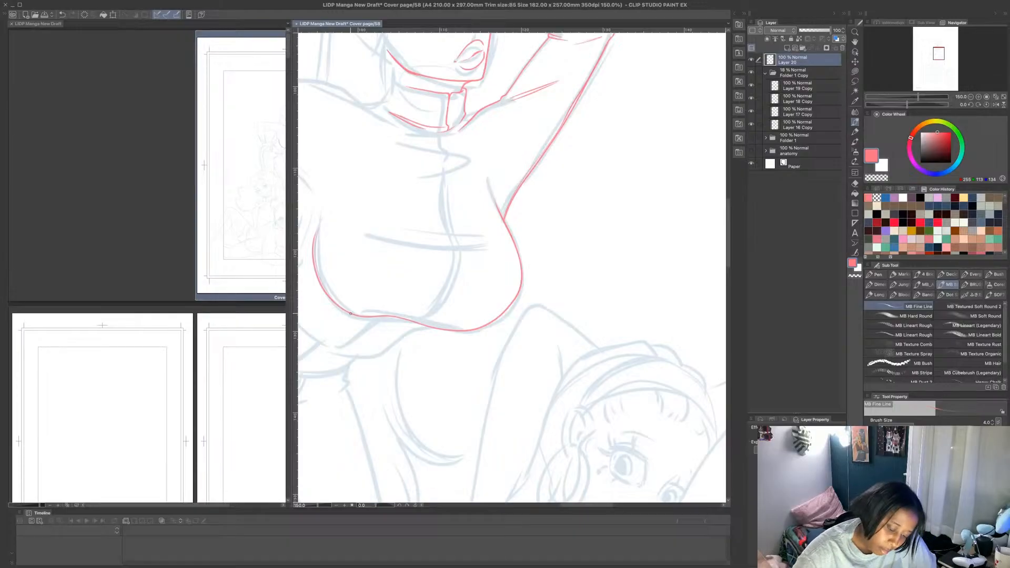
drag(351, 314, 462, 330)
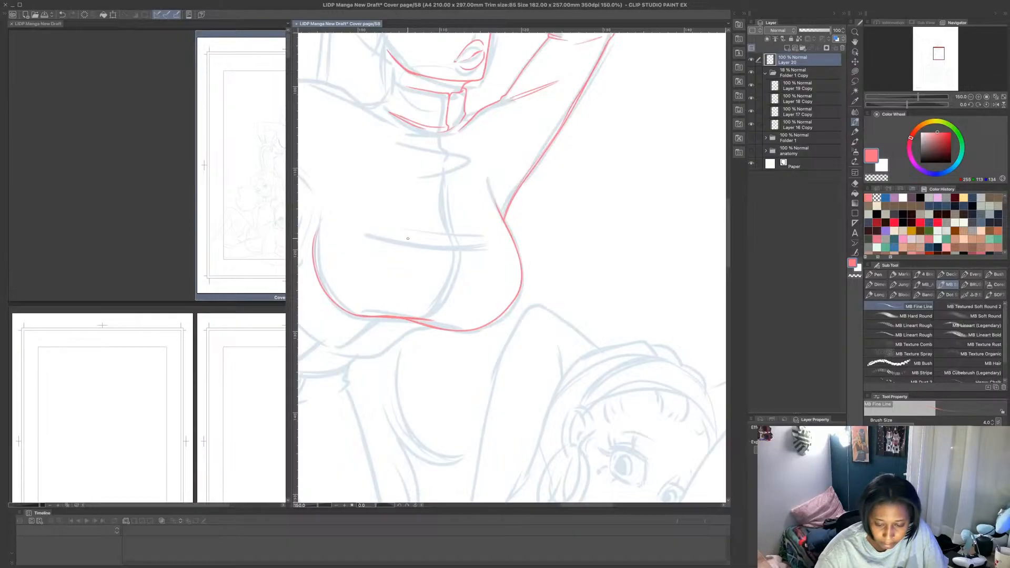
mouse_move(381, 235)
mouse_down()
mouse_move(496, 249)
mouse_move(409, 236)
mouse_move(476, 243)
mouse_up()
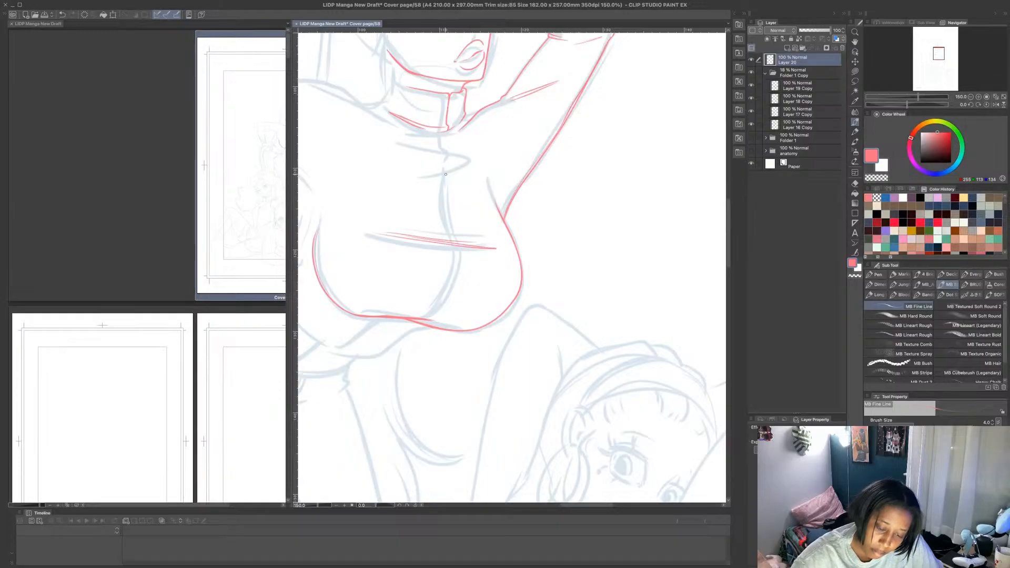
mouse_move(365, 129)
mouse_down()
mouse_move(438, 147)
mouse_move(465, 134)
mouse_move(410, 141)
mouse_up()
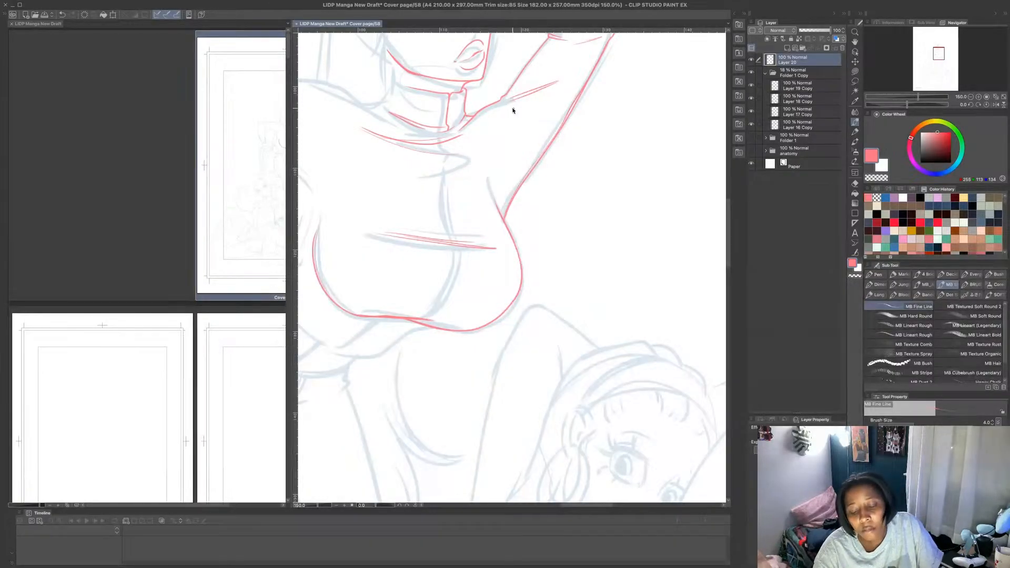
- Redraw the lower edge of the hand resting on the head in pink, and erase the doubled line beside it
scroll(513, 110, down, 3)
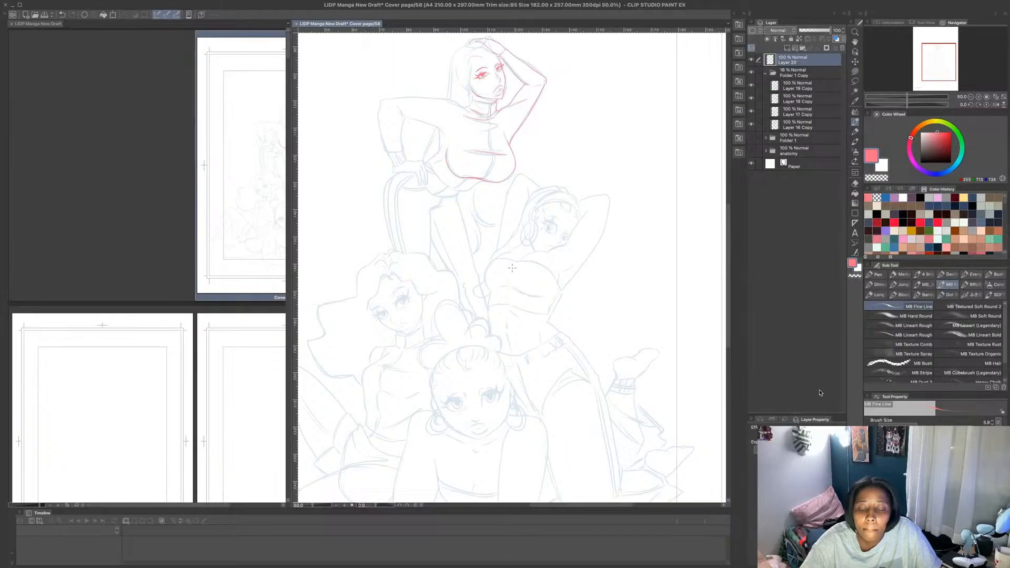
key(super+minus)
key(super+minus)
key(super+plus)
key(super+plus)
key(super+plus)
key(super+plus)
key(super+plus)
key(super+plus)
key(super+plus)
key(super+plus)
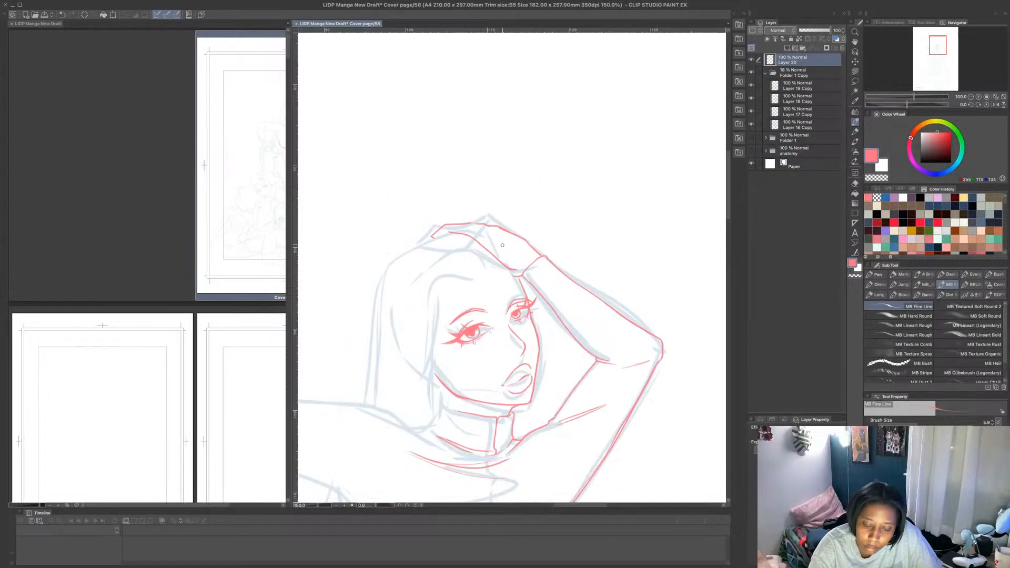
mouse_move(400, 225)
mouse_down()
mouse_move(467, 231)
mouse_move(547, 316)
mouse_up()
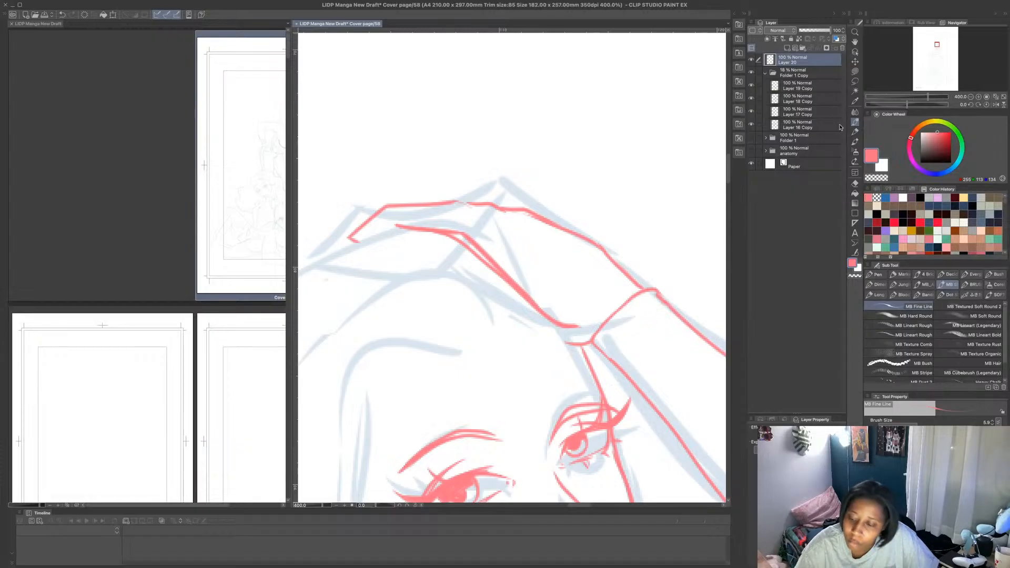
drag(452, 238, 544, 324)
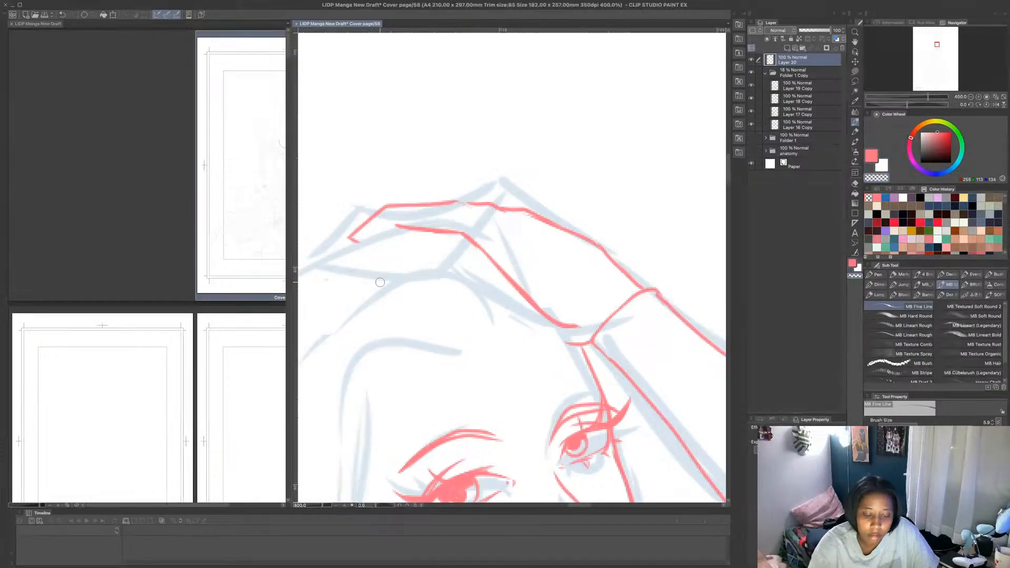
- Draw the sleeve's cuff edge across the raised forearm near the wrist in pink, and redraw the forearm's upper contour from it
scroll(457, 291, up, 2)
scroll(503, 280, down, 7)
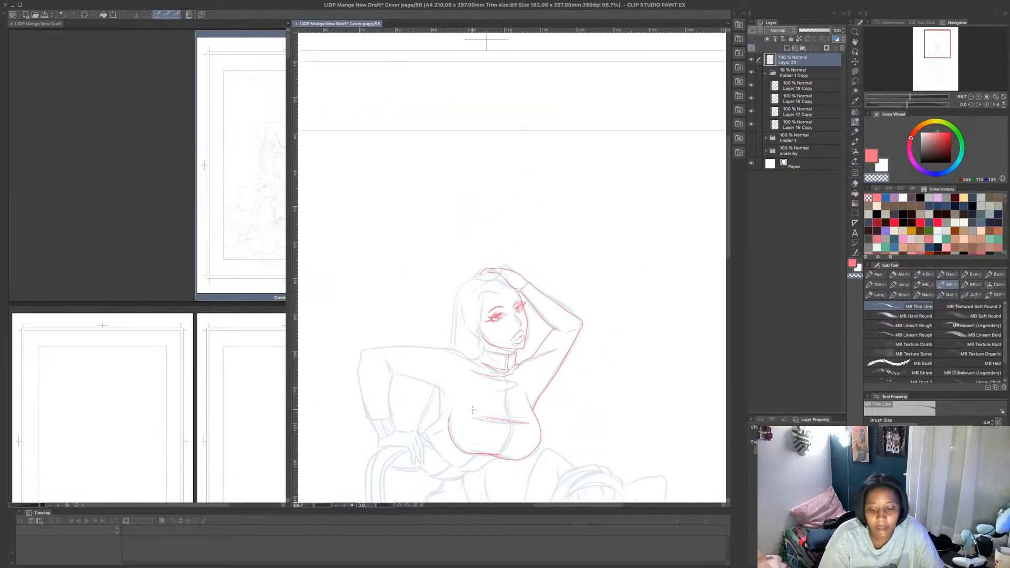
scroll(463, 421, up, 3)
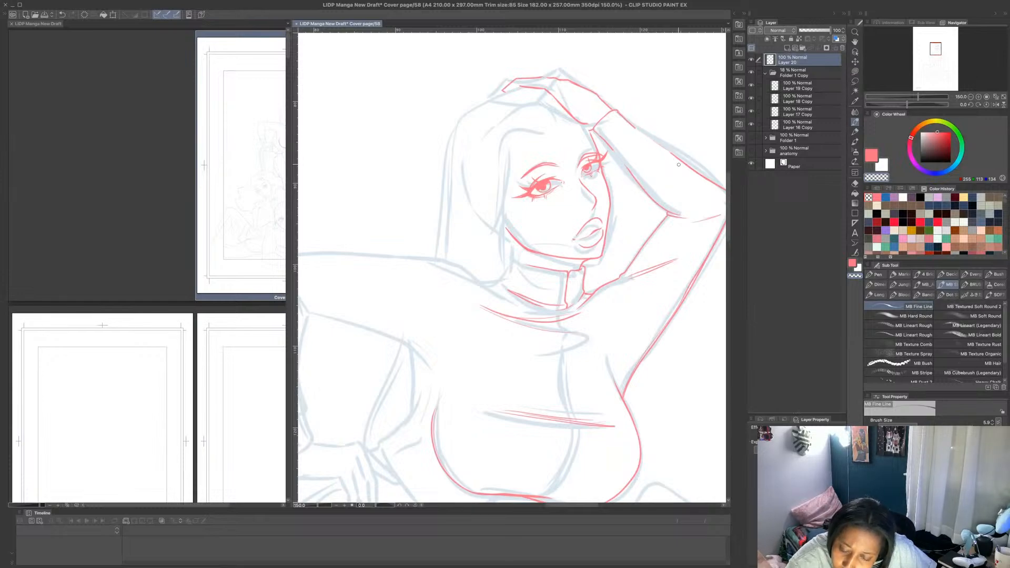
click(876, 162)
mouse_move(613, 150)
mouse_down()
mouse_move(638, 128)
mouse_move(620, 158)
mouse_move(638, 182)
mouse_up()
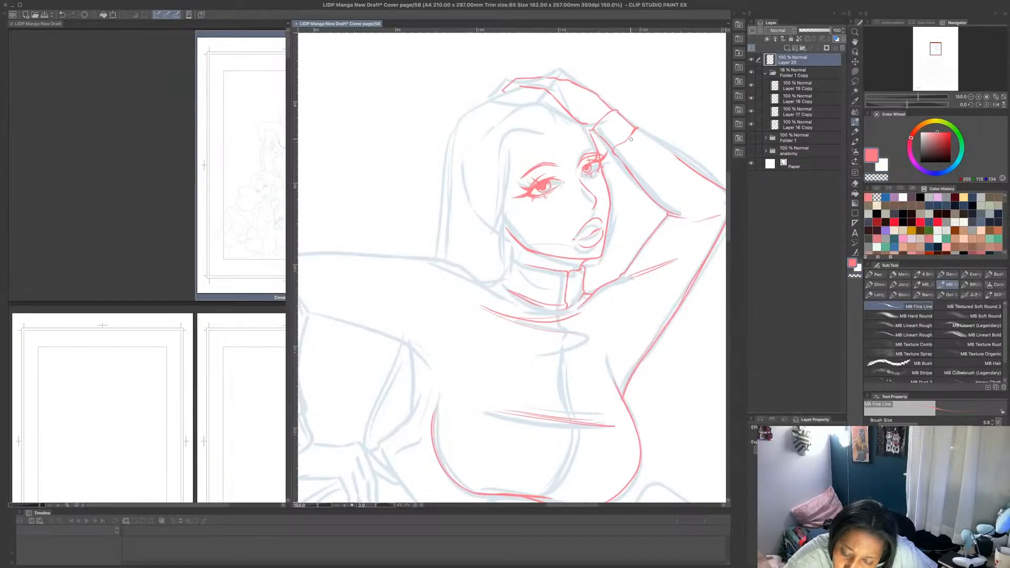
drag(638, 127, 708, 180)
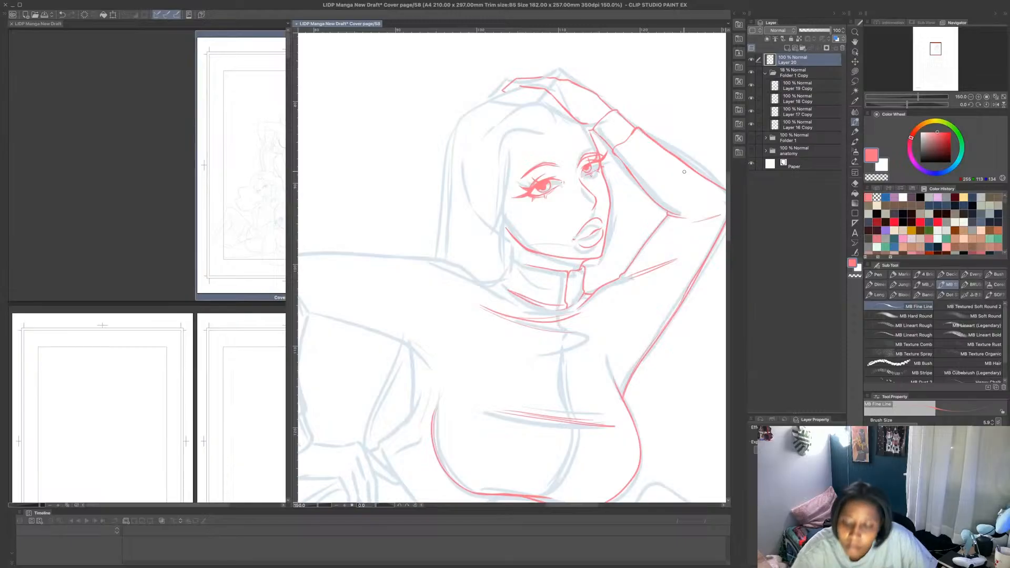
- Draw the top figure's torso outline in pink, curving from below the bust past the hand on the hip and up toward the underarm
scroll(684, 172, down, 4)
scroll(661, 330, up, 4)
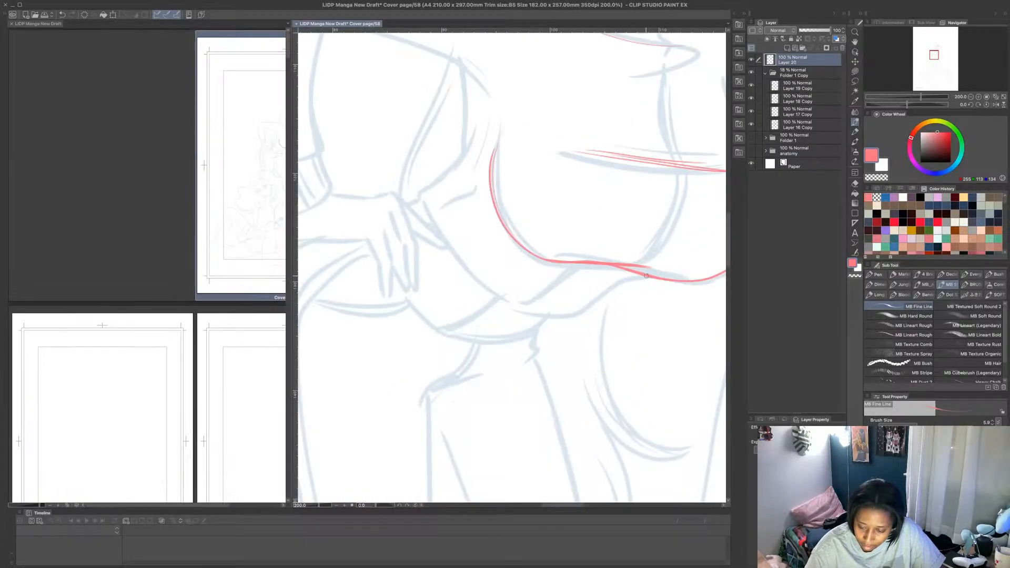
mouse_move(645, 278)
mouse_down()
mouse_move(577, 311)
mouse_move(531, 311)
mouse_move(490, 290)
mouse_move(421, 196)
mouse_move(459, 160)
mouse_move(477, 117)
mouse_up()
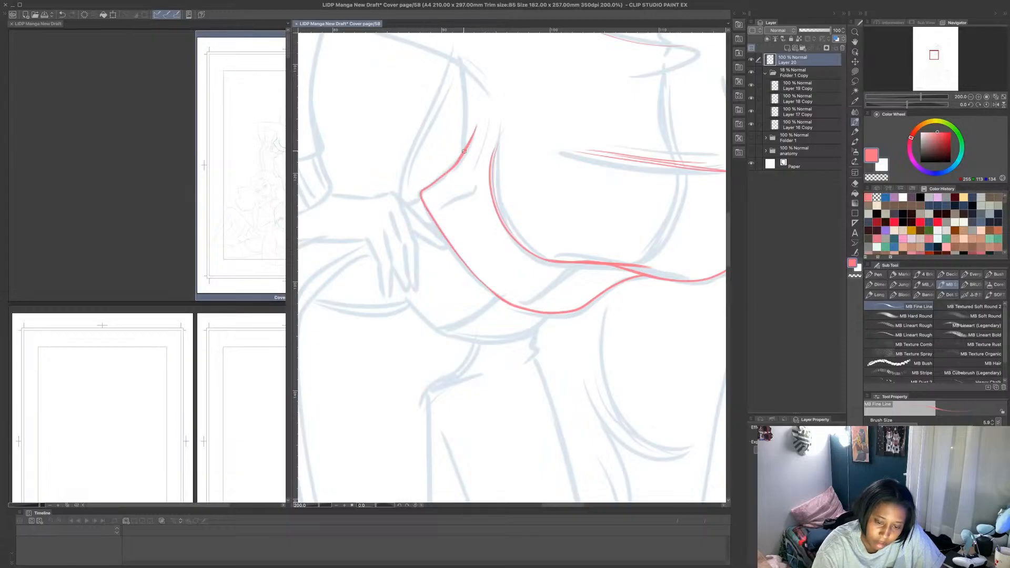
drag(464, 151, 461, 63)
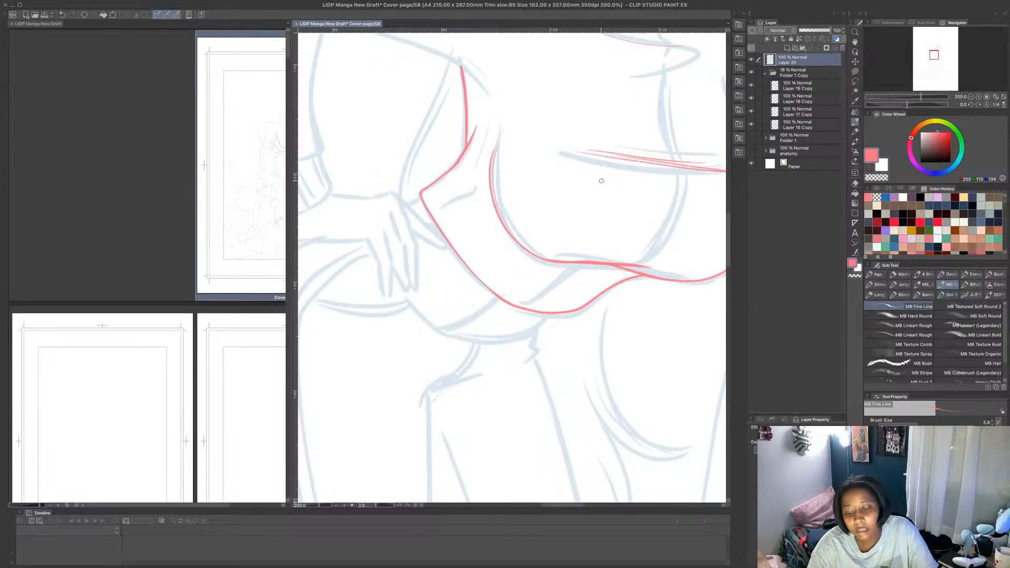
- Examine the refined pink lines on the top figure against the whole four-figure cover composition
scroll(658, 174, down, 1)
scroll(691, 167, up, 1)
scroll(701, 164, down, 3)
scroll(700, 164, down, 1)
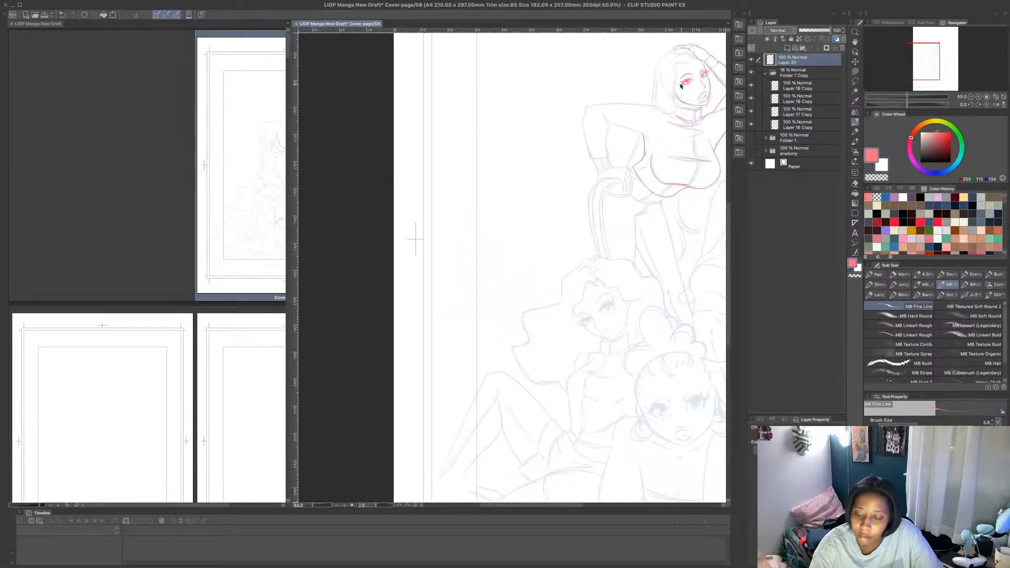
scroll(698, 101, up, 2)
scroll(690, 103, down, 1)
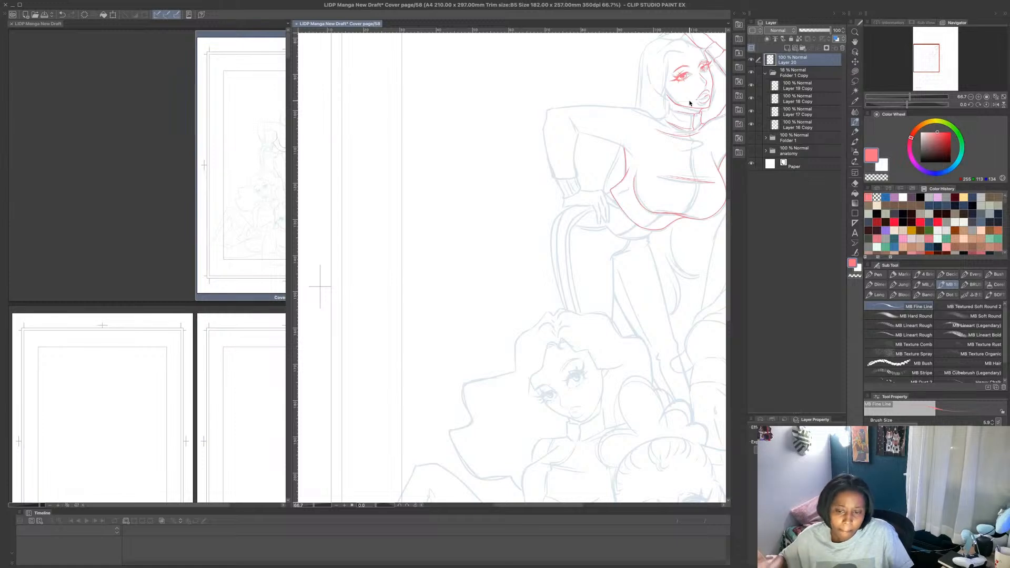
scroll(690, 103, down, 3)
scroll(688, 102, up, 1)
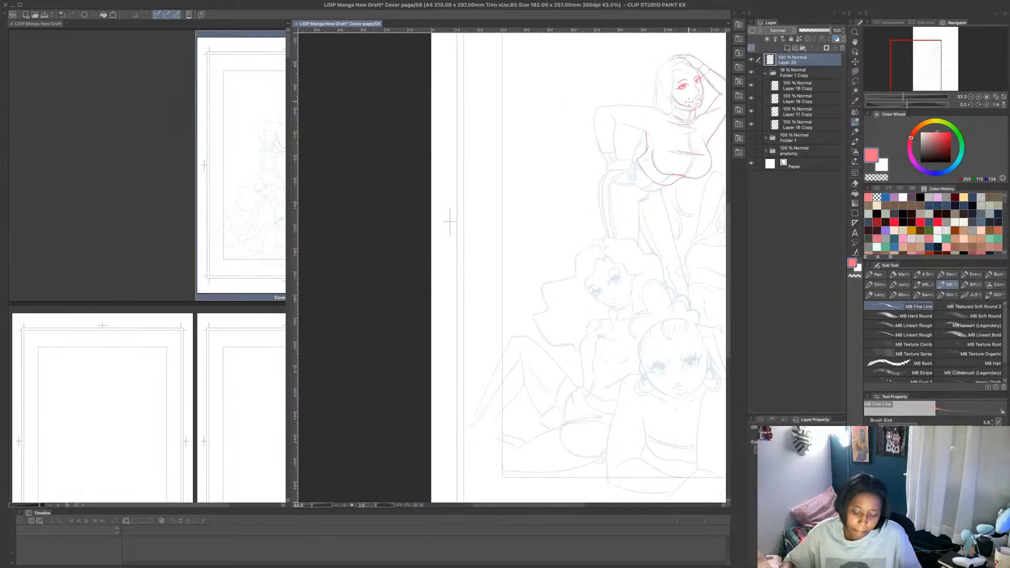
drag(526, 506, 560, 500)
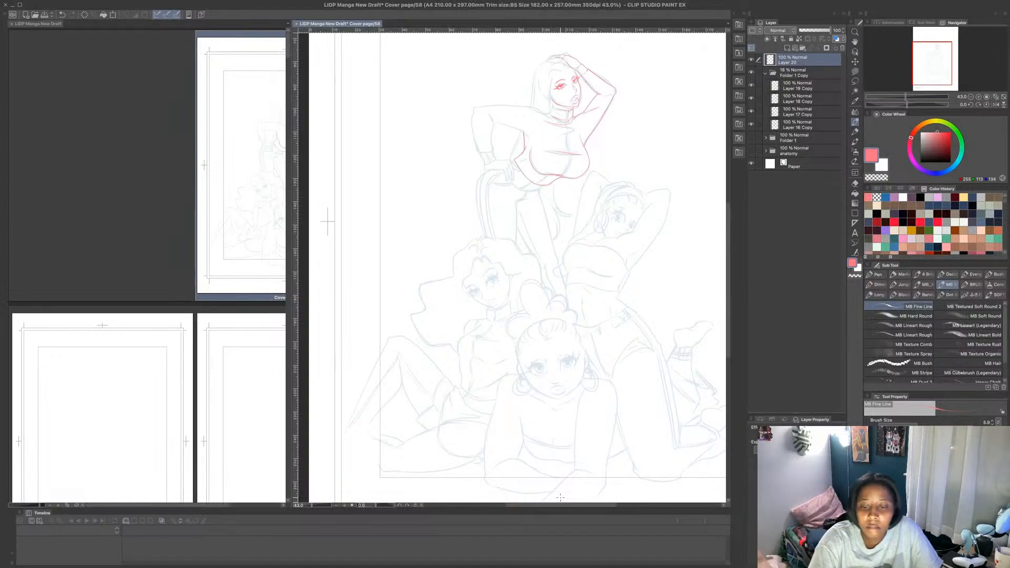
- Fill the iris of the top figure's far eye with solid pink over the blue sketch
scroll(537, 158, up, 1)
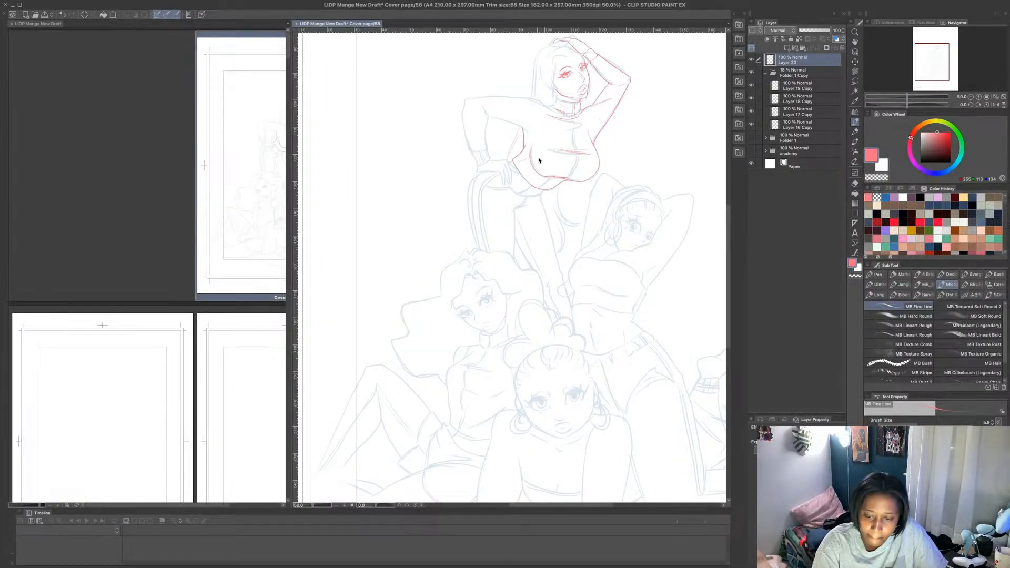
scroll(580, 128, down, 1)
scroll(583, 122, up, 2)
scroll(586, 112, up, 4)
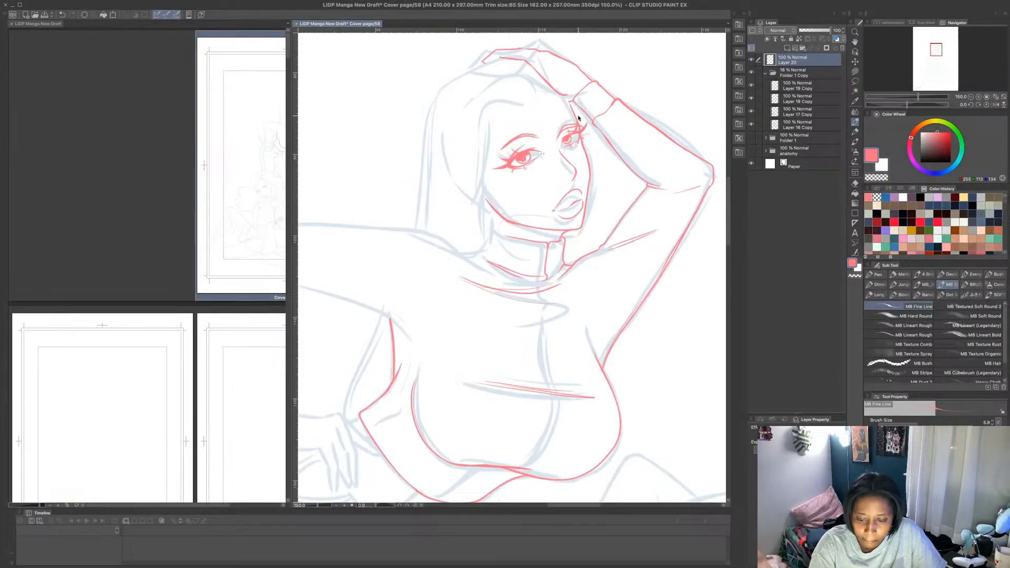
scroll(566, 138, up, 2)
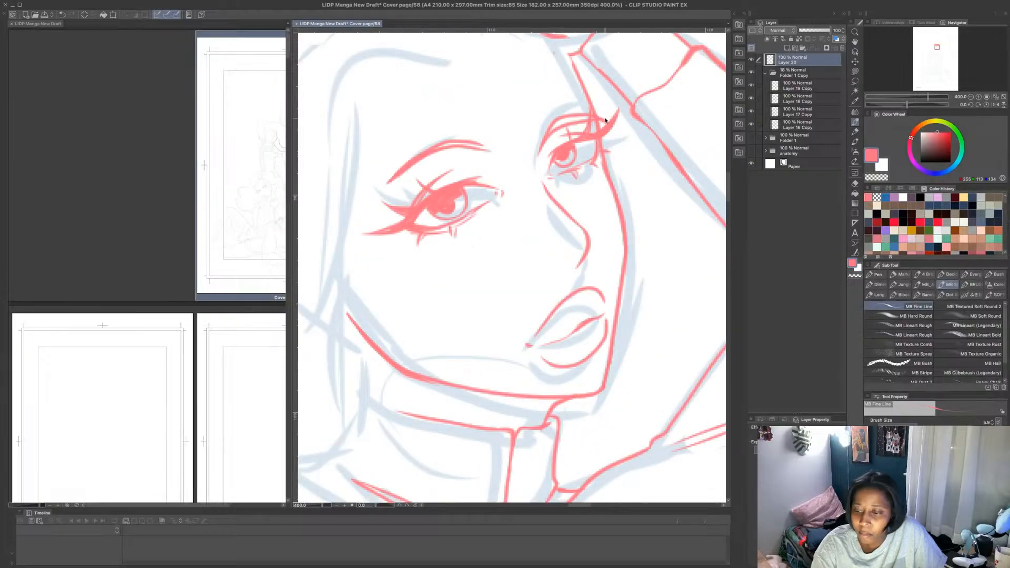
click(855, 71)
click(877, 177)
mouse_move(556, 160)
mouse_down()
mouse_move(572, 150)
mouse_move(581, 164)
mouse_move(557, 164)
mouse_move(569, 151)
mouse_move(564, 164)
mouse_up()
click(869, 160)
click(856, 122)
key(super+z)
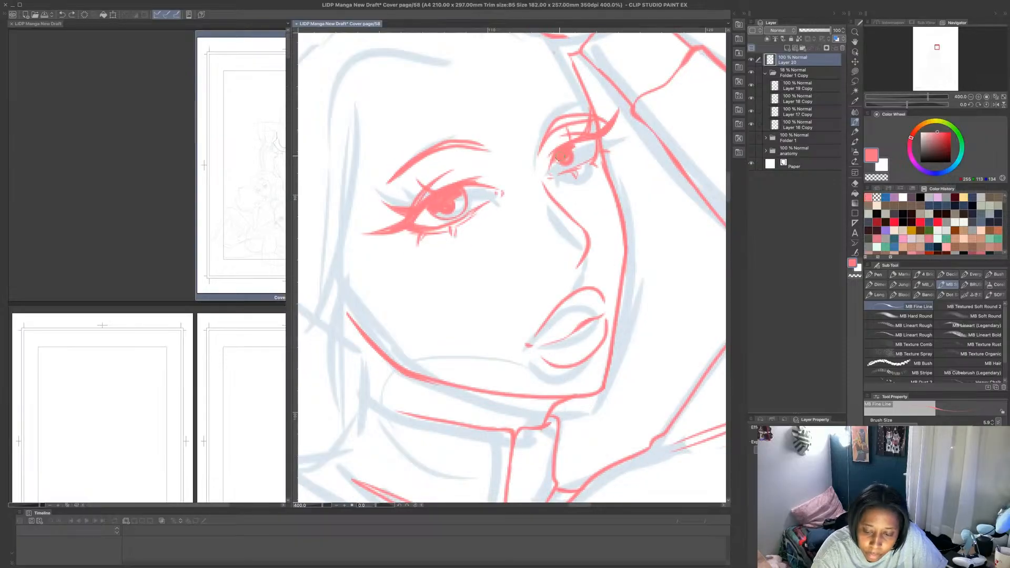
mouse_move(557, 157)
mouse_down()
mouse_move(552, 165)
mouse_move(576, 167)
mouse_move(577, 152)
mouse_move(575, 166)
mouse_up()
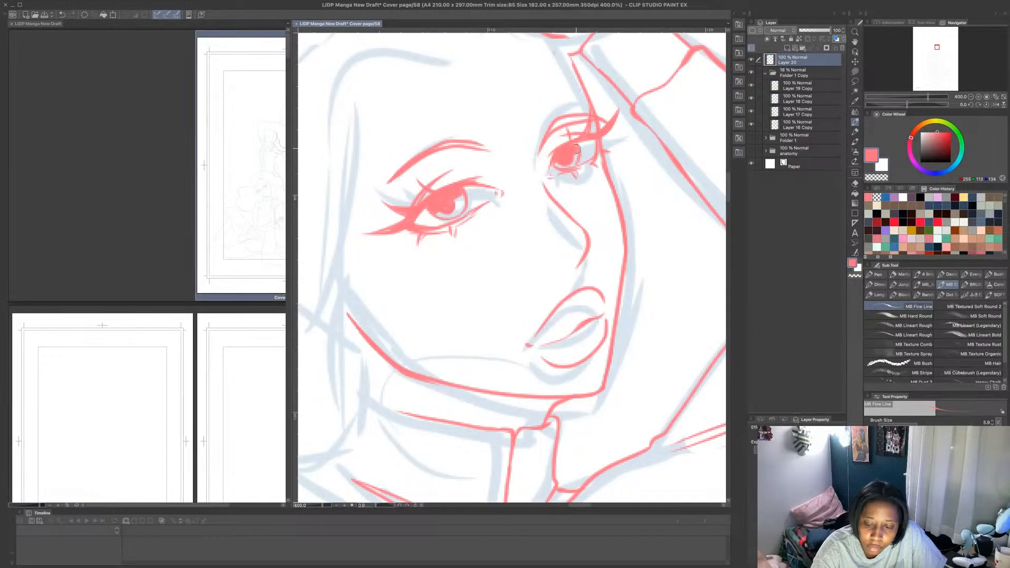
- Fill the near eye's iris with pink, and erase a rounded highlight from the upper inner part of both irises
scroll(586, 131, down, 5)
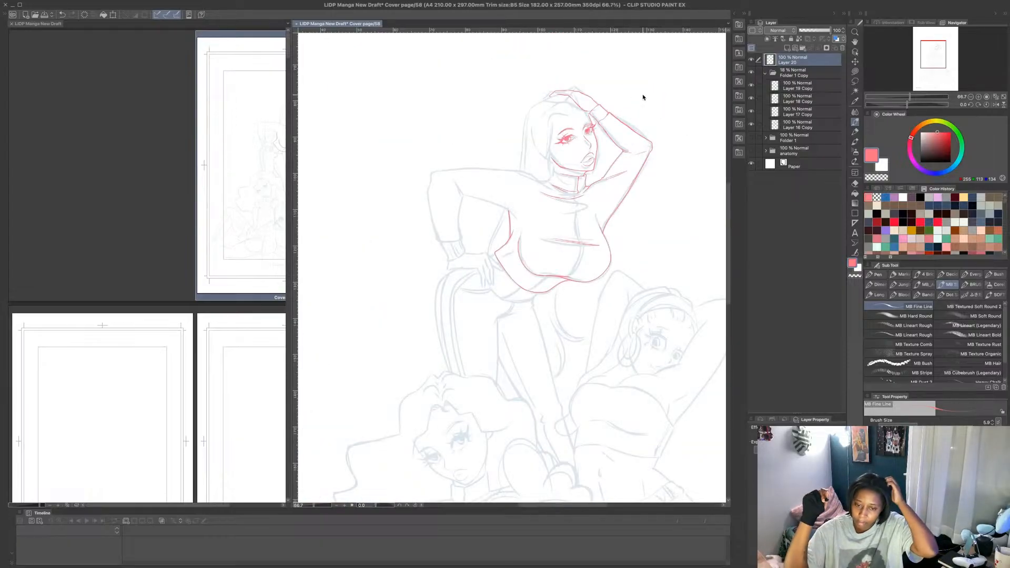
scroll(567, 131, up, 6)
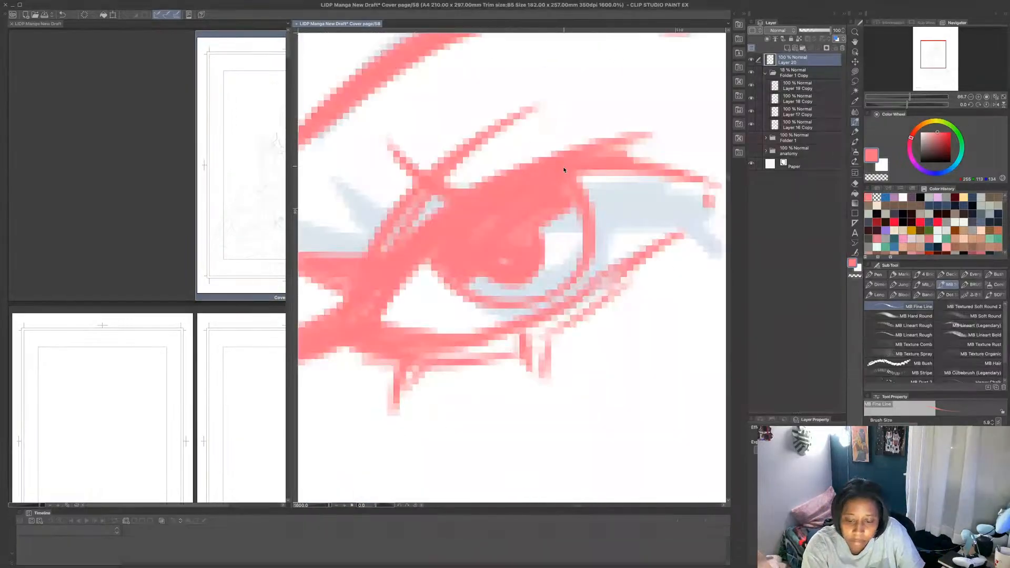
mouse_move(561, 192)
mouse_down()
mouse_move(556, 217)
mouse_move(518, 231)
mouse_move(545, 213)
mouse_up()
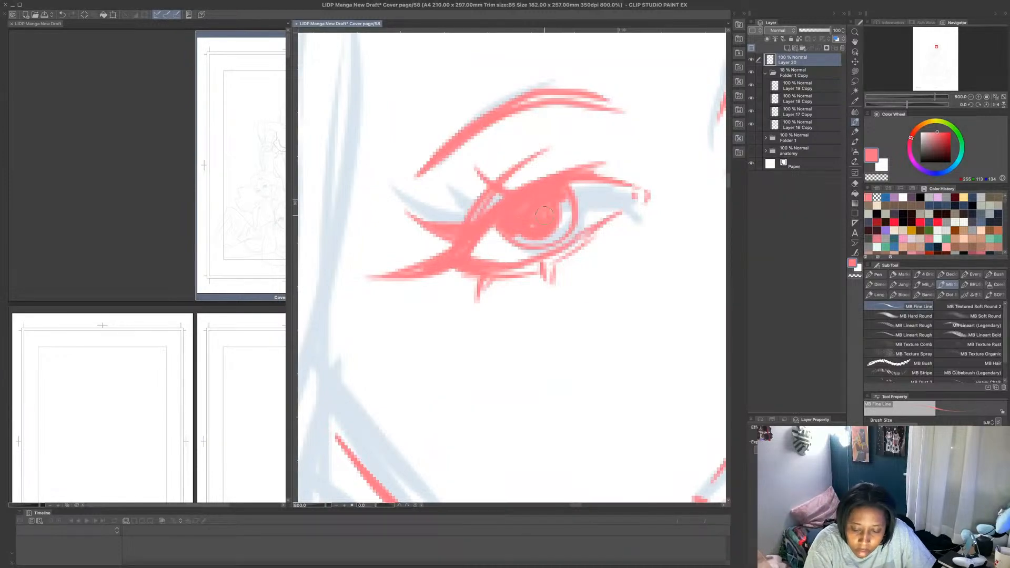
scroll(548, 205, down, 6)
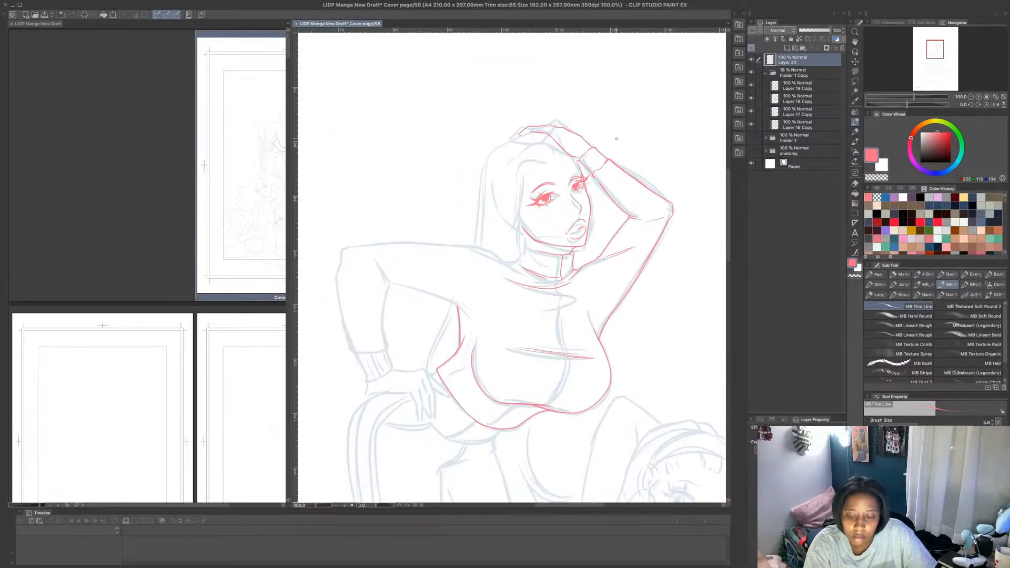
scroll(599, 169, up, 3)
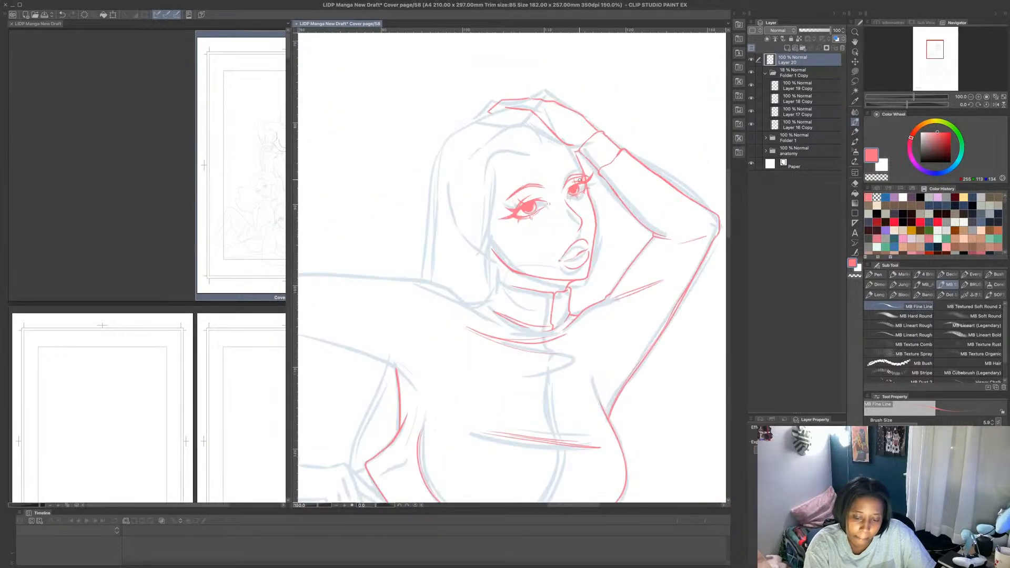
scroll(553, 193, up, 3)
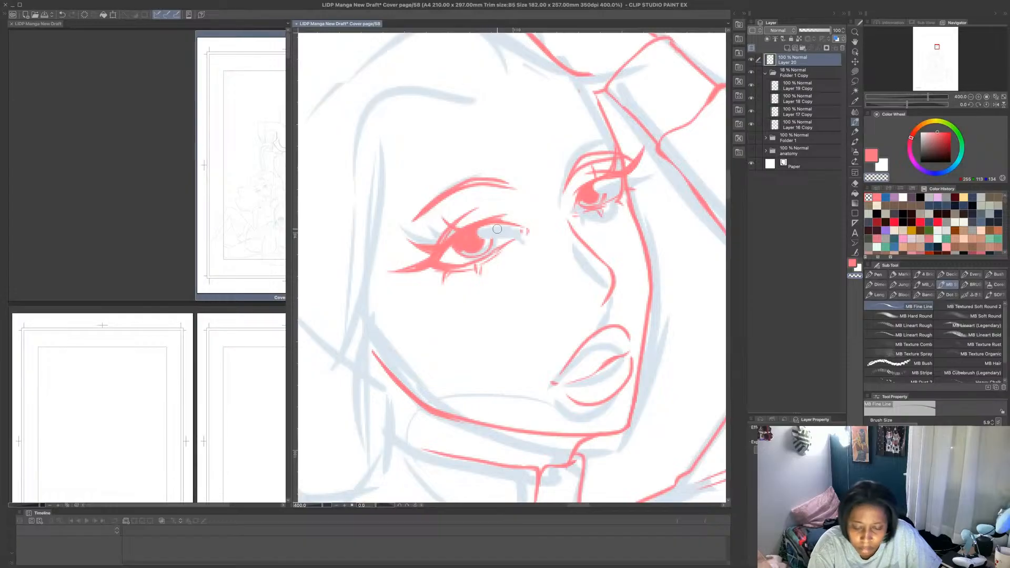
key(ctrl+0)
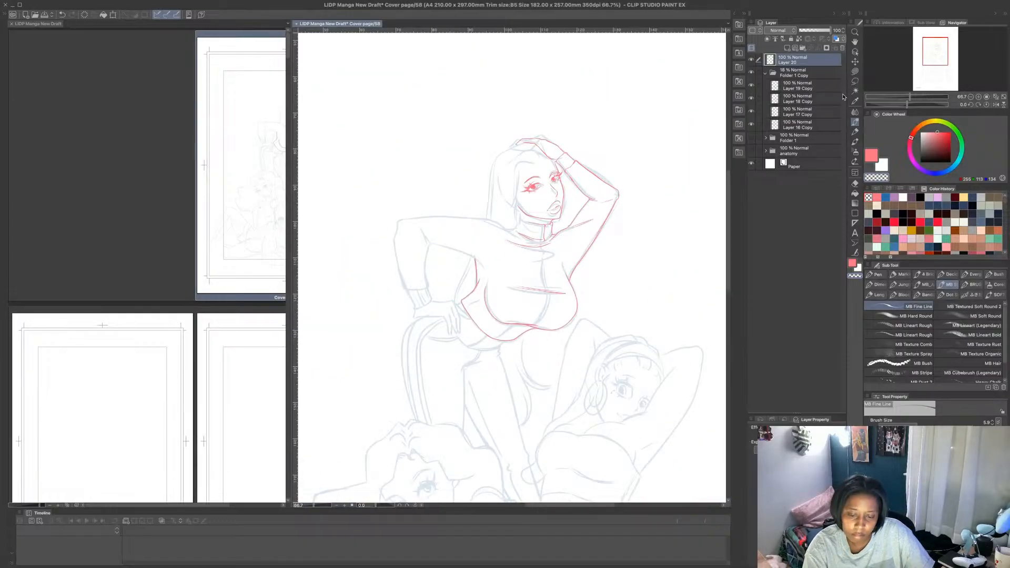
- Redraw the thin pink iris edges around the highlights in the top figure's two eyes
click(872, 156)
scroll(541, 182, up, 5)
scroll(523, 203, up, 2)
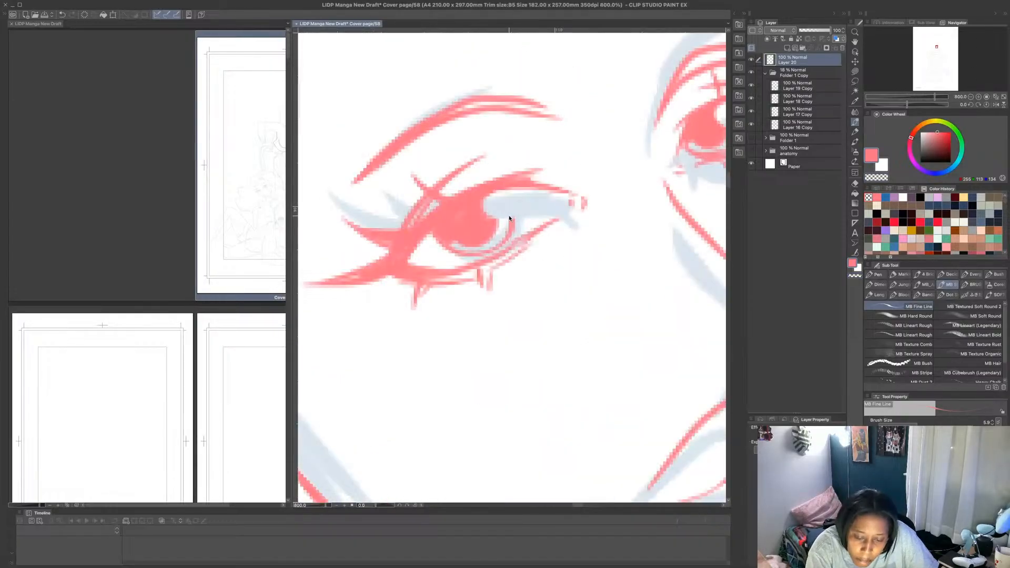
drag(514, 217, 523, 183)
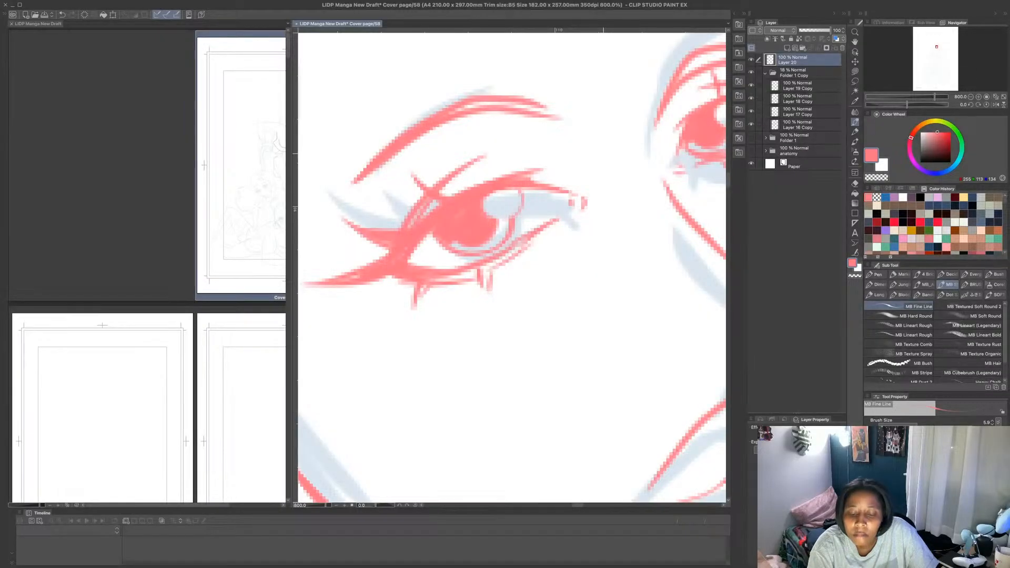
scroll(525, 177, down, 2)
drag(589, 159, 606, 146)
- Erase a tiny light spot in the lower part of each of the top figure's pink irises
click(877, 178)
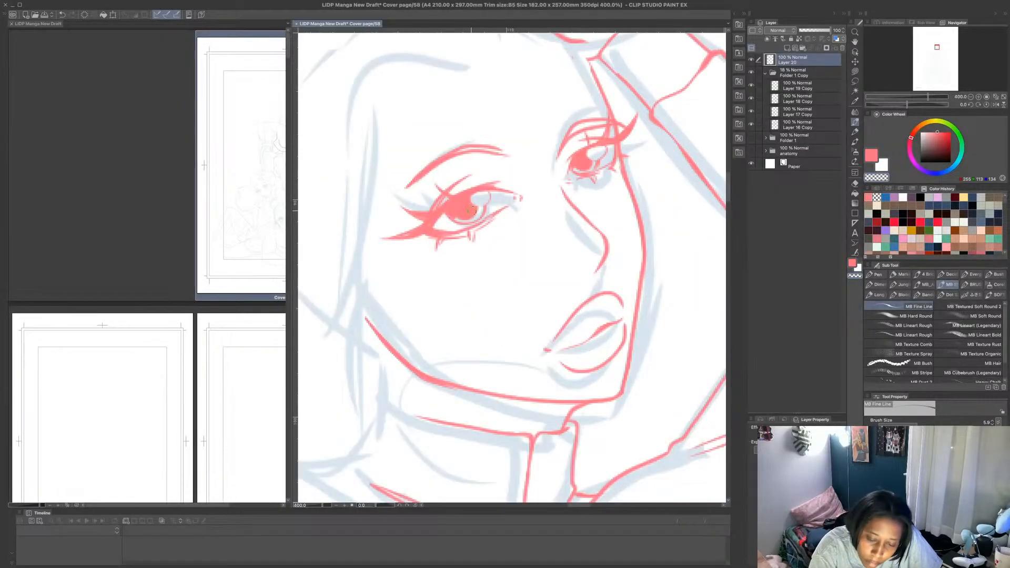
drag(474, 211, 475, 214)
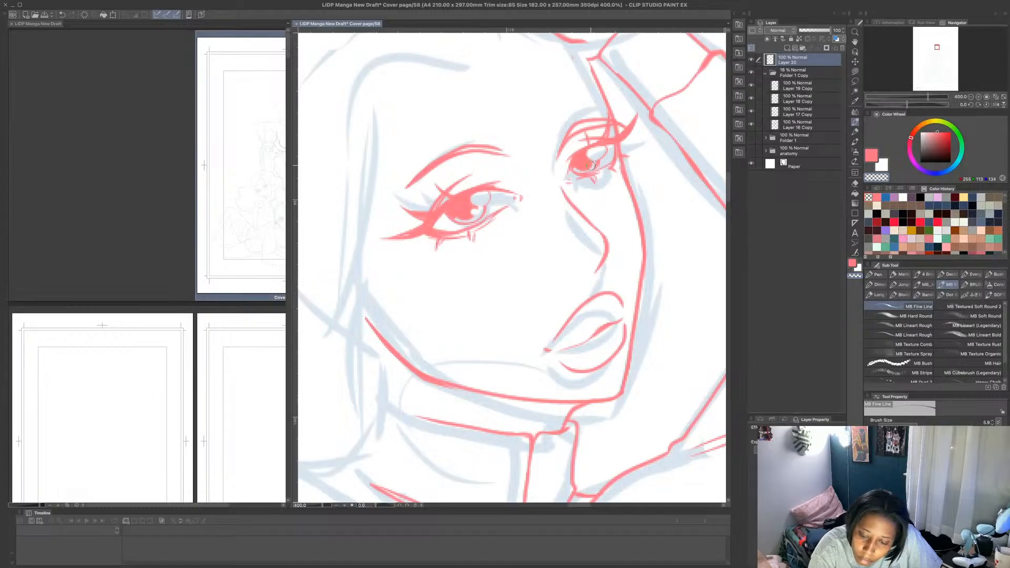
drag(593, 164, 589, 167)
scroll(627, 149, down, 5)
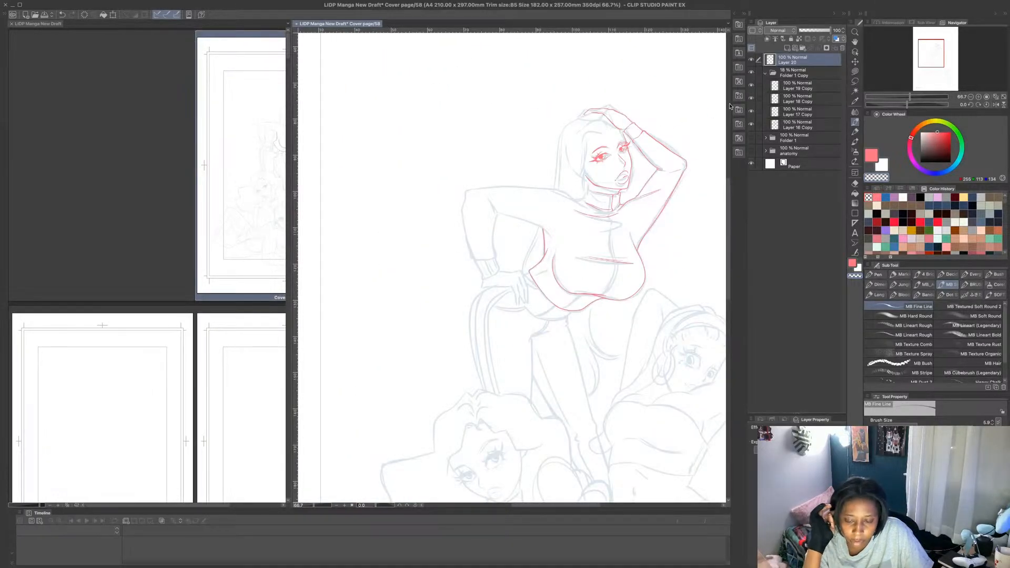
click(874, 177)
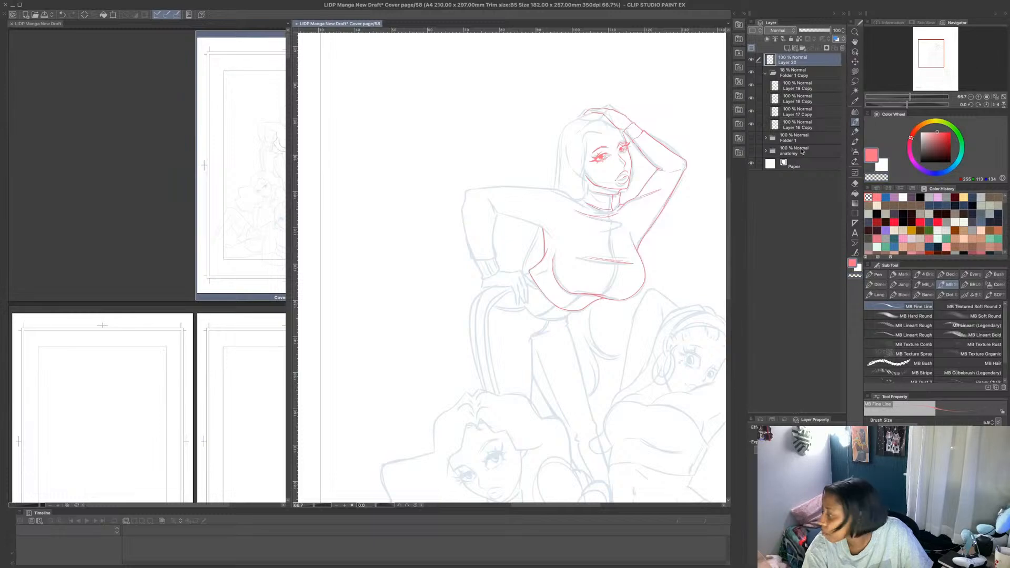
- Draw the top figure's hair in pink, with the hairline framing the face and the outer contour falling to the shoulder
scroll(600, 122, up, 3)
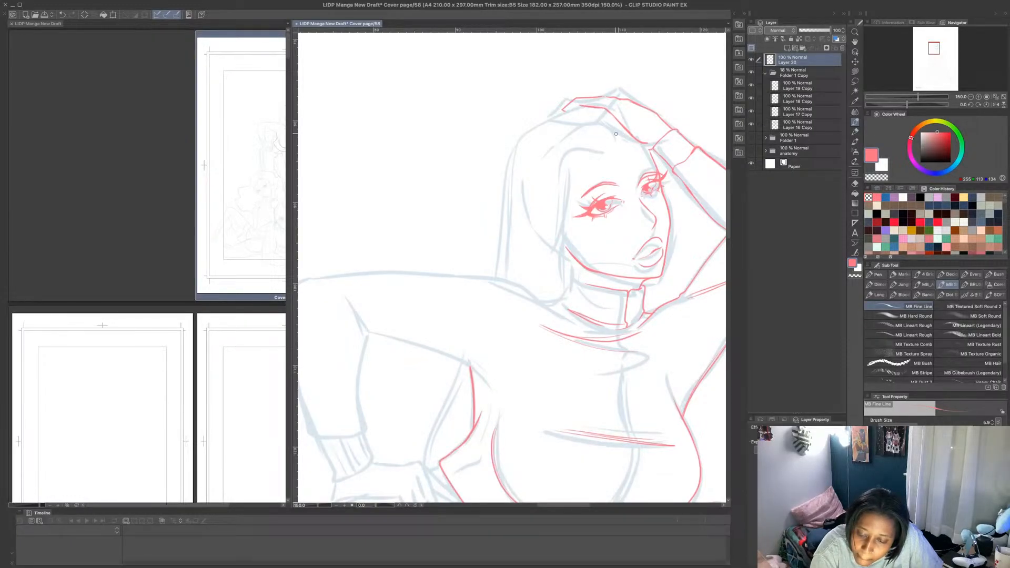
mouse_move(614, 136)
mouse_down()
mouse_move(588, 146)
mouse_move(567, 176)
mouse_move(555, 299)
mouse_up()
mouse_move(615, 137)
mouse_down()
mouse_move(570, 160)
mouse_move(563, 192)
mouse_move(591, 130)
mouse_move(568, 164)
mouse_move(575, 151)
mouse_move(559, 238)
mouse_up()
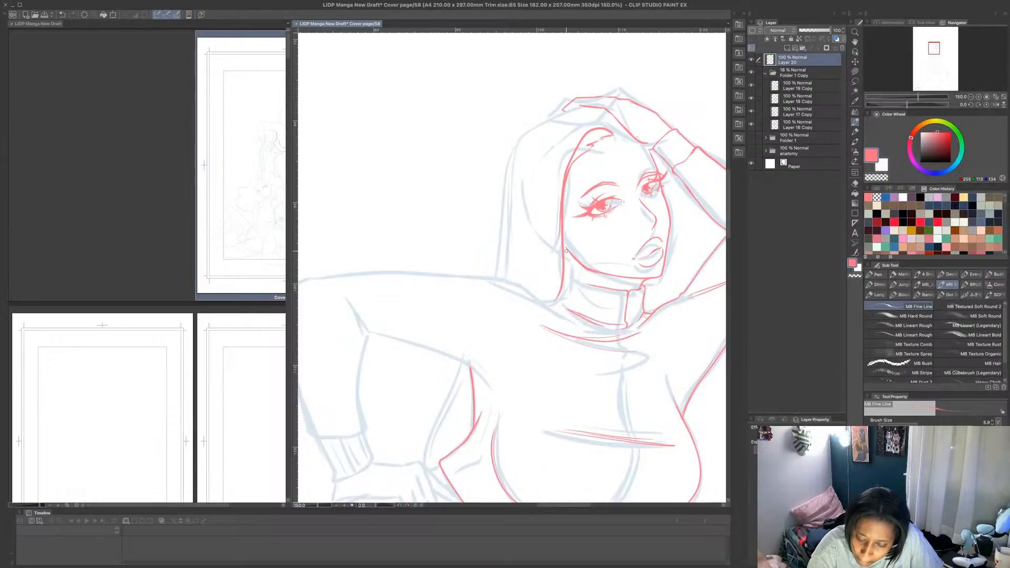
drag(569, 257, 564, 209)
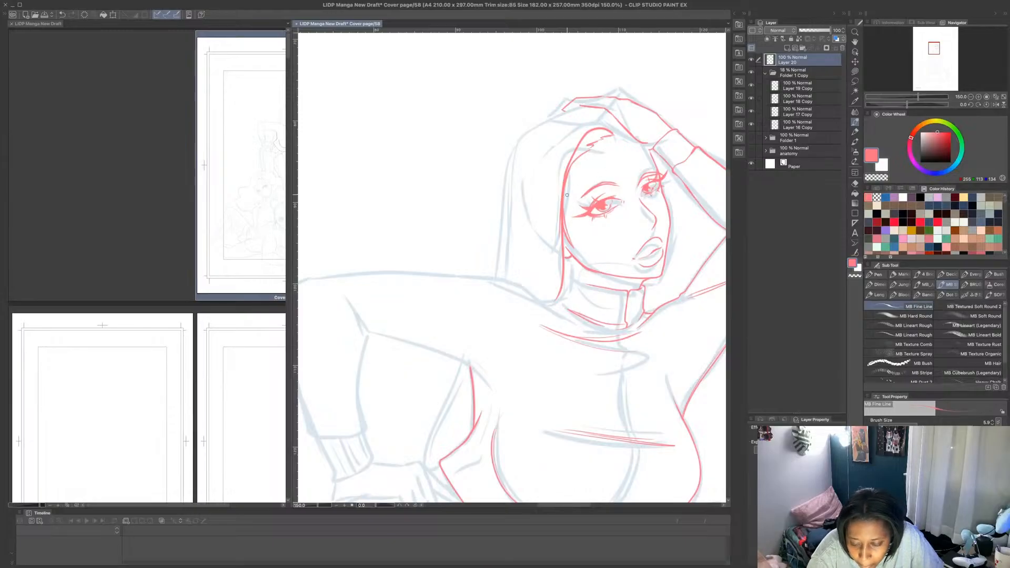
mouse_move(614, 136)
mouse_down()
mouse_move(605, 146)
mouse_move(622, 136)
mouse_up()
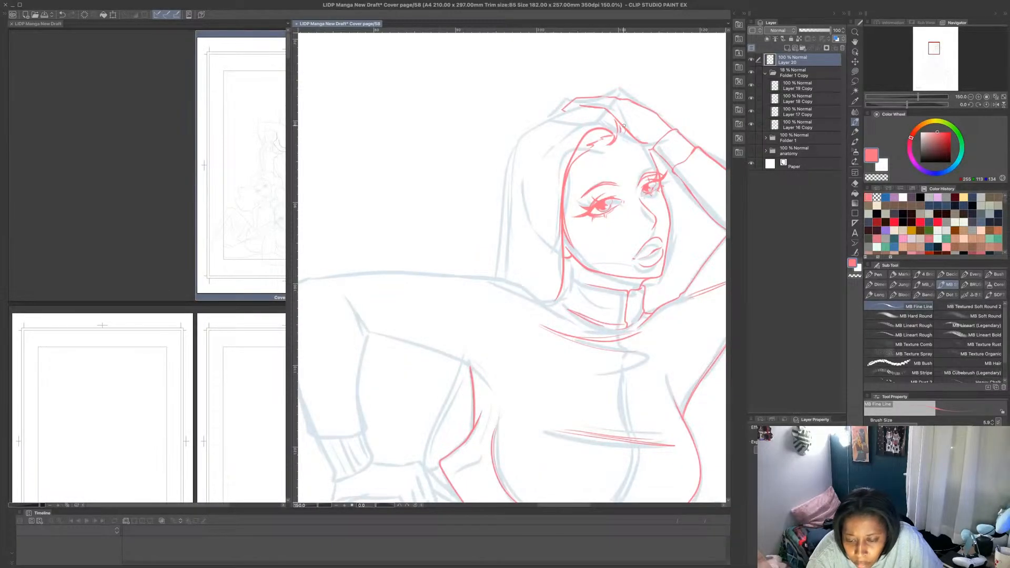
mouse_move(582, 104)
mouse_down()
mouse_move(549, 117)
mouse_move(517, 159)
mouse_move(505, 273)
mouse_up()
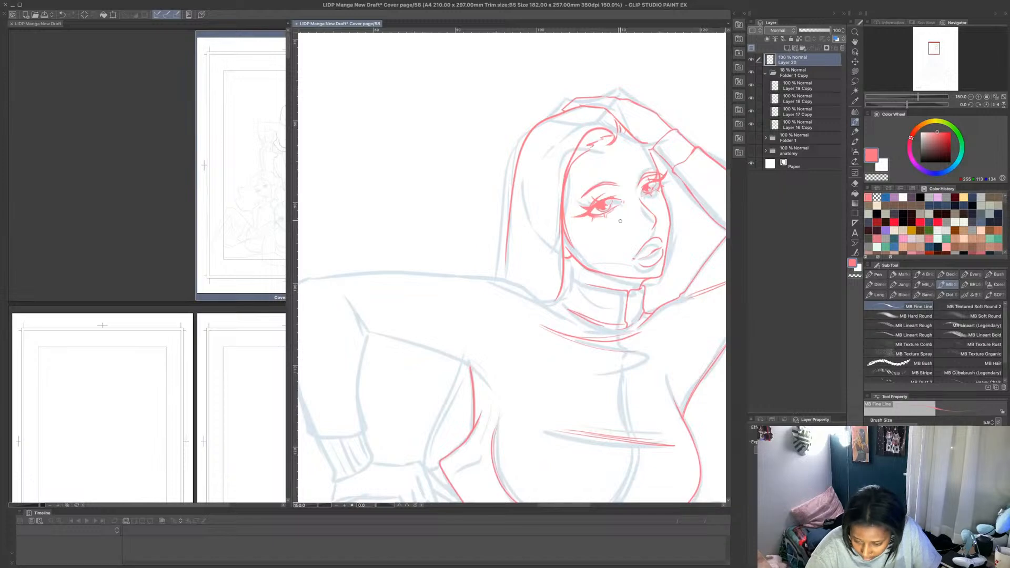
- Draw the side of the neck, the shoulder line and both contours of the lowered upper arm in pink, with the elbow crease
drag(572, 264, 573, 282)
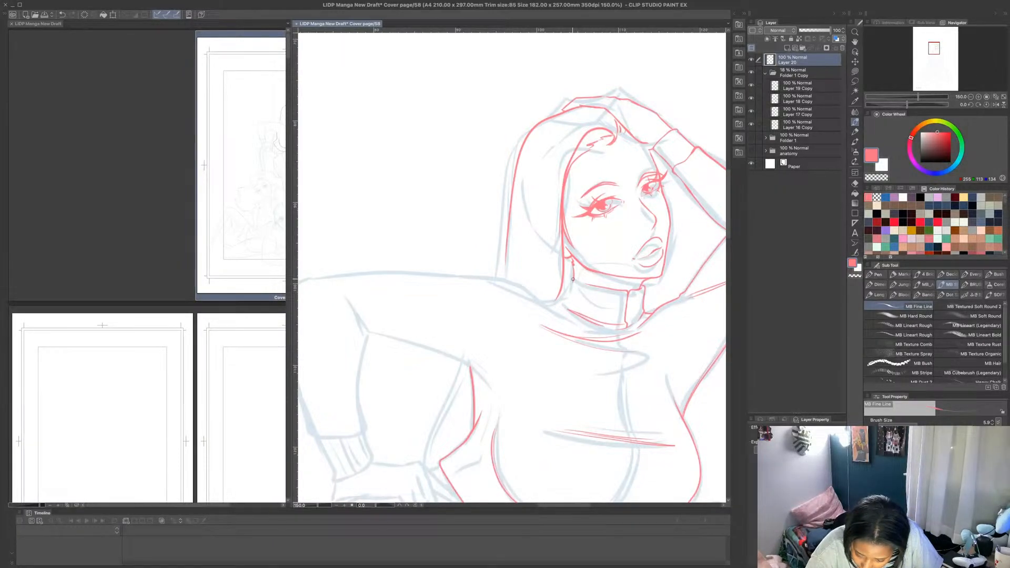
mouse_move(572, 281)
mouse_down()
mouse_move(563, 304)
mouse_move(540, 298)
mouse_move(549, 306)
mouse_move(492, 278)
mouse_move(315, 278)
mouse_move(479, 278)
mouse_up()
key(ctrl+z)
mouse_move(341, 292)
mouse_down()
mouse_move(364, 332)
mouse_move(453, 360)
mouse_move(489, 385)
mouse_up()
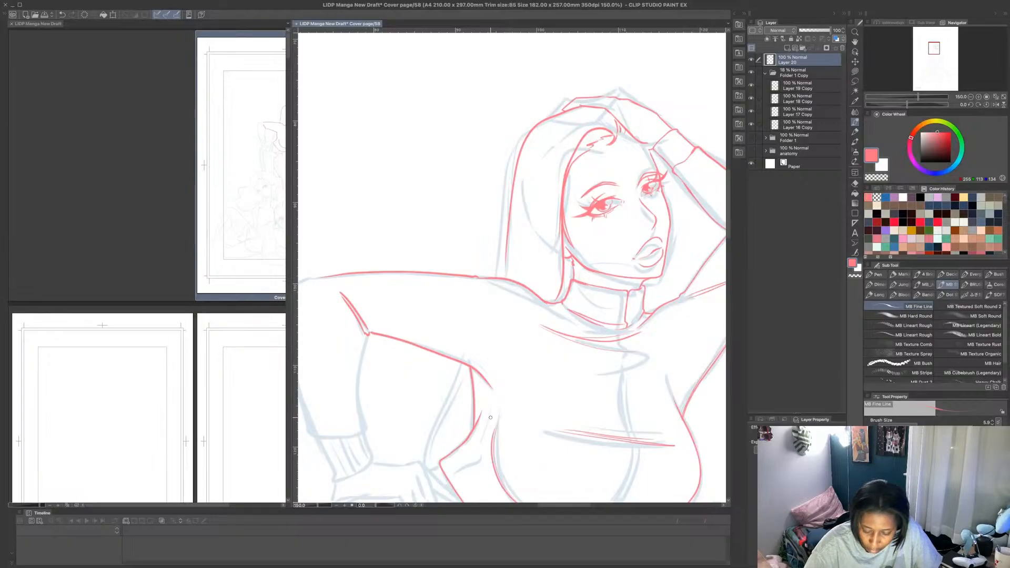
- Draw a curved pink armhole seam from the collar to the lowered arm's underarm, and join it to the torso's side line
scroll(624, 296, down, 2)
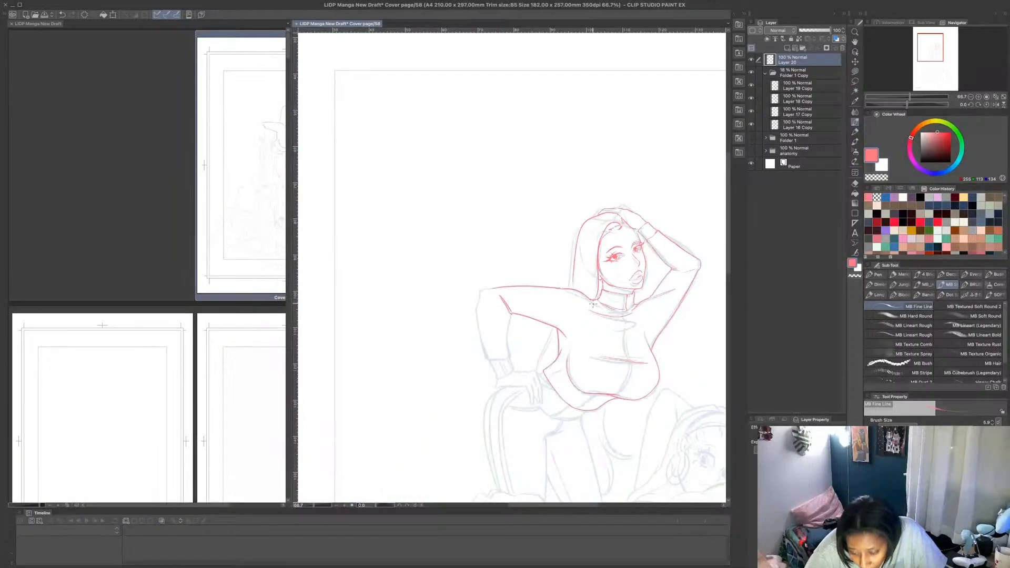
scroll(594, 303, up, 2)
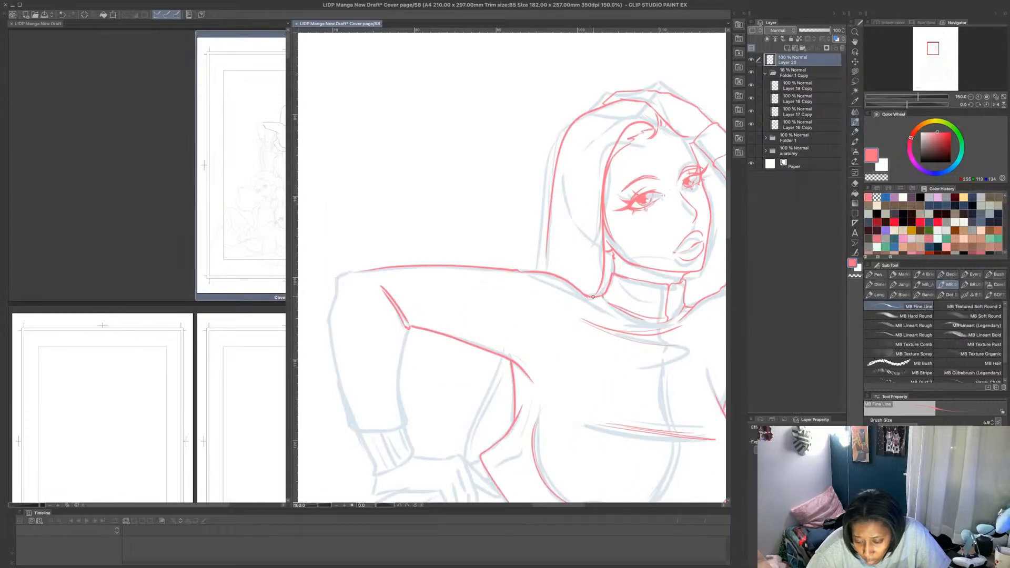
mouse_move(593, 297)
mouse_down()
mouse_move(582, 347)
mouse_move(529, 387)
mouse_up()
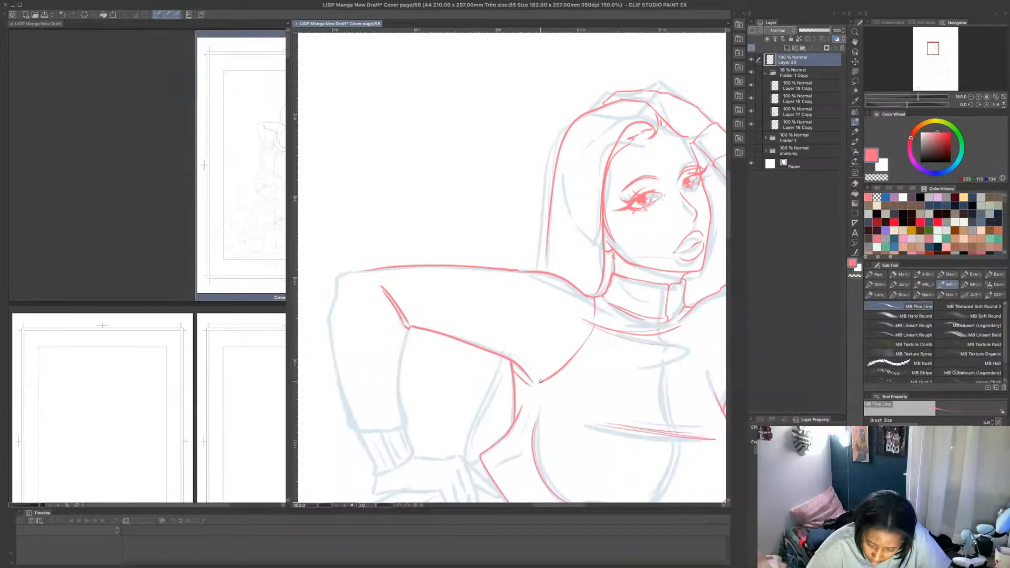
drag(531, 388, 514, 421)
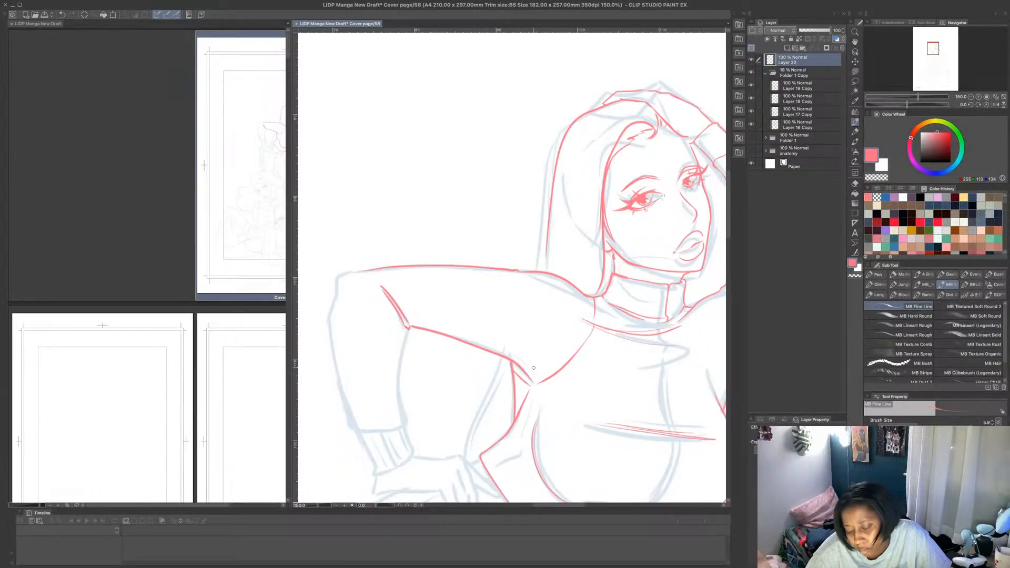
- Draw the armhole seam on the raised arm's side in pink, from the collar's base down to the underarm
scroll(534, 368, down, 2)
scroll(613, 364, up, 2)
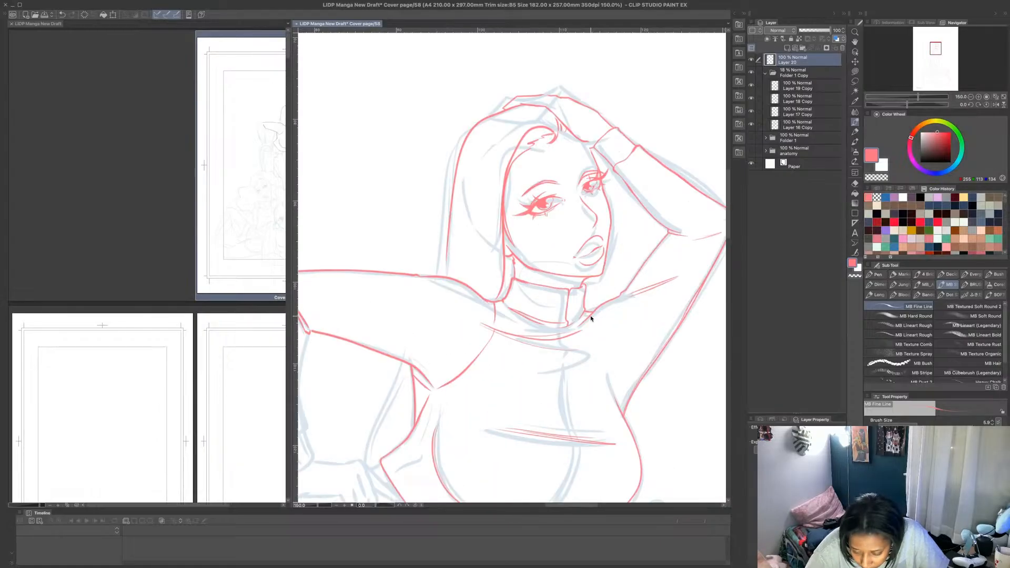
drag(611, 351, 614, 403)
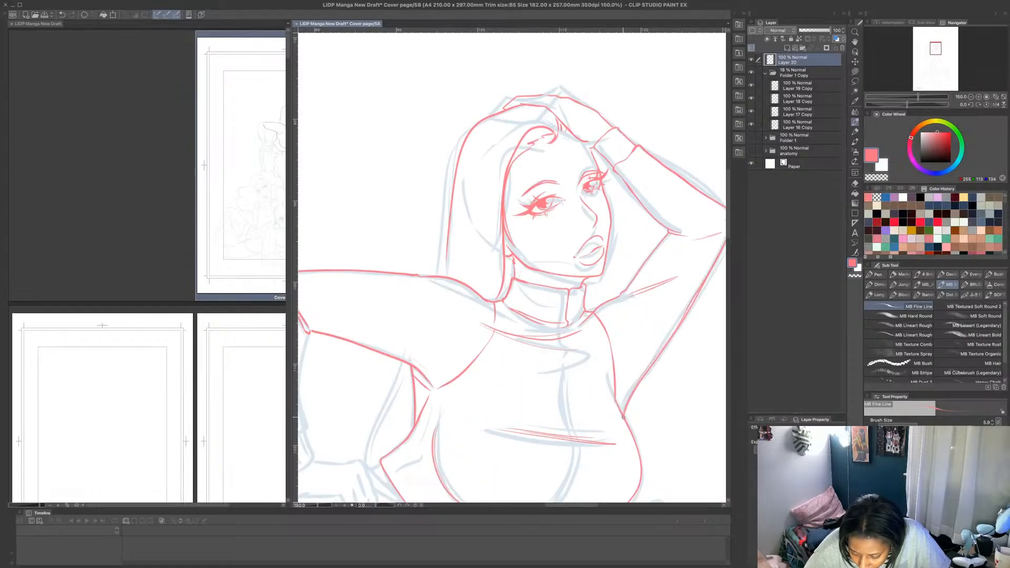
scroll(639, 354, down, 3)
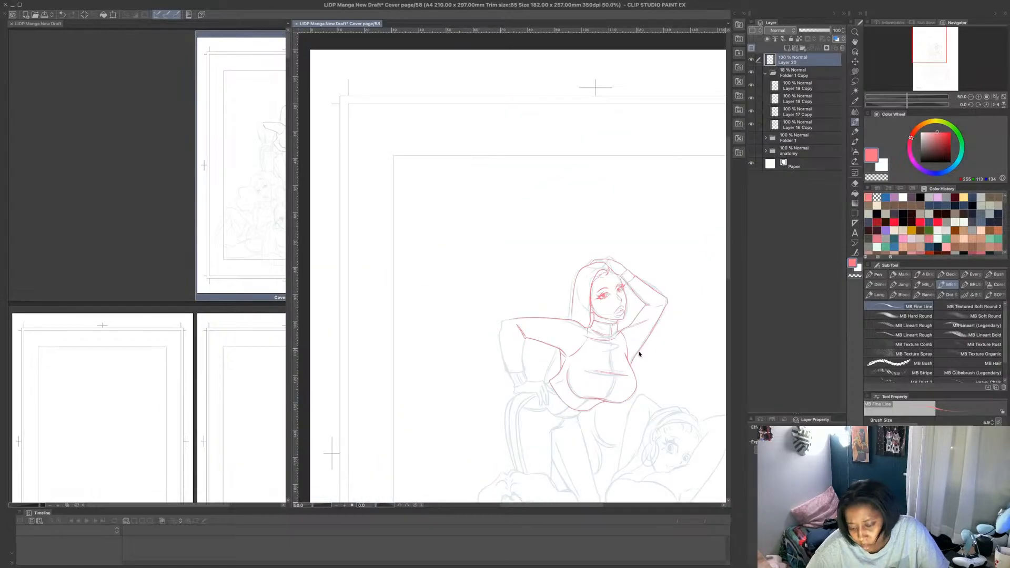
scroll(640, 354, up, 3)
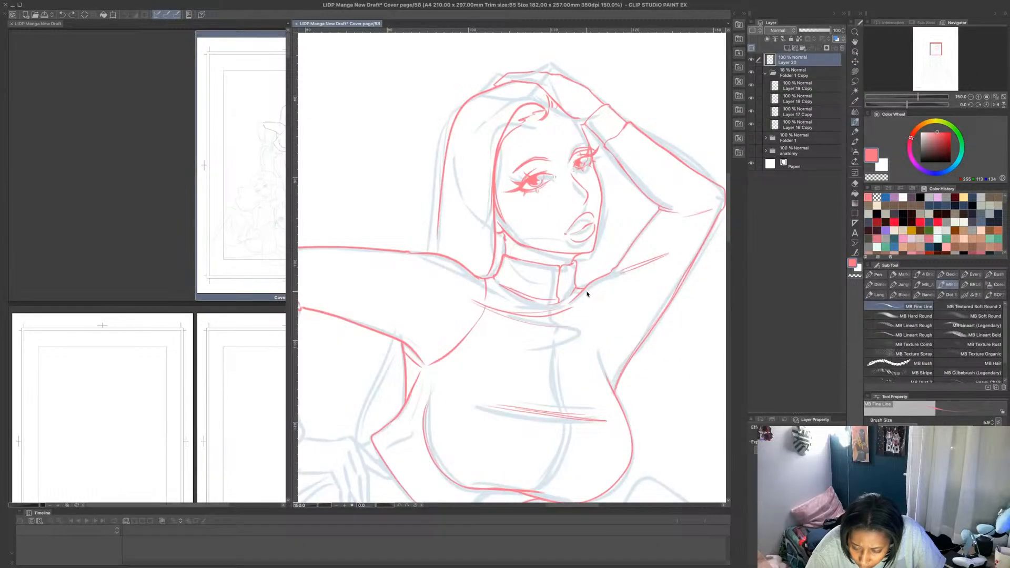
mouse_move(583, 290)
mouse_down()
mouse_move(615, 386)
mouse_move(608, 362)
mouse_up()
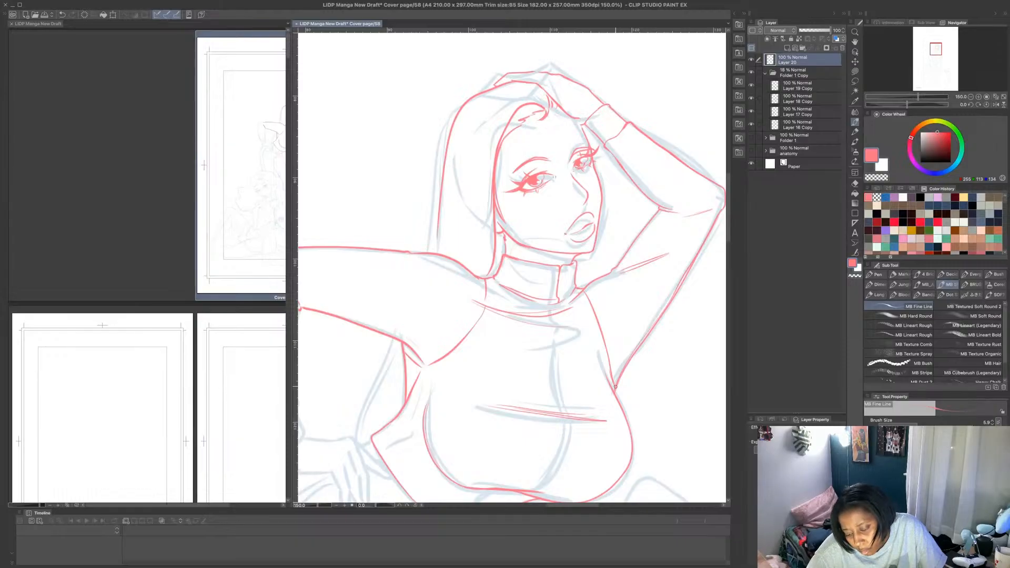
scroll(618, 338, down, 5)
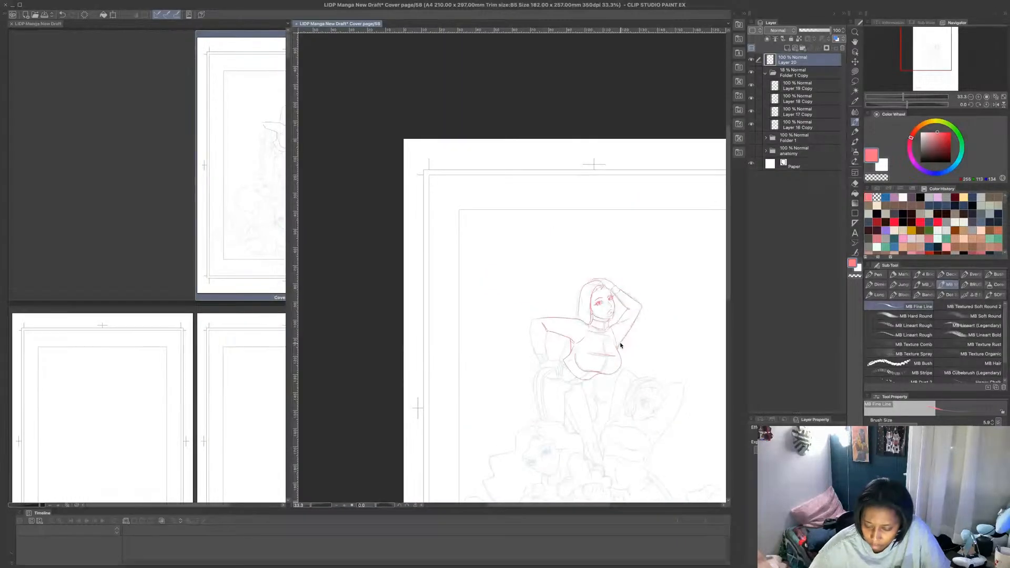
- Draw the top figure's lowered forearm, the sleeve cuff and the back of the hand resting on the hip in pink
scroll(597, 386, up, 4)
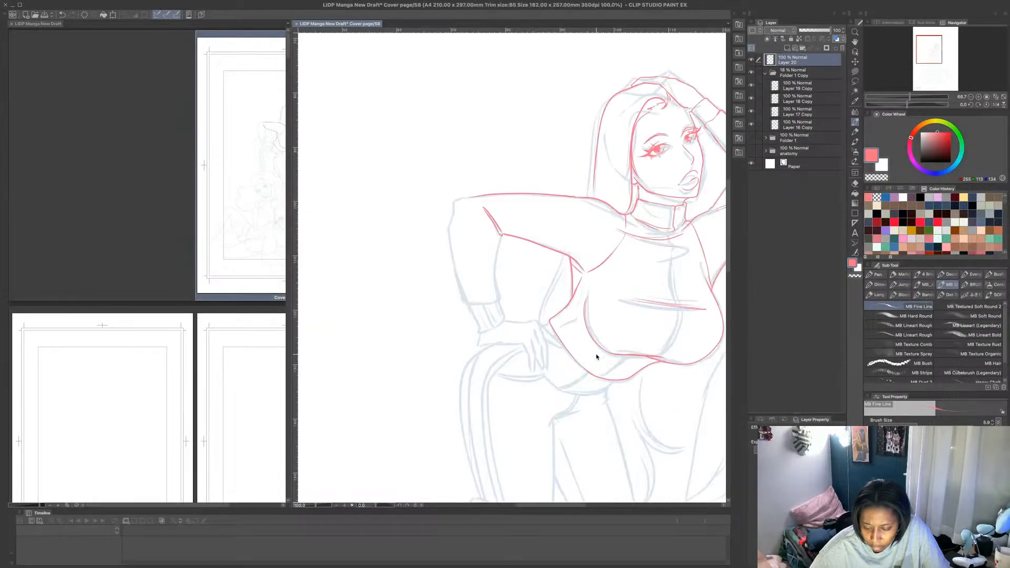
scroll(476, 203, up, 1)
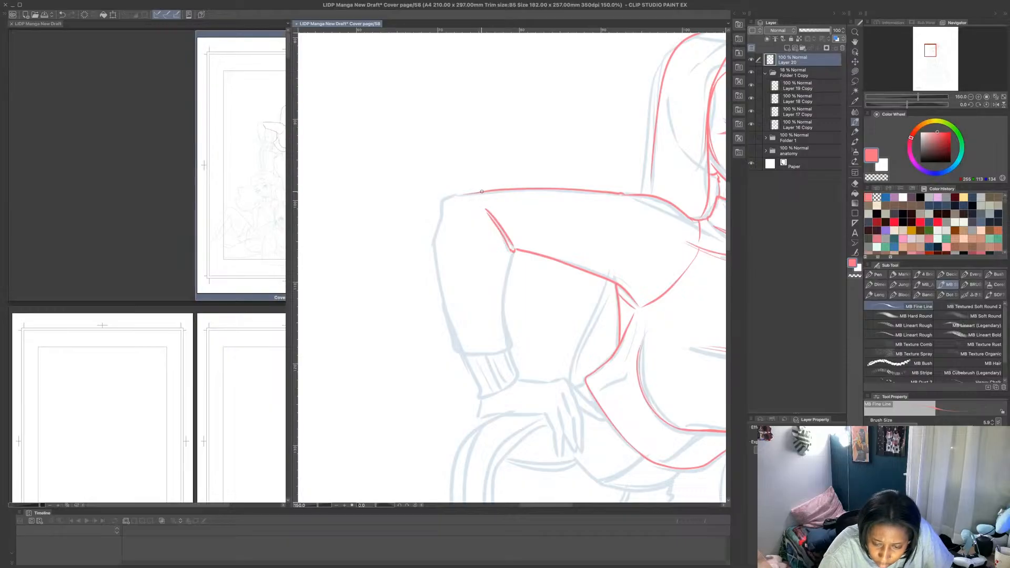
mouse_move(448, 194)
mouse_down()
mouse_move(438, 252)
mouse_move(458, 352)
mouse_move(509, 347)
mouse_move(511, 251)
mouse_up()
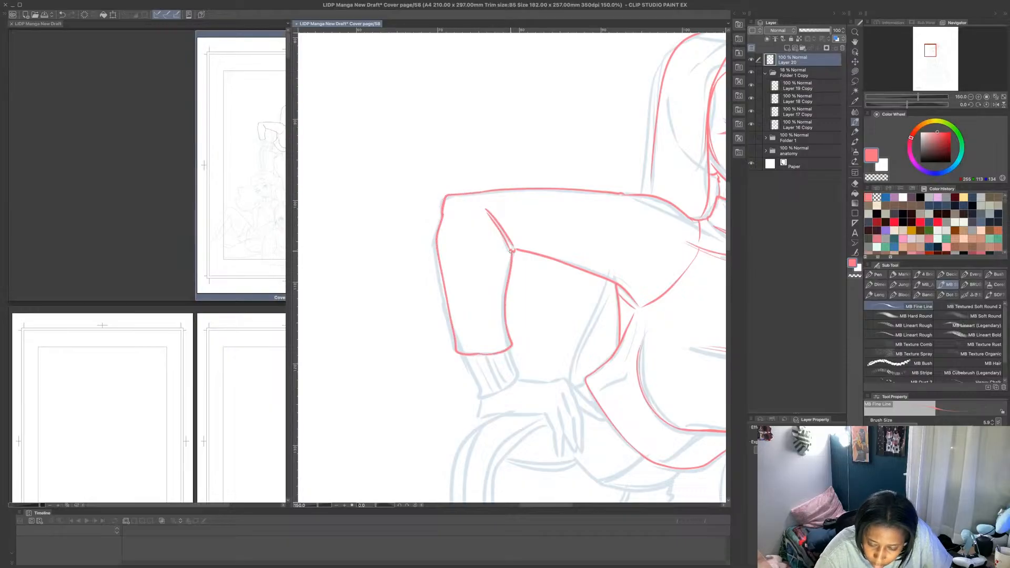
mouse_move(464, 354)
mouse_down()
mouse_move(478, 394)
mouse_move(520, 374)
mouse_move(508, 347)
mouse_move(490, 420)
mouse_move(530, 397)
mouse_move(496, 419)
mouse_move(547, 415)
mouse_up()
drag(521, 379, 569, 379)
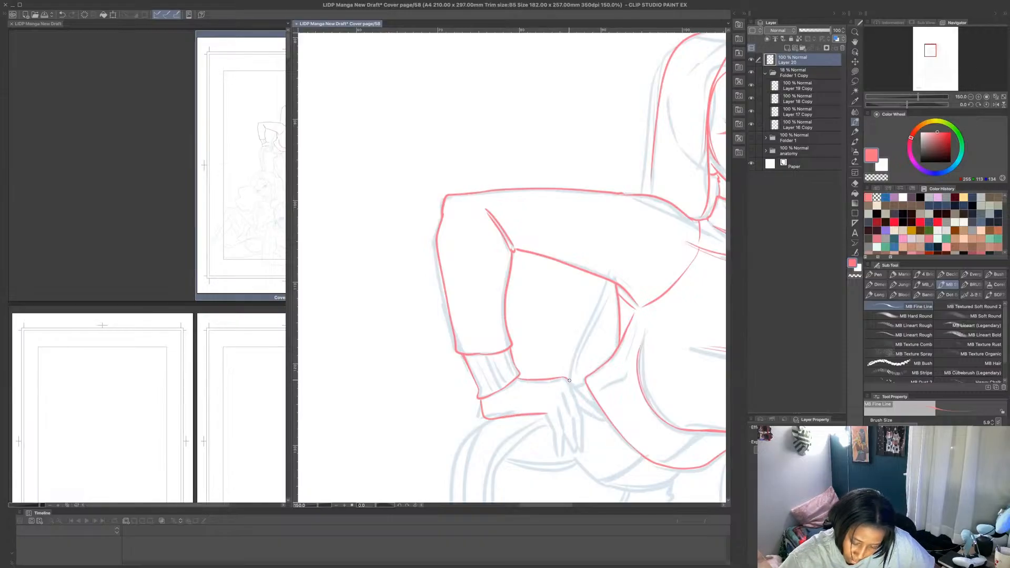
- Draw the fingers of the hand on the hip in pink, including the one pointing toward the waist
mouse_move(547, 414)
mouse_down()
mouse_move(562, 459)
mouse_move(556, 402)
mouse_move(581, 457)
mouse_move(571, 388)
mouse_up()
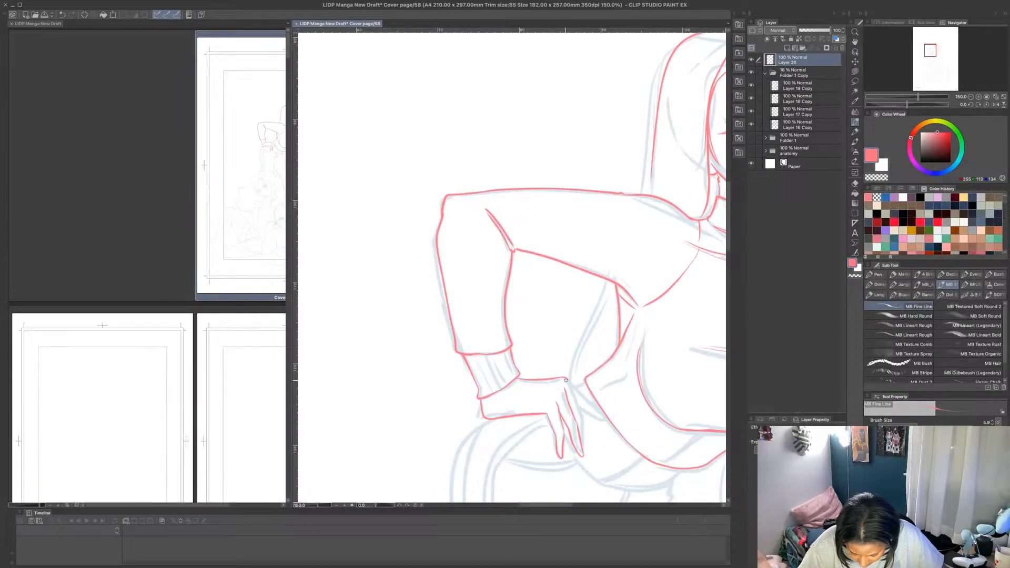
drag(571, 386, 582, 450)
drag(570, 379, 606, 424)
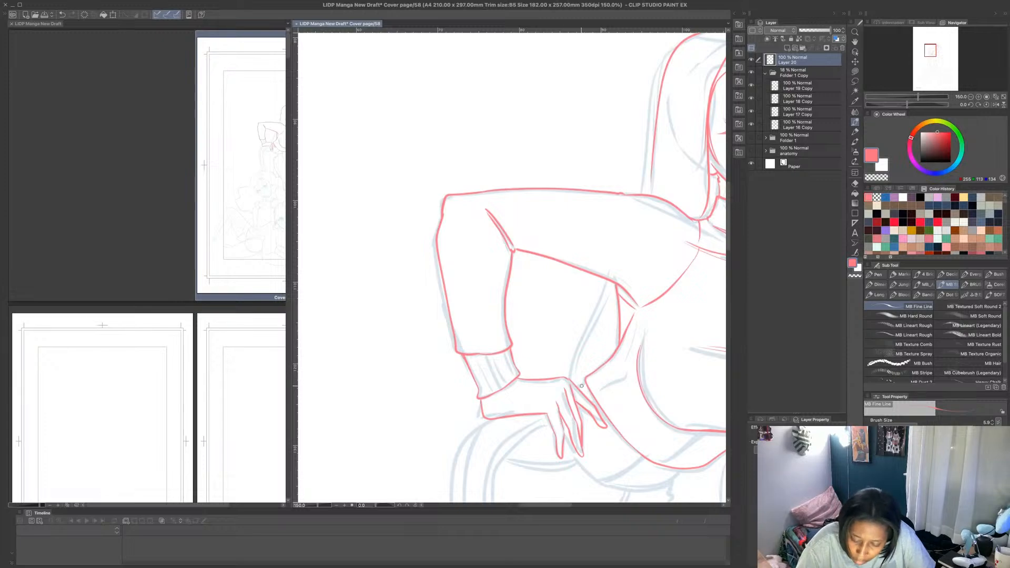
- Draw the top figure's waist contour below the hand in pink, with the diagonal line up to the top's hem and the curved waistband edge
scroll(602, 432, up, 4)
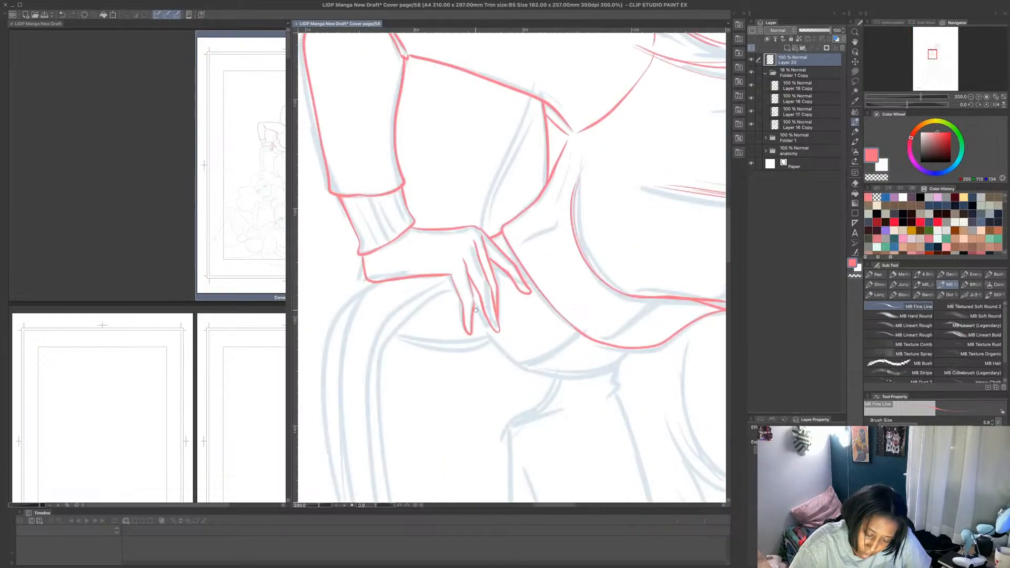
mouse_move(490, 328)
mouse_down()
mouse_move(535, 363)
mouse_move(581, 331)
mouse_up()
mouse_move(531, 364)
mouse_down()
mouse_move(612, 371)
mouse_move(630, 348)
mouse_move(591, 356)
mouse_move(624, 352)
mouse_up()
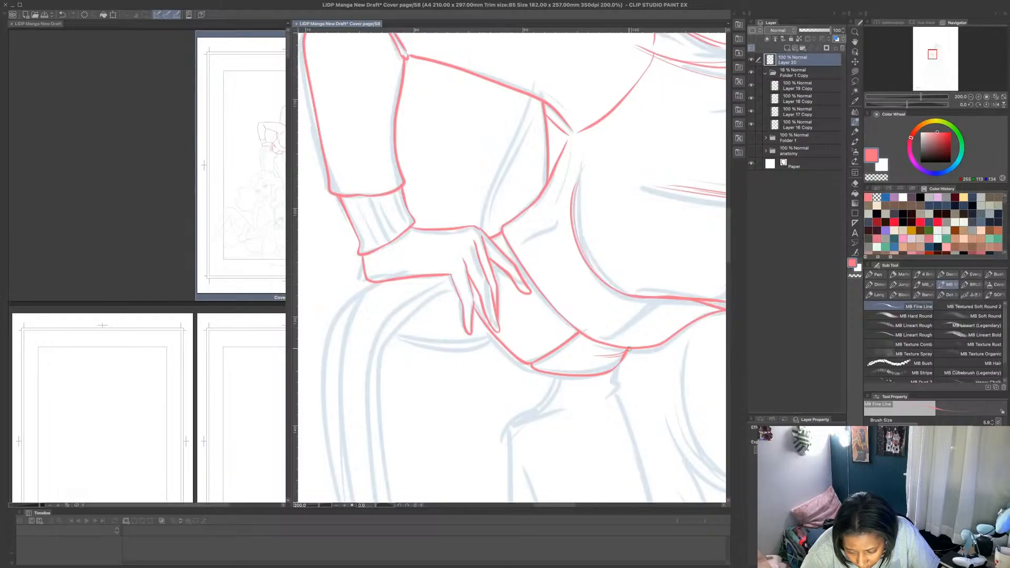
scroll(640, 298, down, 3)
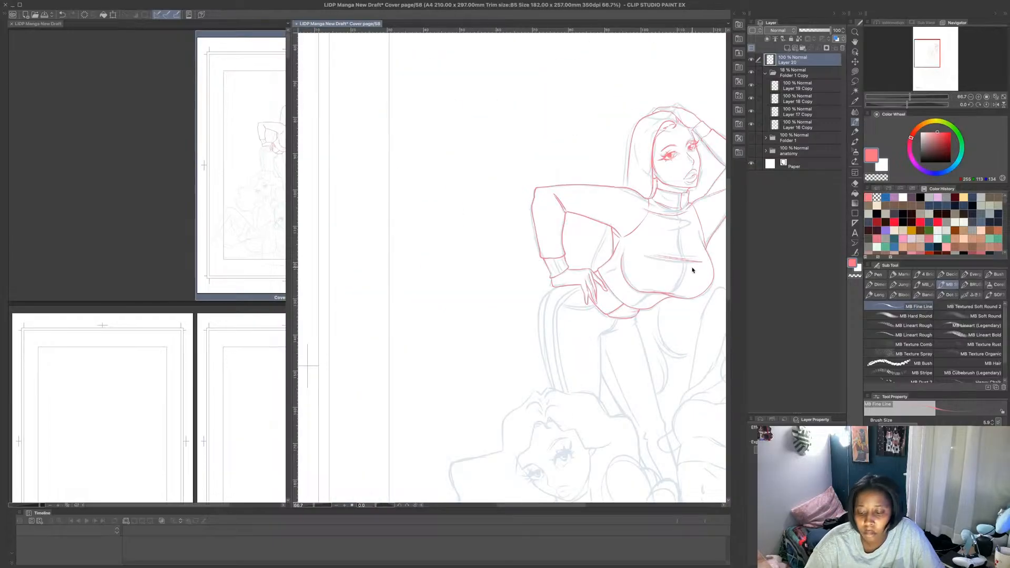
- Add a short curved pink line joining the hem of the top to the underside of the bust
scroll(678, 294, up, 3)
mouse_move(520, 344)
mouse_down()
mouse_move(611, 299)
mouse_move(533, 345)
mouse_up()
key(super+z)
key(super+z)
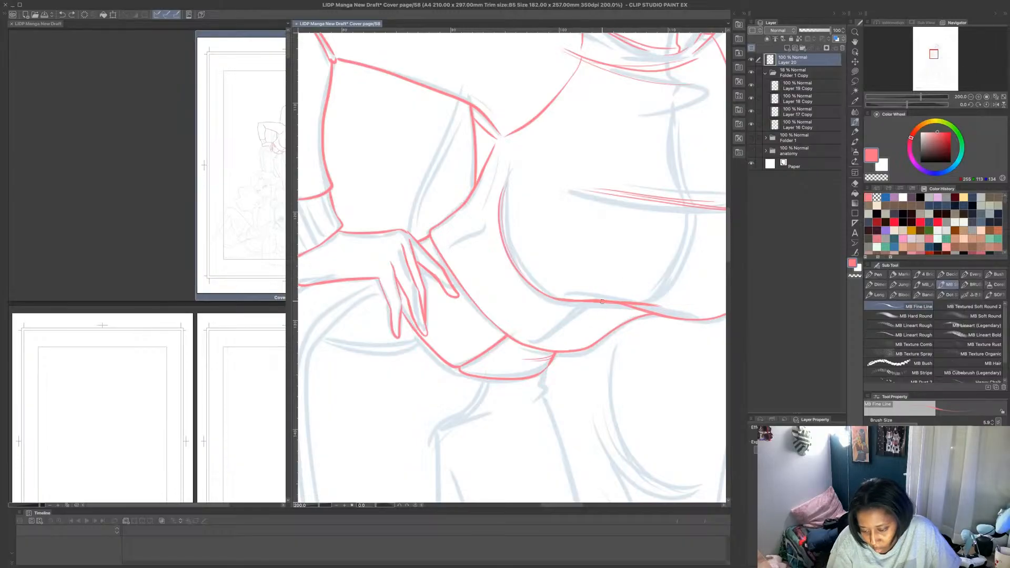
mouse_move(602, 302)
mouse_down()
mouse_move(532, 345)
mouse_move(595, 306)
mouse_move(636, 299)
mouse_up()
scroll(597, 292, down, 3)
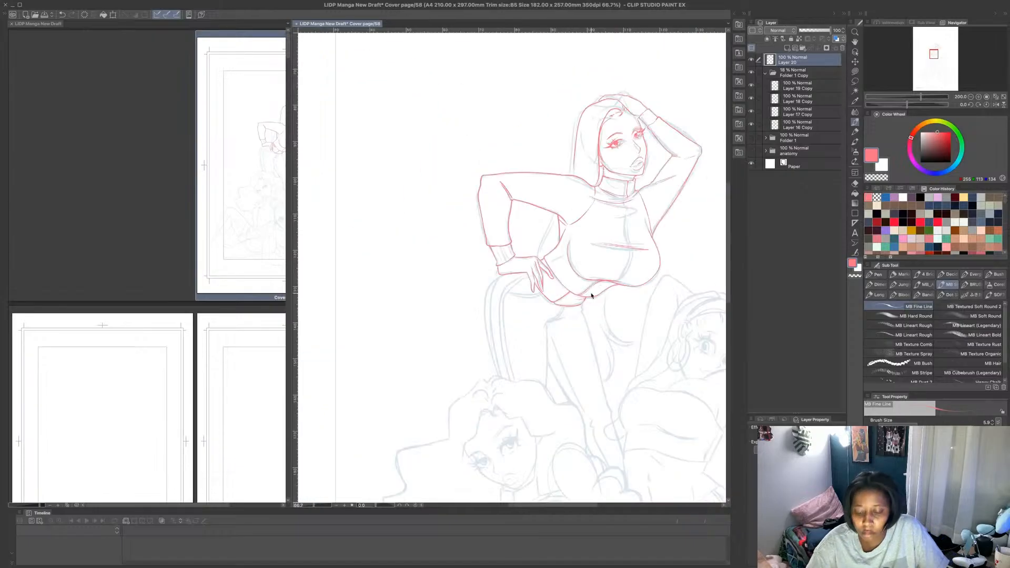
- Draw the outer hip and thigh contour in pink, from under the hand down to the hair of the figure below
scroll(563, 339, up, 2)
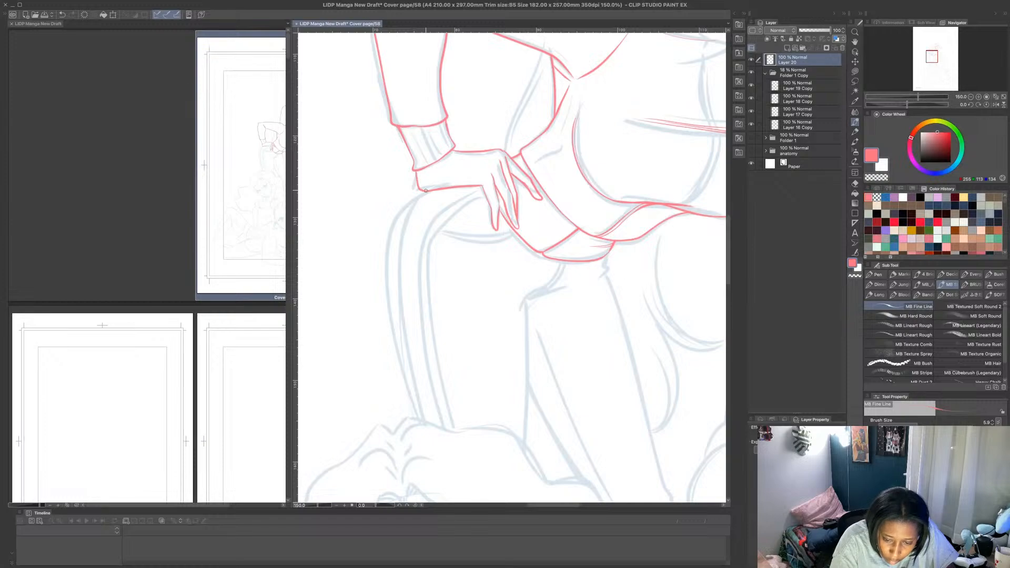
mouse_move(426, 190)
mouse_down()
mouse_move(389, 235)
mouse_move(384, 282)
mouse_move(390, 328)
mouse_up()
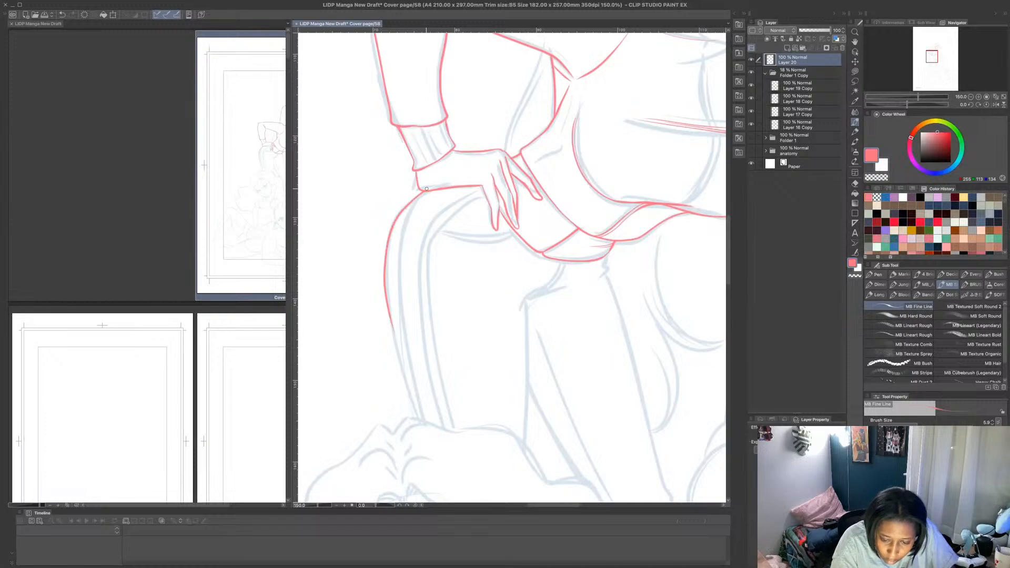
key(ctrl+z)
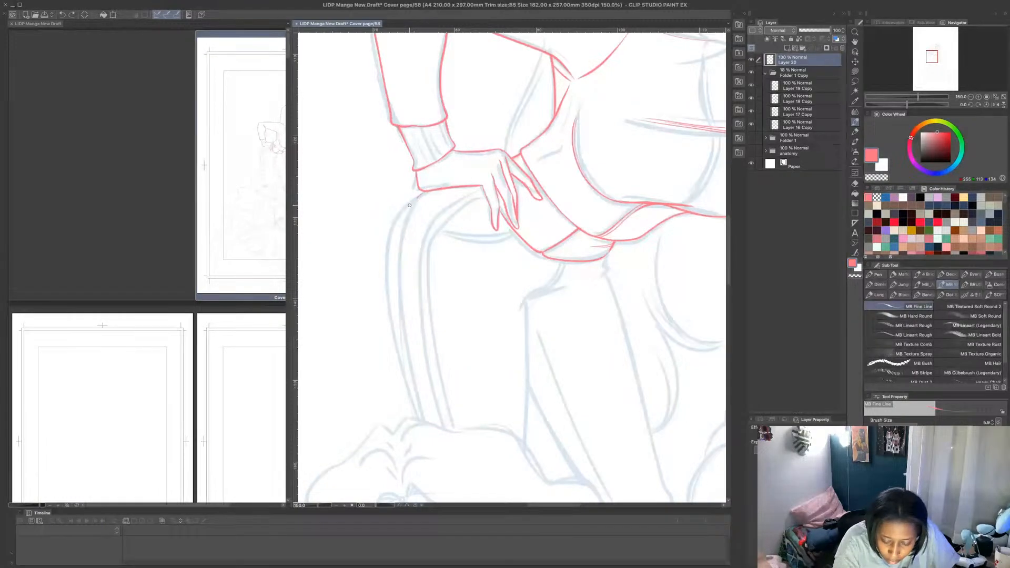
mouse_move(421, 191)
mouse_down()
mouse_move(385, 263)
mouse_move(392, 336)
mouse_move(425, 424)
mouse_up()
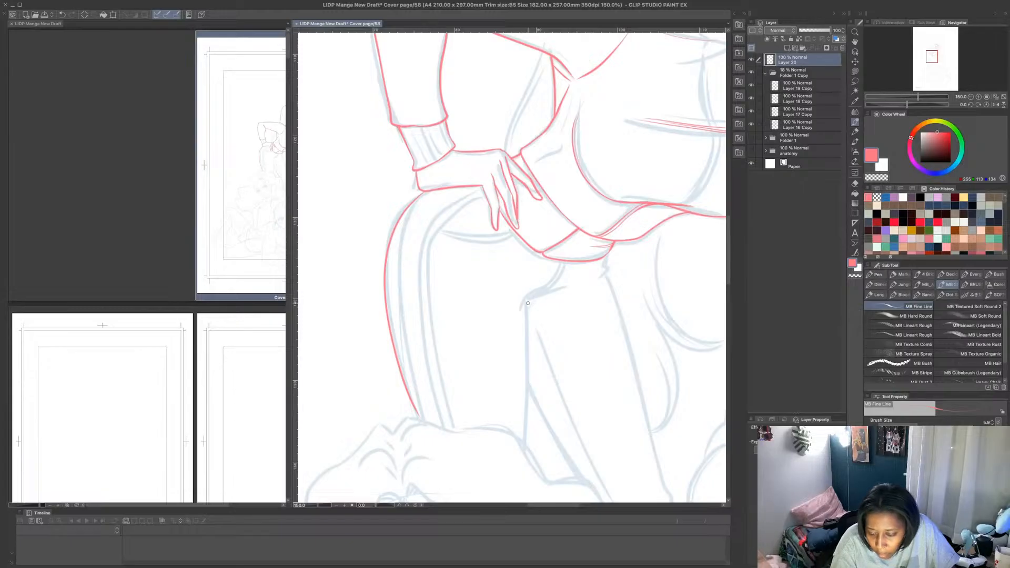
- Draw the crotch creases, the inner thigh lines and the long outer contour of the other leg in pink
drag(526, 307, 584, 283)
drag(523, 272, 581, 271)
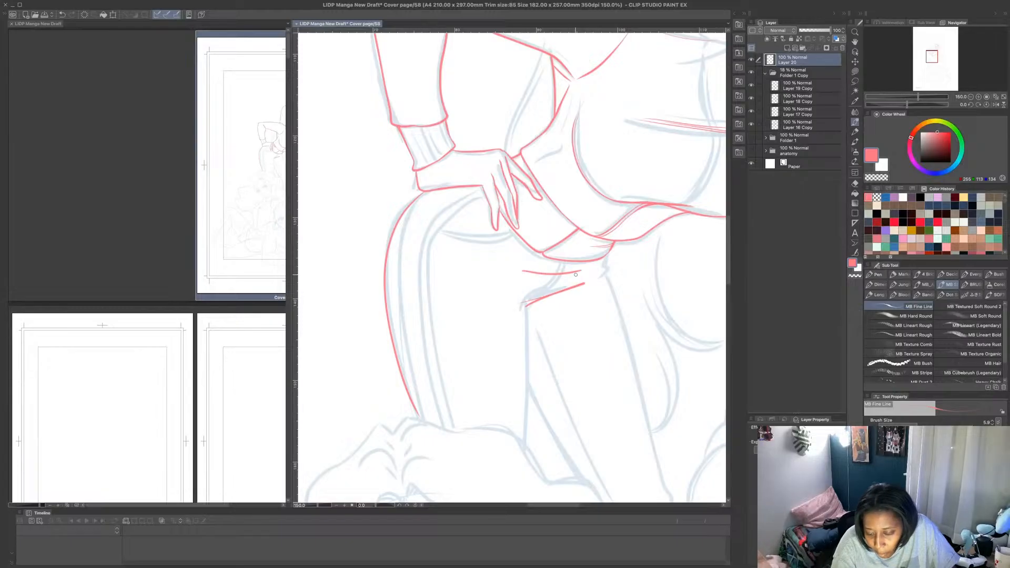
drag(531, 304, 524, 450)
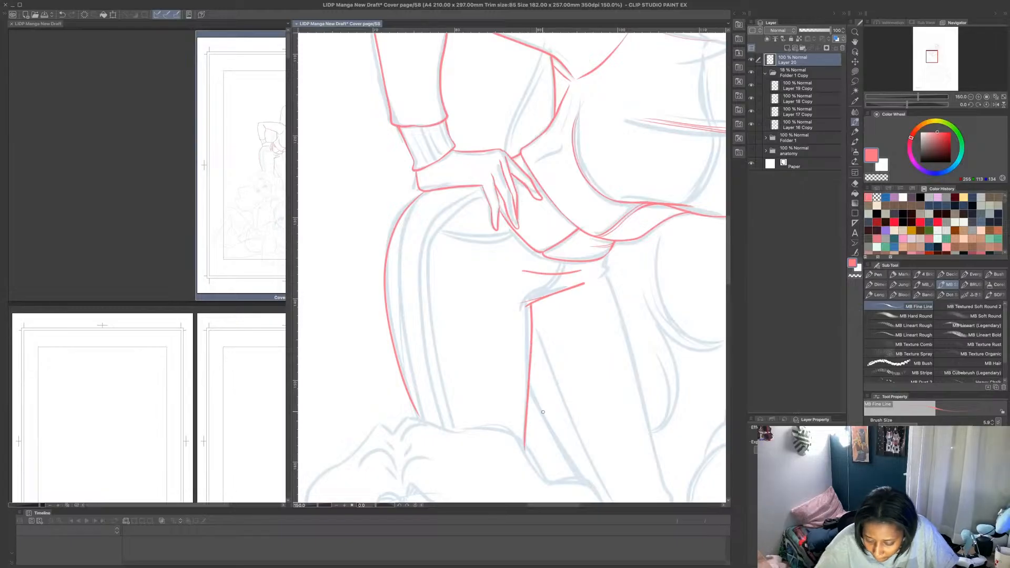
drag(529, 387, 577, 483)
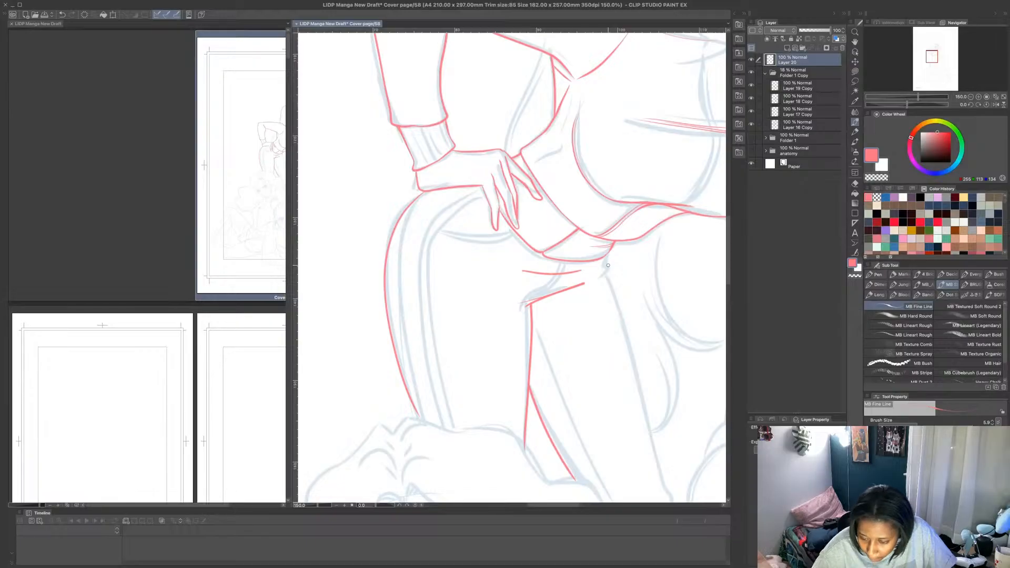
drag(609, 256, 667, 492)
scroll(664, 487, down, 8)
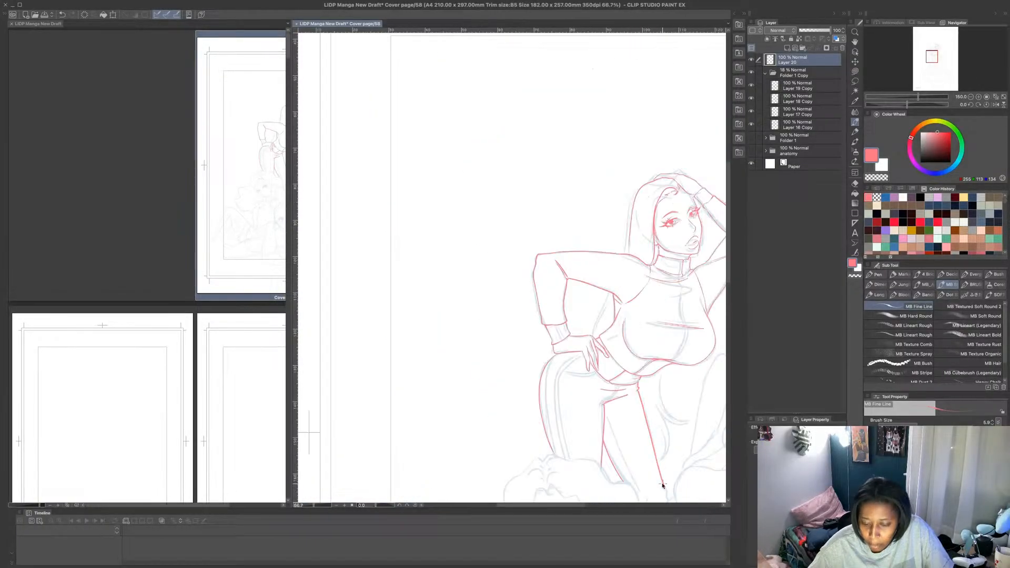
- Continue the top figure's leg in pink with the knee bumps, the inner leg contour and the lower leg lines down to the hair bun
scroll(710, 310, down, 5)
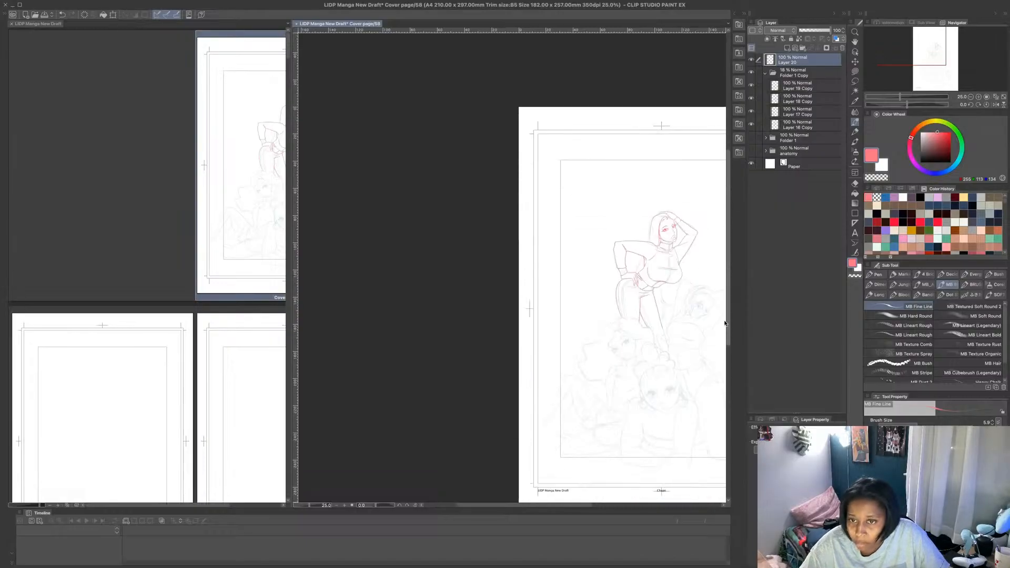
scroll(685, 268, up, 5)
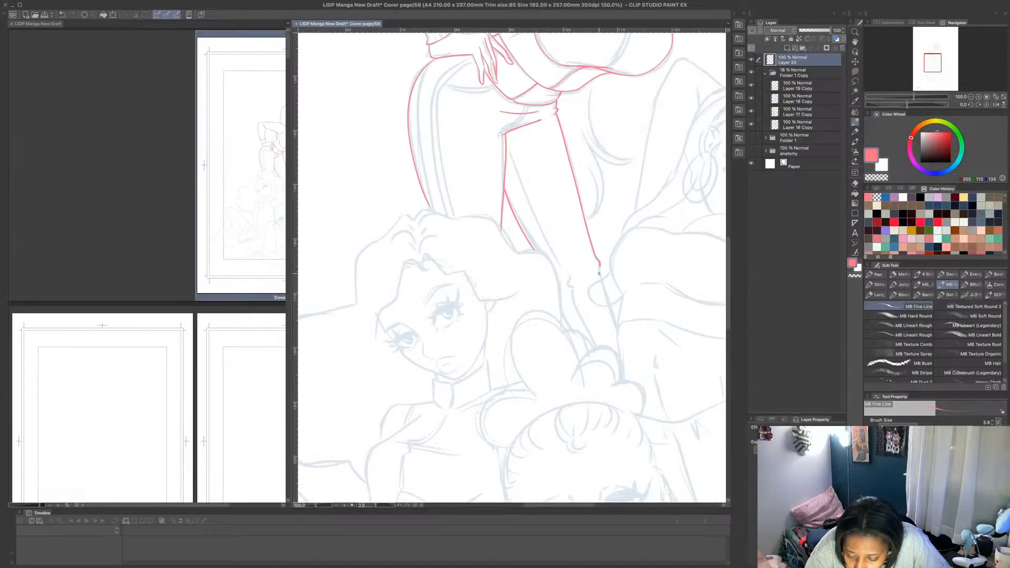
drag(599, 273, 601, 279)
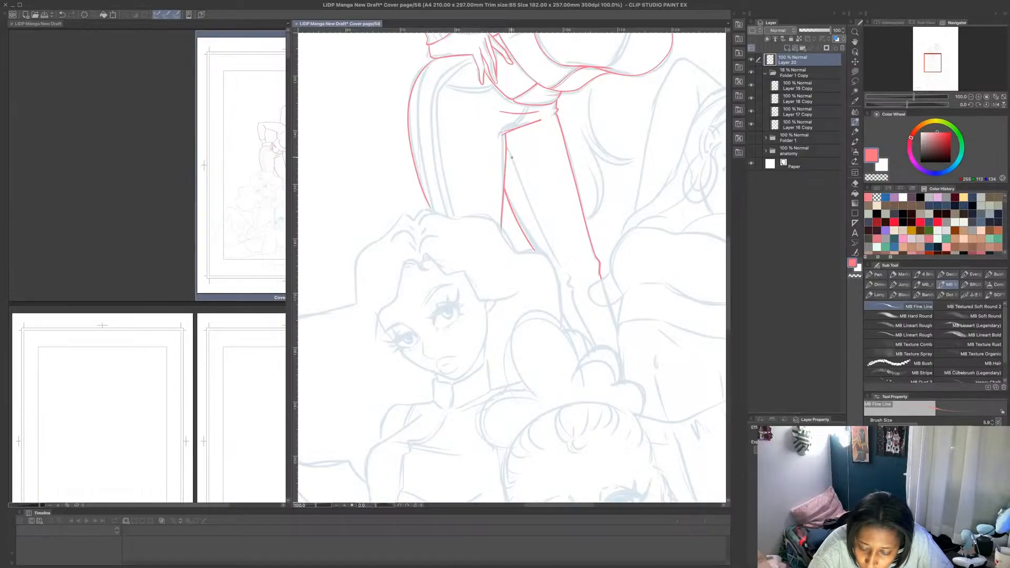
drag(508, 151, 564, 276)
key(ctrl+z)
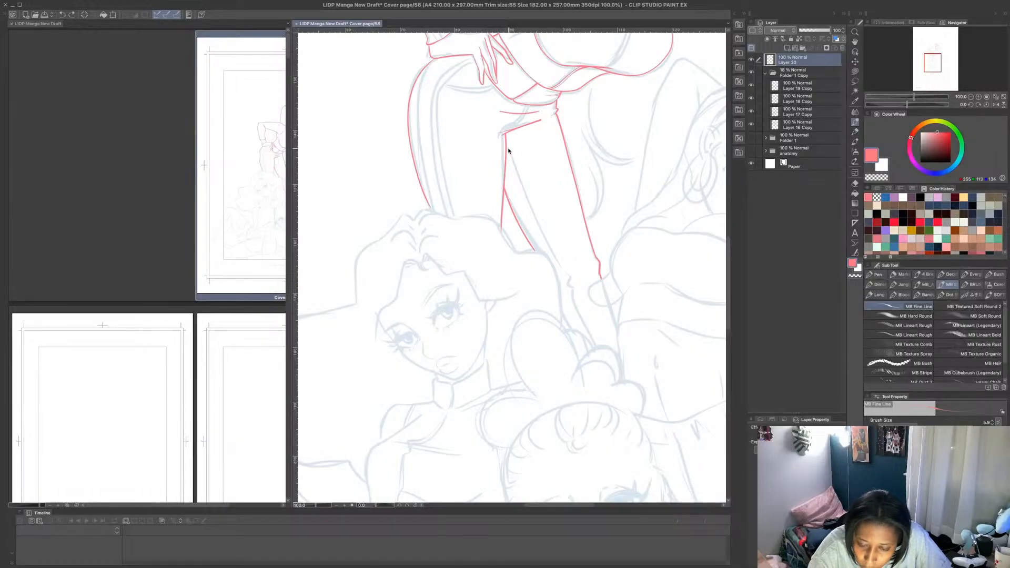
drag(507, 145, 593, 342)
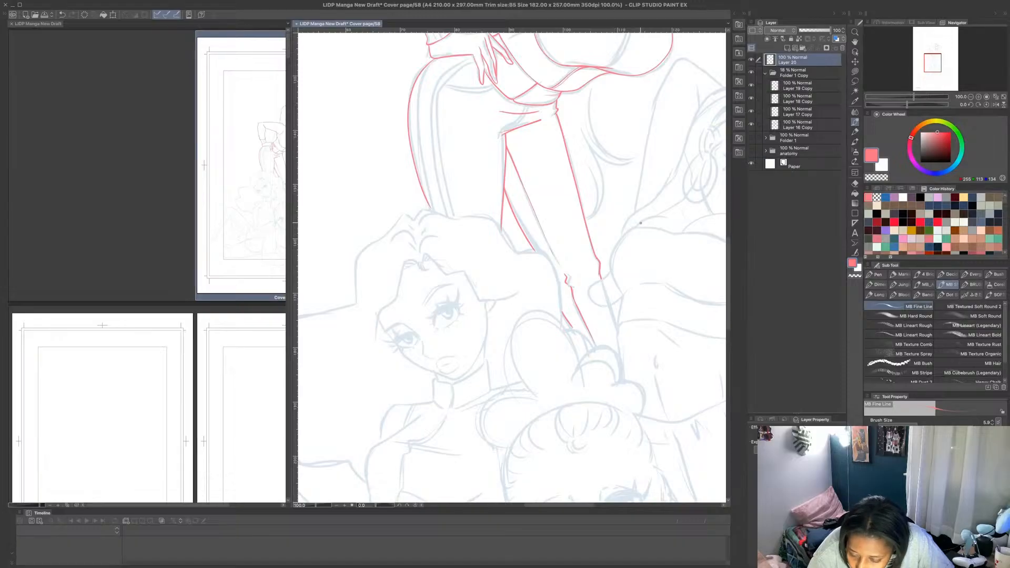
- Draw the neighbouring figure's bust side, rounded form and waist line in pink, with the leg line continuing below the rounded form
mouse_move(638, 227)
mouse_down()
mouse_move(613, 261)
mouse_move(615, 292)
mouse_up()
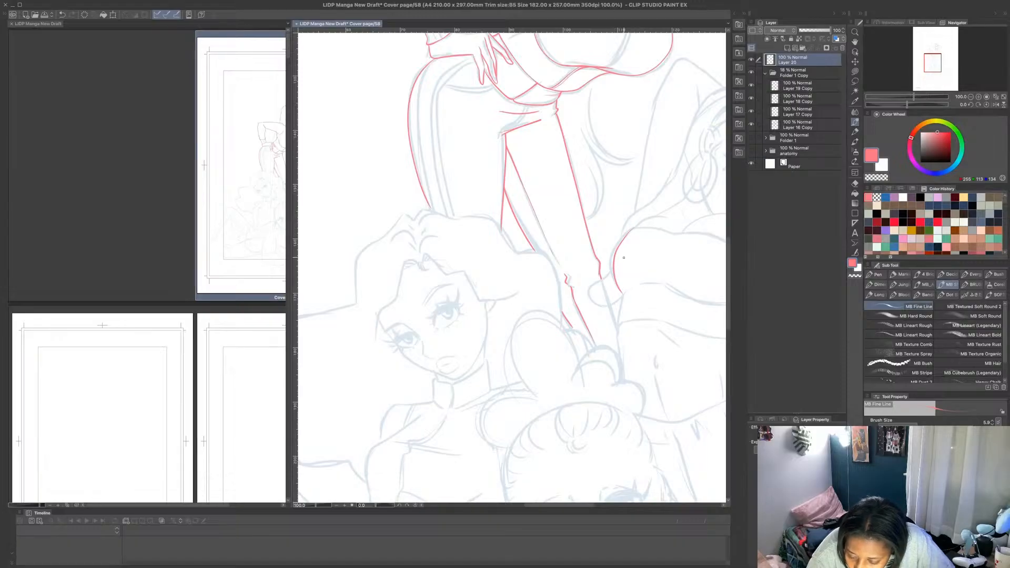
key(ctrl+z)
mouse_move(627, 231)
mouse_down()
mouse_move(611, 276)
mouse_move(624, 297)
mouse_move(594, 283)
mouse_move(590, 292)
mouse_move(614, 304)
mouse_up()
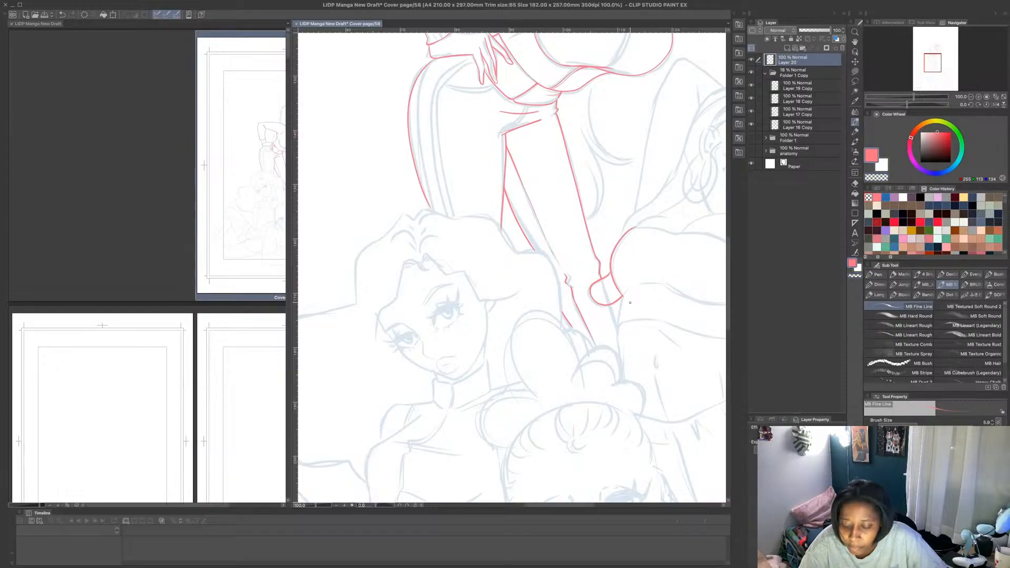
scroll(627, 301, up, 3)
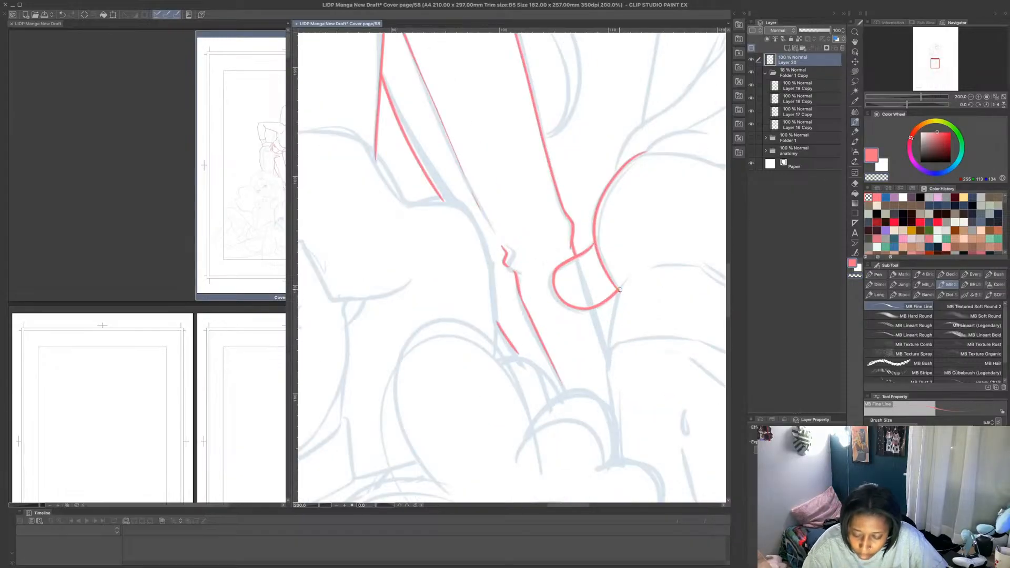
mouse_move(619, 290)
mouse_down()
mouse_move(607, 380)
mouse_move(623, 463)
mouse_up()
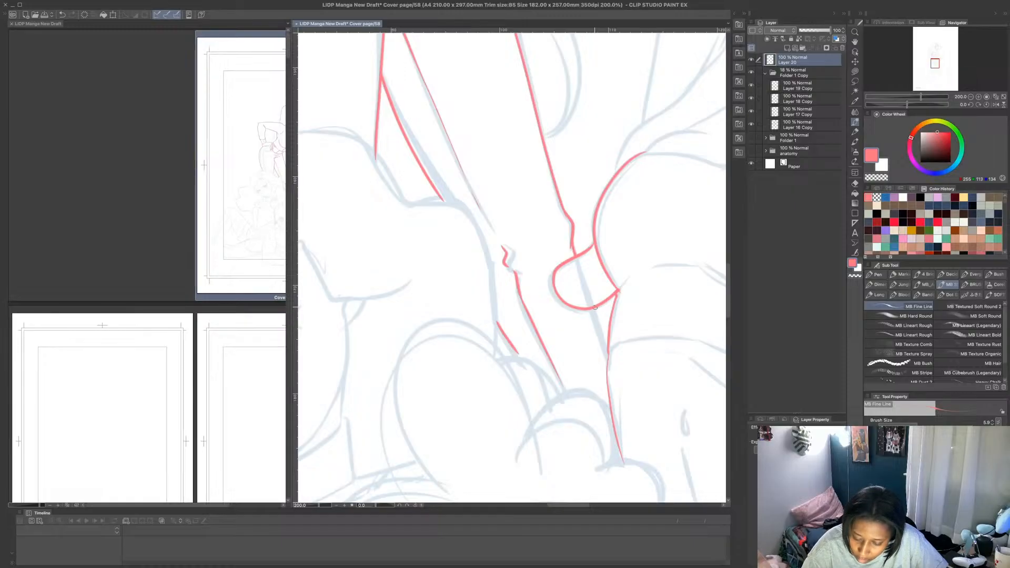
drag(592, 307, 607, 352)
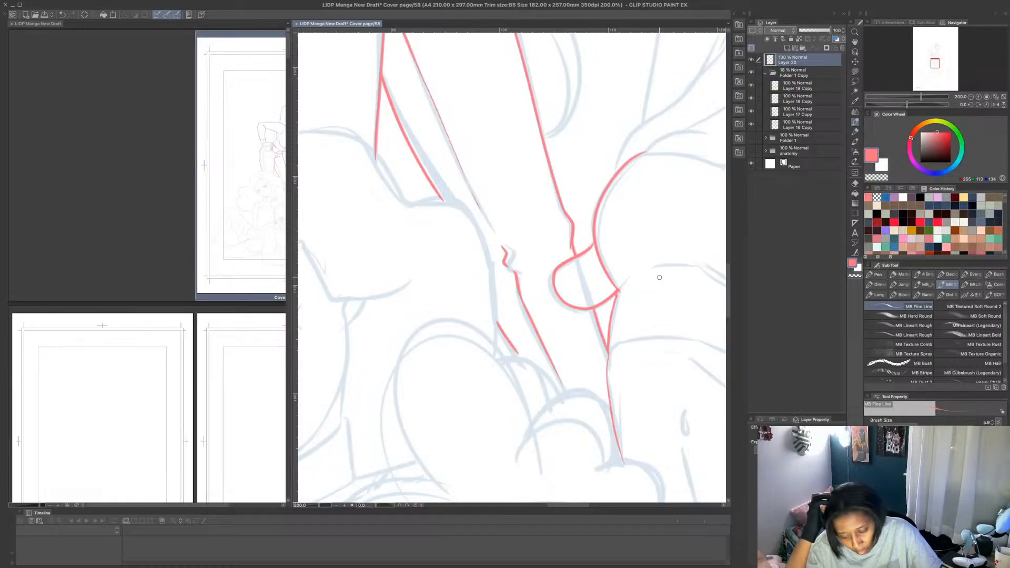
- Outline the neighbouring figure's strapless crop top in pink, with the curved bottom hem, the far side edge and the upper edge over the bust
scroll(660, 278, down, 2)
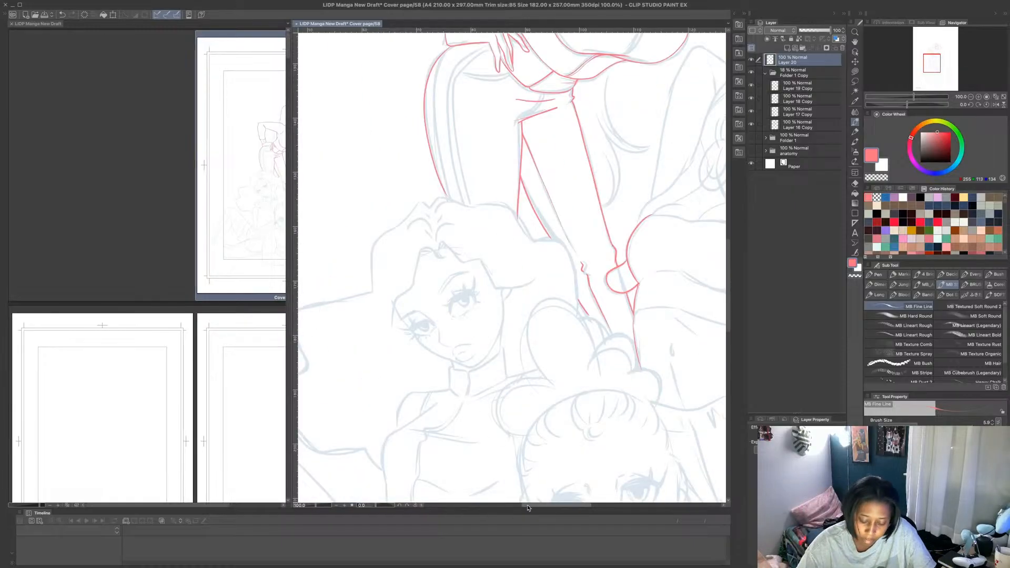
drag(528, 505, 563, 505)
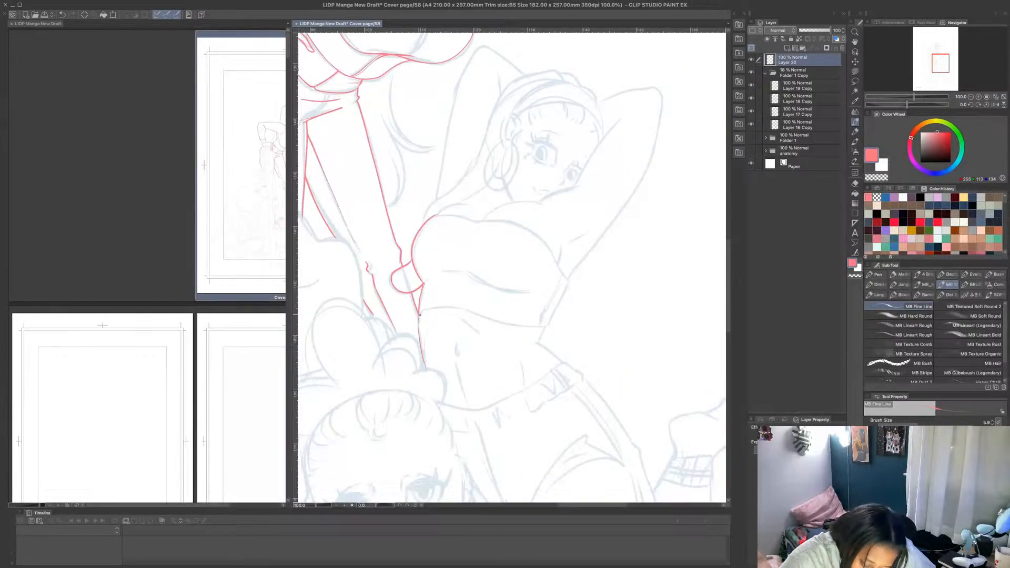
mouse_move(419, 314)
mouse_down()
mouse_move(450, 306)
mouse_move(540, 325)
mouse_up()
key(ctrl+z)
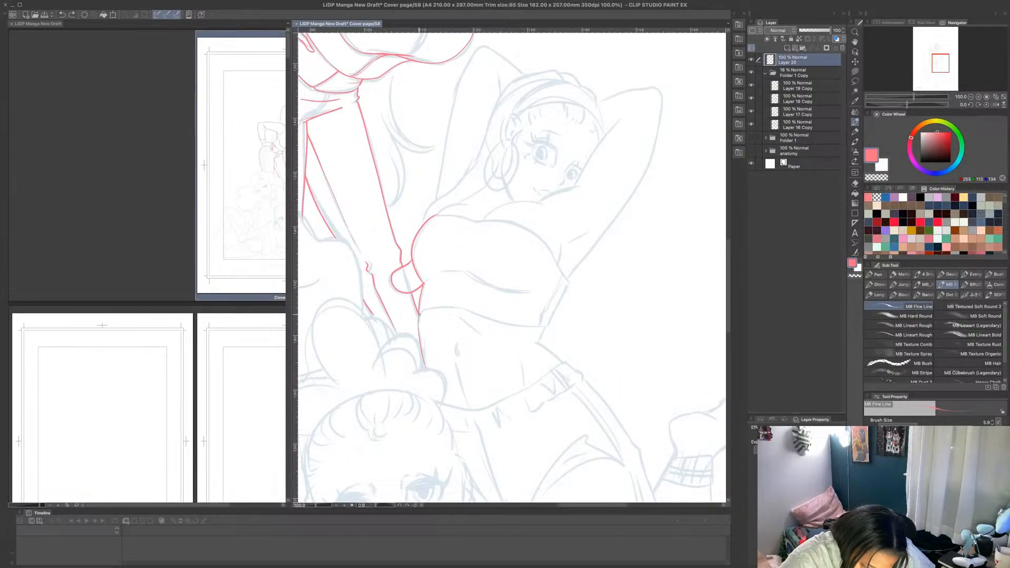
mouse_move(419, 314)
mouse_down()
mouse_move(444, 308)
mouse_move(544, 328)
mouse_up()
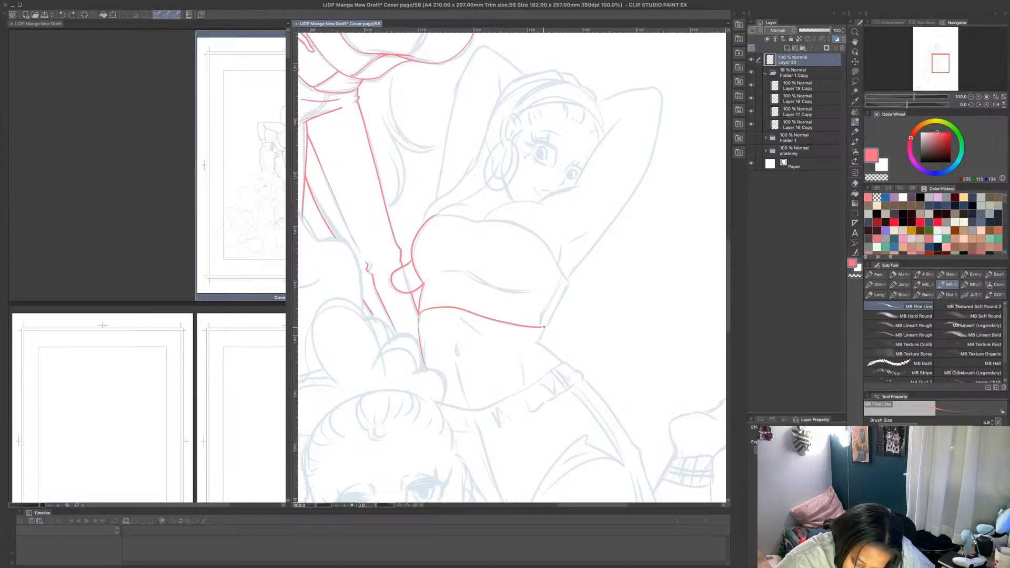
scroll(550, 300, up, 1)
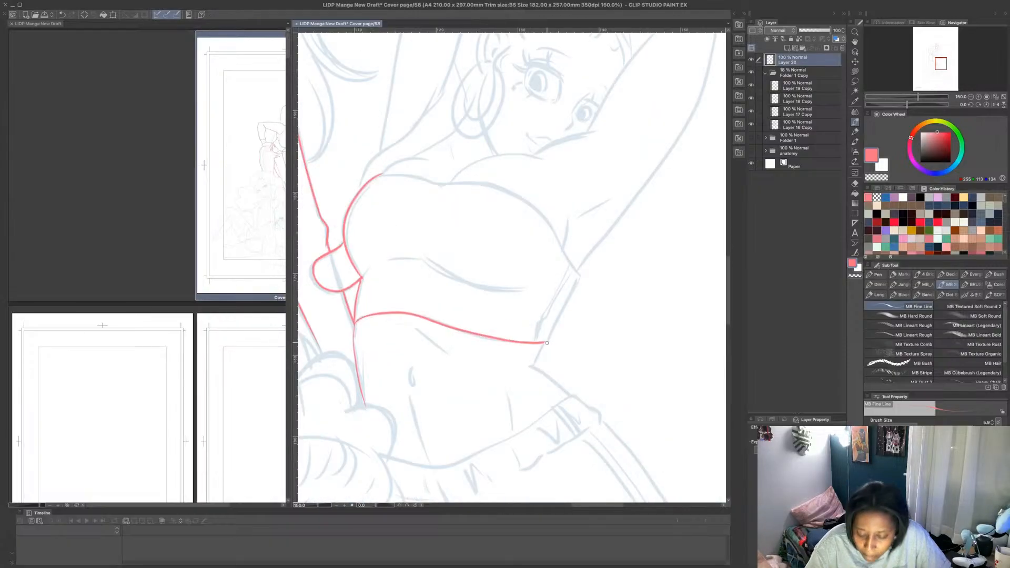
mouse_move(542, 342)
mouse_down()
mouse_move(579, 277)
mouse_move(534, 208)
mouse_move(504, 189)
mouse_move(375, 175)
mouse_up()
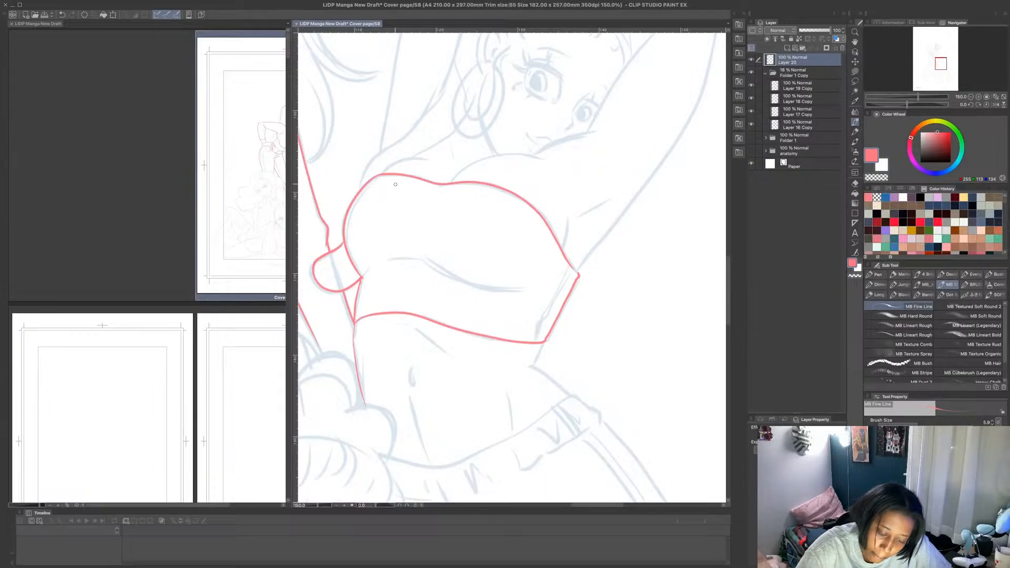
- Draw the curved under-bust folds across the front of the neighbouring figure's crop top in pink
mouse_move(364, 274)
mouse_down()
mouse_move(431, 266)
mouse_move(515, 291)
mouse_move(439, 266)
mouse_up()
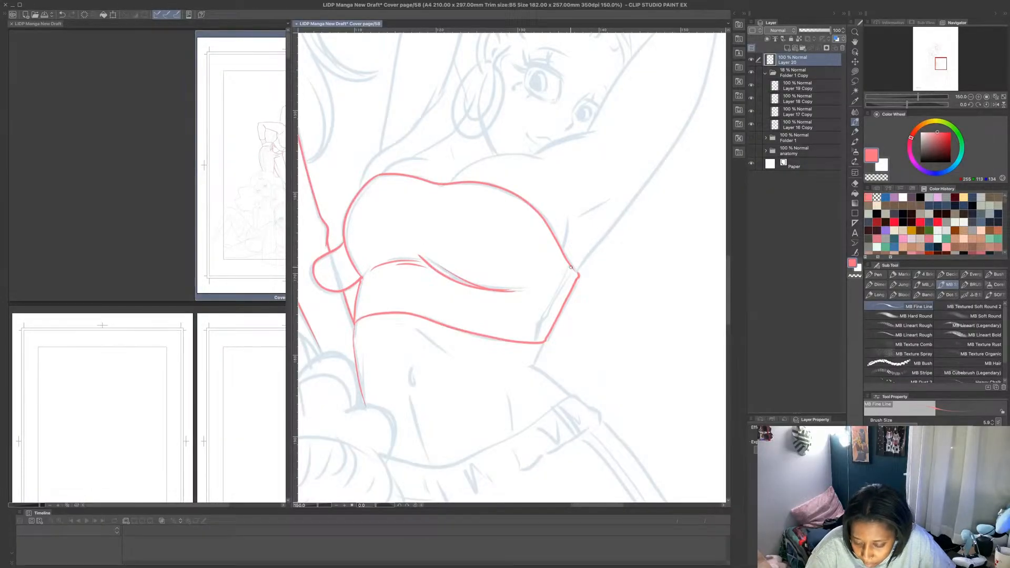
drag(577, 271, 643, 181)
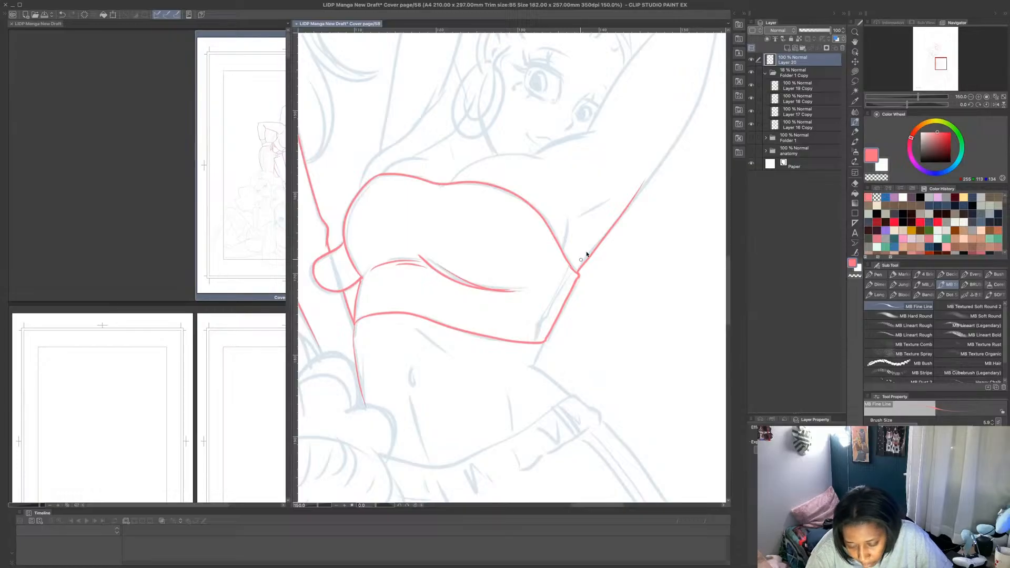
key(ctrl+z)
key(ctrl+z)
key(ctrl+y)
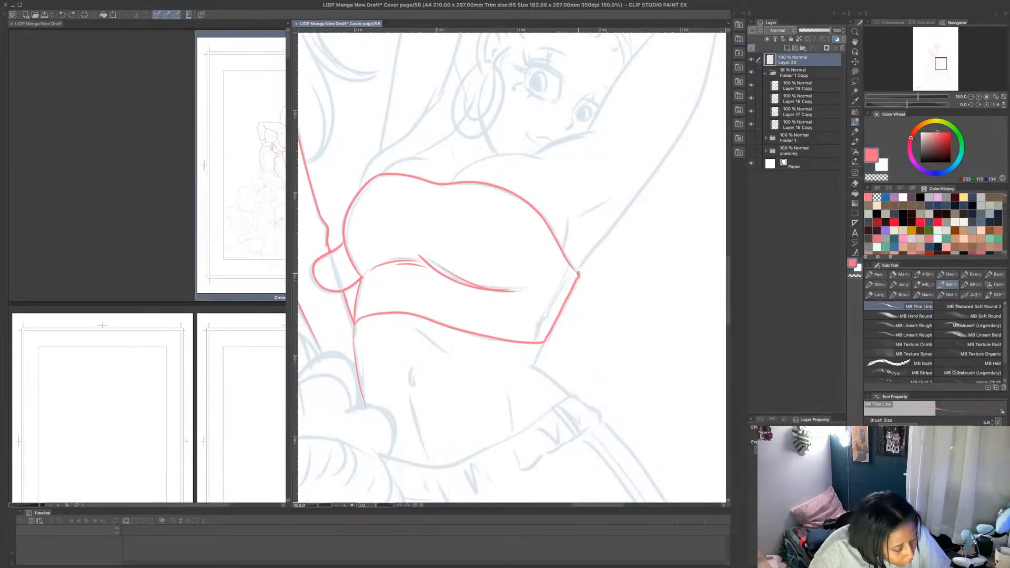
key(ctrl+y)
key(ctrl+z)
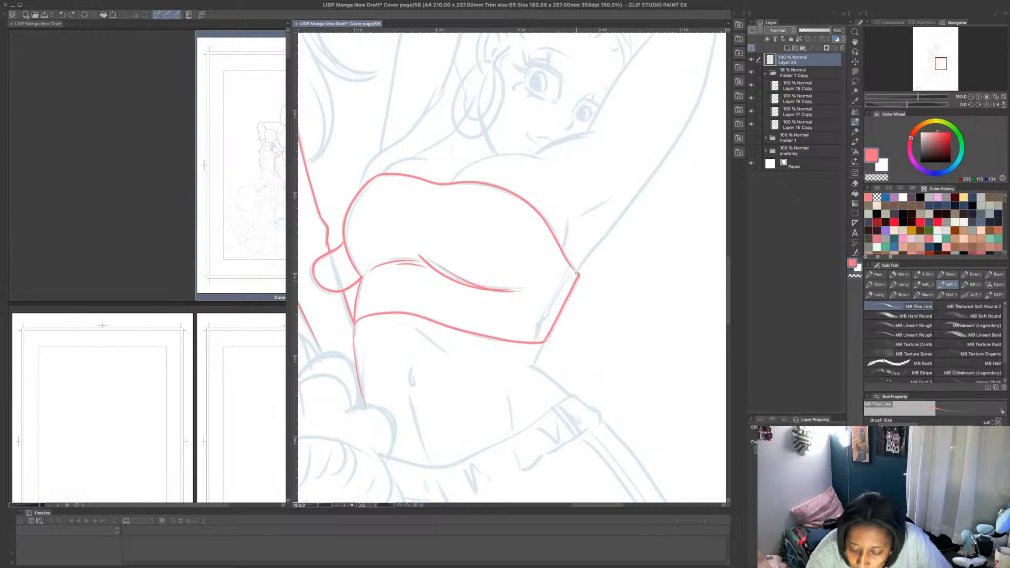
- Outline the neighbouring figure's raised arm in pink up to the bent elbow, including the armpit creases and the shoulder lines
mouse_move(572, 267)
mouse_down()
mouse_move(579, 274)
mouse_move(680, 138)
mouse_up()
drag(563, 254, 566, 214)
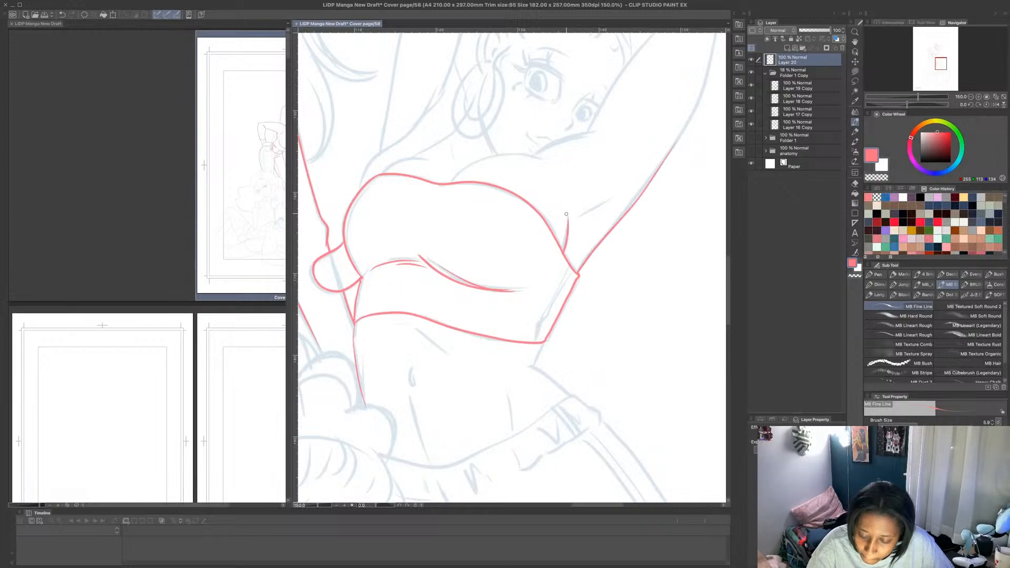
drag(907, 106, 892, 105)
mouse_move(370, 298)
mouse_down()
mouse_move(411, 263)
mouse_move(401, 258)
mouse_move(434, 188)
mouse_up()
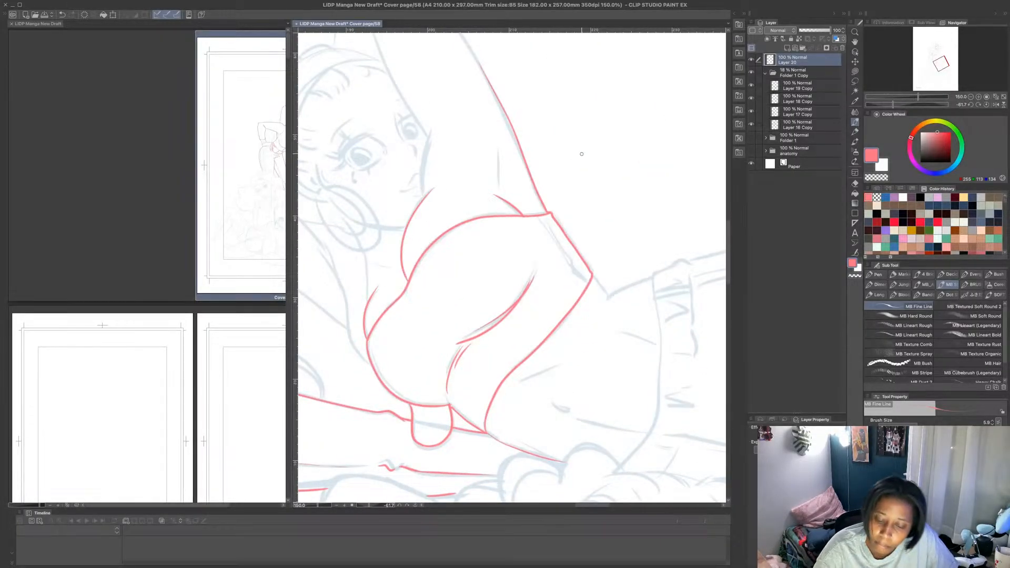
drag(499, 188, 498, 149)
drag(727, 236, 726, 213)
mouse_move(422, 364)
mouse_down()
mouse_move(434, 298)
mouse_move(403, 267)
mouse_move(364, 185)
mouse_move(336, 195)
mouse_move(352, 132)
mouse_move(374, 123)
mouse_move(436, 172)
mouse_move(509, 291)
mouse_up()
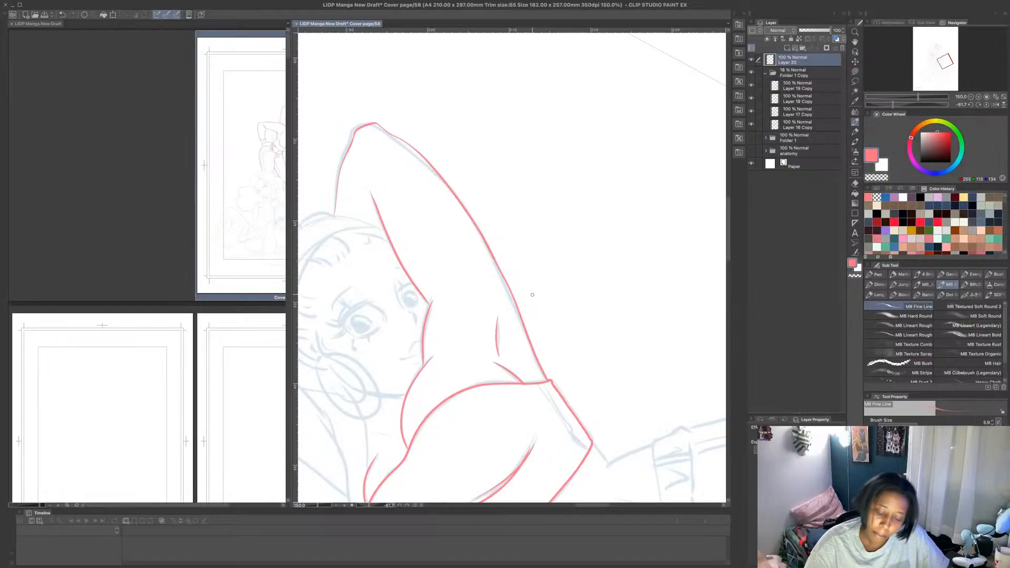
- Draw two slightly wavy seam lines in pink along the crop top's far side, from the bottom hem to the armpit
click(987, 105)
key(super+minus)
key(super+minus)
key(super+minus)
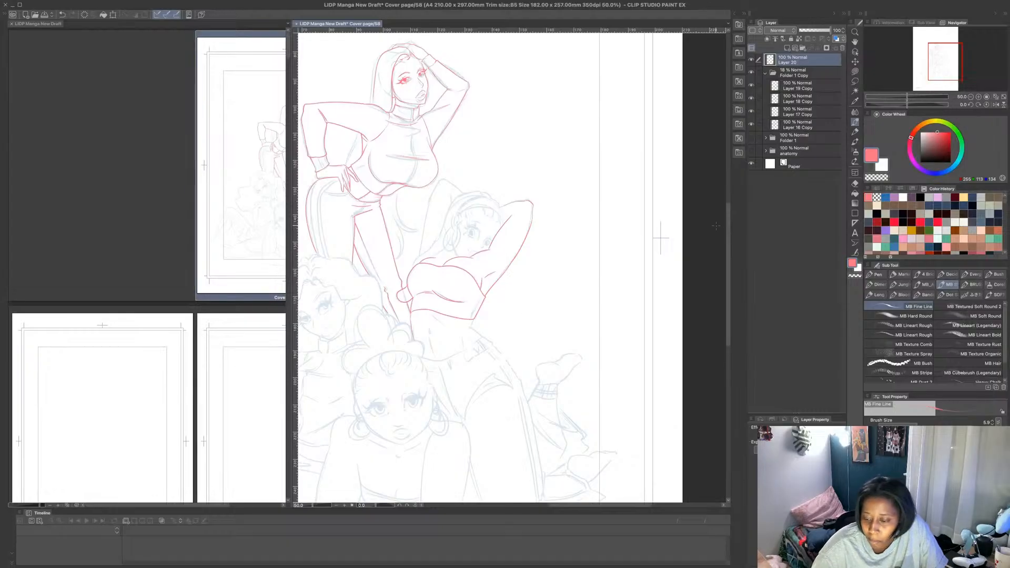
scroll(716, 226, down, 3)
key(super+plus)
key(super+plus)
key(super+plus)
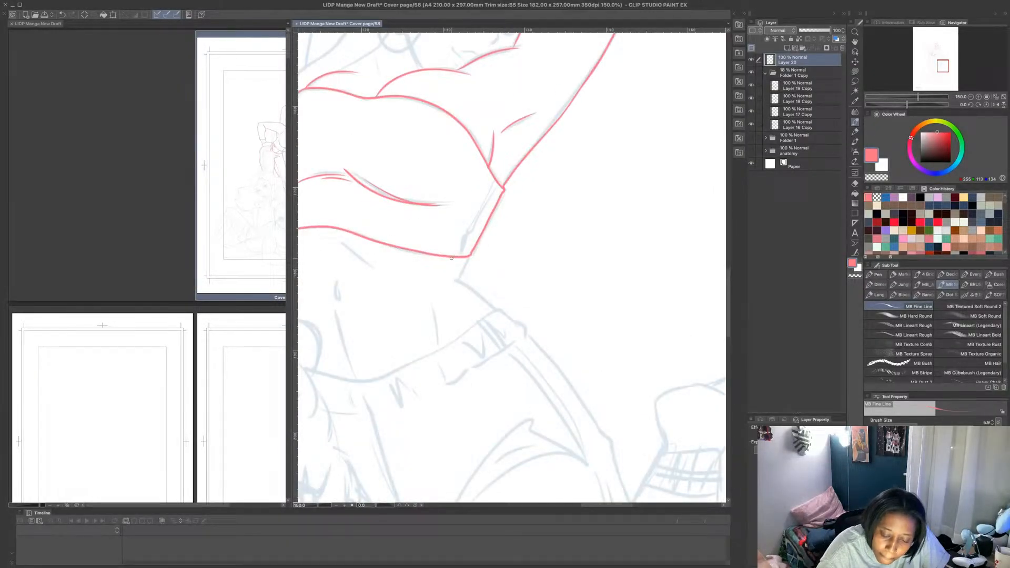
drag(452, 258, 492, 178)
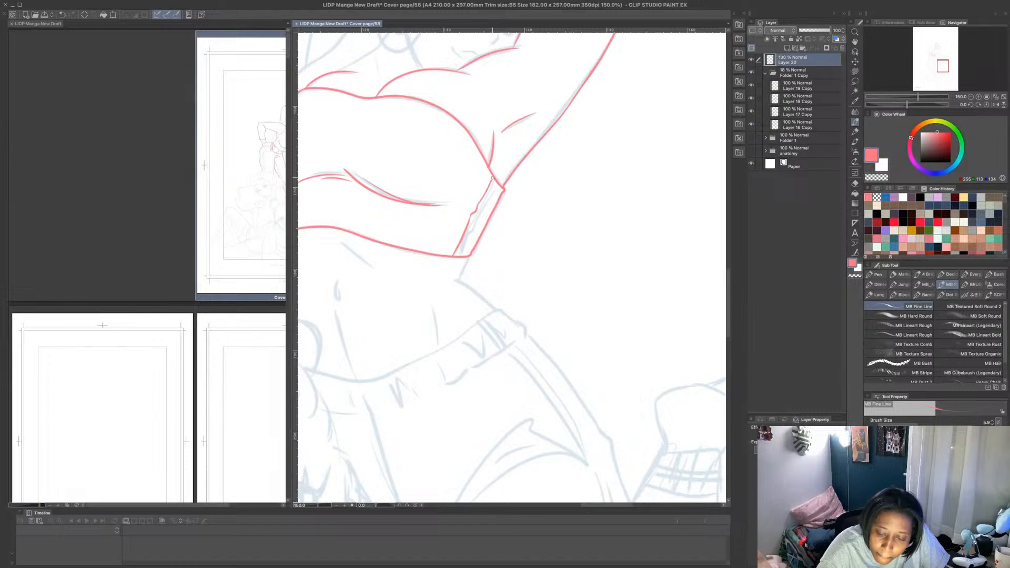
drag(460, 254, 498, 182)
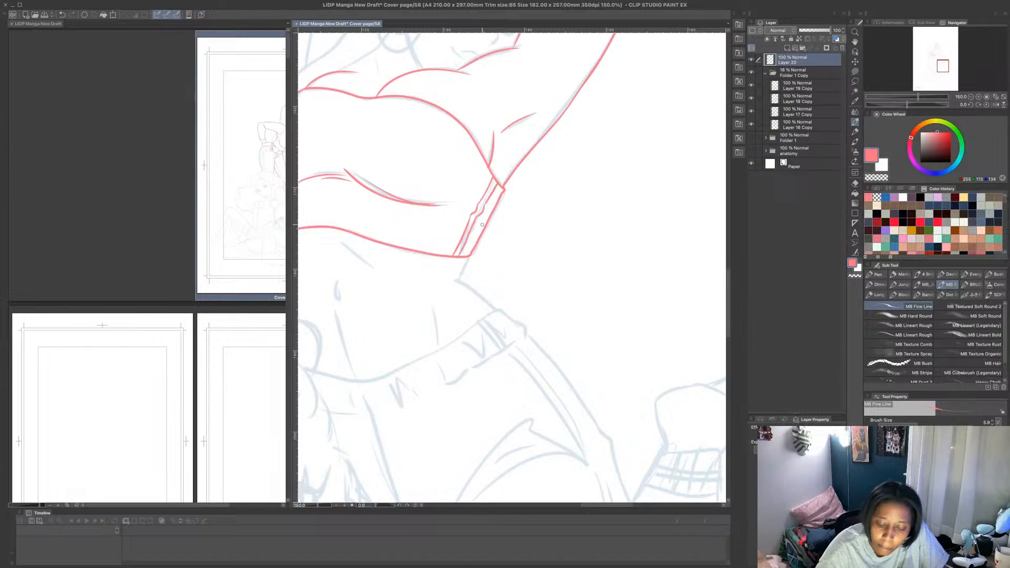
- Draw the bare waist's far side contour in pink, with the wavy upper edge and side edge of the pants' waistband
mouse_move(470, 257)
mouse_down()
mouse_move(456, 279)
mouse_move(486, 296)
mouse_move(487, 314)
mouse_move(450, 343)
mouse_move(371, 380)
mouse_move(306, 369)
mouse_up()
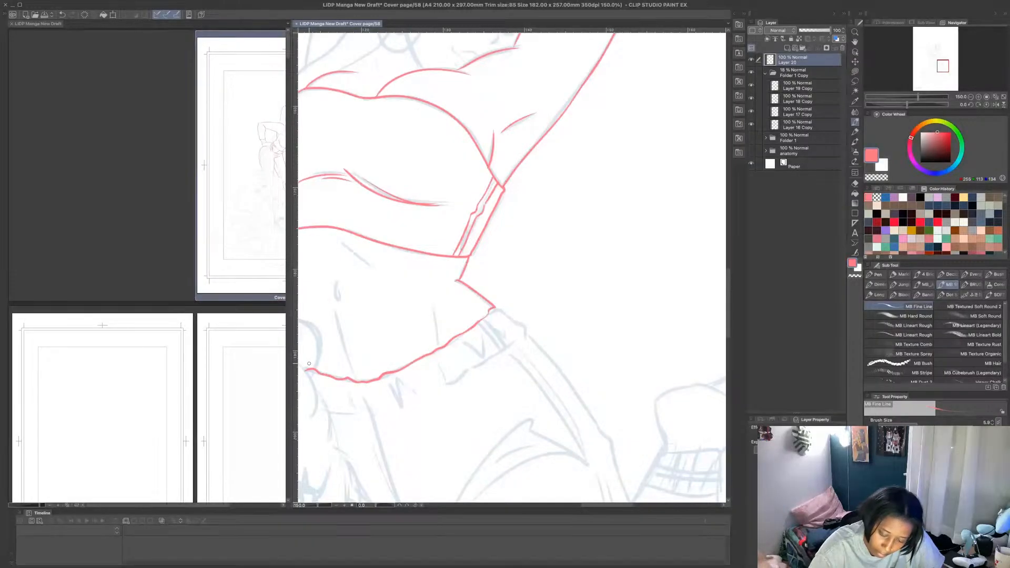
drag(494, 303, 526, 328)
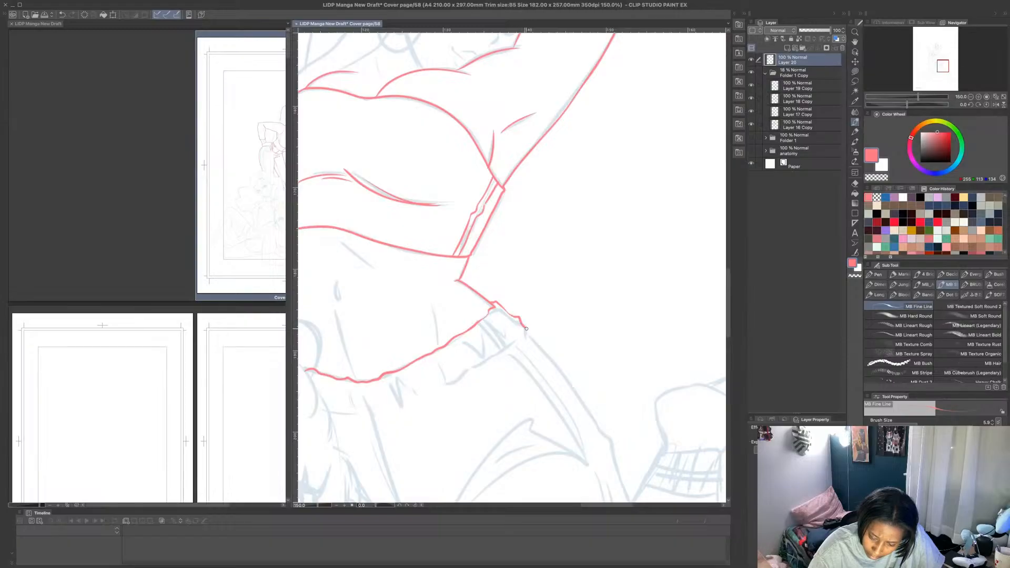
- Add a third pink line on the inner side of the crop top's two side seam lines
scroll(466, 242, up, 1)
scroll(466, 241, down, 6)
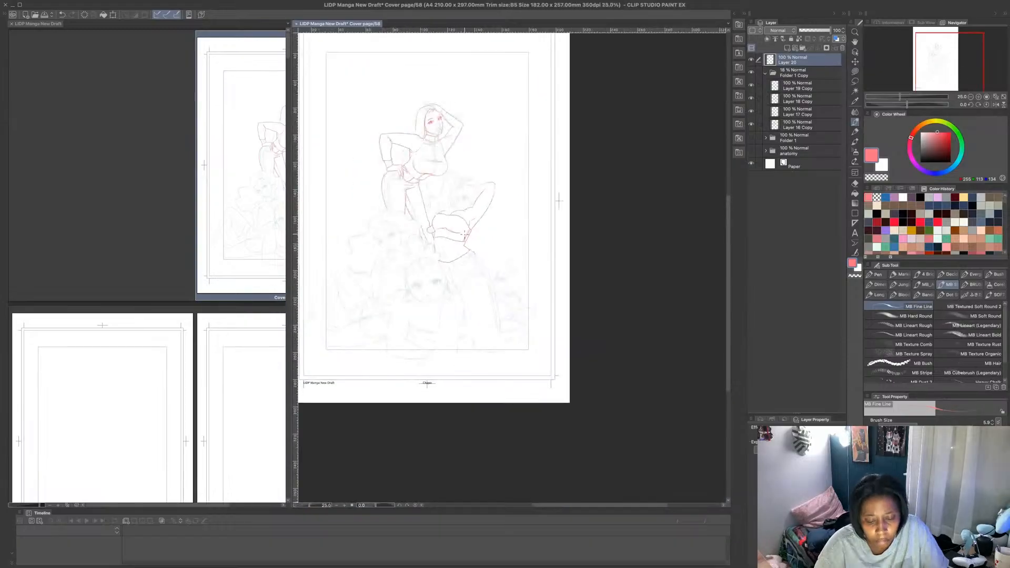
scroll(459, 215, up, 2)
scroll(466, 230, up, 2)
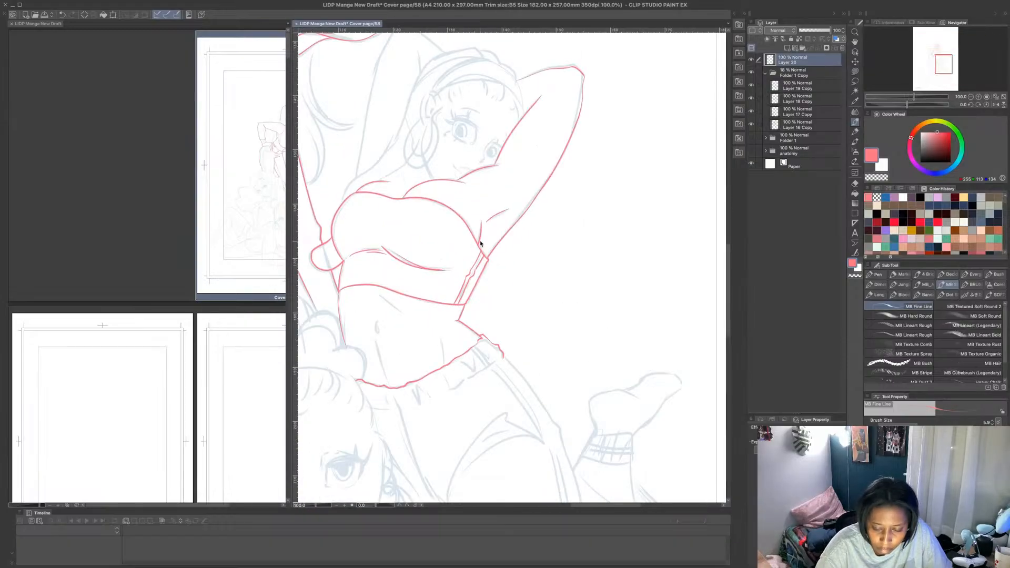
scroll(473, 257, up, 1)
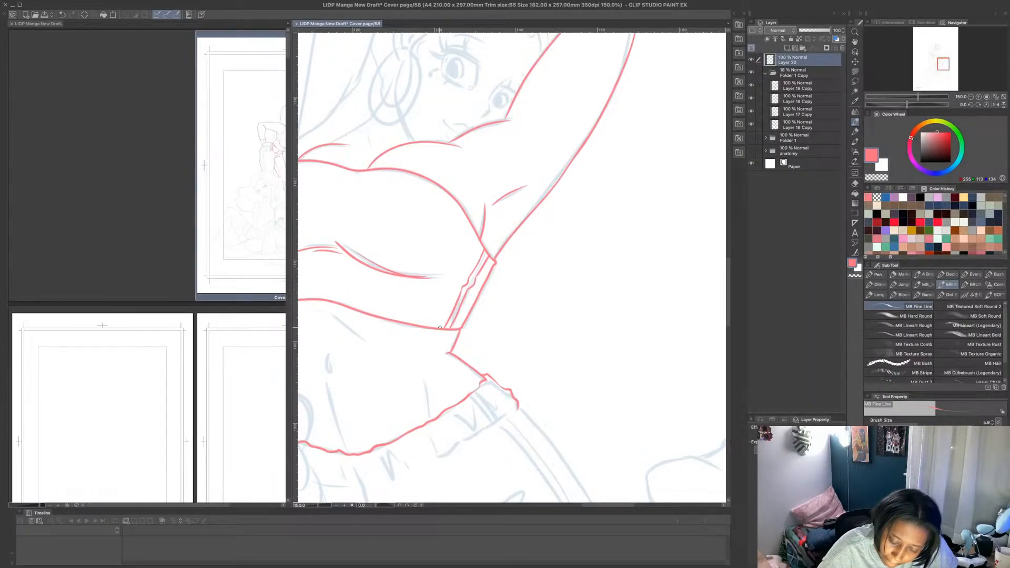
drag(440, 327, 480, 242)
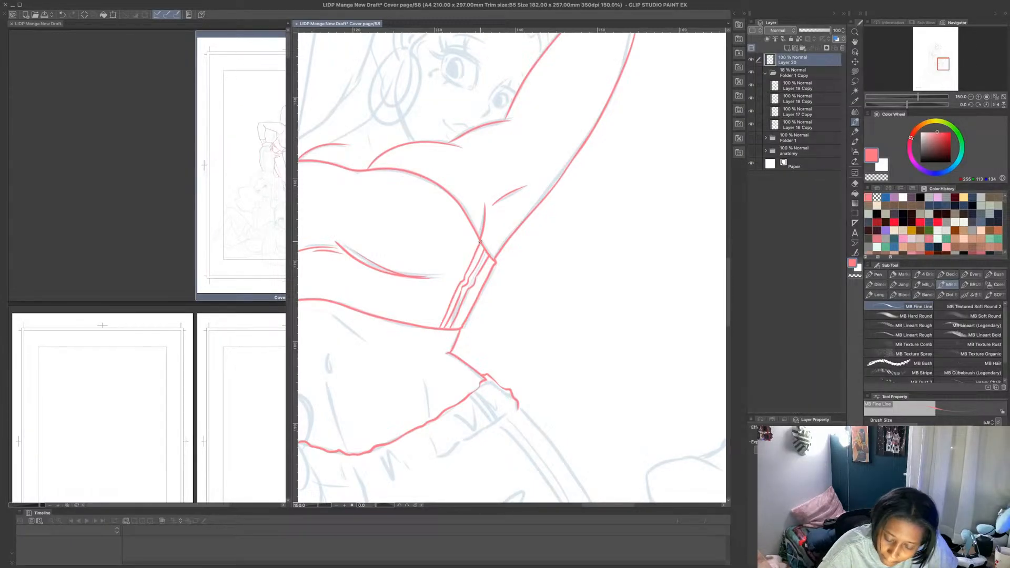
- Draw a double waist chain across the neighbouring figure's belly in pink, with the navel and the abdominal crease lines
scroll(512, 354, down, 3)
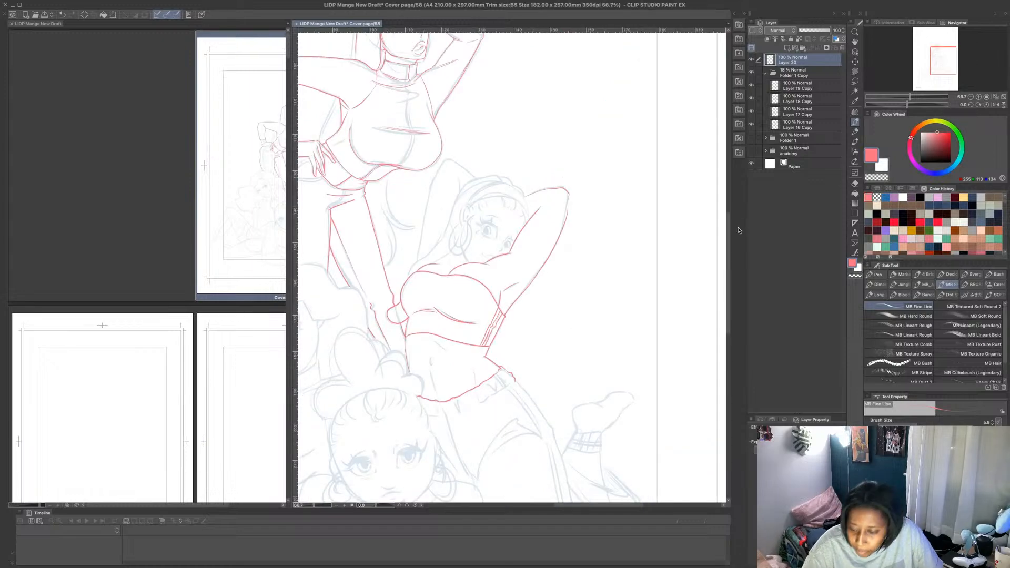
scroll(713, 262, down, 3)
scroll(503, 404, up, 2)
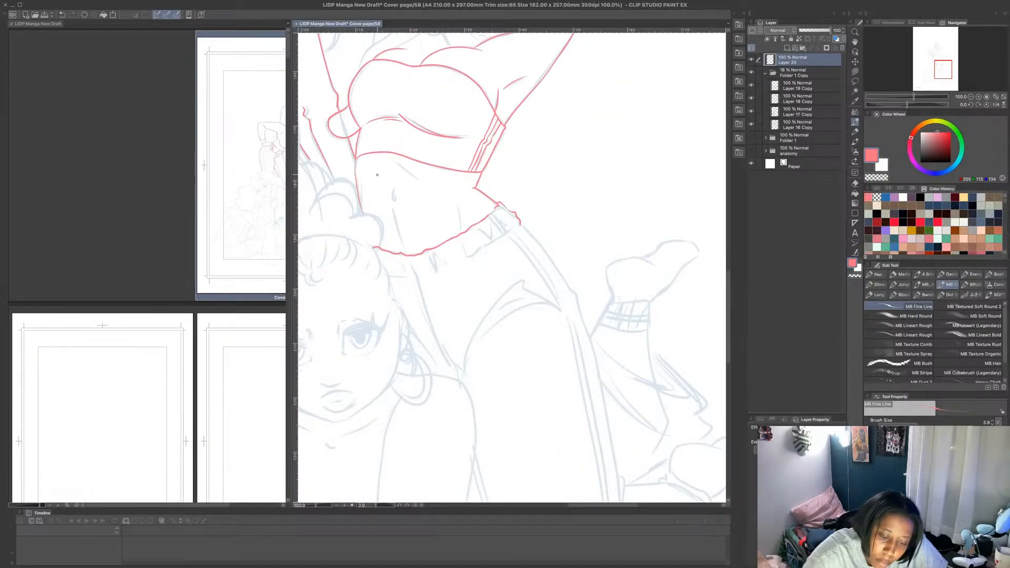
drag(358, 194, 474, 188)
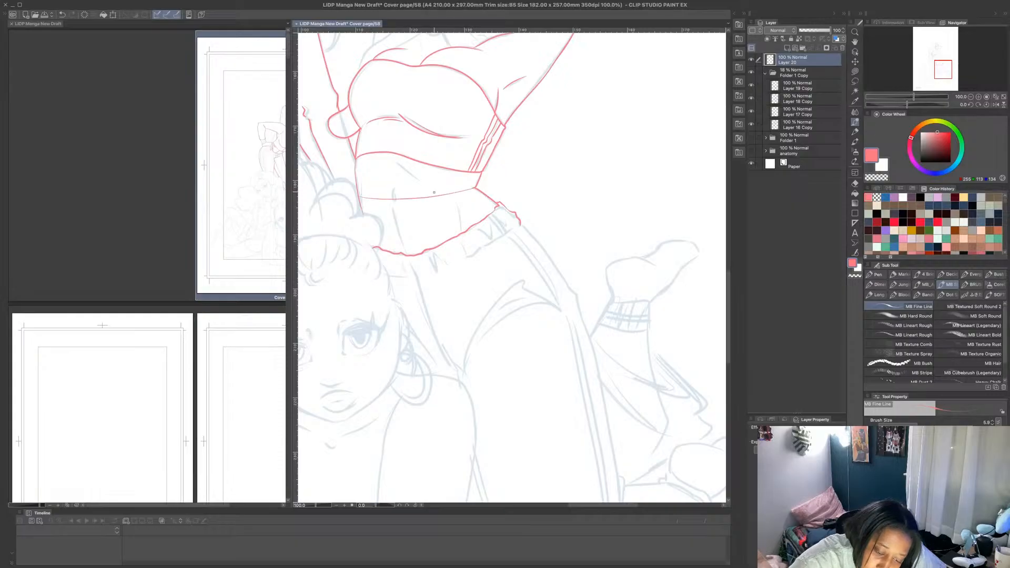
drag(358, 196, 473, 189)
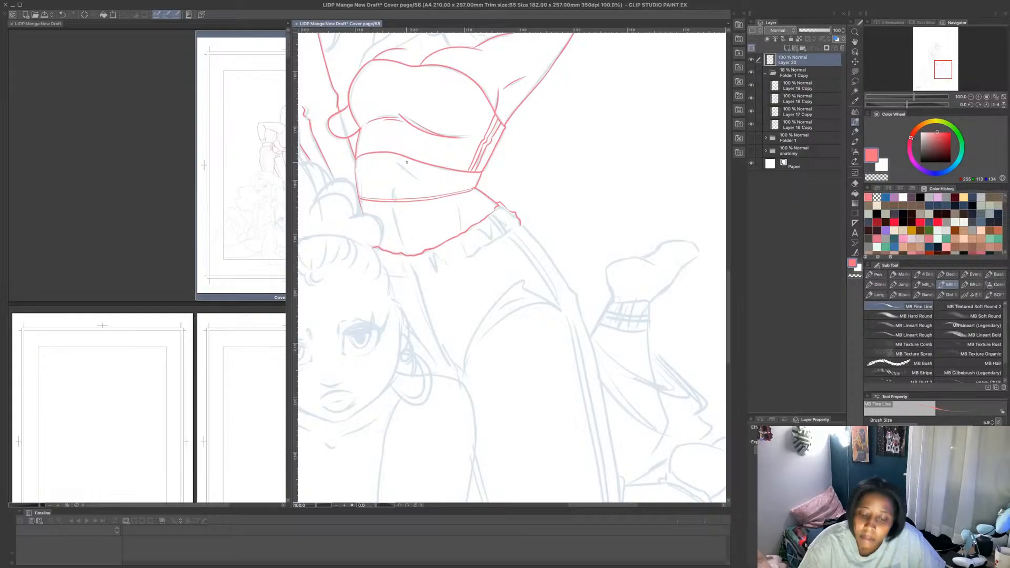
drag(390, 197, 399, 240)
drag(461, 232, 456, 206)
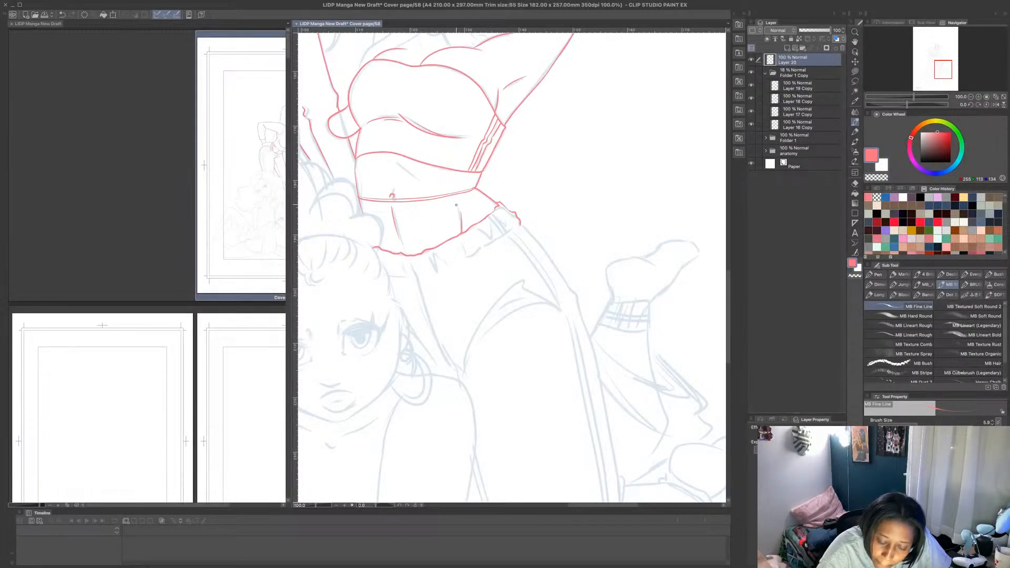
drag(393, 162, 419, 178)
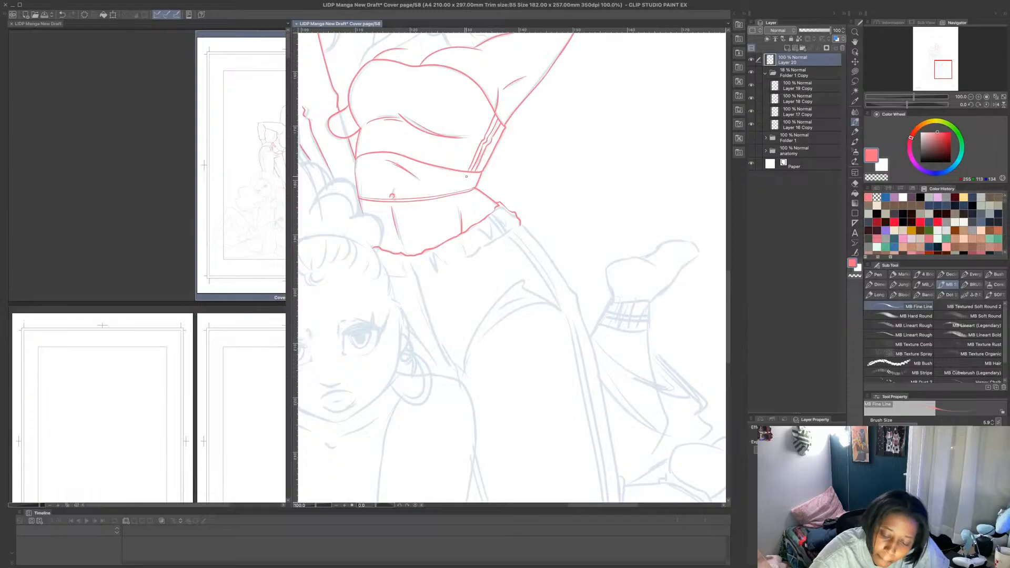
- Draw the gathered folds of the pants' waistband in pink, with the crotch lines and the thigh creases below
mouse_move(411, 259)
mouse_down()
mouse_move(418, 280)
mouse_move(429, 263)
mouse_move(450, 266)
mouse_up()
mouse_move(462, 260)
mouse_down()
mouse_move(458, 238)
mouse_move(474, 252)
mouse_move(485, 244)
mouse_move(478, 227)
mouse_move(492, 239)
mouse_move(490, 224)
mouse_move(505, 219)
mouse_move(487, 217)
mouse_move(503, 235)
mouse_move(491, 213)
mouse_move(505, 233)
mouse_move(495, 211)
mouse_move(510, 230)
mouse_move(518, 226)
mouse_move(501, 207)
mouse_up()
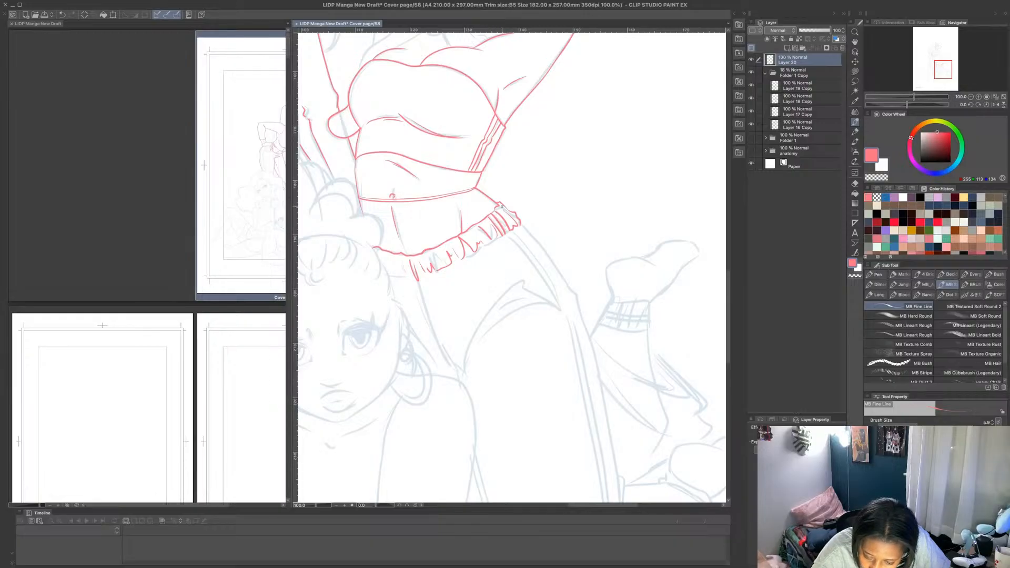
mouse_move(408, 277)
mouse_down()
mouse_move(394, 258)
mouse_move(460, 376)
mouse_up()
drag(432, 326, 454, 365)
mouse_move(461, 378)
mouse_down()
mouse_move(470, 343)
mouse_move(520, 279)
mouse_move(480, 340)
mouse_move(553, 300)
mouse_up()
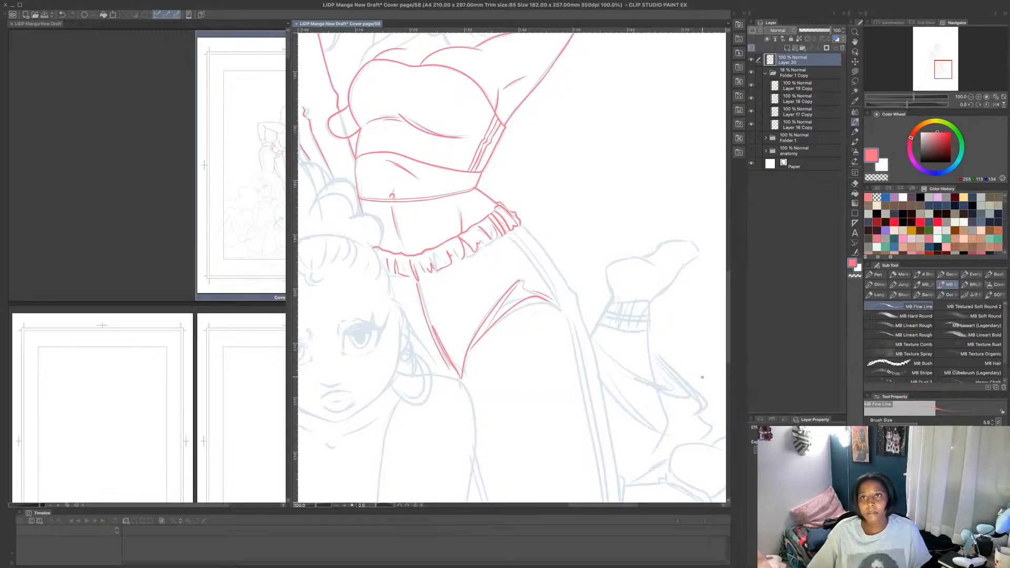
- Draw the pants' outer hip contour in pink from the waistband down to the upper thigh
scroll(702, 378, down, 5)
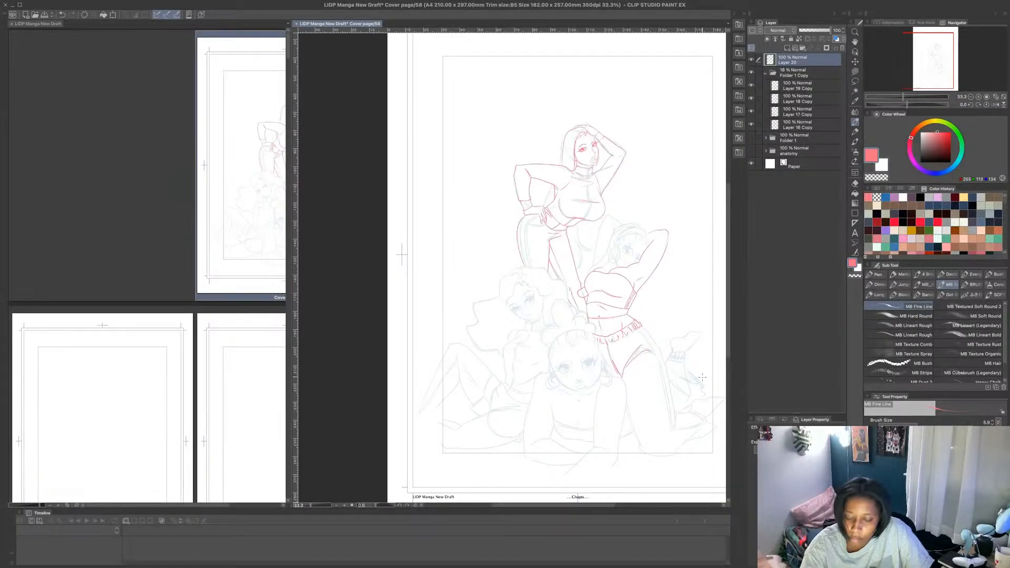
scroll(679, 357, up, 5)
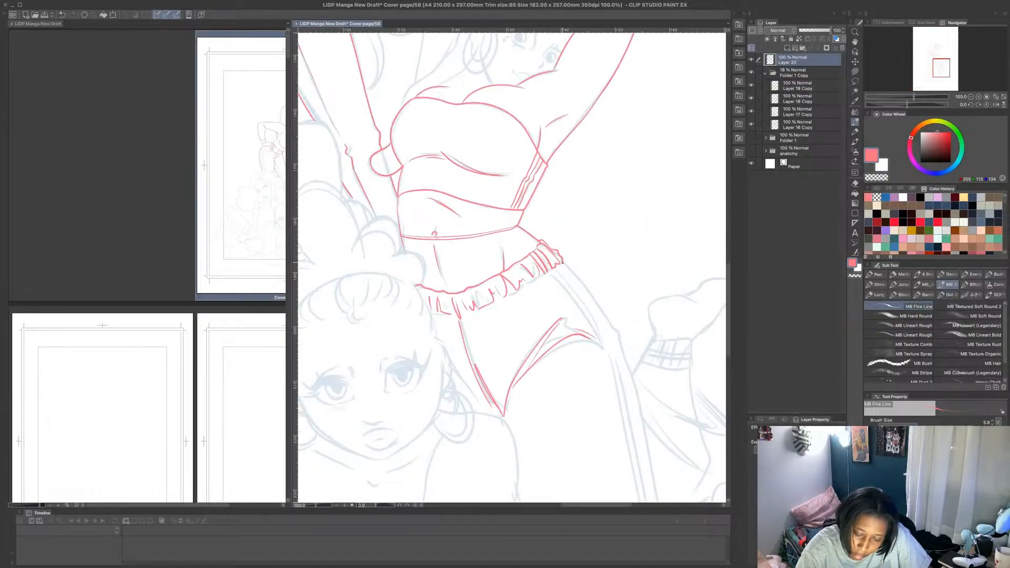
drag(563, 263, 618, 343)
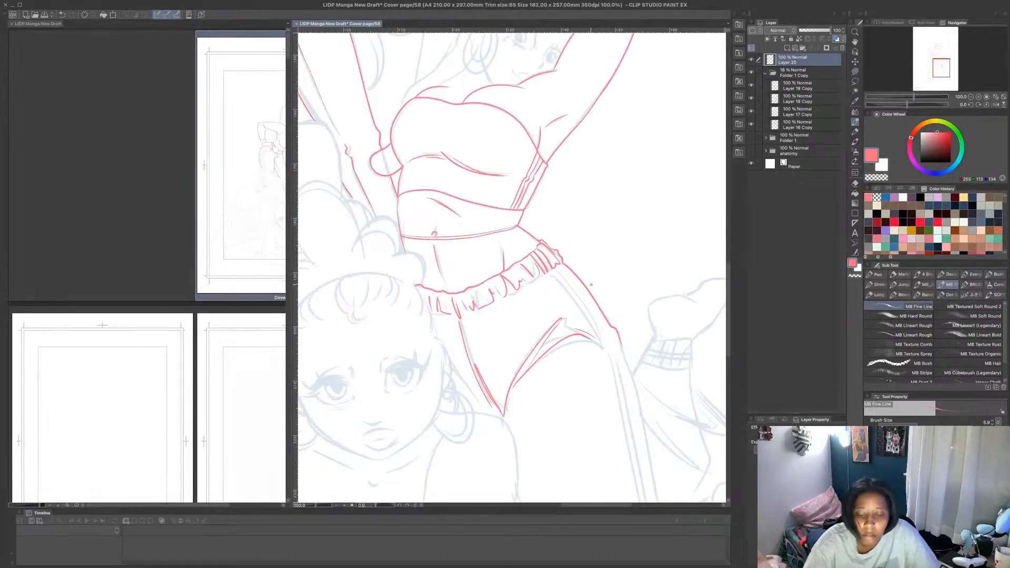
scroll(556, 276, down, 1)
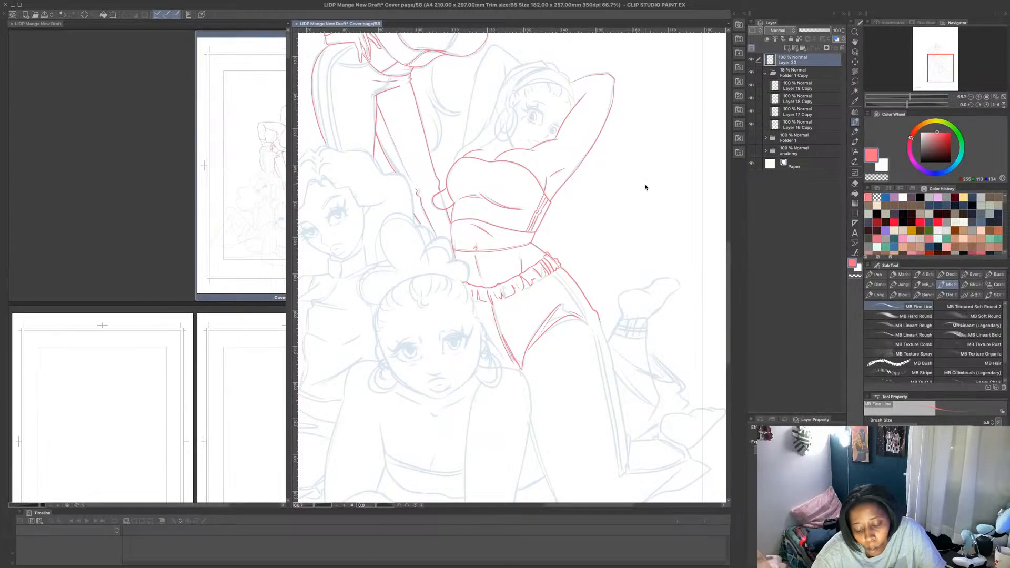
scroll(644, 195, down, 2)
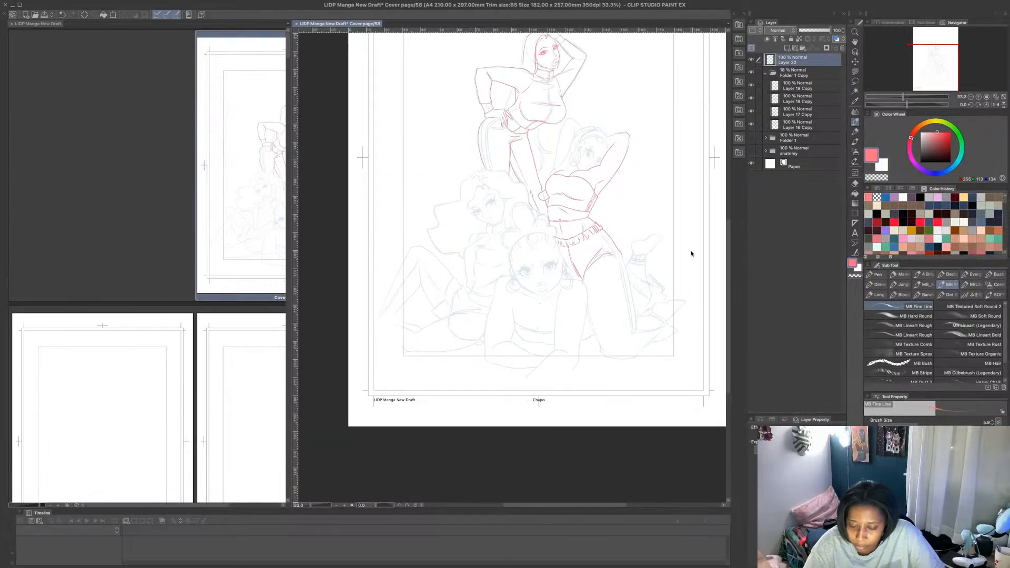
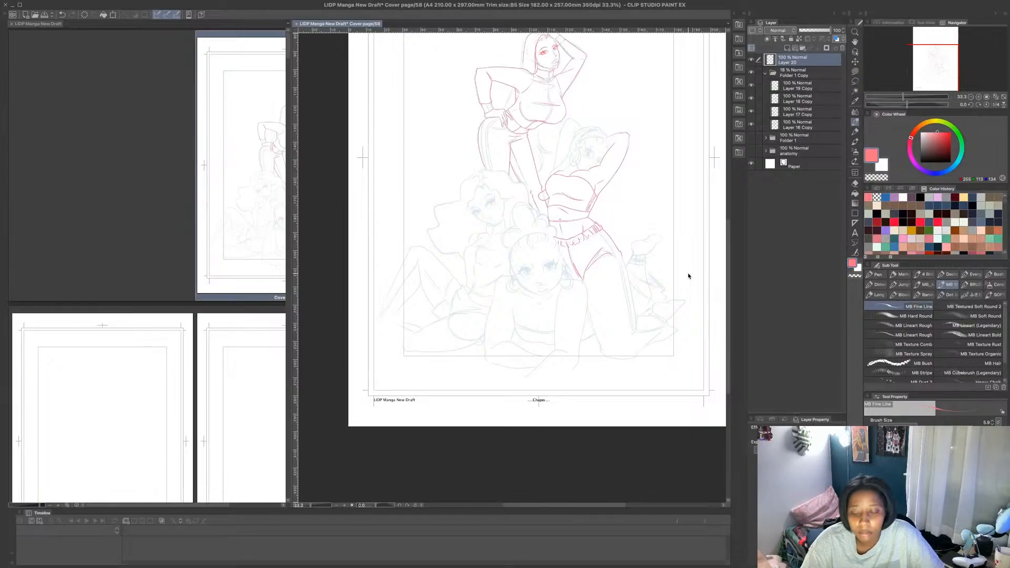
- Continue the pants' outer contour in pink down the thigh to the knee bend, with the upper edge of the folded lower leg
scroll(489, 190, up, 6)
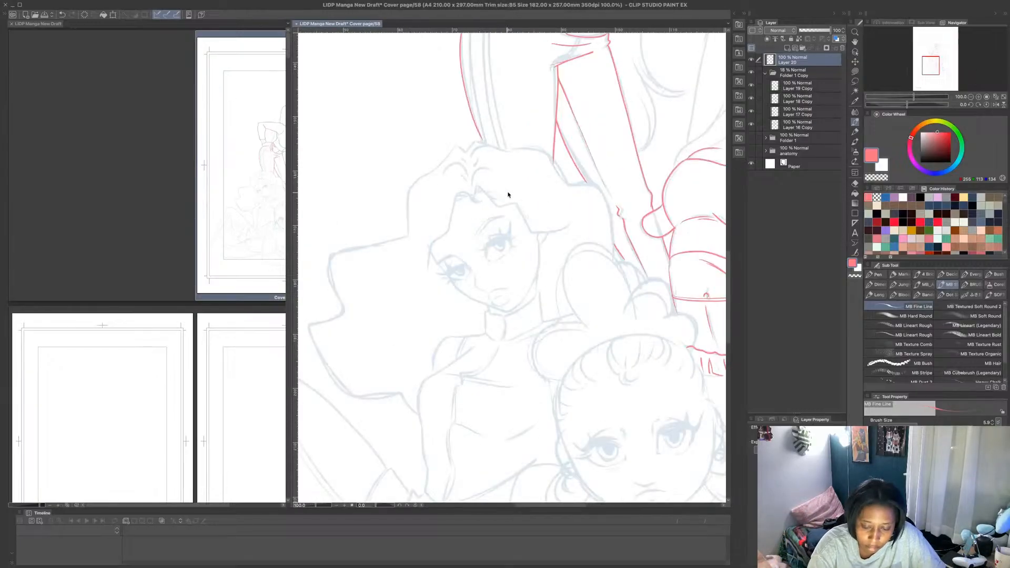
scroll(546, 178, down, 6)
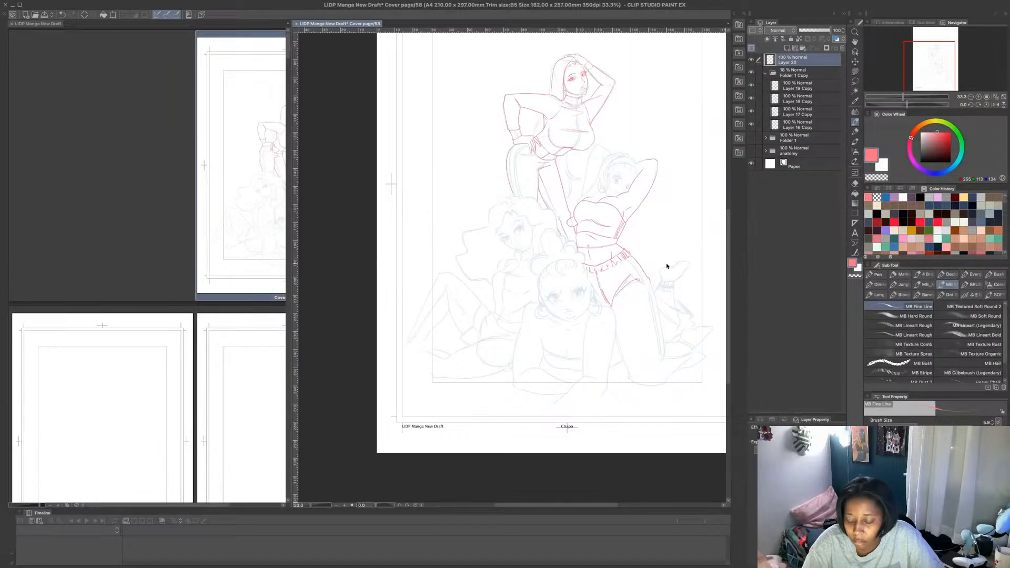
scroll(687, 336, up, 2)
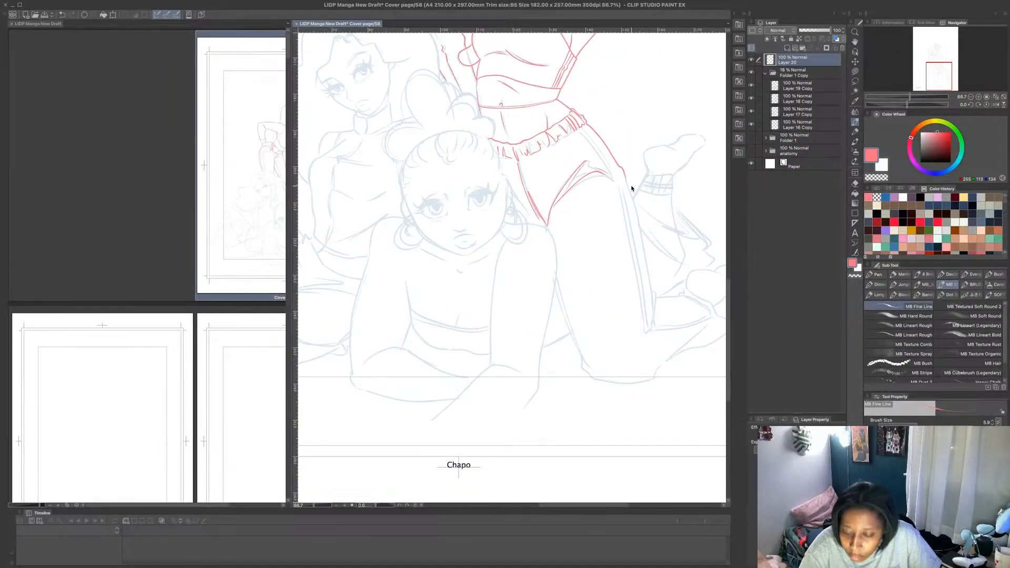
drag(625, 176, 650, 325)
drag(651, 291, 653, 325)
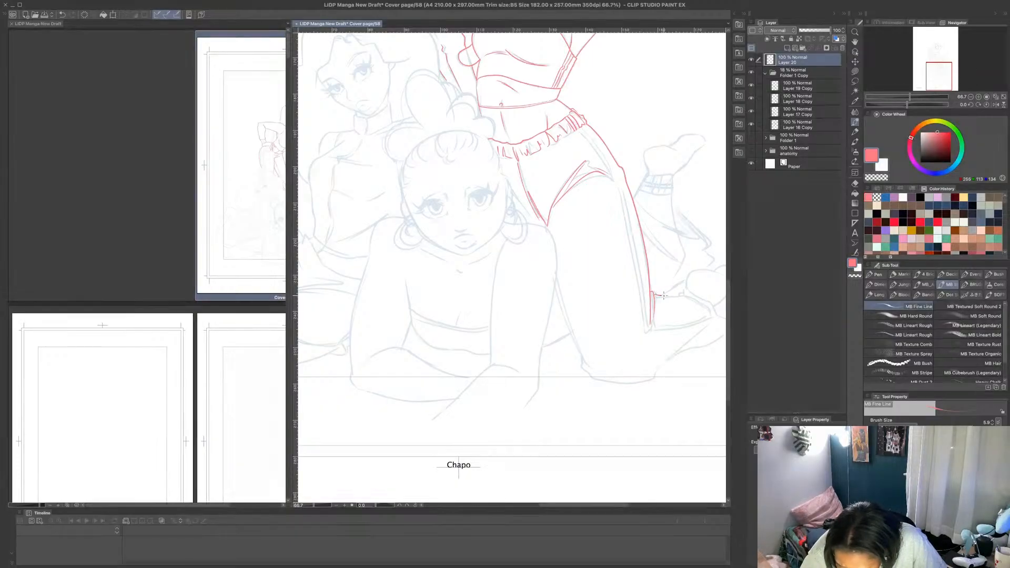
mouse_move(686, 296)
mouse_down()
mouse_move(656, 294)
mouse_move(710, 314)
mouse_up()
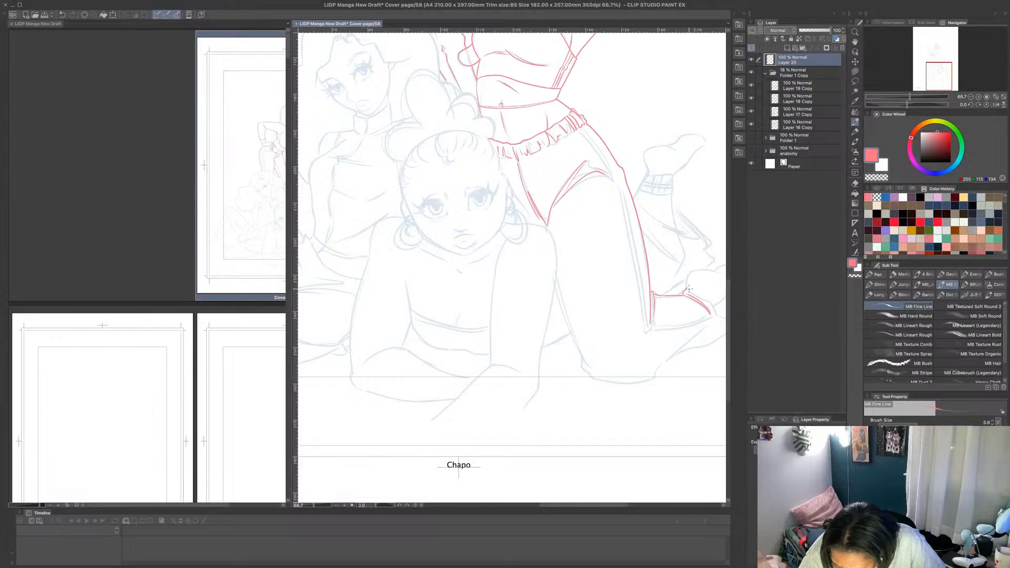
- Draw the front figure's shoulder and outer arm contour in pink on the side next to the kneeling figure
scroll(692, 285, down, 2)
scroll(700, 288, up, 2)
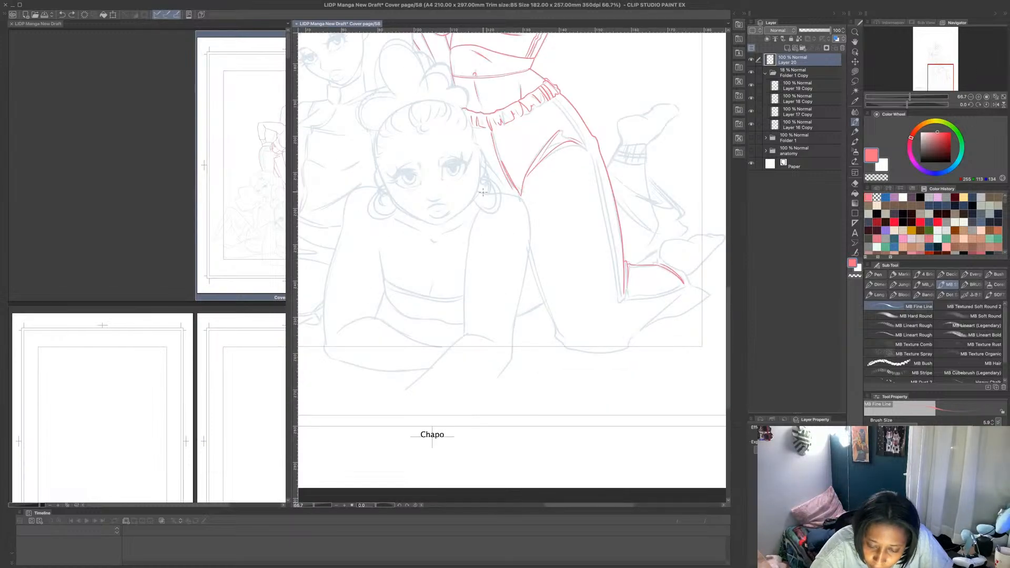
mouse_move(477, 192)
mouse_down()
mouse_move(520, 198)
mouse_move(531, 230)
mouse_up()
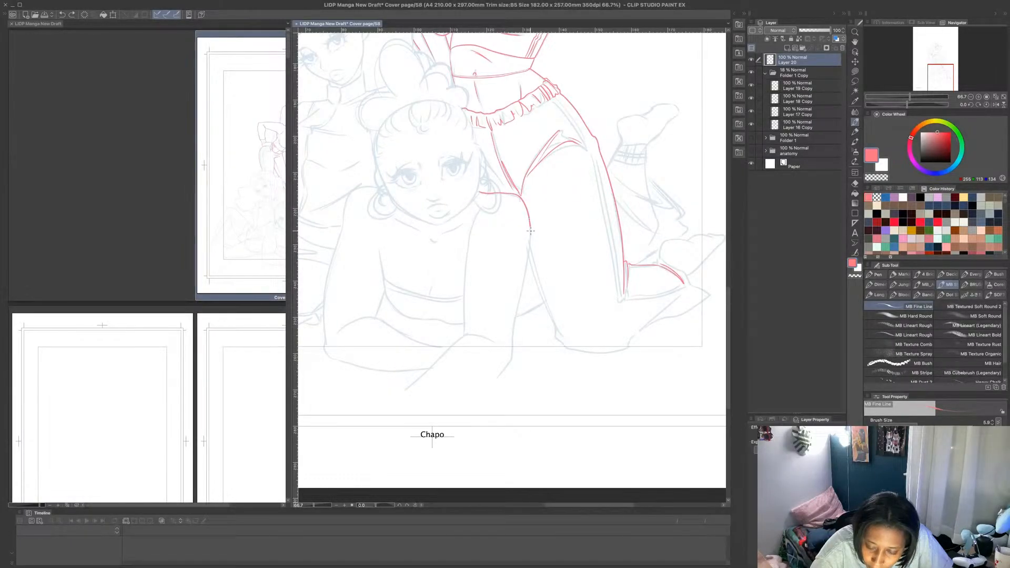
key(ctrl+z)
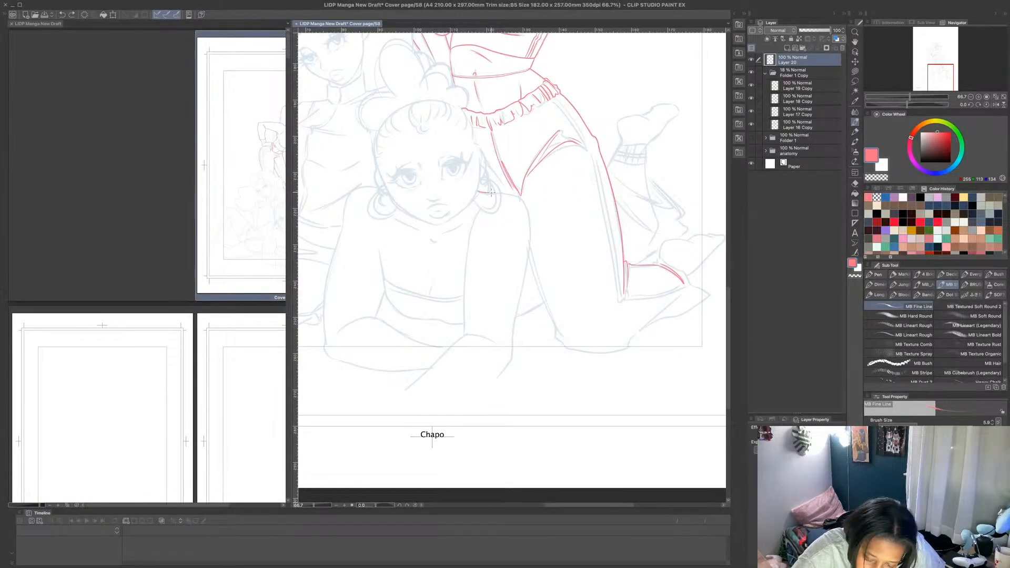
mouse_move(491, 193)
mouse_down()
mouse_move(518, 199)
mouse_move(531, 224)
mouse_move(511, 346)
mouse_up()
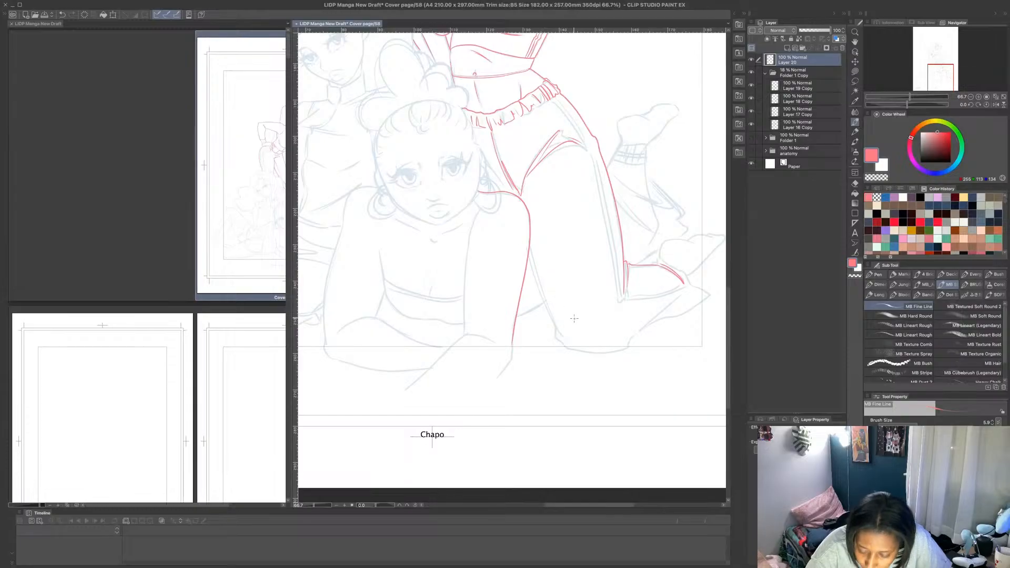
- Draw the kneeling figure's inner thigh and knee in pink, with the short body lines visible between the thigh and the front figure's arm
mouse_move(528, 253)
mouse_down()
mouse_move(562, 341)
mouse_move(571, 350)
mouse_move(625, 345)
mouse_up()
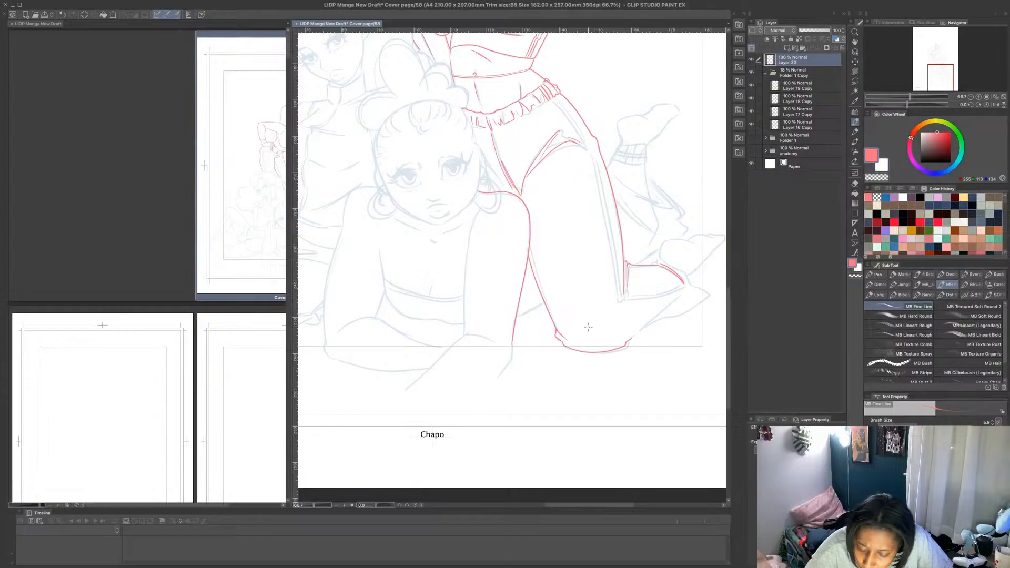
drag(545, 302, 512, 317)
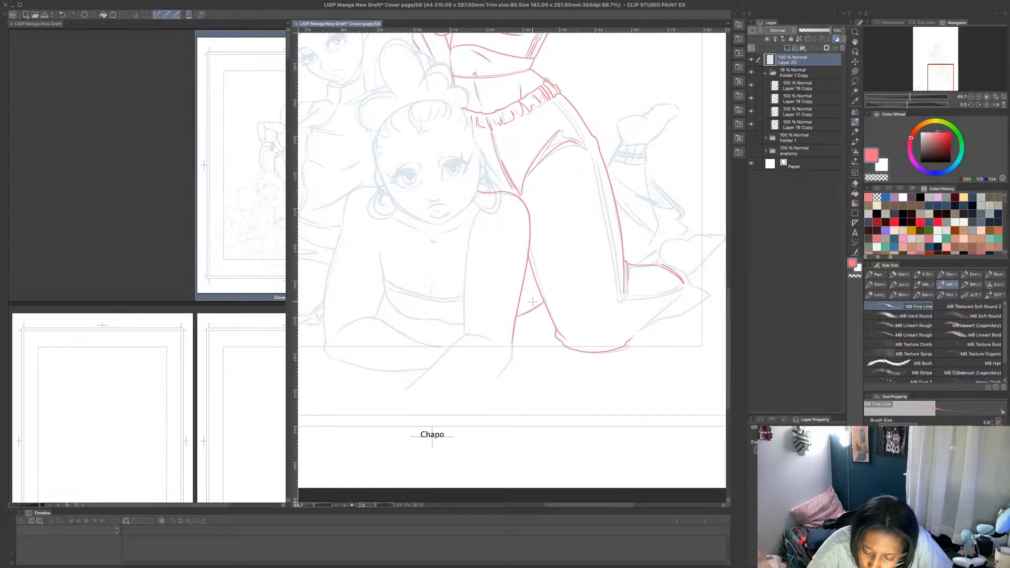
drag(526, 272, 534, 304)
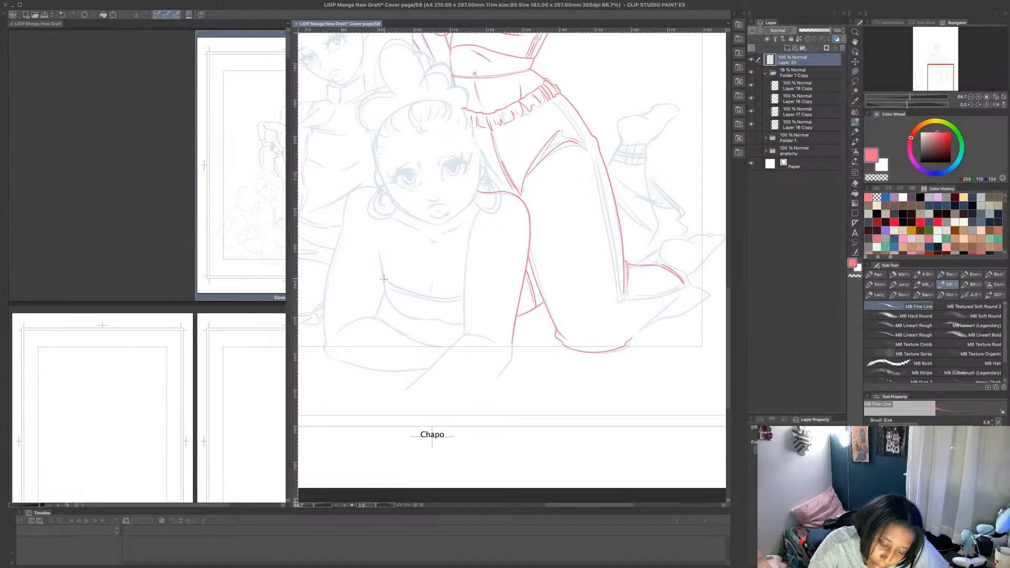
- Draw the lower bust contour of the front figure's top in pink, with the inner edge of the arm beside it
mouse_move(383, 282)
mouse_down()
mouse_move(383, 265)
mouse_move(406, 315)
mouse_move(434, 320)
mouse_up()
scroll(453, 317, up, 3)
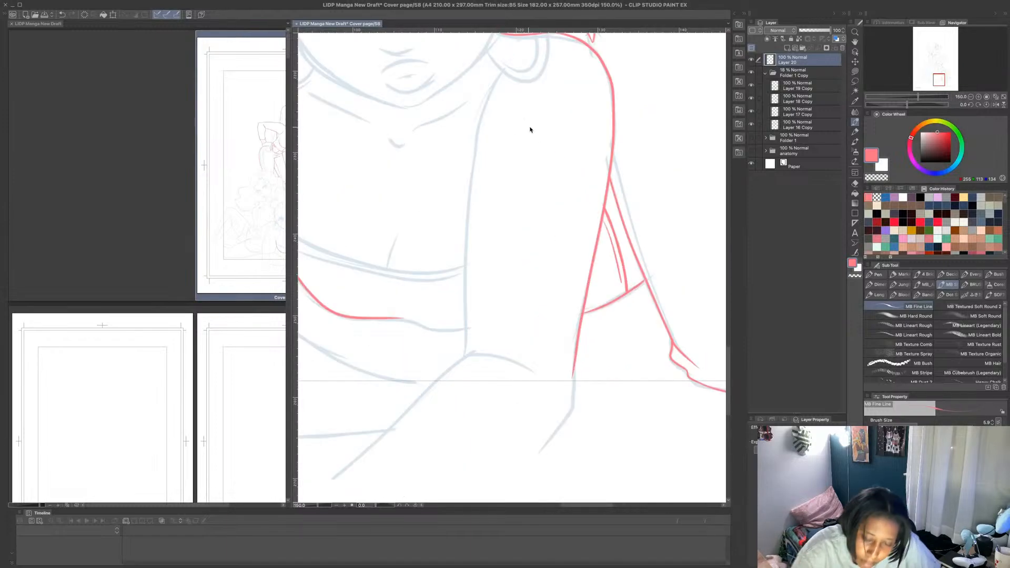
mouse_move(467, 354)
mouse_down()
mouse_move(461, 244)
mouse_move(476, 132)
mouse_move(495, 78)
mouse_up()
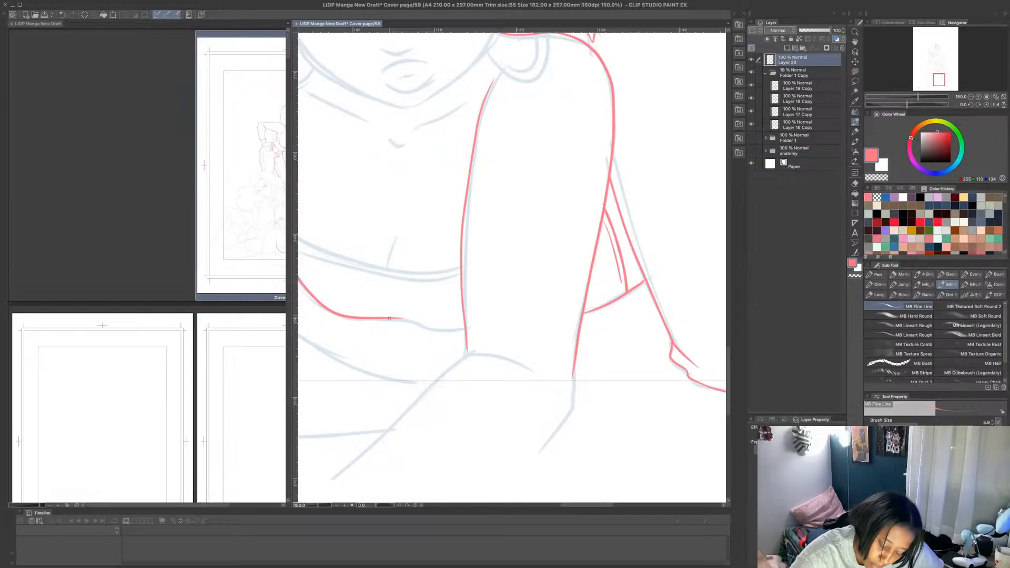
drag(390, 318, 468, 331)
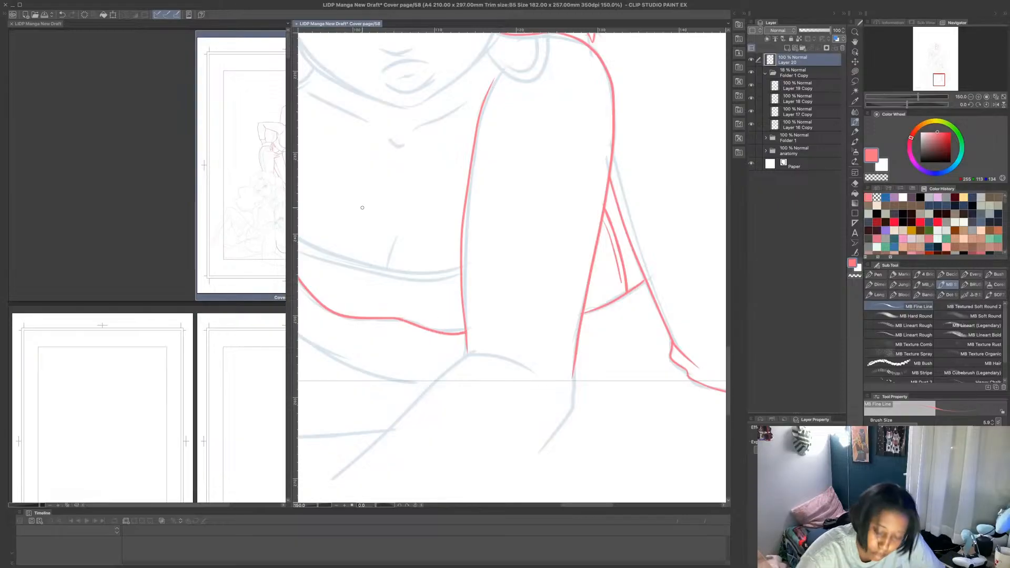
- Draw the top's double neckline band in pink, with the cleavage line and the armpit line above its outer end
scroll(442, 167, down, 2)
scroll(392, 191, up, 2)
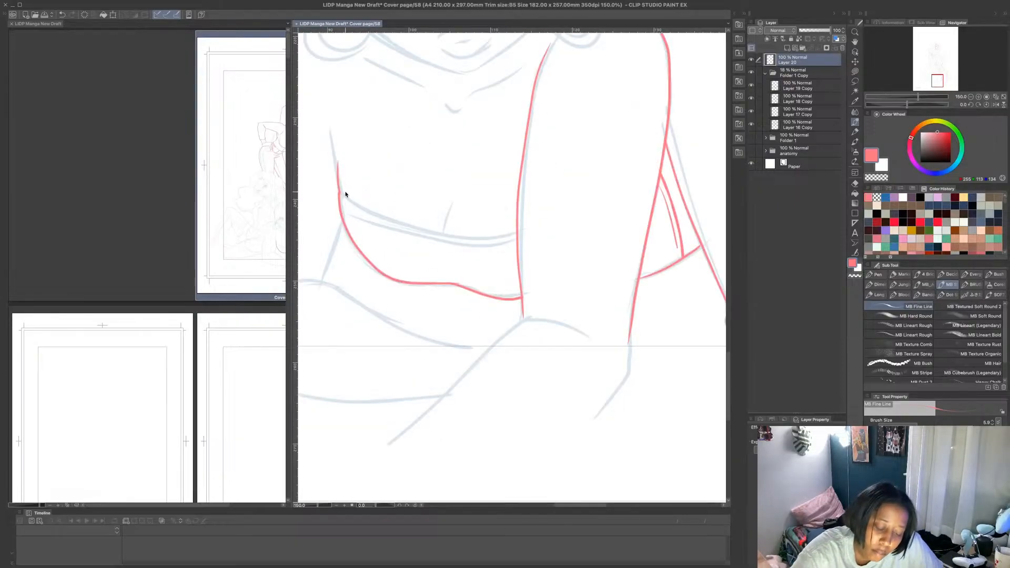
mouse_move(342, 194)
mouse_down()
mouse_move(457, 239)
mouse_move(518, 230)
mouse_up()
mouse_move(341, 196)
mouse_down()
mouse_move(424, 239)
mouse_move(517, 241)
mouse_up()
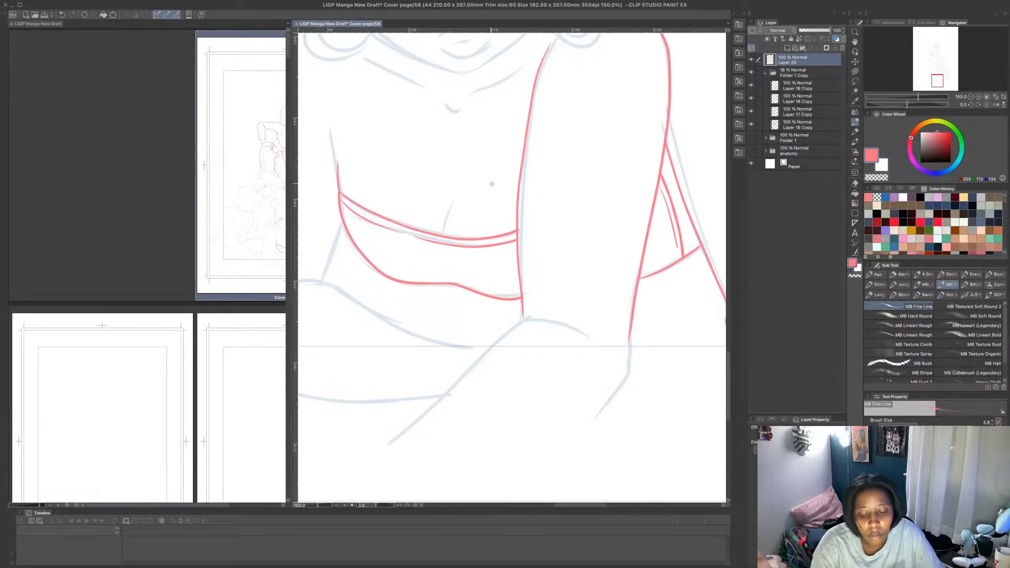
drag(445, 236, 461, 191)
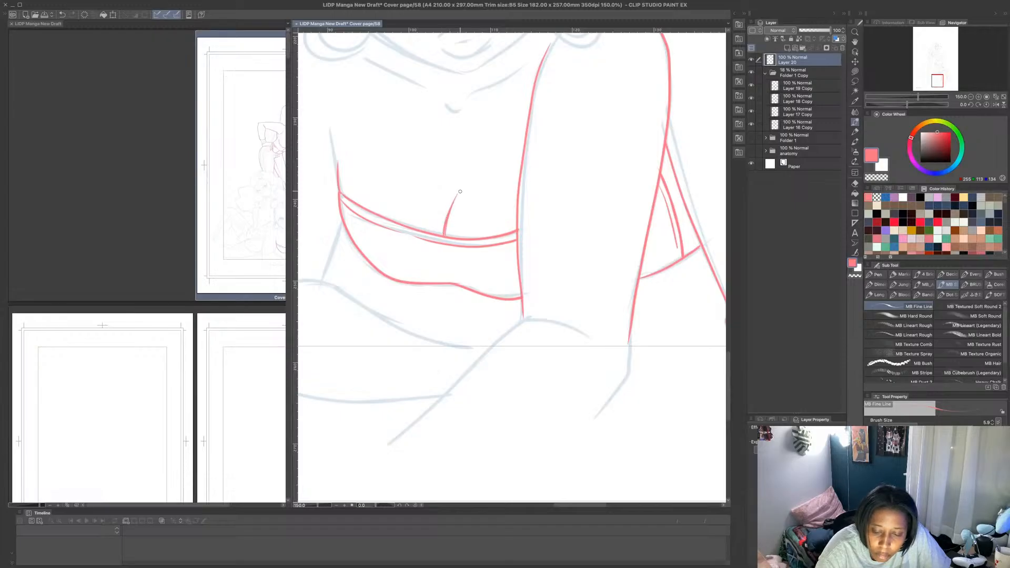
drag(337, 175, 330, 129)
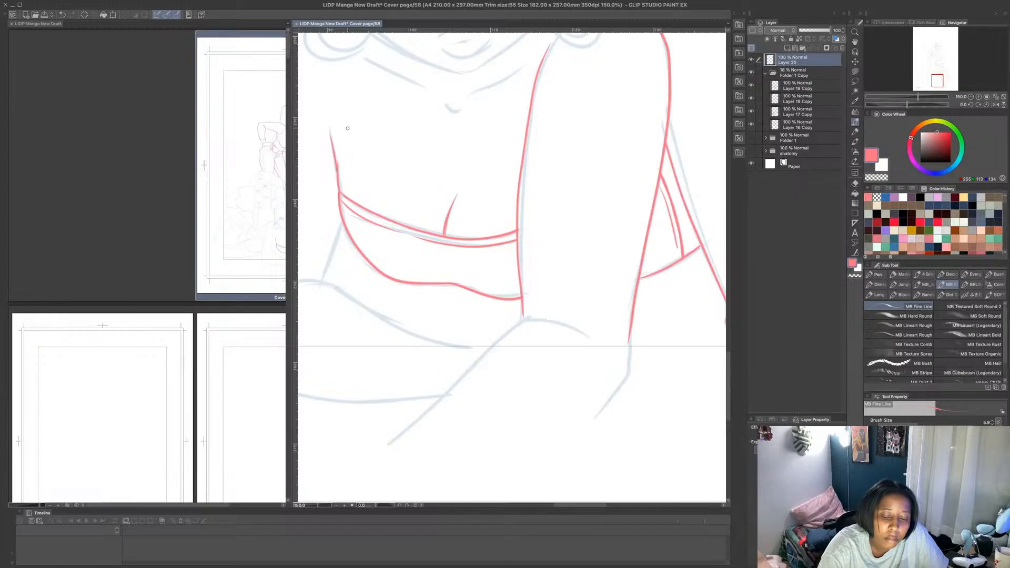
drag(340, 194, 338, 154)
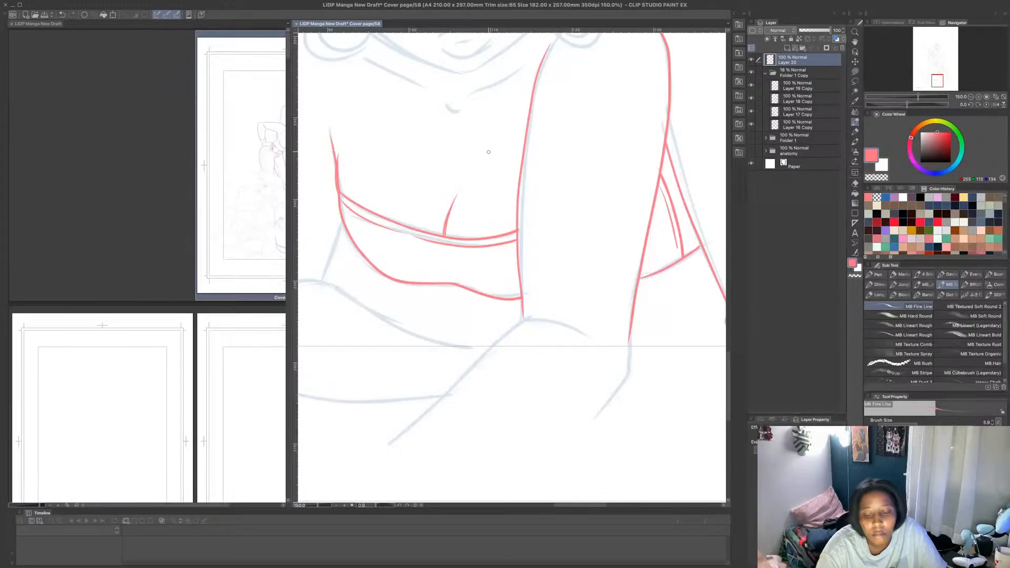
- Redraw the curve of the top's lower bust contour and trim the doubled line there with a transparent Lasso fill
scroll(562, 163, down, 1)
scroll(552, 142, down, 1)
scroll(540, 142, up, 3)
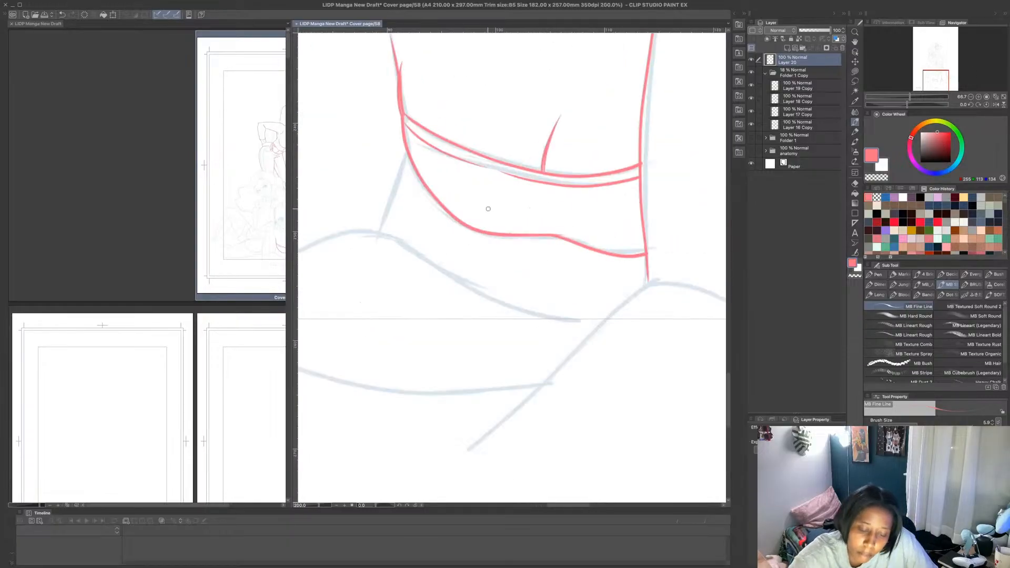
mouse_move(423, 184)
mouse_down()
mouse_move(493, 232)
mouse_move(516, 233)
mouse_up()
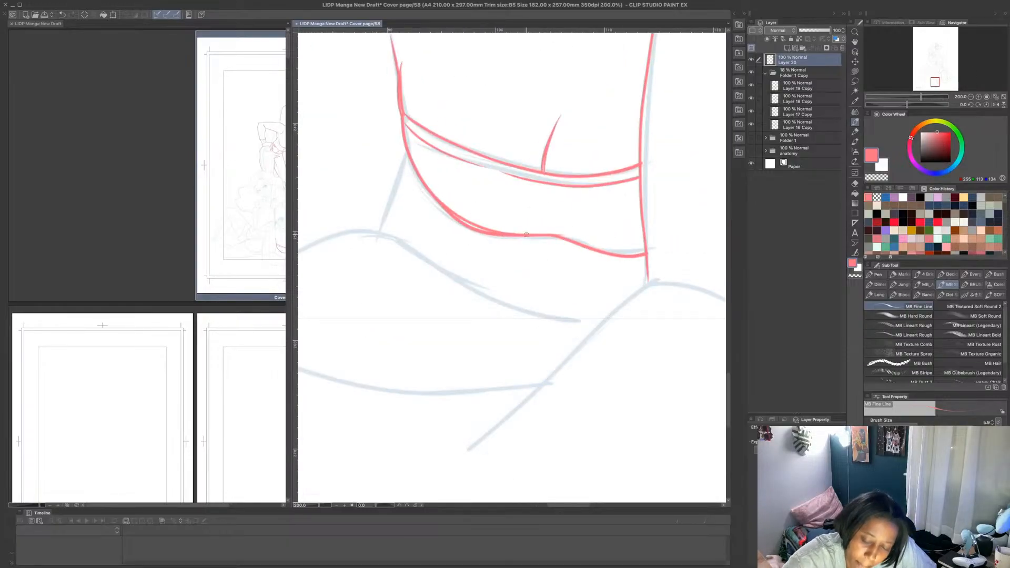
click(855, 71)
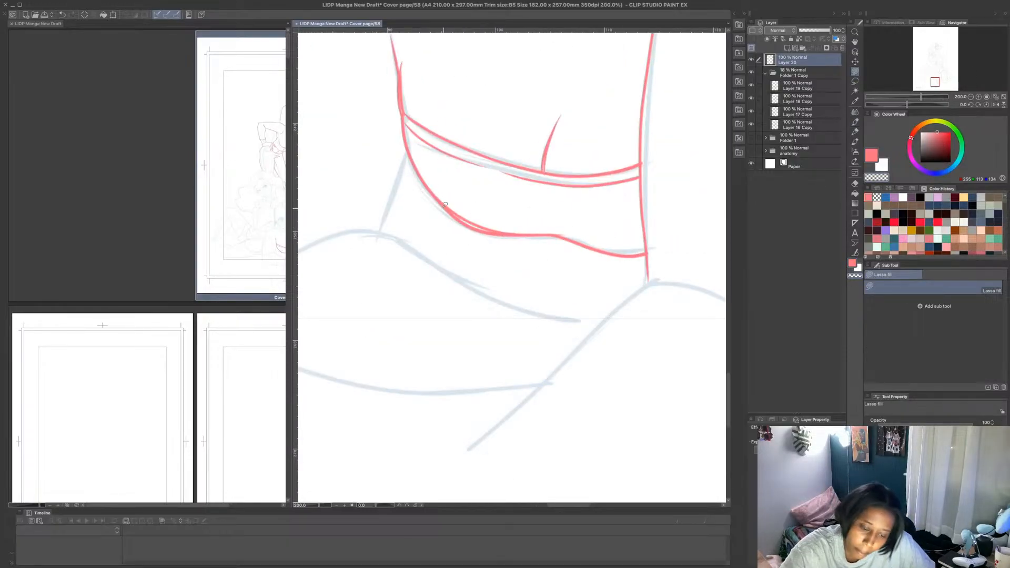
mouse_move(423, 185)
mouse_down()
mouse_move(468, 224)
mouse_move(508, 237)
mouse_move(446, 215)
mouse_move(438, 190)
mouse_up()
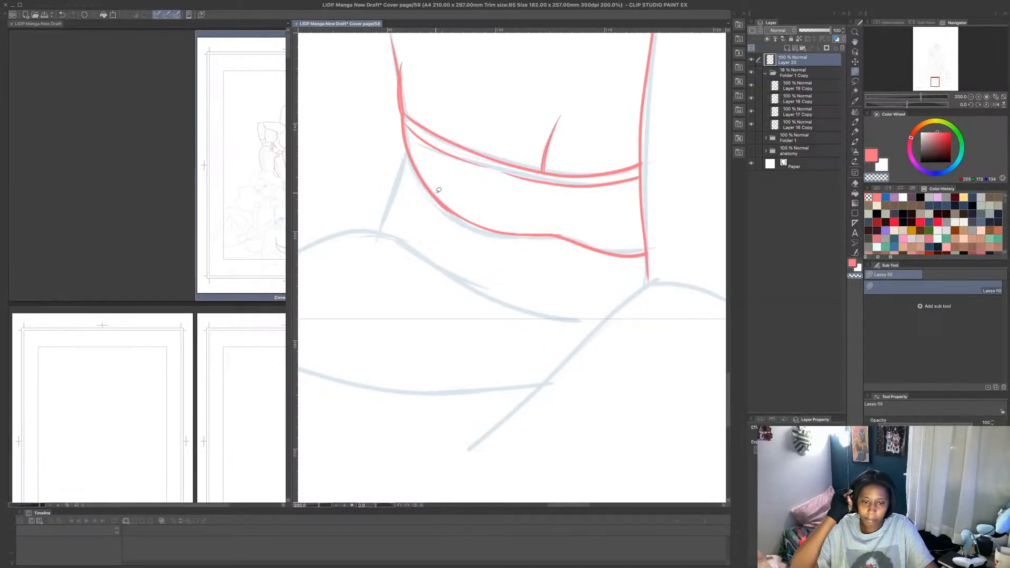
- Draw the front figure's other shoulder and outer arm in pink with MB Fine Line, plus the torso side line below the top
scroll(439, 190, down, 3)
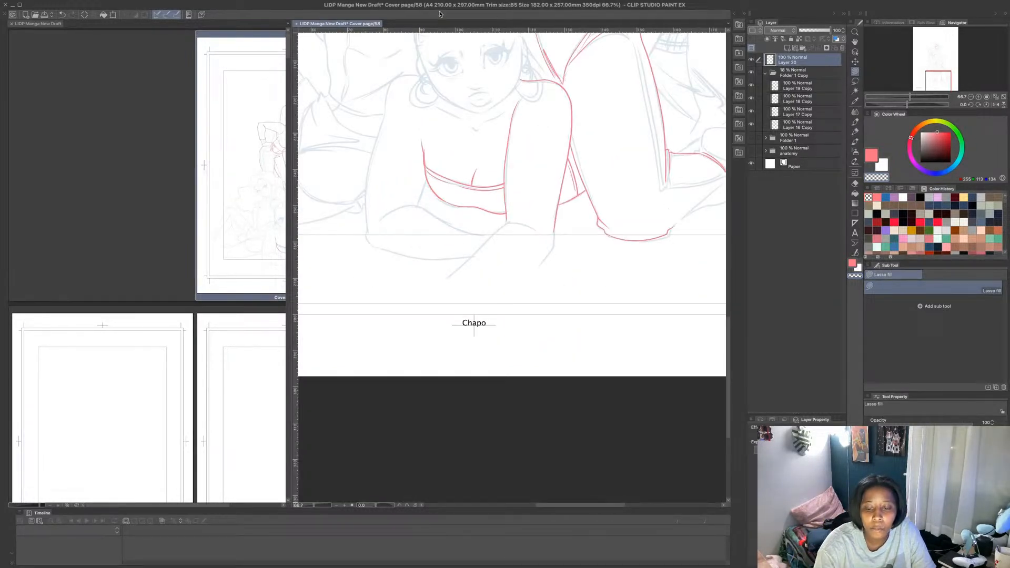
scroll(404, 78, up, 1)
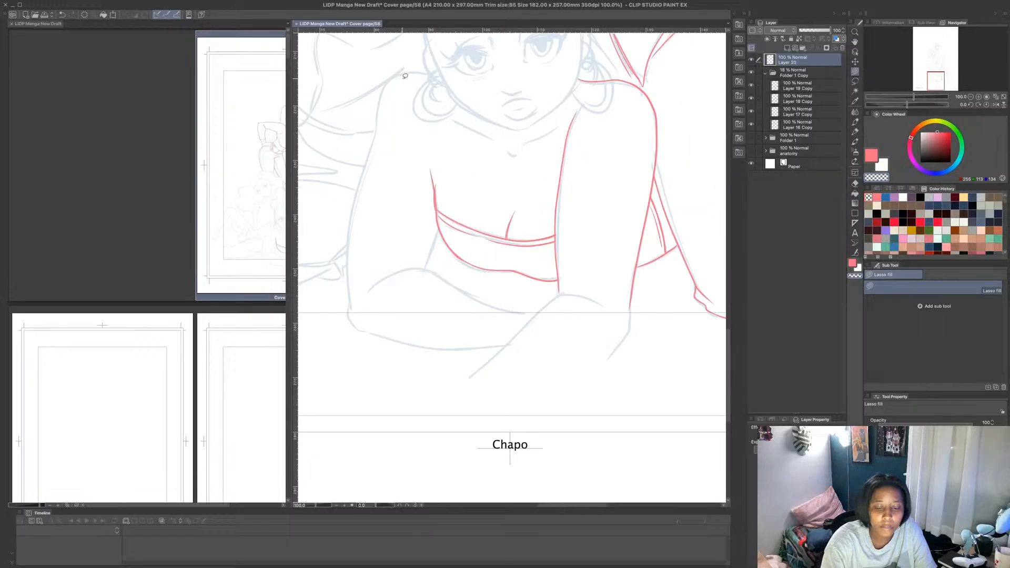
drag(559, 505, 548, 506)
drag(729, 351, 728, 317)
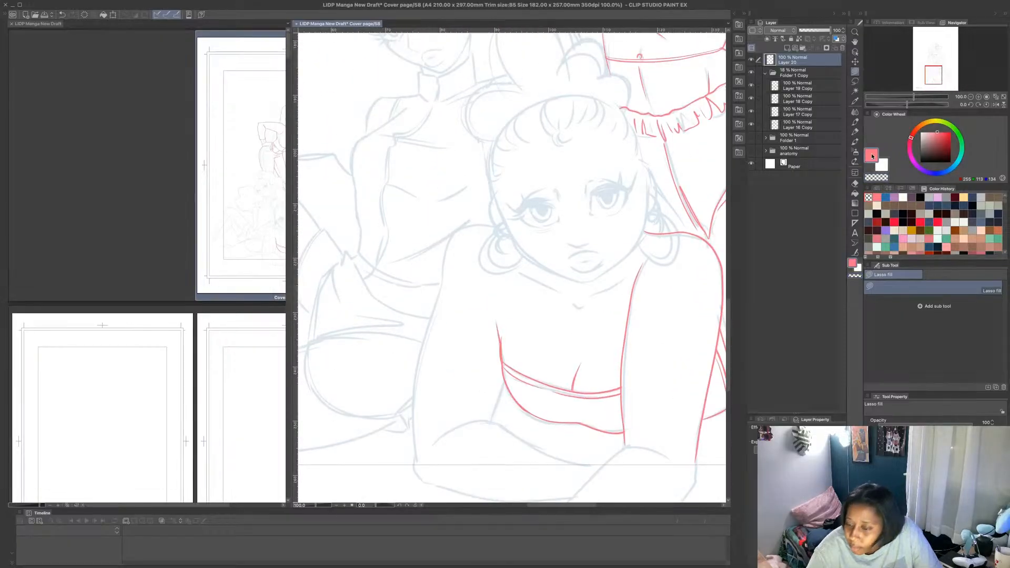
key(b)
mouse_move(494, 225)
mouse_down()
mouse_move(463, 233)
mouse_move(439, 300)
mouse_move(417, 377)
mouse_move(418, 454)
mouse_up()
drag(491, 421, 504, 380)
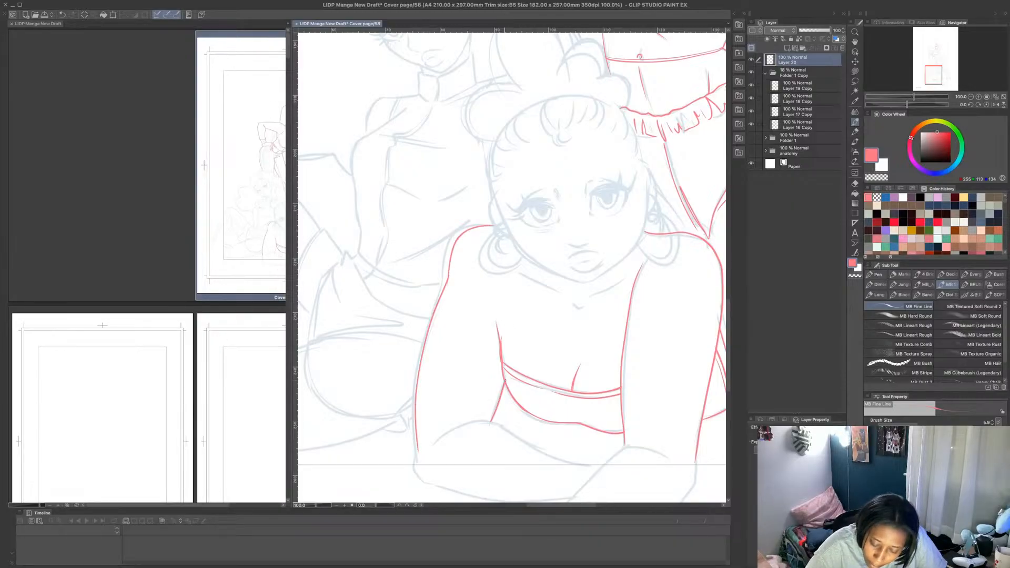
- Draw the lower and upper contours of the front figure's folded forearm in pink, with the collarbones and throat notch
scroll(417, 348, down, 4)
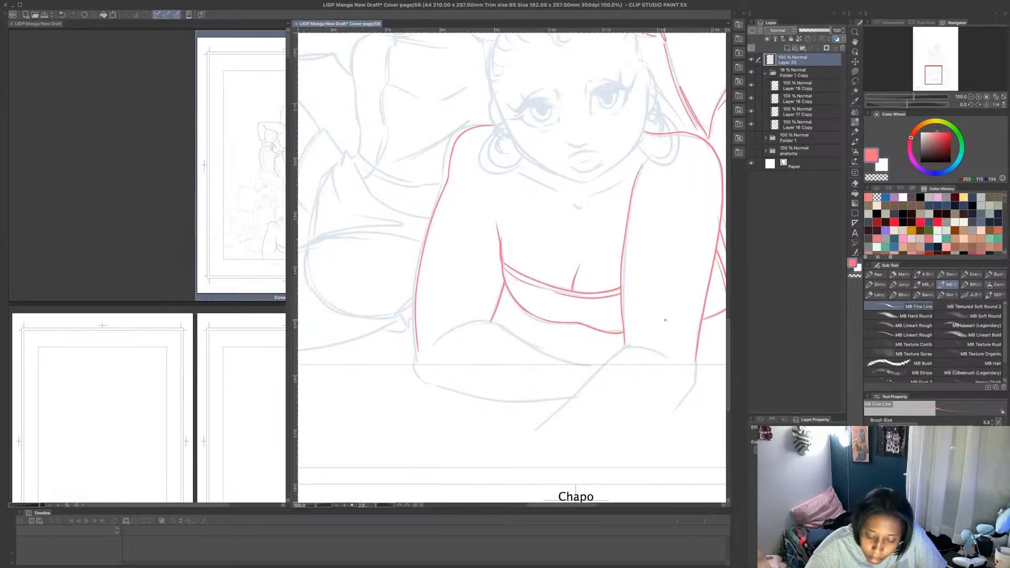
mouse_move(418, 354)
mouse_down()
mouse_move(436, 385)
mouse_move(518, 405)
mouse_move(579, 390)
mouse_up()
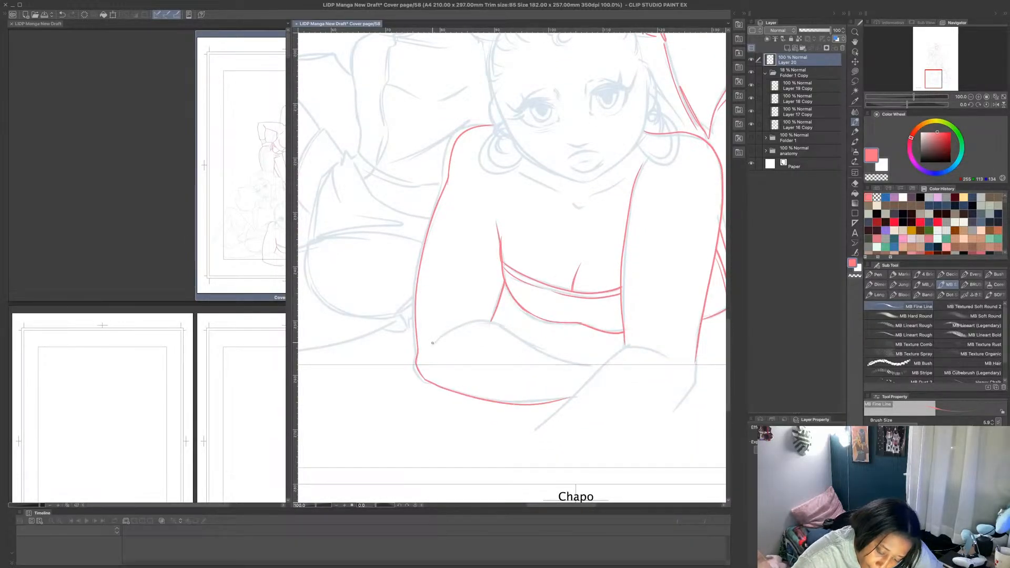
mouse_move(433, 343)
mouse_down()
mouse_move(481, 319)
mouse_move(597, 367)
mouse_up()
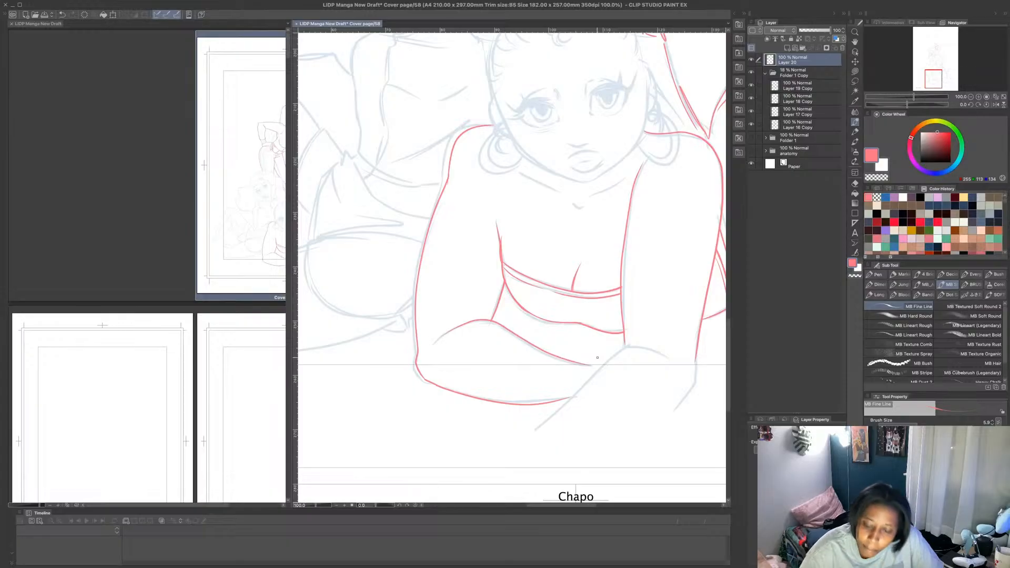
mouse_move(540, 184)
mouse_down()
mouse_move(574, 204)
mouse_move(634, 169)
mouse_up()
- Add short pink detail lines in the gap between the front figure's arm and the kneeling figure's thigh
scroll(619, 184, down, 4)
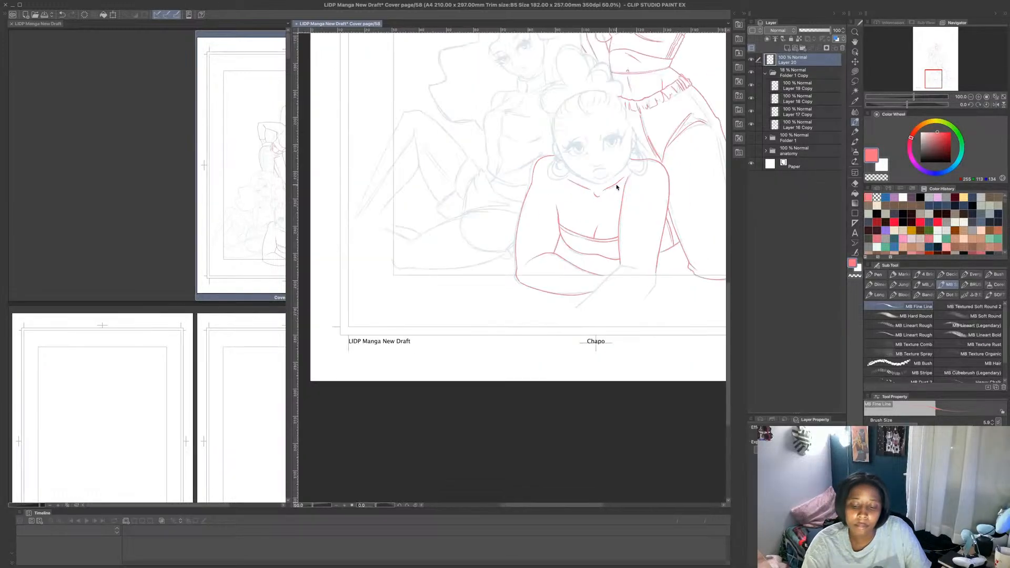
scroll(686, 112, up, 1)
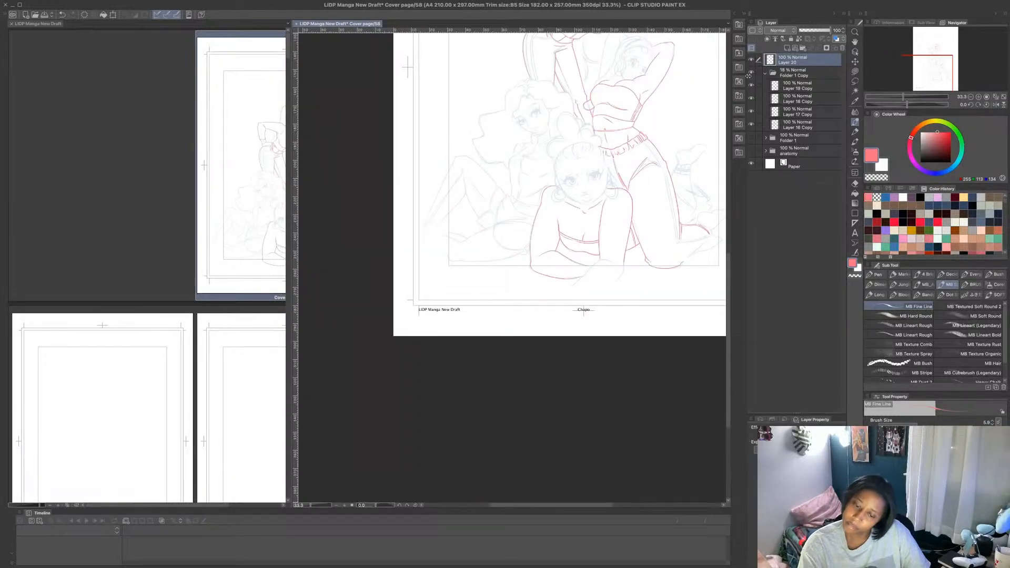
scroll(632, 232, up, 3)
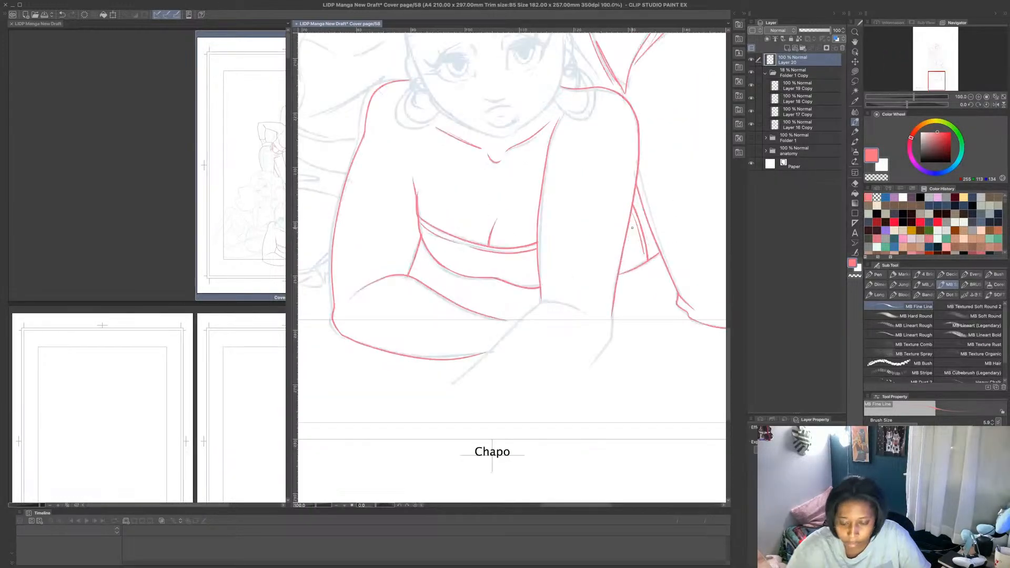
drag(626, 234, 638, 231)
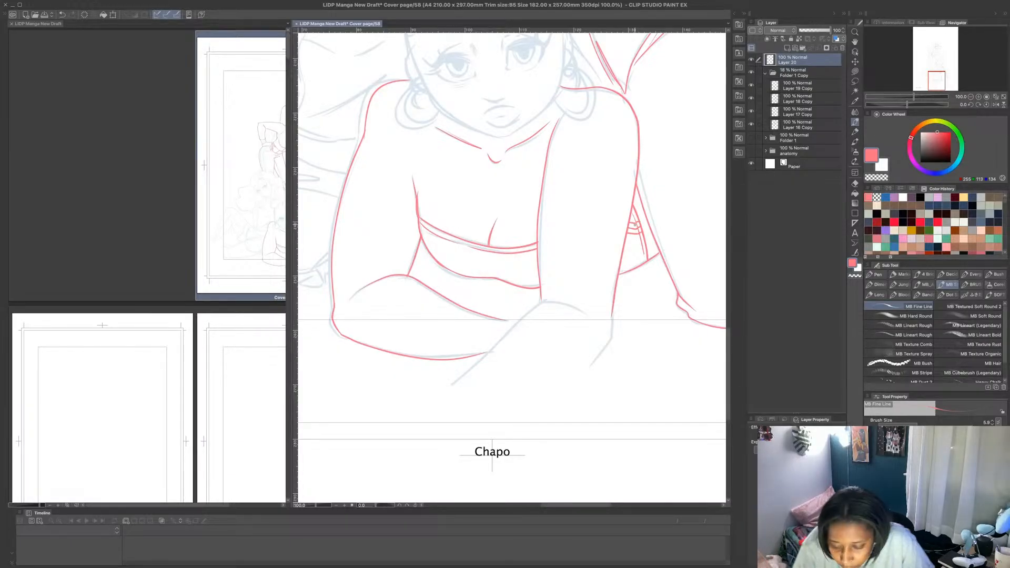
- Finish the inner detail stroke in the gap between the front figure's arm and the kneeling figure's thigh
drag(633, 214, 644, 252)
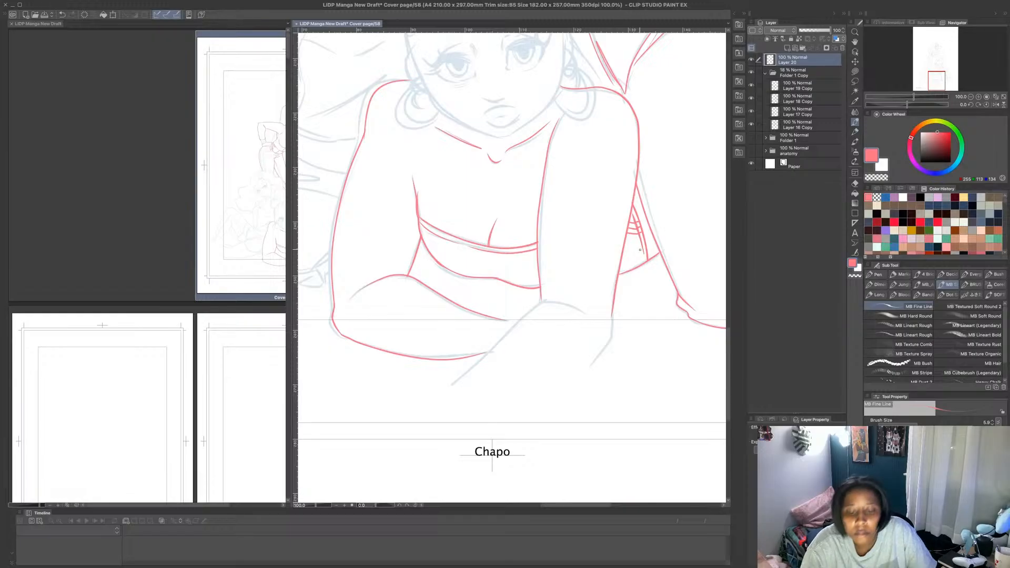
scroll(641, 258, down, 5)
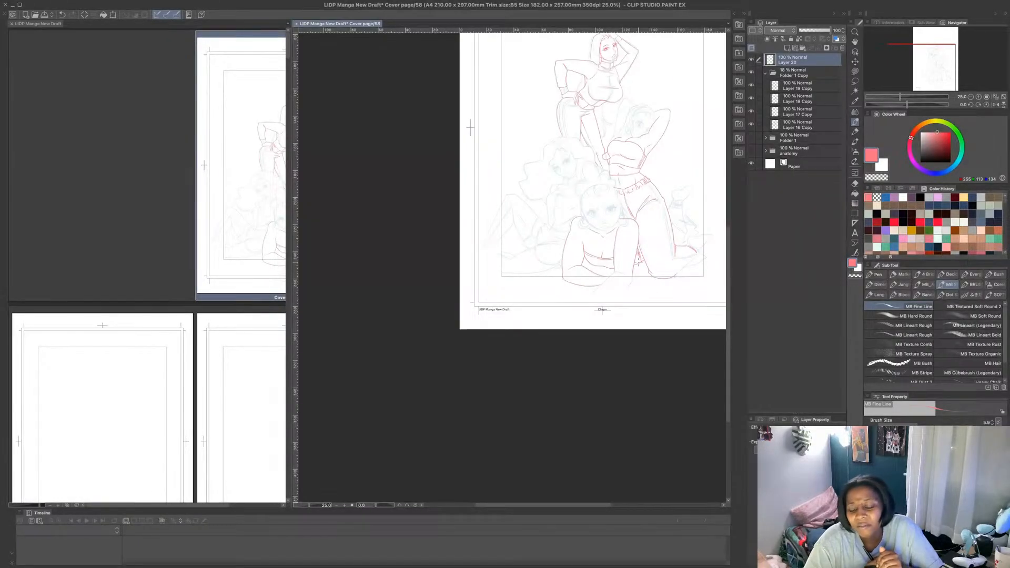
- Draw the standing figure's neck side line in pink from below the jaw down to the high collar
scroll(622, 165, up, 3)
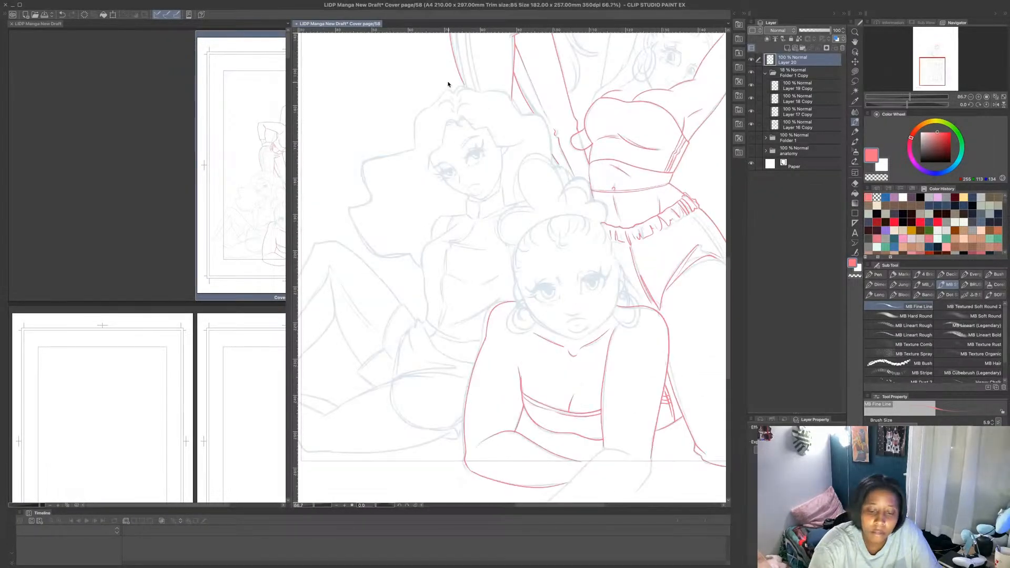
scroll(440, 86, up, 1)
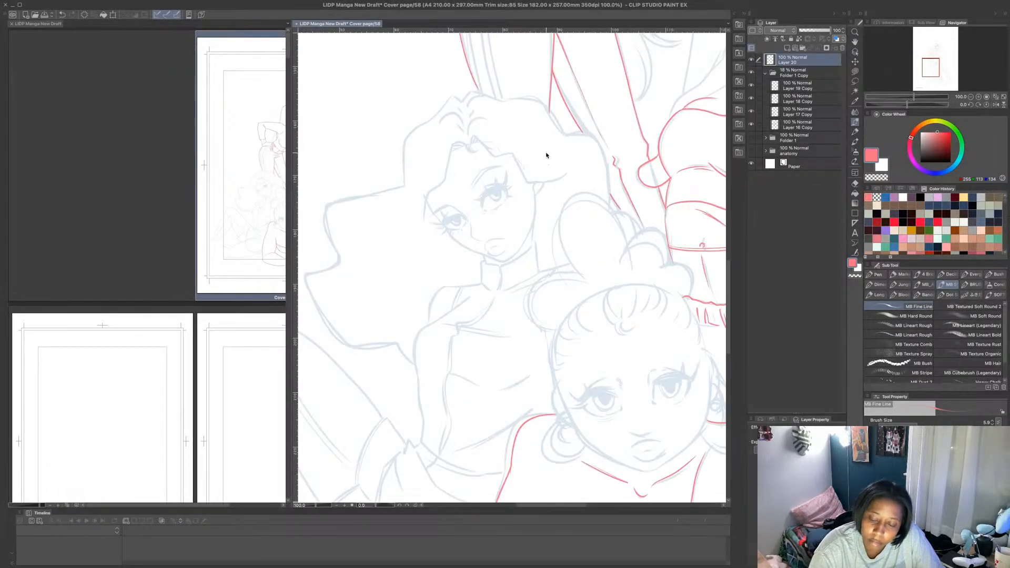
scroll(546, 156, down, 3)
drag(728, 279, 736, 234)
scroll(588, 106, up, 2)
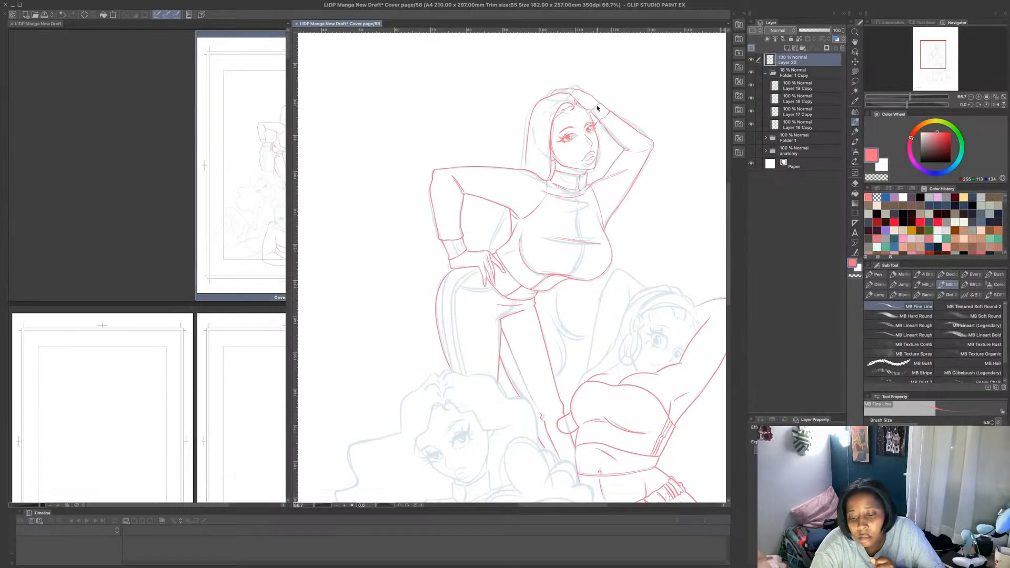
scroll(587, 179, up, 2)
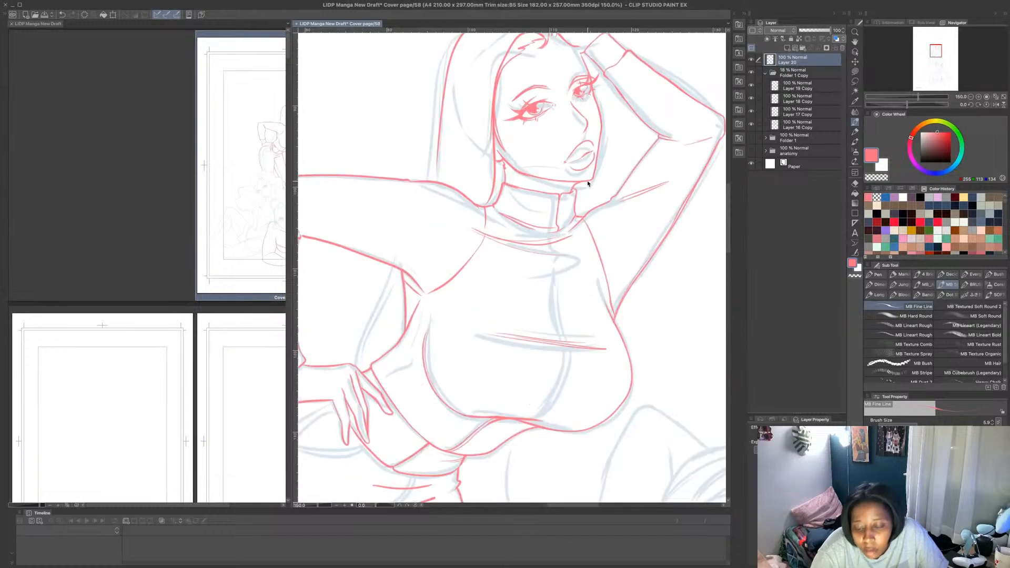
mouse_move(585, 182)
mouse_down()
mouse_move(585, 216)
mouse_move(587, 196)
mouse_up()
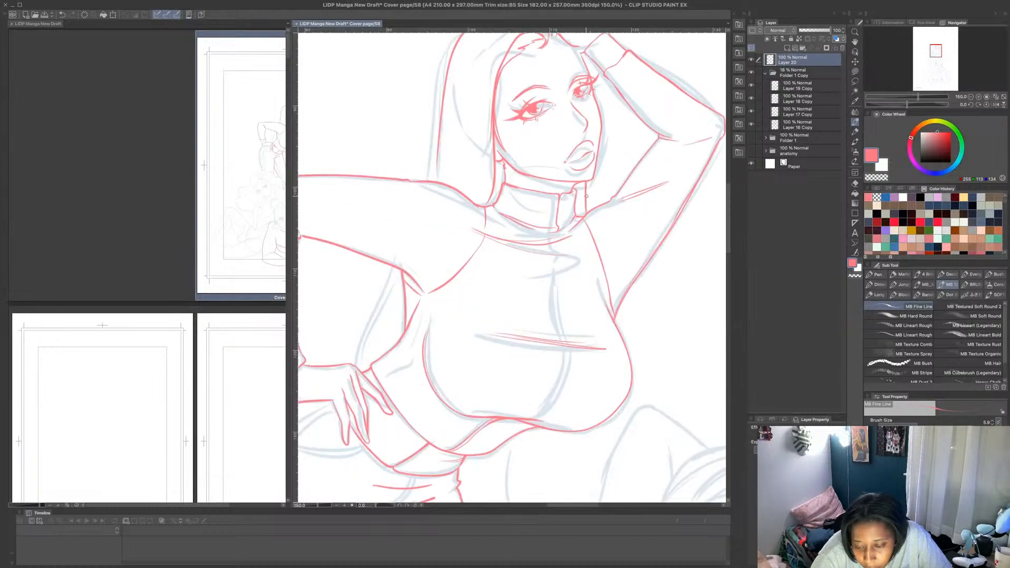
scroll(592, 178, down, 3)
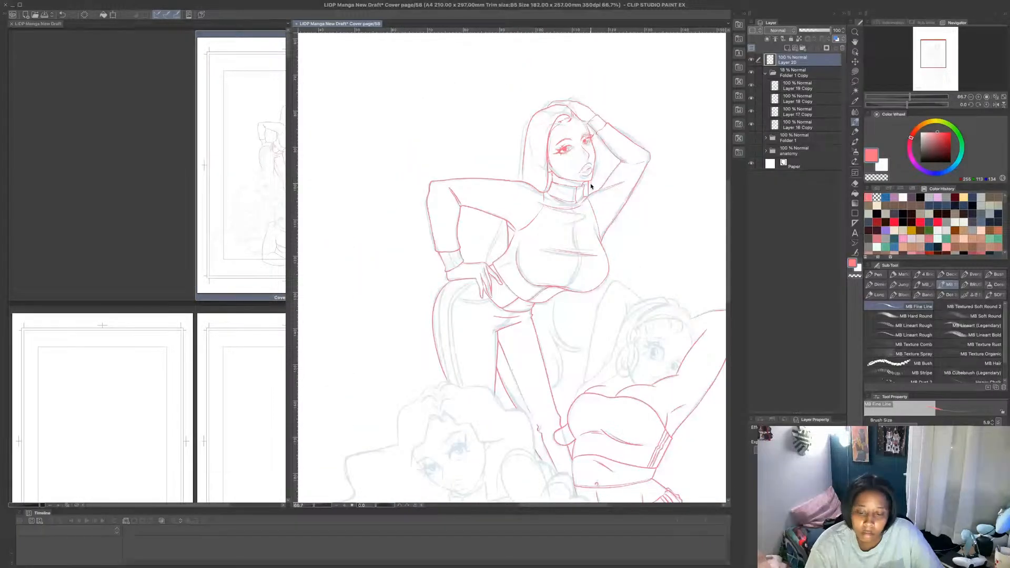
- Draw the standing figure's long hair lock in pink, hanging from below the bust beside her thigh with pointed, curving ends
scroll(582, 335, up, 2)
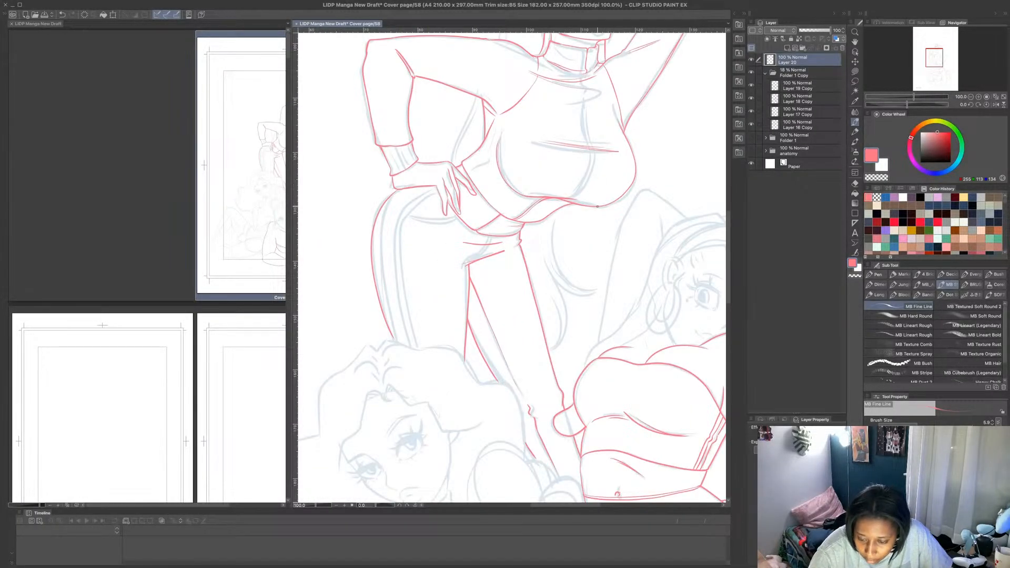
drag(598, 208, 580, 259)
mouse_move(582, 282)
mouse_down()
mouse_move(581, 241)
mouse_move(573, 334)
mouse_move(557, 347)
mouse_move(559, 286)
mouse_up()
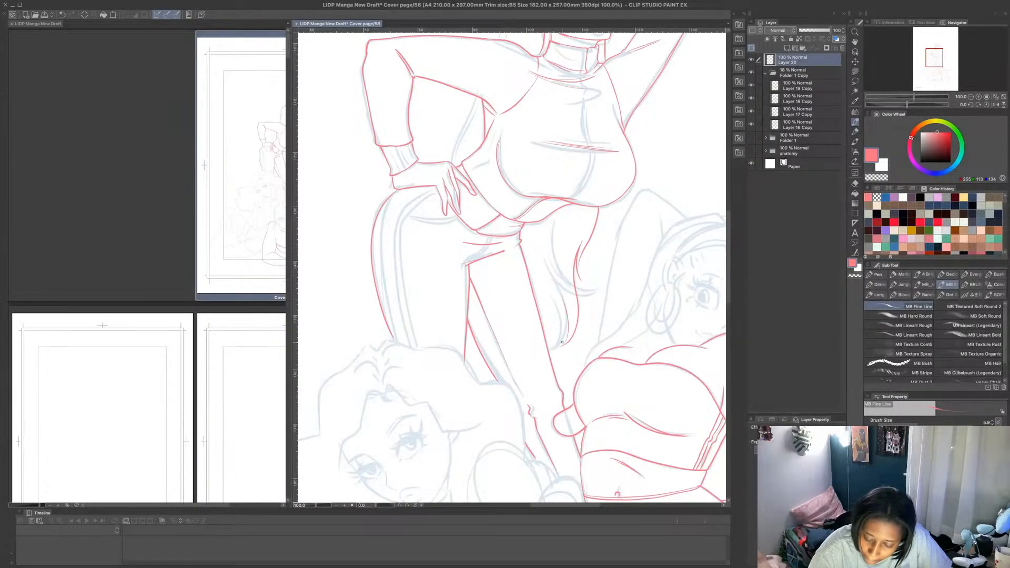
mouse_move(562, 343)
mouse_down()
mouse_move(551, 276)
mouse_move(560, 300)
mouse_up()
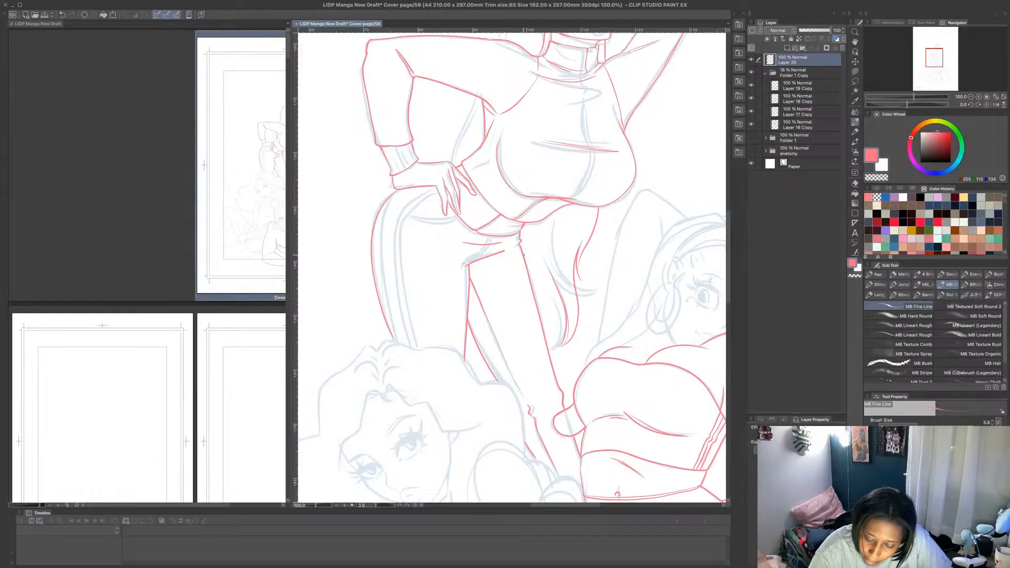
mouse_move(528, 269)
mouse_down()
mouse_move(562, 329)
mouse_move(539, 279)
mouse_move(561, 326)
mouse_move(557, 288)
mouse_up()
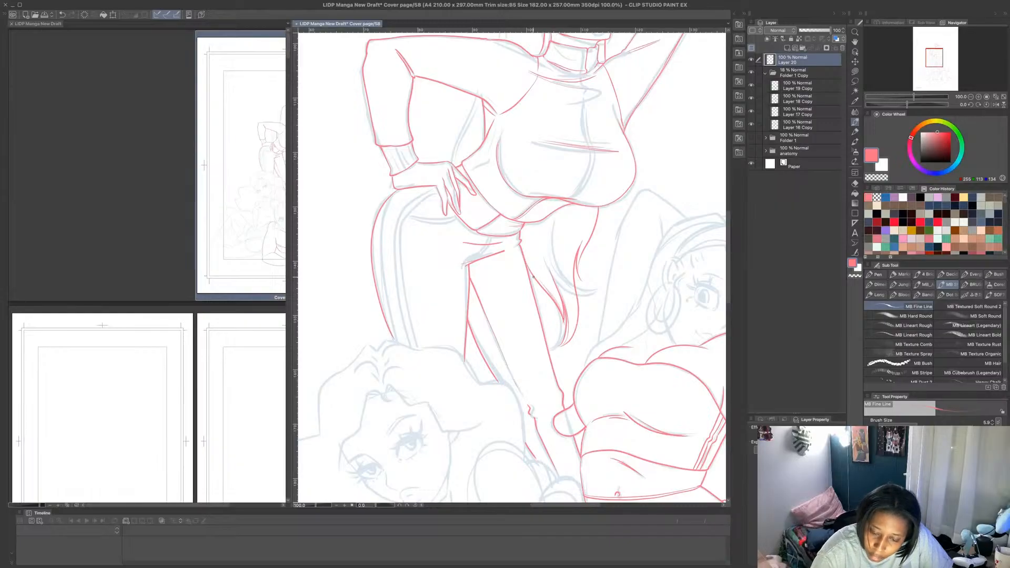
- Add the hair line between the standing figure's bent arm and torso, plus a short inner strand below her bust
mouse_move(468, 158)
mouse_down()
mouse_move(479, 97)
mouse_move(470, 148)
mouse_up()
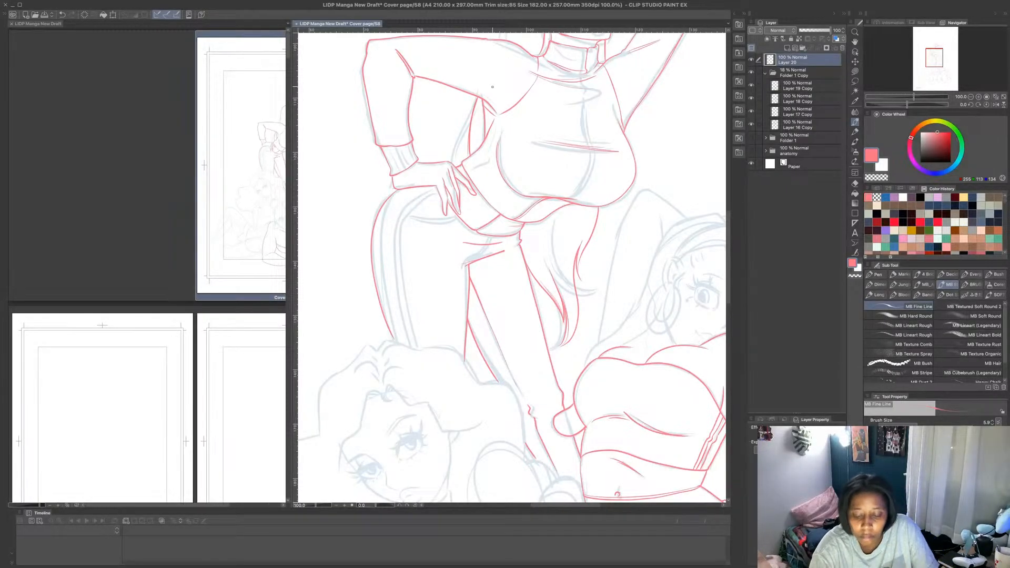
drag(546, 258, 544, 218)
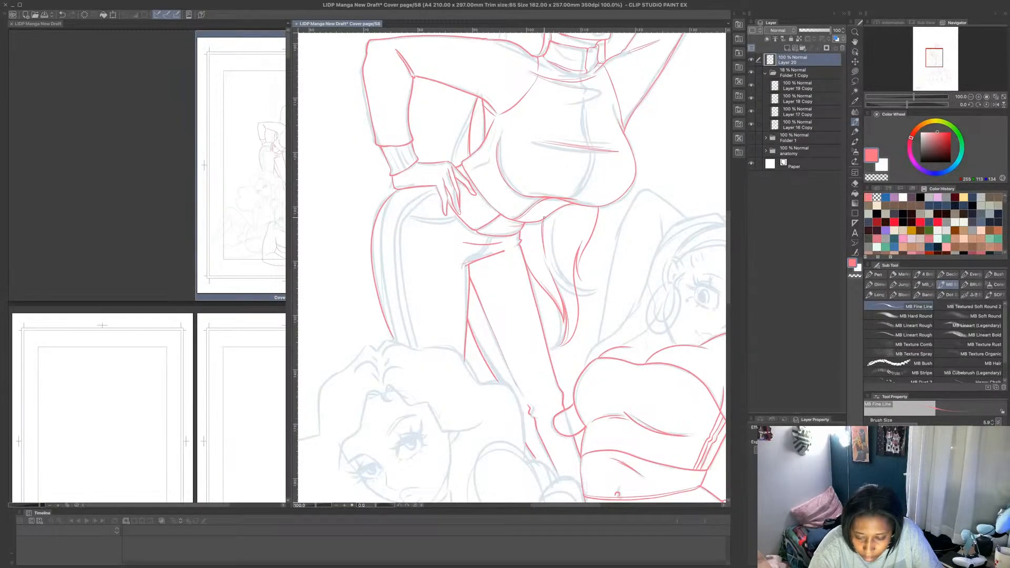
scroll(580, 198, down, 2)
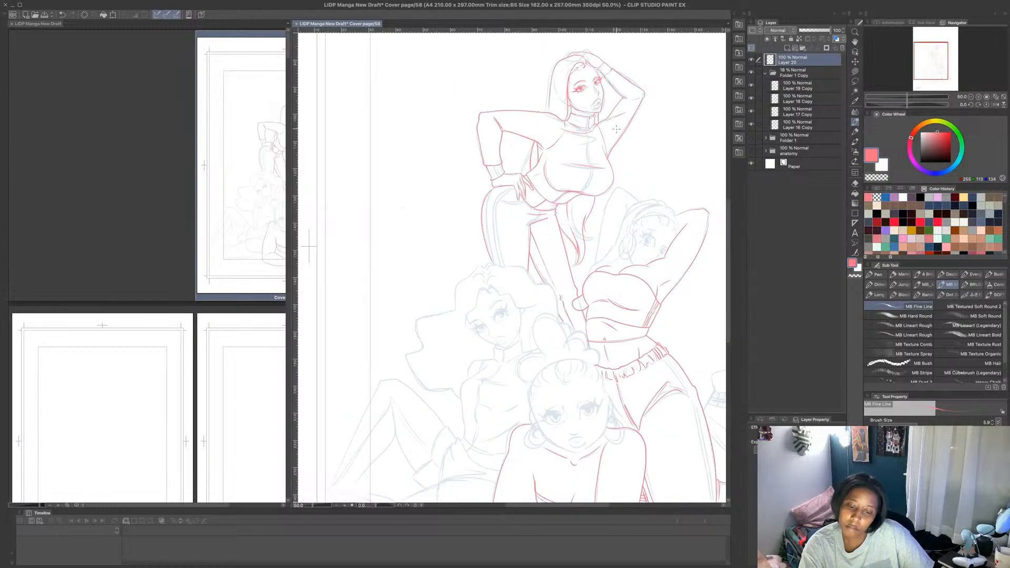
- Extend the standing figure's outer hair line down to the shoulder, redrawing its end with a slight outward flare
scroll(547, 81, up, 4)
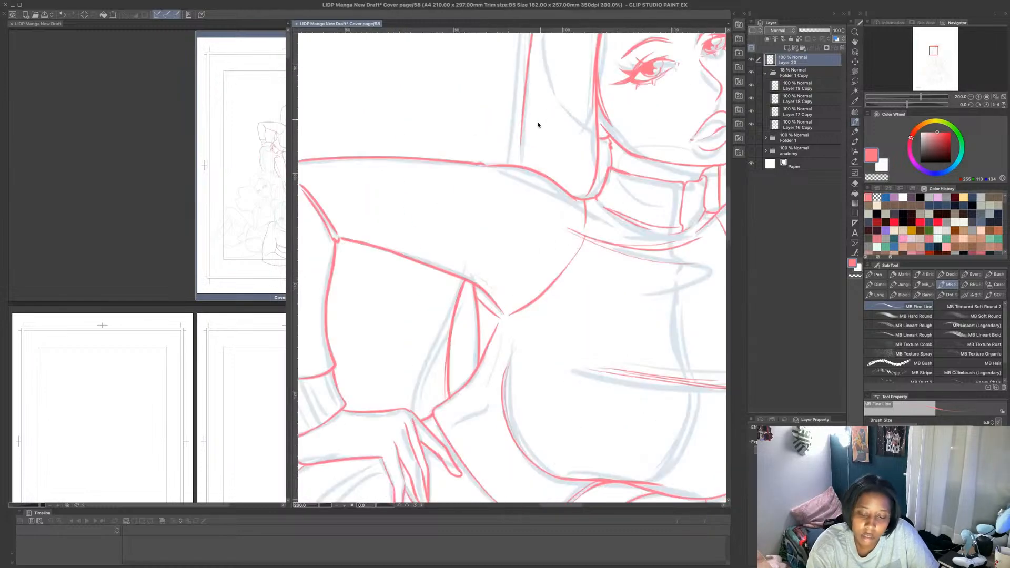
drag(522, 125, 518, 167)
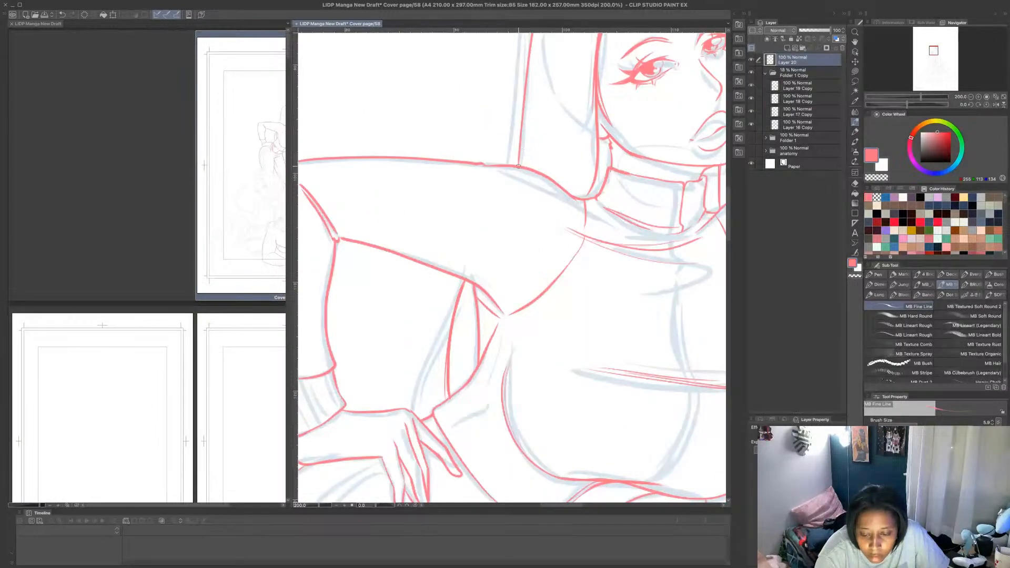
key(super+z)
mouse_move(524, 101)
mouse_down()
mouse_move(506, 167)
mouse_move(530, 44)
mouse_move(522, 104)
mouse_up()
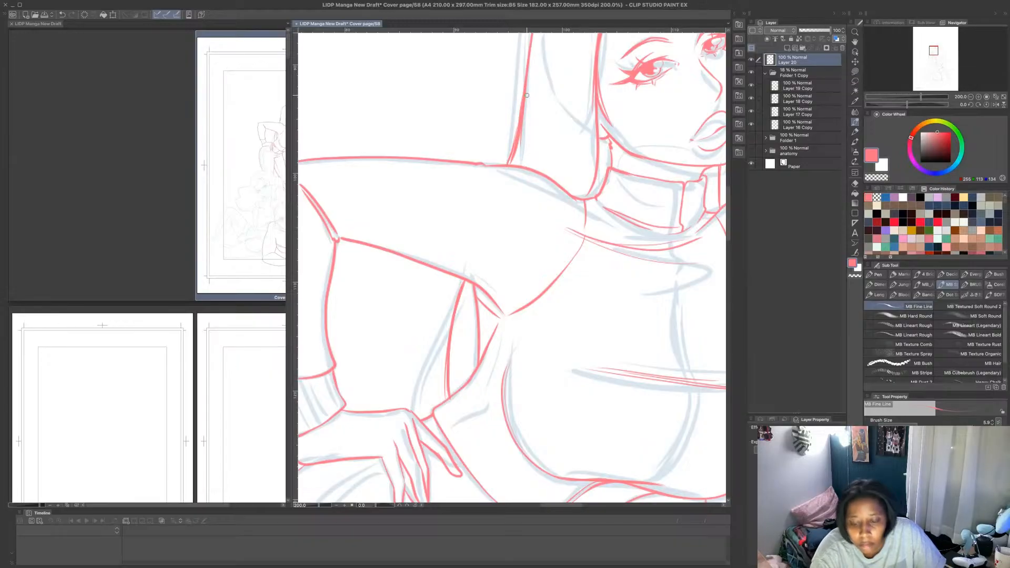
scroll(527, 94, down, 5)
scroll(528, 94, up, 5)
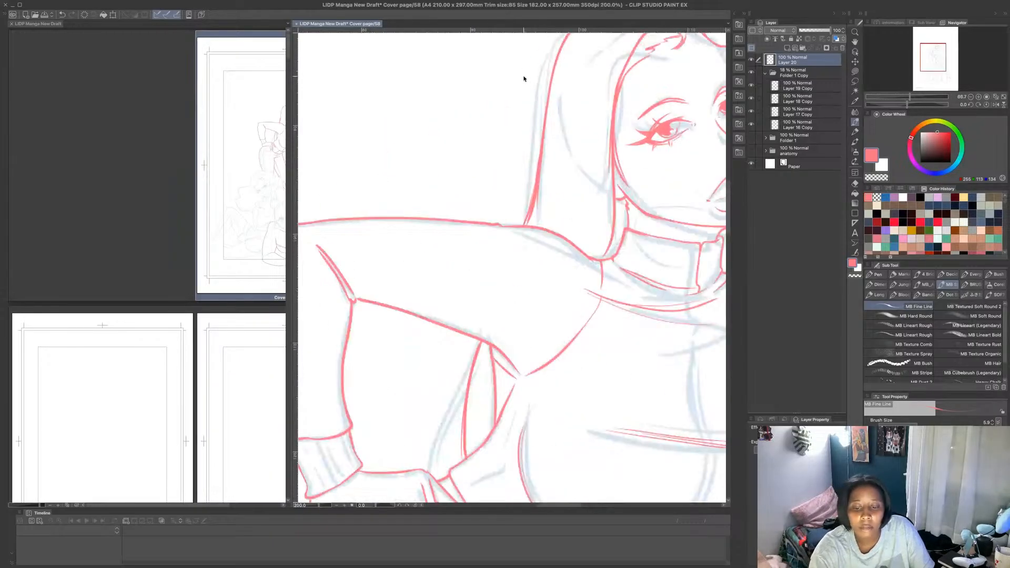
- Trim the excess along the lower end of that hair line with transparent colour and return to the pink drawing colour
click(876, 178)
mouse_move(537, 163)
mouse_down()
mouse_move(527, 200)
mouse_move(538, 162)
mouse_up()
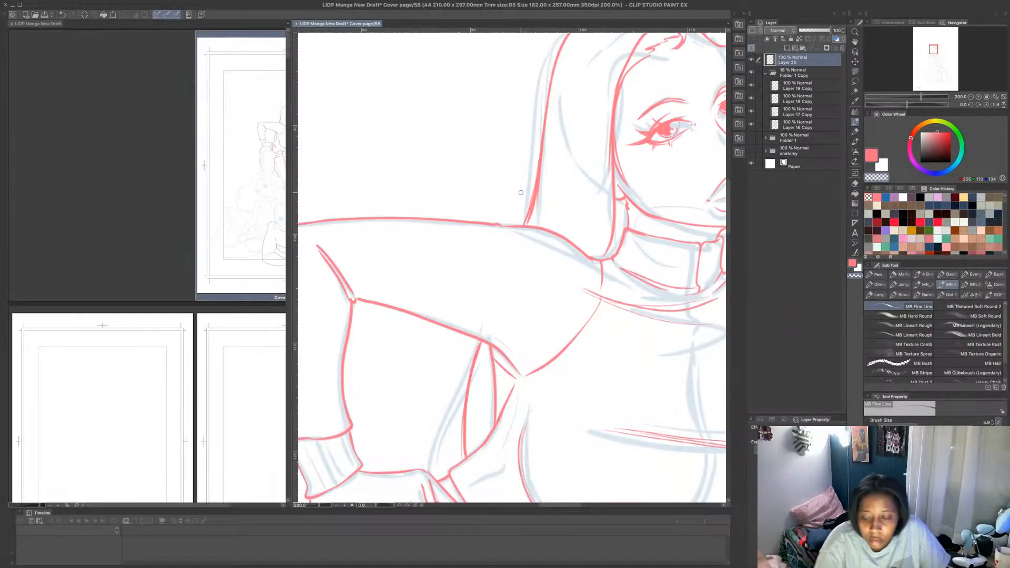
scroll(573, 158, down, 4)
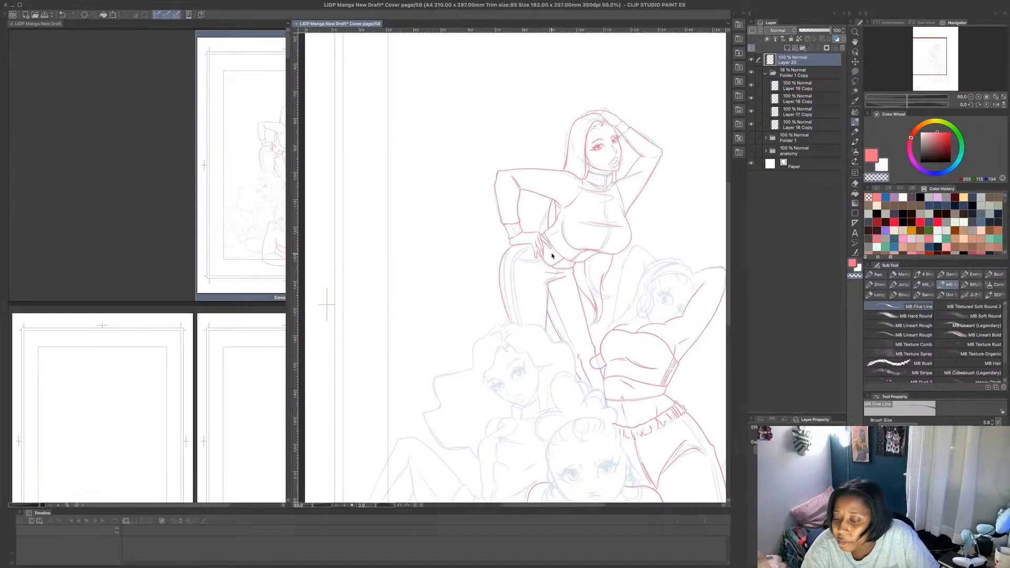
key(c)
- Outline the seated figure's voluminous hair in pink from the parting down the angular outer side to her shoulder
scroll(541, 421, up, 1)
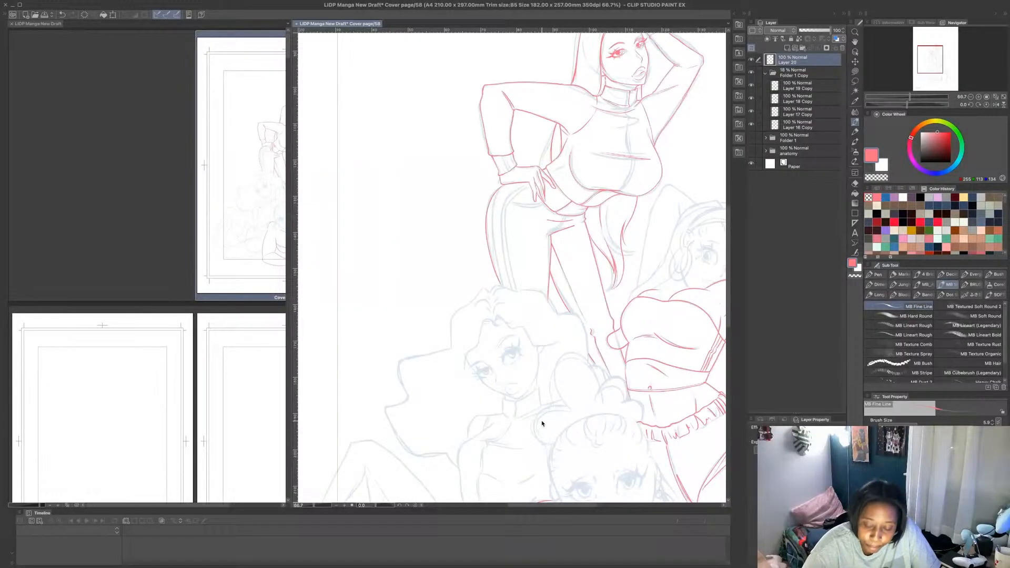
scroll(586, 264, down, 3)
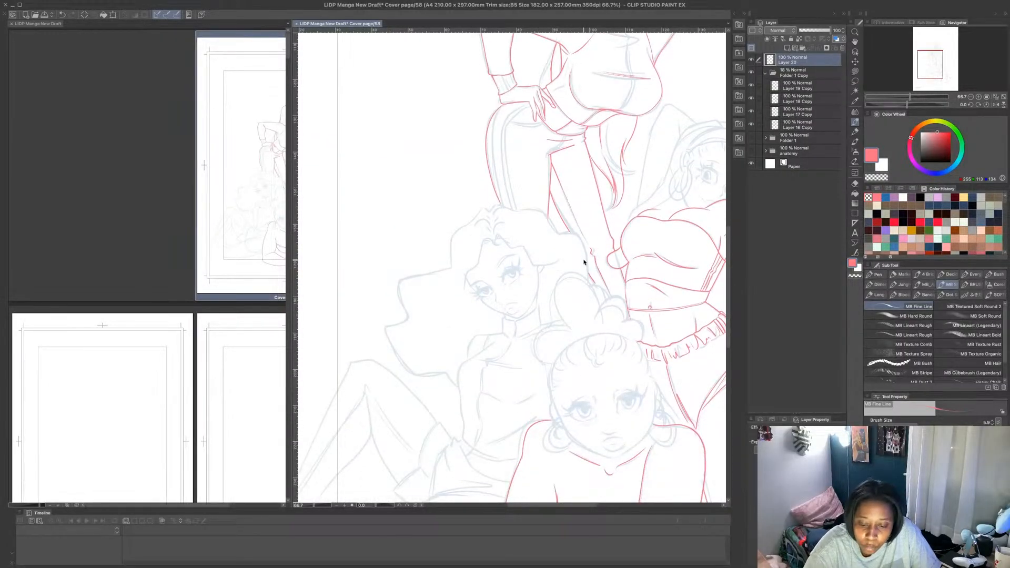
scroll(501, 230, up, 1)
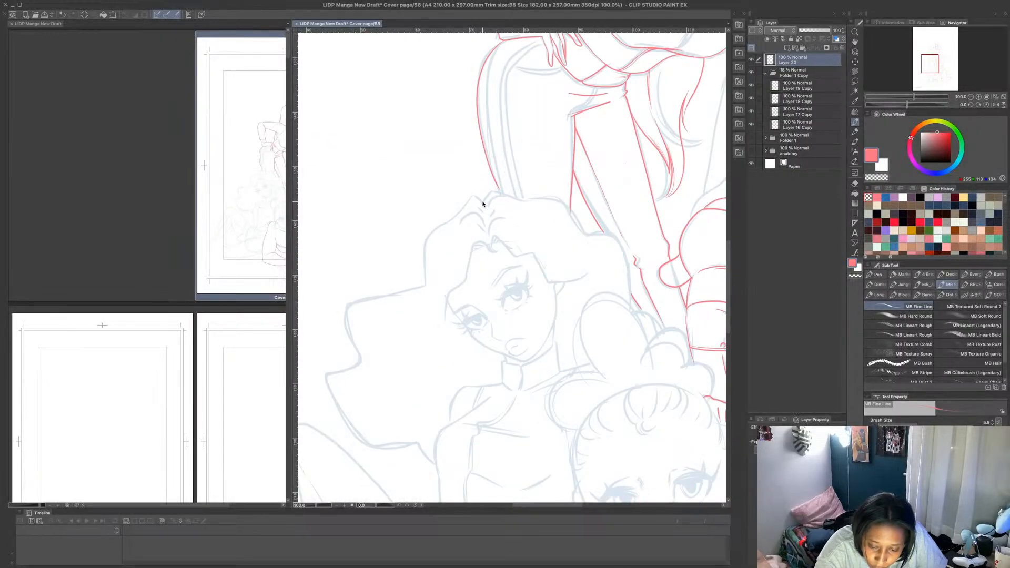
mouse_move(484, 205)
mouse_down()
mouse_move(424, 234)
mouse_move(422, 280)
mouse_up()
mouse_move(423, 241)
mouse_down()
mouse_move(425, 286)
mouse_move(453, 218)
mouse_up()
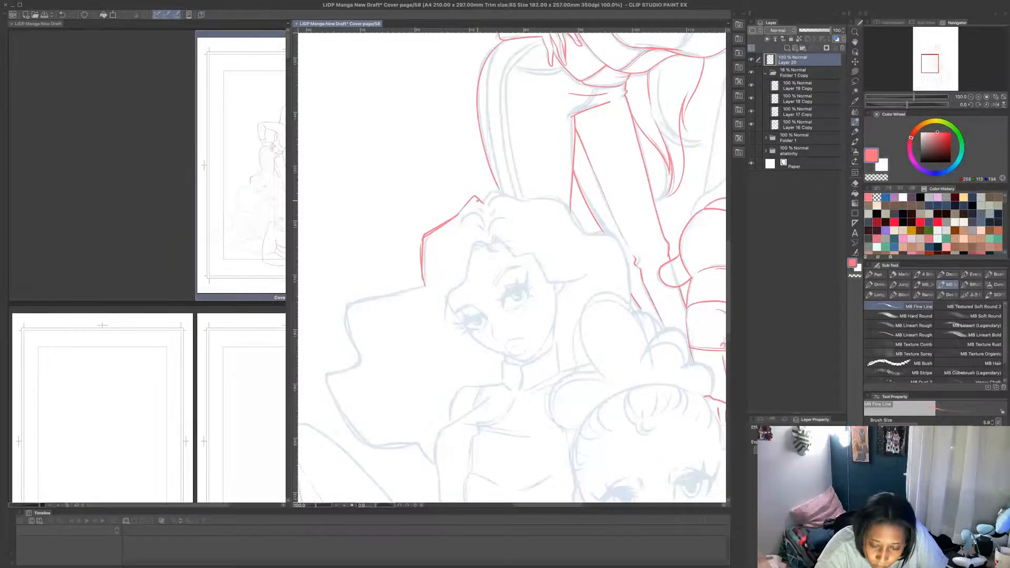
mouse_move(423, 286)
mouse_down()
mouse_move(341, 305)
mouse_move(359, 359)
mouse_move(343, 324)
mouse_move(407, 287)
mouse_up()
mouse_move(361, 360)
mouse_down()
mouse_move(357, 438)
mouse_move(413, 445)
mouse_move(434, 463)
mouse_move(379, 450)
mouse_move(325, 383)
mouse_move(361, 361)
mouse_up()
- Continue the seated figure's hair outline from the parting over the crown and down the side facing the kneeling figure
mouse_move(487, 202)
mouse_down()
mouse_move(500, 190)
mouse_move(560, 199)
mouse_move(583, 233)
mouse_up()
drag(565, 200, 530, 199)
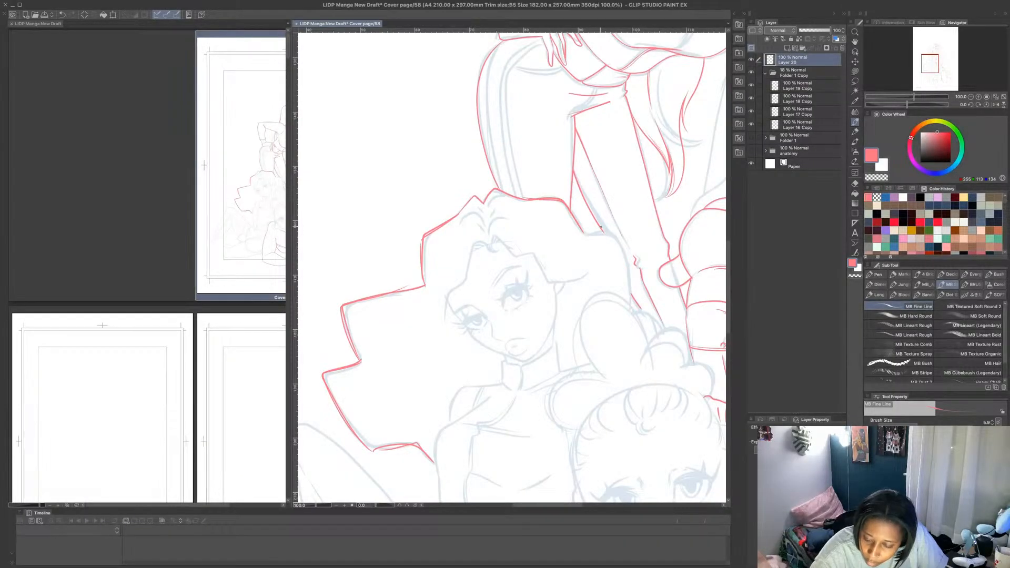
key(super+z)
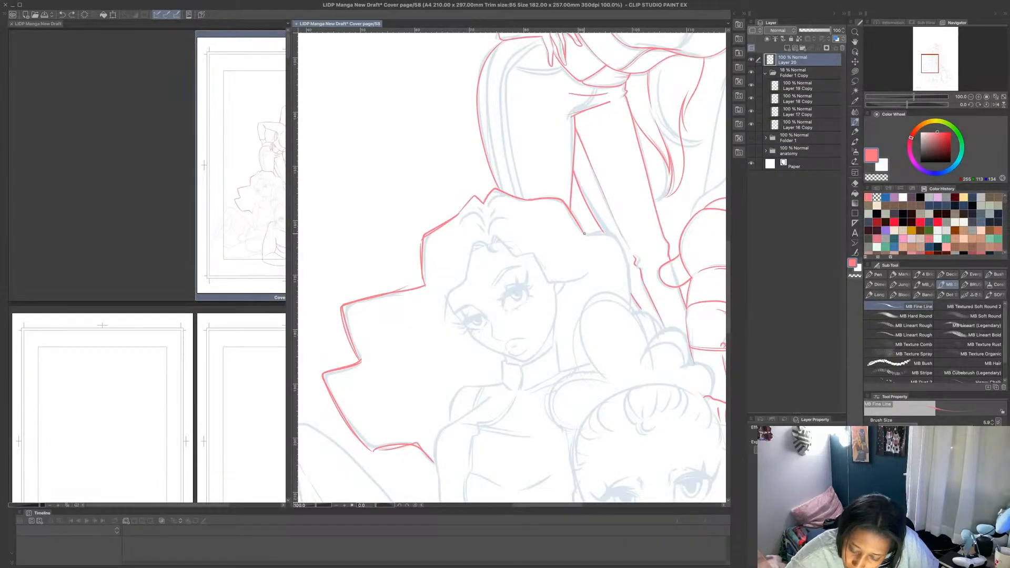
mouse_move(583, 233)
mouse_down()
mouse_move(611, 234)
mouse_move(627, 257)
mouse_move(630, 304)
mouse_move(630, 262)
mouse_move(610, 235)
mouse_up()
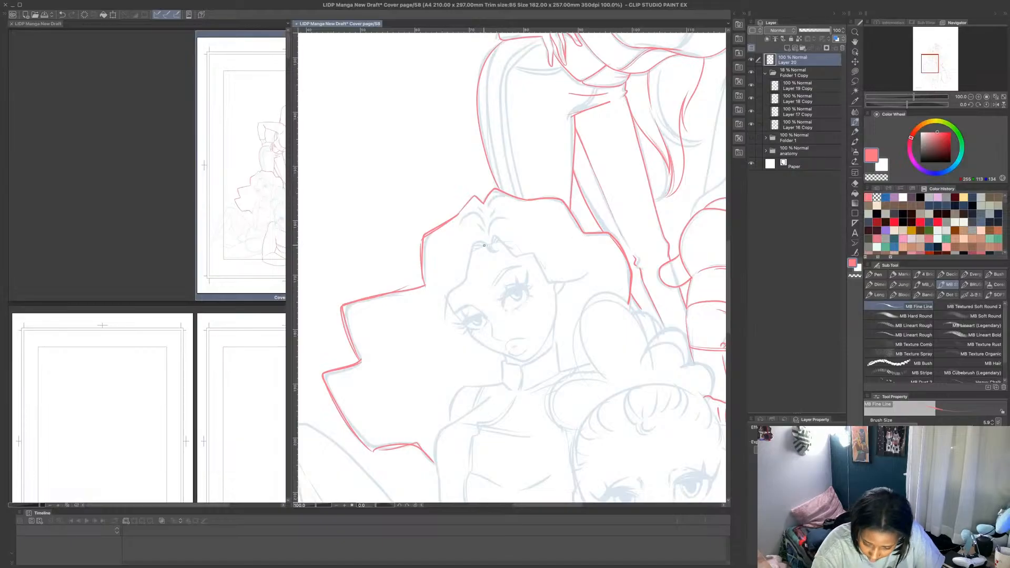
- Draw the seated figure's inner hairline in pink, with the small curl at the parting and the strands framing both sides of her face
mouse_move(488, 244)
mouse_down()
mouse_move(501, 251)
mouse_move(475, 243)
mouse_move(449, 331)
mouse_move(481, 243)
mouse_up()
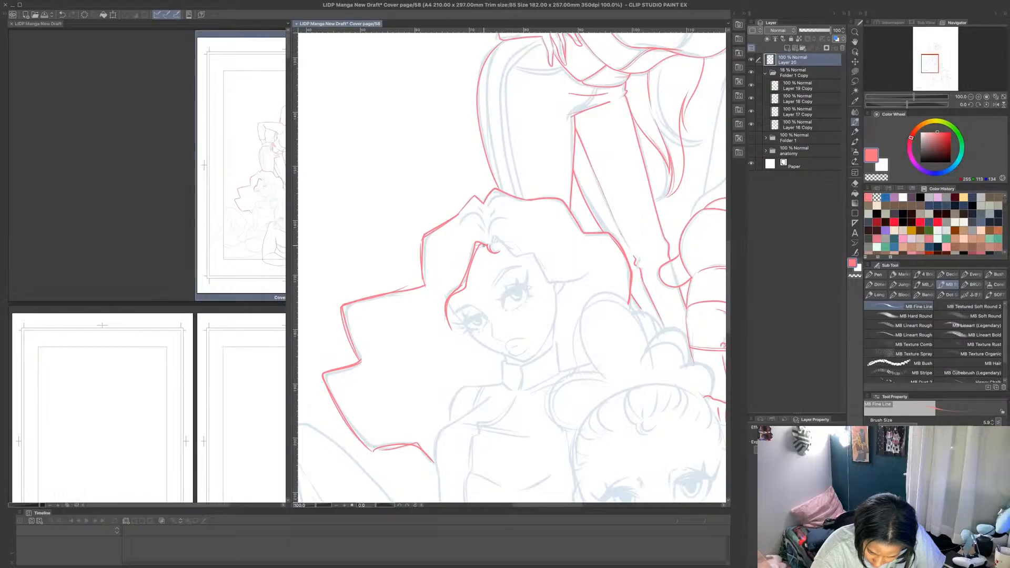
mouse_move(492, 246)
mouse_down()
mouse_move(497, 234)
mouse_move(532, 254)
mouse_move(547, 282)
mouse_move(598, 269)
mouse_up()
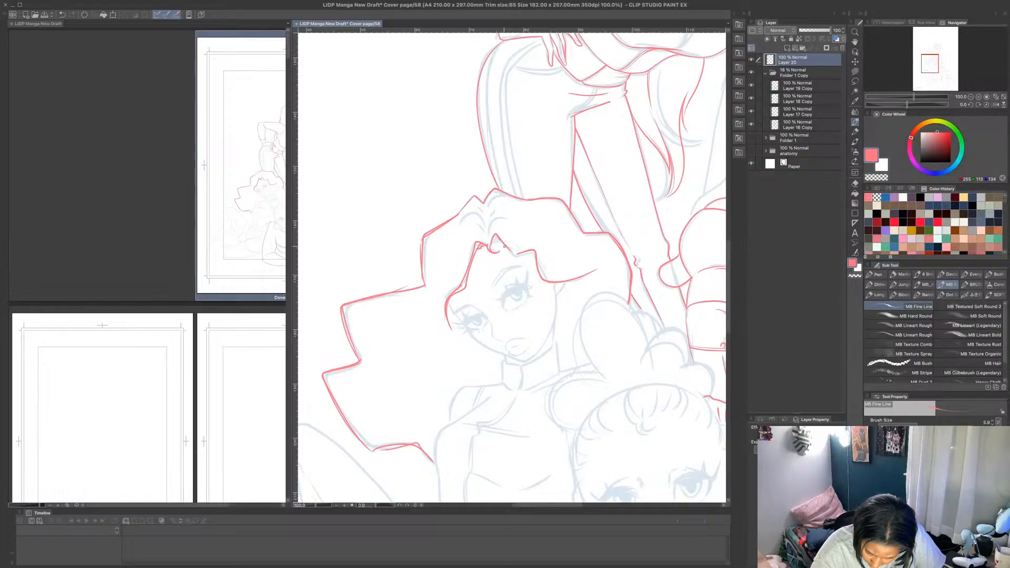
drag(504, 245, 520, 256)
- Draw the seated figure's face contour and ear in pink, with the nose line and the side of the neck
mouse_move(450, 301)
mouse_down()
mouse_move(479, 341)
mouse_move(530, 360)
mouse_move(552, 324)
mouse_move(562, 280)
mouse_up()
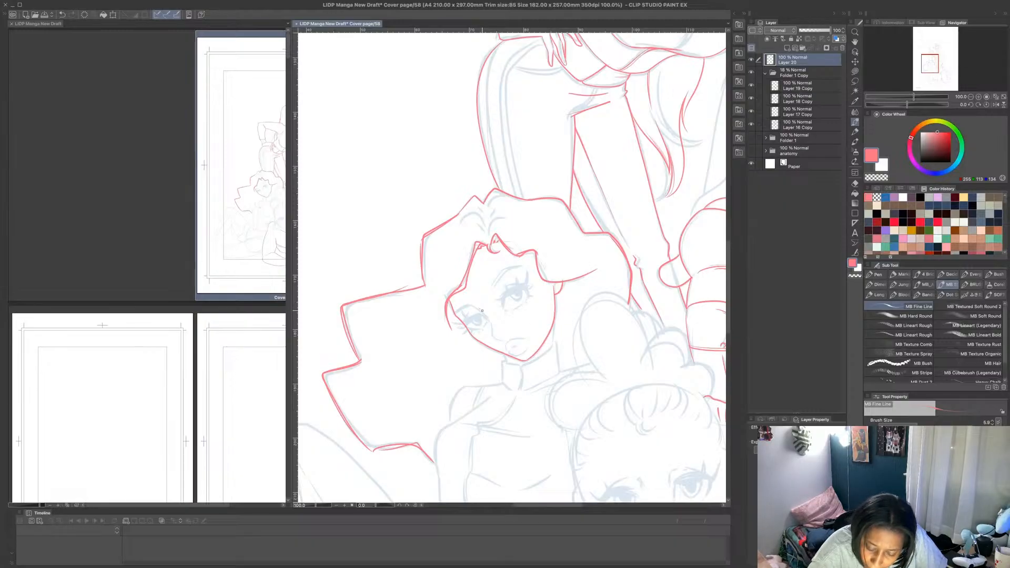
drag(492, 332, 502, 338)
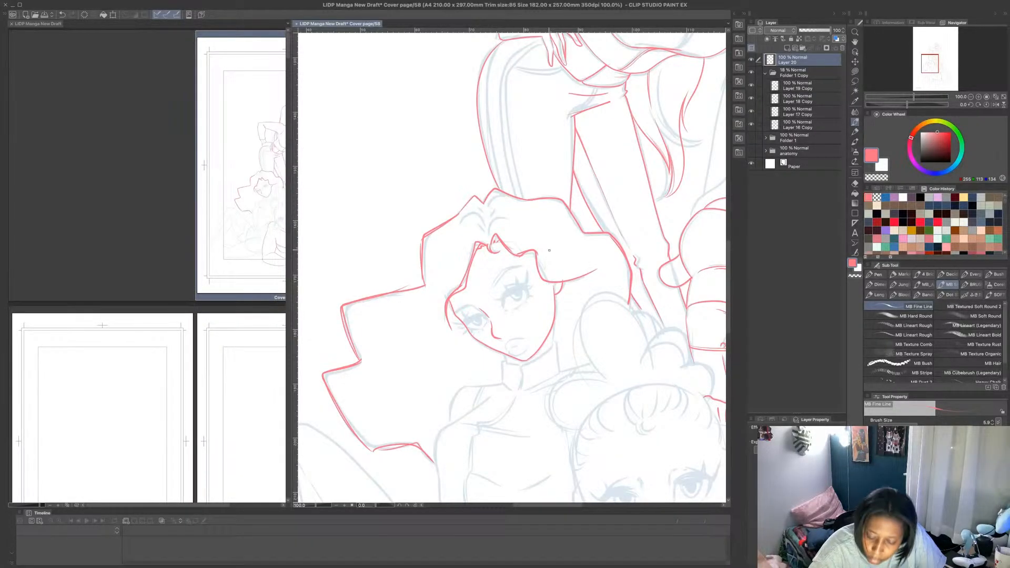
drag(553, 341, 554, 324)
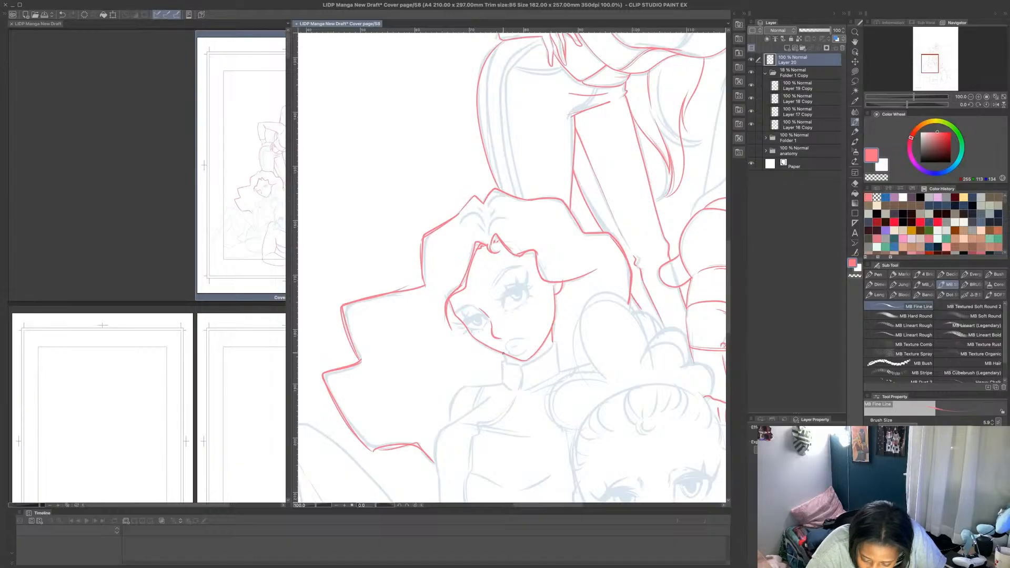
drag(503, 354, 508, 363)
scroll(516, 262, down, 4)
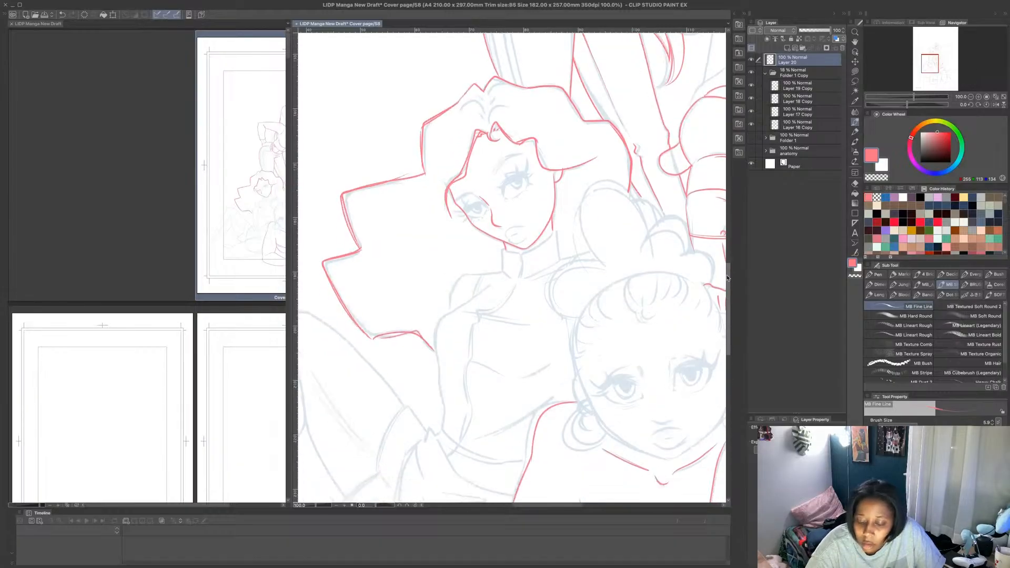
mouse_move(504, 248)
mouse_down()
mouse_move(513, 279)
mouse_move(504, 248)
mouse_move(533, 251)
mouse_move(525, 260)
mouse_move(503, 248)
mouse_move(504, 273)
mouse_up()
key(ctrl+z)
key(ctrl+z)
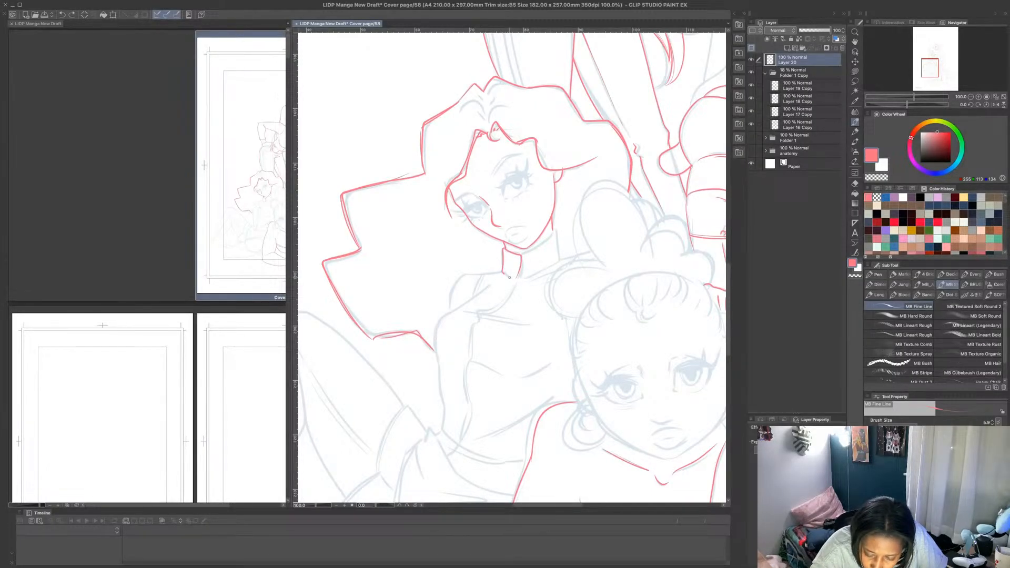
key(ctrl+z)
key(ctrl+z)
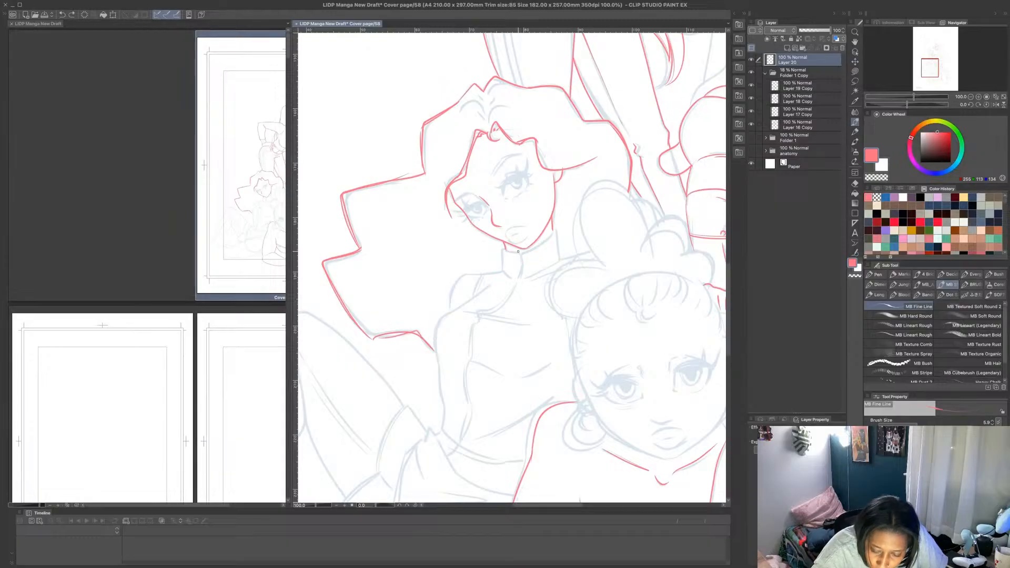
- Draw the seated figure's high collar, shoulders and outer arm in pink, with the crease lines across her chest and midriff
mouse_move(519, 273)
mouse_down()
mouse_move(507, 246)
mouse_move(502, 273)
mouse_move(533, 267)
mouse_move(521, 255)
mouse_move(520, 274)
mouse_move(520, 255)
mouse_move(555, 231)
mouse_move(555, 264)
mouse_move(526, 269)
mouse_move(539, 254)
mouse_move(511, 285)
mouse_move(504, 271)
mouse_move(484, 274)
mouse_move(478, 291)
mouse_move(484, 276)
mouse_move(470, 275)
mouse_move(456, 282)
mouse_move(448, 312)
mouse_up()
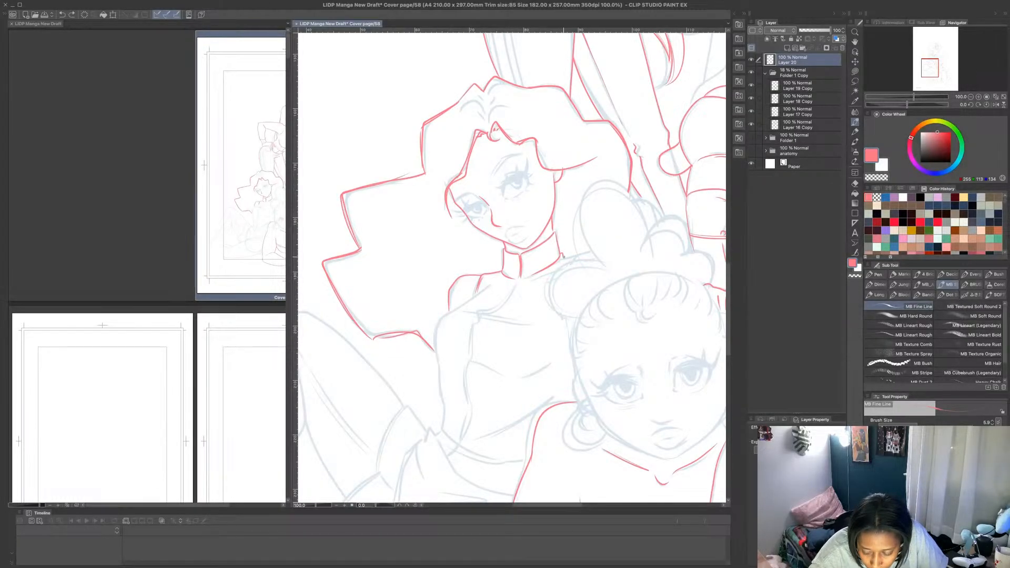
mouse_move(498, 277)
mouse_down()
mouse_move(555, 266)
mouse_move(501, 302)
mouse_move(491, 284)
mouse_move(447, 313)
mouse_move(437, 336)
mouse_move(440, 424)
mouse_move(468, 450)
mouse_move(521, 455)
mouse_up()
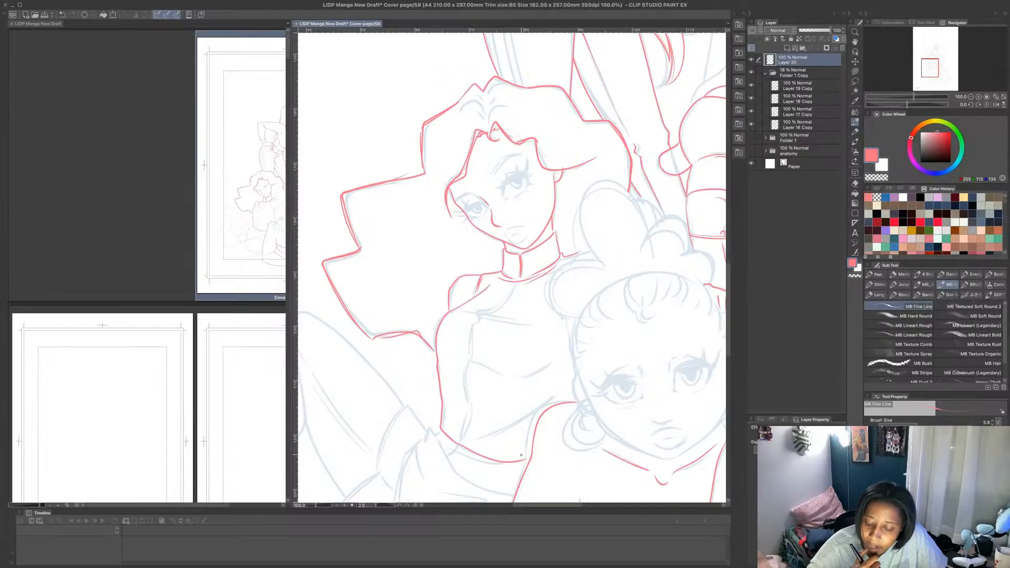
drag(468, 312, 534, 317)
mouse_move(460, 360)
mouse_down()
mouse_move(520, 378)
mouse_move(557, 363)
mouse_up()
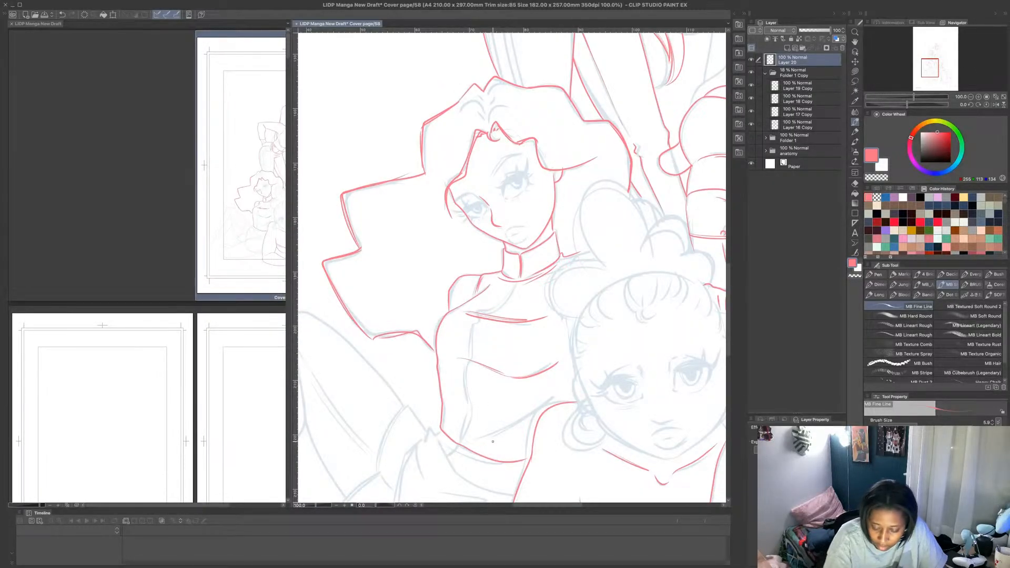
mouse_move(463, 445)
mouse_down()
mouse_move(526, 425)
mouse_move(505, 434)
mouse_up()
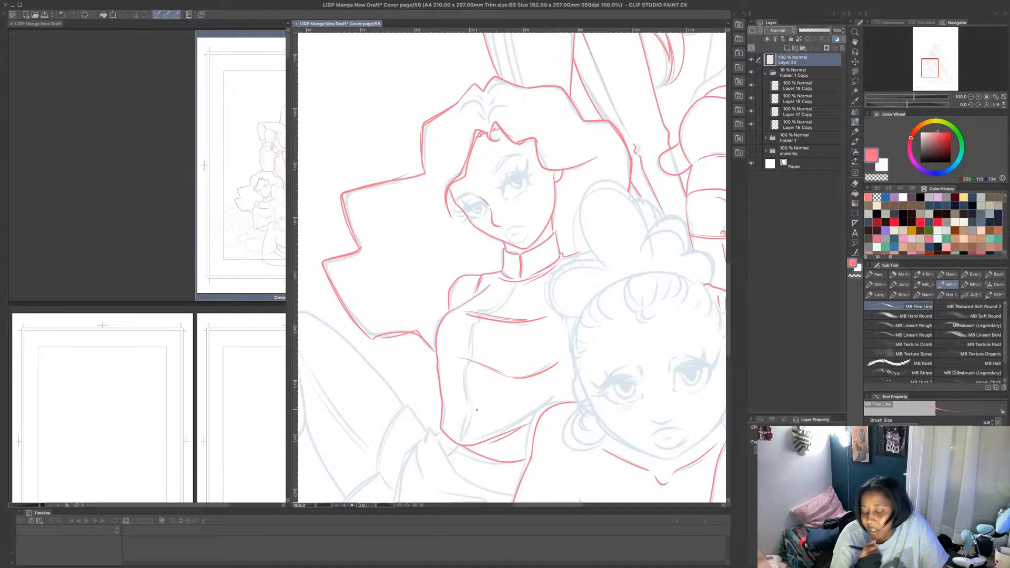
- Draw the seated figure's waistband in pink, with the knot at her hip and the gathered skirt folds falling from it
scroll(432, 301, down, 5)
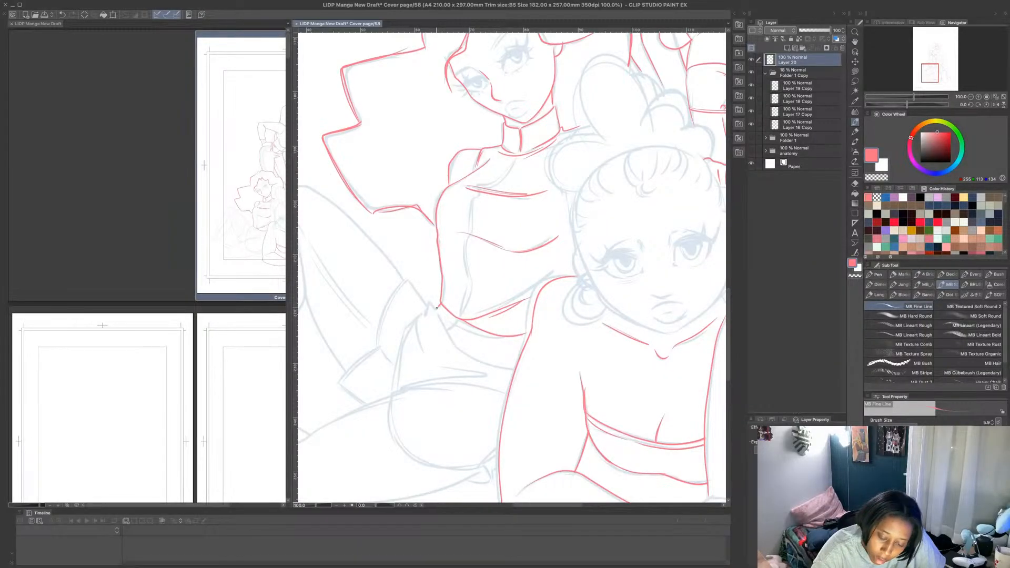
mouse_move(437, 308)
mouse_down()
mouse_move(460, 349)
mouse_move(514, 371)
mouse_up()
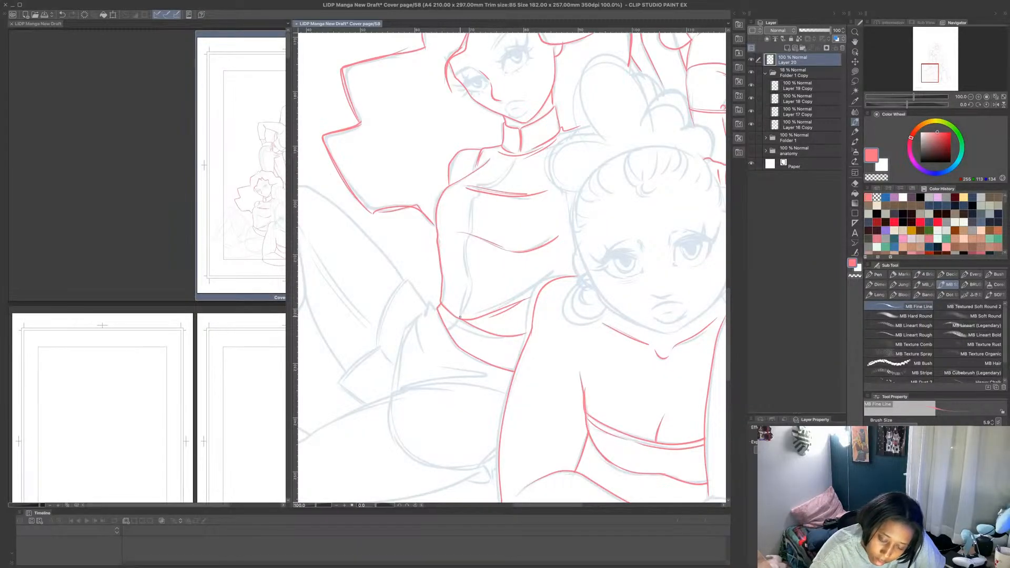
drag(458, 319, 450, 331)
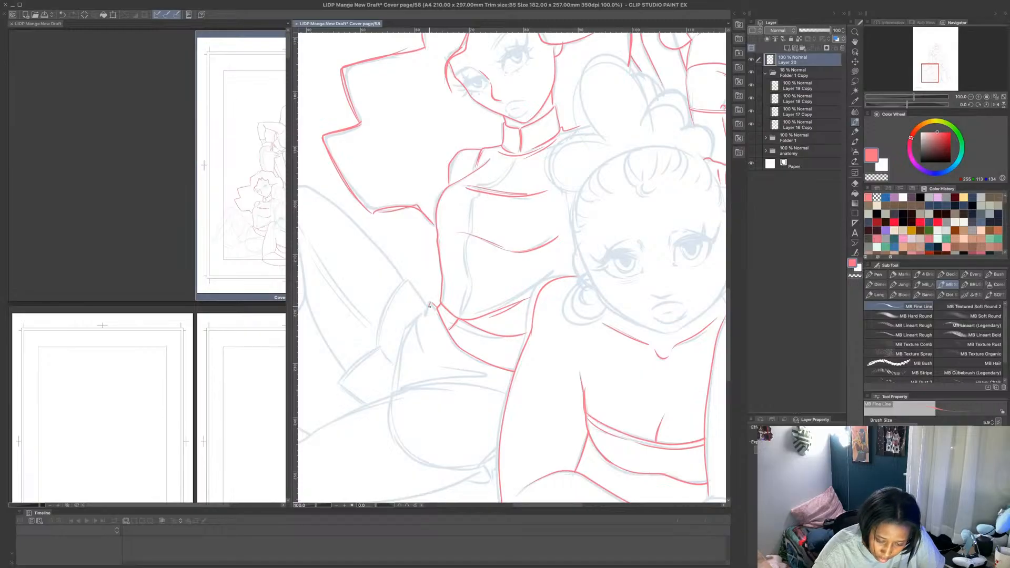
mouse_move(429, 306)
mouse_down()
mouse_move(408, 280)
mouse_move(432, 303)
mouse_move(438, 356)
mouse_move(495, 377)
mouse_up()
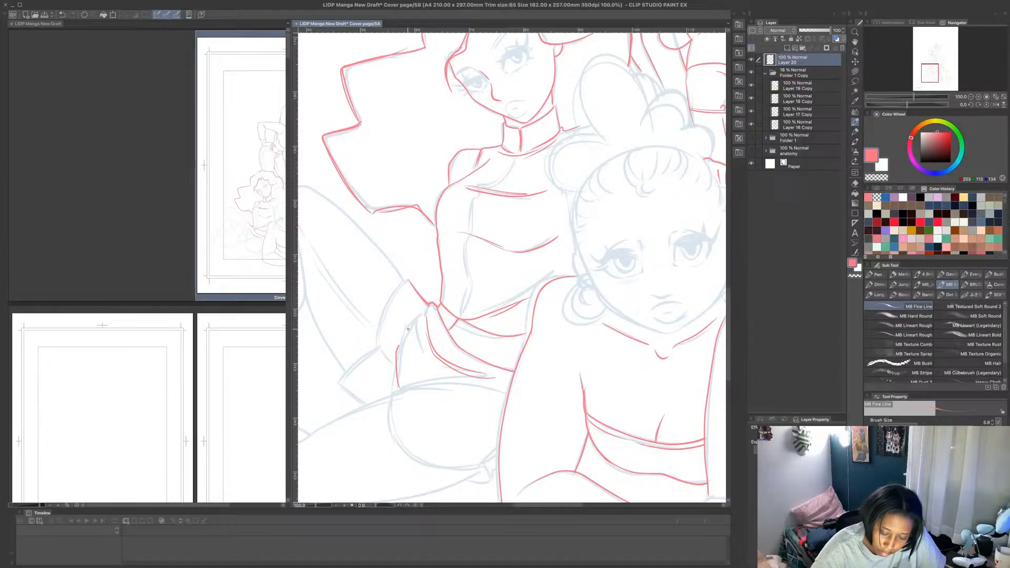
mouse_move(421, 314)
mouse_down()
mouse_move(398, 359)
mouse_move(402, 386)
mouse_up()
- Outline the skirt's outer flap over the raised thigh in pink, ending in its pointed hem
scroll(419, 342, down, 4)
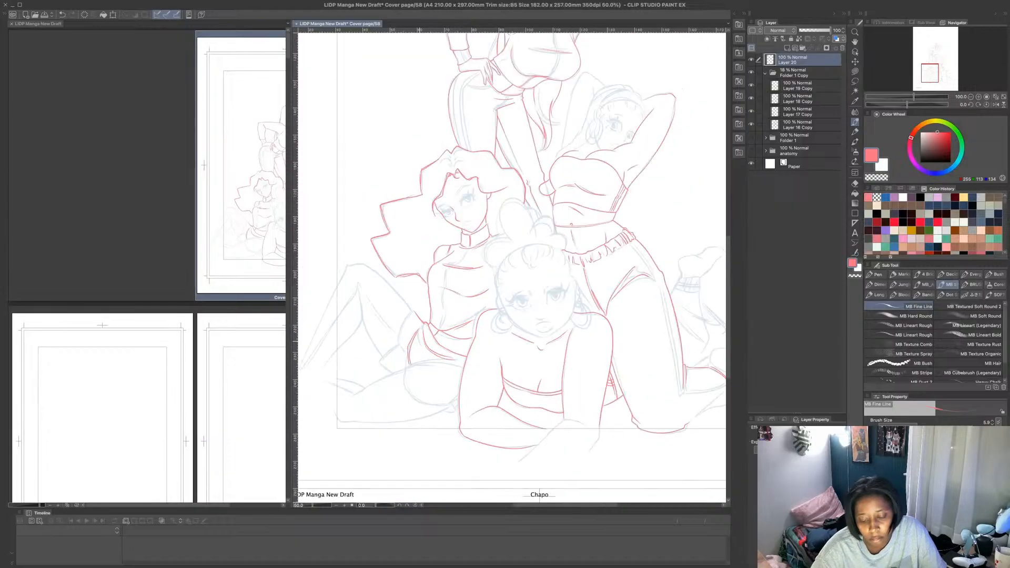
scroll(419, 342, up, 4)
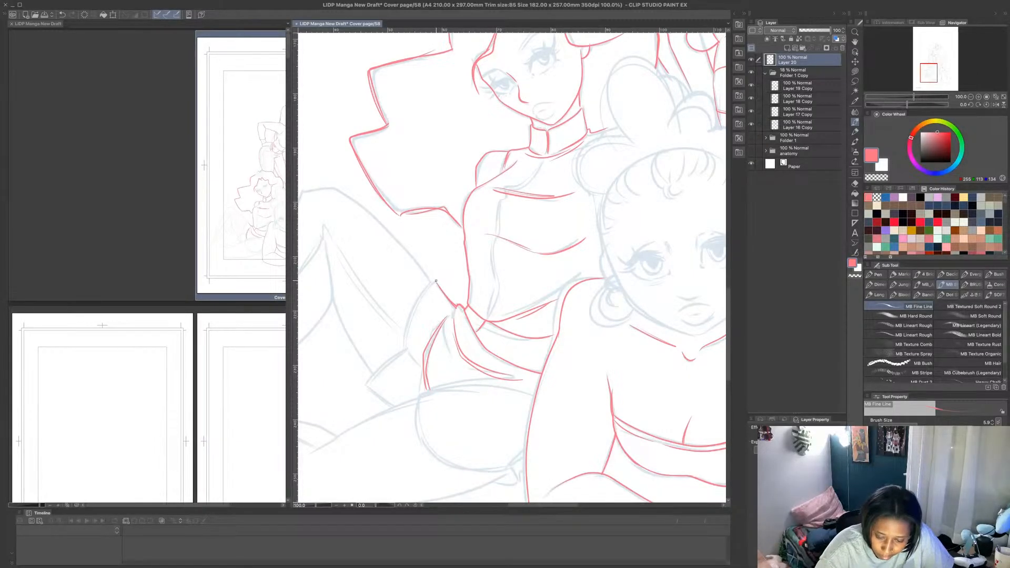
mouse_move(435, 282)
mouse_down()
mouse_move(406, 352)
mouse_move(368, 385)
mouse_move(394, 407)
mouse_move(409, 354)
mouse_move(420, 364)
mouse_up()
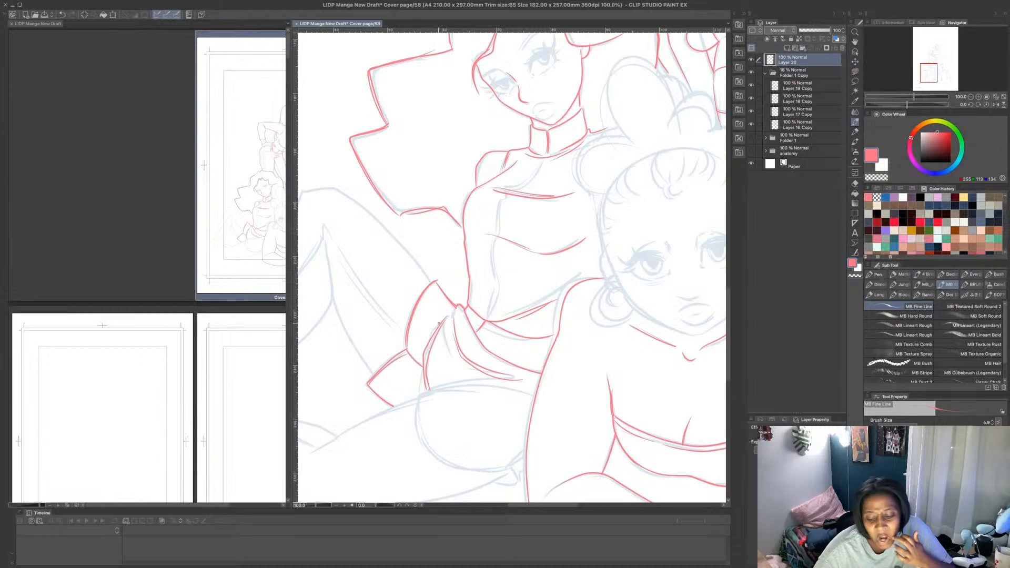
- Rotate the canvas and draw the remaining skirt folds, the rounded hip contour and the small tie beside the front figure's arm
drag(904, 105, 893, 105)
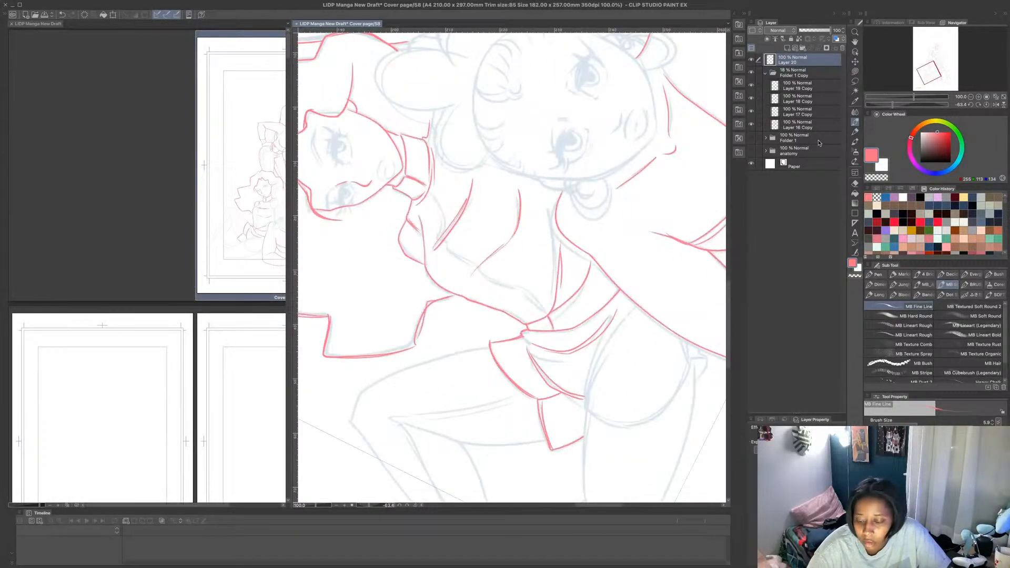
scroll(600, 205, down, 5)
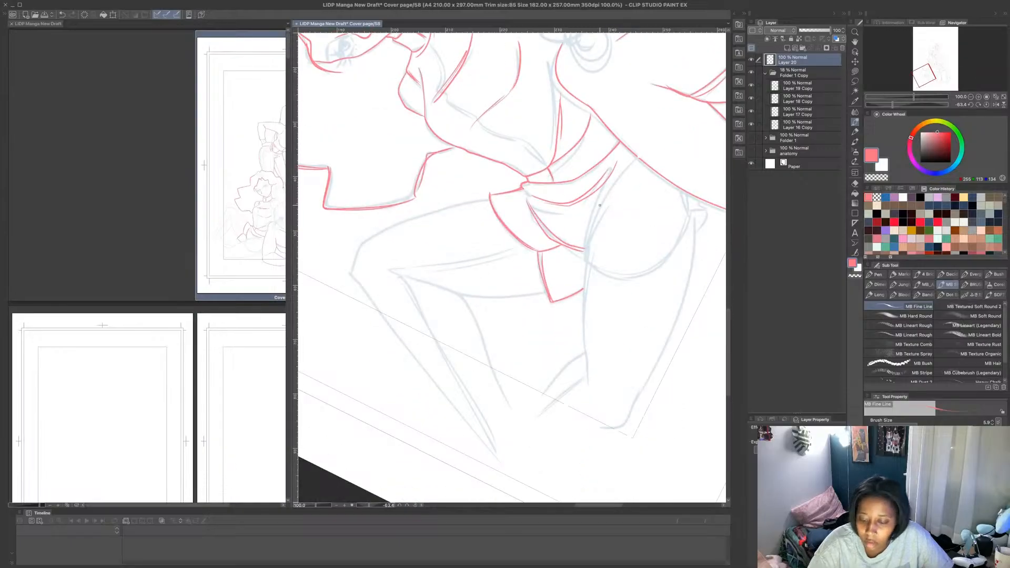
mouse_move(586, 257)
mouse_down()
mouse_move(624, 170)
mouse_move(559, 220)
mouse_up()
mouse_move(586, 258)
mouse_down()
mouse_move(632, 278)
mouse_move(661, 265)
mouse_move(696, 213)
mouse_up()
key(ctrl+z)
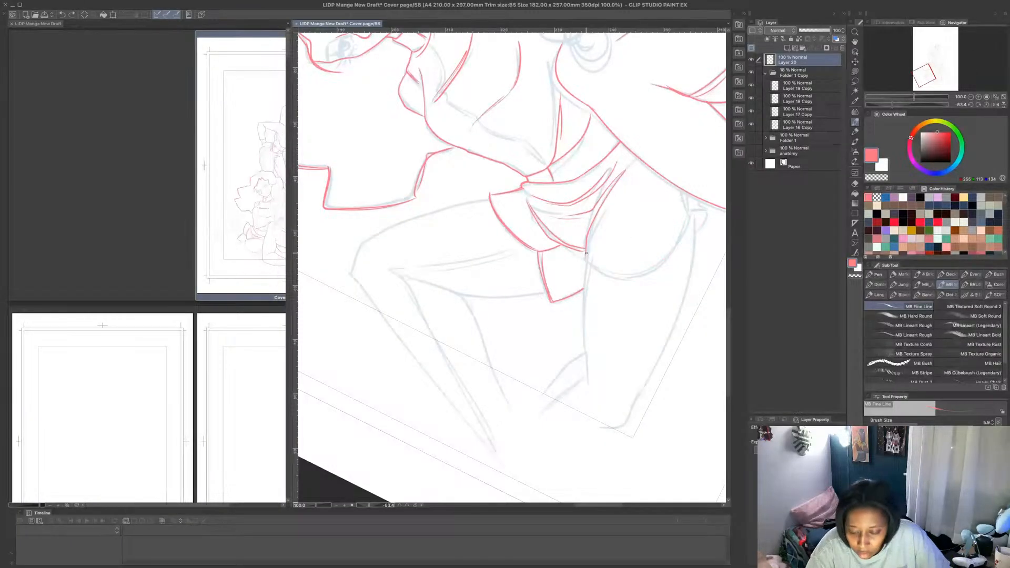
mouse_move(586, 256)
mouse_down()
mouse_move(592, 267)
mouse_move(671, 261)
mouse_move(692, 213)
mouse_move(708, 211)
mouse_move(703, 222)
mouse_move(691, 219)
mouse_move(687, 203)
mouse_up()
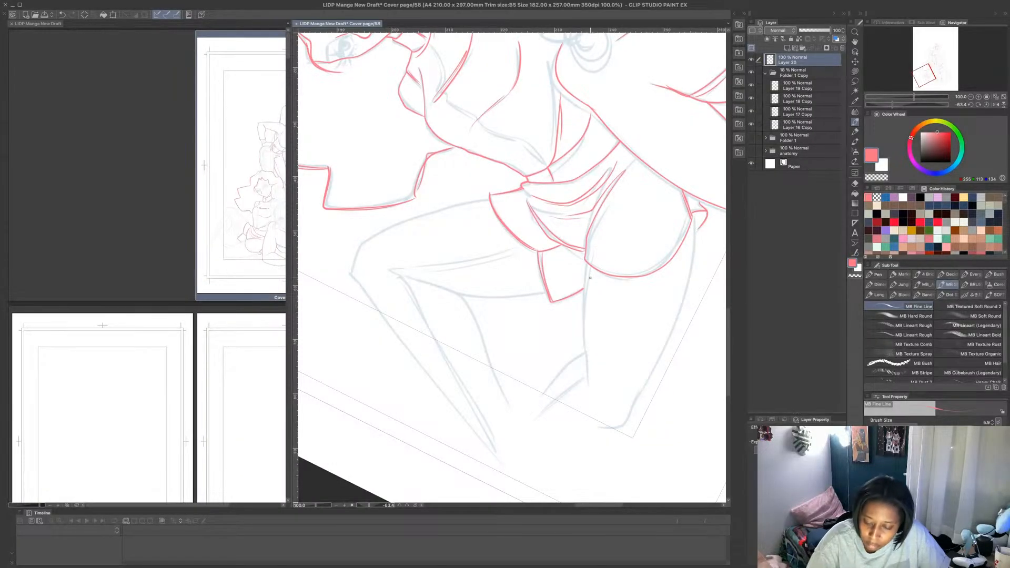
- Draw the seated figure's folded leg on the ground in pink, with both thigh edges, the bent knee and the start of the shin
drag(586, 261, 590, 377)
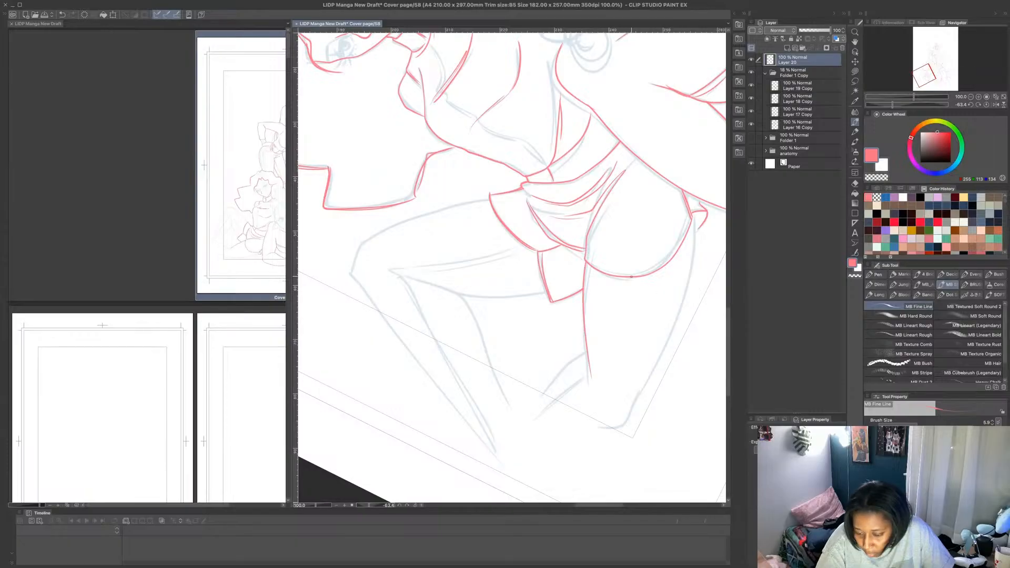
key(ctrl+z)
drag(584, 275, 588, 388)
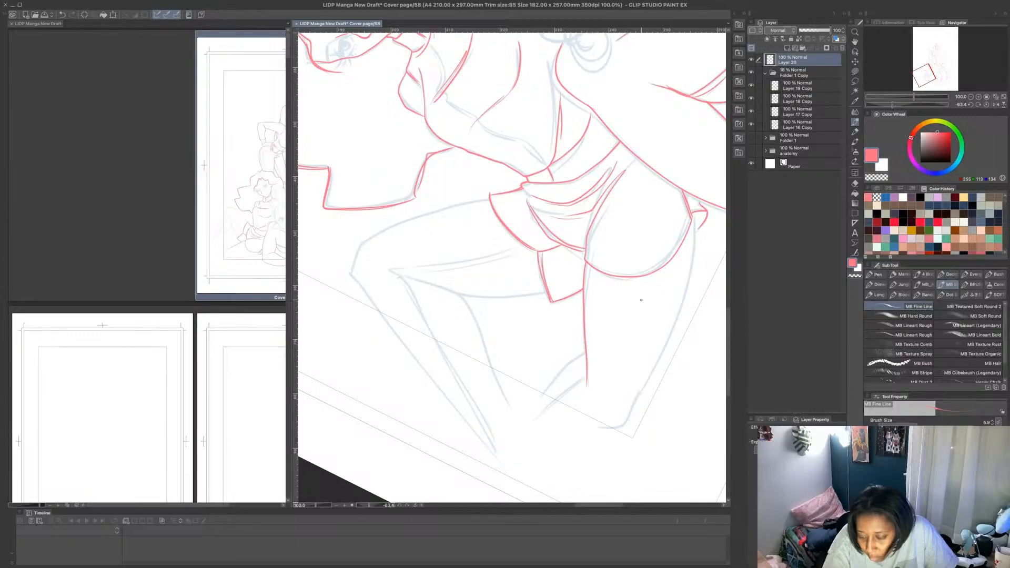
mouse_move(694, 220)
mouse_down()
mouse_move(686, 291)
mouse_move(643, 391)
mouse_move(626, 423)
mouse_move(593, 429)
mouse_up()
drag(586, 351, 528, 406)
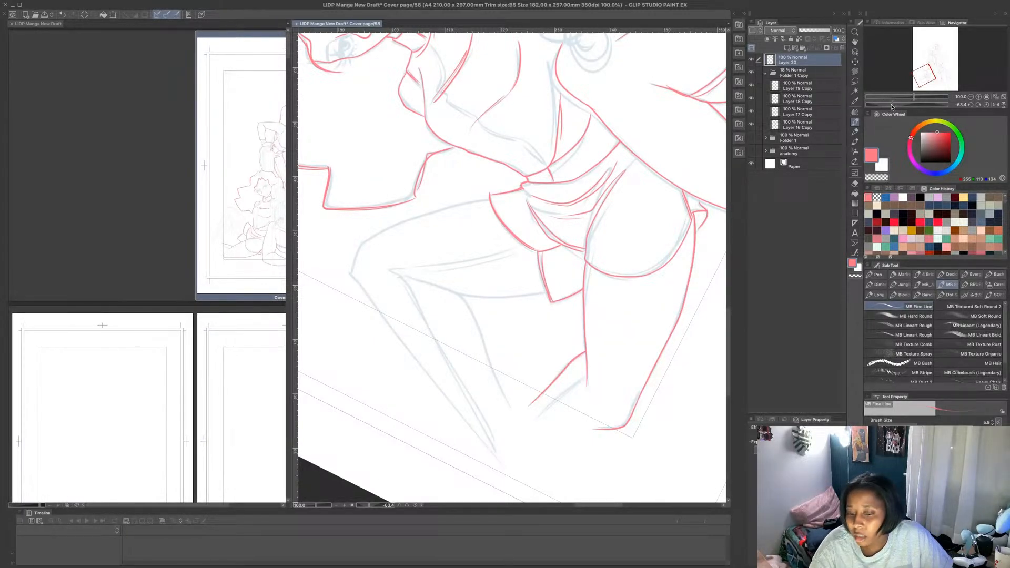
- Rotate the canvas back and outline the seated figure's raised leg in pink, with both thigh edges, the knee, shin and calf
drag(893, 105, 911, 105)
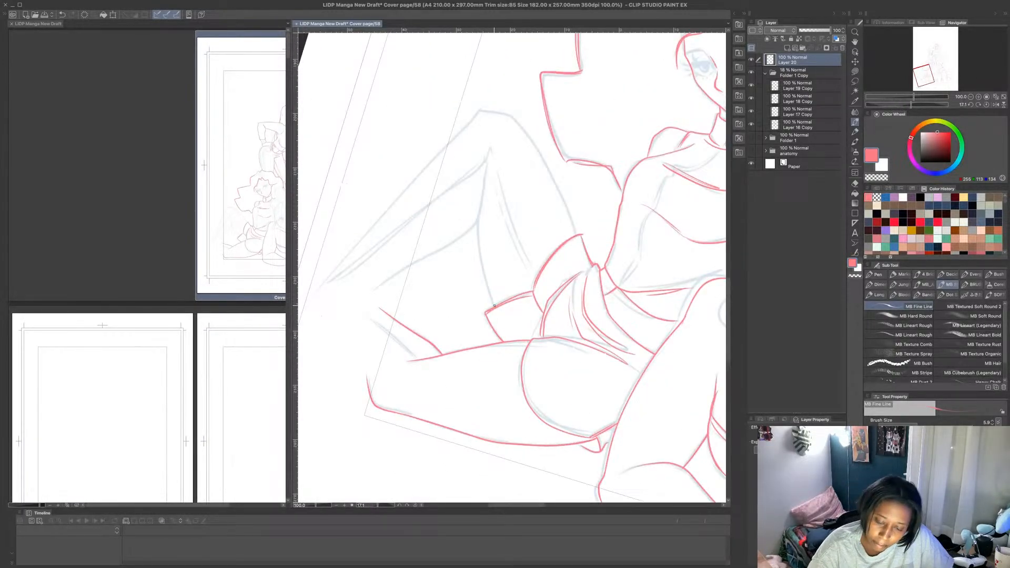
mouse_move(495, 306)
mouse_down()
mouse_move(479, 234)
mouse_move(485, 161)
mouse_up()
mouse_move(483, 110)
mouse_down()
mouse_move(519, 121)
mouse_move(573, 223)
mouse_up()
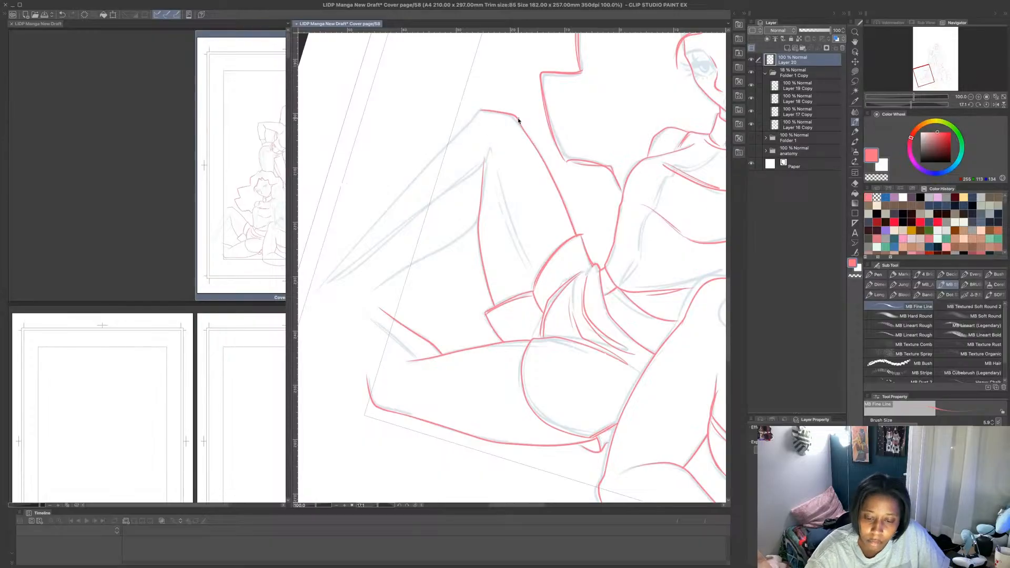
key(ctrl+z)
mouse_move(482, 110)
mouse_down()
mouse_move(512, 116)
mouse_move(531, 138)
mouse_move(575, 232)
mouse_up()
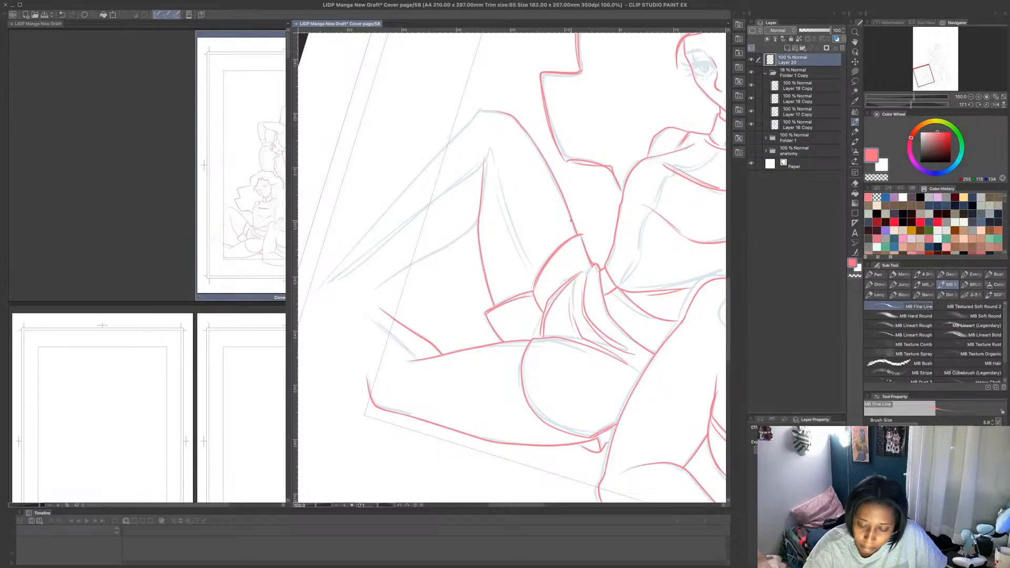
mouse_move(508, 113)
mouse_down()
mouse_move(485, 109)
mouse_move(324, 273)
mouse_up()
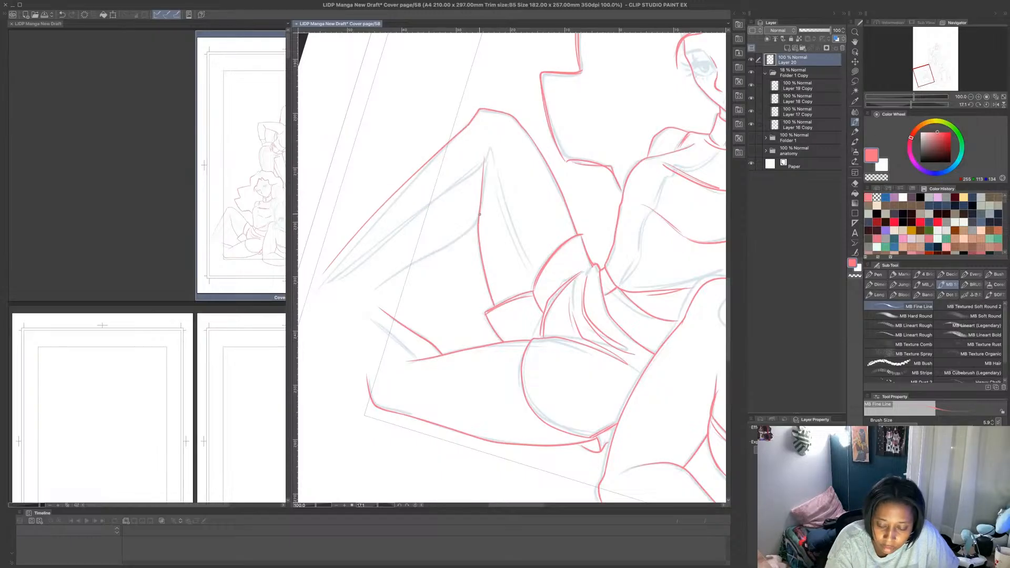
mouse_move(479, 214)
mouse_down()
mouse_move(451, 242)
mouse_move(363, 287)
mouse_up()
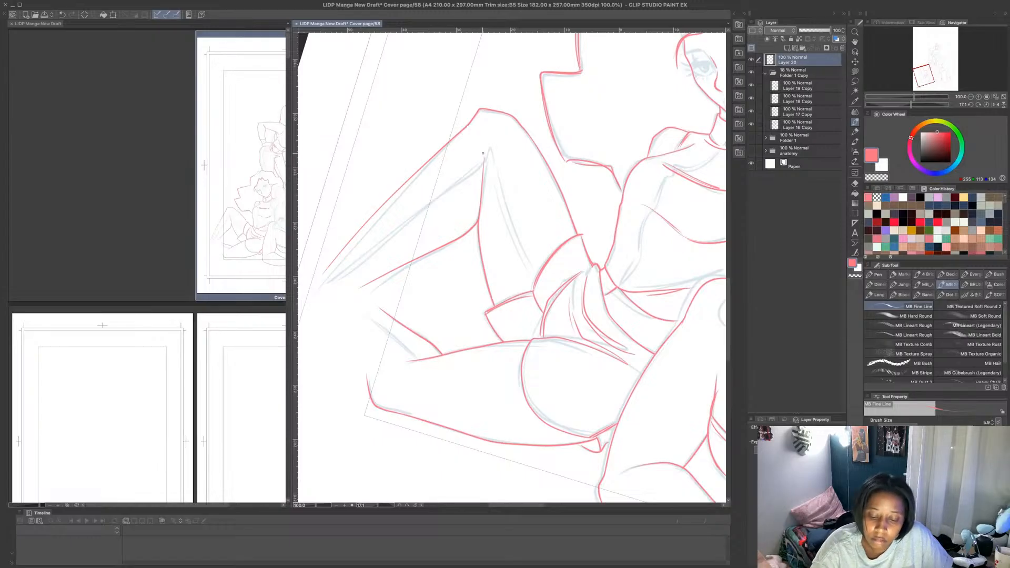
- Draw the thigh and shin lines inside the seated figure's raised leg, and add the second lower-leg line on her folded leg
drag(483, 153, 533, 282)
key(ctrl+z)
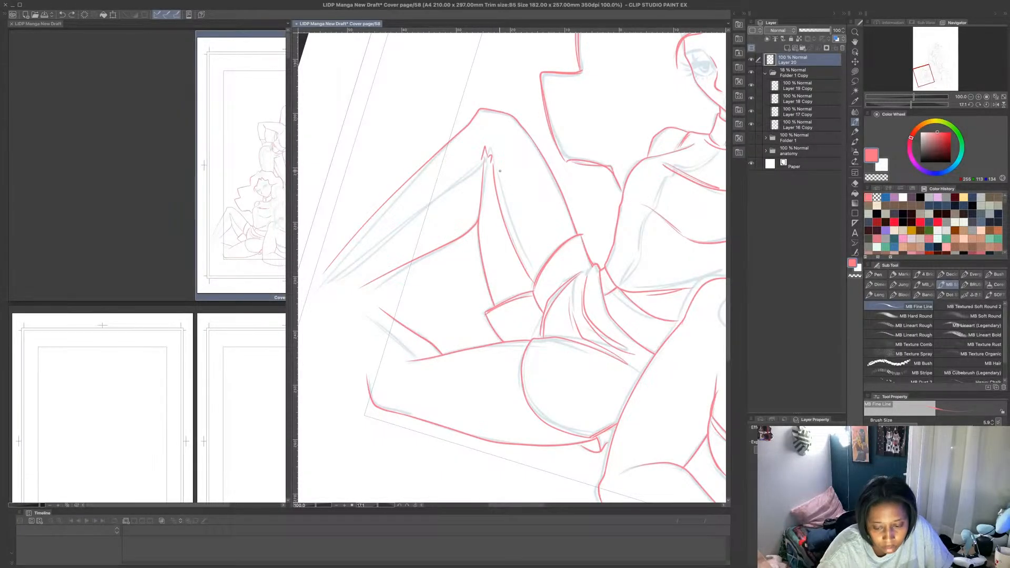
key(ctrl+z)
drag(492, 165, 533, 290)
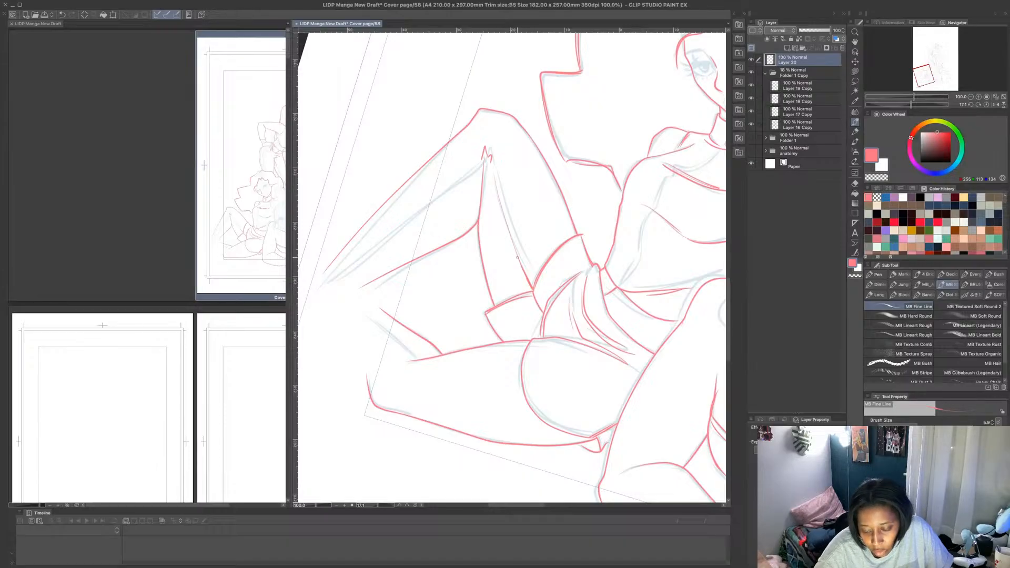
mouse_move(480, 165)
mouse_down()
mouse_move(341, 274)
mouse_move(366, 257)
mouse_up()
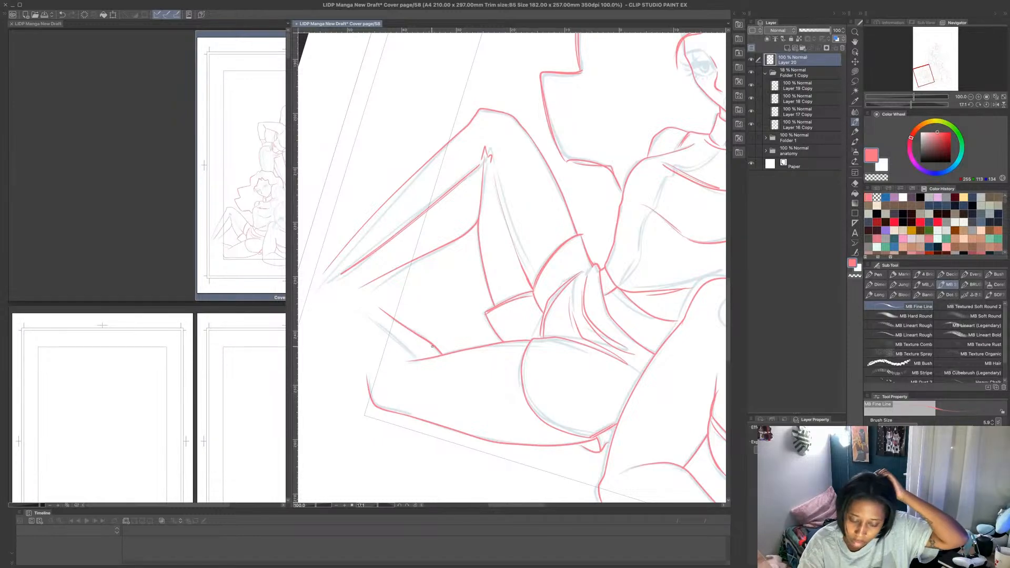
drag(417, 359, 374, 316)
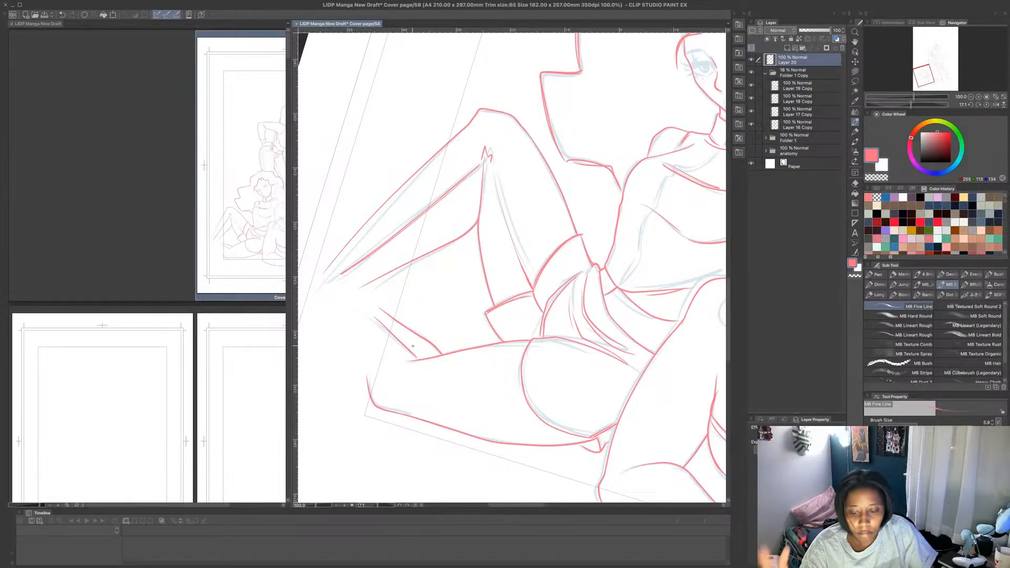
- Draw the seated figure's inner arm edge in pink from the armpit to the waist, with the shoulder seam running from her collar
scroll(414, 346, down, 2)
scroll(547, 271, up, 3)
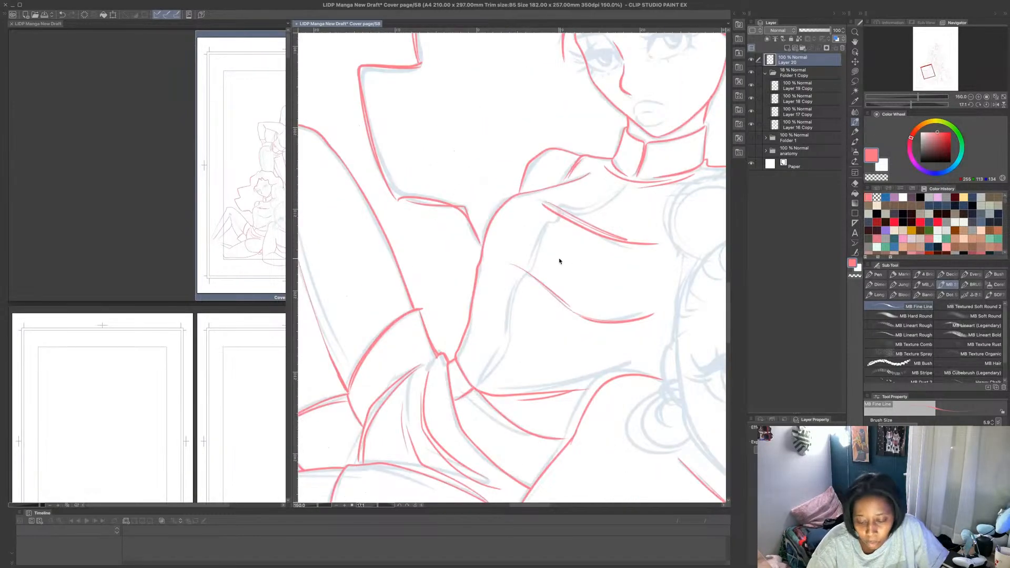
mouse_move(455, 404)
mouse_down()
mouse_move(478, 388)
mouse_move(501, 346)
mouse_move(553, 216)
mouse_move(629, 184)
mouse_move(570, 211)
mouse_move(528, 270)
mouse_up()
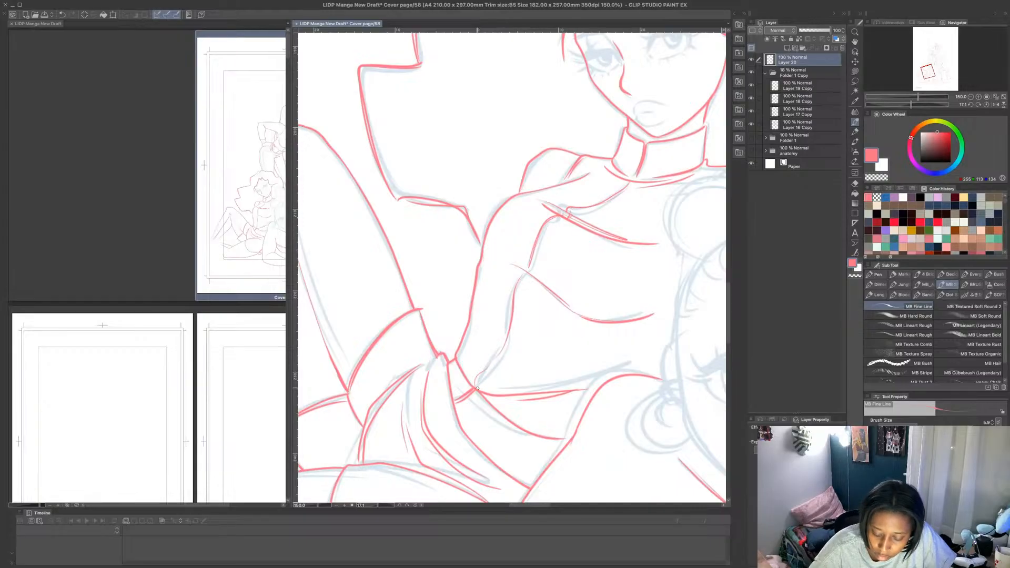
mouse_move(477, 388)
mouse_down()
mouse_move(500, 359)
mouse_move(529, 271)
mouse_up()
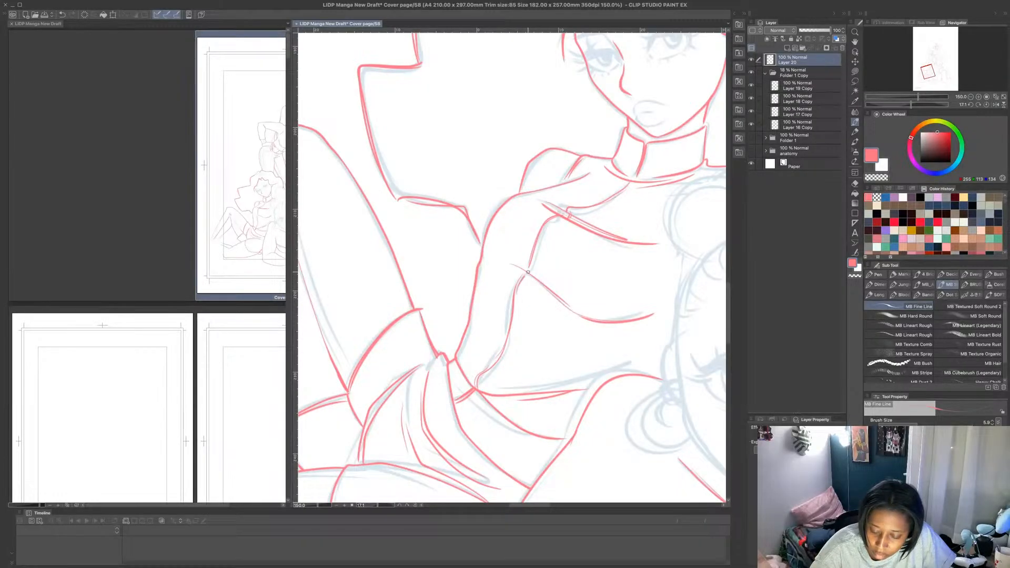
scroll(555, 253, down, 2)
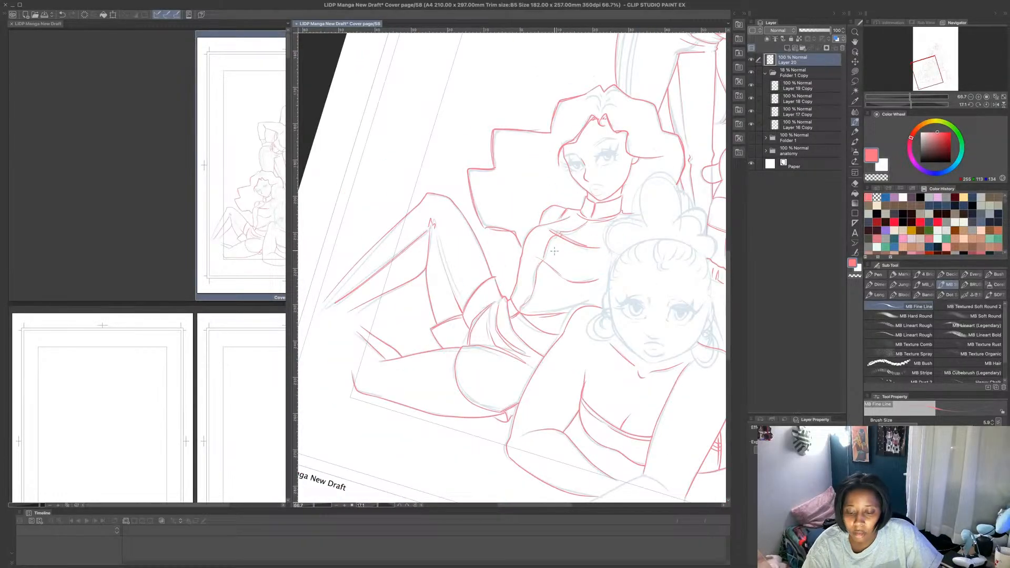
scroll(554, 251, down, 3)
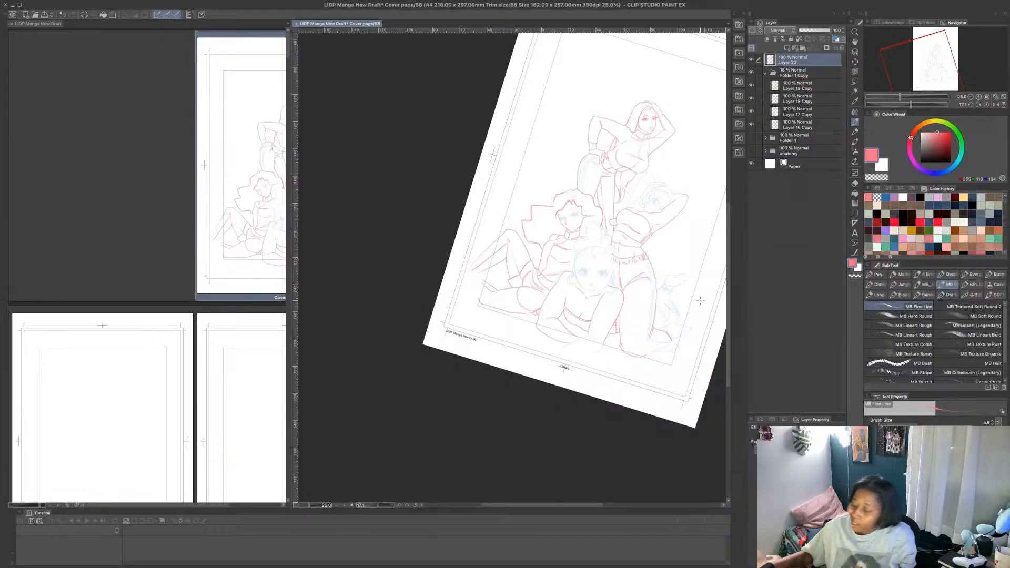
drag(561, 290, 560, 289)
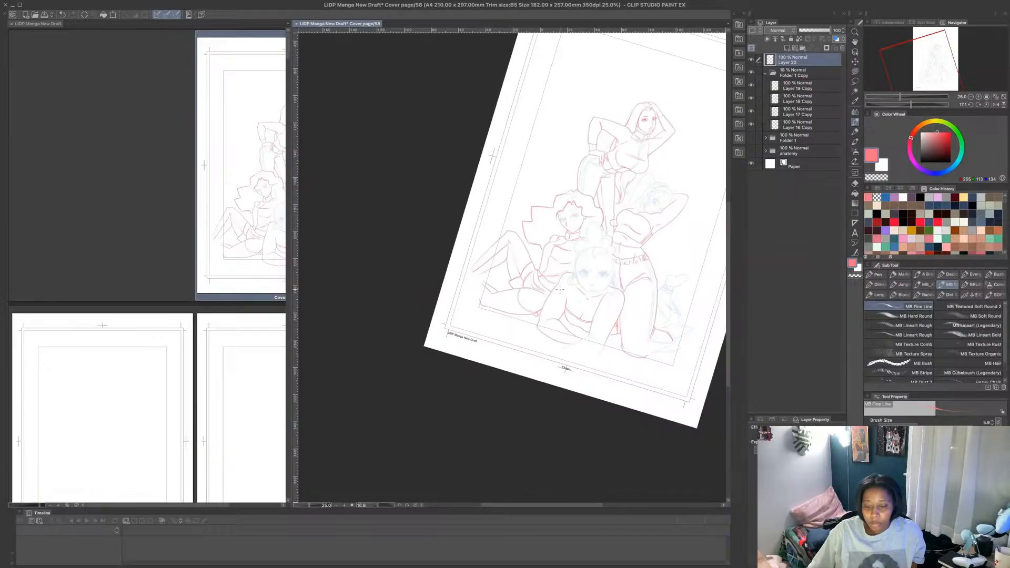
scroll(554, 302, down, 2)
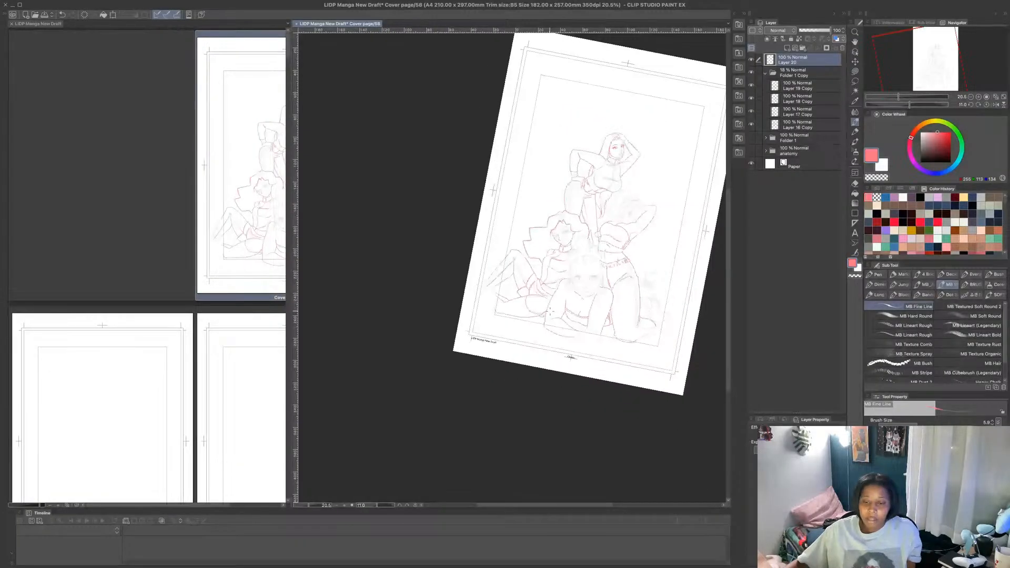